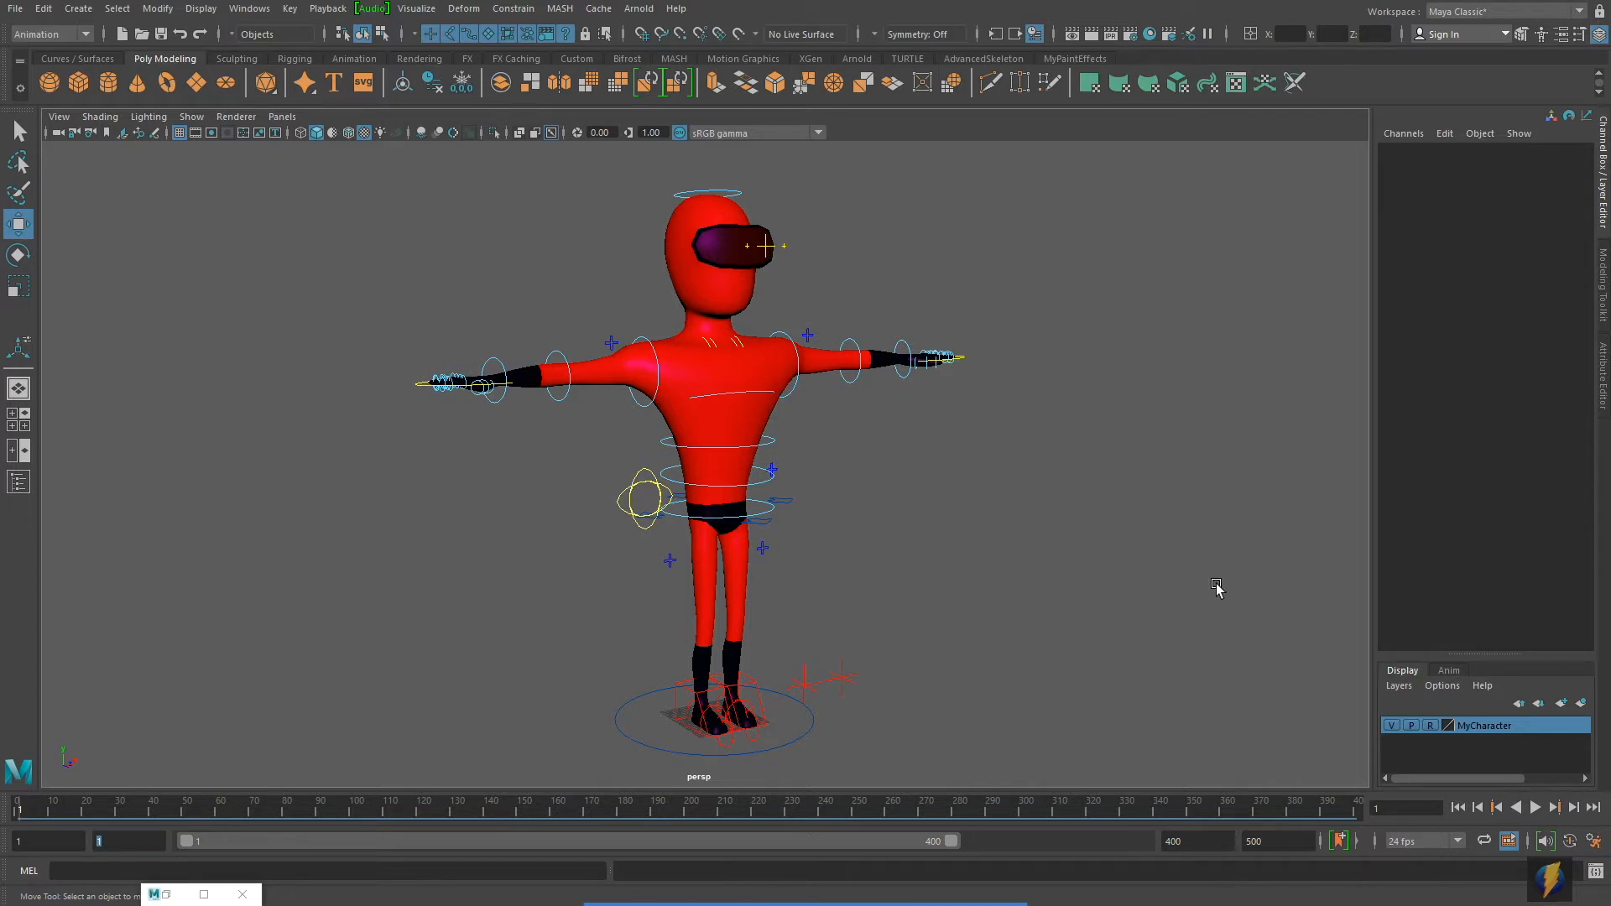
Set the playback range to frames 0 through 24, go to frame 0 and save the scene.
left_click(1179, 841)
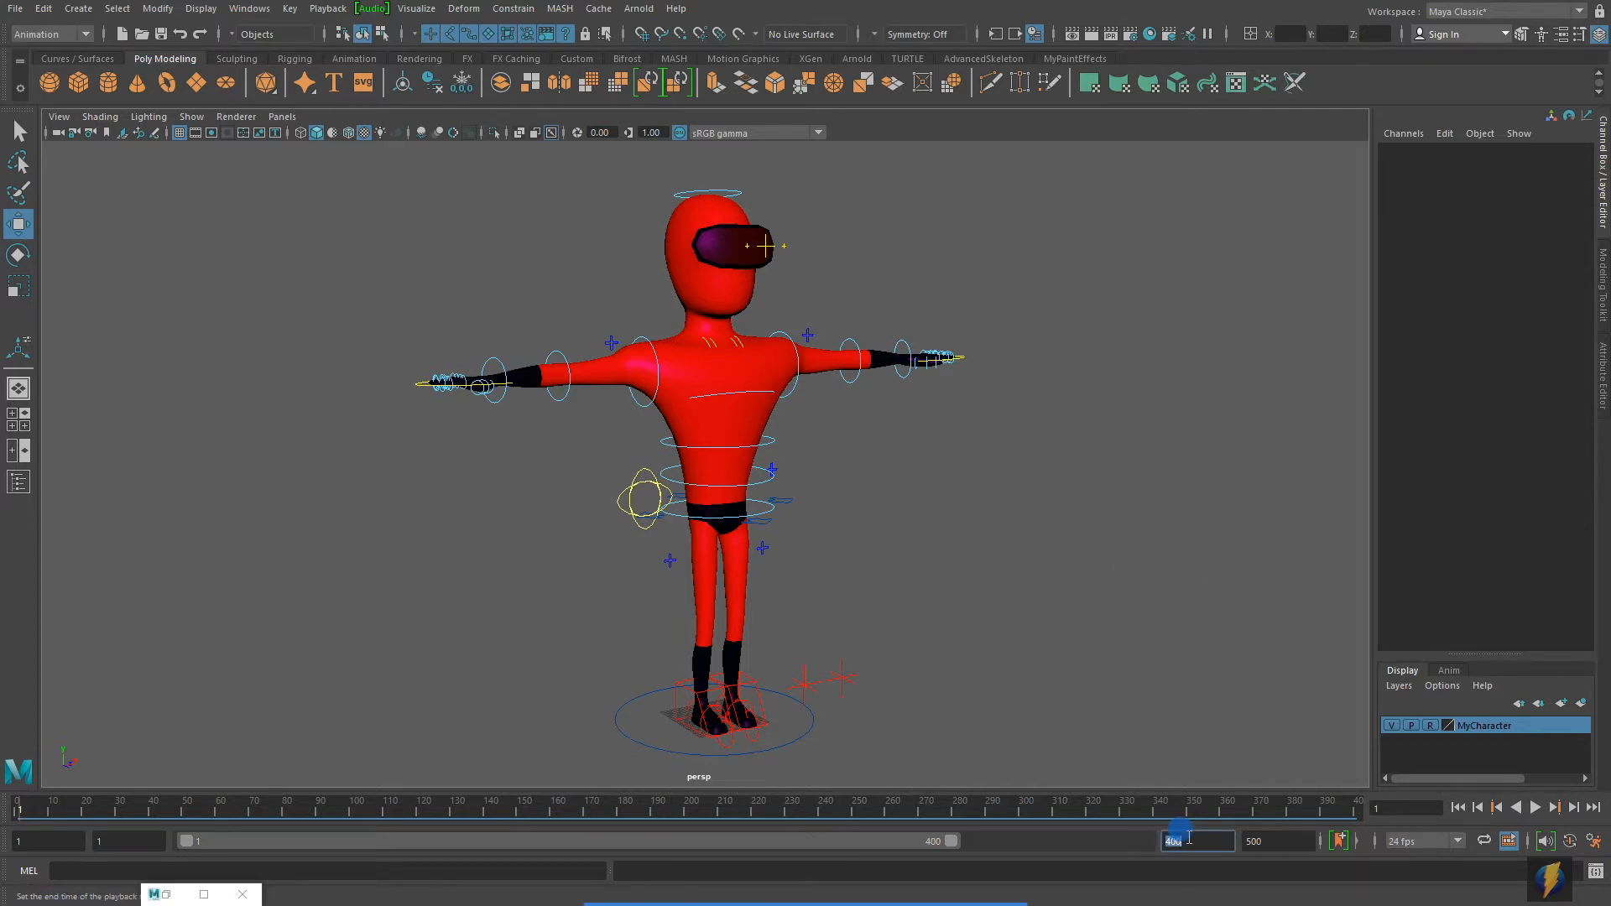
type("24")
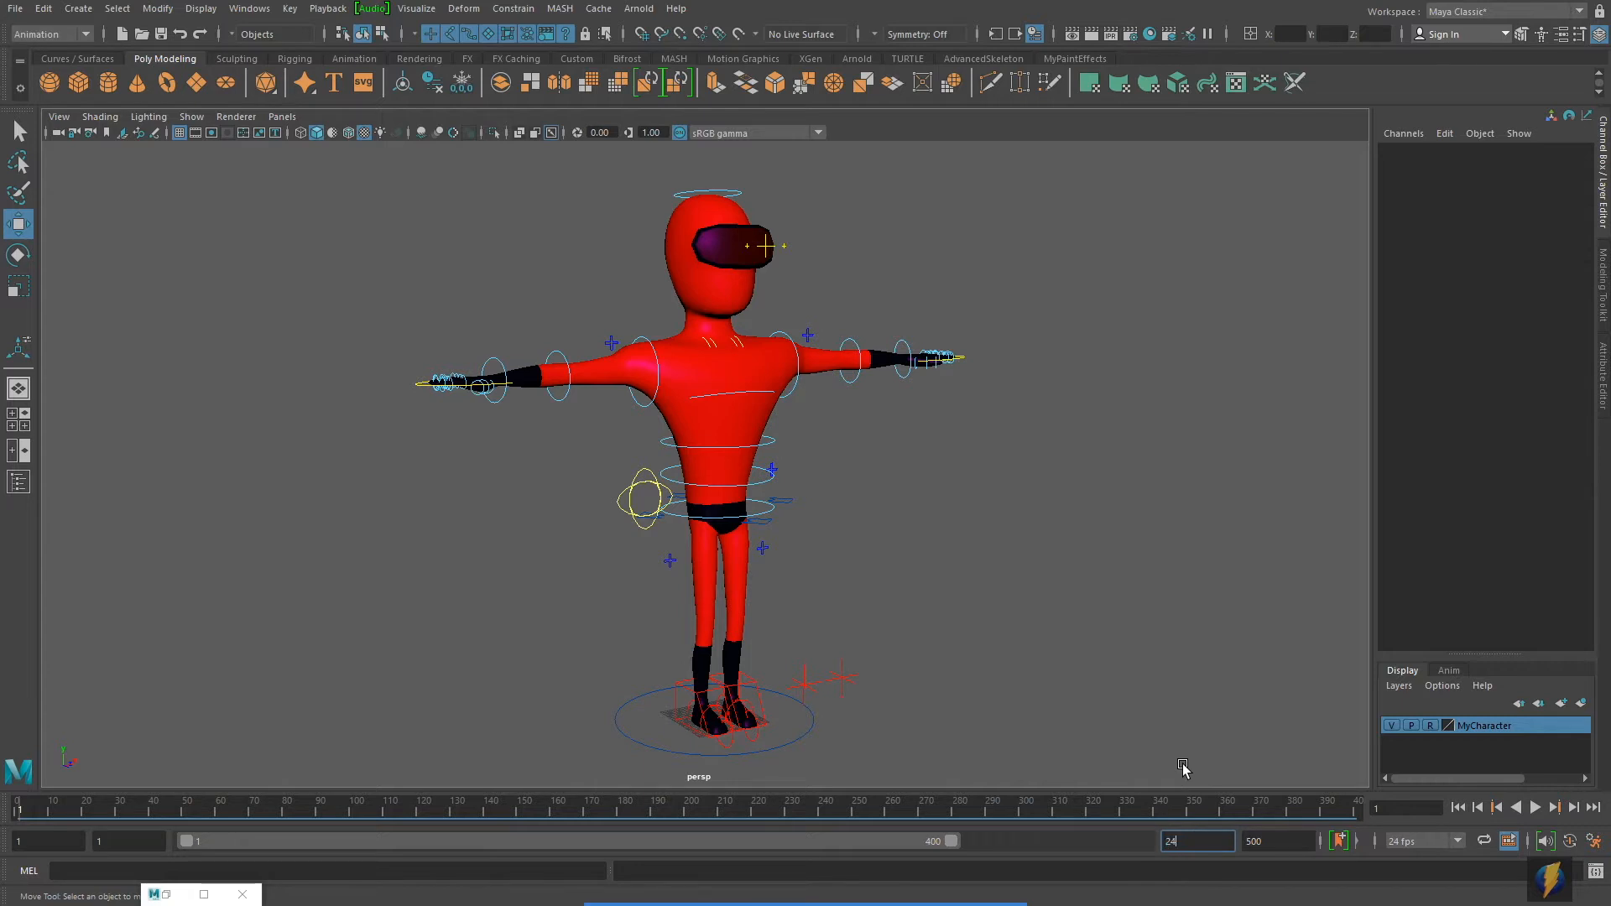
key("Return")
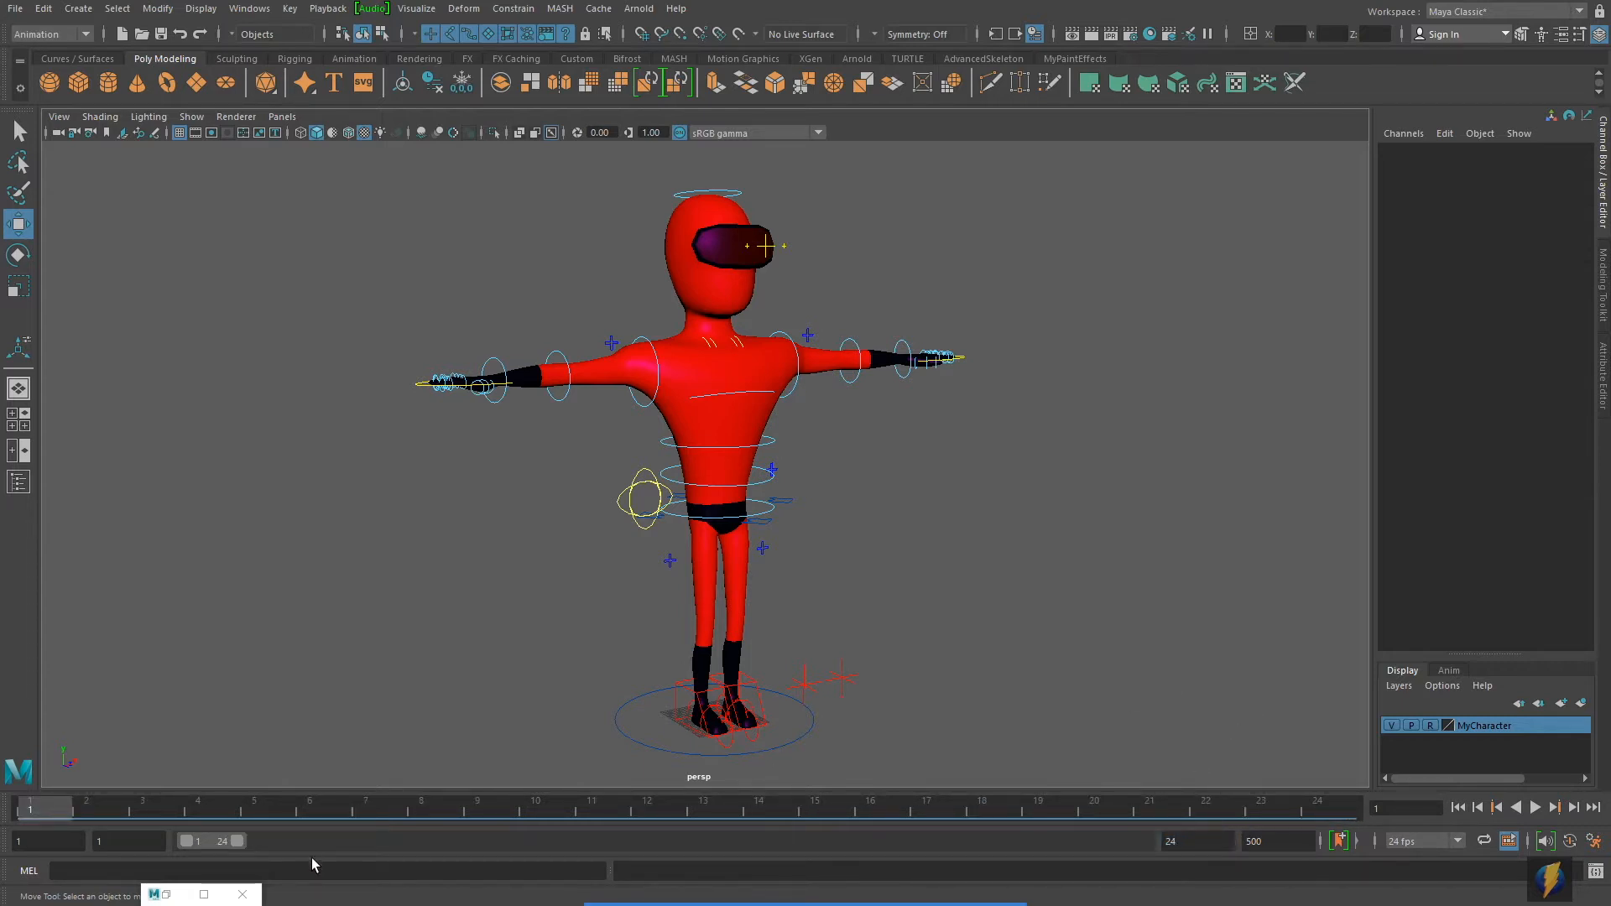
left_click(96, 841)
type("0")
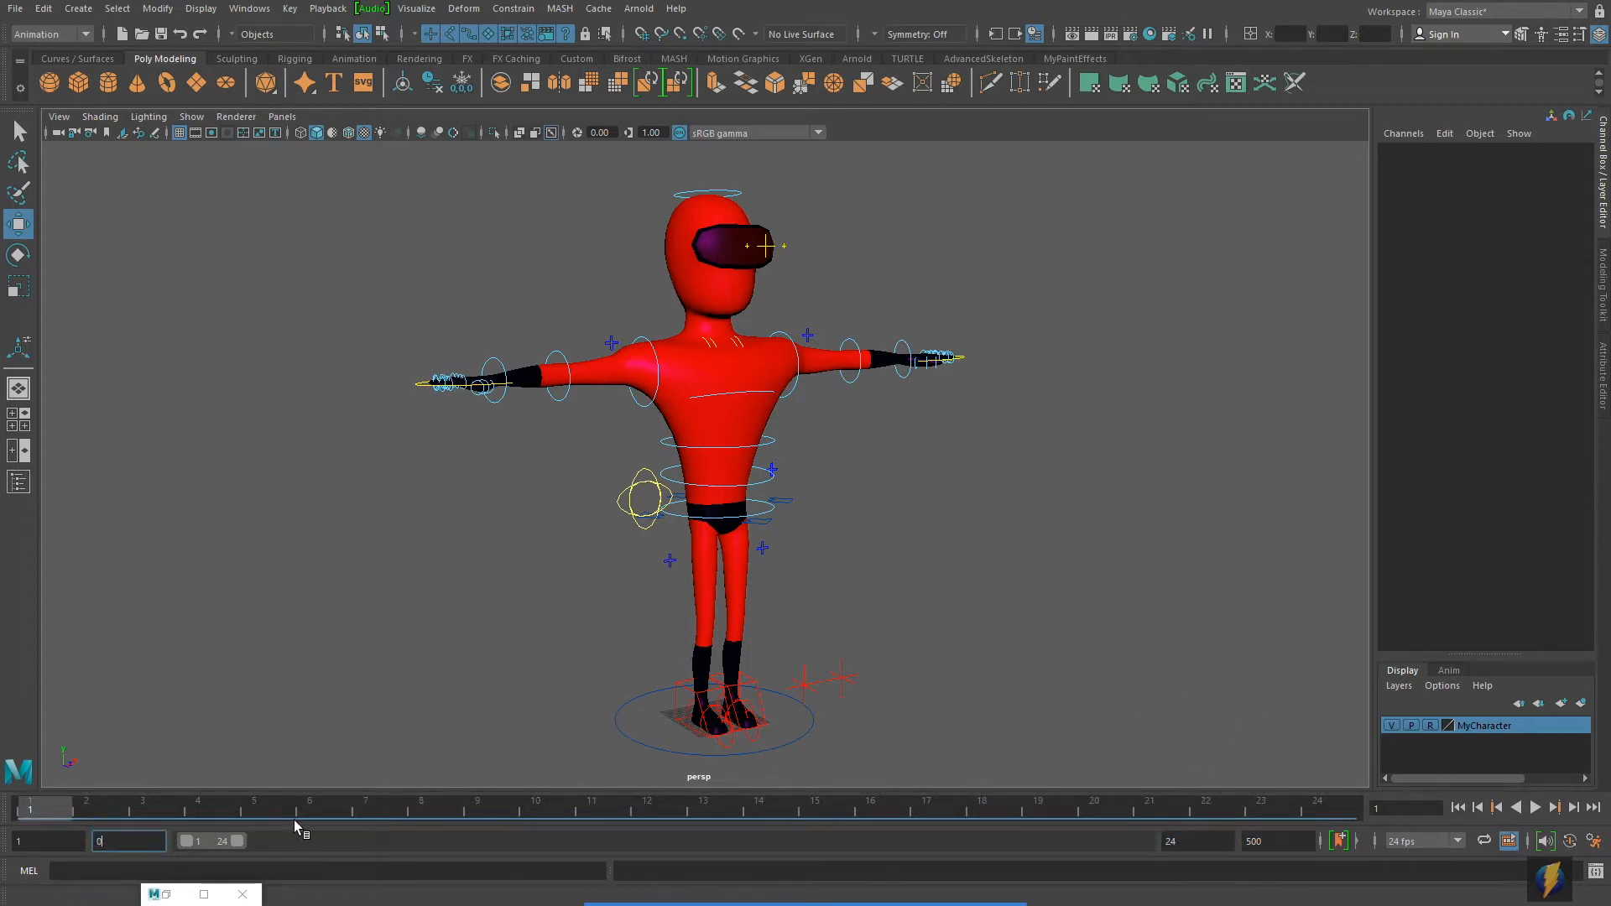
key("Return")
left_click_drag(75, 804, 39, 805)
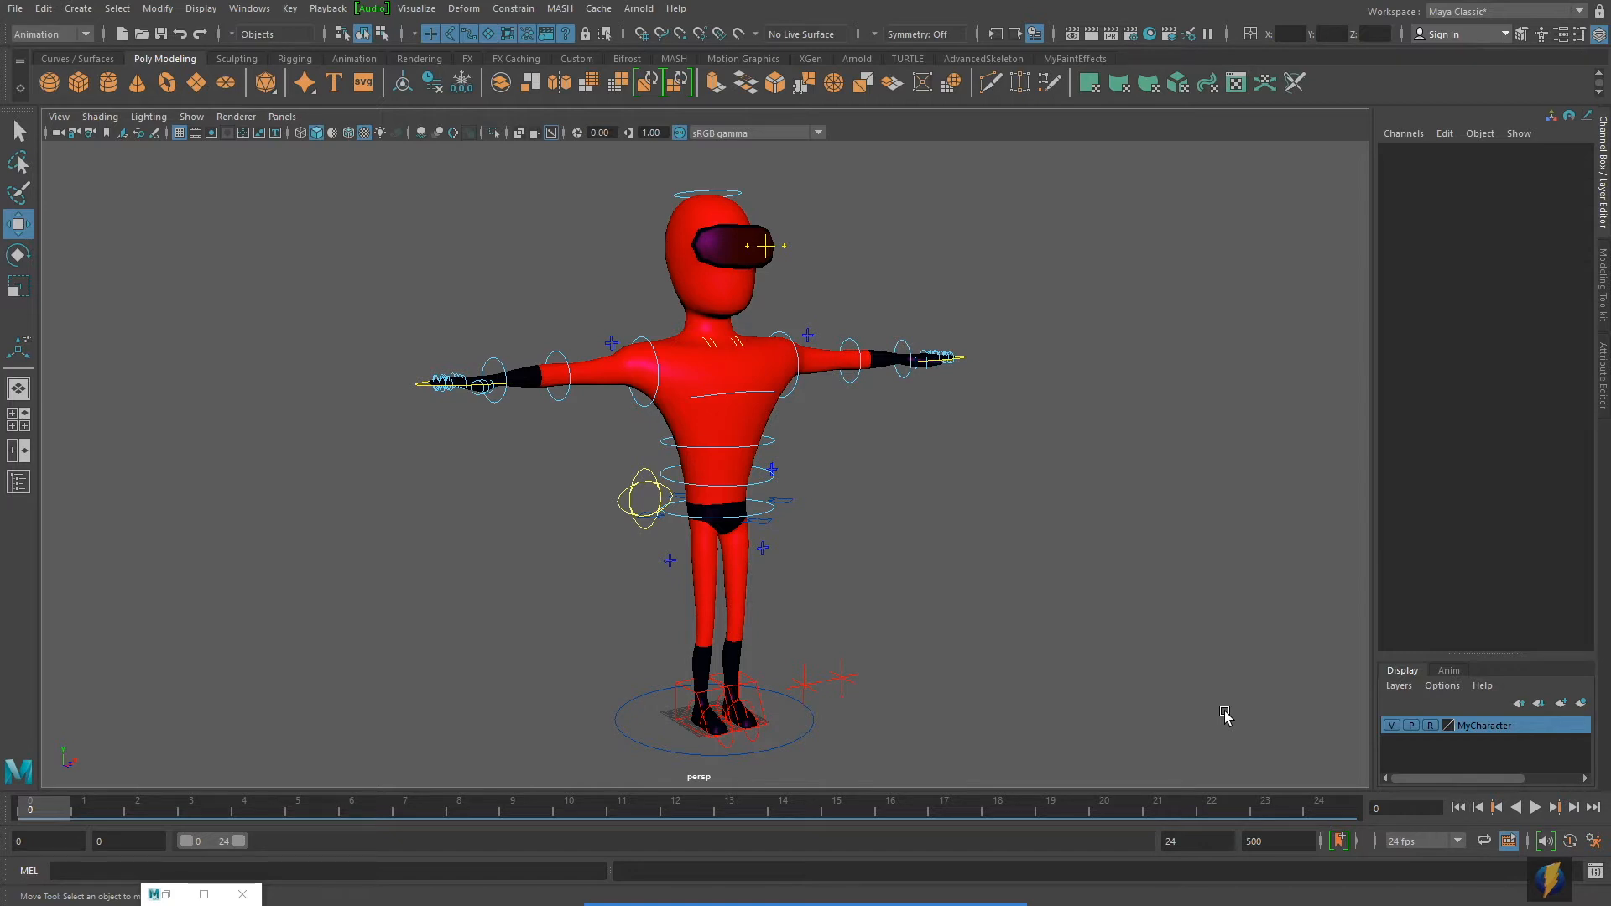
key("ctrl+s")
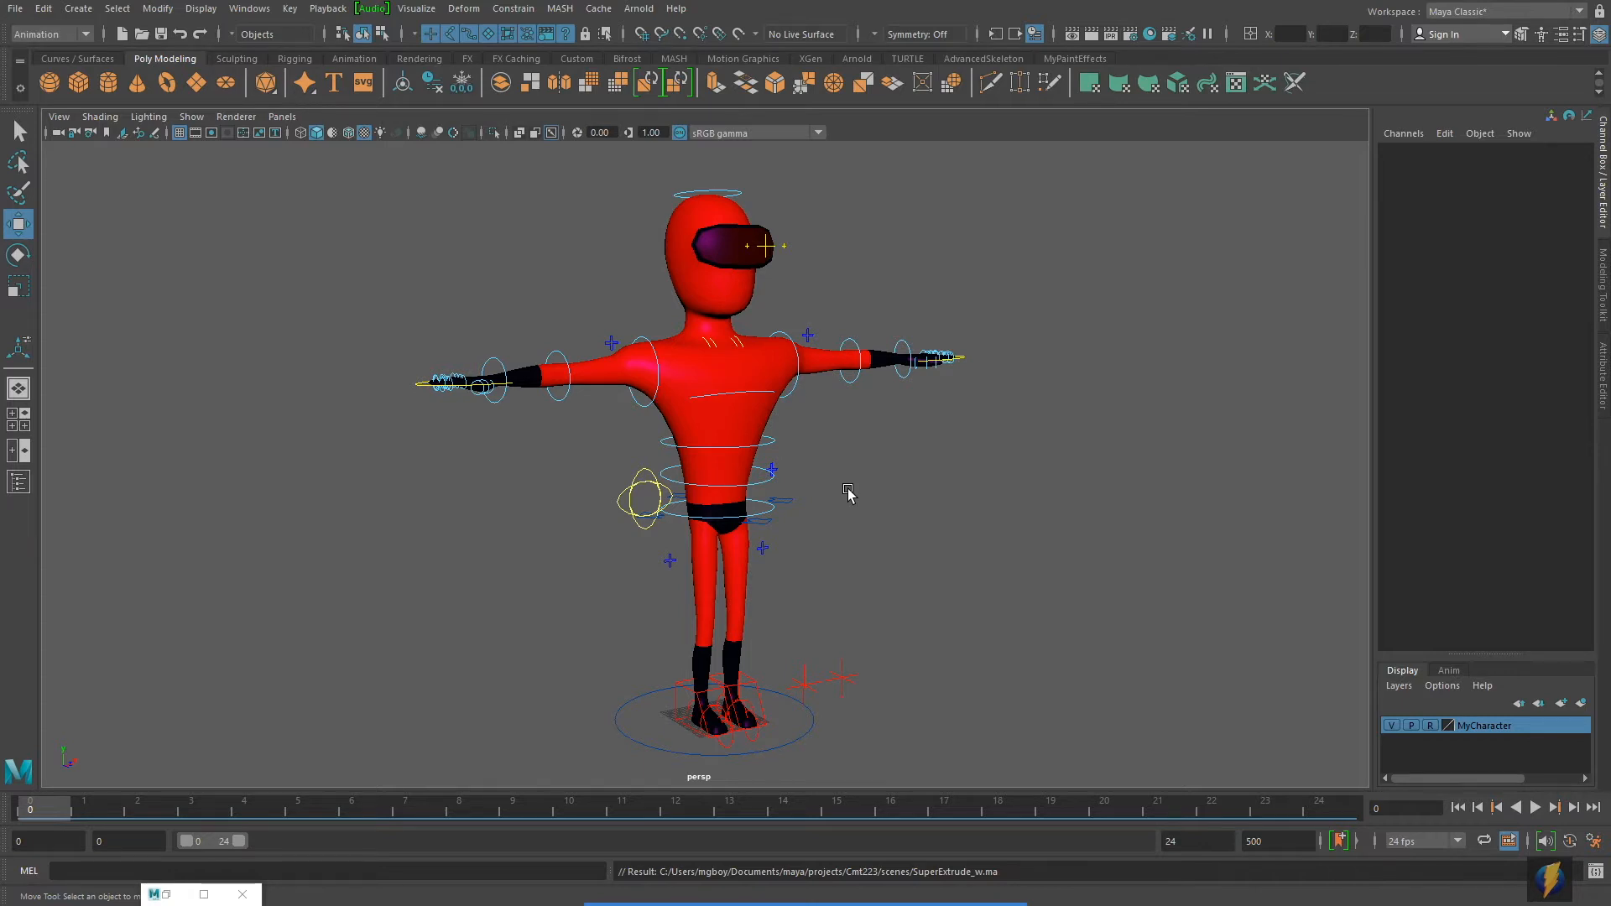
Lean the character forward by rotating the root control at the hips about 9.8 degrees around X.
left_click_drag(703, 379, 761, 384, "alt")
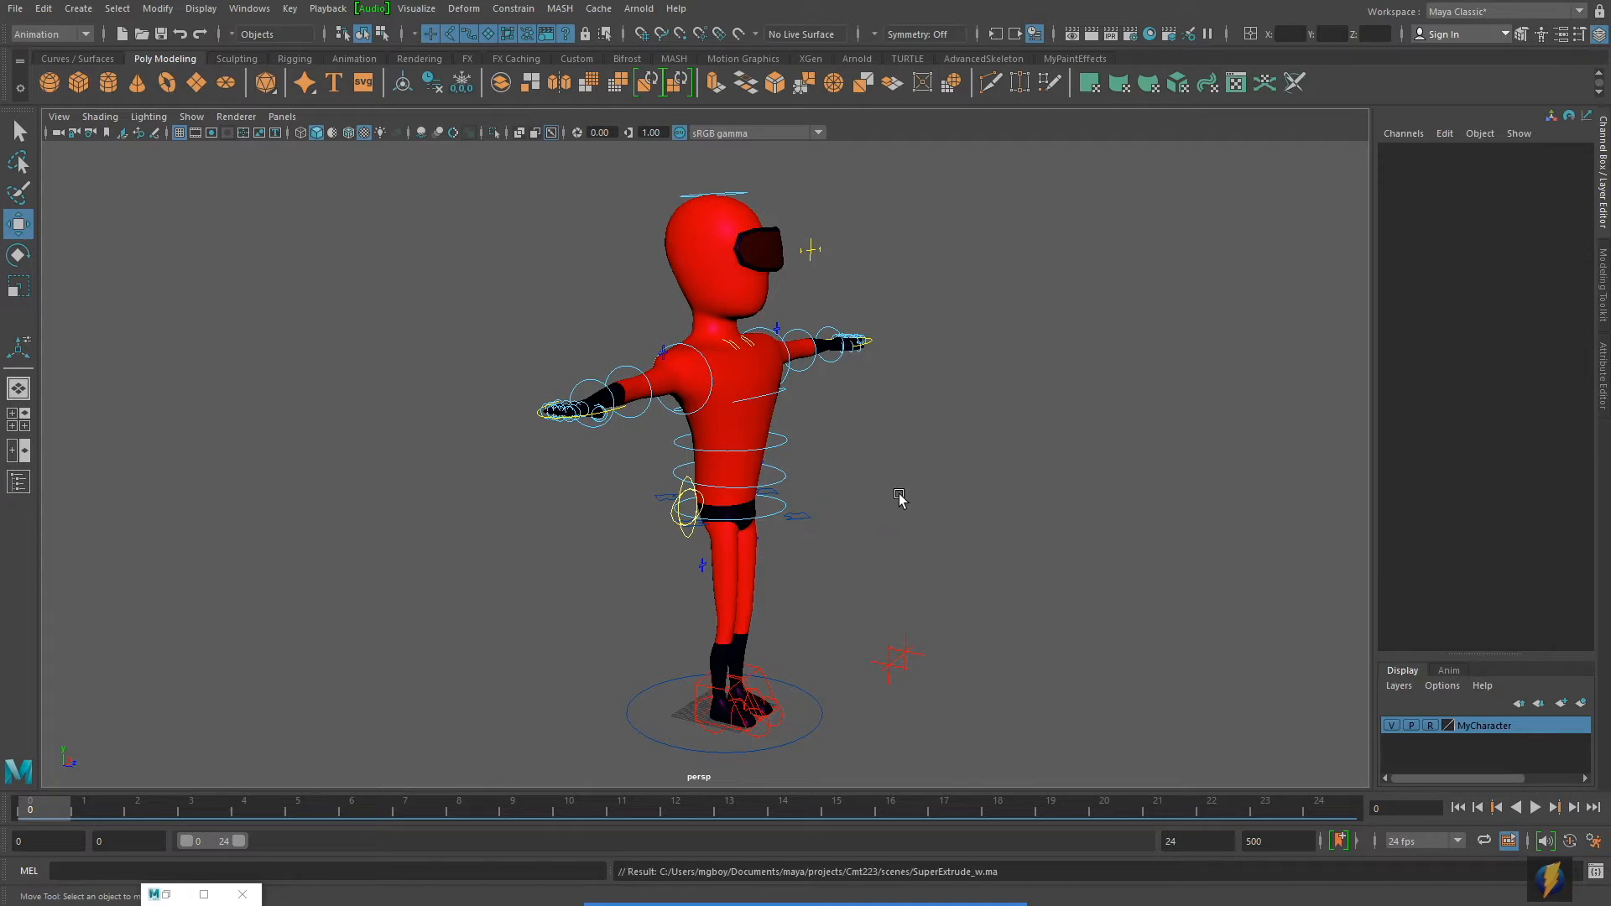
mouse_move(888, 499)
left_mouse_down("alt")
mouse_move(905, 500)
mouse_move(889, 508)
left_mouse_up("alt")
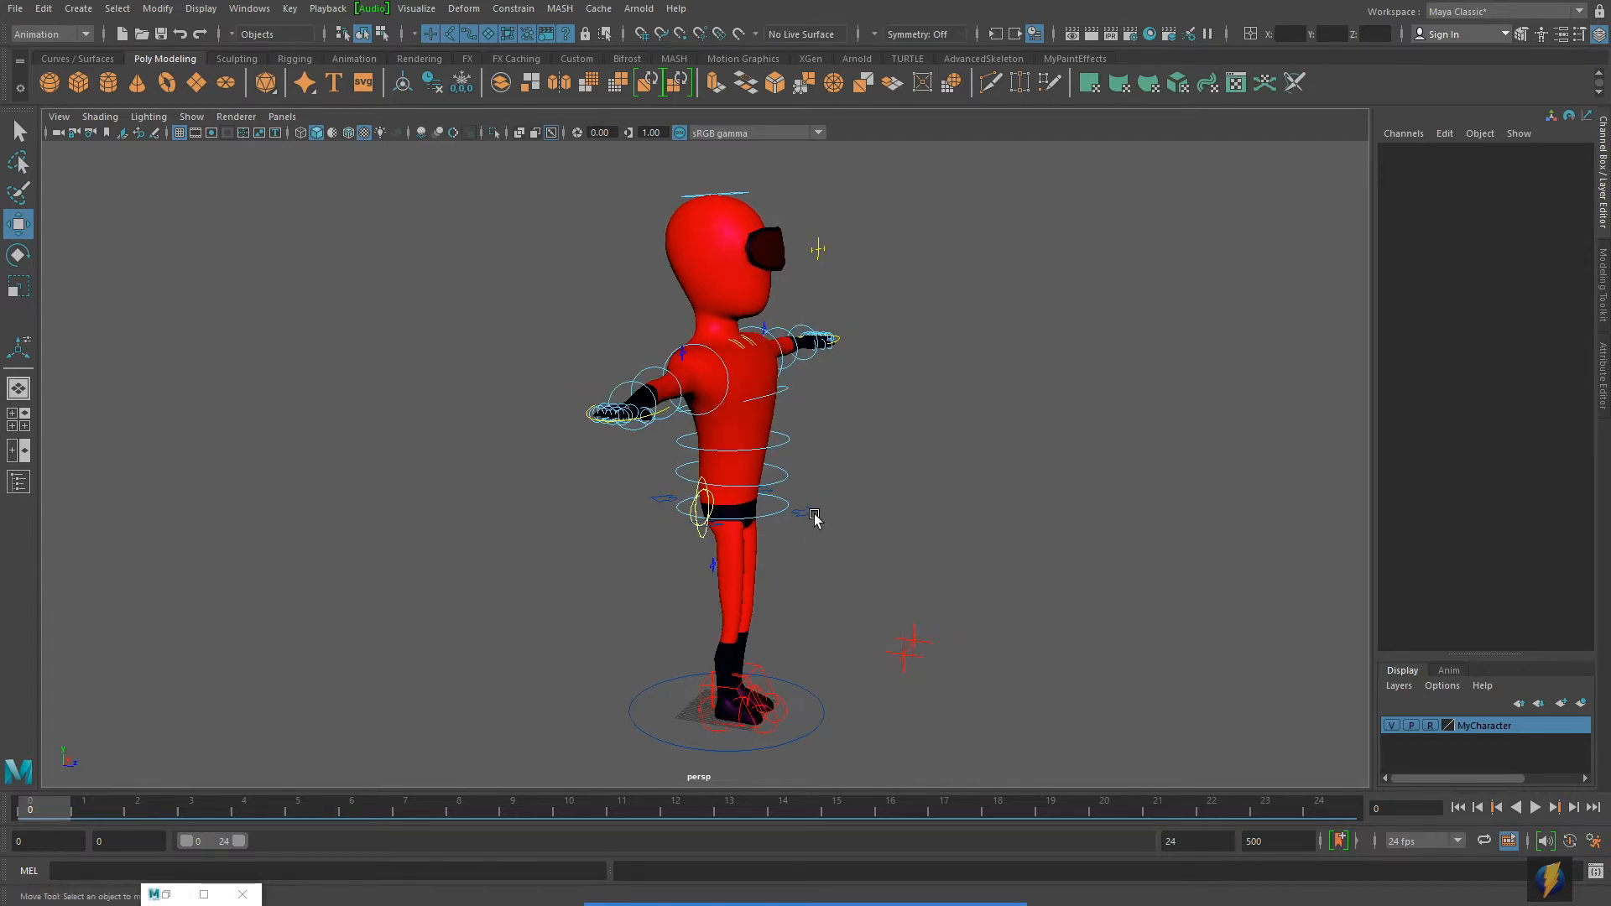
left_click(807, 513)
left_click_drag(1053, 456, 994, 417, "alt")
key("e")
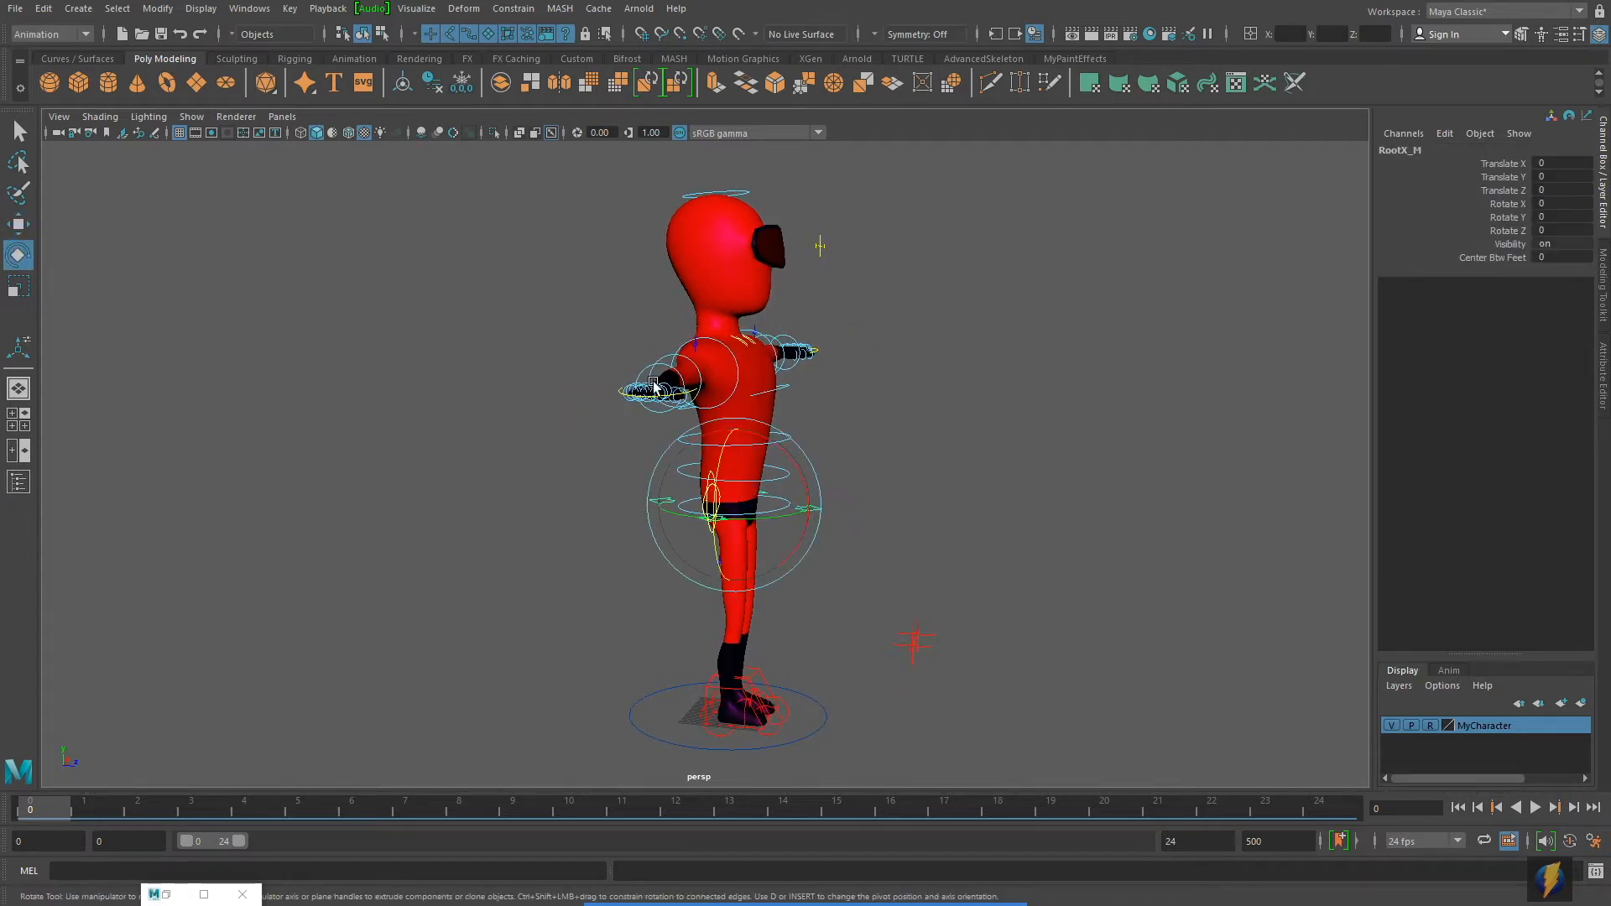
left_click_drag(750, 434, 783, 449)
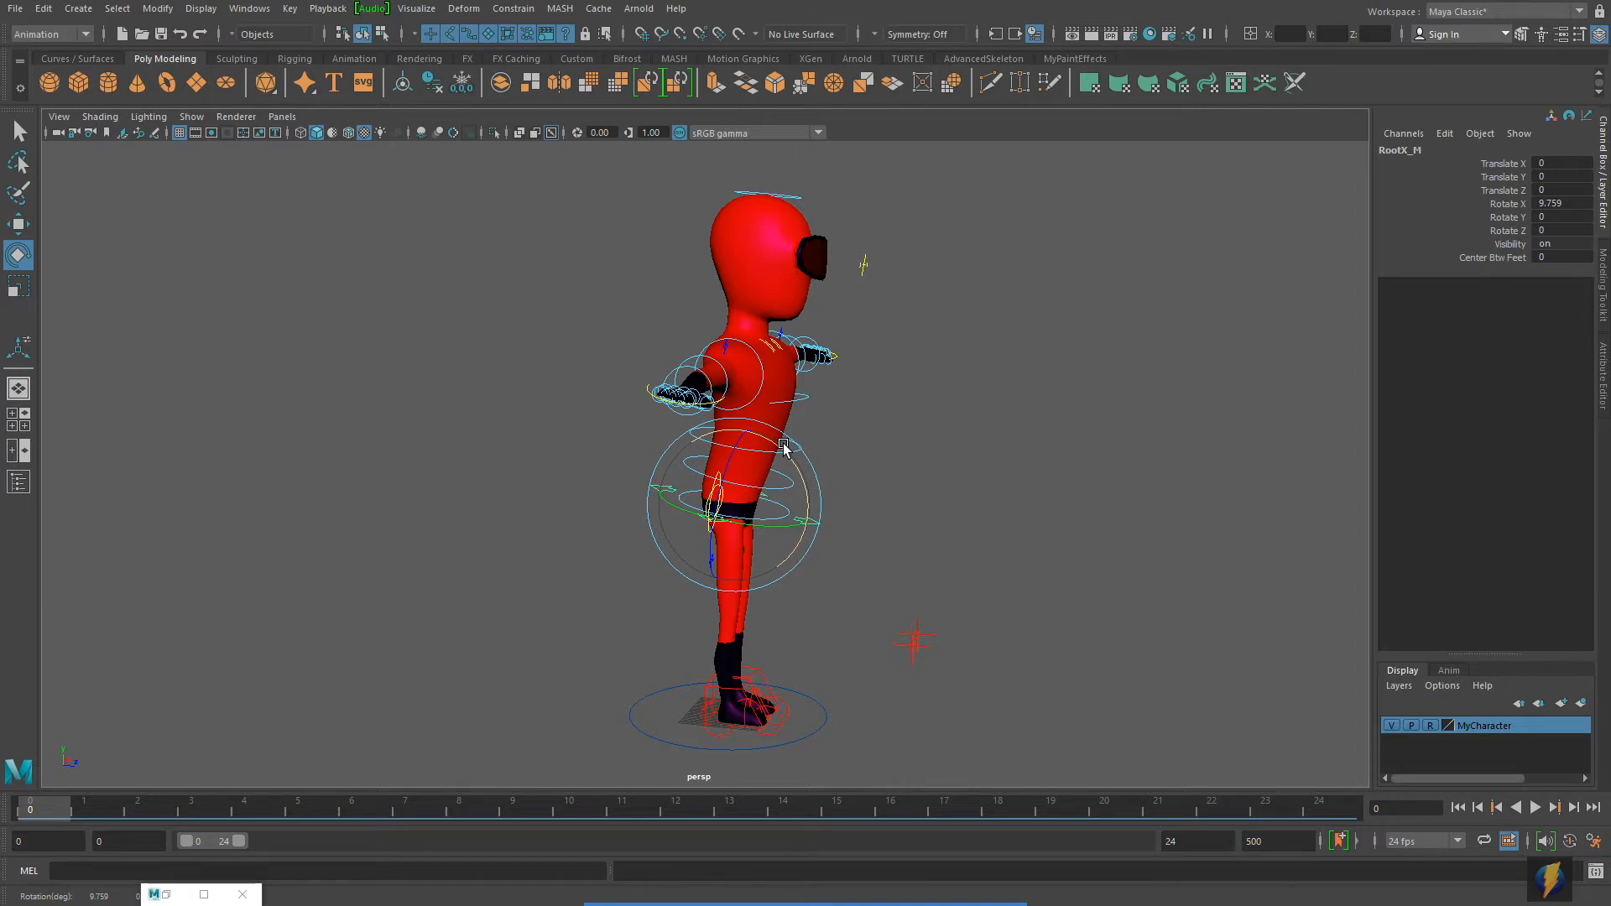
left_click_drag(783, 448, 764, 408)
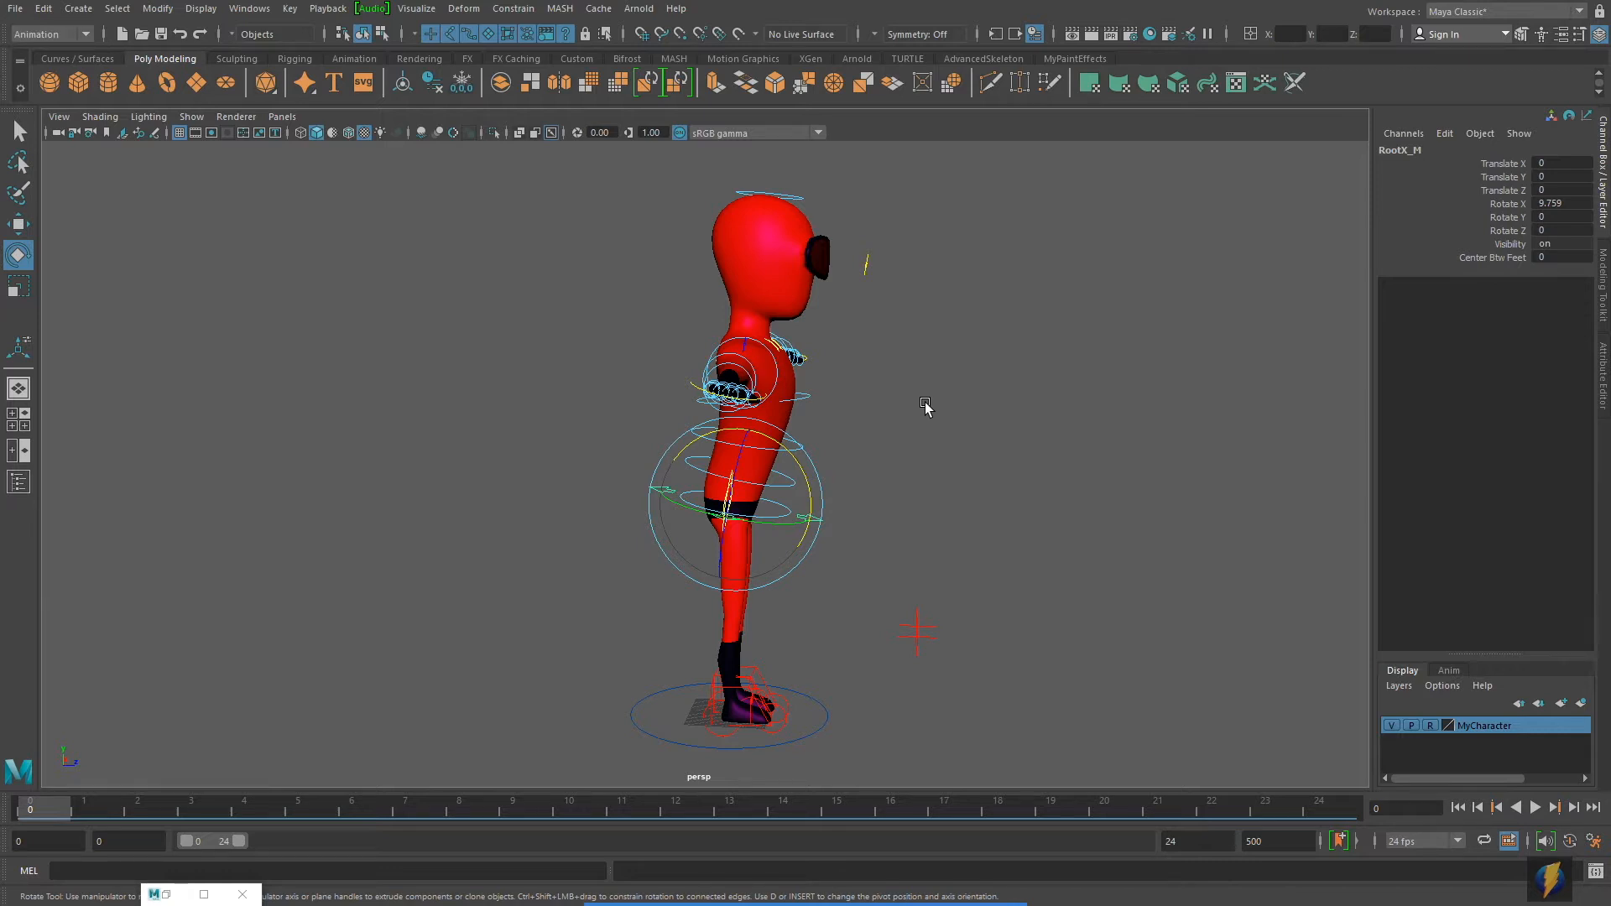
In the side view, move the right foot's IK control back to a Translate Z of -30.
mouse_move(1043, 442)
left_mouse_down("alt")
mouse_move(881, 470)
mouse_move(909, 431)
left_mouse_up("alt")
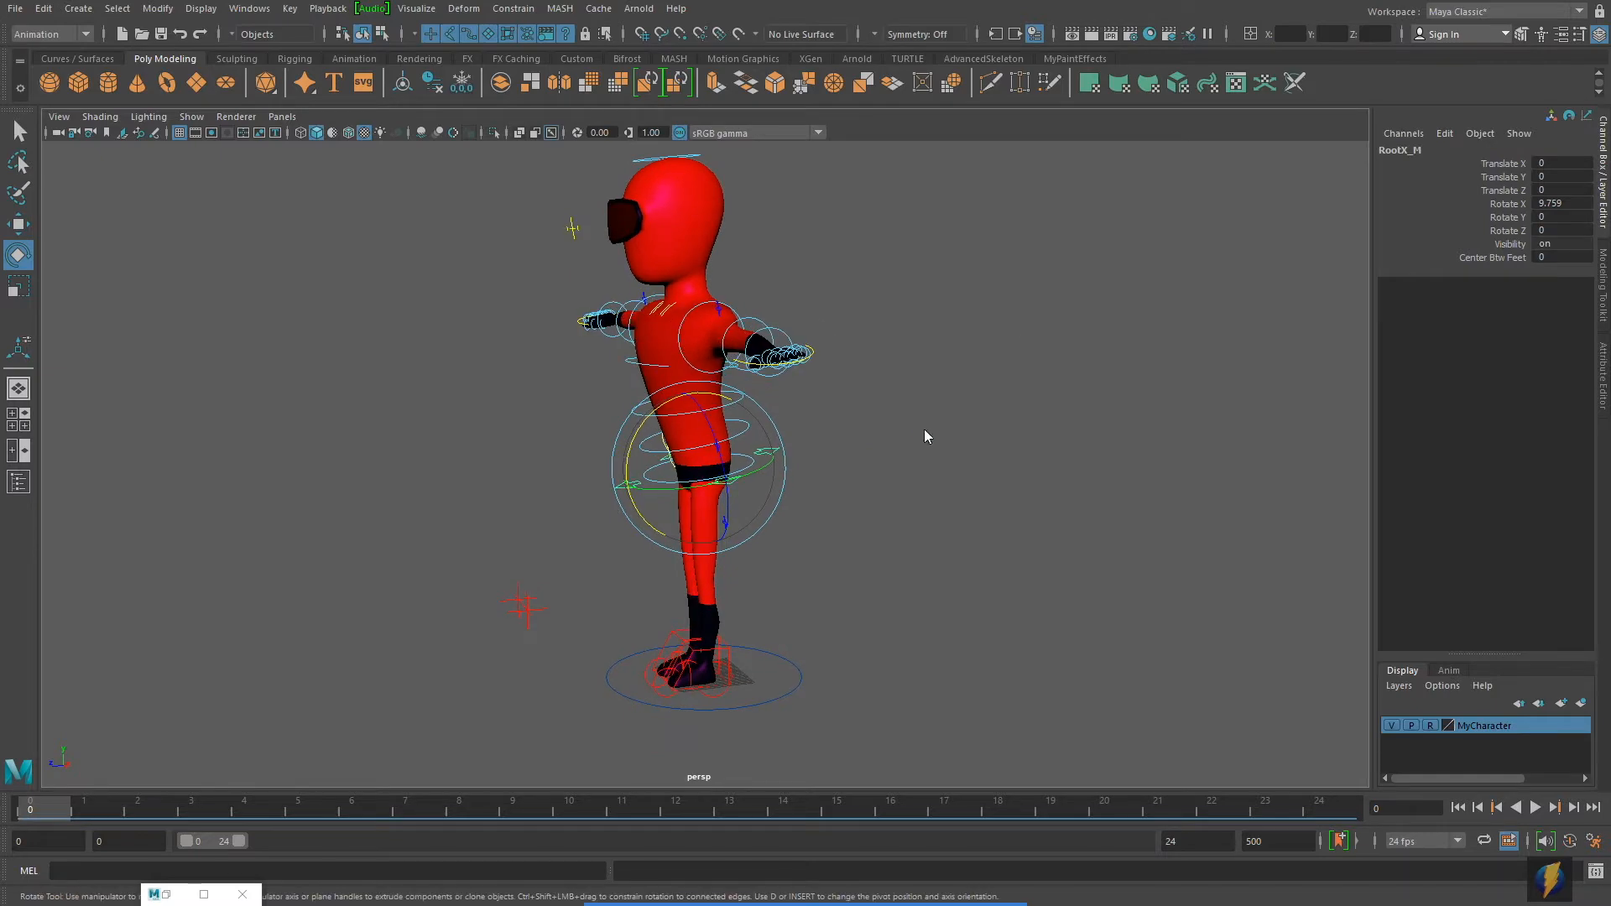
key("space")
key("space")
right_click_drag(861, 546, 1144, 532, "alt")
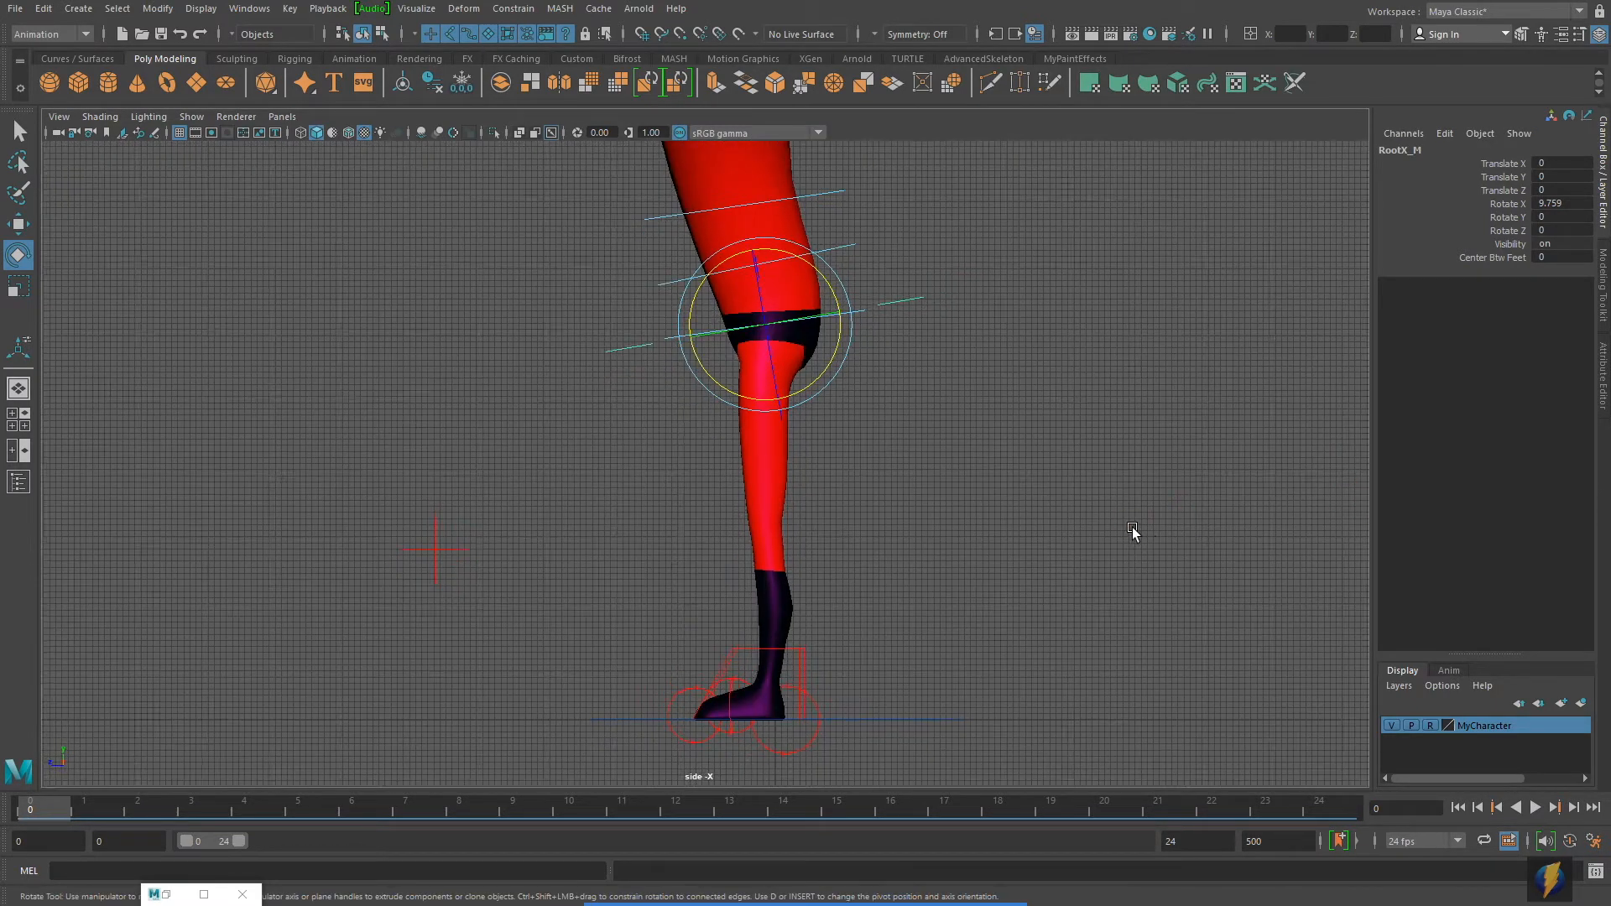
middle_click_drag(1143, 532, 1111, 520, "alt")
left_click(768, 647)
key("w")
middle_click_drag(930, 530, 912, 511, "alt")
right_click_drag(912, 508, 741, 513, "alt")
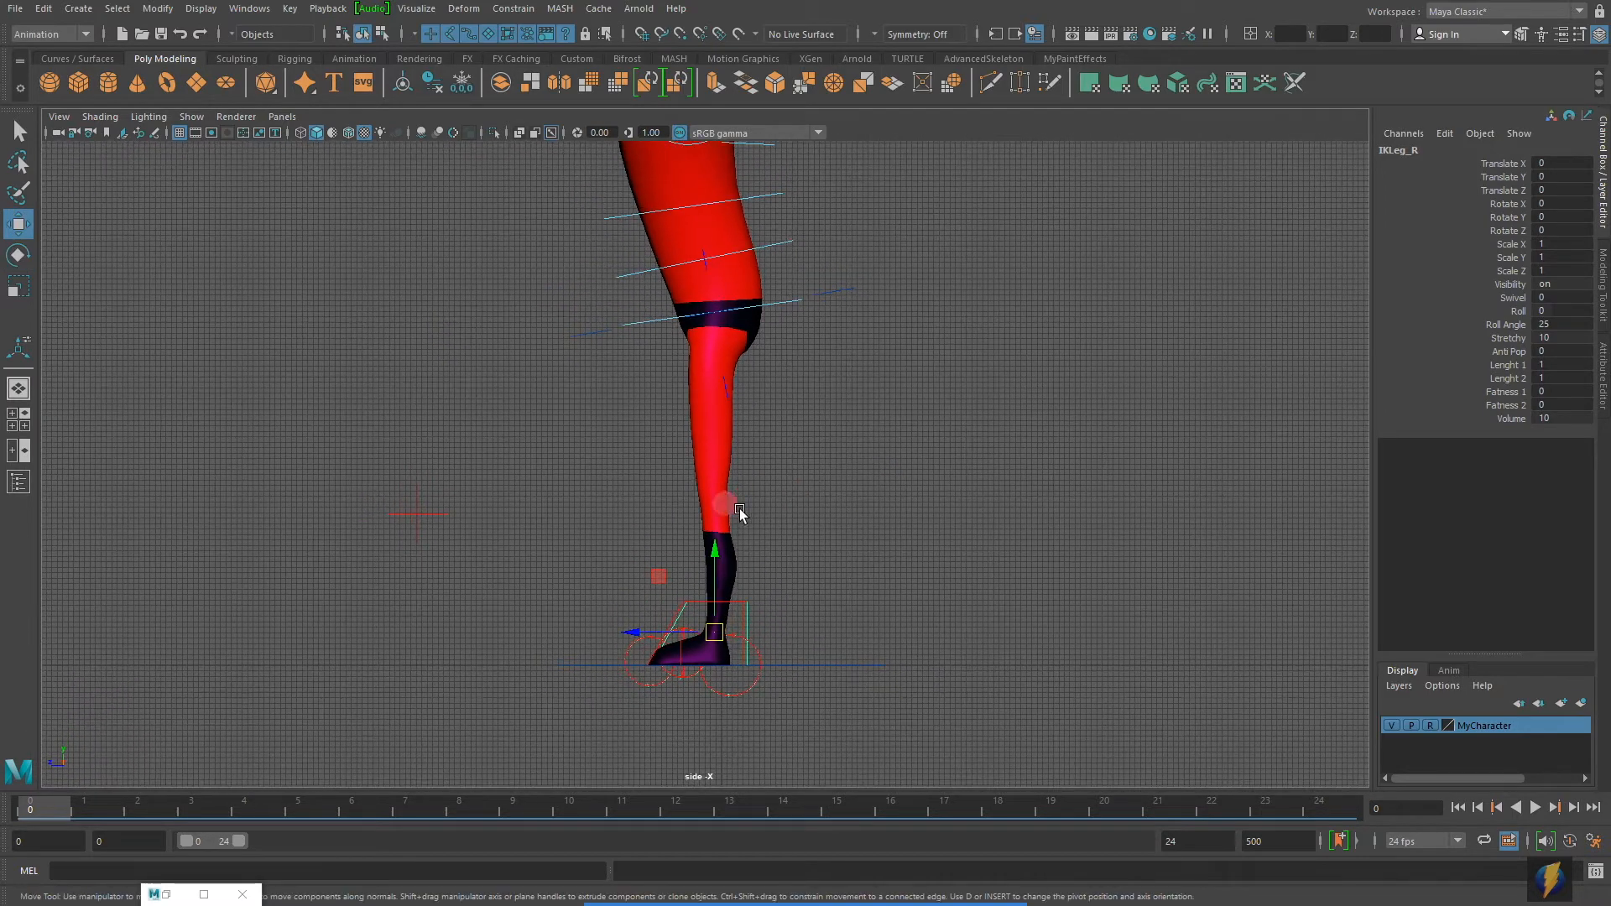
left_click_drag(634, 634, 819, 637)
left_click(1573, 189)
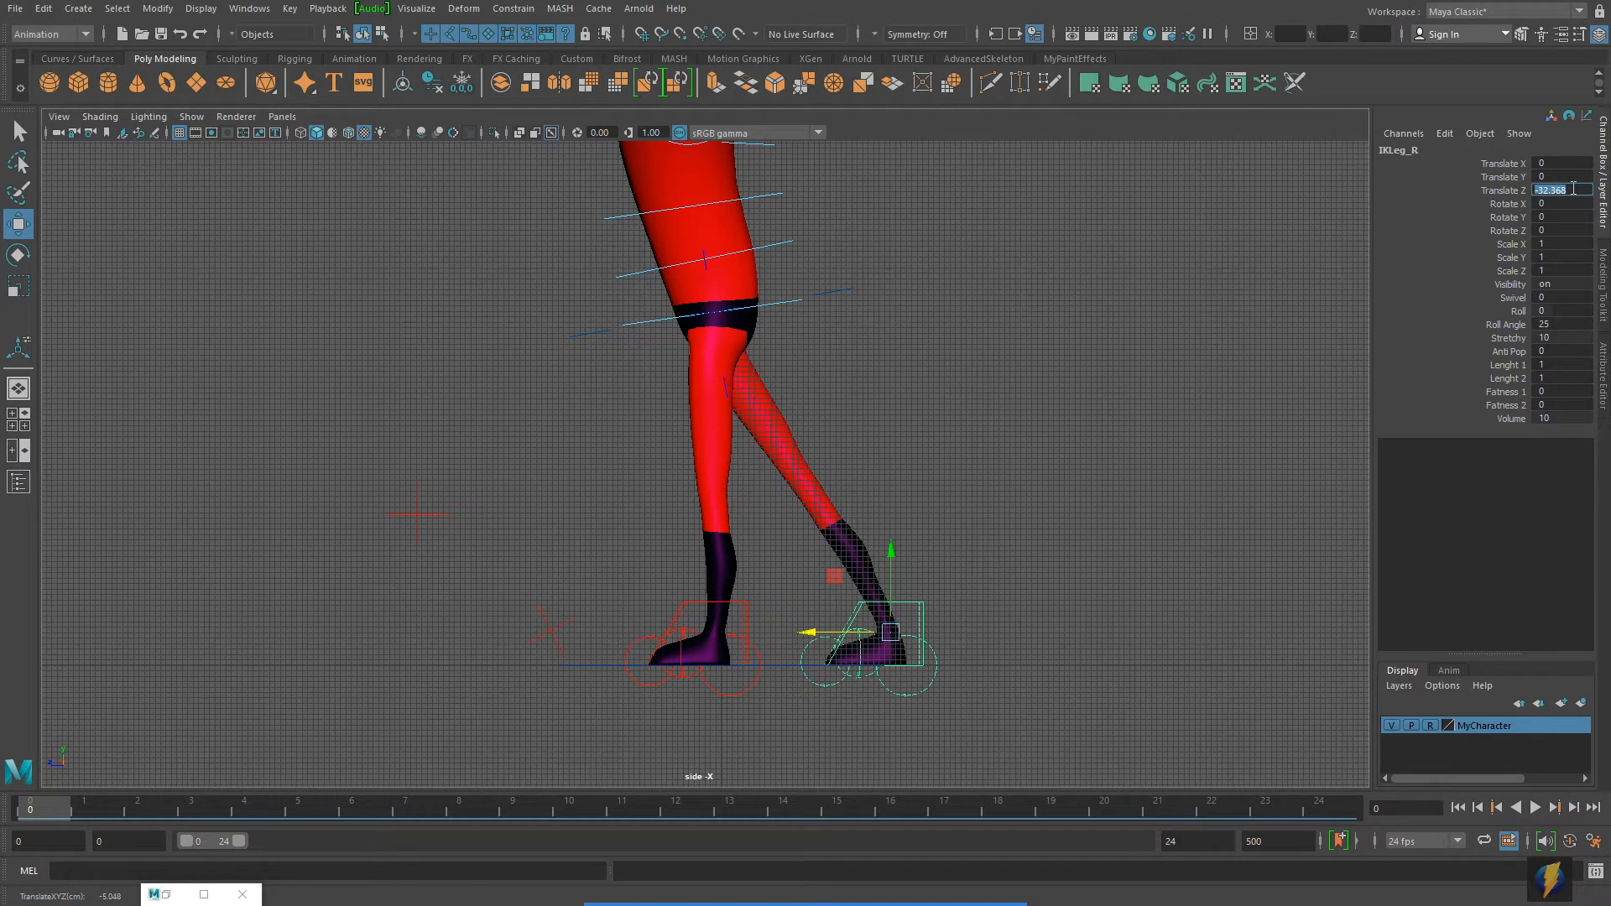
type("-30")
key("Return")
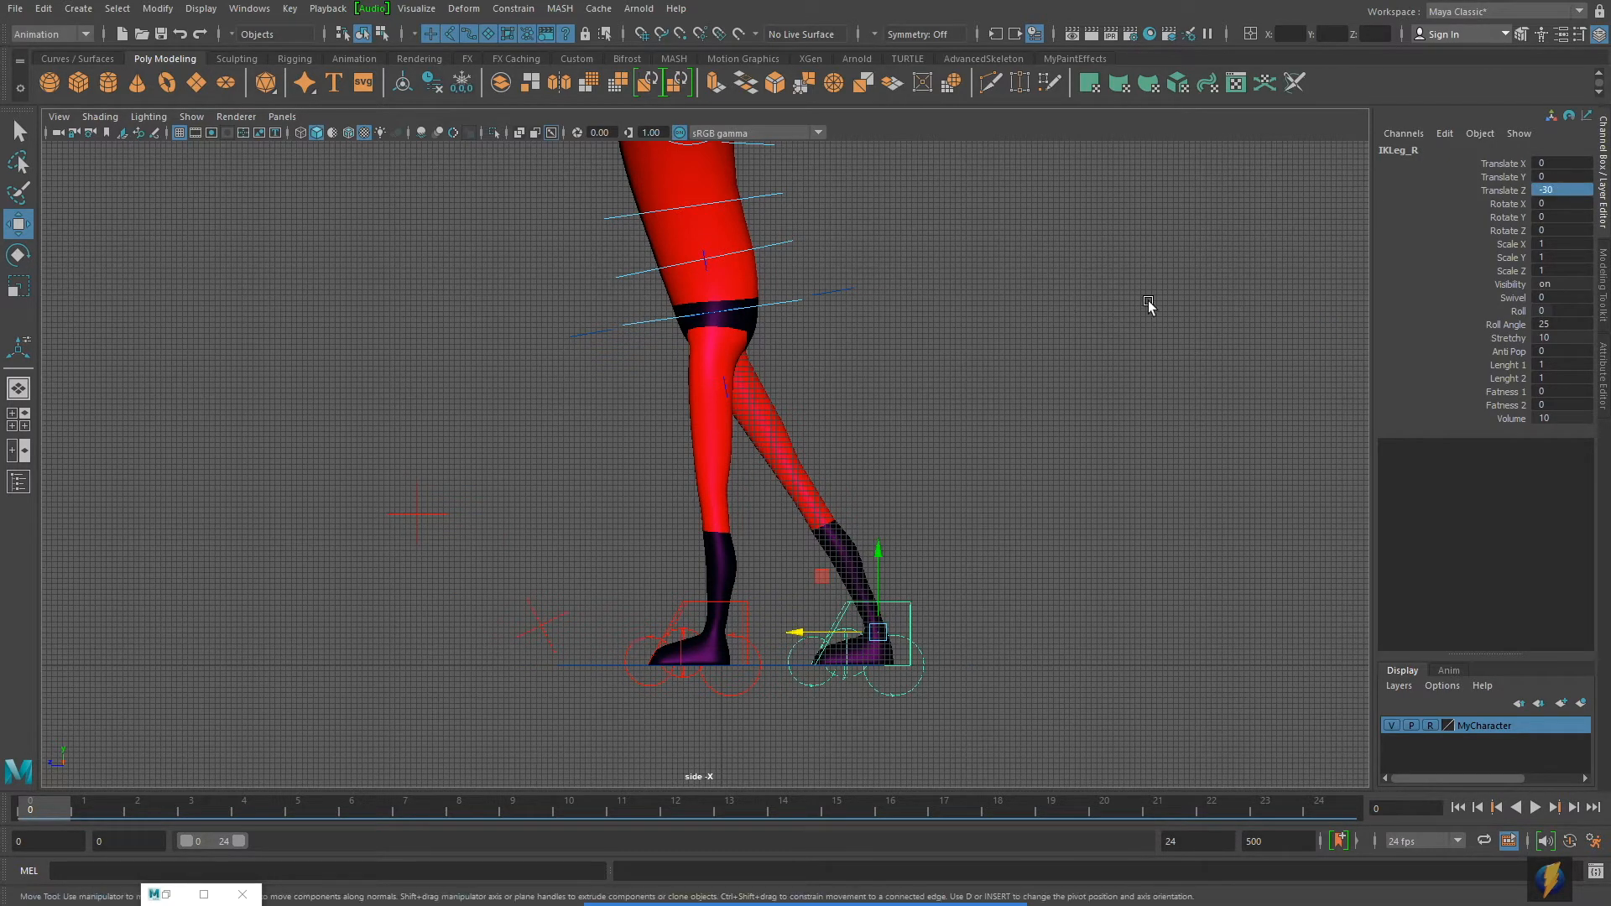
Move the left foot's IK control forward to a Translate Z of 30.
left_click(683, 602)
left_click_drag(661, 634, 540, 634)
double_click(1567, 191)
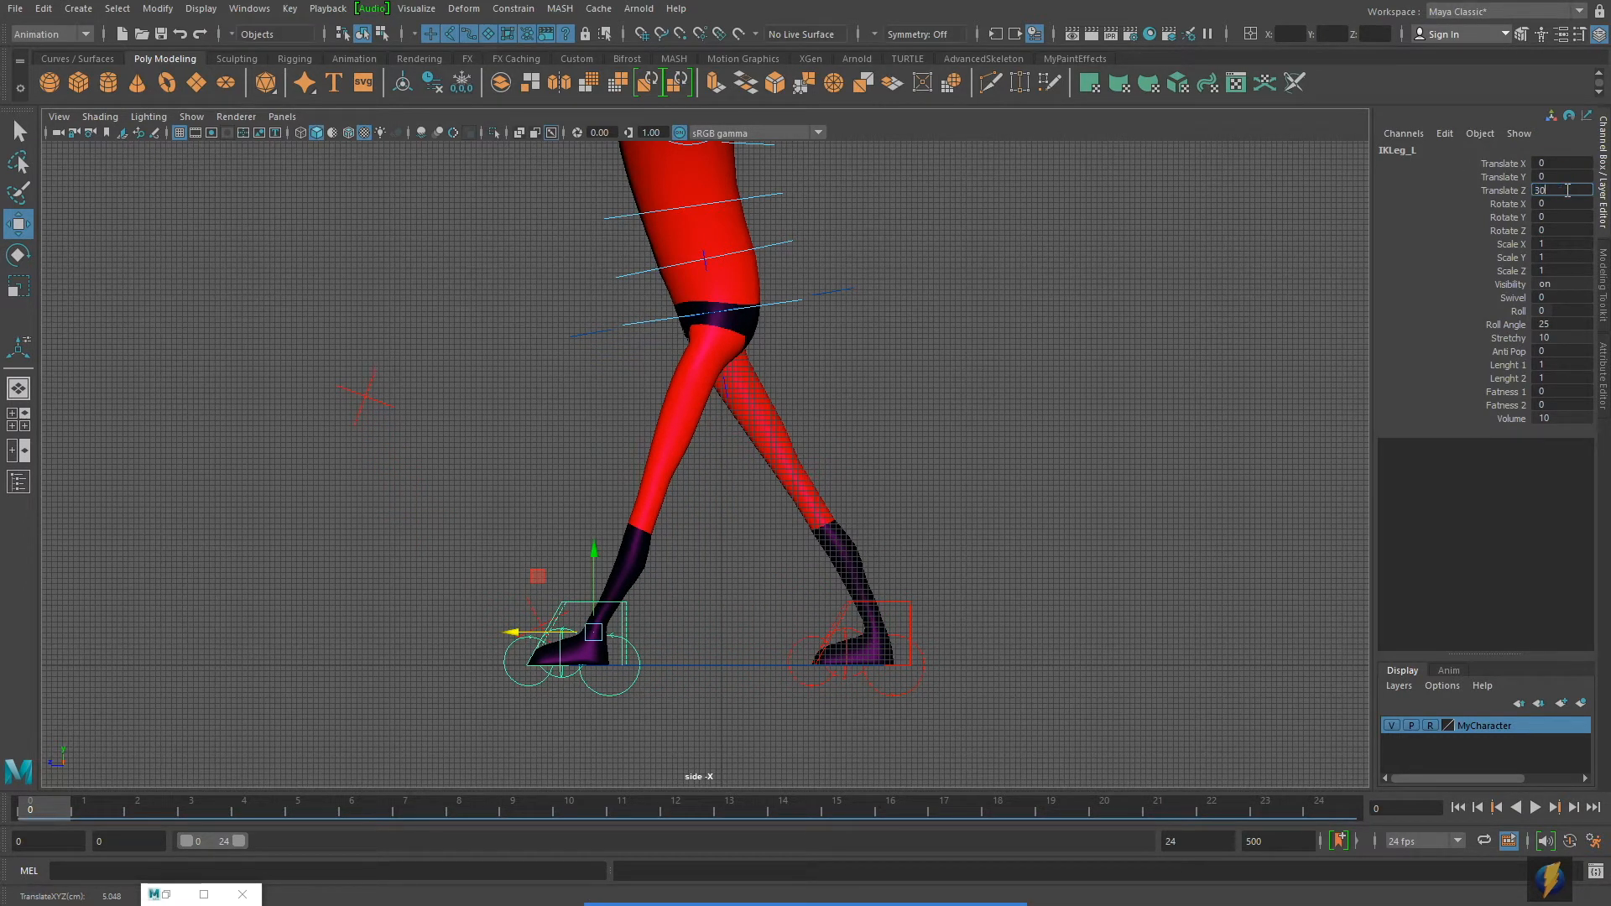
key("Return")
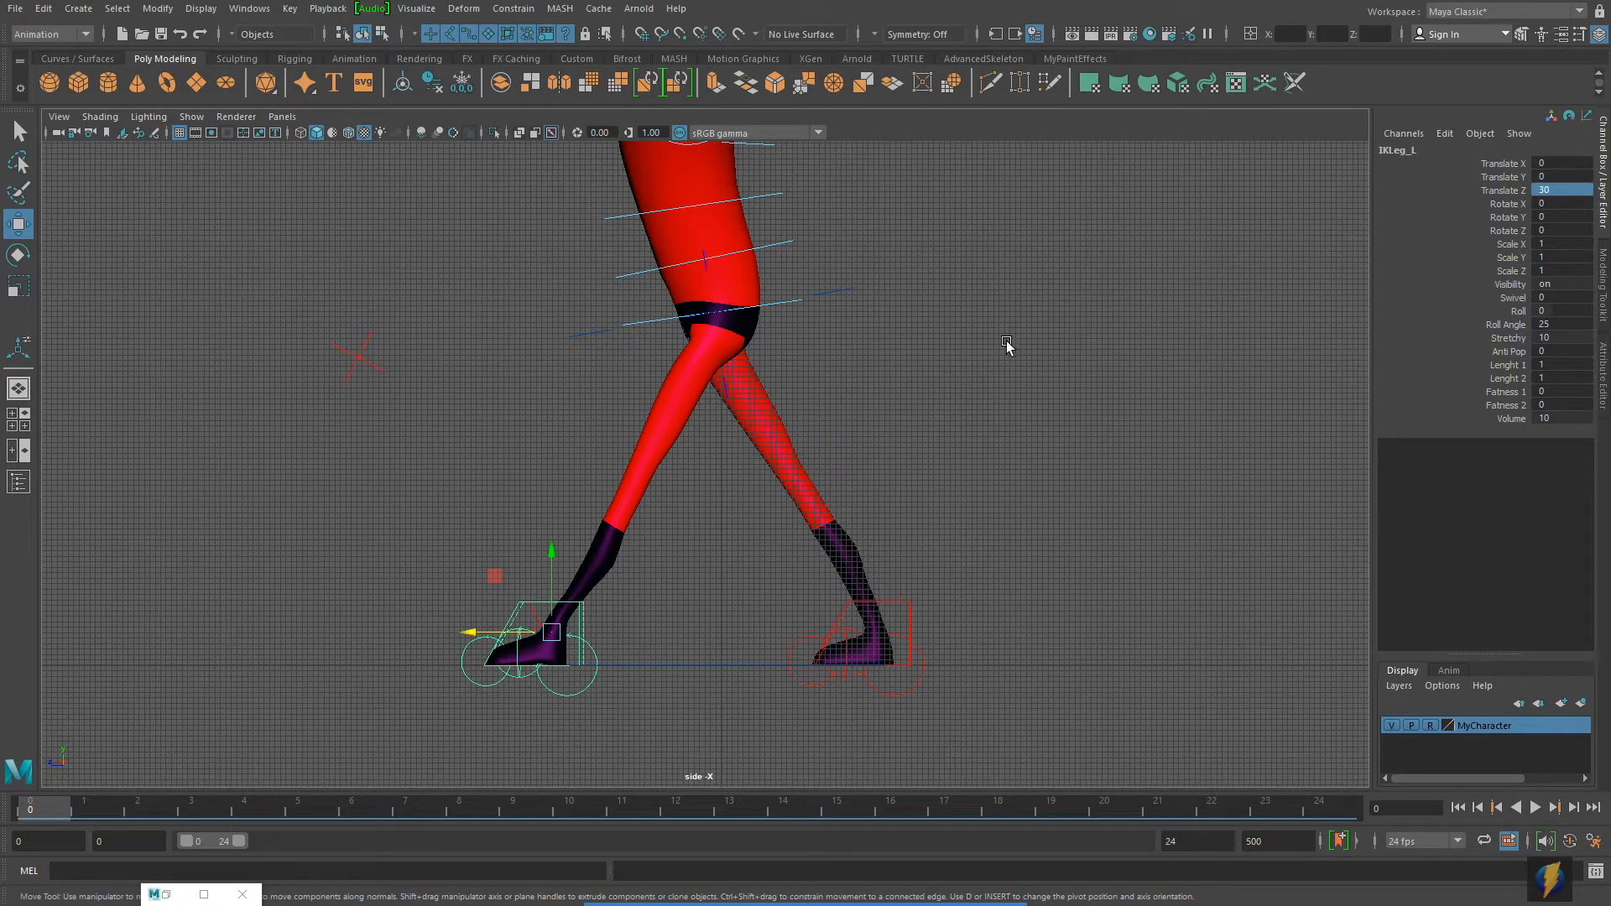
Lower the root control at the hips to a Translate Y of about -9.6 so the knees bend.
middle_click_drag(910, 385, 907, 442, "alt")
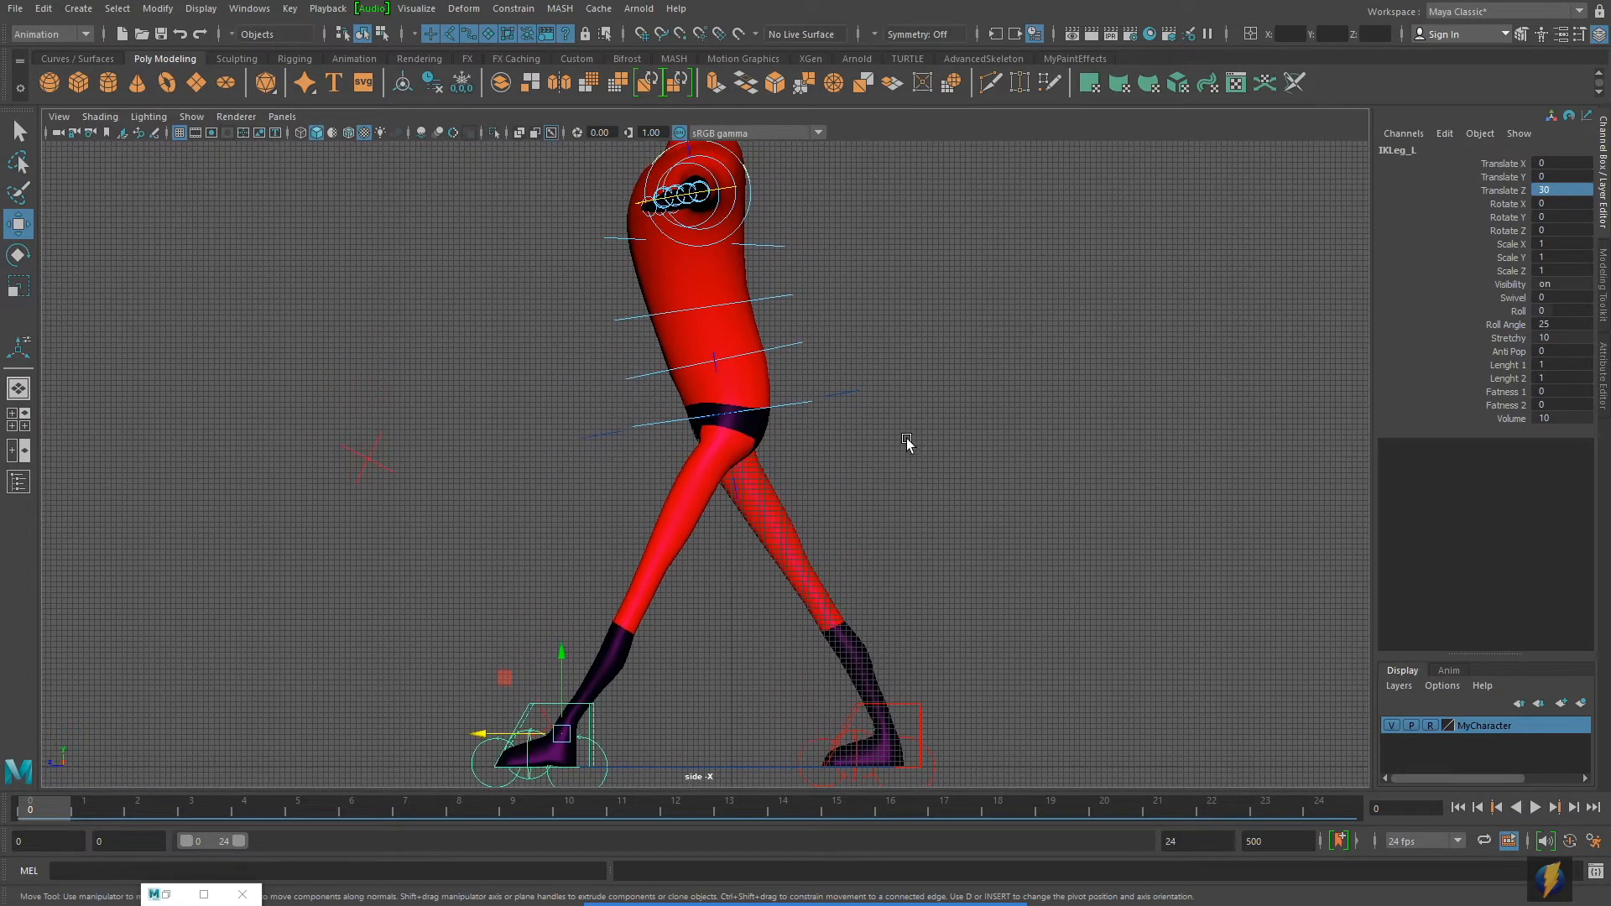
left_click(858, 391)
scroll(987, 393, "down", 4)
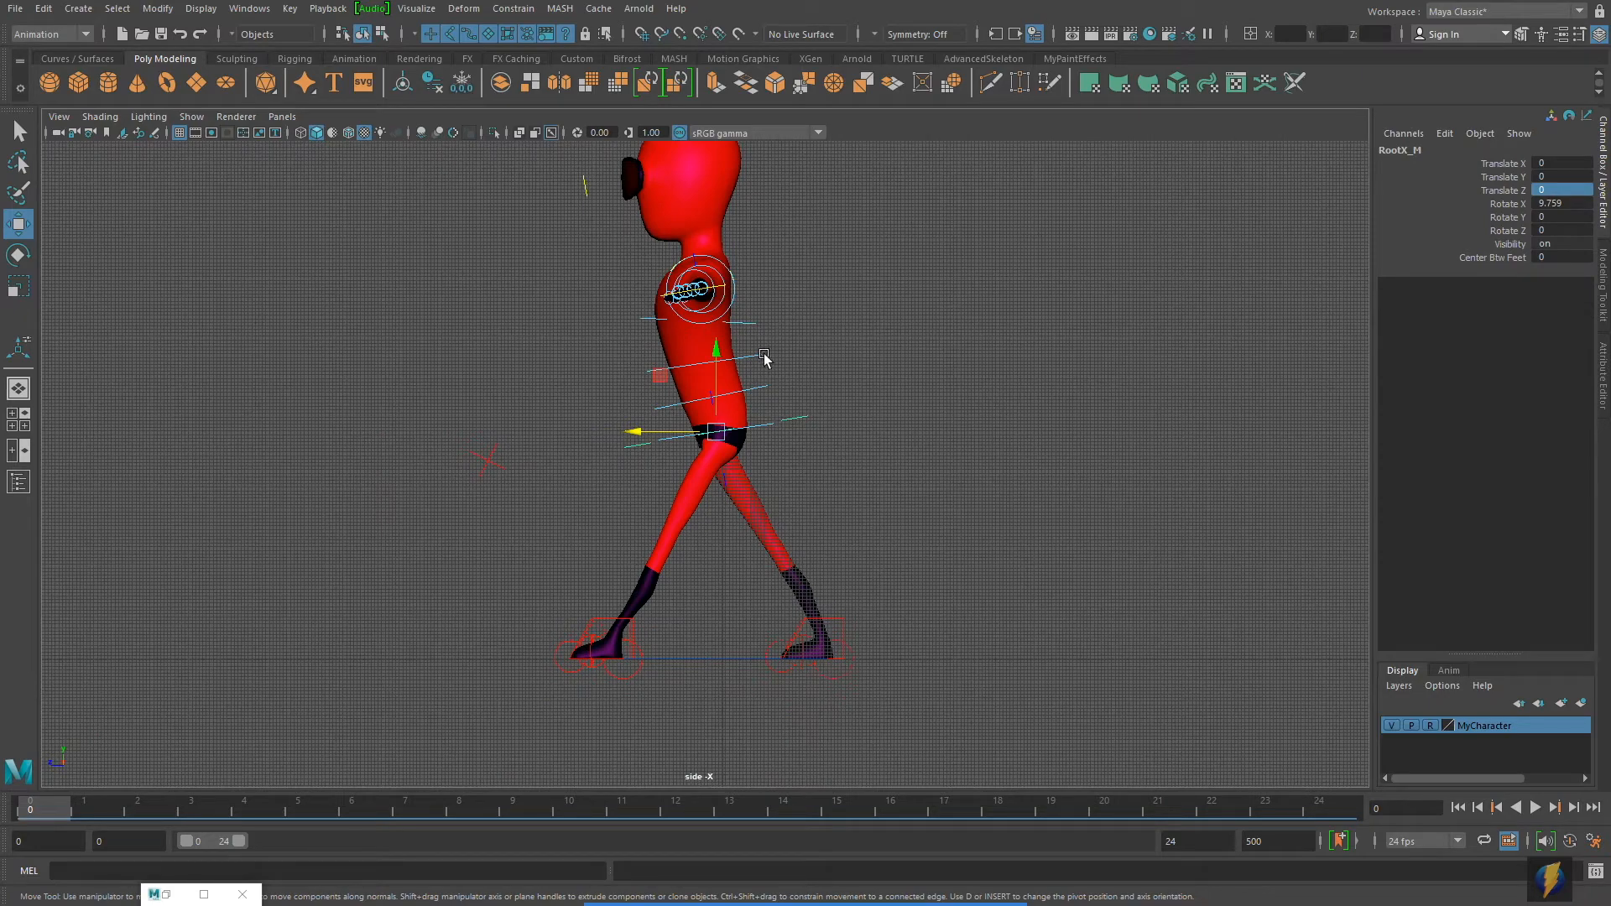
left_click_drag(723, 352, 753, 110)
key("ctrl+z")
mouse_move(601, 464)
right_mouse_down("alt")
mouse_move(896, 442)
mouse_move(942, 378)
right_mouse_up("alt")
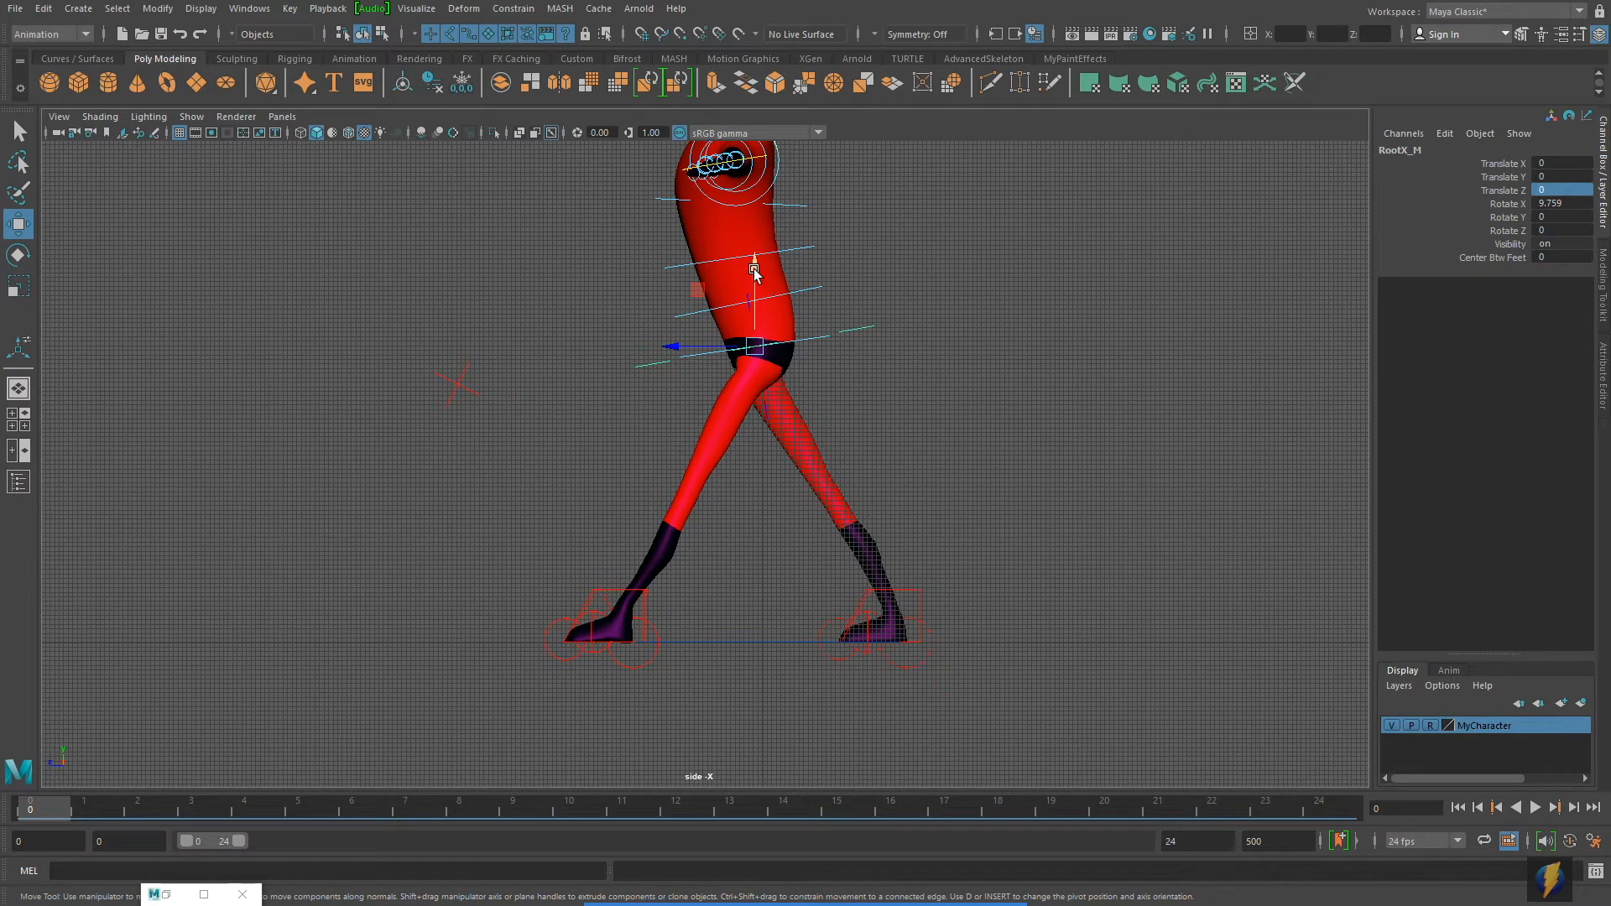
left_click_drag(753, 269, 761, 317)
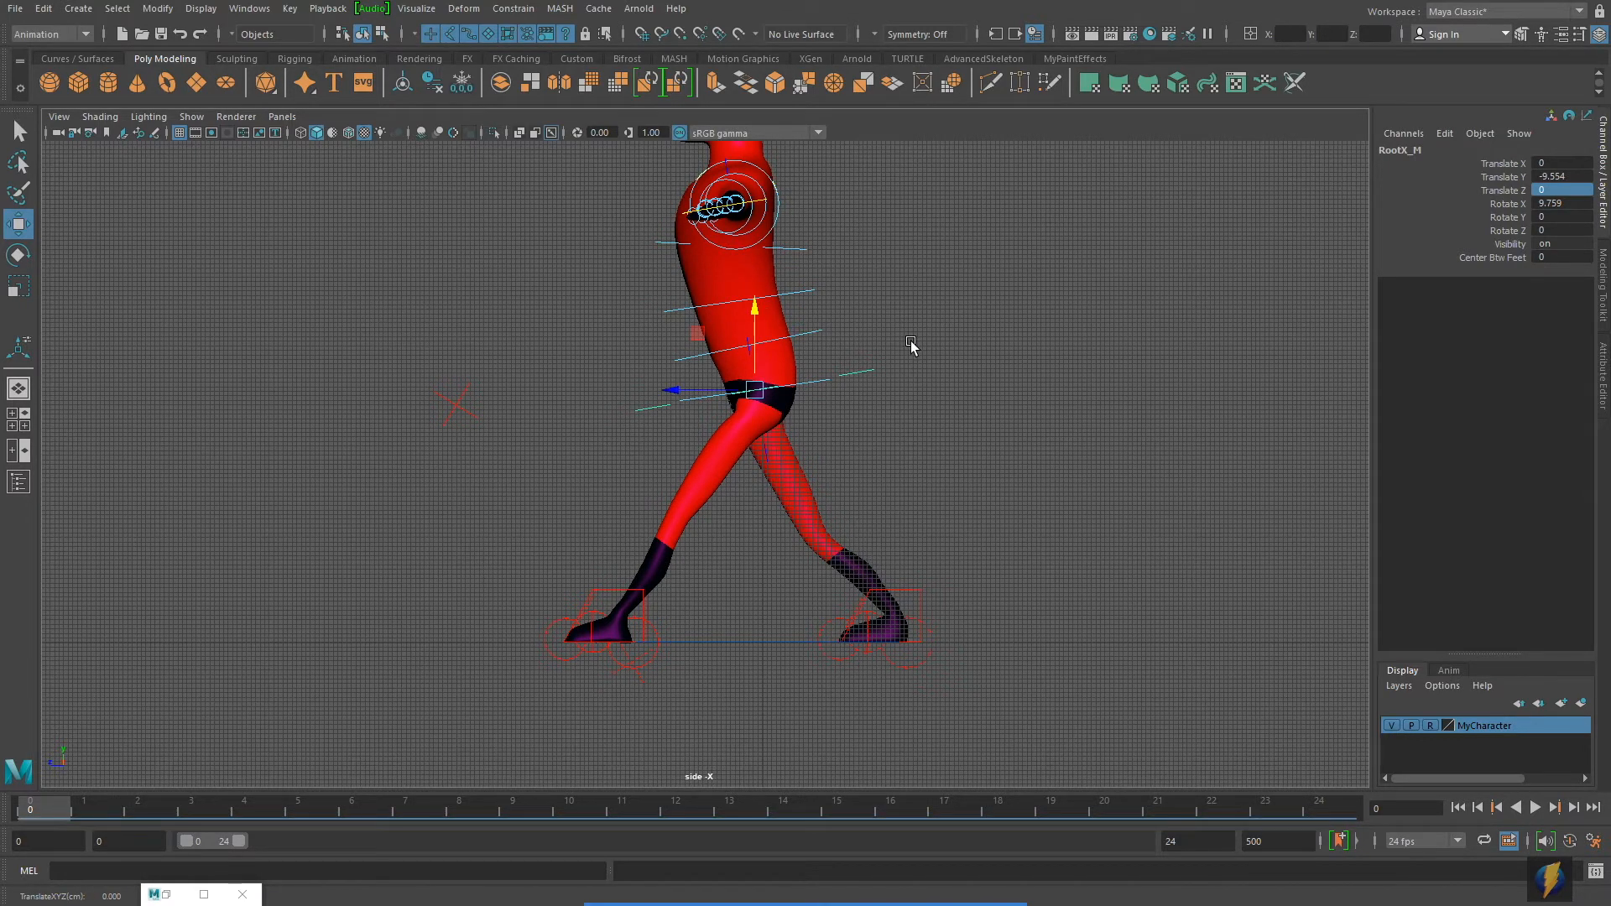
middle_click_drag(914, 344, 906, 400, "alt")
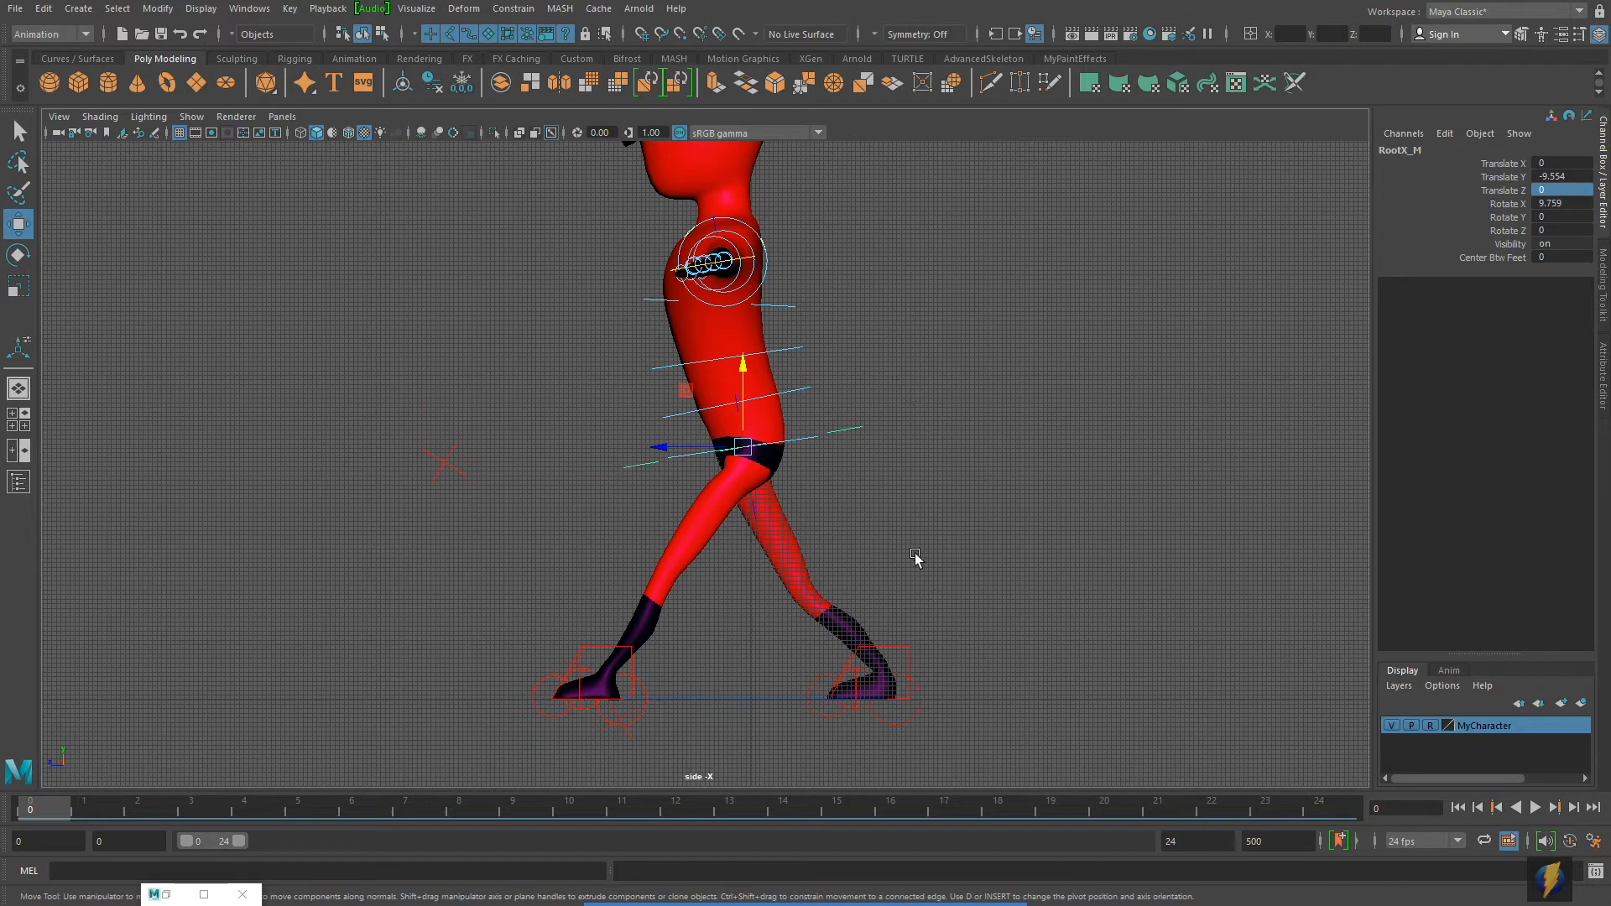
Examine the stride pose from several angles in the perspective view and up close at the legs in the side view.
key("space")
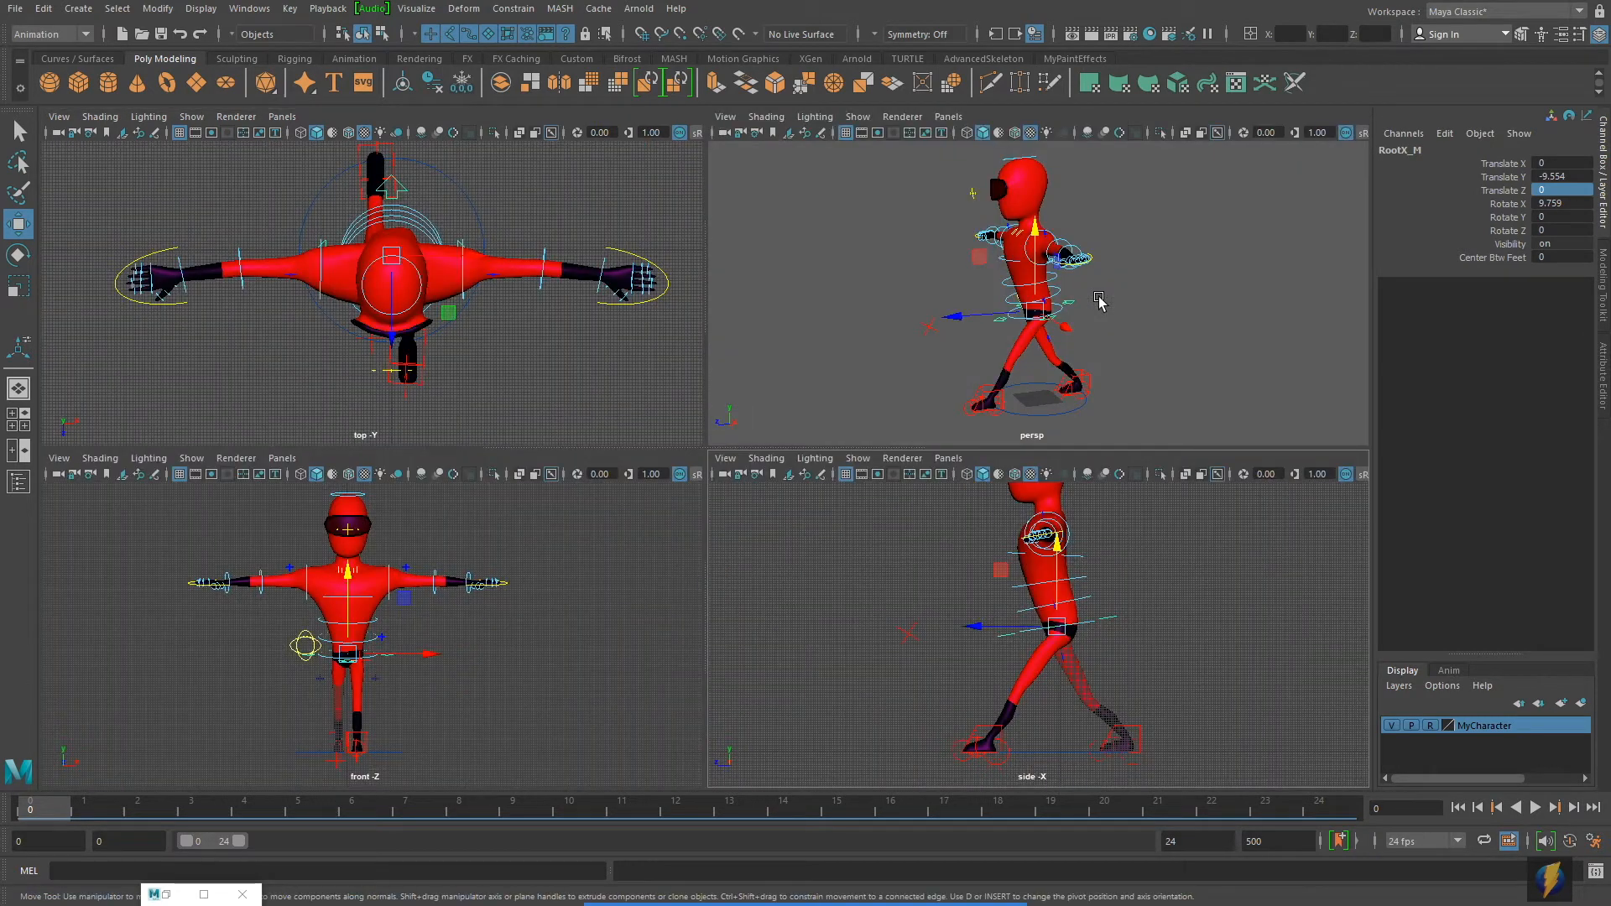
key("space")
left_click_drag(753, 401, 822, 382, "alt")
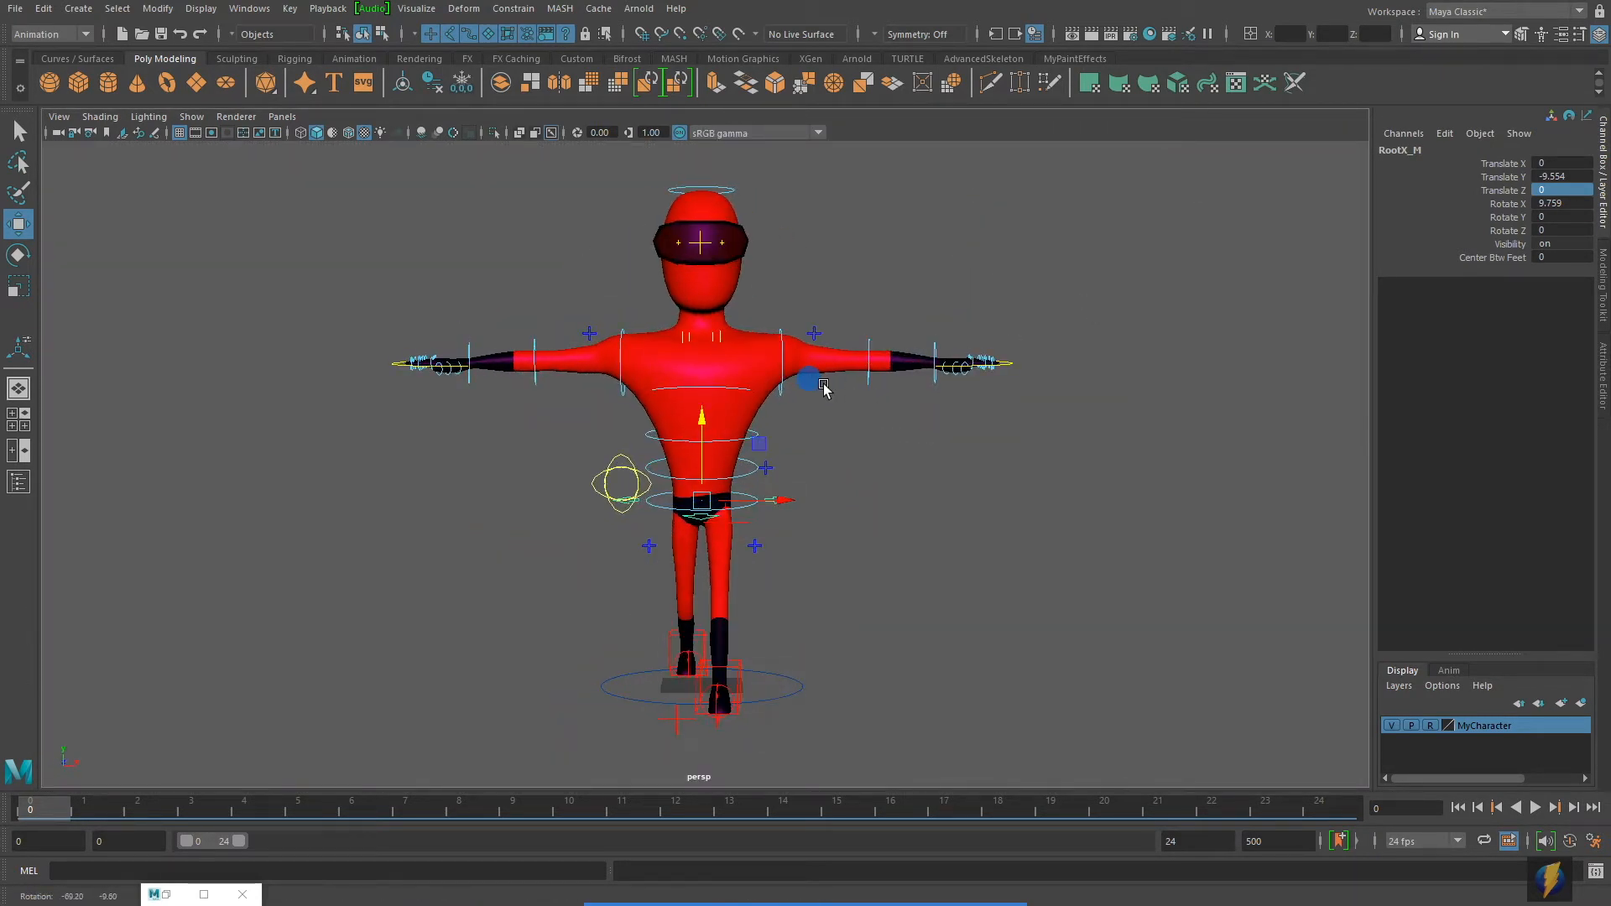
left_click_drag(1019, 401, 814, 394, "alt")
key("space")
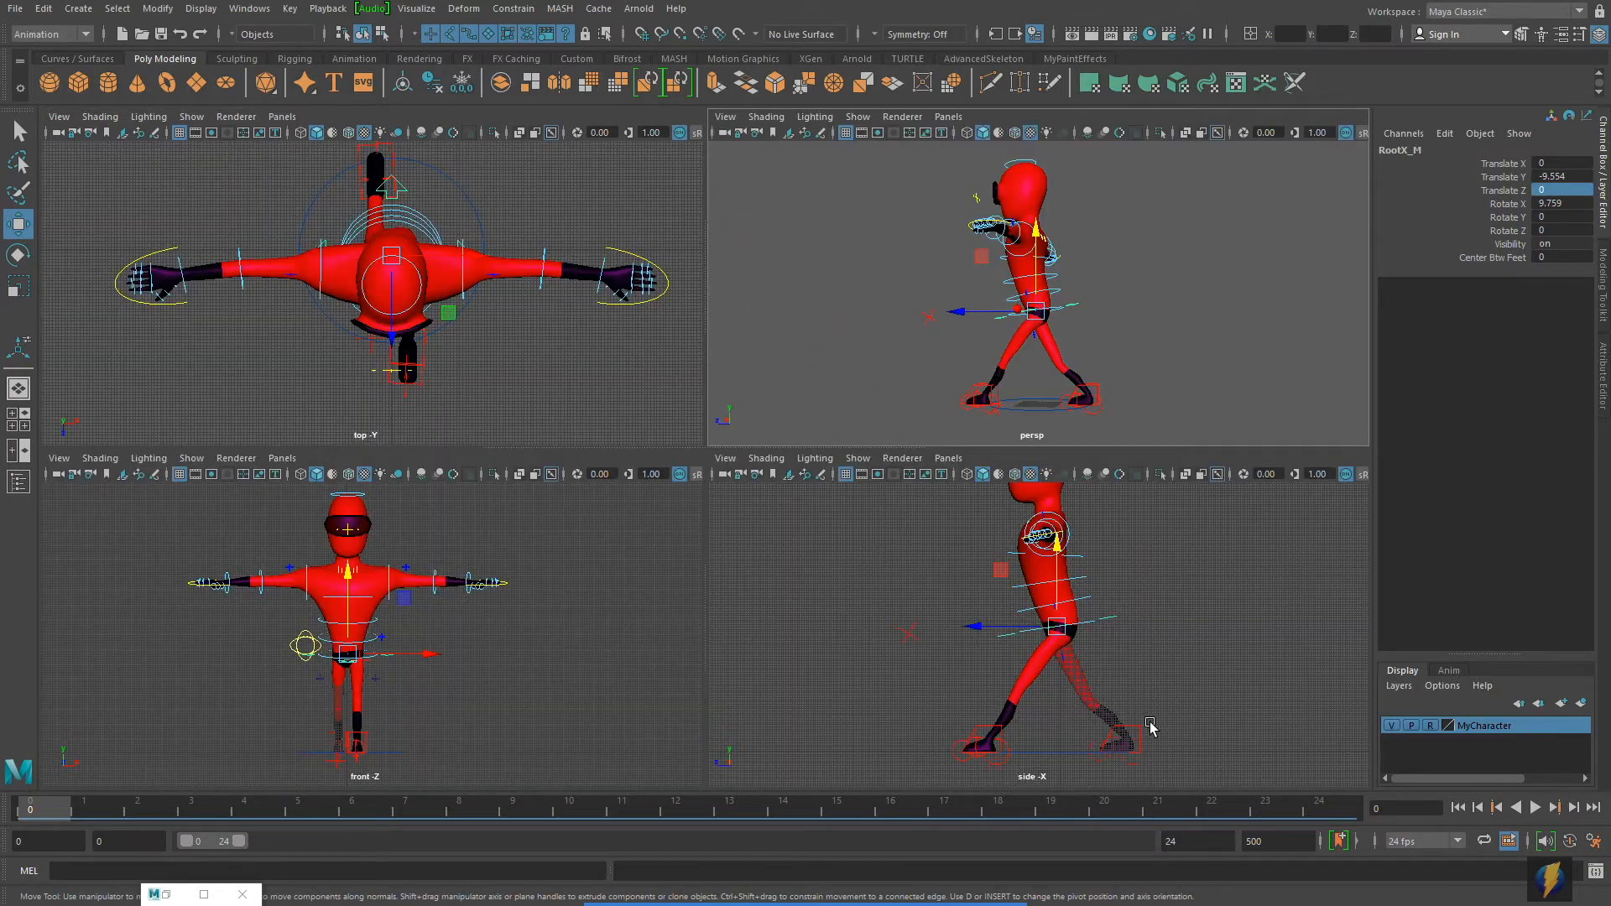
key("space")
middle_click_drag(1059, 665, 1062, 548, "alt")
right_click_drag(898, 621, 1084, 599, "alt")
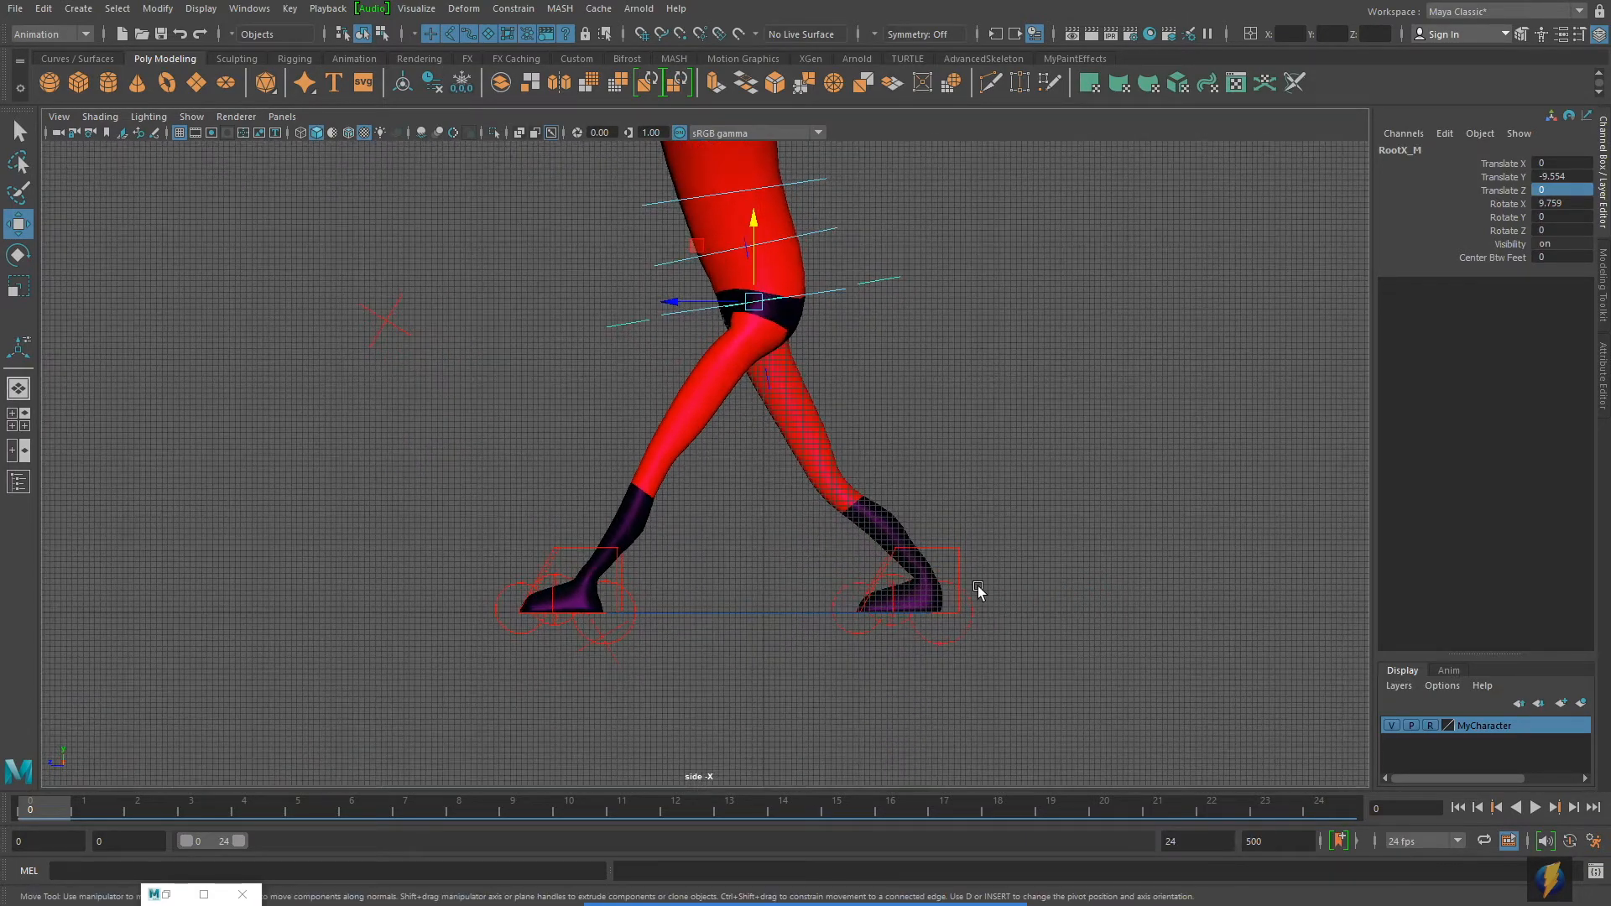
Set keyframes on both foot IK controls at frame 0 and with the same pose at frame 24.
left_click(956, 558)
left_click(565, 552, "shift")
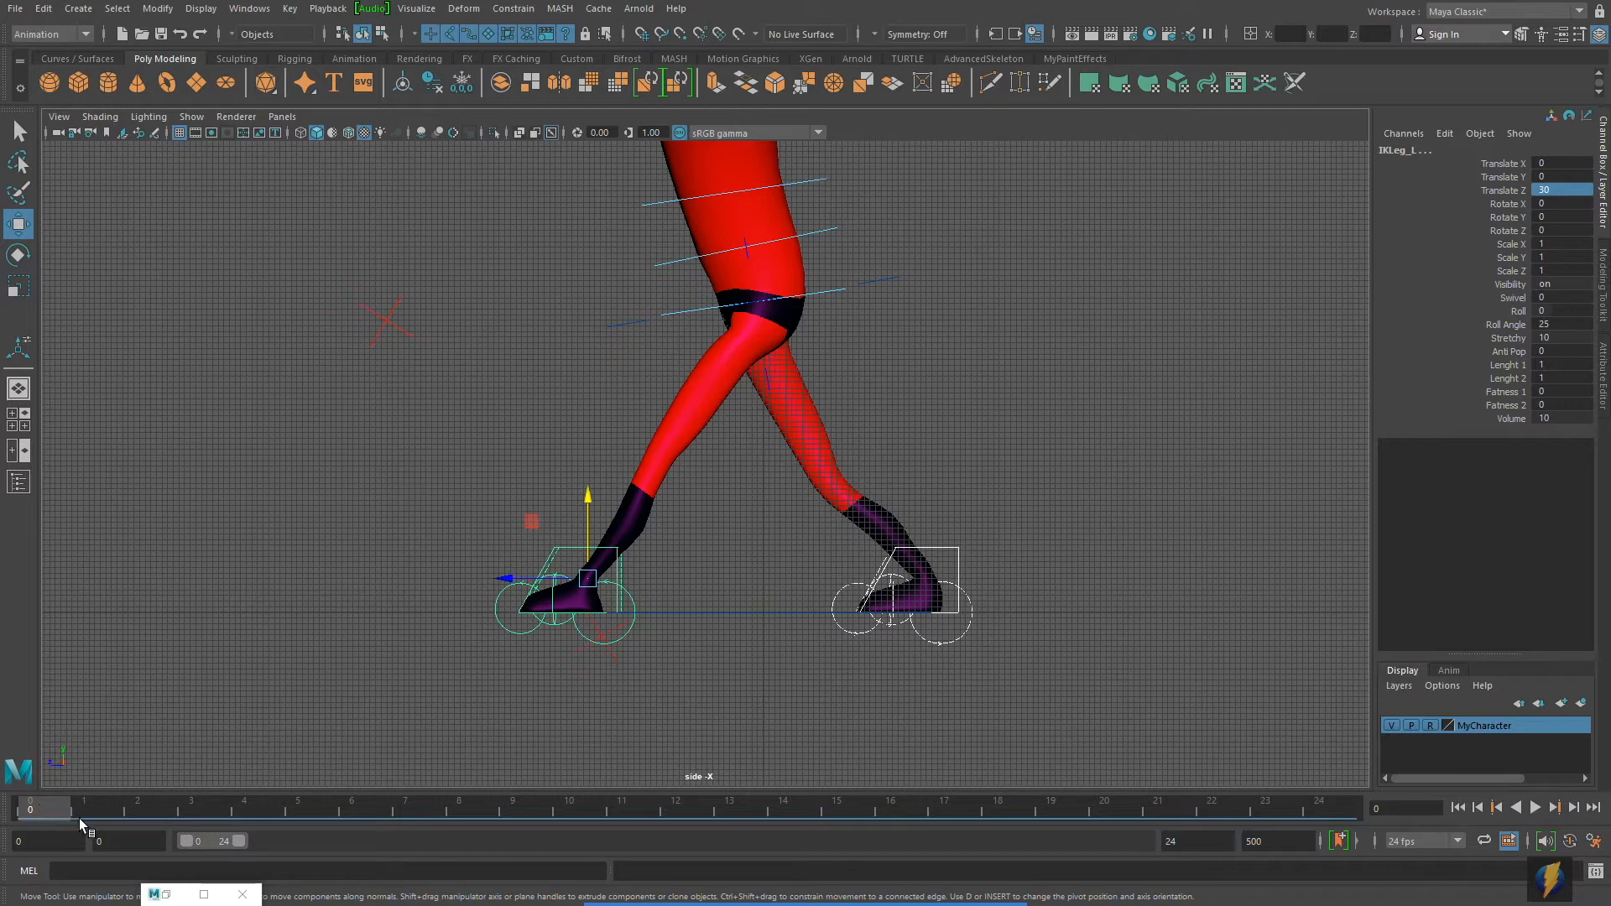
key("s")
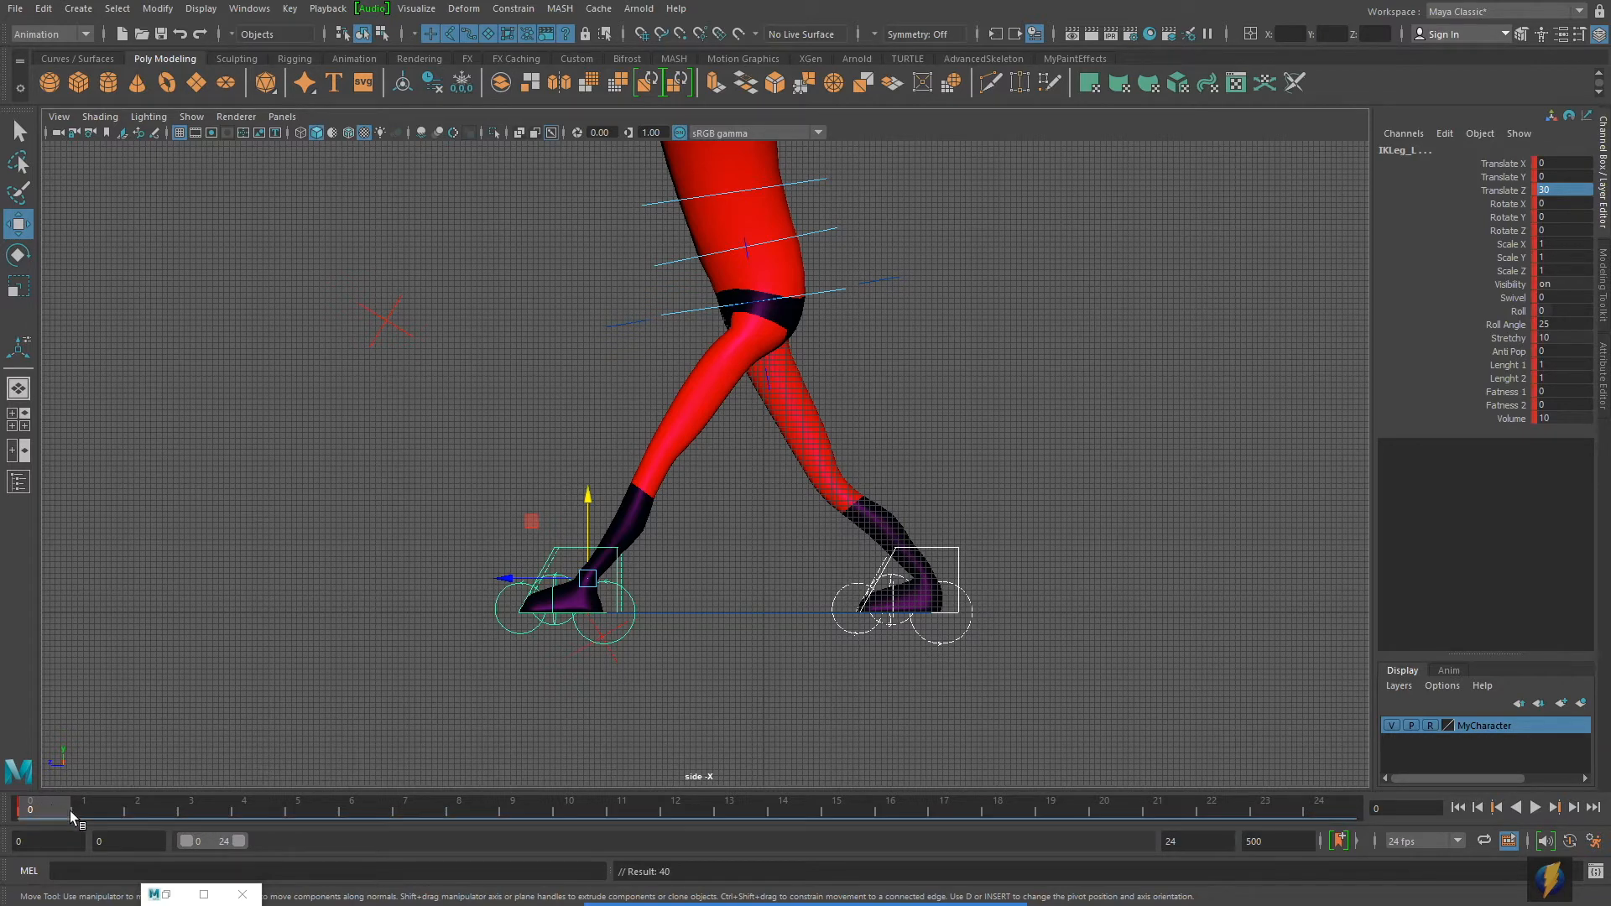
left_click_drag(42, 802, 1334, 802)
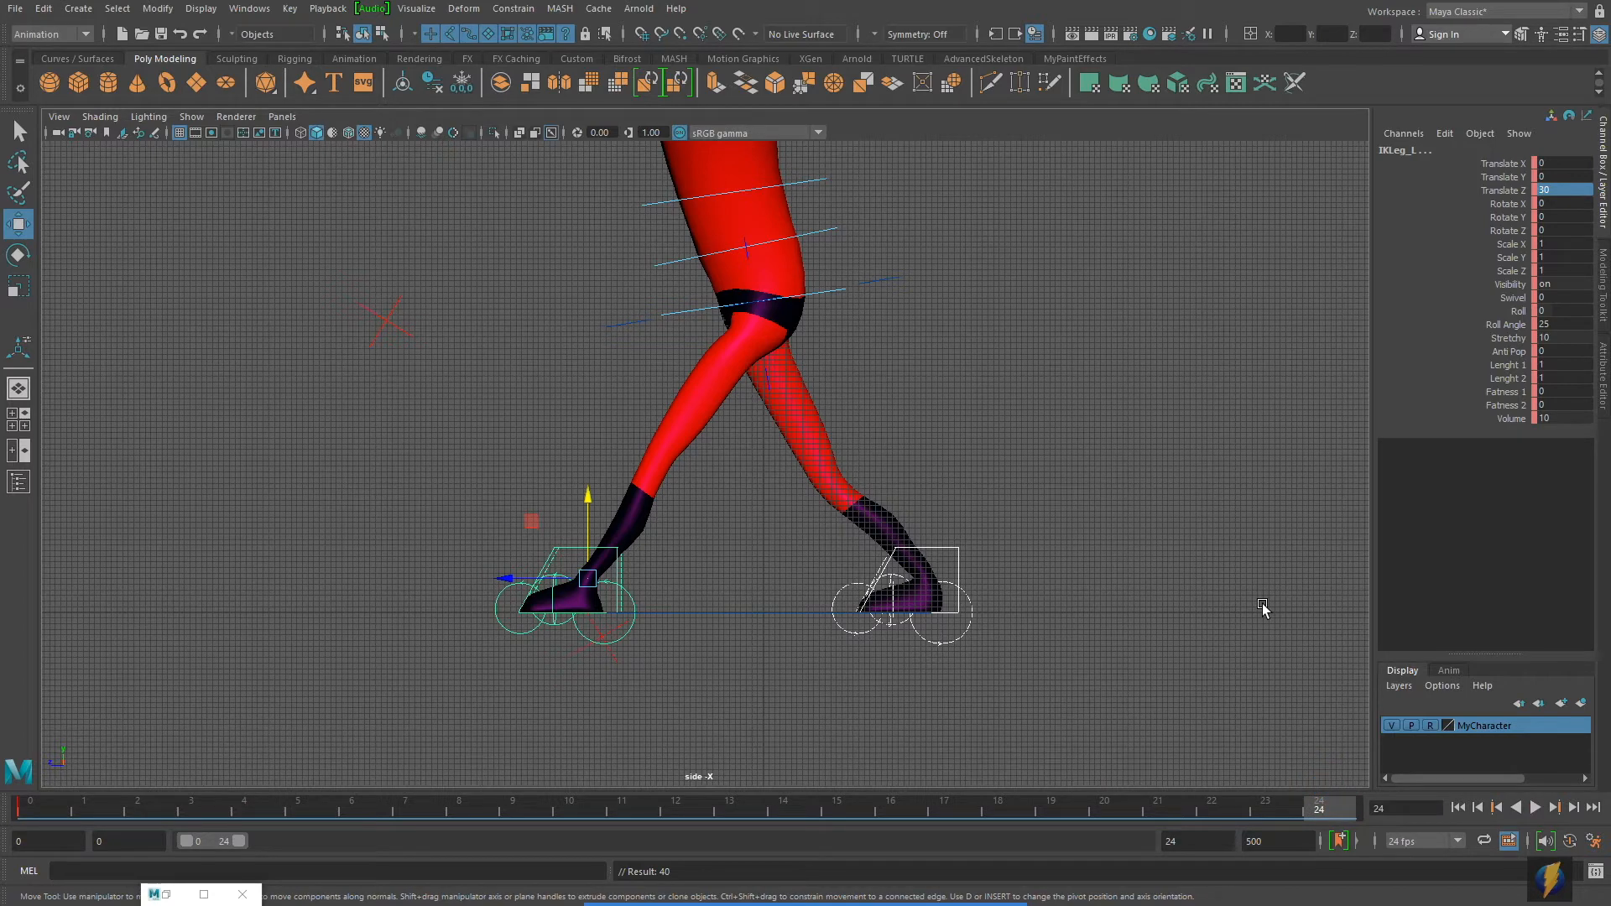
key("s")
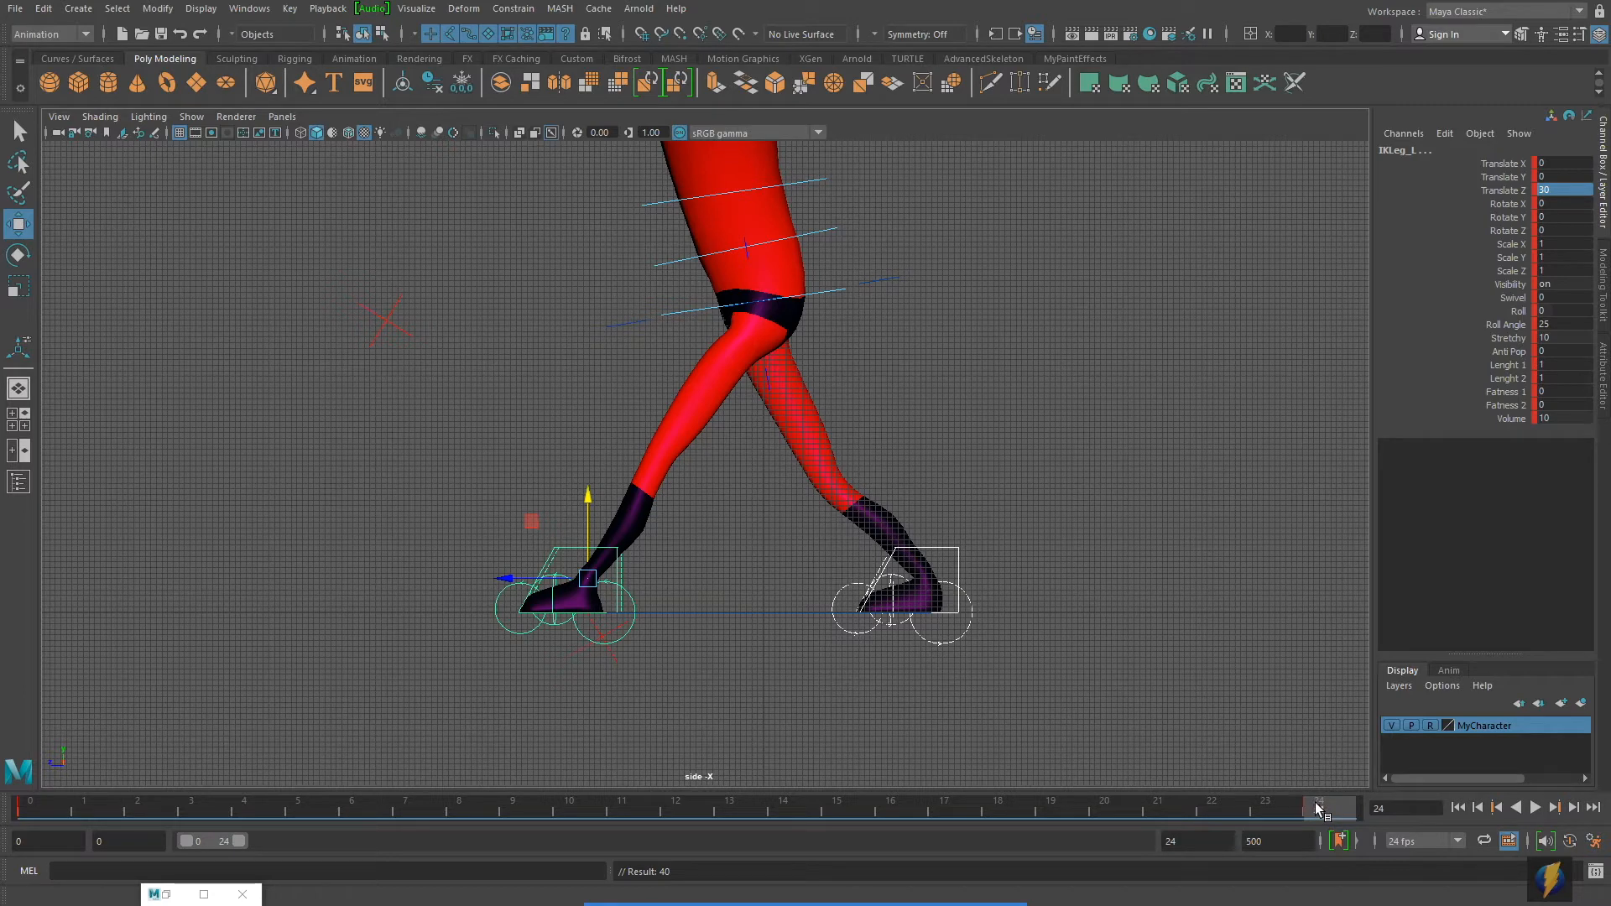
At frame 12, move the left foot's IK control back to a Translate Z of -30.
left_click_drag(1317, 806, 691, 802)
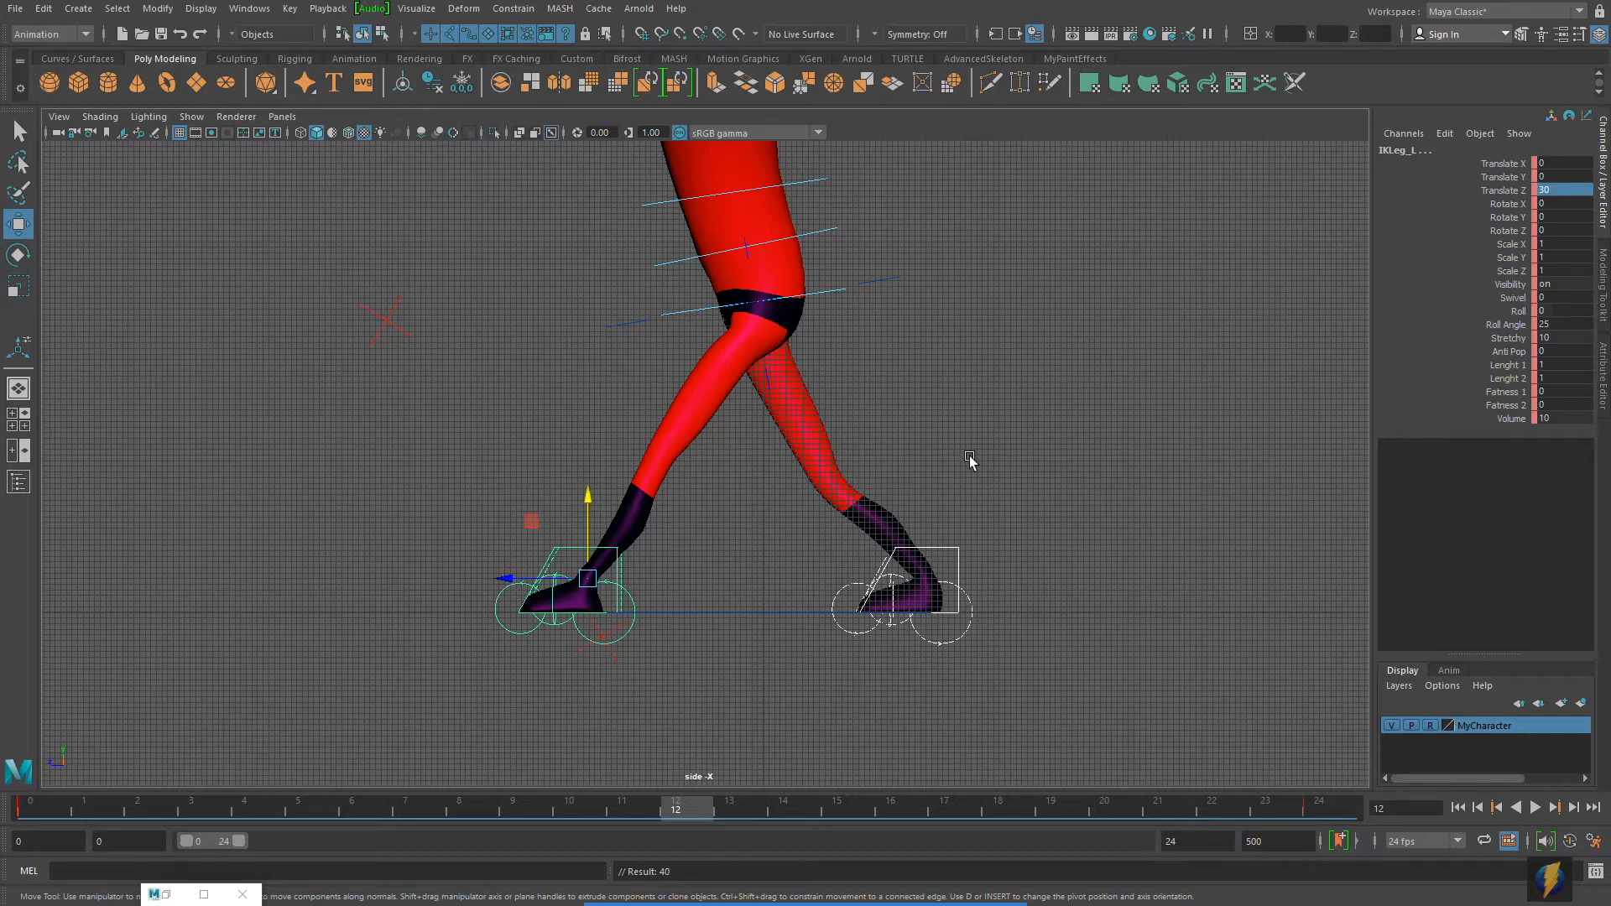
left_click(767, 528)
left_click(616, 575)
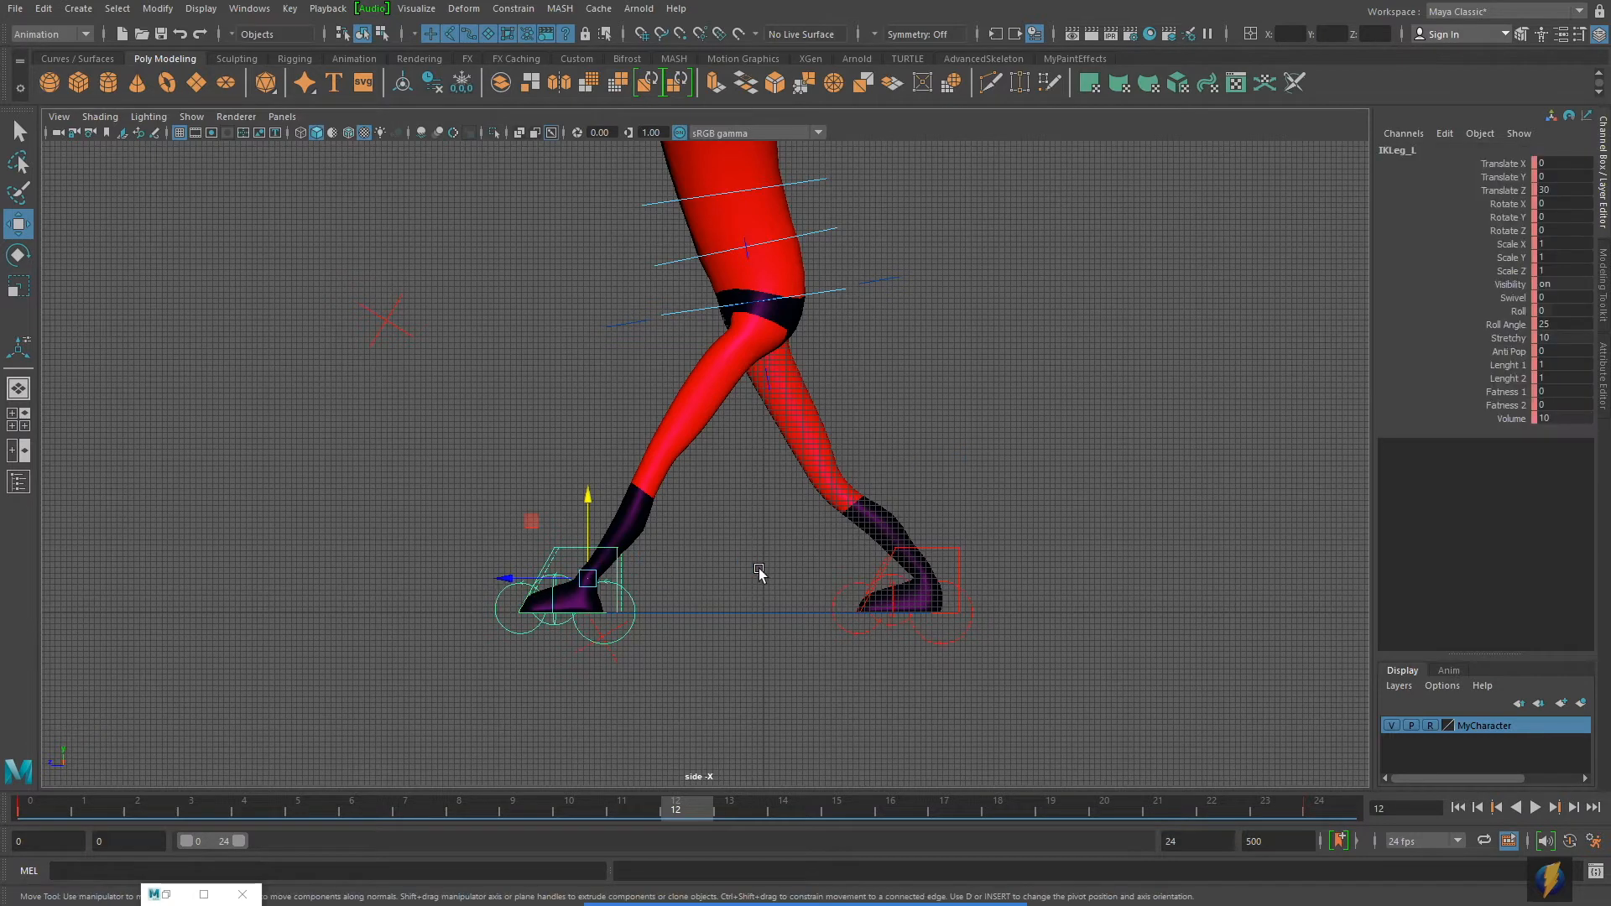
left_click_drag(501, 579, 839, 579)
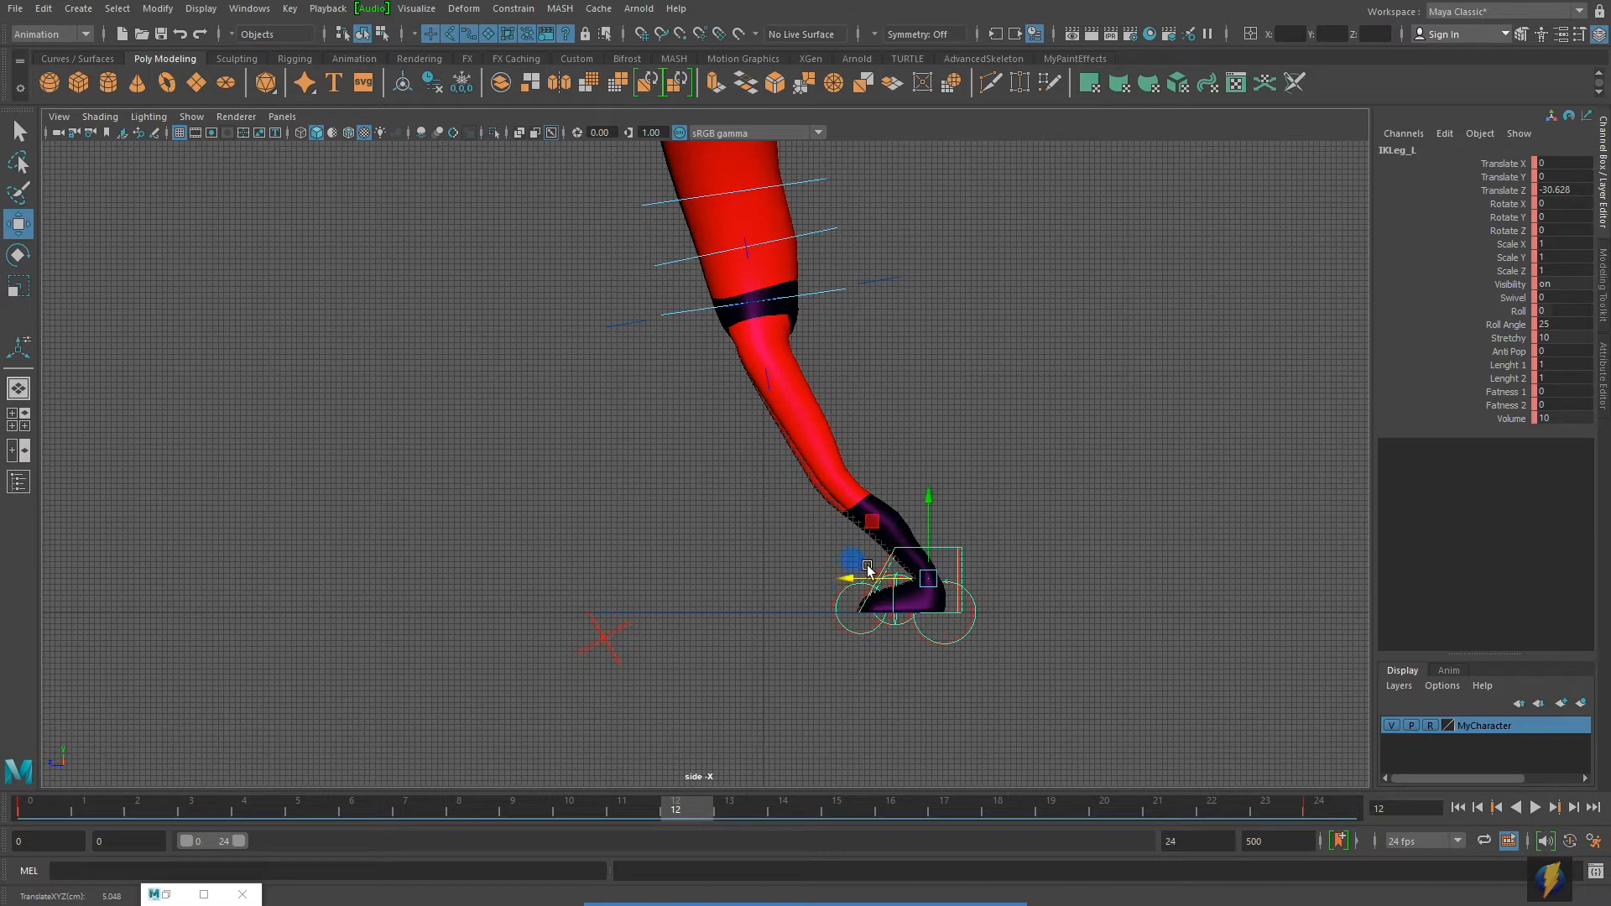
double_click(1581, 190)
type("-30")
key("Return")
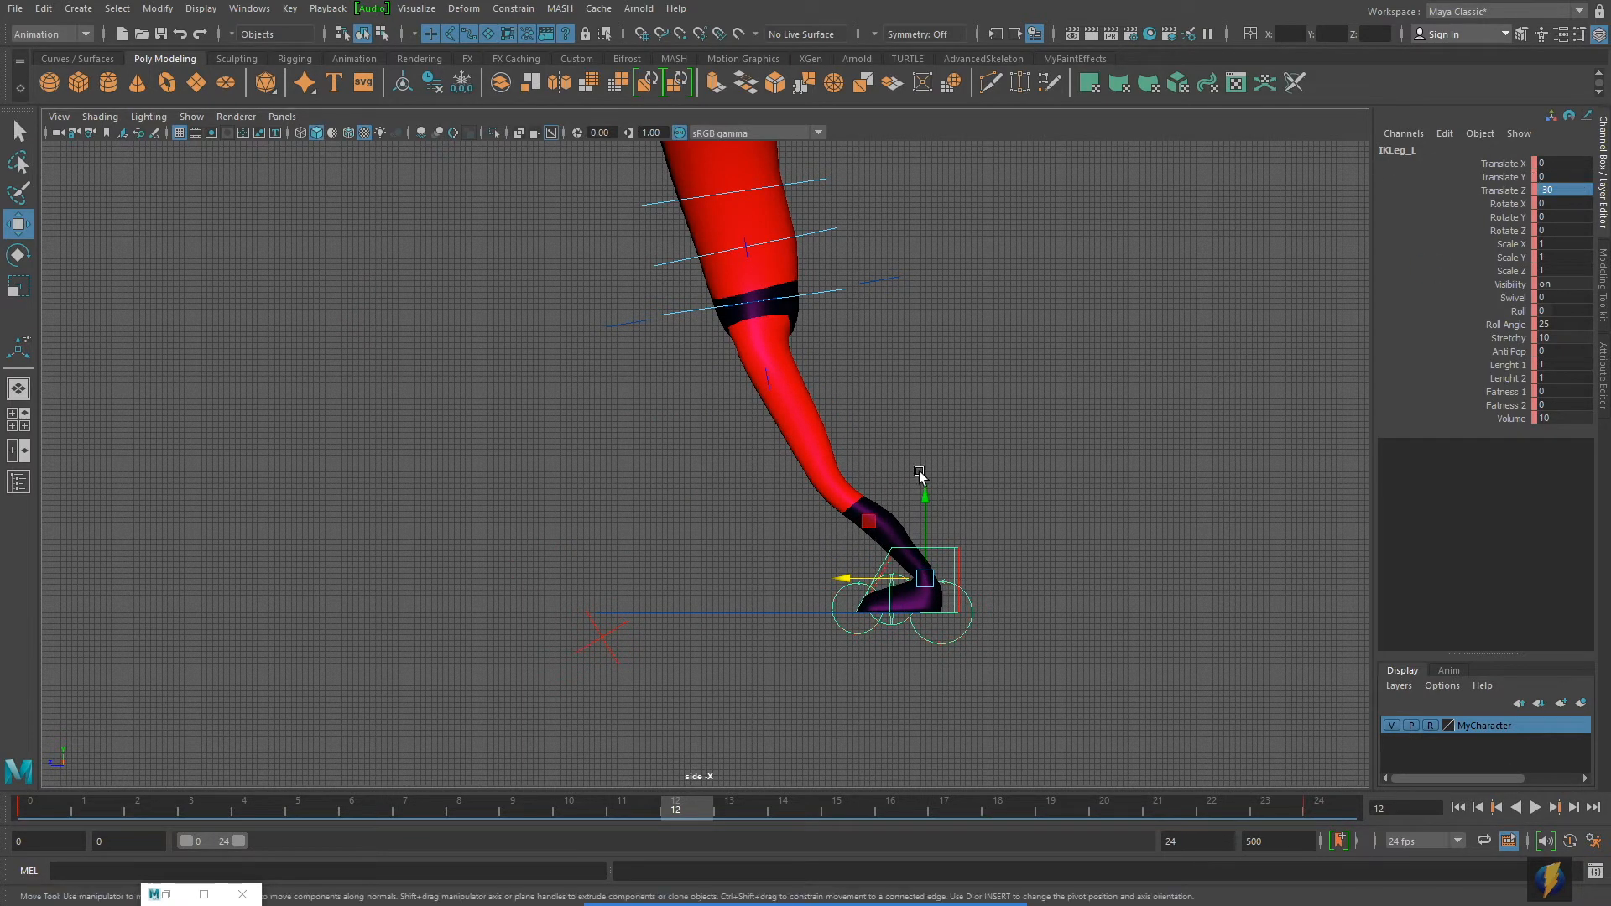
At frame 12, move the right foot's IK control forward to a Translate Z of 30 and key both foot controls.
left_click(959, 553)
left_click_drag(903, 580, 577, 582)
double_click(1562, 190)
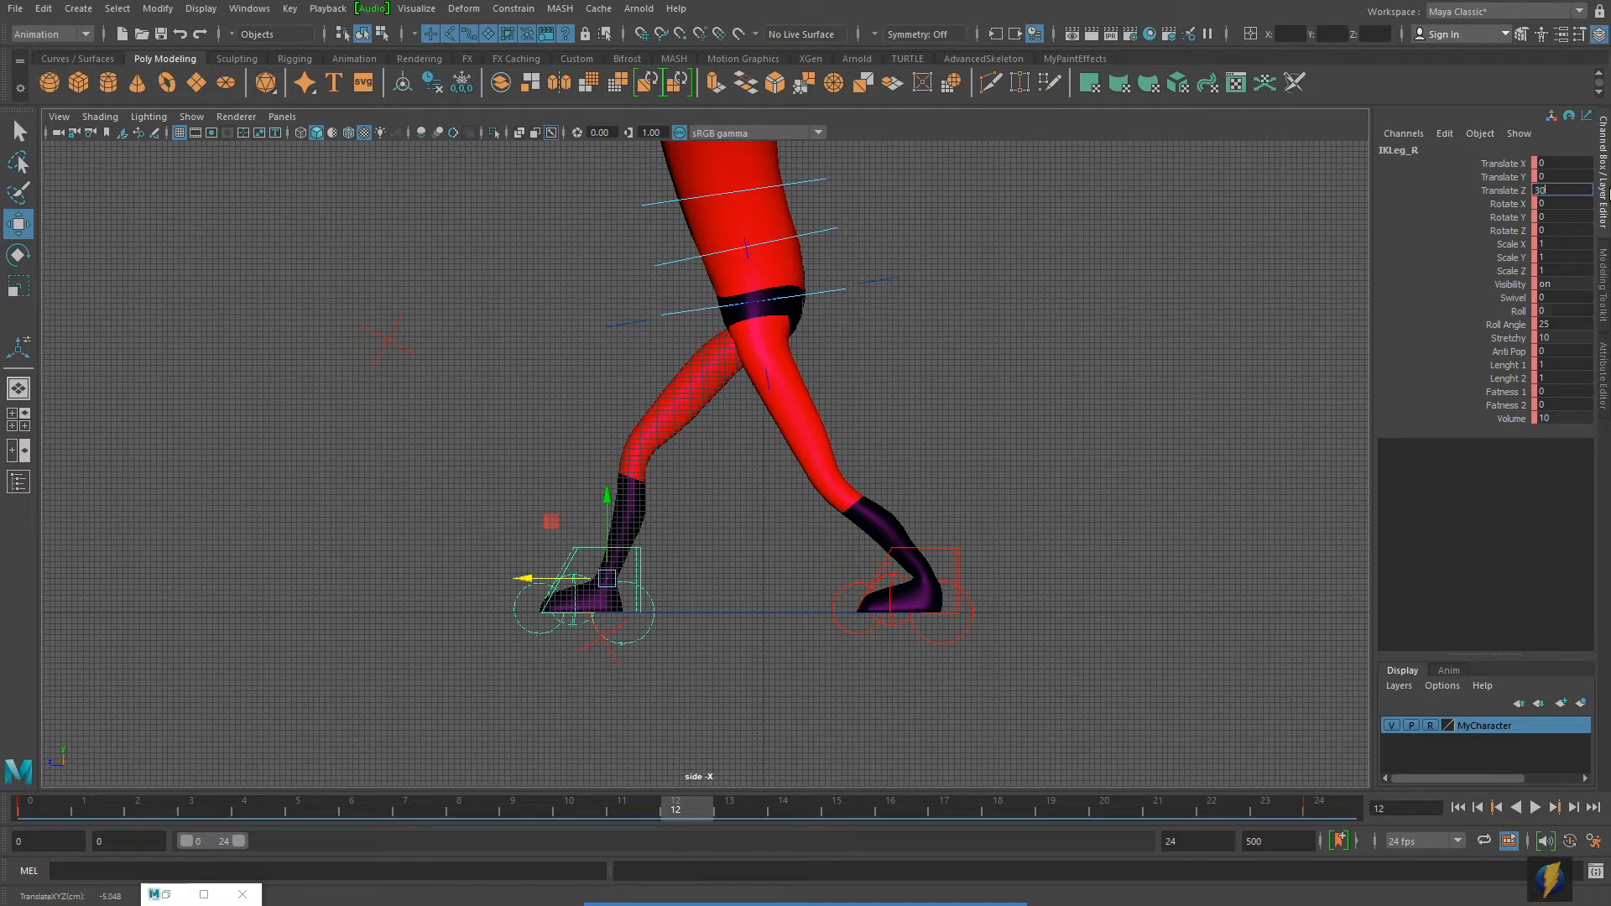
type("30")
key("Return")
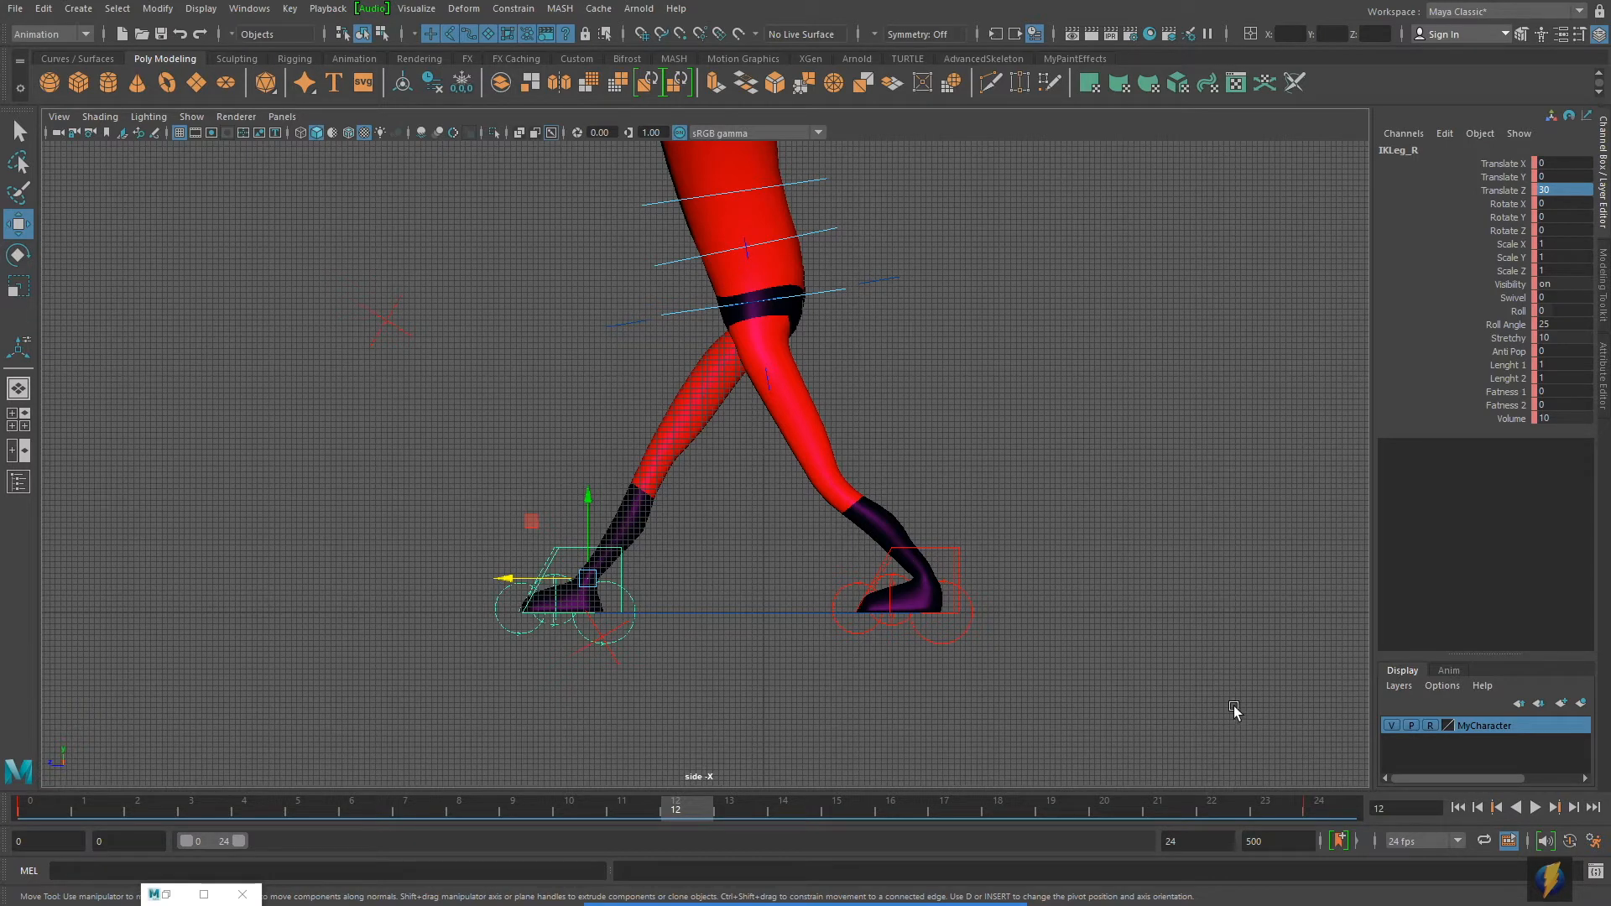
left_click(959, 560)
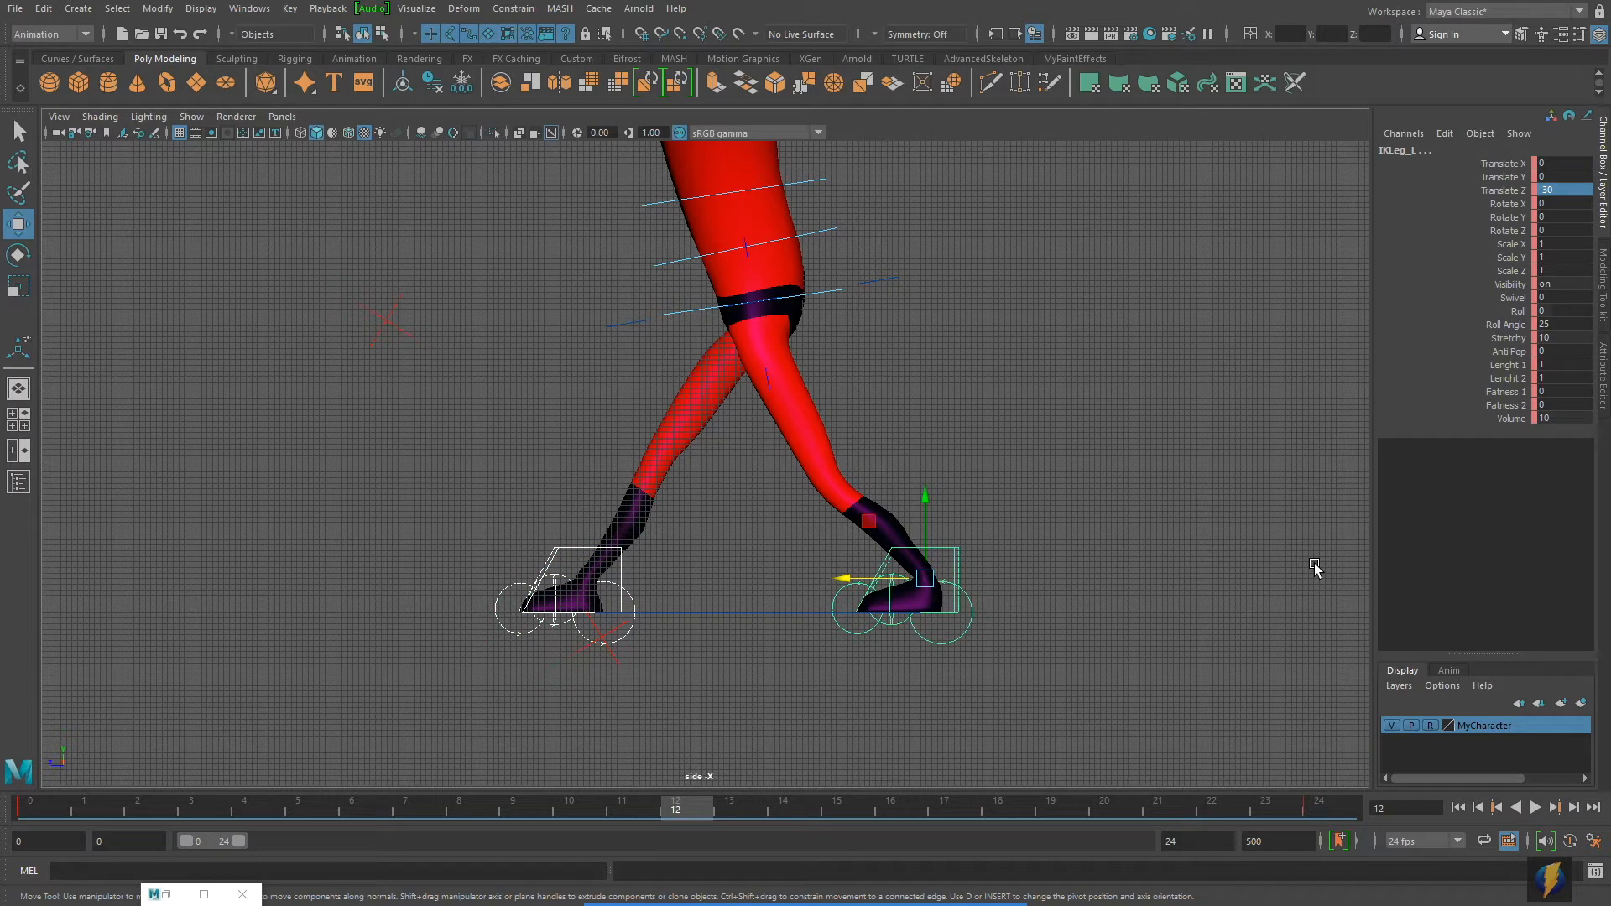
key("s")
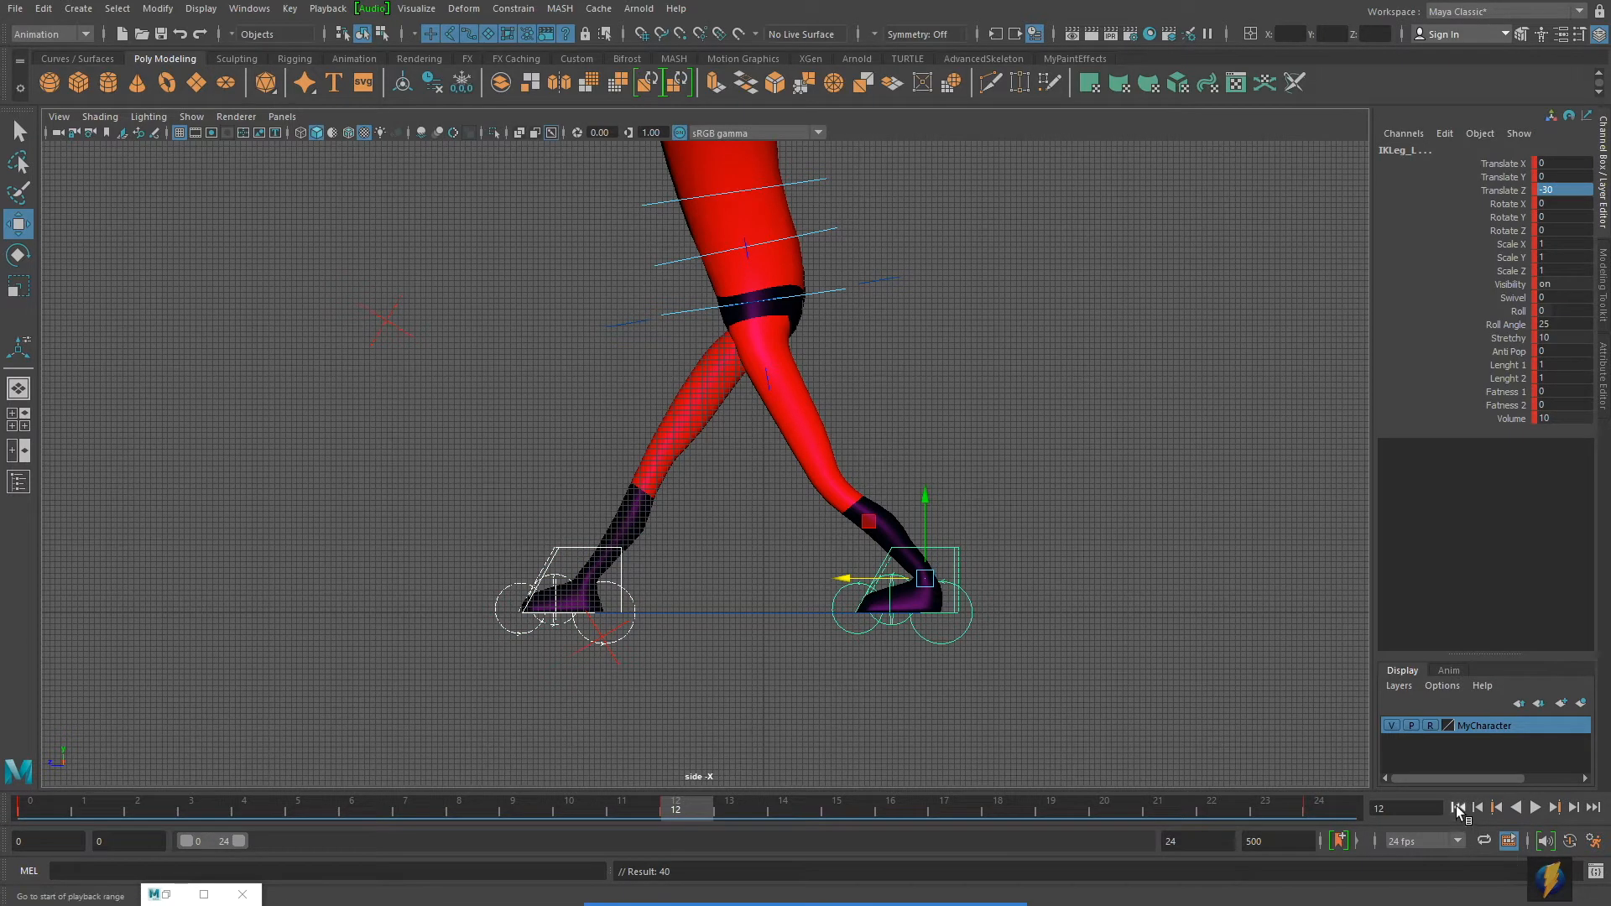
Play back the foot animation from frame 0 and inspect the stride from several angles in the perspective view.
left_click(1457, 808)
right_click_drag(759, 485, 679, 489, "alt")
middle_click_drag(734, 436, 768, 588, "alt")
right_click_drag(873, 563, 831, 562, "alt")
key("space")
key("space")
left_click_drag(893, 449, 965, 453, "alt")
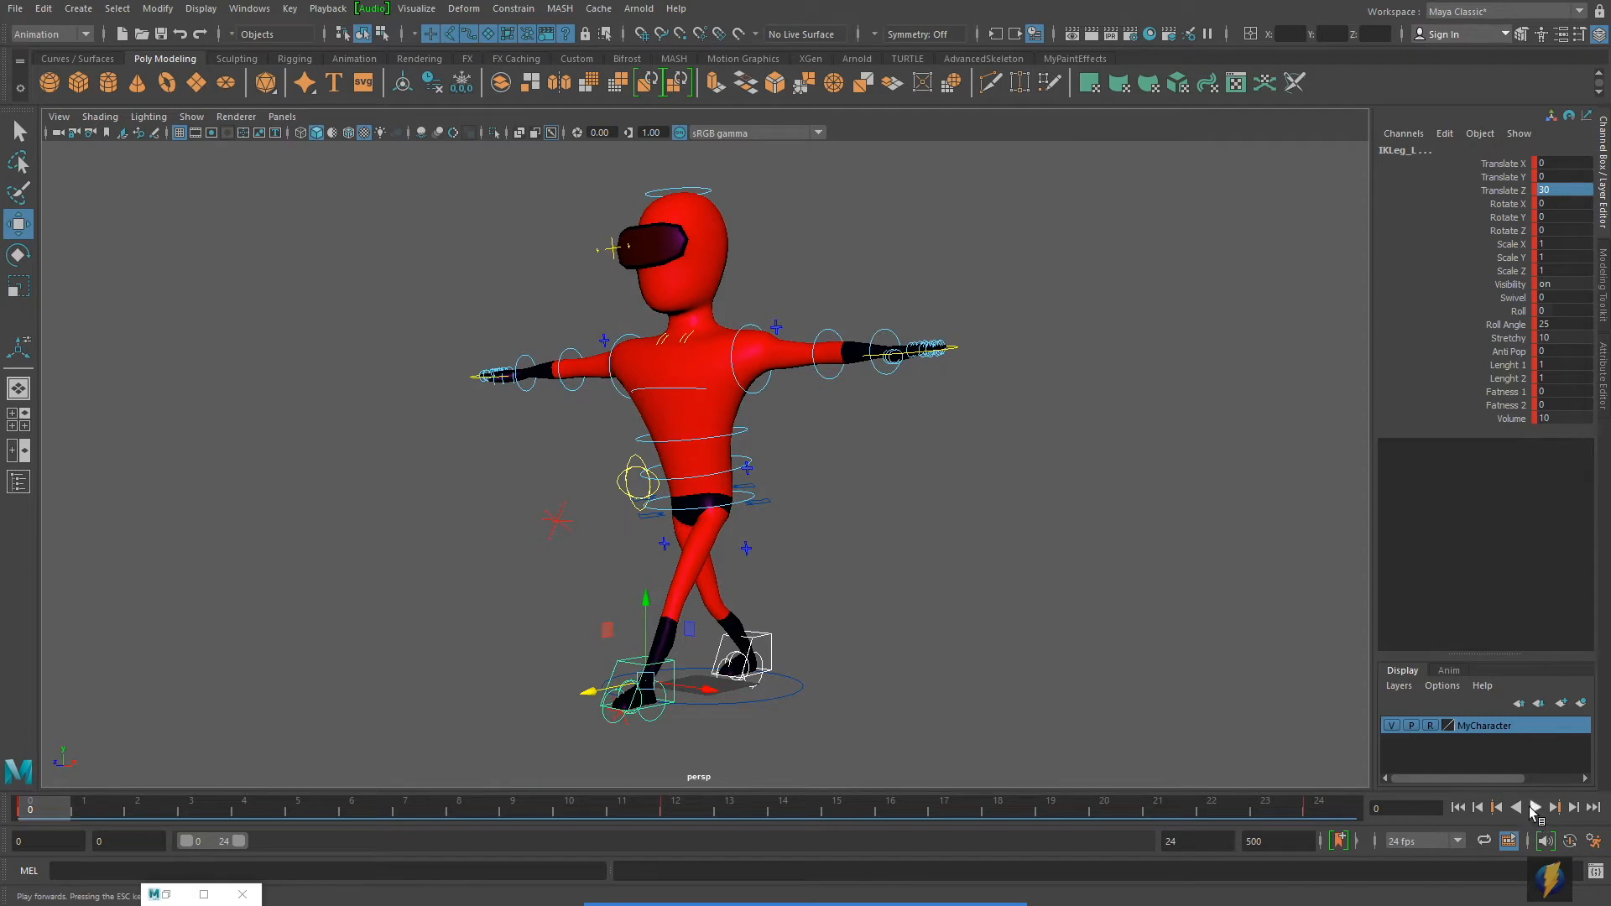
left_click(1534, 808)
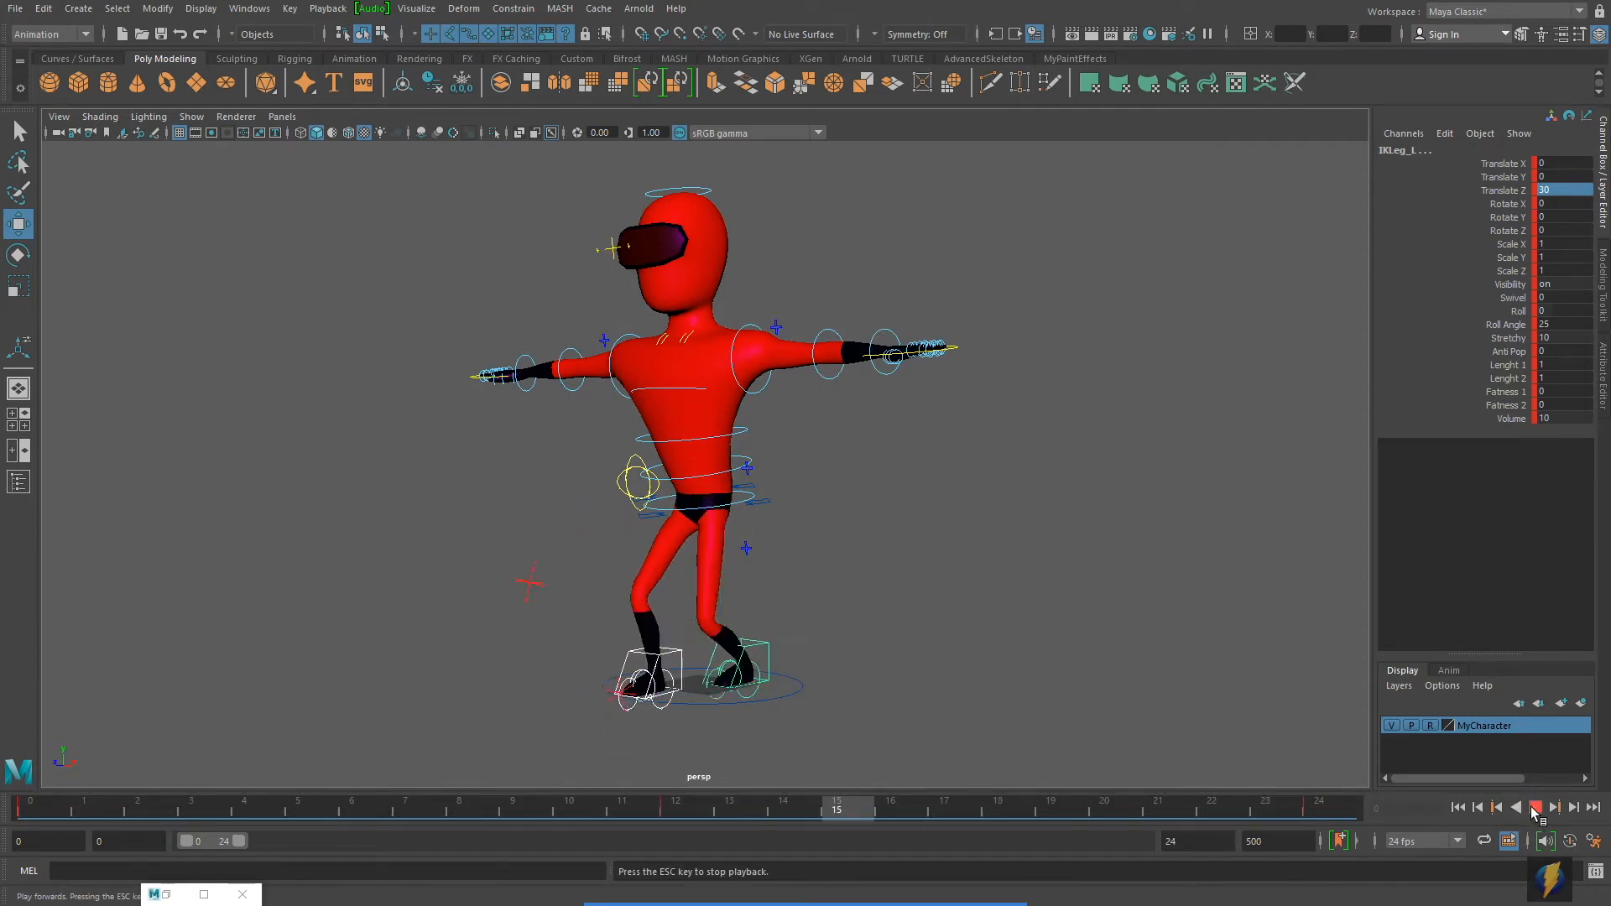
left_click_drag(672, 572, 1180, 598, "alt")
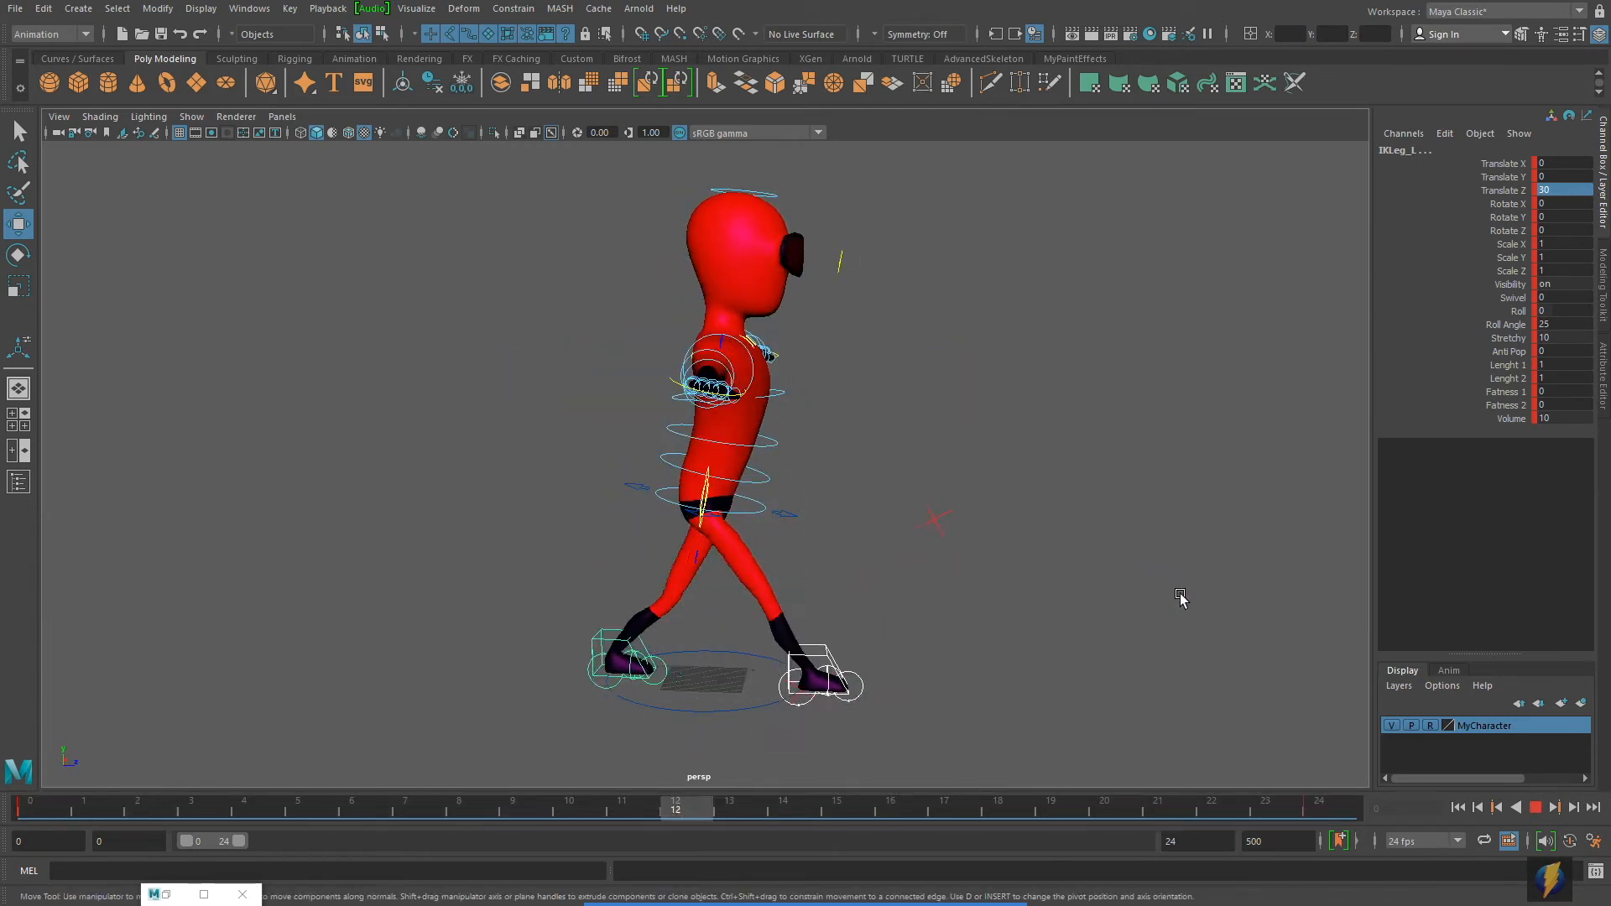
left_click_drag(614, 567, 1068, 582, "alt")
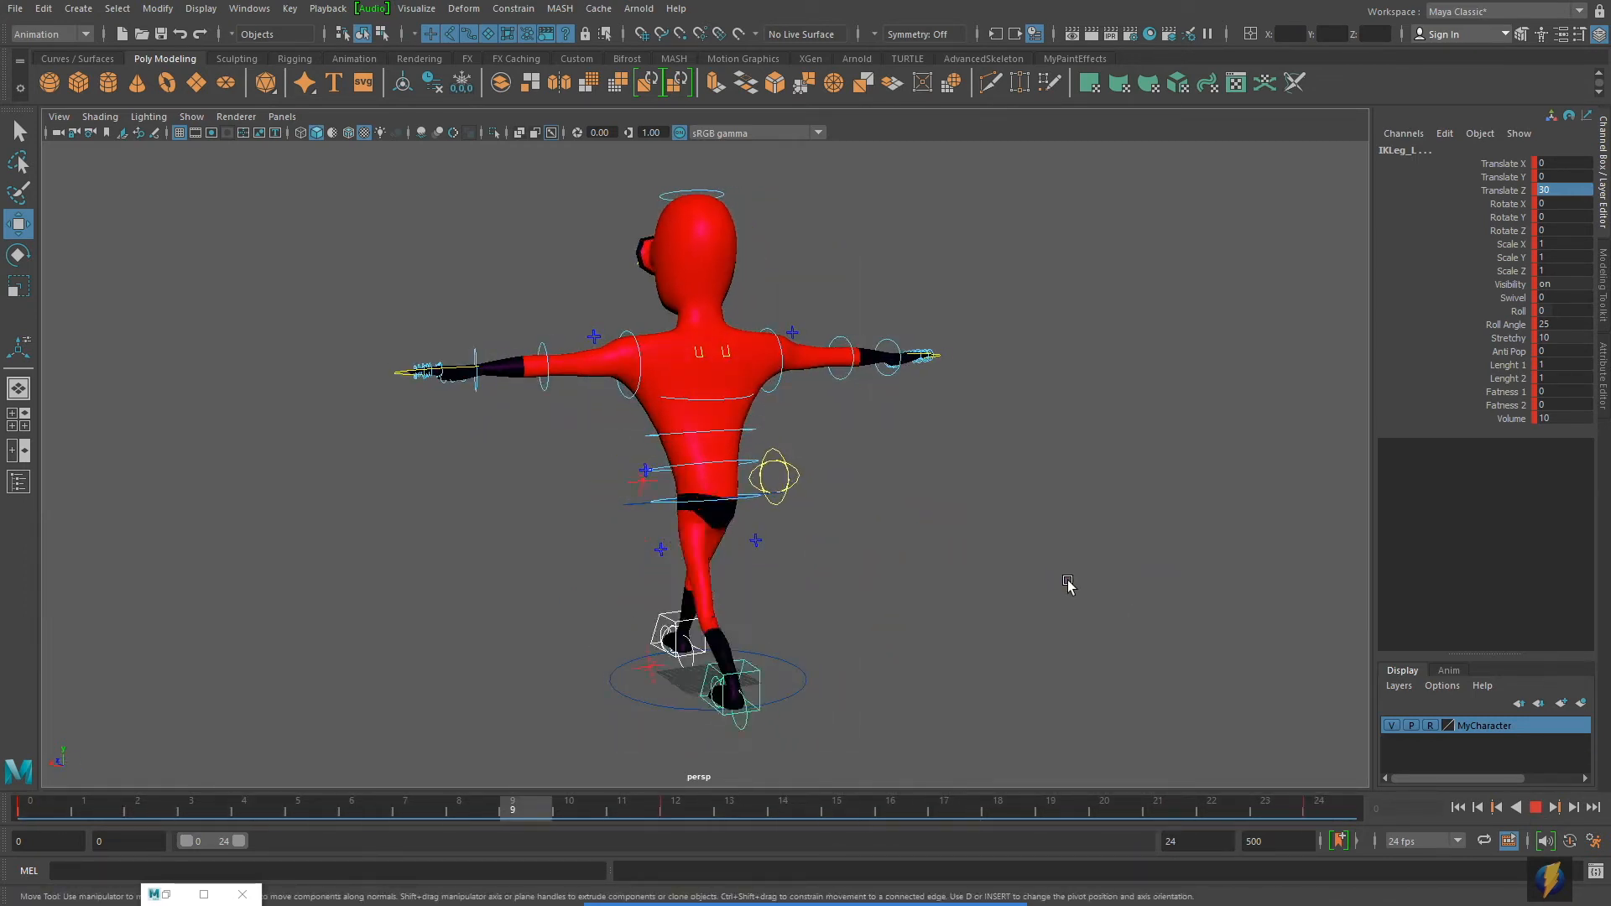
left_click_drag(1068, 585, 764, 579, "alt")
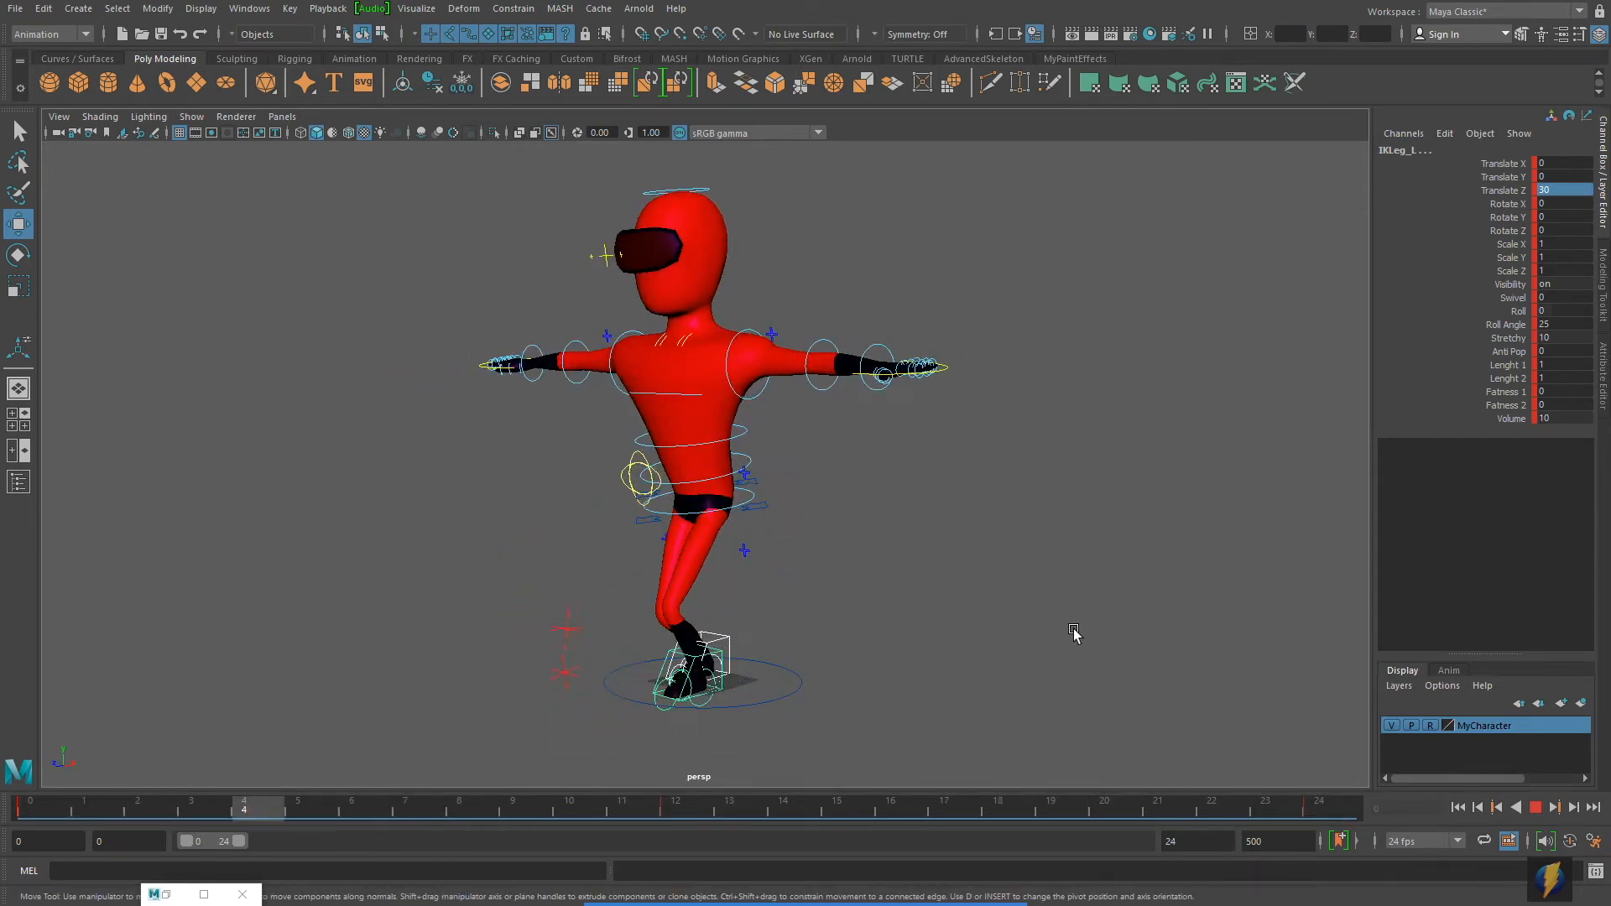
key("Escape")
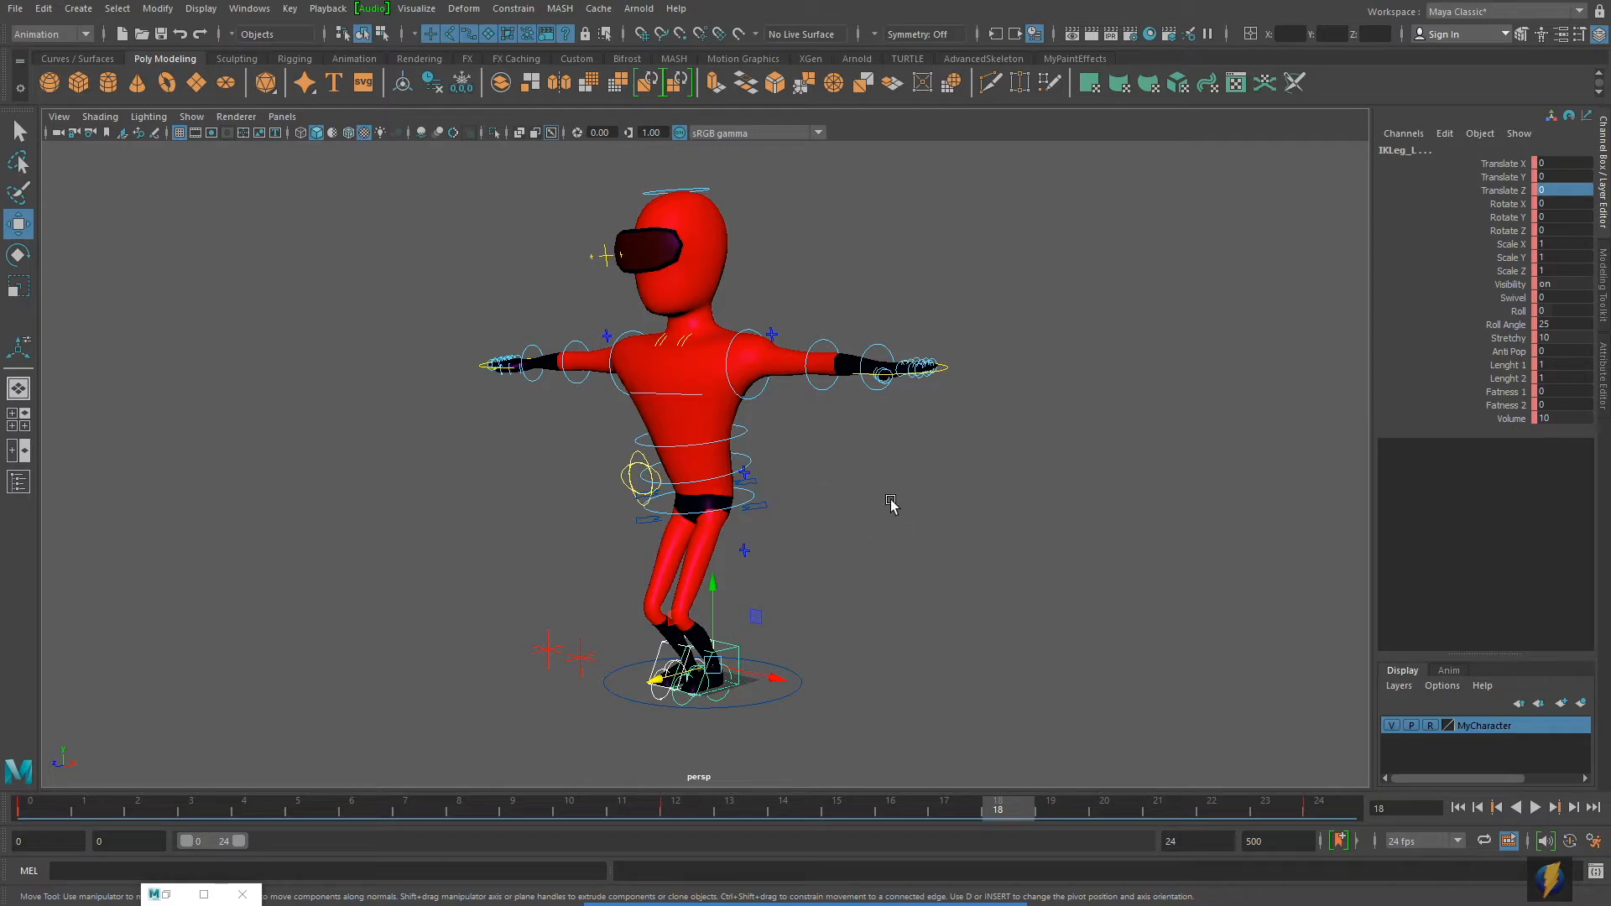
At frame 6, raise the right foot's IK control in the side view to a Translate Y of about 6.5.
key("space")
key("space")
middle_click_drag(955, 627, 932, 520, "alt")
right_click_drag(940, 530, 1021, 568, "alt")
middle_click_drag(870, 639, 862, 675, "alt")
left_click_drag(327, 813, 31, 806)
left_click(983, 494)
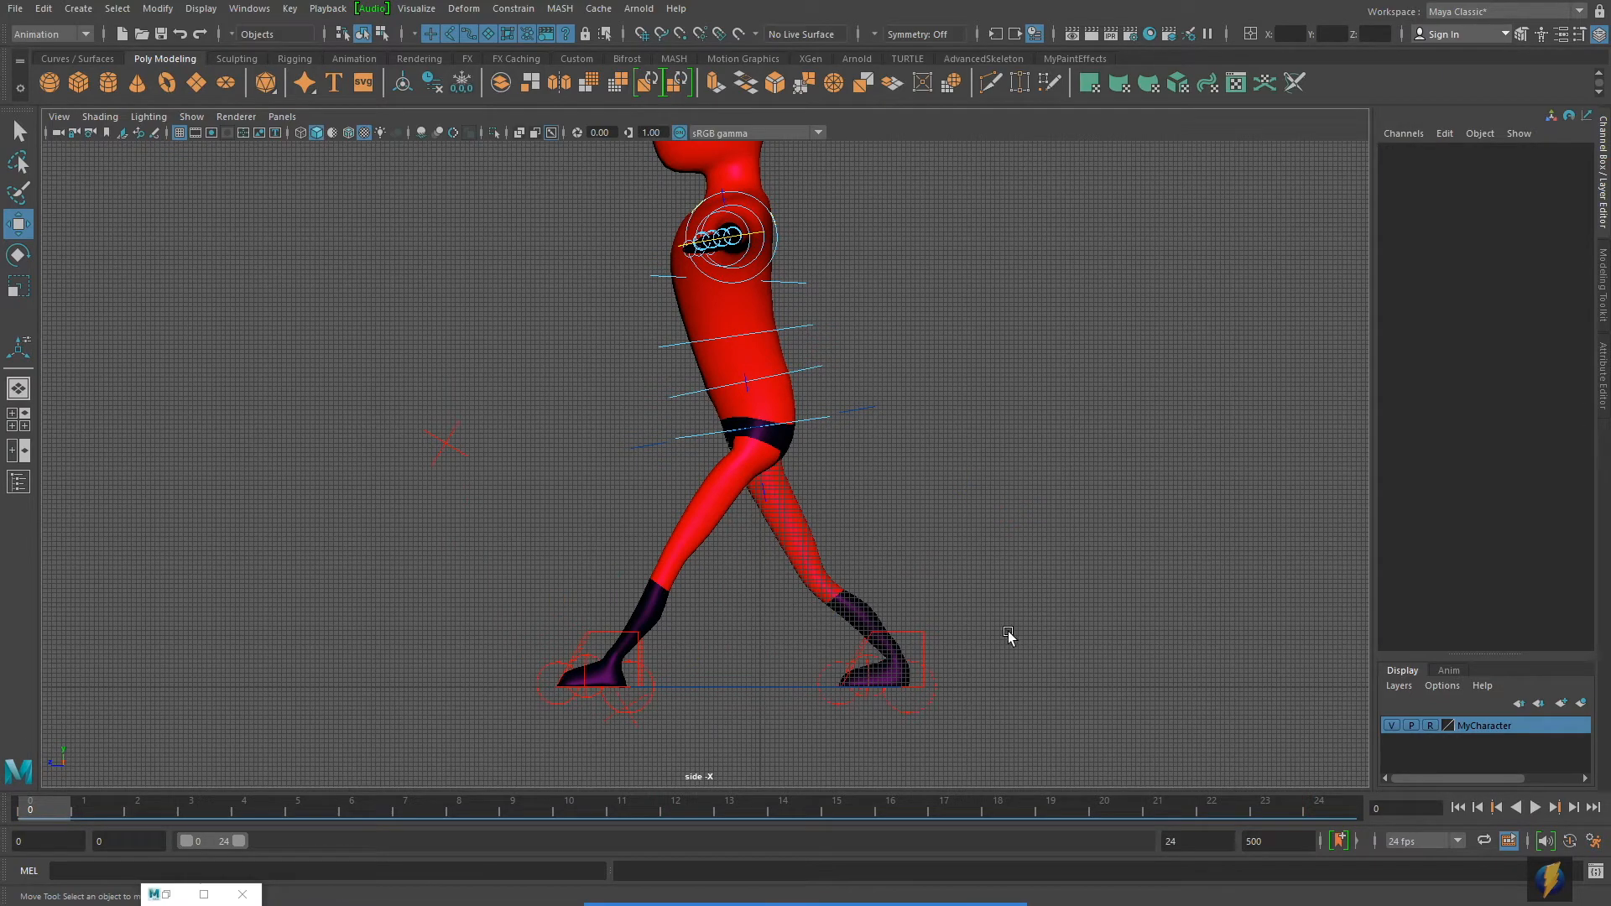
left_click_drag(927, 637, 1120, 630)
middle_click_drag(1011, 594, 1053, 568, "alt")
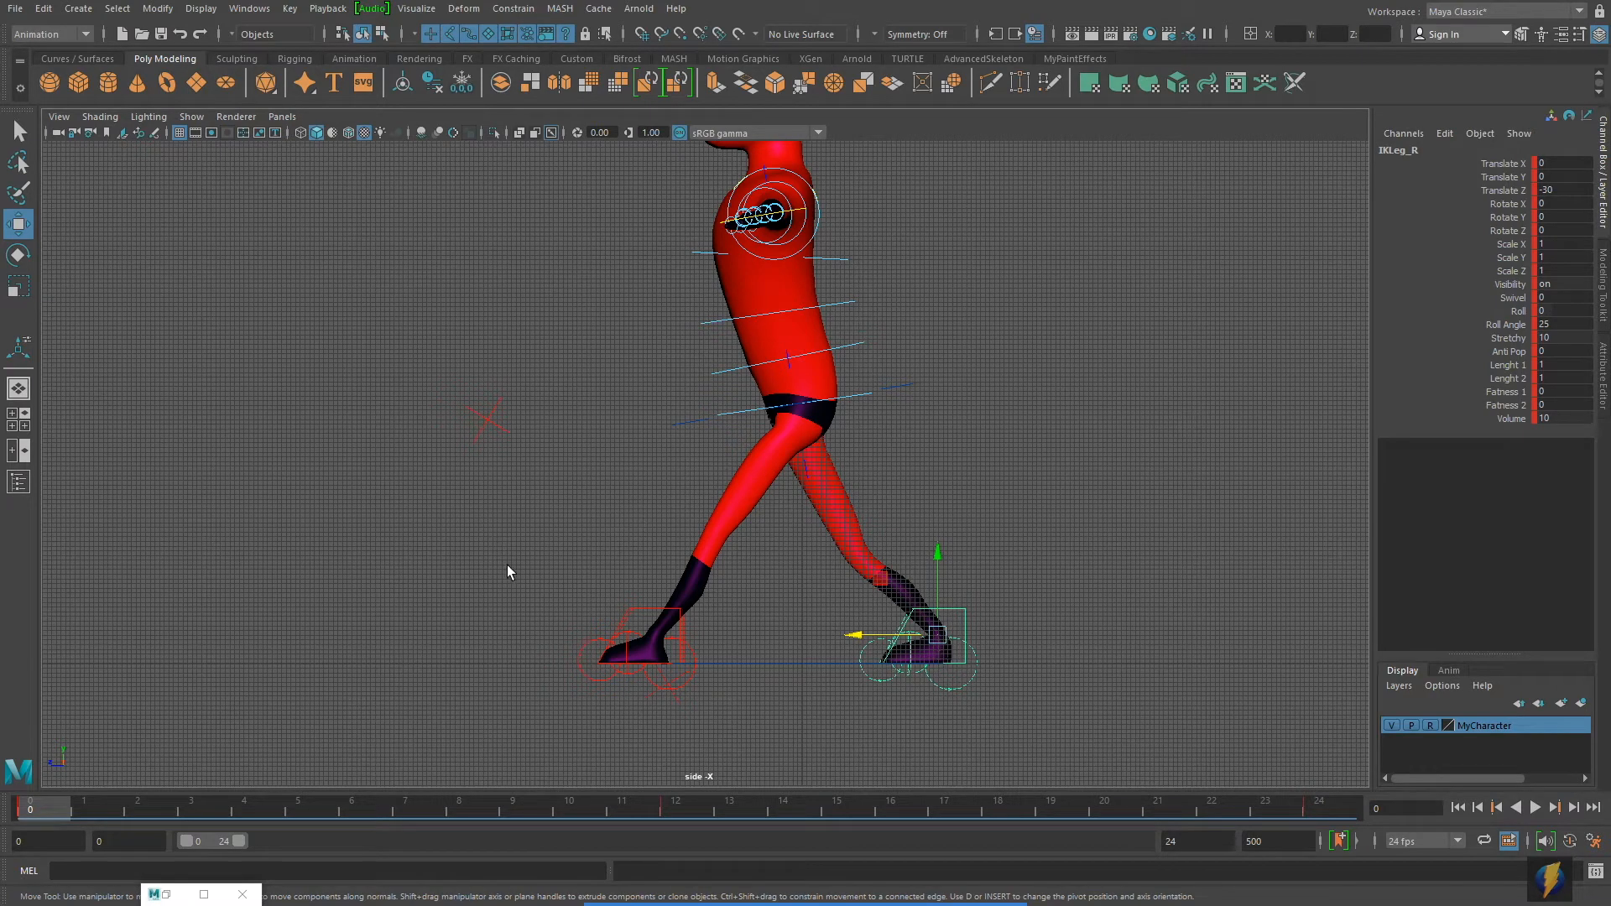
left_click_drag(42, 802, 366, 800)
scroll(827, 618, "up", 3)
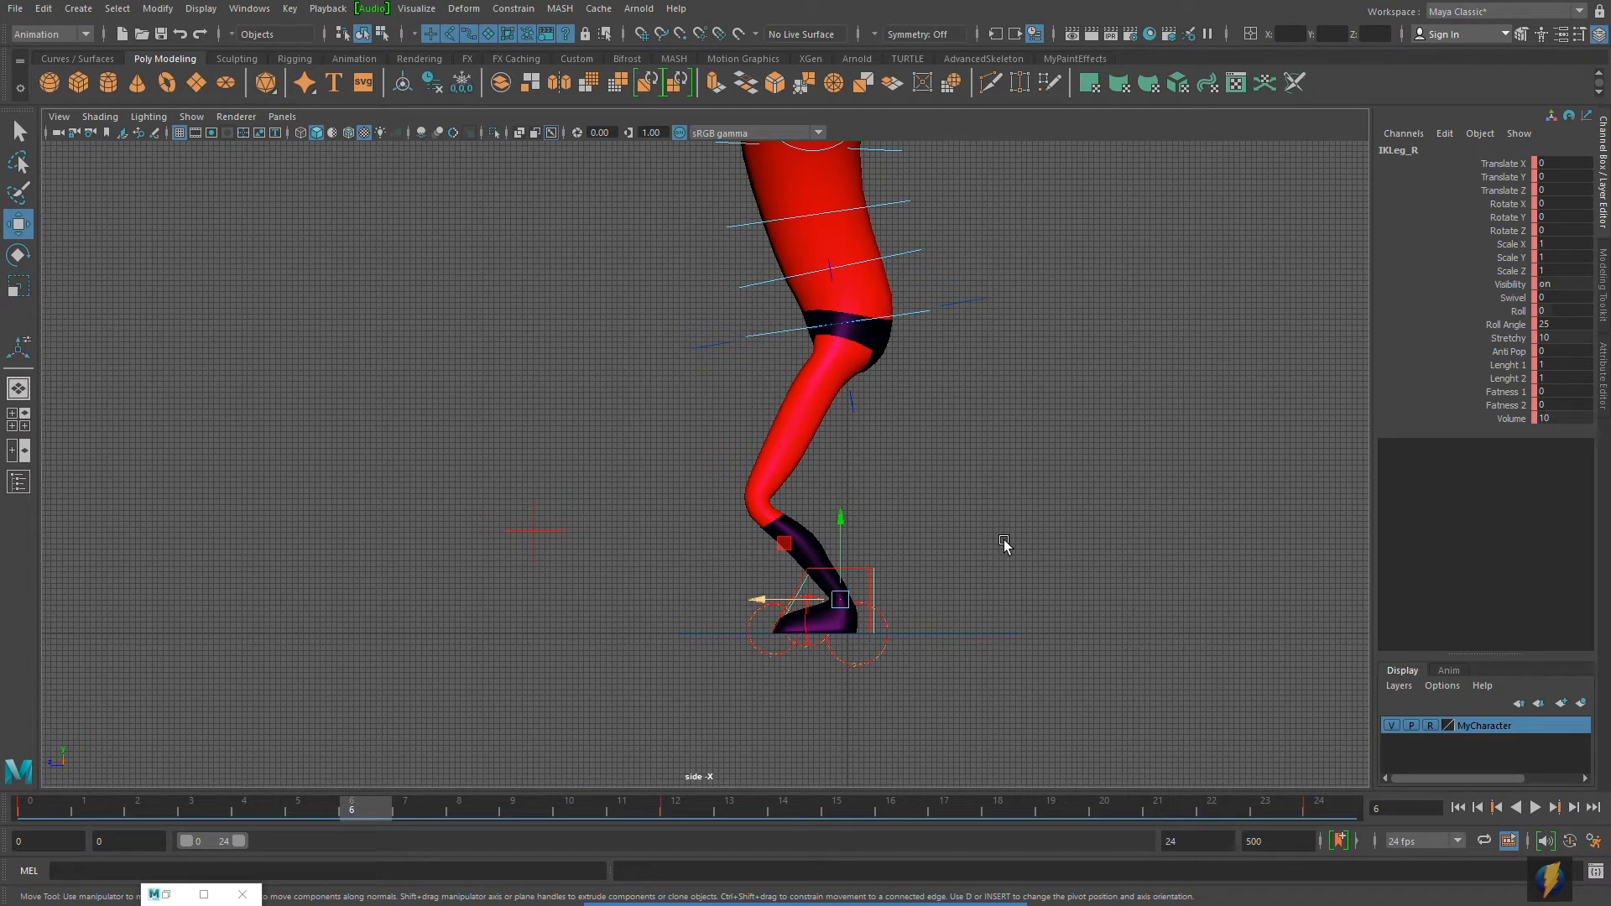
right_click_drag(953, 562, 1035, 504, "alt")
key("4")
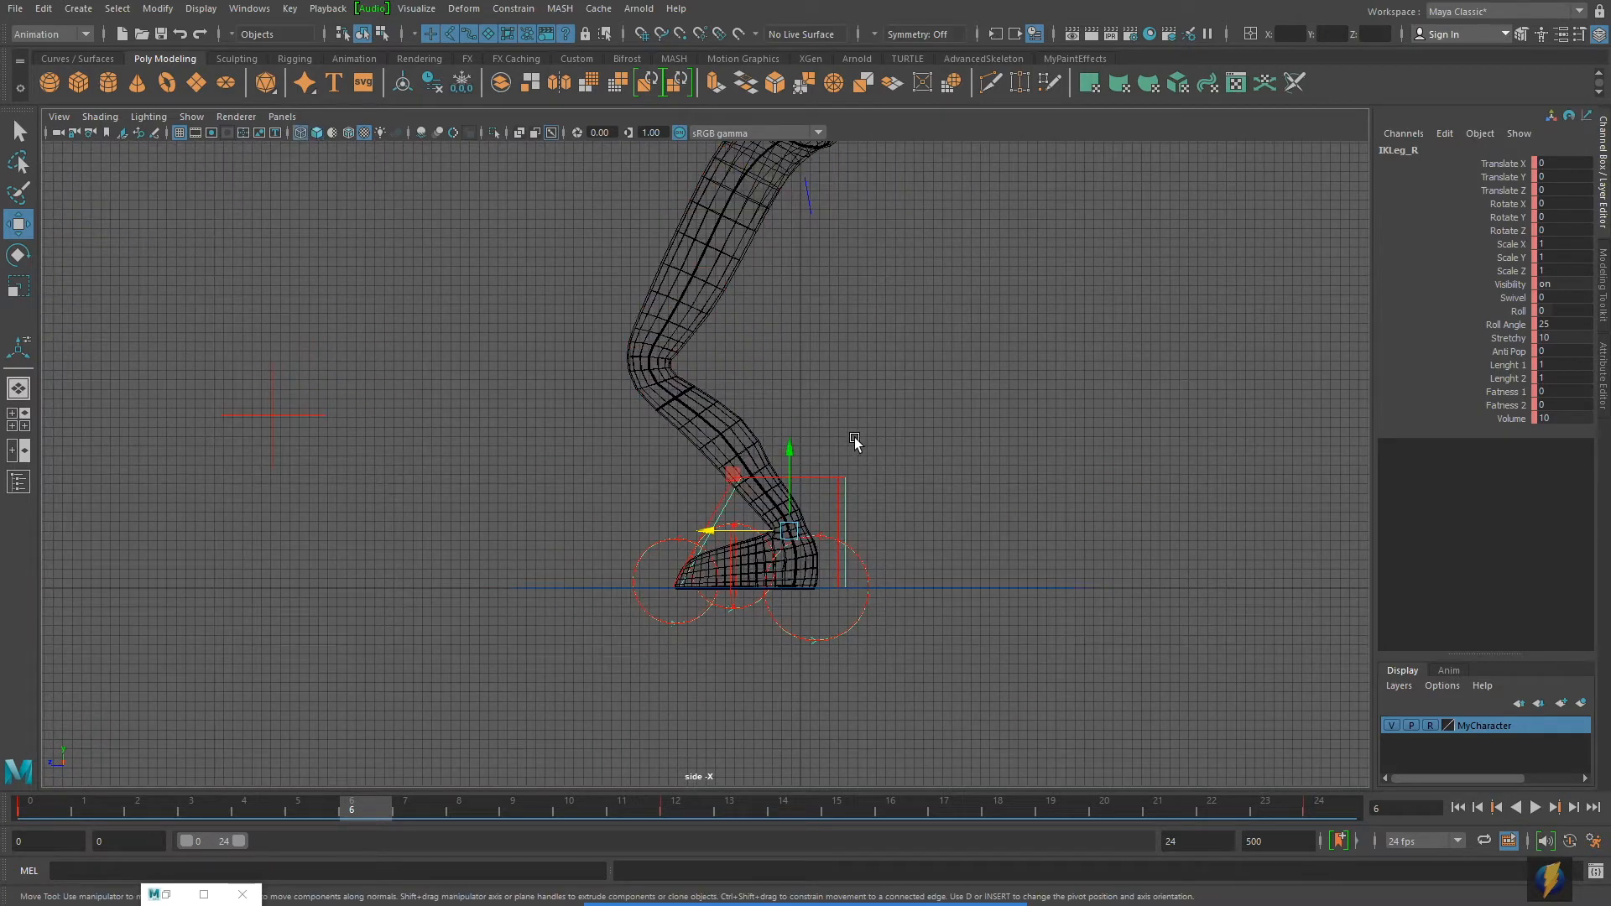
left_click_drag(791, 448, 792, 384)
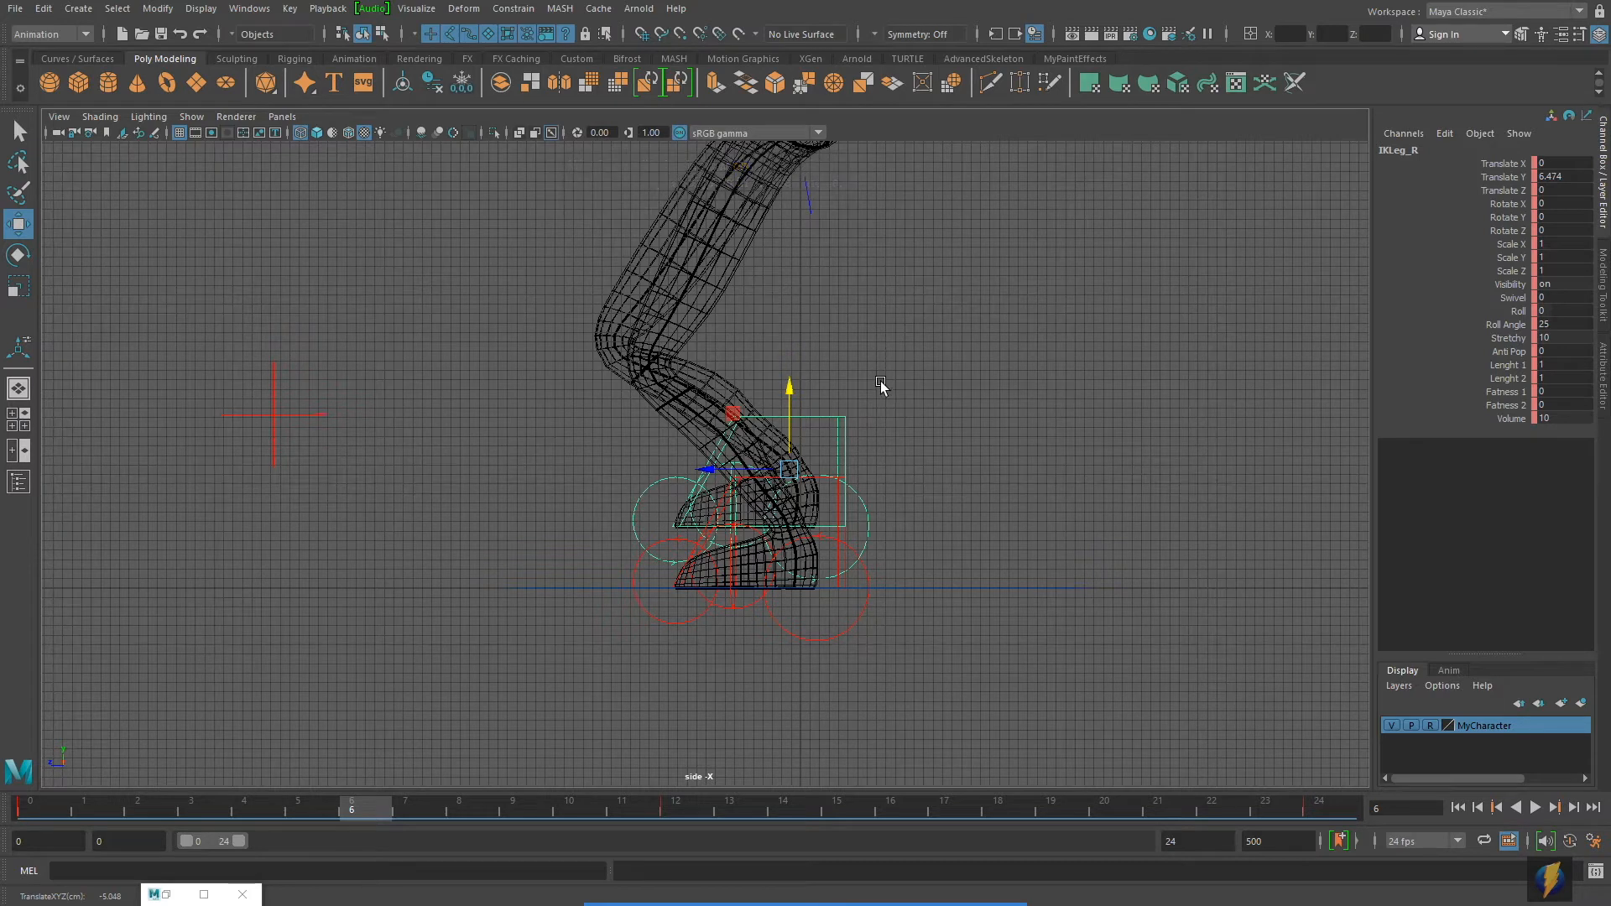
Tilt the right foot's heel up to a Rotate X of about 33 and key the passing pose at frame 6.
key("e")
left_click_drag(838, 420, 798, 408)
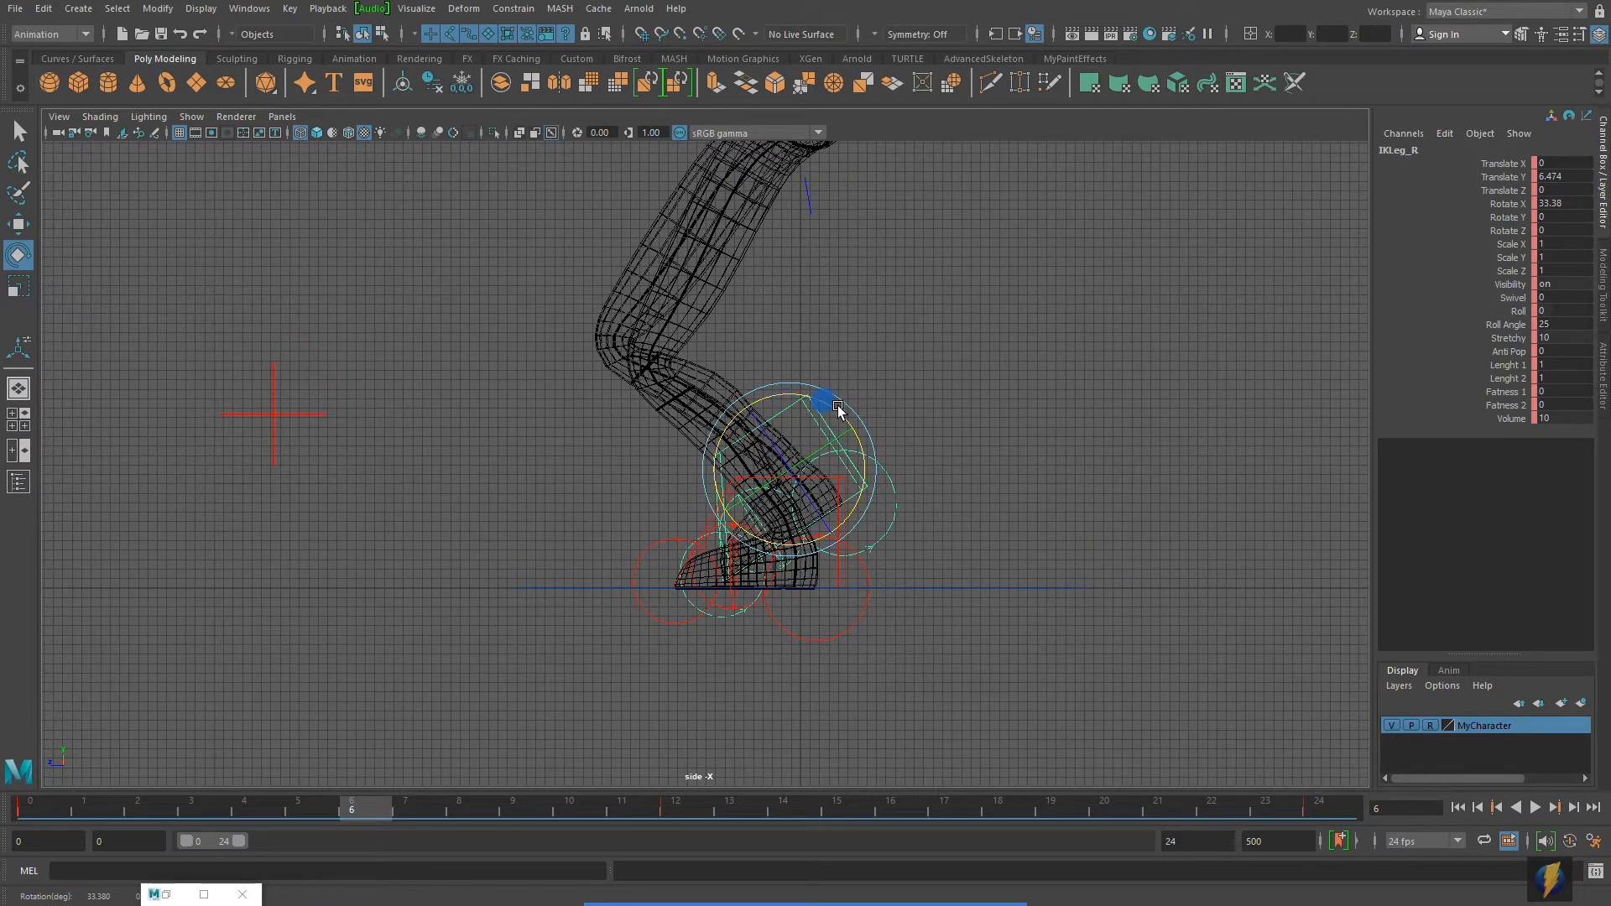
key("5")
key("6")
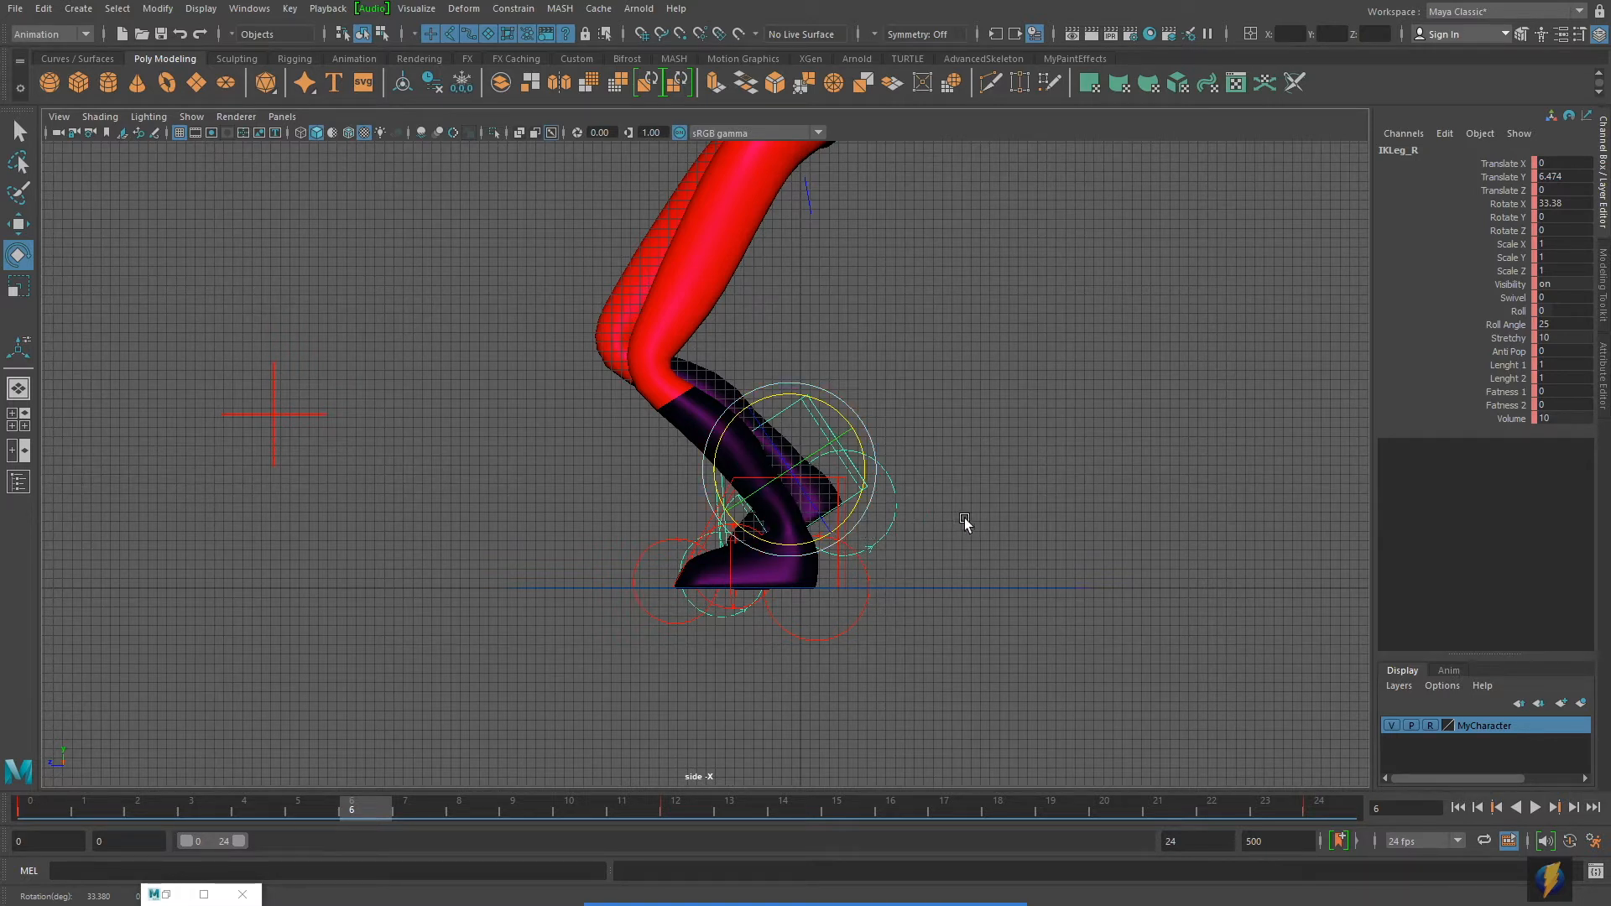
key("alt+v")
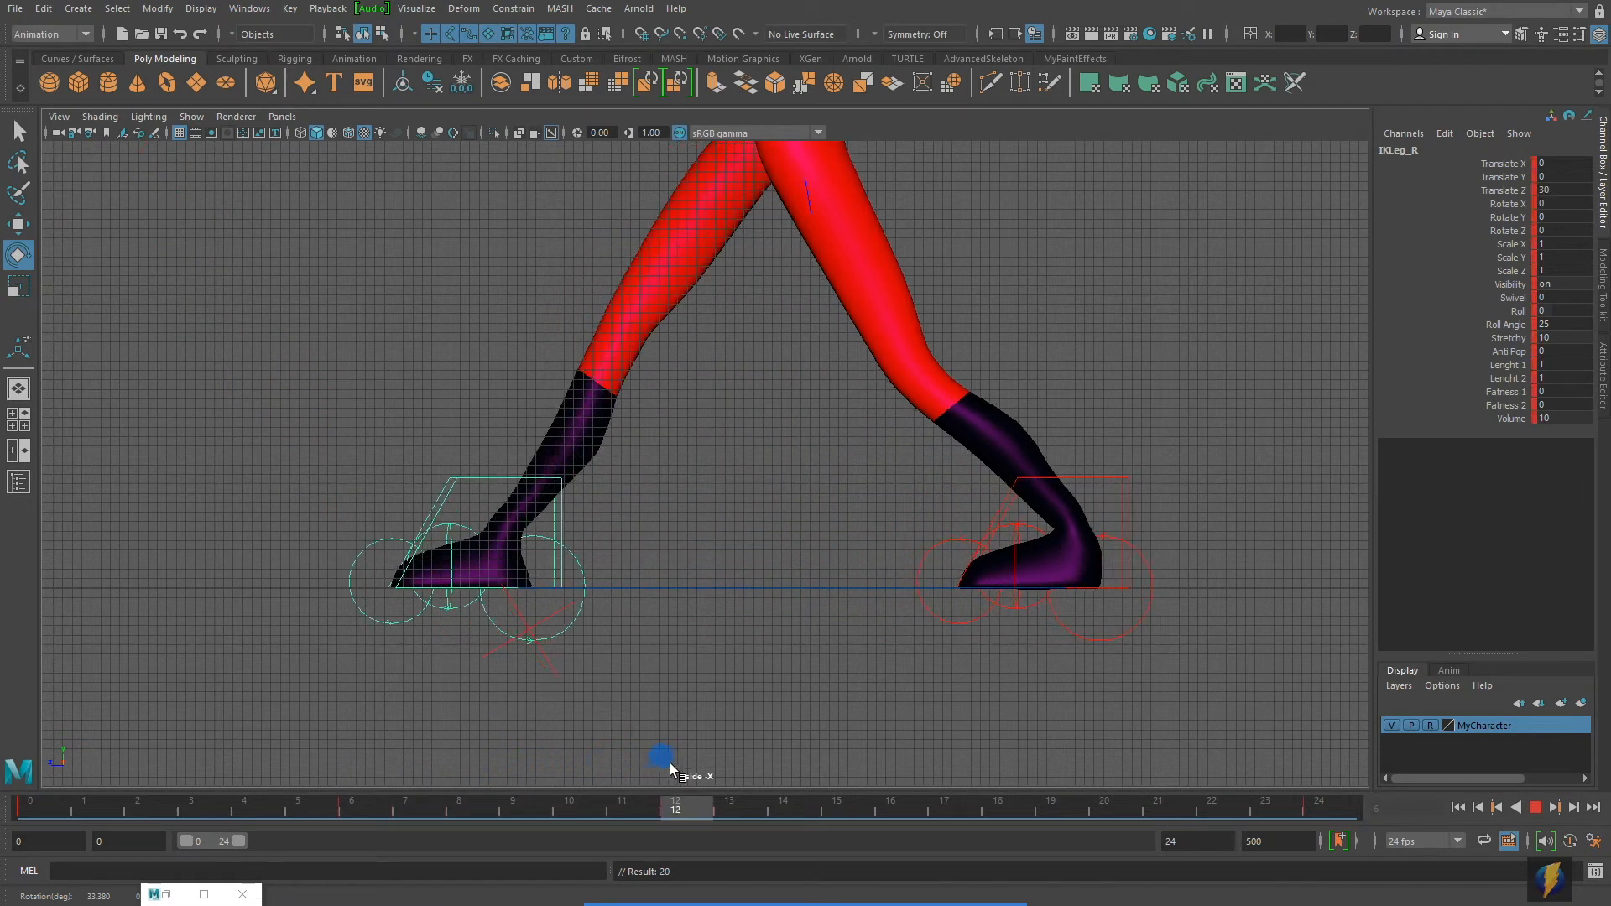
At frame 18, pose and key the left foot's IK control with a Translate Y of about 6.1 and Rotate X of about 31.
left_click_drag(675, 762, 1, 715)
left_click(490, 475)
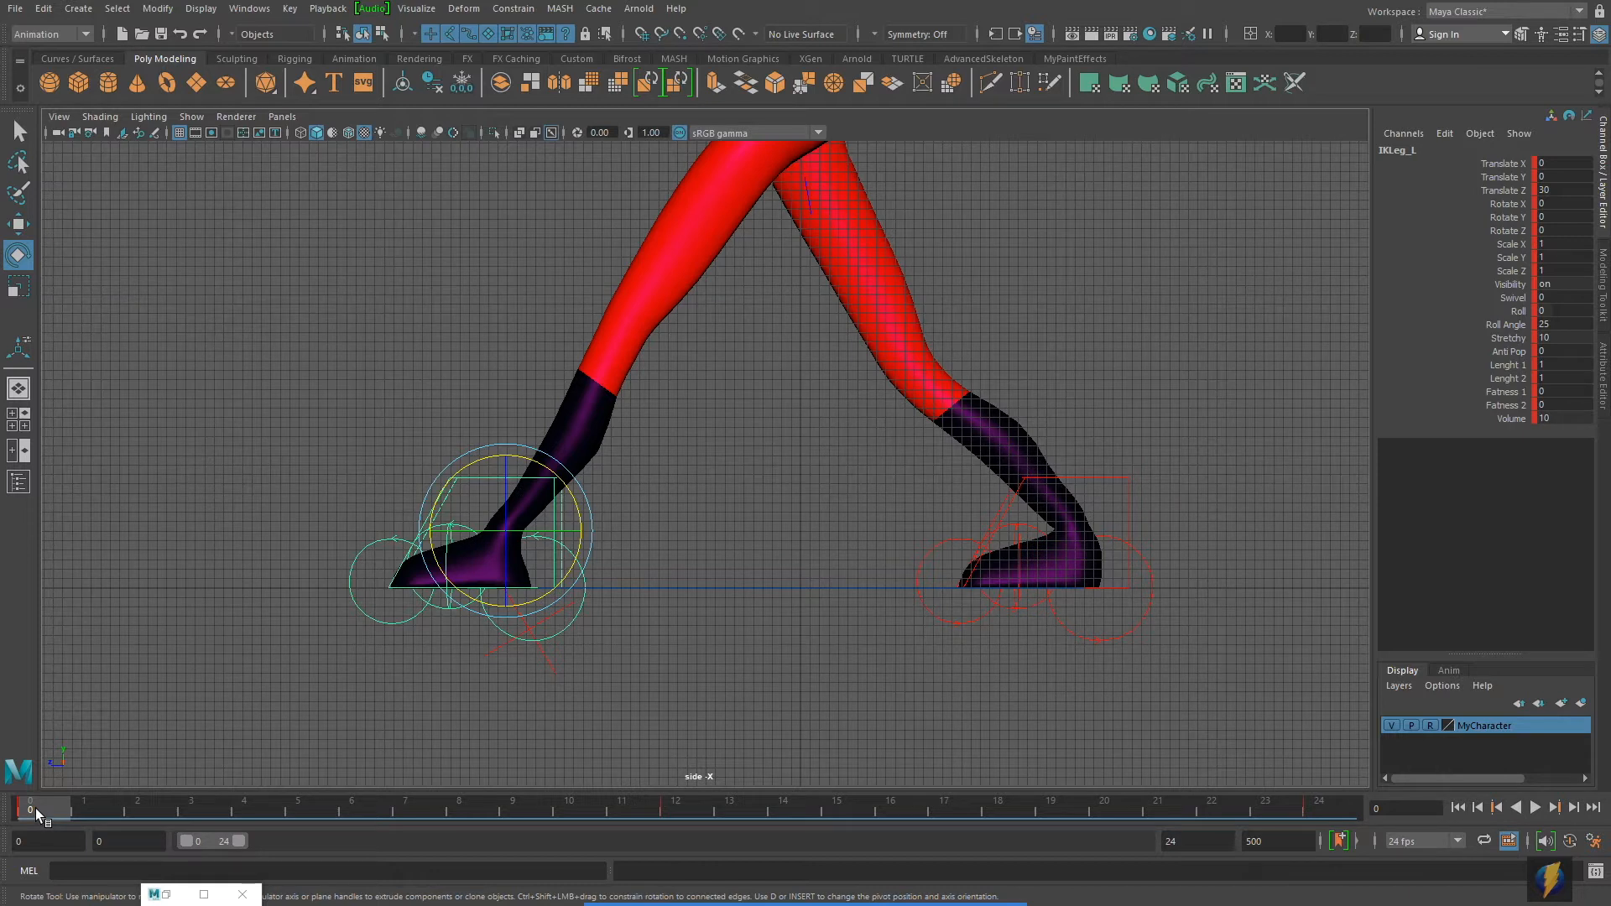
left_click_drag(37, 803, 671, 803)
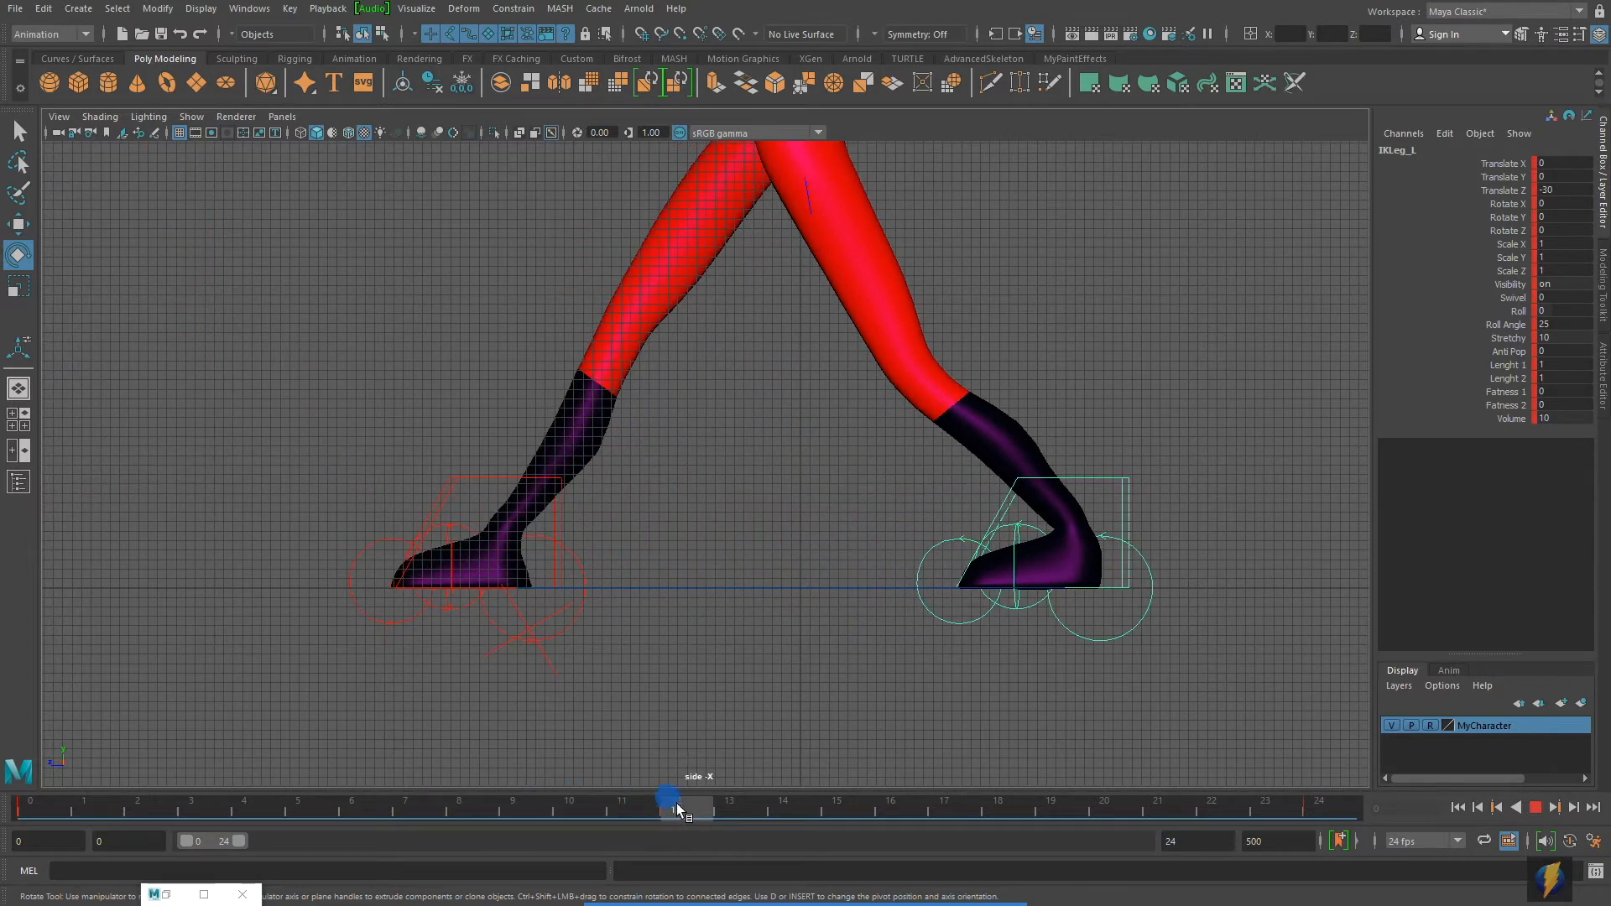
left_click_drag(677, 803, 985, 803)
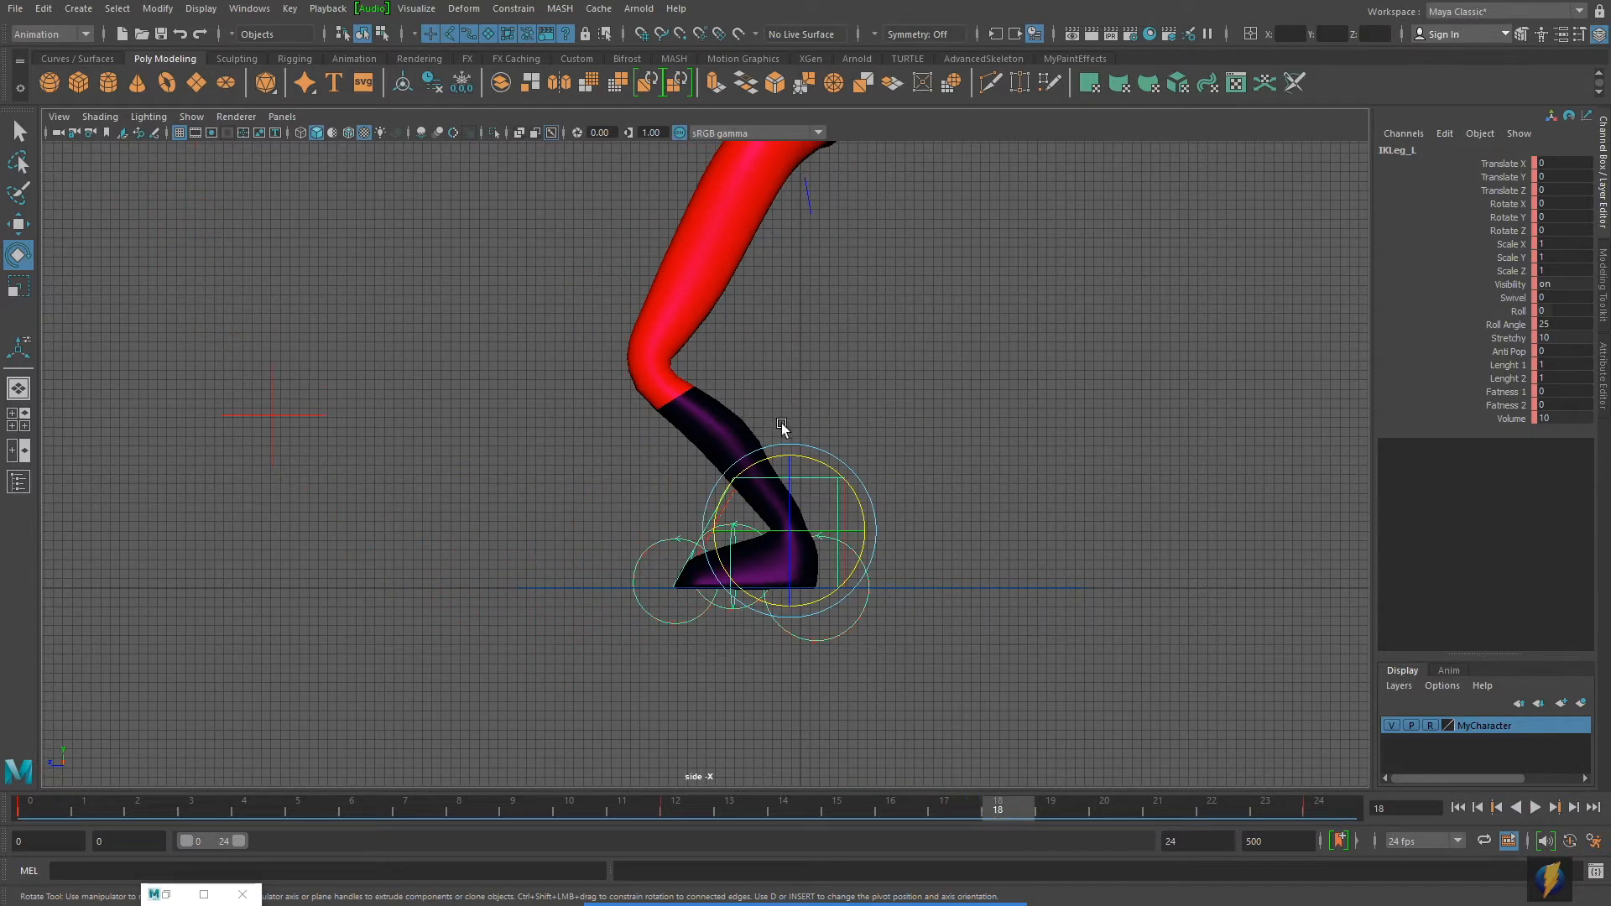
key("w")
left_click_drag(789, 448, 791, 411)
key("e")
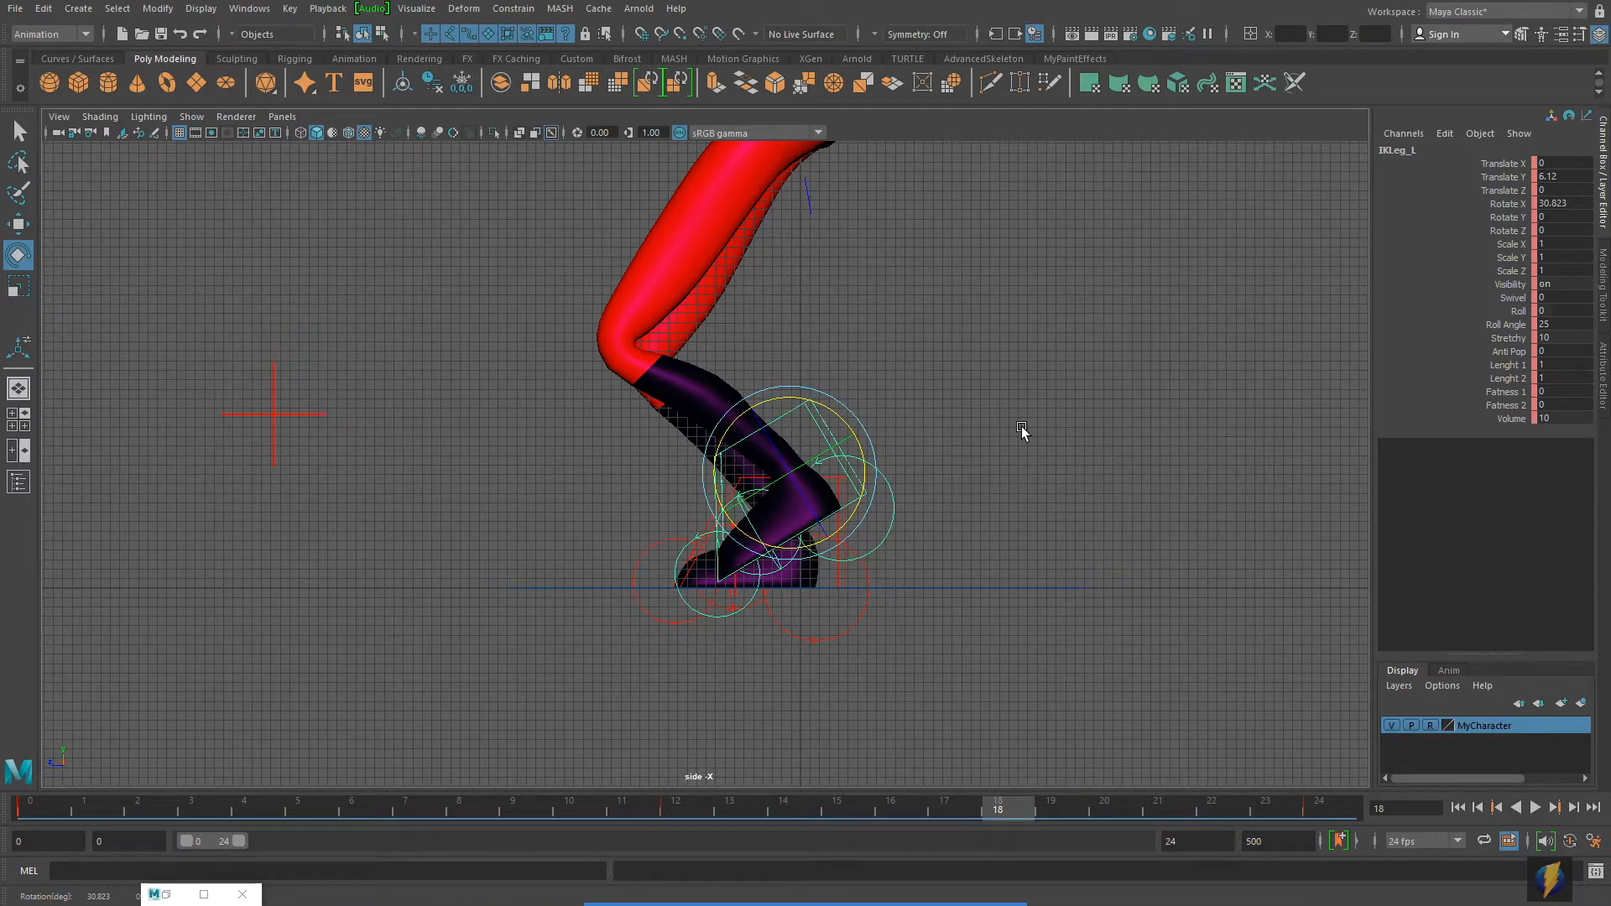
key("s")
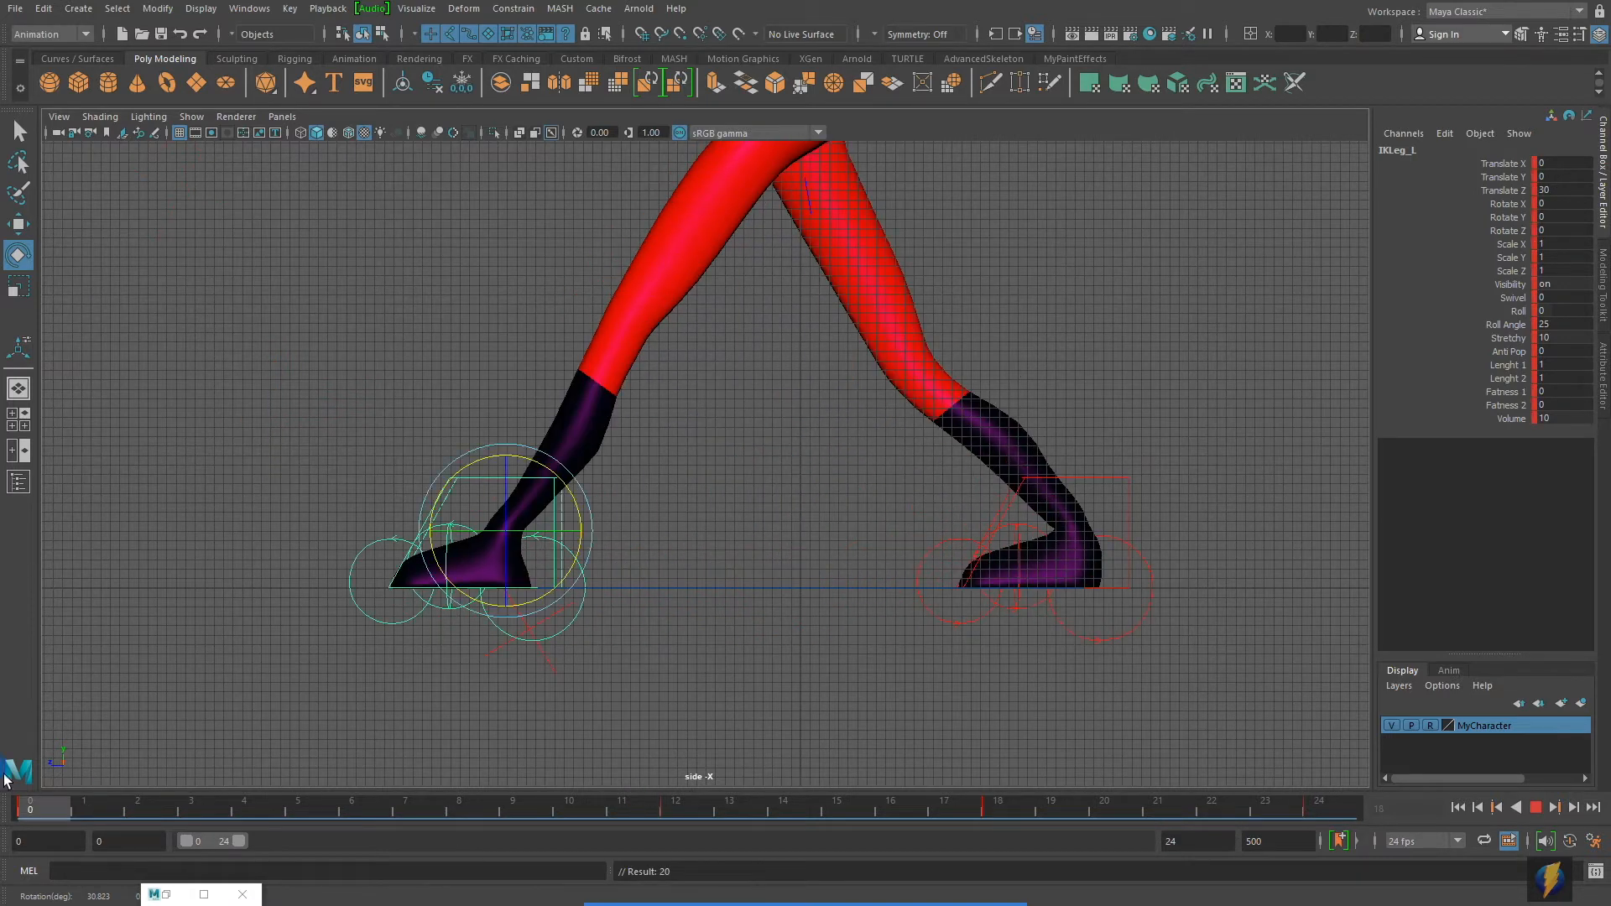
Play back and scrub the walk in the perspective view to check the lifted feet from several angles.
key("space")
key("space")
left_click_drag(851, 472, 1094, 493, "alt")
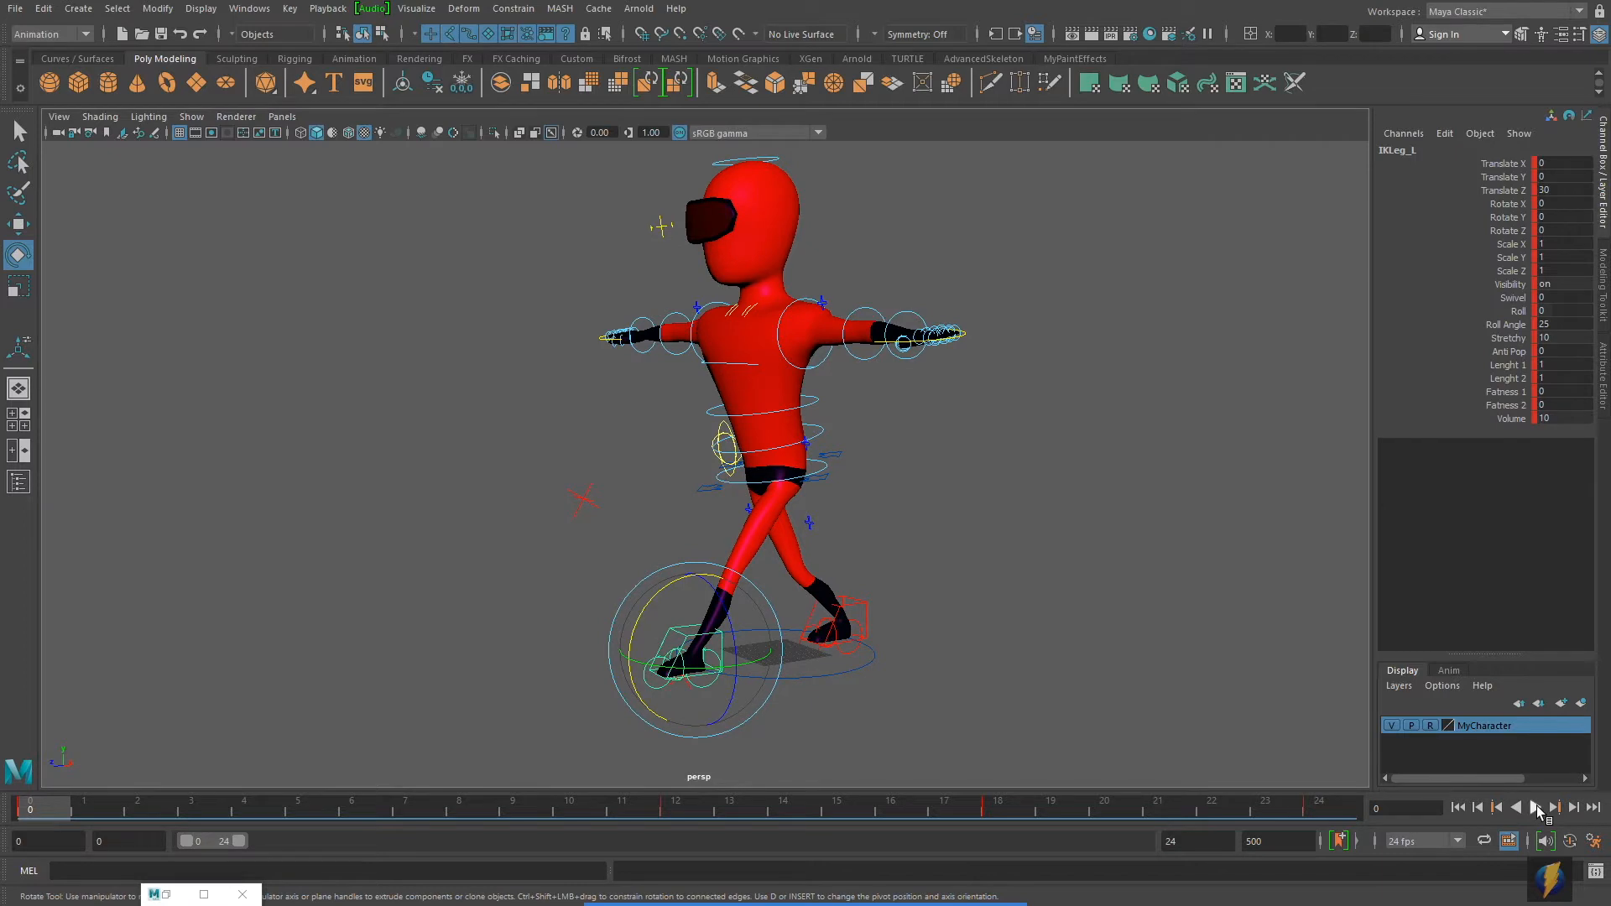
left_click(1536, 807)
left_click_drag(996, 583, 937, 569, "alt")
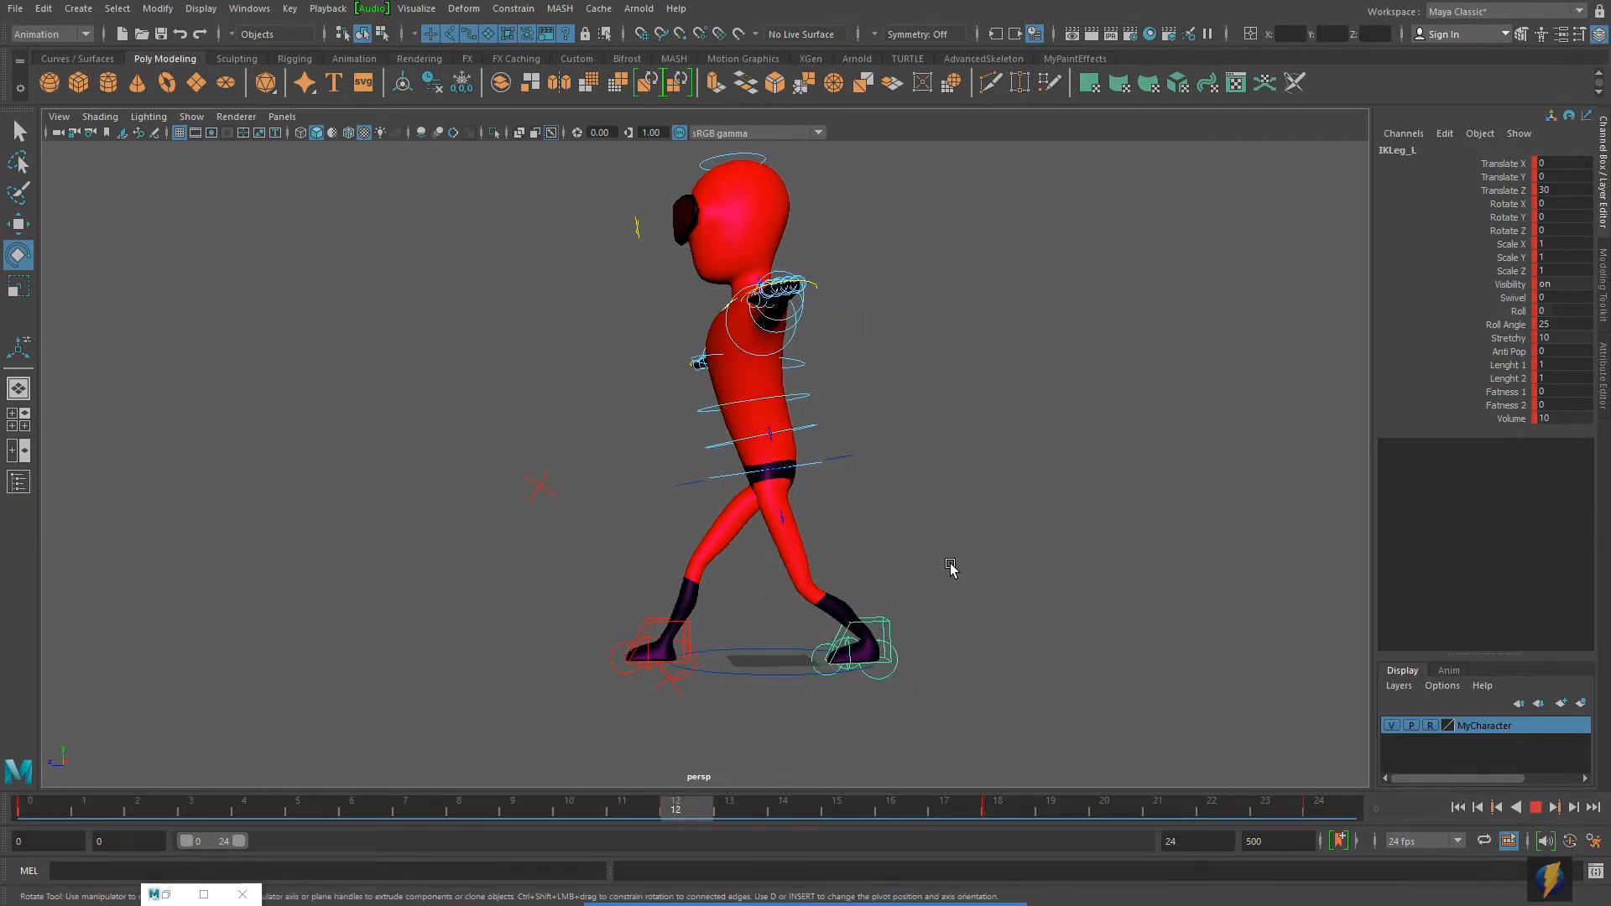
left_click_drag(952, 566, 917, 515, "alt")
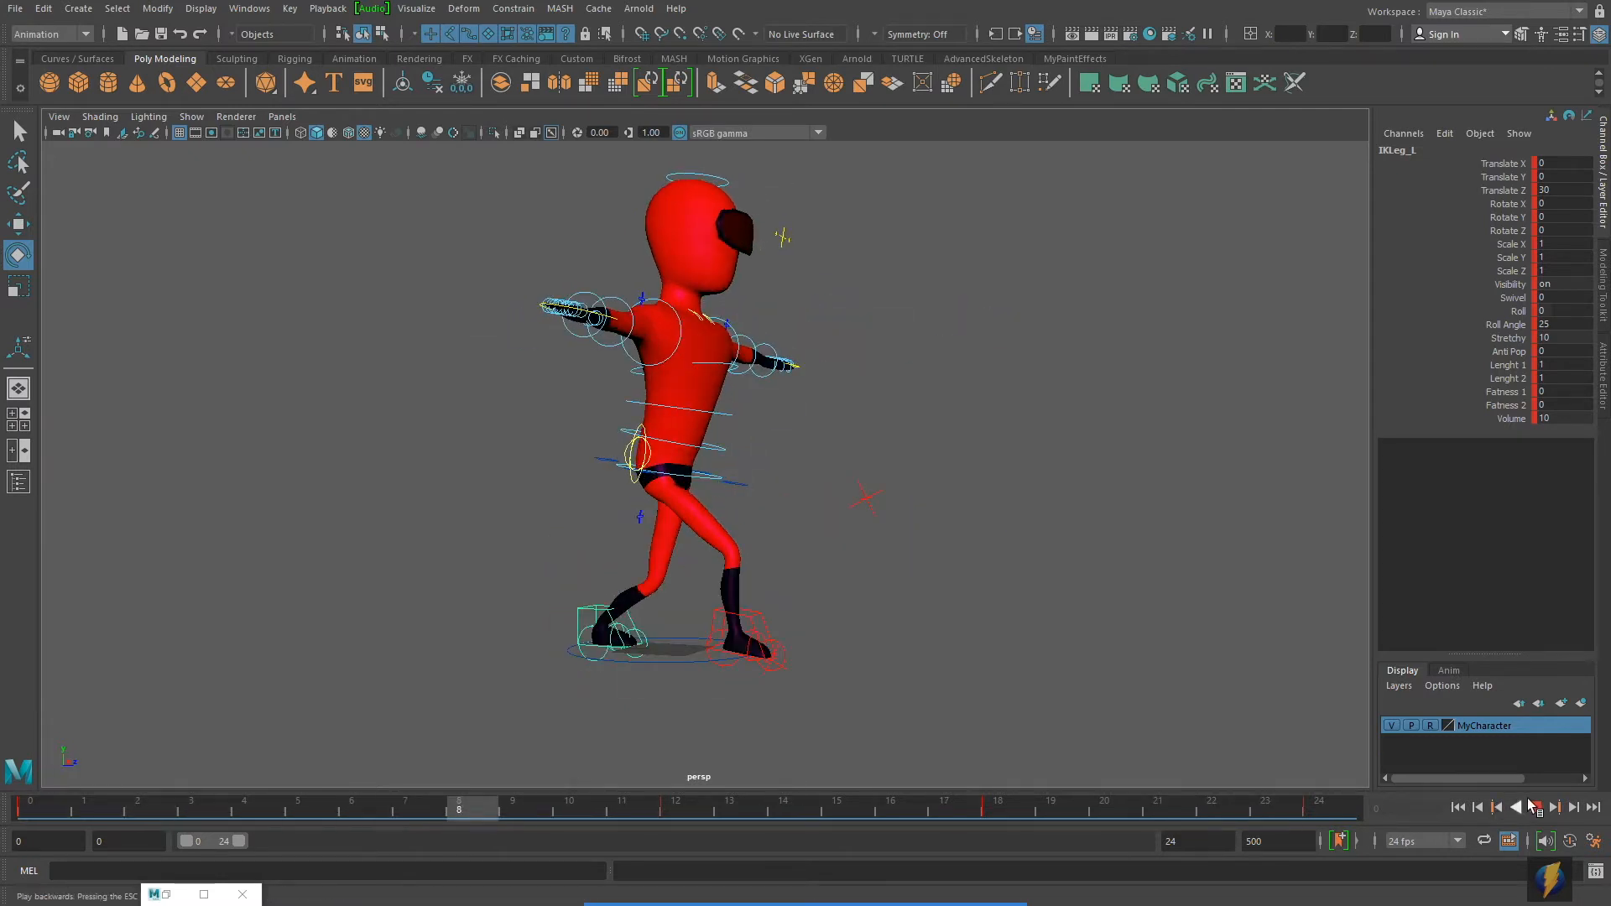
left_click(1534, 805)
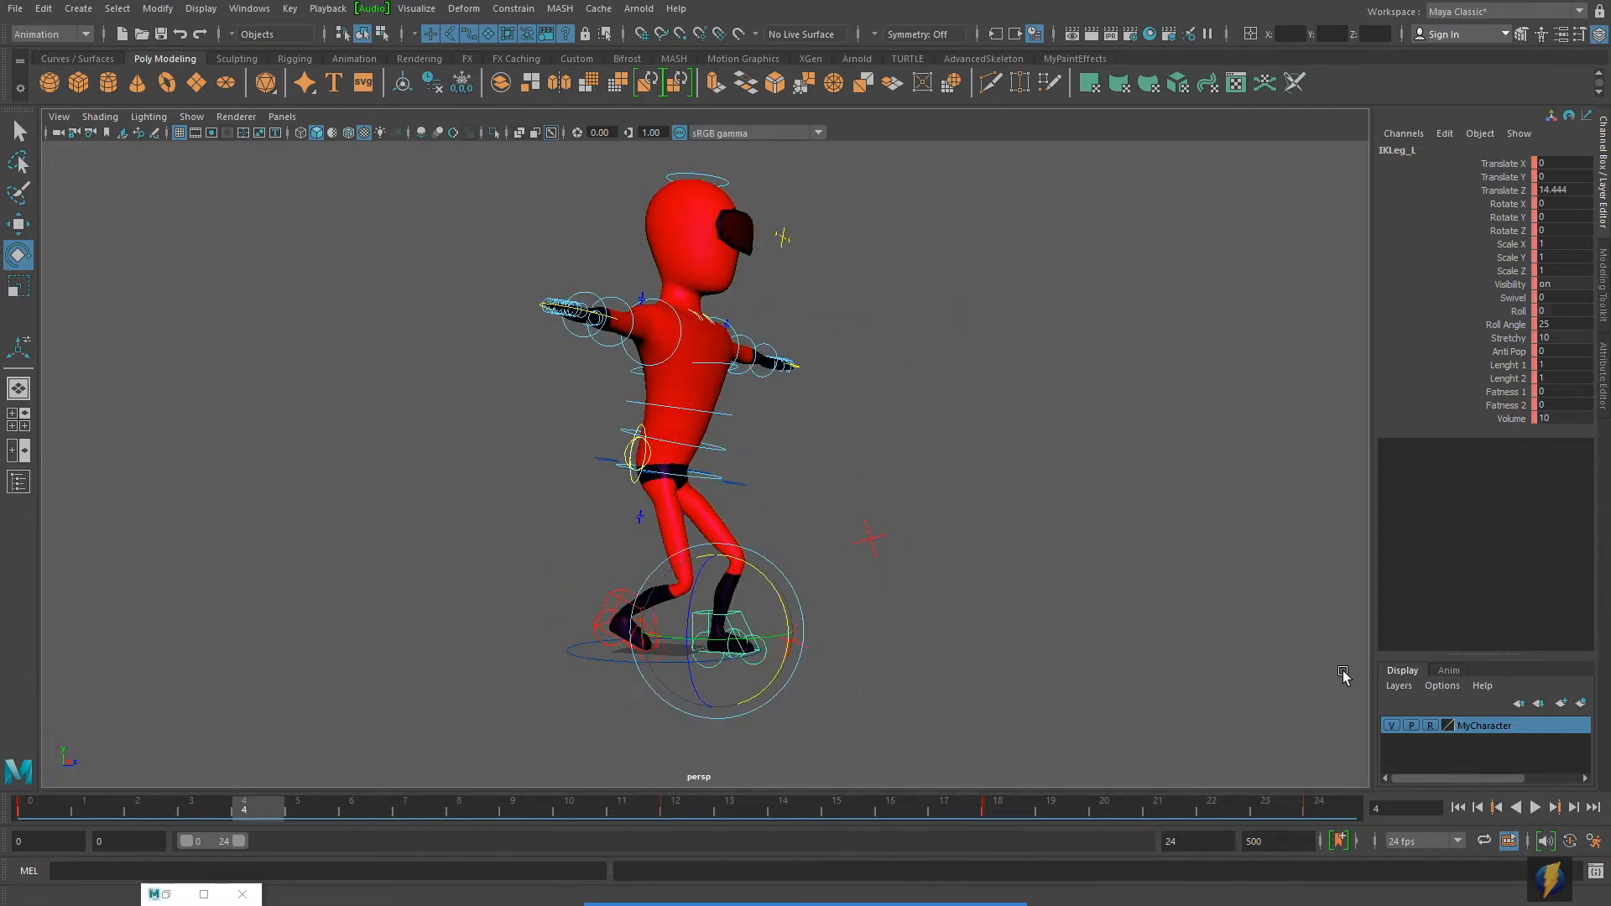
left_click_drag(892, 719, 910, 500, "alt")
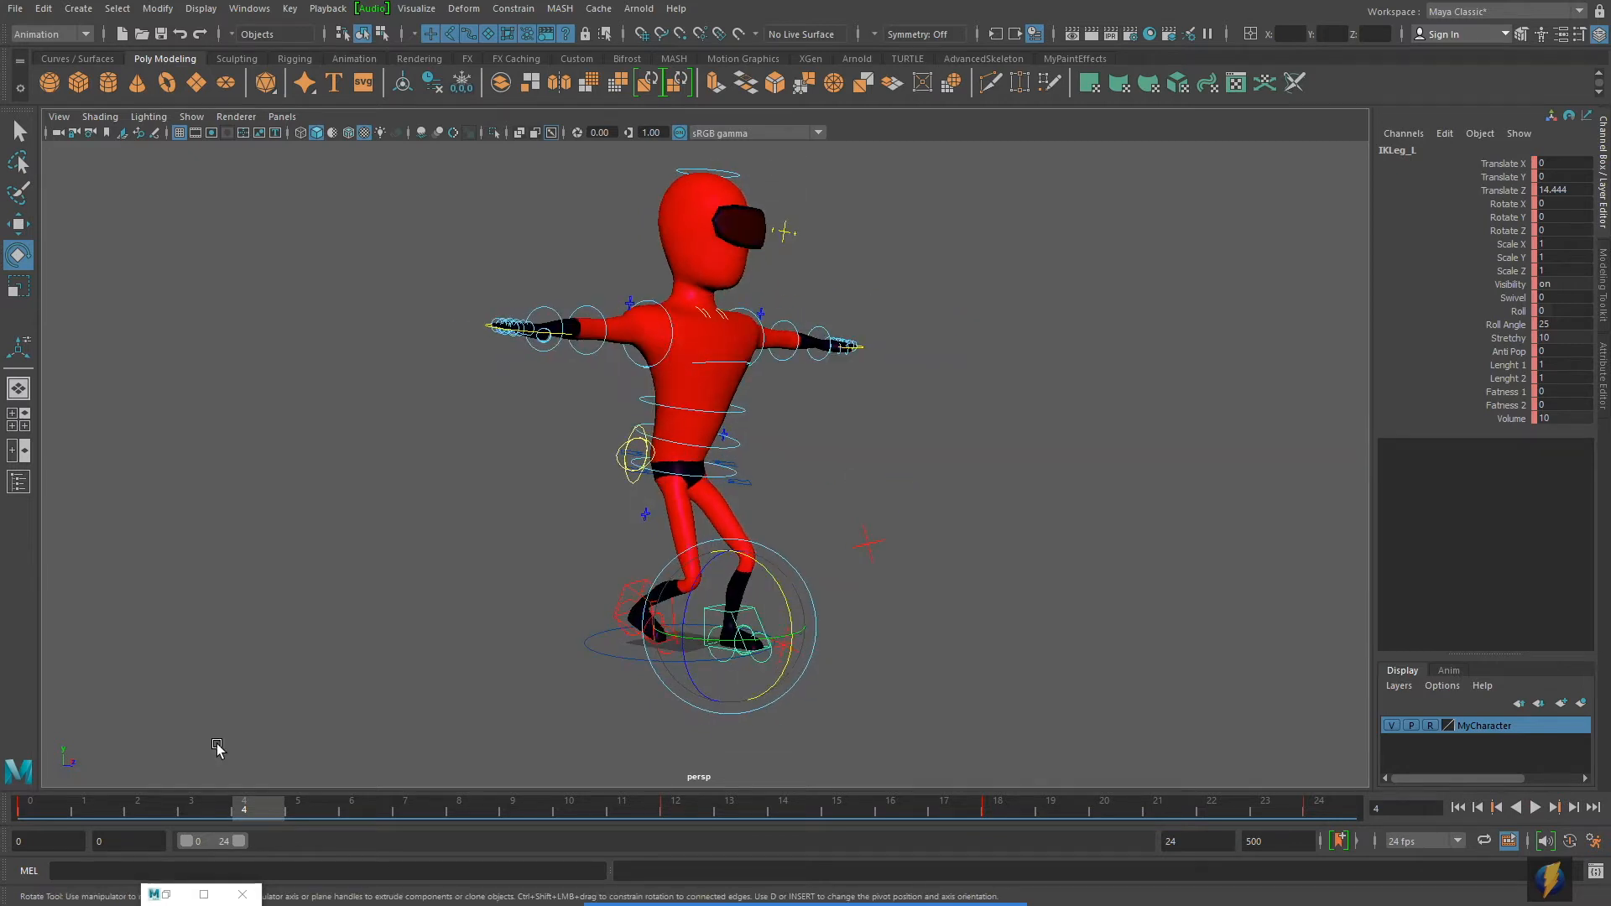
key("alt+v")
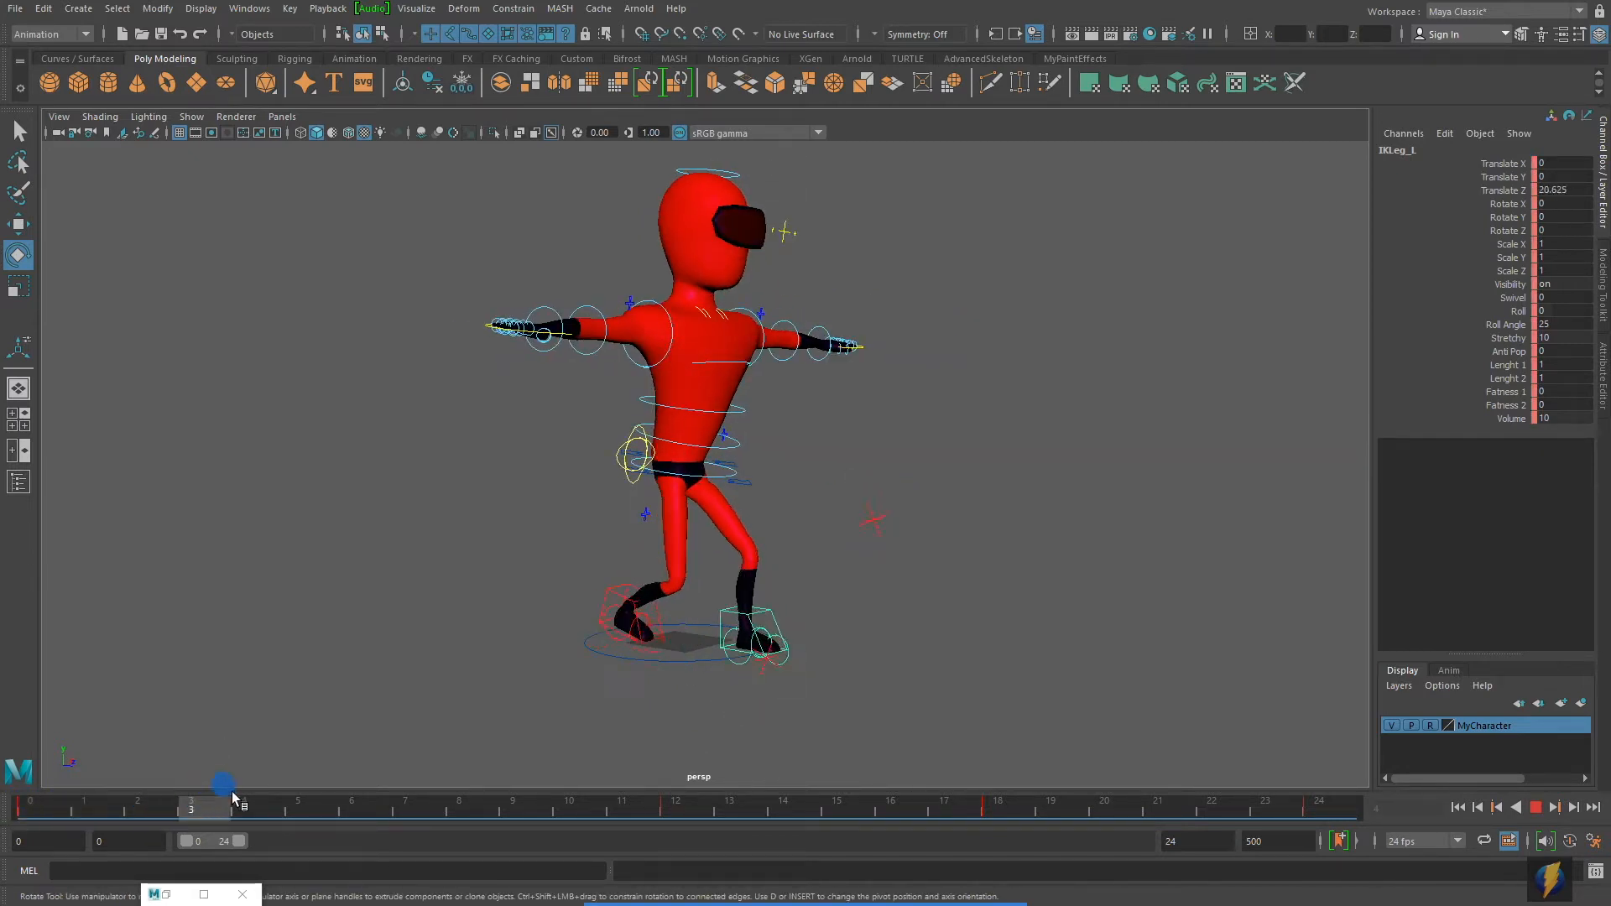
left_click_drag(463, 793, 105, 823)
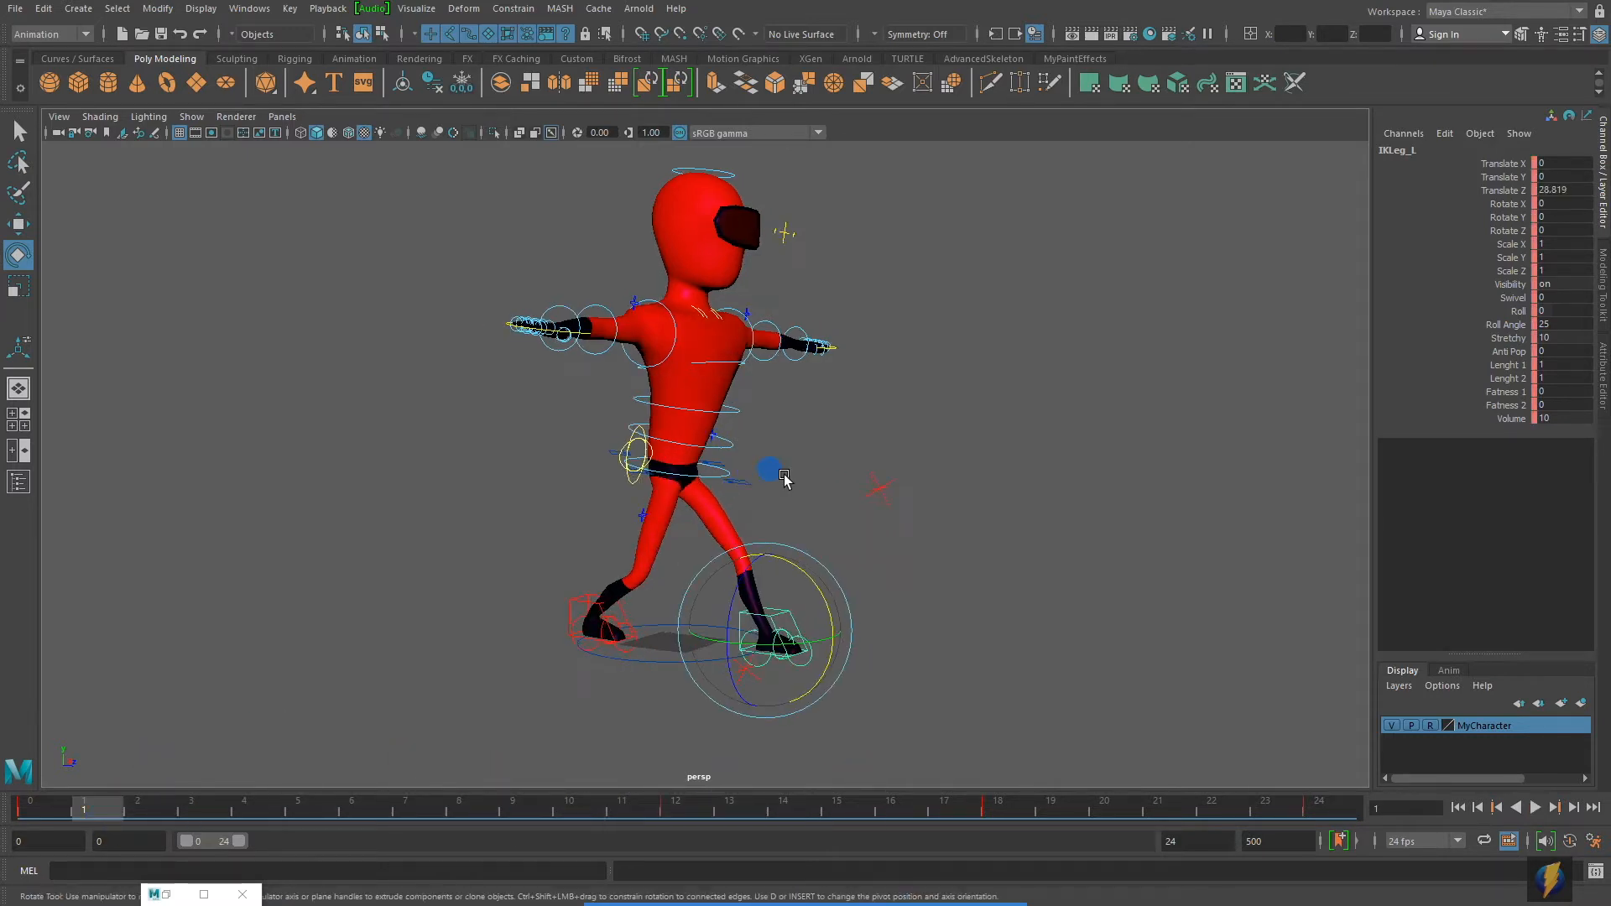
Select the root control at the hips for moving, try raising it, and undo that move.
left_click(740, 485)
left_click(37, 220)
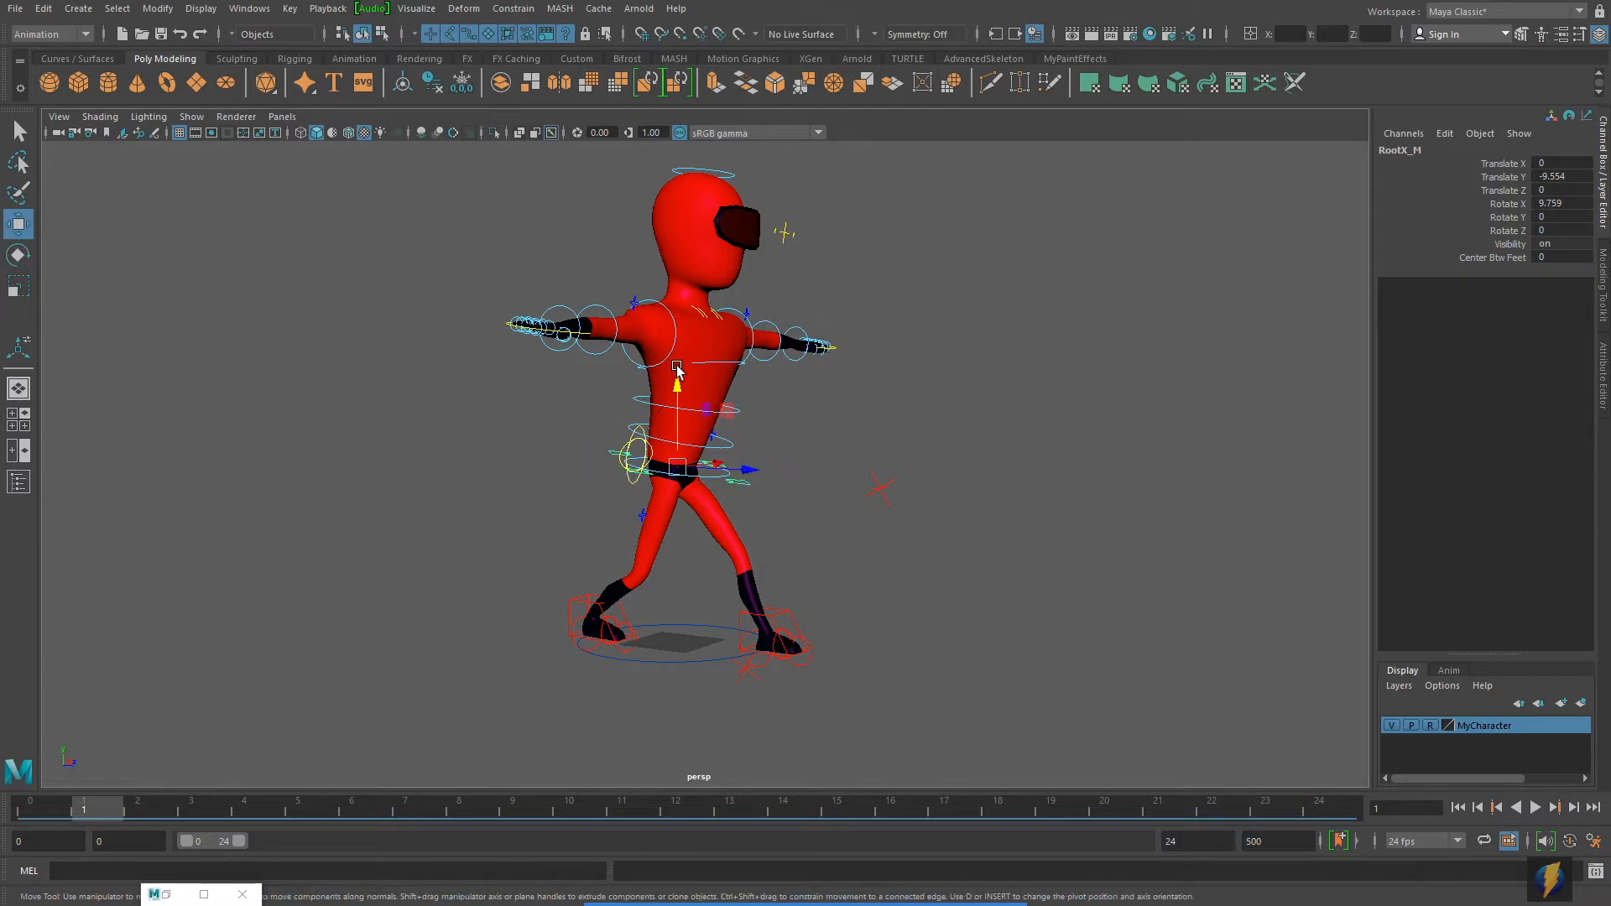
mouse_move(672, 364)
left_mouse_down()
mouse_move(683, 406)
mouse_move(684, 351)
mouse_move(683, 445)
mouse_move(684, 361)
left_mouse_up()
key("ctrl+z")
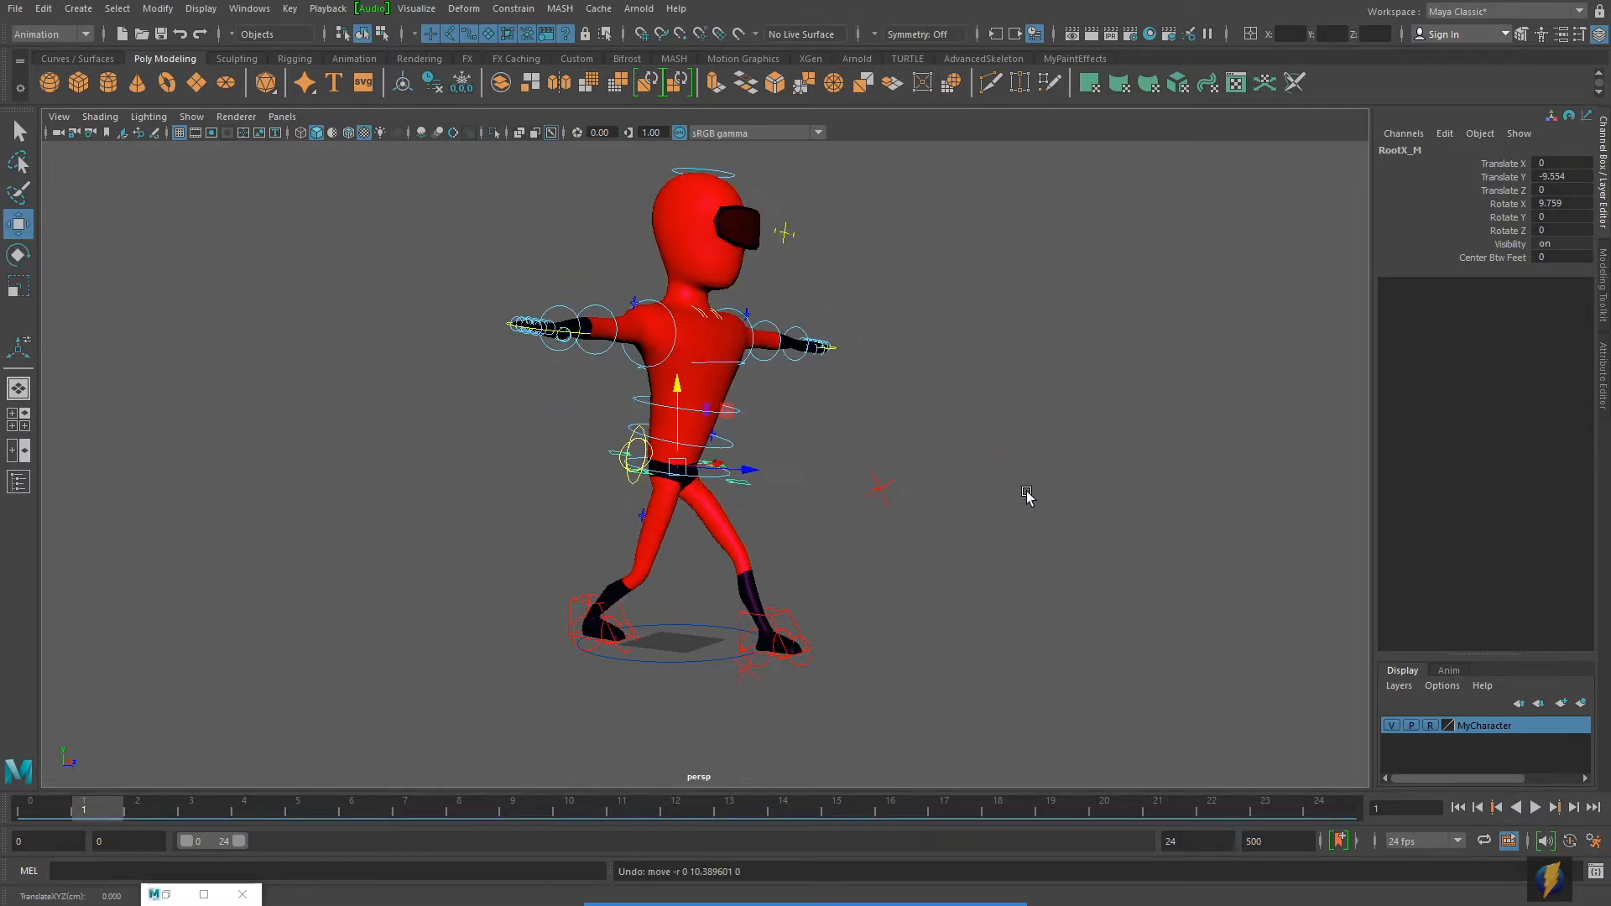
In the side view, key the hip root control's low pose at frames 0, 24 and 12.
left_click_drag(1034, 501, 772, 529, "alt")
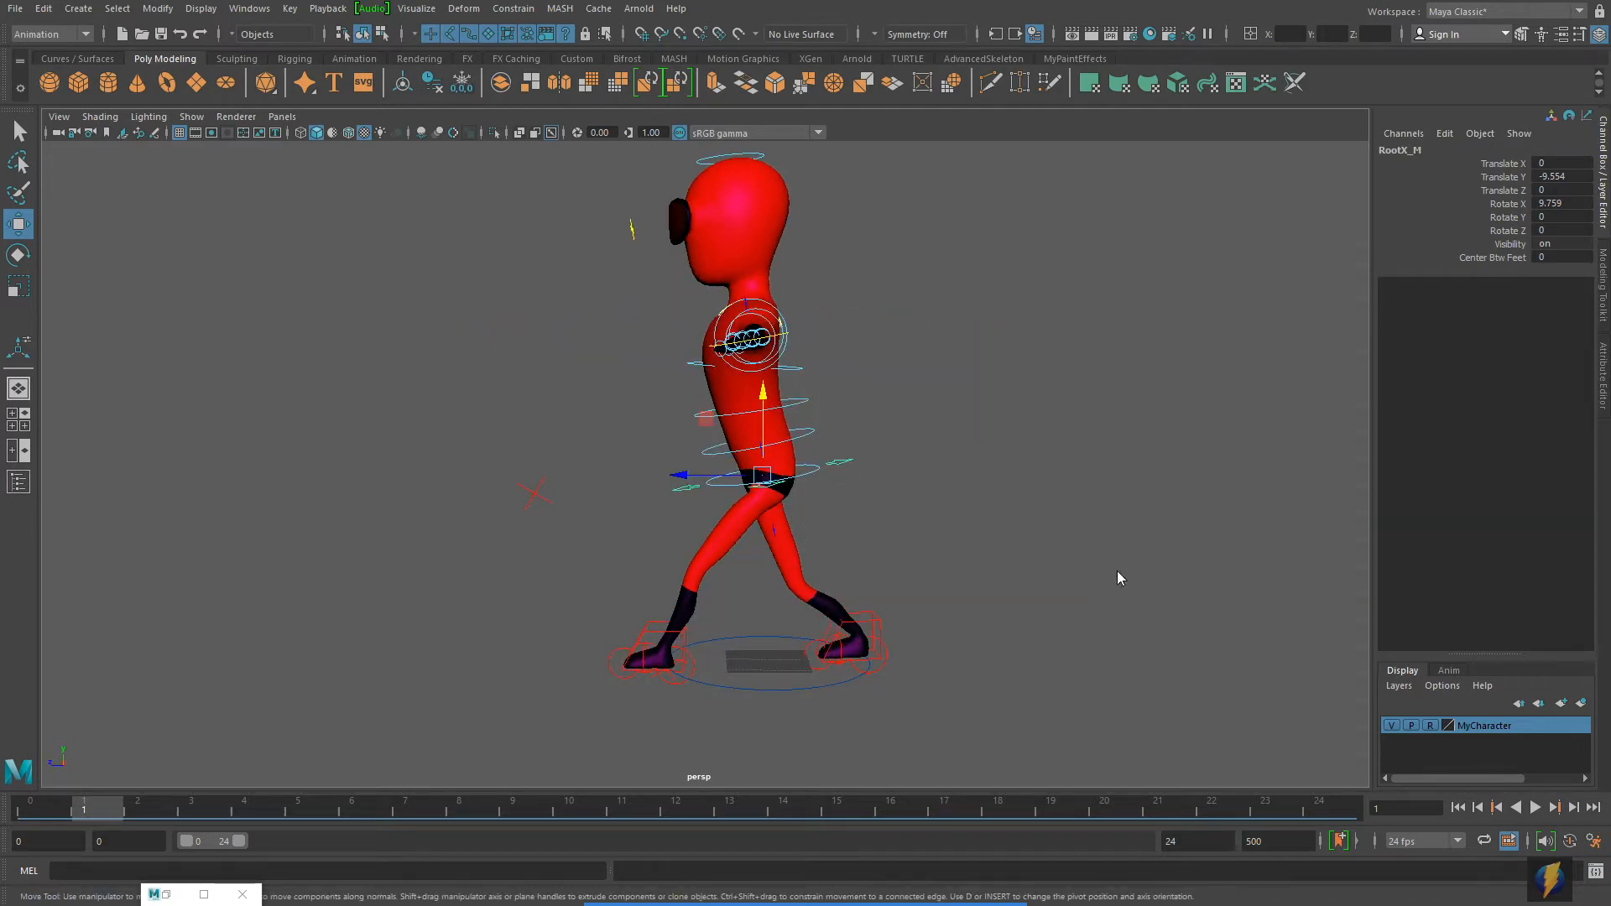
key("space")
key("space")
right_click_drag(1054, 542, 588, 491, "alt")
middle_click_drag(673, 464, 687, 630, "alt")
right_click_drag(687, 587, 548, 505, "alt")
middle_click_drag(772, 457, 802, 585, "alt")
right_click_drag(802, 585, 612, 551, "alt")
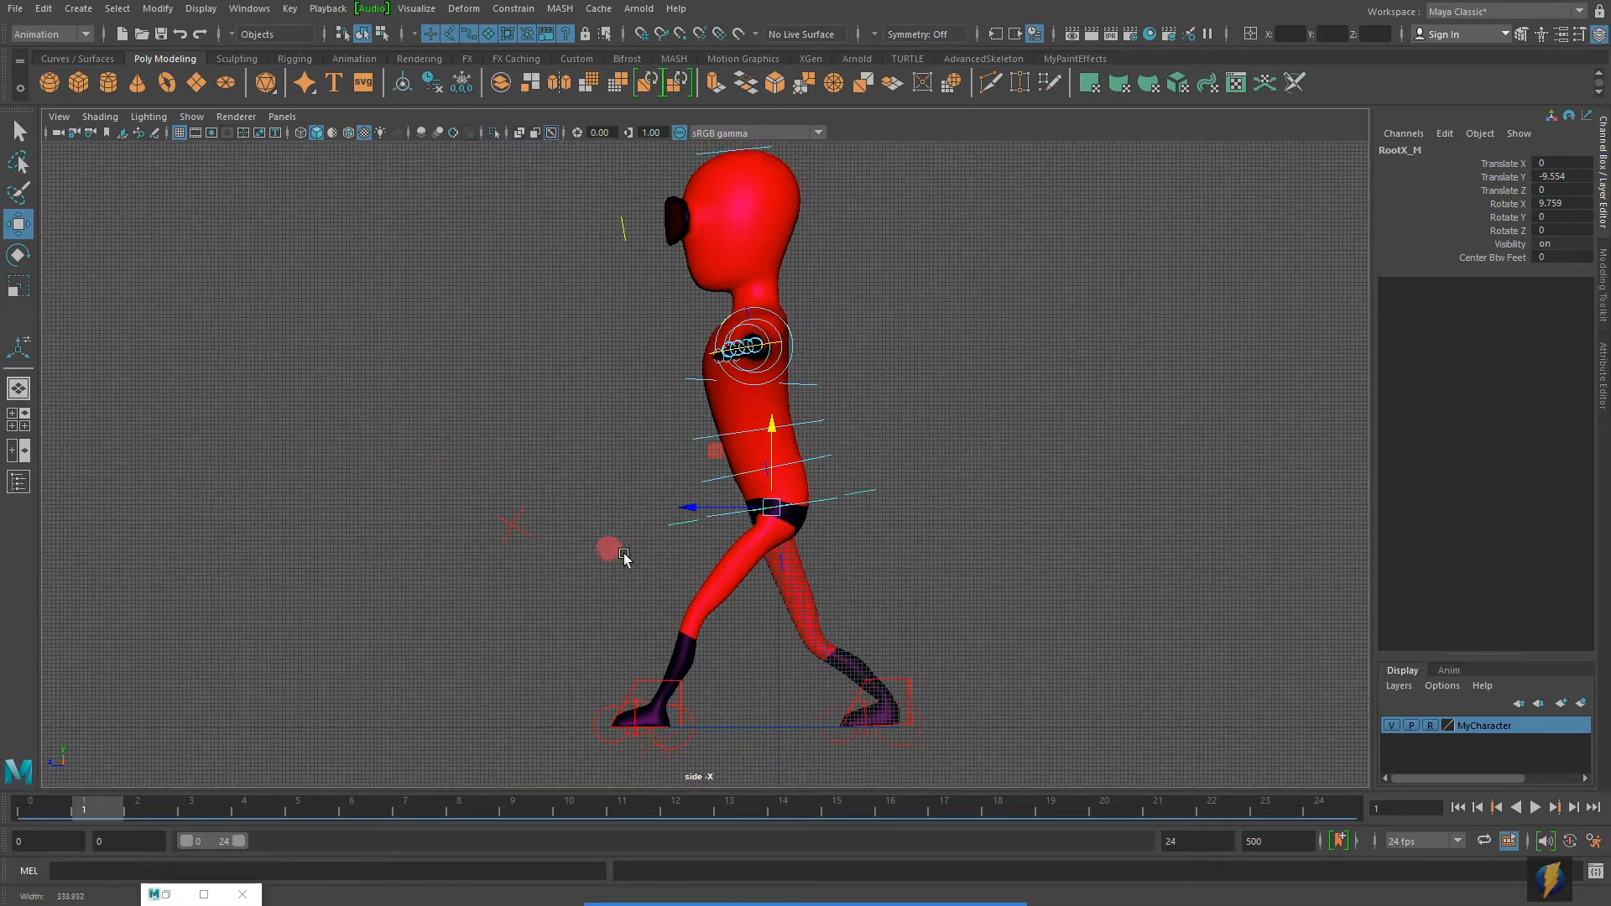
left_click_drag(86, 820, 32, 818)
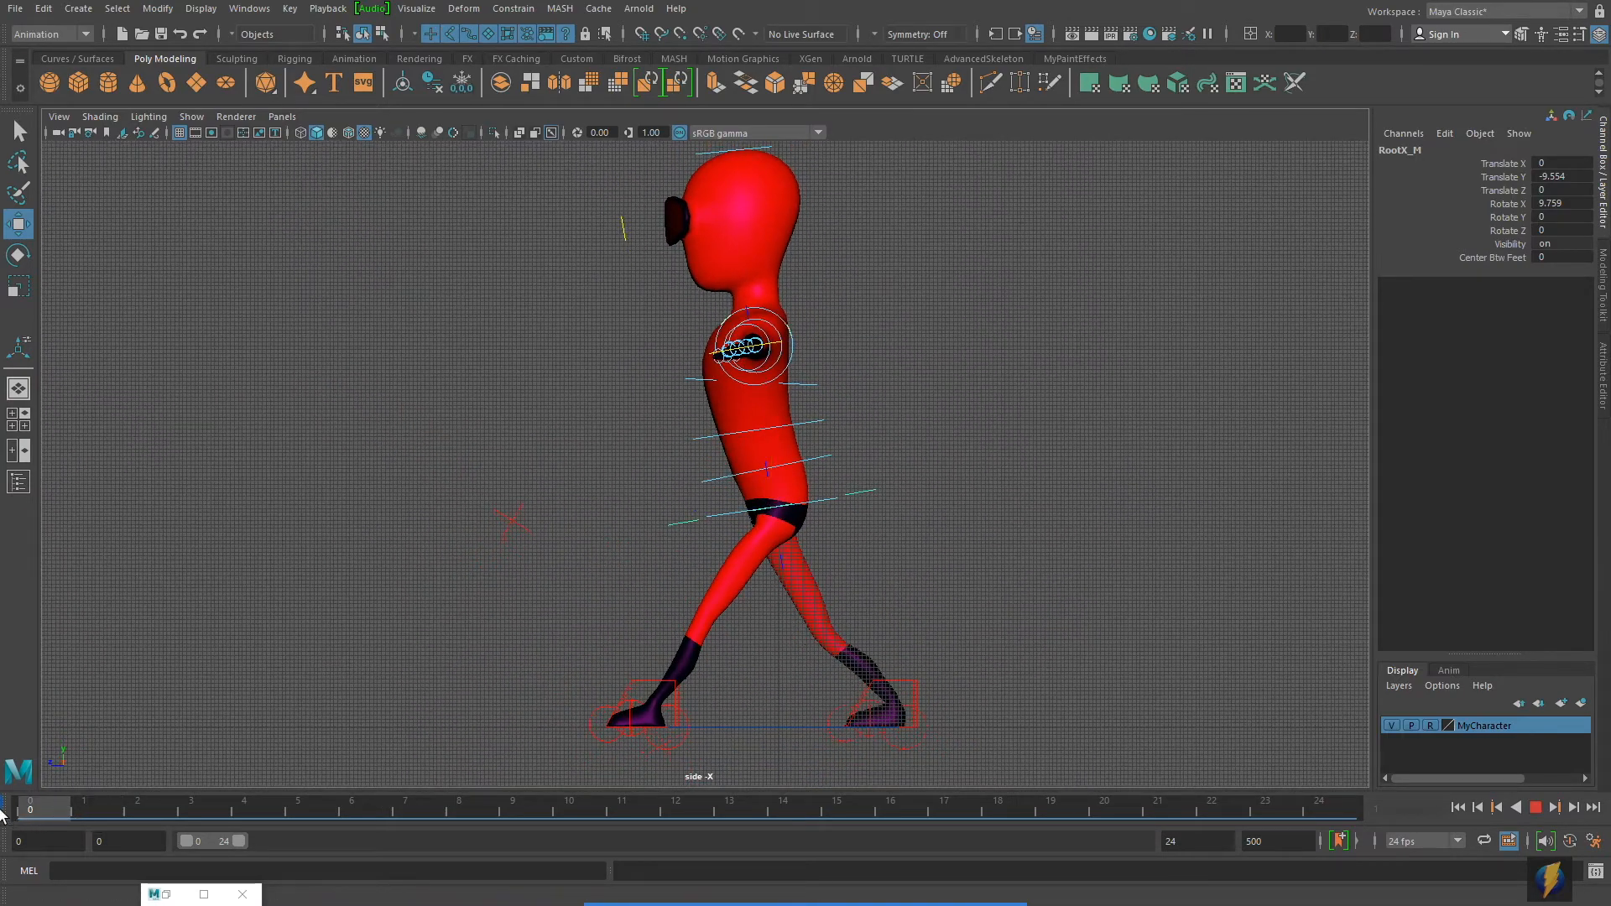
key("s")
left_click_drag(44, 804, 1418, 802)
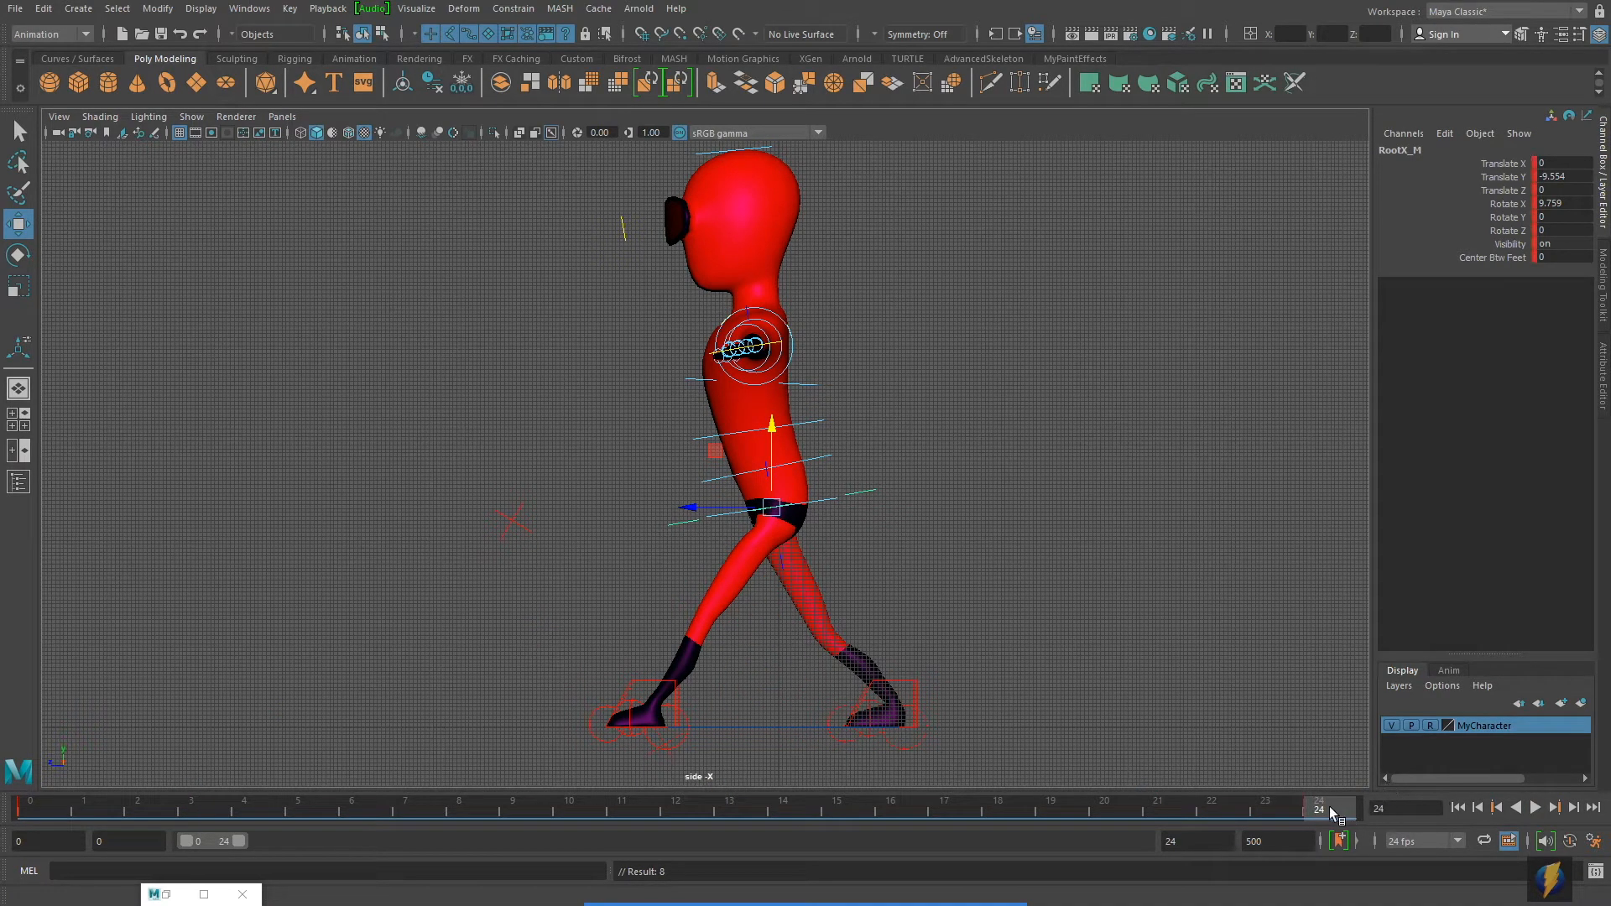
left_click_drag(1322, 812, 678, 805)
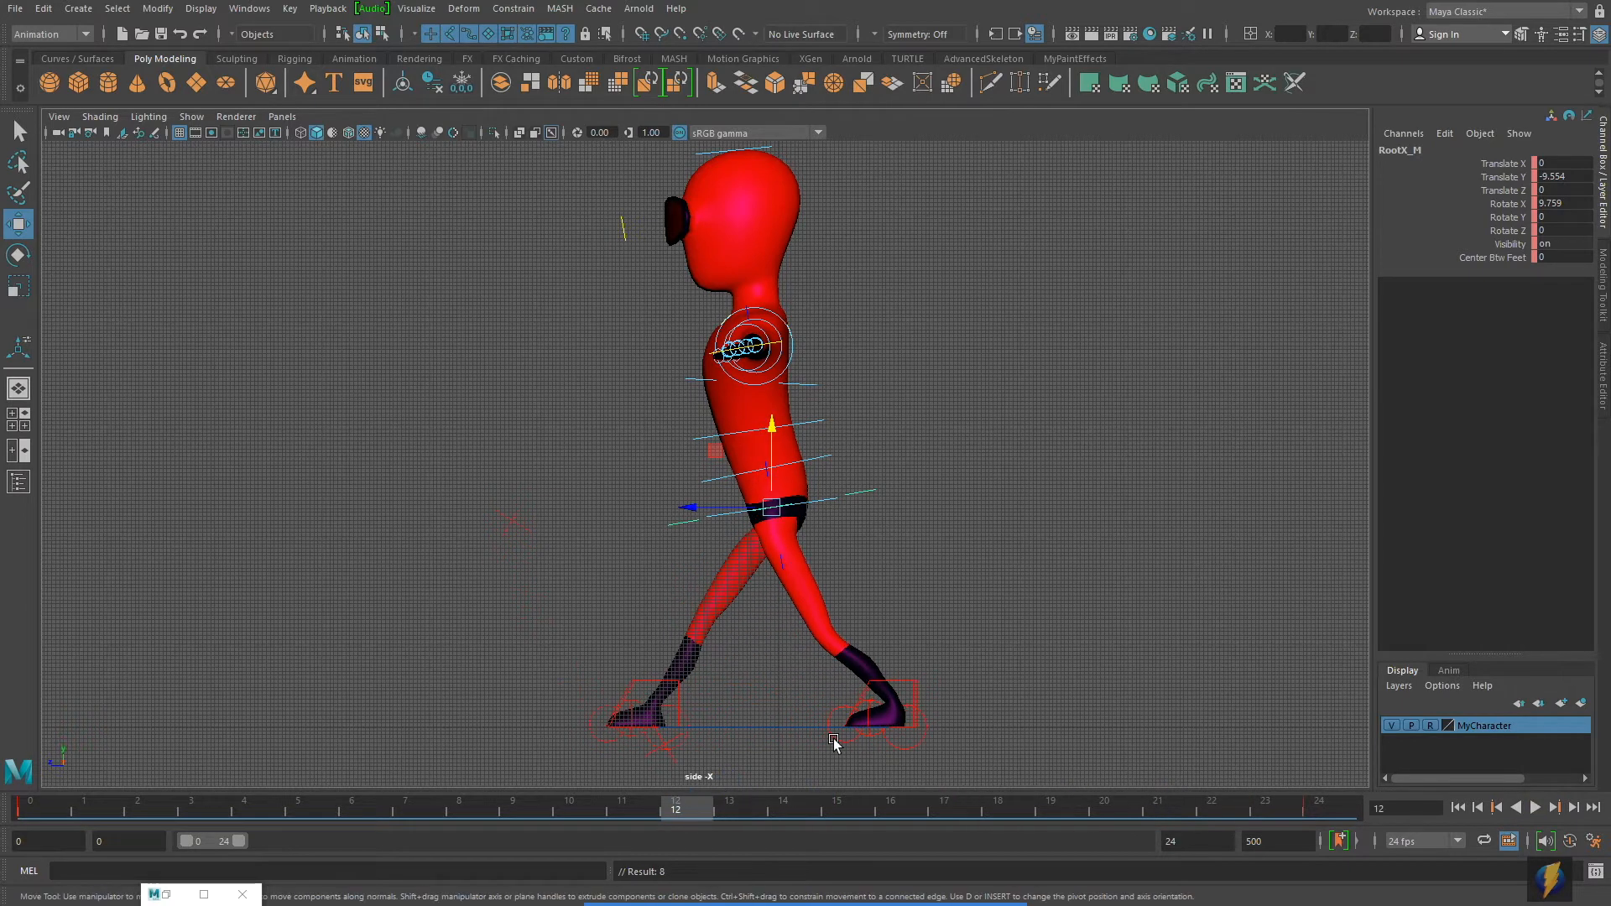
Raise the hip root control to a Translate Y of about -0.05 at frame 6 and -0.47 at frame 18, keying both.
left_click_drag(651, 814, 345, 797)
left_click_drag(779, 437, 784, 396)
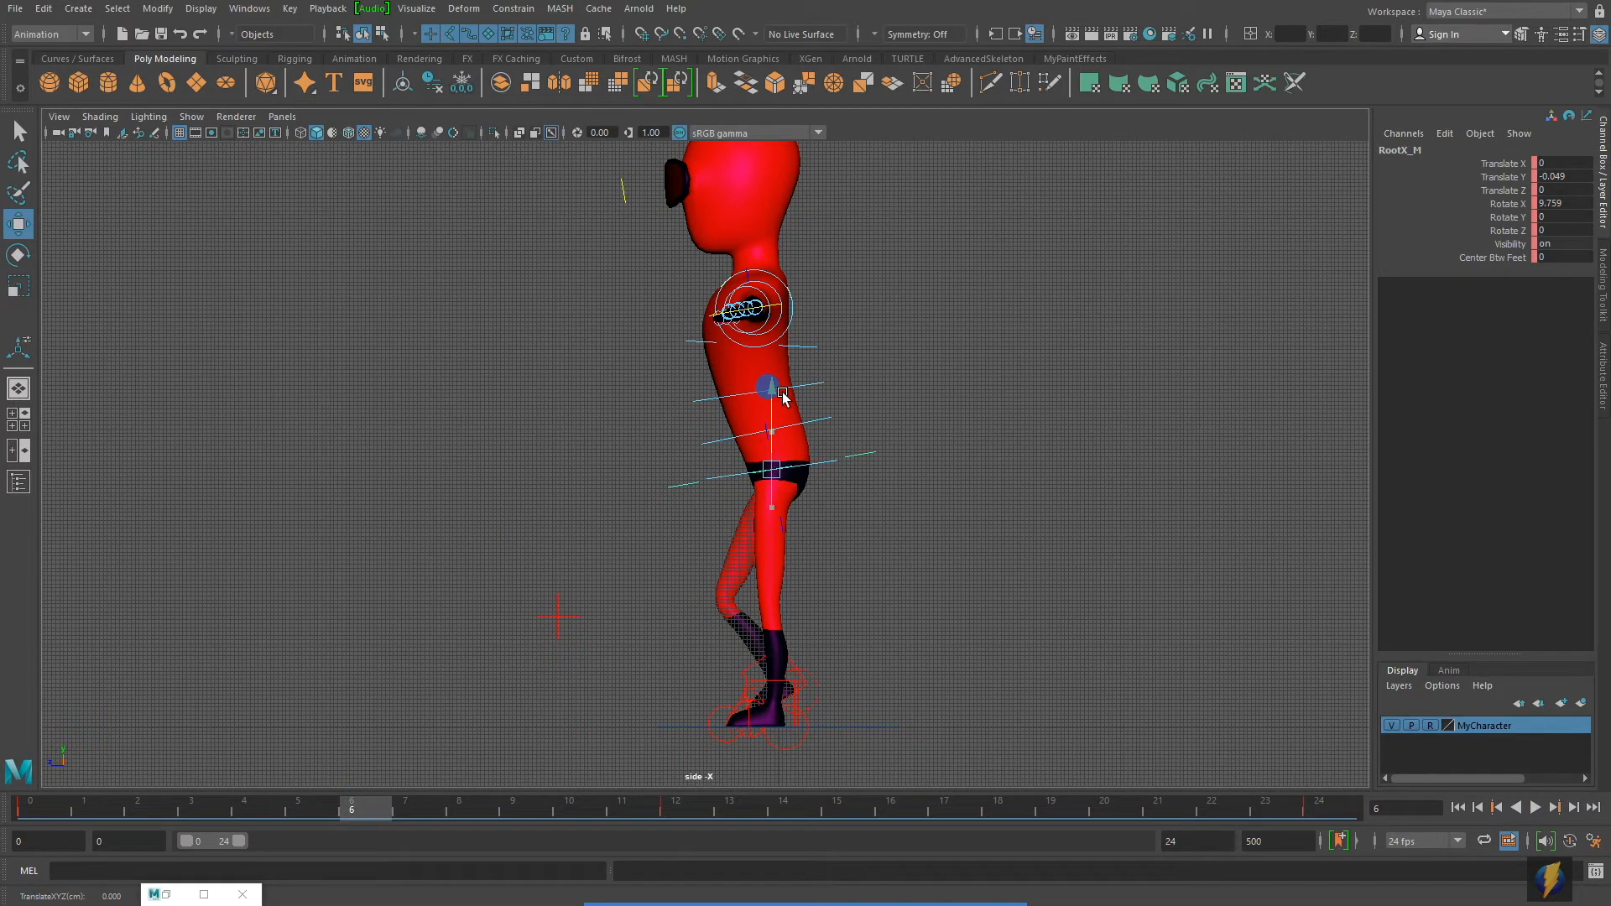
key("s")
left_click_drag(395, 807, 986, 801)
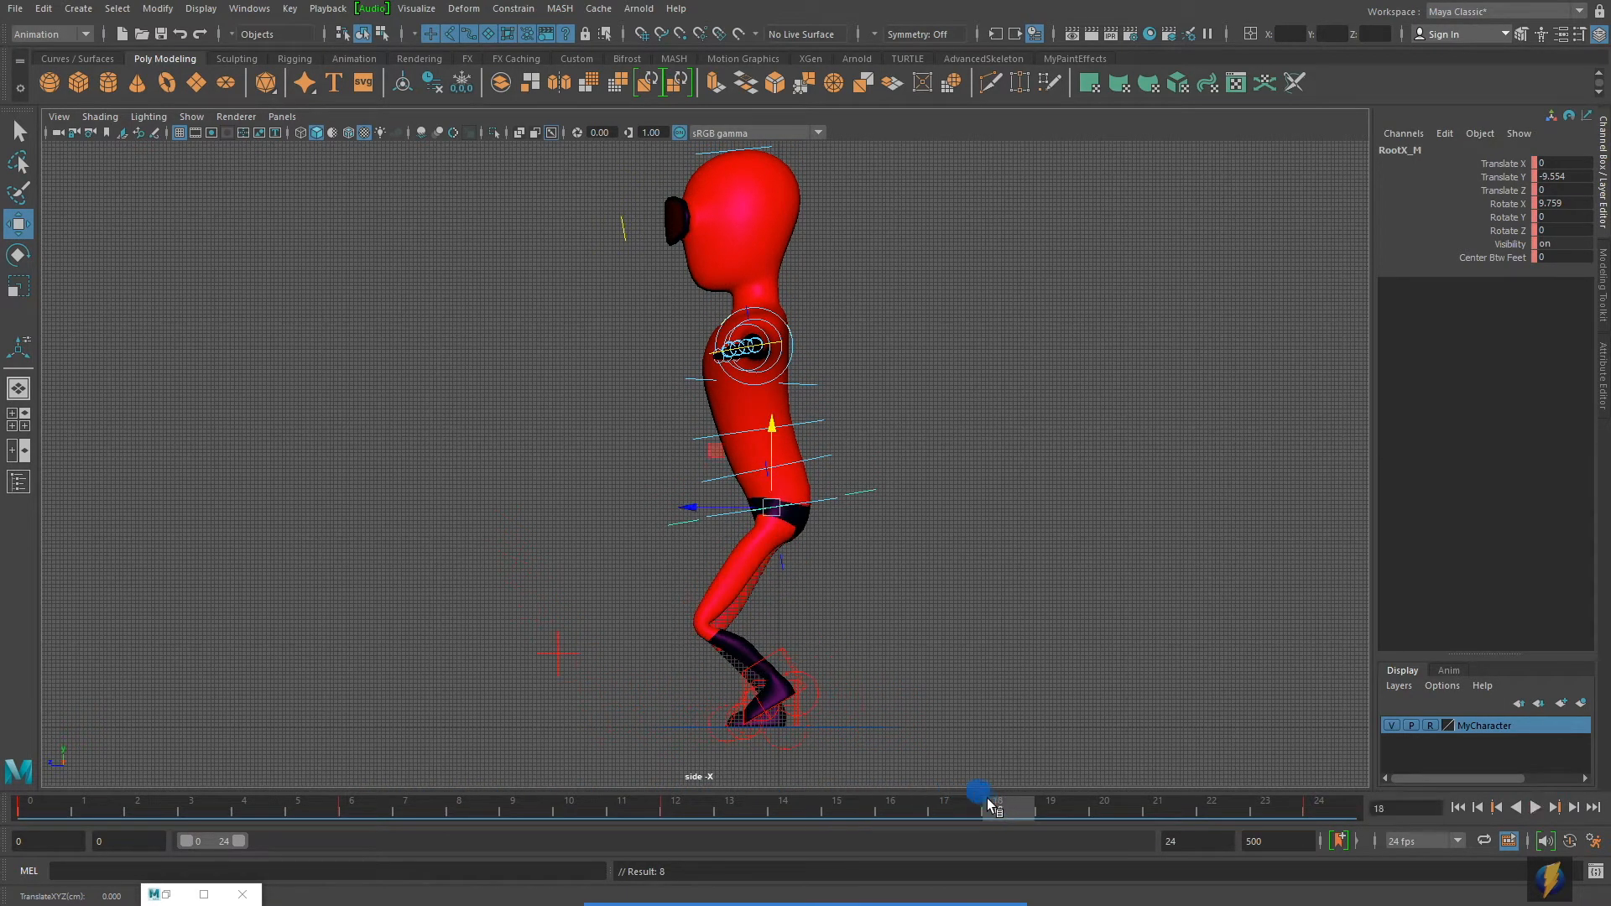
left_click_drag(770, 430, 778, 394)
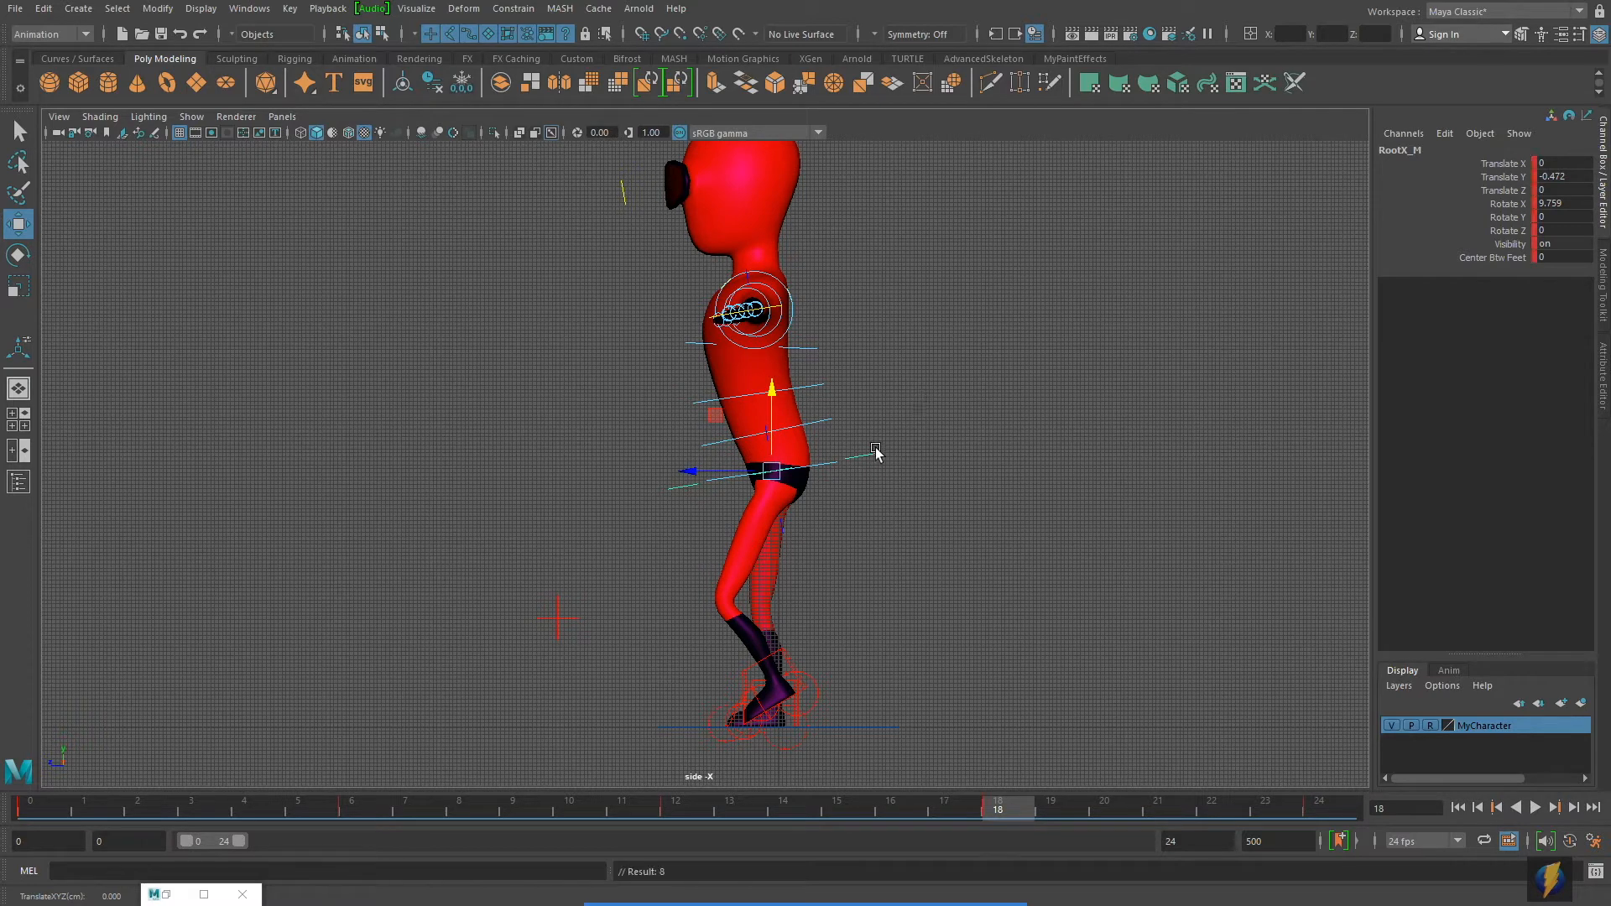
Play back the walk cycle in the perspective view to check the hips' up-and-down motion from several angles.
key("space")
key("space")
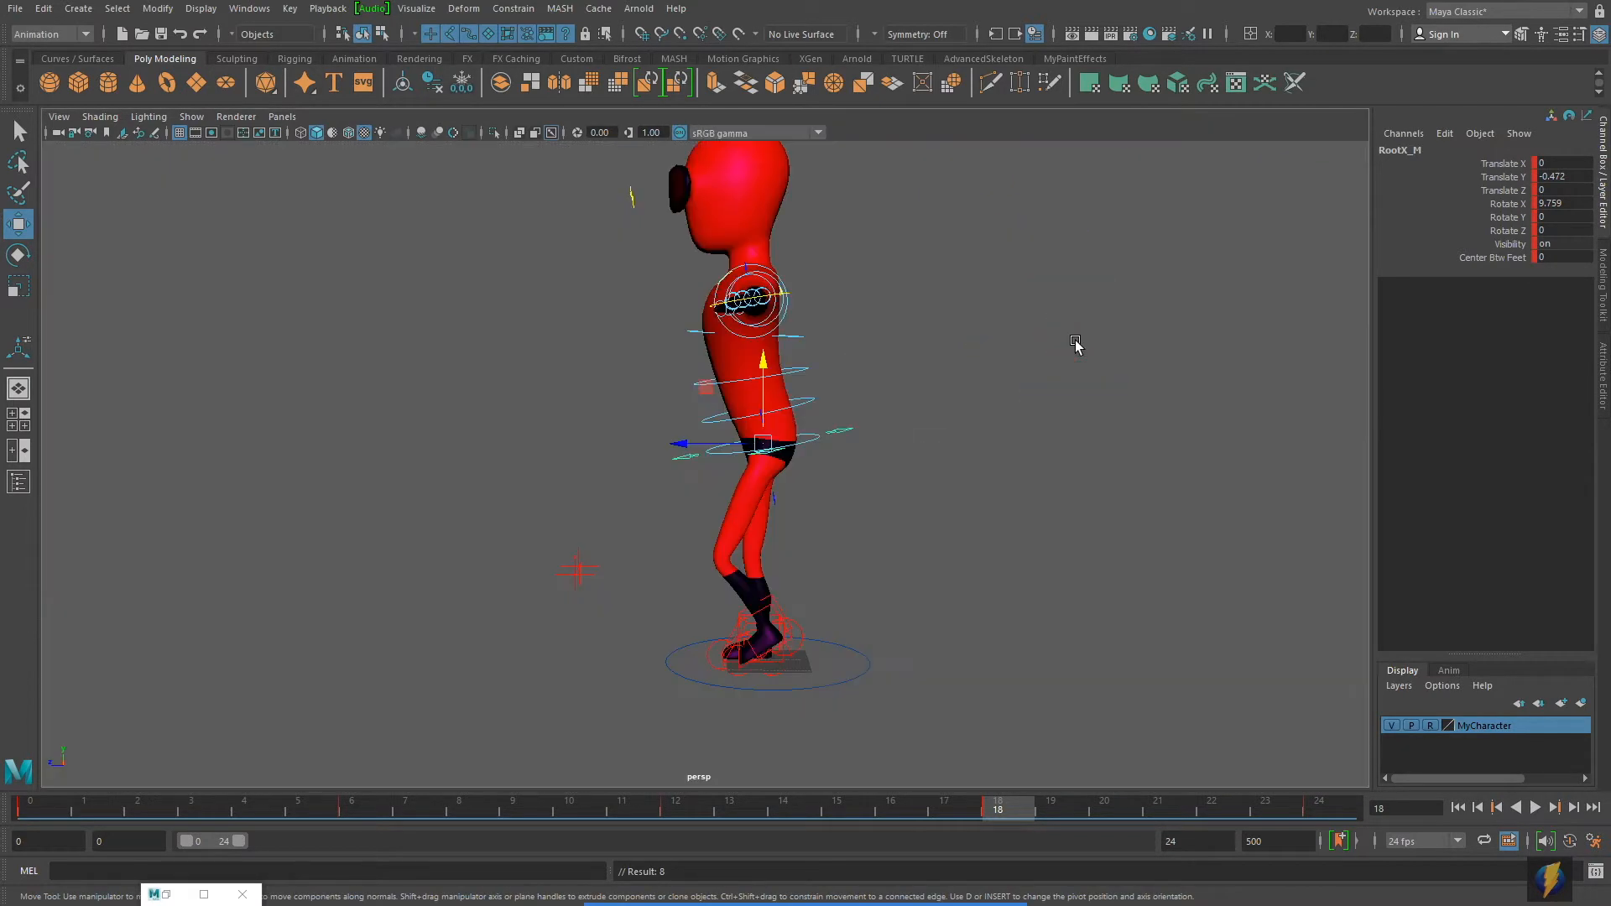
left_click_drag(1051, 585, 999, 554, "alt")
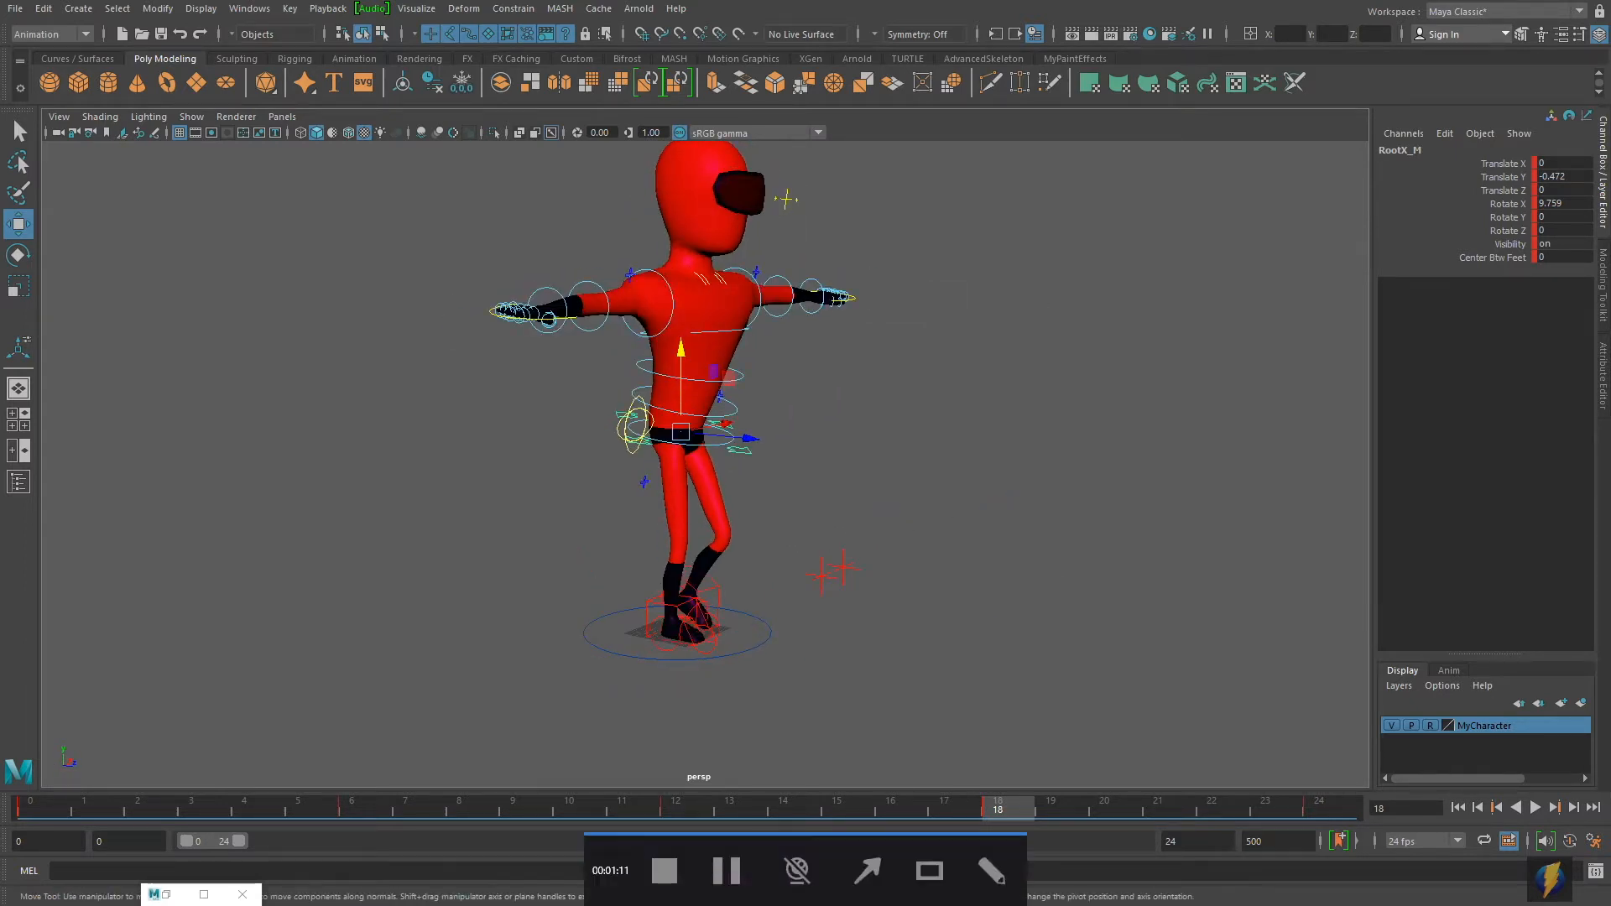
left_click(1534, 807)
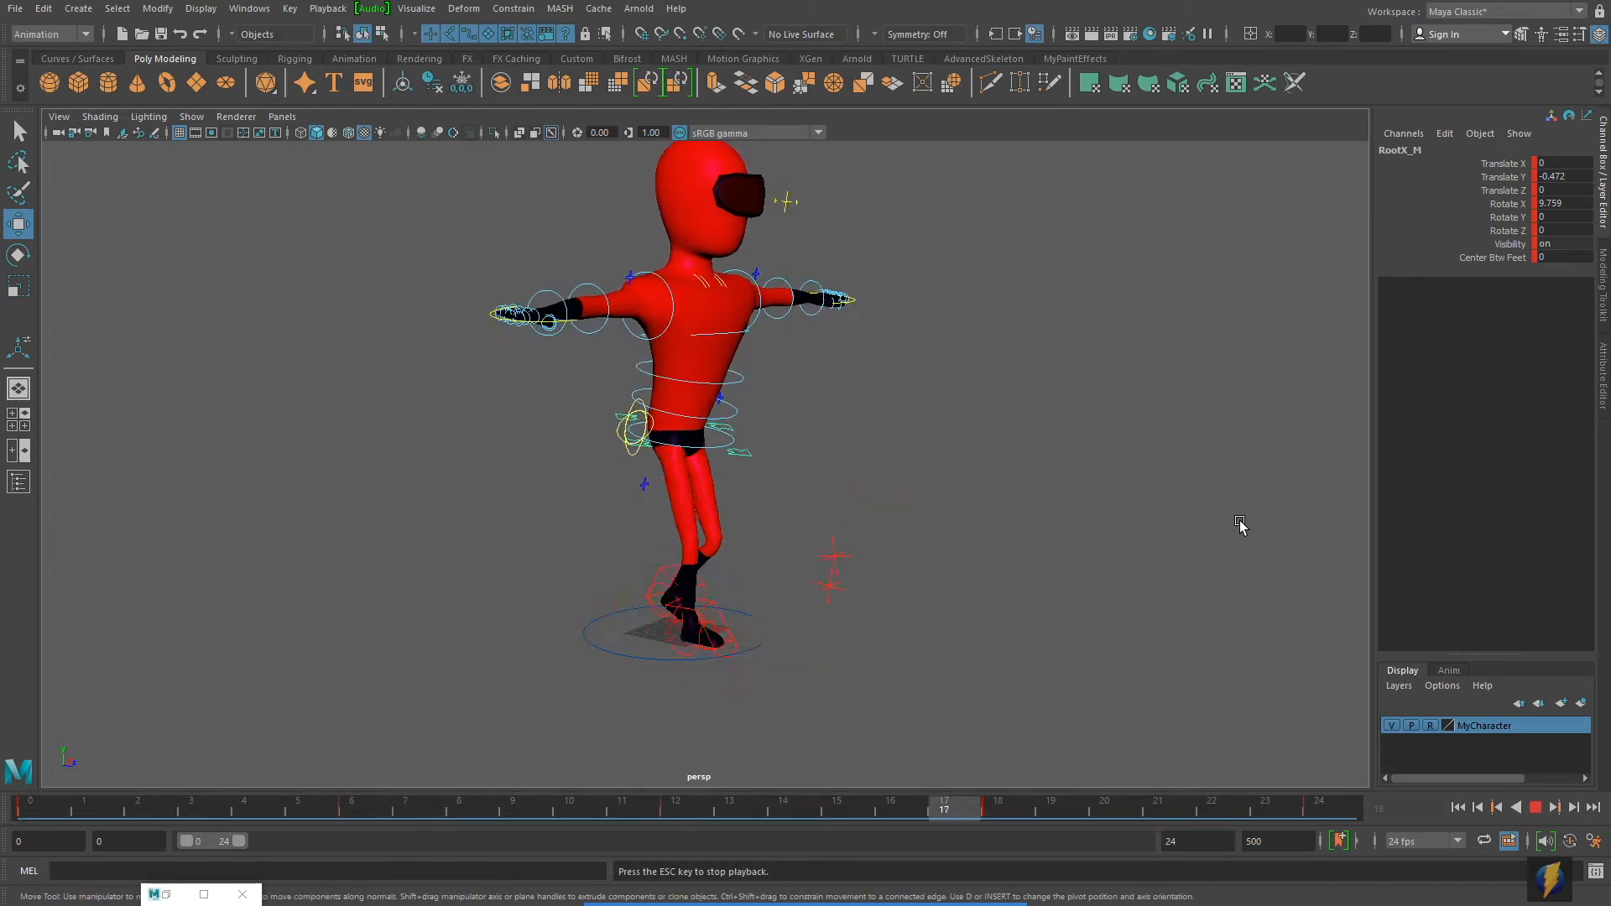
left_click_drag(1203, 520, 1065, 514, "alt")
left_click_drag(1169, 507, 1017, 493, "alt")
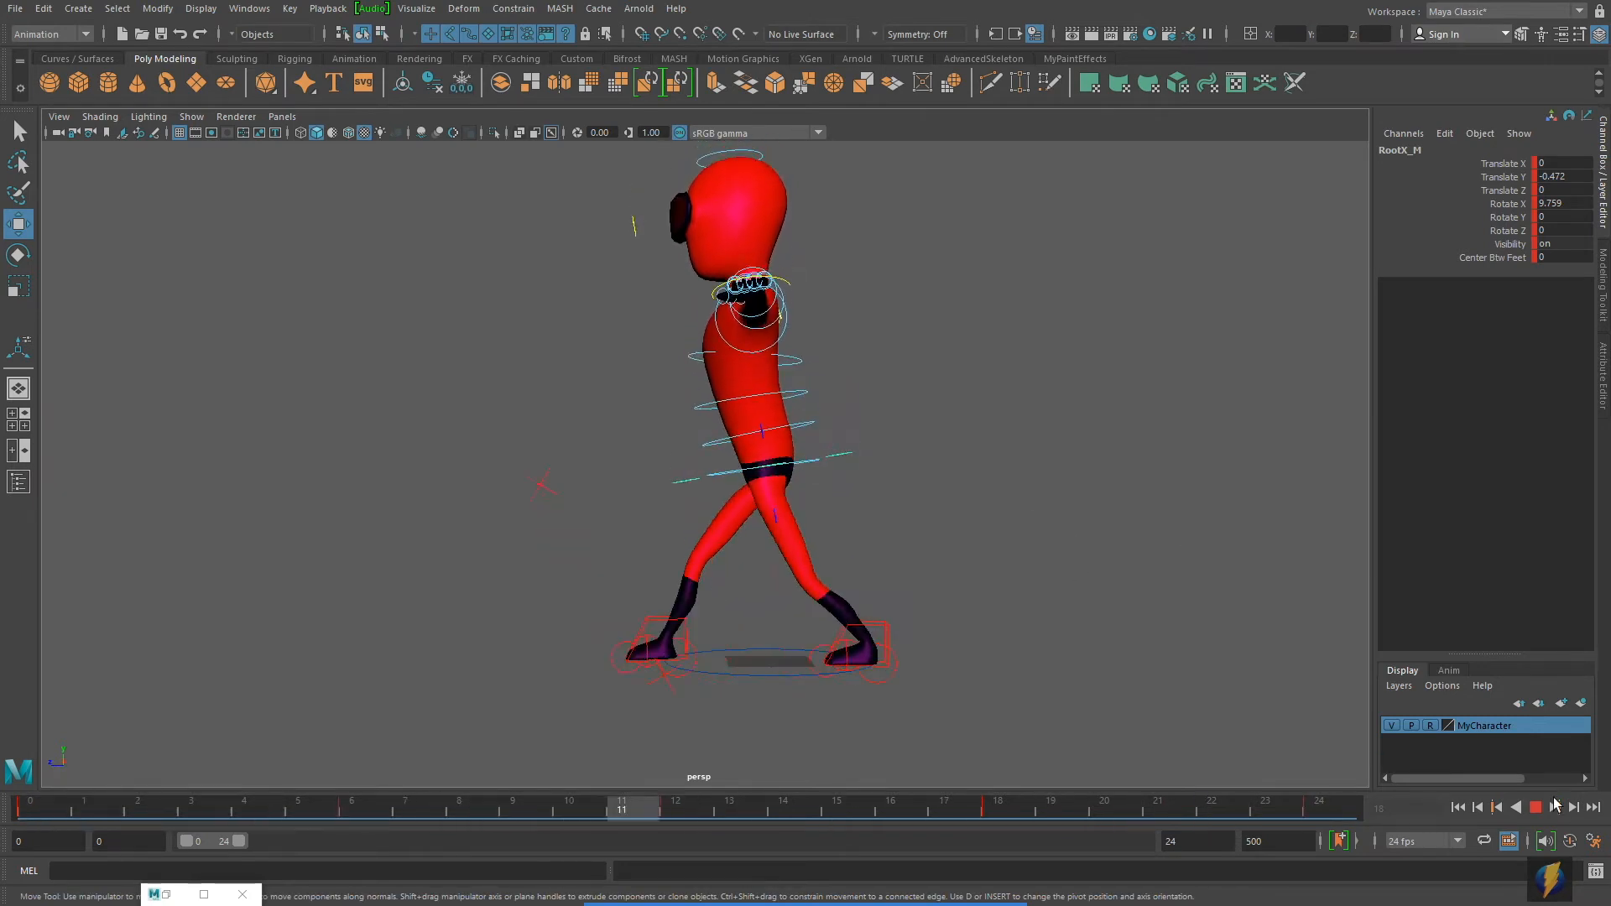
left_click(1478, 807)
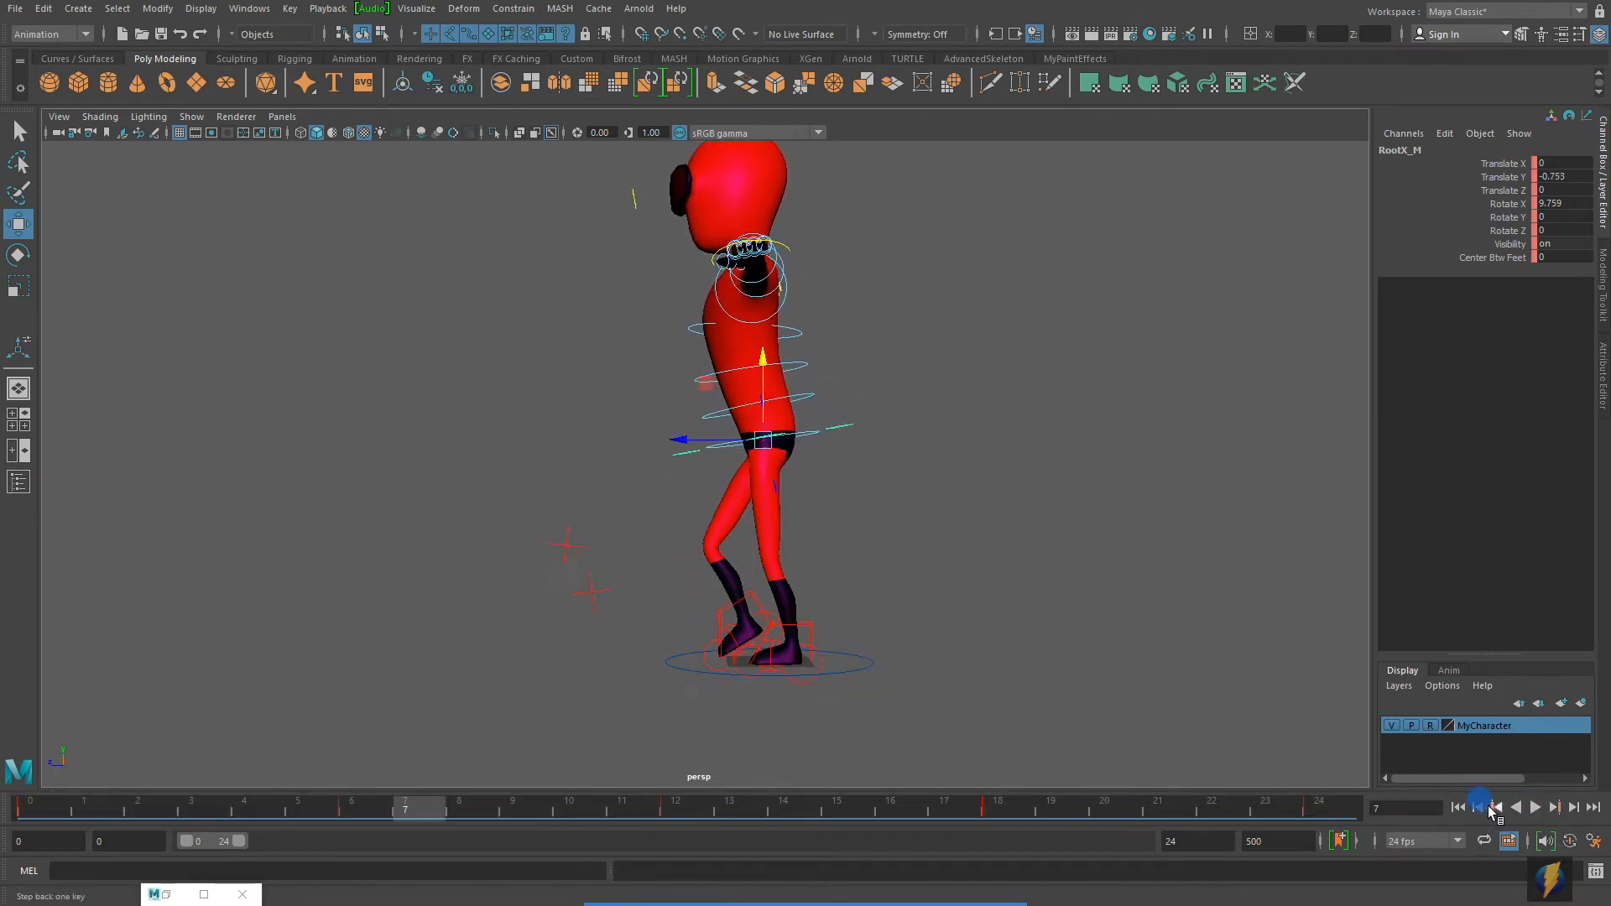
left_click(1458, 807)
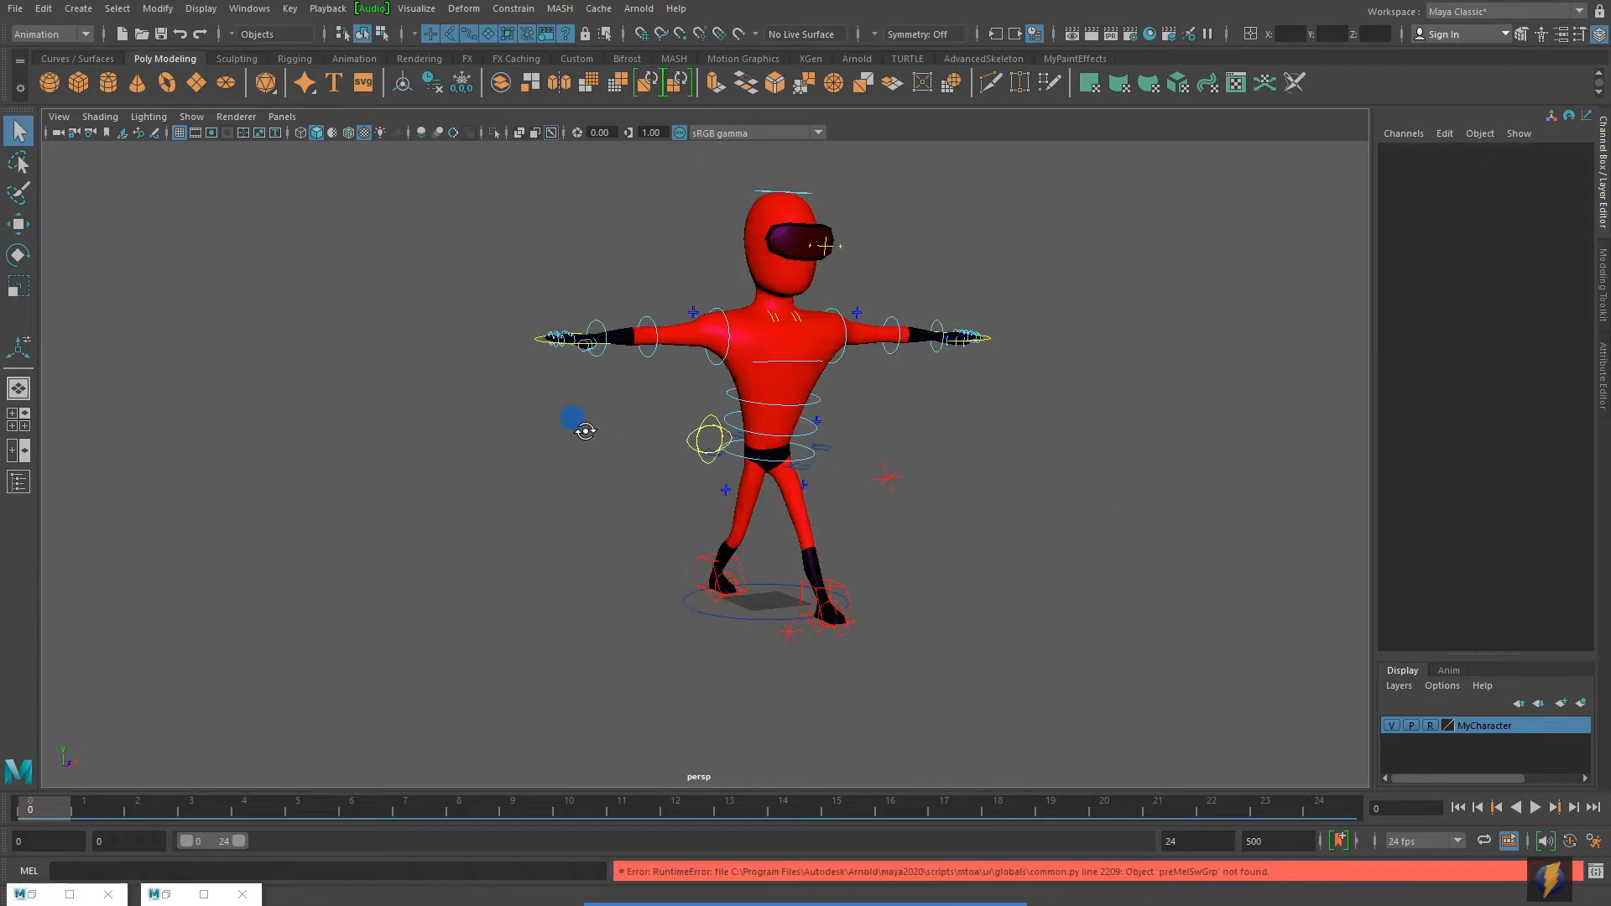
left_click_drag(585, 431, 646, 457, "alt")
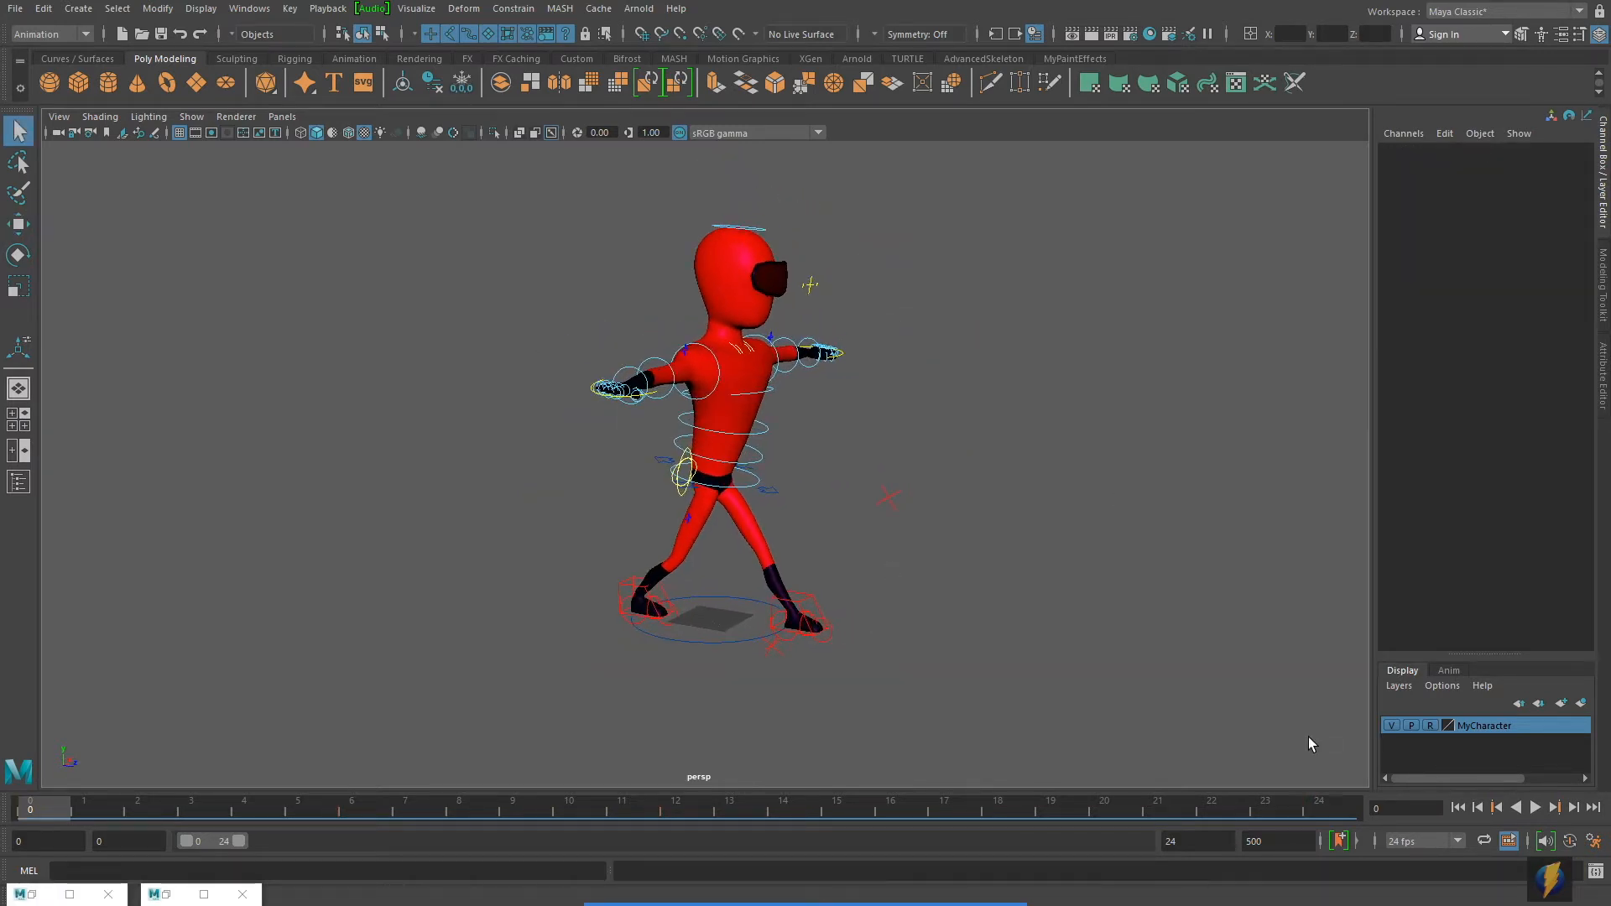
left_click(1534, 807)
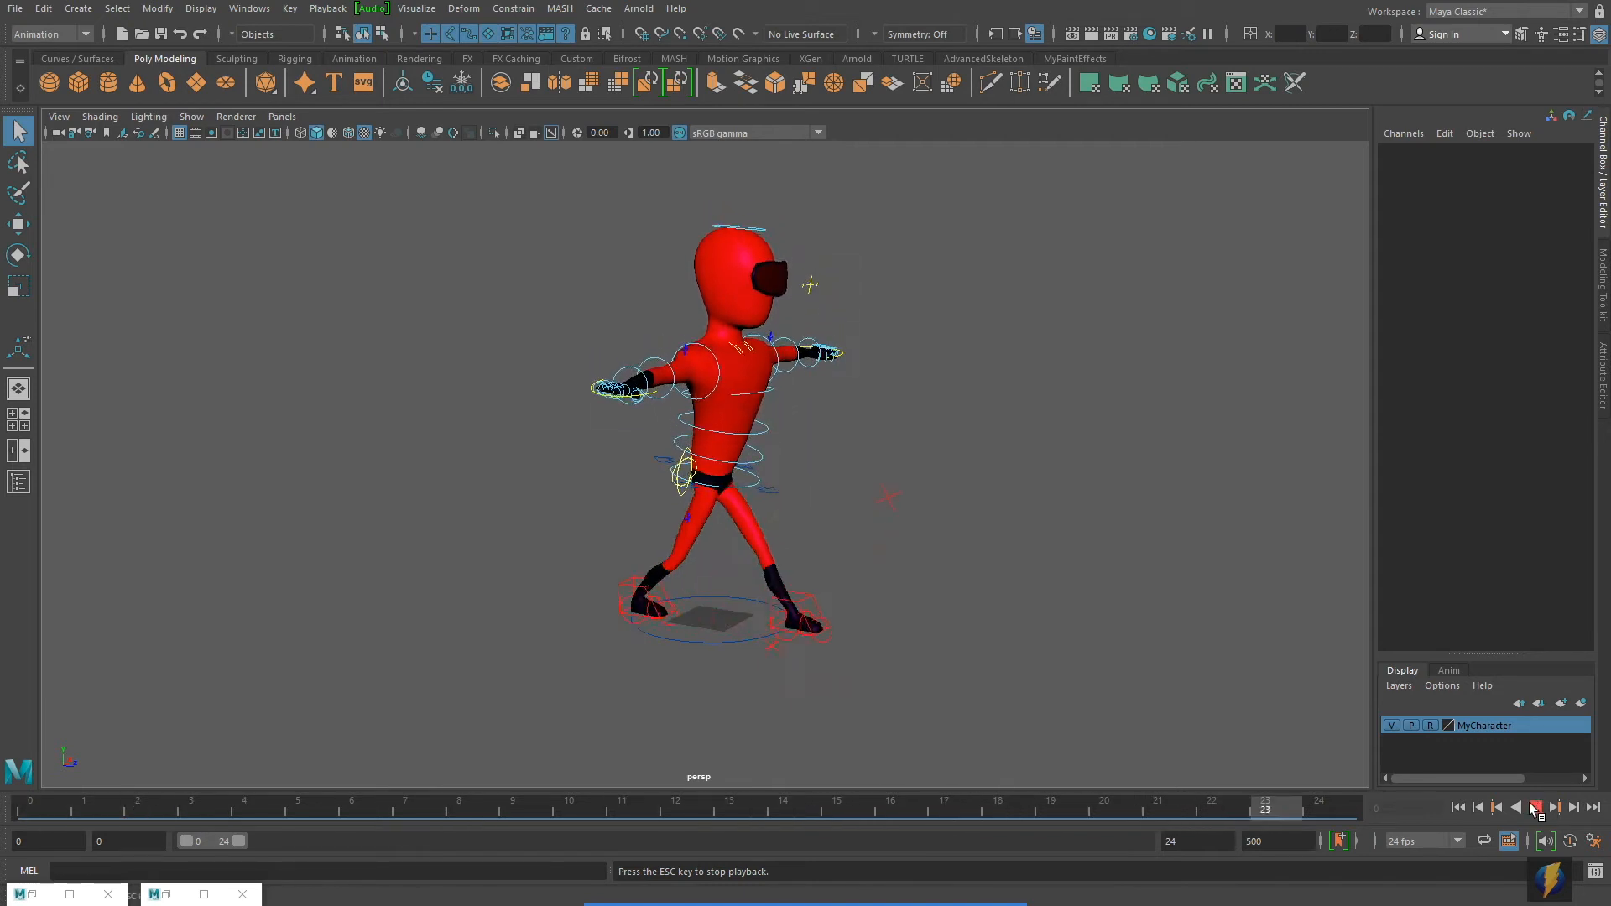
left_click(1536, 807)
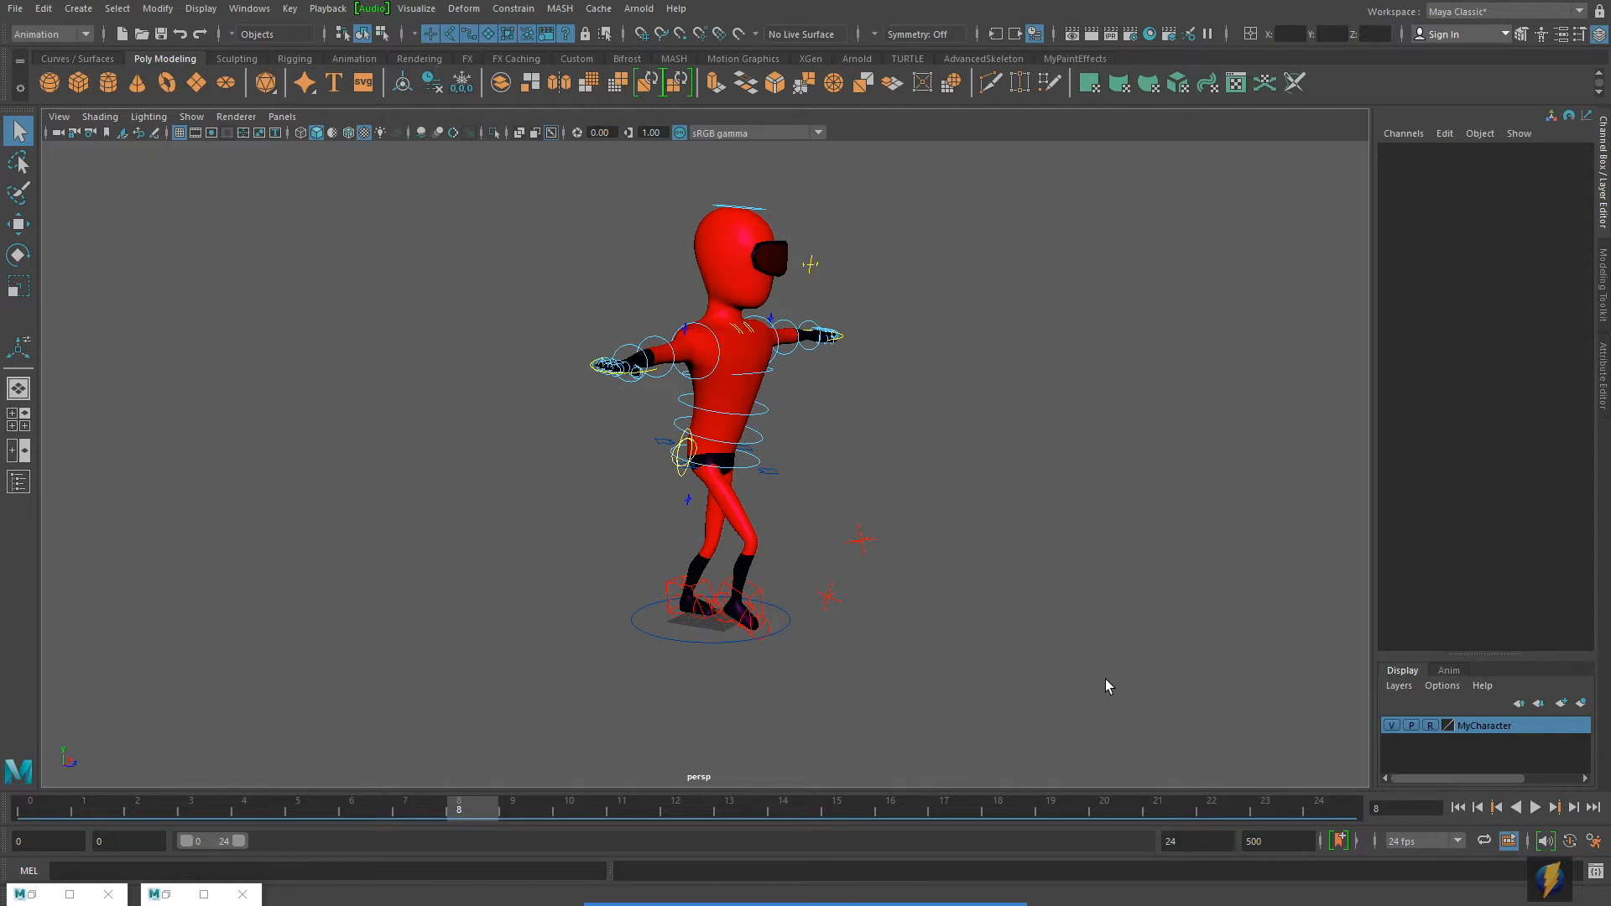
Select the Main control around the feet for moving, try sliding it forward about 44.7 along Z, and undo that move.
left_click_drag(1108, 508, 926, 545, "alt")
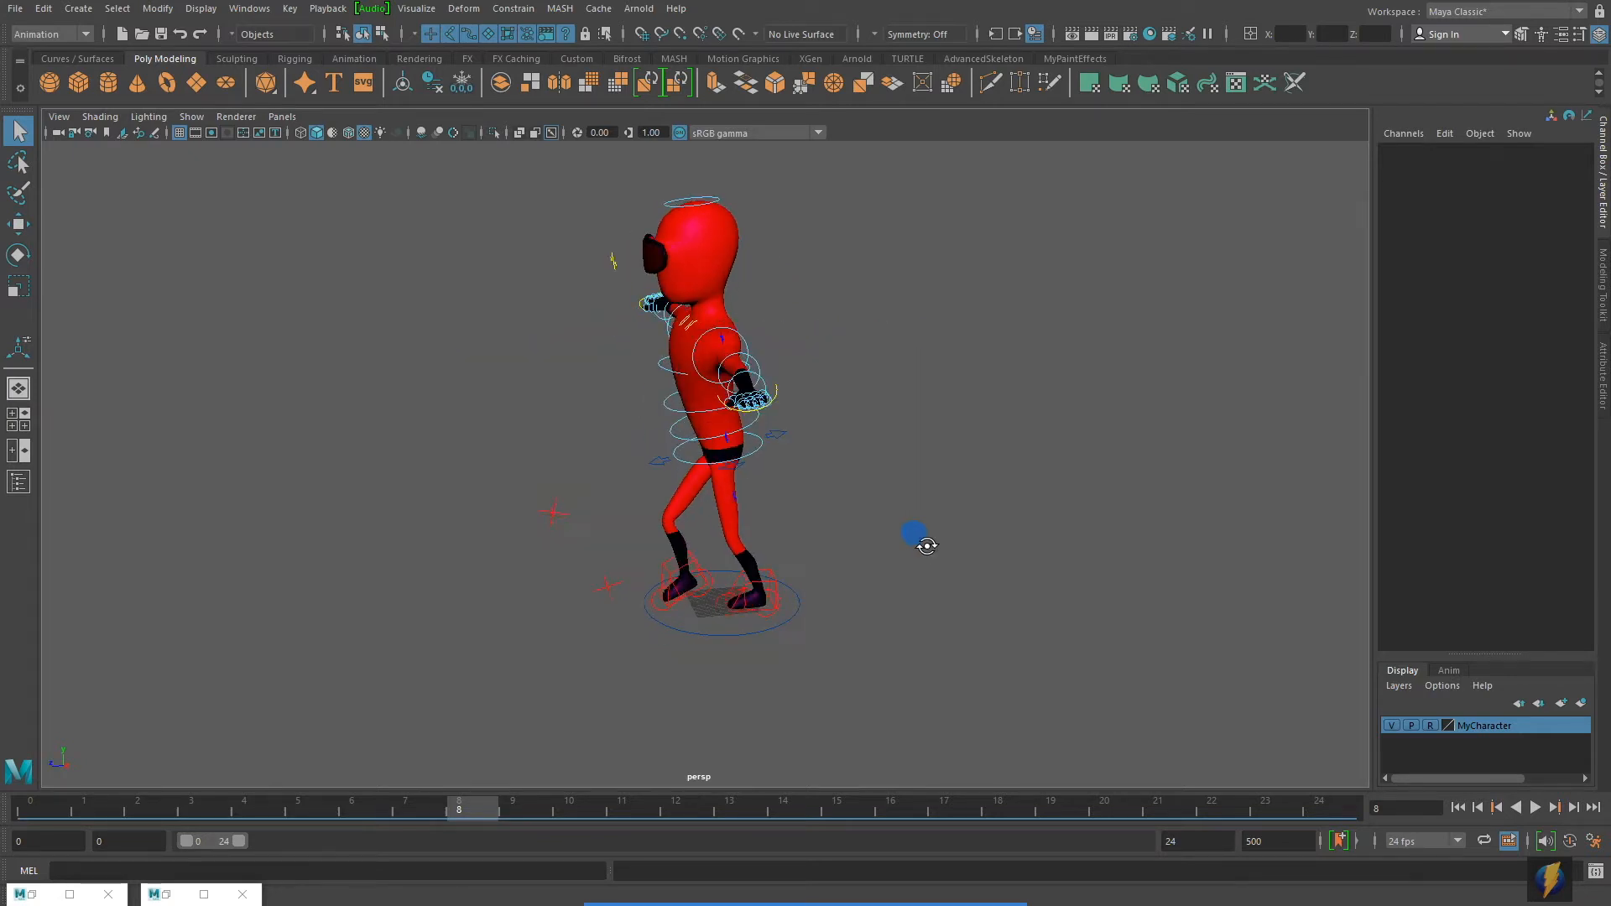
left_click_drag(732, 683, 734, 684)
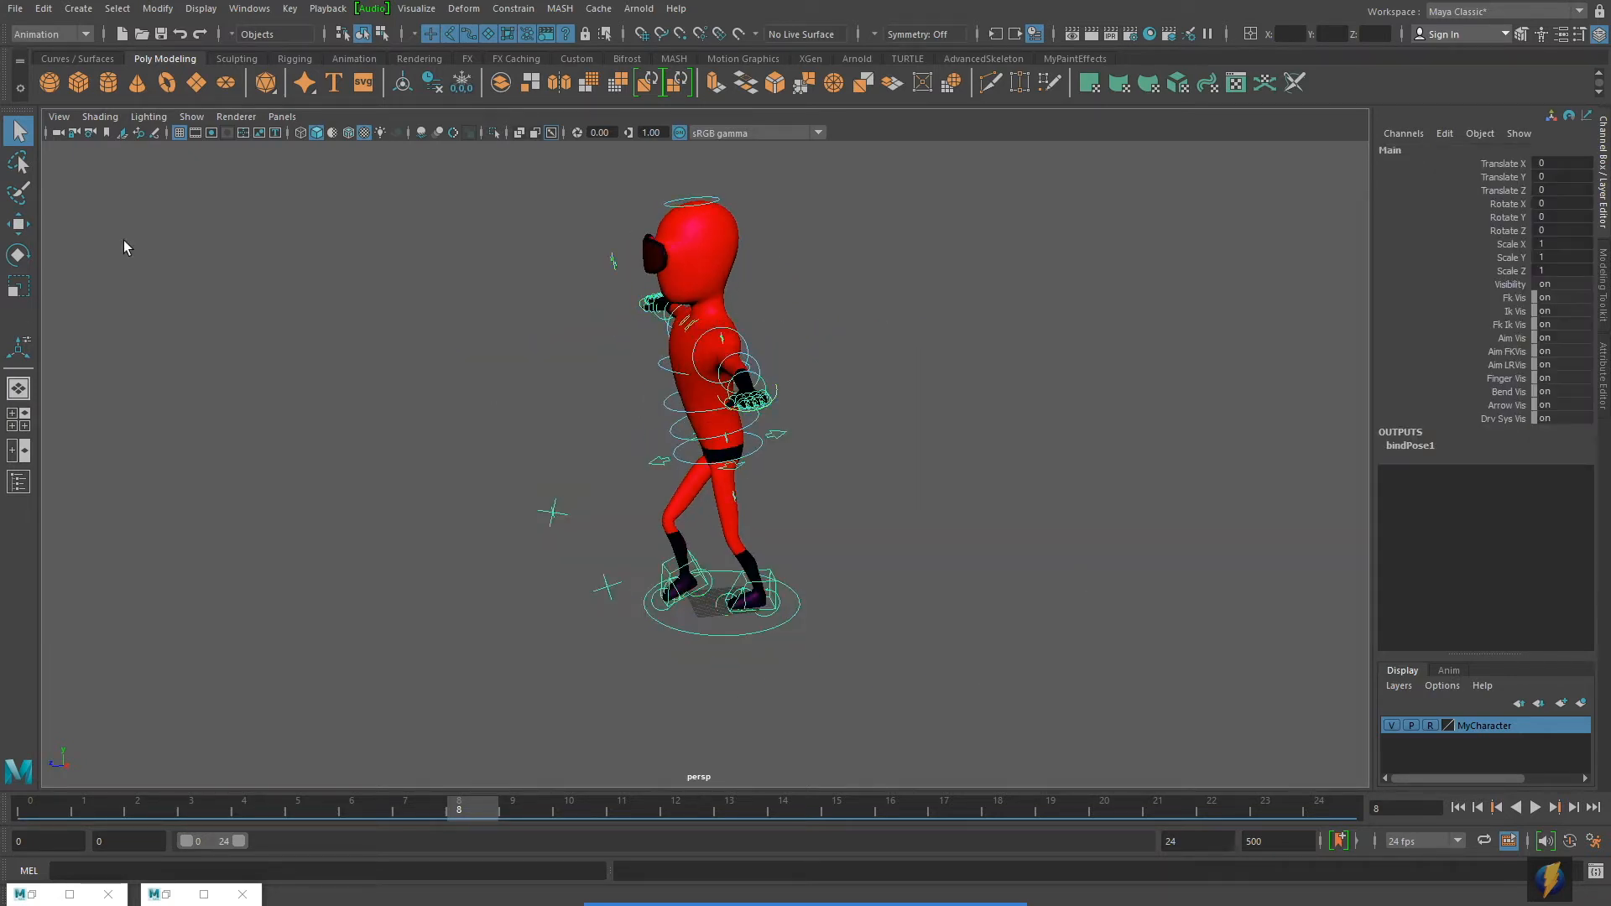
left_click(17, 223)
left_click_drag(640, 605, 518, 599)
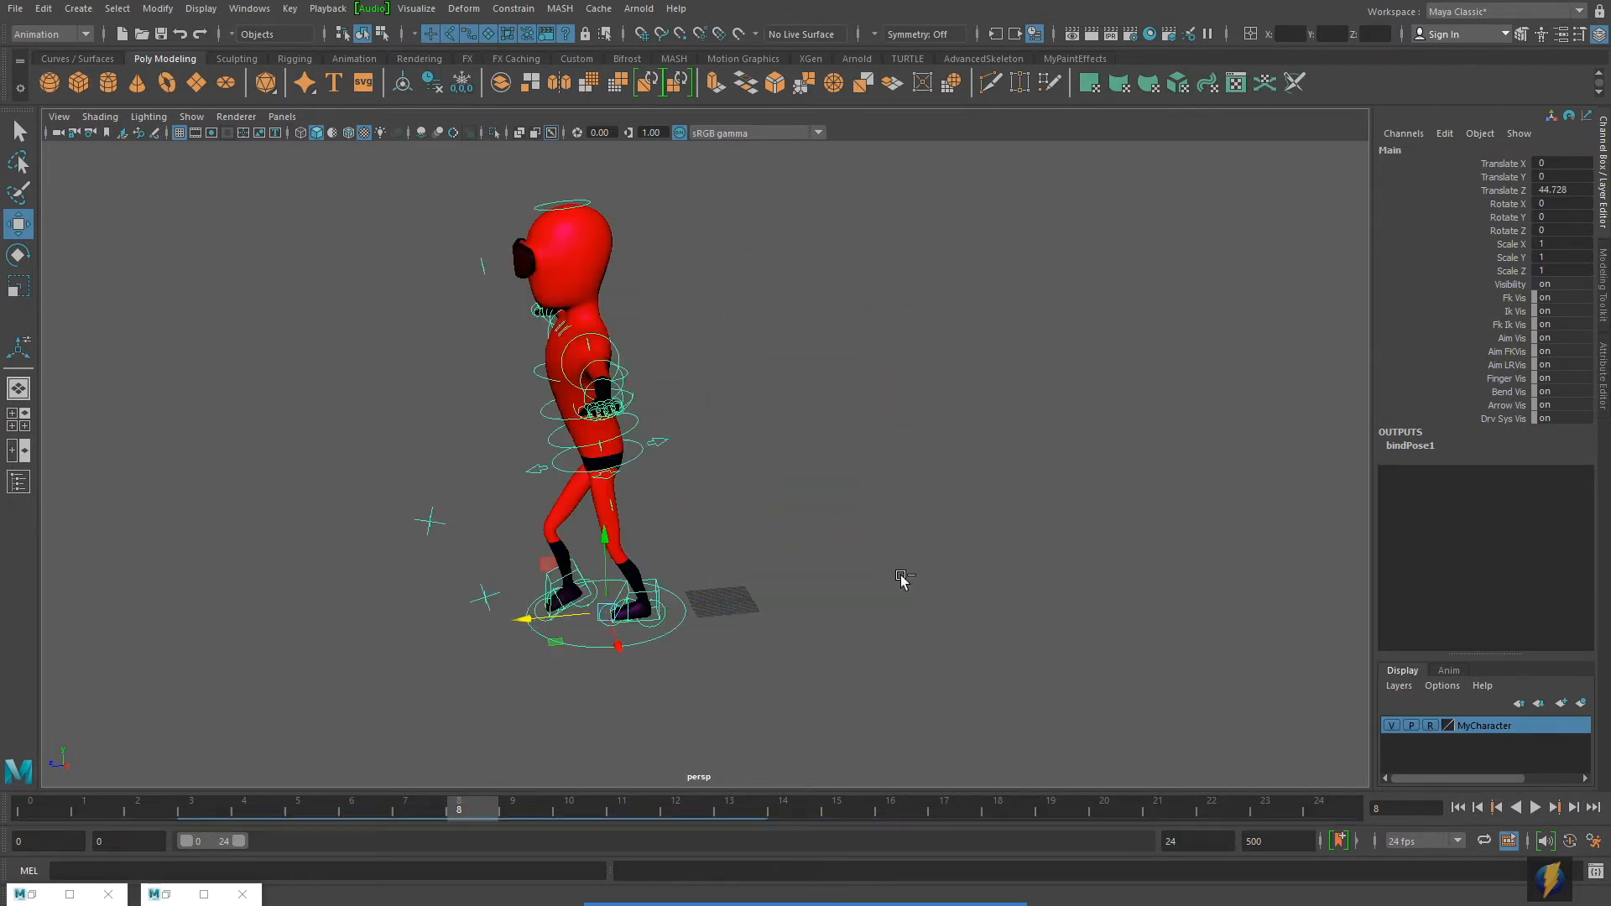
key("ctrl+z")
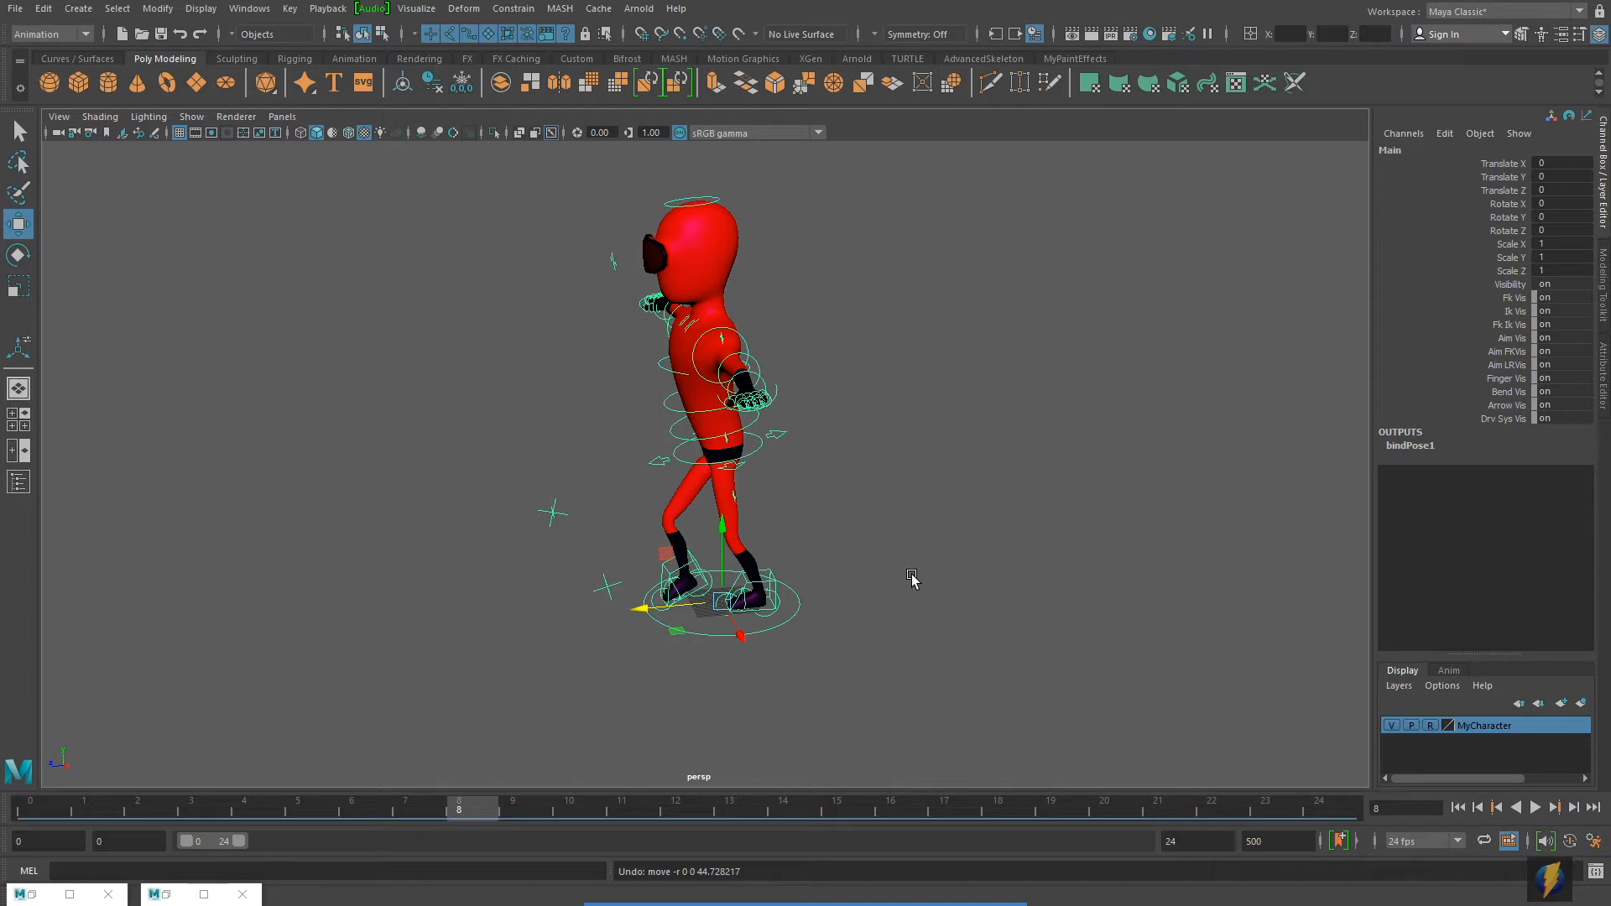
Try sliding the hip root control backward about 24.7 along Z, and undo that move.
left_click(942, 536)
left_click(778, 429)
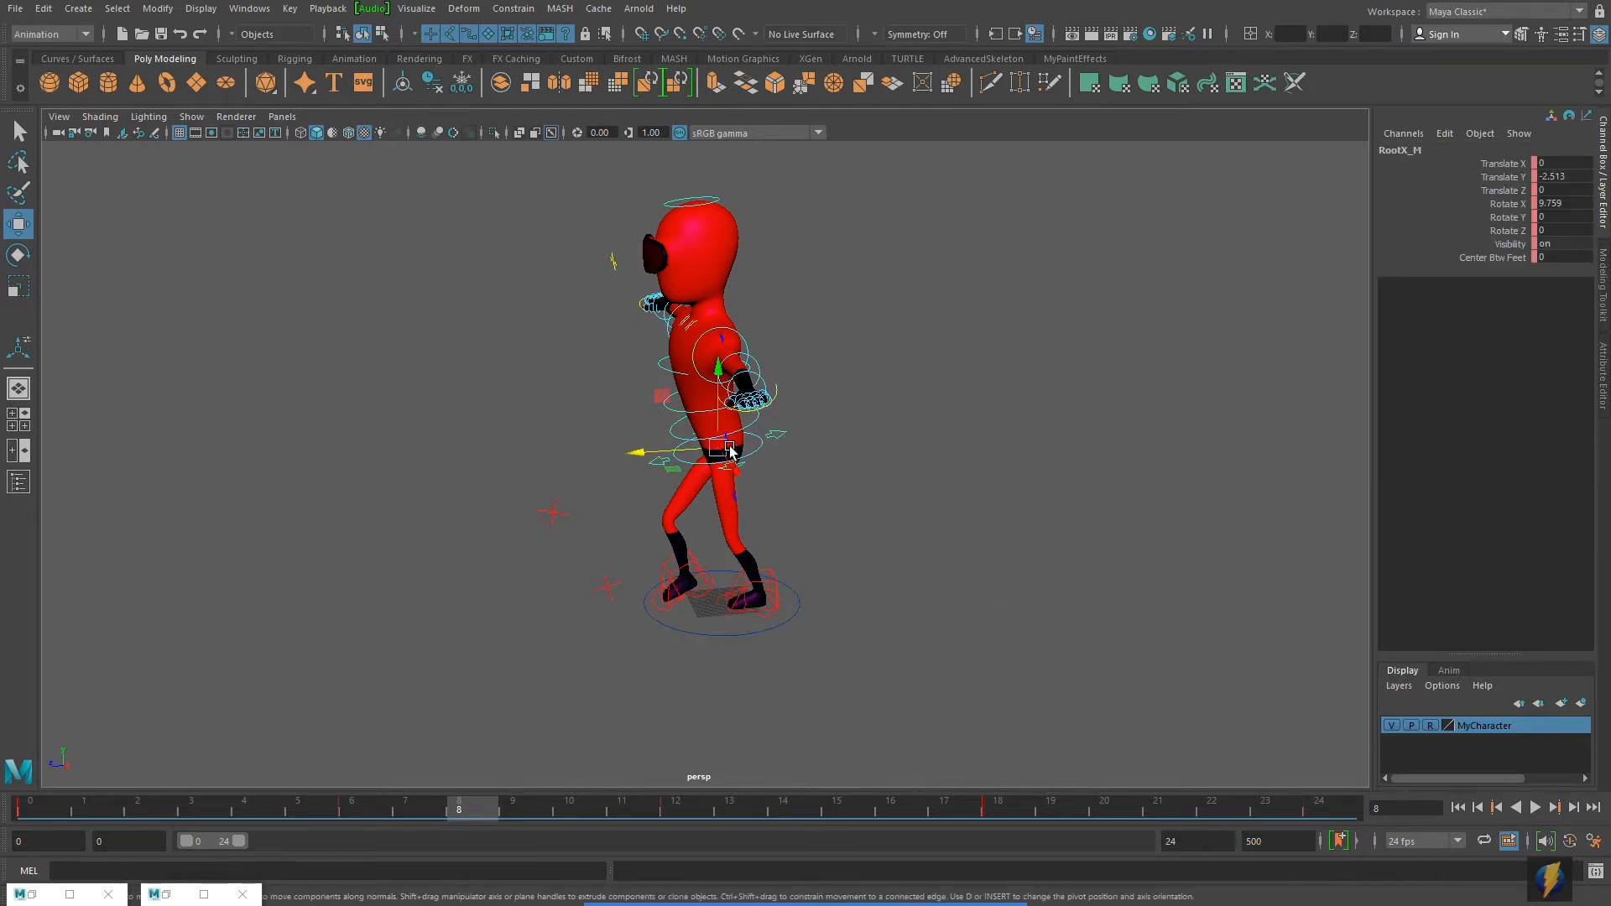
left_click_drag(635, 453, 722, 451)
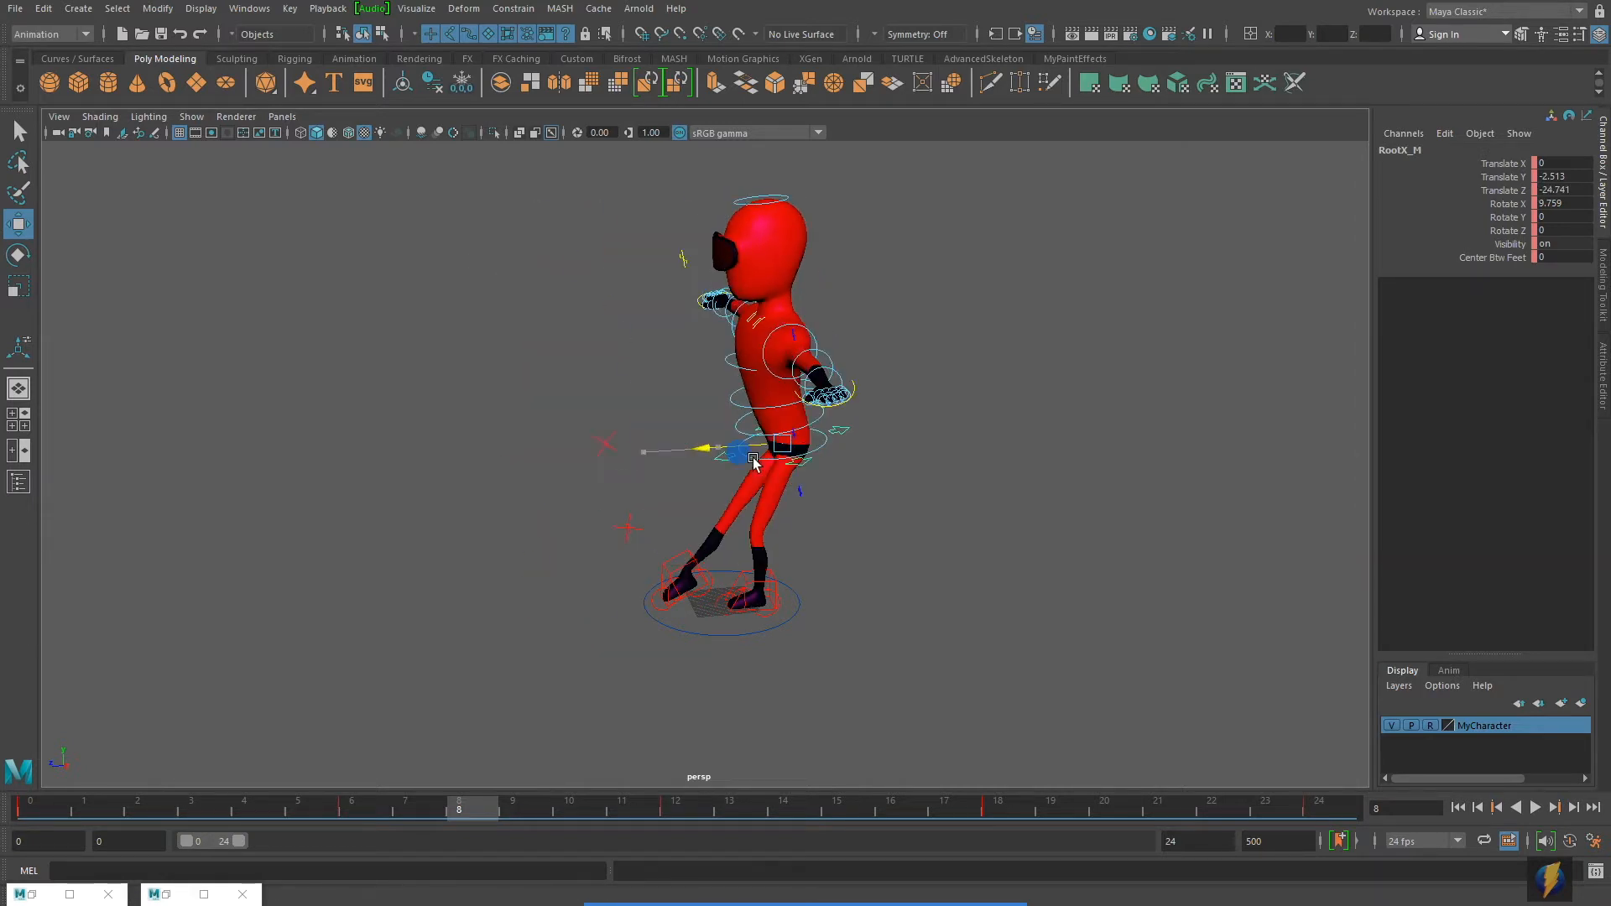
key("ctrl+z")
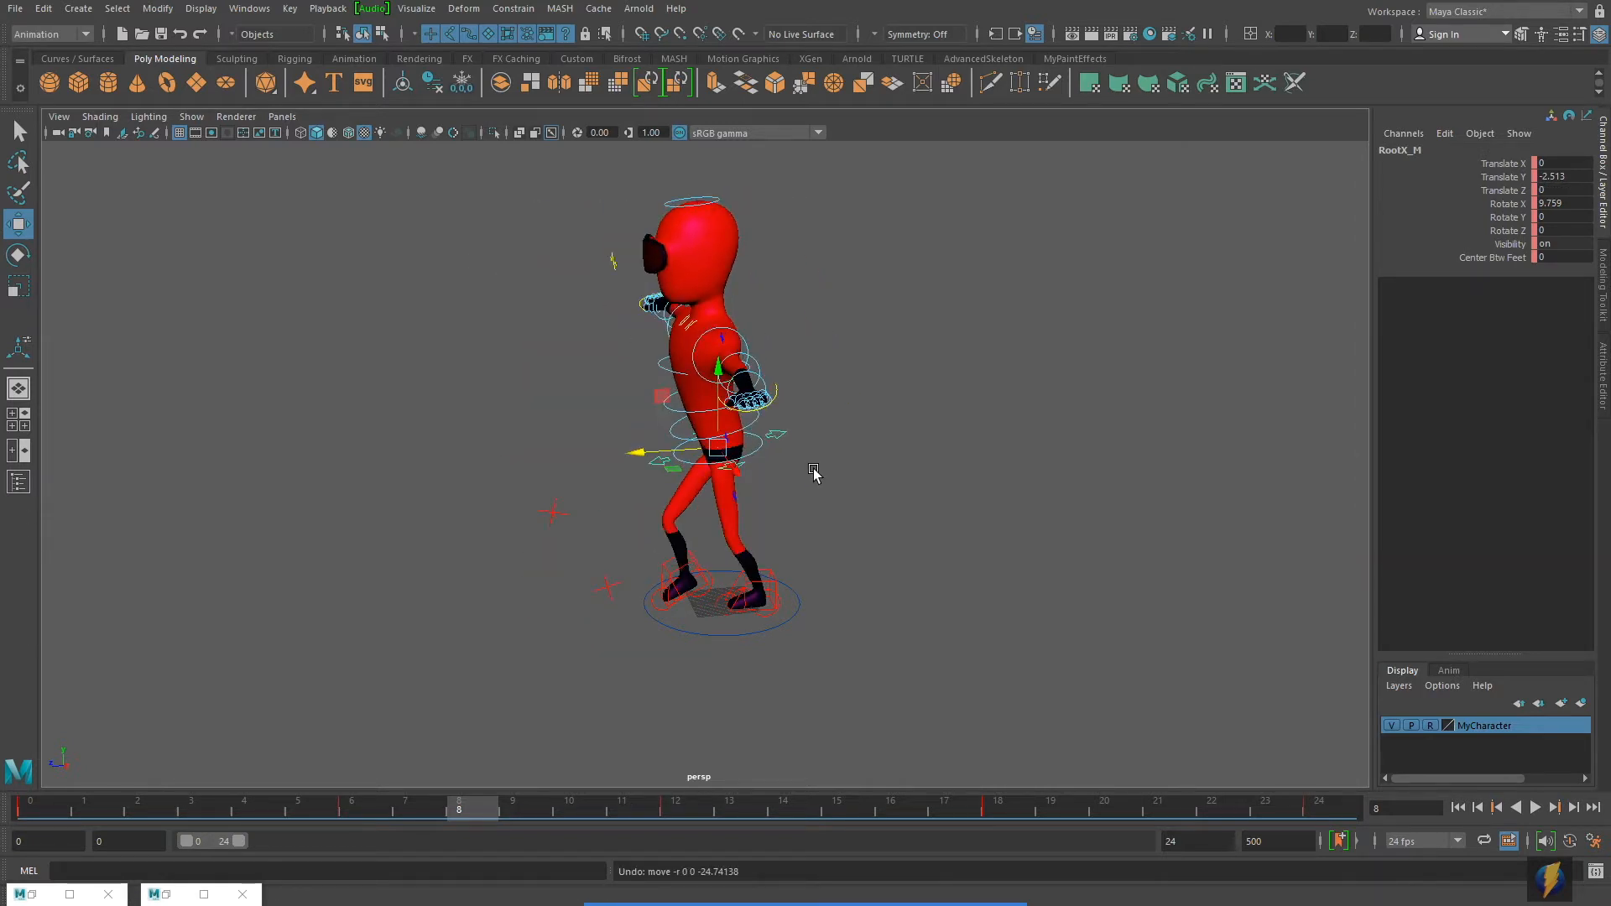
Reselect the Main control around the feet, try sliding it along Z again, and undo that move.
left_click(770, 630)
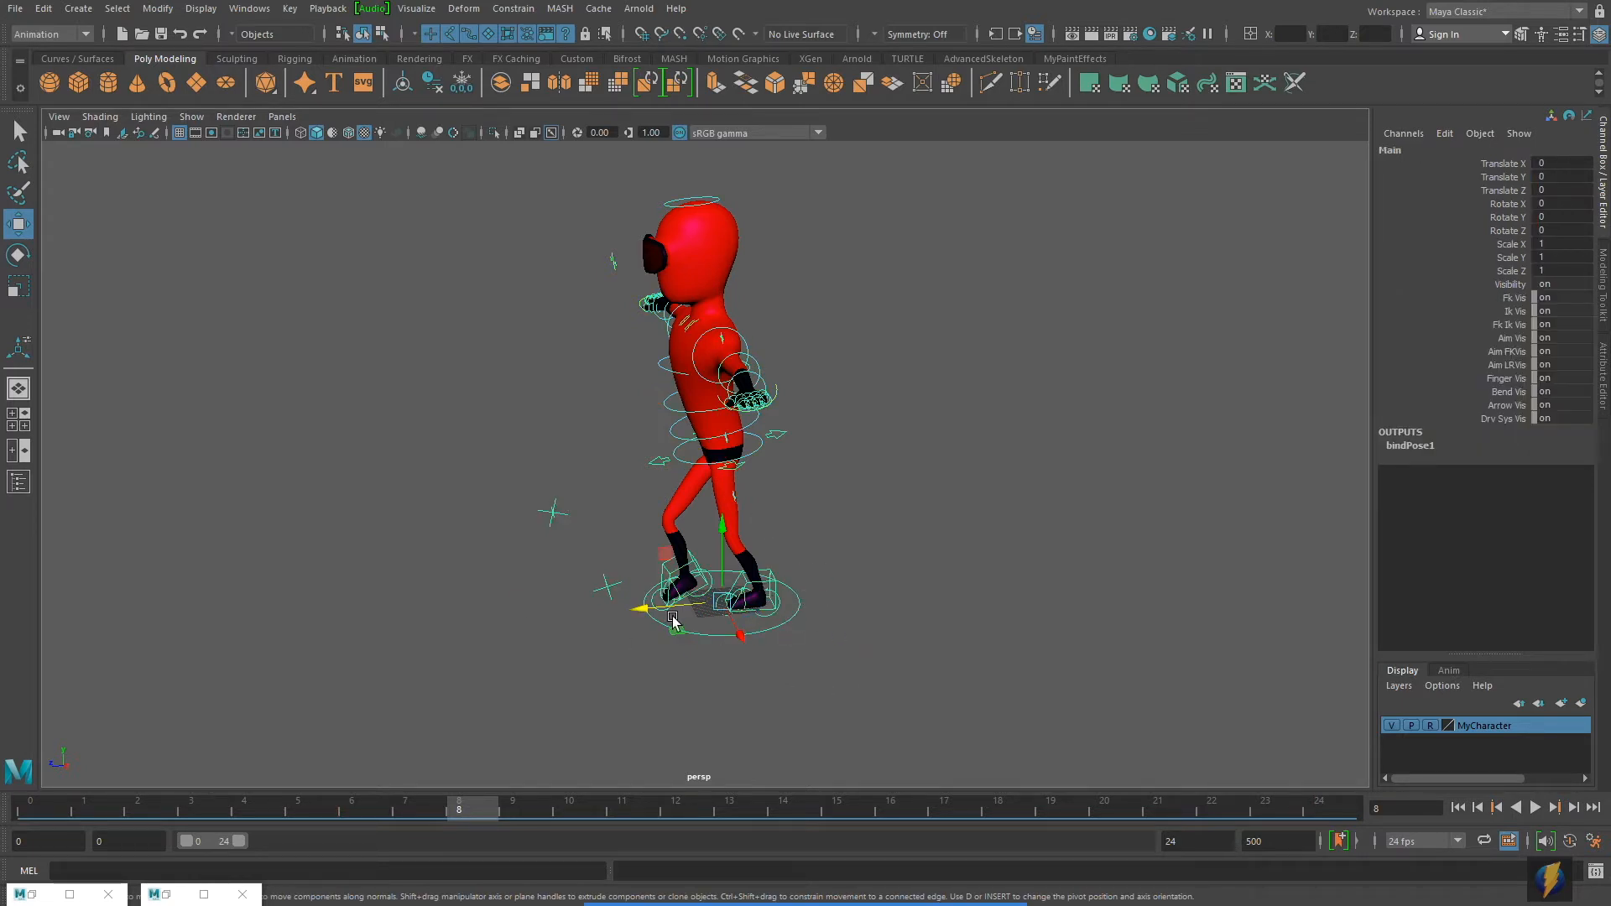
left_click_drag(680, 610, 852, 613)
key("ctrl+z")
In the side view, key the Main control at its starting position on frame 0.
key("space")
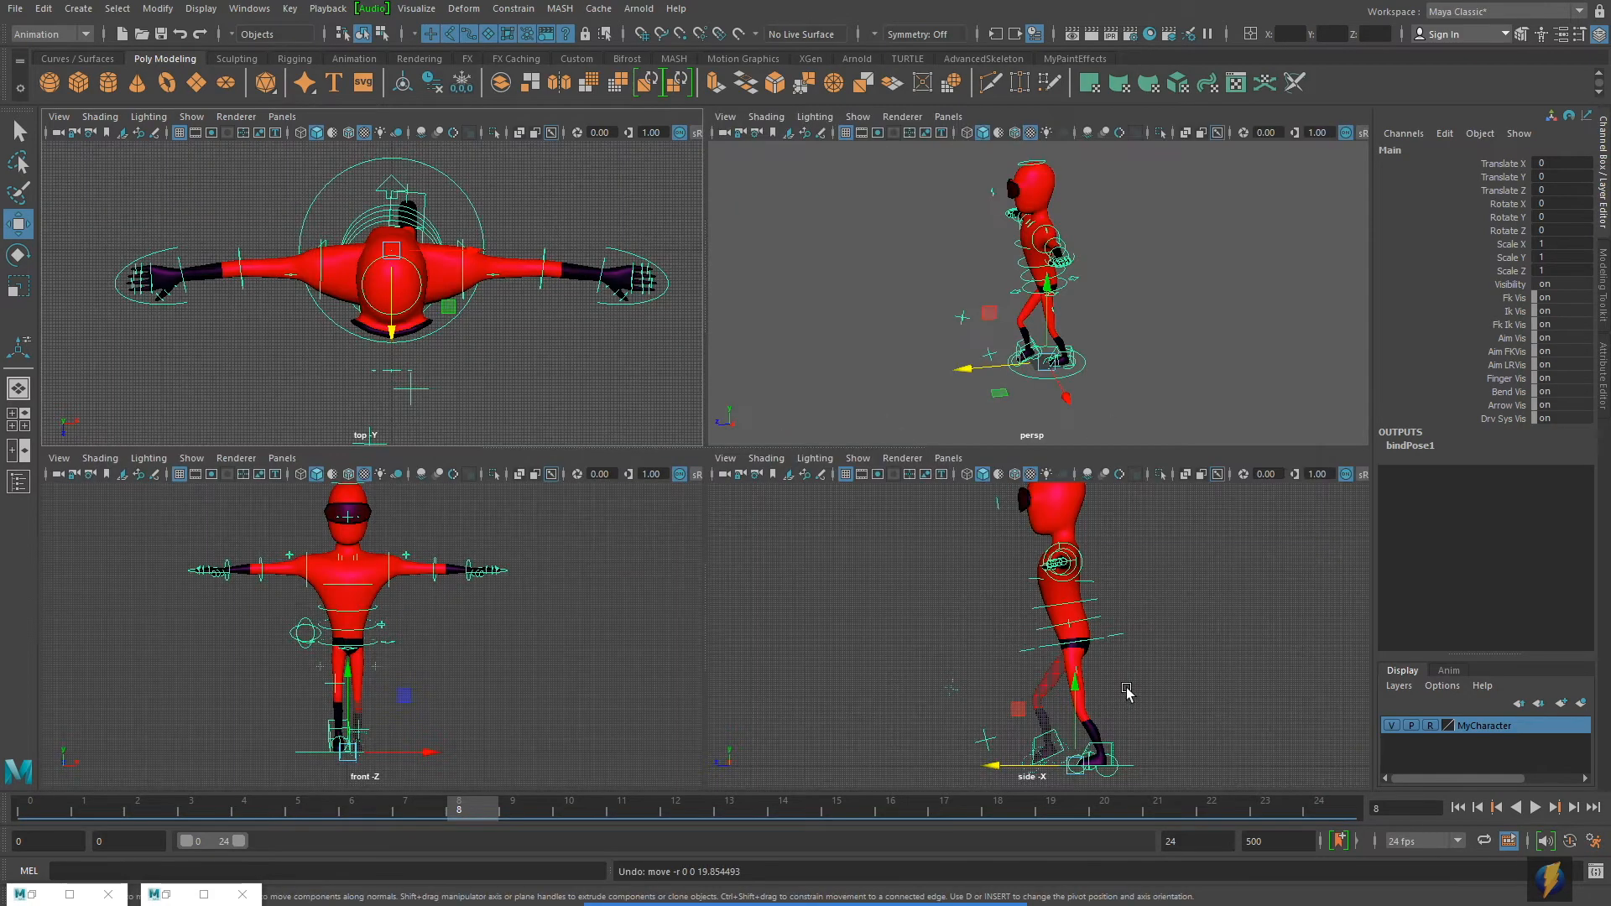
key("space")
middle_click_drag(1042, 640, 1072, 503, "alt")
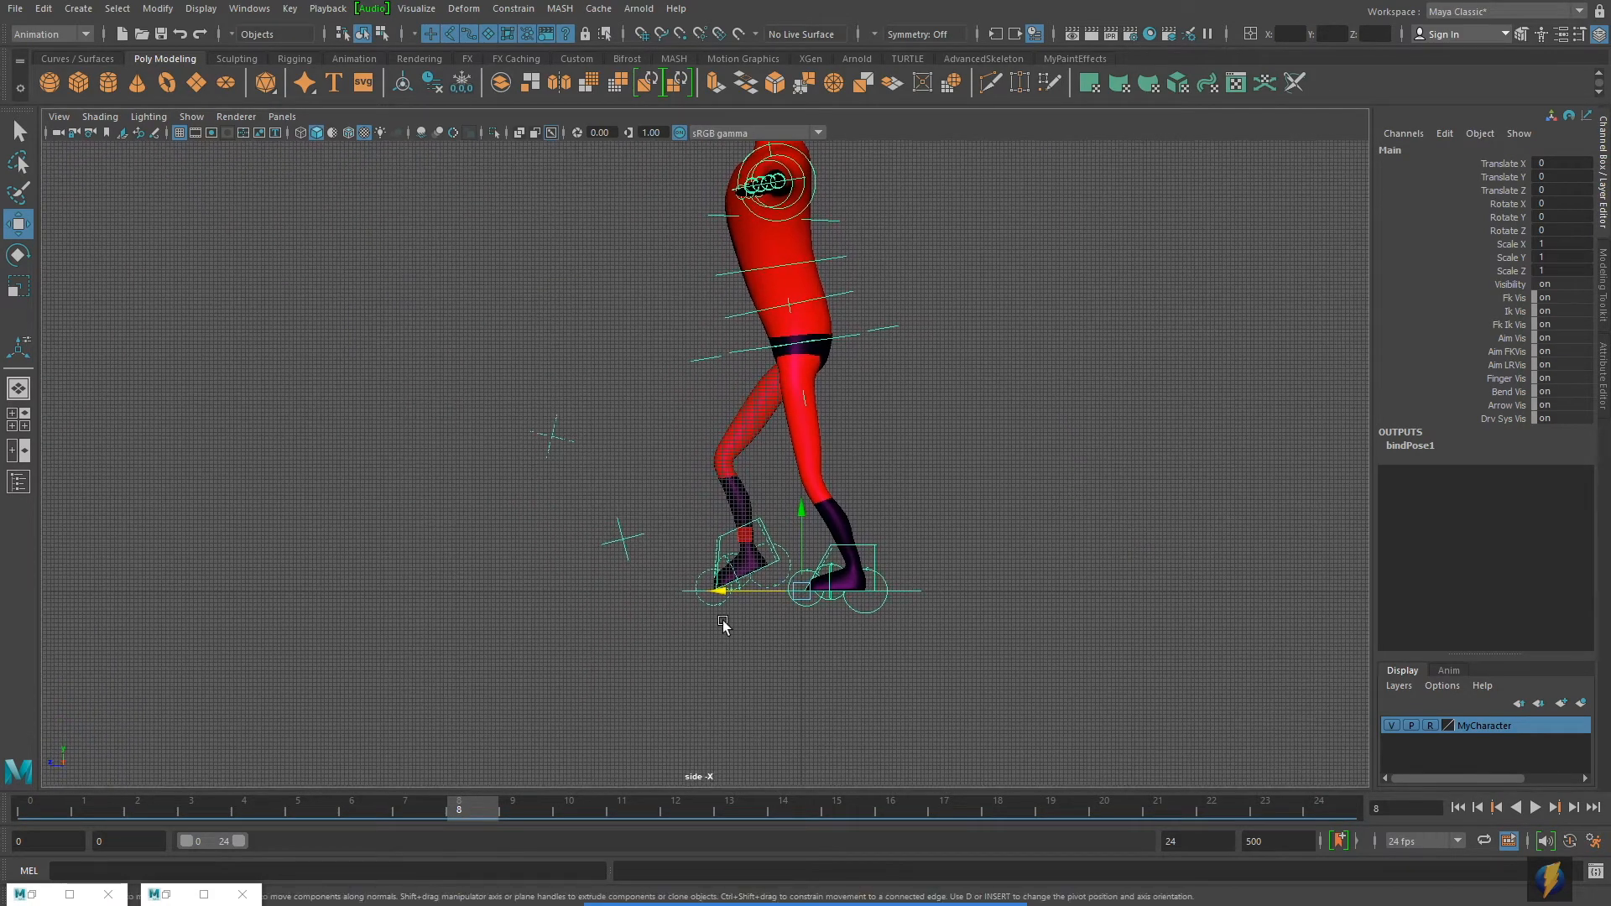
right_click_drag(411, 738, 485, 785, "alt")
left_click_drag(475, 807, 2, 745)
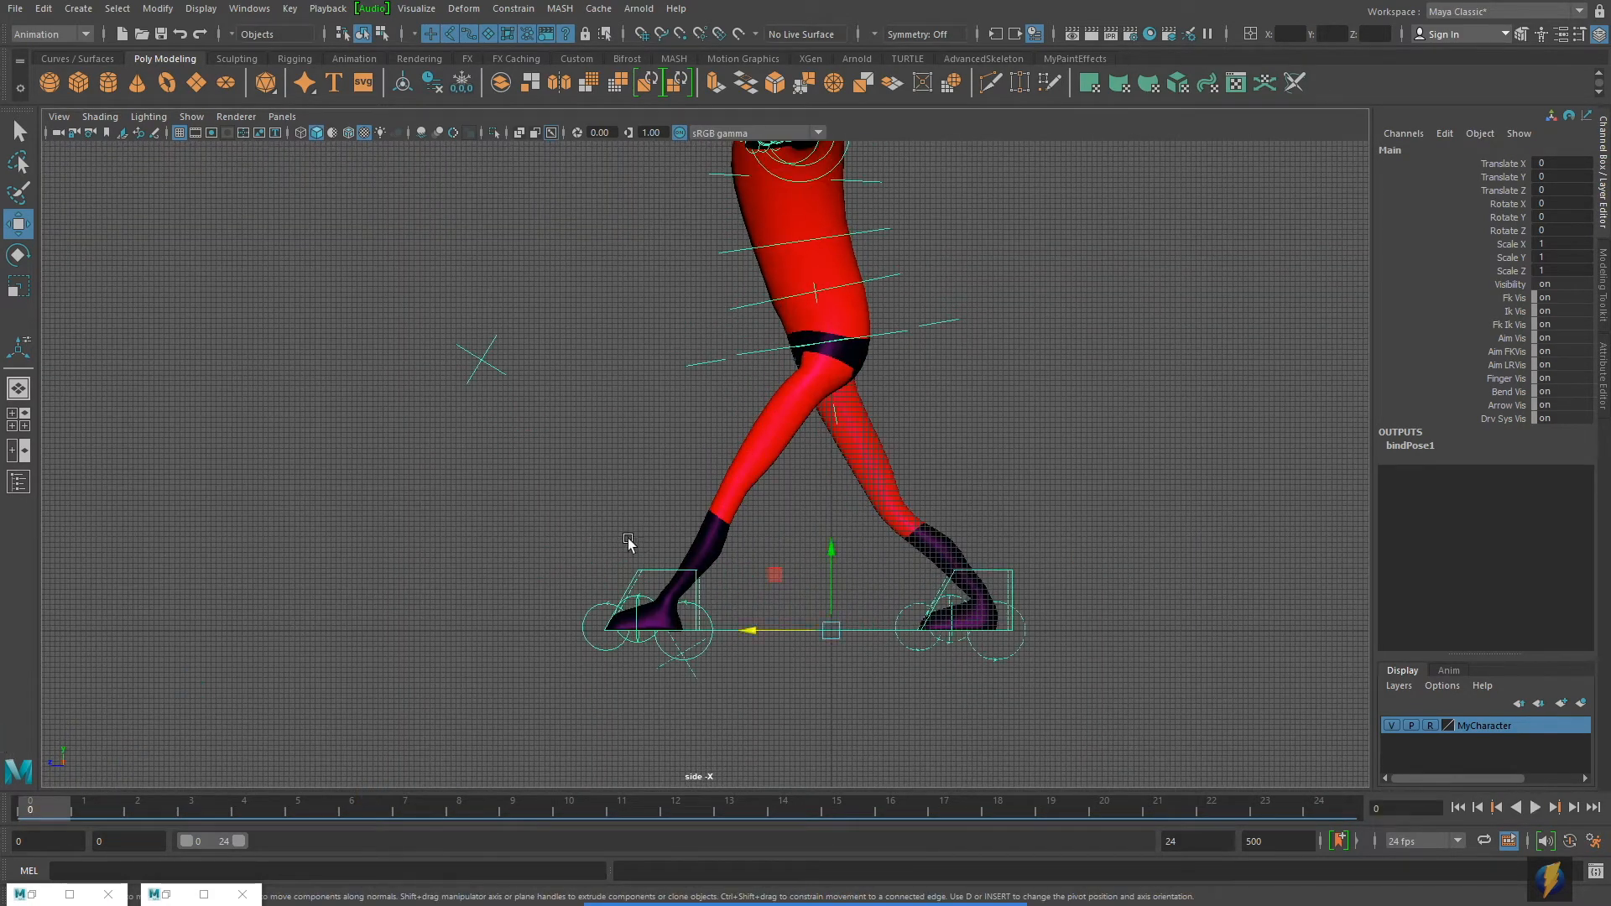
right_click_drag(630, 542, 777, 553, "alt")
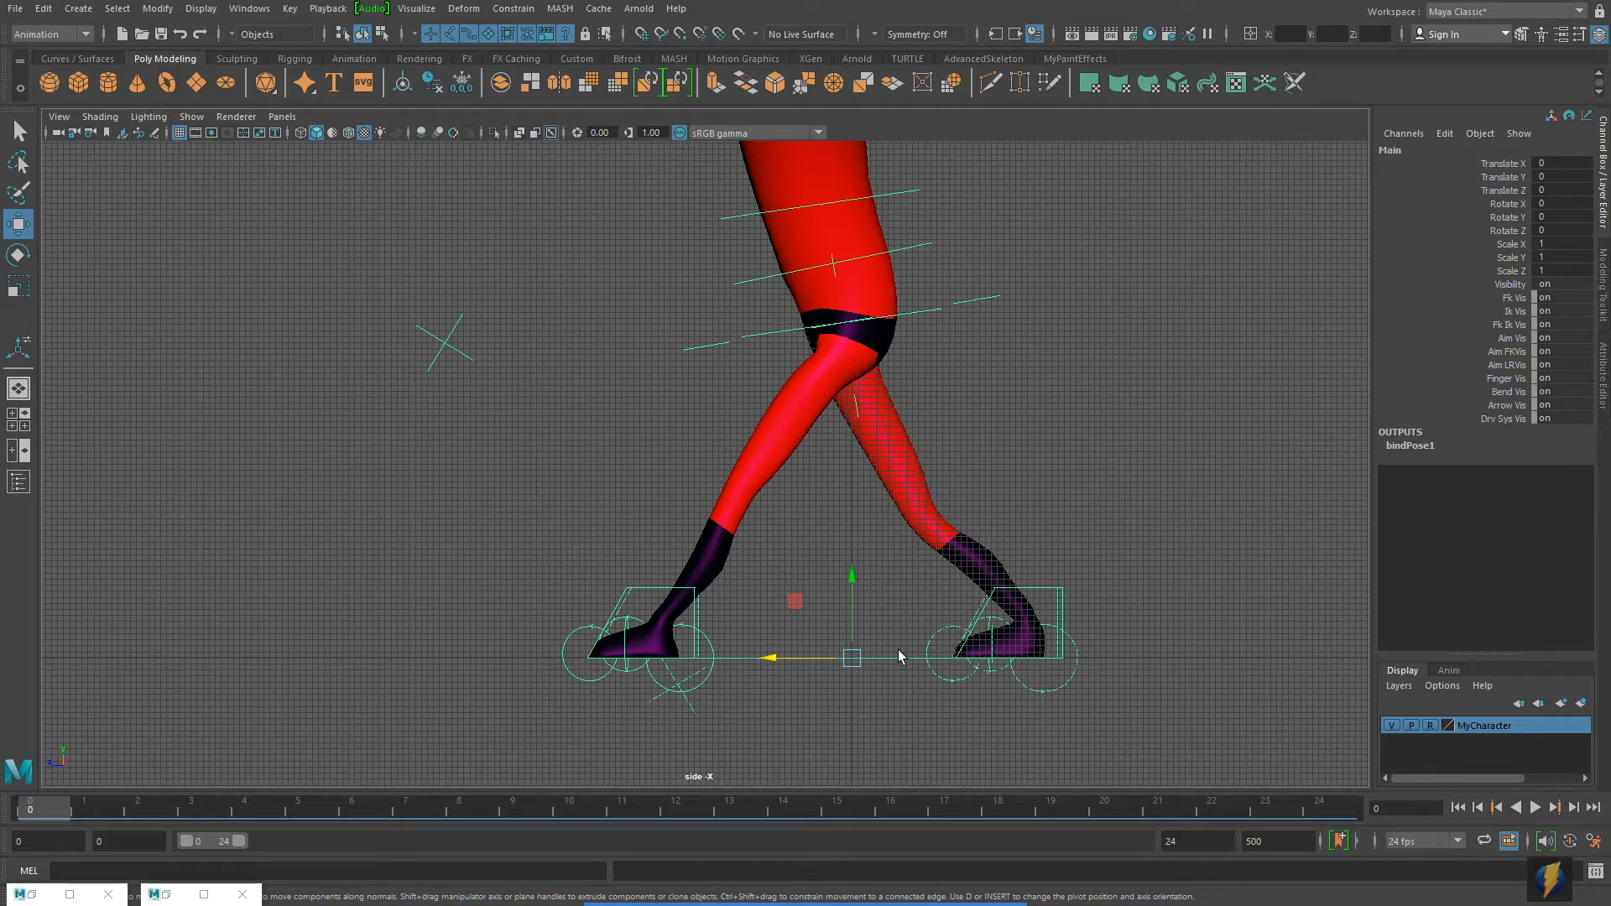
left_click_drag(62, 805, 1, 688)
right_click_drag(248, 622, 534, 592, "alt")
middle_click_drag(541, 594, 684, 507, "alt")
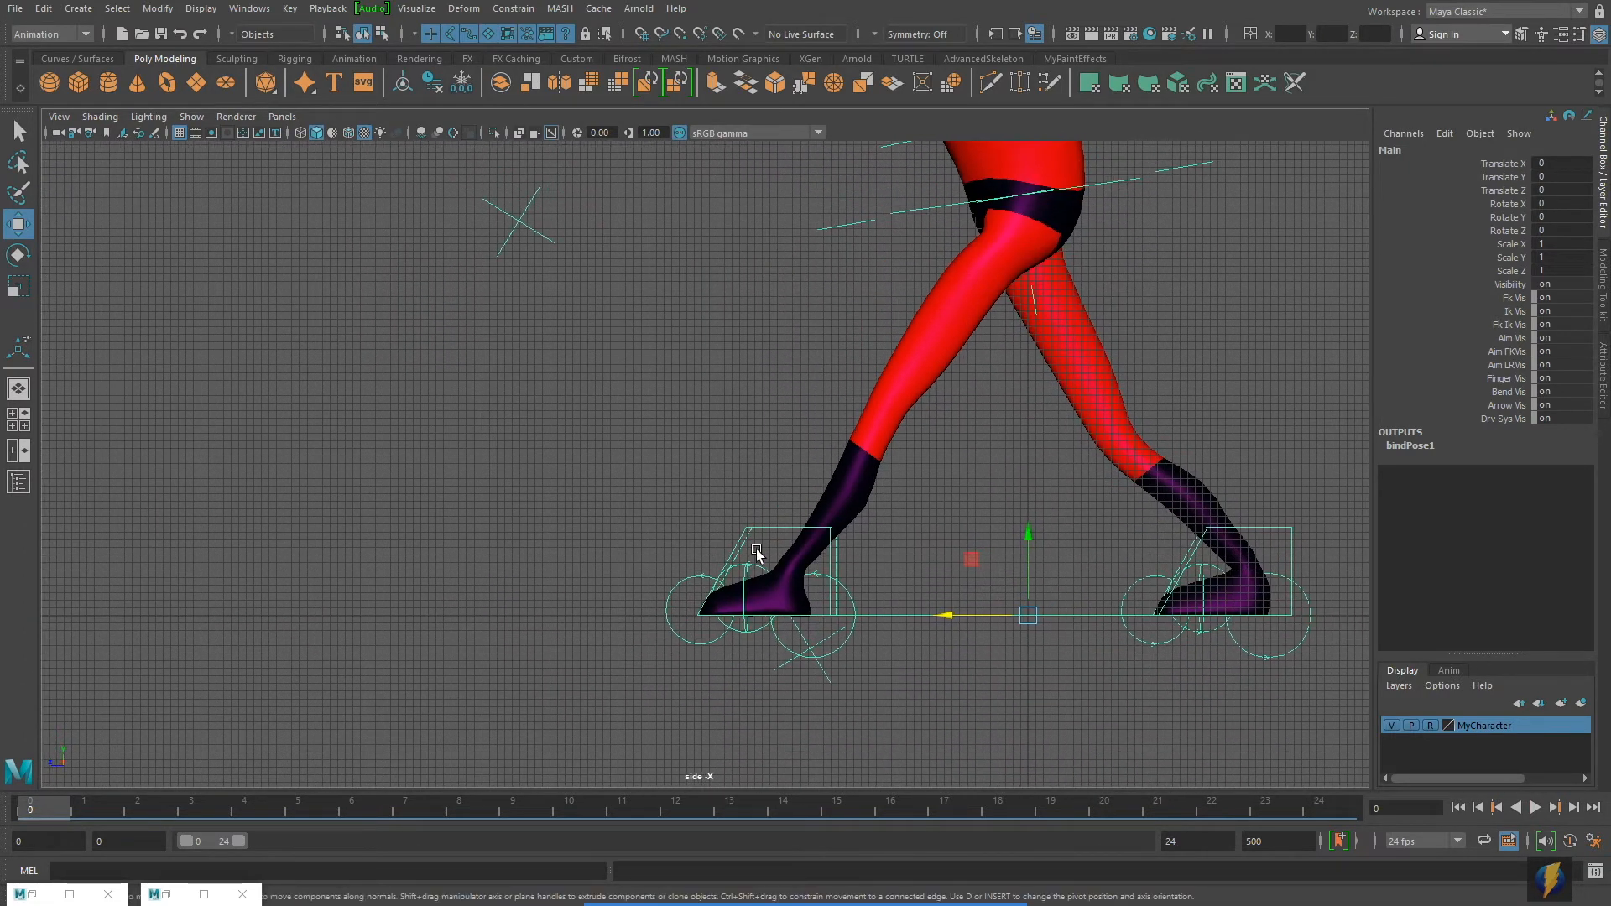
middle_click_drag(766, 560, 723, 581, "alt")
right_click_drag(453, 606, 507, 612, "alt")
middle_click_drag(515, 618, 573, 747, "alt")
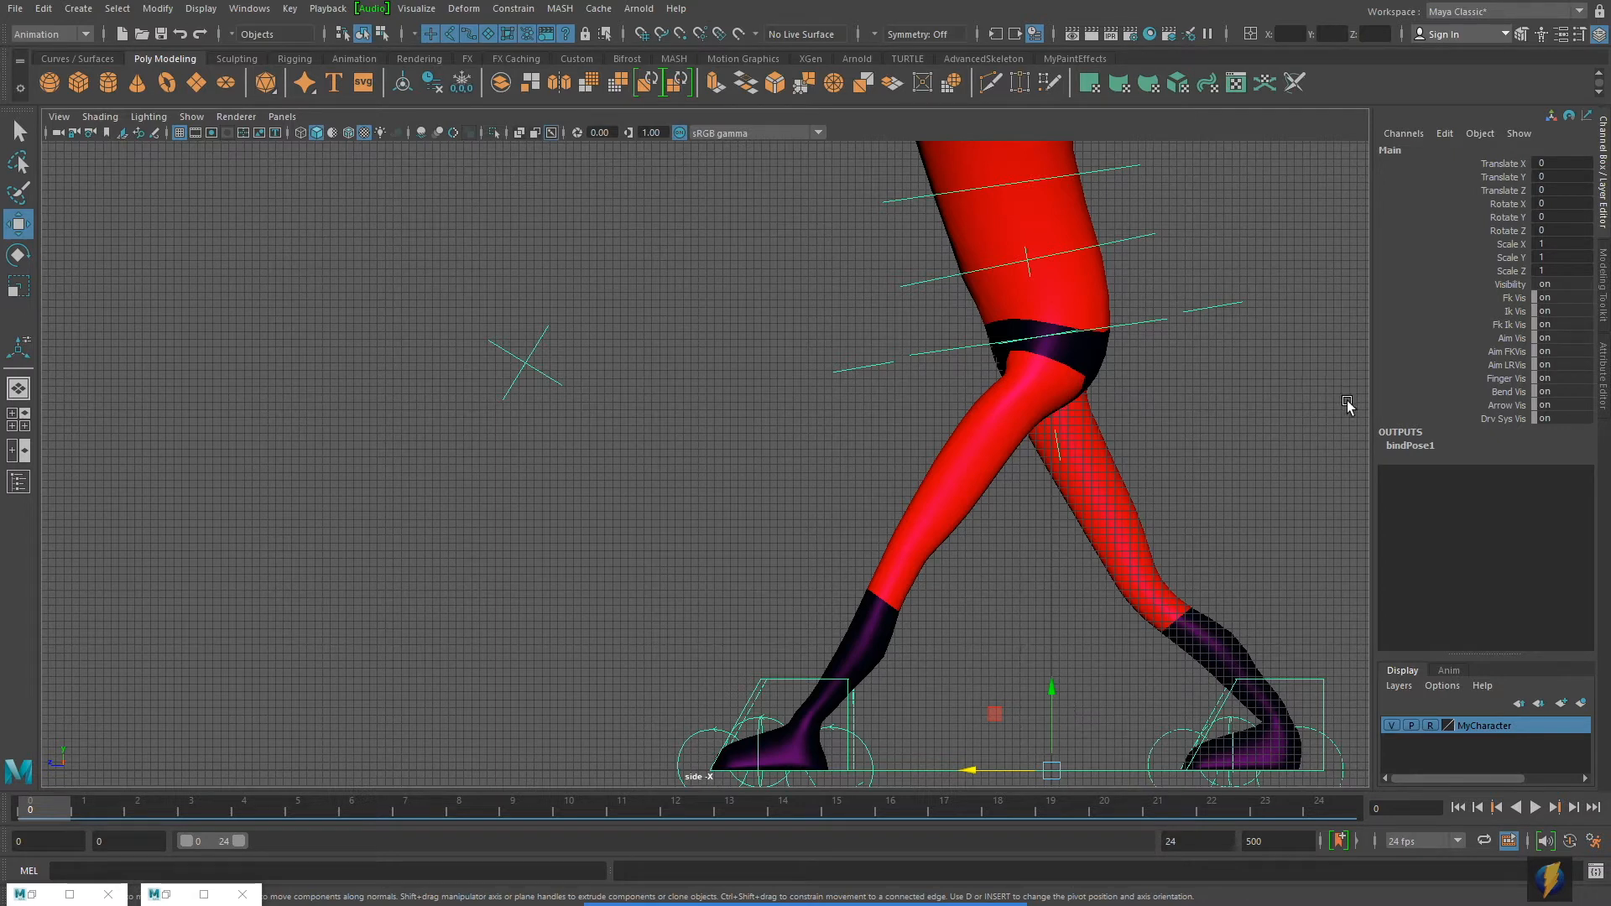
key("s")
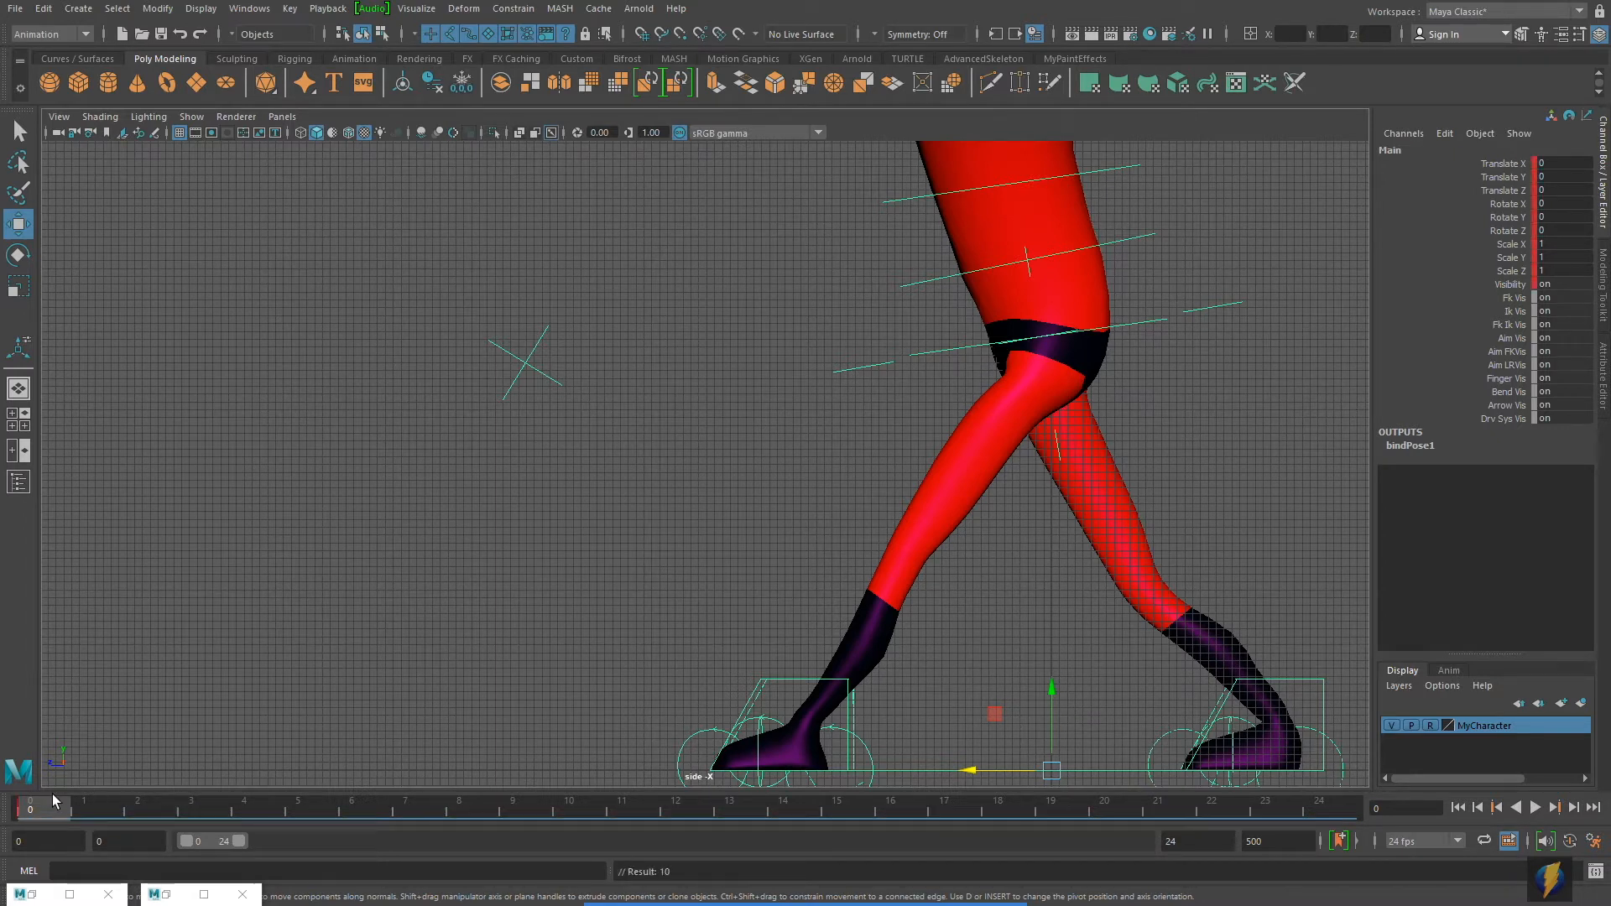
At frame 12, move the Main control forward to a Translate Z of about 59.9 and key it.
left_click_drag(43, 803, 662, 807)
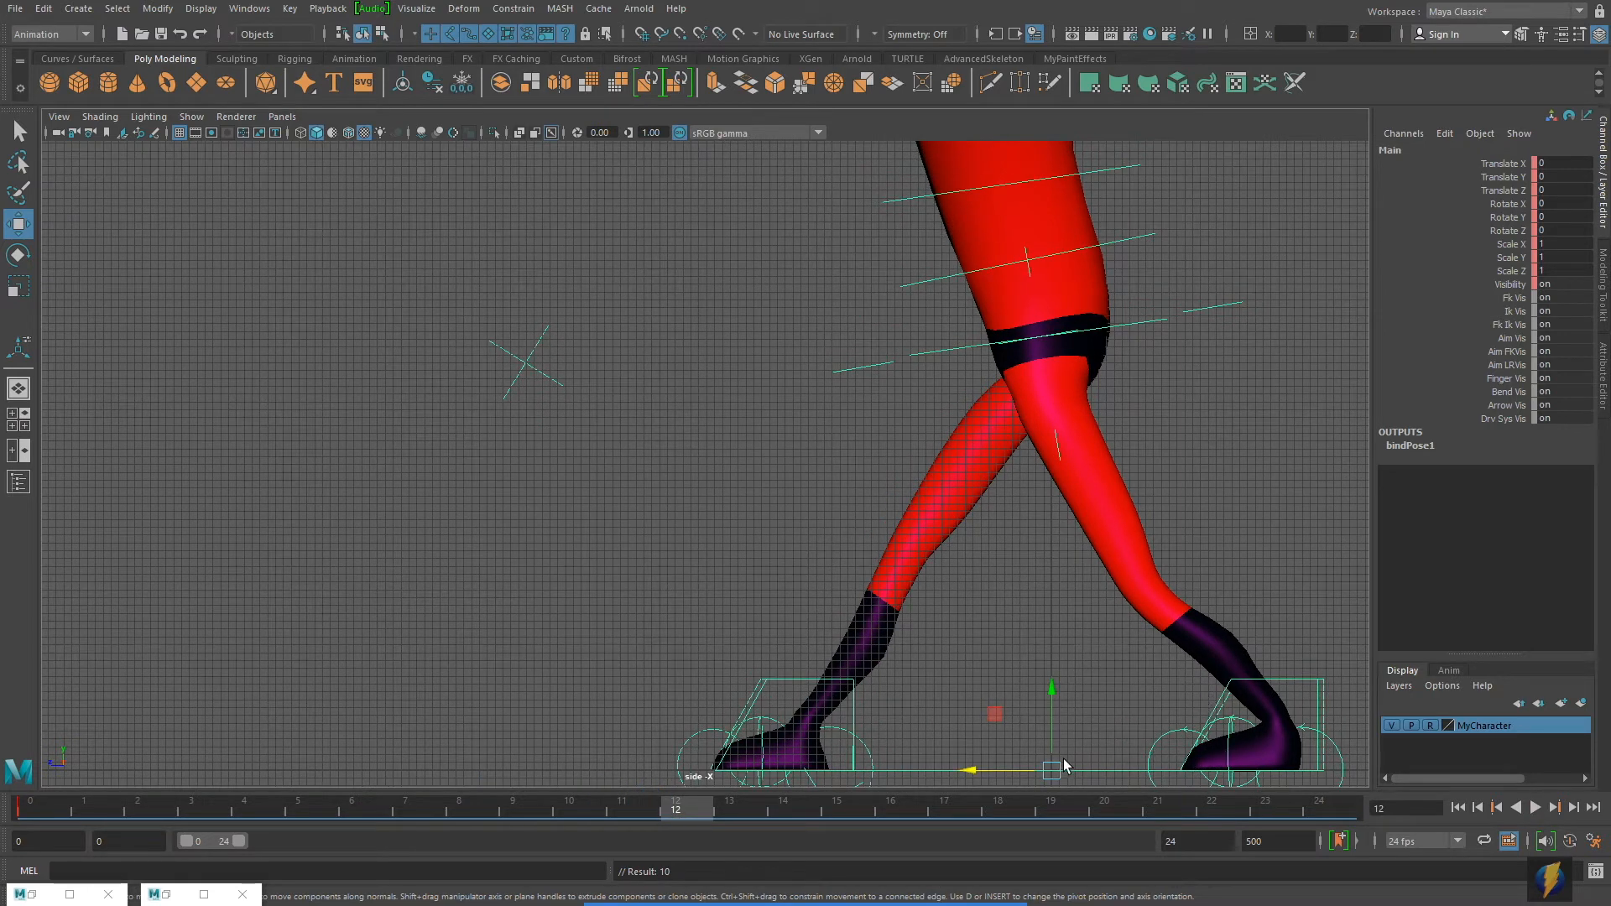
left_click_drag(968, 767, 497, 773)
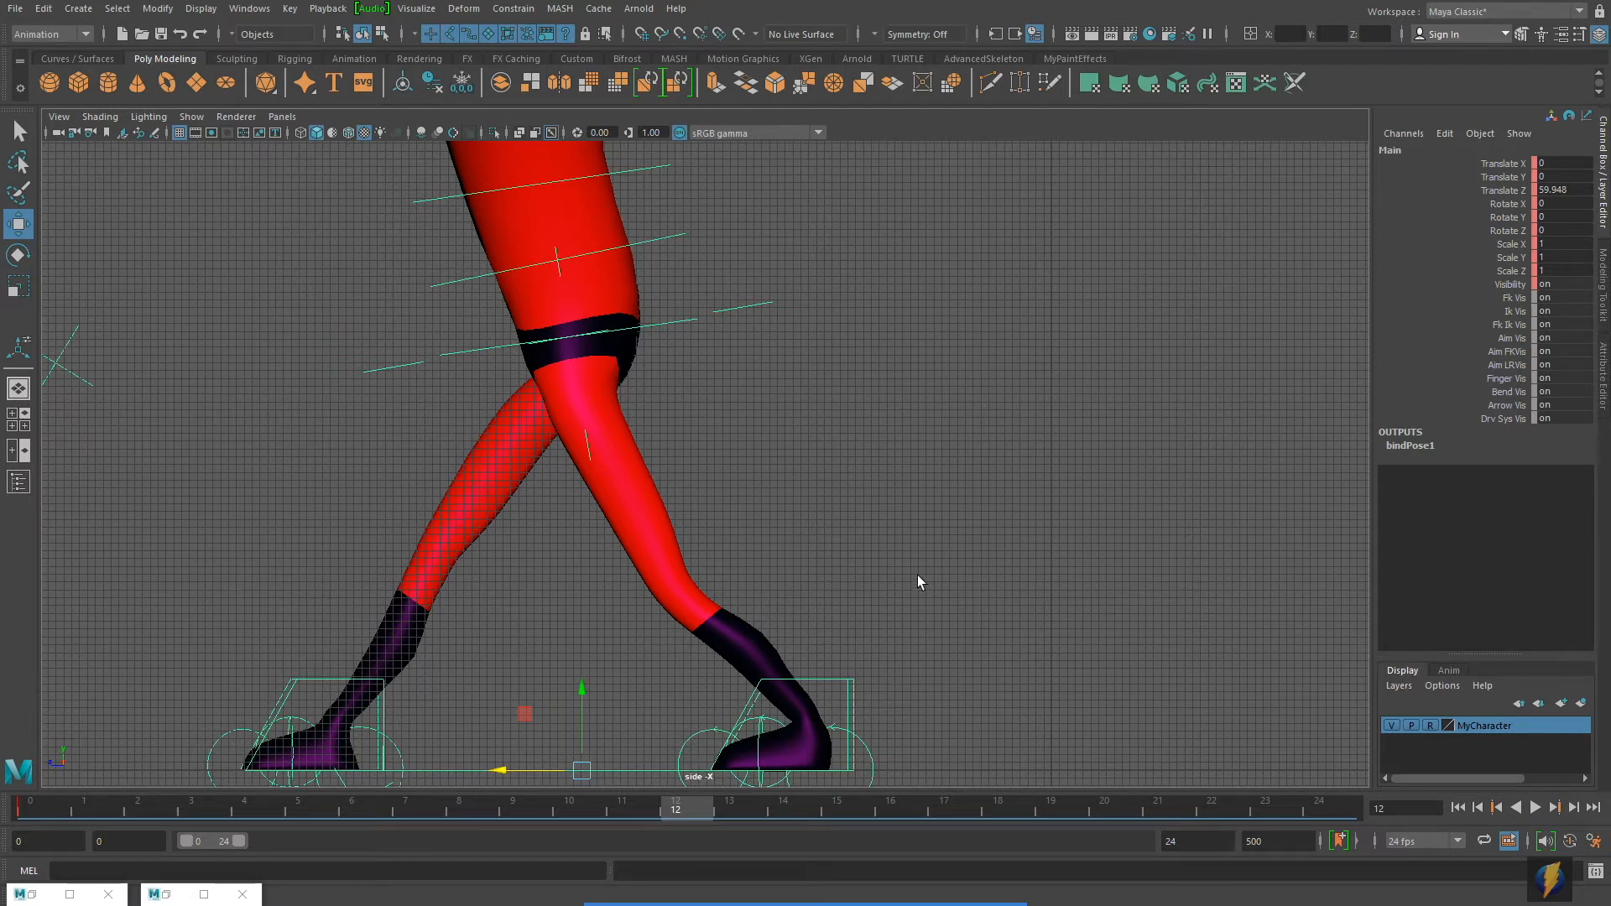
key("s")
left_click_drag(682, 803, 691, 758)
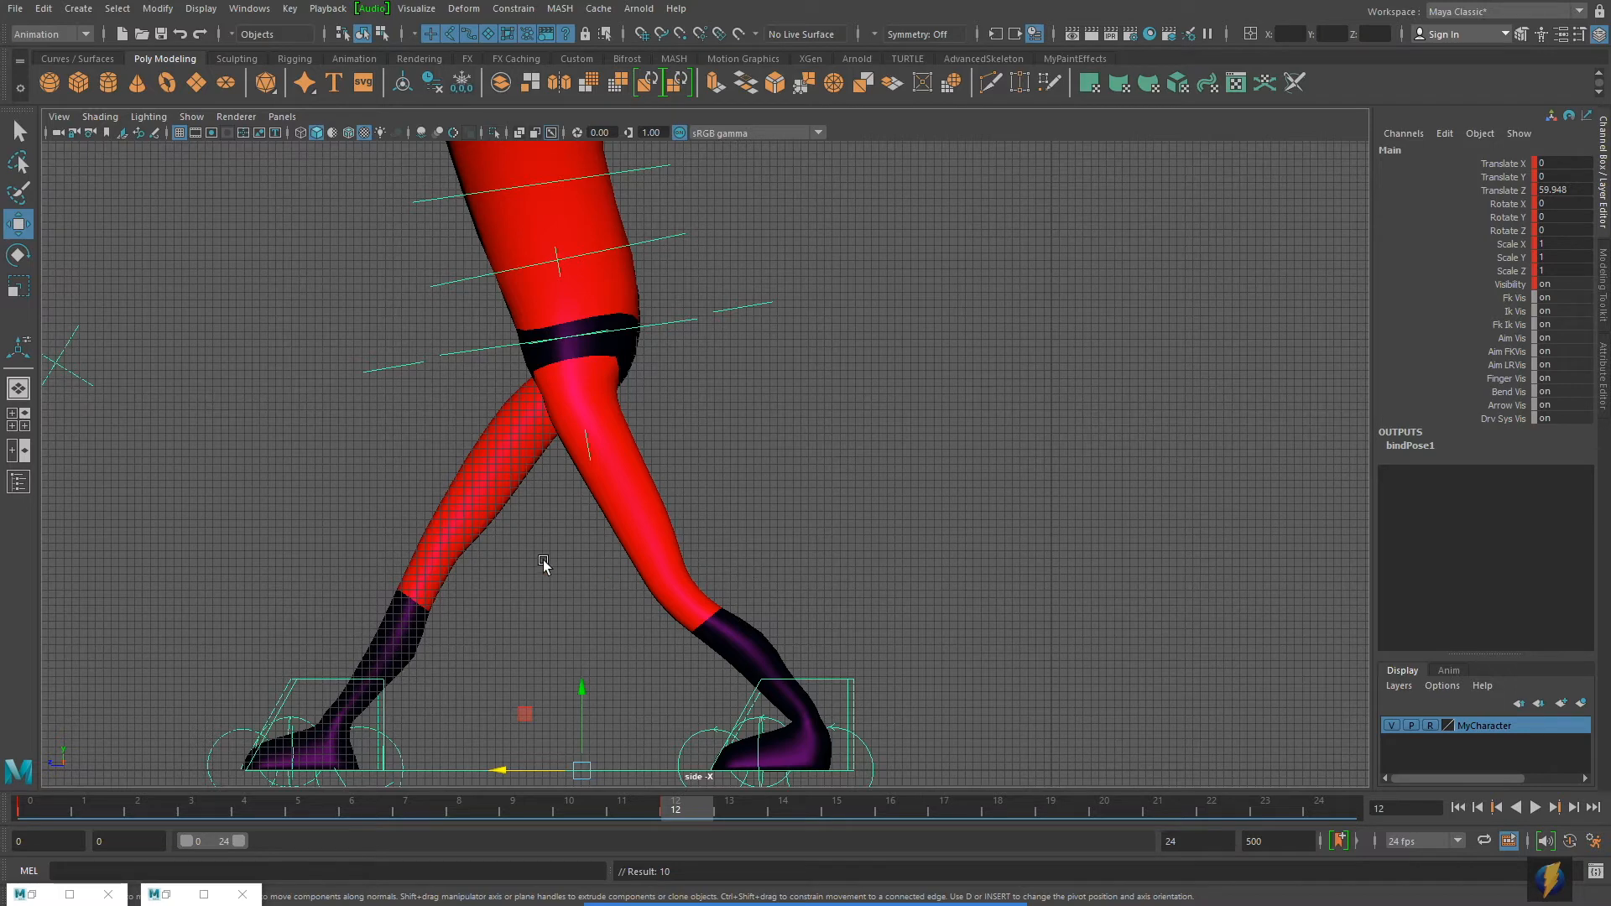
At frame 24, move the Main control forward to a Translate Z of about 119.9 and key it.
middle_click_drag(389, 555, 854, 555, "alt")
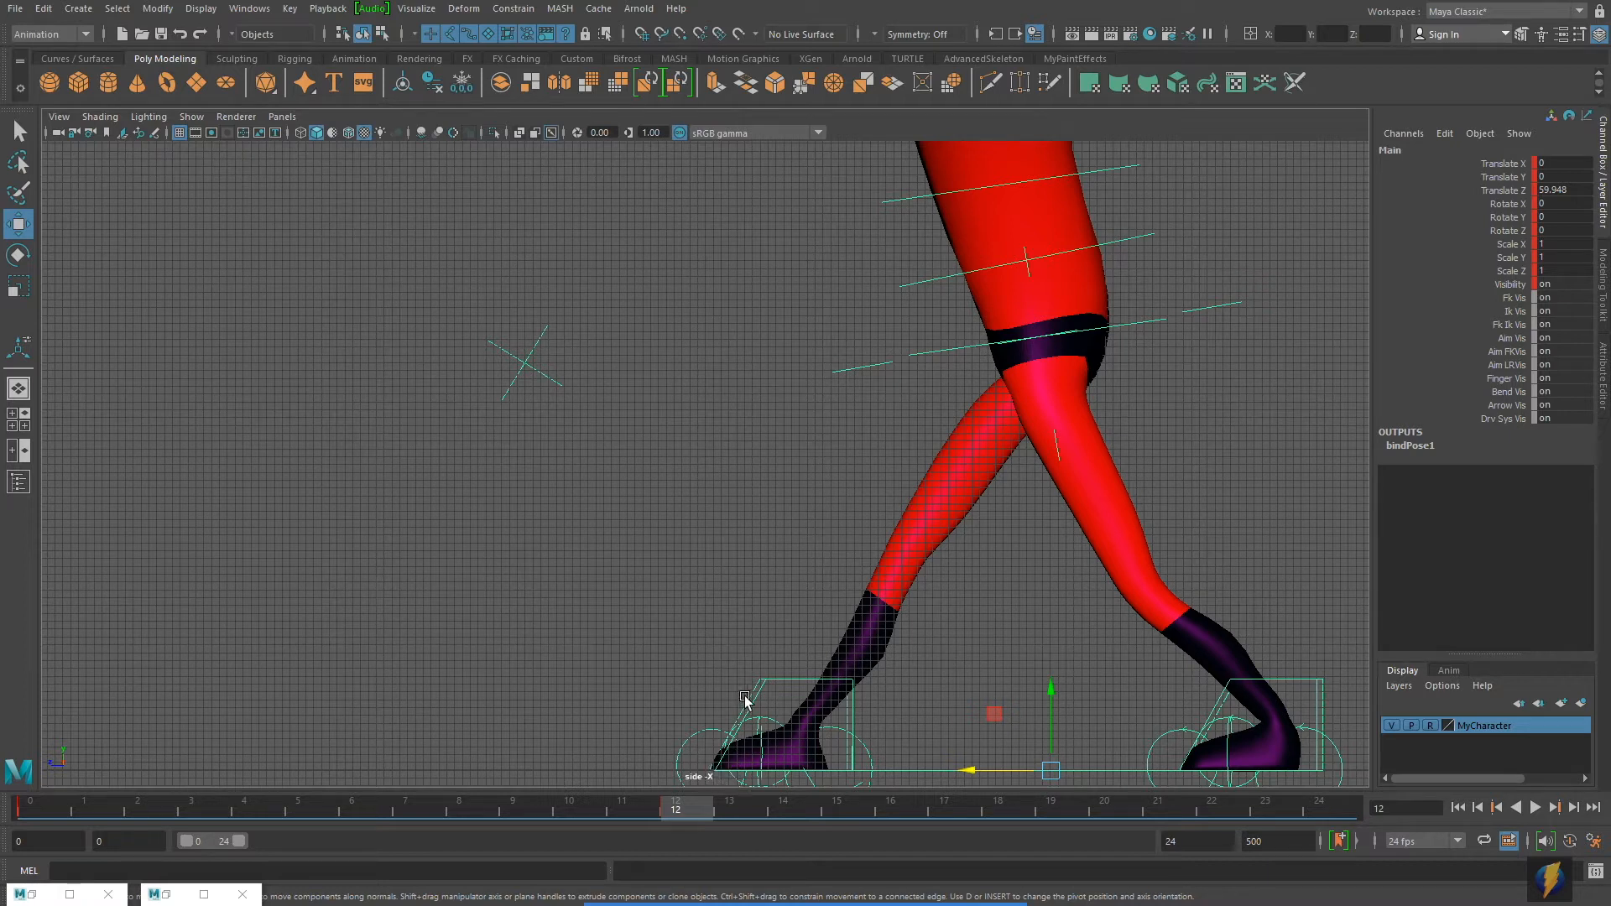
left_click_drag(700, 807, 1320, 788)
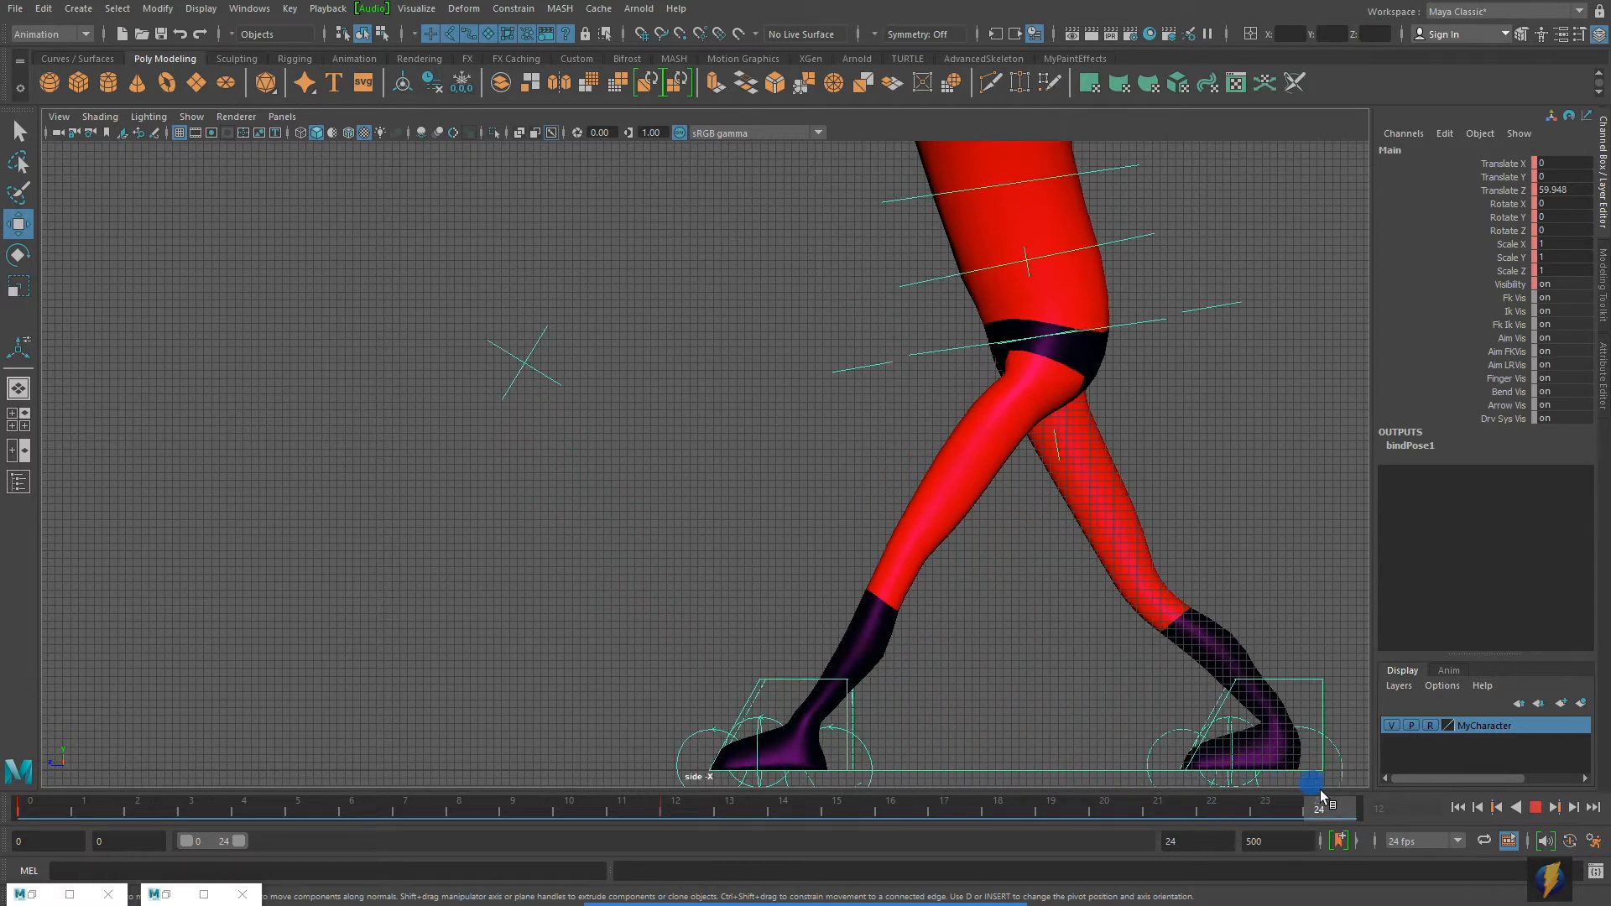
left_click_drag(958, 771, 495, 780)
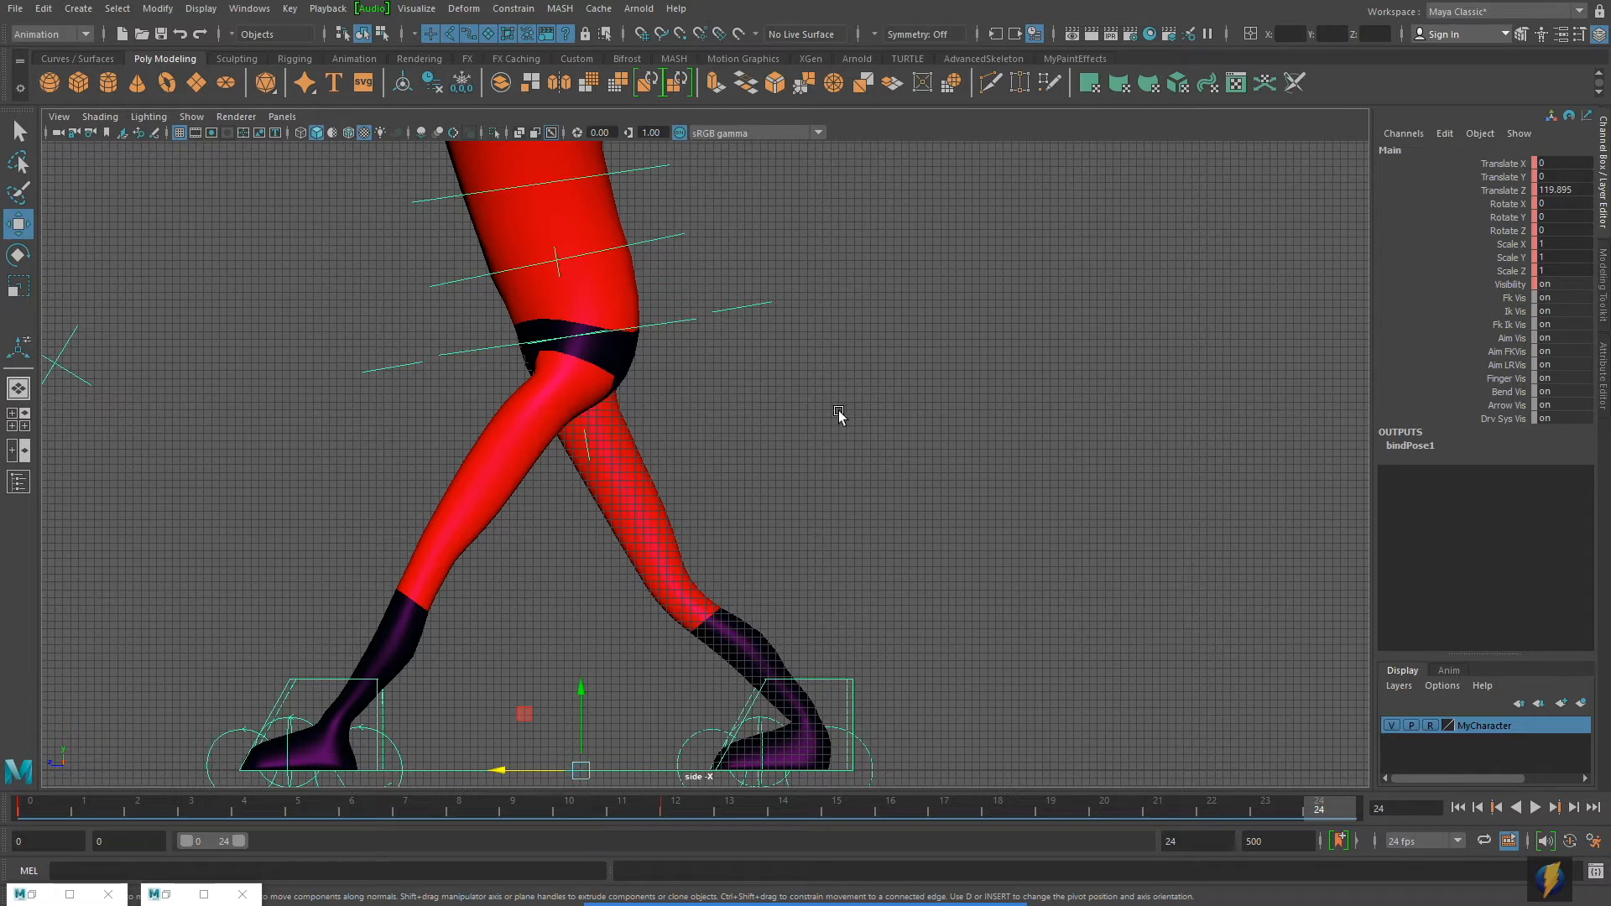
key("s")
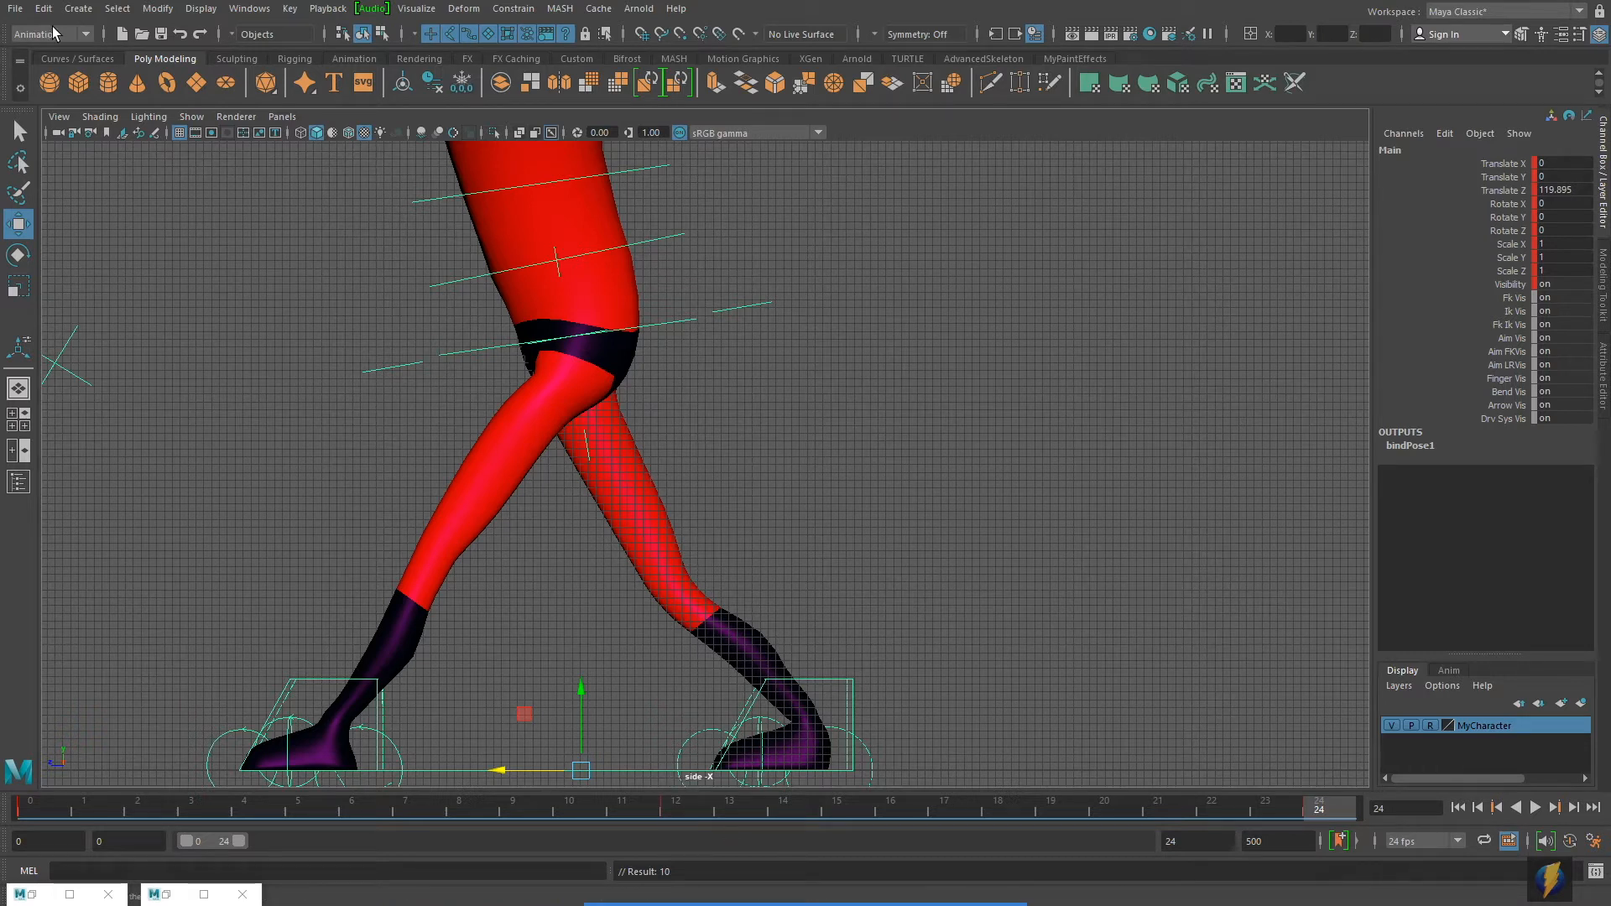
Create a locator, scale it uniformly to about 22.6, and move it to a spot behind the character's legs.
left_click(76, 10)
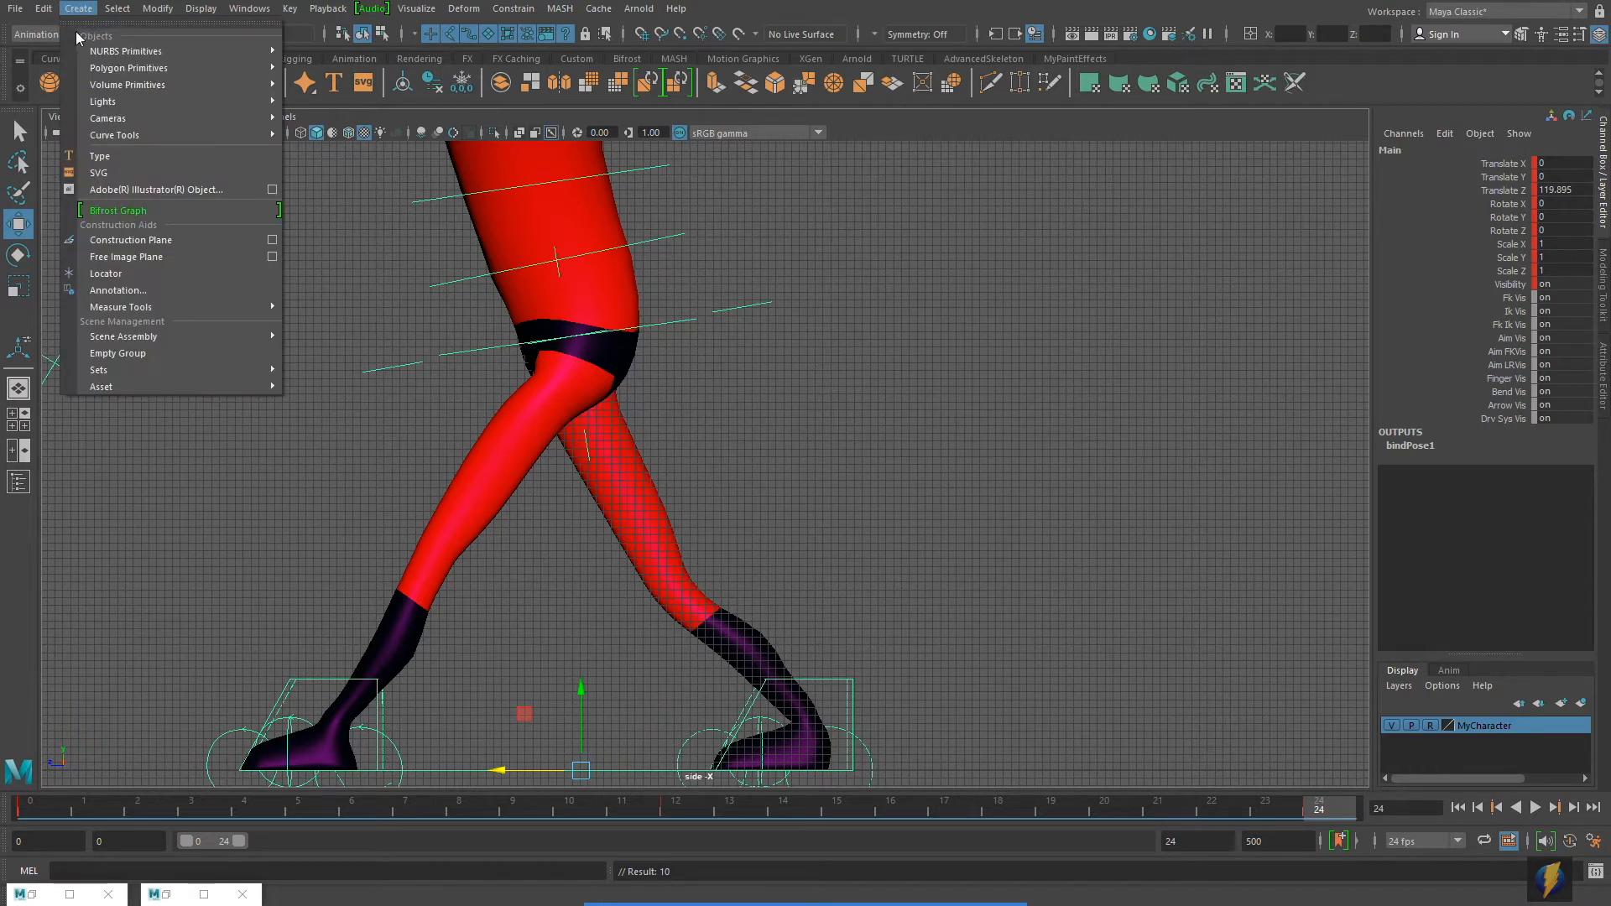
left_click(107, 276)
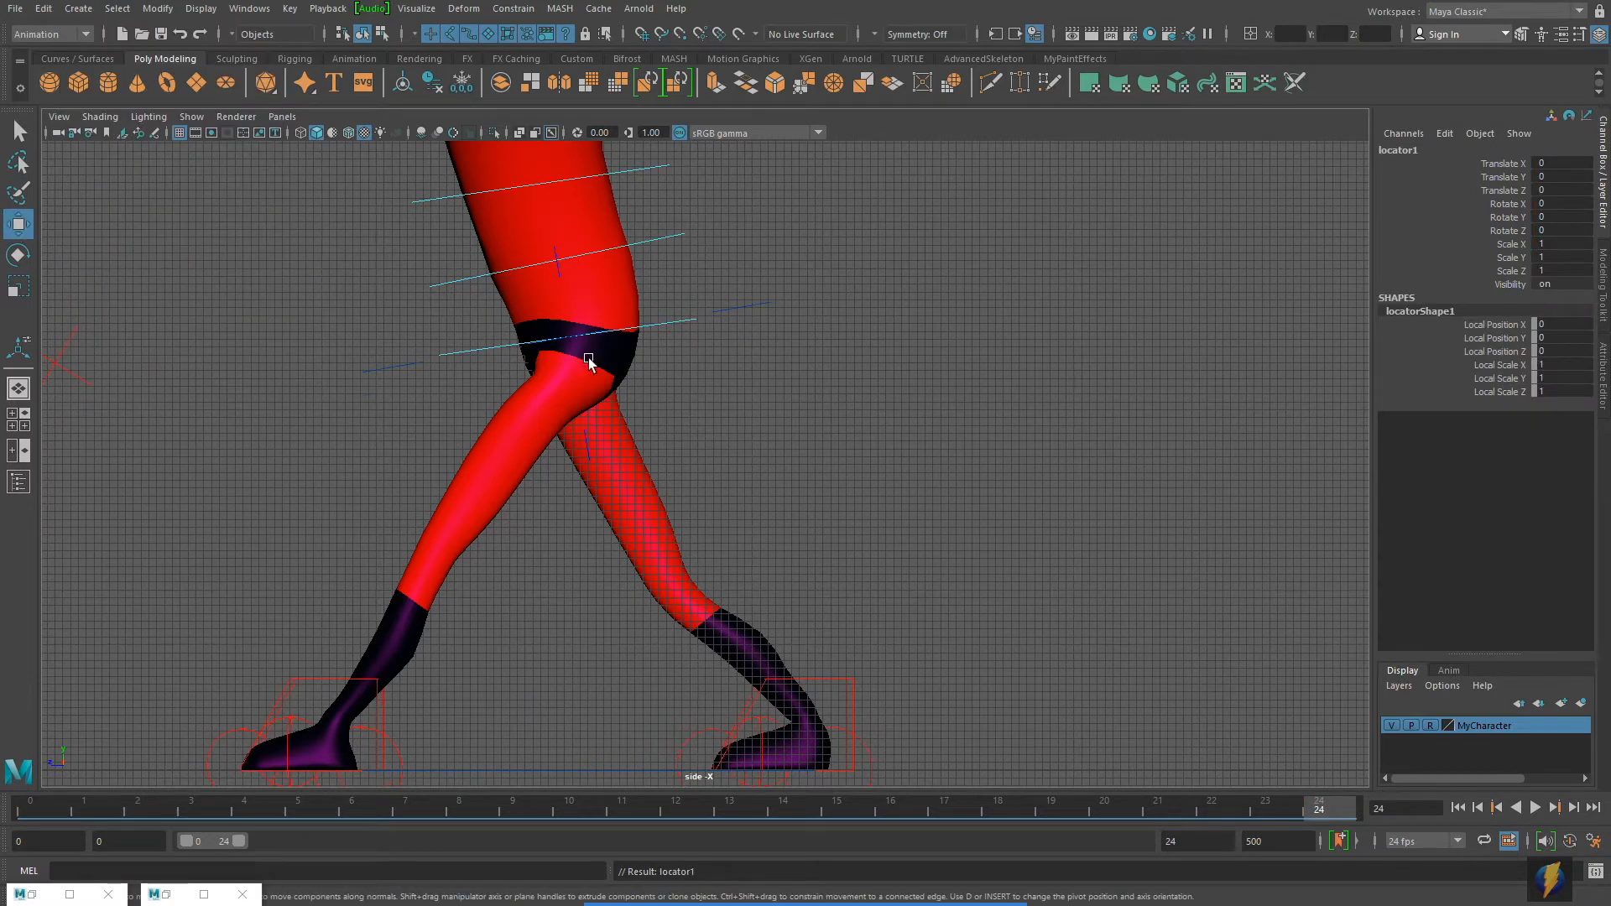
scroll(787, 413, "down", 3)
left_click_drag(1332, 709, 952, 461)
left_click(19, 288)
left_click_drag(985, 709, 1219, 703)
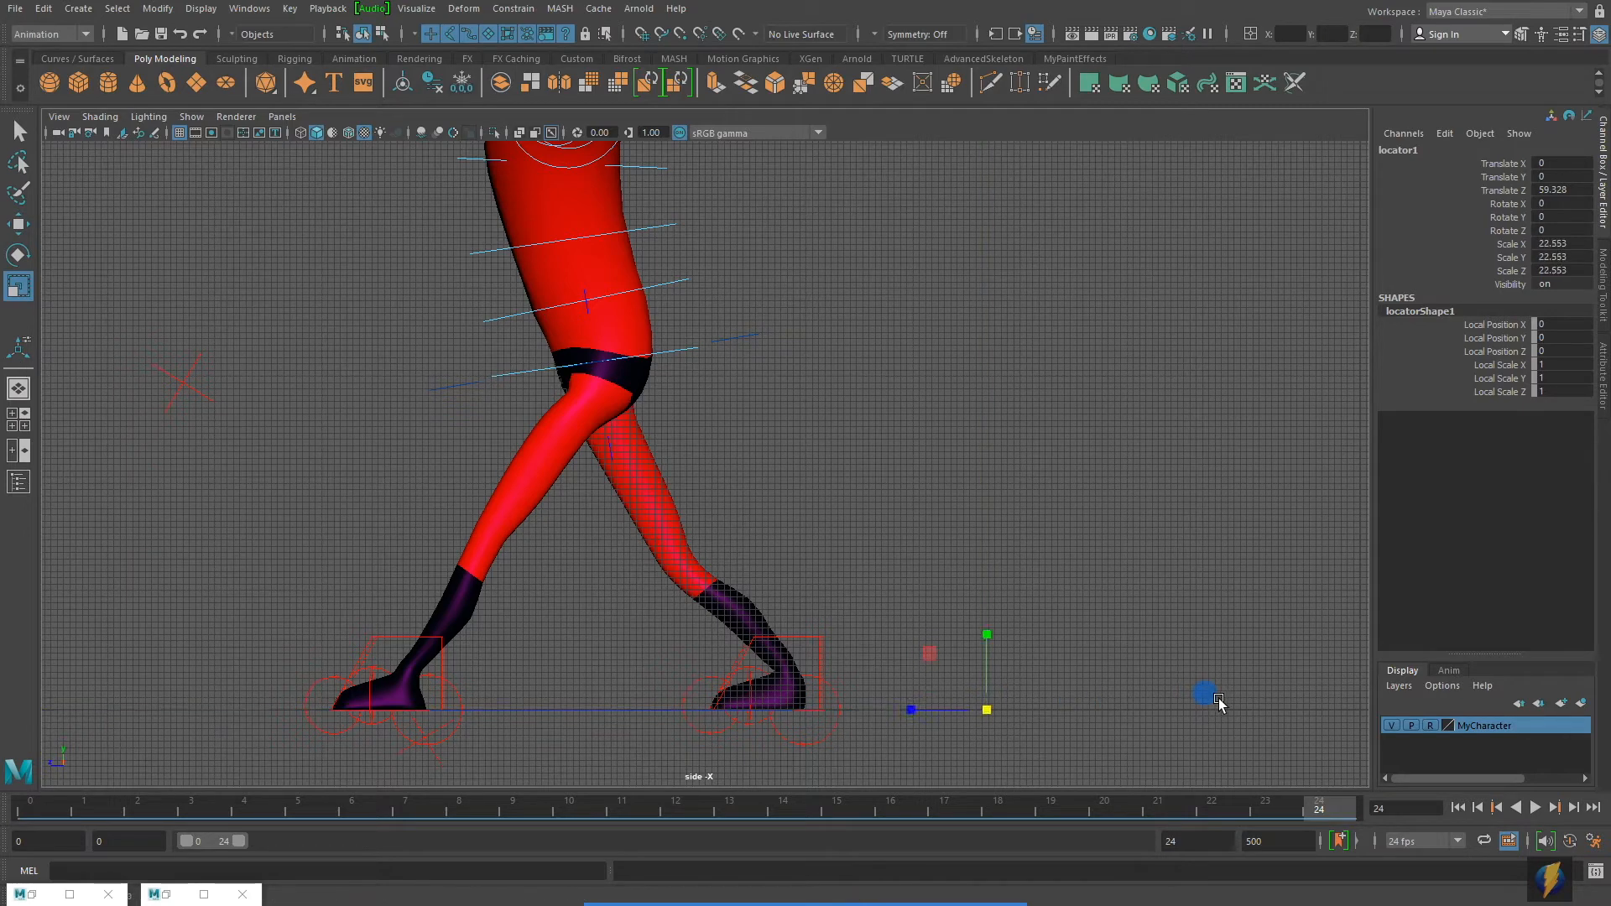
left_click(19, 224)
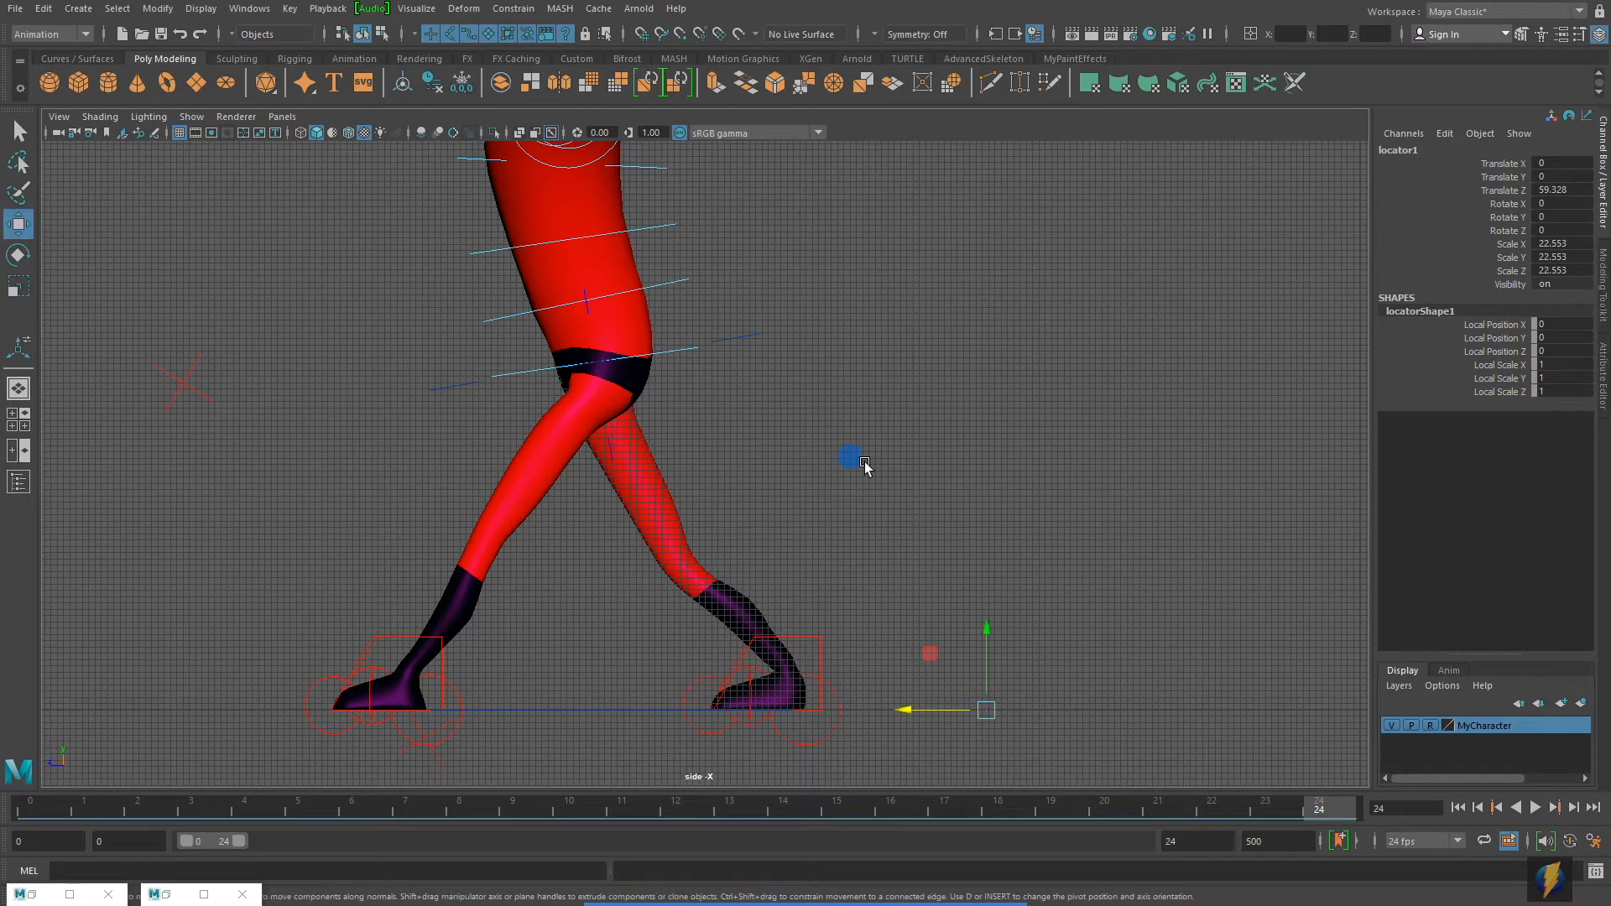
left_click_drag(986, 710, 911, 482)
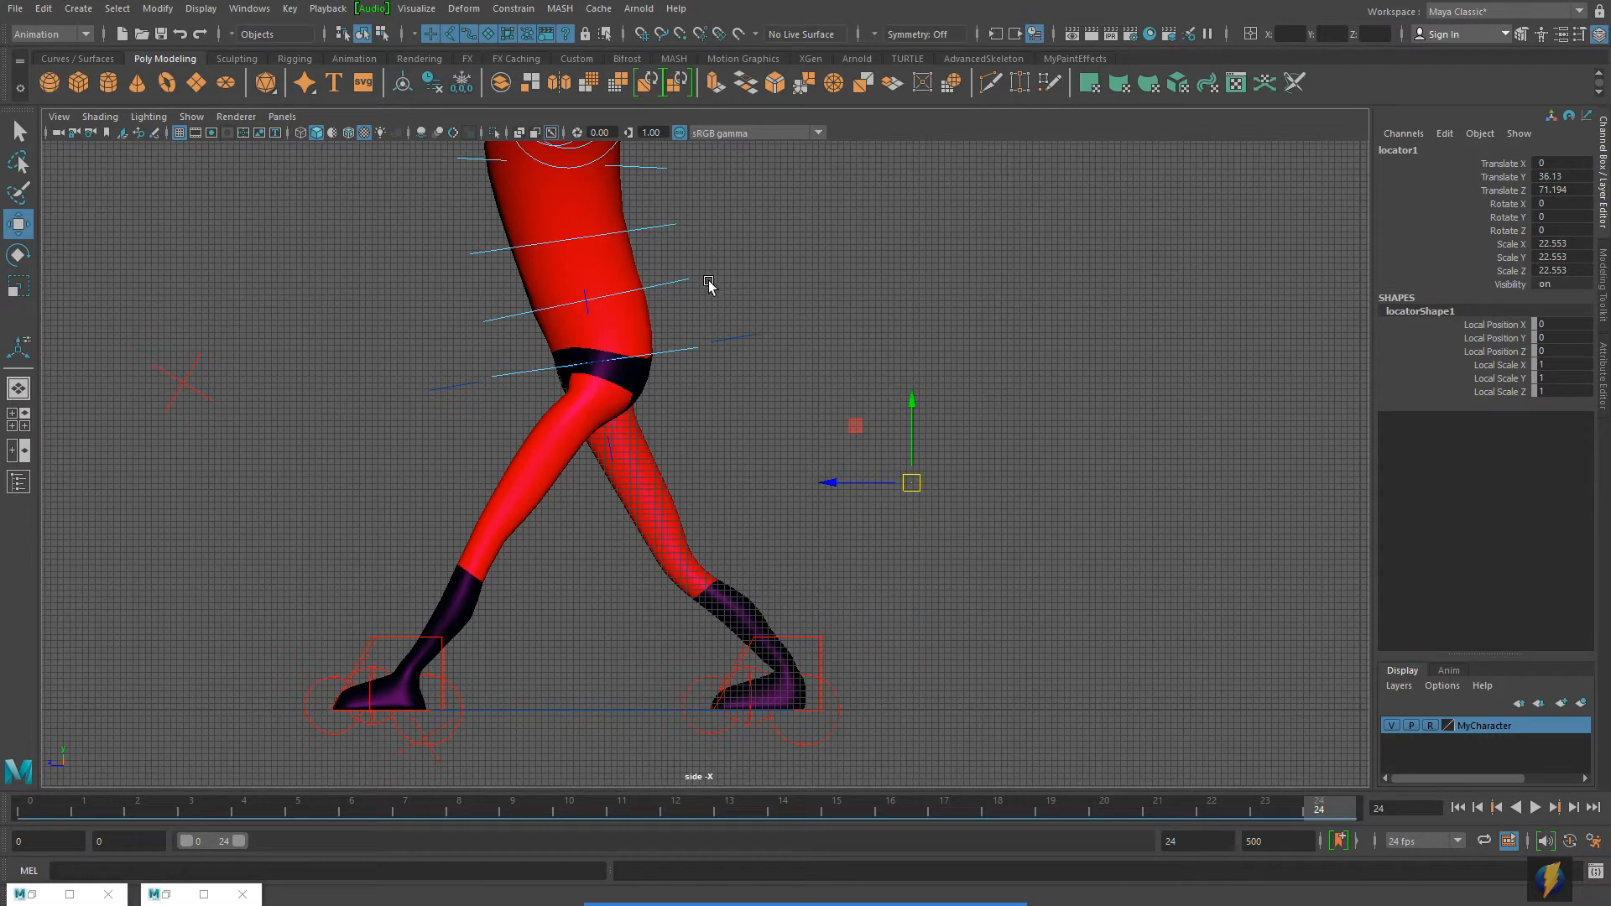
Turn on locator display in the side view, then shrink the locator to about 5.08 and shift it closer to the character.
left_click(192, 118)
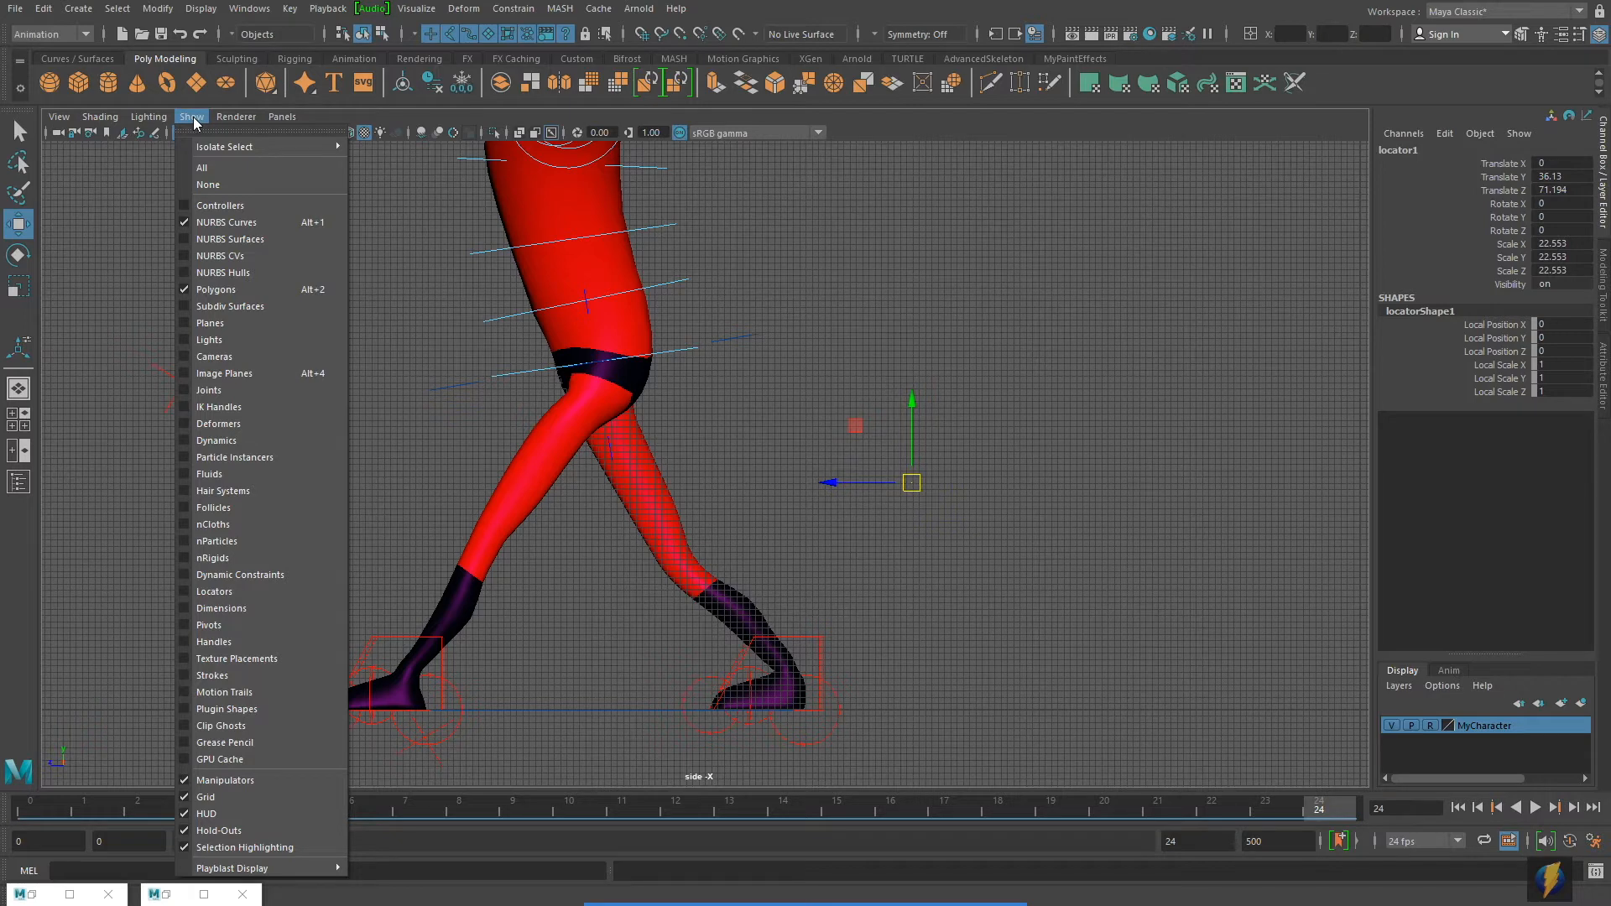
left_click(186, 596)
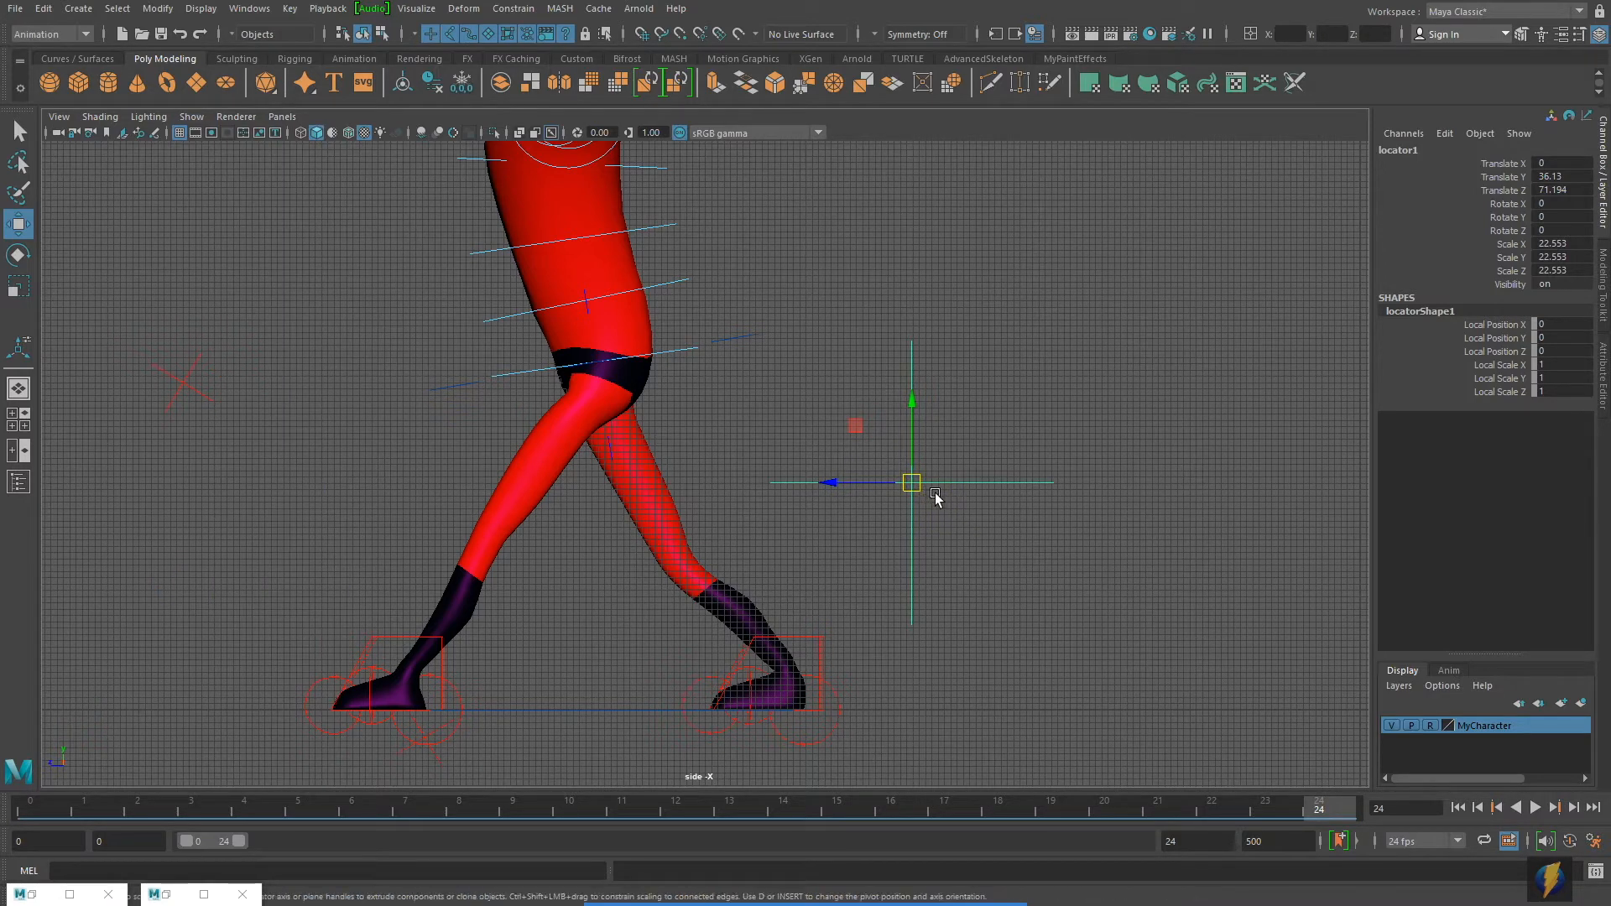
key("r")
left_click_drag(912, 482, 715, 472)
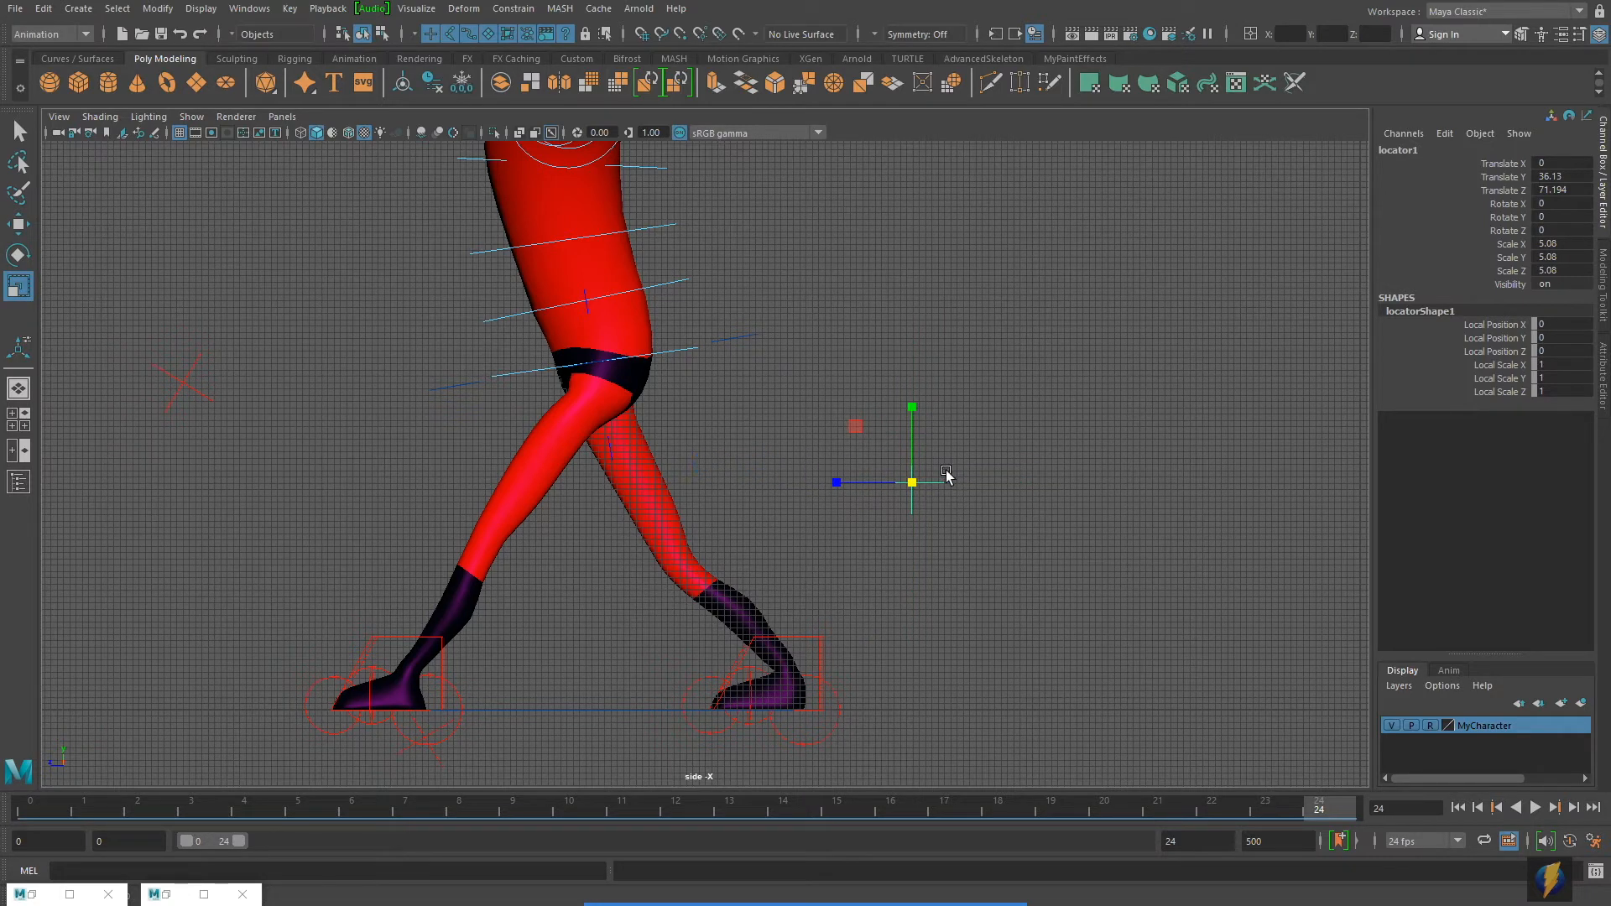
key("w")
left_click_drag(915, 480, 865, 467)
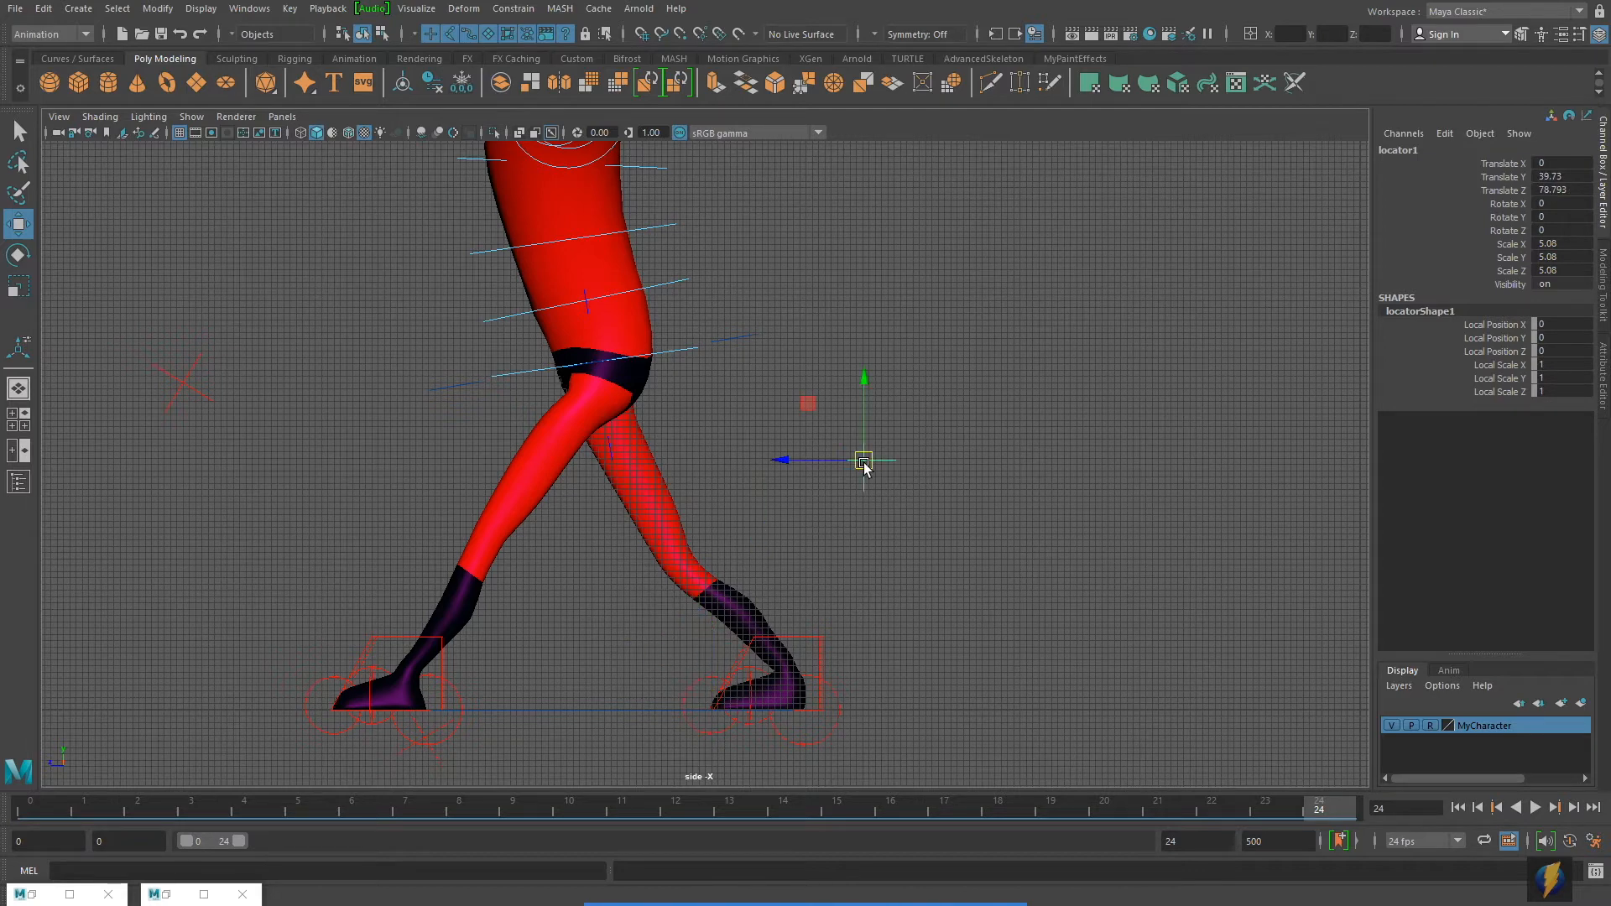
Delete the locator and turn locator display back off in the side view.
key("Delete")
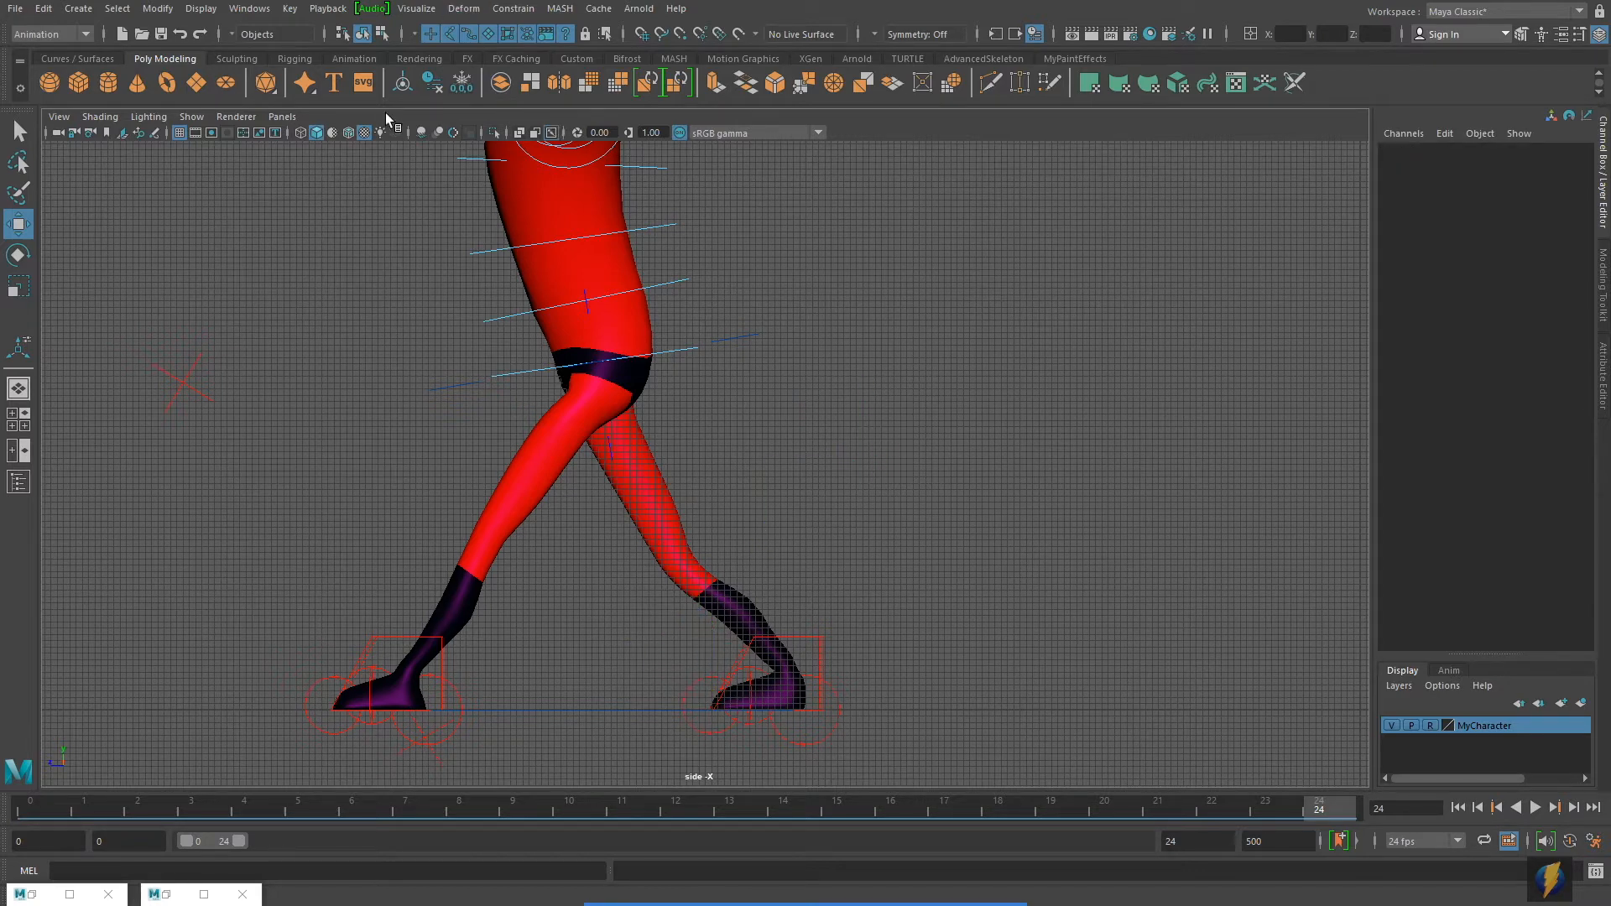
left_click(188, 118)
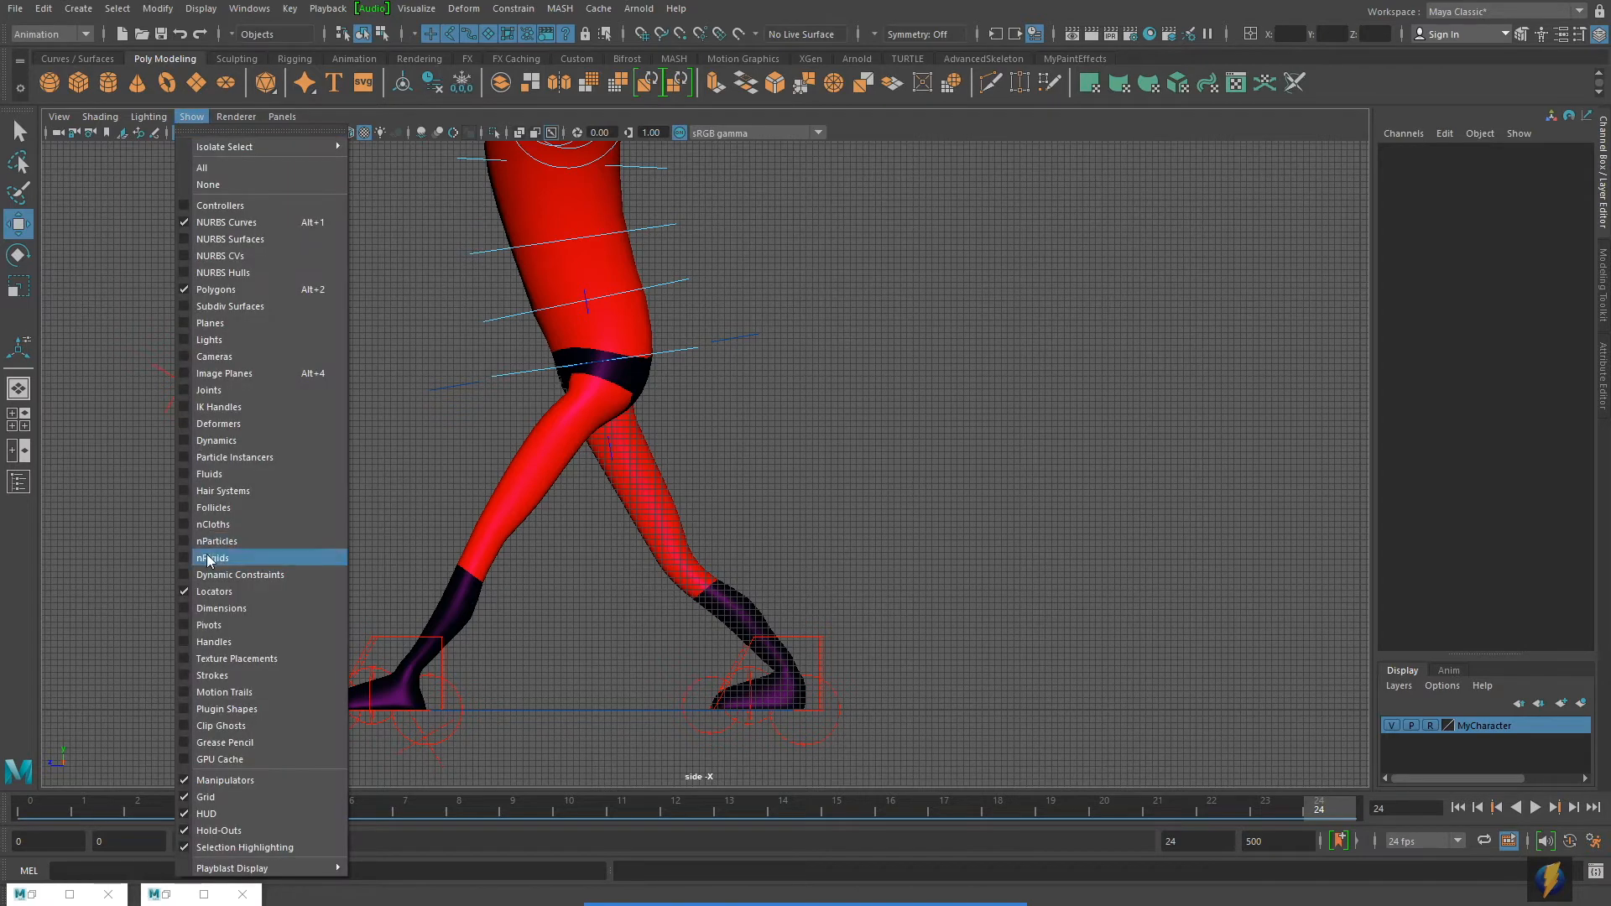
left_click(211, 591)
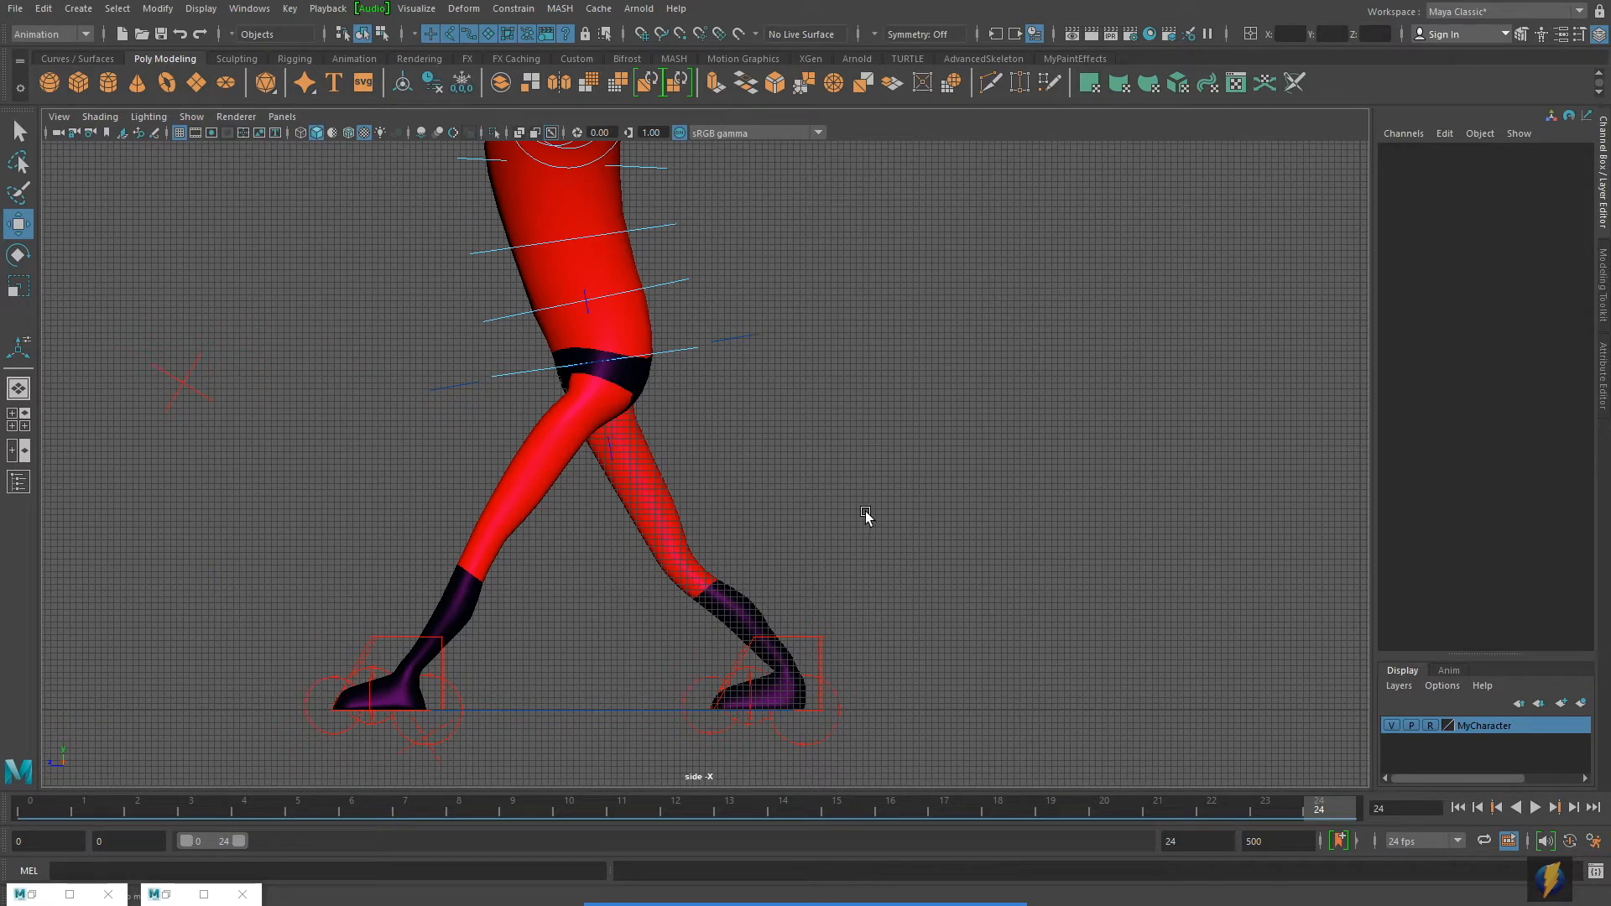
Play and scrub the walk in the side view to check the forward travel, ending at frame 0.
right_click_drag(920, 484, 565, 473, "alt")
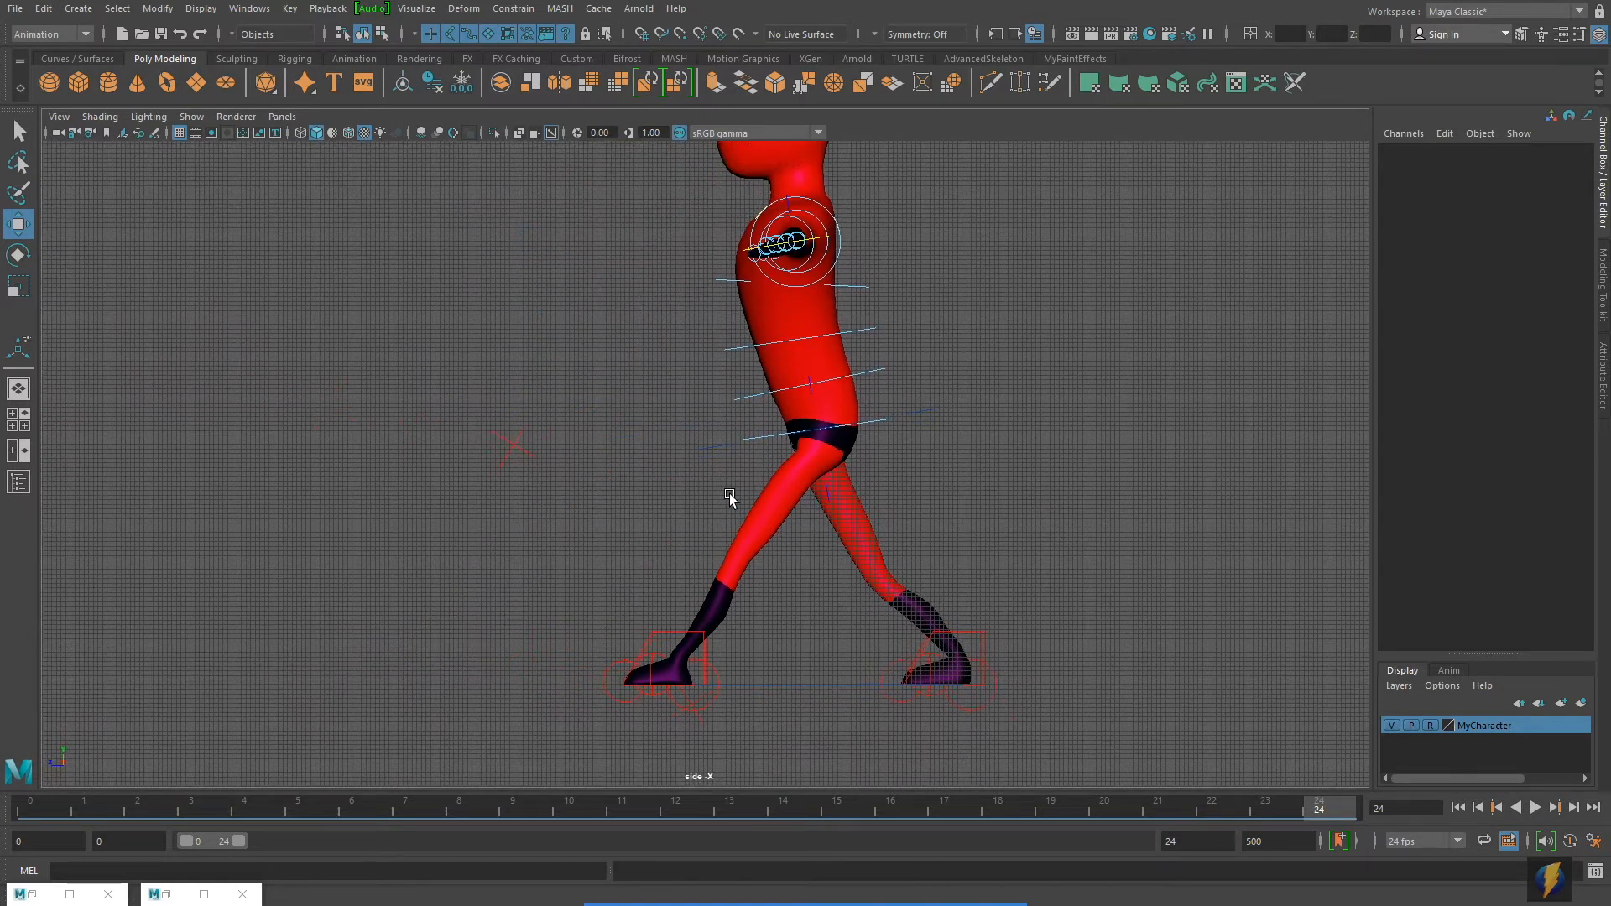
left_click(1458, 807)
right_click_drag(986, 481, 571, 462, "alt")
middle_click_drag(750, 440, 612, 467, "alt")
left_click(1537, 808)
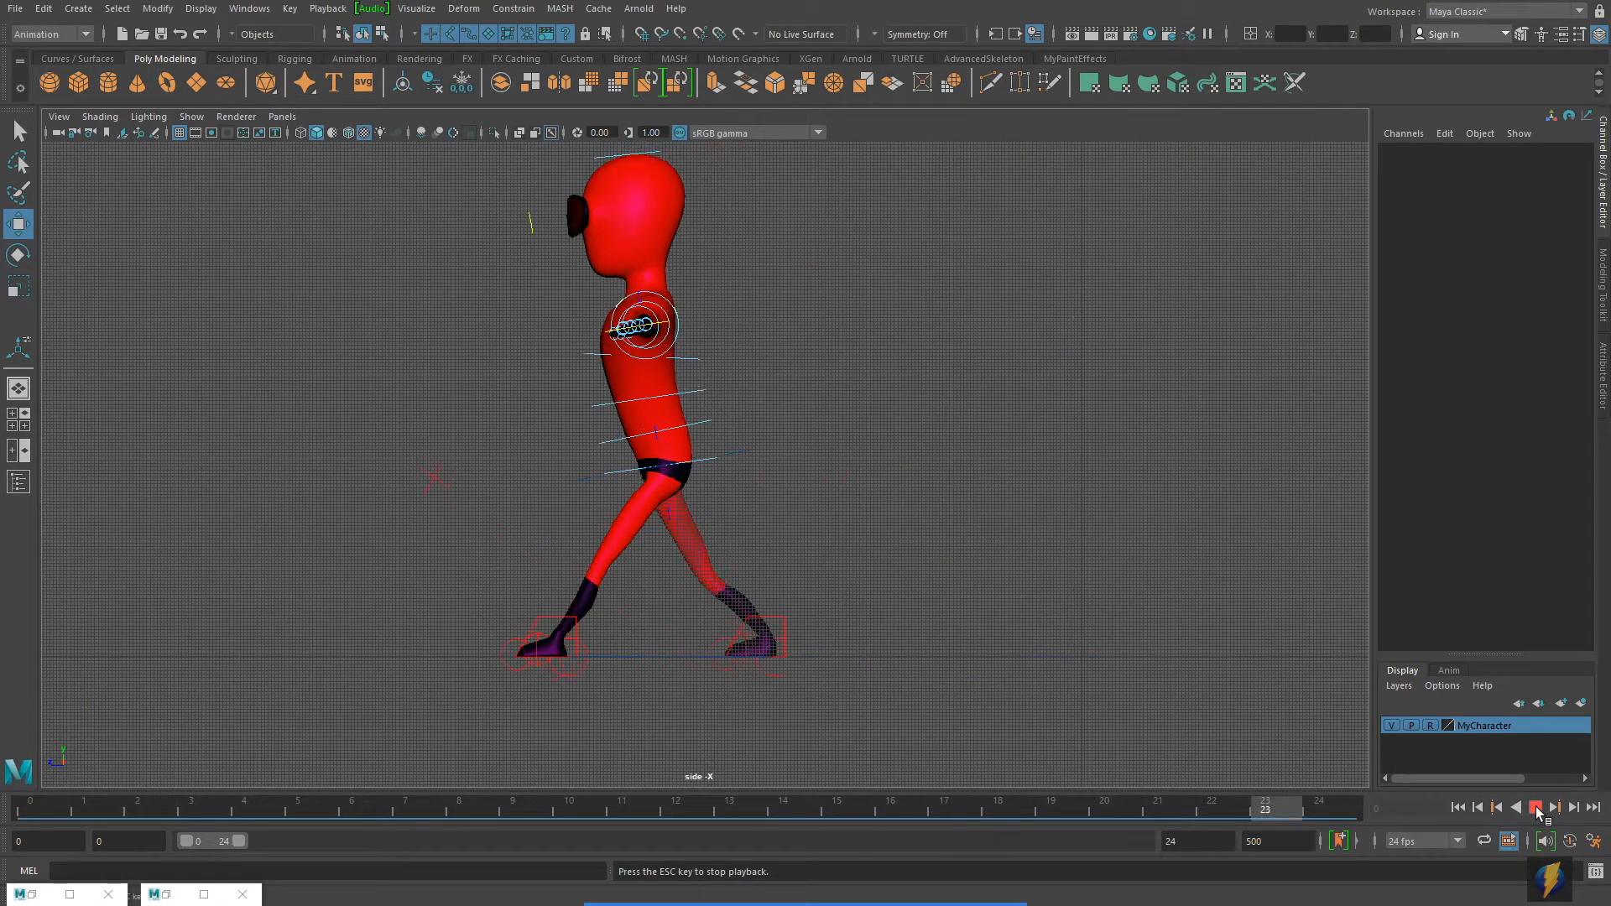
left_click(1535, 807)
left_click_drag(617, 804, 26, 804)
middle_click_drag(682, 566, 478, 550, "alt")
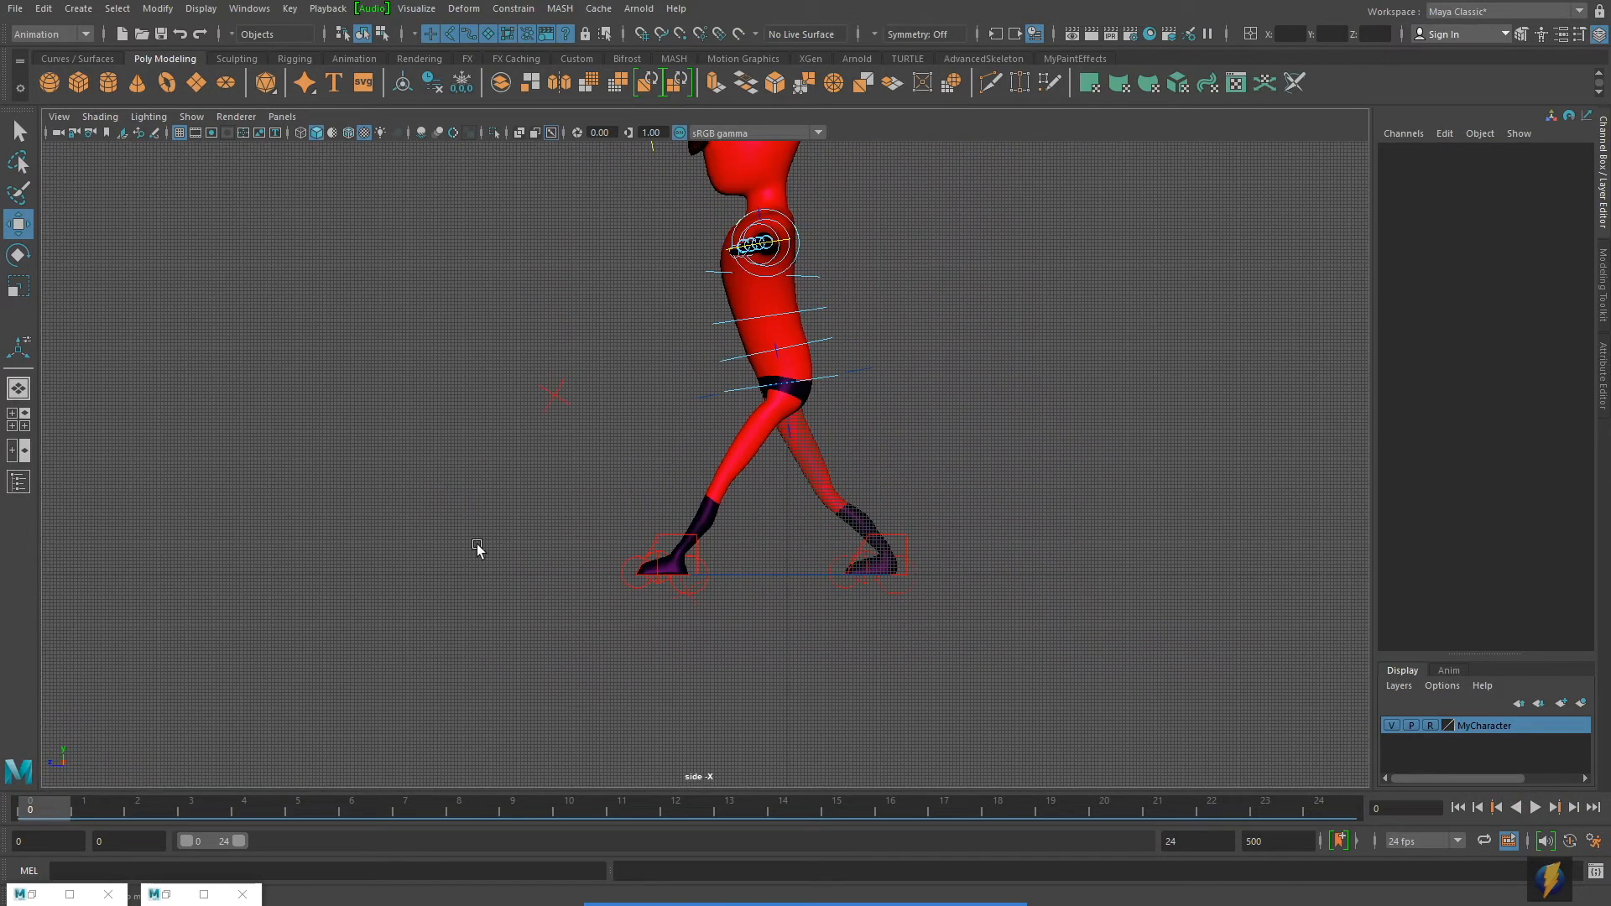
right_click_drag(478, 551, 1100, 532, "alt")
left_click_drag(57, 807, 4, 735)
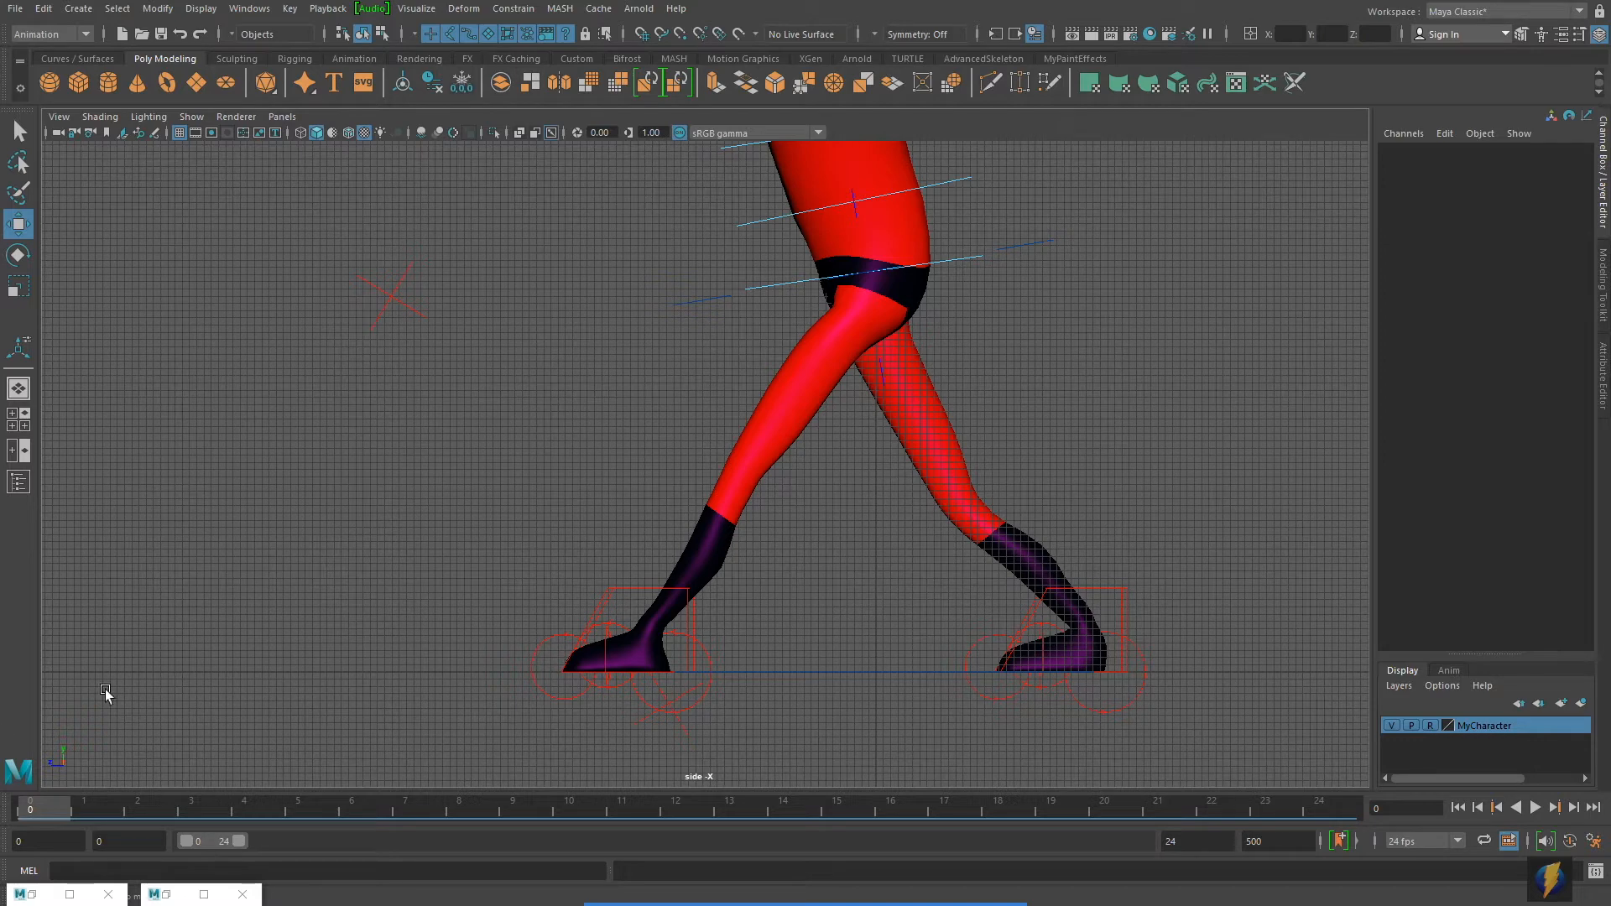
Select the Main control in the perspective view, try sliding it about 161 forward along Z, and undo that move.
key("space")
key("space")
left_click_drag(705, 616, 738, 667)
left_click_drag(922, 601, 741, 605, "alt")
right_click_drag(741, 604, 898, 571, "alt")
middle_click_drag(898, 571, 1028, 517, "alt")
left_click_drag(1027, 521, 347, 565, "alt")
key("ctrl+z")
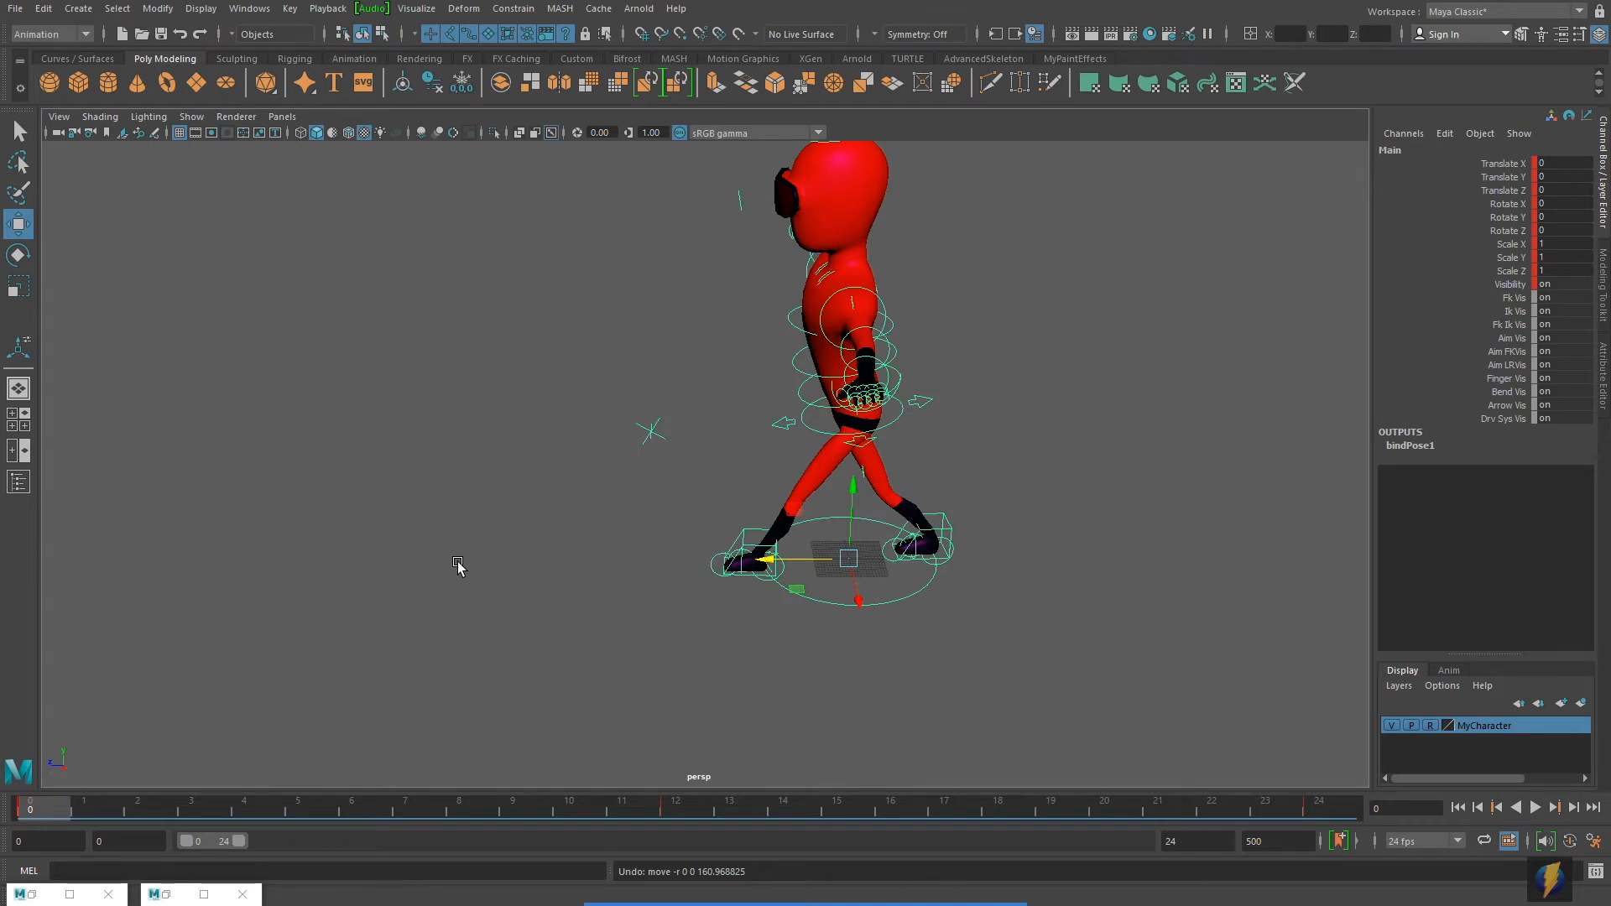
Open the Graph Editor for the Main control, isolate its Translate Z curve, and maximize the editor.
left_click(251, 10)
mouse_move(278, 102)
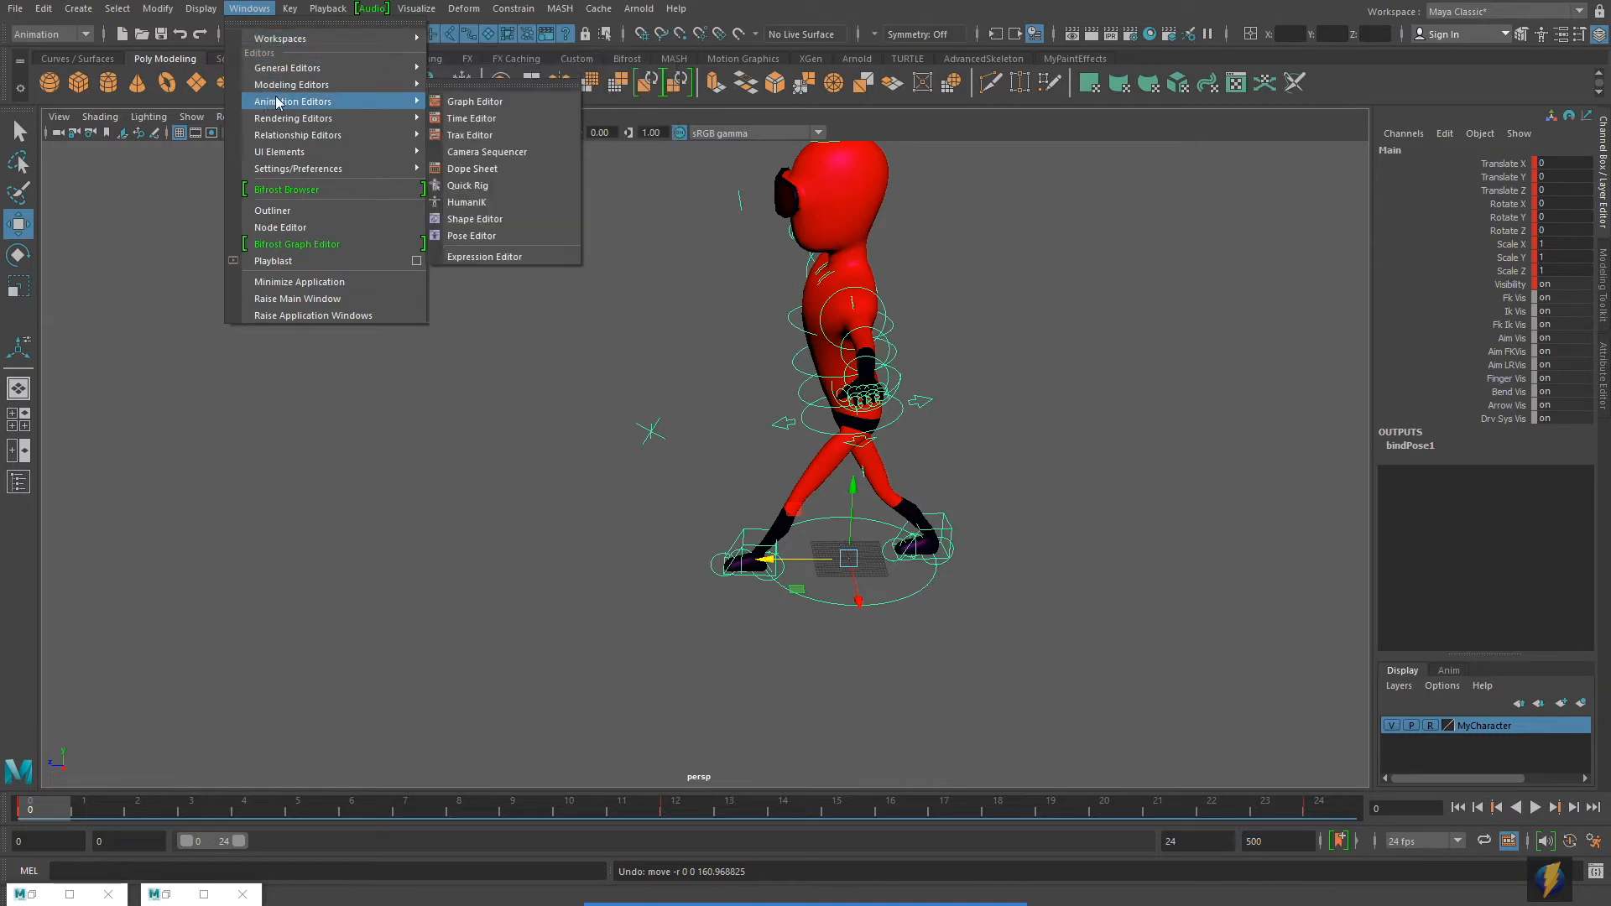
left_click(475, 102)
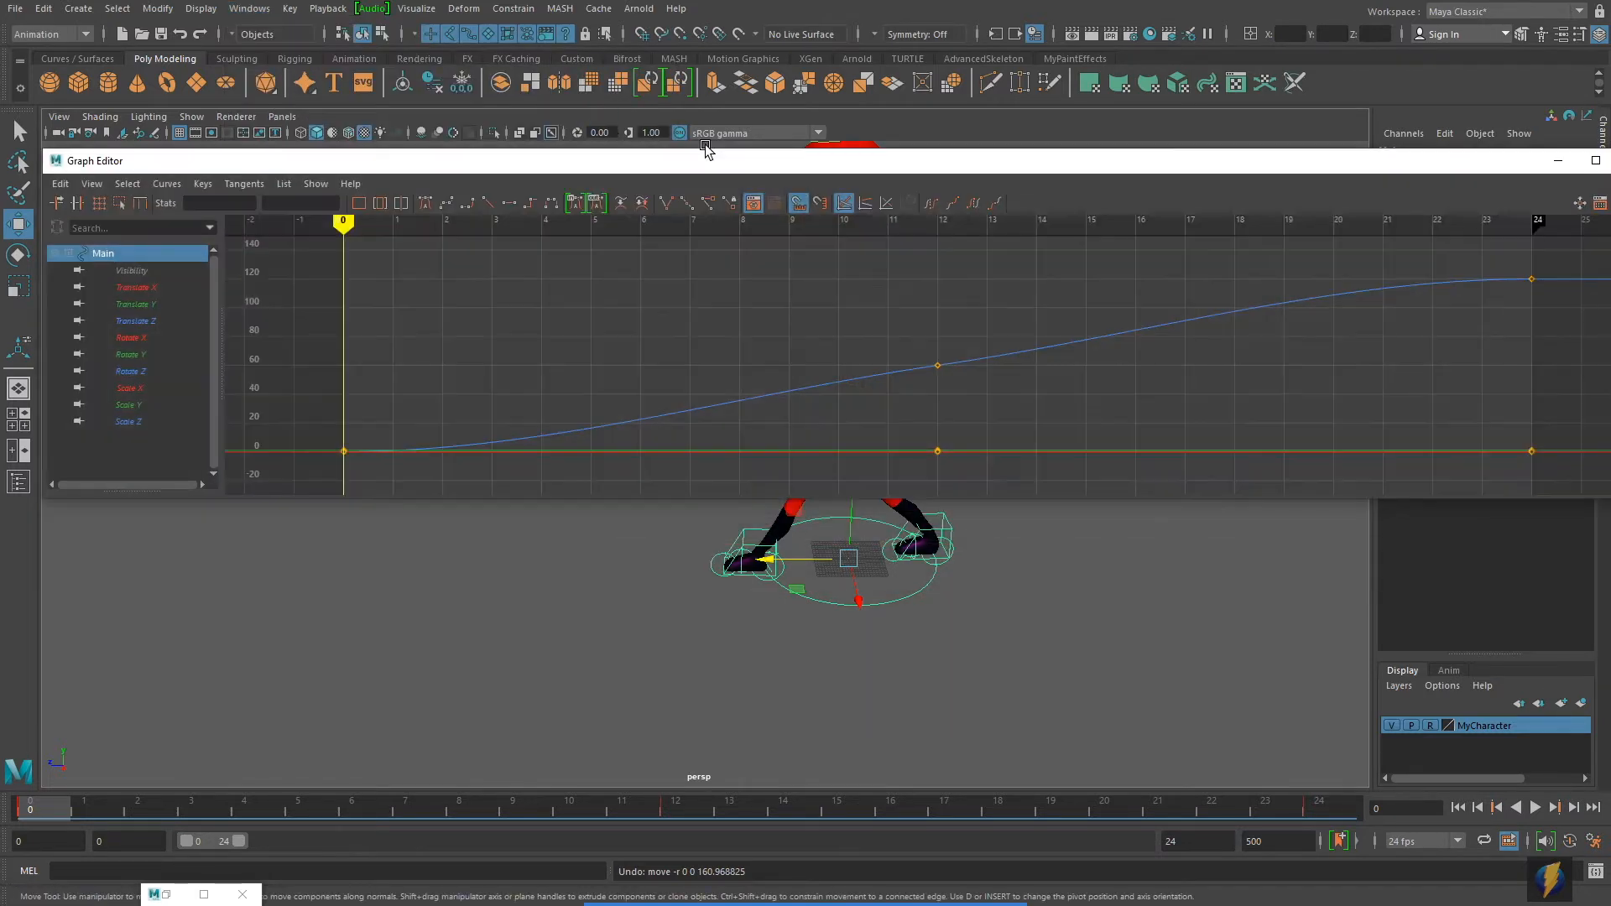
left_click(160, 324)
left_click(1595, 160)
mouse_move(1168, 380)
right_mouse_down("alt")
mouse_move(1107, 380)
mouse_move(1165, 381)
right_mouse_up("alt")
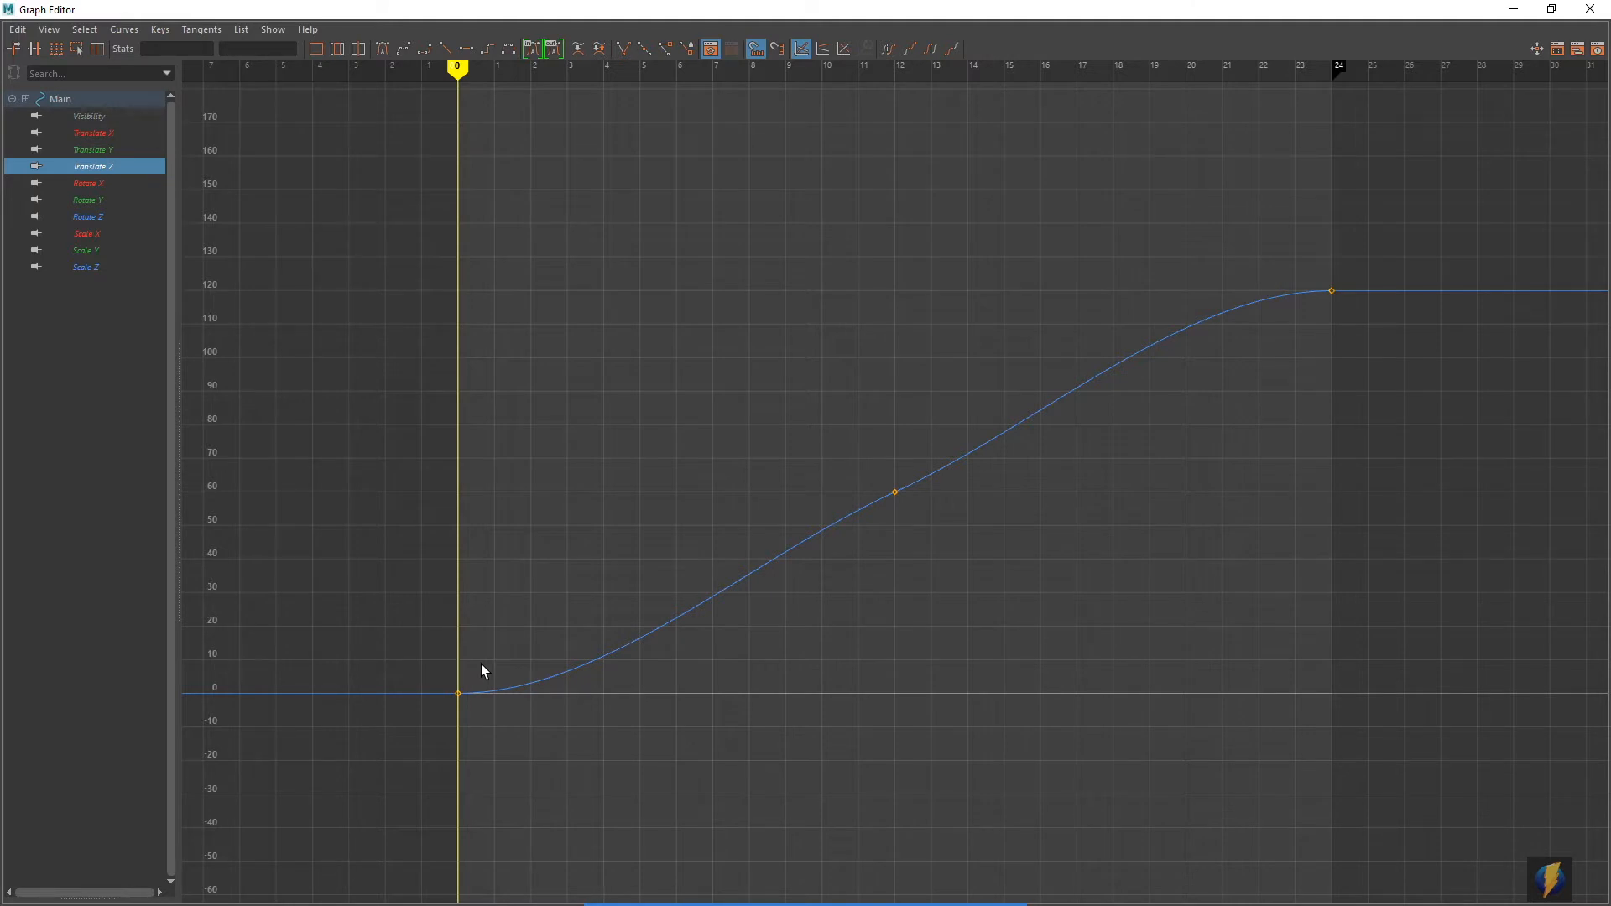
Delete the frame 12 keys from the Main control's Translate Z curve and from all its other channels.
left_click_drag(843, 463, 933, 542)
key("Delete")
left_click_drag(93, 115, 105, 265)
key("f")
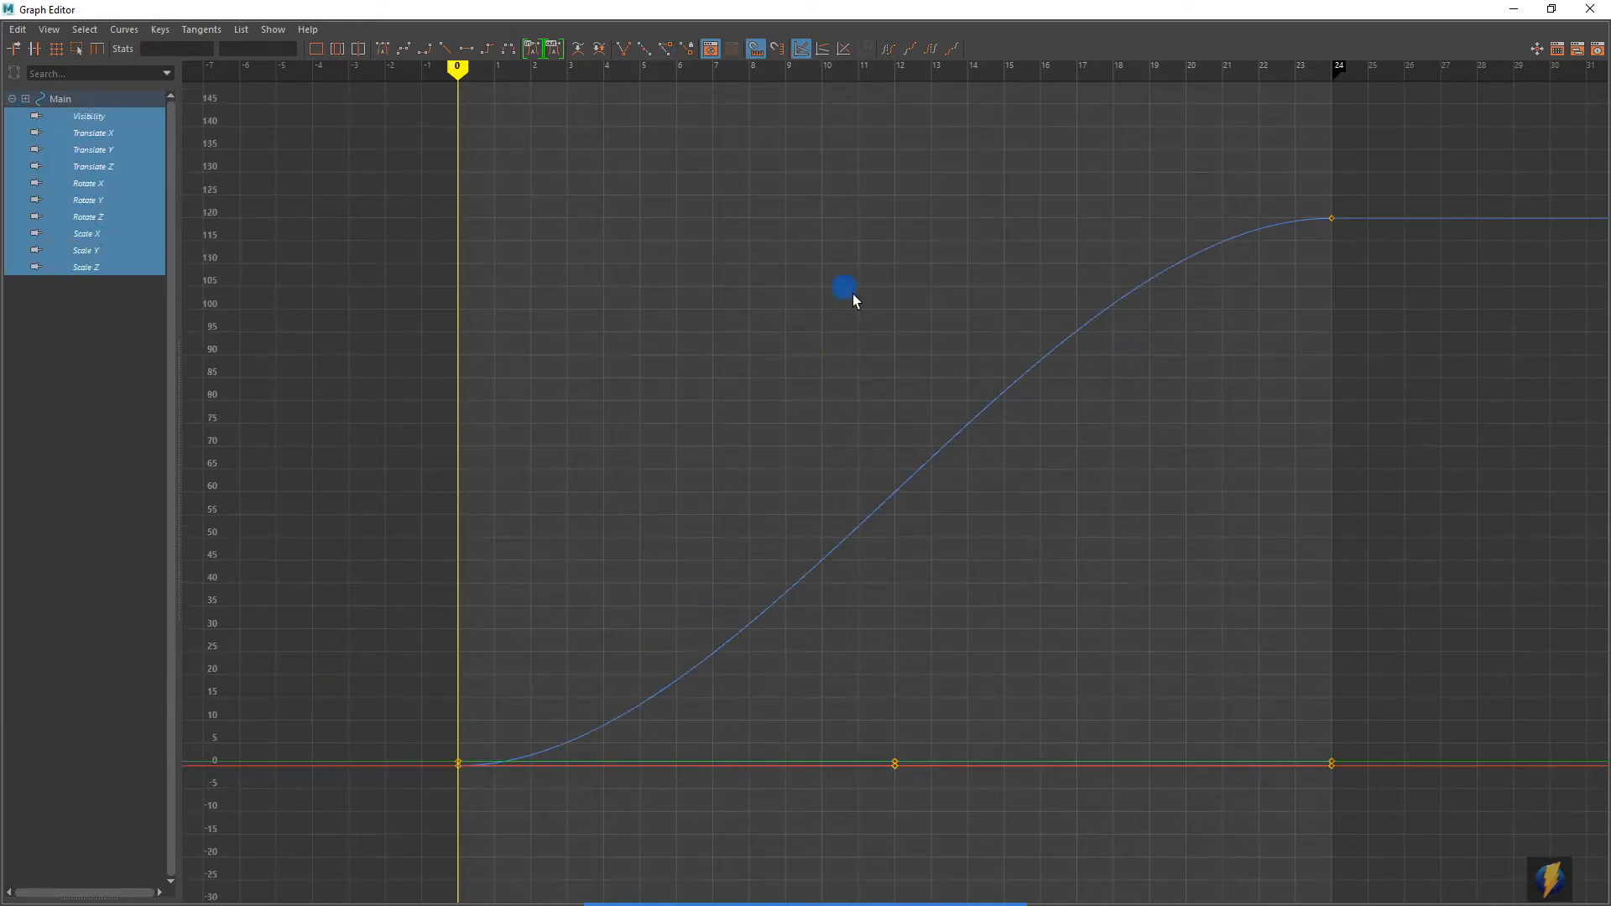
left_click_drag(853, 293, 985, 842)
key("Delete")
Set linear tangents on the Main control's Translate Z curve keys and close the Graph Editor.
left_click(99, 166)
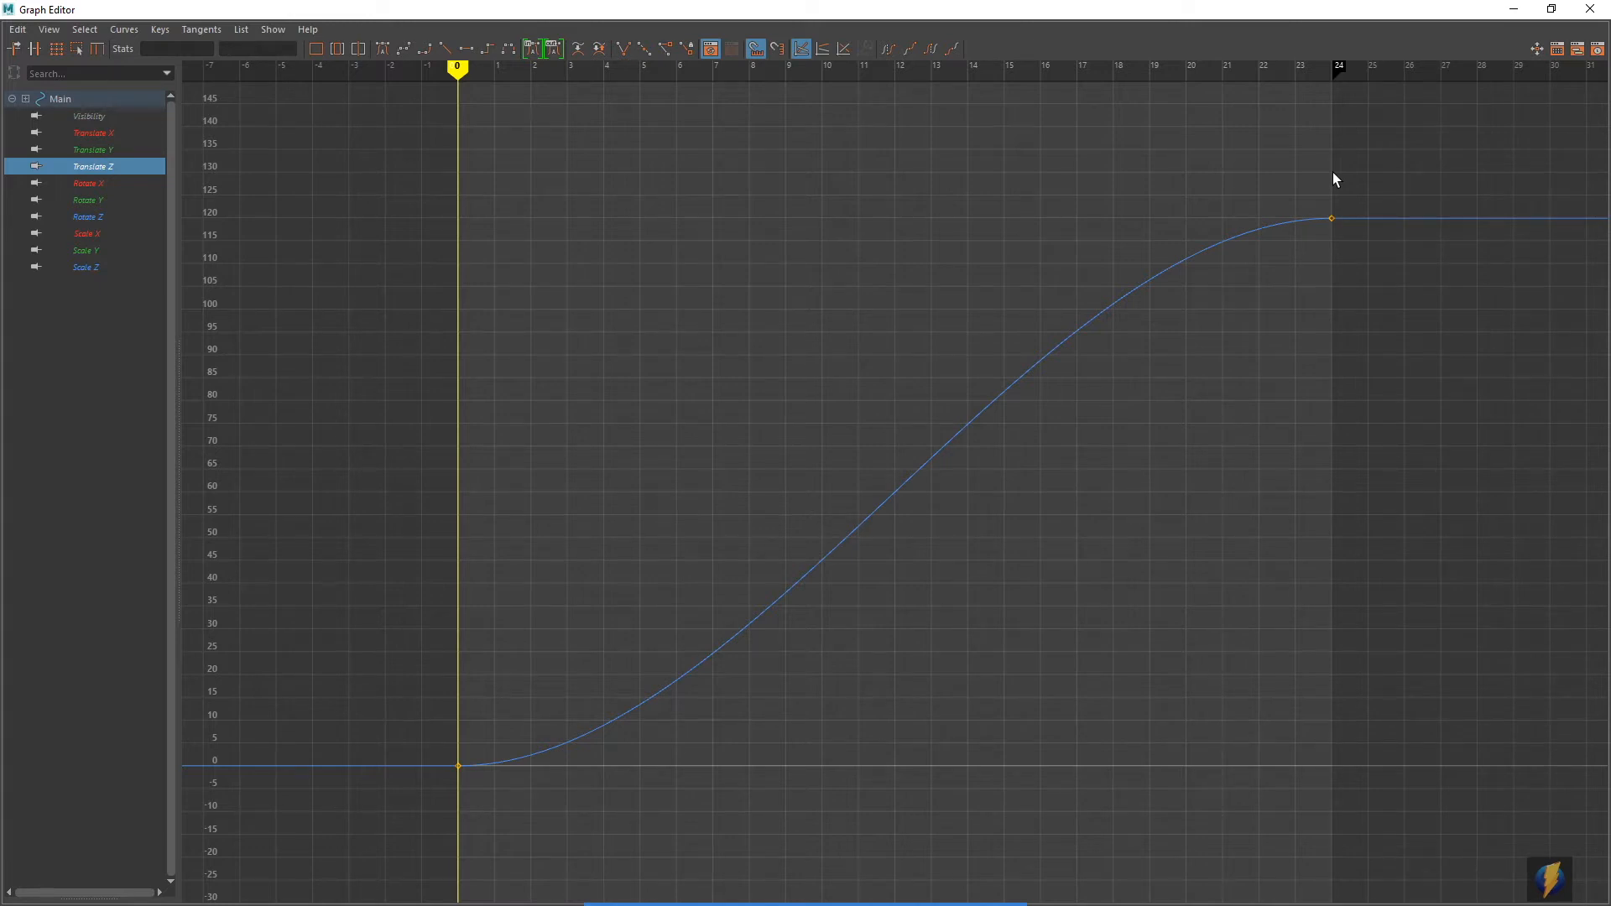
left_click_drag(604, 334, 1083, 696)
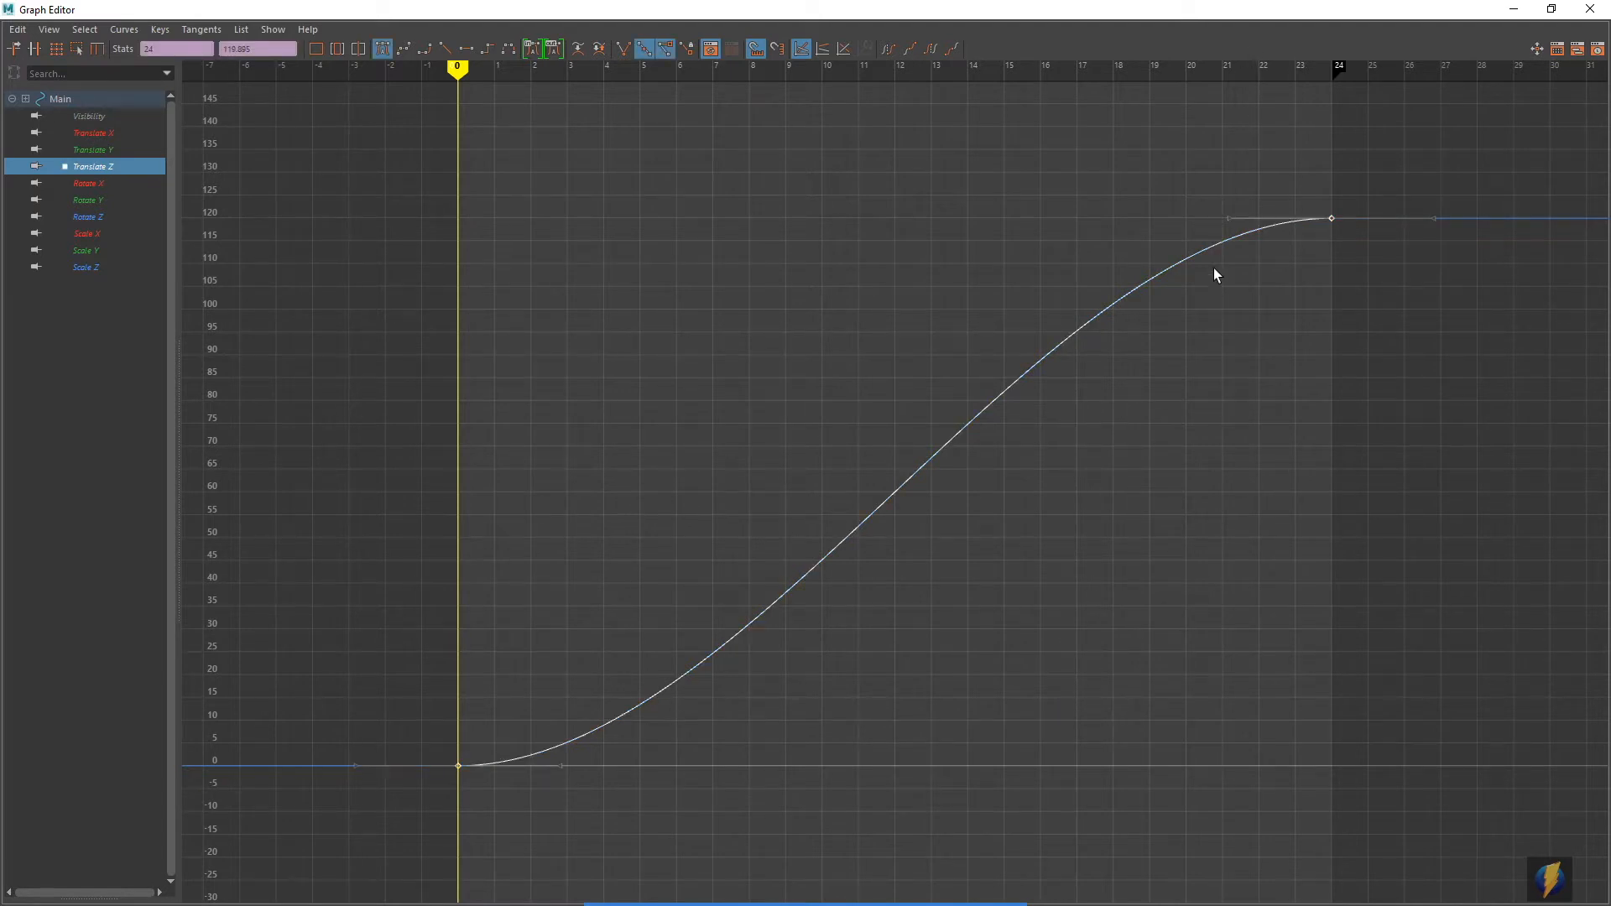
left_click(446, 48)
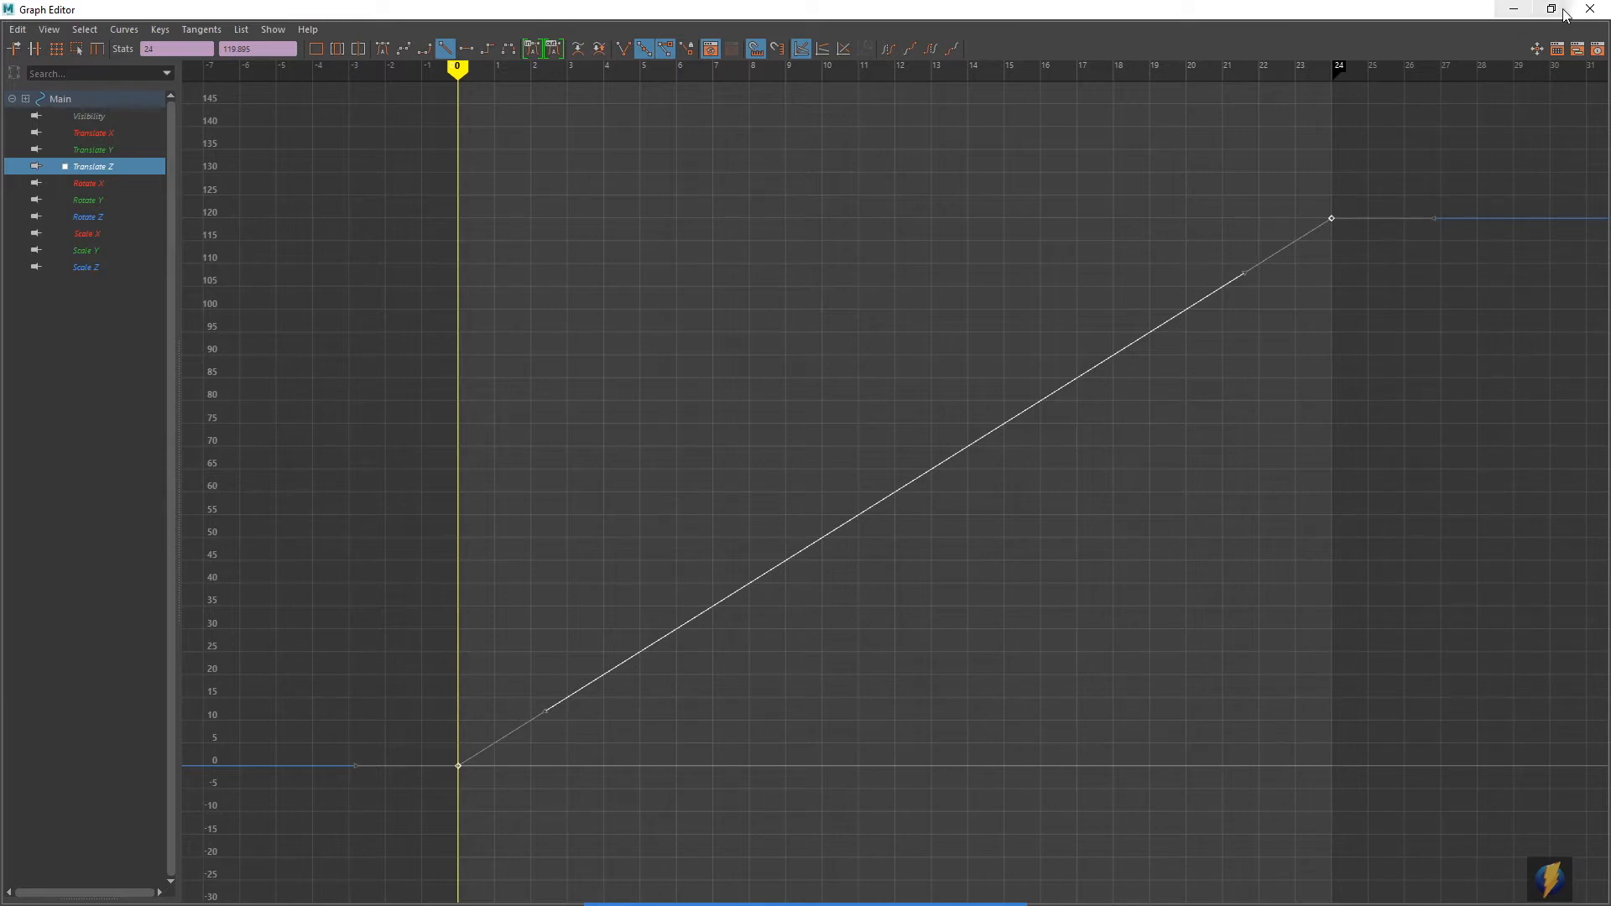
left_click(1588, 12)
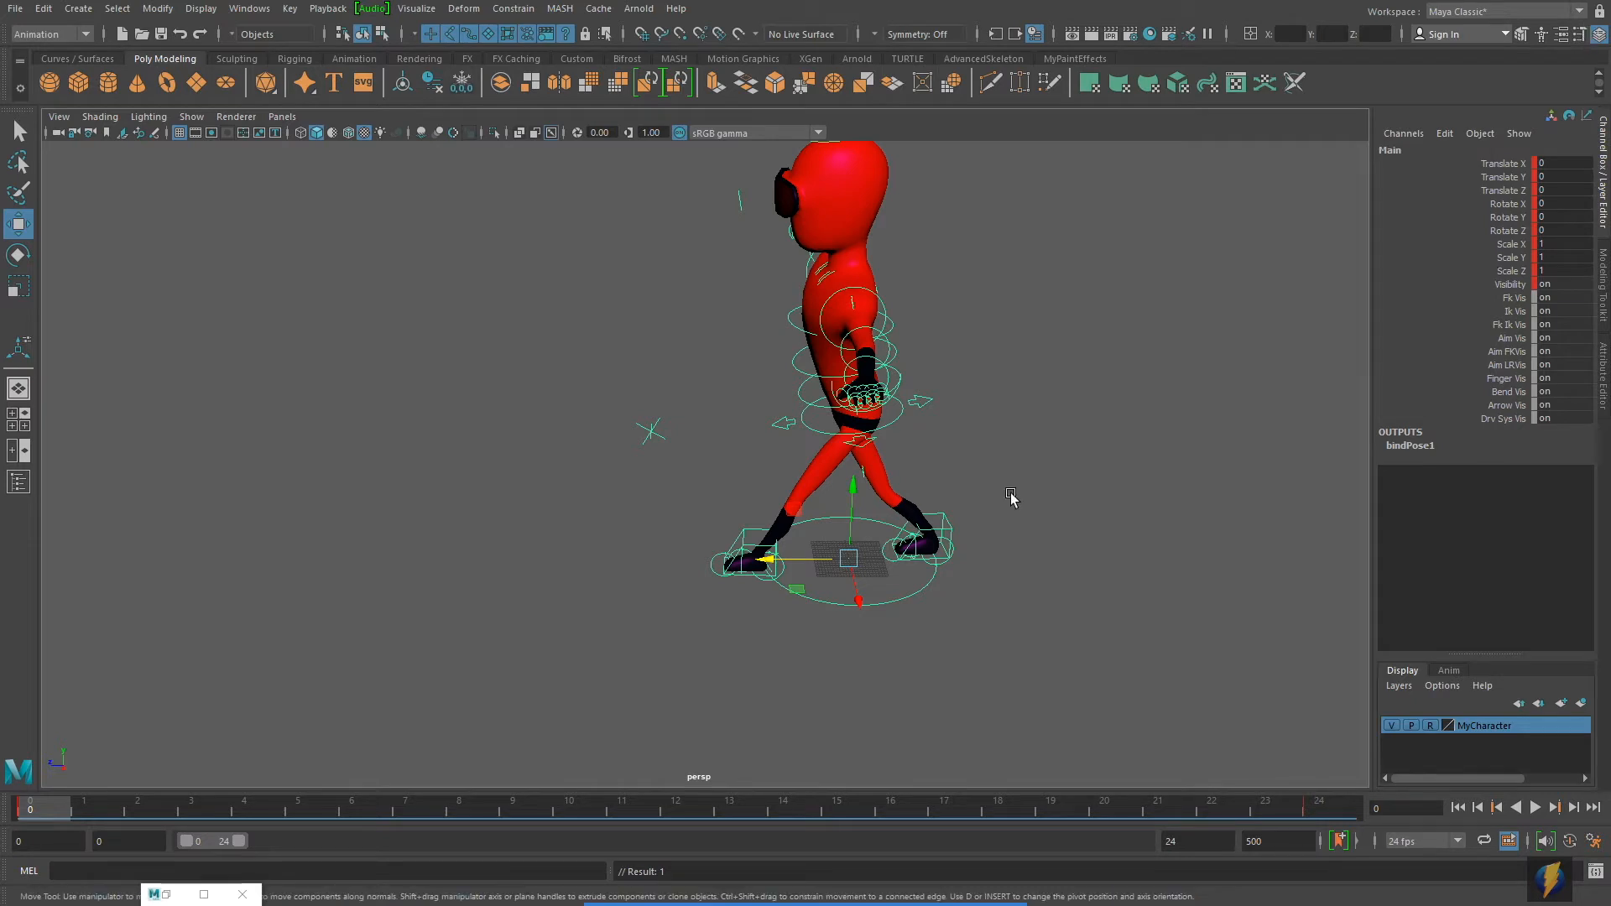
Play and scrub the walk in the perspective view to check the foot contact during forward travel, ending at frame 0.
left_click_drag(974, 510, 969, 495, "alt")
middle_click_drag(983, 494, 933, 502, "alt")
right_click_drag(752, 562, 1087, 561, "alt")
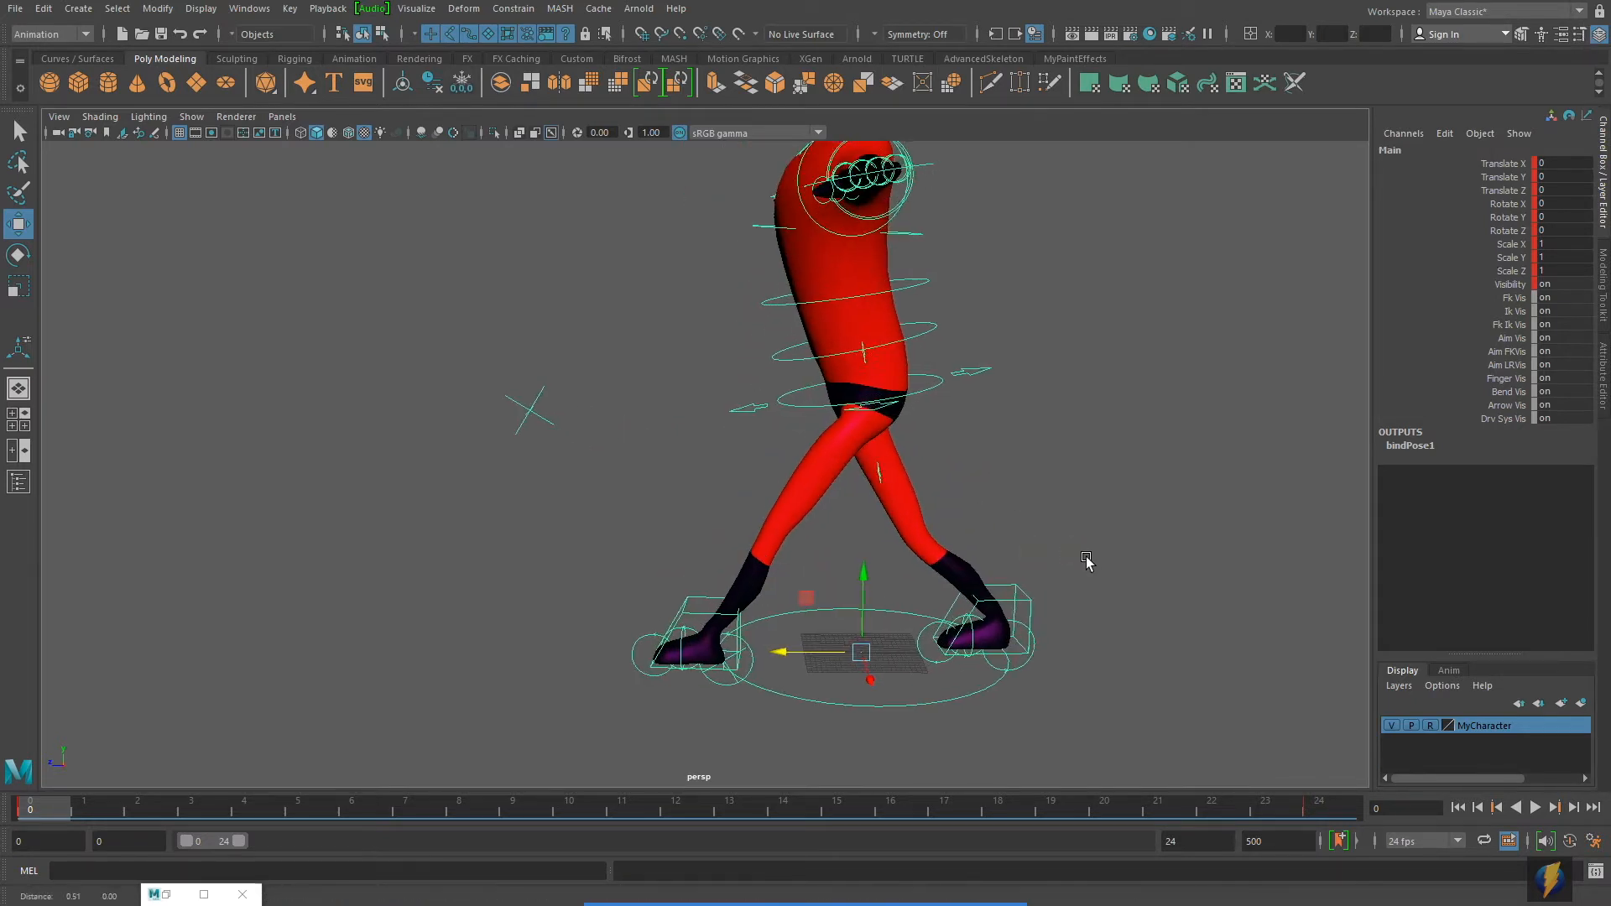
middle_click_drag(1026, 569, 1002, 529, "alt")
left_click(1476, 808)
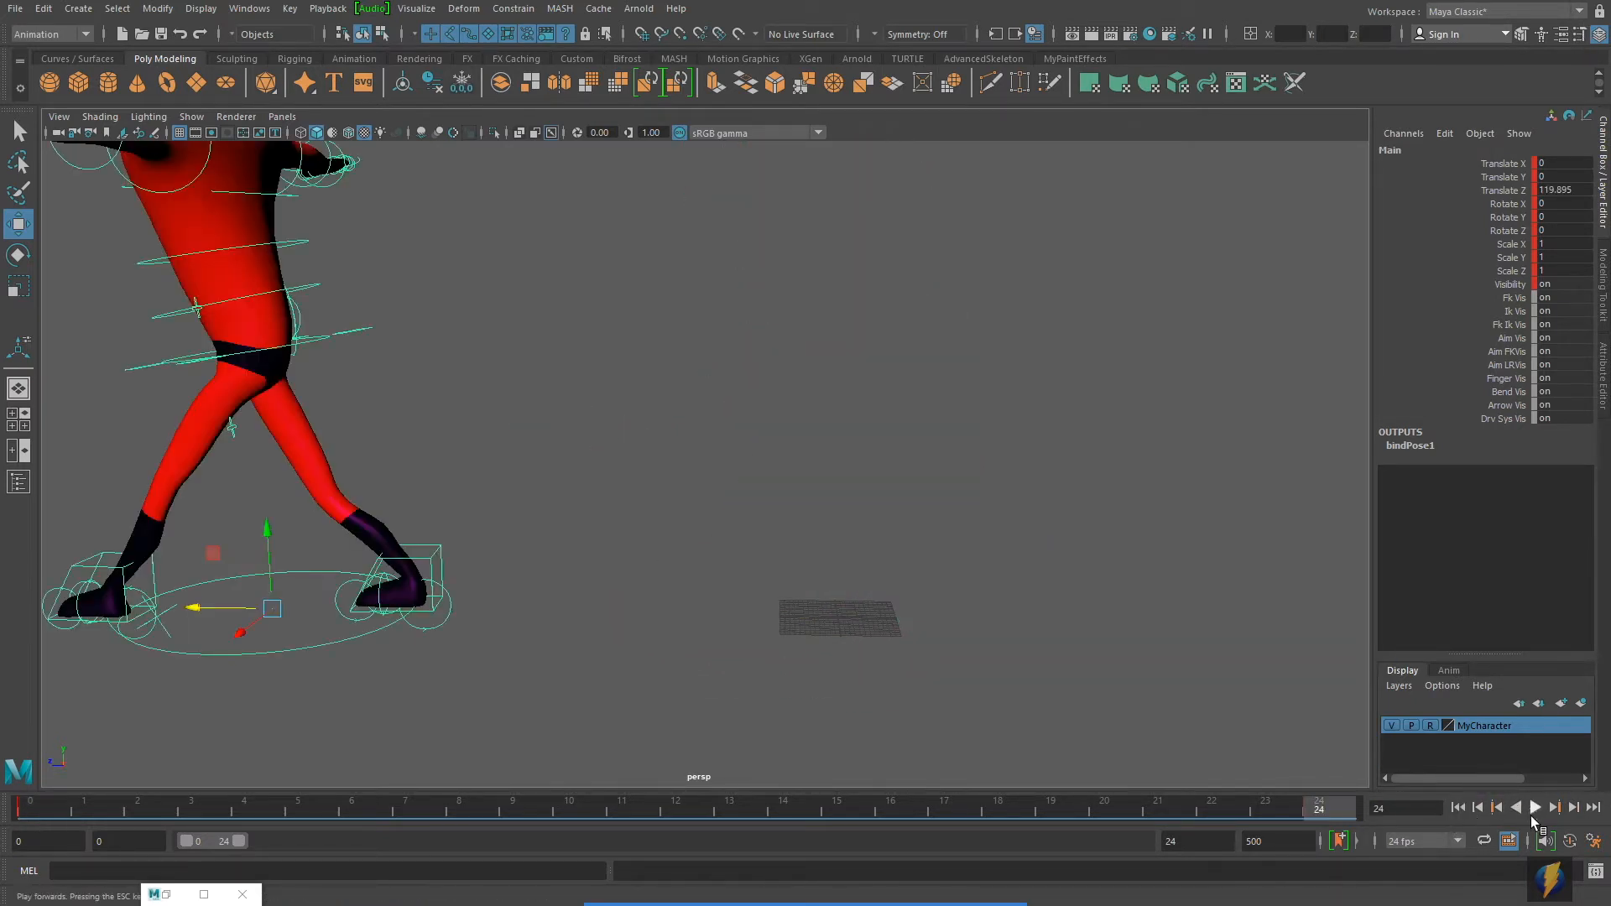
middle_click_drag(573, 492, 701, 509, "alt")
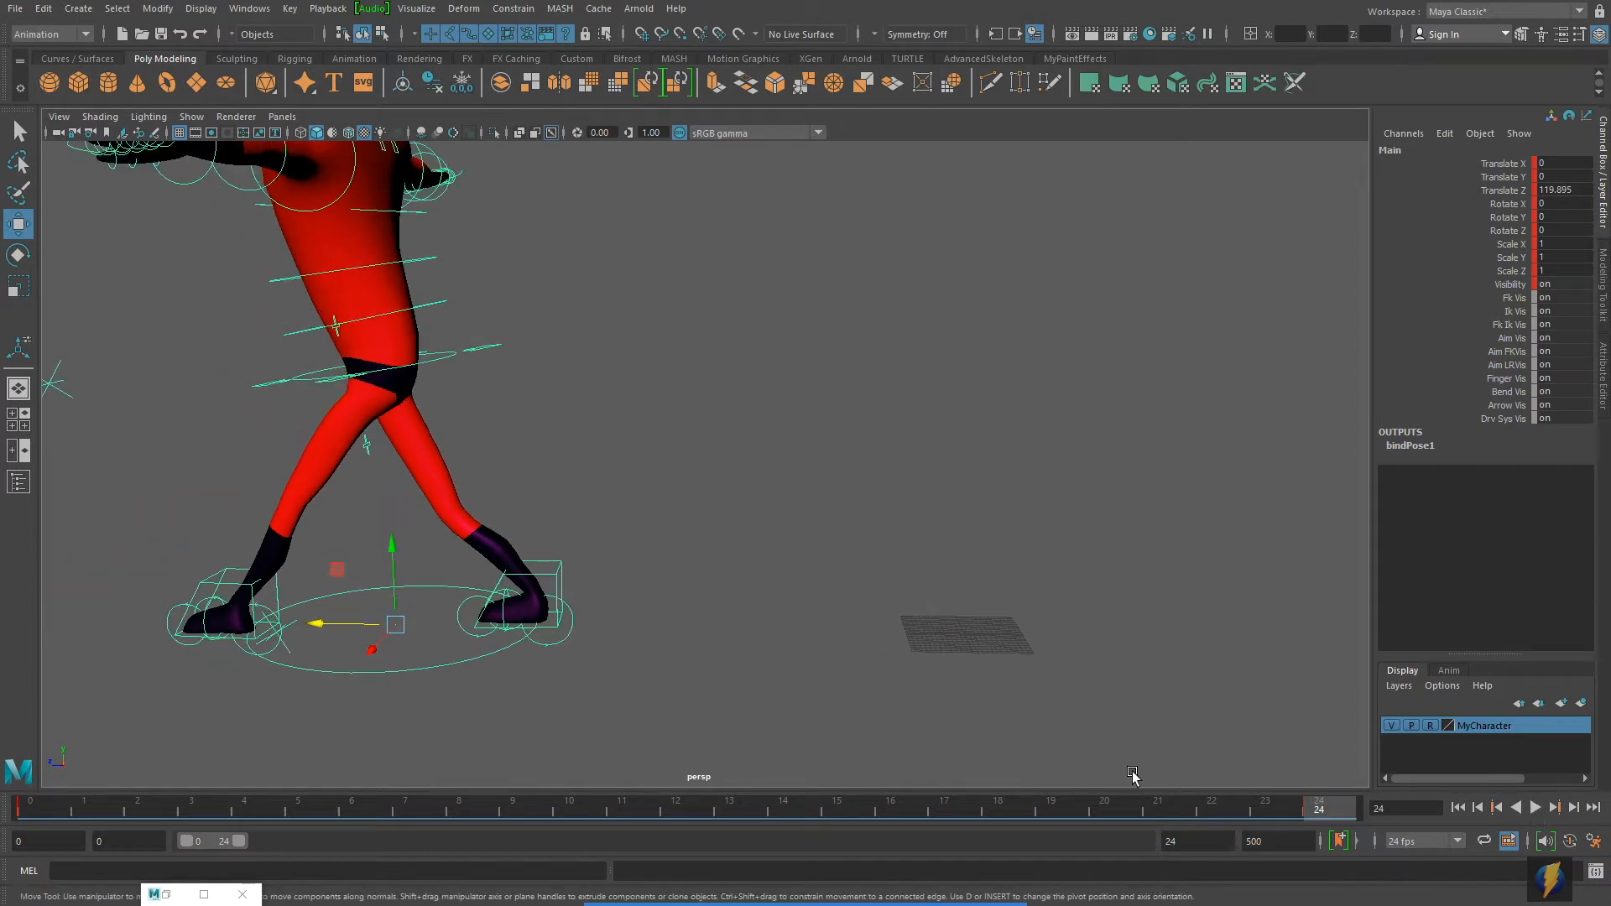
left_click(1458, 808)
middle_click_drag(902, 541, 932, 571, "alt")
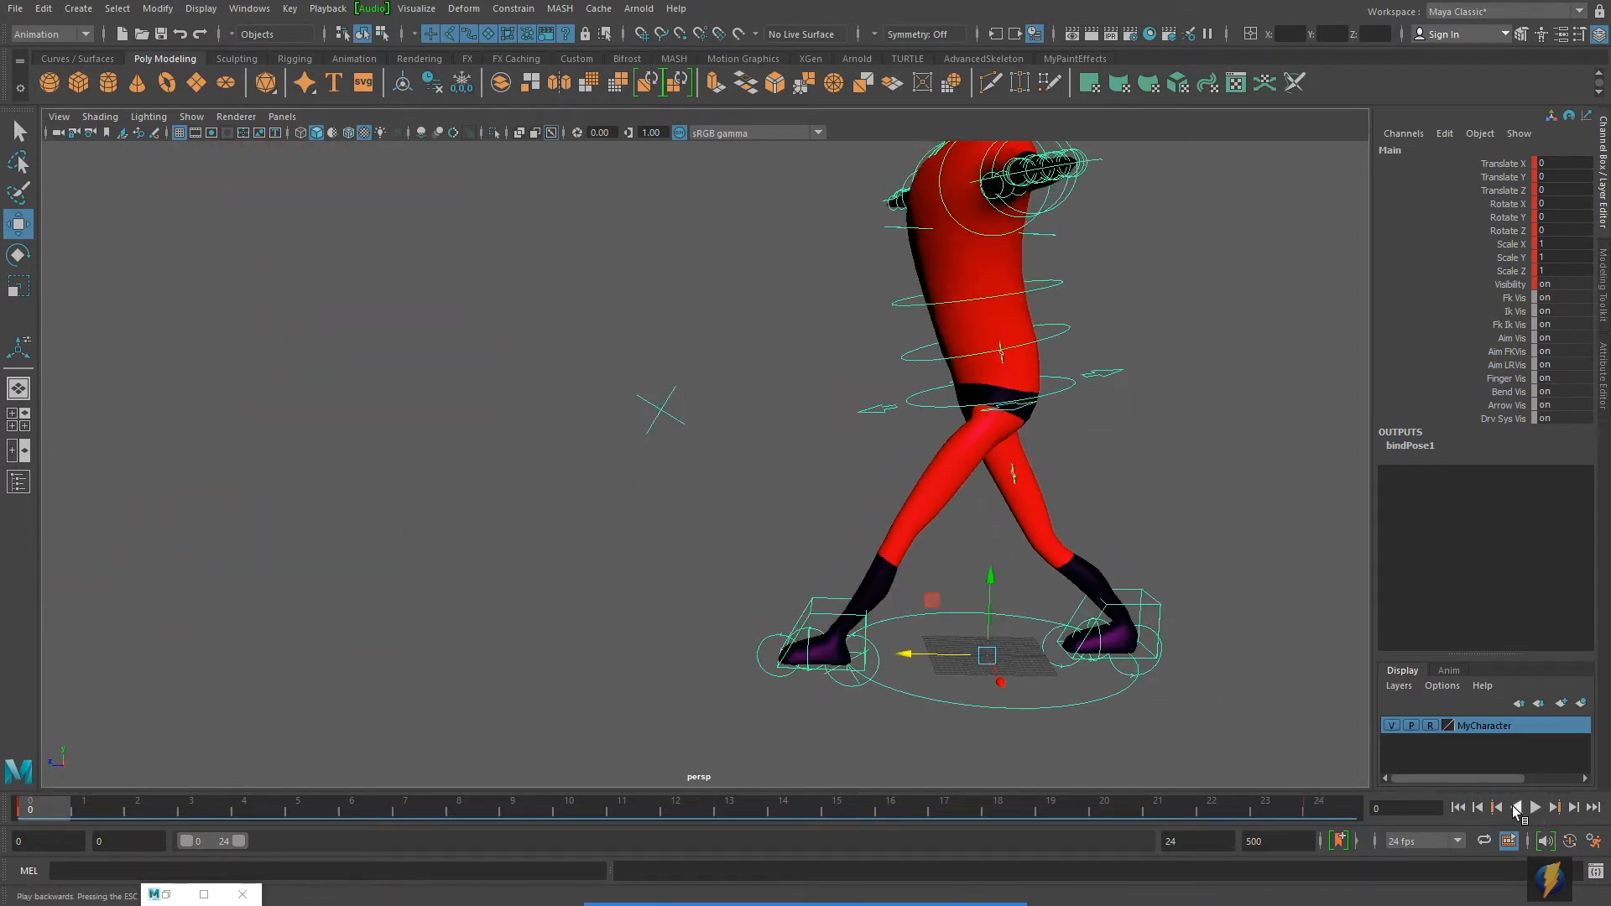
left_click(1534, 808)
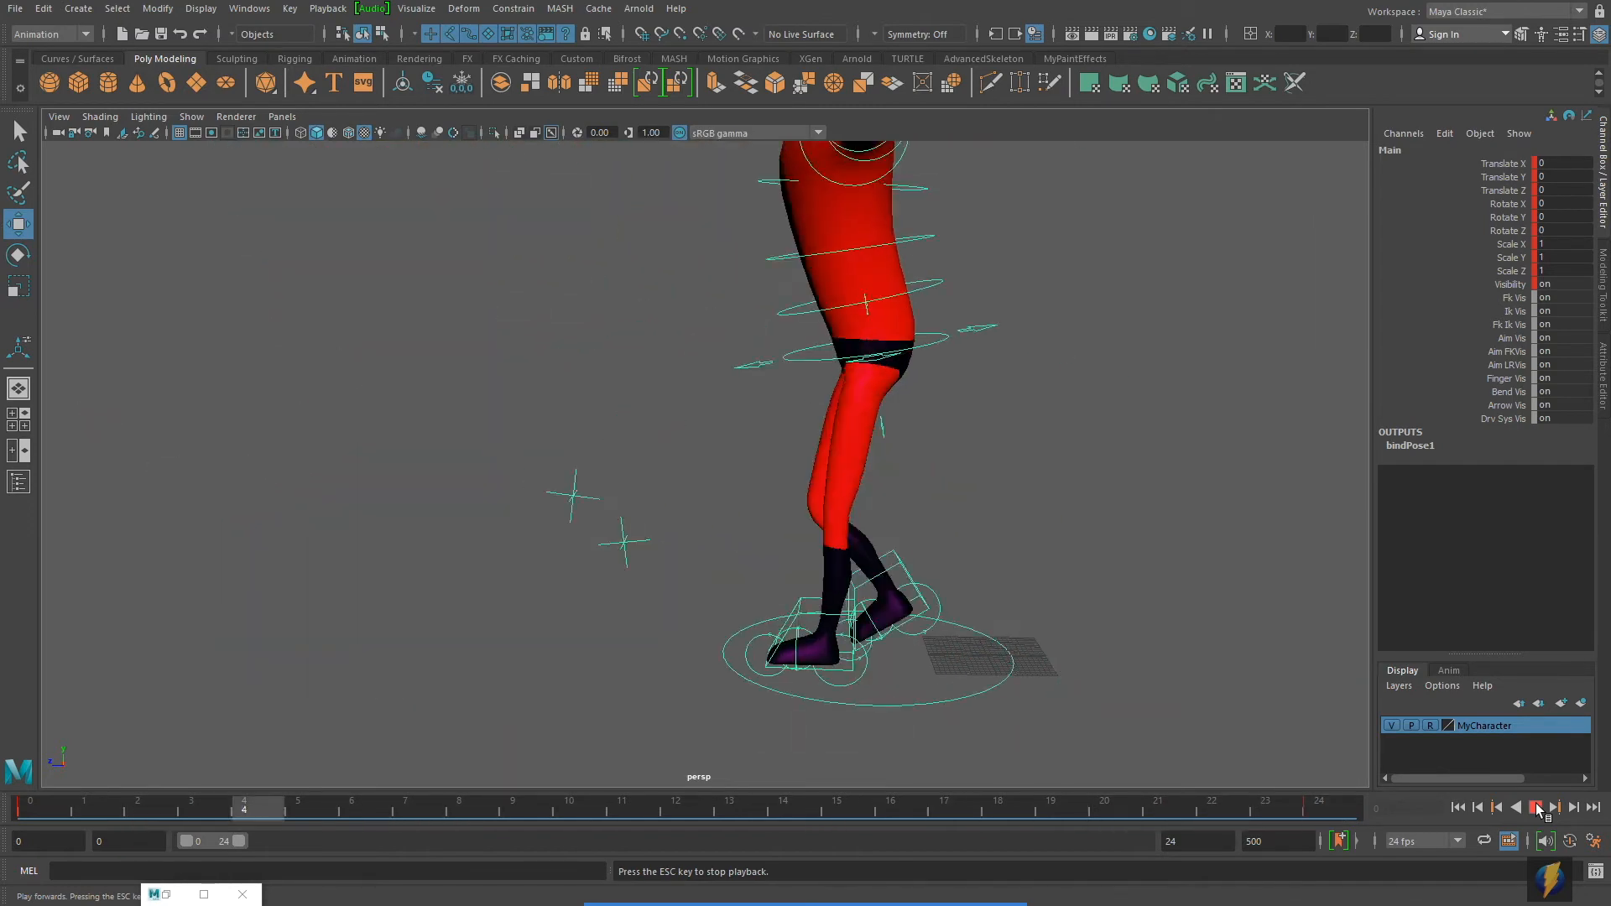
left_click(1535, 808)
left_click_drag(976, 803, 2, 834)
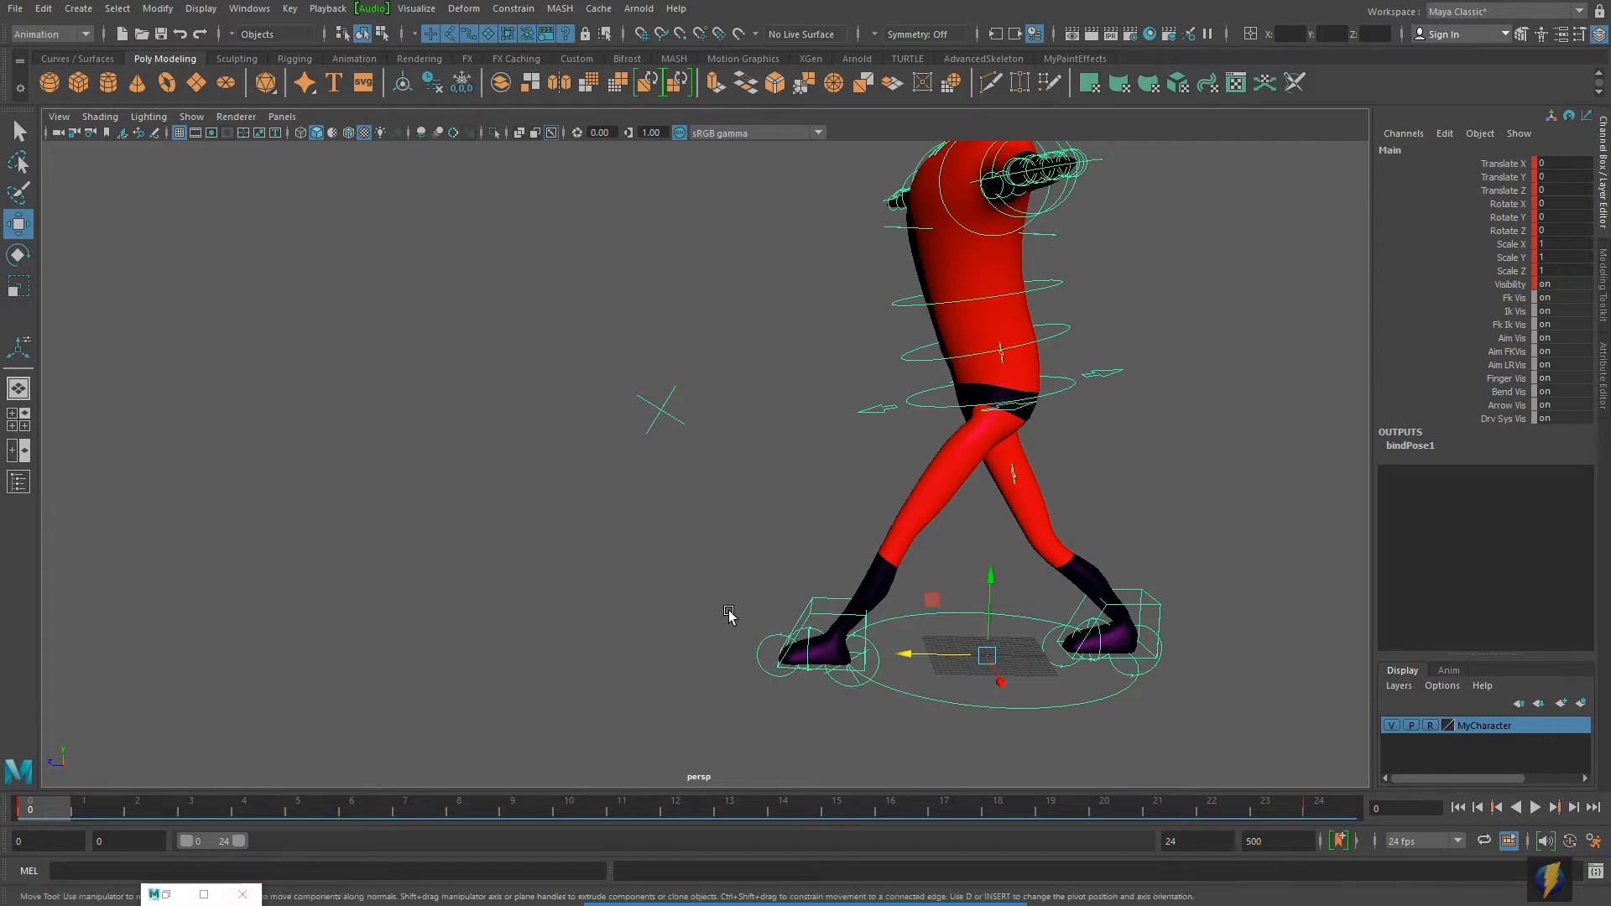
Open the Graph Editor for the left leg's IK control at frame 0 and isolate its Translate Z curve.
left_click(818, 603)
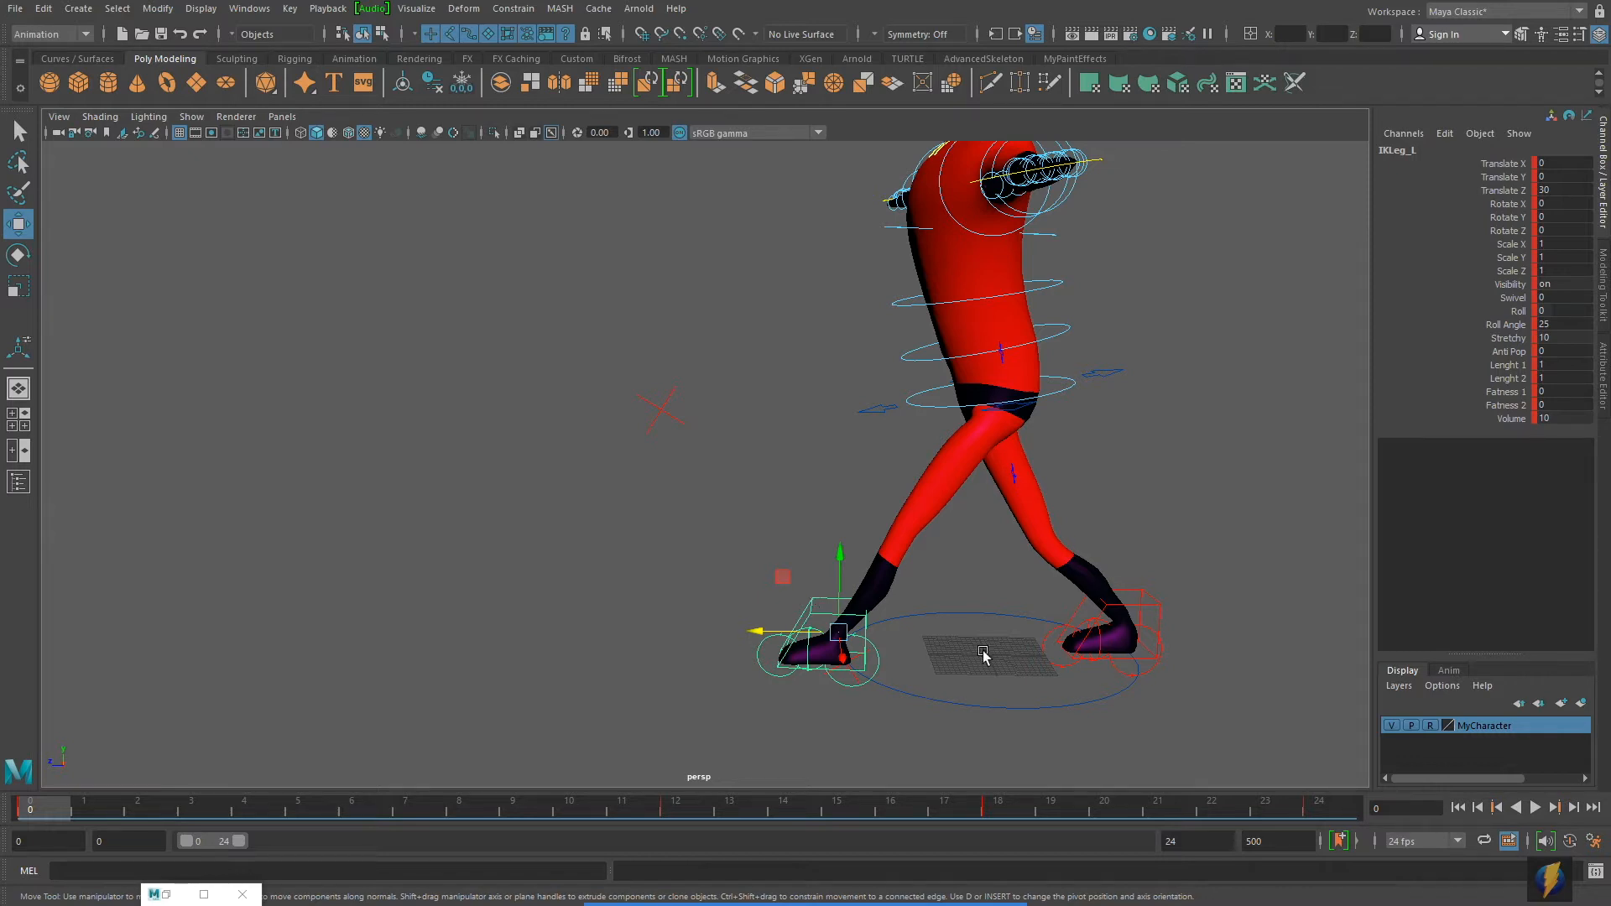
left_click(52, 792)
left_click_drag(61, 804, 1, 747)
left_click(250, 8)
mouse_move(336, 101)
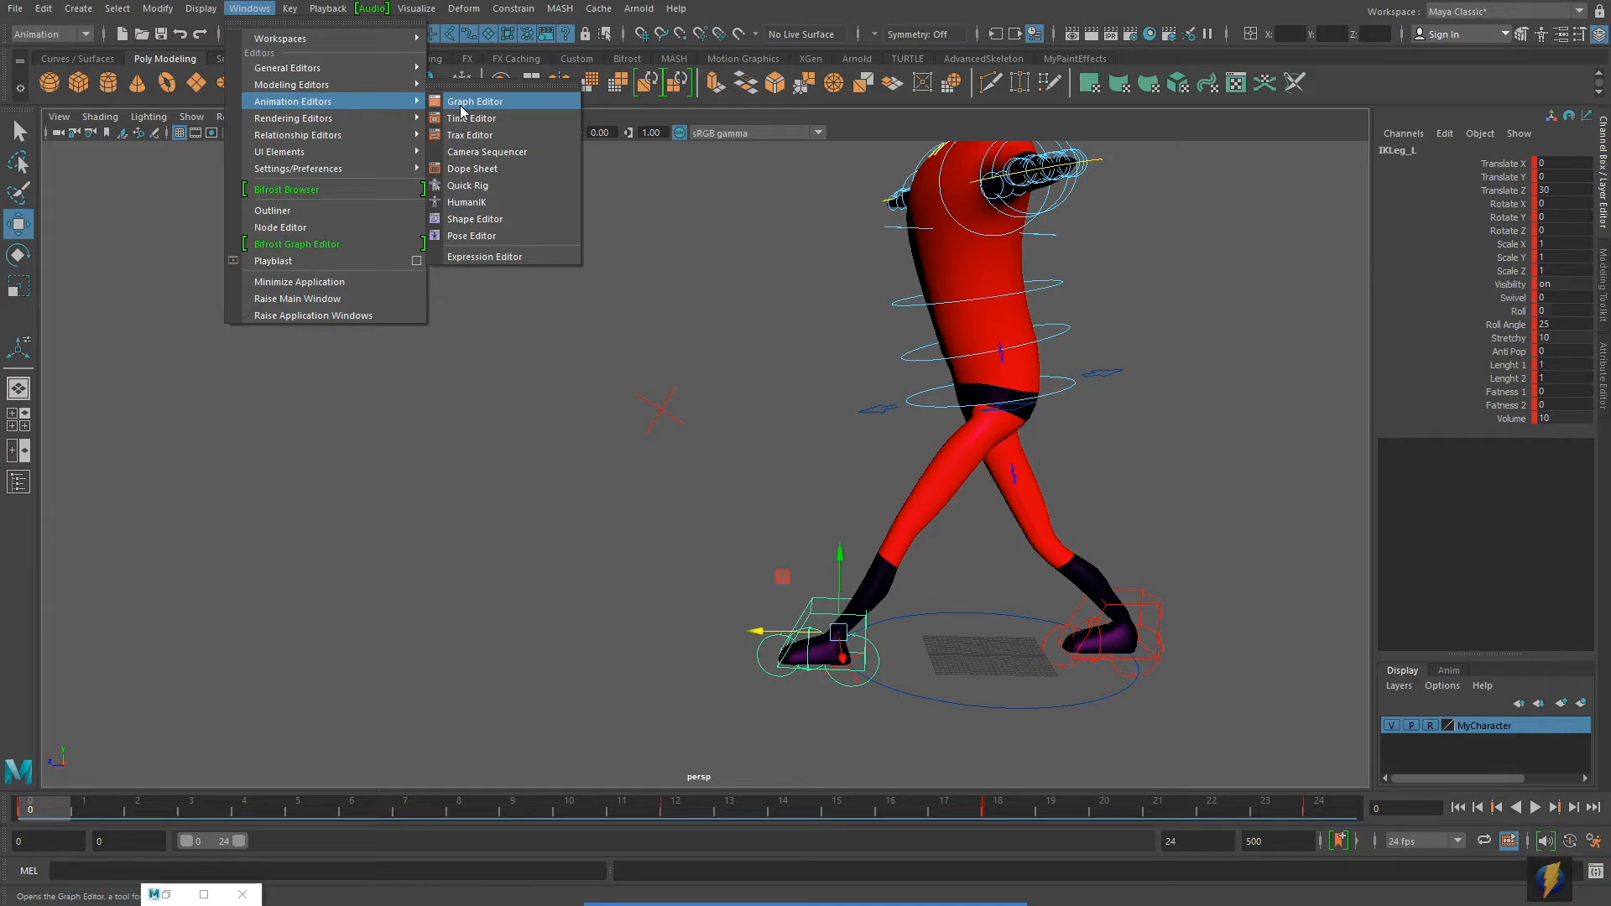
left_click(463, 104)
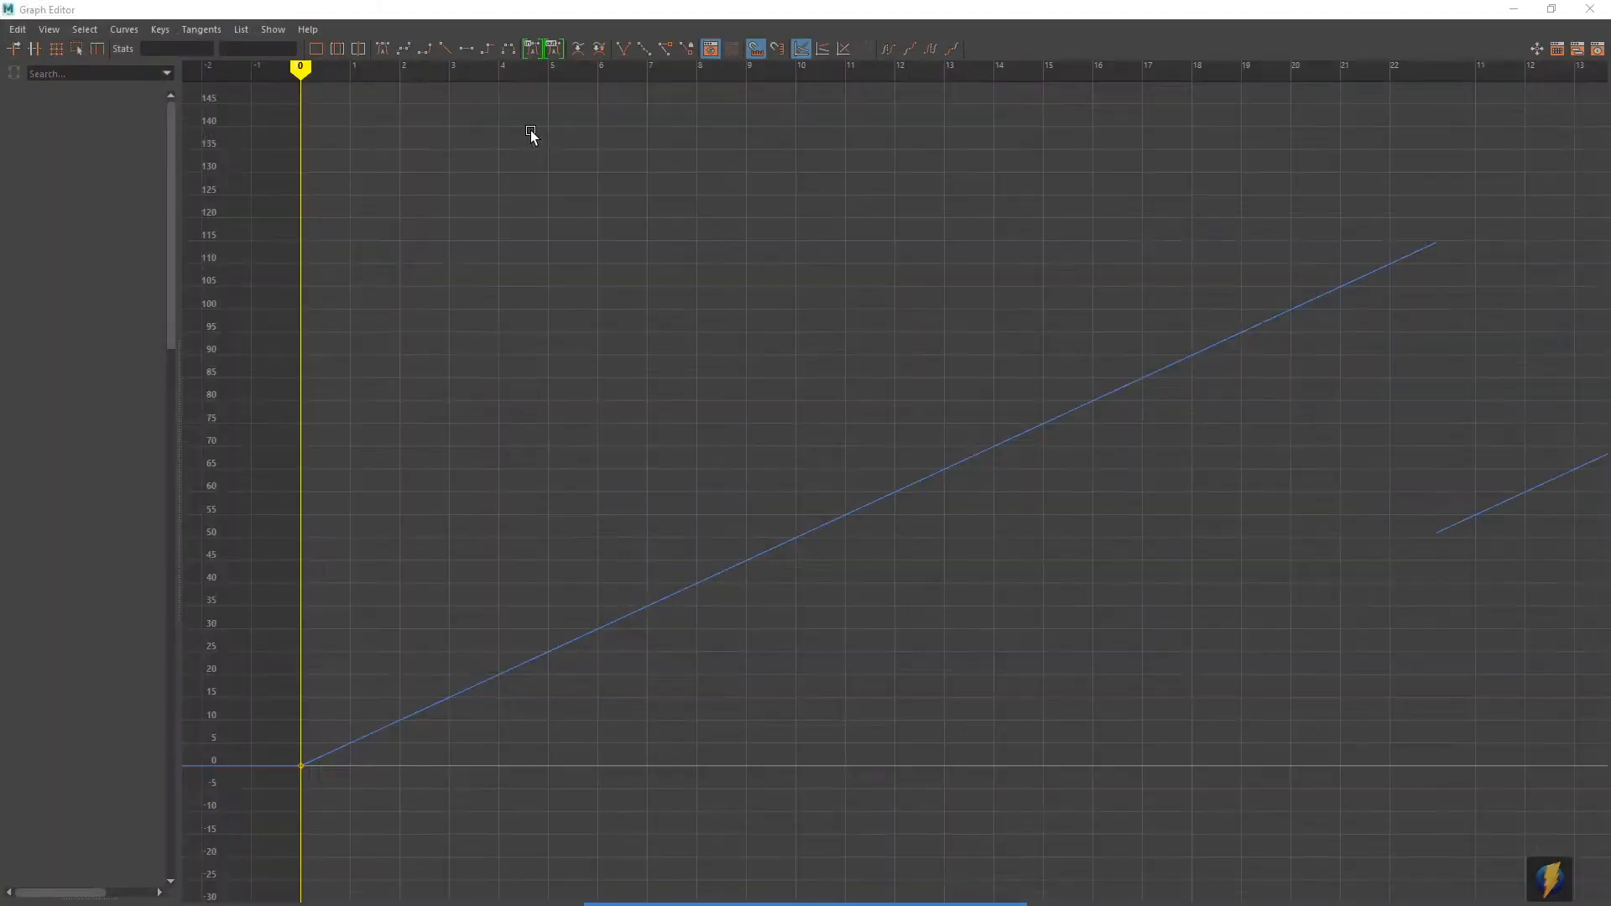
left_click_drag(1233, 7, 1168, 151)
left_click_drag(1068, 586, 1060, 539, "alt")
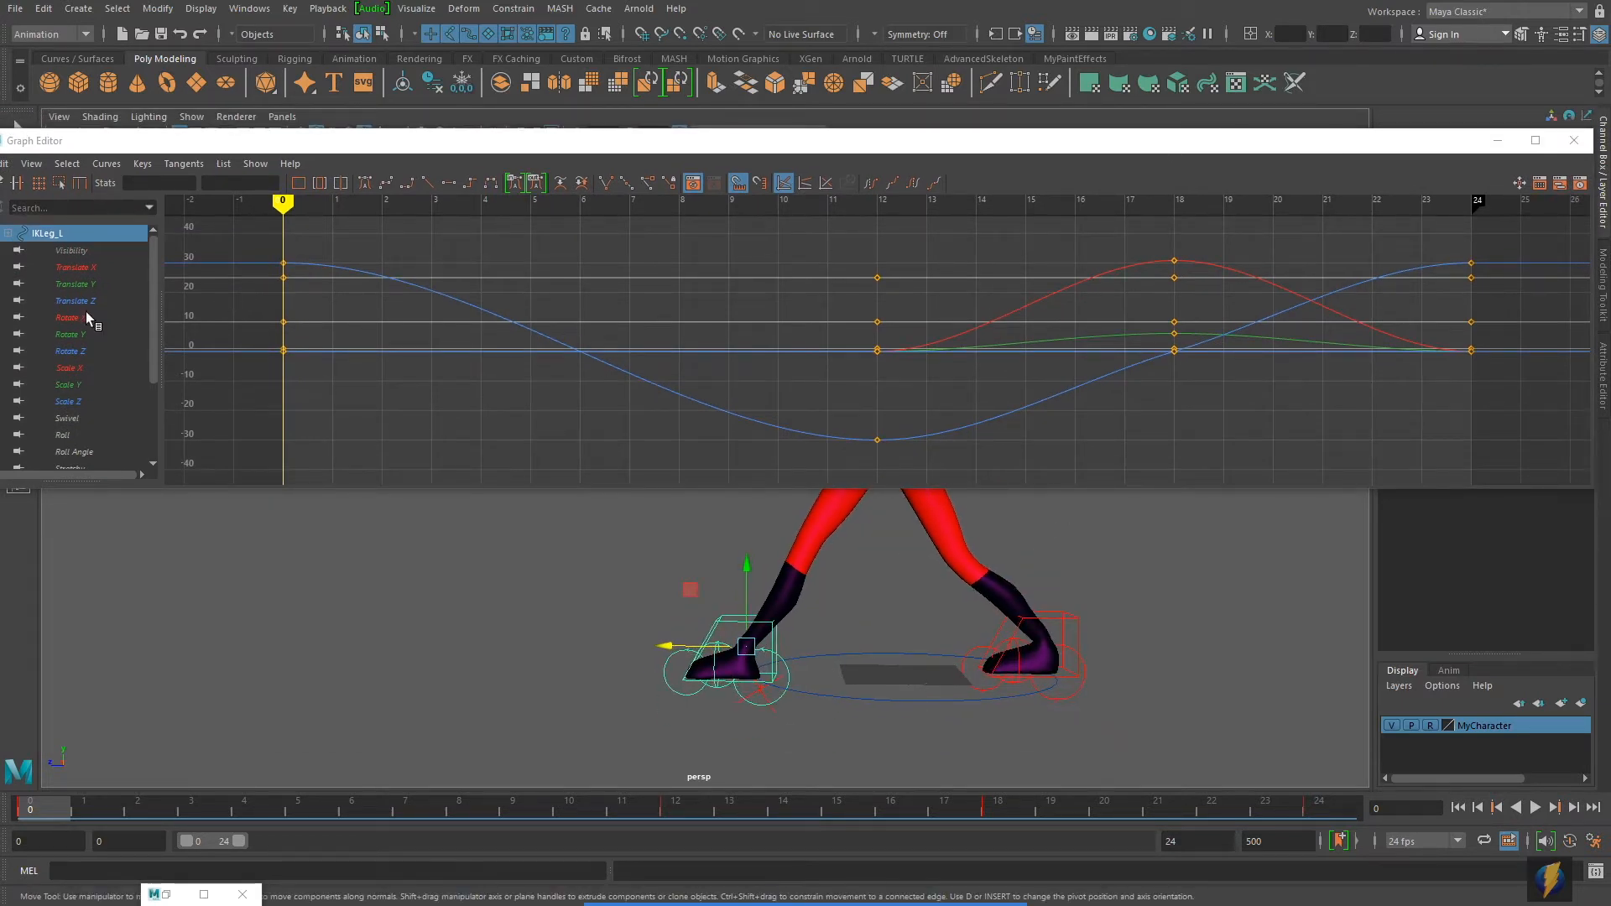
left_click(75, 300)
Set linear tangents on the left leg's Translate Z curve between frames 0 and 12.
left_click_drag(46, 805, 235, 807)
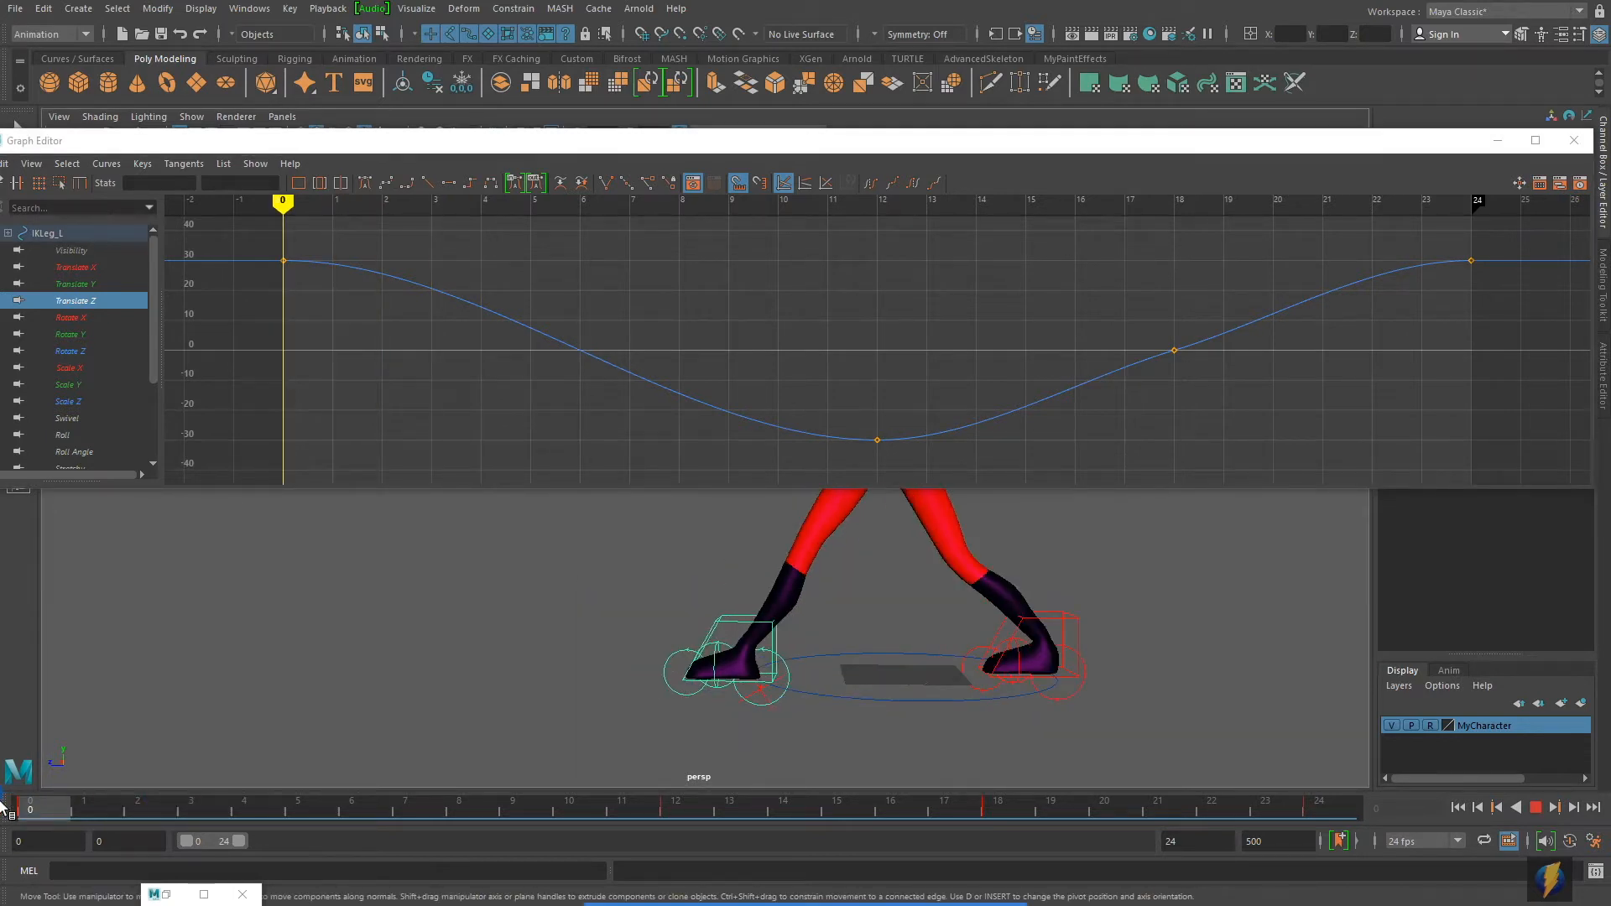
mouse_move(4, 810)
left_mouse_down()
mouse_move(666, 812)
mouse_move(42, 806)
mouse_move(159, 788)
mouse_move(19, 789)
left_mouse_up()
left_click(866, 870)
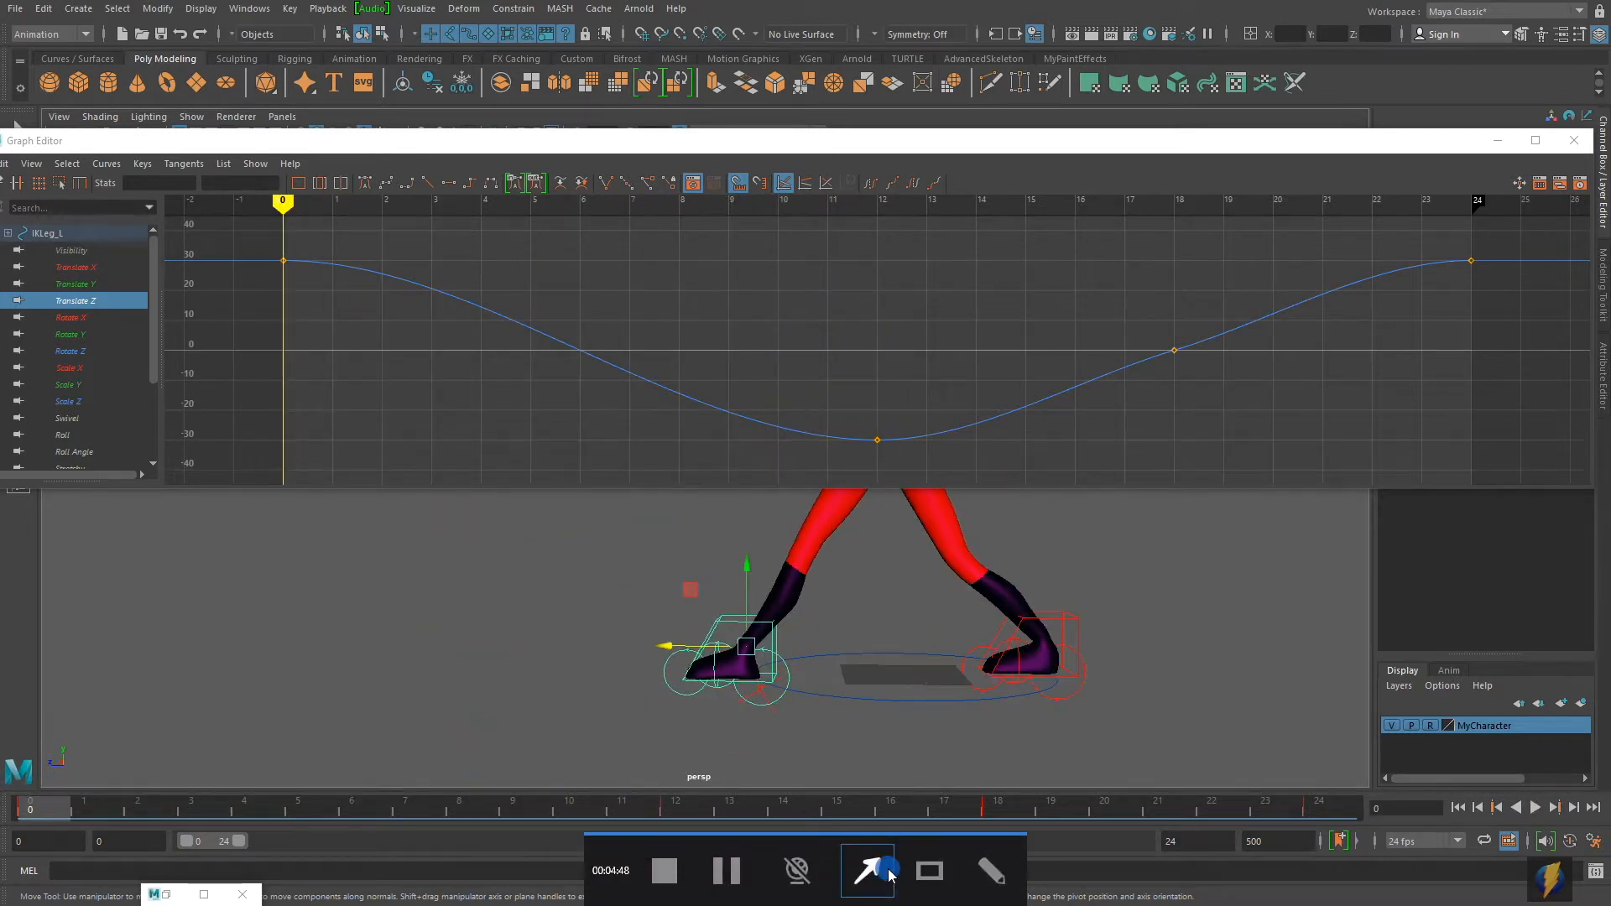
mouse_move(418, 410)
left_mouse_down()
mouse_move(304, 283)
mouse_move(827, 436)
mouse_move(288, 288)
mouse_move(285, 264)
mouse_move(376, 267)
mouse_move(633, 456)
mouse_move(894, 442)
mouse_move(589, 415)
left_mouse_up()
left_click_drag(264, 244, 890, 450)
left_click_drag(368, 240, 881, 475)
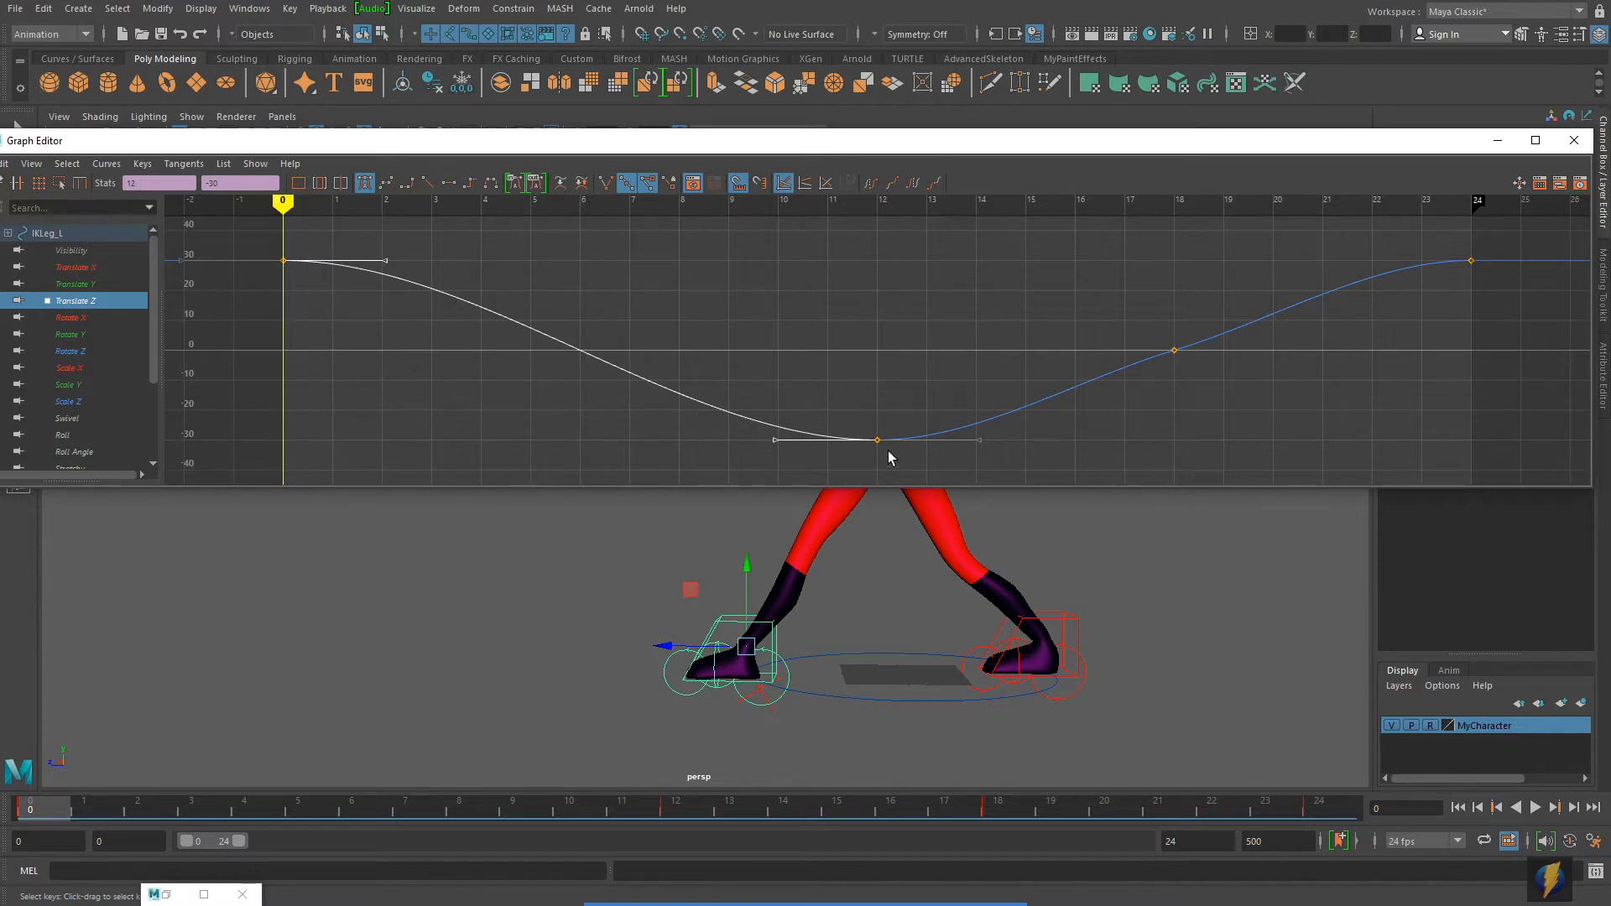
left_click(428, 183)
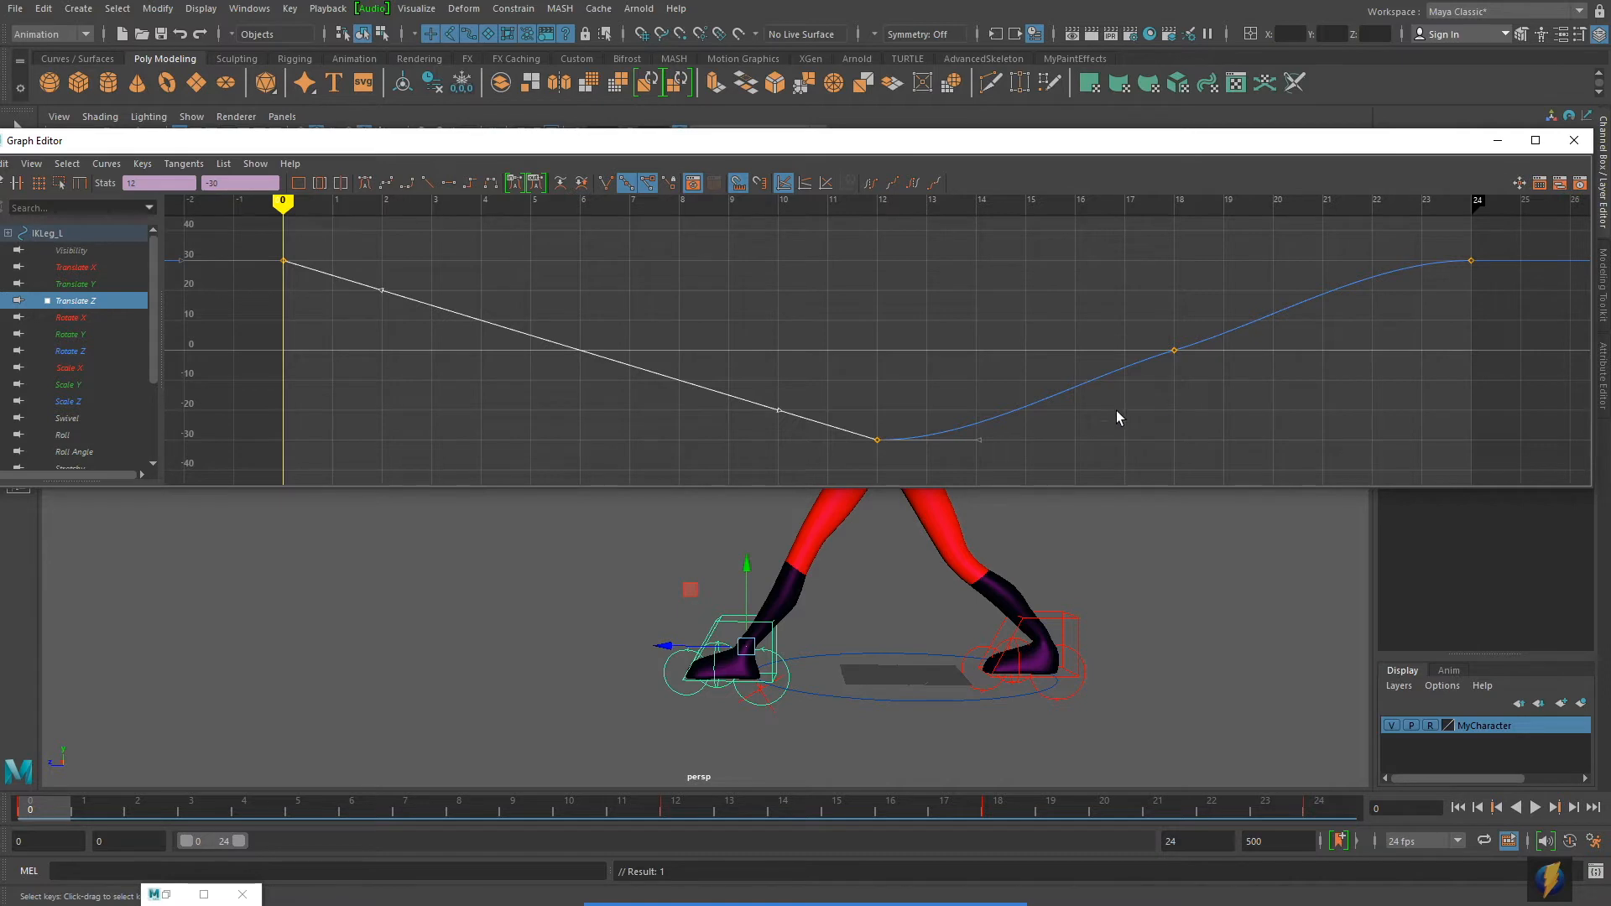
Set linear tangents on the right leg IK control's Translate Z curve between frames 12 and 24.
mouse_move(49, 807)
left_mouse_down()
mouse_move(1006, 805)
mouse_move(668, 807)
left_mouse_up()
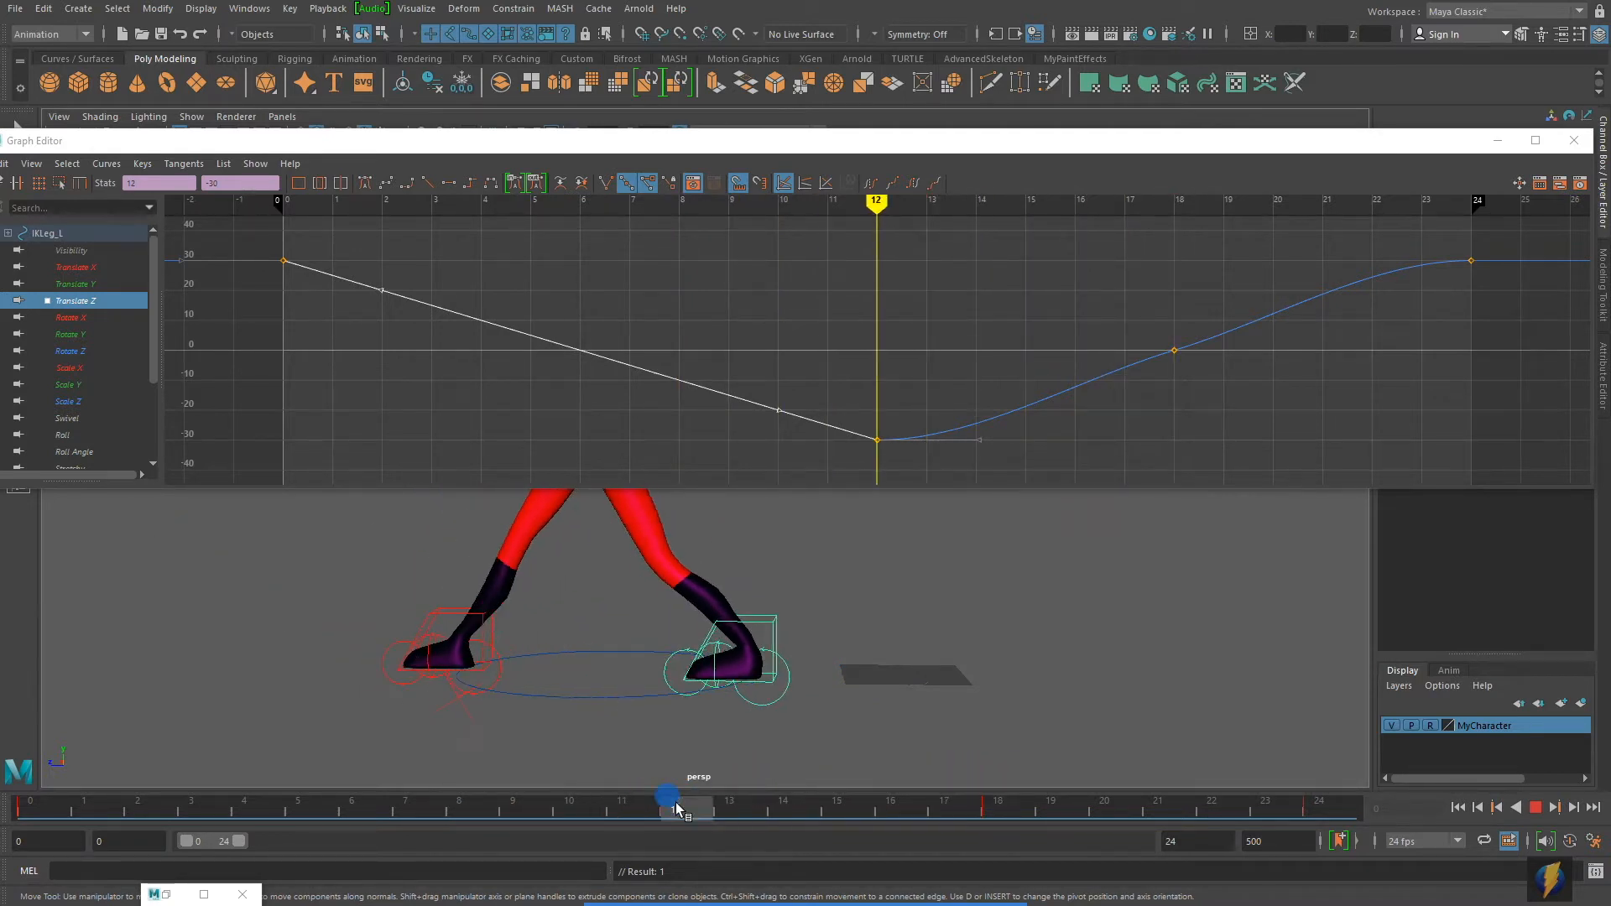
left_click(443, 616)
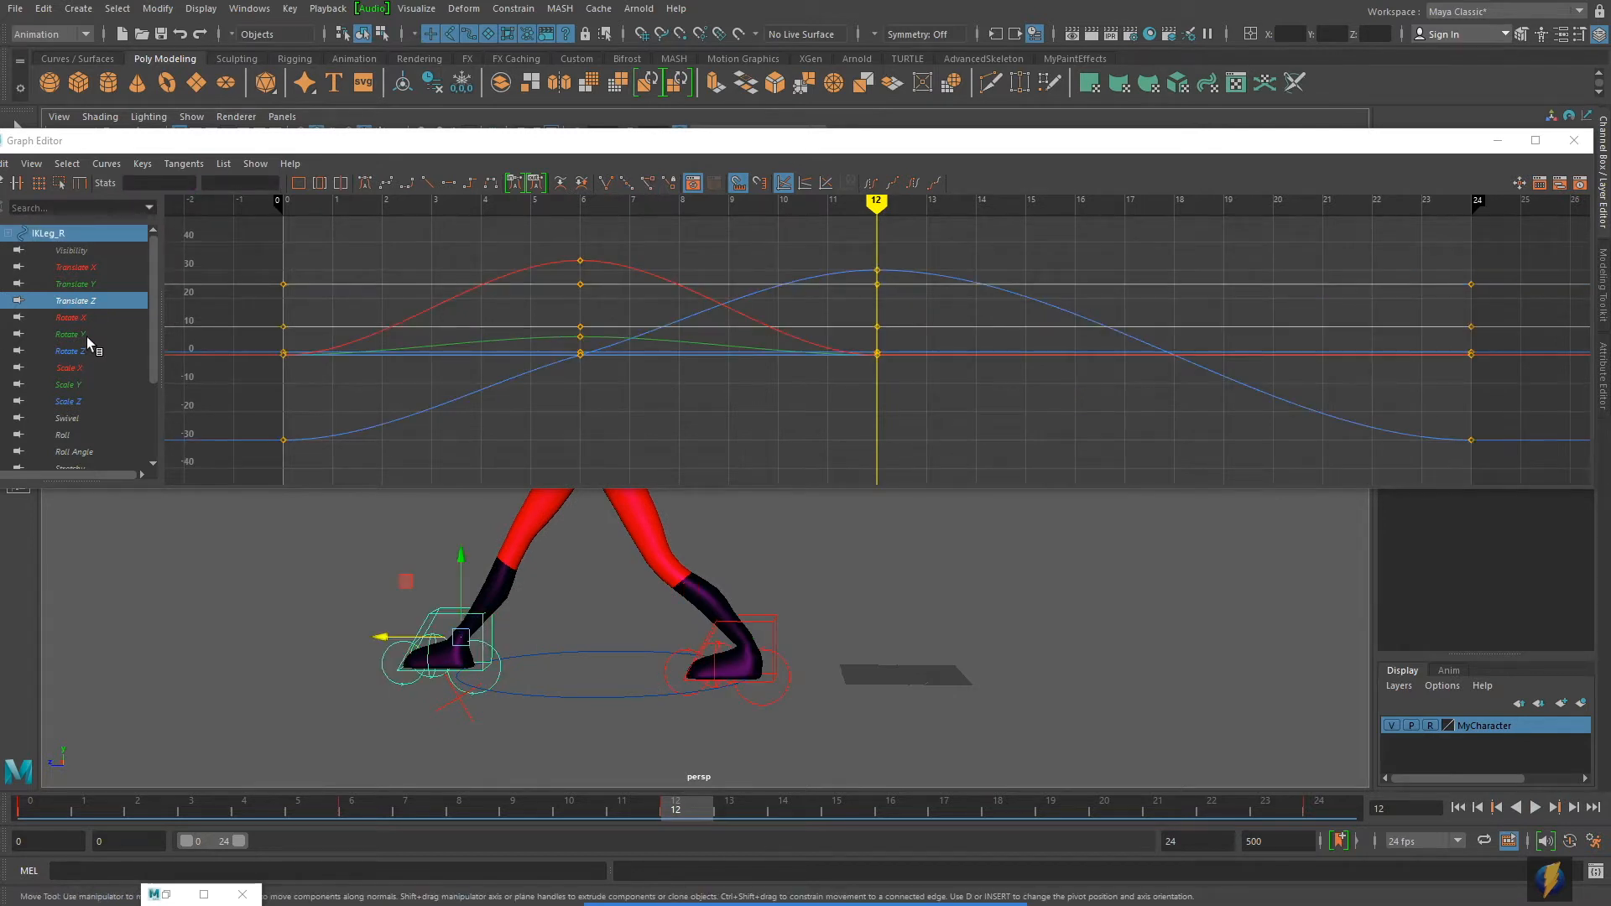
left_click(76, 301)
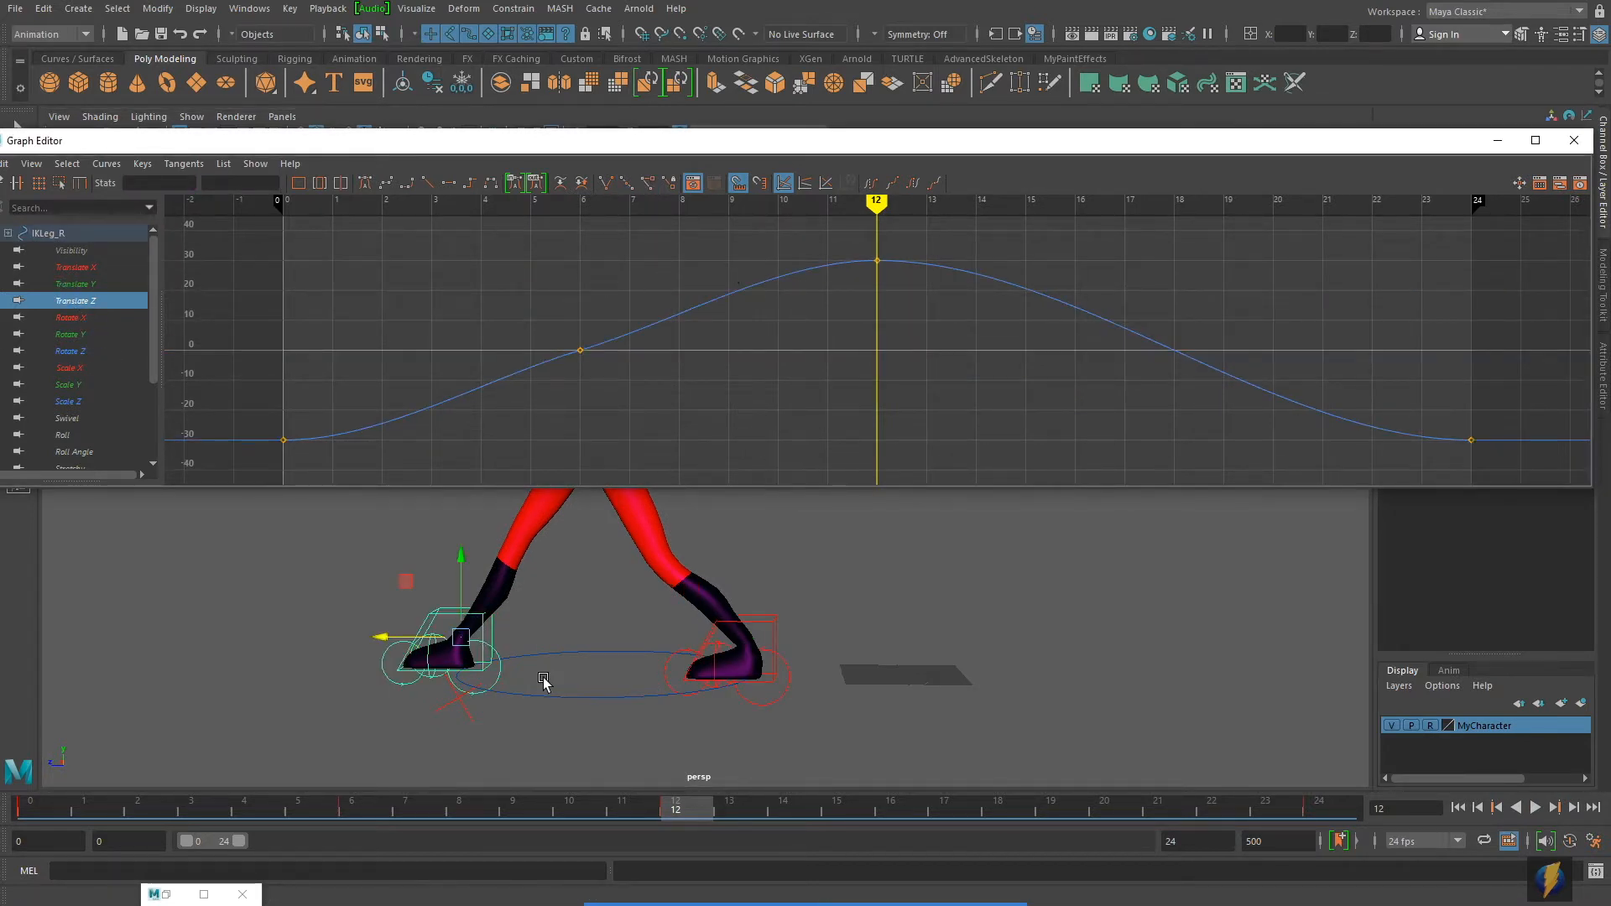
middle_click_drag(938, 273, 715, 320, "alt+shift")
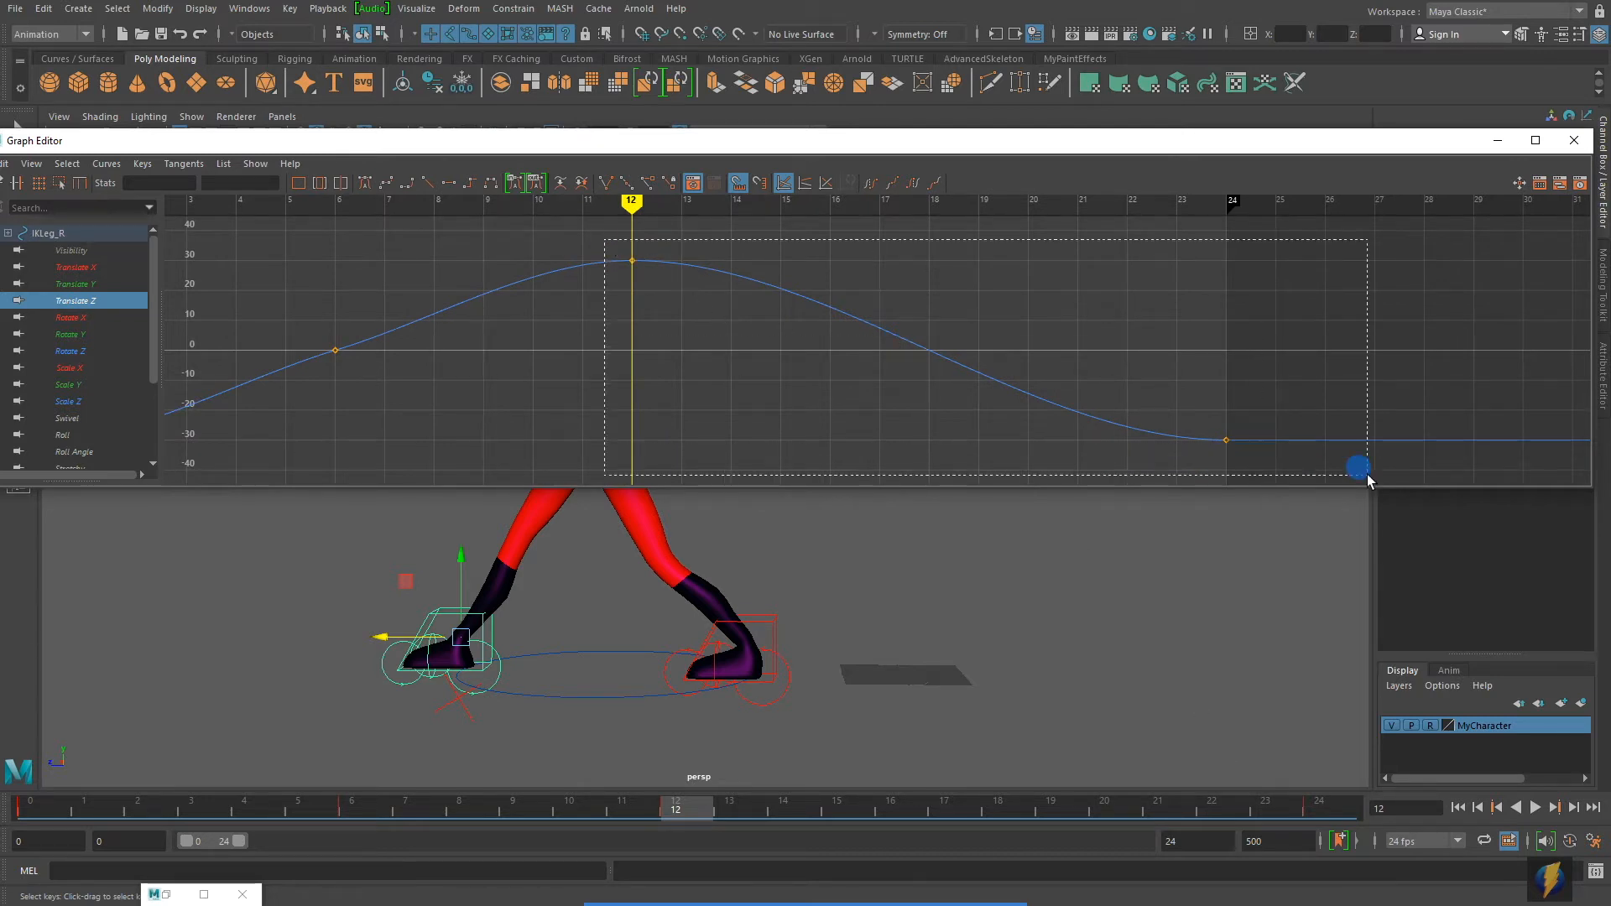
left_click_drag(1359, 468, 1191, 403)
left_click_drag(716, 243, 1153, 487)
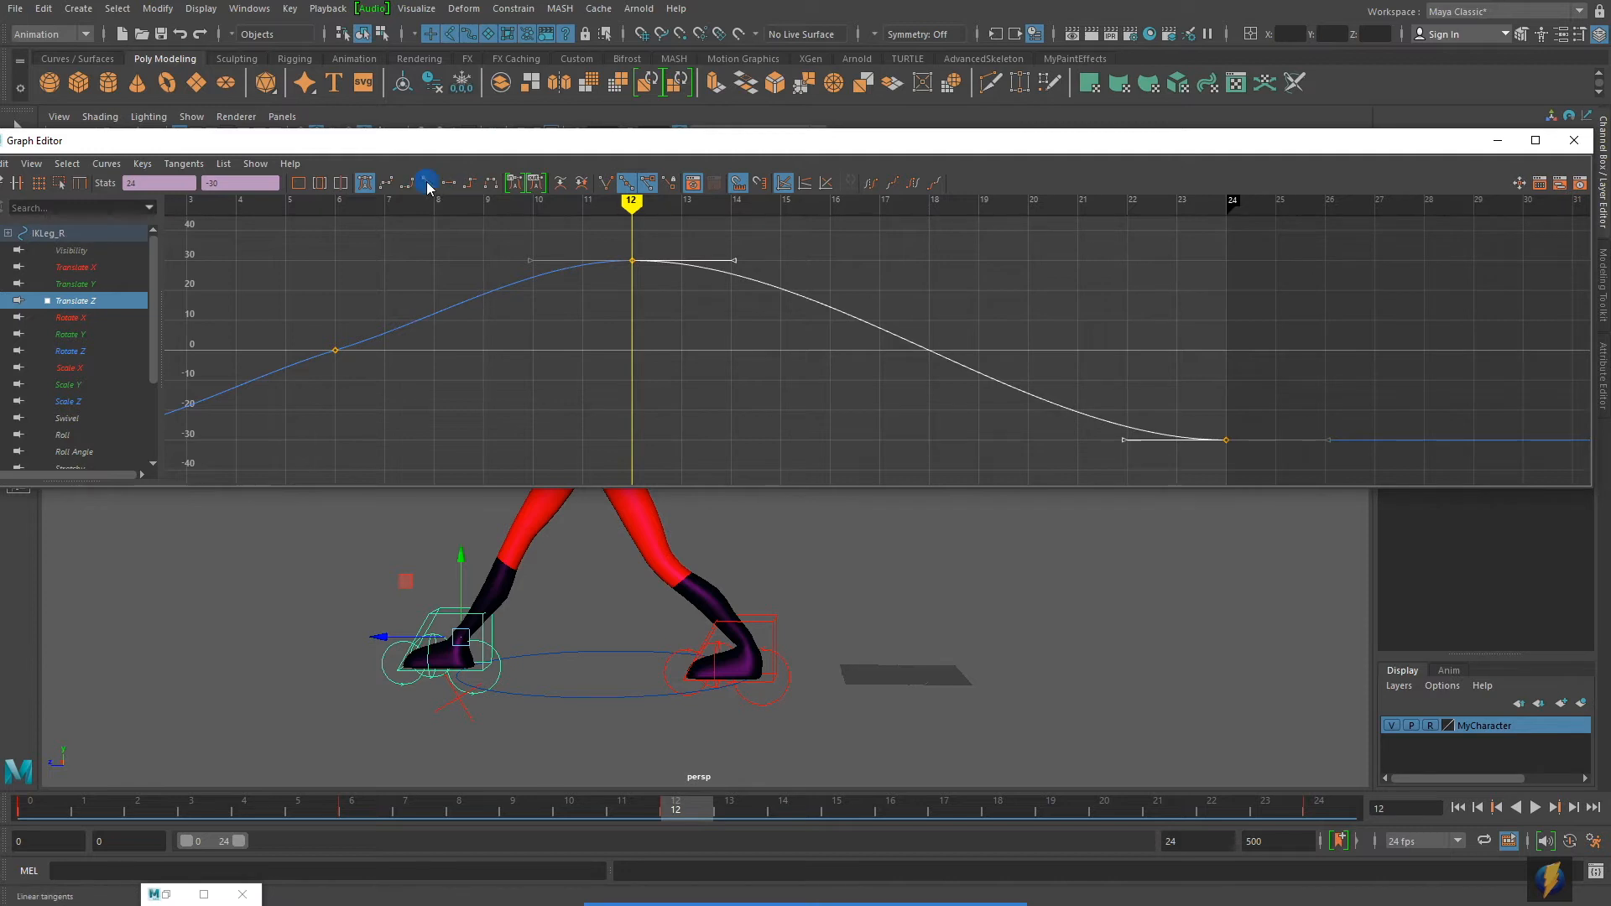
left_click(428, 183)
Minimize the Graph Editor and play the walk from frame 0 to check the feet for sliding.
left_click(1497, 140)
left_click_drag(133, 805, 17, 781)
right_click_drag(715, 600, 719, 532, "alt")
left_click_drag(719, 532, 803, 543, "alt")
middle_click_drag(806, 548, 1083, 617, "alt")
left_click(1536, 808)
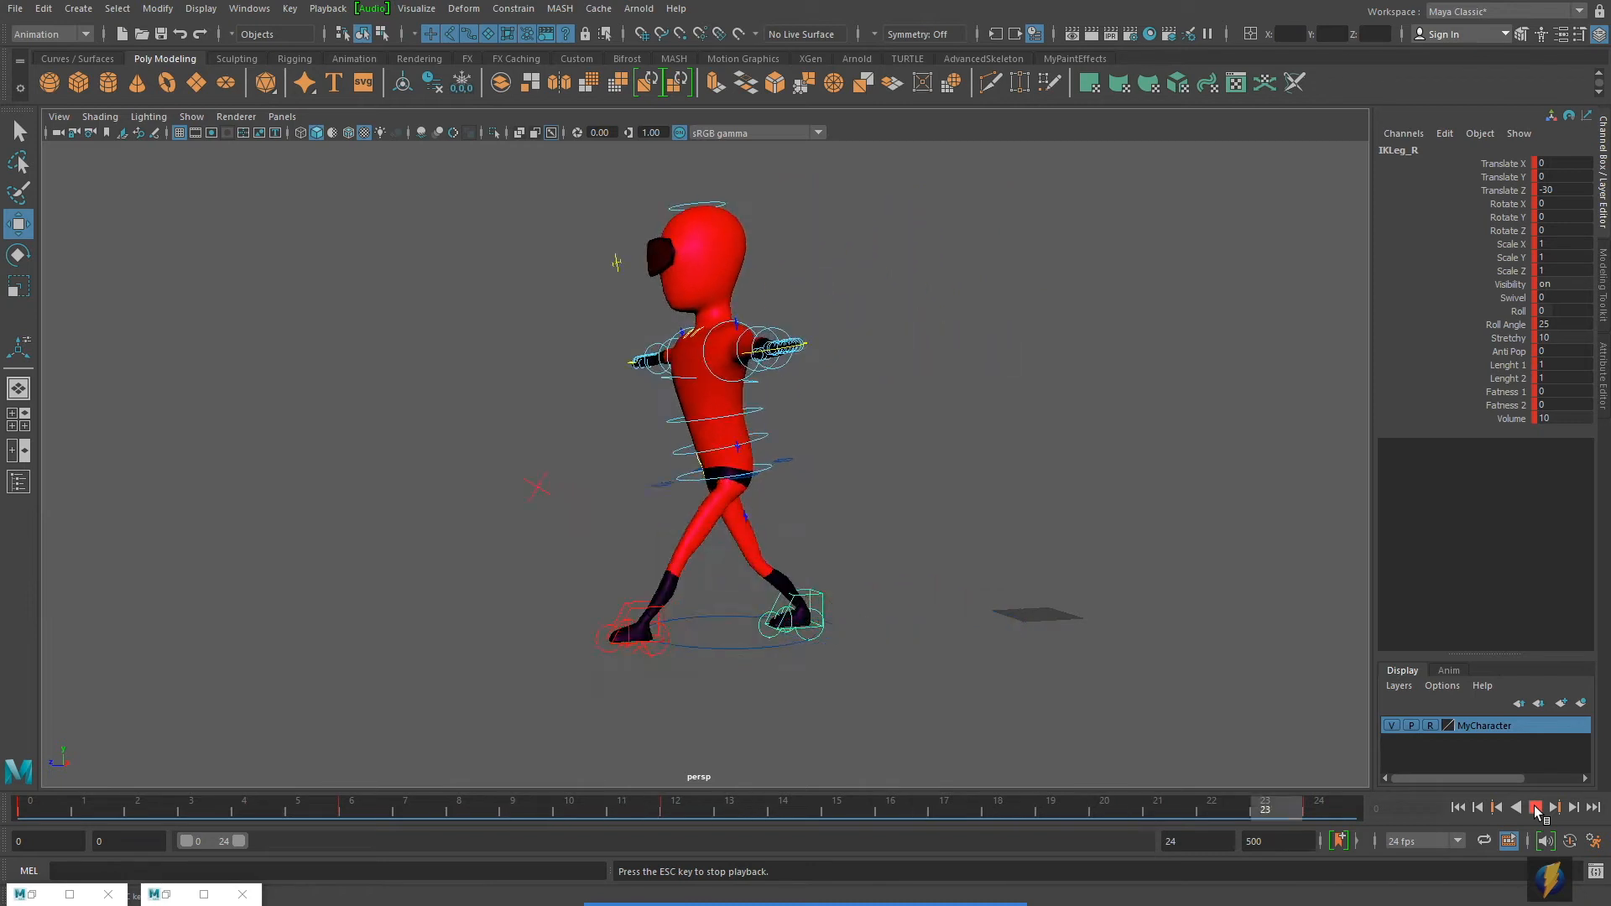
left_click(1536, 808)
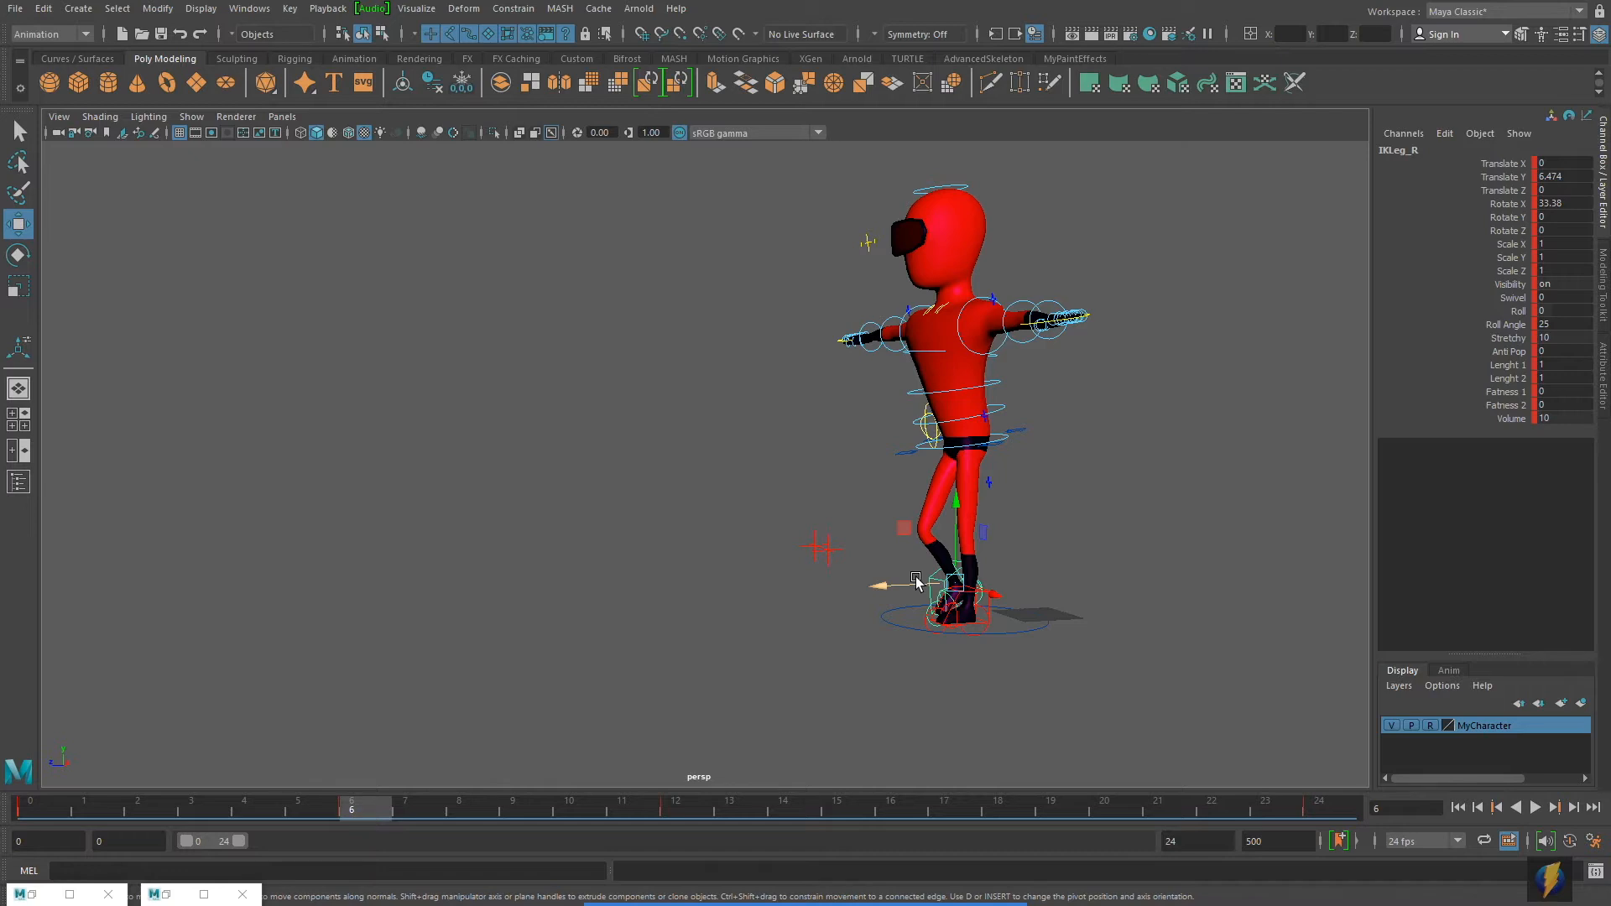
Replay the walk from the character's opposite side and return to frame 0.
left_click_drag(993, 617, 1277, 633, "alt")
left_click_drag(788, 546, 1091, 625, "alt")
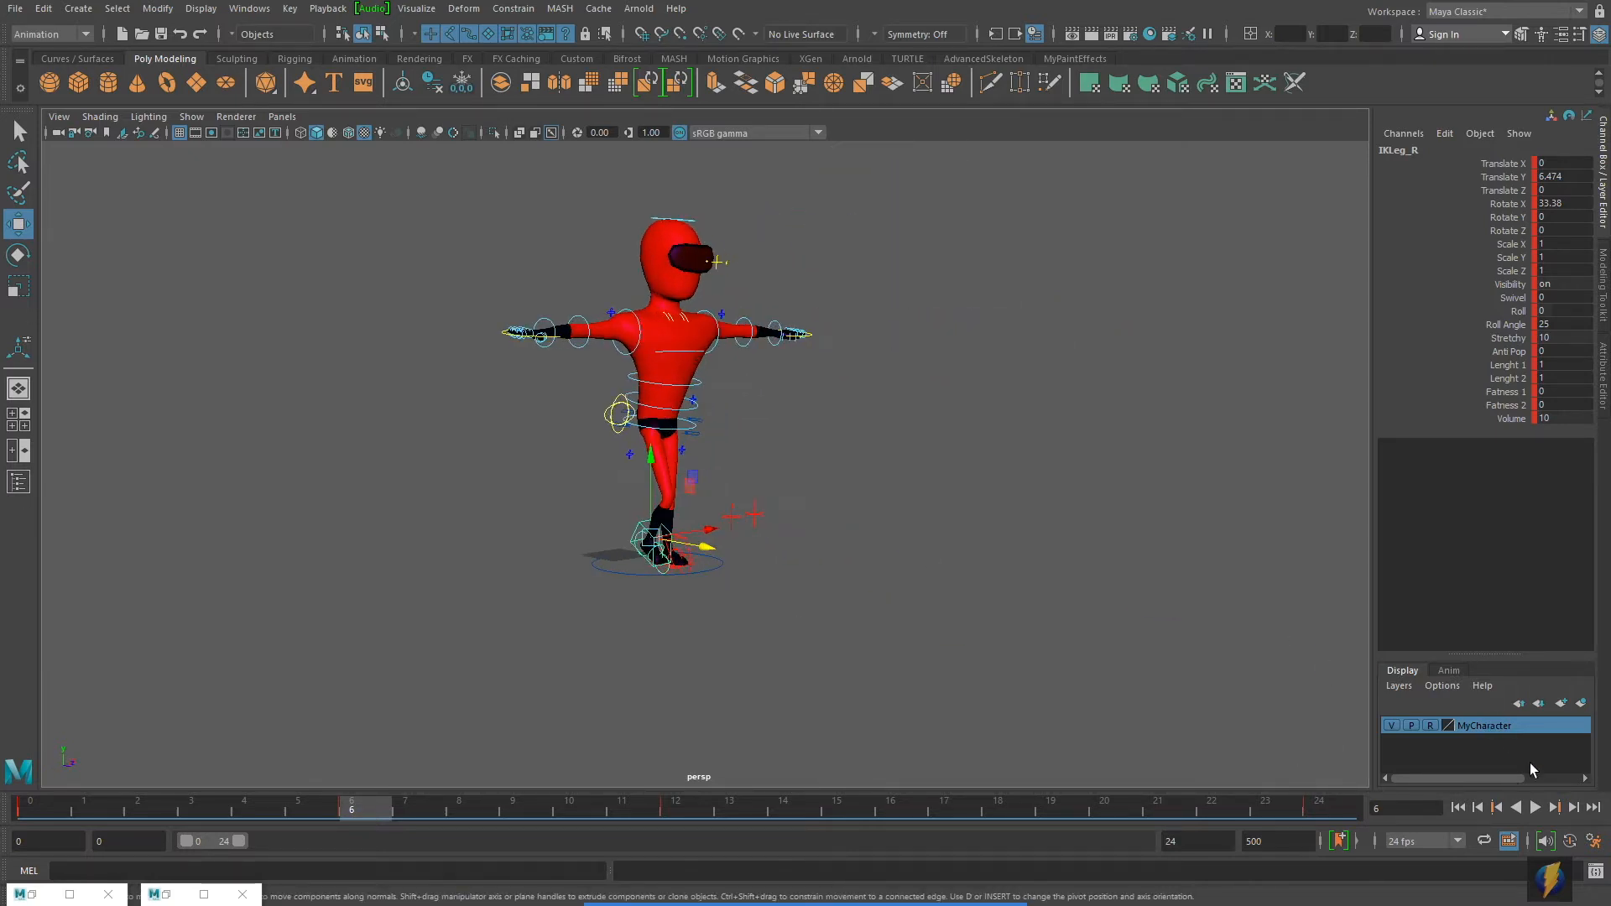
left_click(1535, 808)
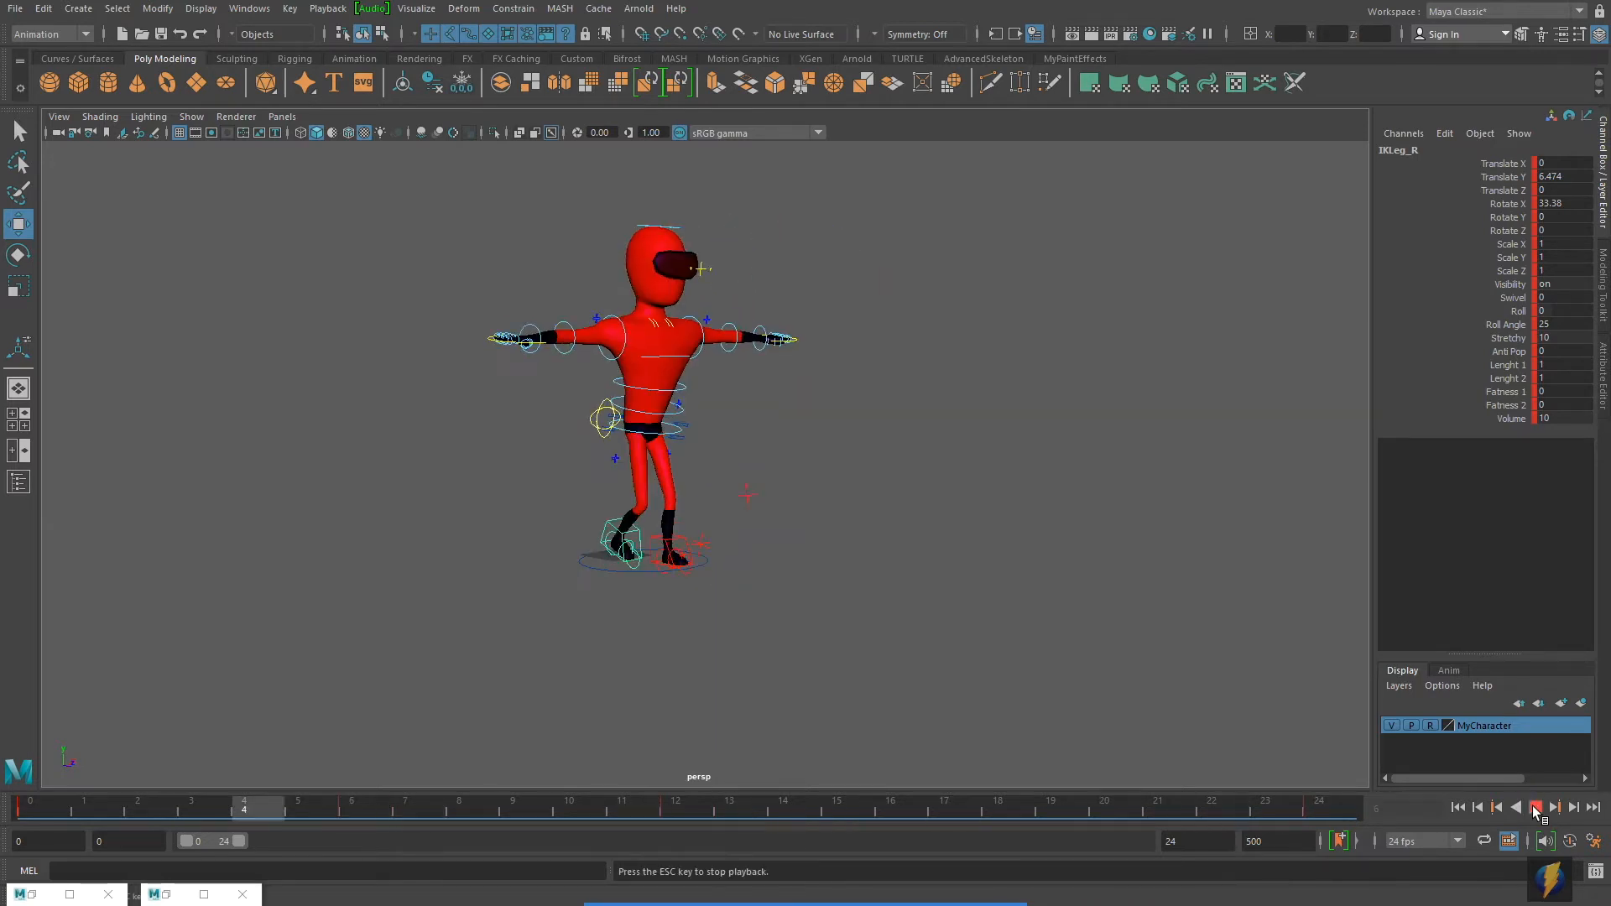
left_click(1534, 808)
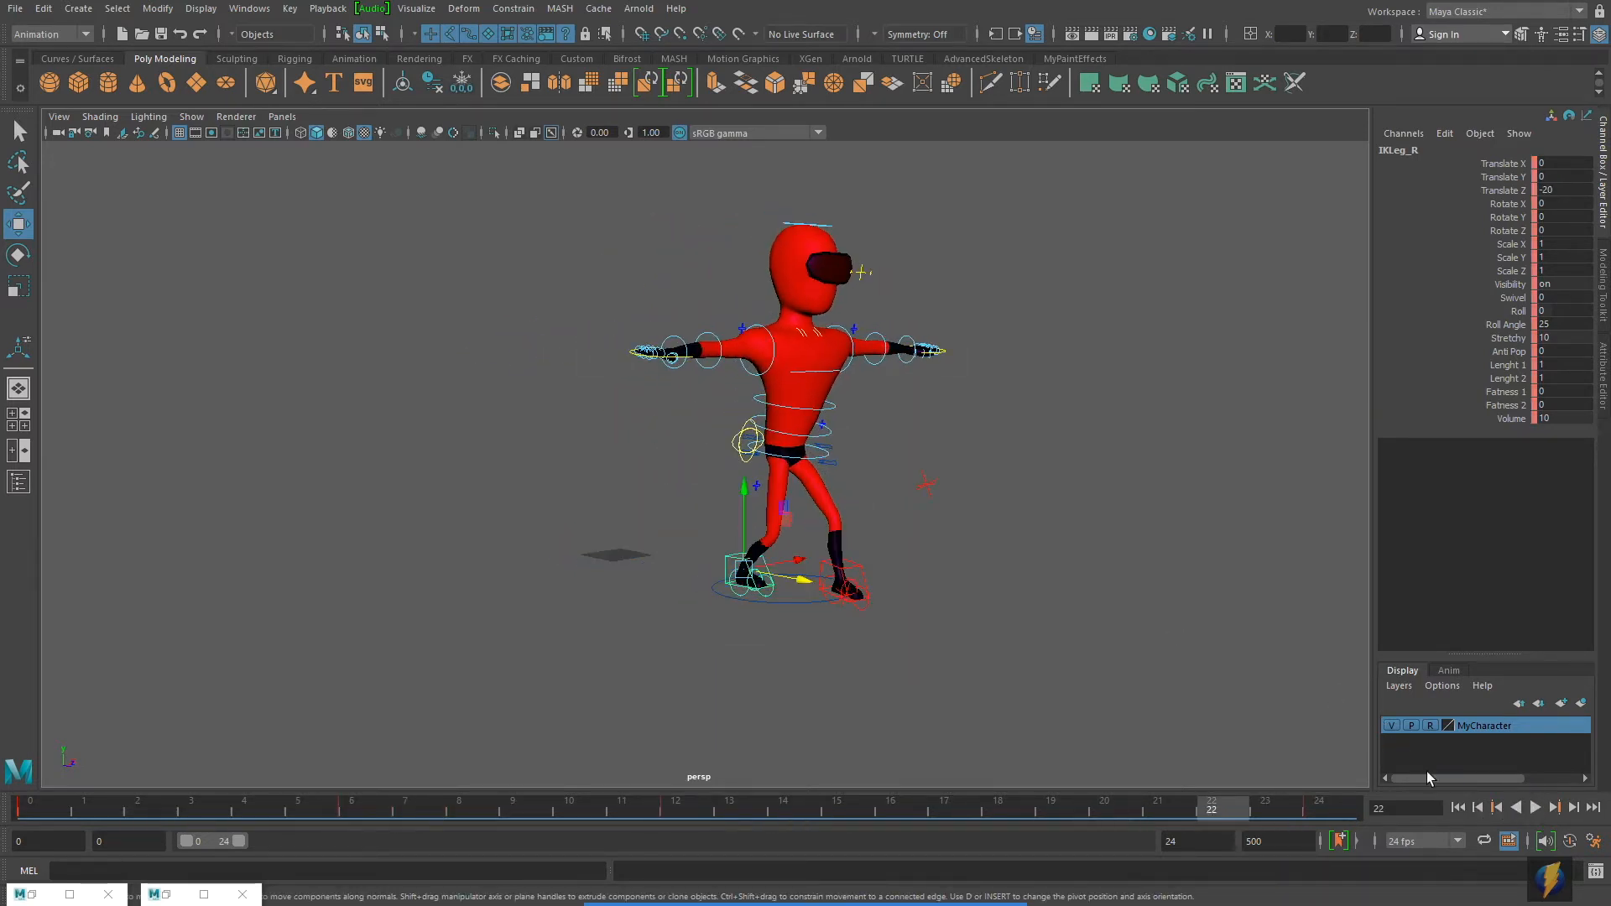
left_click(1457, 807)
Select the Main control at frame 0 and mute its channels from Translate X through Visibility.
right_click_drag(630, 517, 864, 524, "alt")
middle_click_drag(864, 524, 1199, 438, "alt")
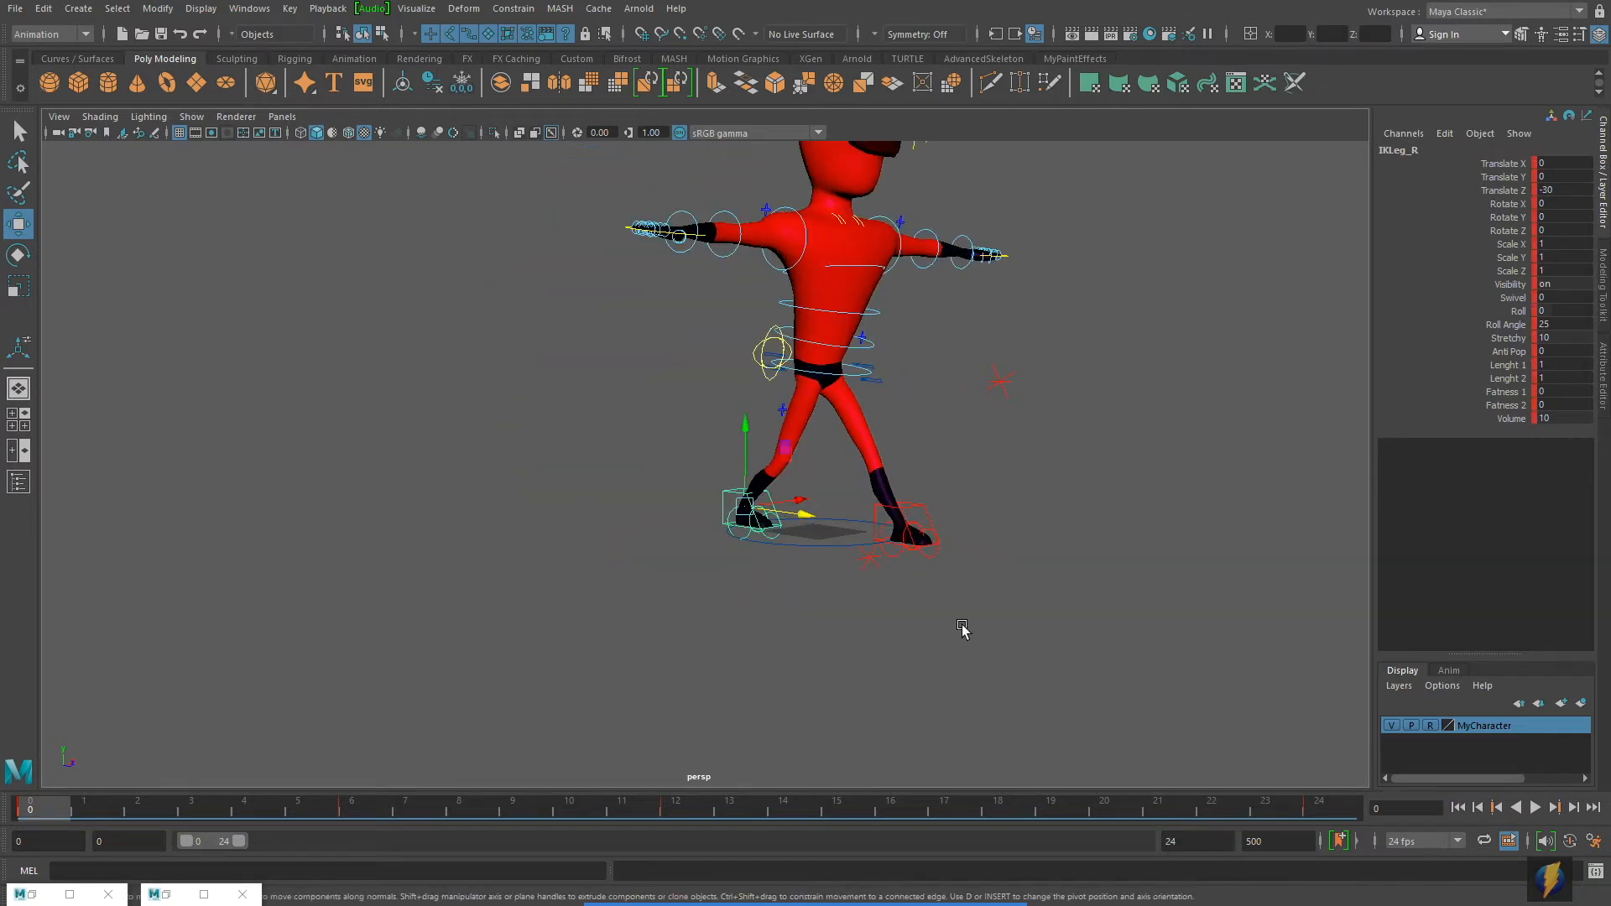
left_click(816, 542)
left_click_drag(774, 604, 612, 593, "alt")
key("ctrl+z")
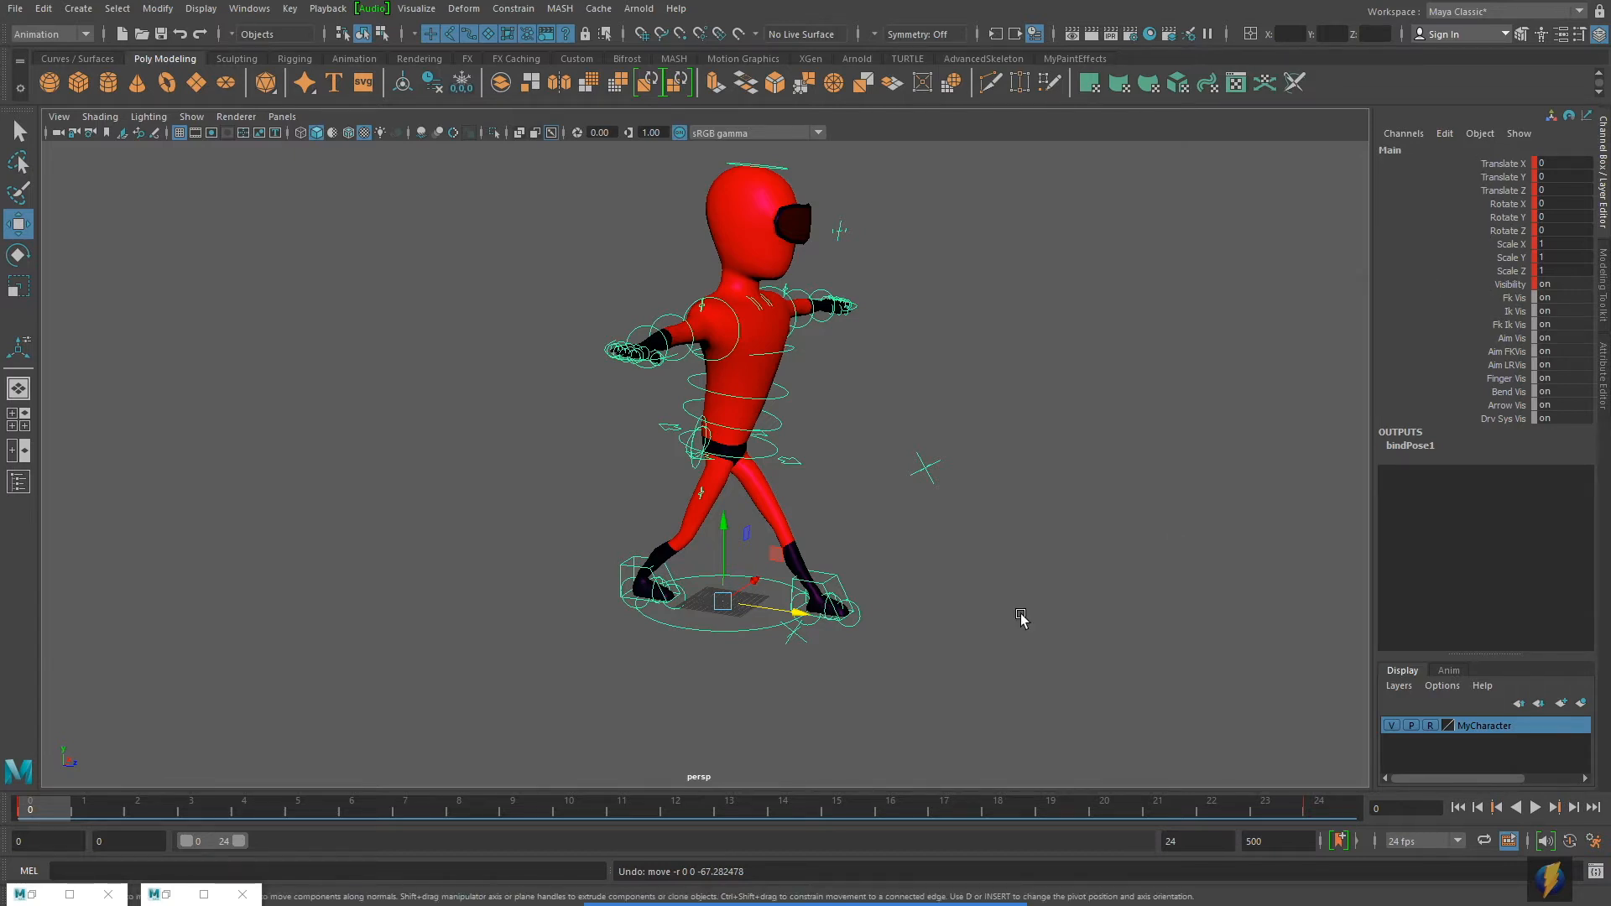
left_click_drag(709, 806, 26, 763)
left_click_drag(1506, 165, 1510, 285)
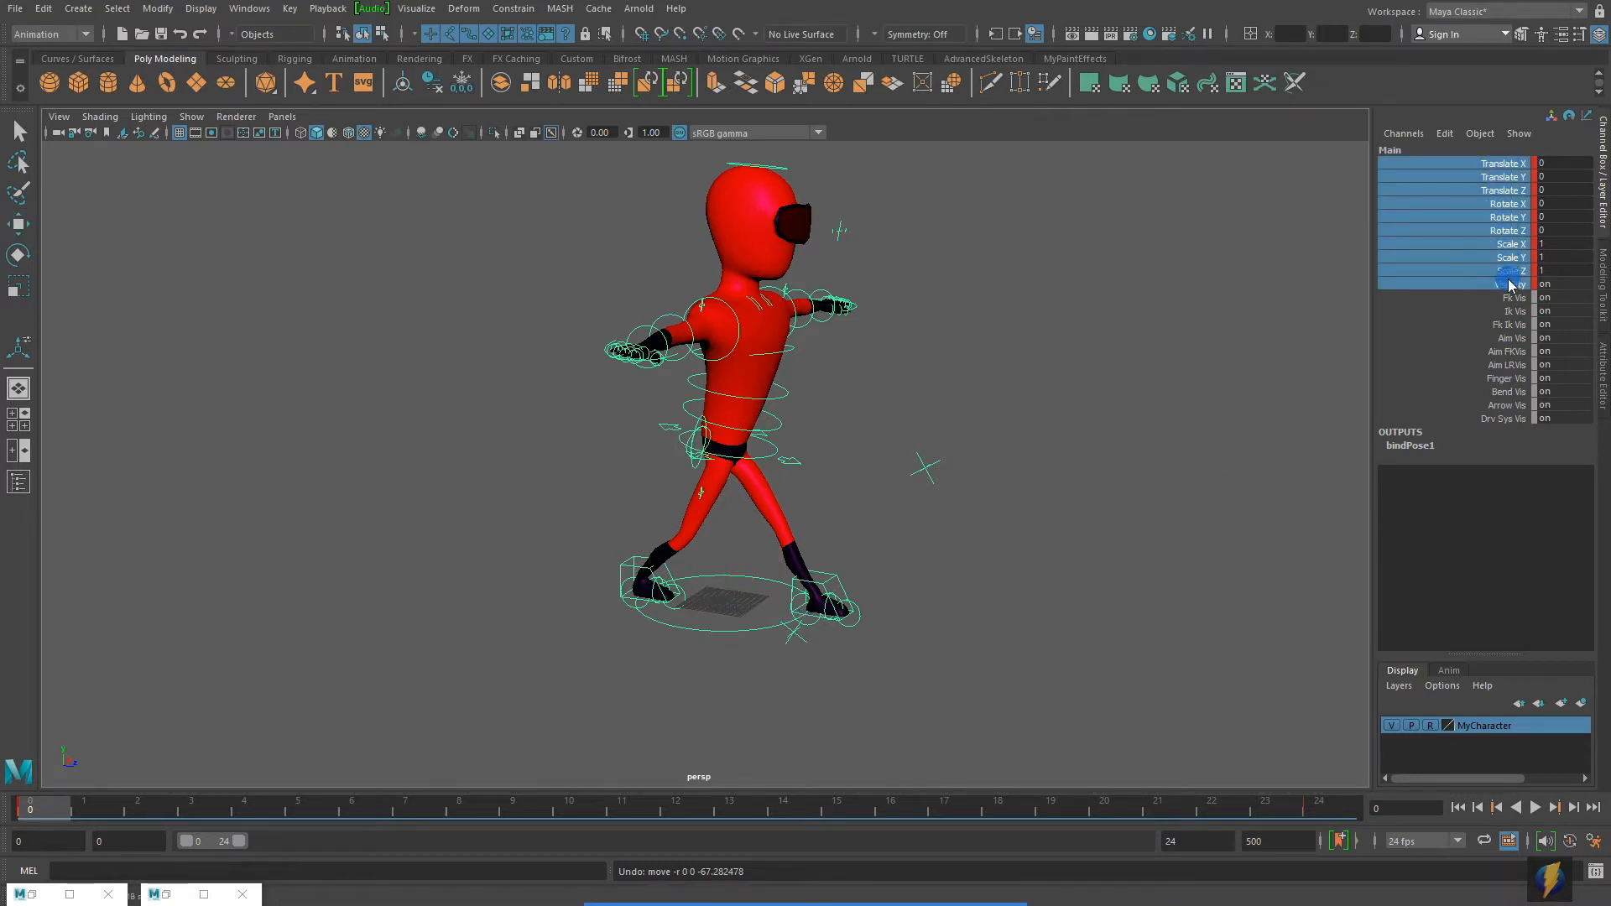
left_click(1501, 190)
left_click_drag(1500, 168, 1502, 286)
right_click(1493, 210)
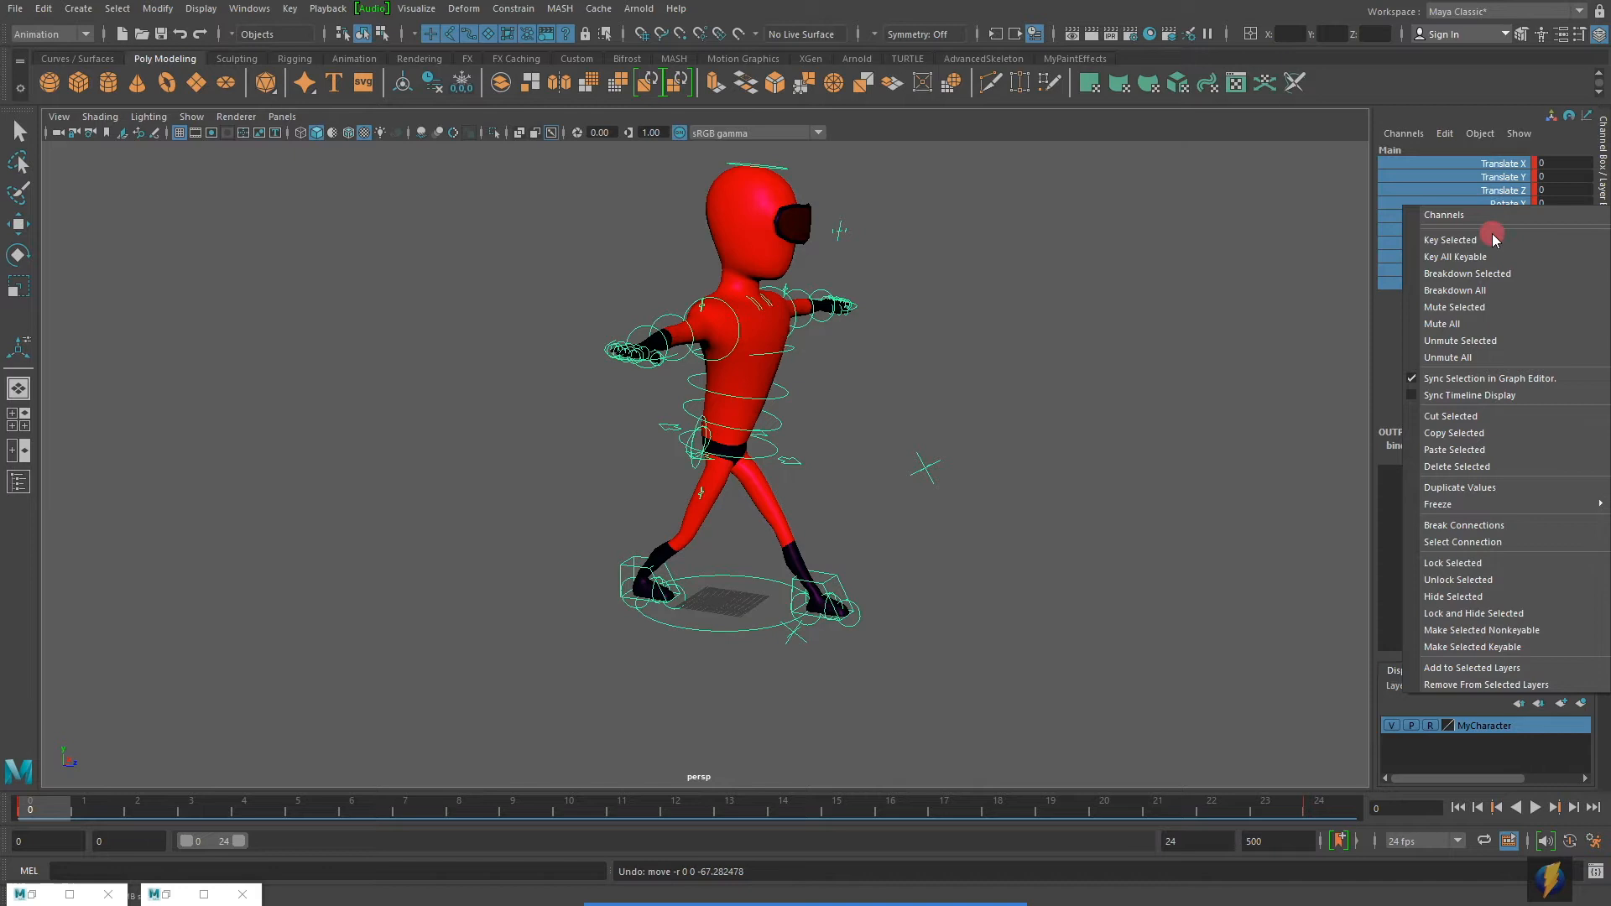
left_click(1480, 308)
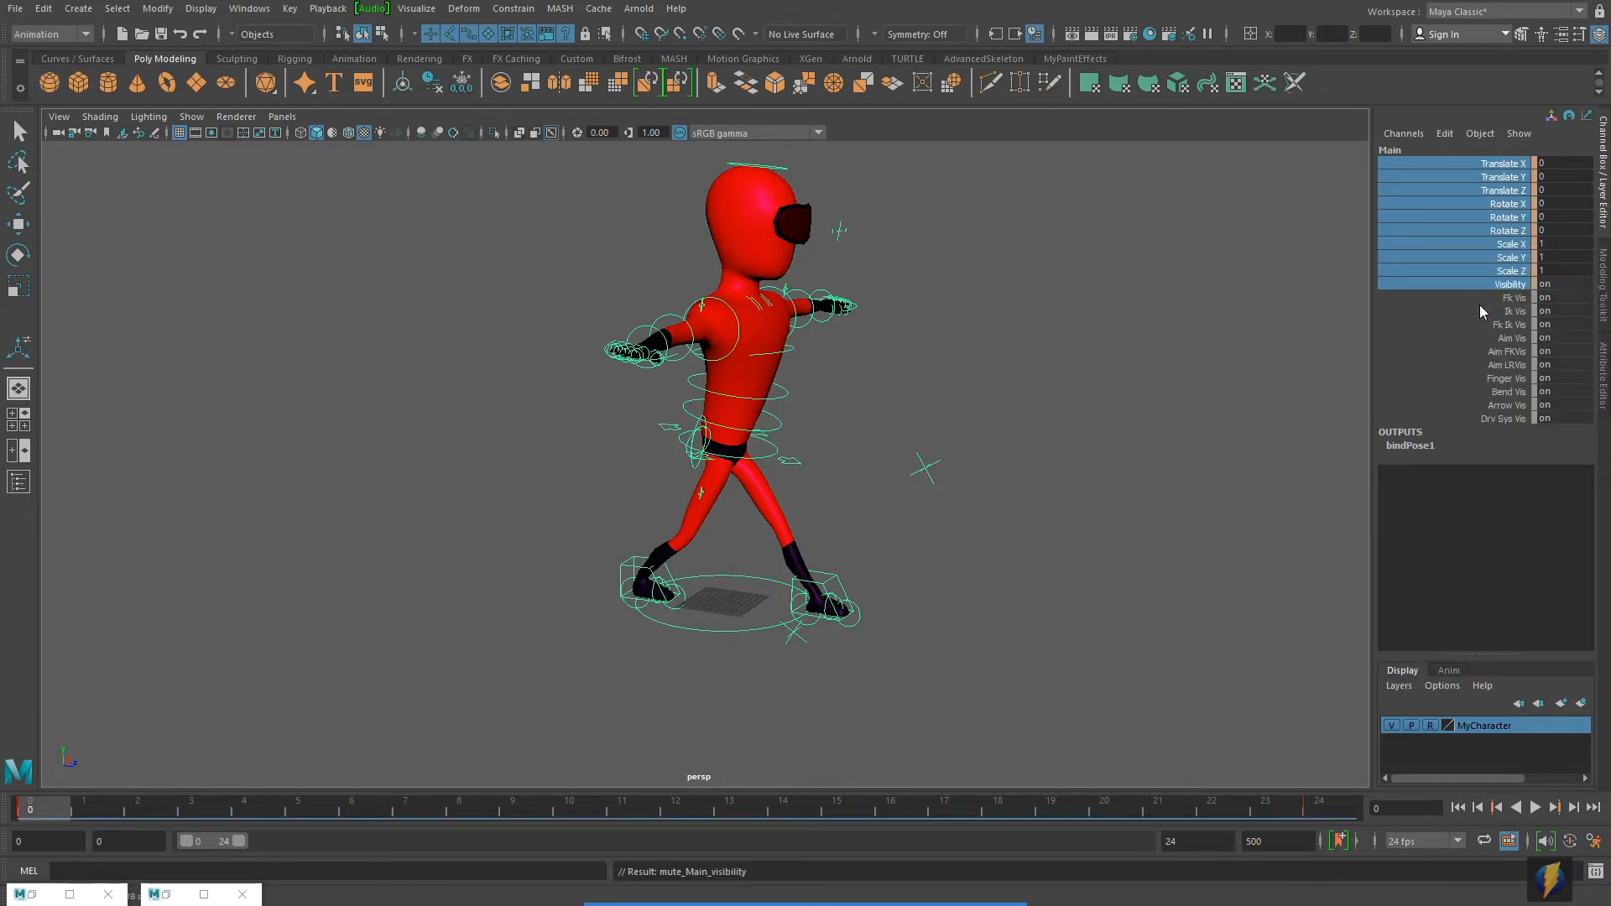
Play the walk in place with the Main control muted and return to frame 0.
left_click(1536, 807)
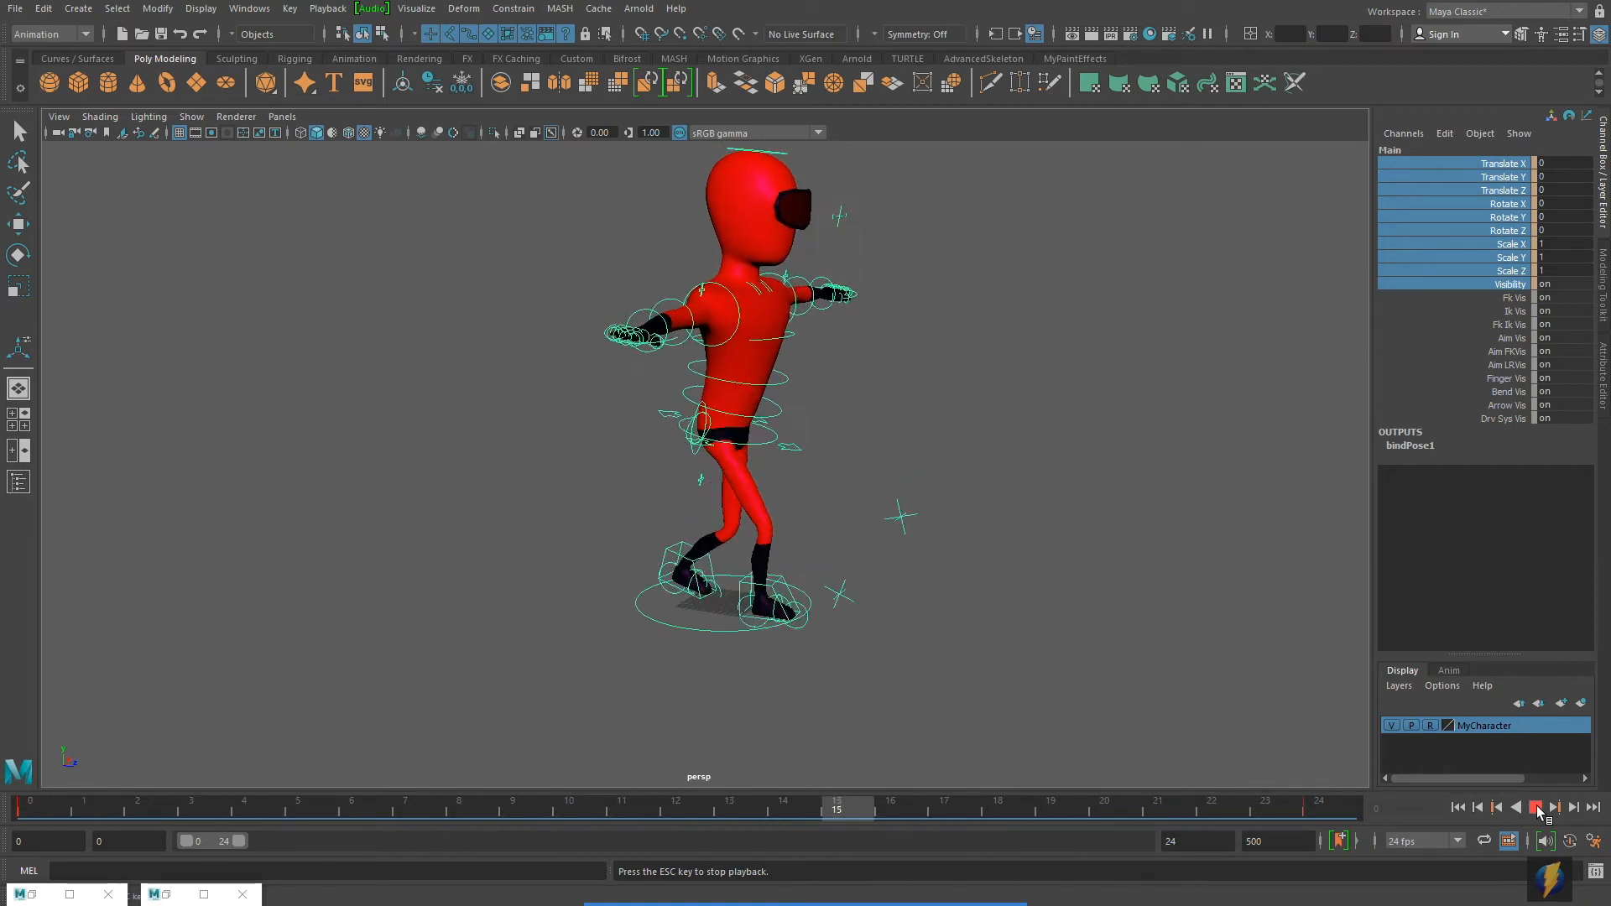
left_click(1538, 809)
left_click(1458, 808)
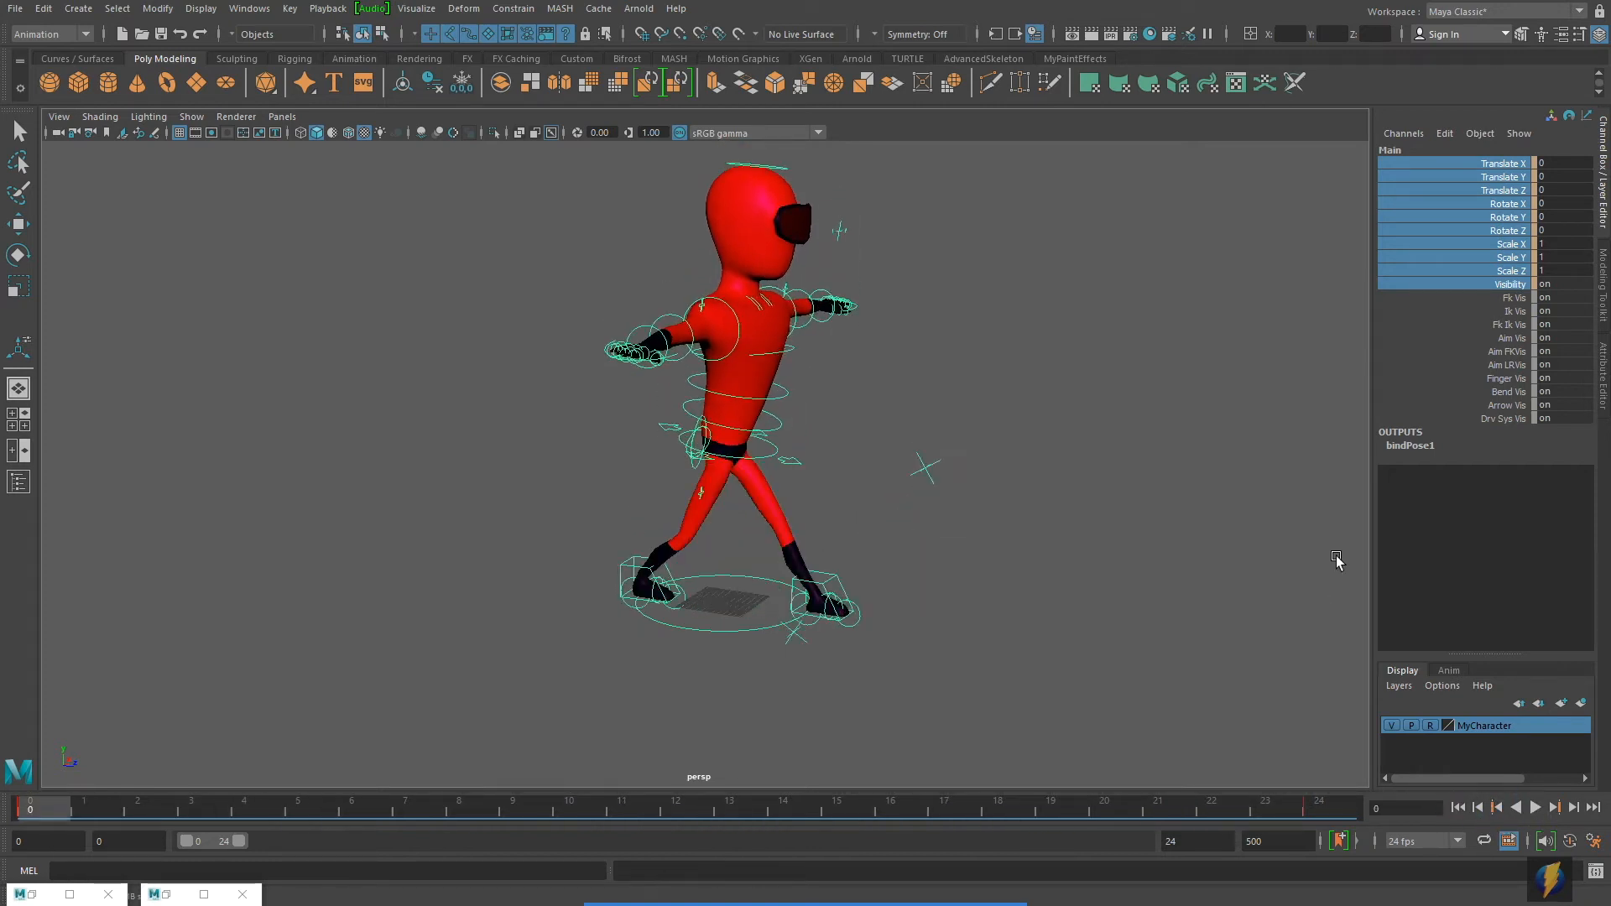
Unmute the Main control's Translate X through Visibility channels and play the walk travelling forward.
left_click_drag(1500, 165, 1497, 283)
right_click_drag(1484, 238, 1431, 380)
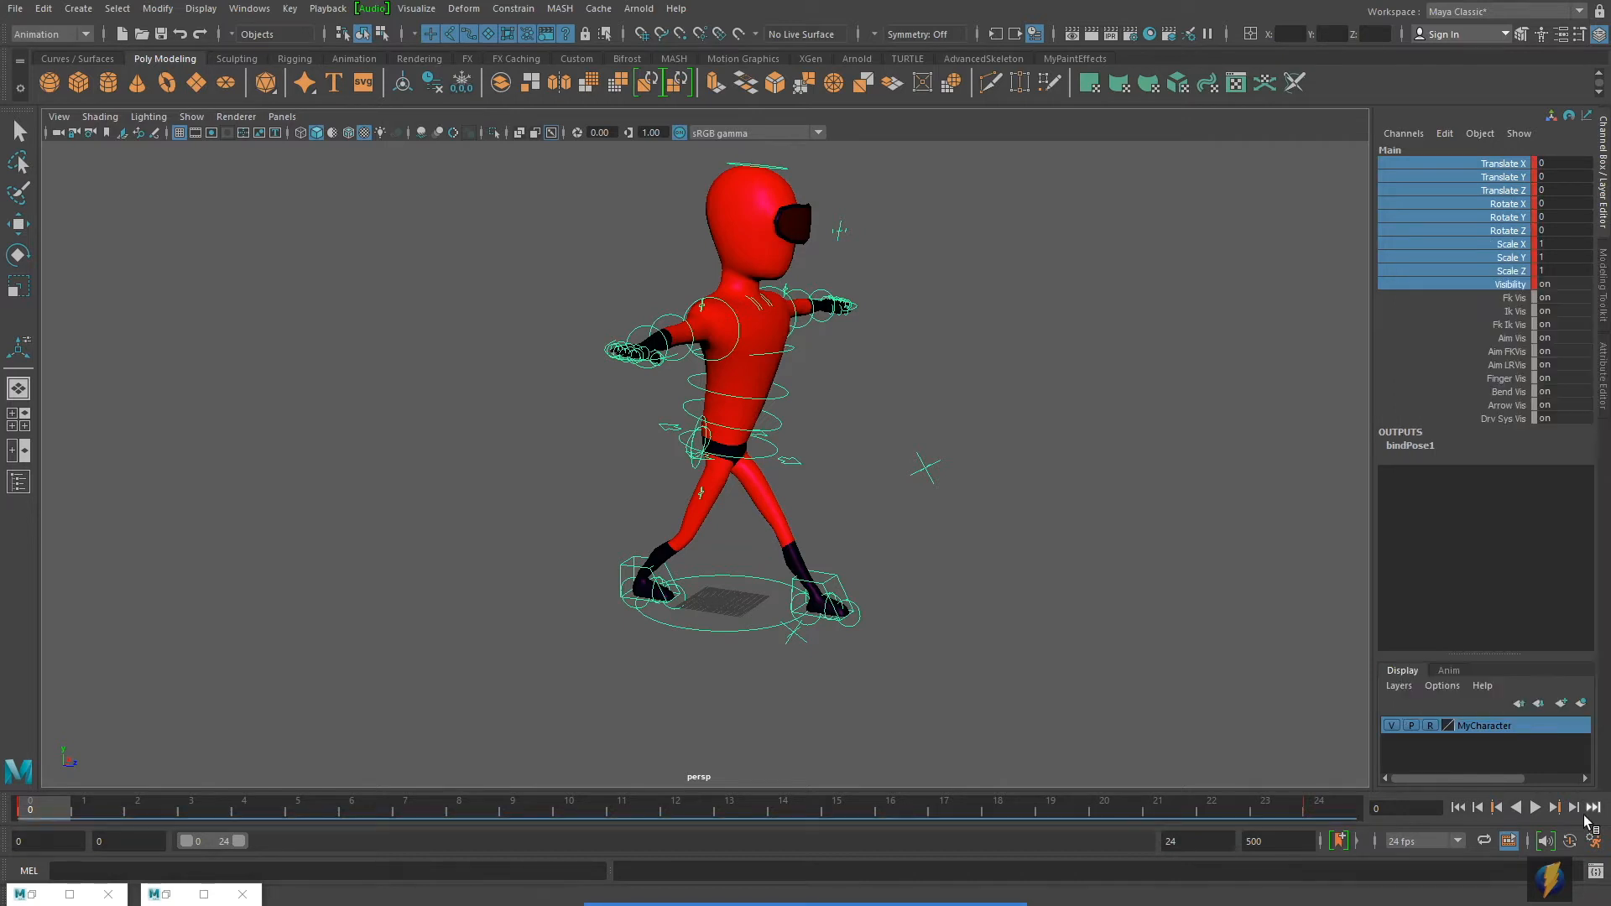
left_click(1536, 807)
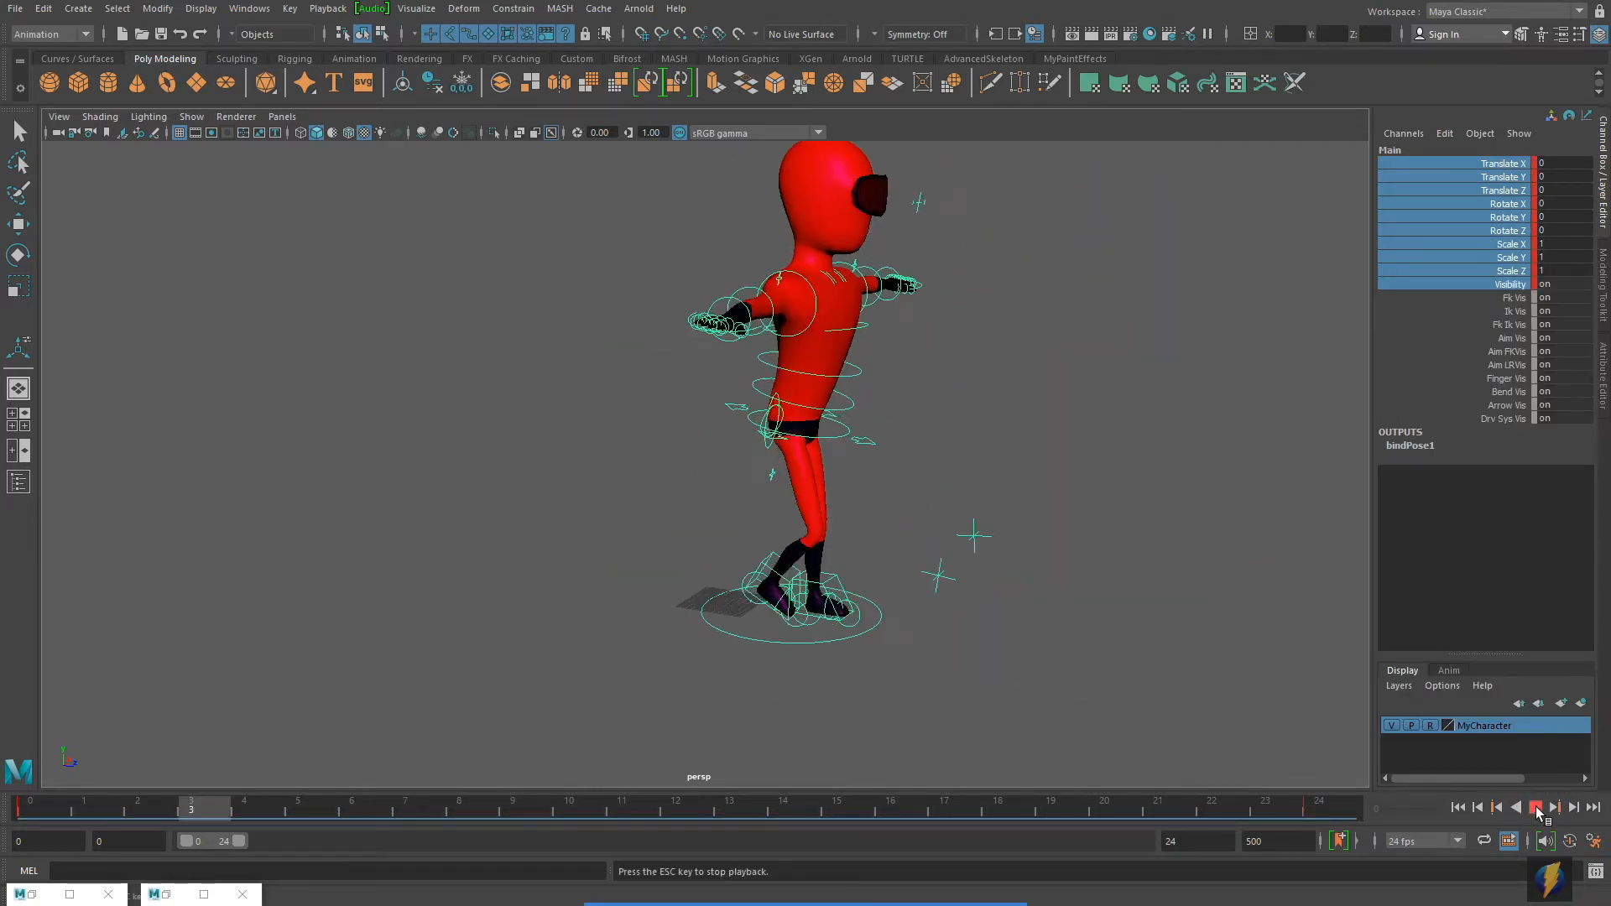
left_click(1536, 807)
left_click(1459, 807)
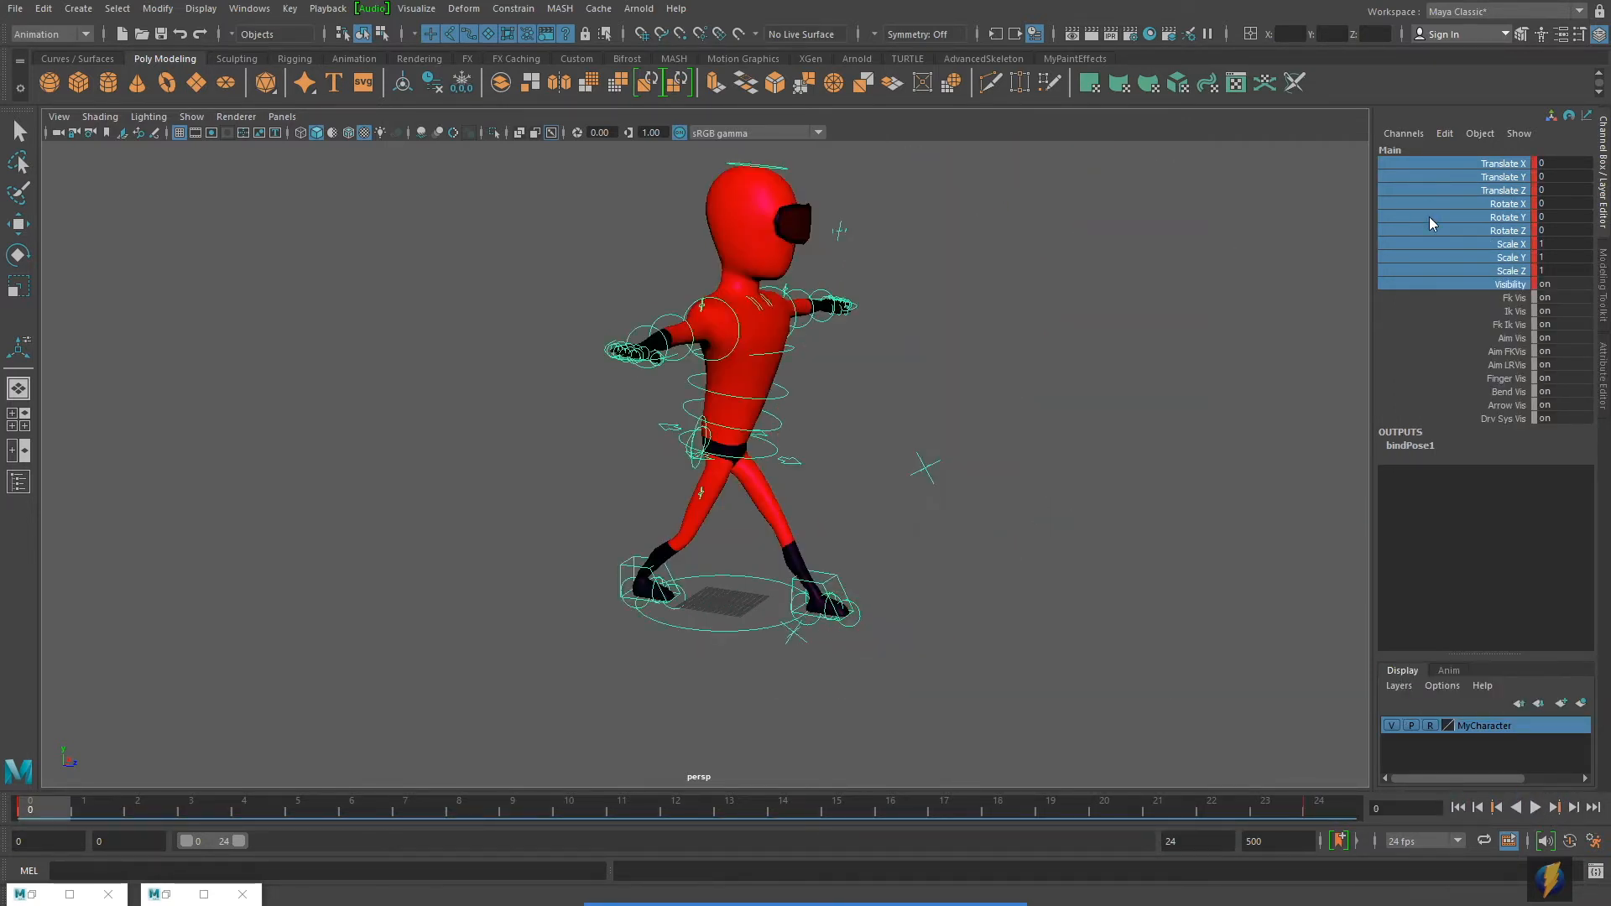
Mute the Main control's Translate X through Visibility channels again and frame the legs in the side view.
right_click_drag(1487, 192, 1488, 291)
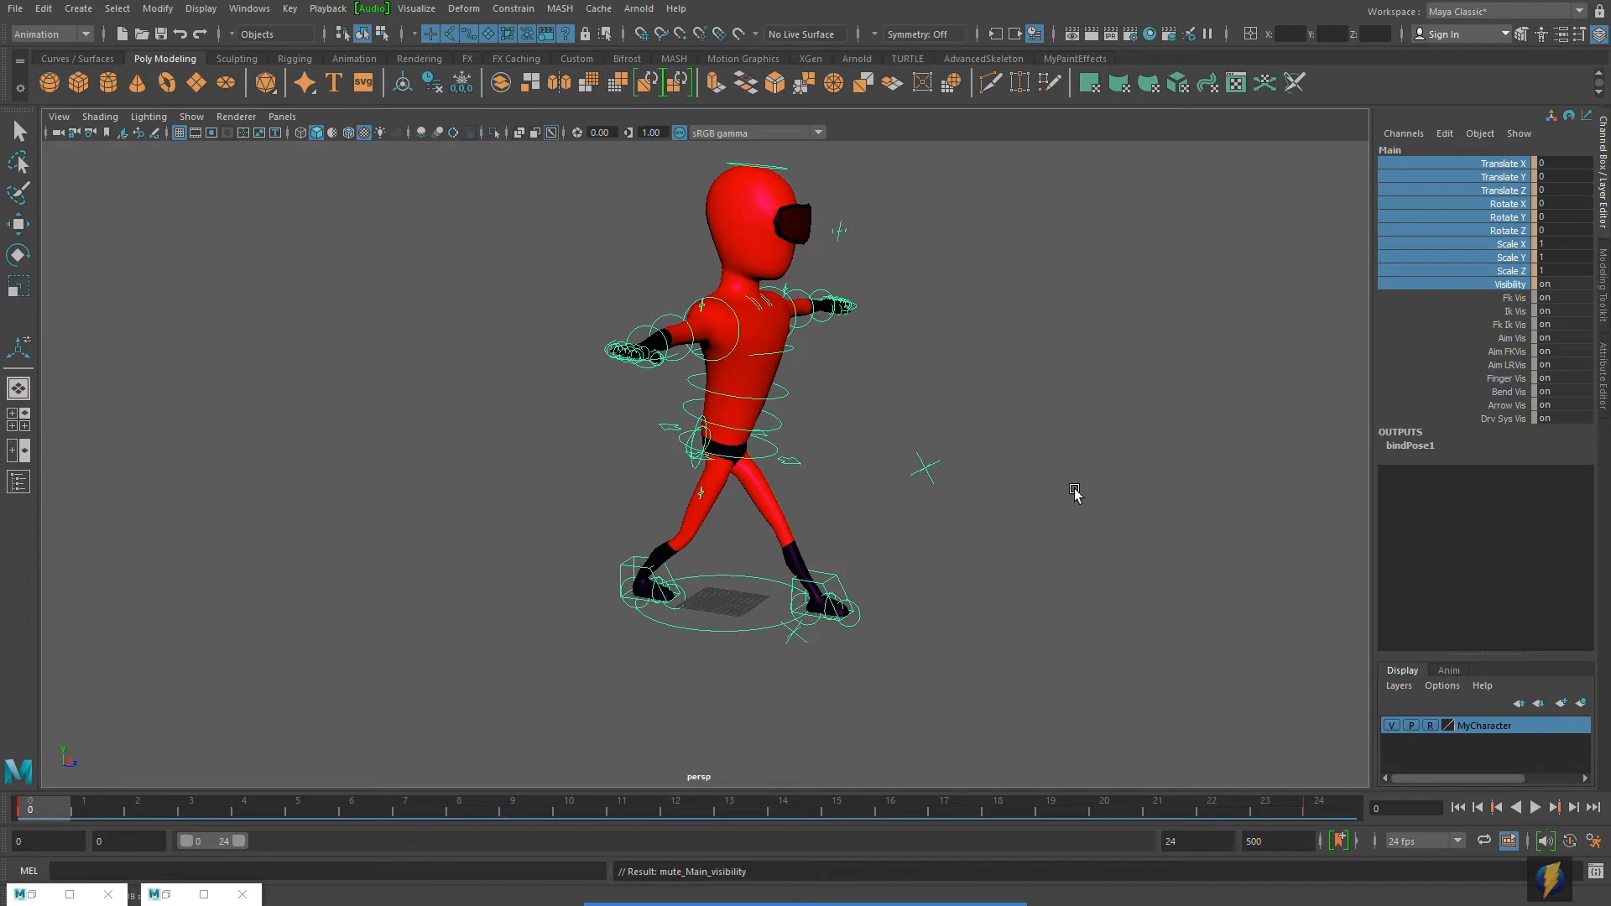
key("space")
key("space")
middle_click_drag(1075, 608, 1009, 488, "alt")
right_click_drag(795, 557, 1059, 498, "alt")
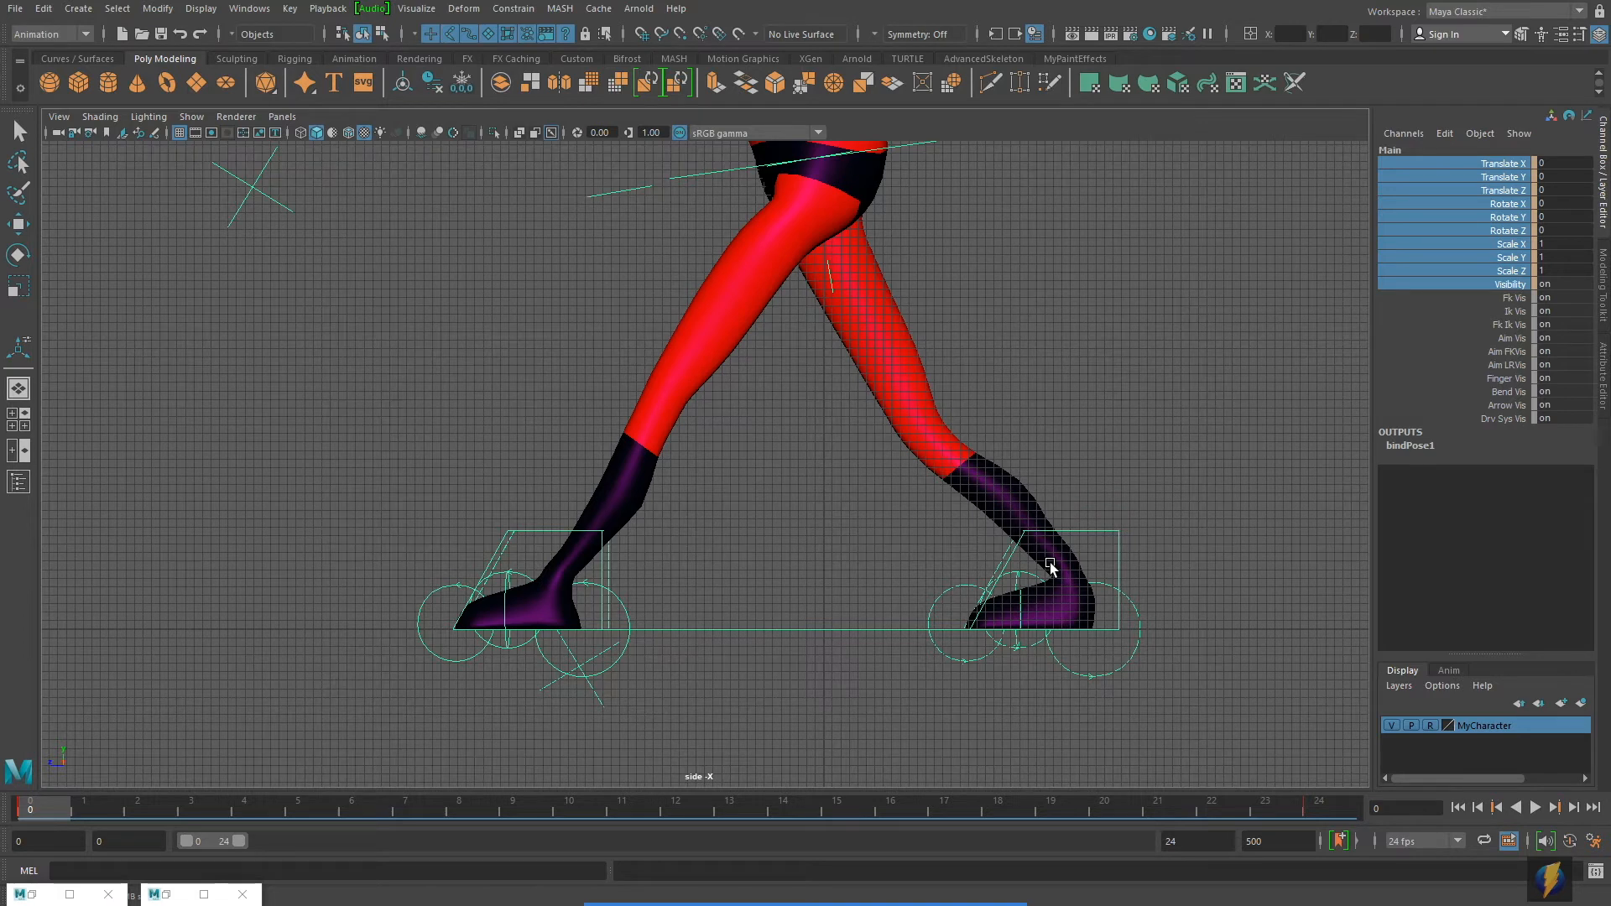
middle_click_drag(777, 564, 868, 617, "alt")
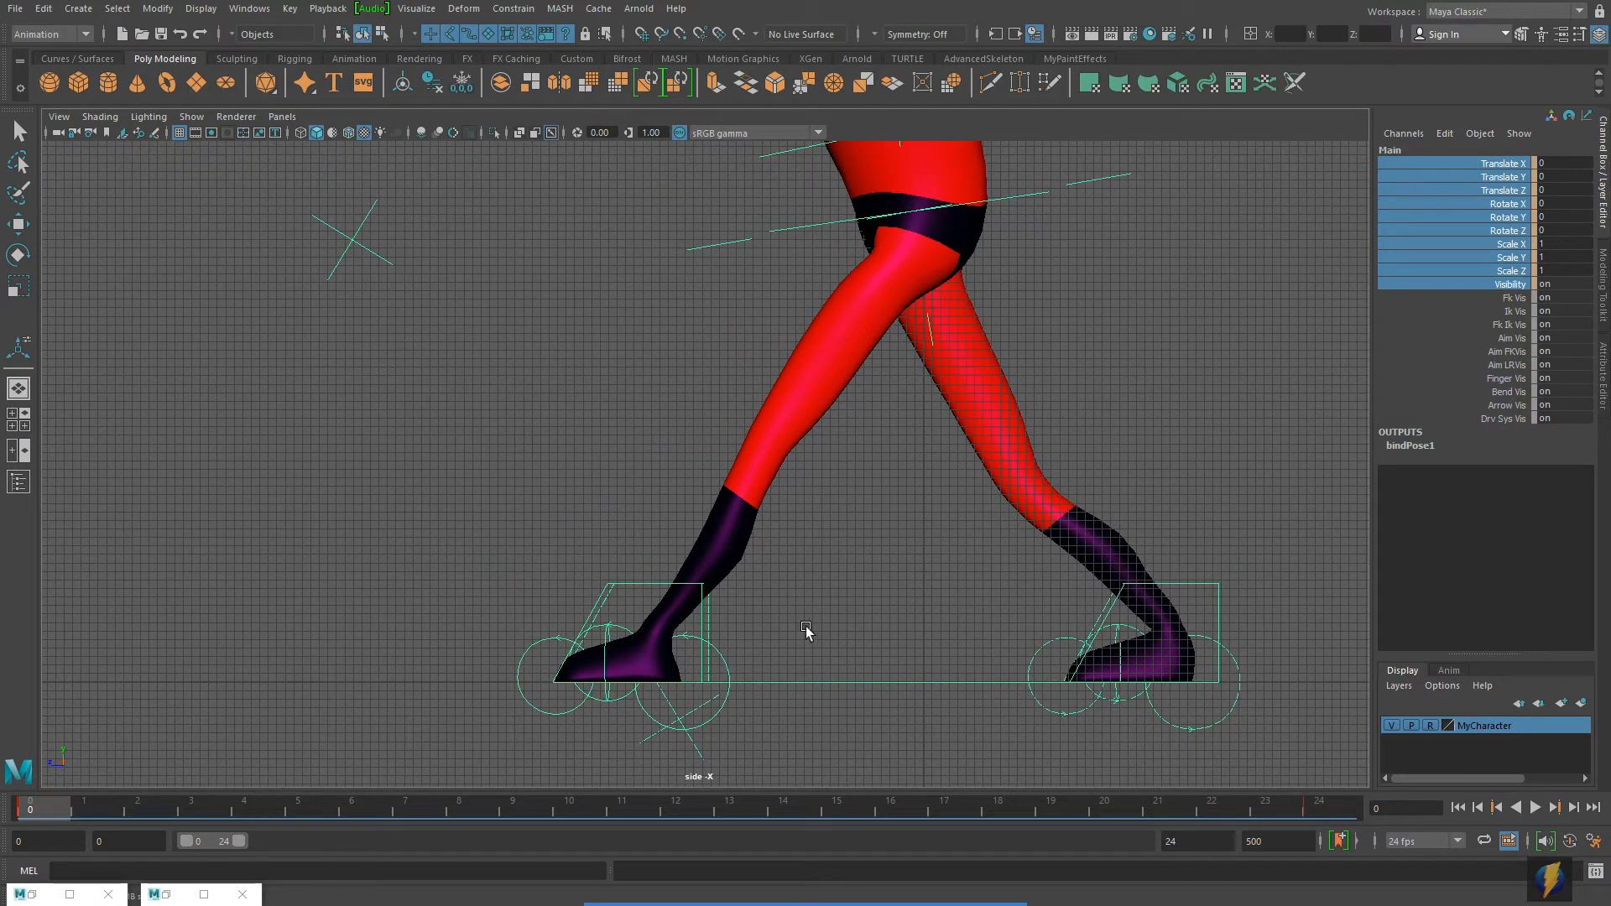
Inspect the heel roll control of the leading foot at frame 0 and at frame 12.
key("w")
left_click(721, 661)
left_click_drag(721, 662, 722, 662)
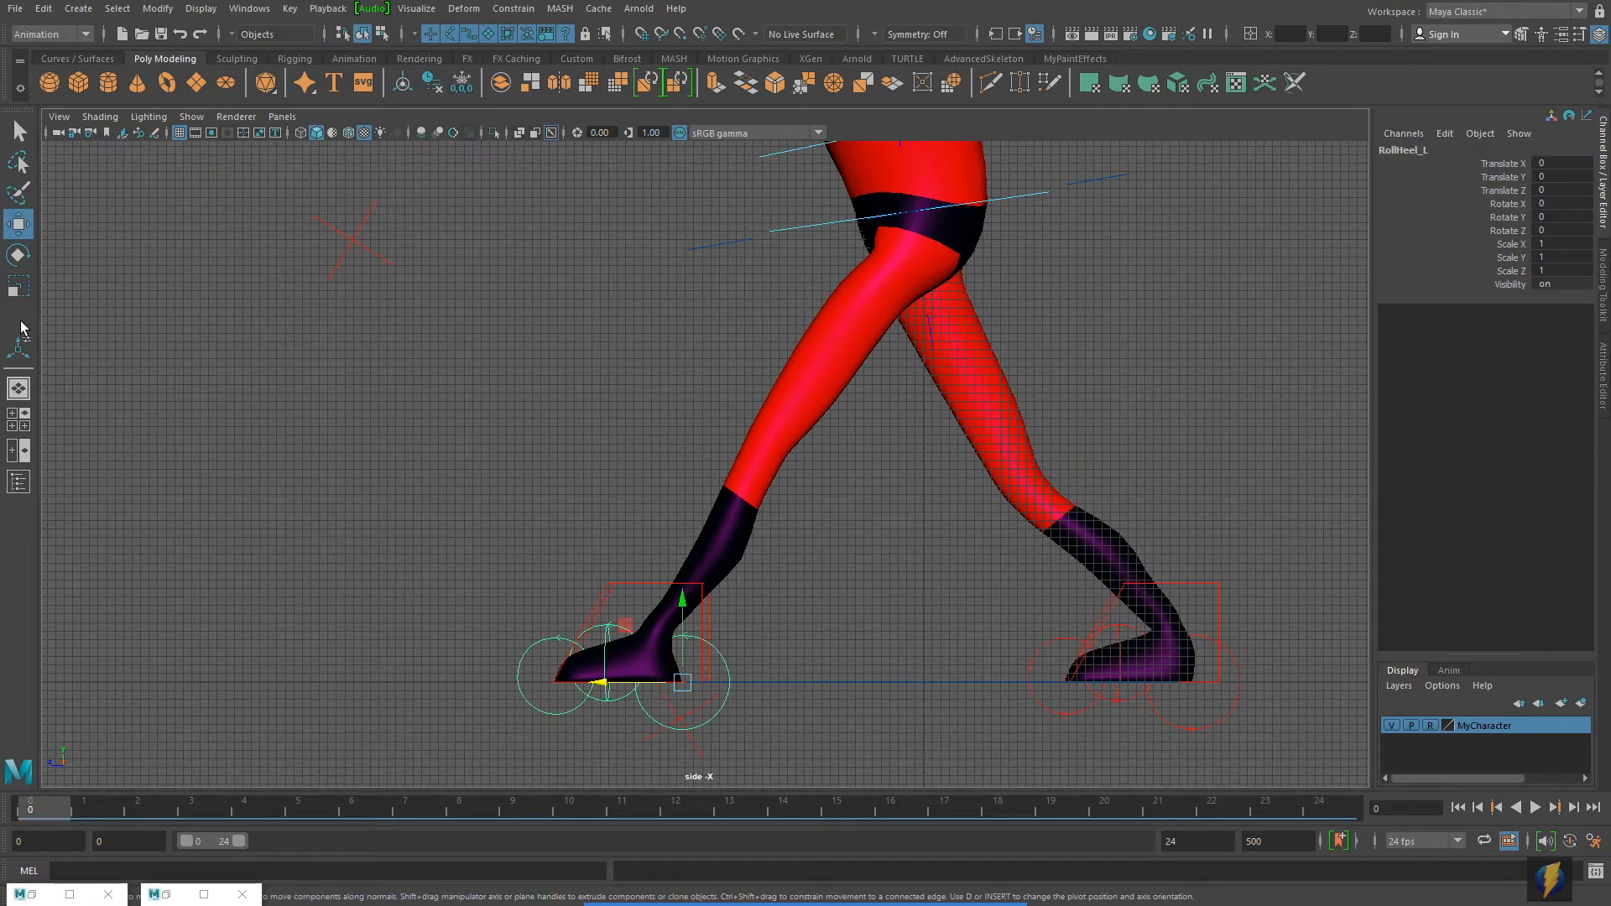
left_click_drag(79, 802, 636, 782)
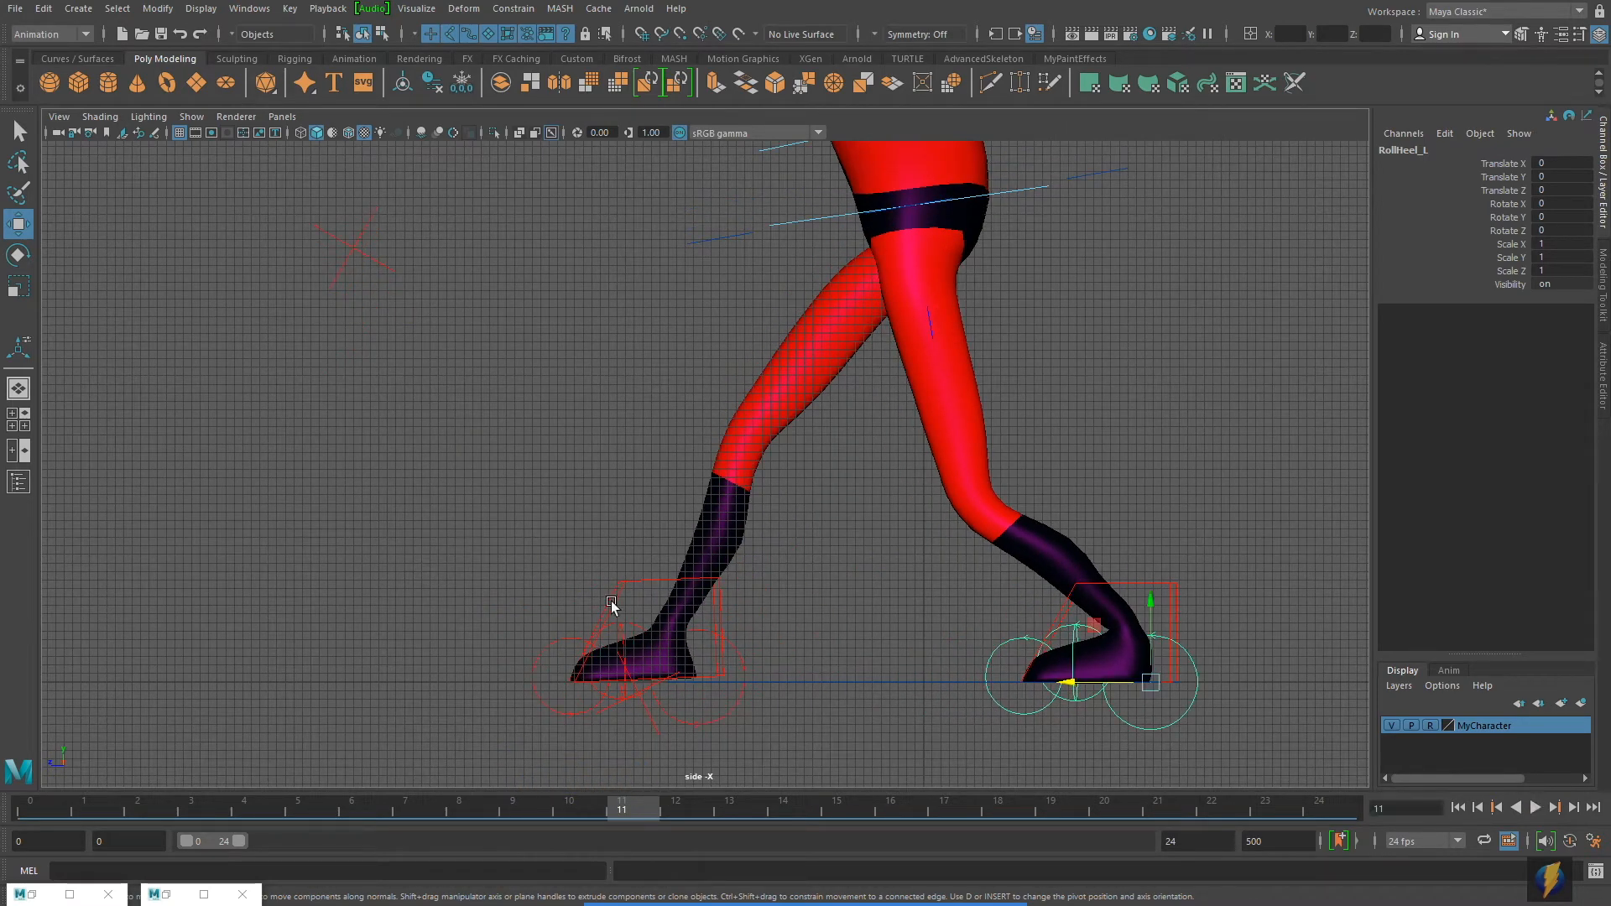
left_click(708, 622)
mouse_move(663, 807)
left_mouse_down()
mouse_move(681, 807)
mouse_move(597, 789)
mouse_move(673, 780)
left_mouse_up()
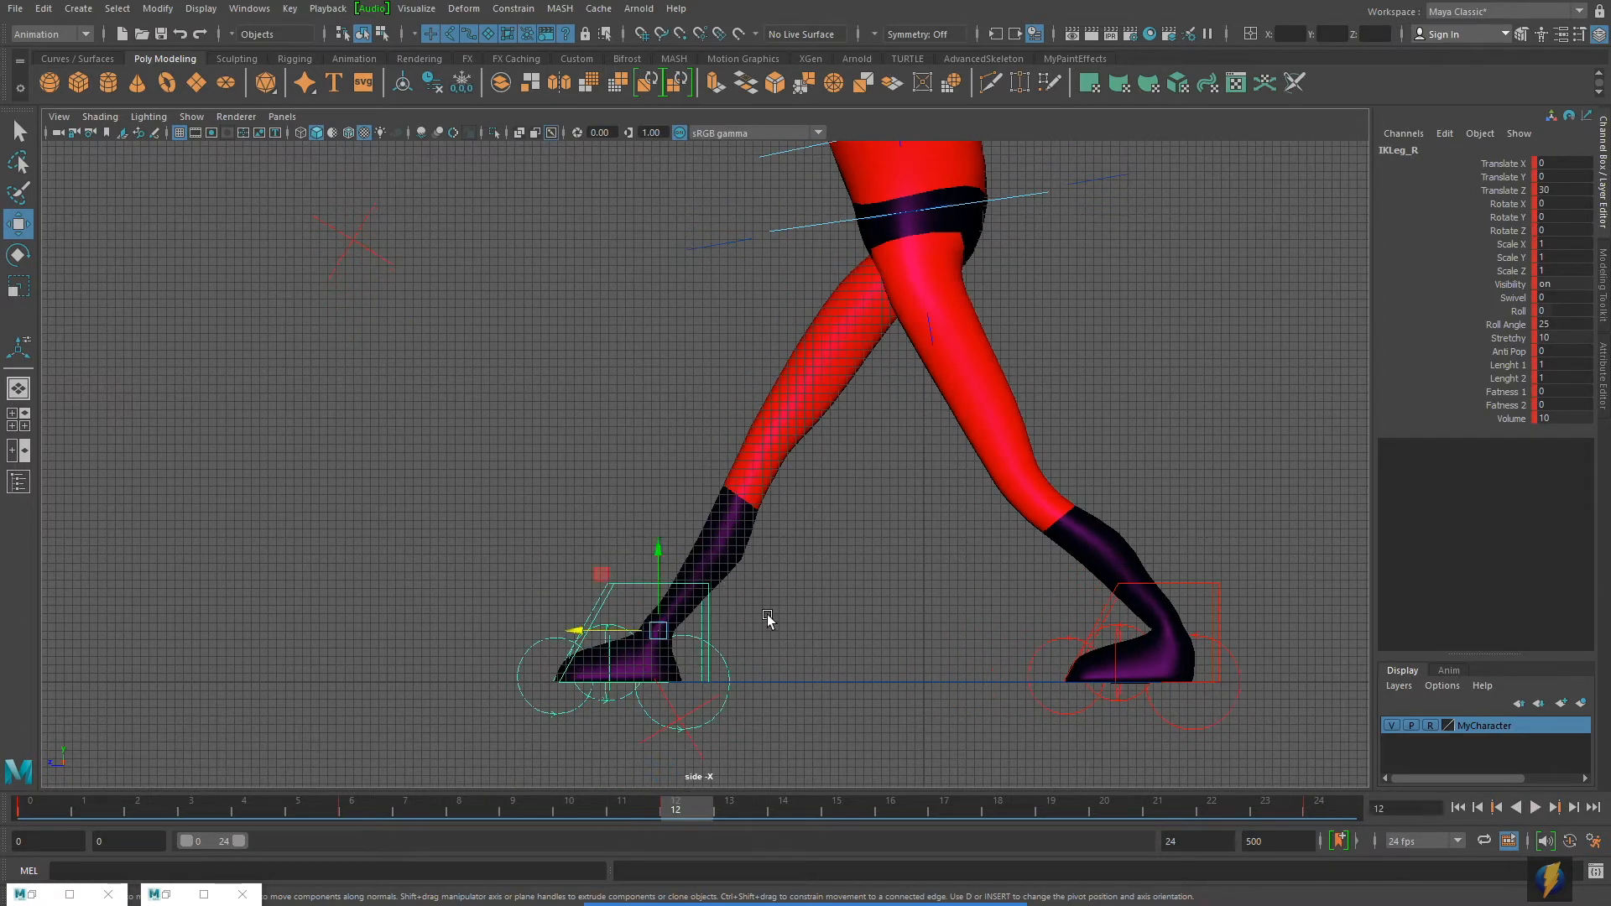
left_click(730, 657)
left_click(725, 661)
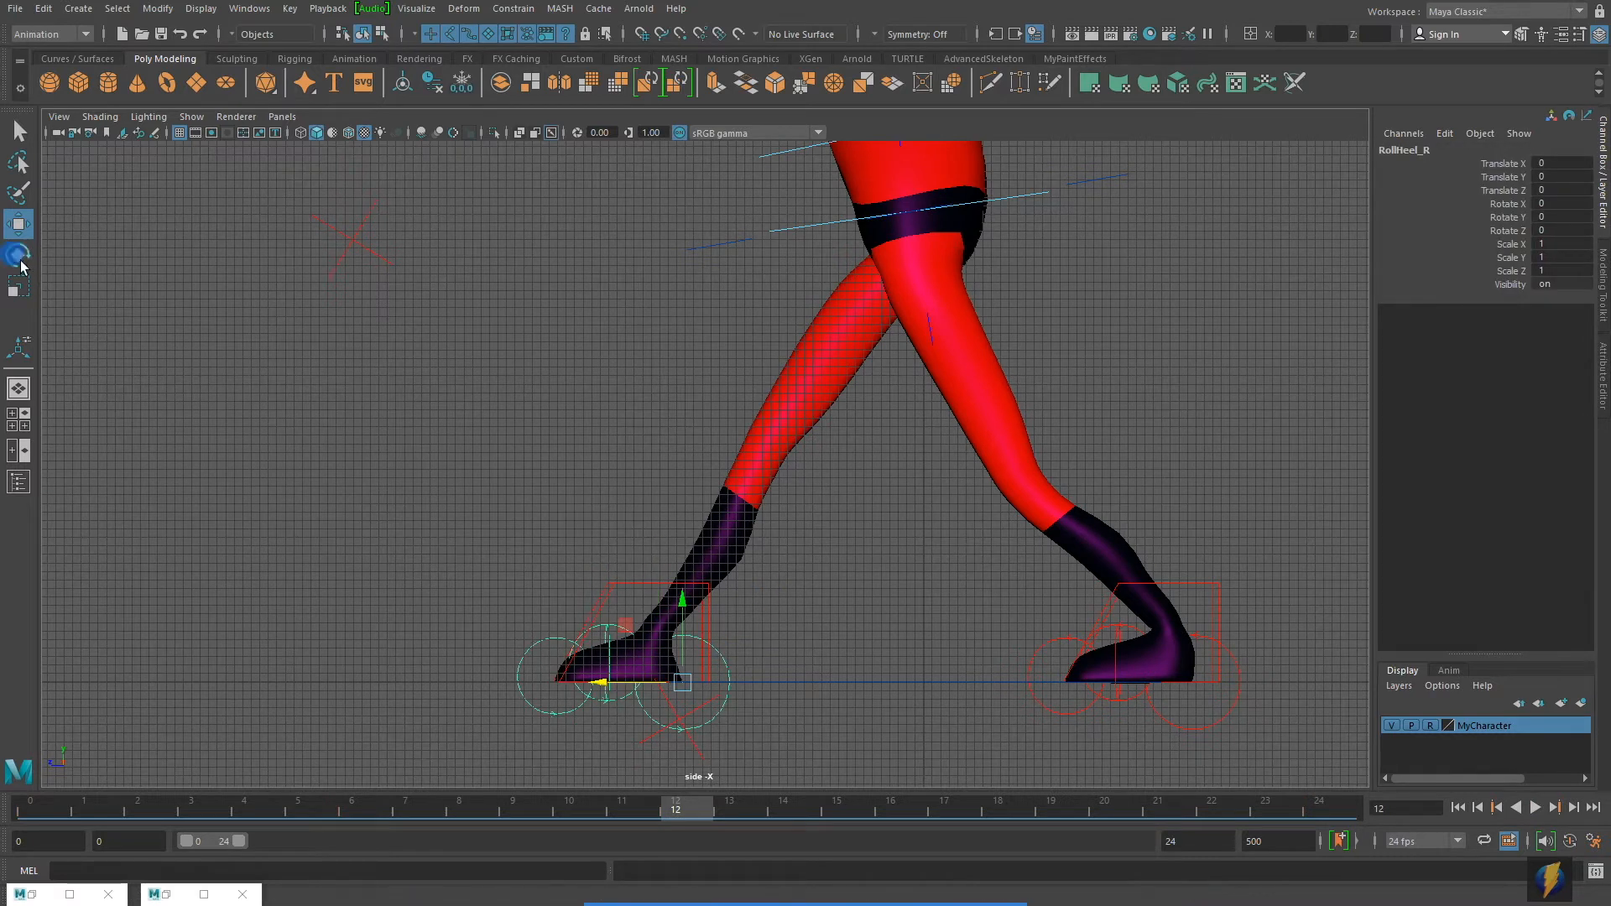
key("e")
mouse_move(673, 610)
left_mouse_down()
mouse_move(718, 622)
mouse_move(662, 608)
mouse_move(676, 608)
left_mouse_up()
key("ctrl+z")
Select the left foot's heel roll control and return to frame 0.
left_click(1235, 662)
left_click_drag(407, 810, 7, 752)
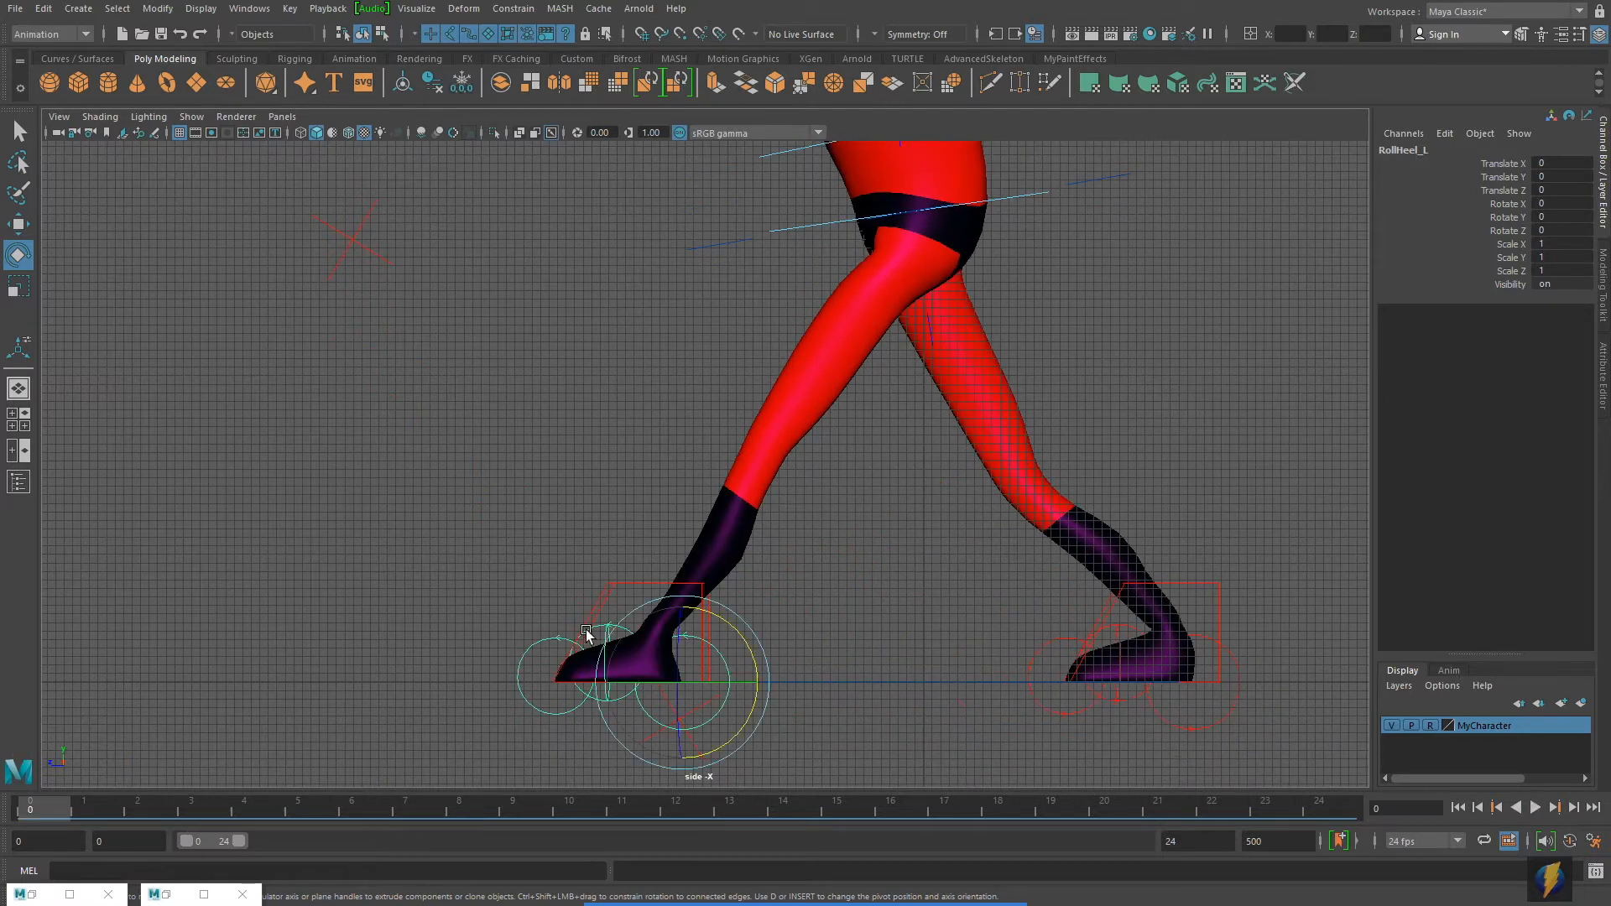
right_click_drag(453, 630, 612, 603, "alt")
middle_click_drag(611, 603, 664, 466, "alt")
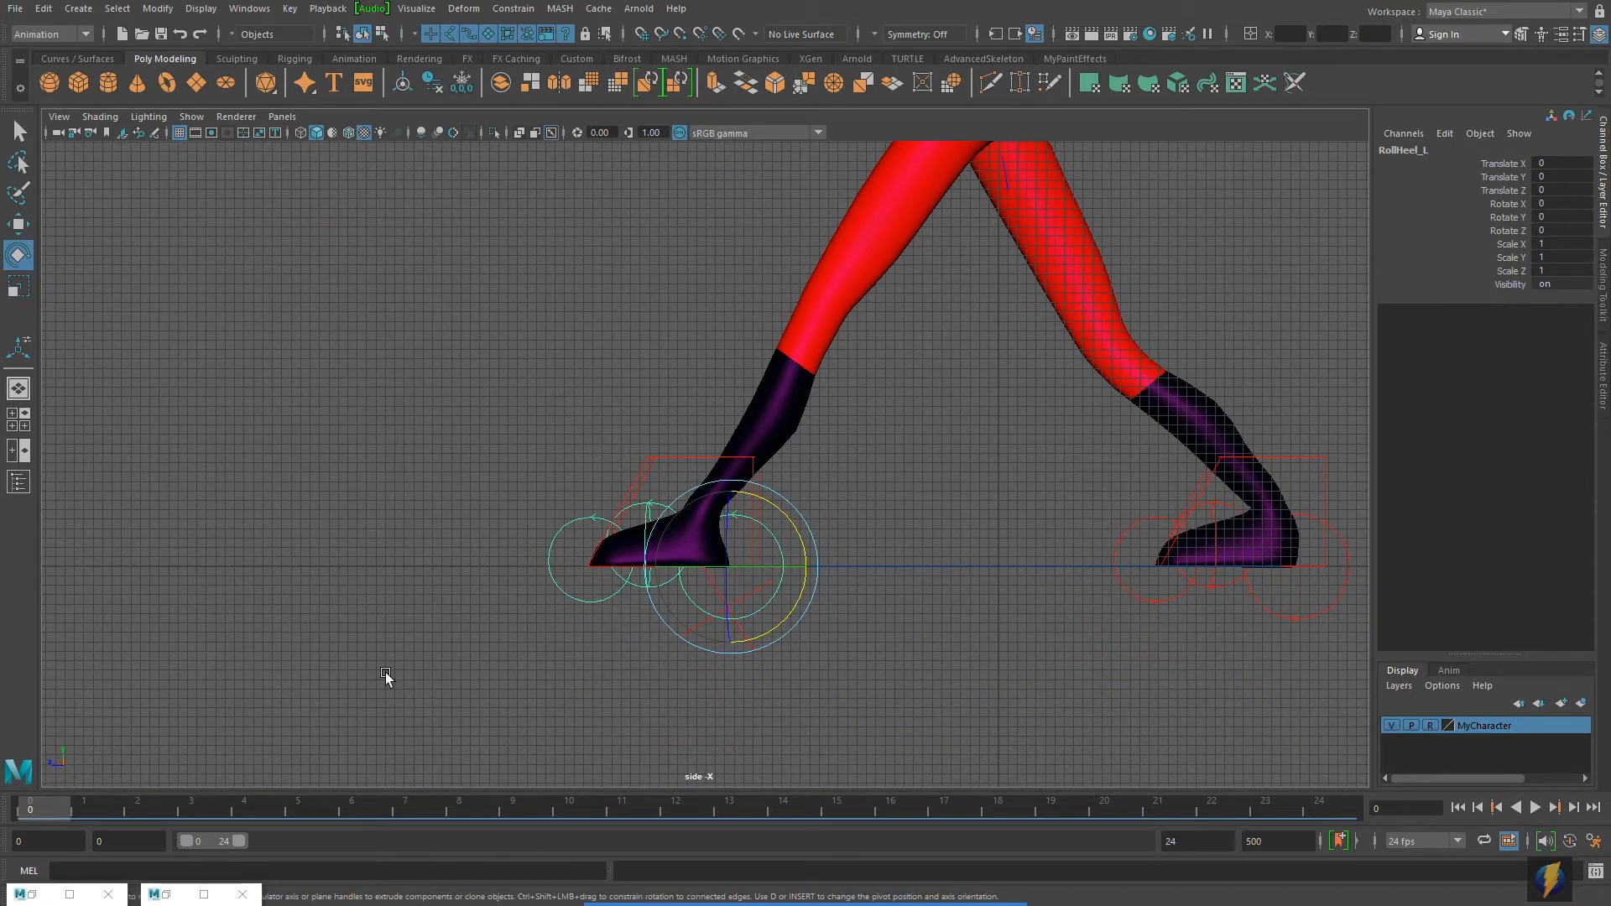
middle_click_drag(634, 572, 594, 581, "alt")
middle_click_drag(792, 465, 764, 530, "alt")
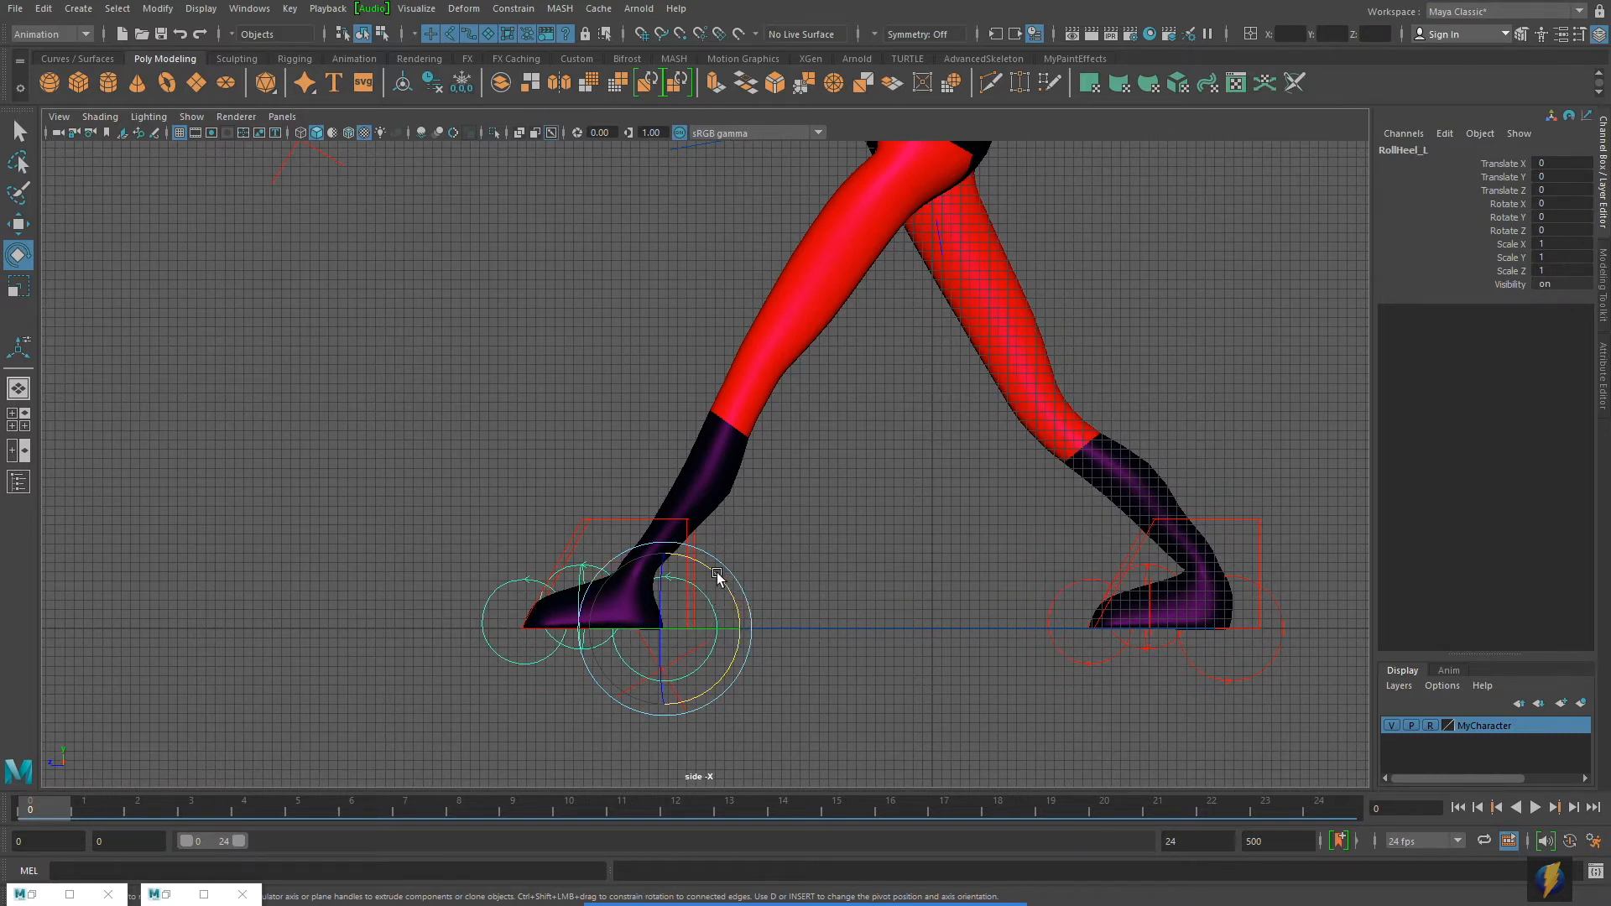
left_click(833, 557)
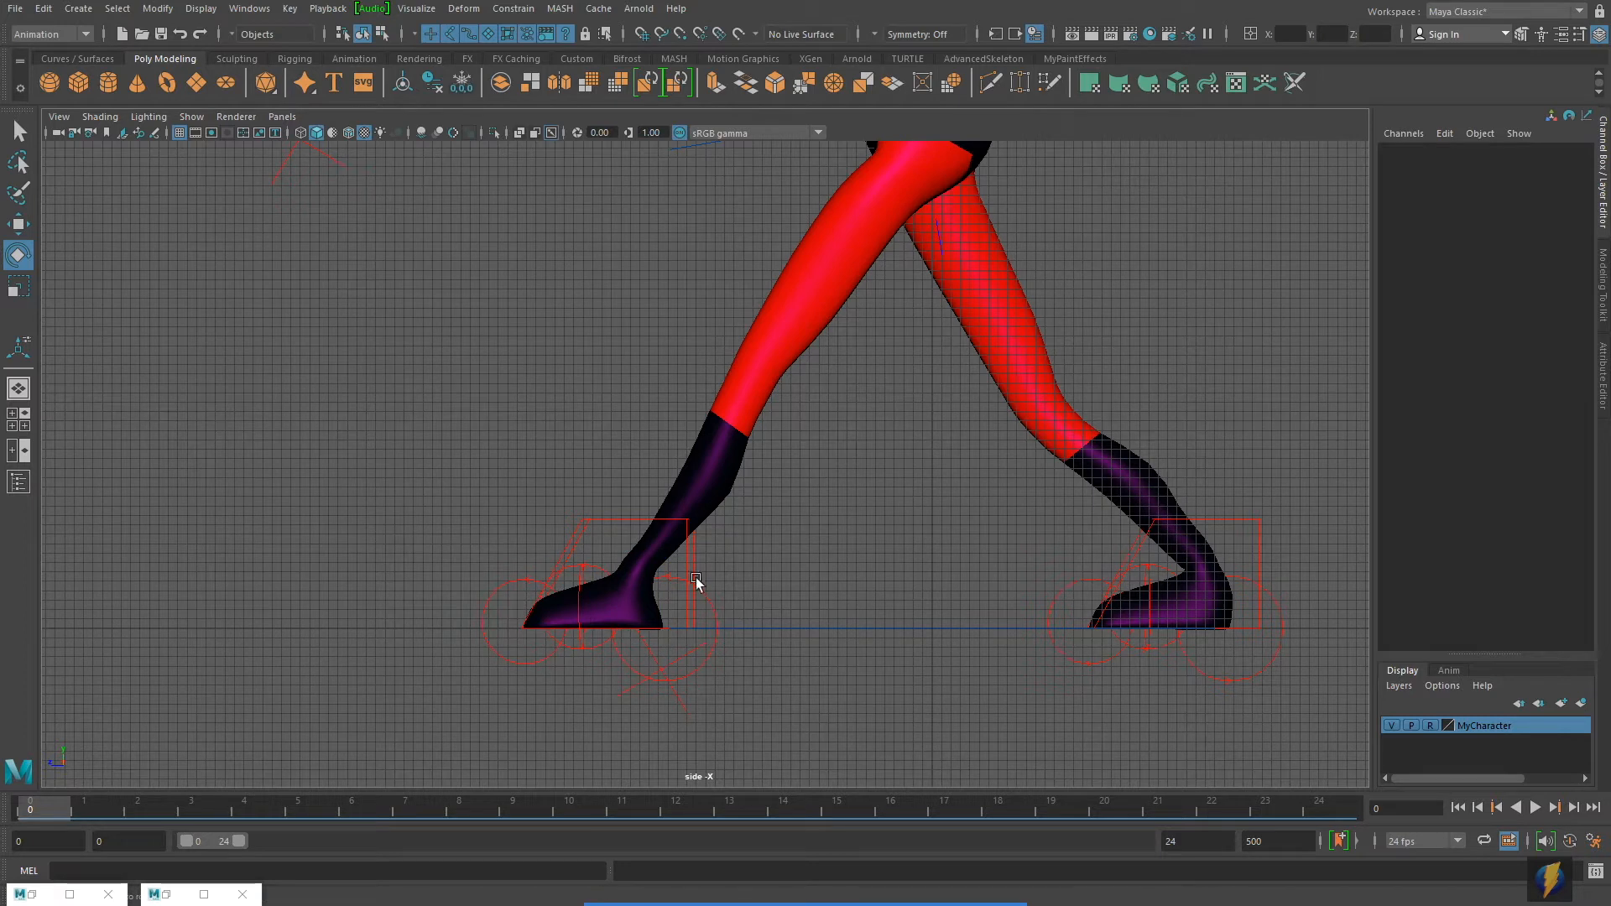
left_click(687, 562)
left_click_drag(701, 534, 727, 590)
key("ctrl+z")
left_click(827, 564)
left_click(711, 601)
left_click_drag(705, 565, 763, 583)
key("ctrl+z")
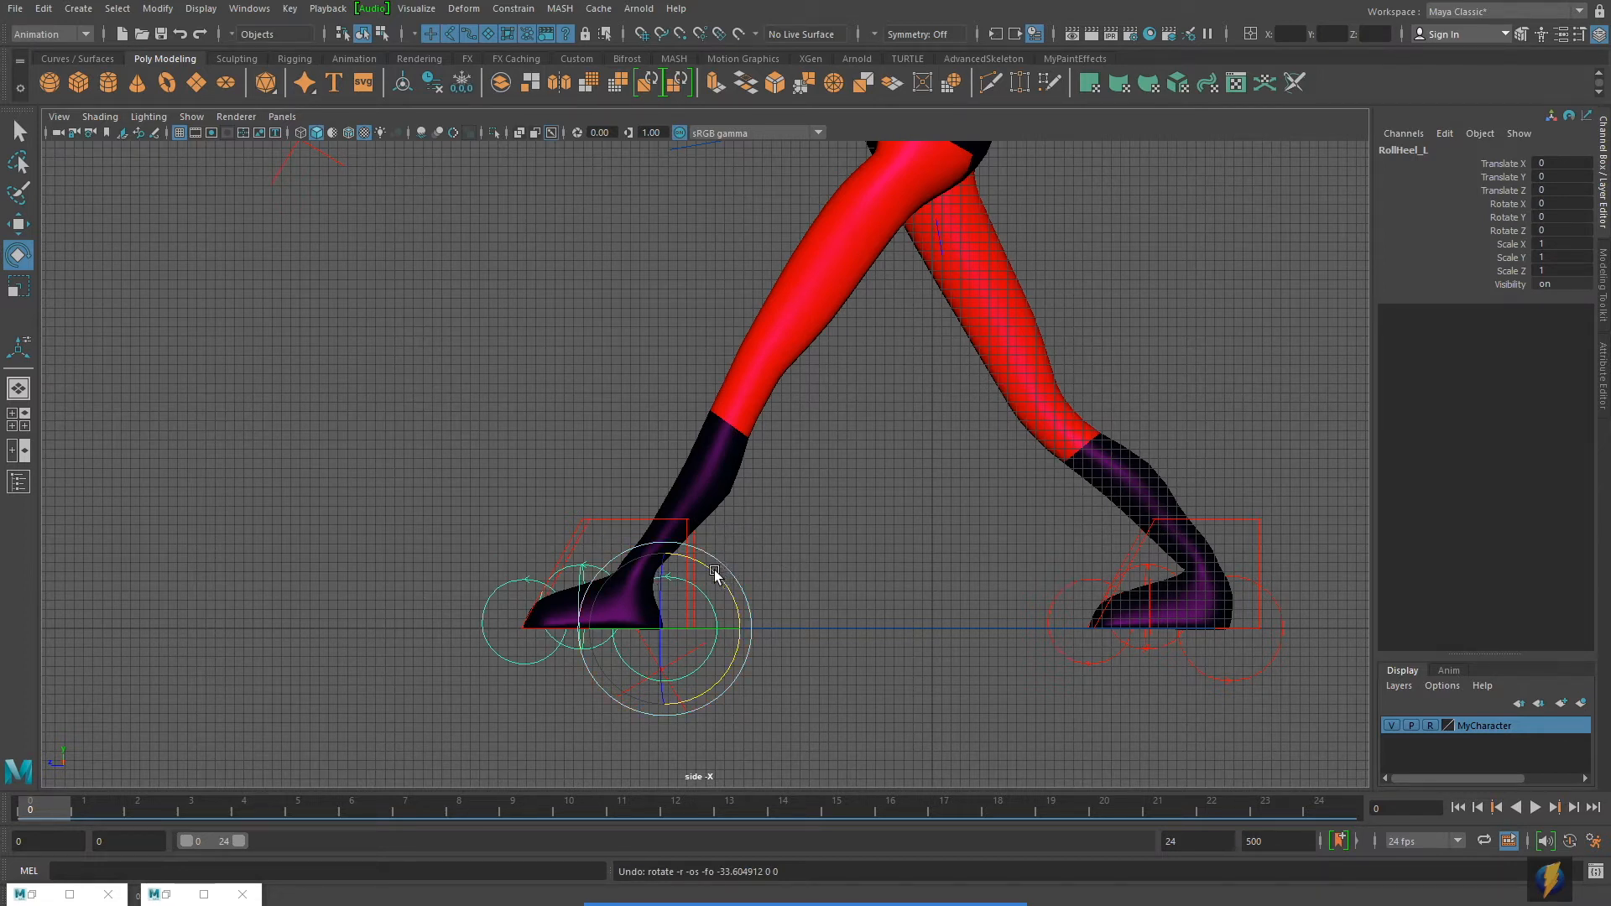
Rotate the left heel roll control to about -26.6 in X at frame 0 and key that pose at frames 0 and 24.
left_click_drag(715, 573, 743, 599)
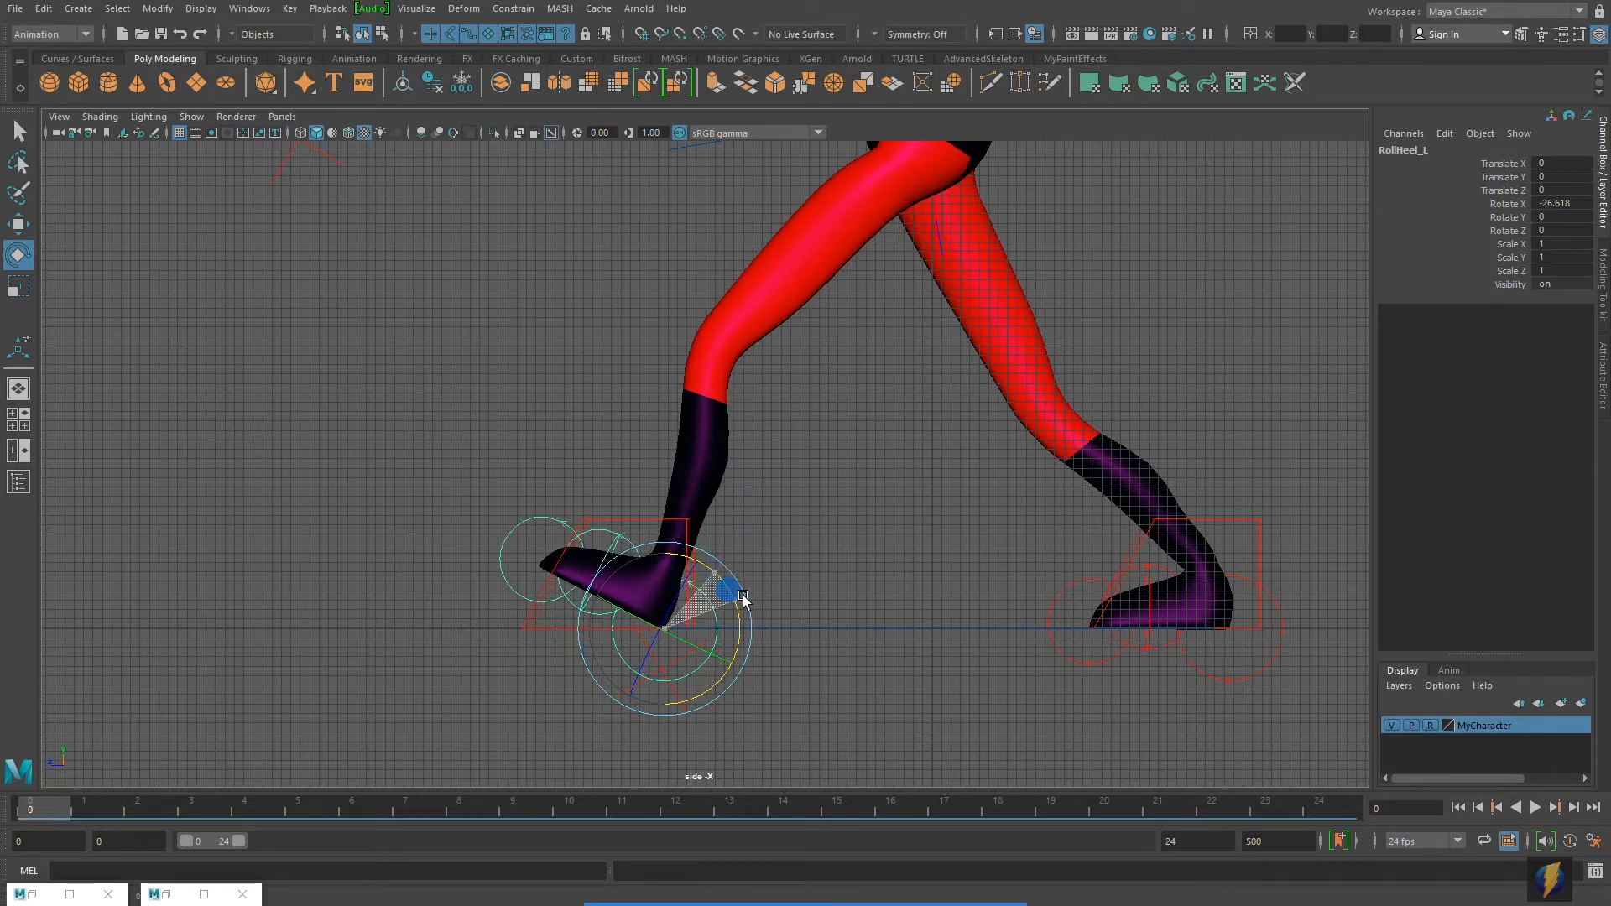
key("s")
left_click_drag(73, 804, 1363, 789)
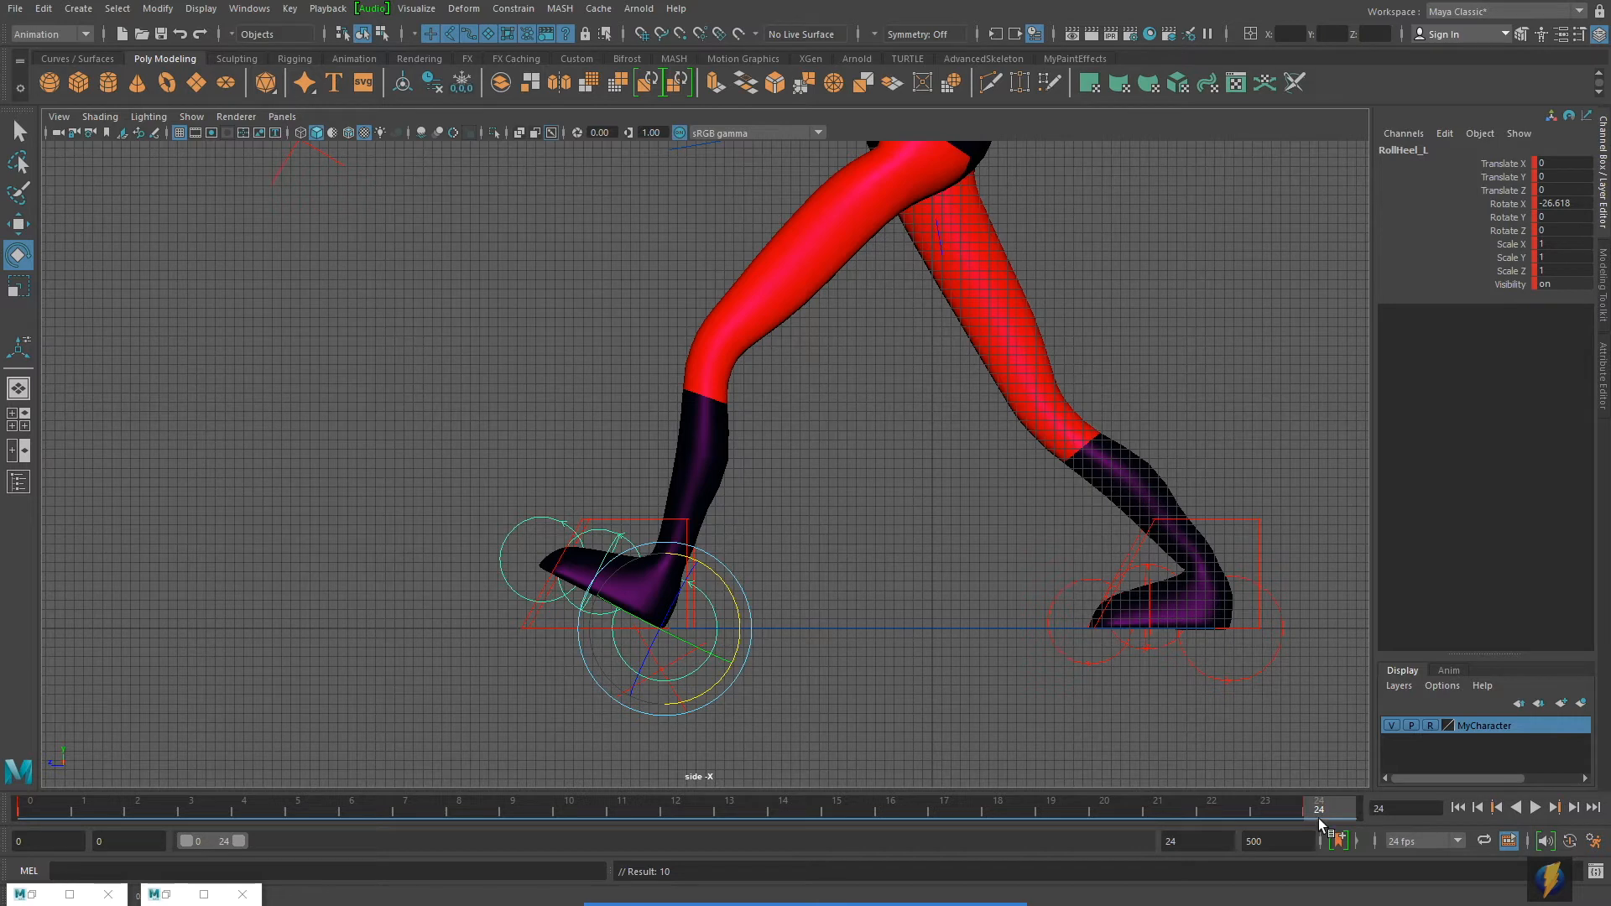
Set the left heel roll control's Rotate X to 0 at frame 2 so the foot lands flat.
mouse_move(1309, 806)
left_mouse_down()
mouse_move(485, 791)
mouse_move(32, 750)
mouse_move(129, 759)
left_mouse_up()
left_click(1561, 203)
type("0")
key("Return")
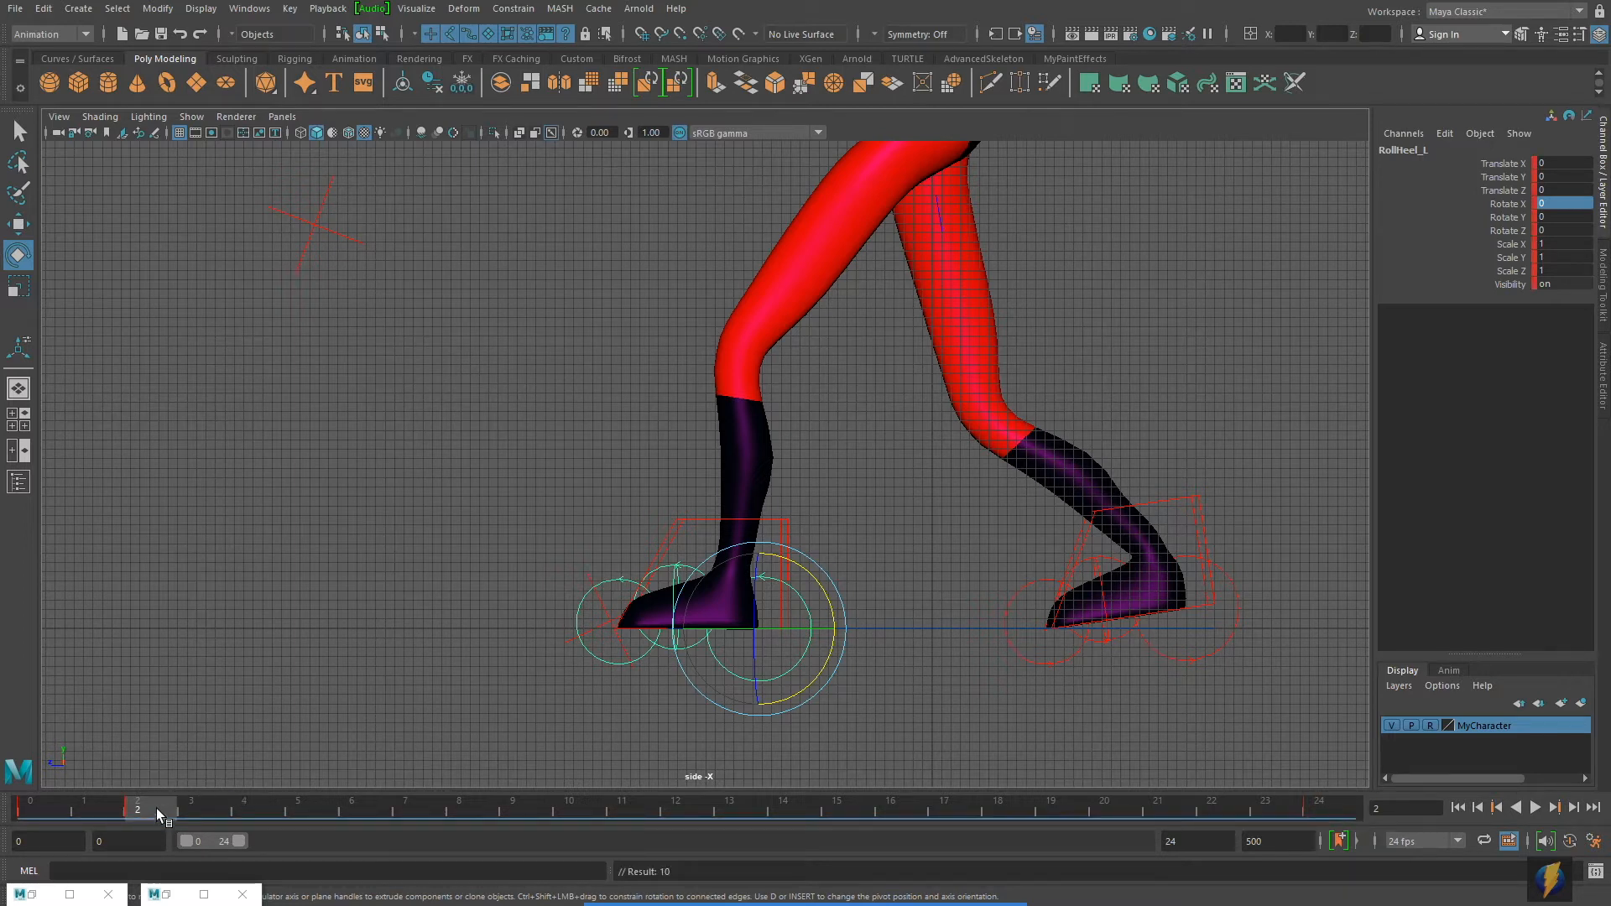
Key the right heel roll control with zero rotation at frames 0 and 24, and go to frame 12.
left_click_drag(153, 803, 3, 793)
left_click(1268, 598)
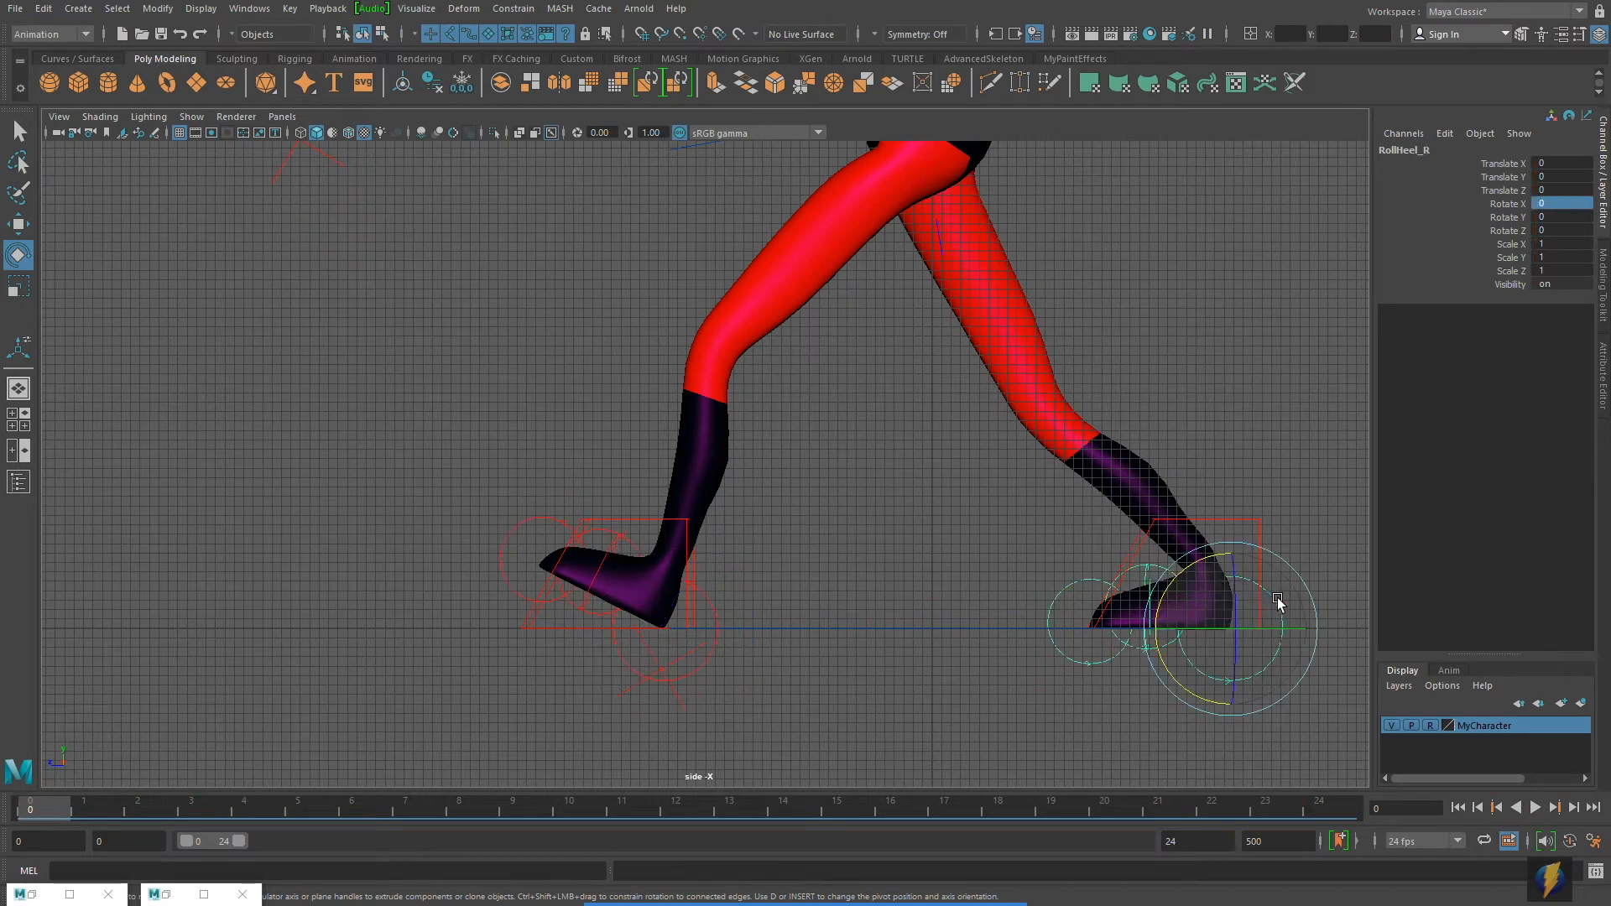
left_click_drag(47, 809, 683, 828)
key("s")
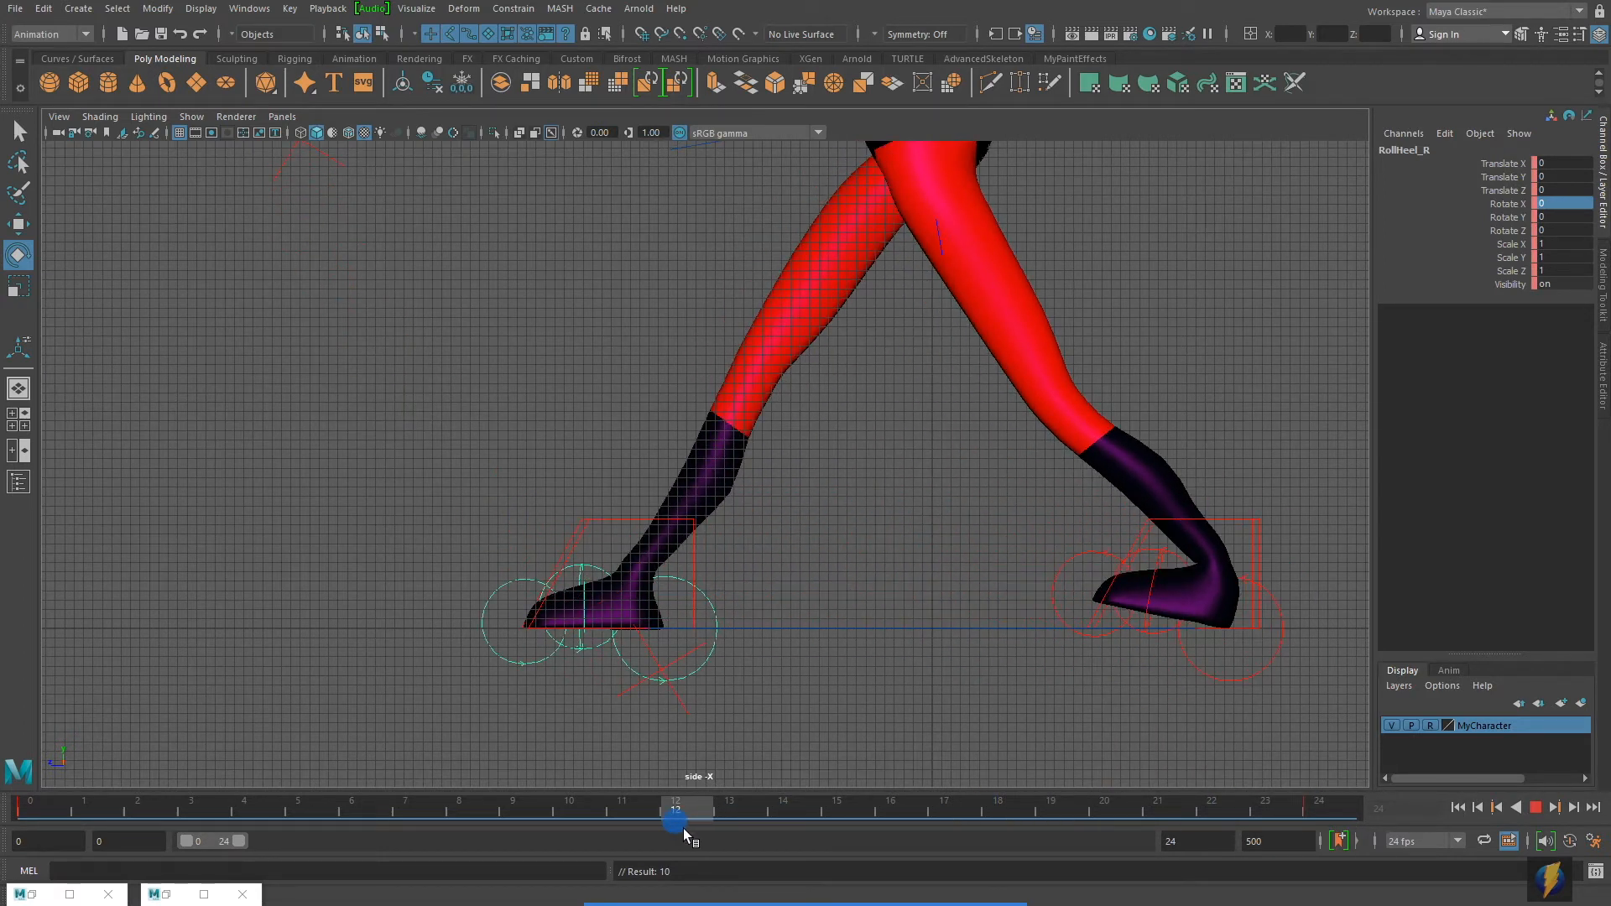
Rotate the right heel roll control to about -22.9 in X at frame 12 and key it.
left_click_drag(656, 548, 687, 563)
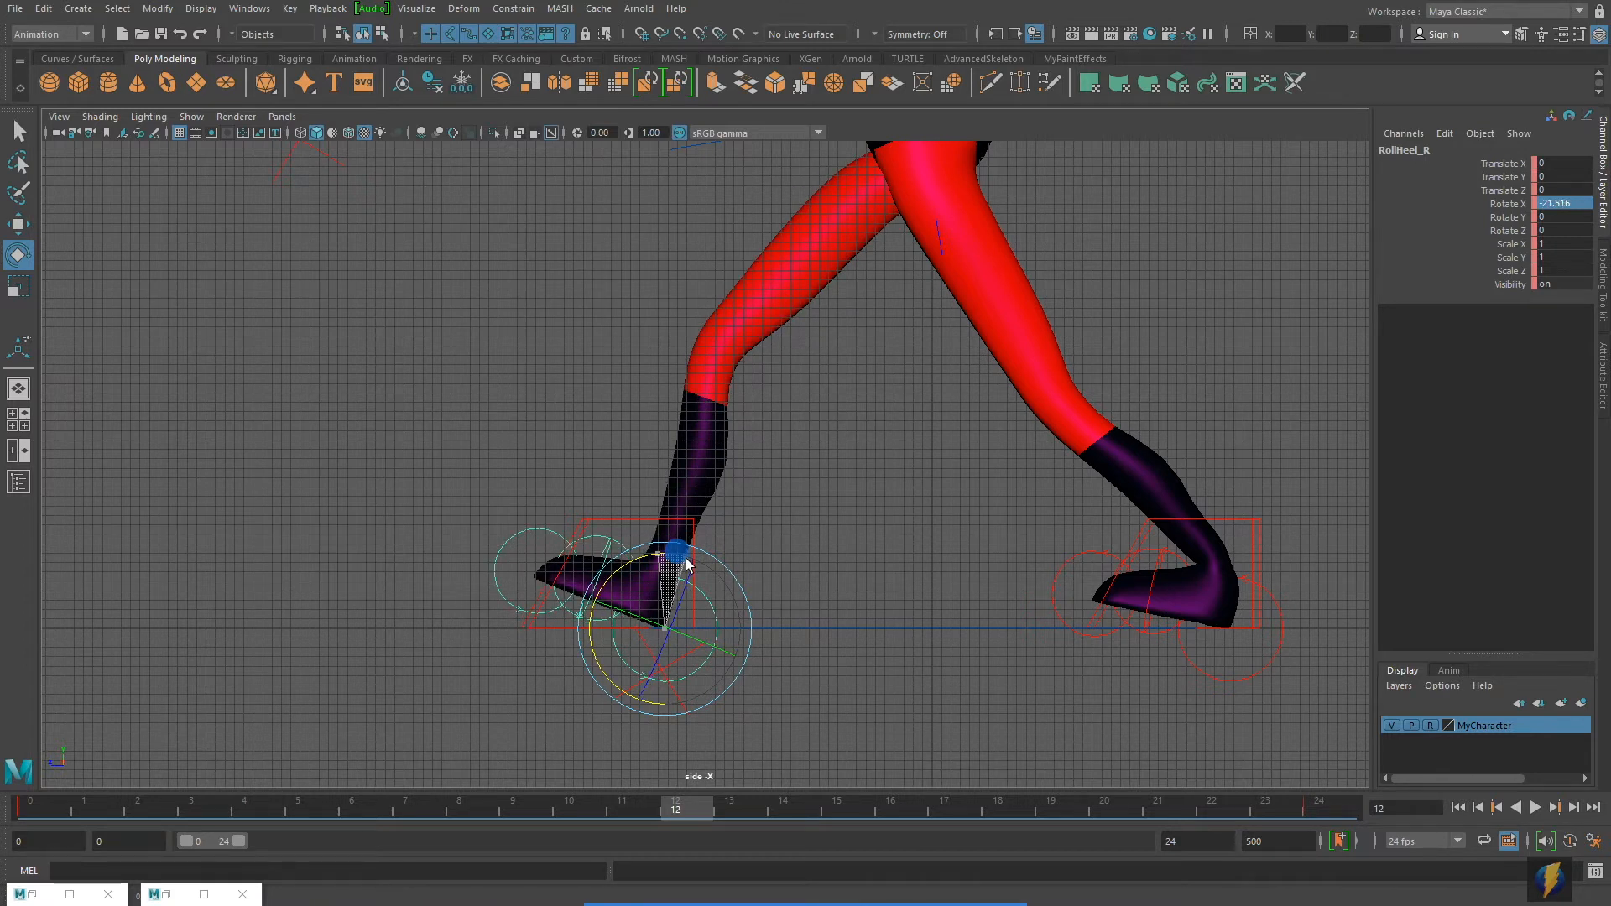
left_click_drag(686, 563, 676, 565)
key("s")
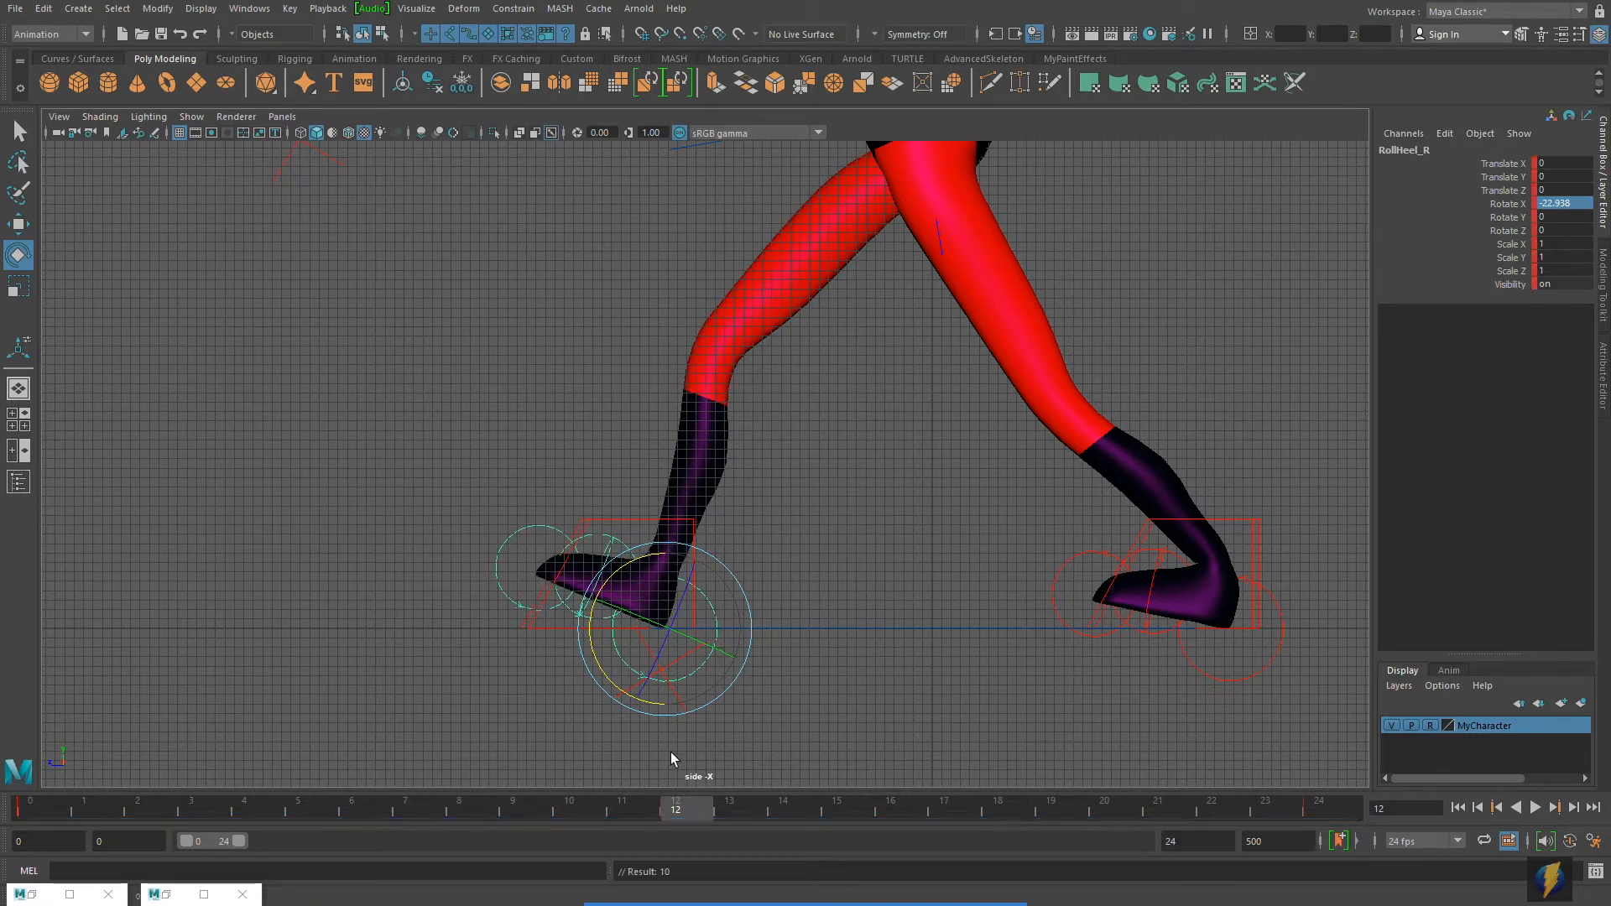
Set the right heel roll control's Rotate X to 0 at frame 14 and key it.
left_click_drag(687, 799, 780, 801)
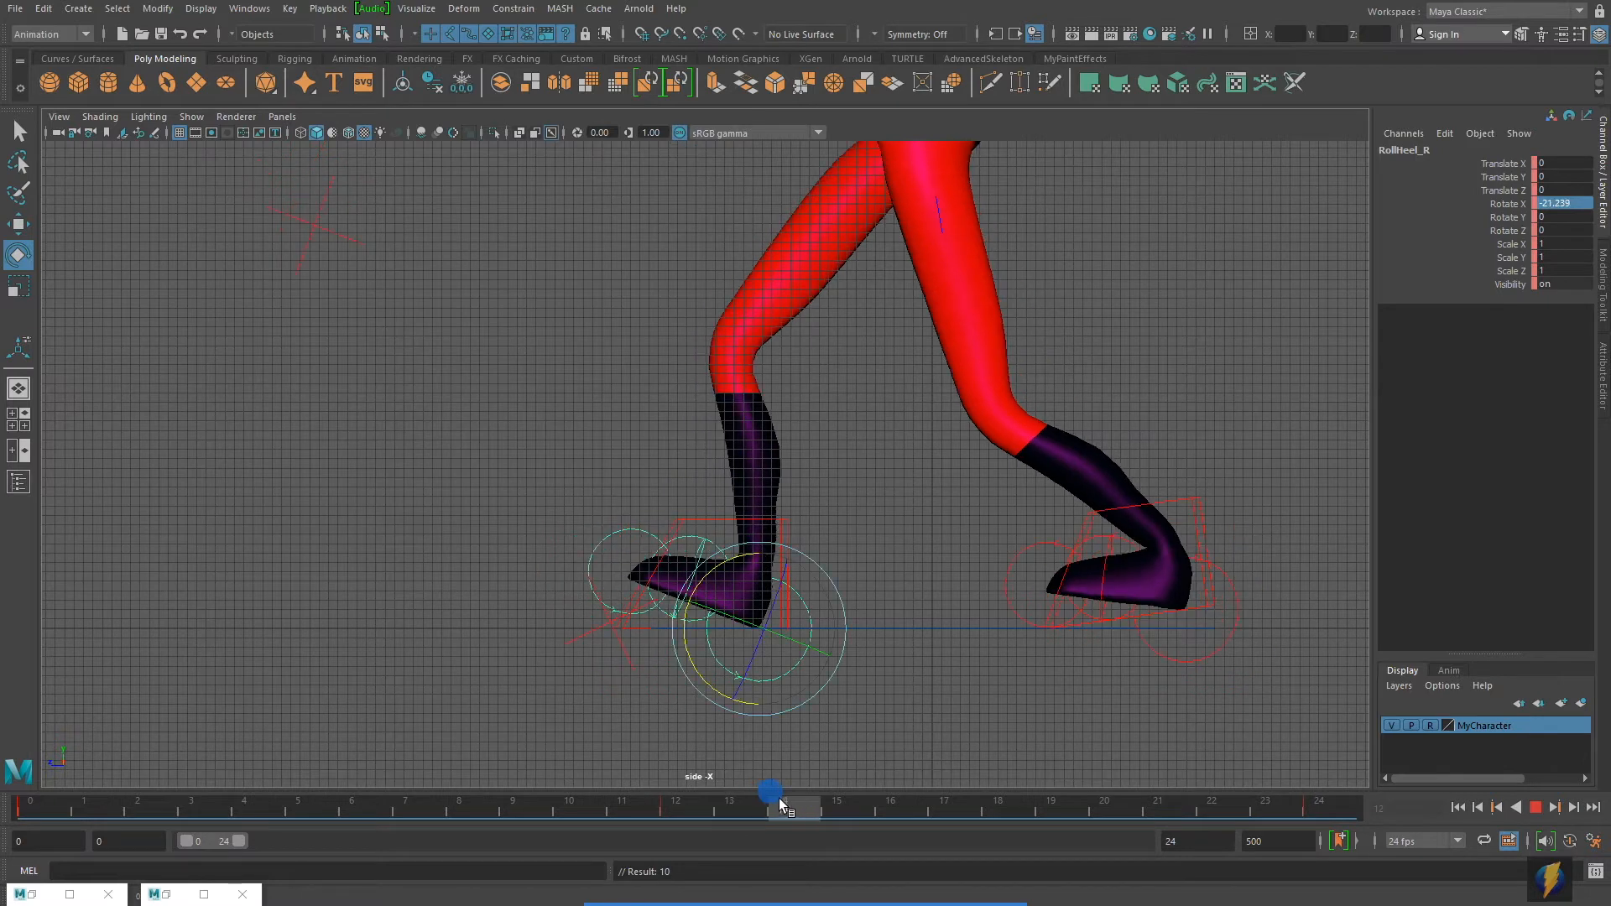
left_click(1584, 204)
type("0")
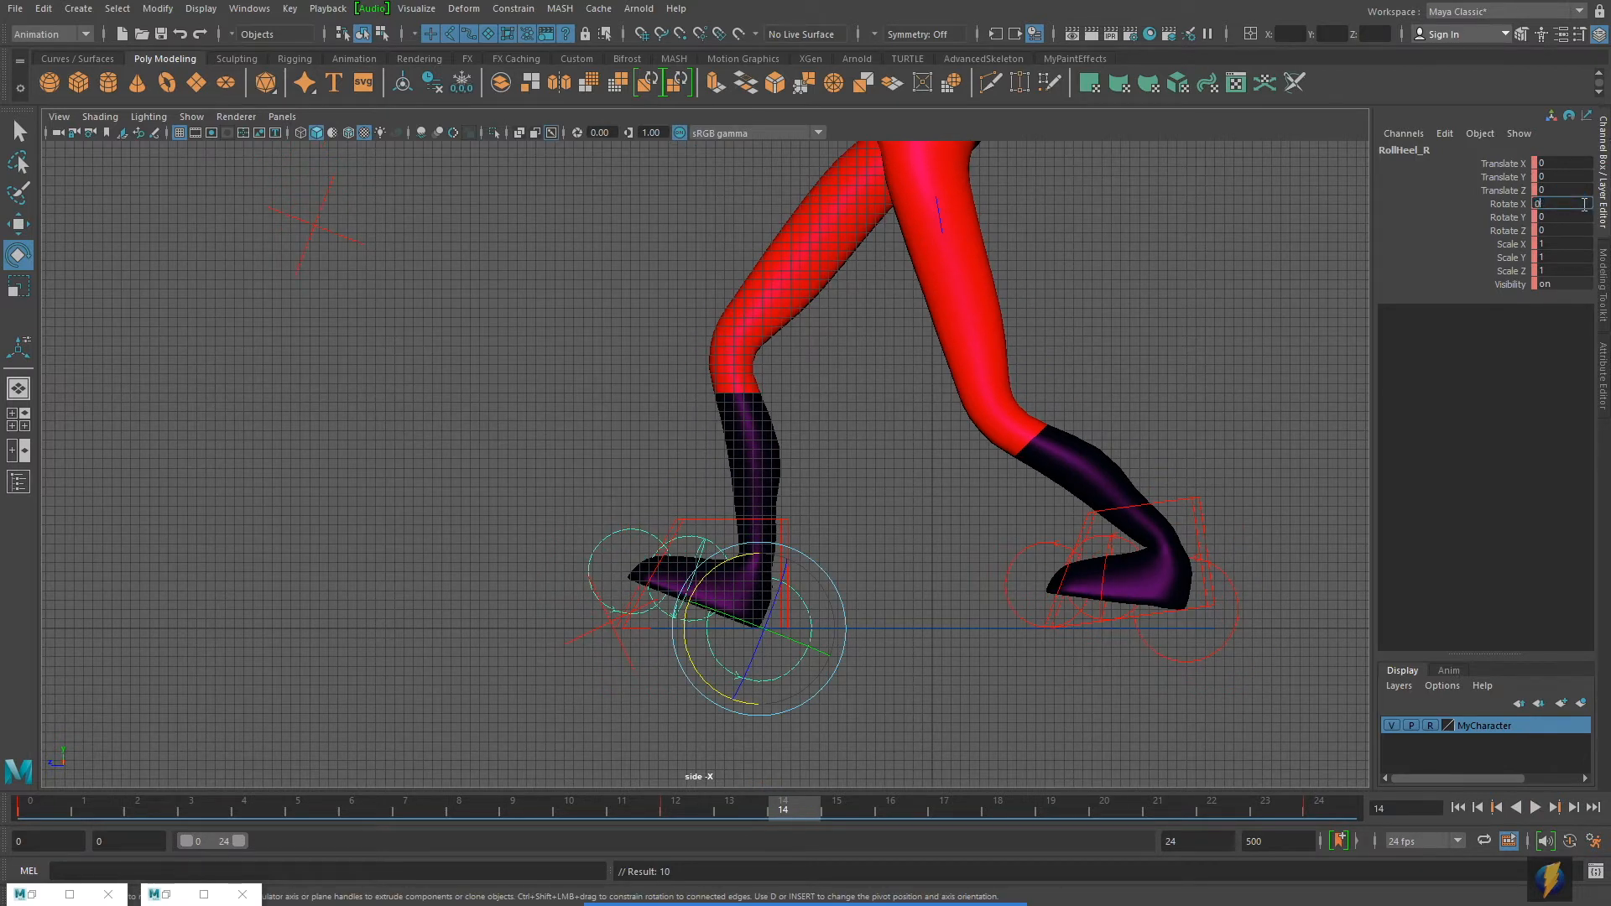
key("Return")
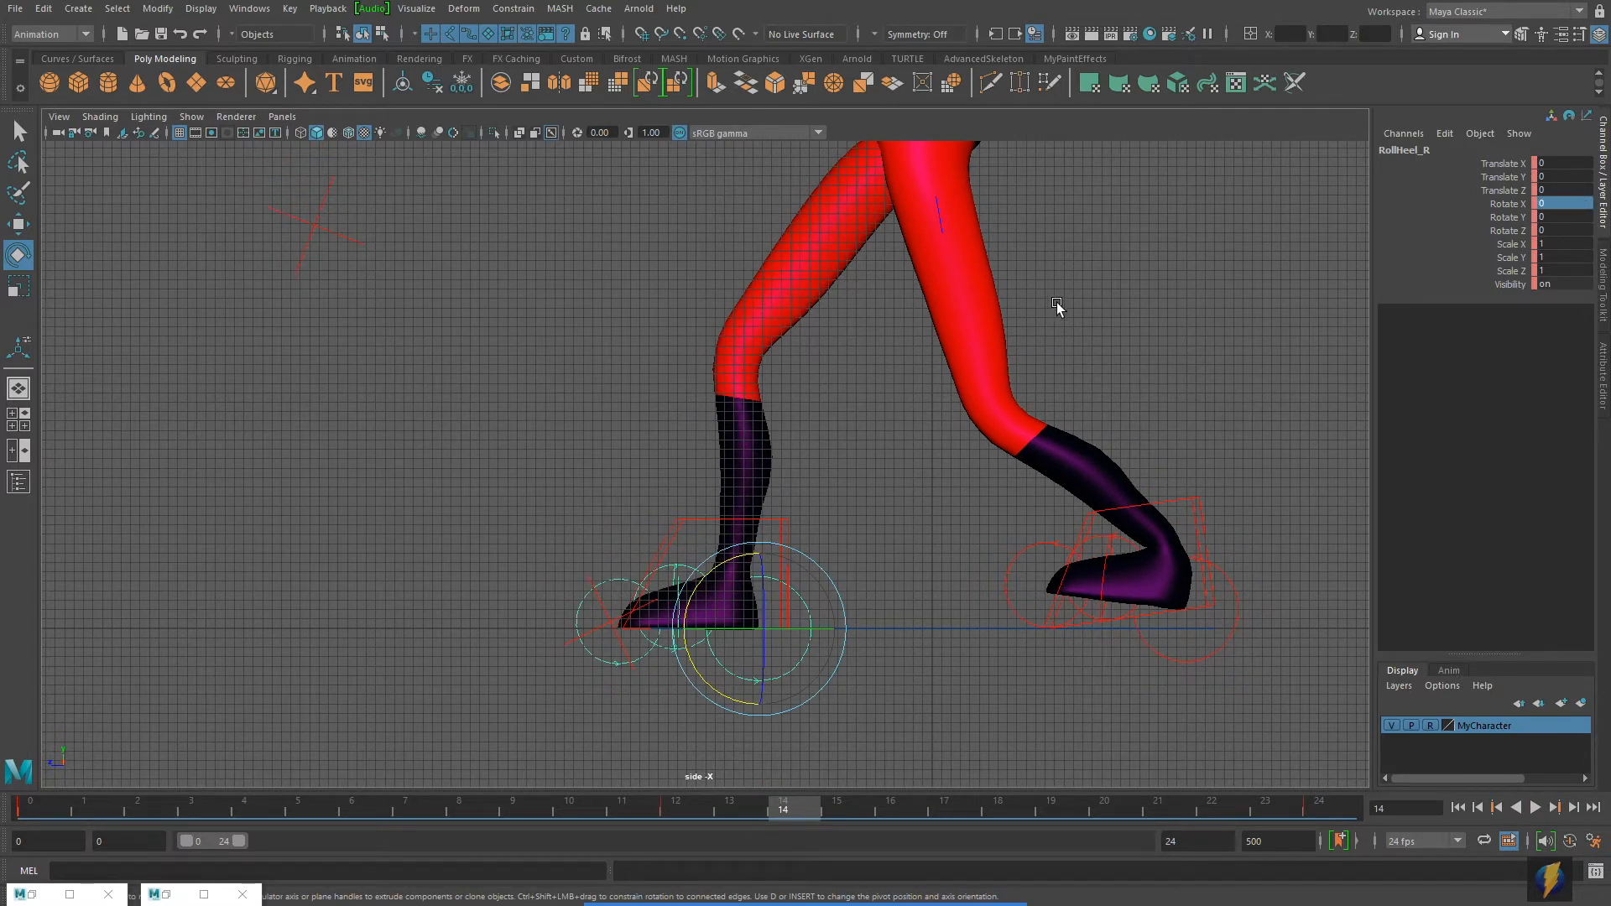
key("s")
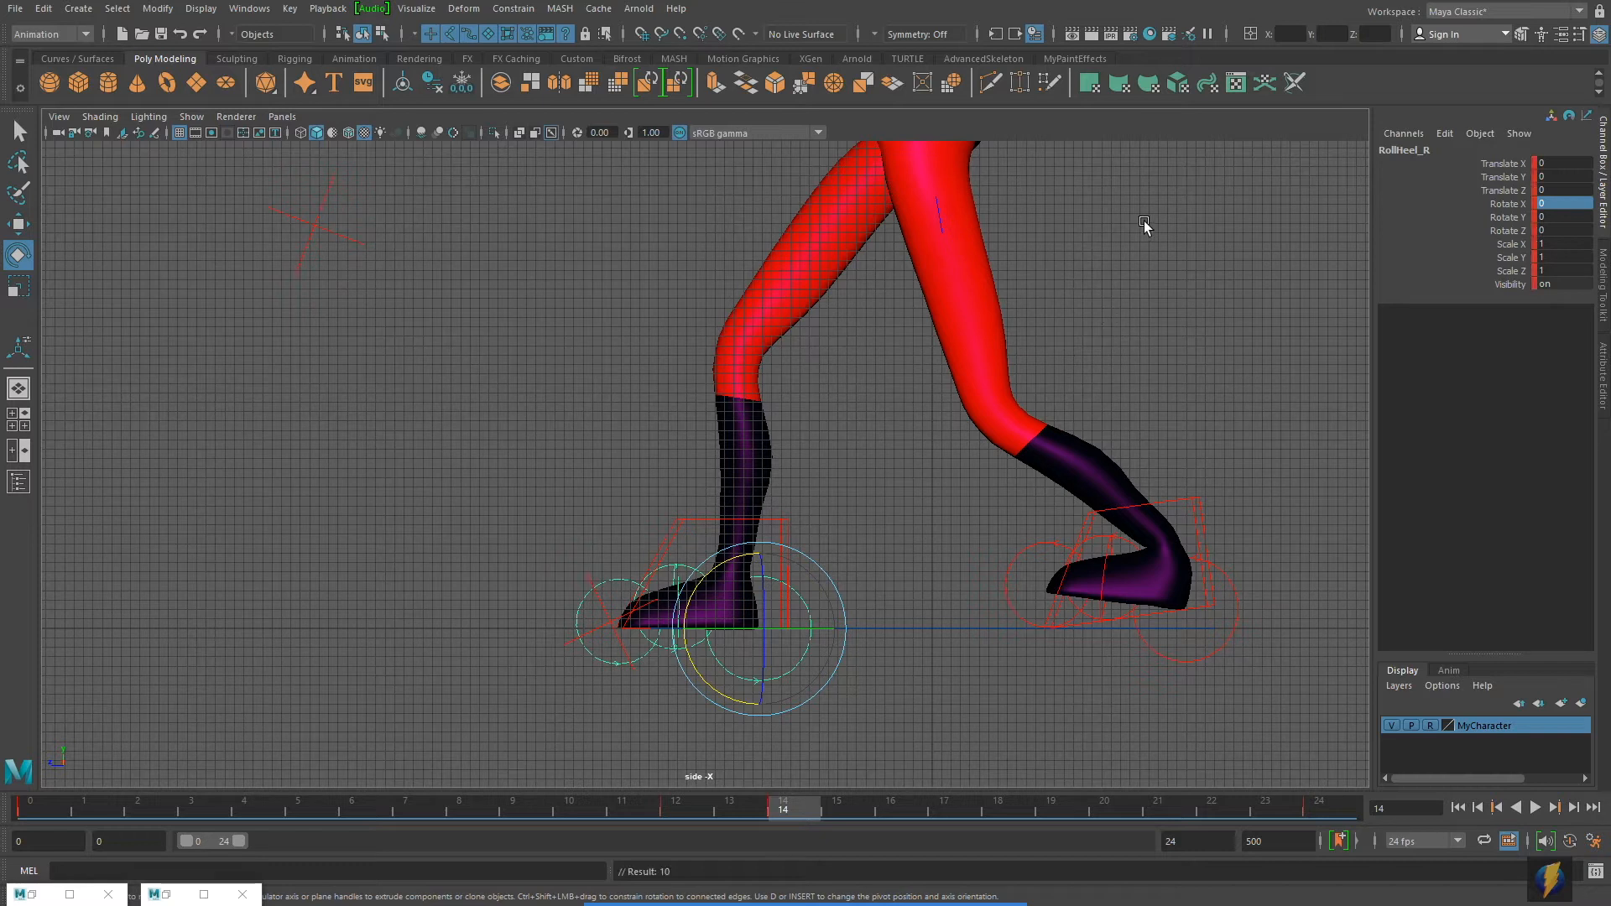
Play the walk cycle in the perspective view to check both heel strikes, and return to frame 0.
left_click_drag(783, 801, 28, 696)
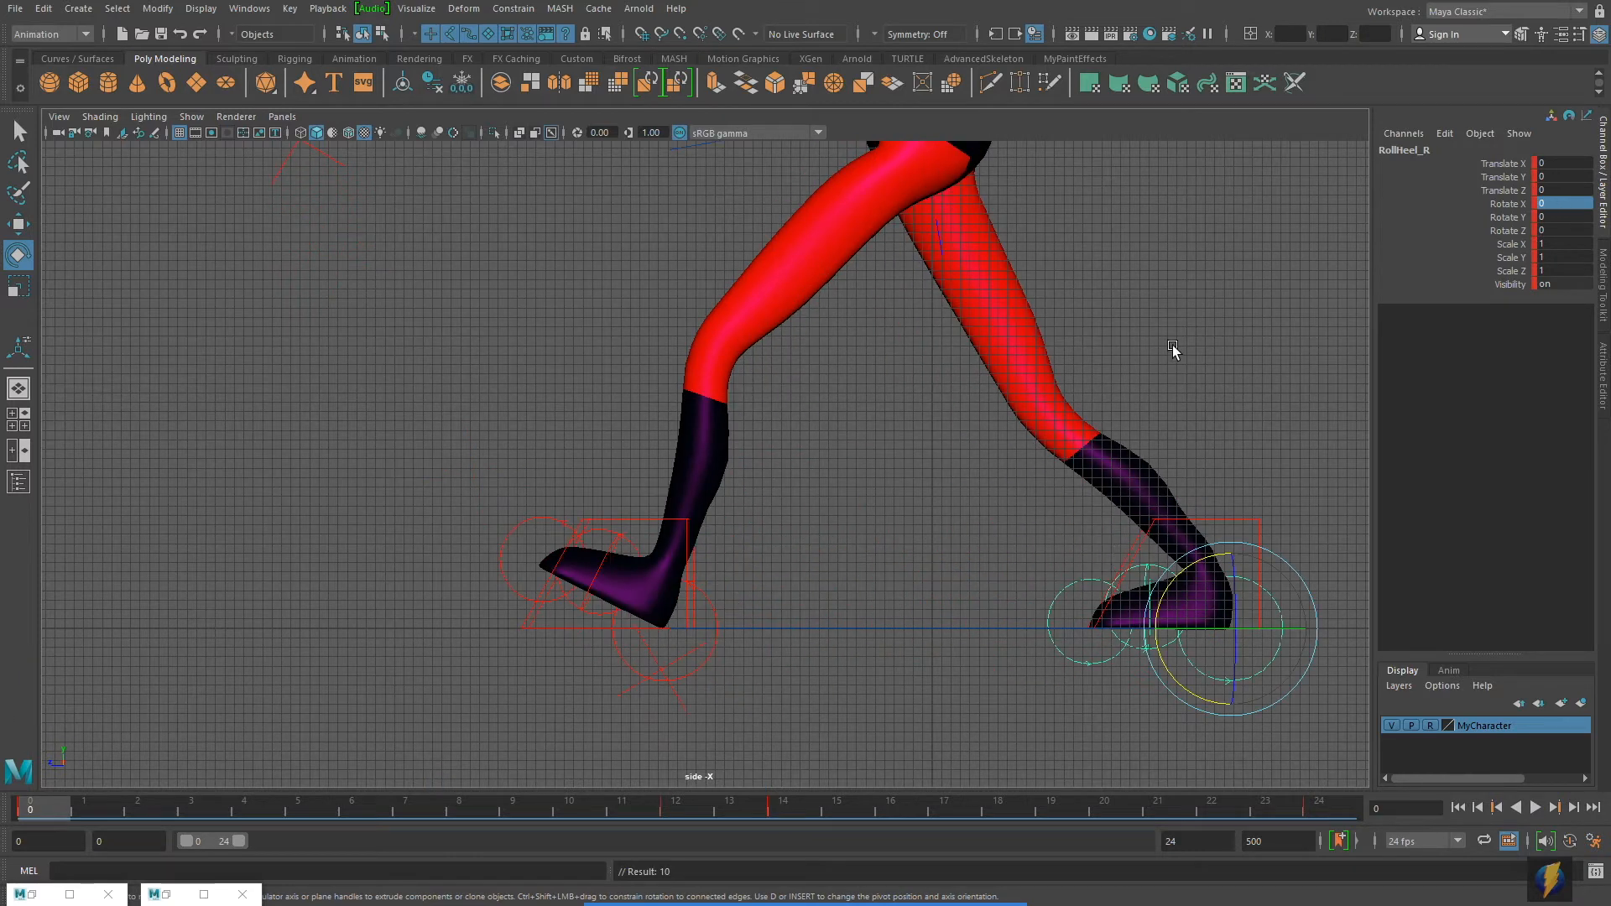
key("space")
key("space")
left_click_drag(1122, 445, 842, 430, "alt")
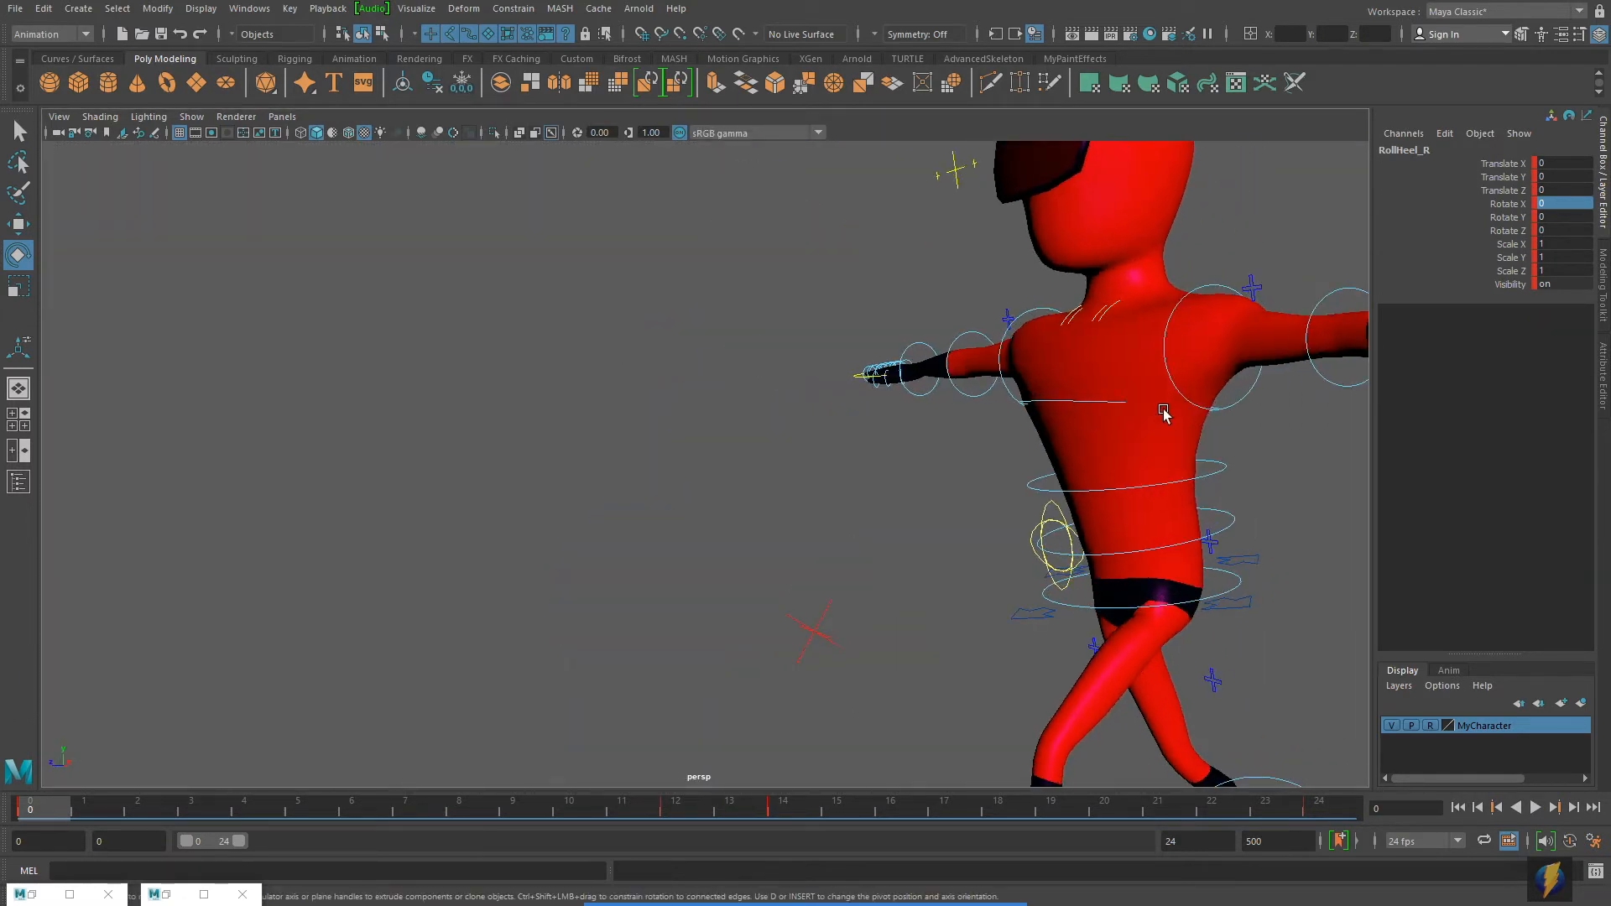
left_click_drag(1166, 413, 795, 390, "alt")
middle_click_drag(795, 391, 712, 366, "alt")
left_click_drag(847, 375, 780, 374, "alt")
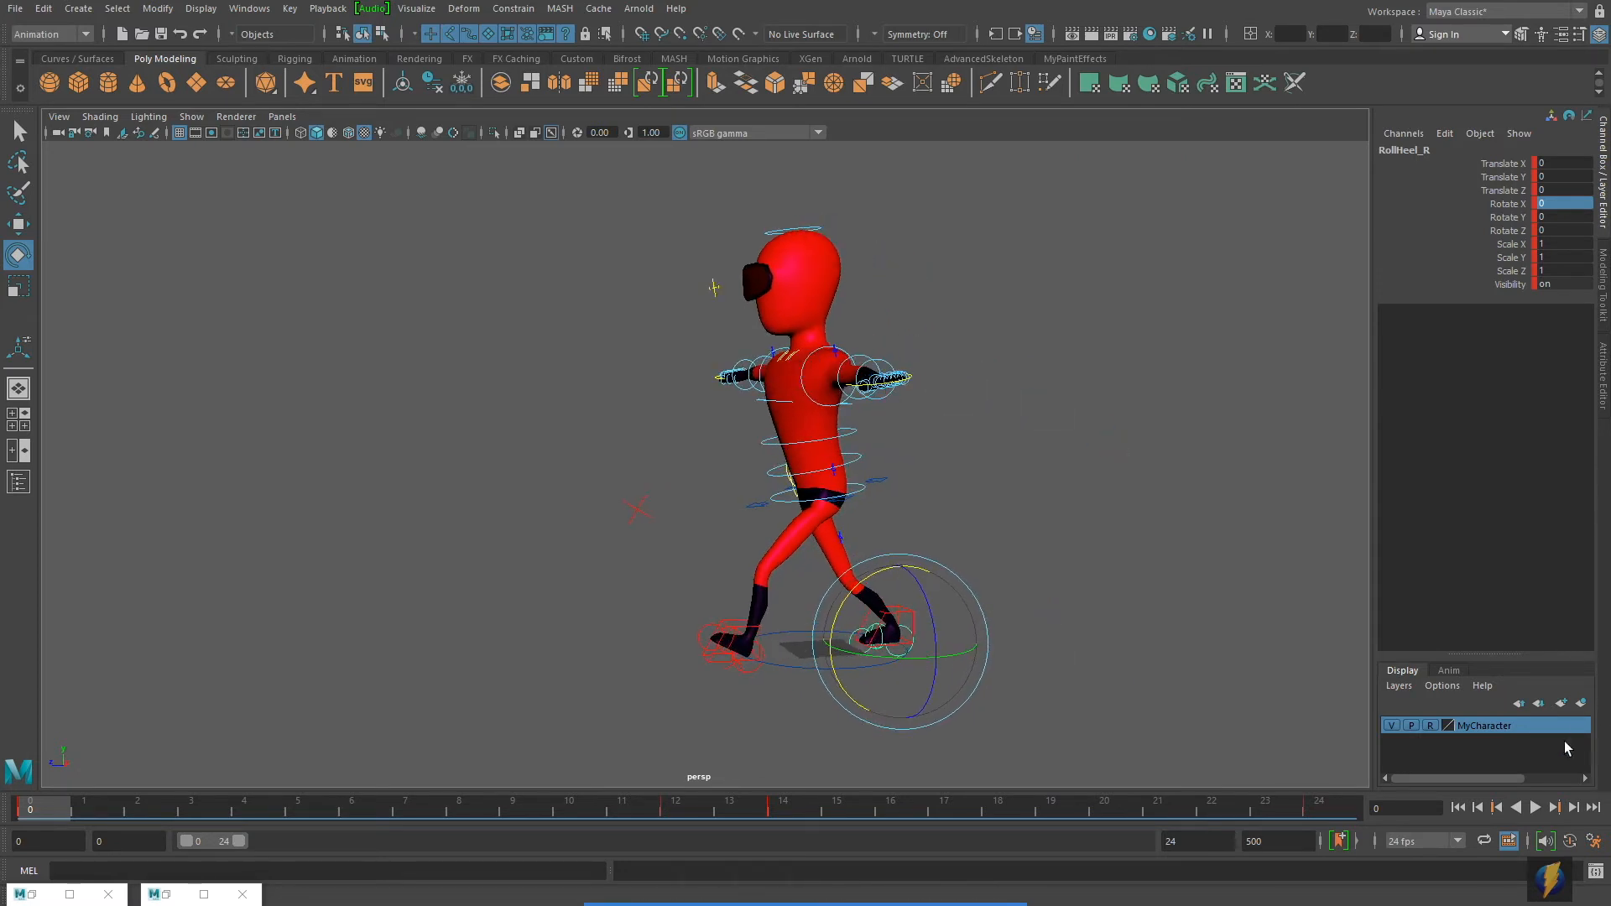
left_click(1534, 808)
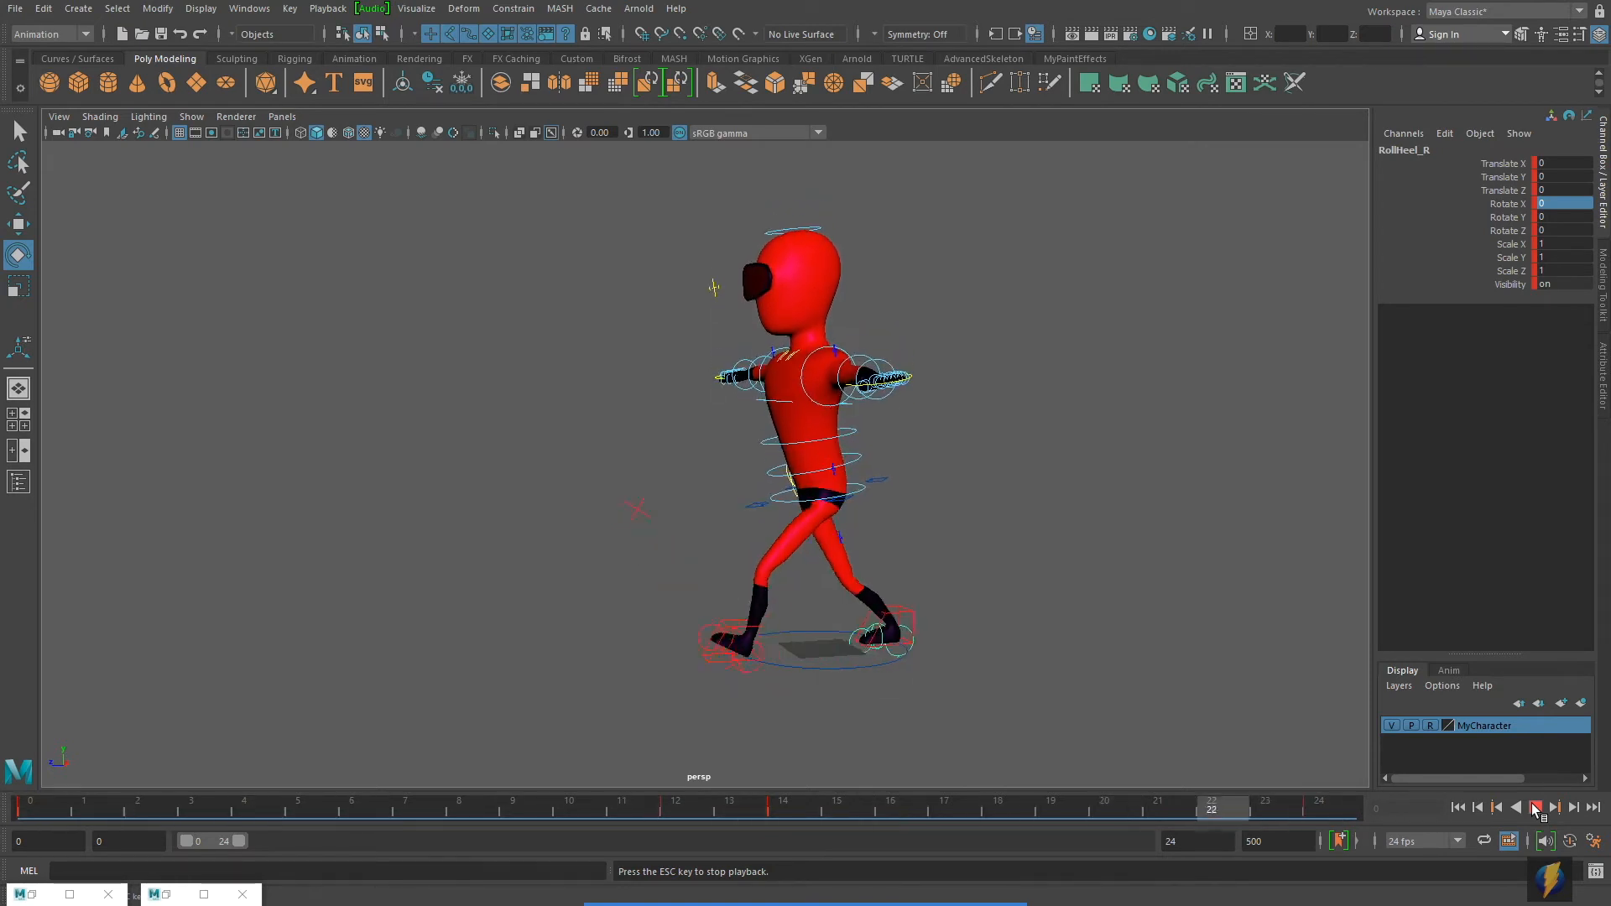
left_click_drag(1035, 501, 1057, 507, "alt")
middle_click_drag(957, 532, 942, 476, "alt")
right_click_drag(938, 475, 983, 474, "alt")
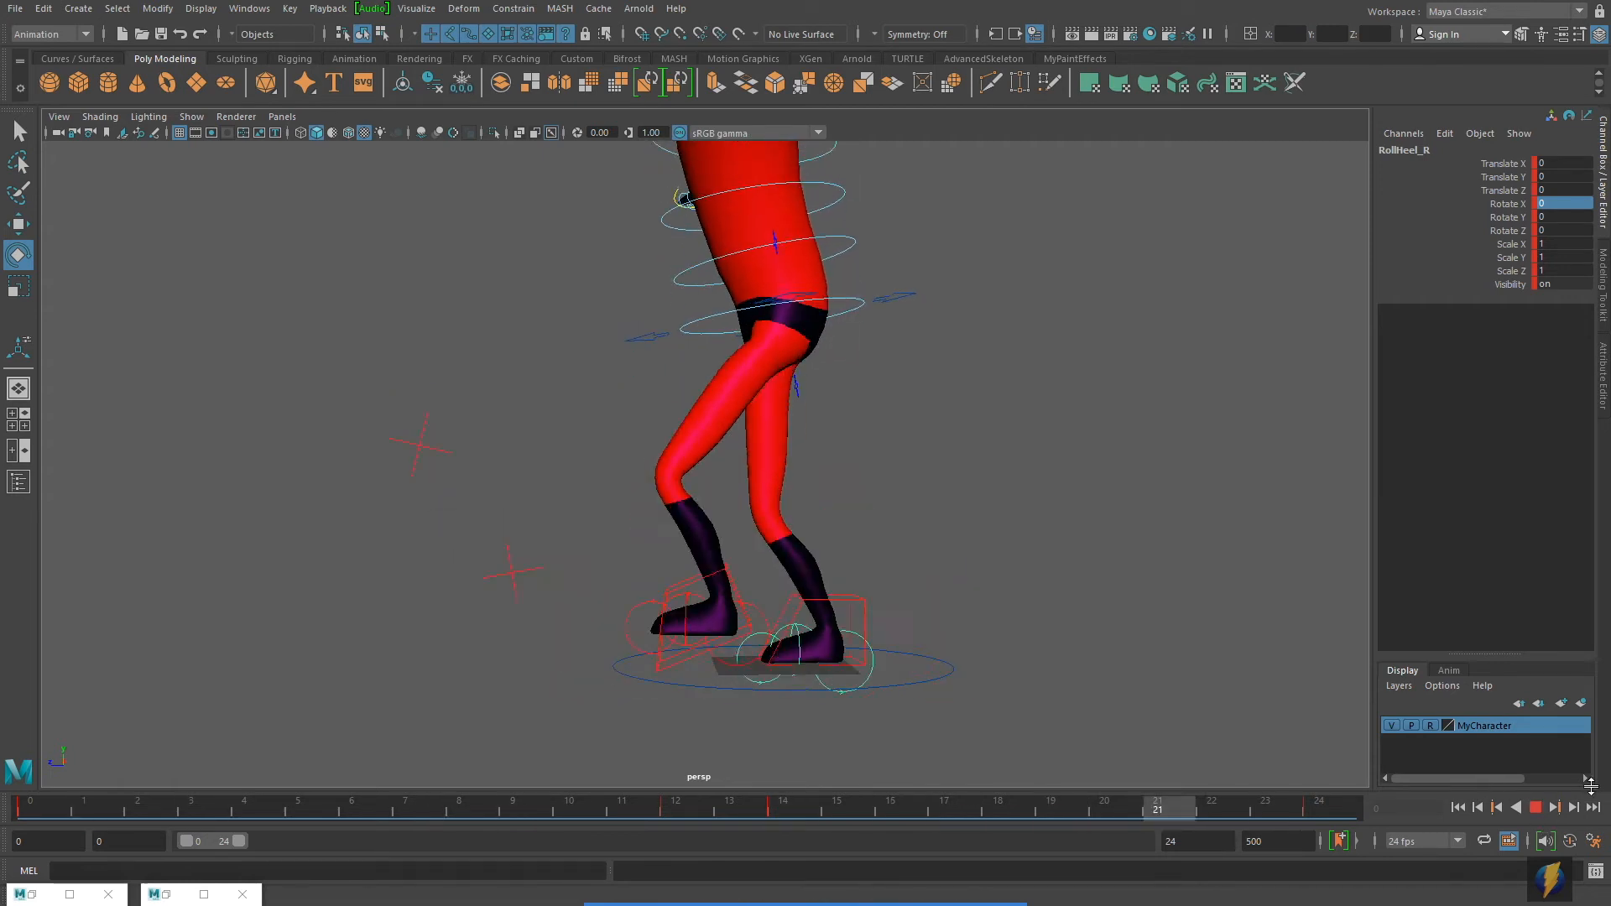
left_click(1513, 810)
left_click(1458, 807)
Select the left heel roll control and examine the foot's landing over the first frames up close.
left_click_drag(1230, 611, 921, 457, "alt")
middle_click_drag(941, 440, 820, 445, "alt")
right_click_drag(1083, 446, 882, 441, "alt")
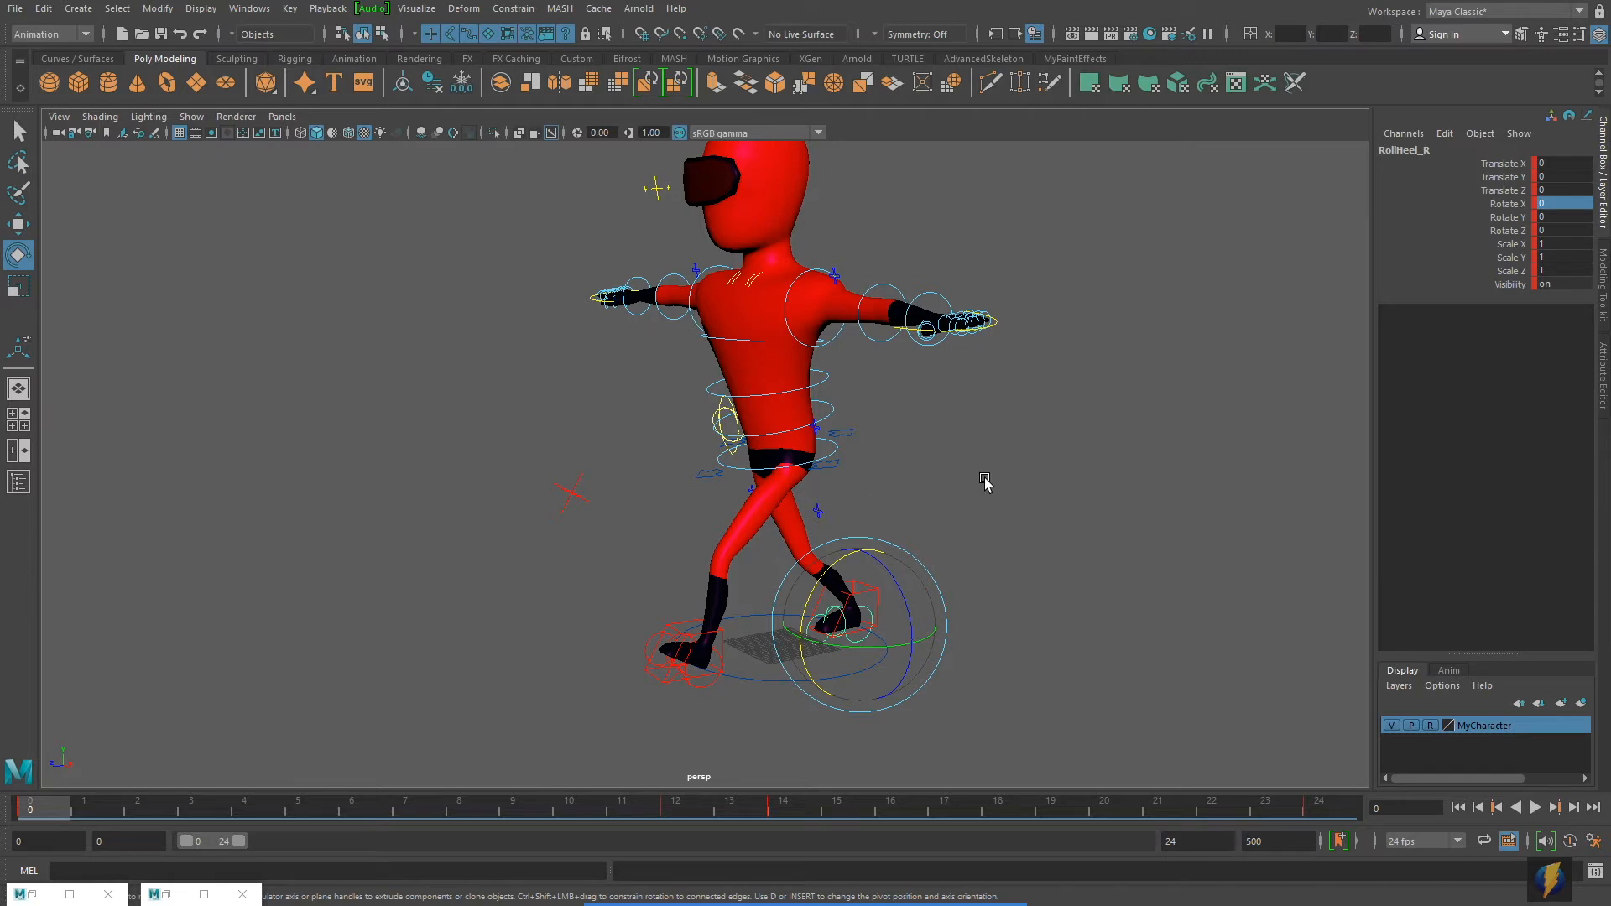
left_click(686, 677)
left_click_drag(687, 676, 766, 651, "alt")
middle_click_drag(766, 651, 873, 576, "alt")
right_click_drag(647, 630, 879, 575, "alt")
middle_click_drag(878, 576, 889, 525, "alt")
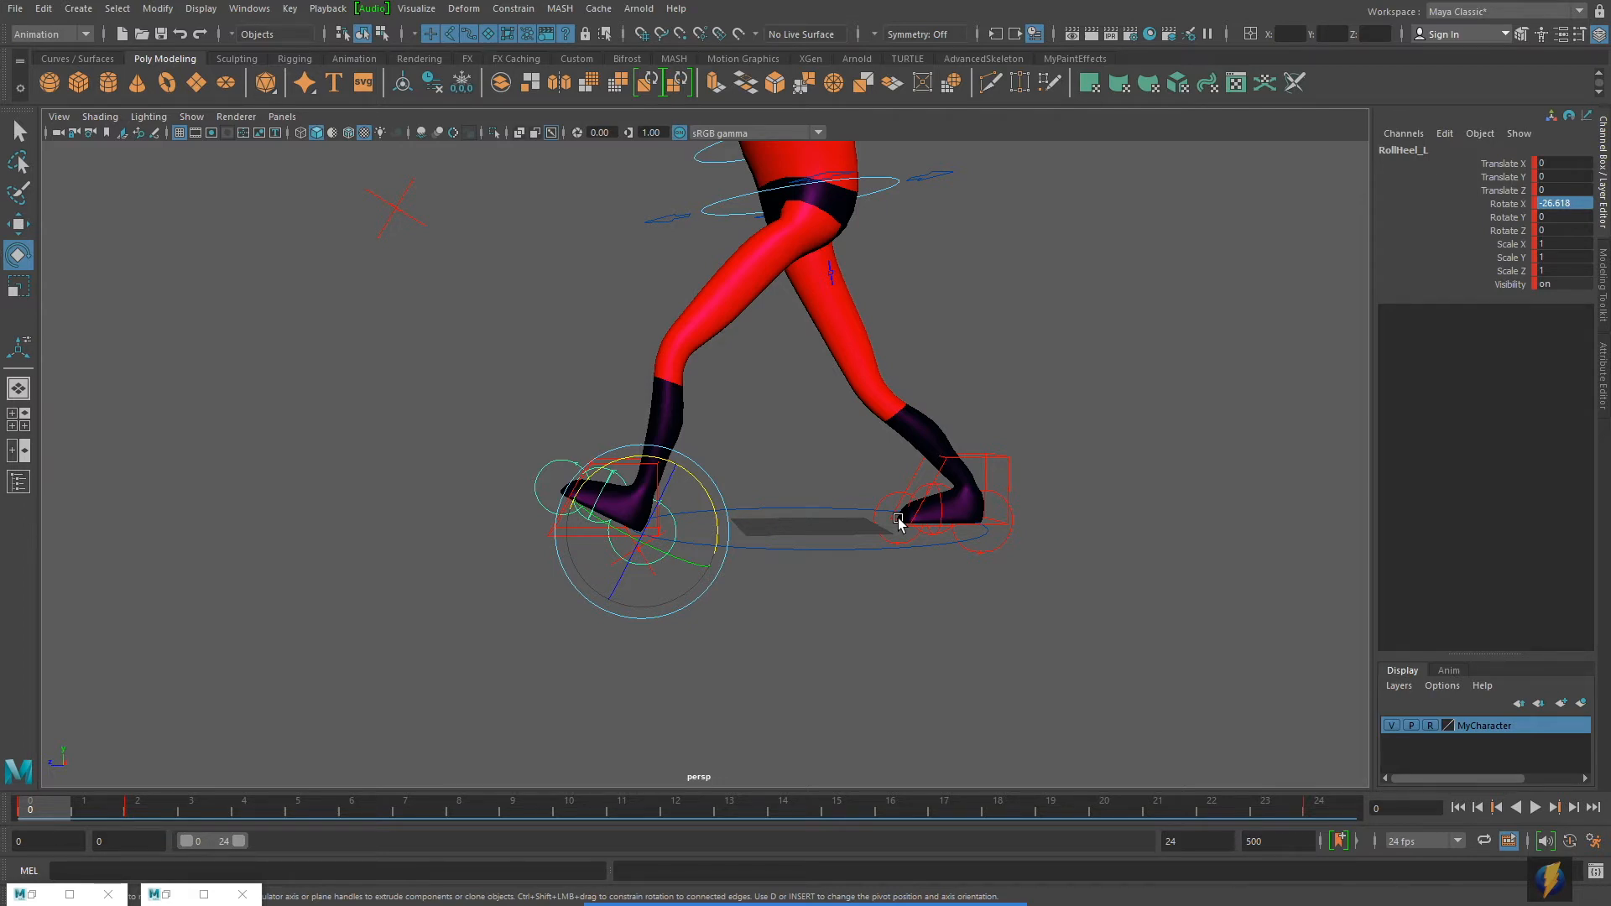
right_click_drag(507, 597, 766, 579, "alt")
middle_click_drag(766, 579, 849, 568, "alt")
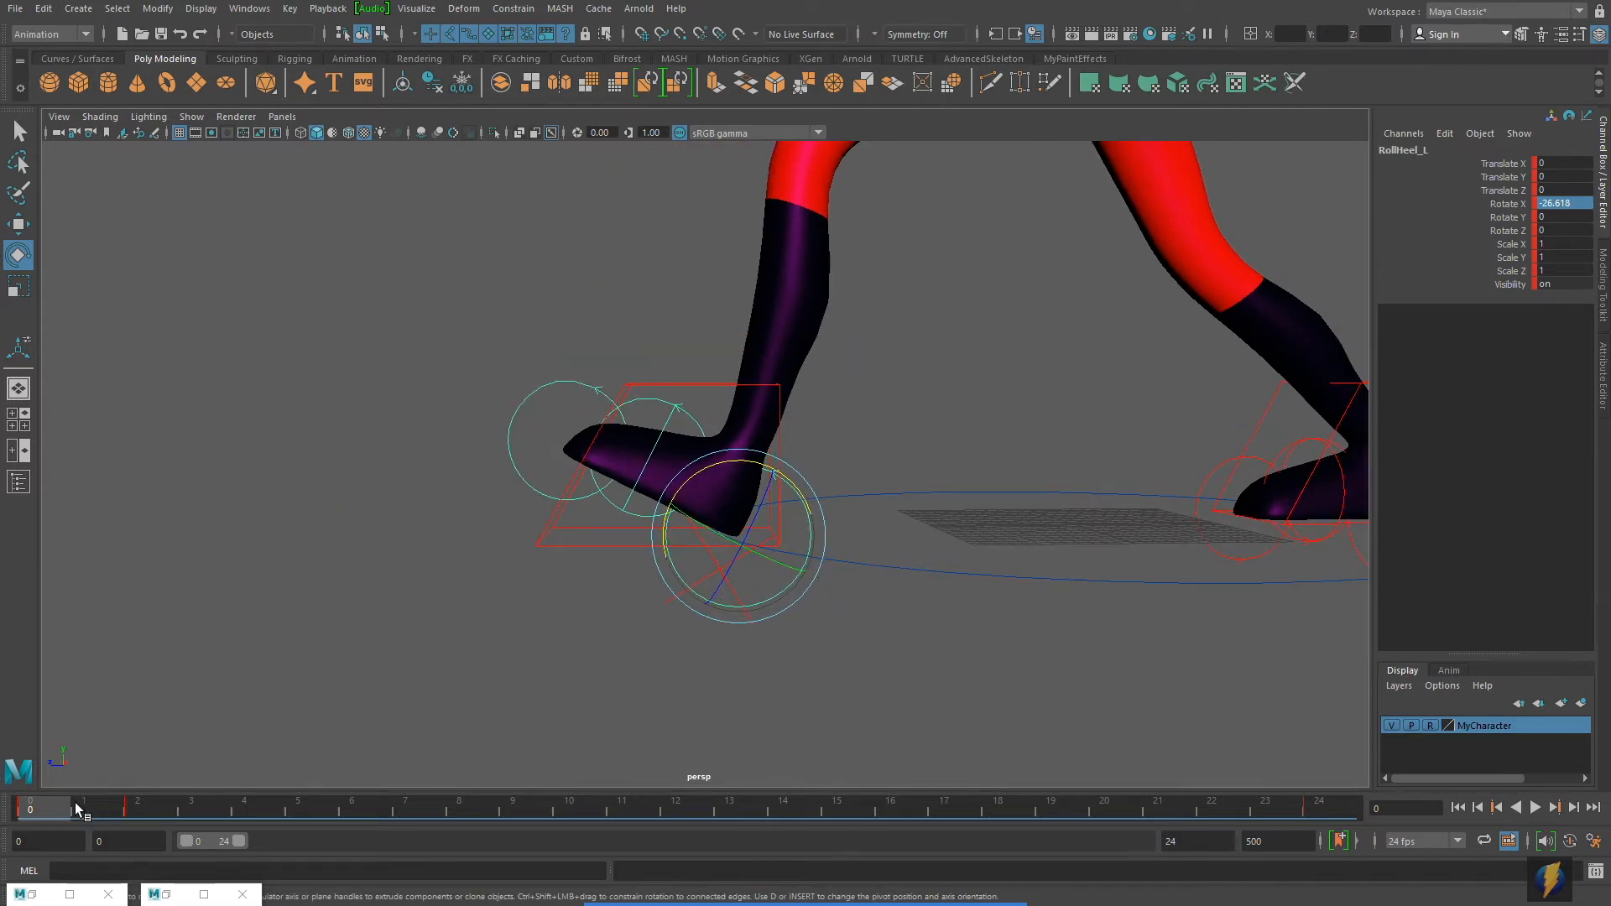
left_click_drag(70, 813, 33, 807)
Show only the left heel roll control's Rotate X curve in the Graph Editor and compare it with the foot's landing.
left_click(249, 8)
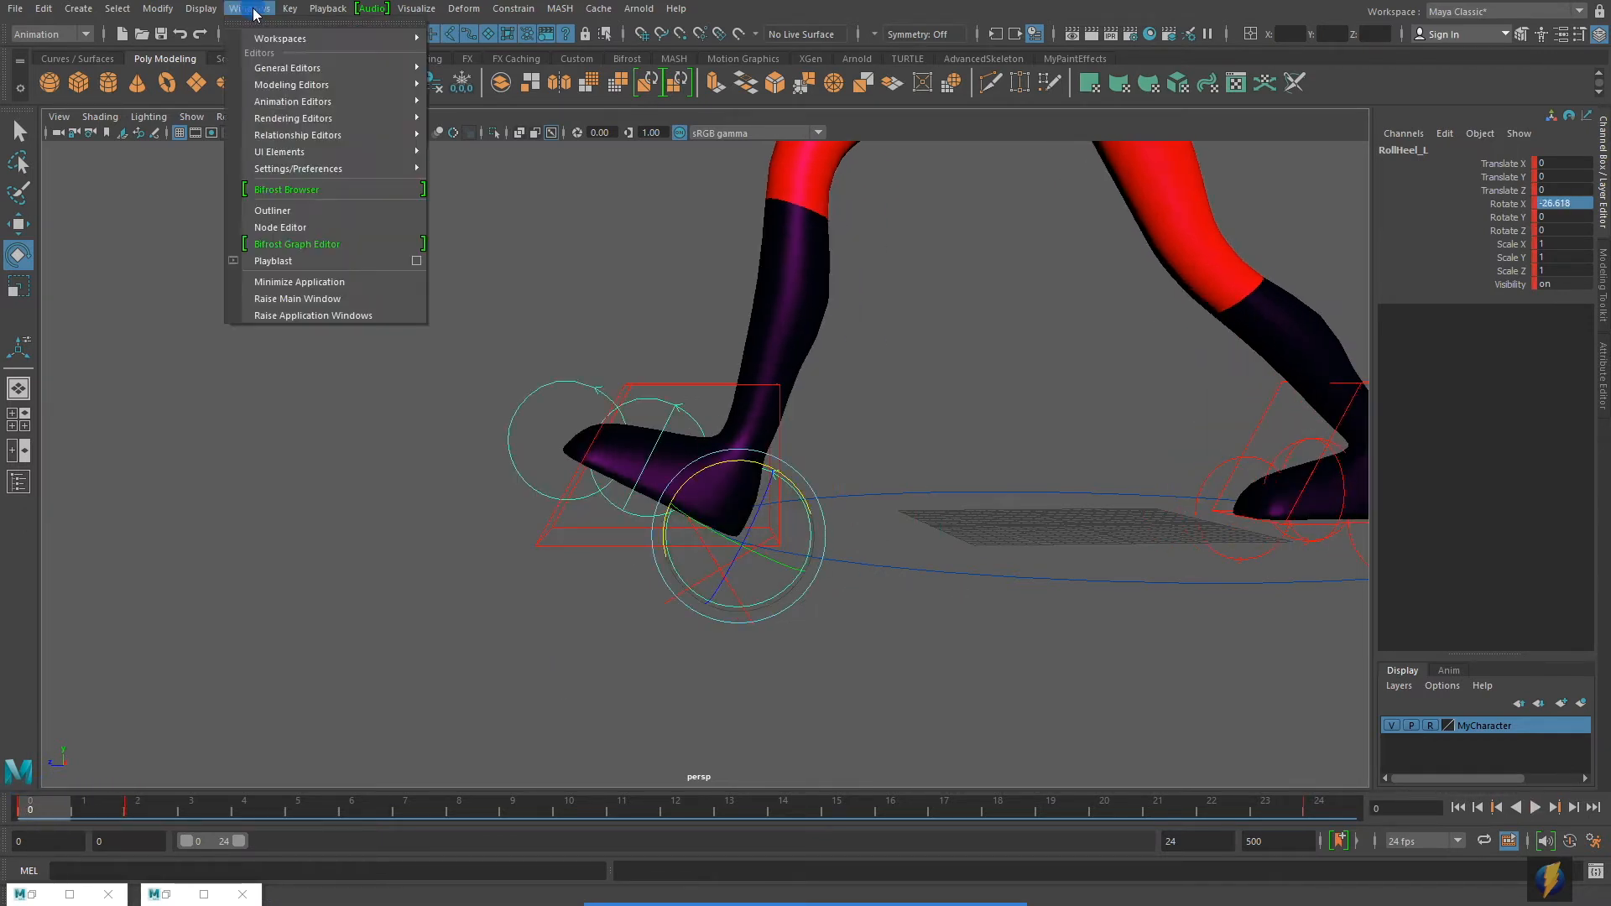
mouse_move(288, 86)
left_click(470, 101)
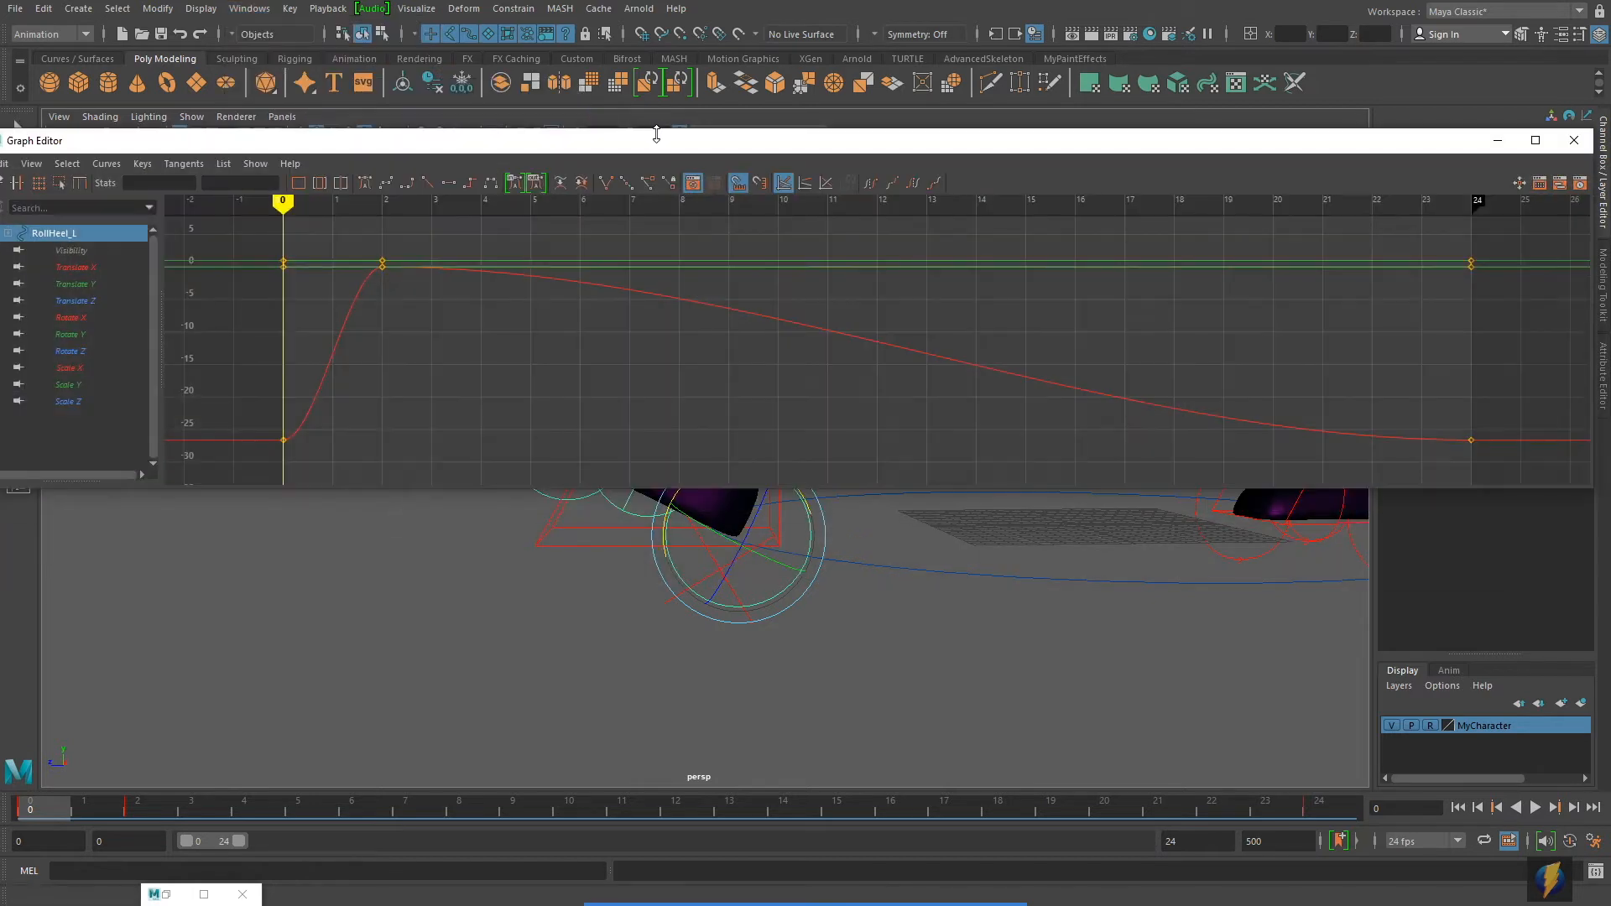
left_click(81, 320)
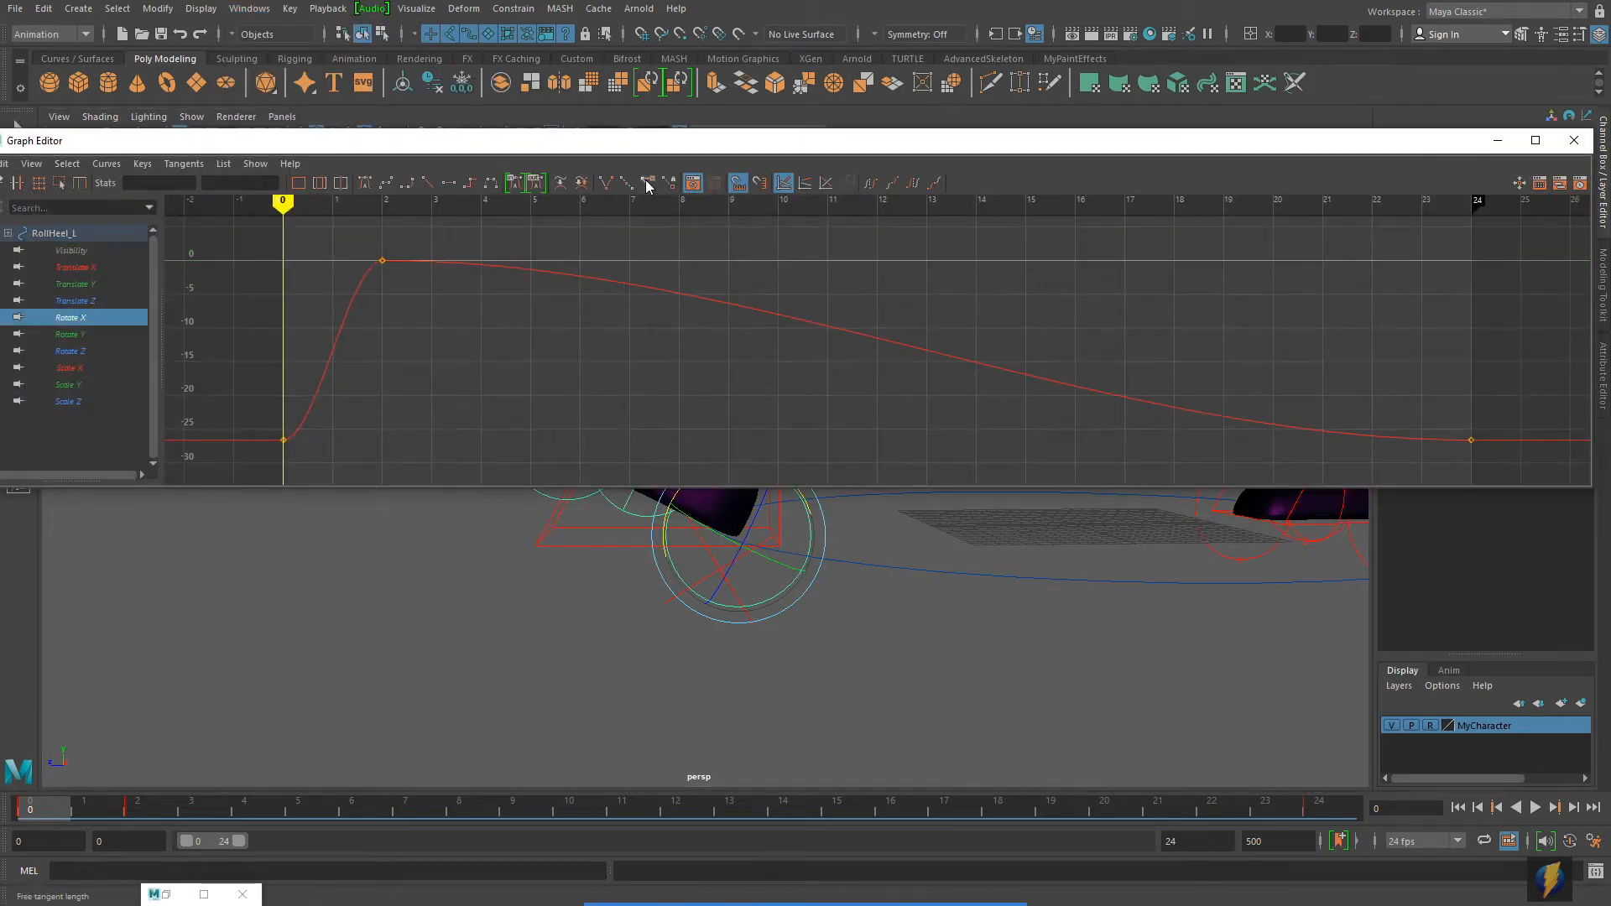
left_click_drag(657, 144, 732, 148)
left_click_drag(884, 678, 851, 606, "alt")
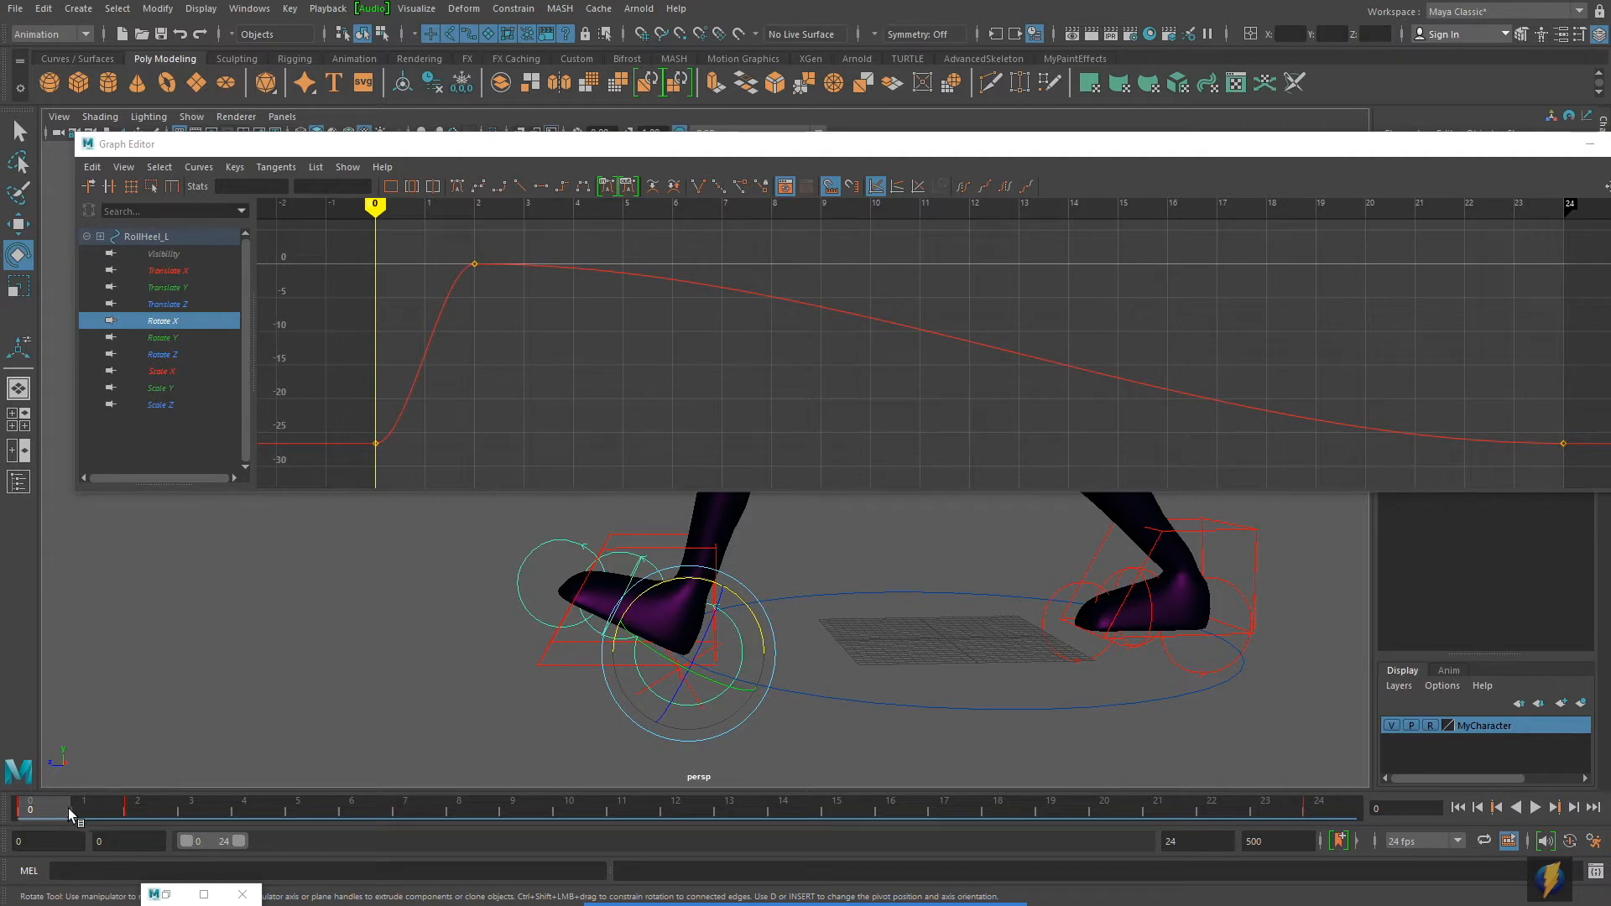
left_click_drag(64, 807, 30, 807)
Break the tangents of the Rotate X key at frame 2 and pull its incoming tangent down into a steep approach.
left_click_drag(456, 244, 523, 325)
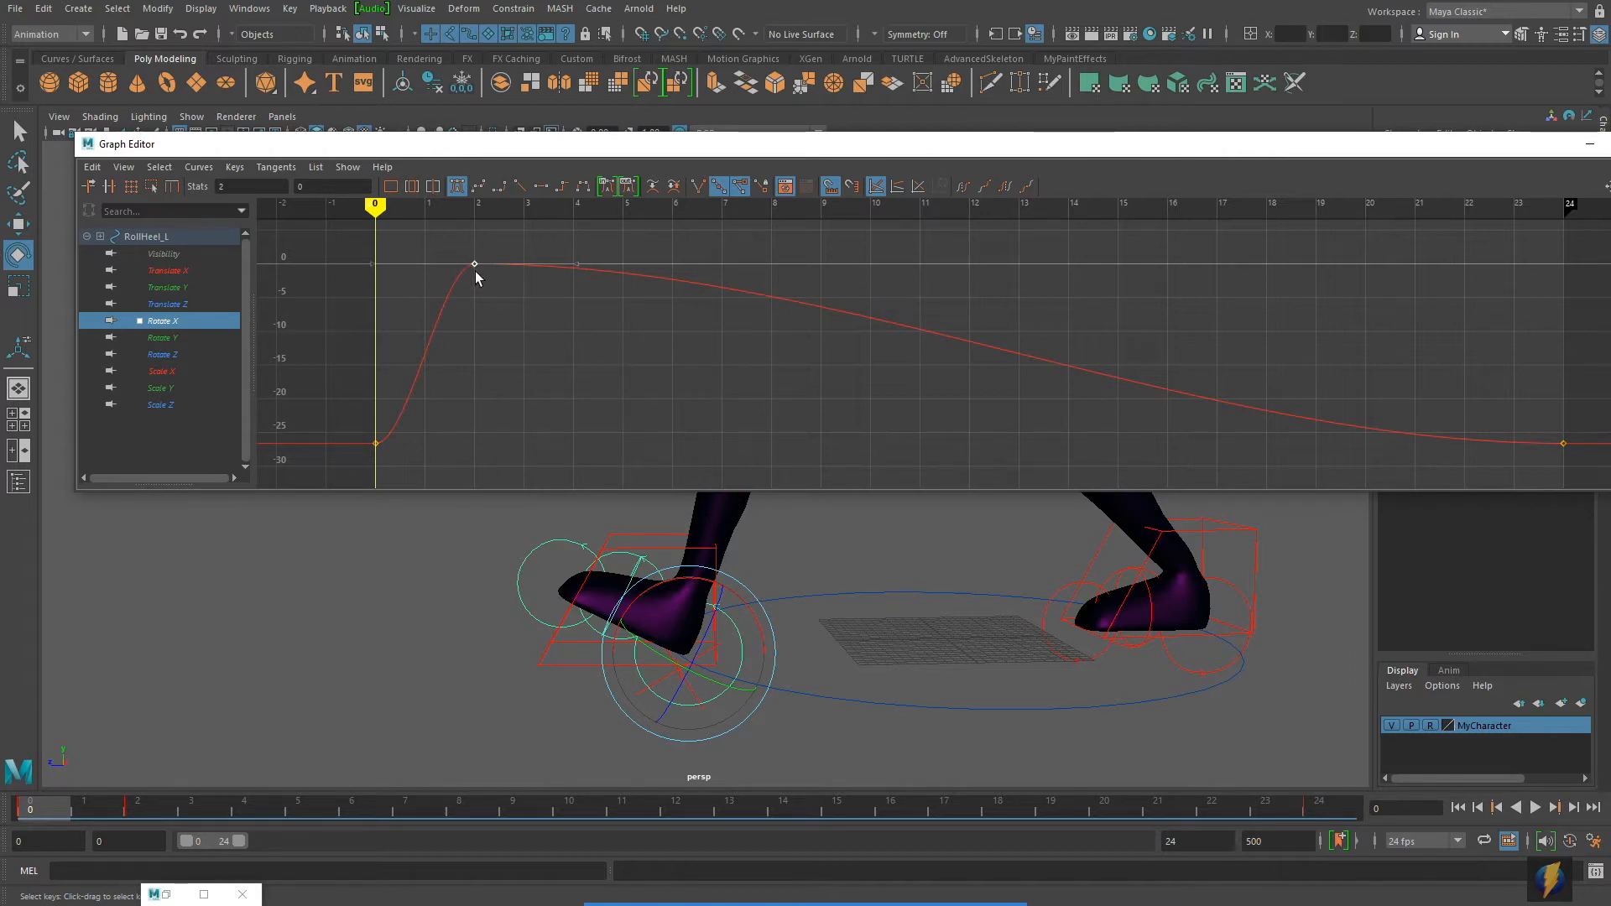
left_click(701, 187)
middle_click_drag(609, 337, 677, 336, "alt")
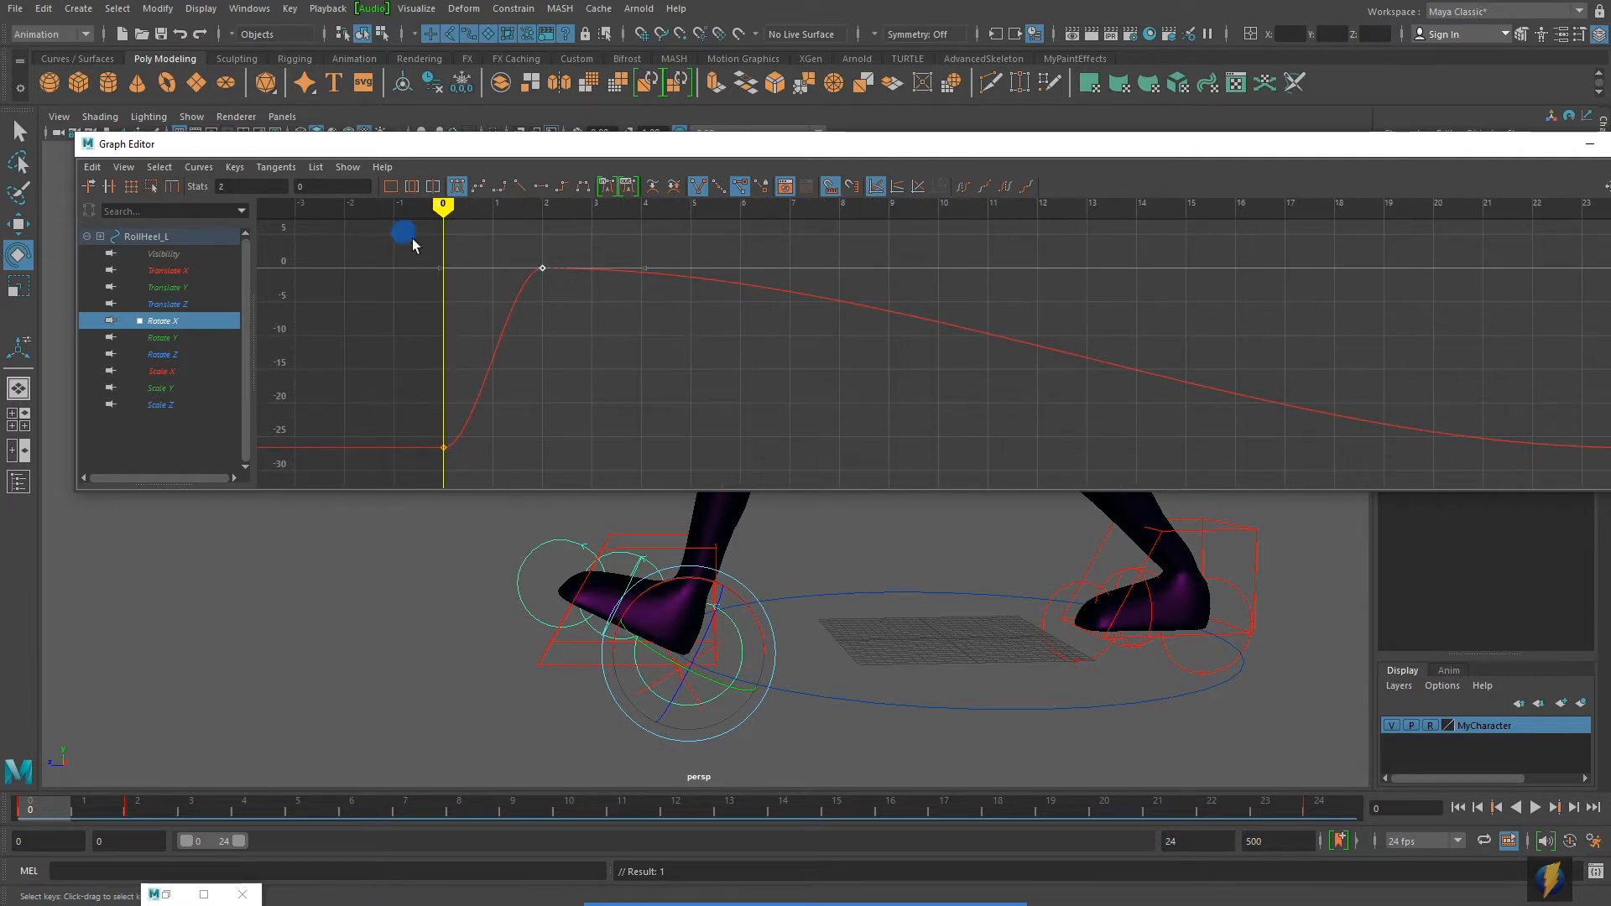
left_click_drag(438, 267, 530, 345)
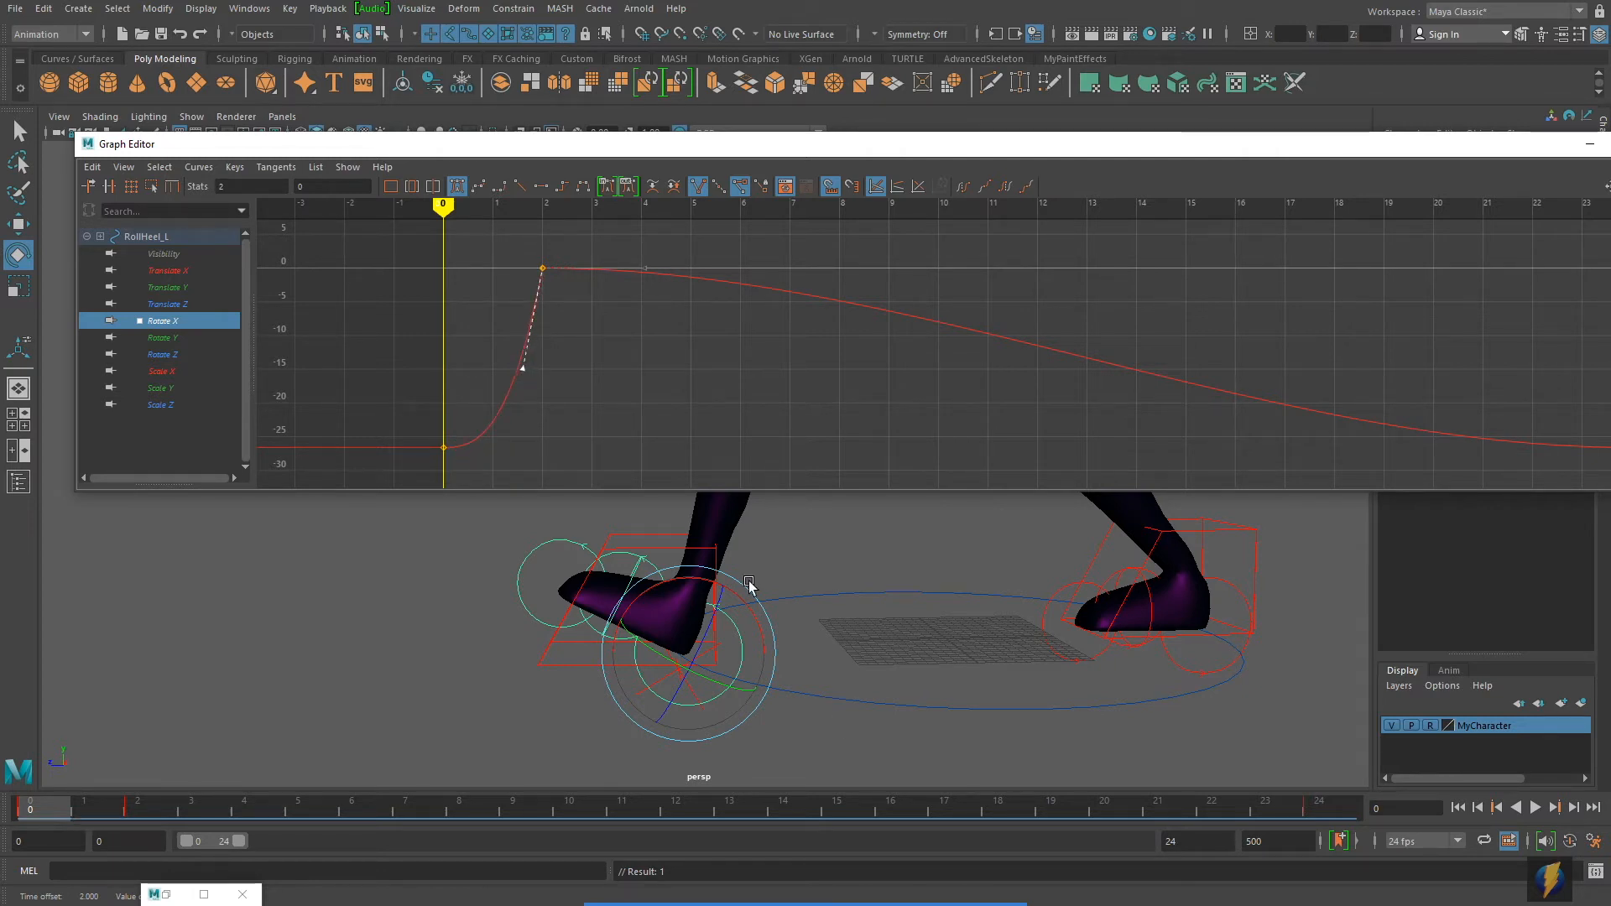
Scrub between frames 0 and 2 to check how sharply the left foot lands with the edited curve.
mouse_move(887, 902)
left_click(867, 874)
left_click_drag(641, 292, 461, 430)
left_click_drag(45, 803, 81, 806)
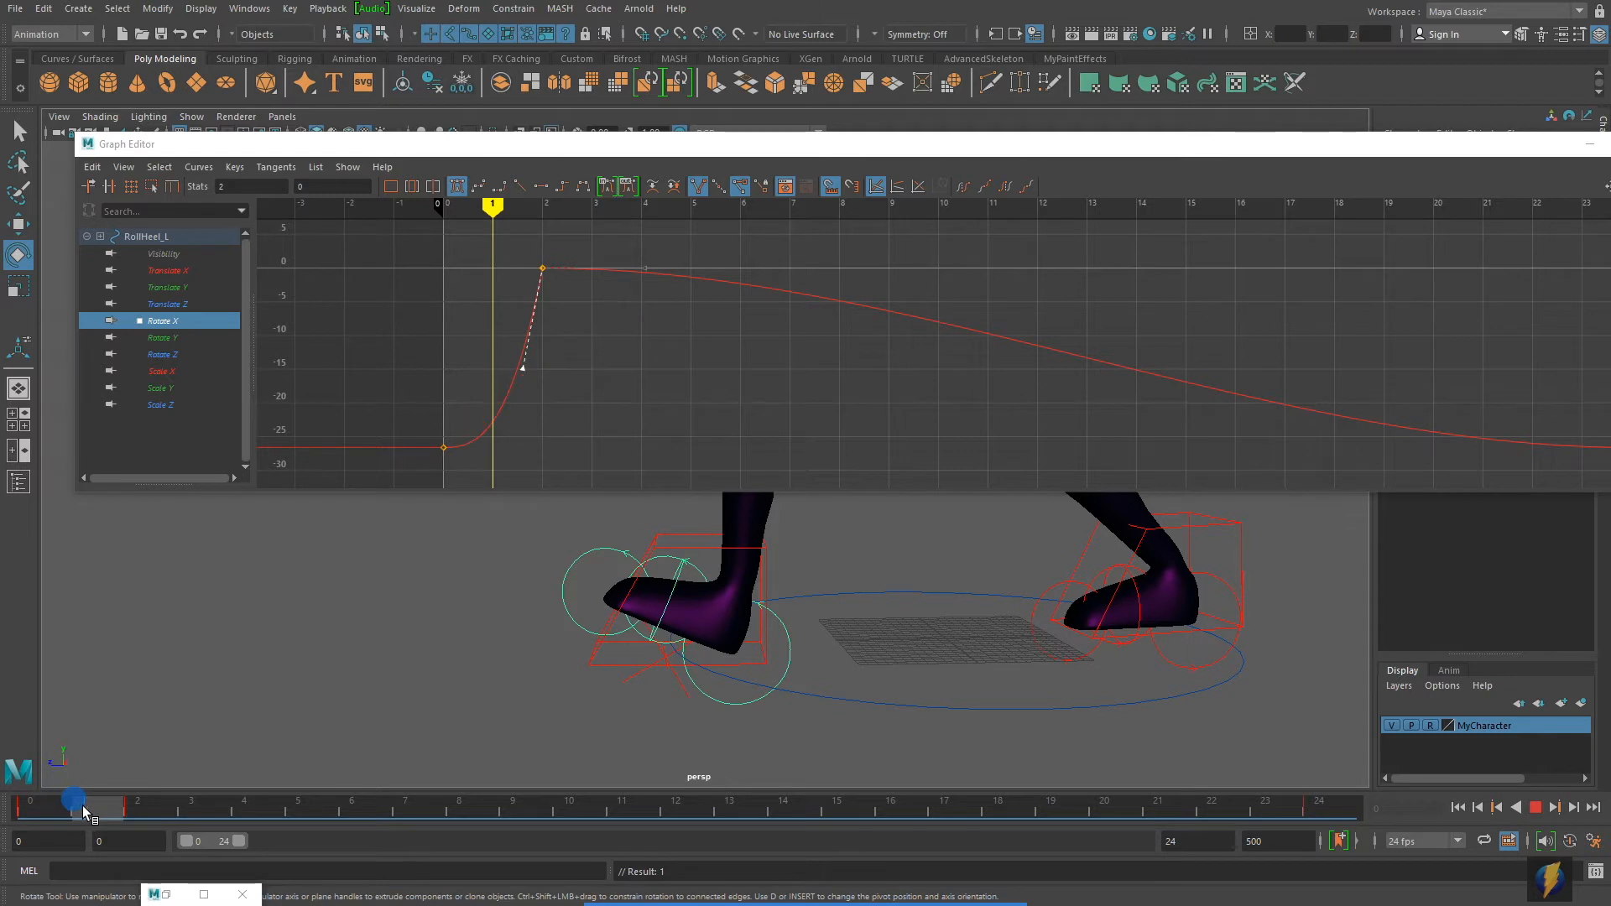
mouse_move(104, 812)
left_mouse_down()
mouse_move(144, 814)
mouse_move(67, 801)
left_mouse_up()
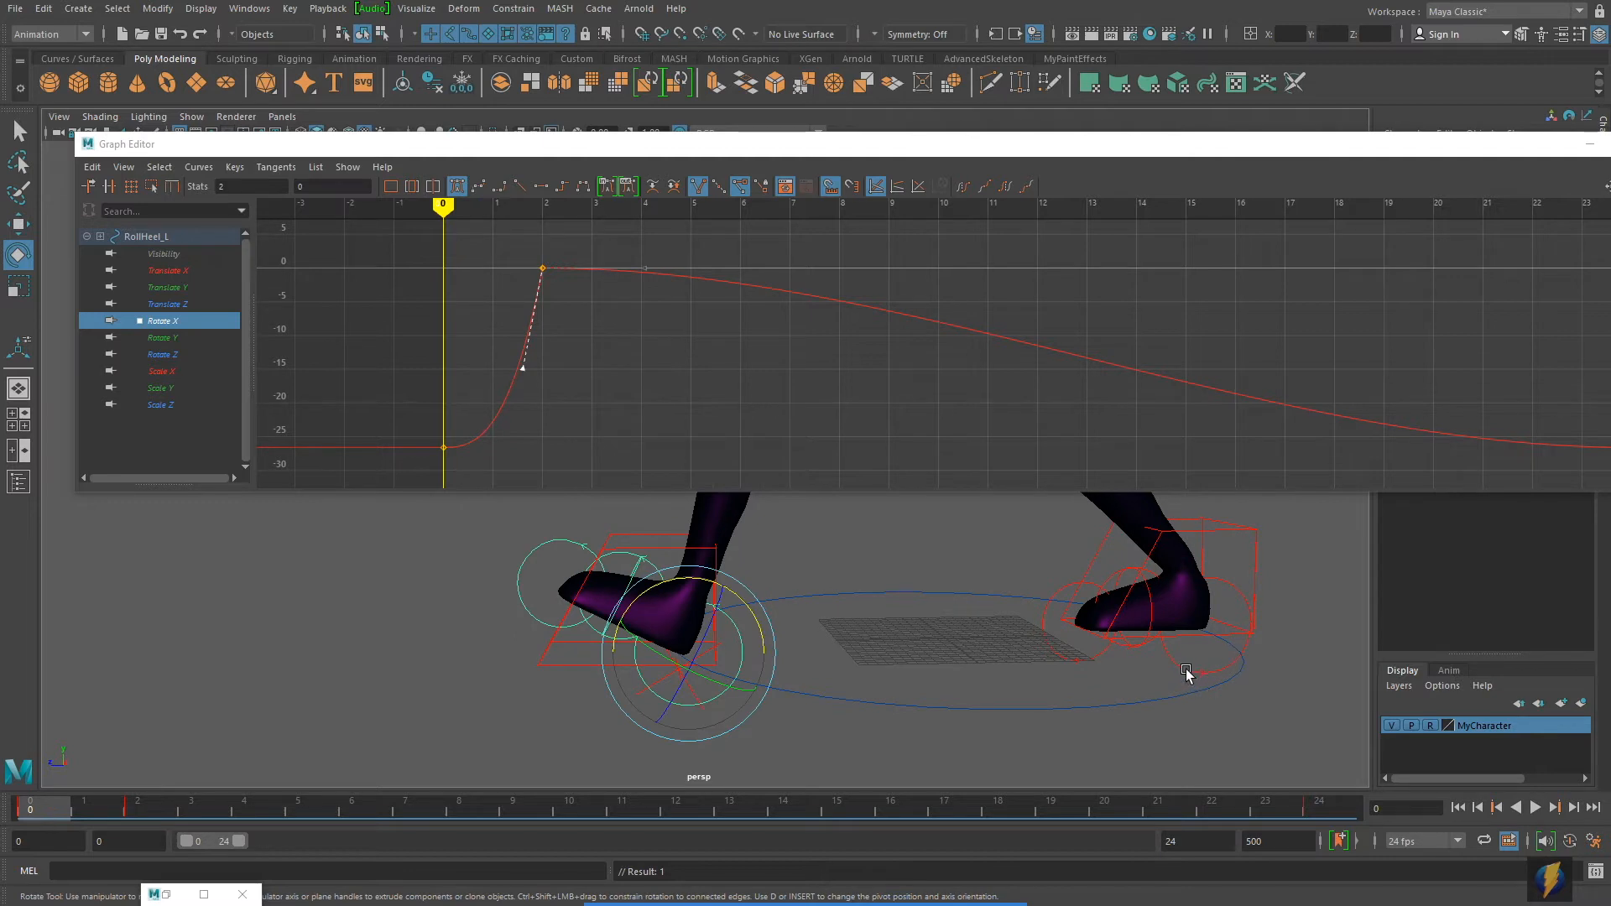
Break the tangents of the right heel roll control's Rotate X key at frame 14 and pull its incoming tangent steeply down.
left_click(1236, 646)
middle_click_drag(1236, 646, 1014, 640, "alt")
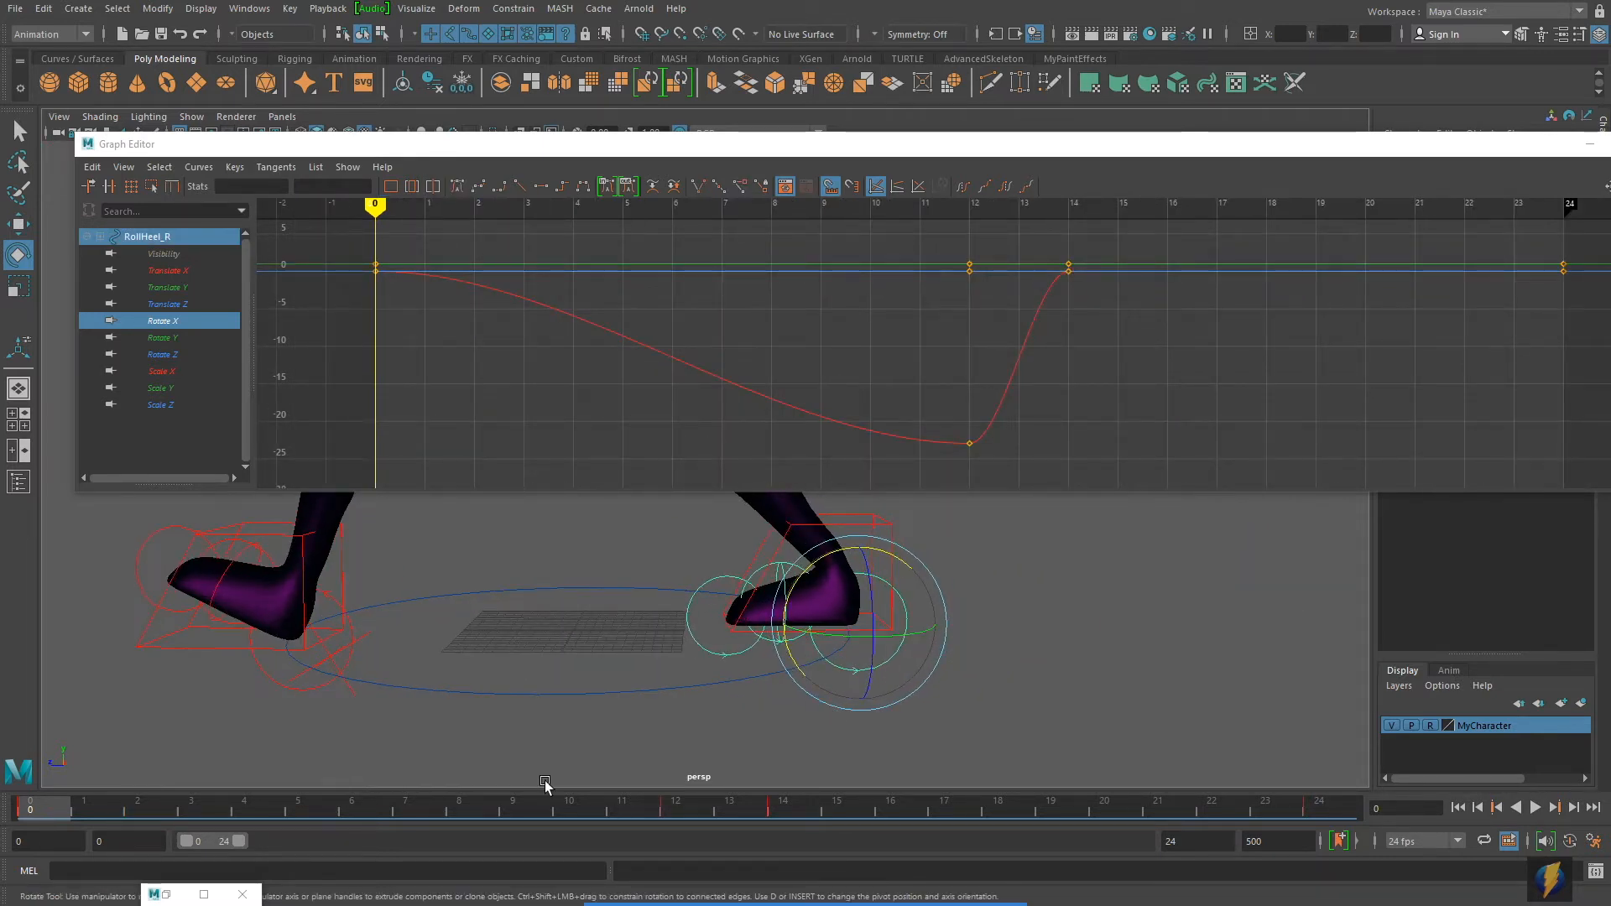
left_click_drag(552, 809, 662, 813)
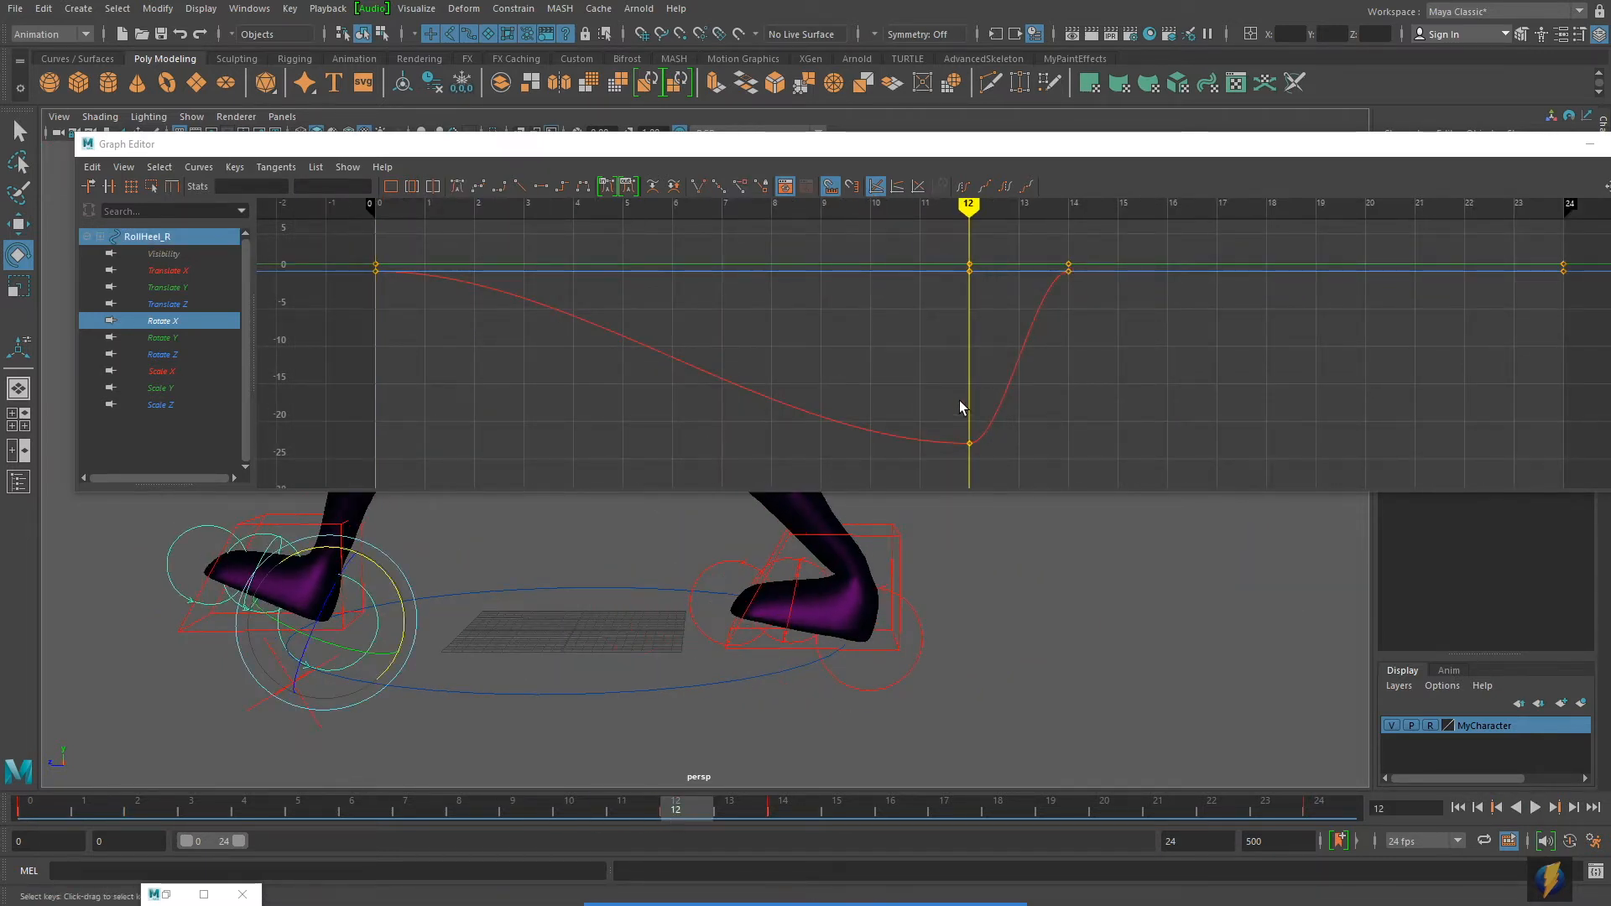
left_click_drag(1000, 243, 1101, 306)
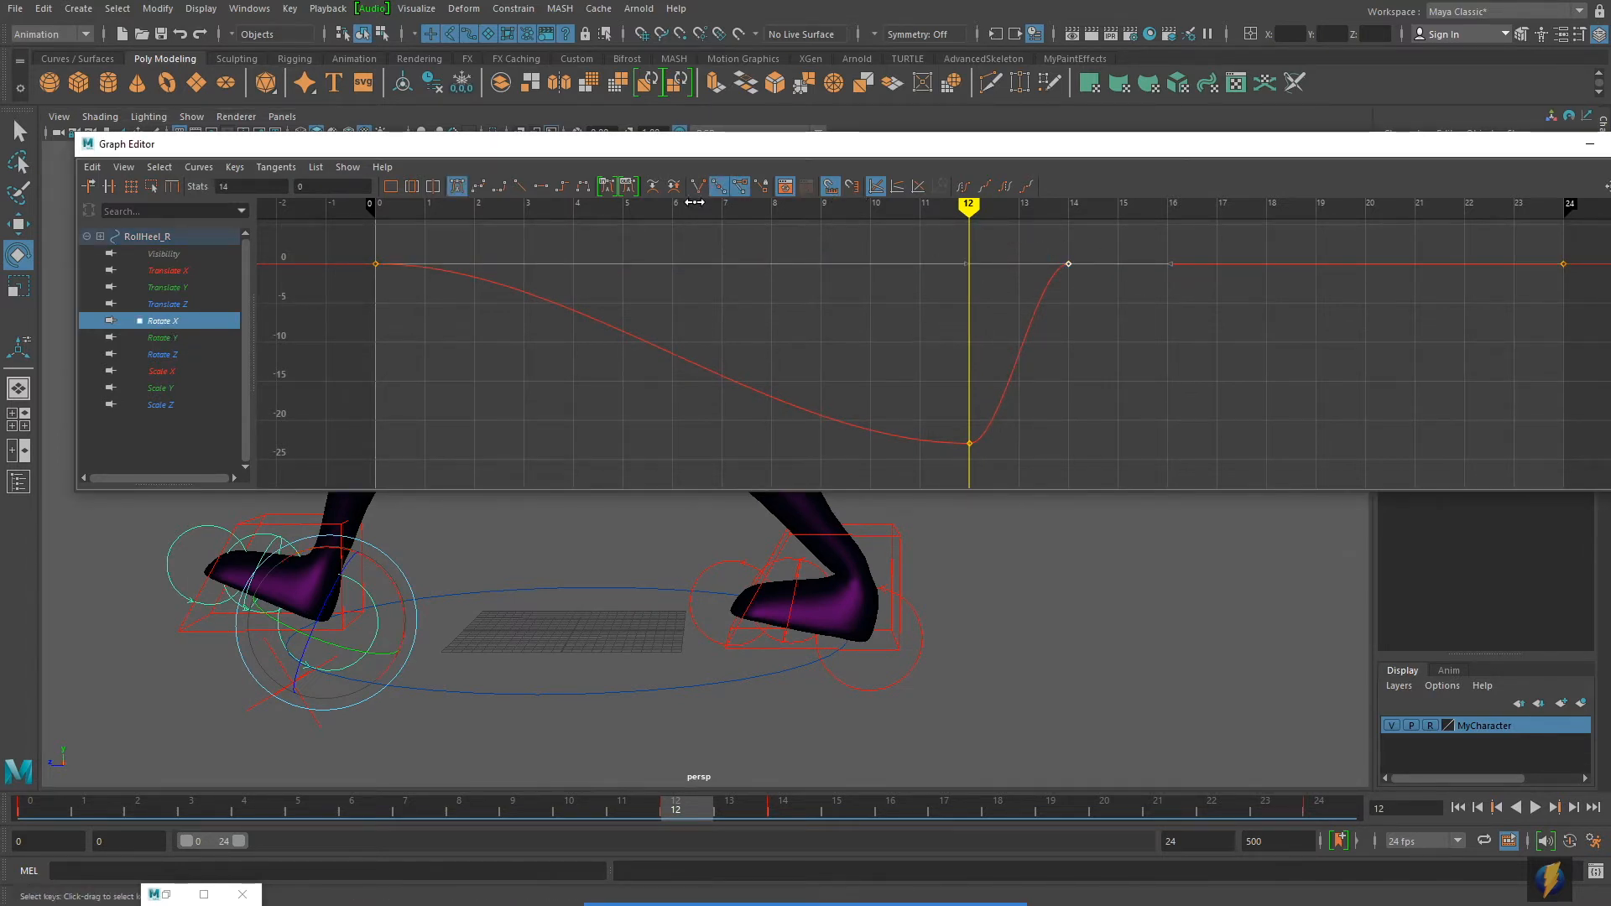
left_click_drag(713, 807, 784, 812)
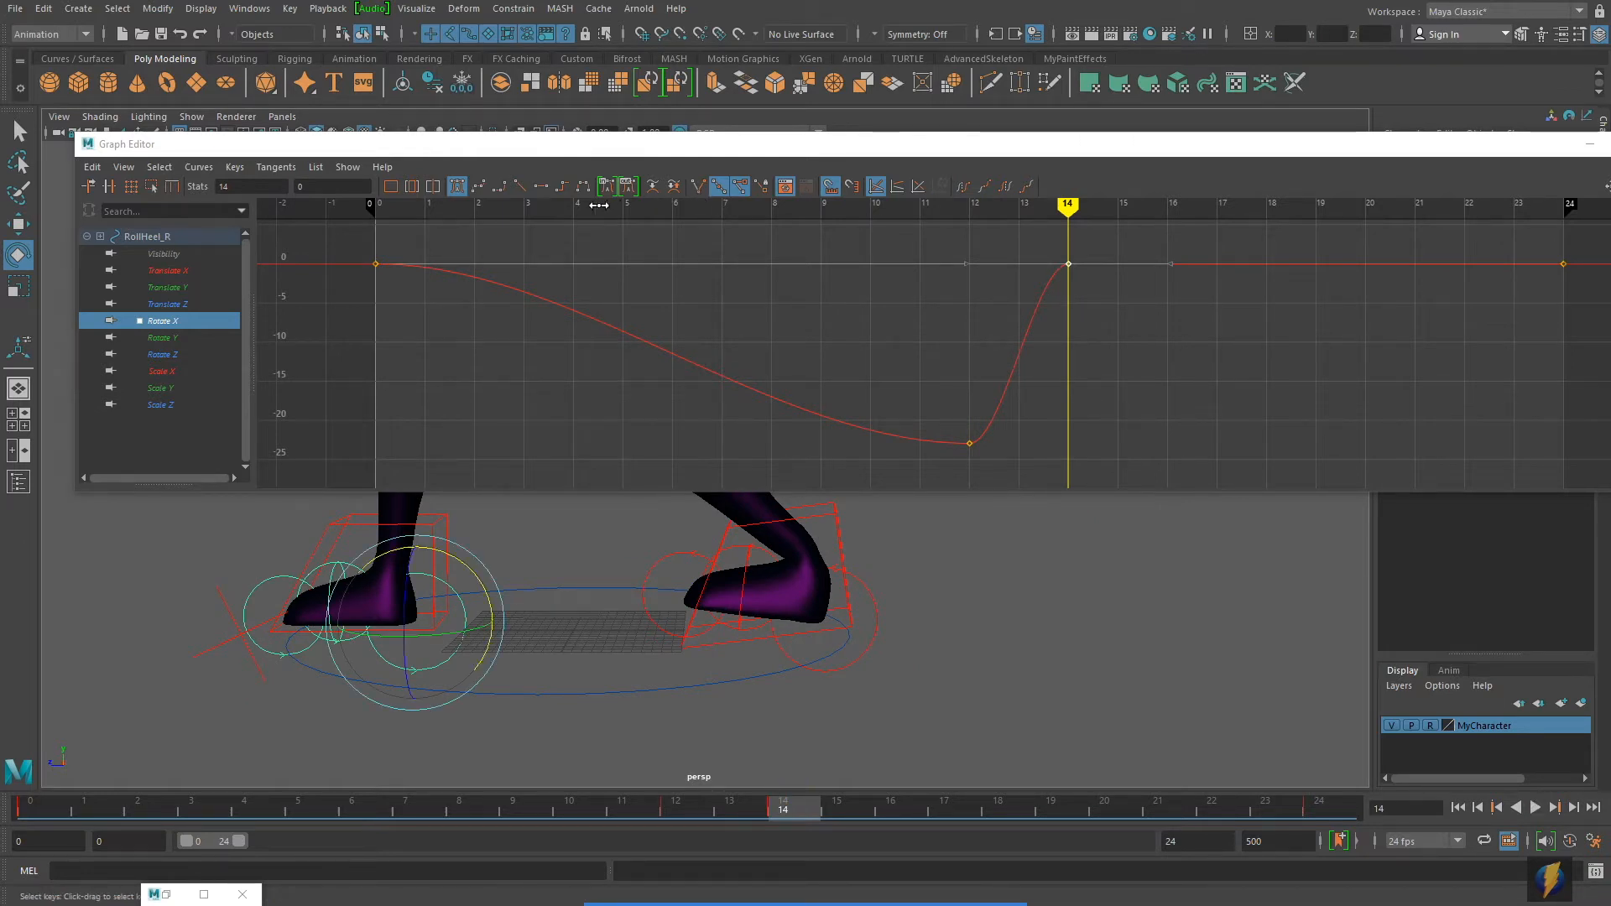
left_click(698, 185)
left_click_drag(940, 233, 949, 240)
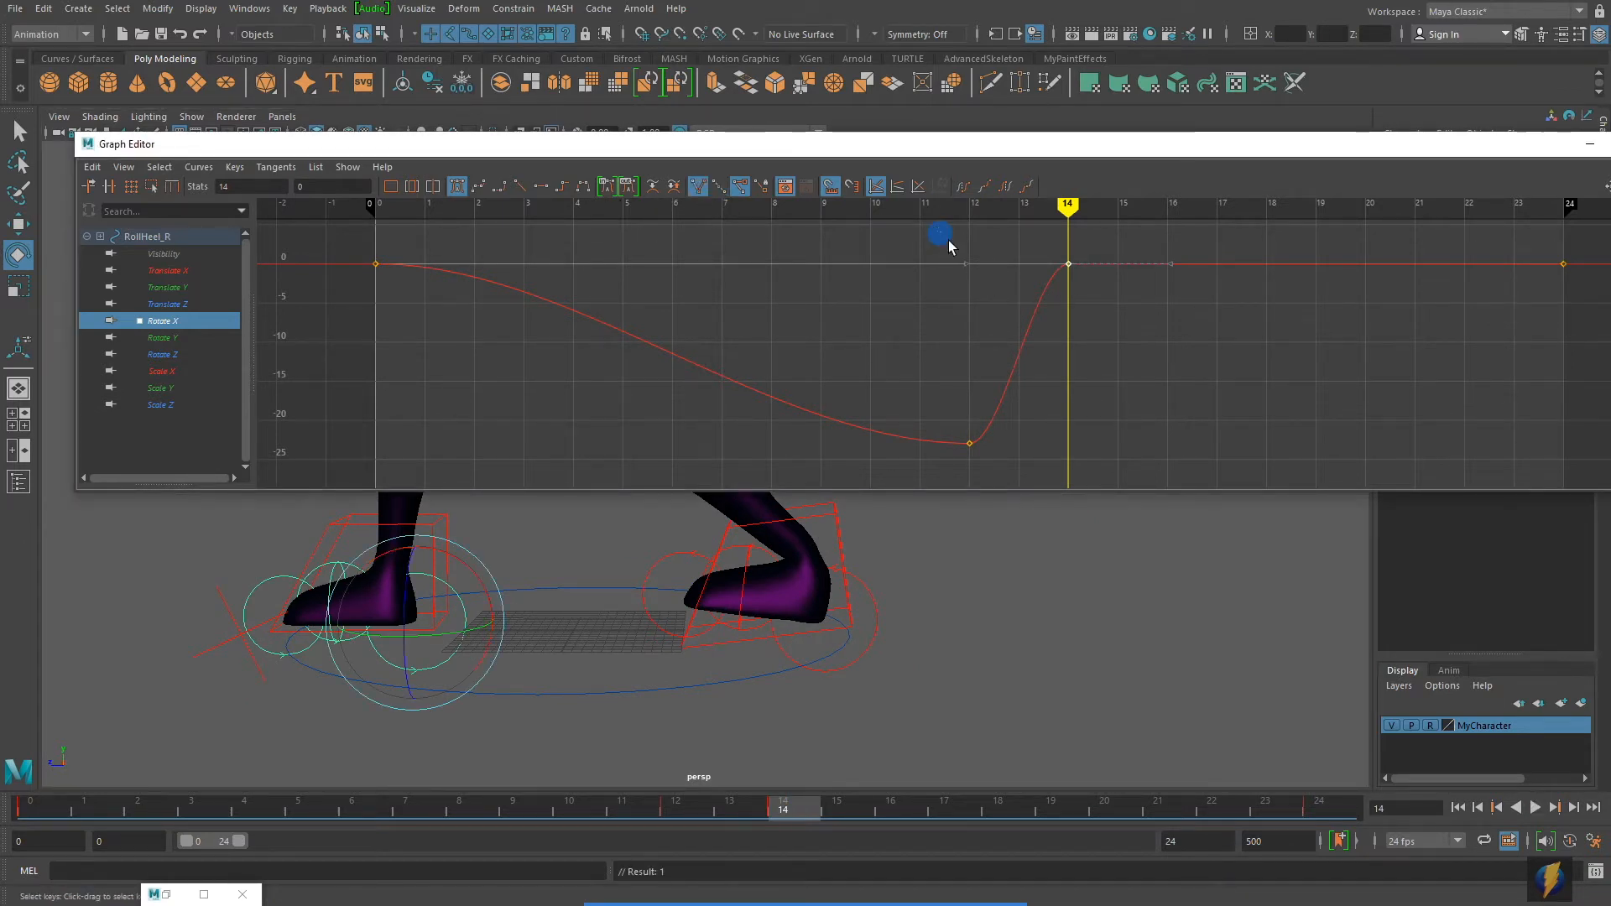
middle_click_drag(973, 274, 1053, 344)
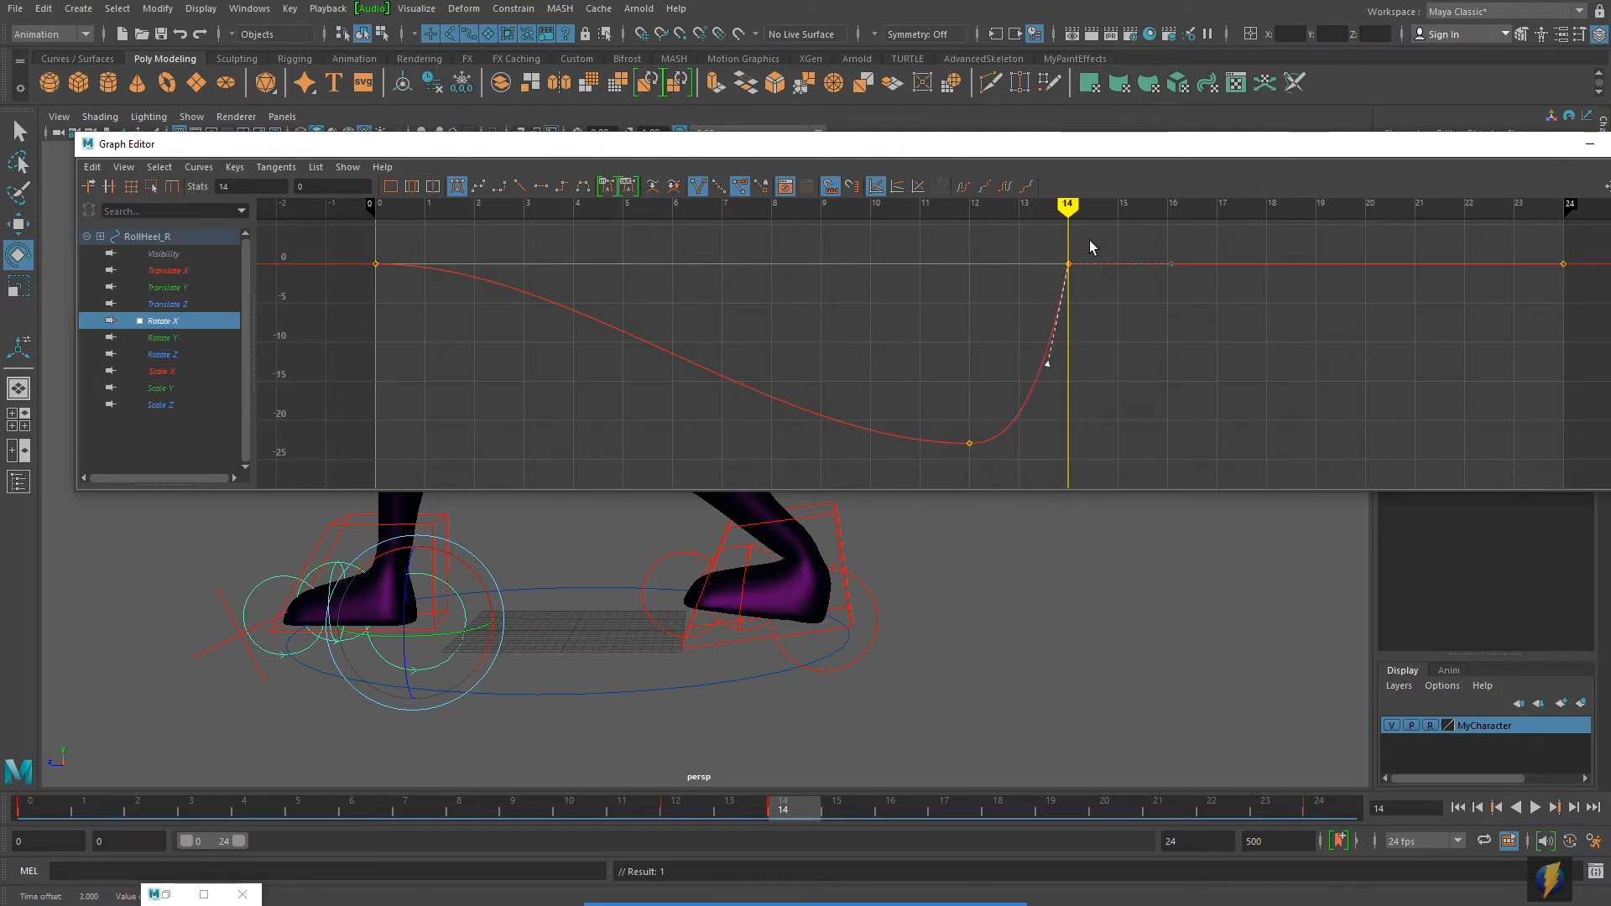
Return to frame 0, minimize the Graph Editor and play the walk cycle to check both sharpened heel strikes.
left_click_drag(802, 803, 34, 801)
left_click_drag(1535, 155, 1224, 152)
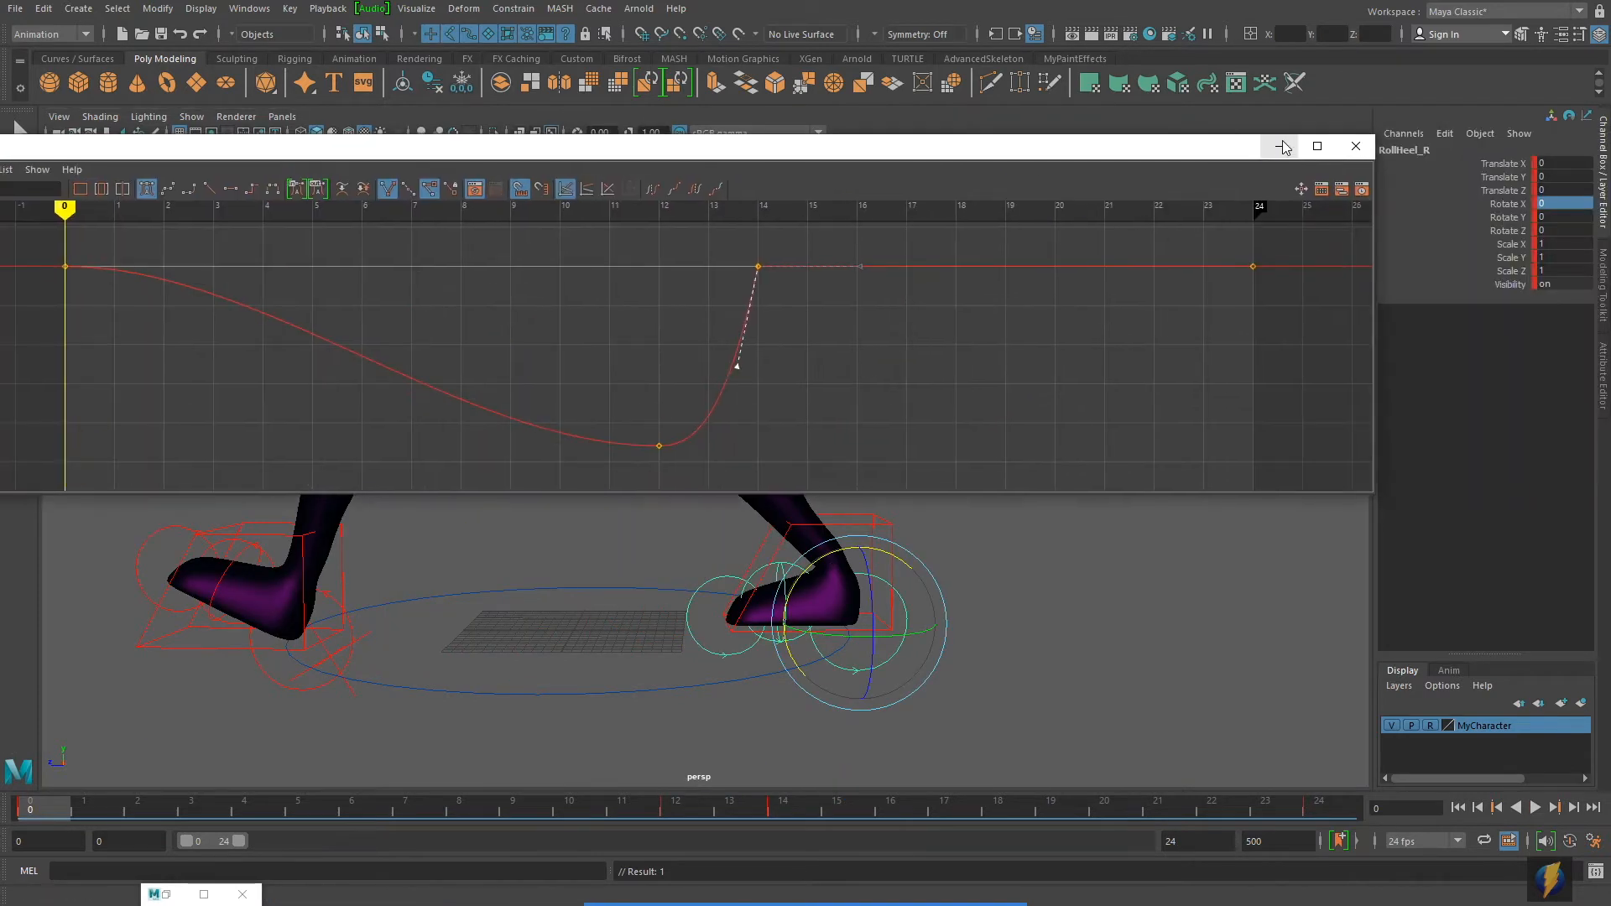
left_click(1279, 144)
scroll(1065, 481, "down", 5)
left_click_drag(787, 473, 1132, 532, "alt")
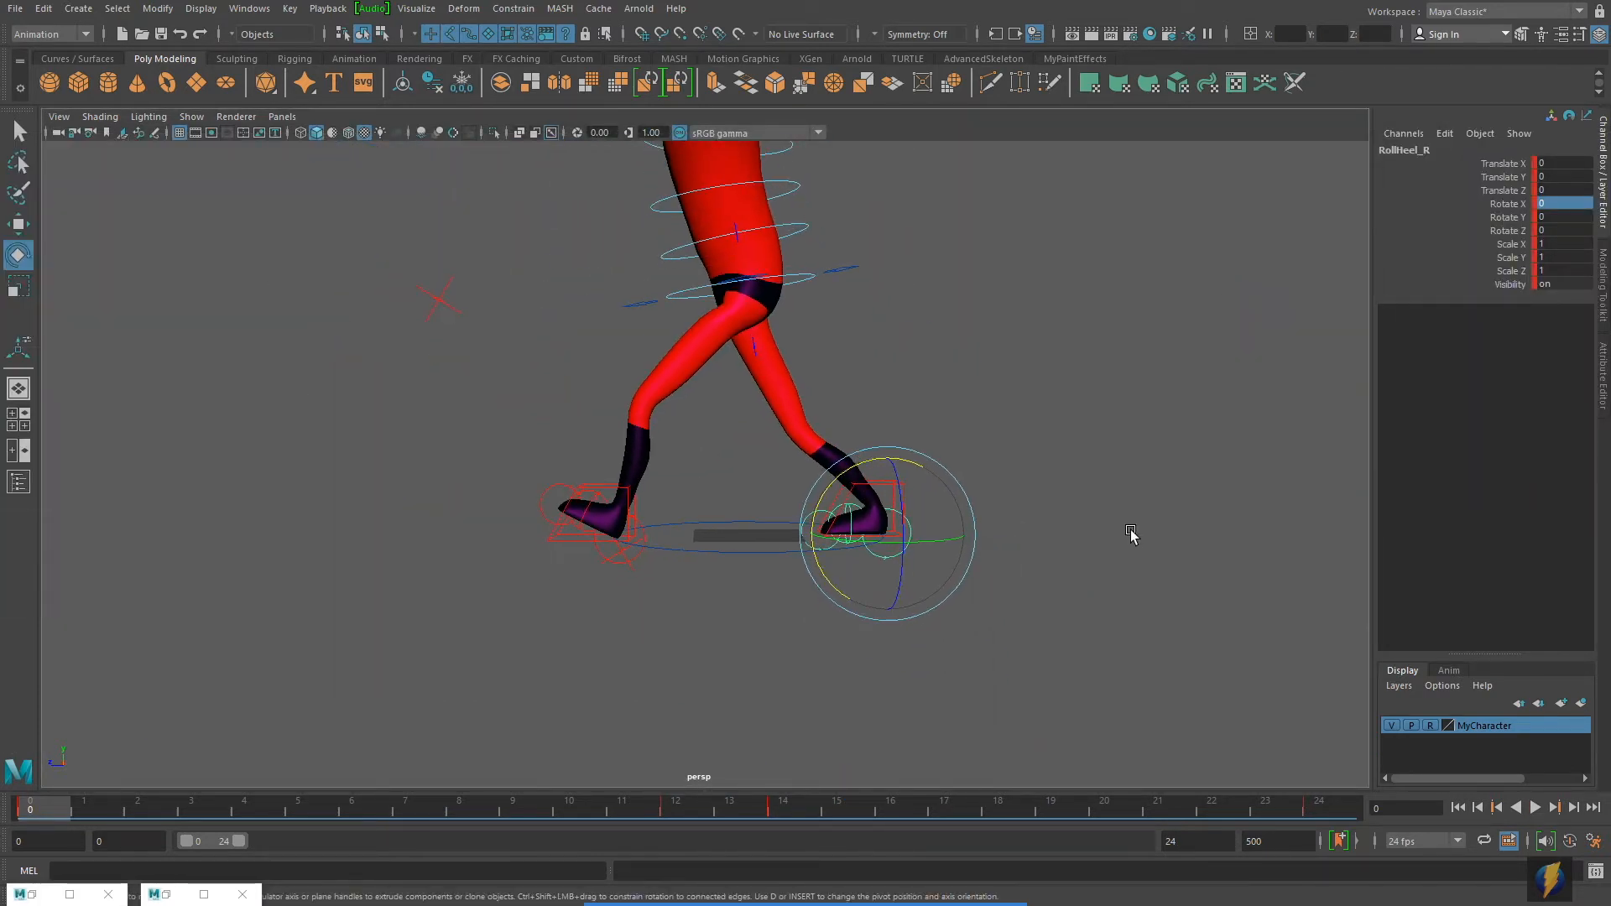
left_click(1534, 807)
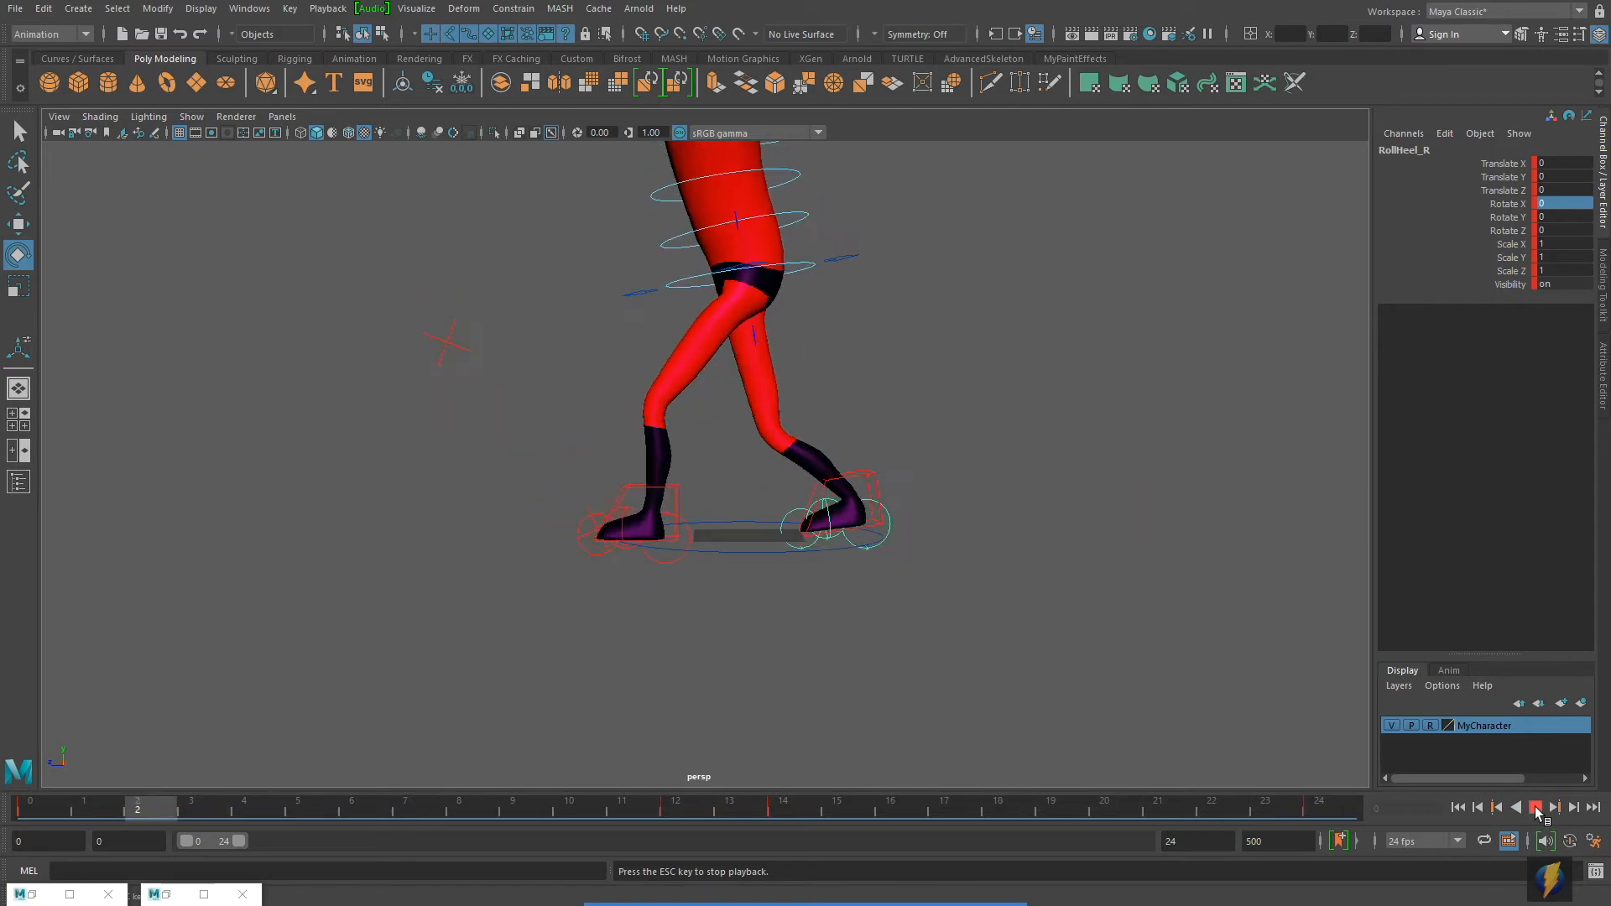
left_click(1536, 807)
At frame 12, set the left heel roll control's Rotate X to 0 and key it so the back foot stays flat.
left_click_drag(25, 810, 675, 831)
scroll(737, 604, "up", 8)
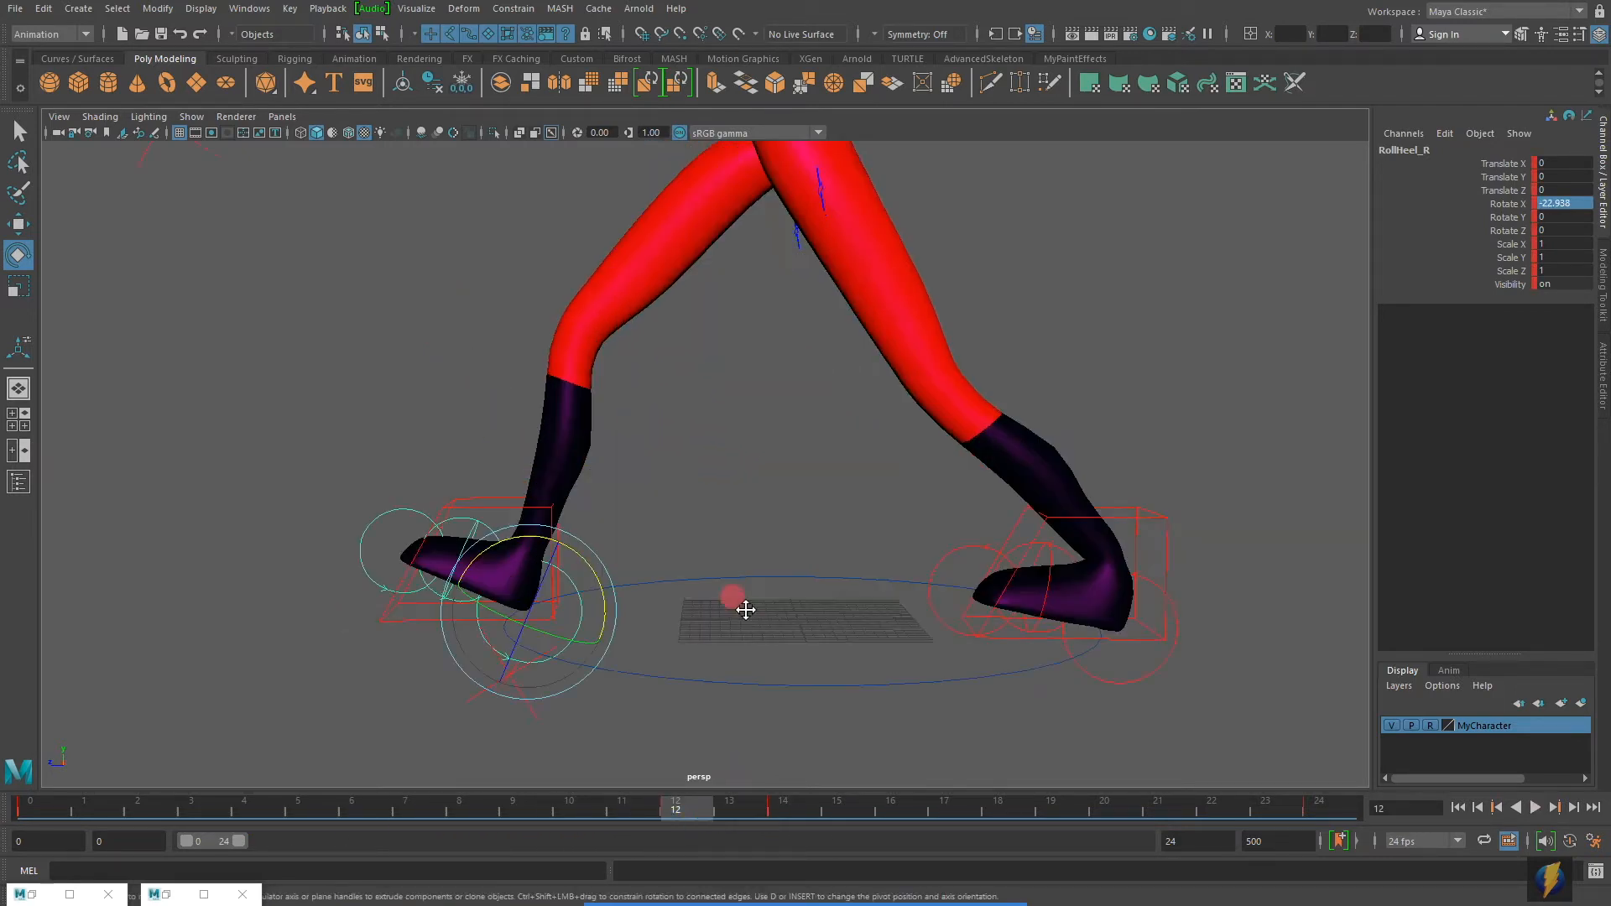
left_click(865, 523)
left_click_drag(865, 523, 978, 565, "alt")
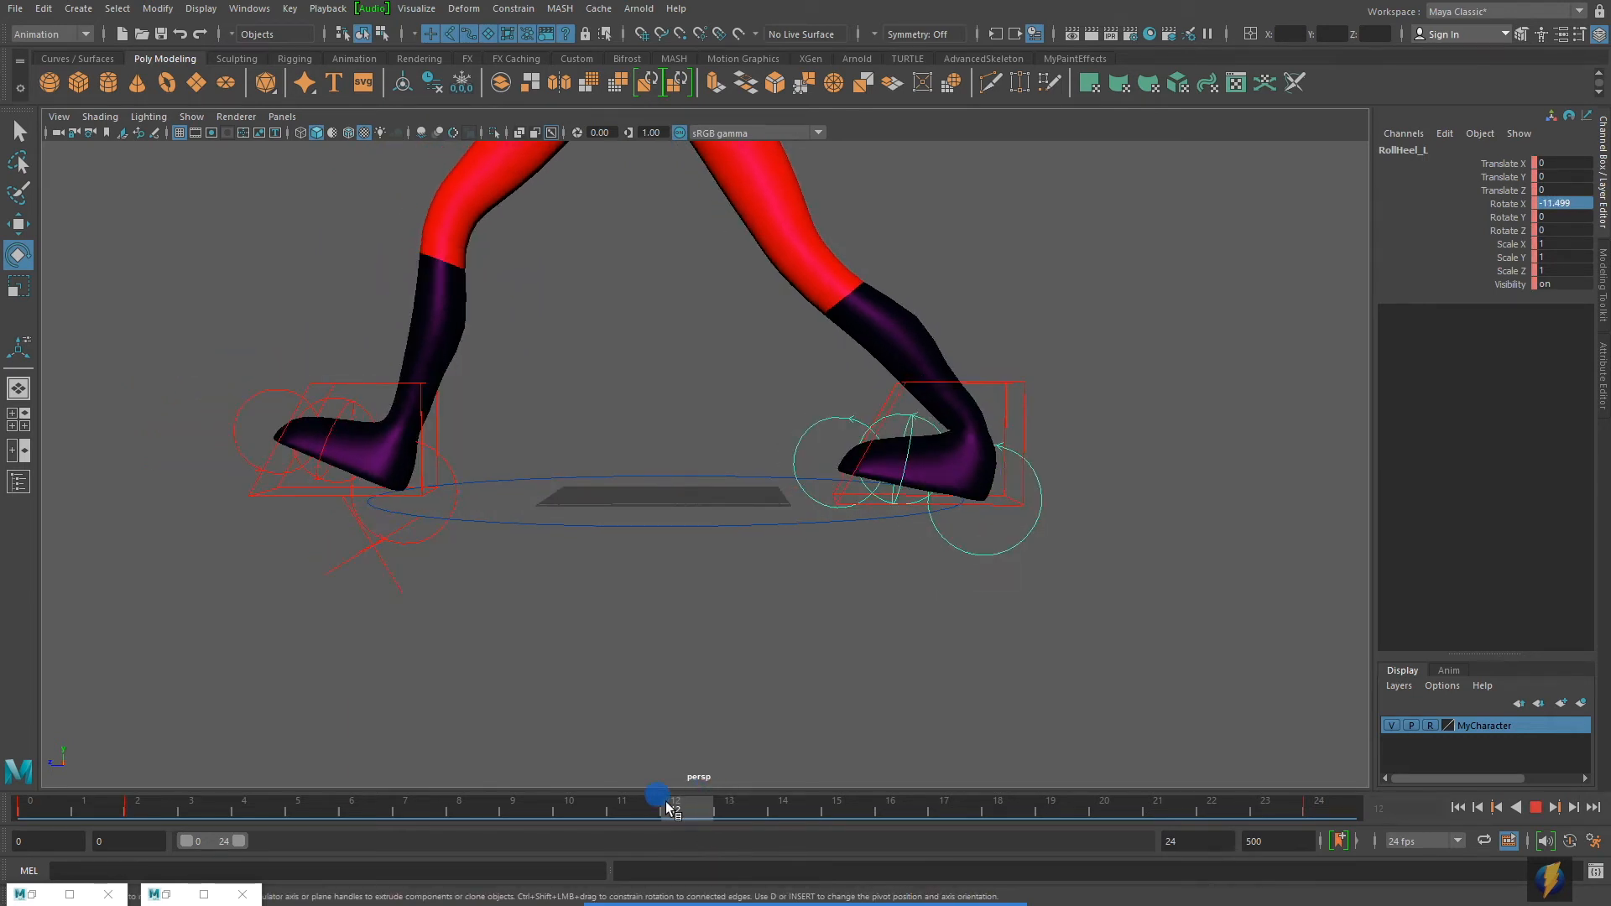
left_click(624, 809)
left_click_drag(625, 812, 666, 826)
left_click(981, 593)
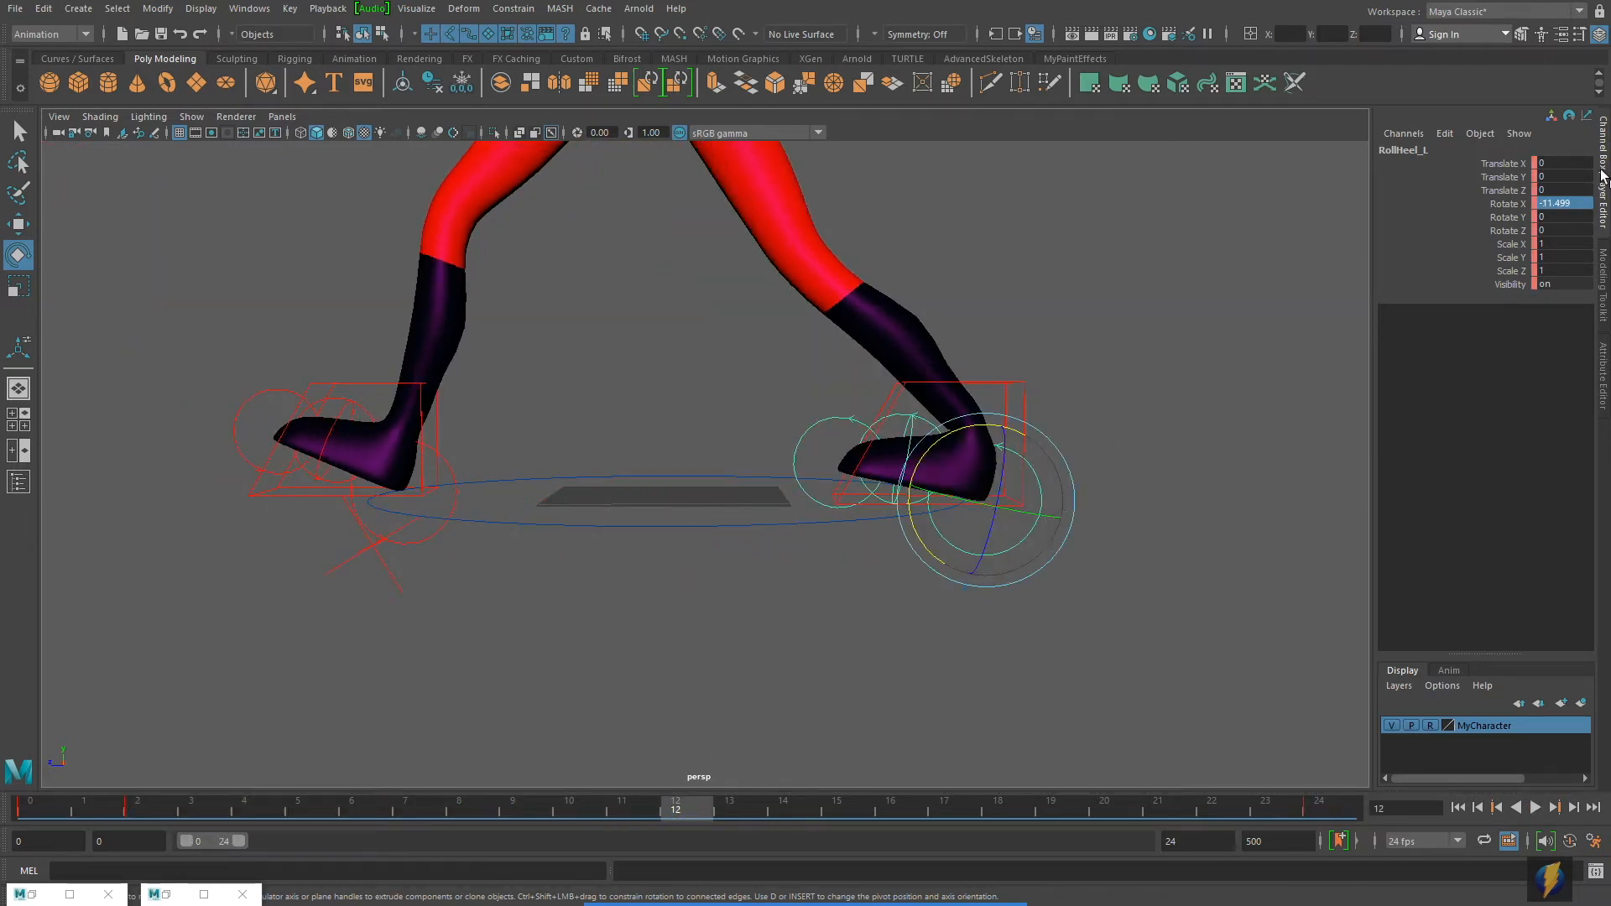
left_click(1560, 204)
key("Return")
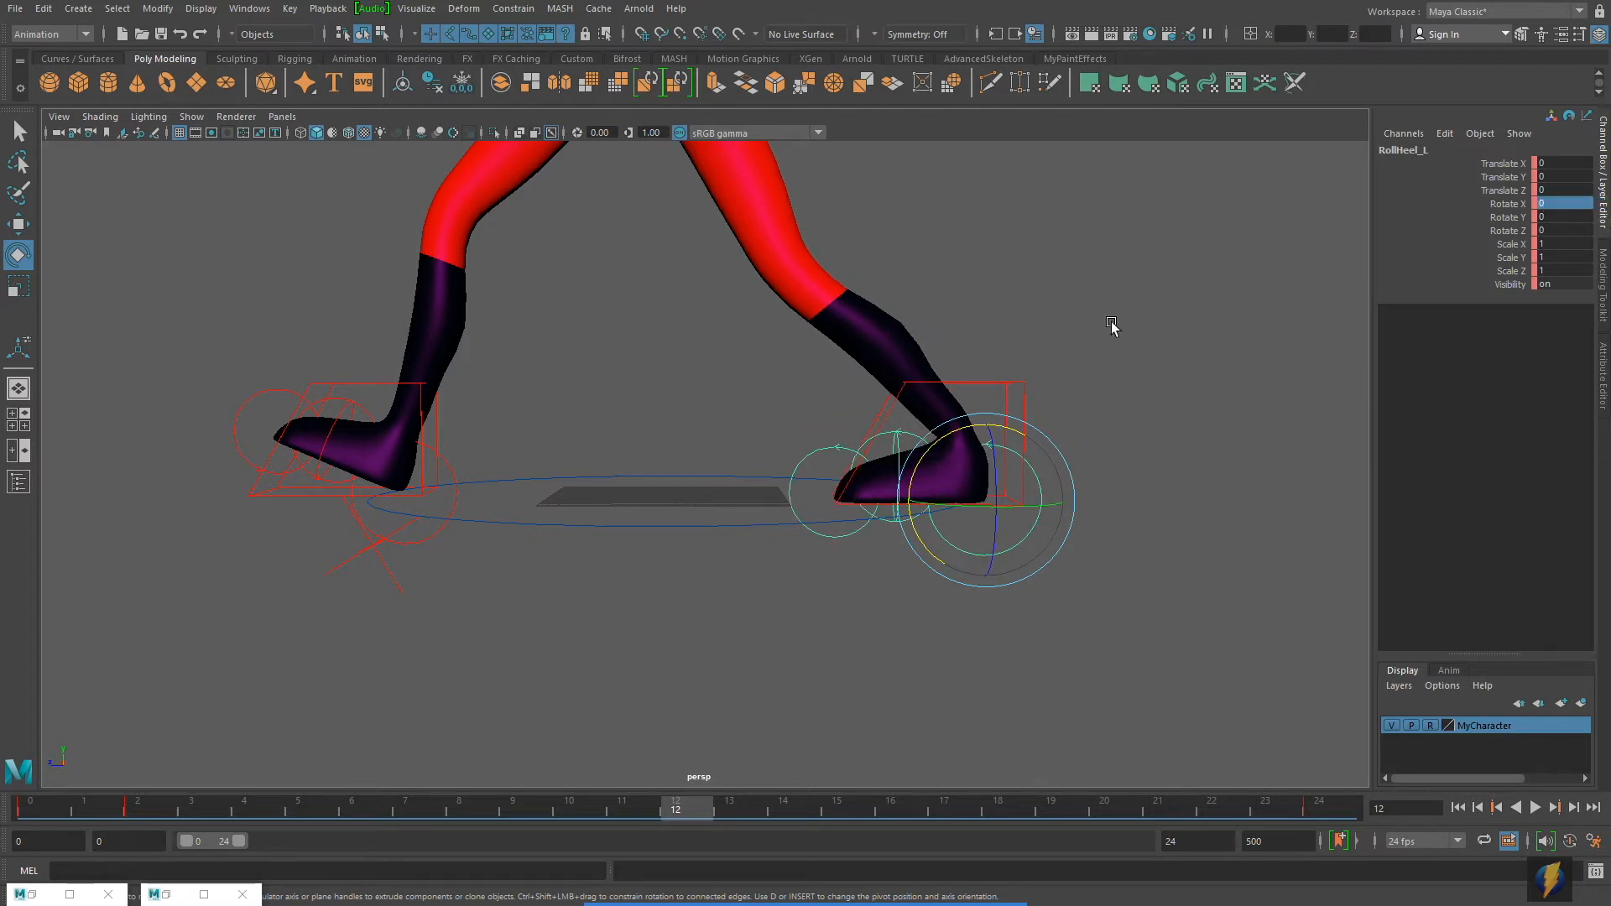
key("s")
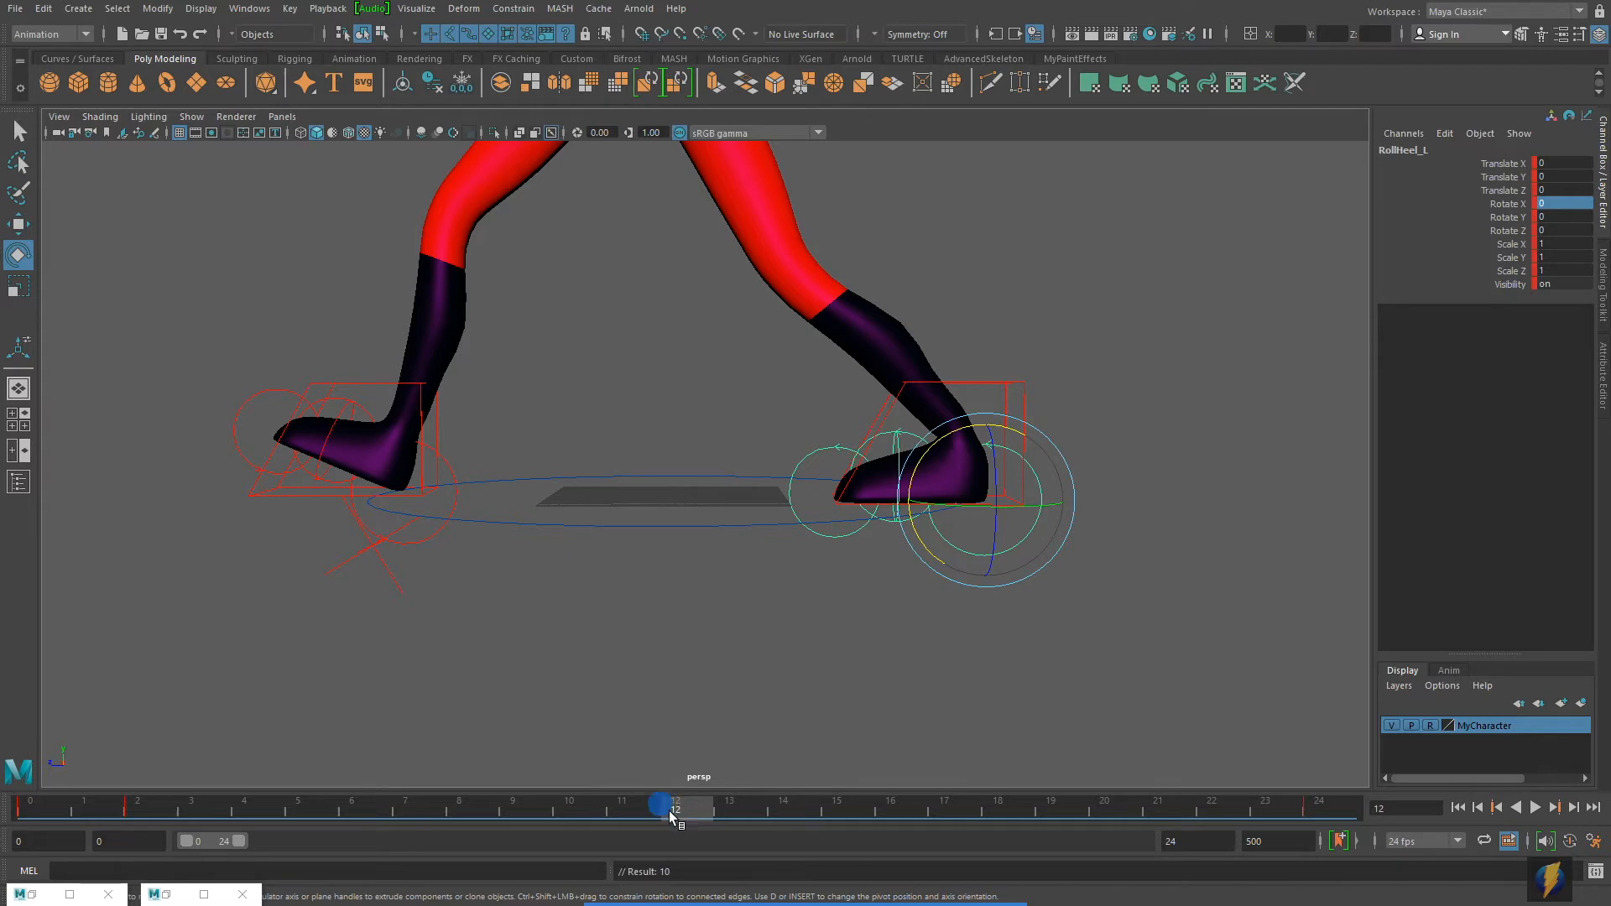
Scrub the remaining frames and play the whole walk cycle to check the corrected left foot.
left_click_drag(670, 812, 1363, 705)
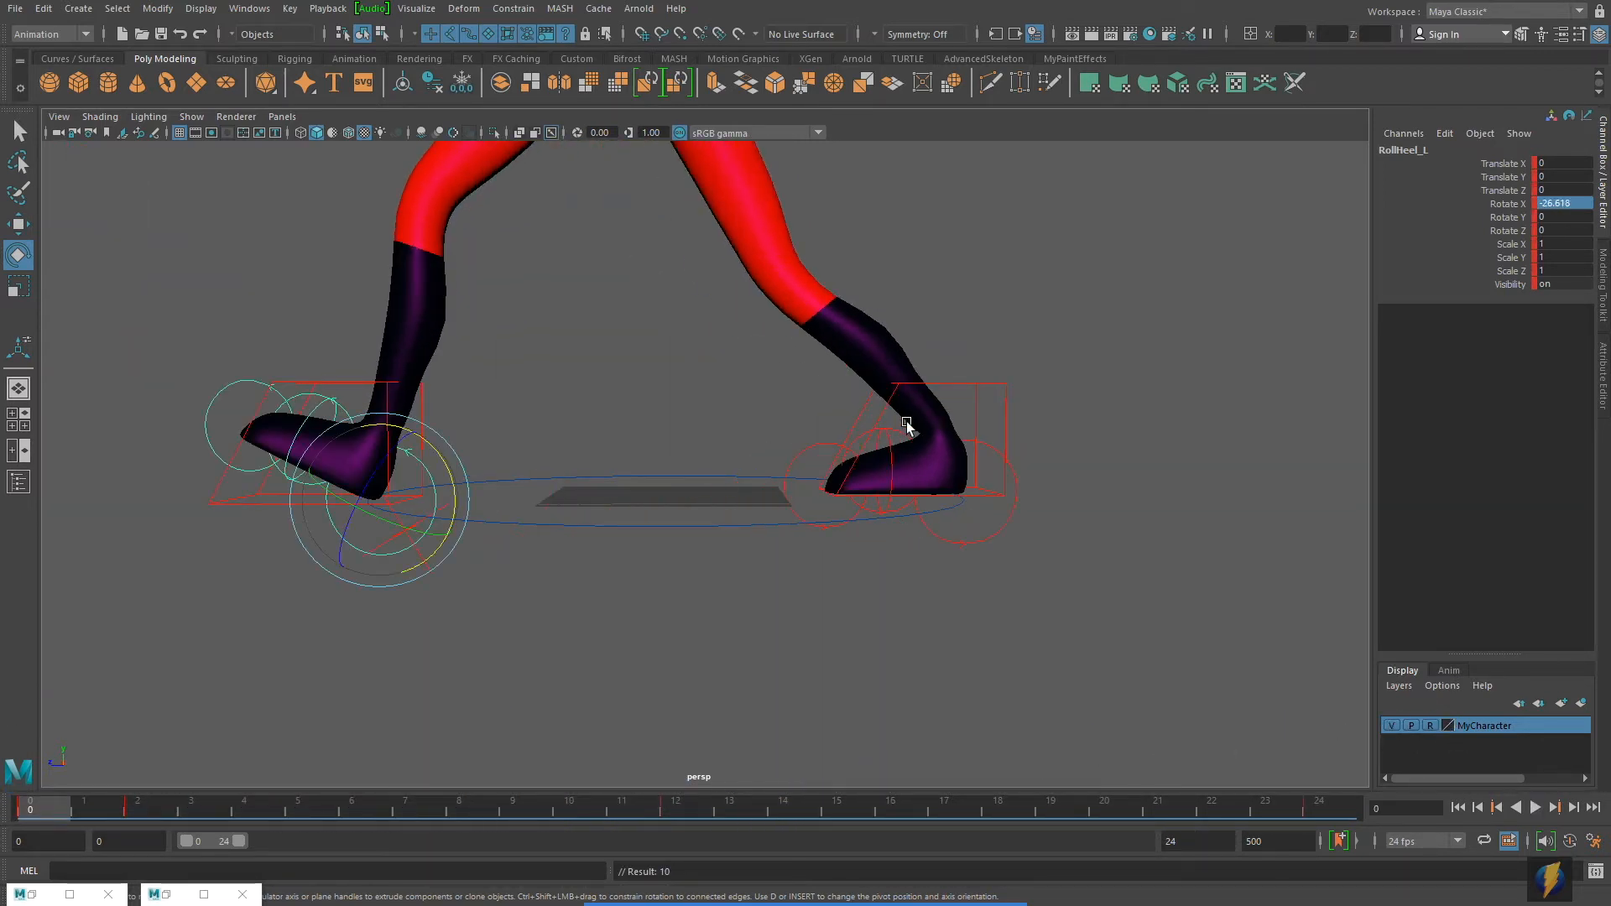
middle_click_drag(896, 426, 1030, 615, "alt")
right_click_drag(1251, 528, 669, 529, "alt")
middle_click_drag(669, 528, 709, 573, "alt")
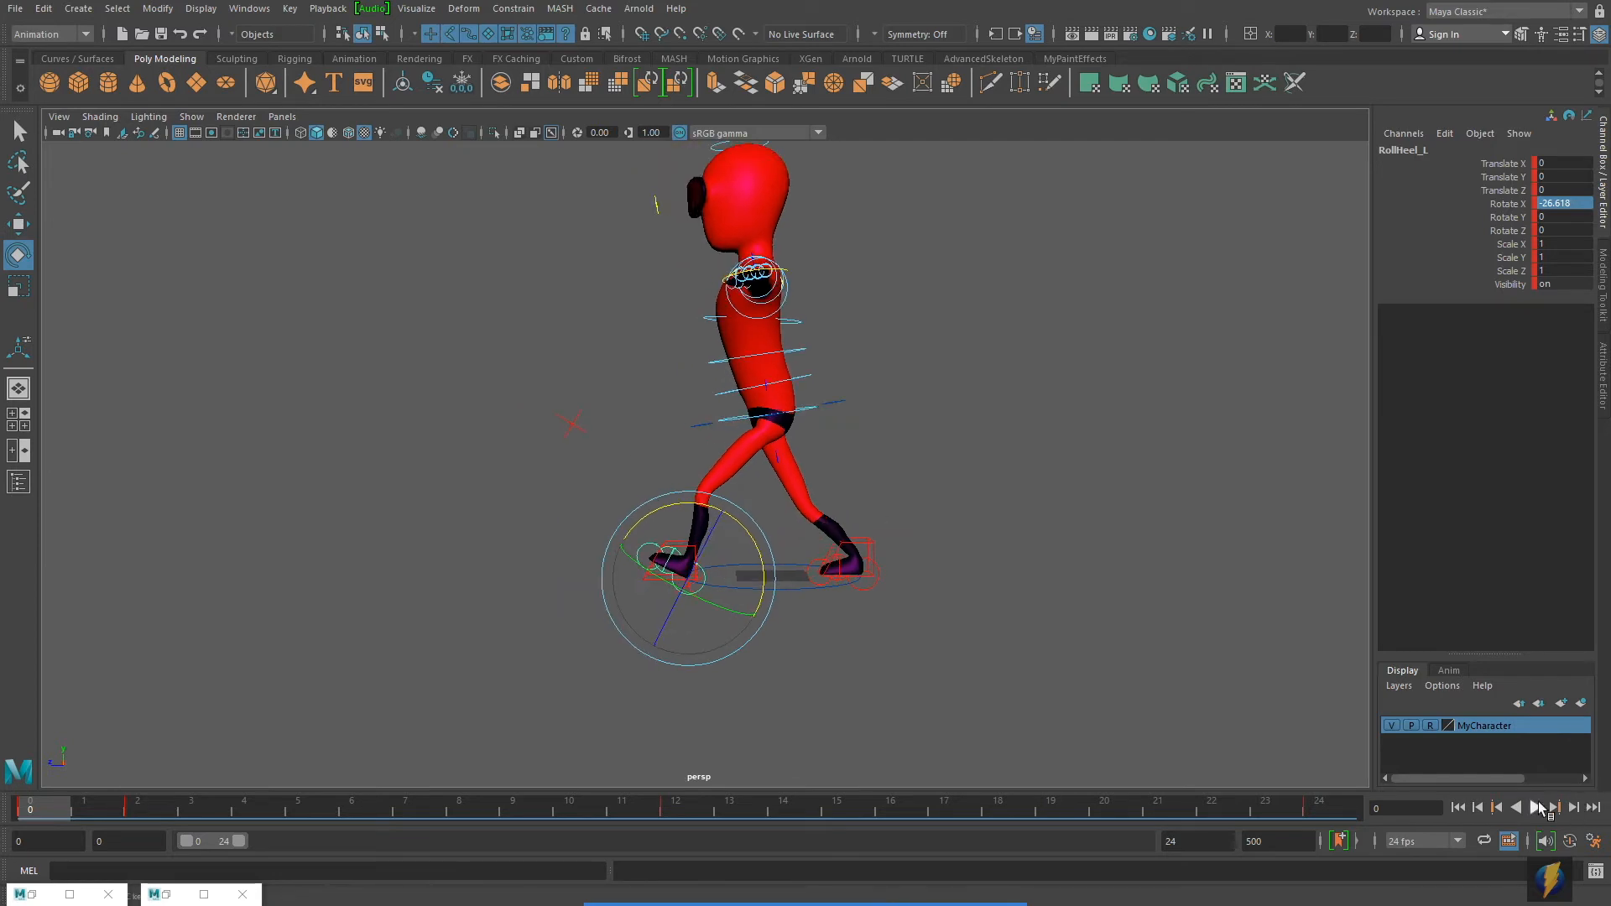
left_click(1539, 807)
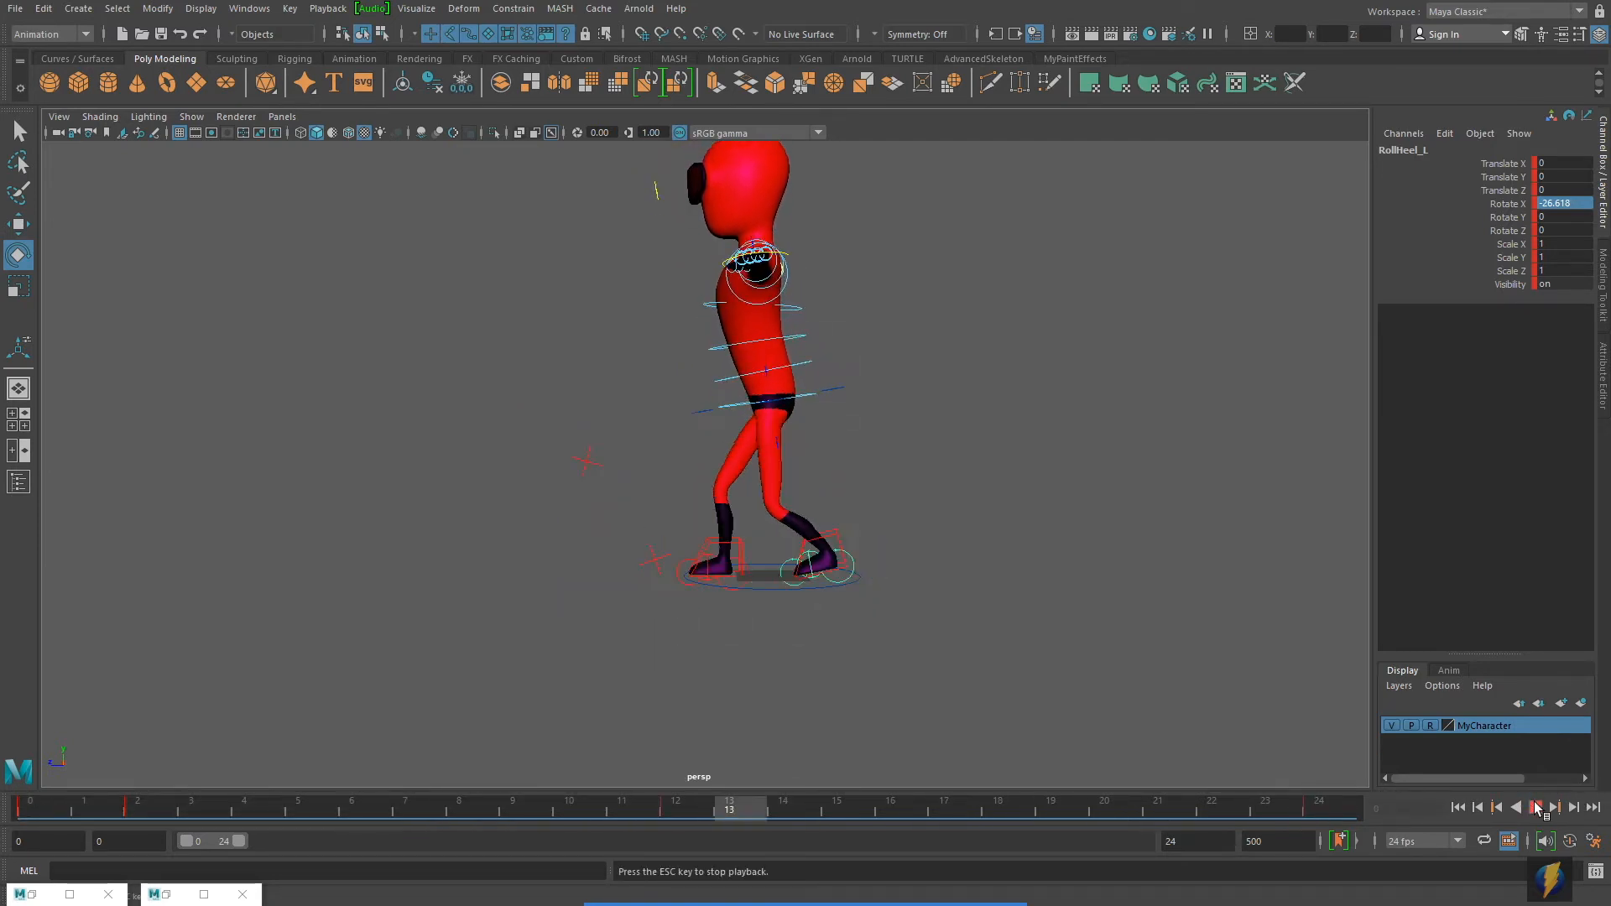
left_click(1539, 807)
Switch to the side view, select the left leg IK control and follow its foot from frame 0 to frame 12.
key("space")
key("space")
middle_click_drag(1000, 579, 855, 600, "alt")
right_click_drag(999, 582, 853, 563, "alt")
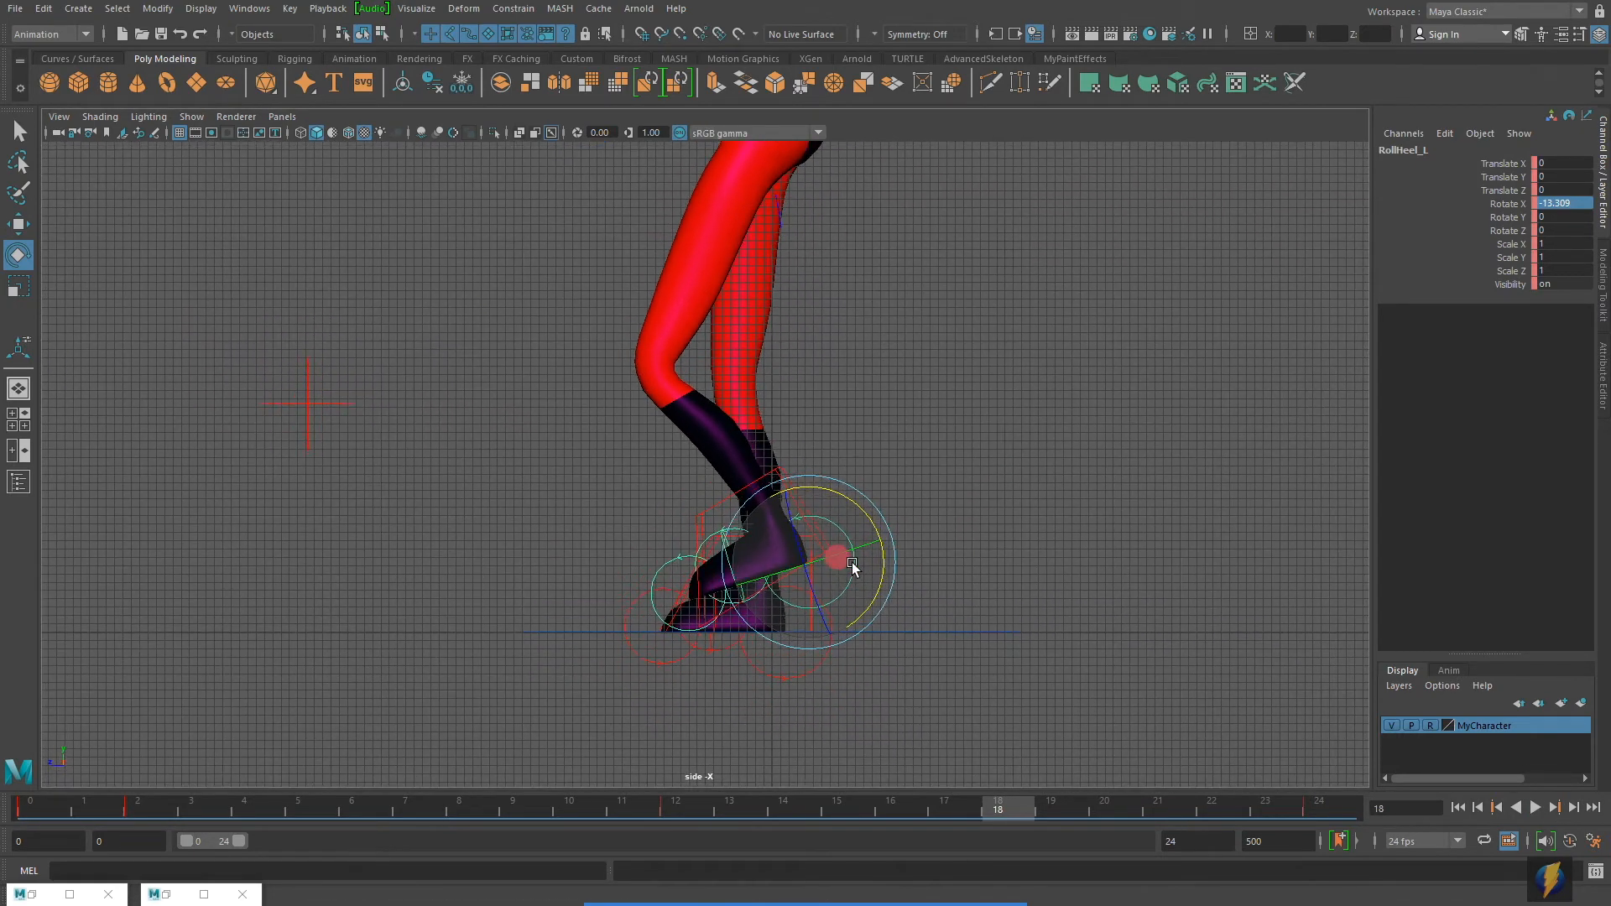
middle_click_drag(853, 562, 836, 563, "alt")
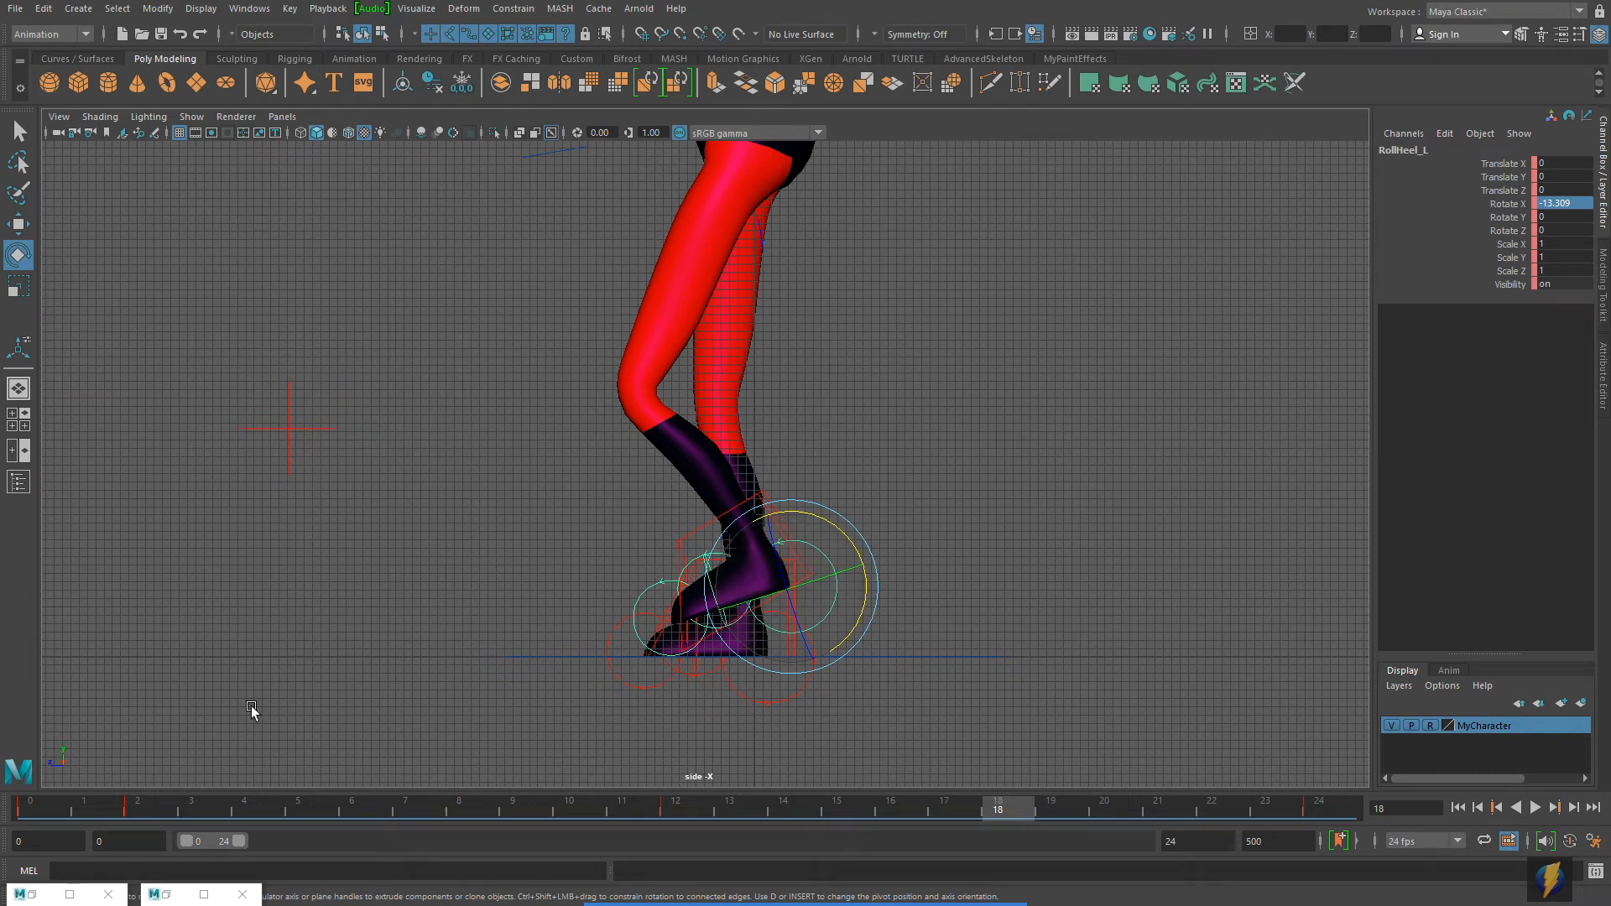
left_click(95, 812)
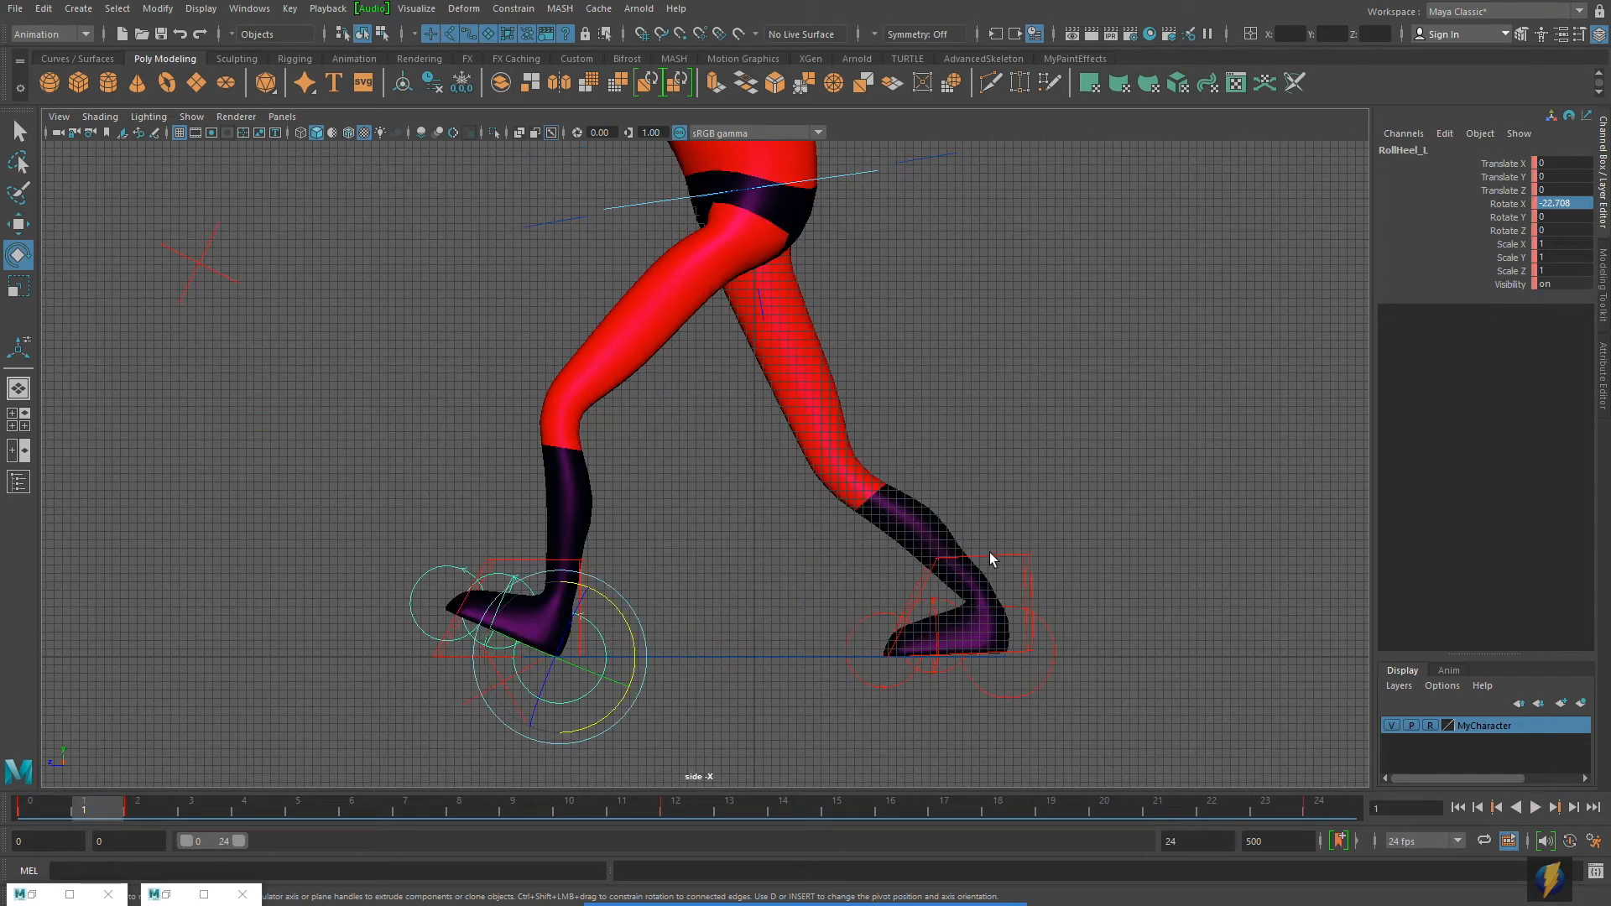
left_click(990, 554)
left_click_drag(118, 808, 30, 809)
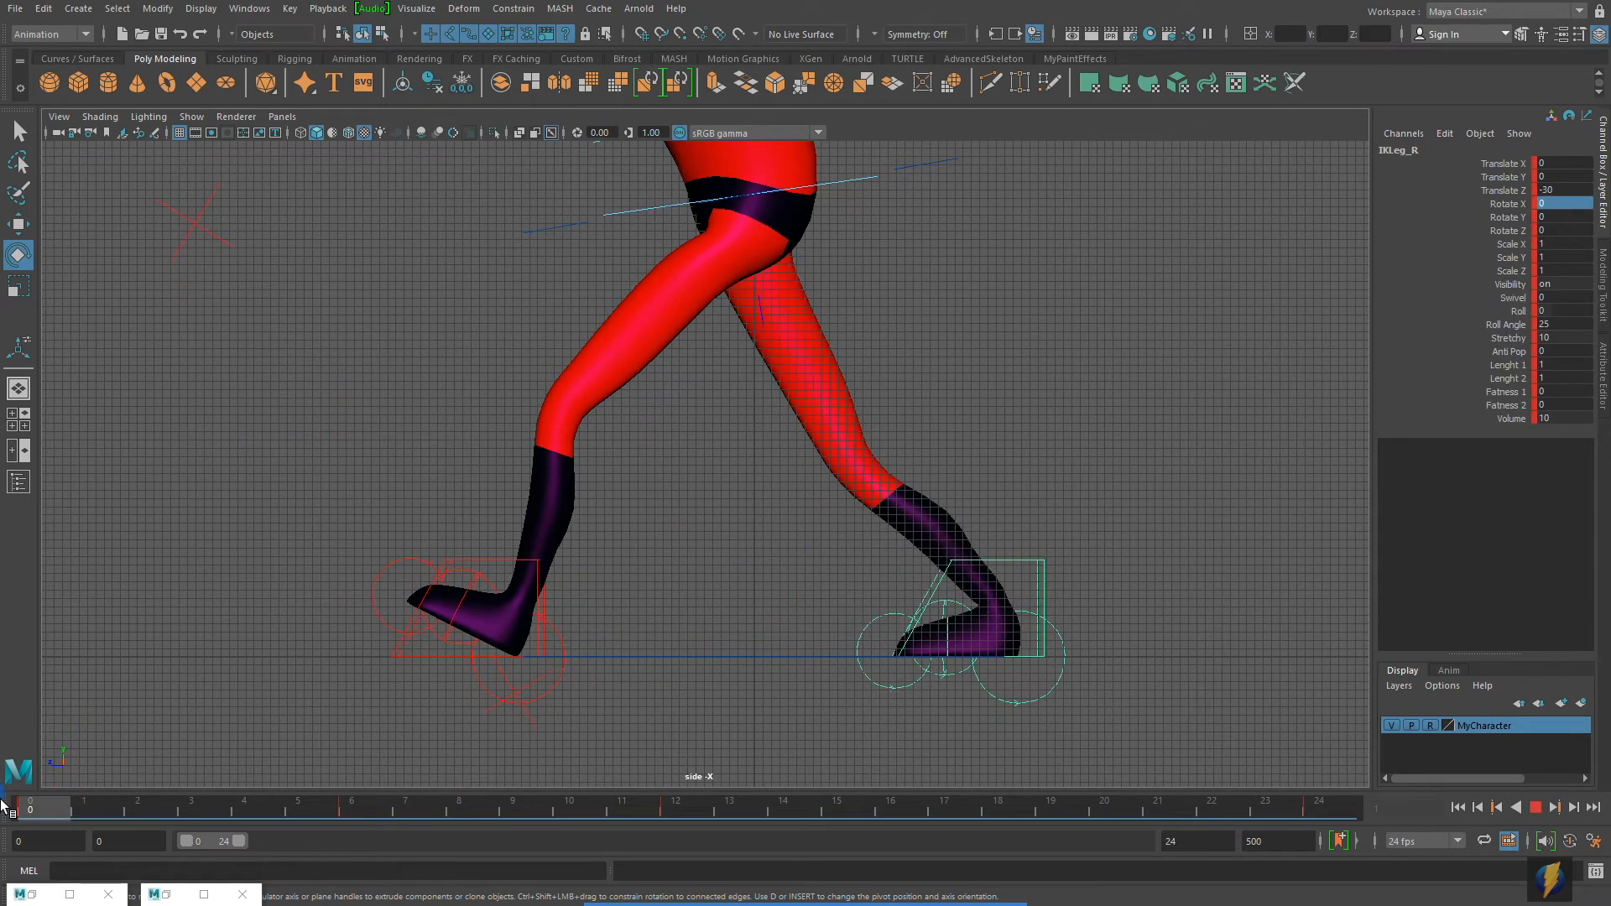
left_click(493, 562)
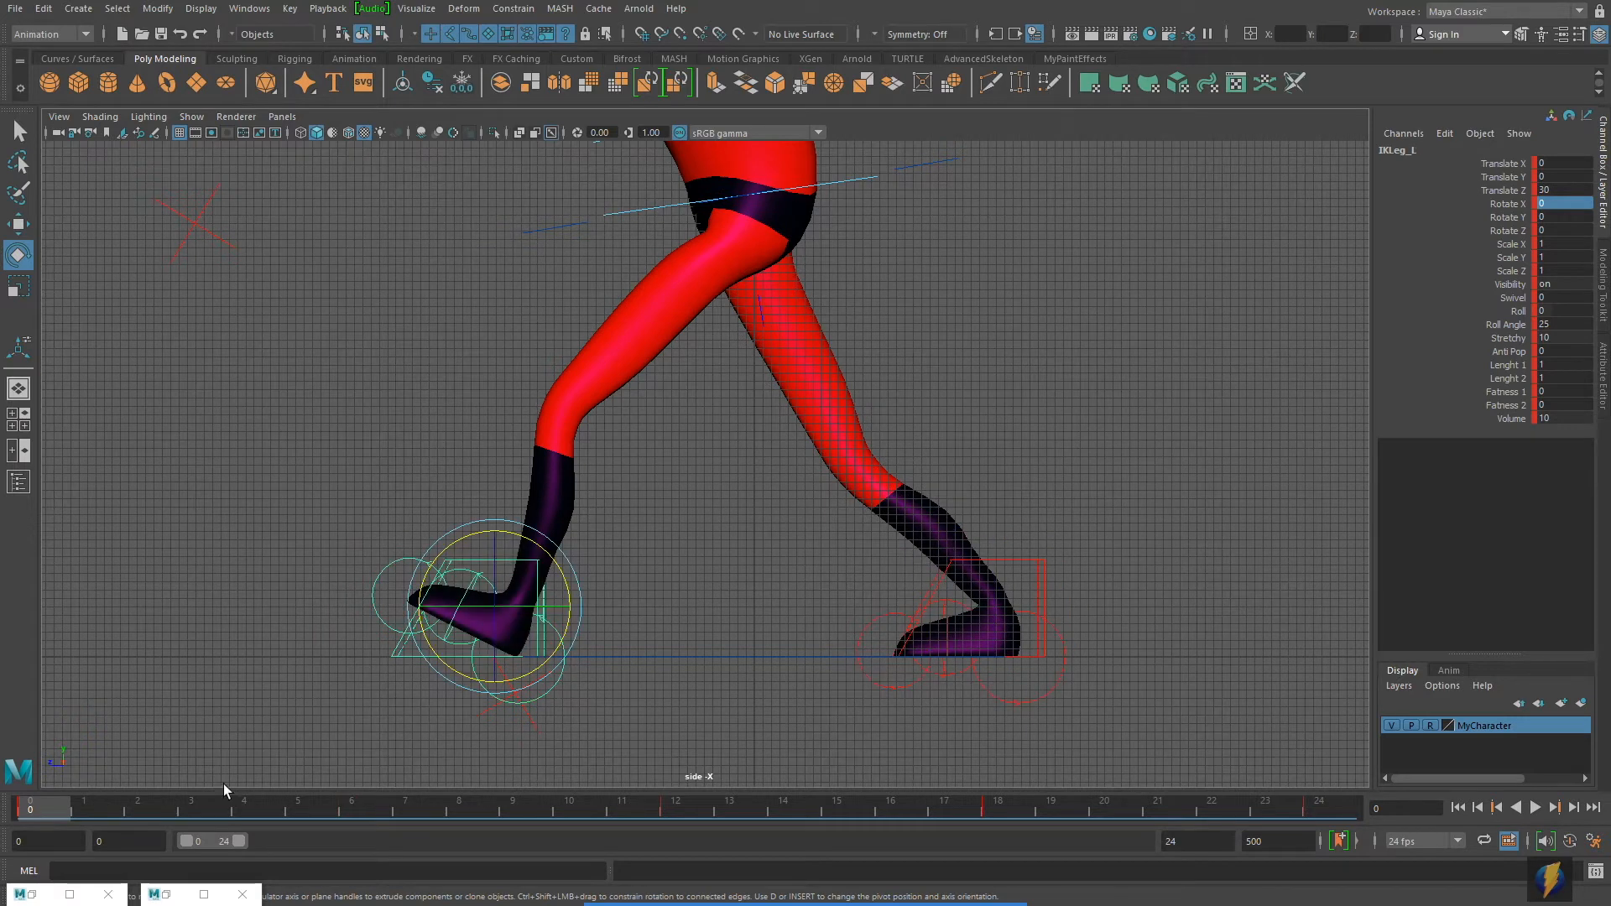
left_click_drag(46, 801, 684, 810)
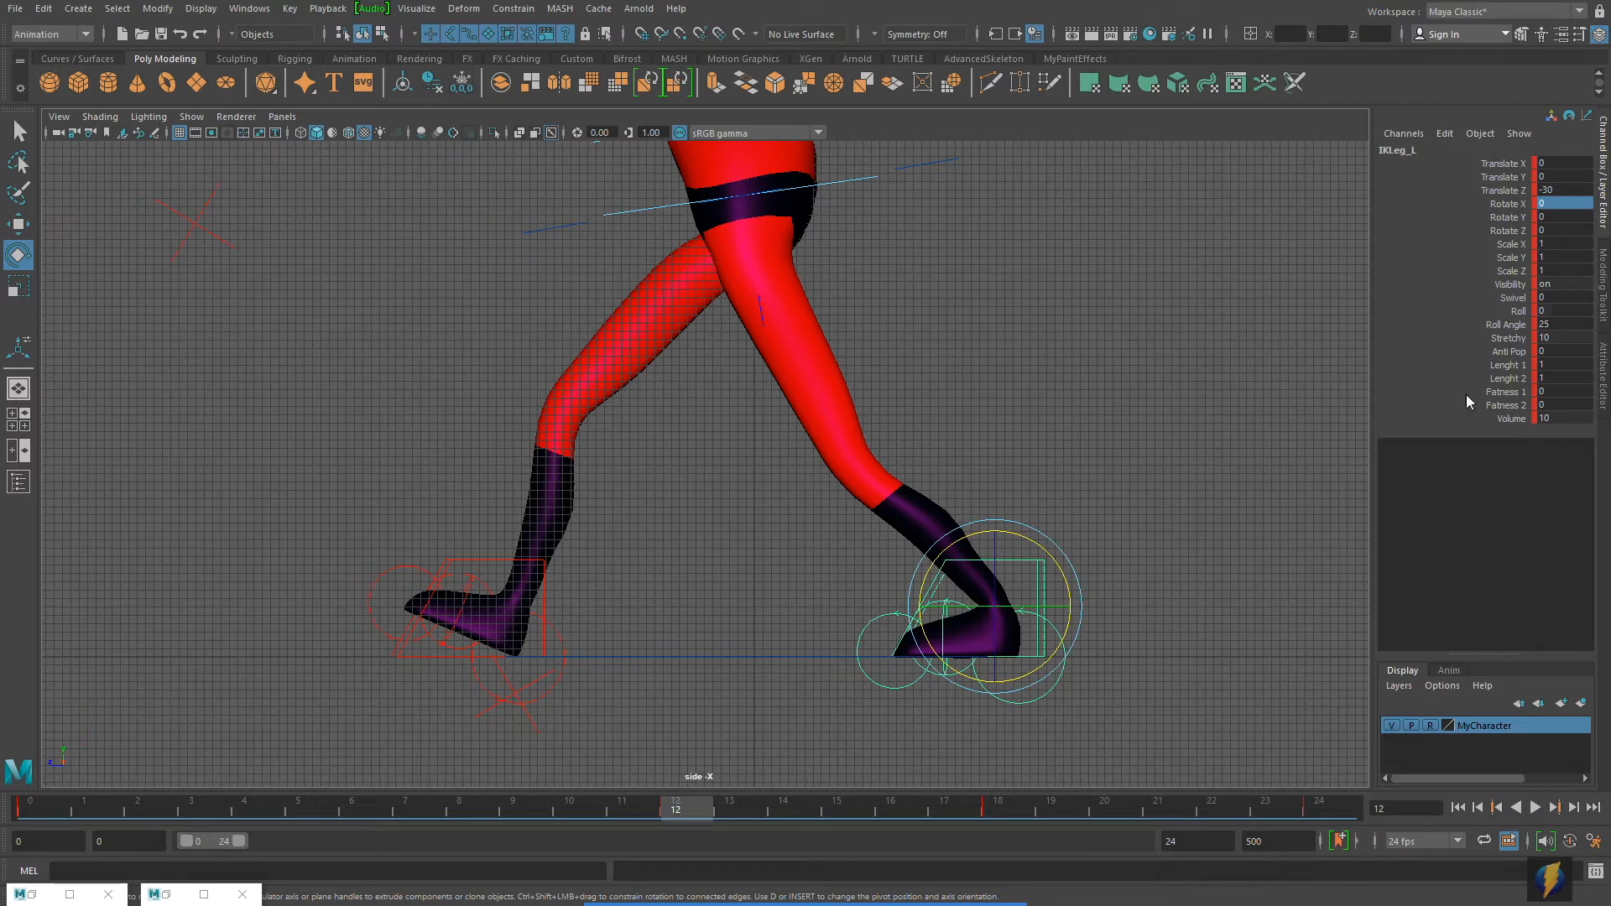
Try out the left leg IK control's Roll attribute at frame 12 and undo the change.
middle_click_drag(996, 471, 993, 411, "alt")
right_click_drag(993, 411, 1133, 406, "alt")
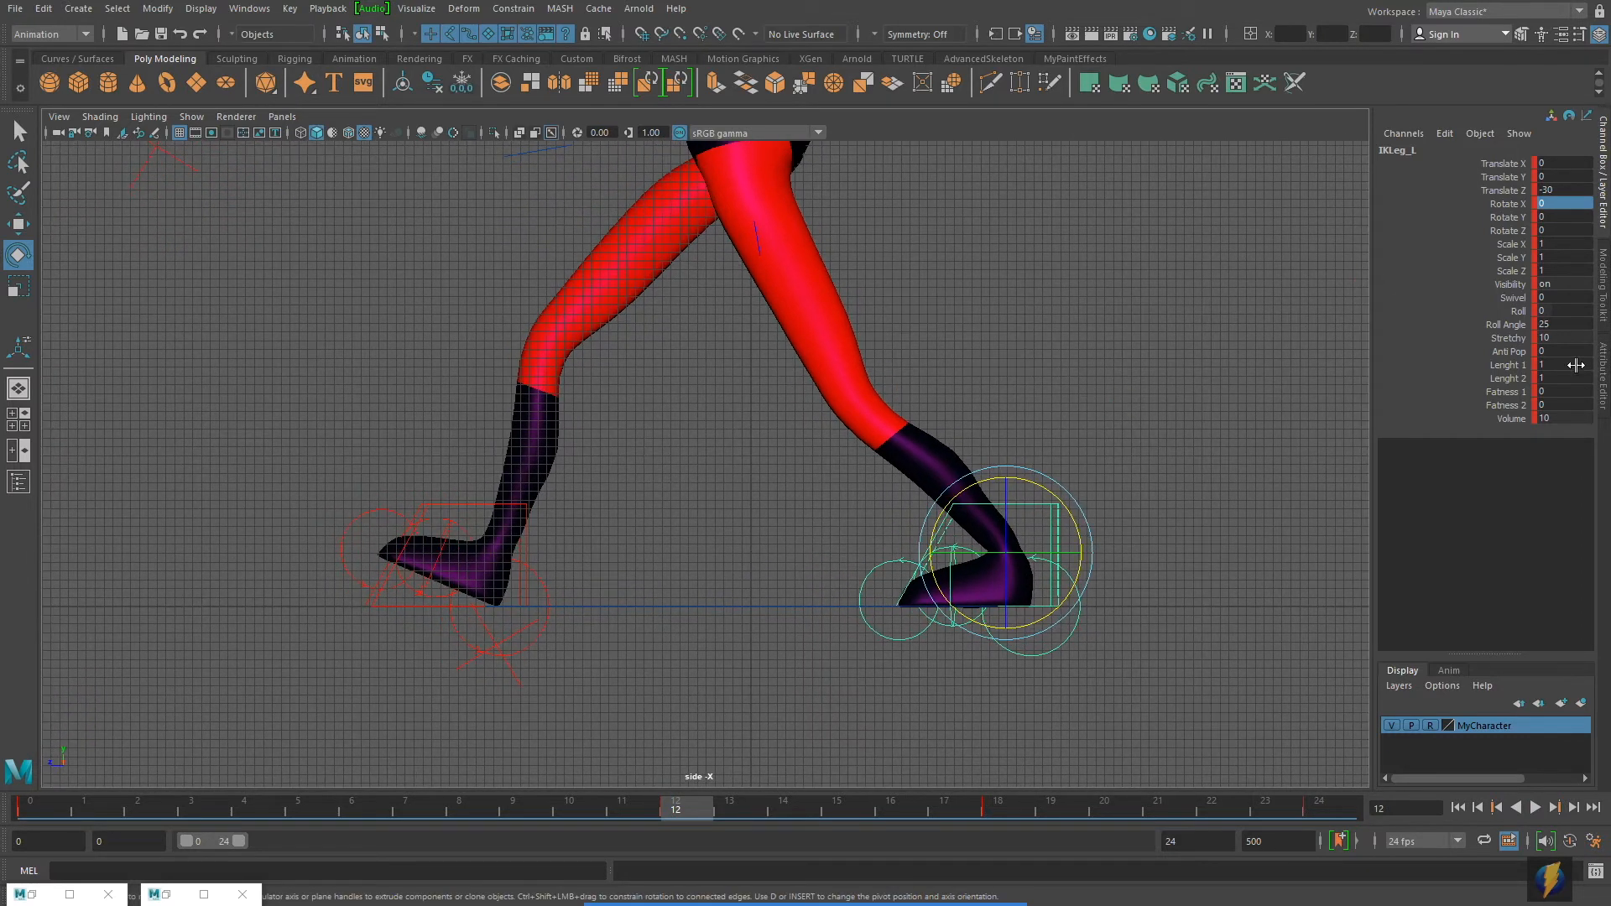
left_click(1515, 311)
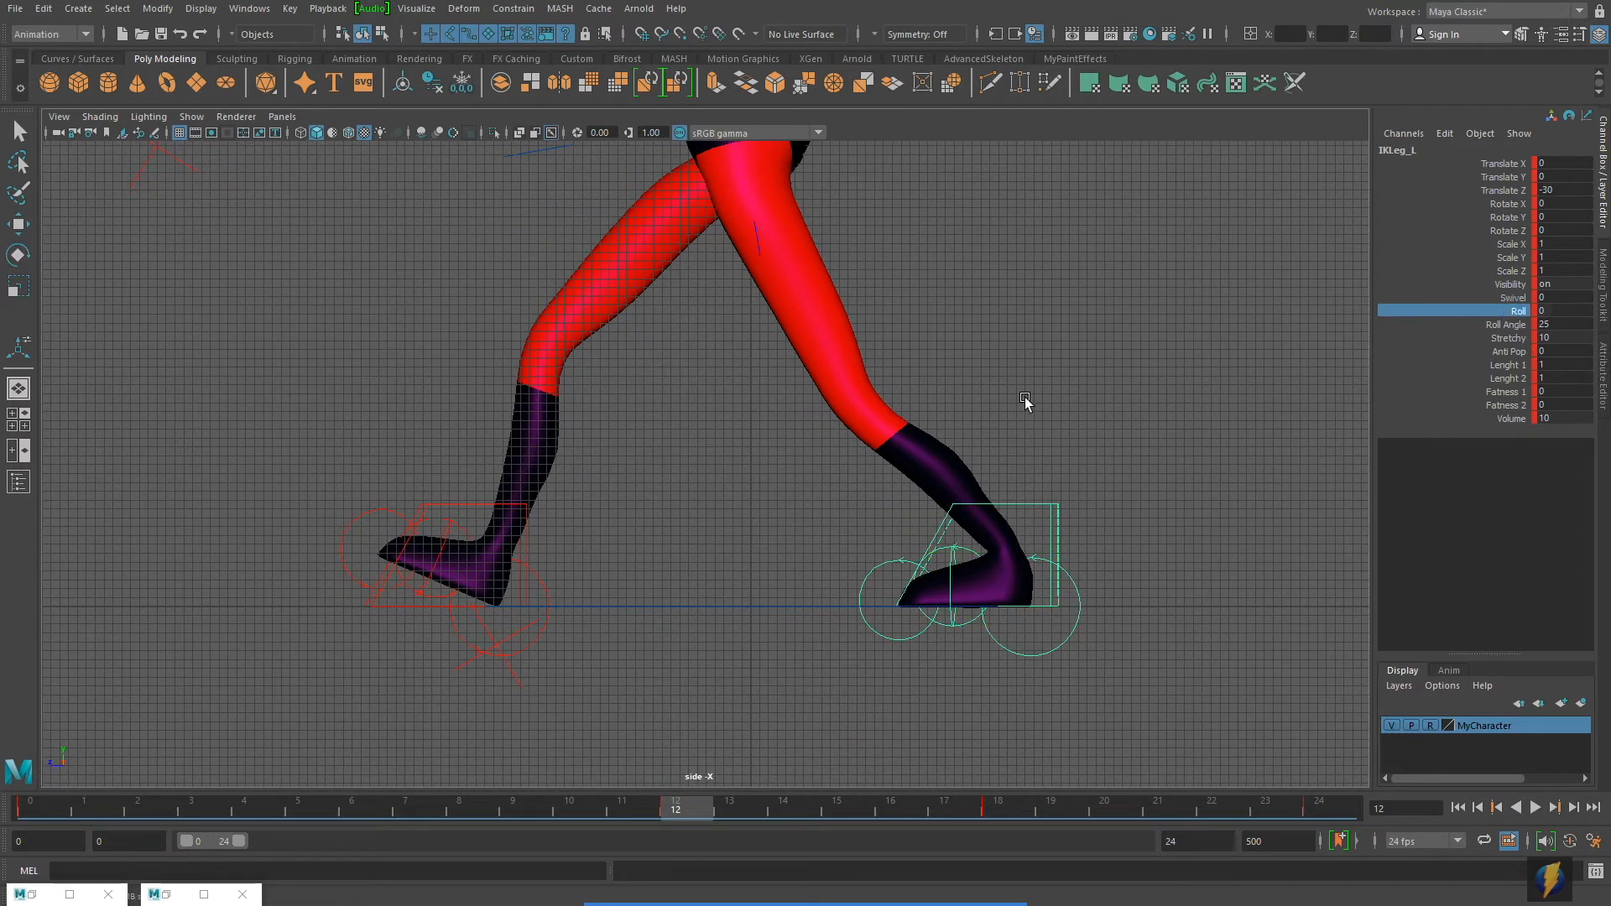
middle_click_drag(1012, 397, 1137, 461)
key("ctrl+z")
Reselect the left leg IK control, try lifting its heel with a Roll of 6.4 at frame 12, and undo it.
key("e")
left_click(1074, 415)
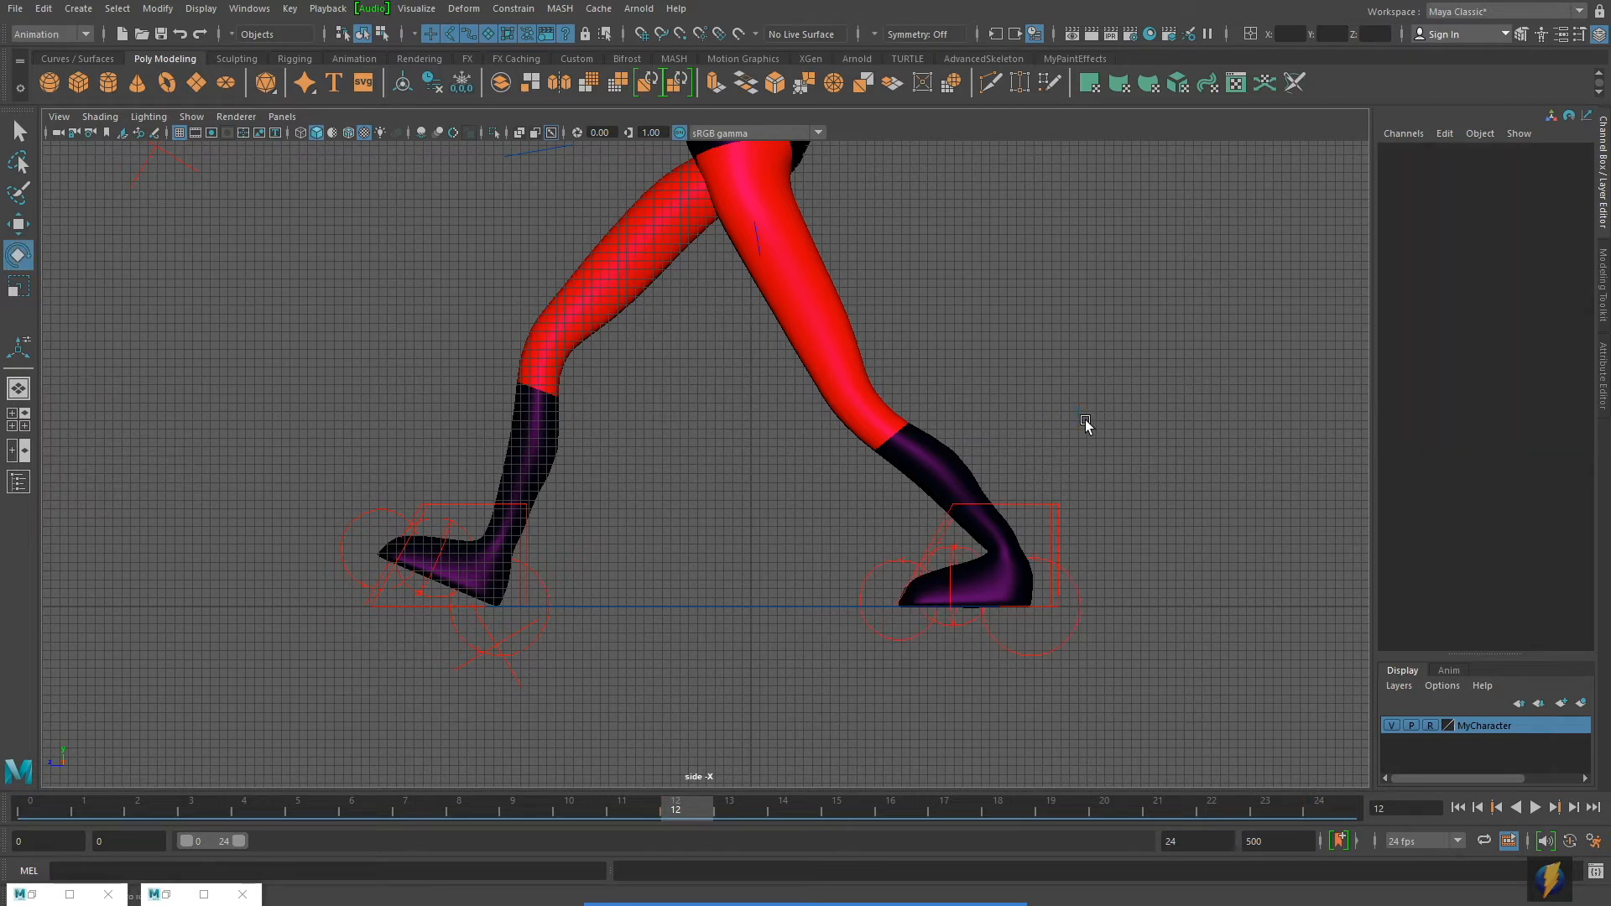
left_click(1047, 517)
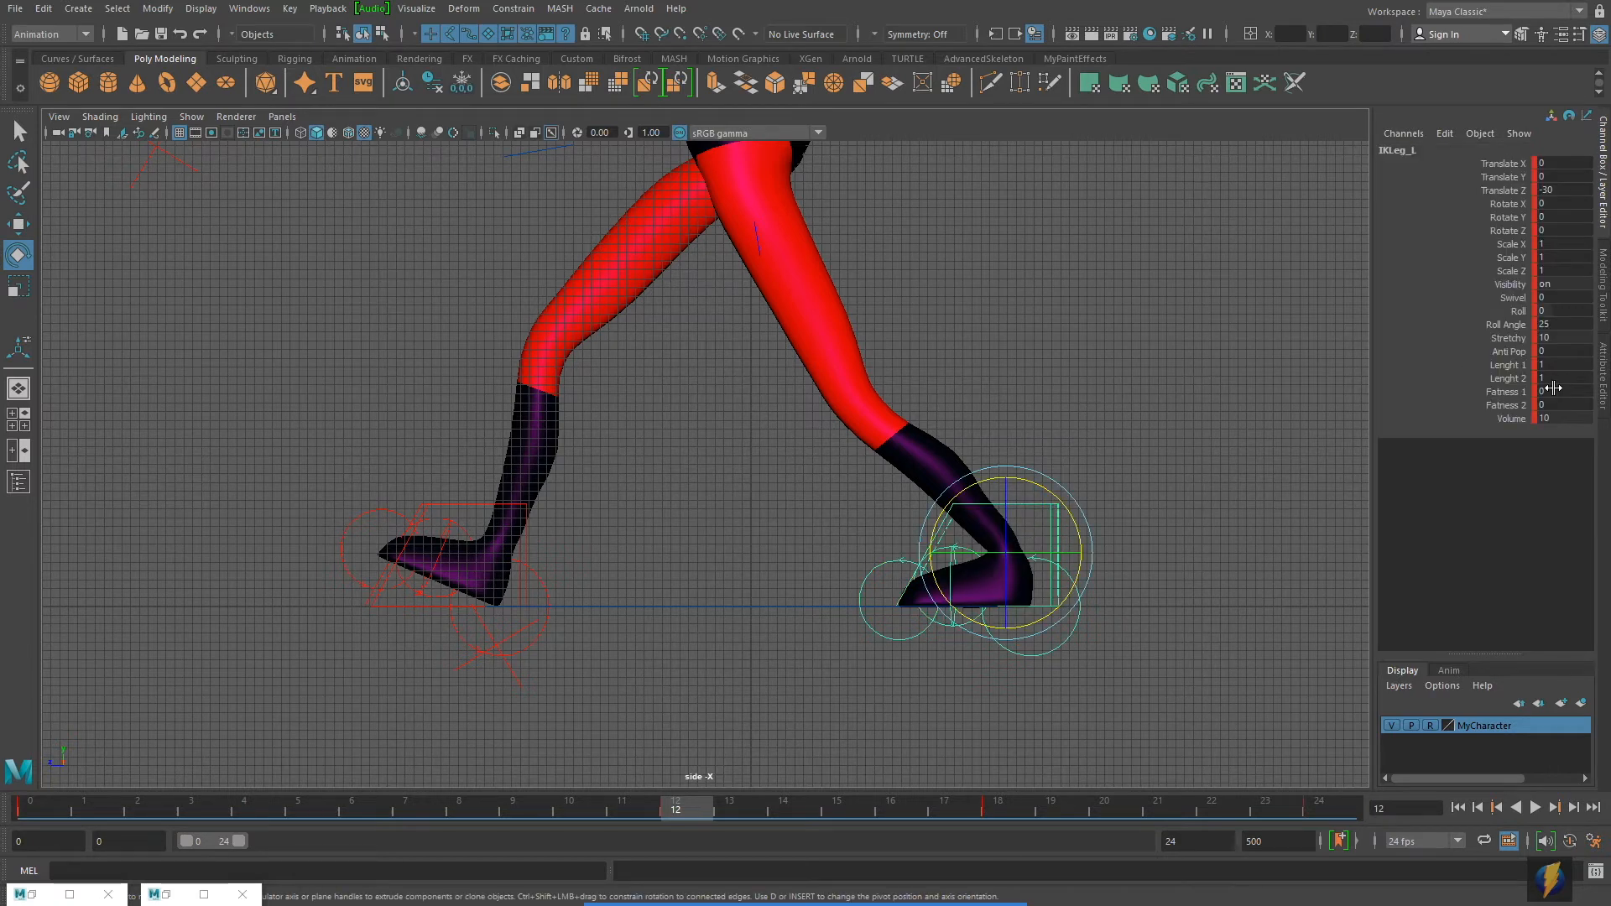
left_click(1519, 312)
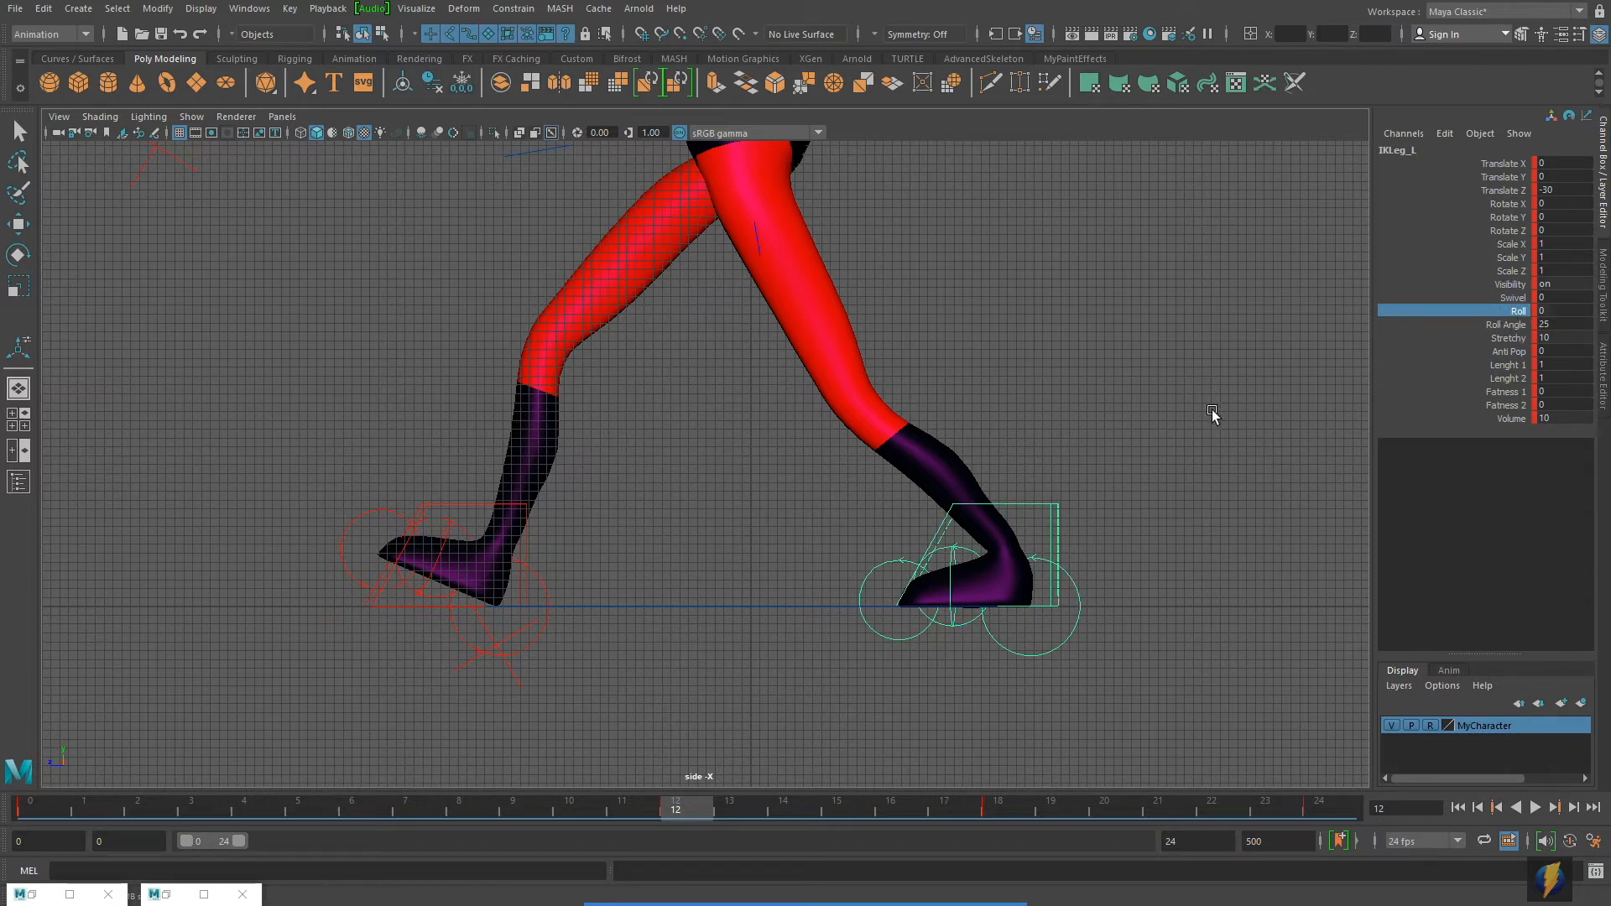
middle_click_drag(988, 333, 1042, 392)
scroll(1032, 407, "up", 1)
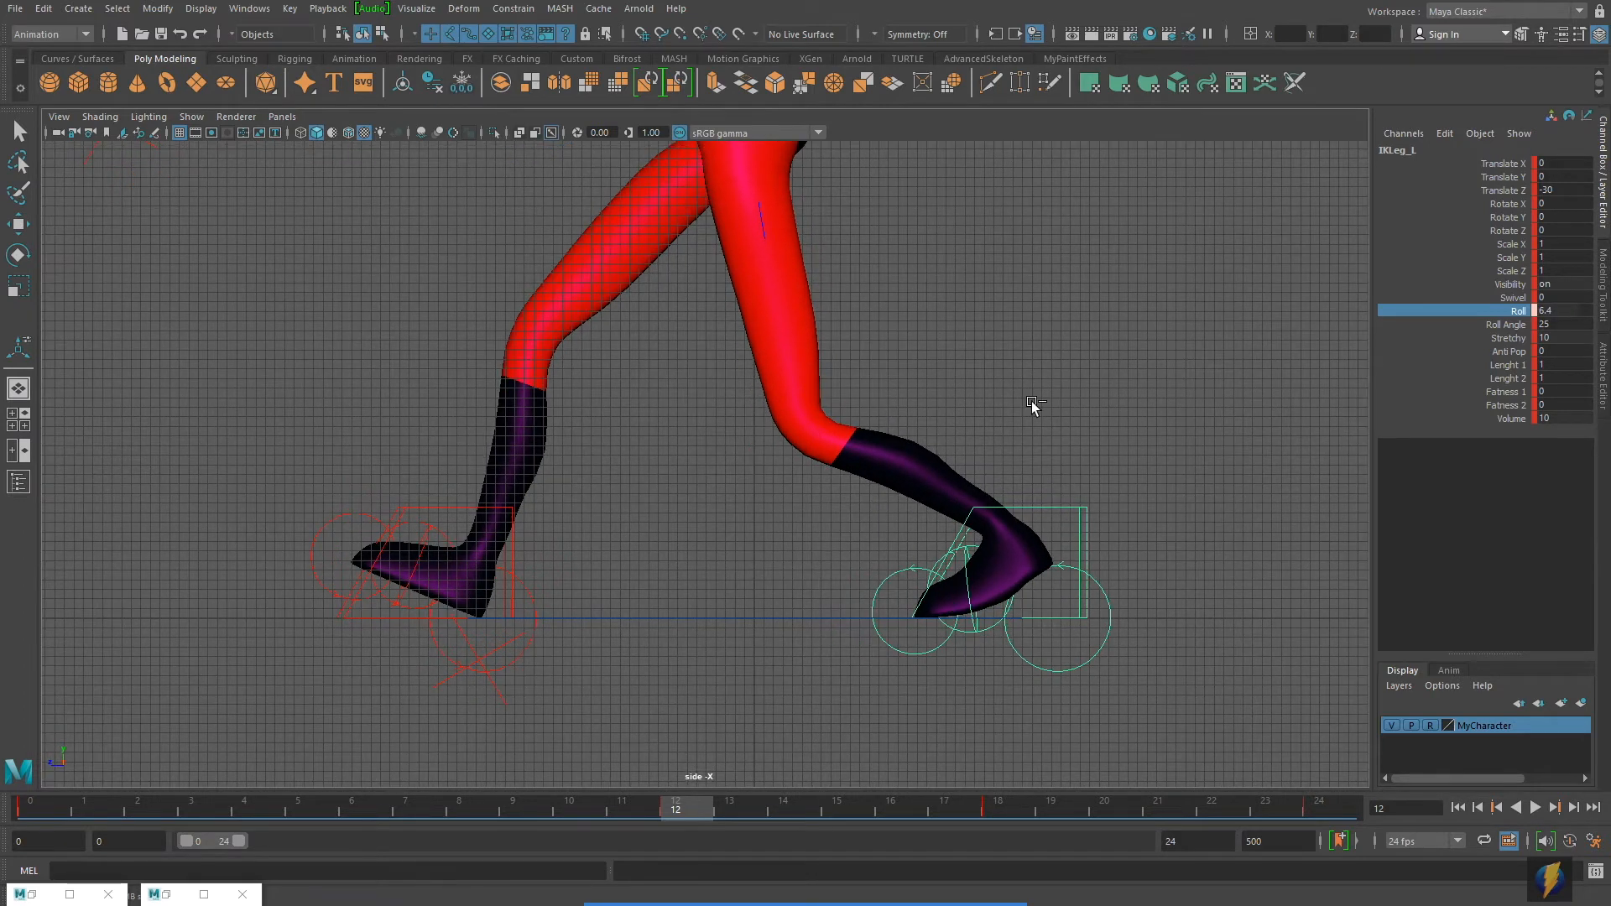
key("ctrl+z")
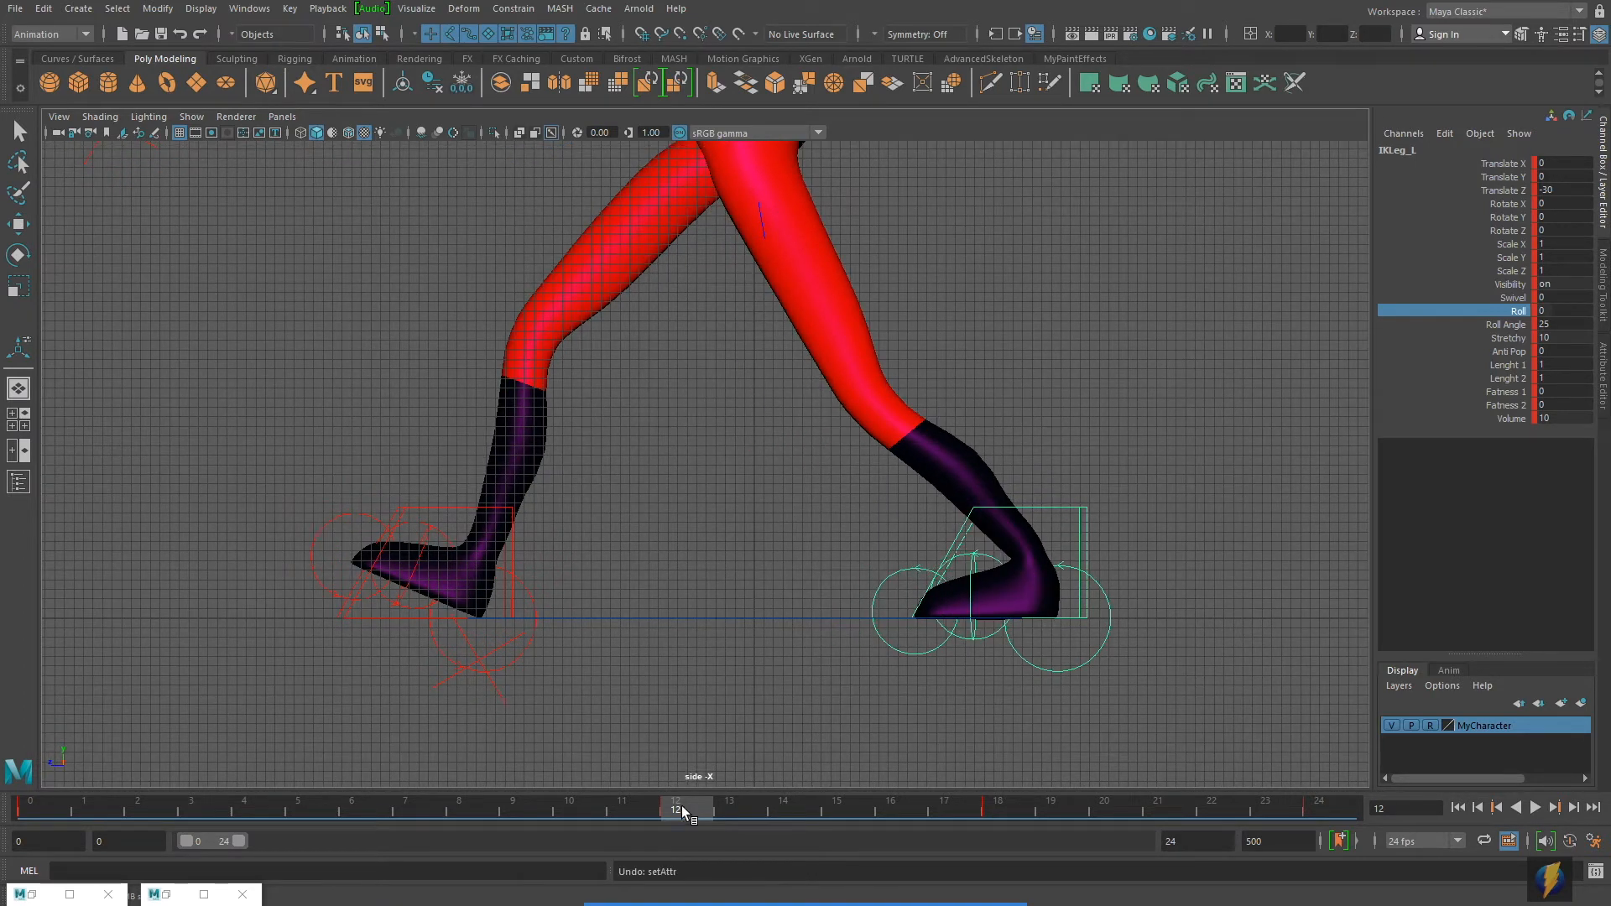
Follow the left foot from frame 0 to frame 8 and key only the left leg IK control's Roll there at 0.
left_click_drag(678, 805, 1, 810)
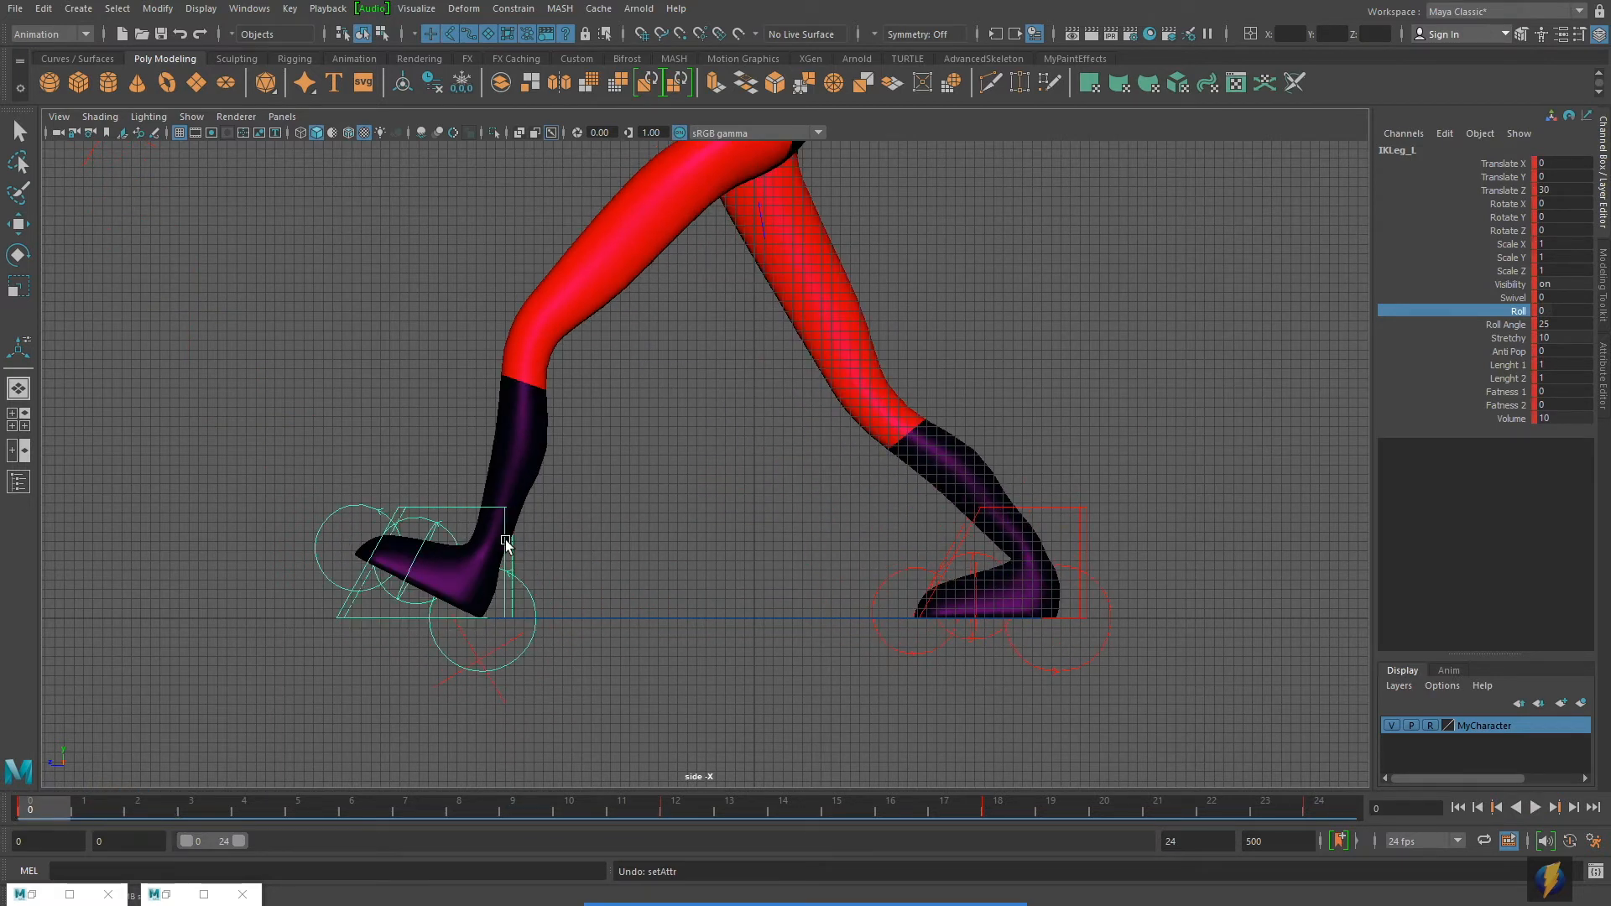
middle_click_drag(506, 543, 554, 501, "alt")
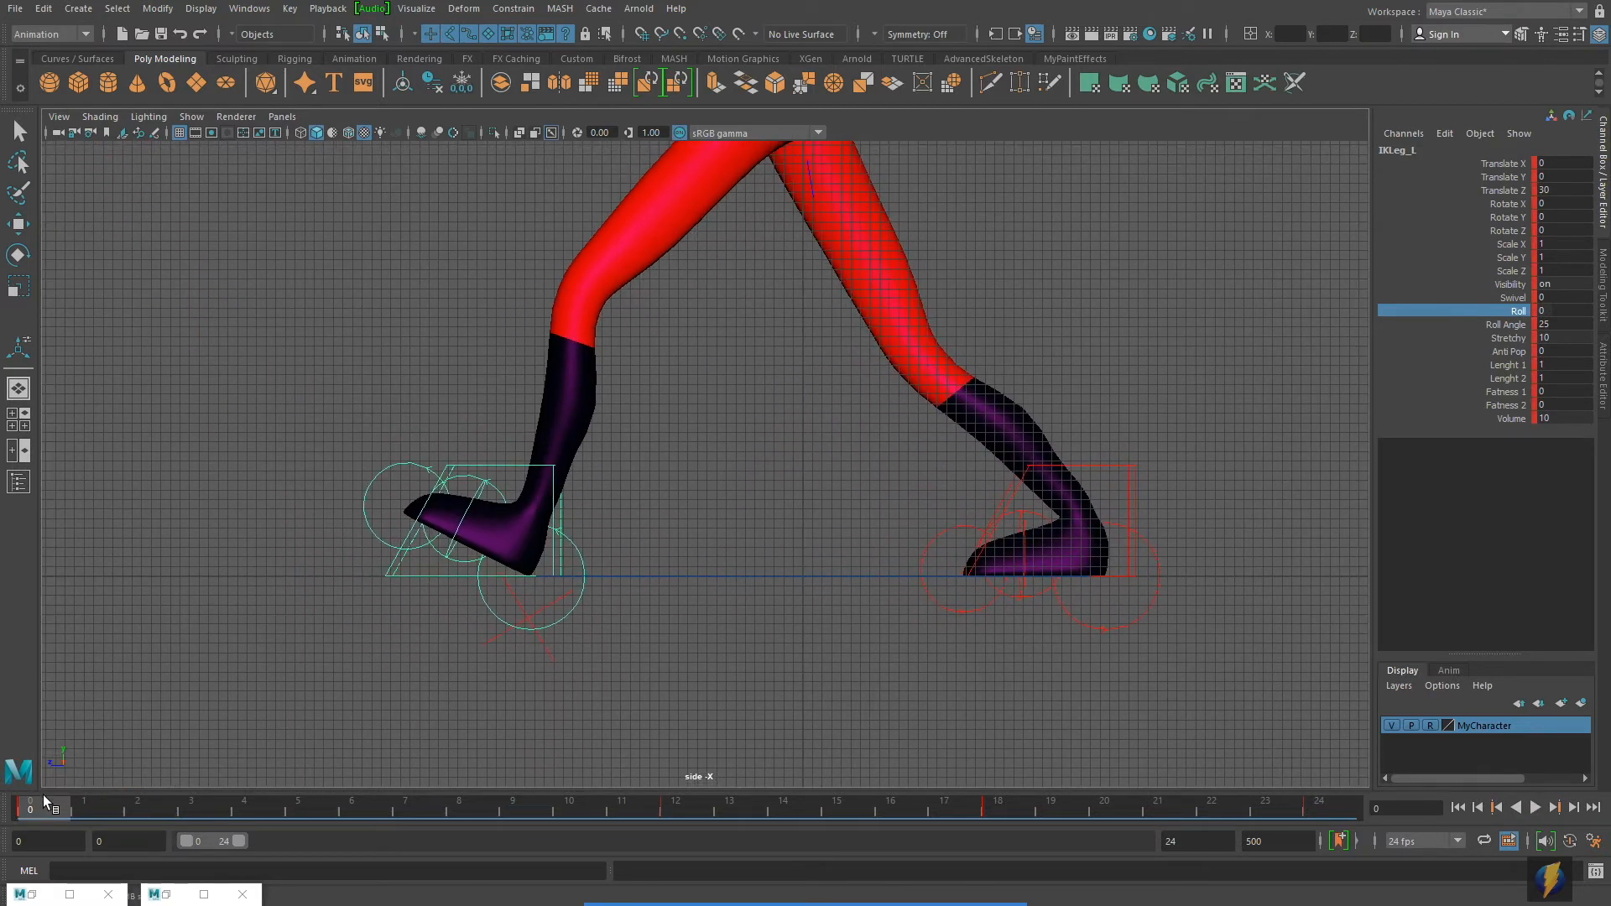
left_click_drag(44, 800, 457, 812)
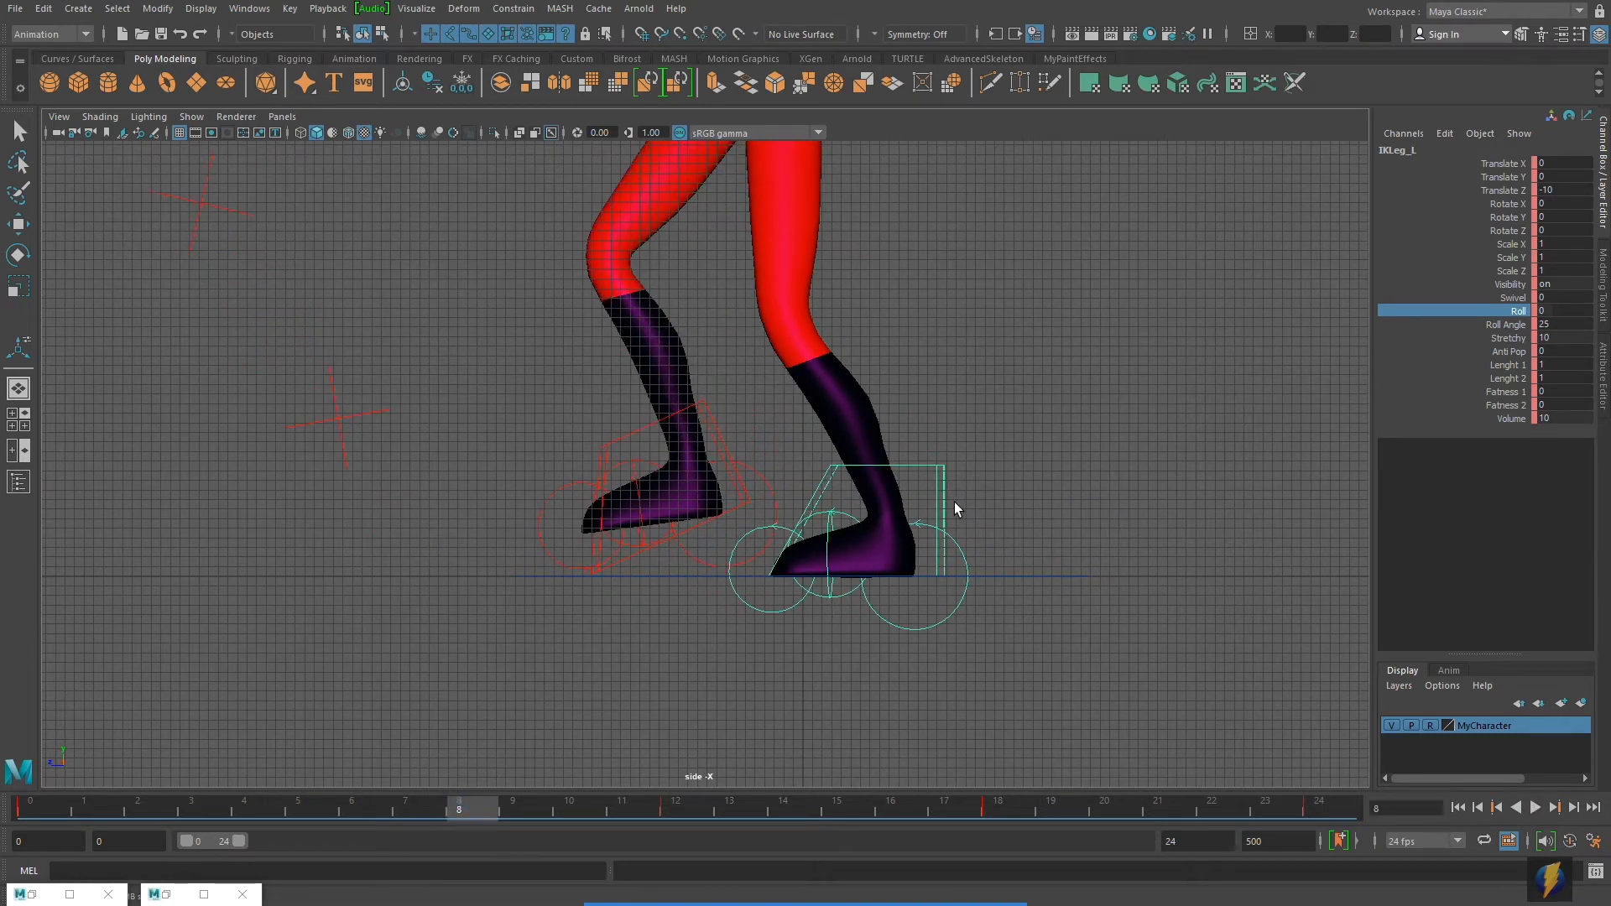
right_click(1520, 313)
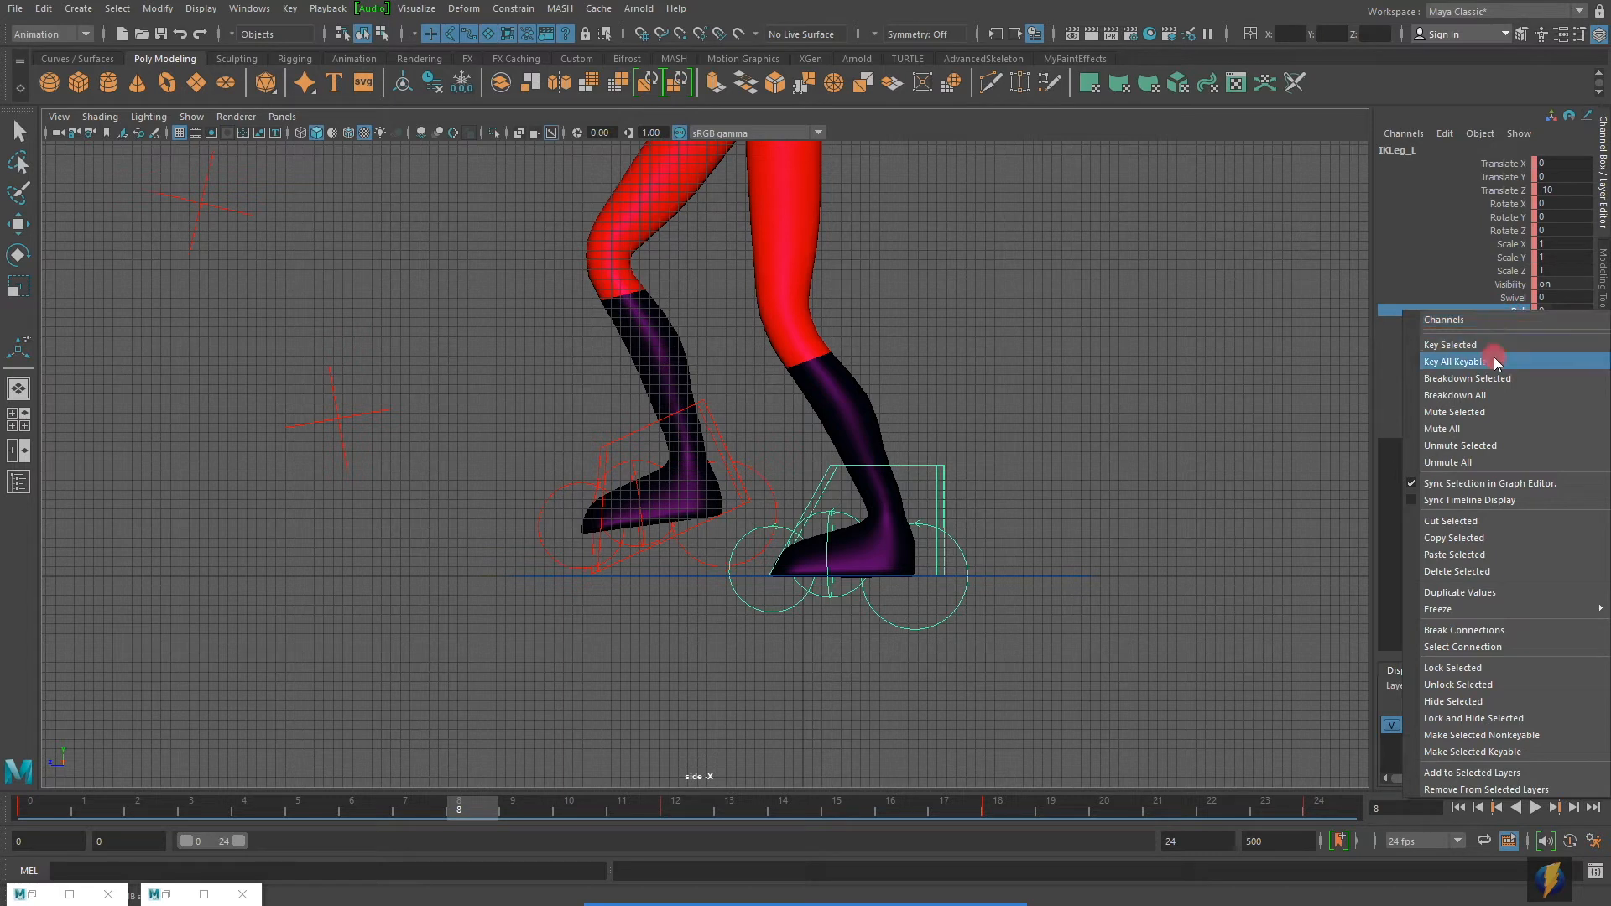
left_click(1467, 345)
Set the left leg IK control's Roll to 10 at frame 12 and key that attribute.
left_click_drag(485, 808, 693, 817)
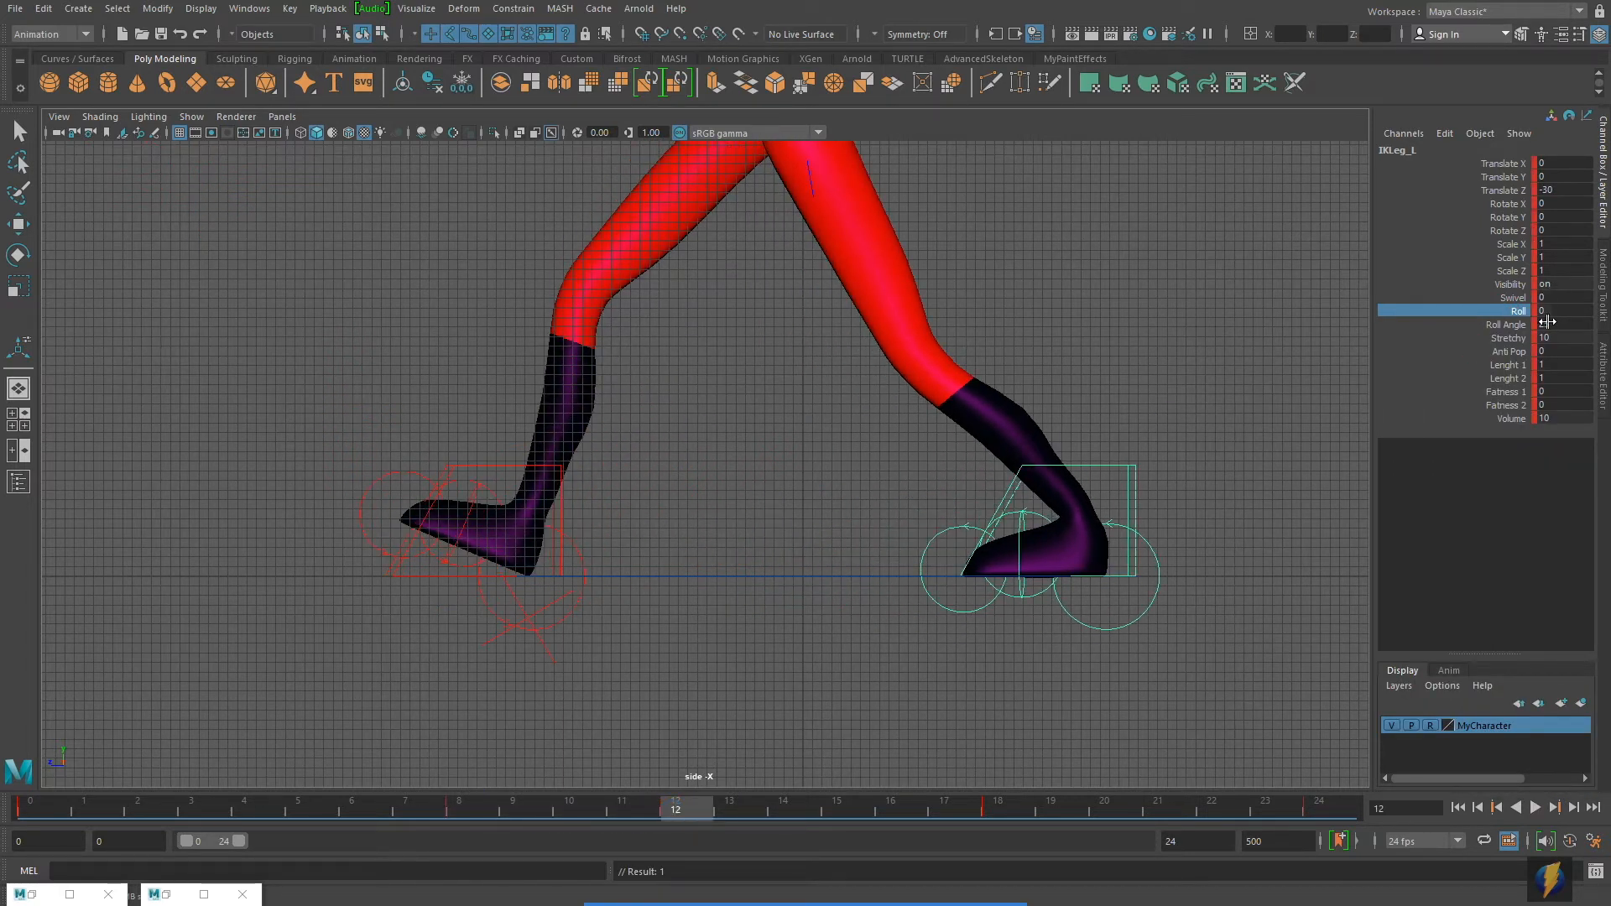
middle_click_drag(1082, 304, 1172, 314)
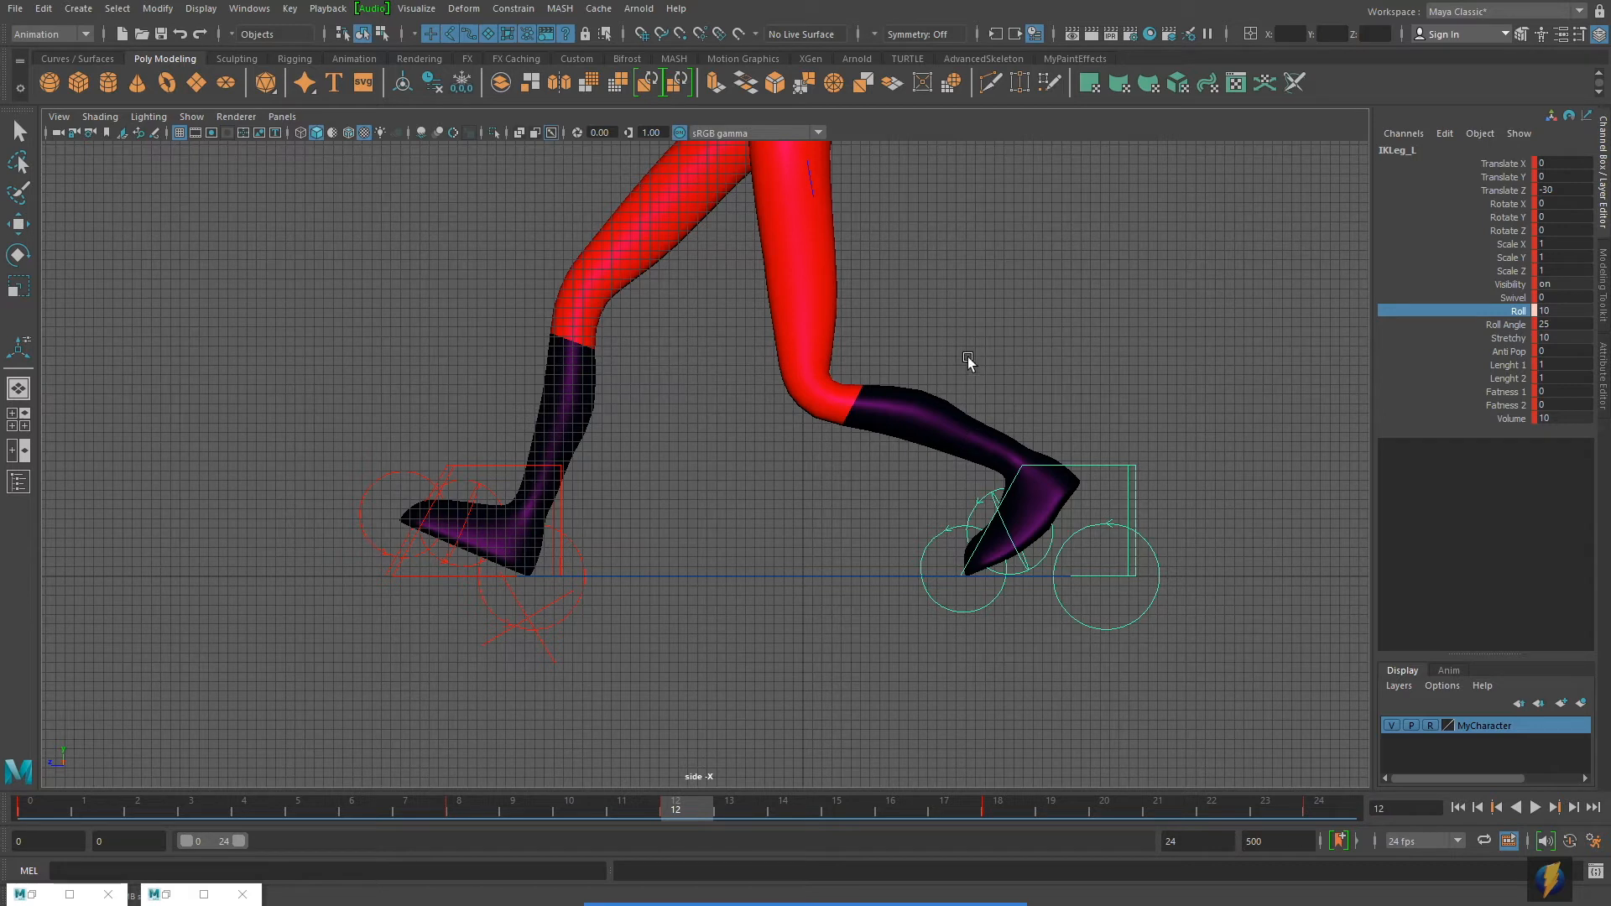
right_click(1504, 321)
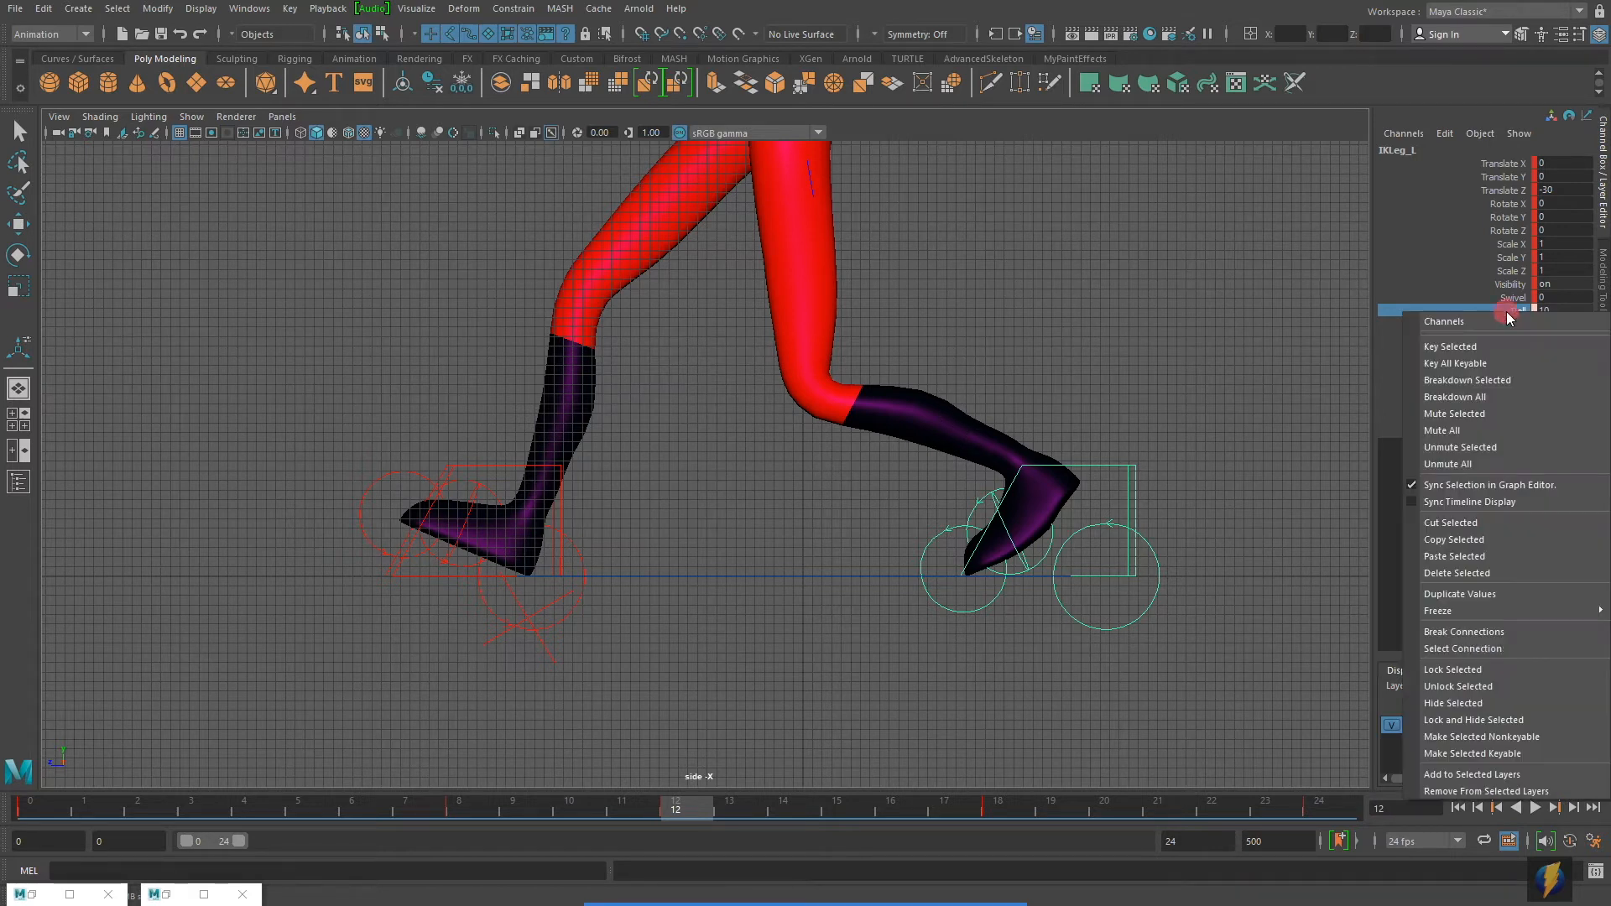
left_click(1502, 347)
left_click_drag(629, 798, 693, 822)
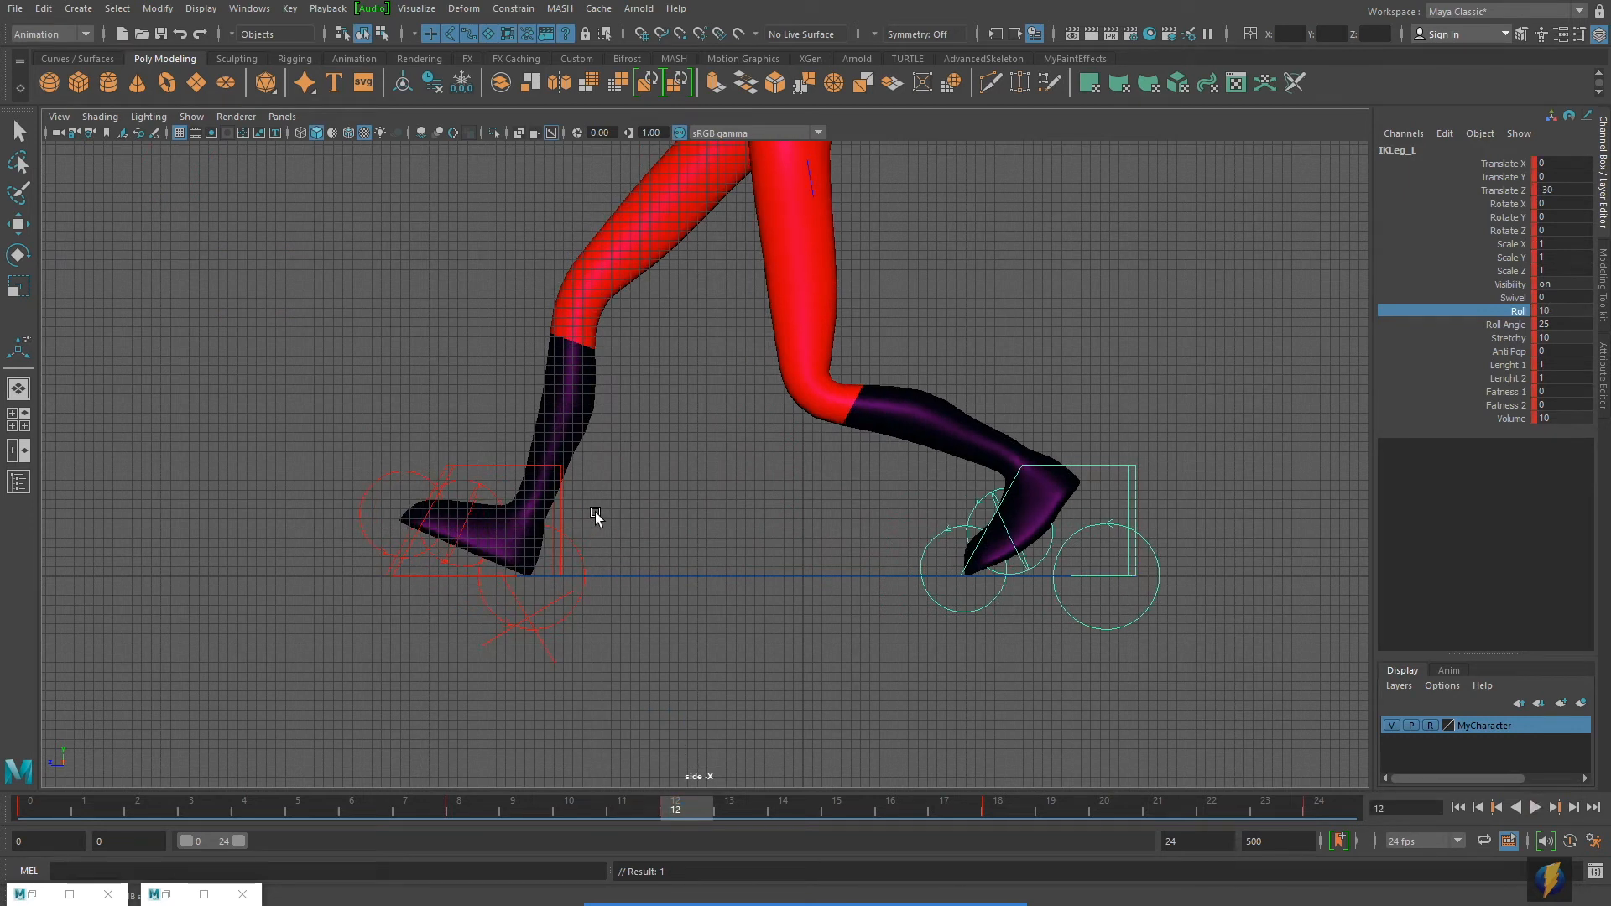
Select the right leg IK control and key its Roll at 10 on frame 24.
left_click(493, 464)
key("e")
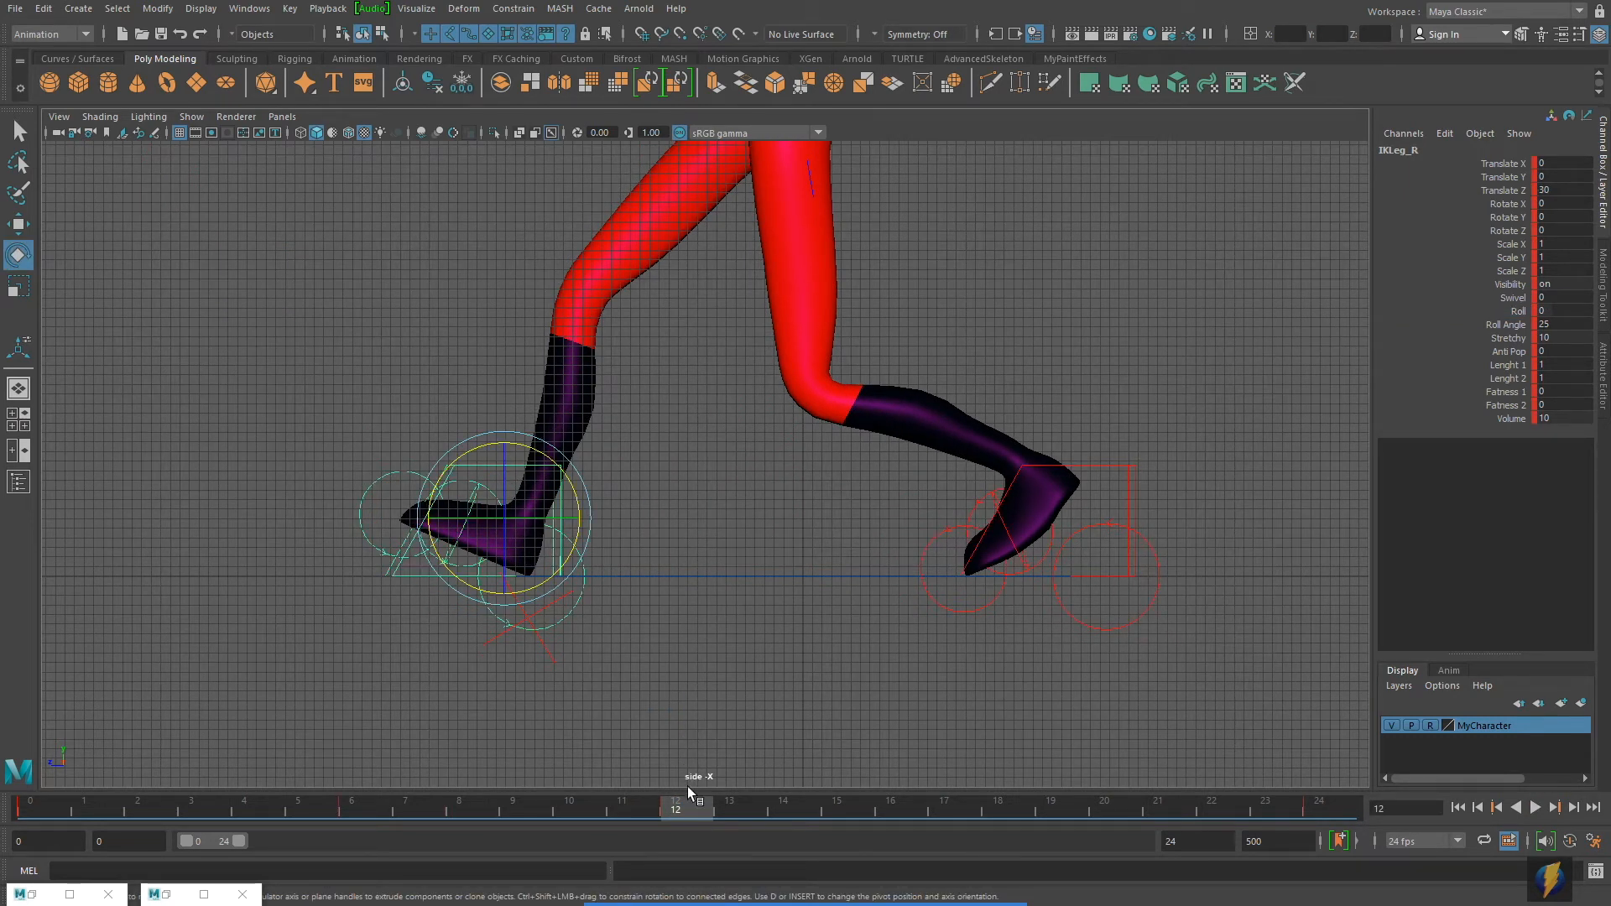
left_click_drag(682, 803, 1376, 793)
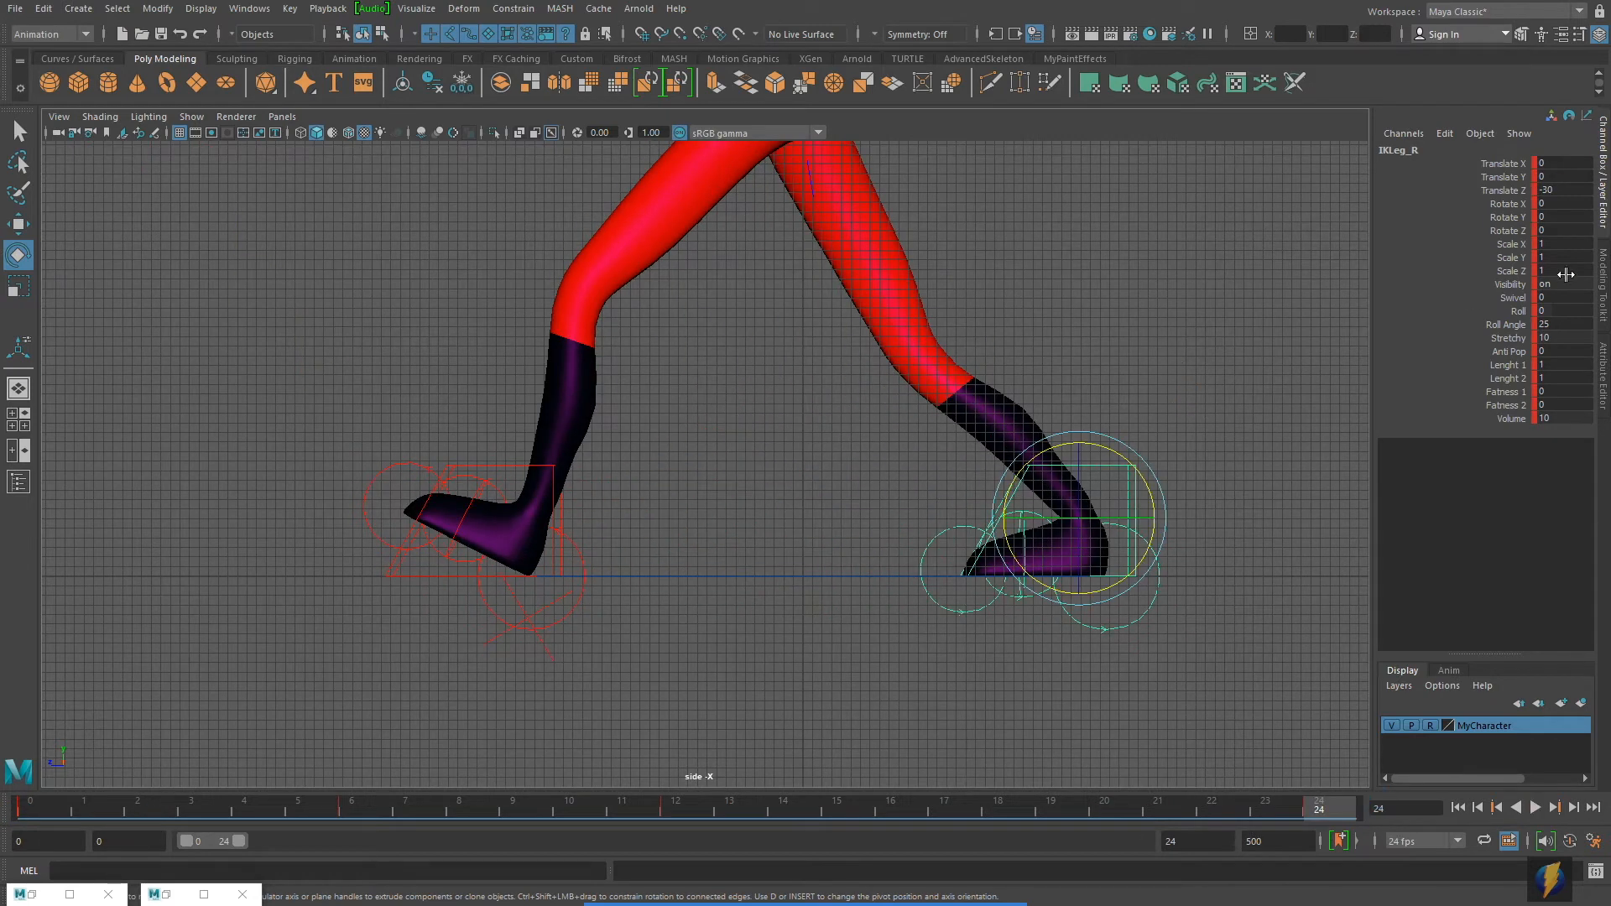
left_click(1520, 312)
middle_click_drag(1169, 360, 1274, 367)
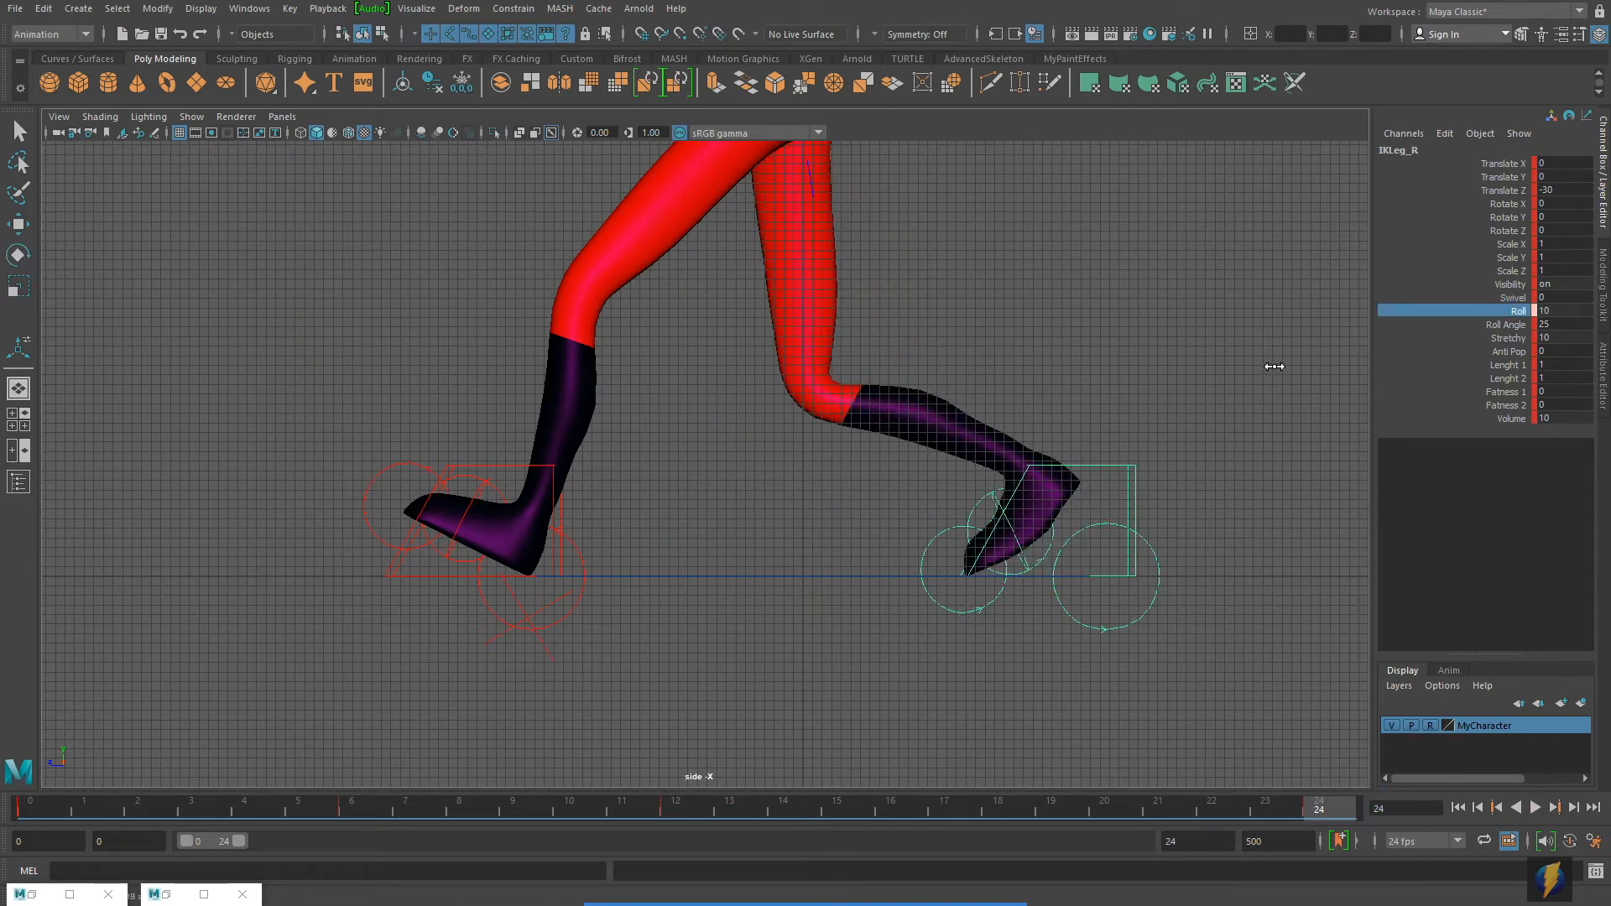
right_click(1517, 314)
left_click(1499, 336)
Set the right leg IK control's Roll to 0 at frame 20 and key that attribute.
left_click(1287, 802)
left_click_drag(1287, 802, 1104, 807)
double_click(1557, 310)
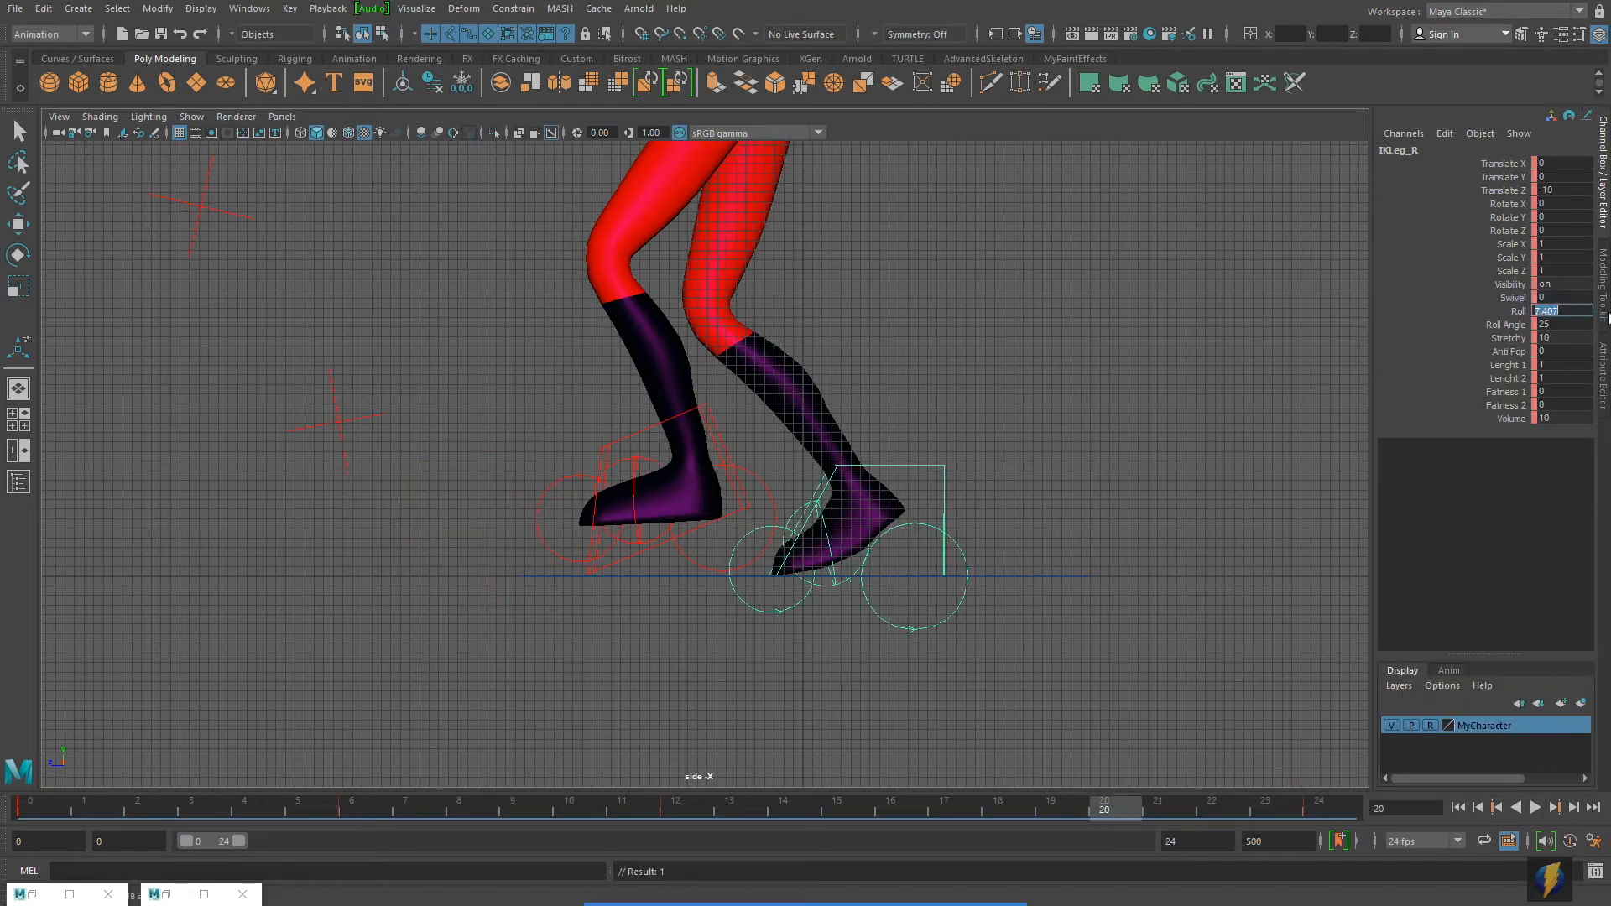
key("Return")
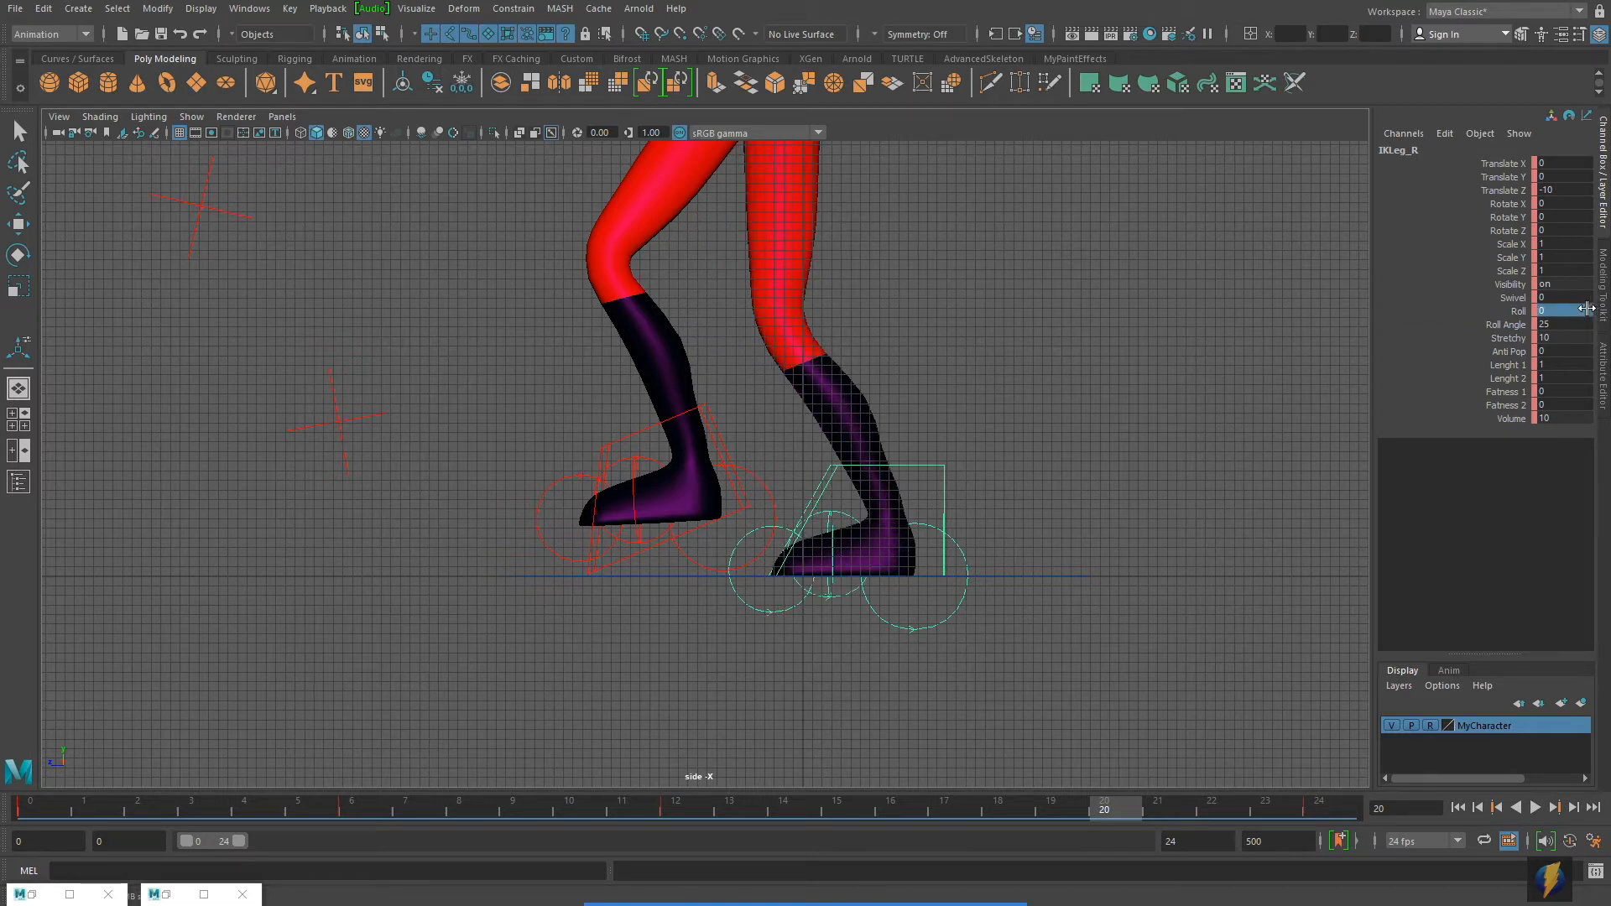
right_click(1517, 312)
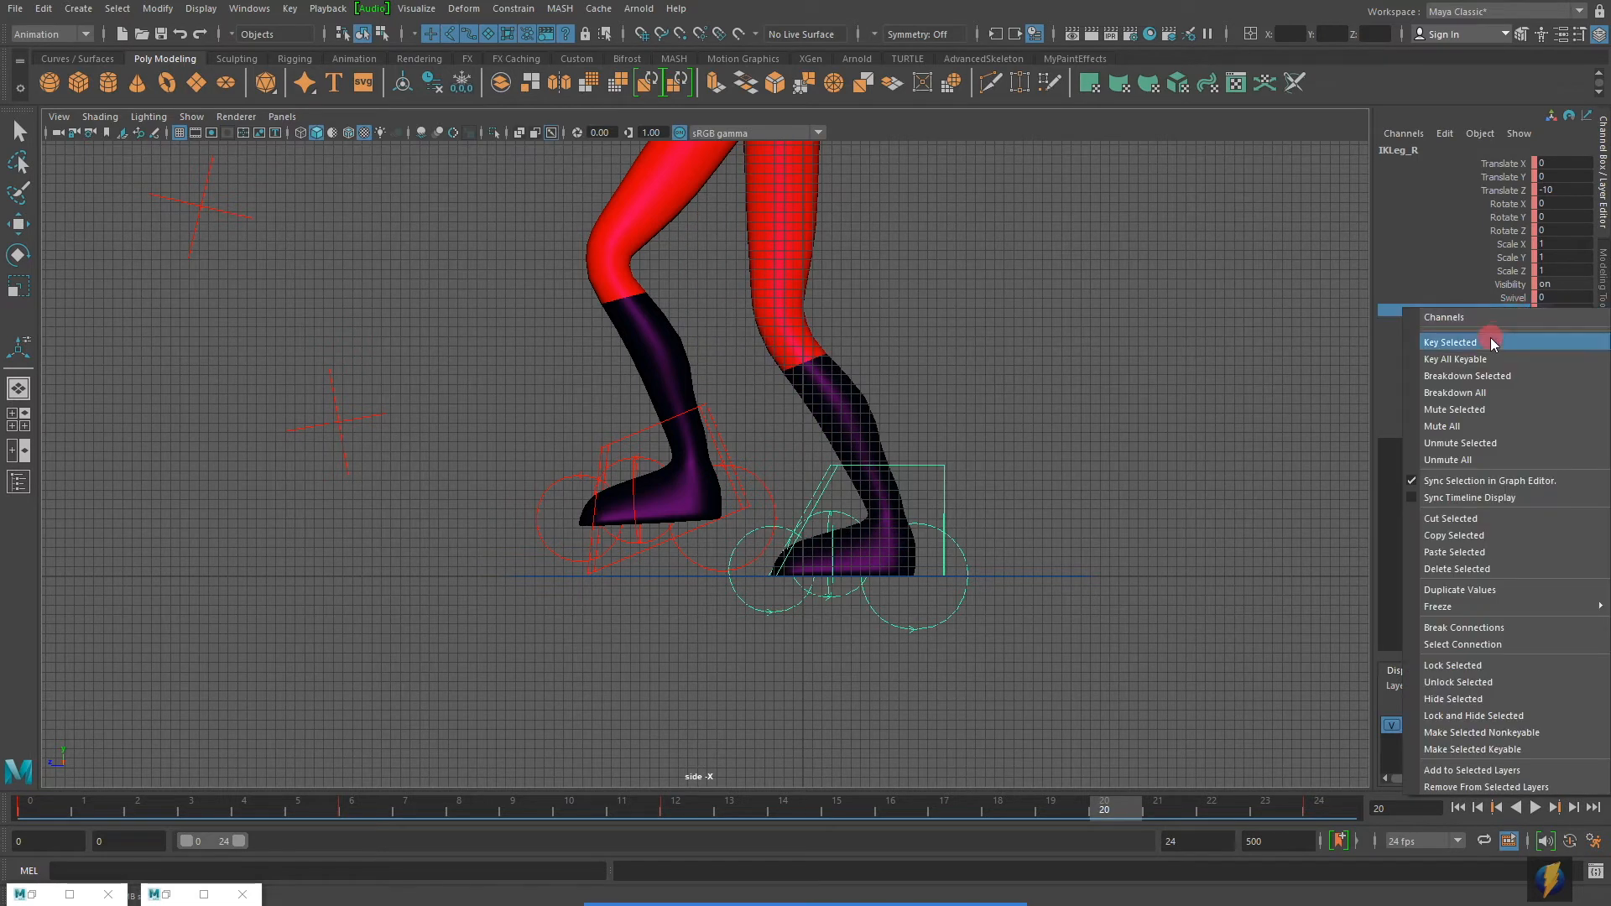
left_click(1490, 339)
Rewind to frame 0, bring most of the character into view and play the walk cycle to check the foot roll.
left_click_drag(1106, 807, 25, 785)
right_click_drag(1074, 572, 968, 571, "alt")
middle_click_drag(972, 491, 1000, 656, "alt")
right_click_drag(873, 554, 608, 568, "alt")
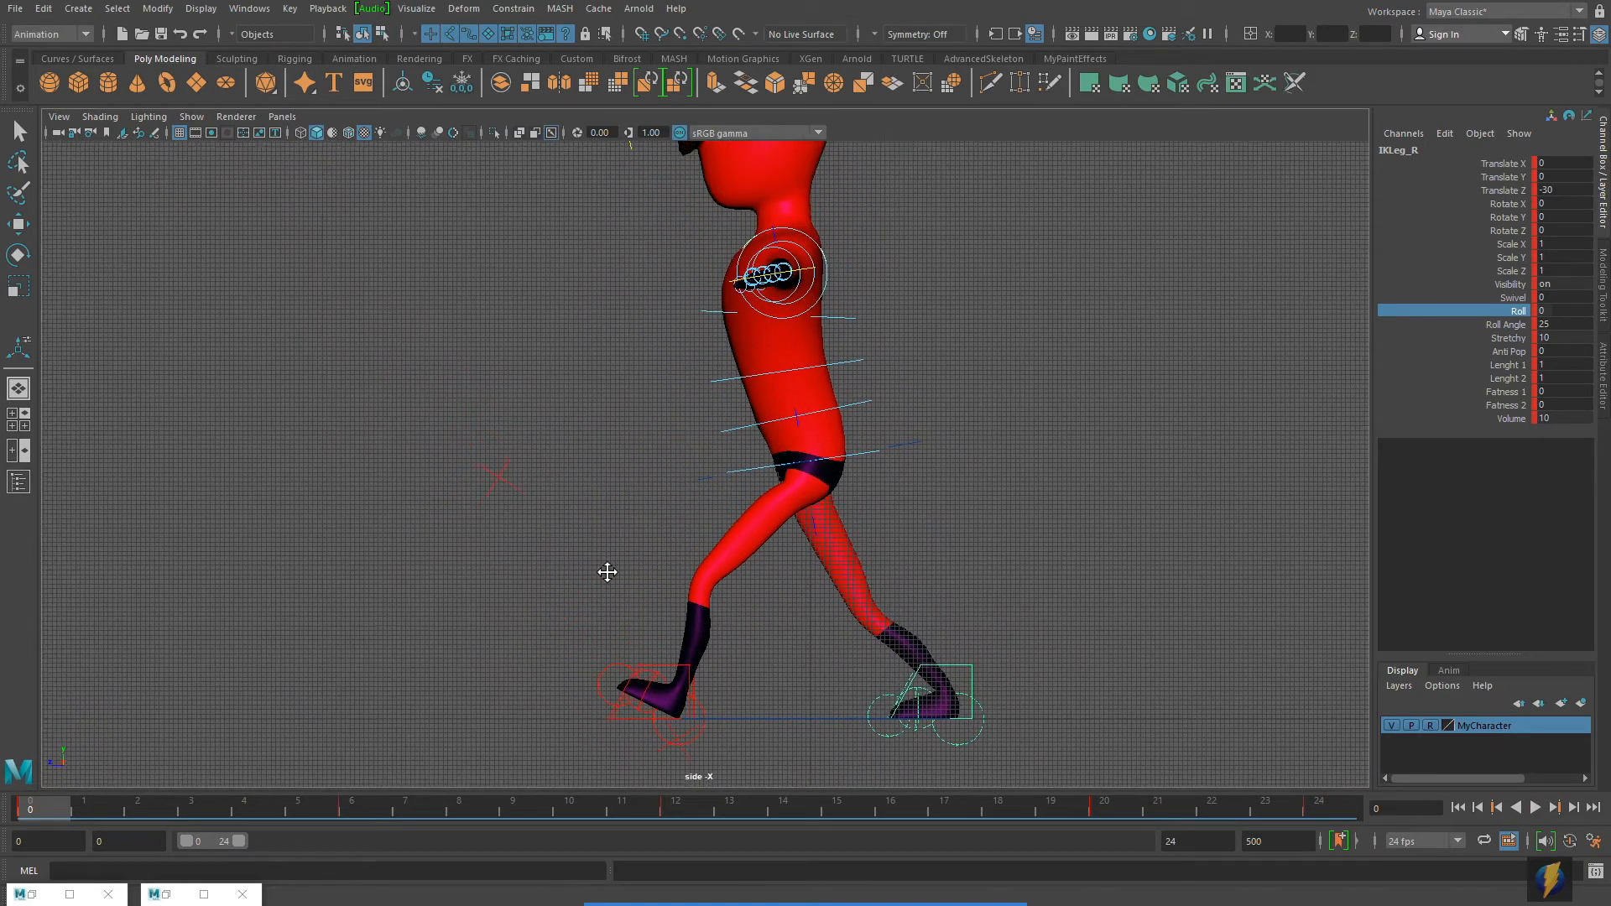
left_click(1536, 807)
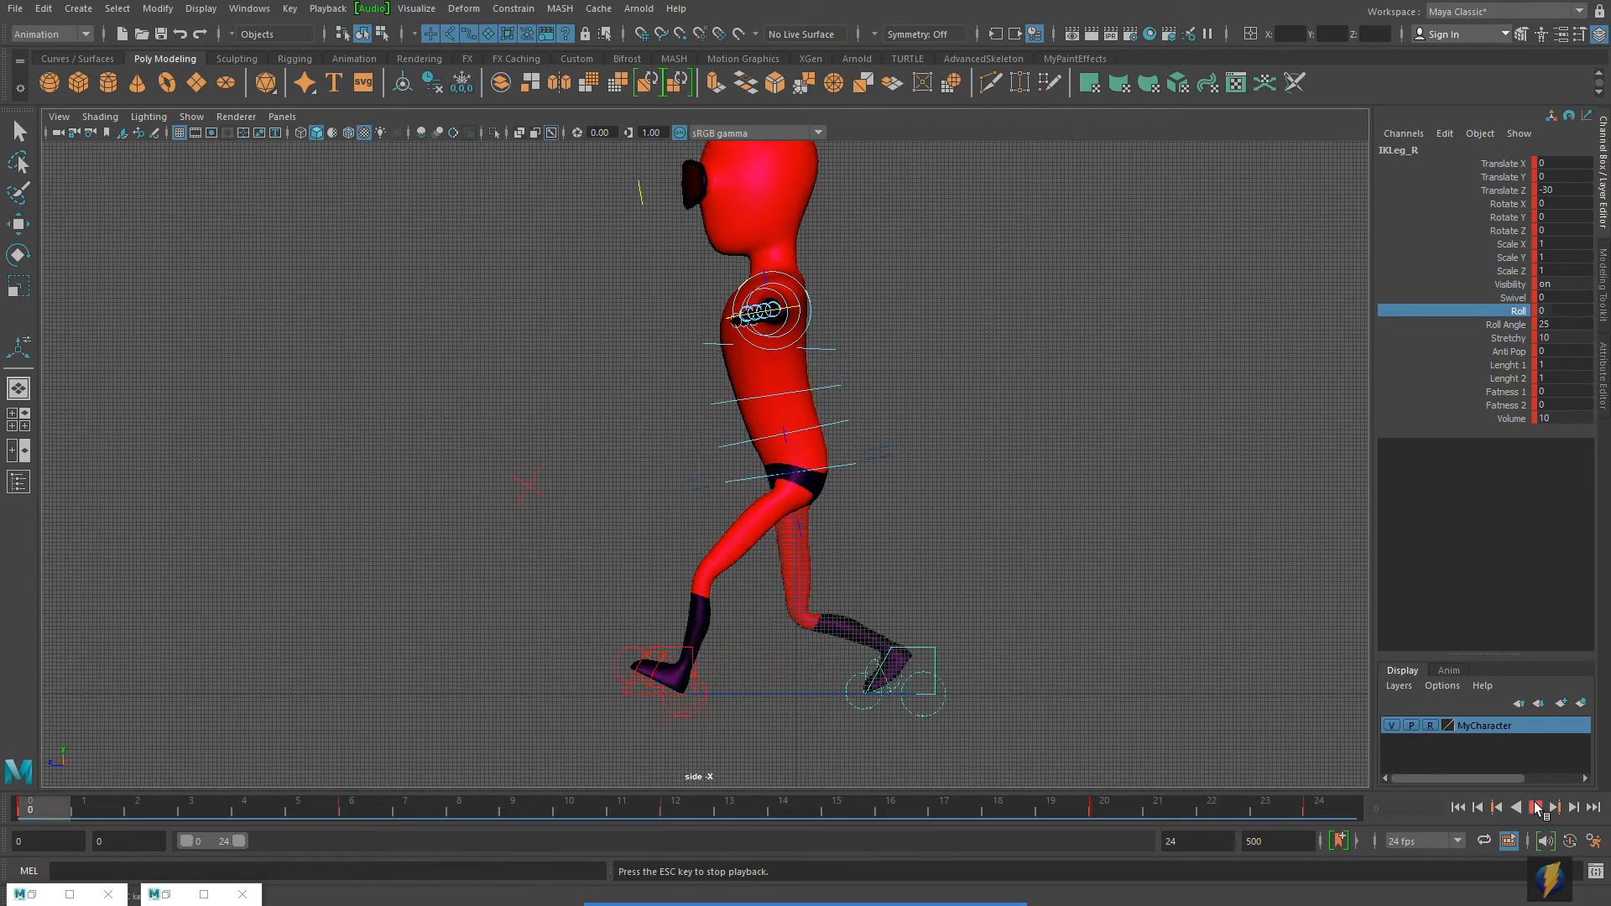
left_click(1536, 807)
Zoom in on the legs and compare the right foot's roll between frame 0 and frame 24.
left_click_drag(966, 812, 5, 756)
middle_click_drag(466, 587, 454, 486, "alt")
right_click_drag(671, 503, 884, 527, "alt")
middle_click_drag(883, 527, 840, 546, "alt")
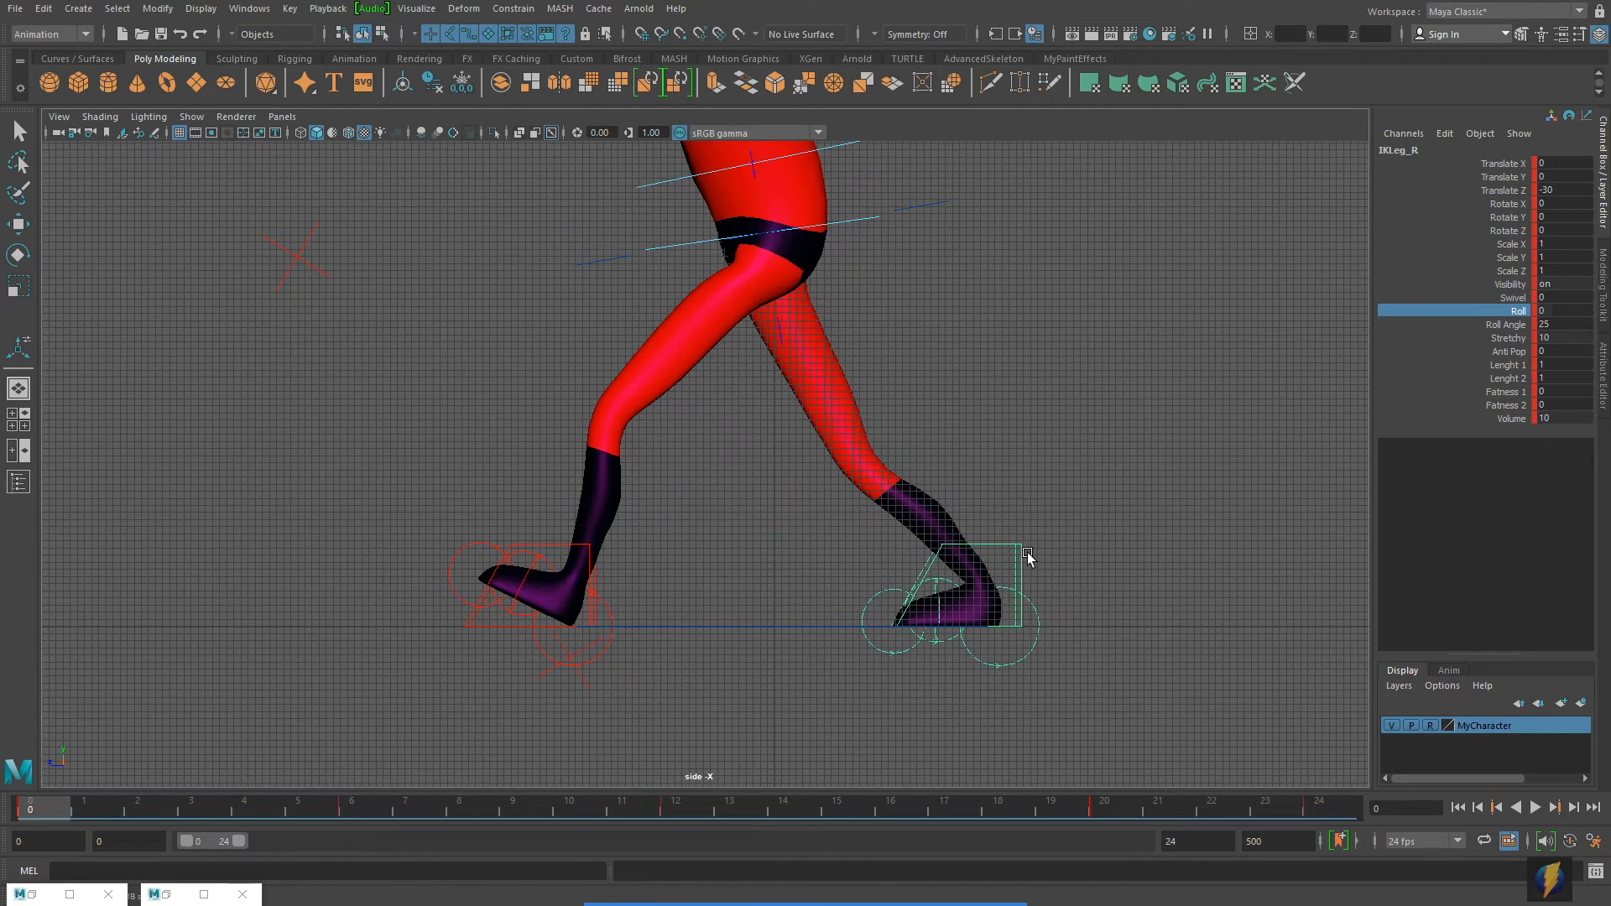
left_click_drag(66, 812, 1358, 765)
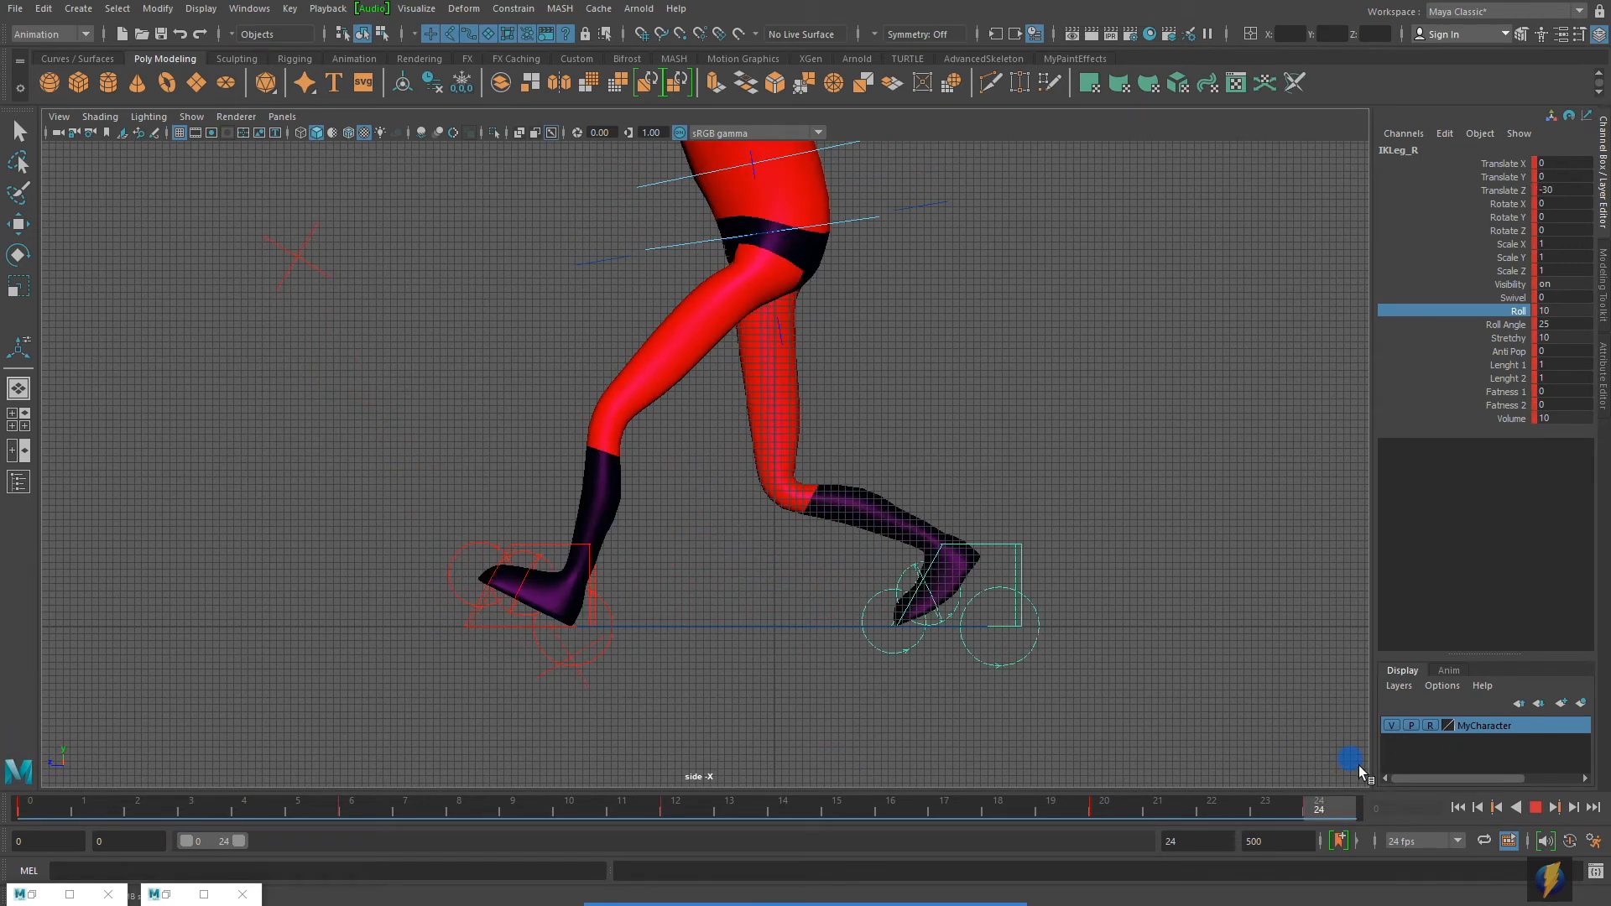
left_click_drag(1331, 772, 4, 789)
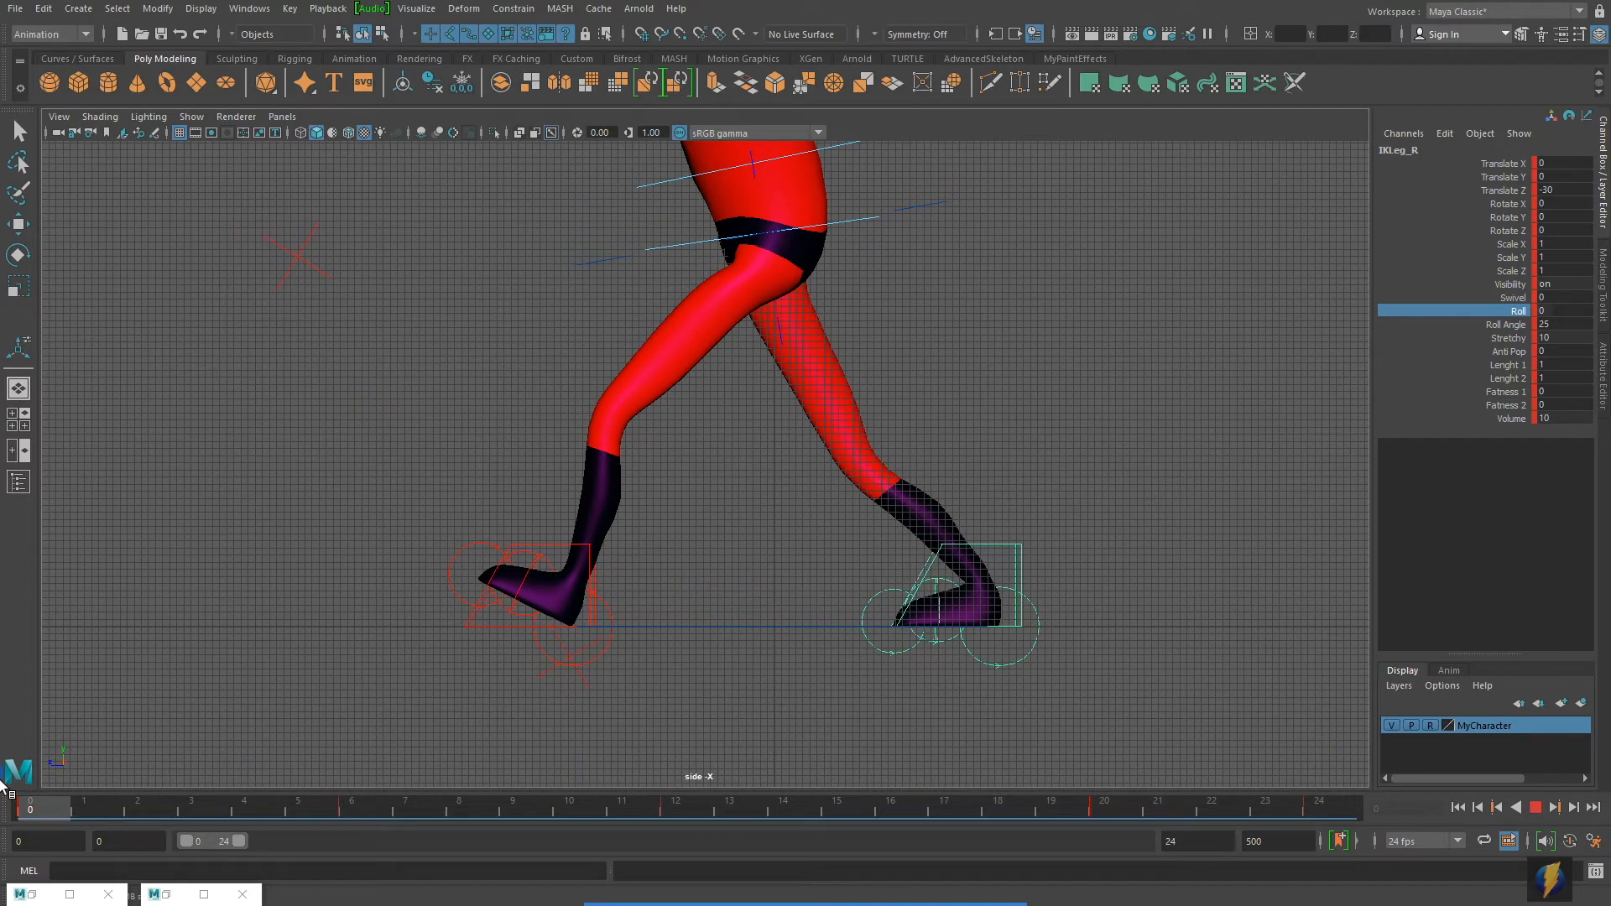
left_click_drag(4, 788, 1458, 775)
left_click(1069, 809)
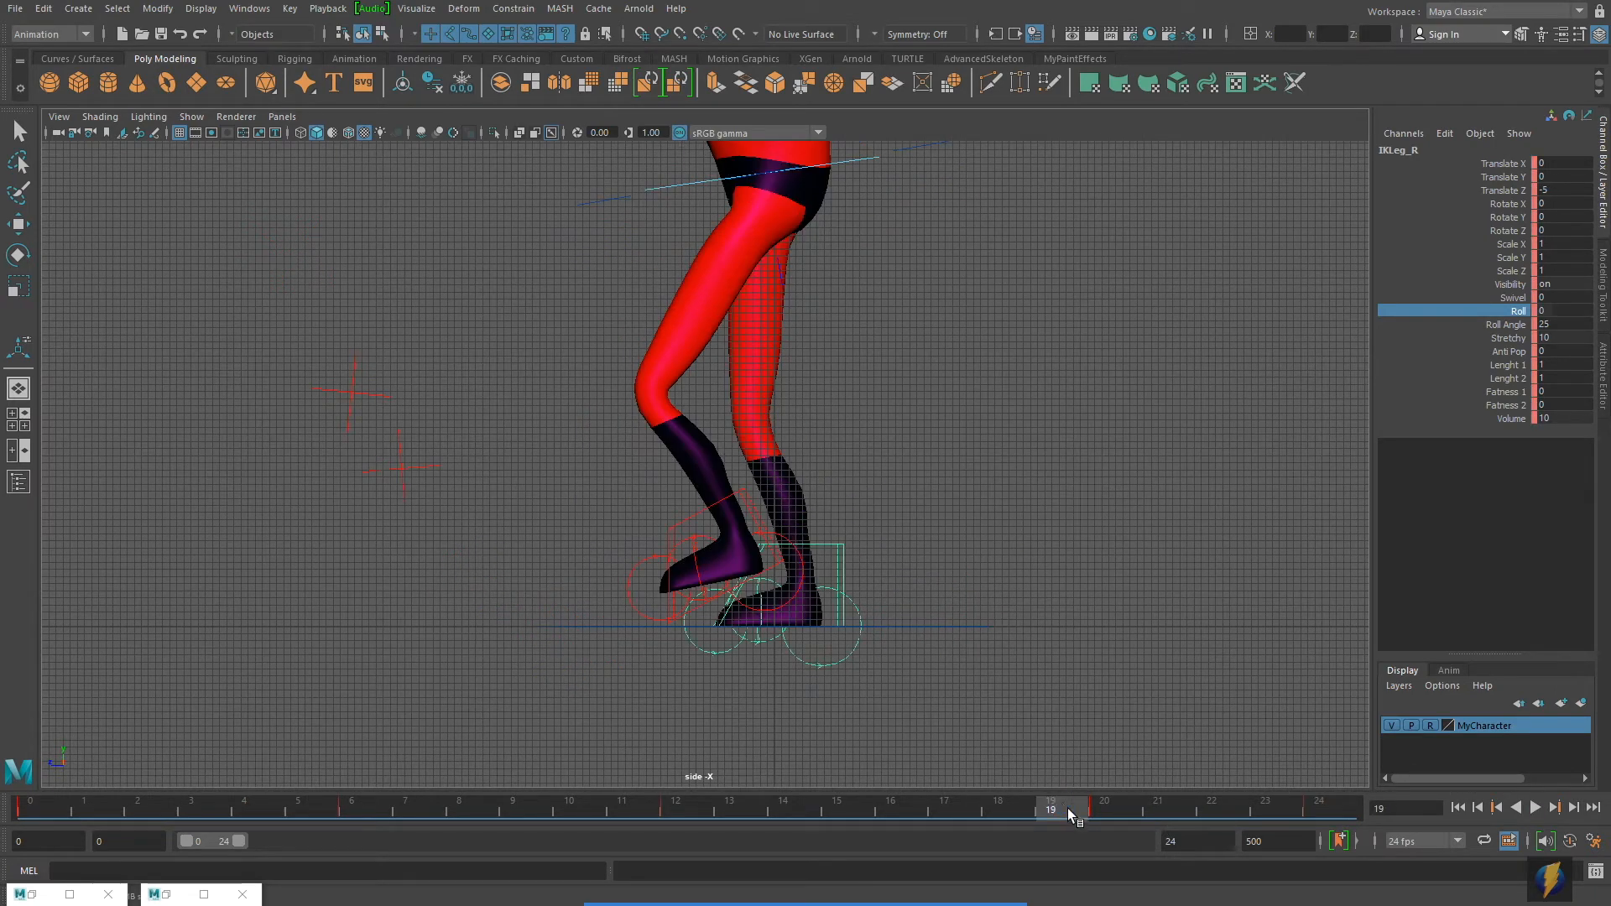
left_click_drag(1056, 801, 1396, 794)
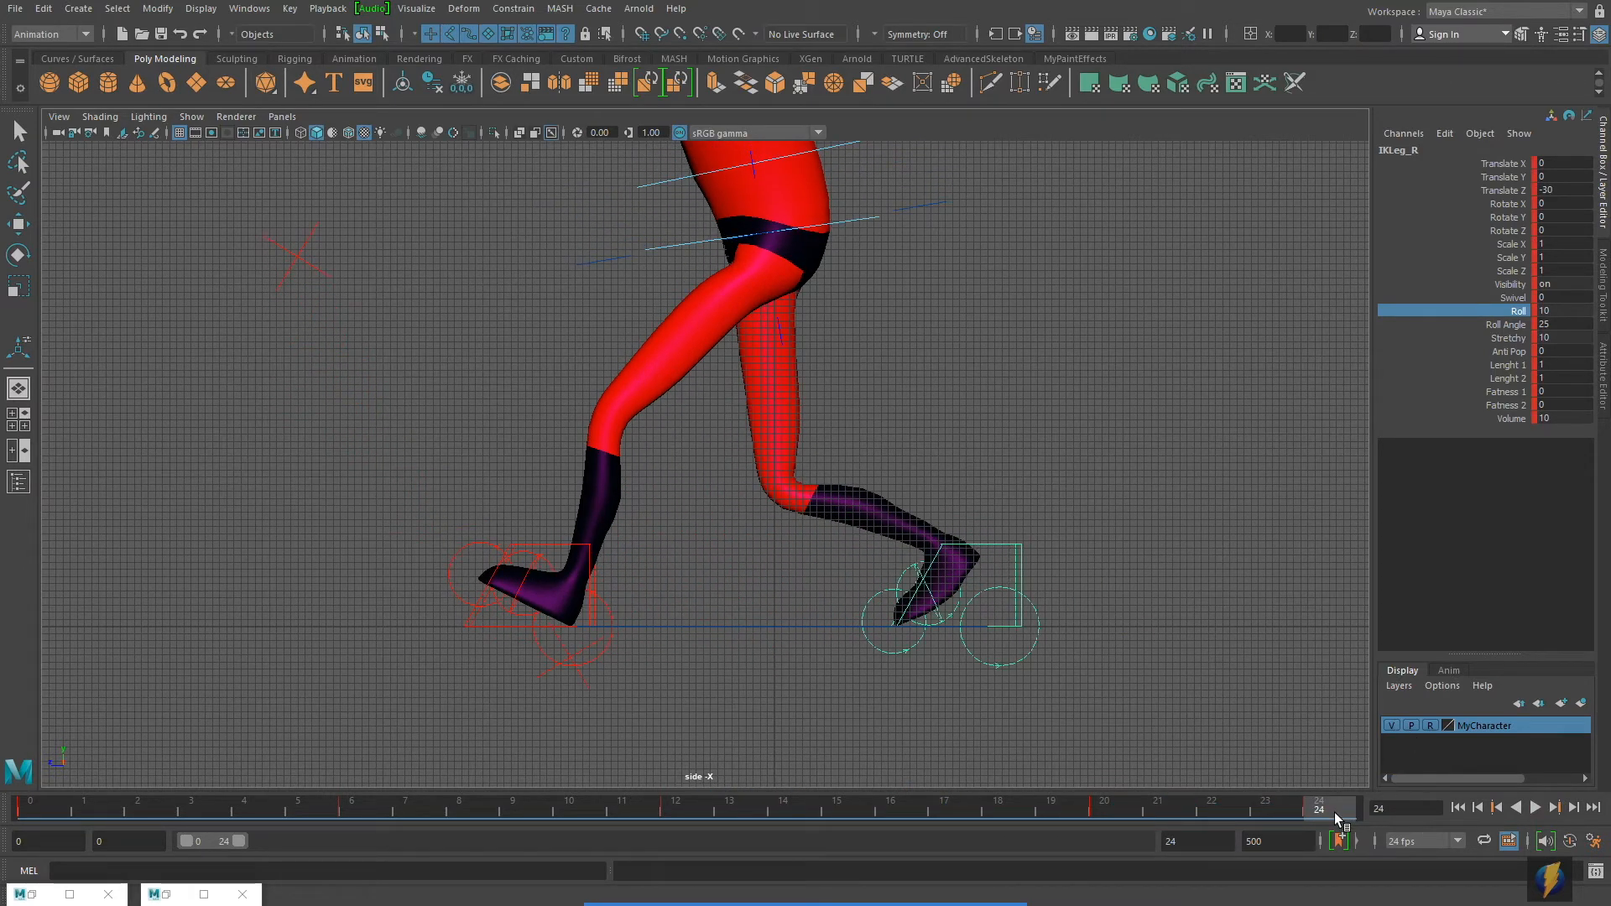
Carry the right leg IK control's Roll of 10 over to frame 0 and key that attribute there.
left_click_drag(1305, 807, 449, 821)
left_click_drag(612, 823, 1004, 813)
mouse_move(1004, 813)
middle_mouse_down()
mouse_move(393, 814)
mouse_move(1181, 823)
middle_mouse_up()
left_click_drag(1180, 807, 38, 774)
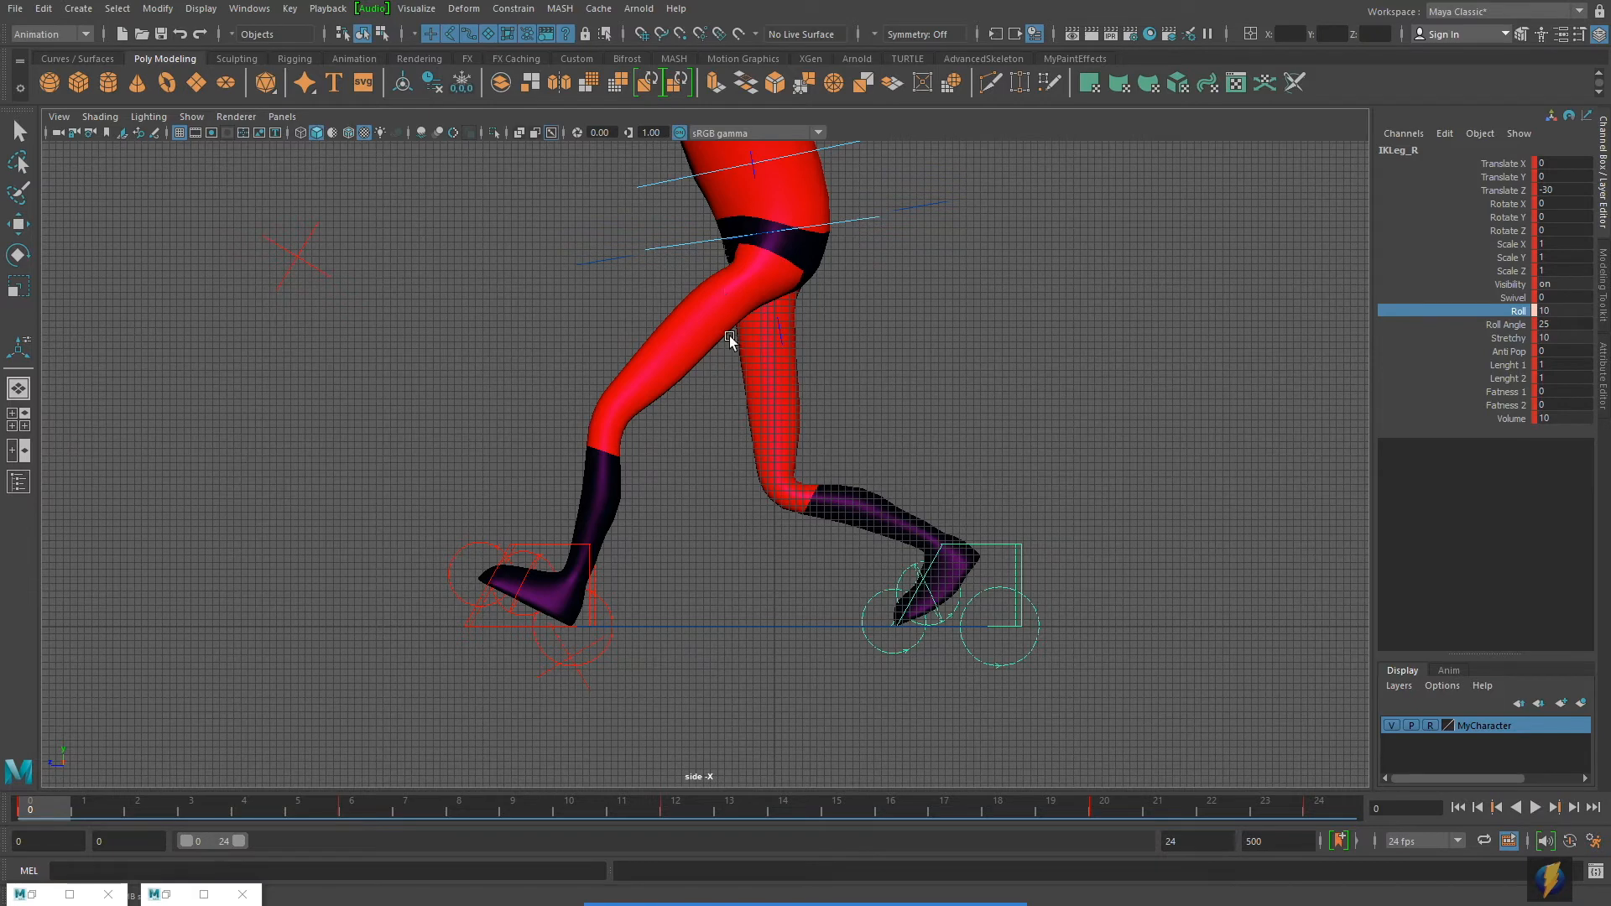
right_click(1516, 312)
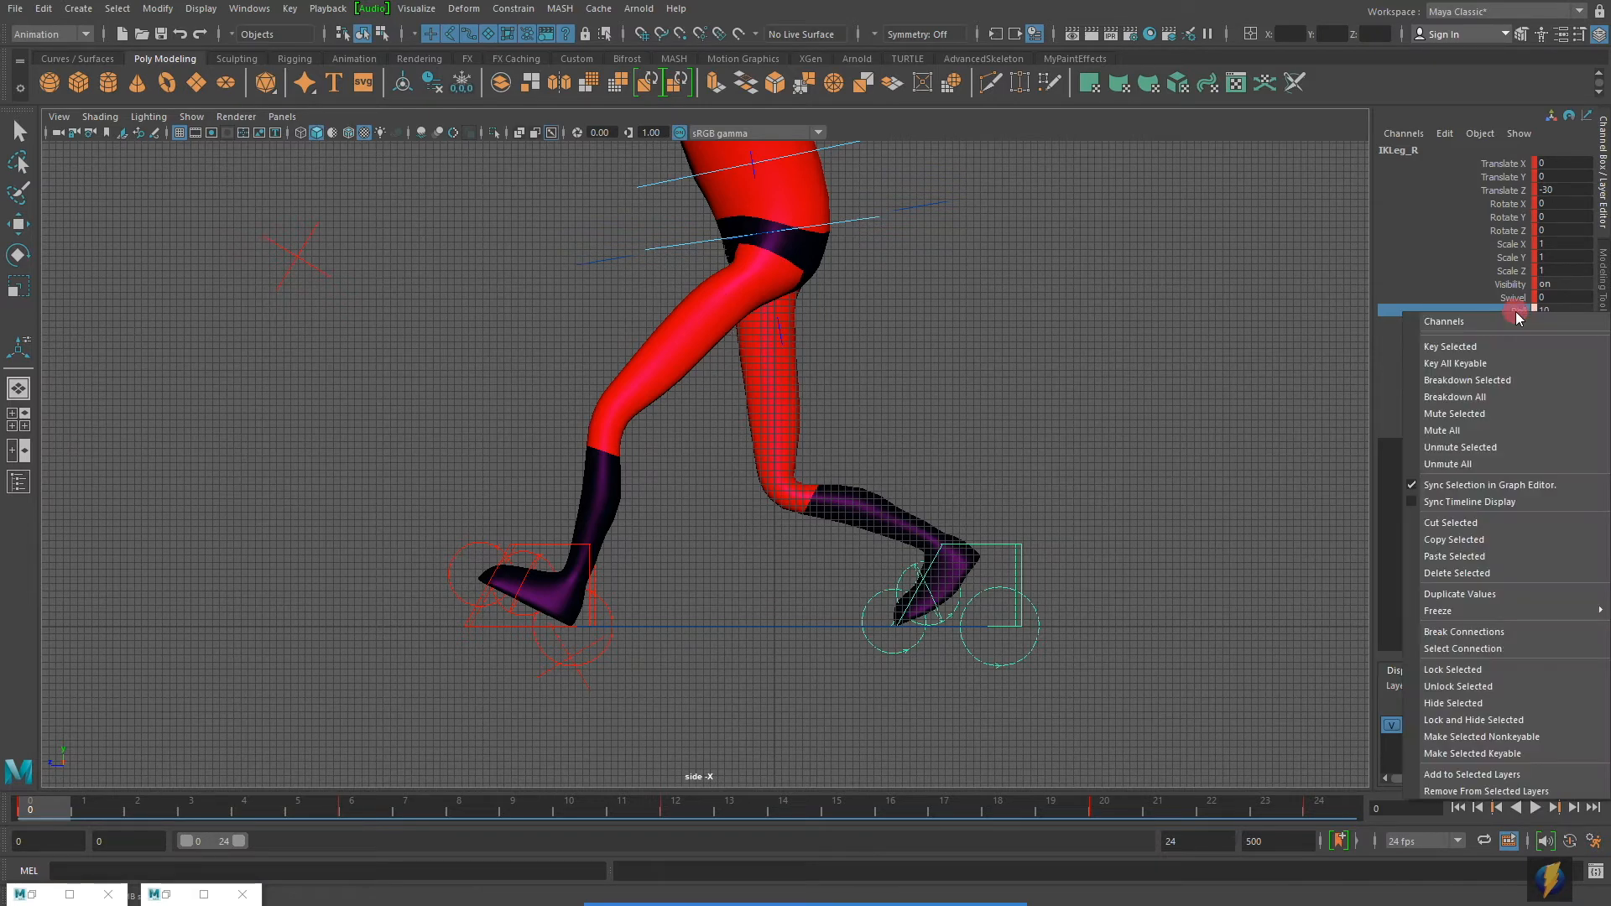
left_click(1493, 346)
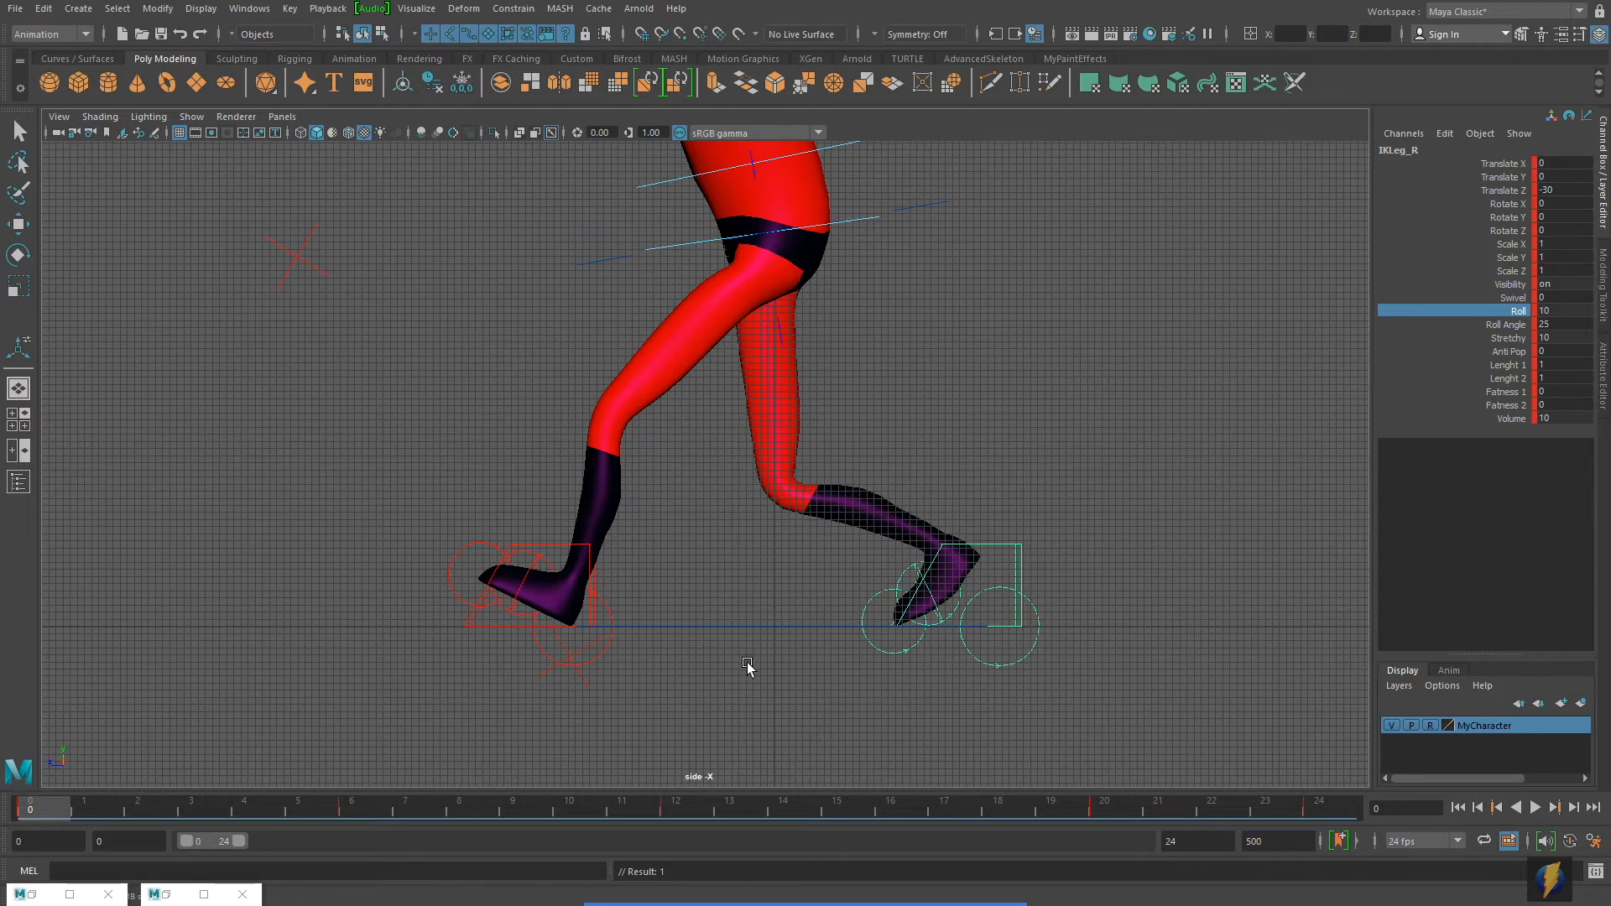
Play the walk cycle to check the matched right foot roll, and return to frame 0.
left_click(1534, 807)
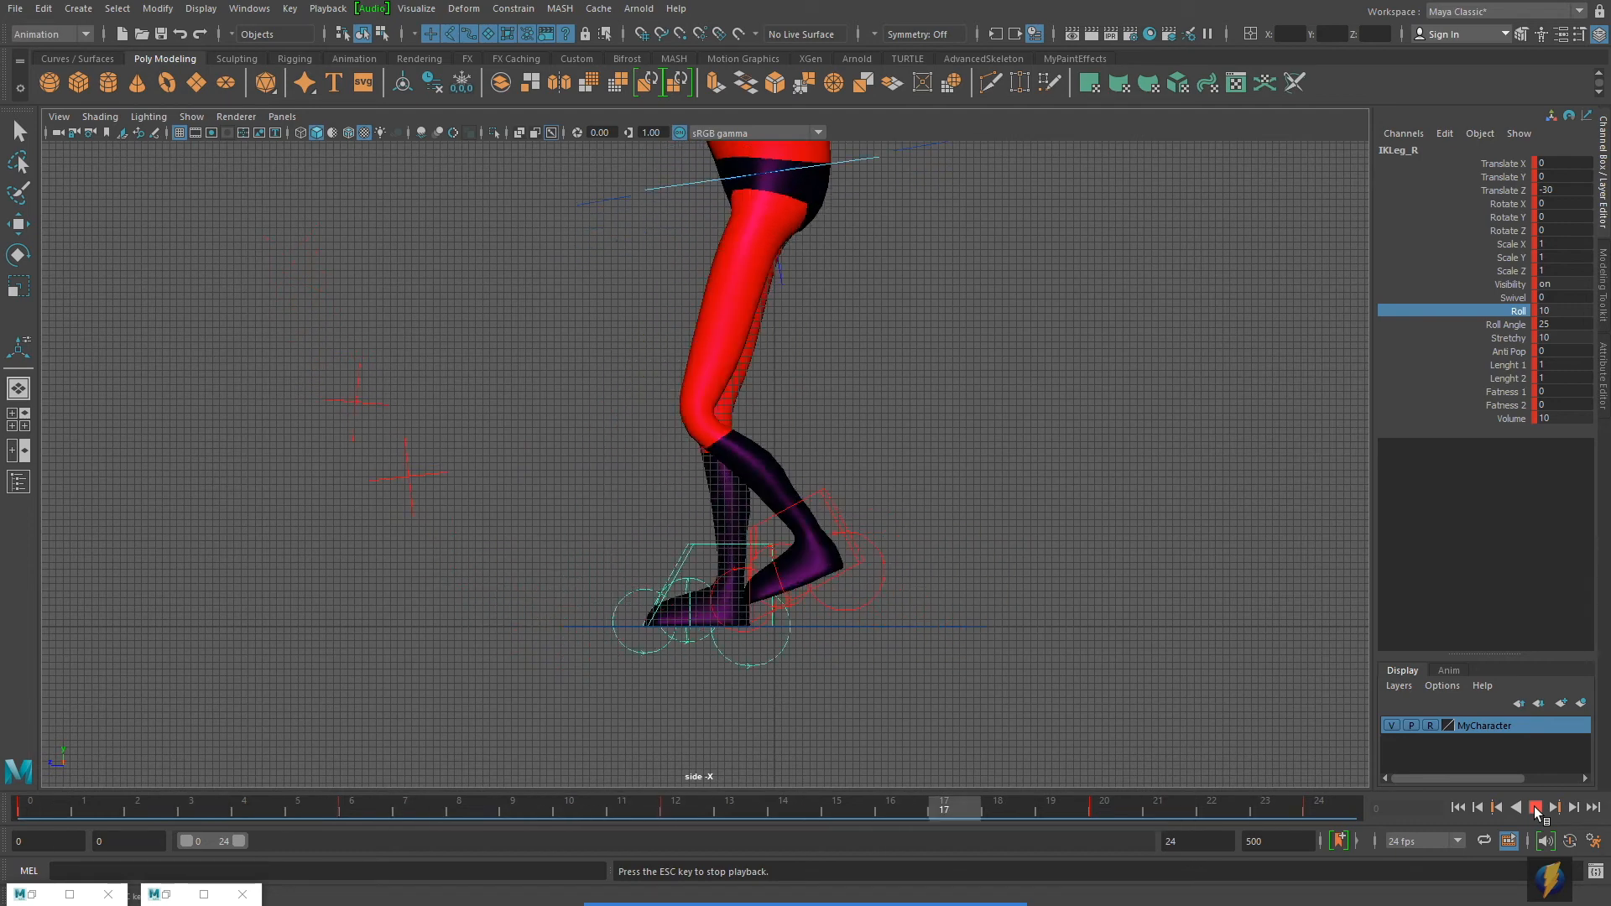
left_click(1535, 807)
left_click_drag(852, 809, 7, 769)
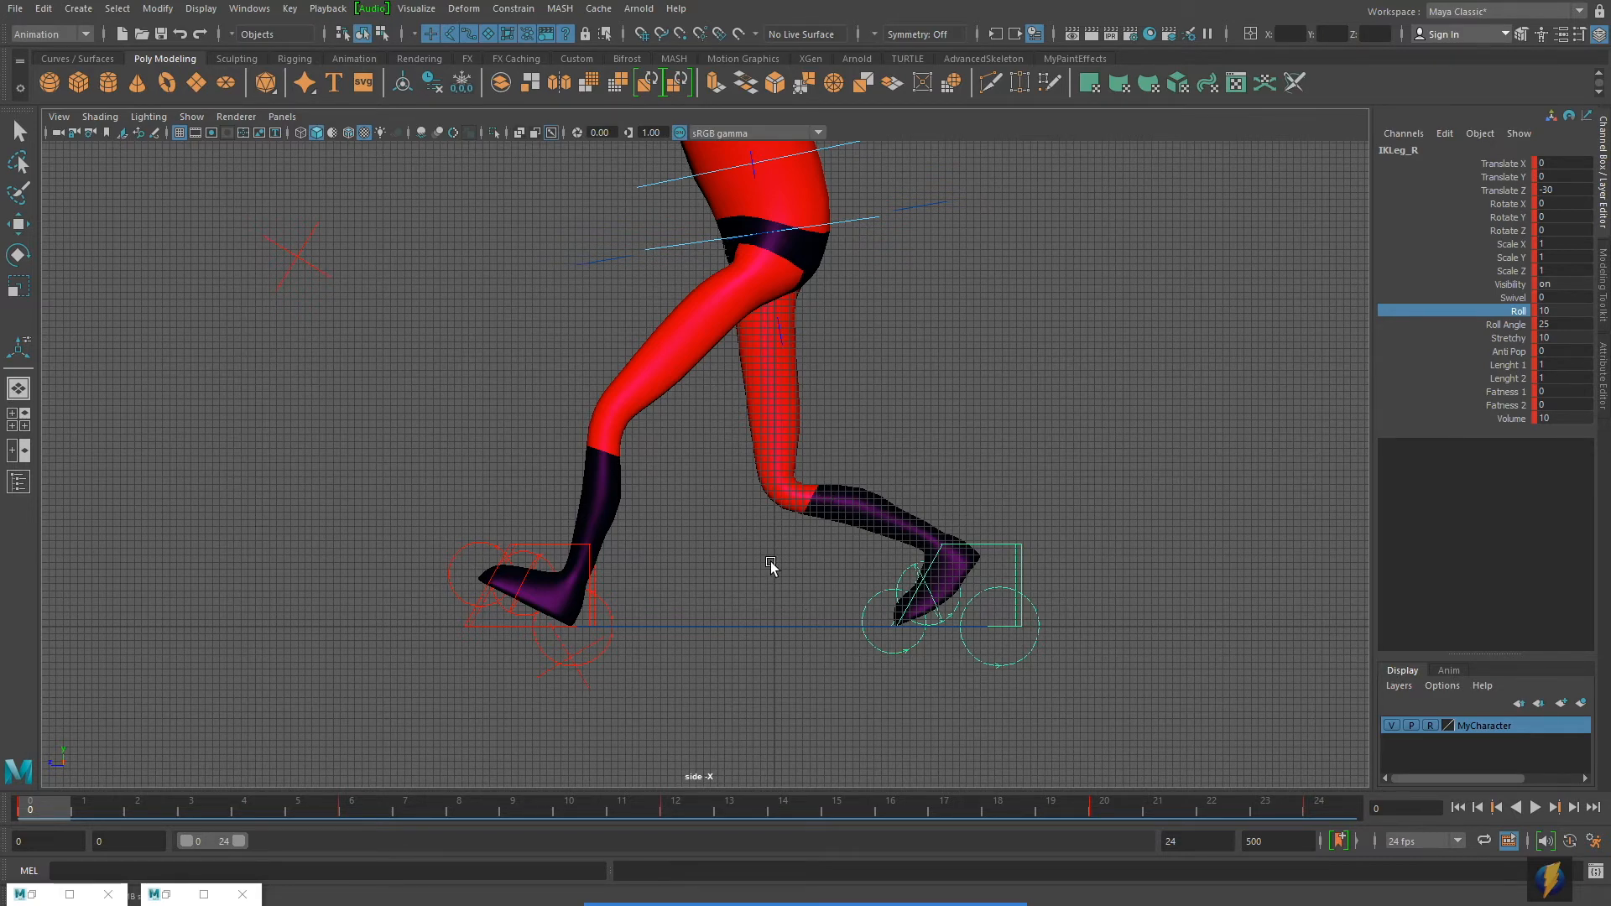
Select the RootX_M hip control using the perspective view and return to the side view.
scroll(776, 547, "down", 4)
middle_click_drag(824, 307, 838, 395, "alt")
key("e")
left_click(866, 378)
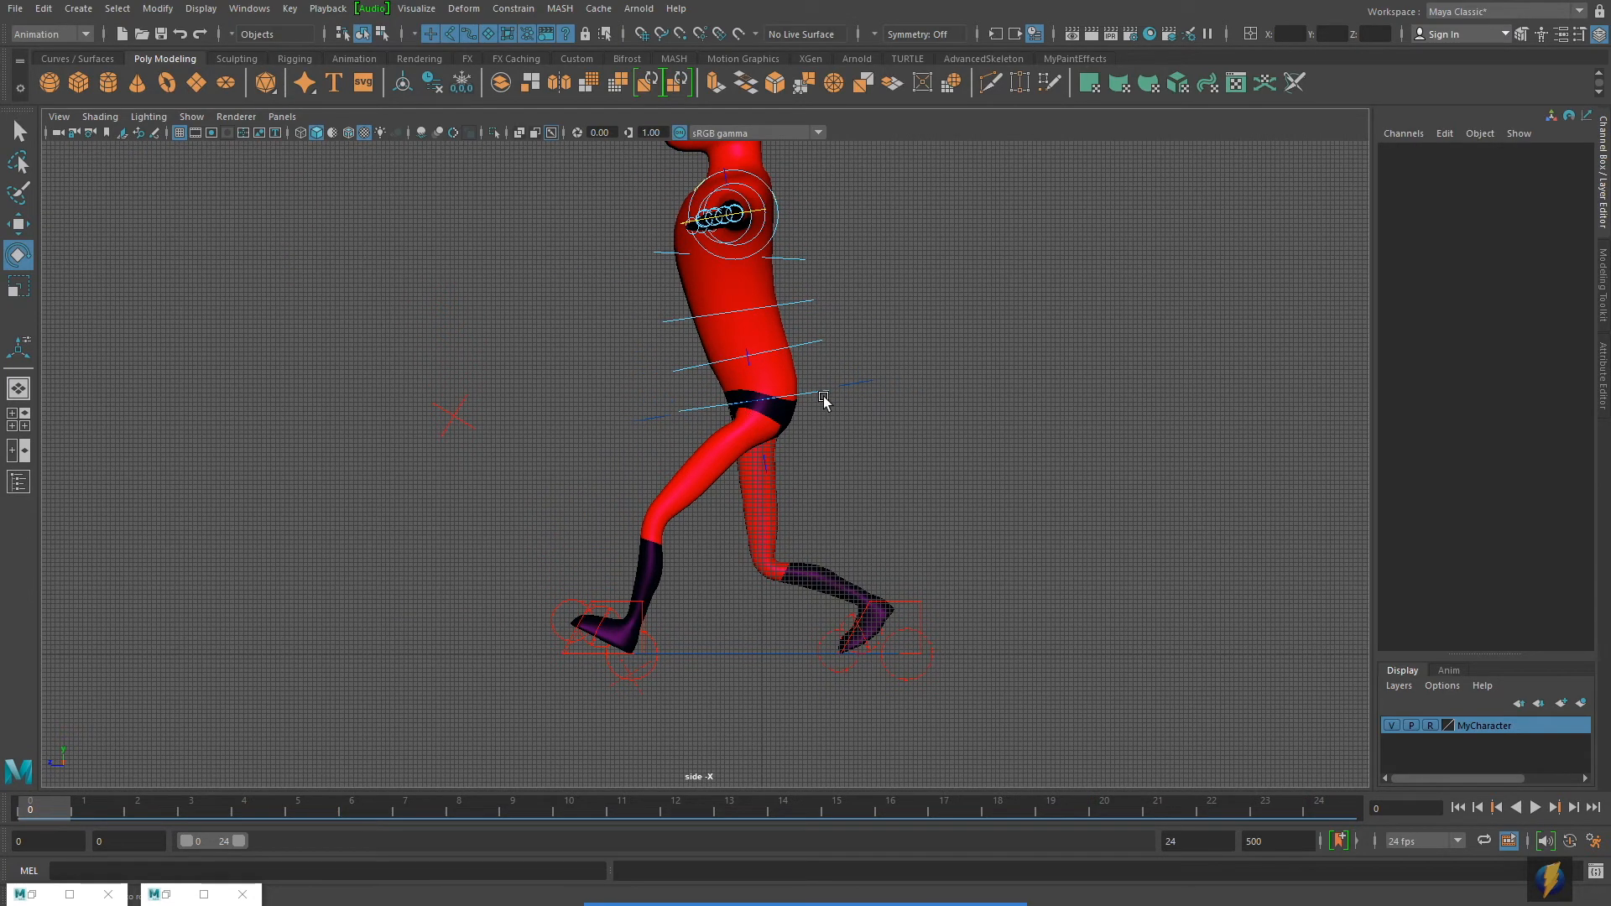
key("space")
key("space")
left_click_drag(939, 374, 905, 456, "alt")
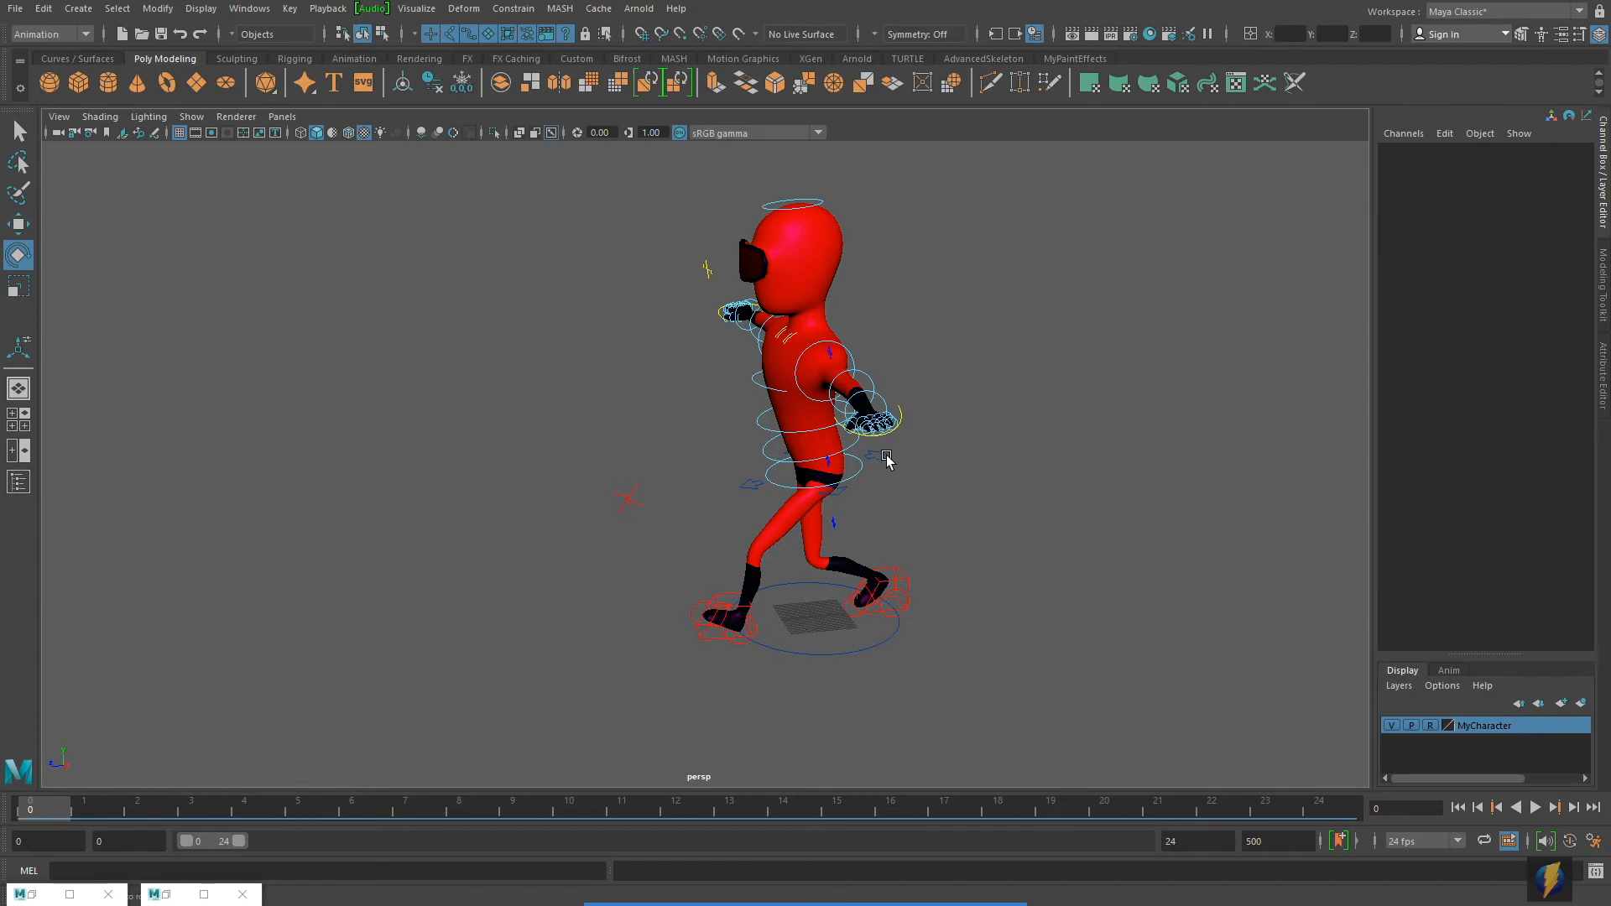
left_click(889, 461)
key("space")
key("space")
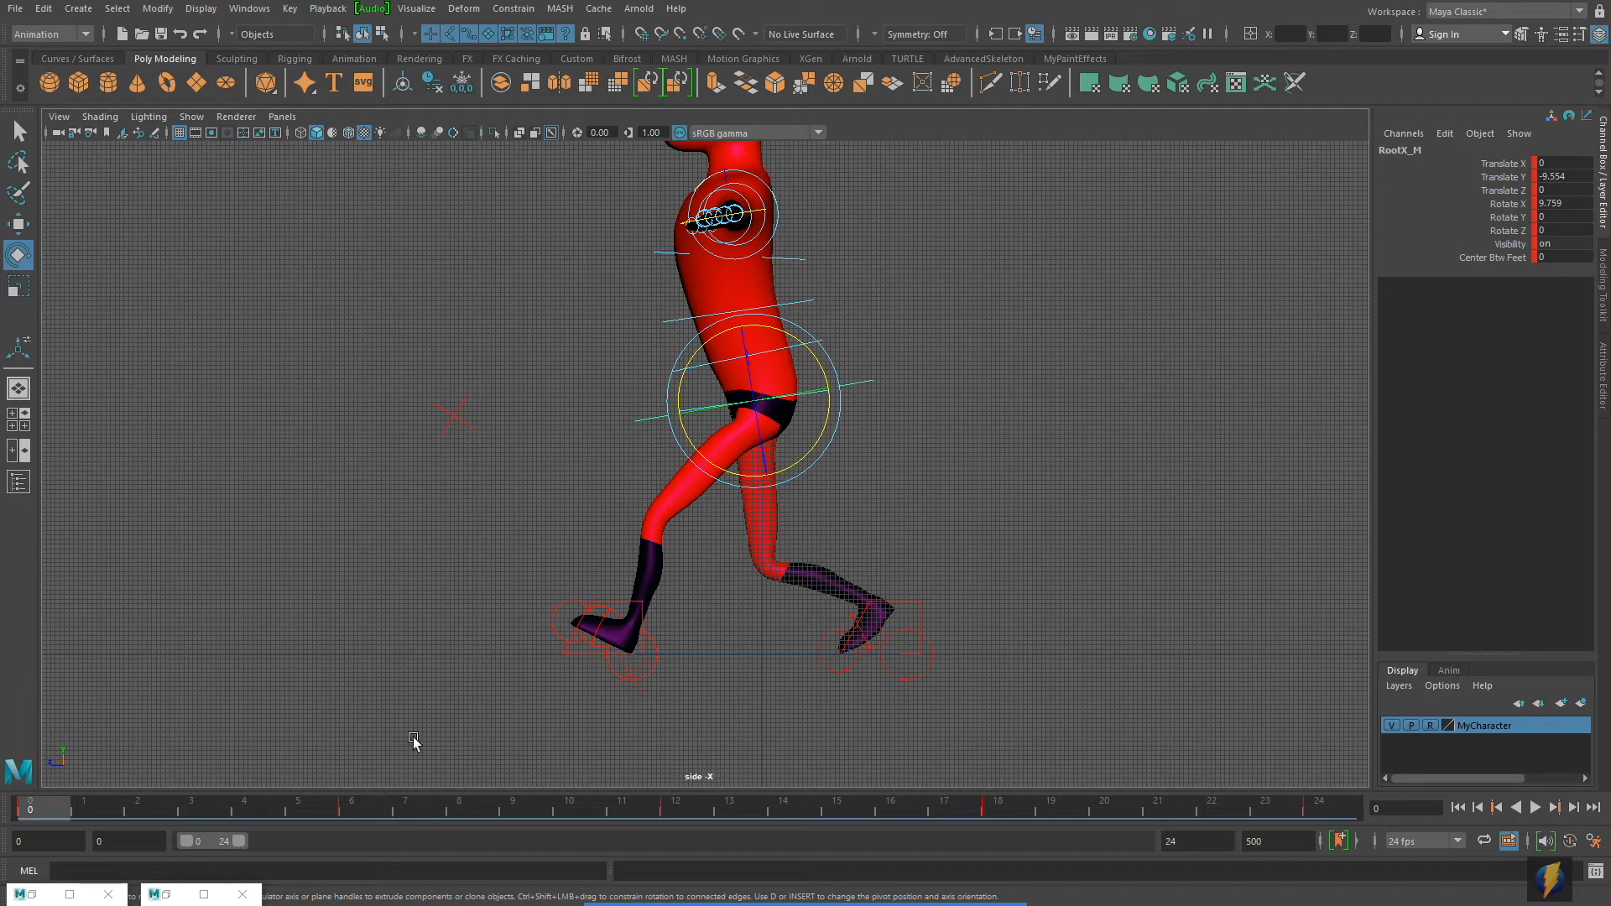
Review the root control's motion over the first frames and return to frame 0.
left_click_drag(225, 801, 32, 813)
left_click_drag(47, 808, 0, 803)
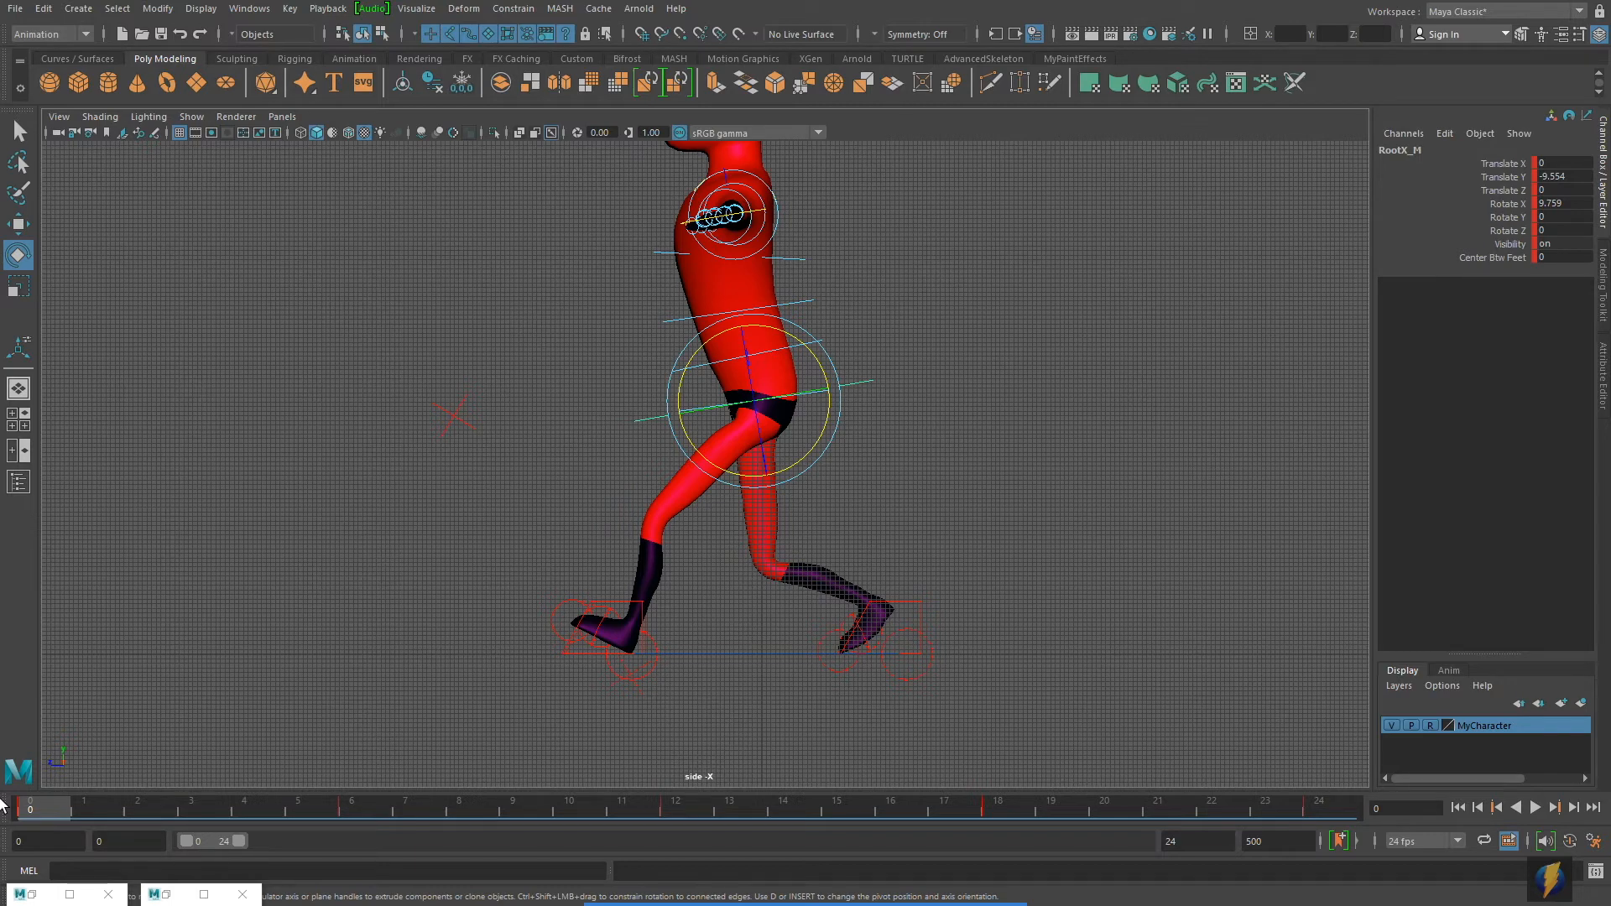
key("alt+v")
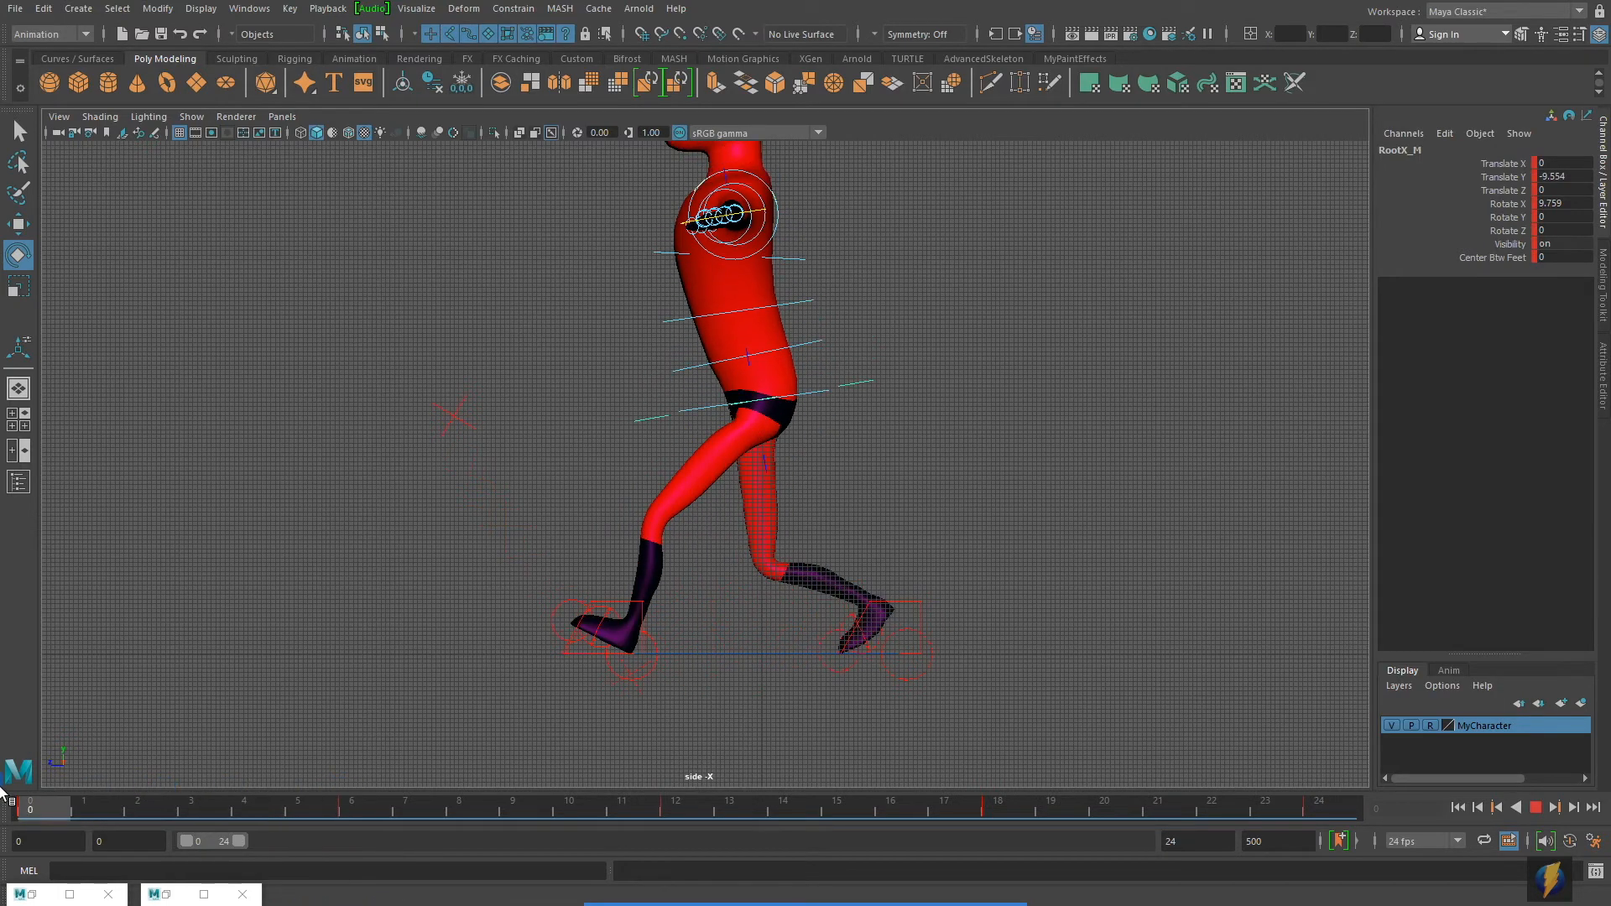
left_click(91, 803)
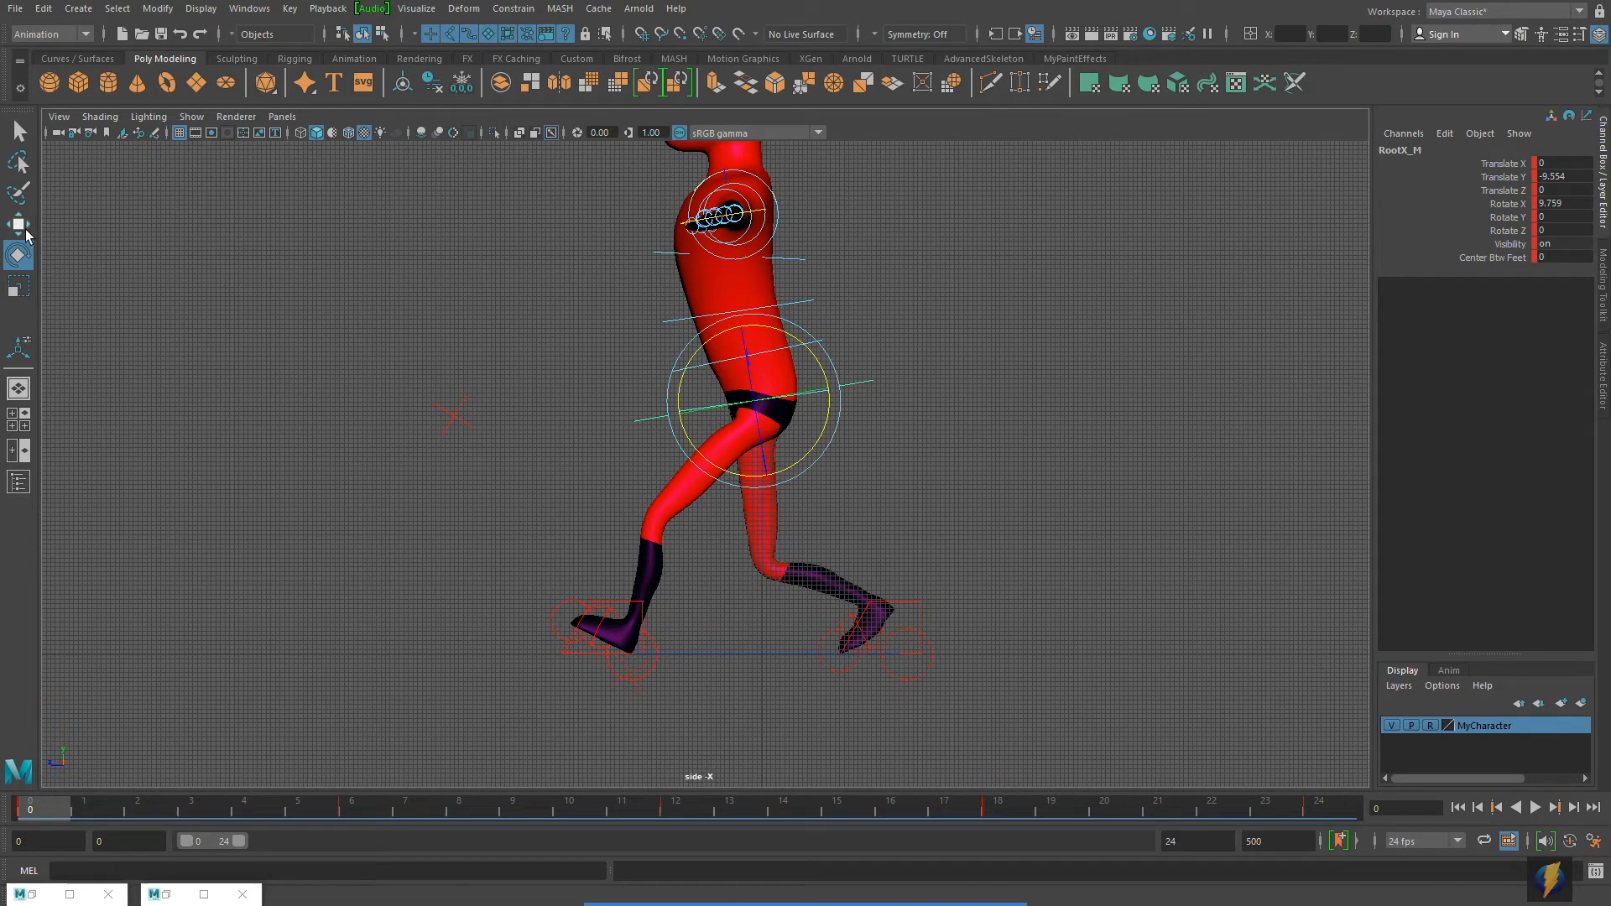
Raise the root control to a Translate Y of -7.358 at frame 0 and key it.
key("w")
left_click_drag(756, 324, 758, 313)
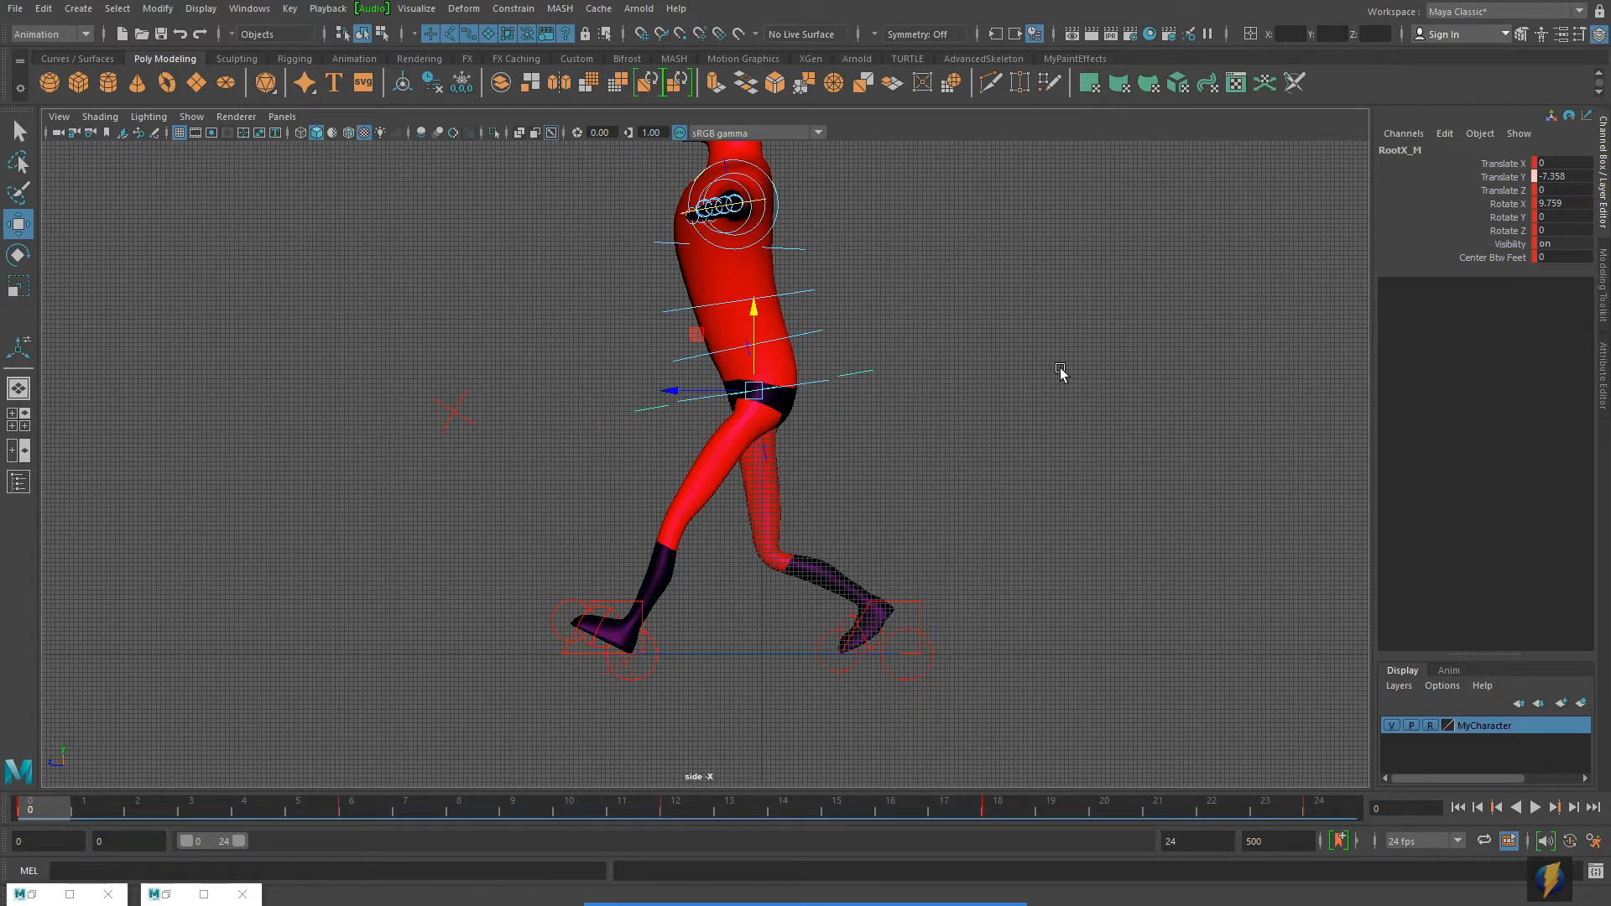
key("s")
Raise the root control to a Translate Y of -7.358 at frame 12, key it, and play the cycle from frame 0.
left_click_drag(56, 793, 1370, 737)
left_click_drag(1326, 804, 700, 781)
left_click_drag(756, 326, 753, 316)
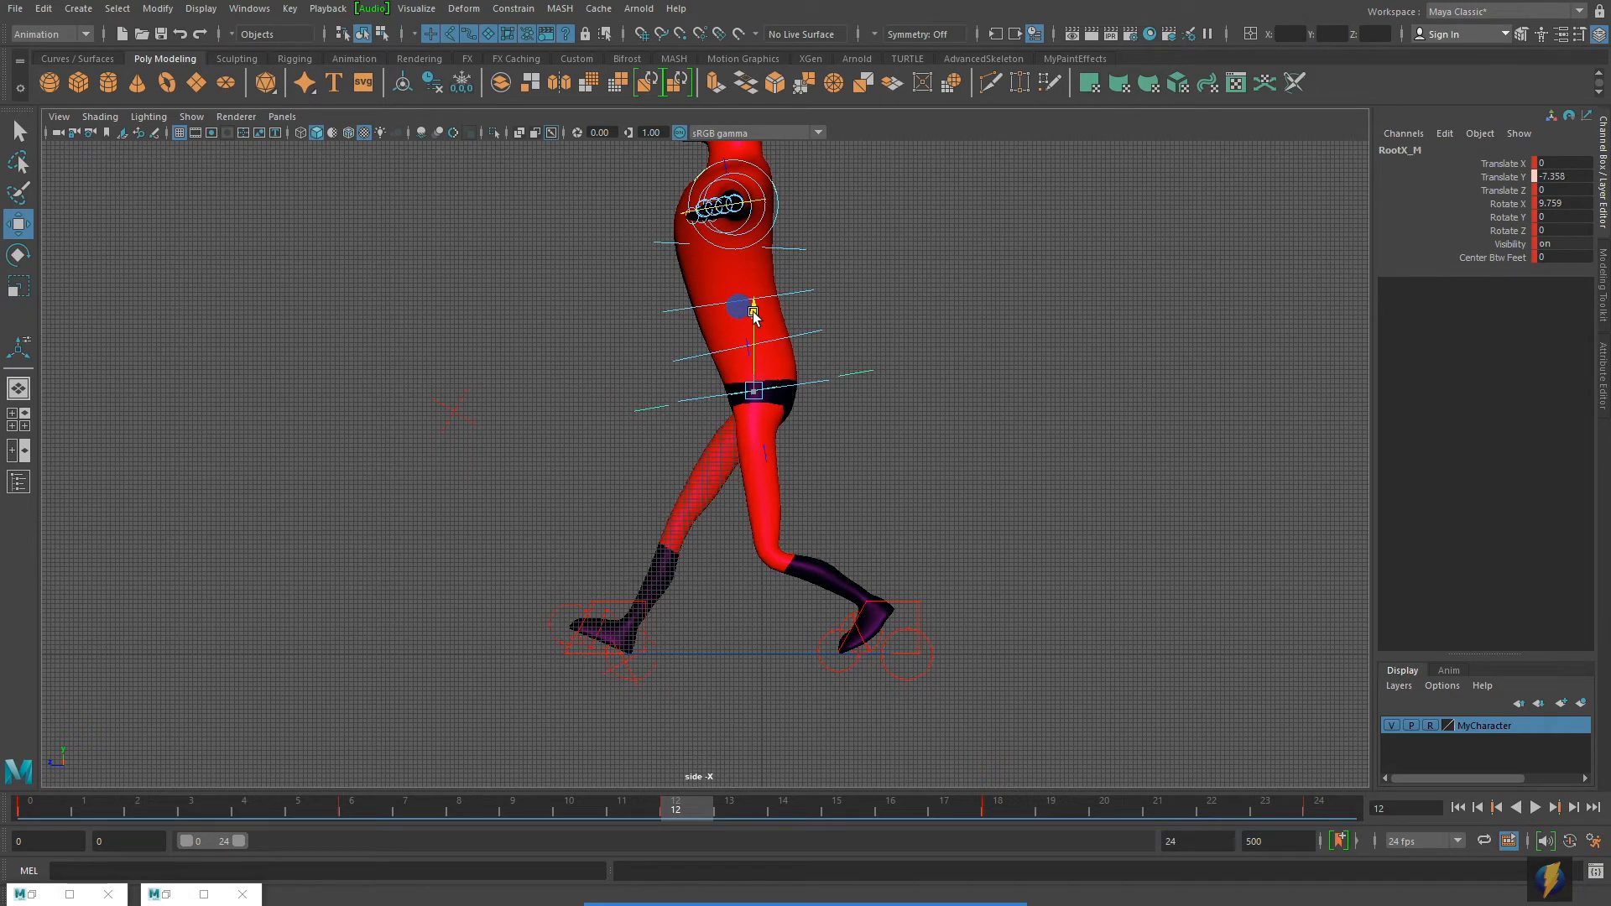
key("s")
left_click_drag(708, 807, 21, 808)
left_click(1535, 807)
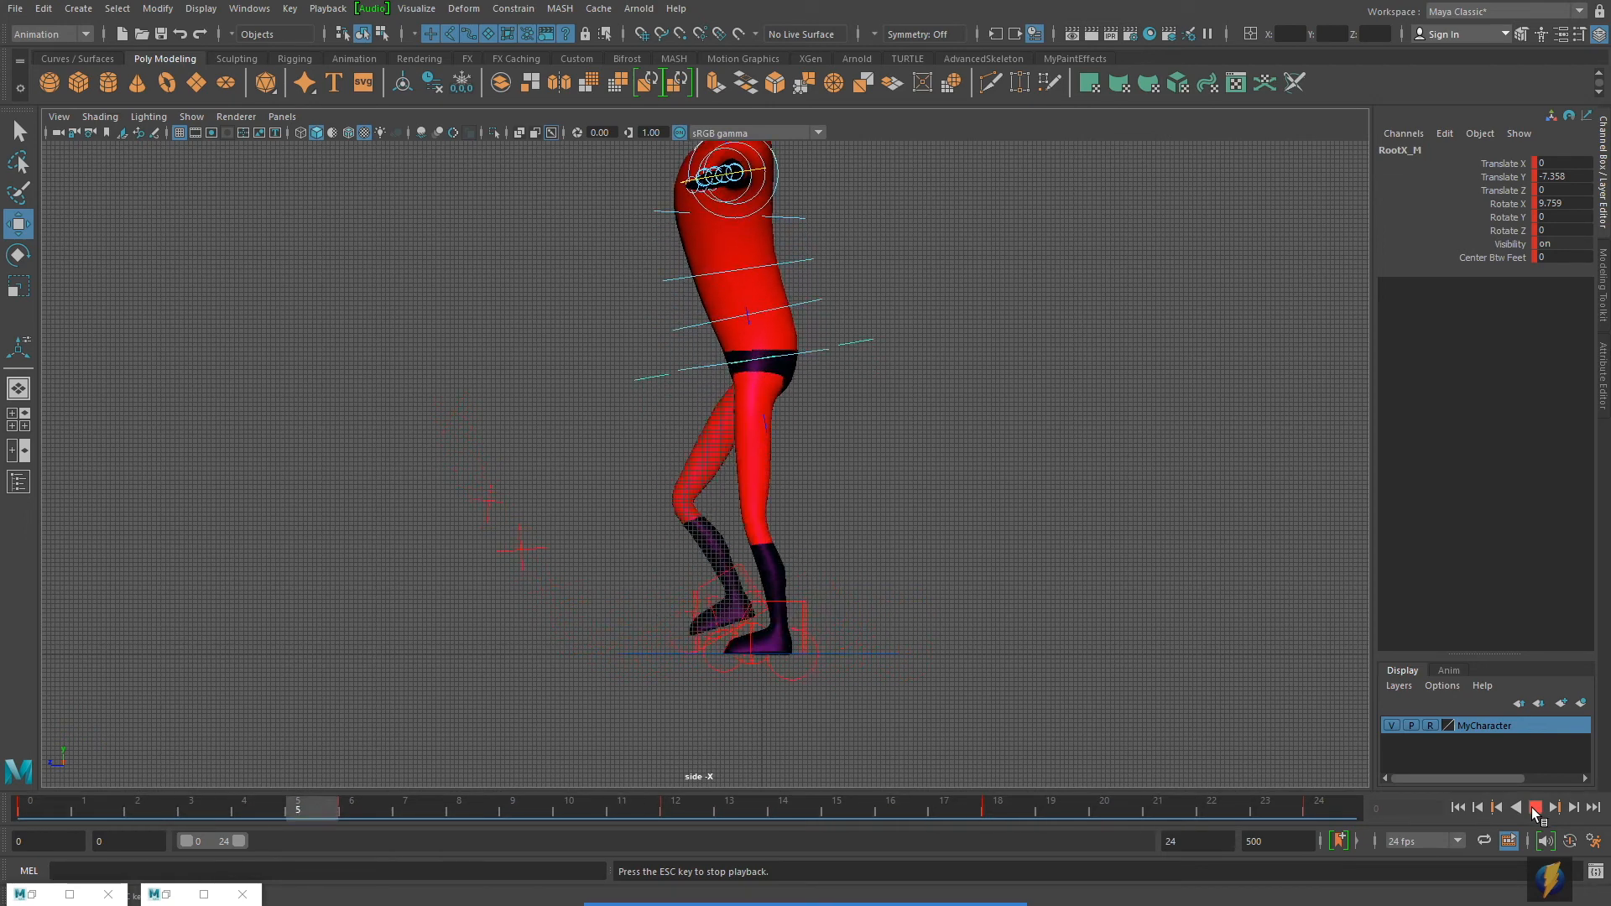
Stop the playback, return to frame 0 and isolate the root control's Translate Y curve in the Graph Editor.
left_click(1533, 808)
left_click_drag(1006, 801, 5, 827)
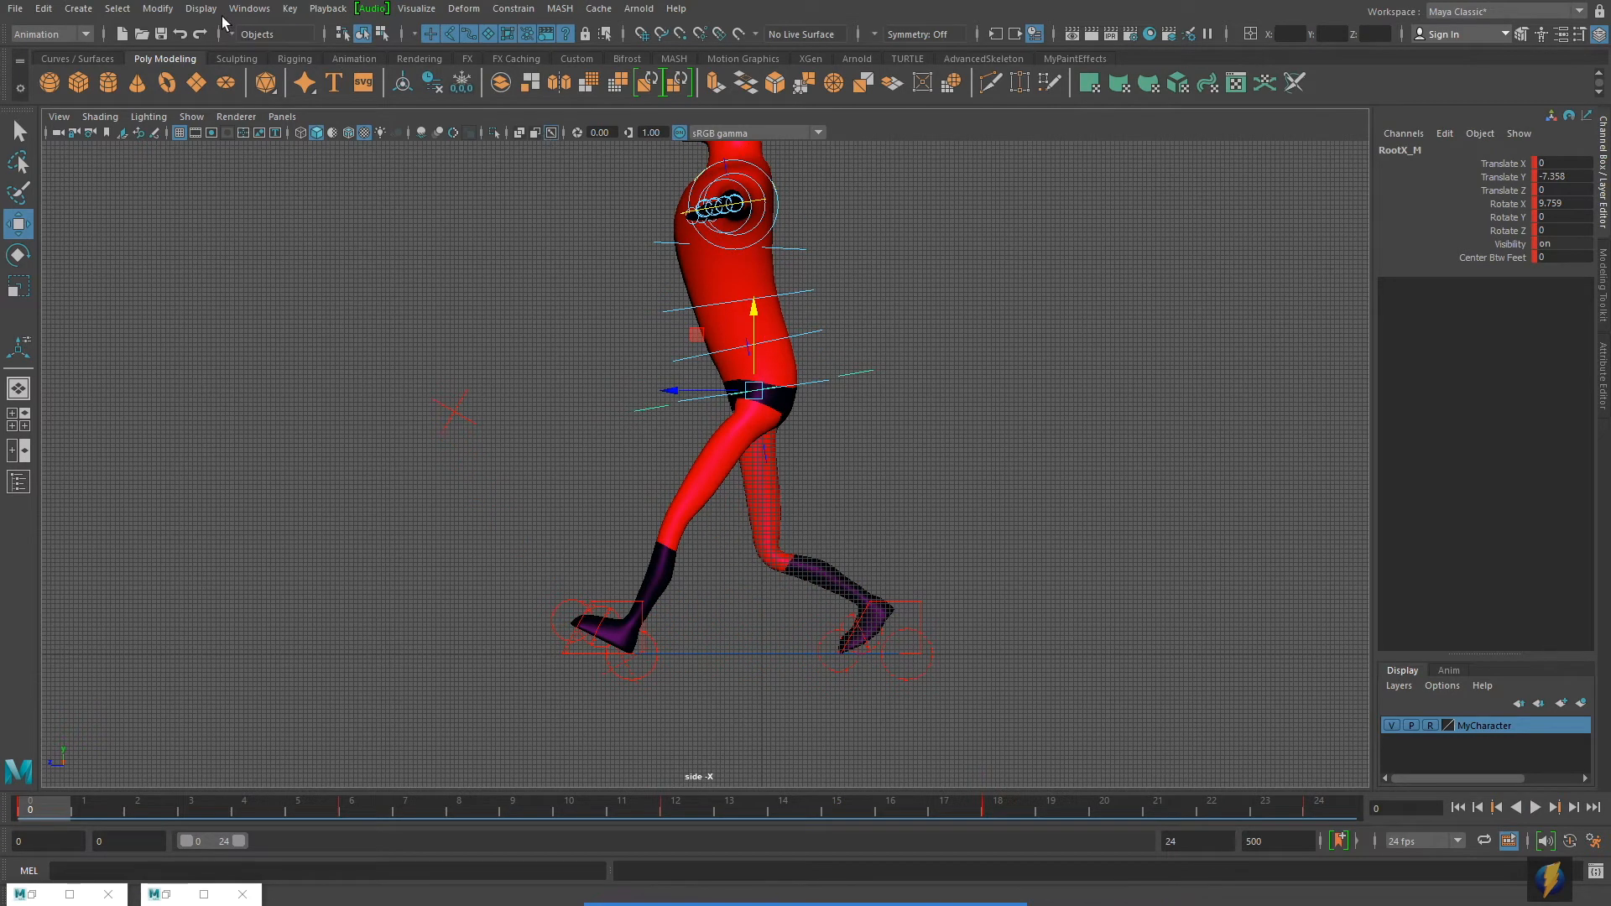
left_click(249, 9)
mouse_move(302, 98)
left_click(542, 99)
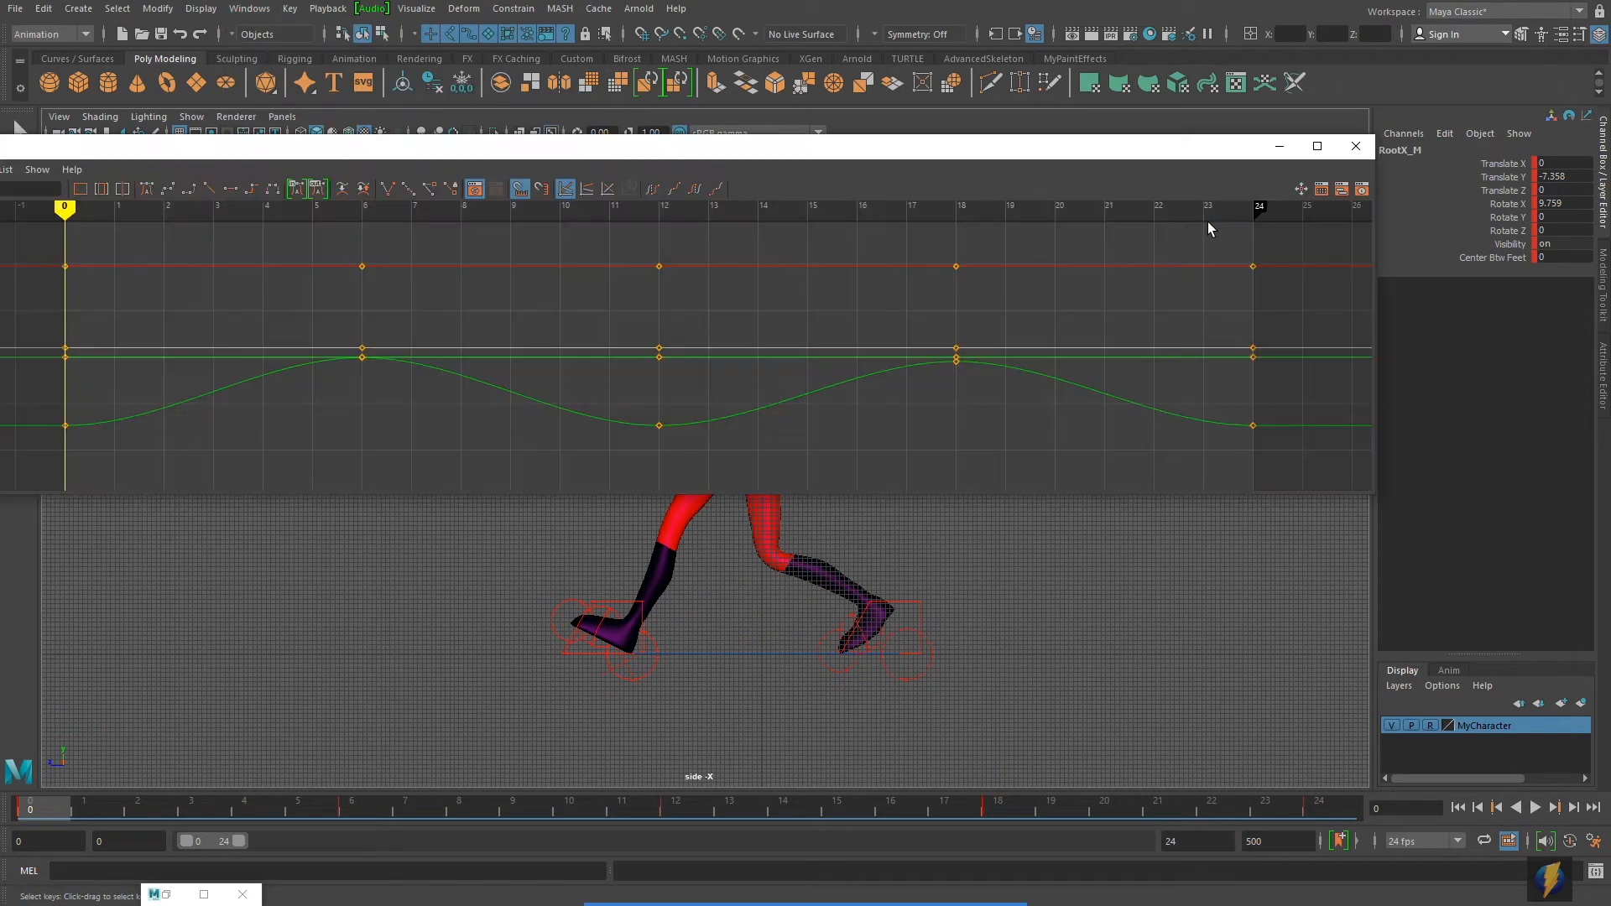
left_click_drag(687, 148, 883, 183)
left_click(59, 316)
key("f")
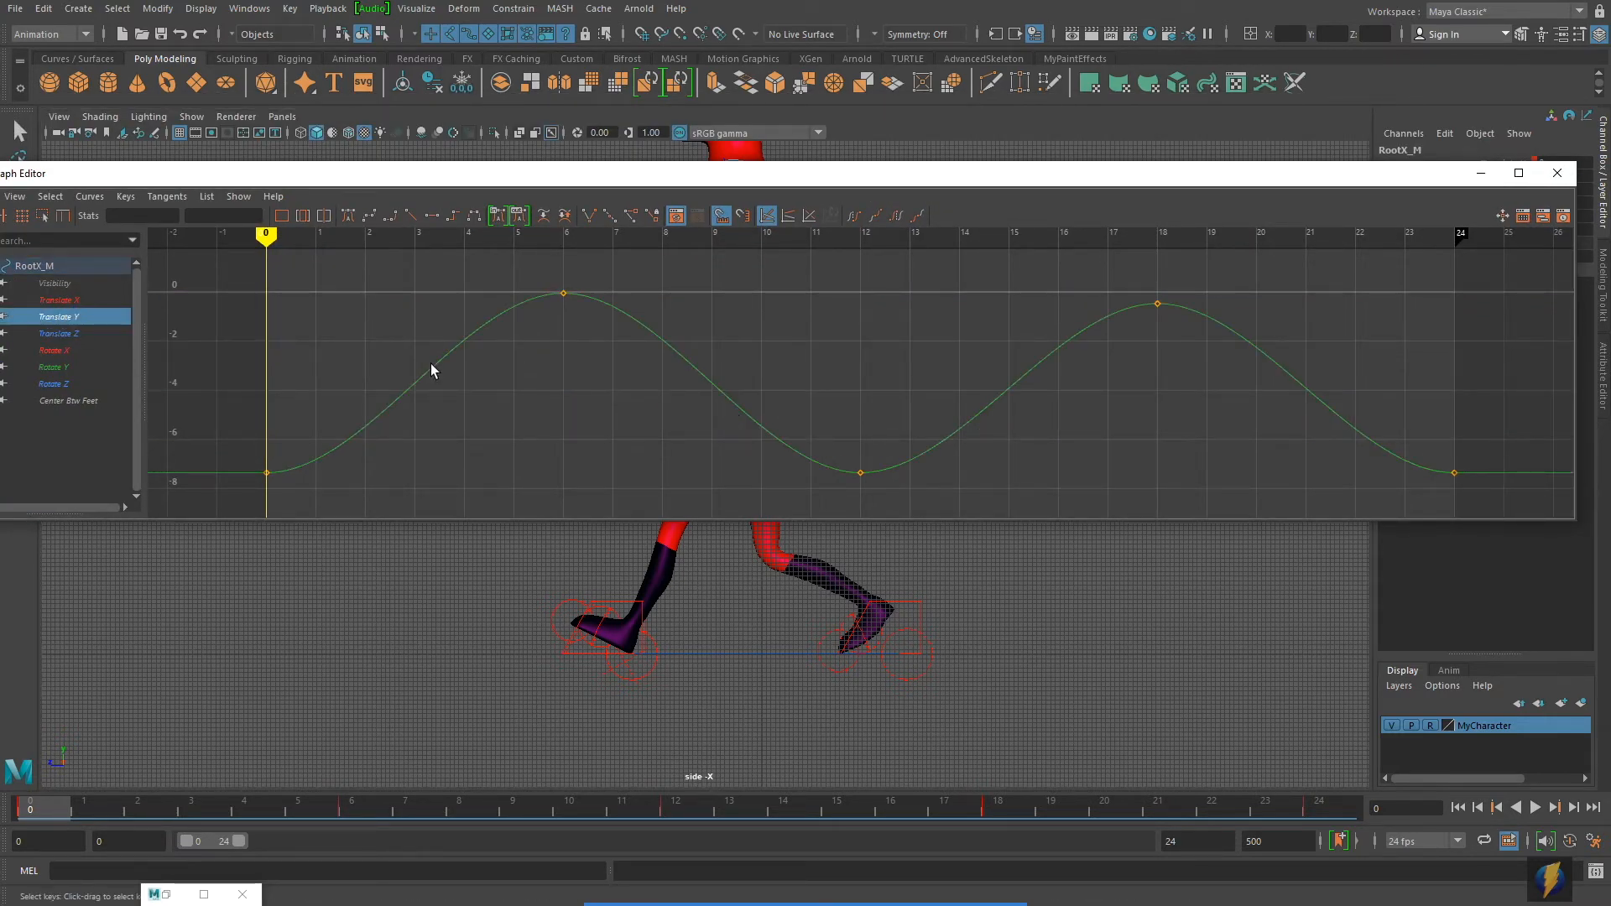
Raise the Translate Y keys at frames 0, 12 and 24 together to about -7.017.
left_click_drag(997, 178, 942, 144)
left_click(560, 582)
middle_click_drag(651, 546, 626, 668, "alt")
right_click_drag(626, 669, 755, 608, "alt")
left_click_drag(195, 400, 1543, 440)
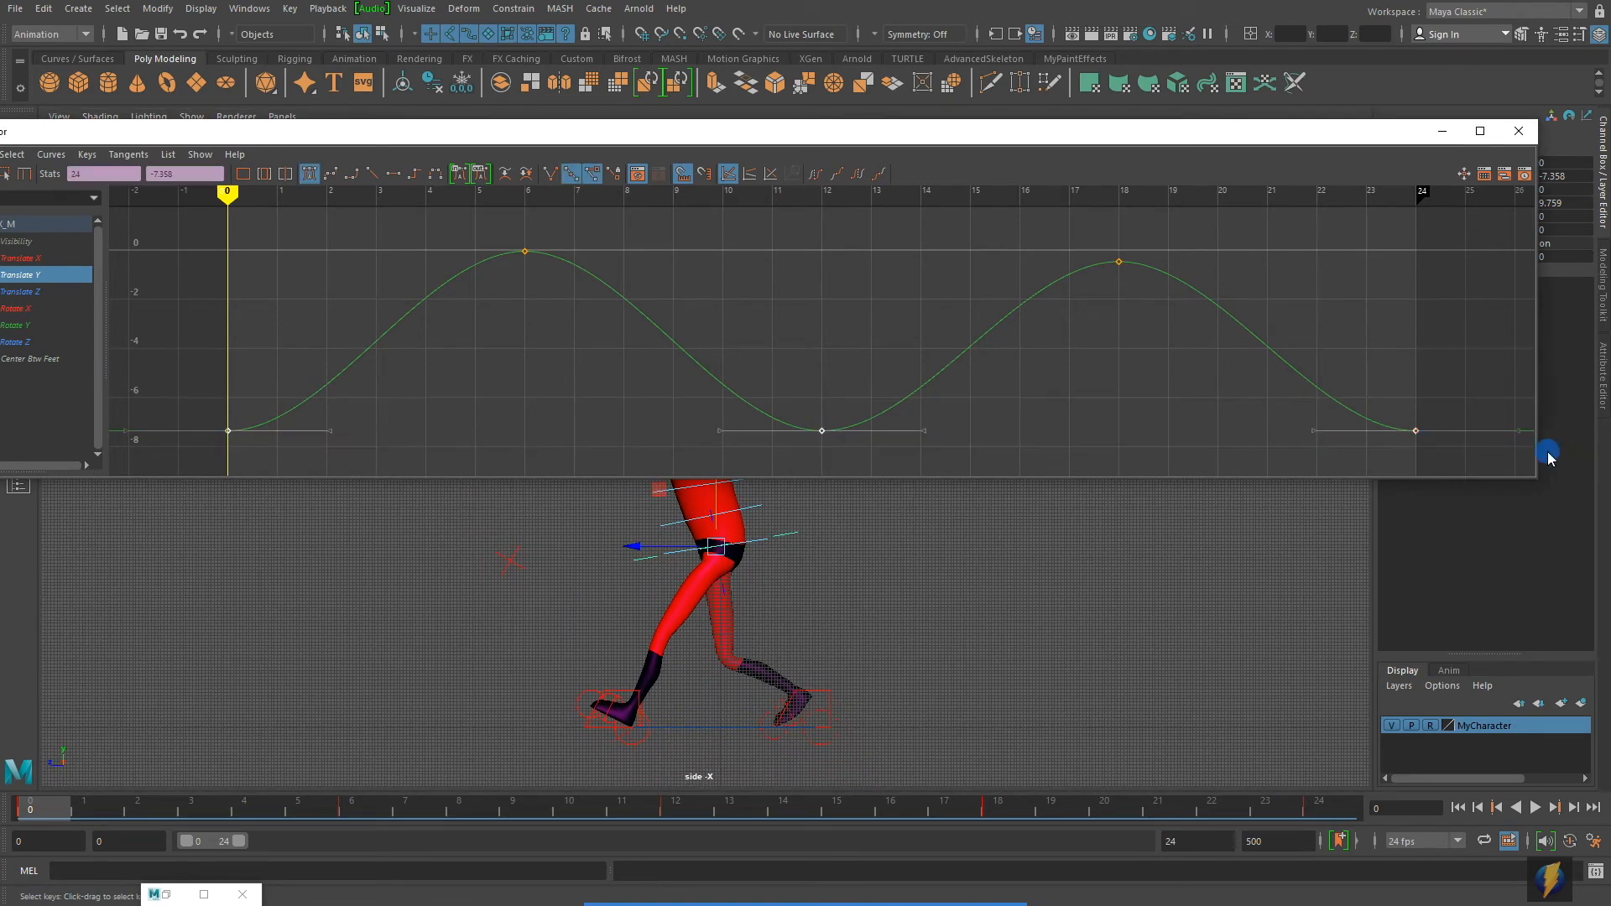
mouse_move(827, 431)
middle_mouse_down("shift")
mouse_move(823, 471)
mouse_move(830, 364)
mouse_move(827, 446)
mouse_move(831, 425)
middle_mouse_up("shift")
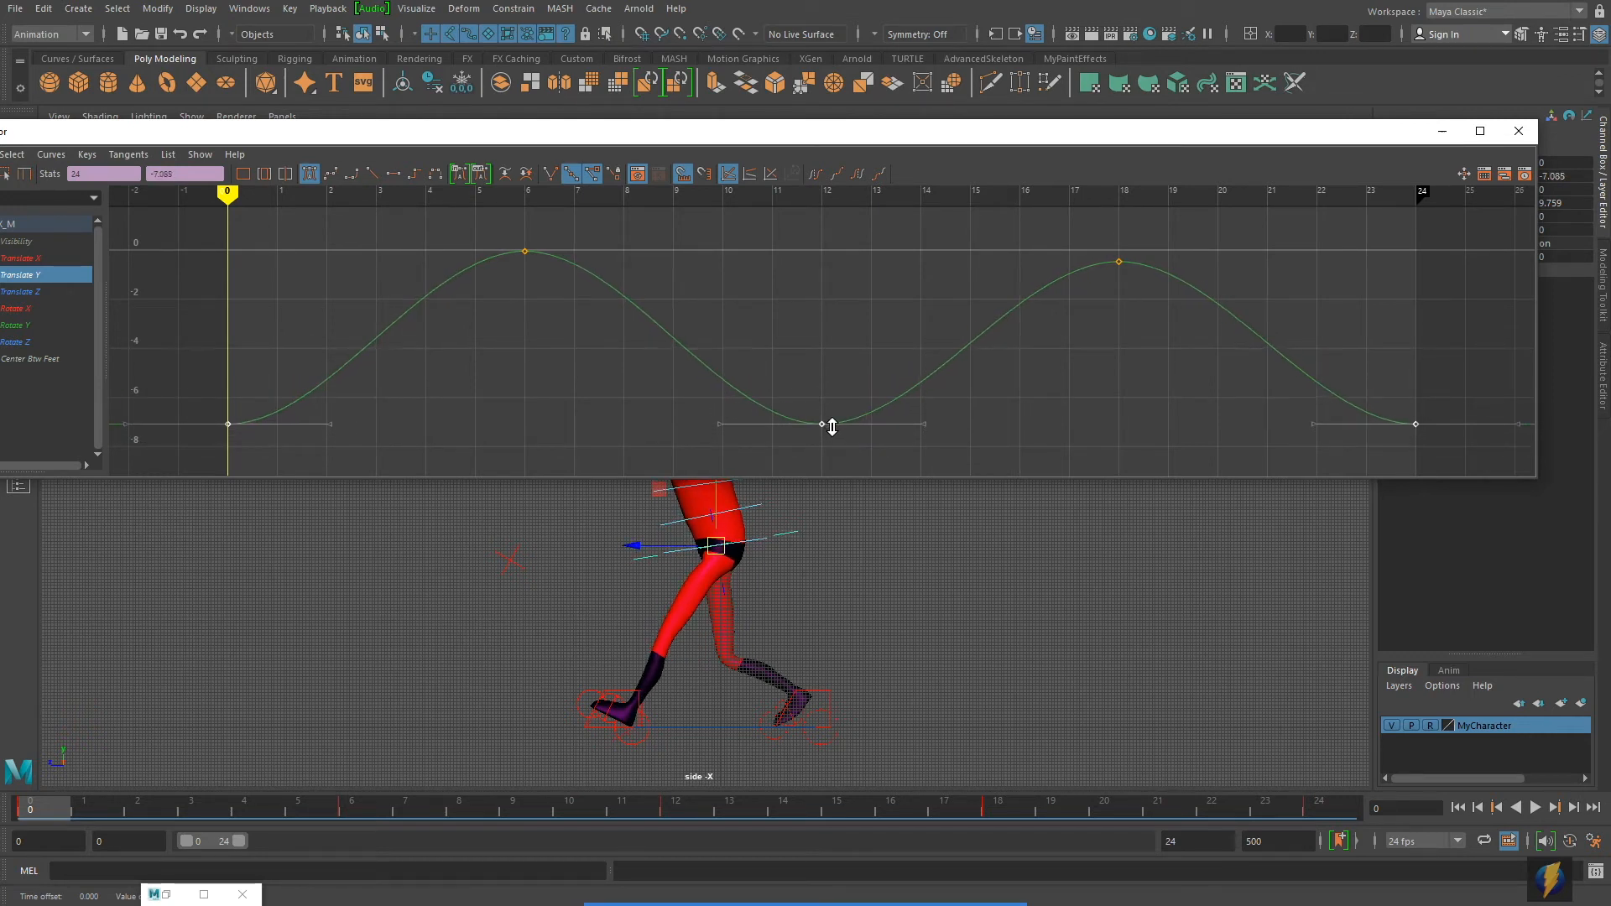
Match the frame 12 Translate Y key to the frame 0 key's value of -7.017 and close the Graph Editor.
left_click_drag(185, 389, 290, 451)
left_click(180, 173)
left_click_drag(180, 173, 129, 158)
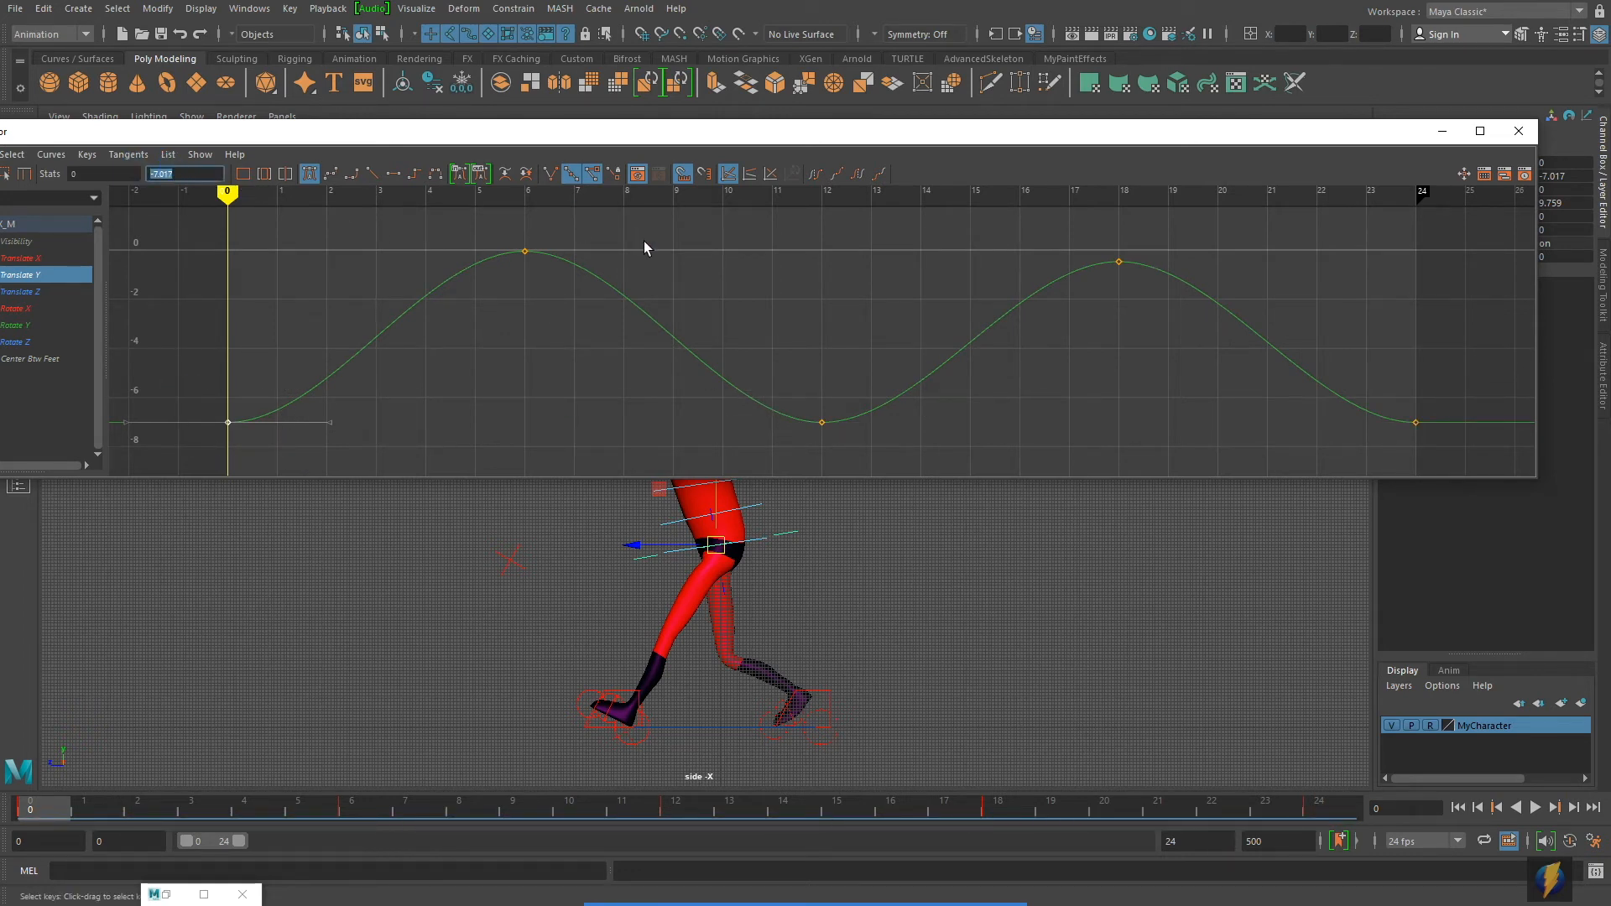
left_click_drag(795, 349, 868, 458)
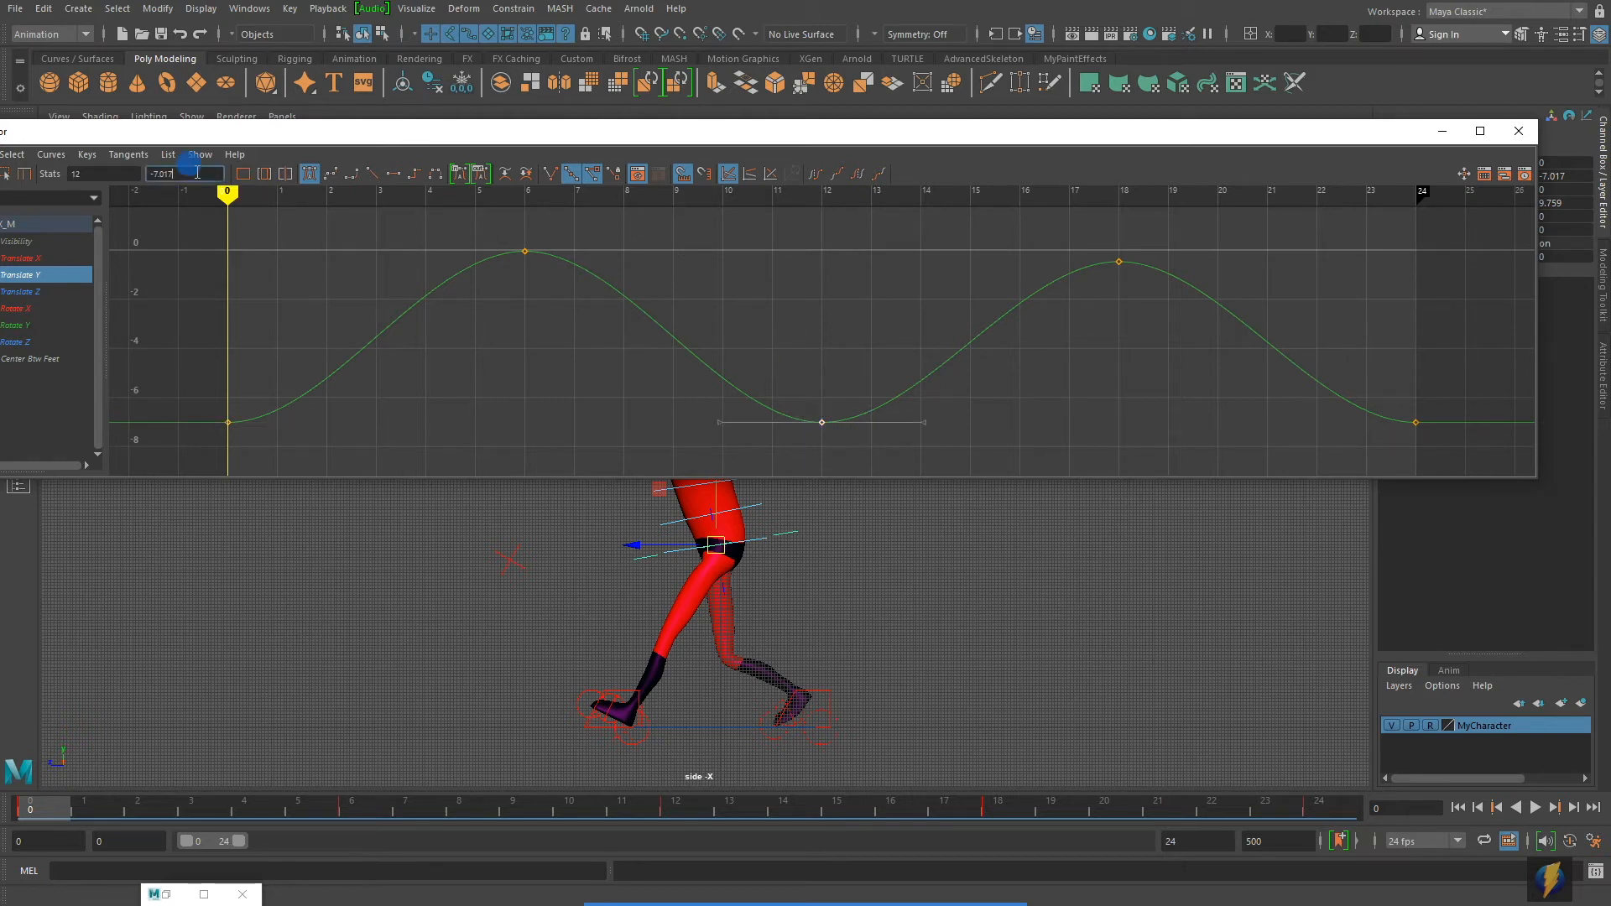
key("Return")
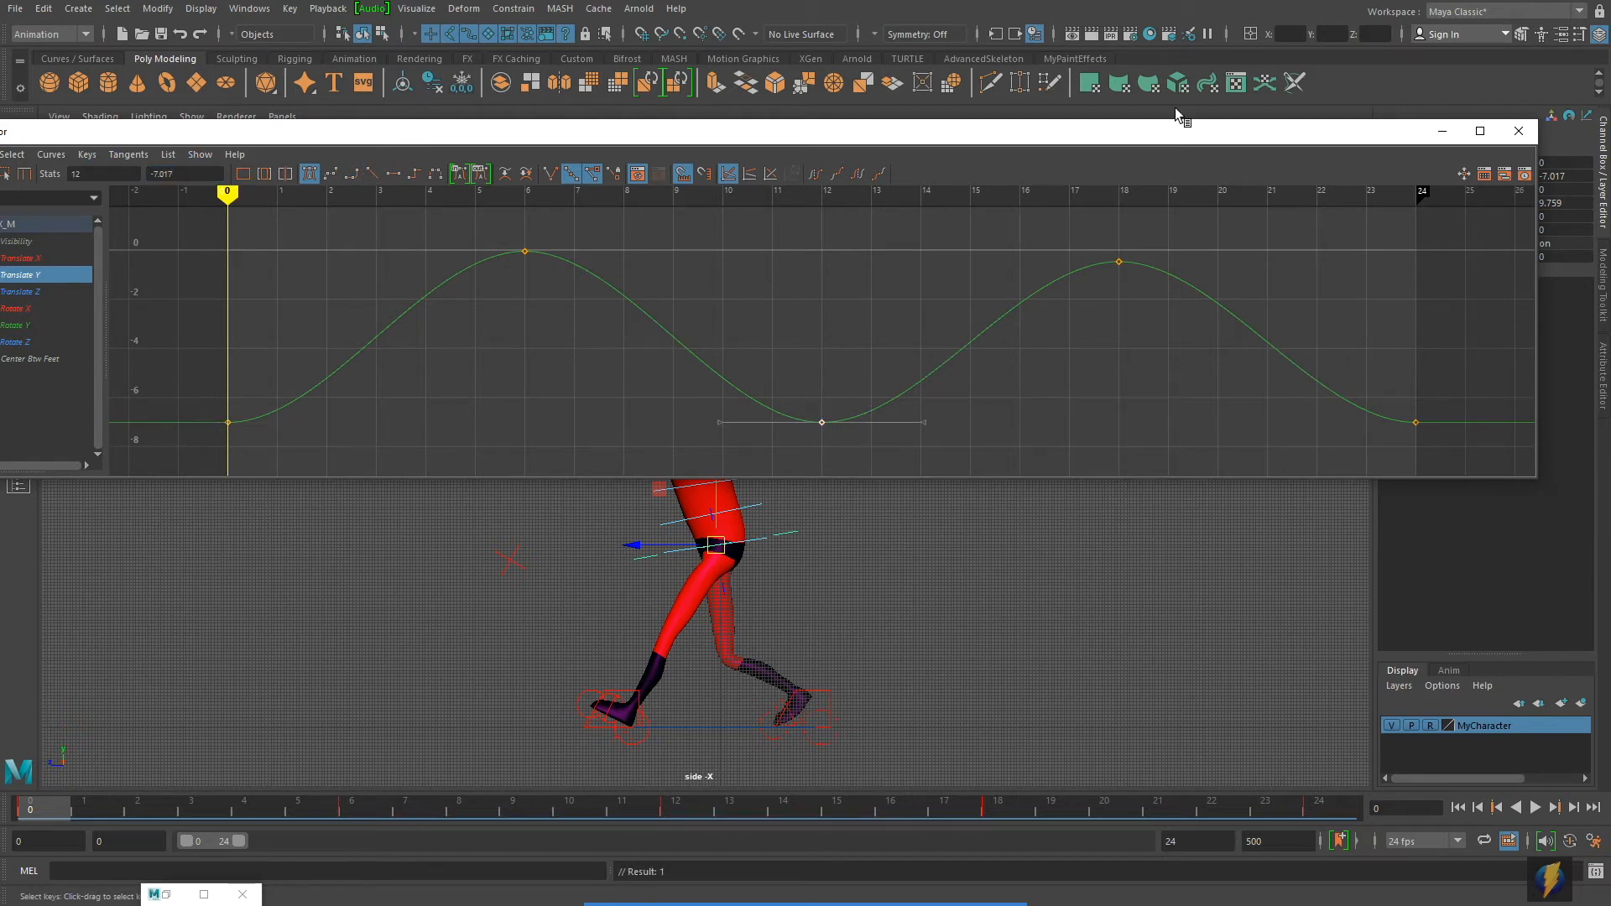
left_click(1519, 130)
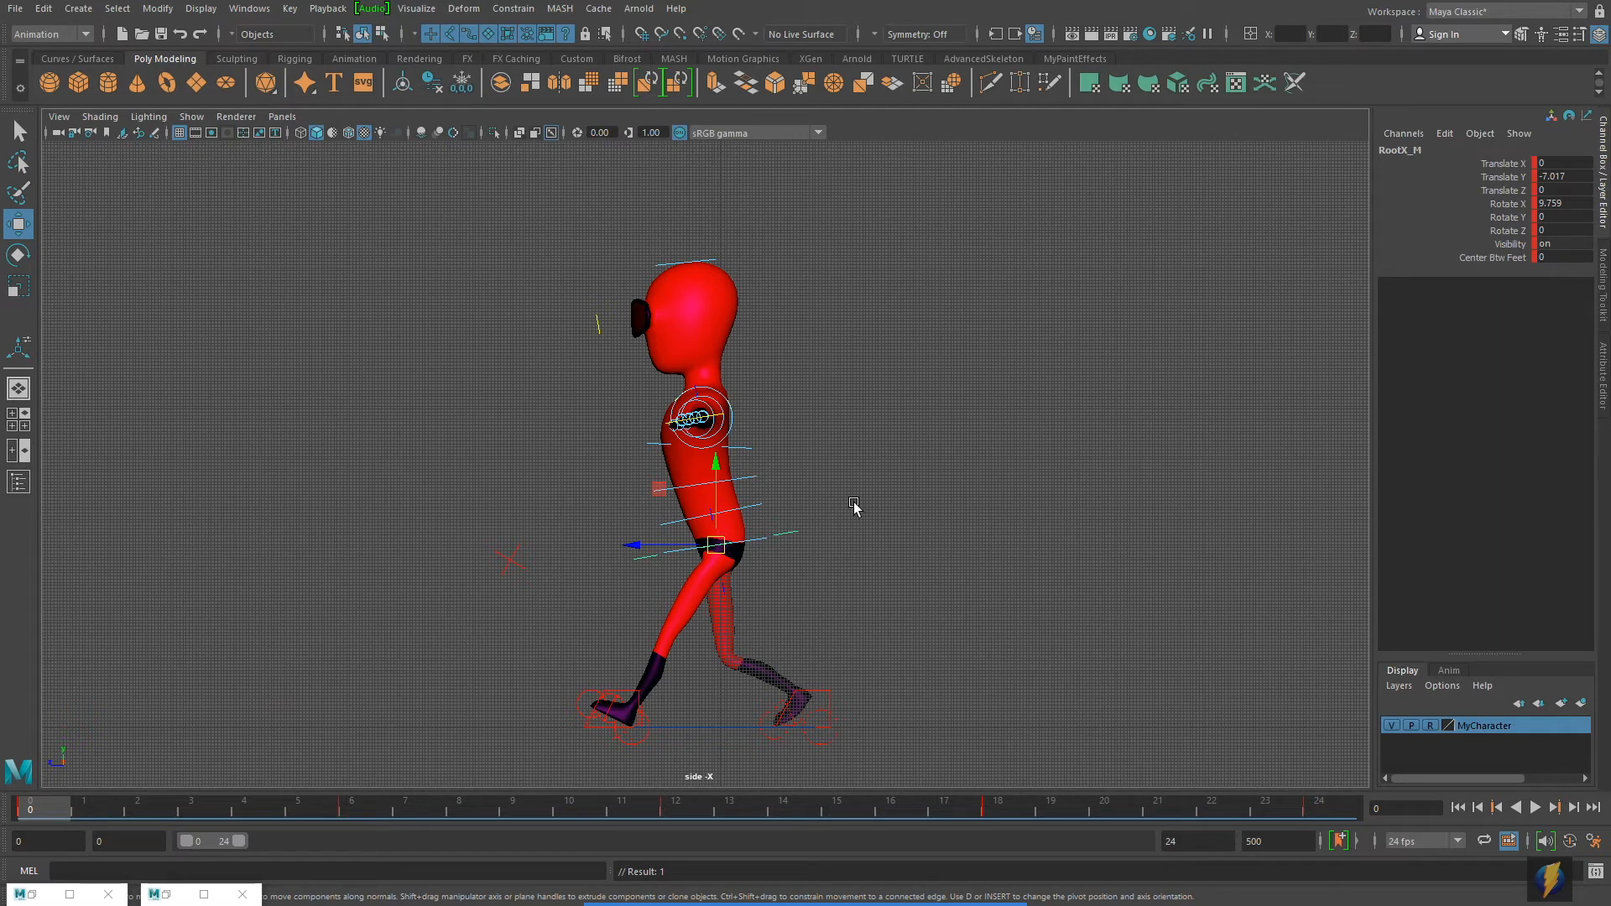
Try changing the root control's height at frame 0 in the side view, and undo the move.
left_click_drag(715, 463, 714, 431)
key("ctrl+z")
key("ctrl+z")
key("ctrl+z")
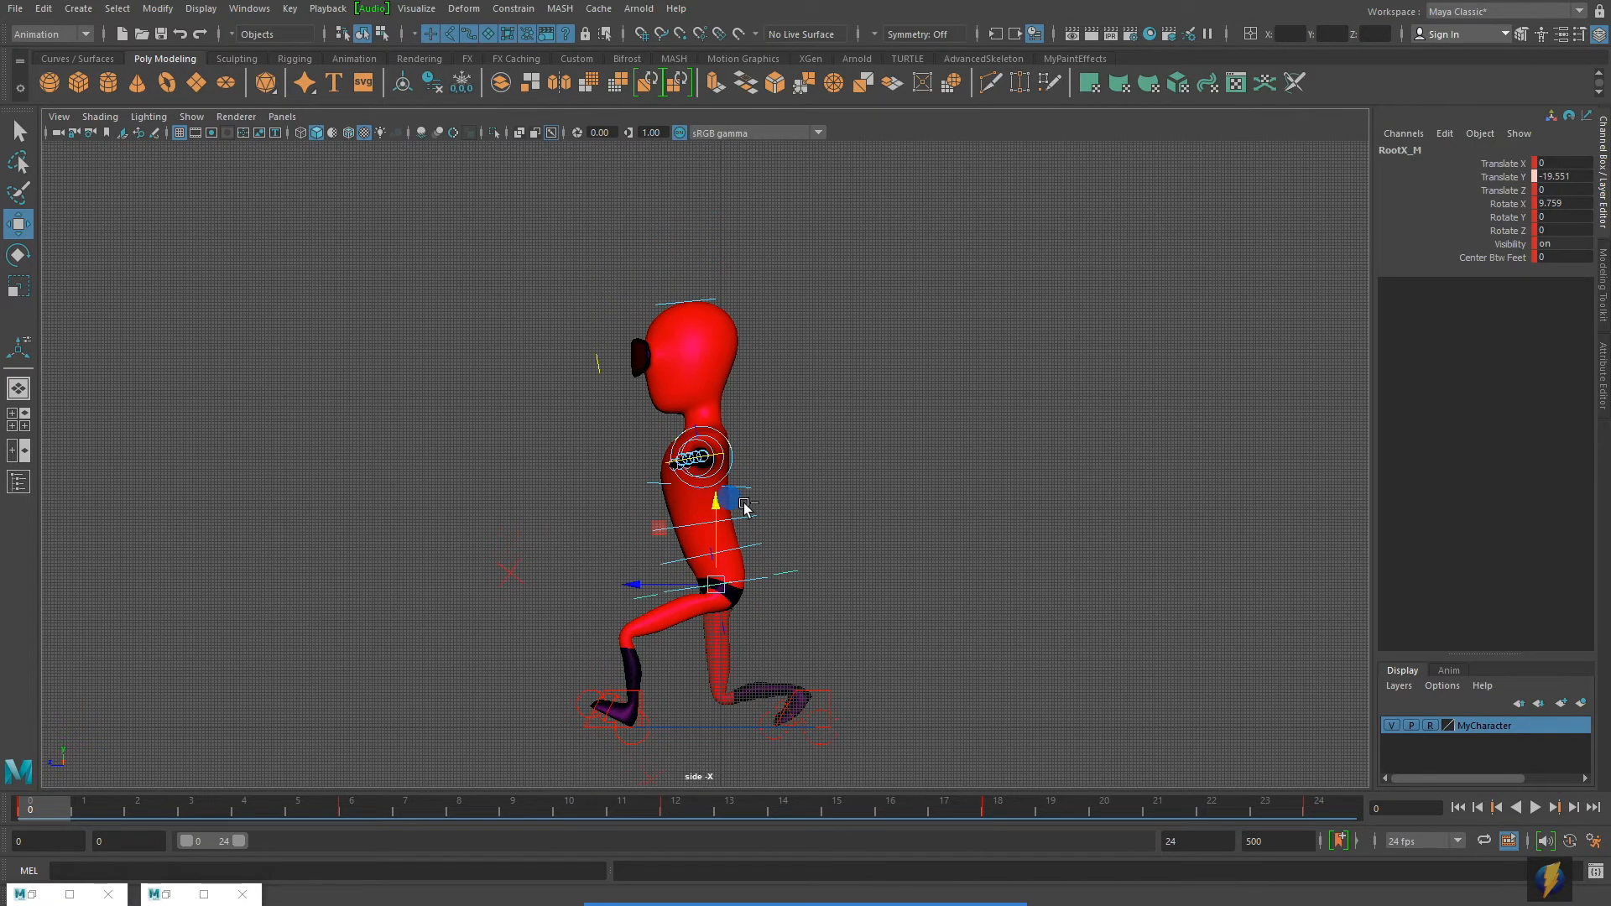
Switch from the side view to the front view of the character.
key("space")
key("space")
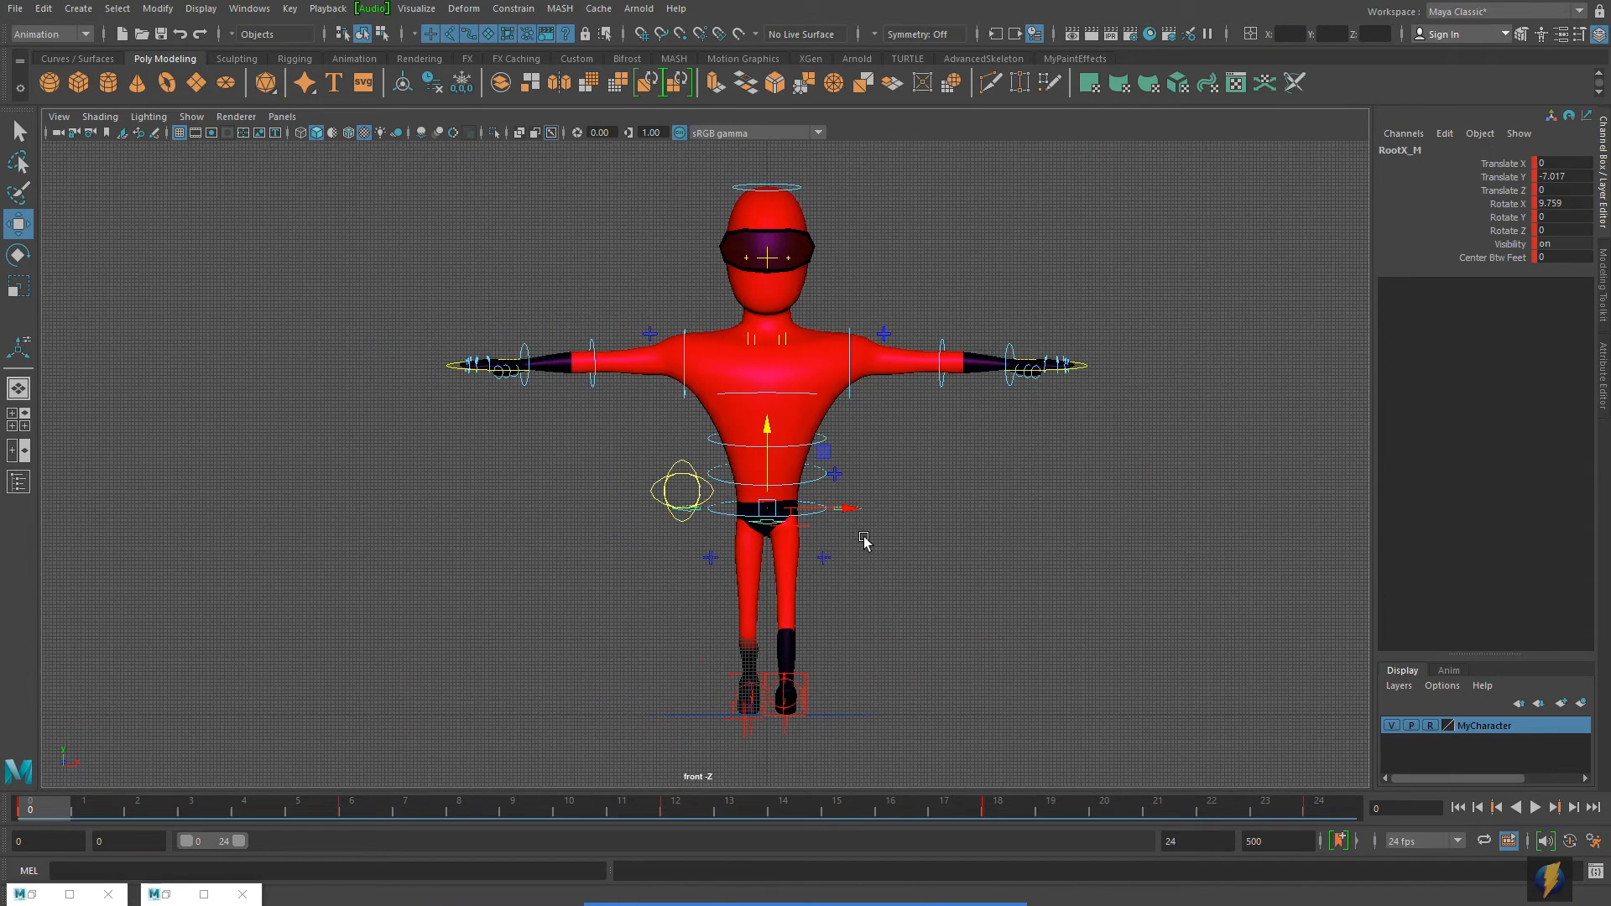
Try shifting the root control sideways at frame 0 in the front view, undoing each move.
left_click_drag(842, 508, 829, 550)
key("ctrl+z")
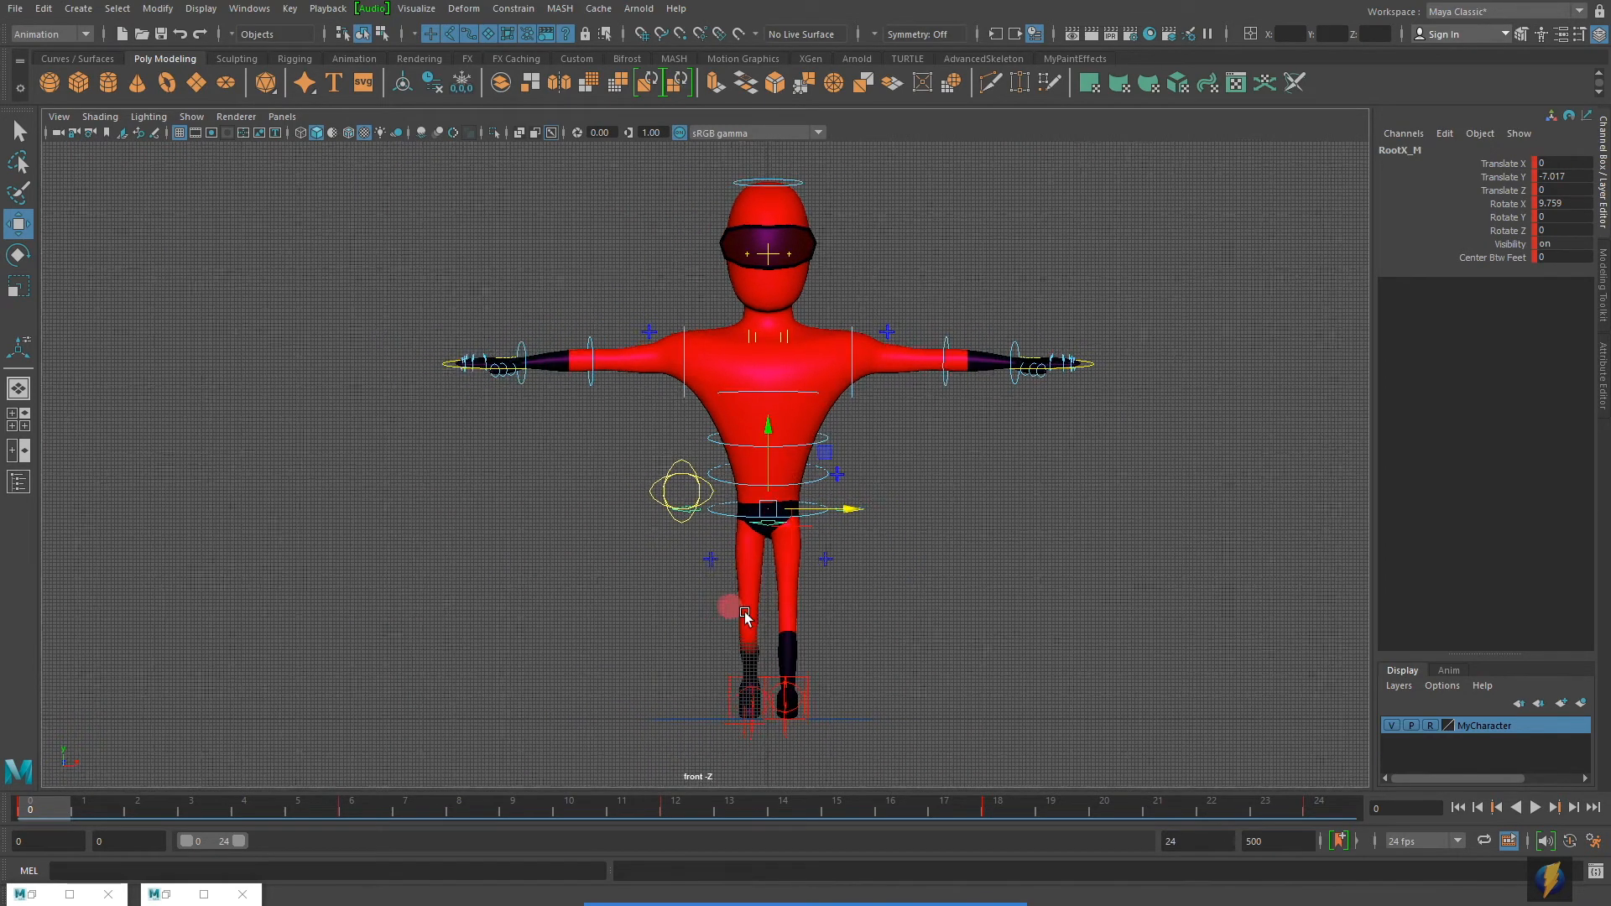
scroll(747, 611, "up", 3)
scroll(768, 564, "up", 2)
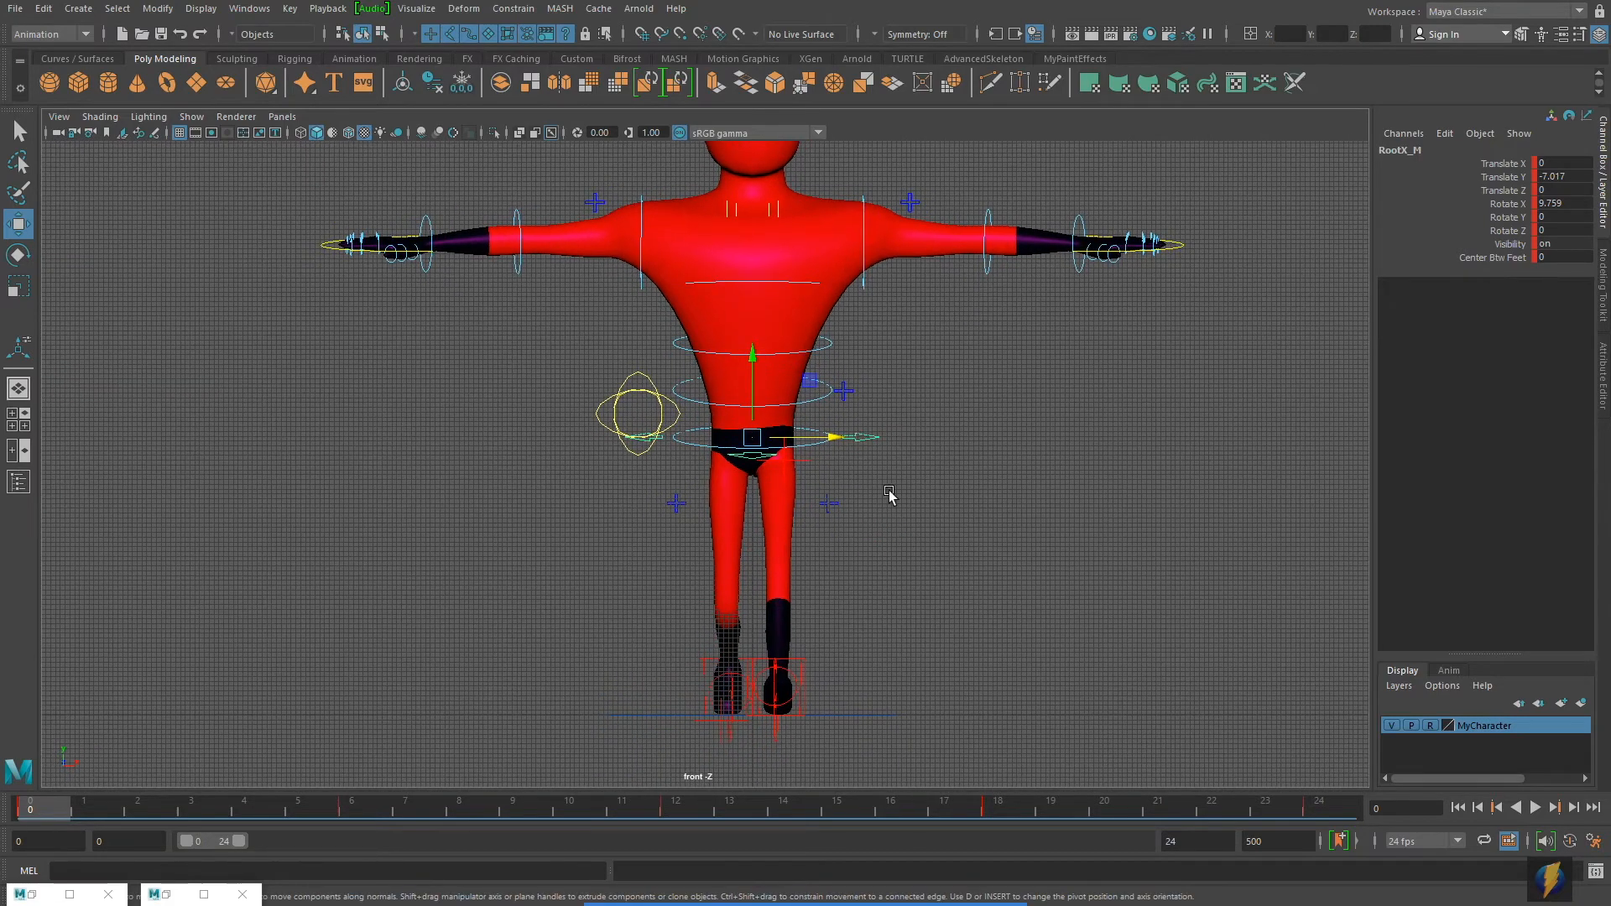
left_click_drag(839, 435, 826, 449)
key("ctrl+z")
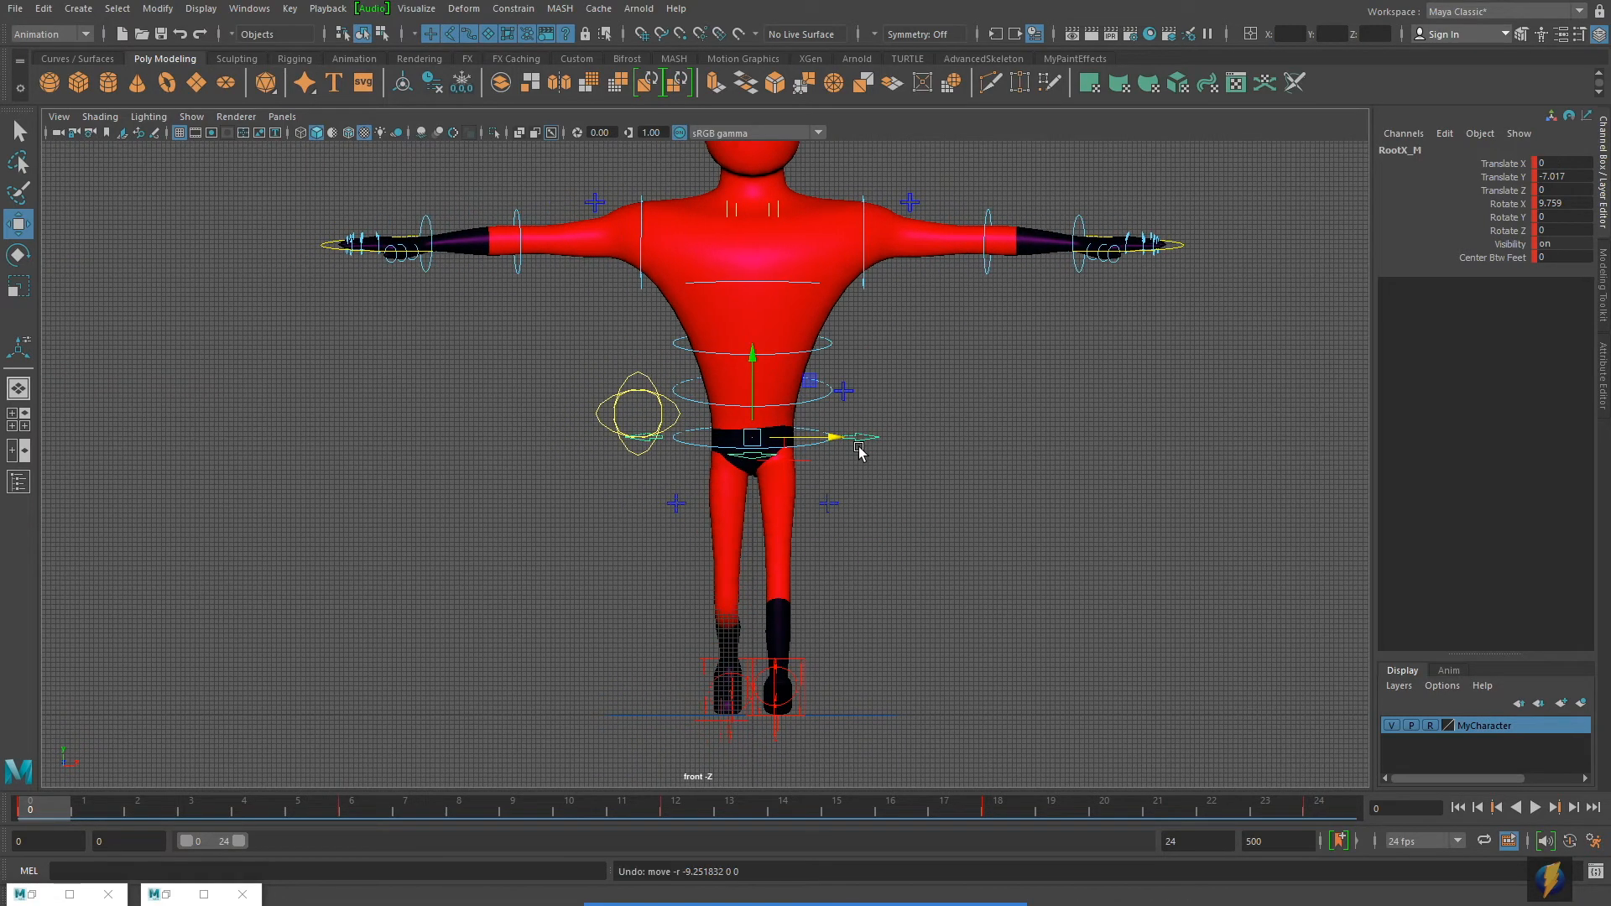
At frame 6, shift the root control over the planted foot with a Translate X of 5 and key that channel.
scroll(864, 460, "up", 1)
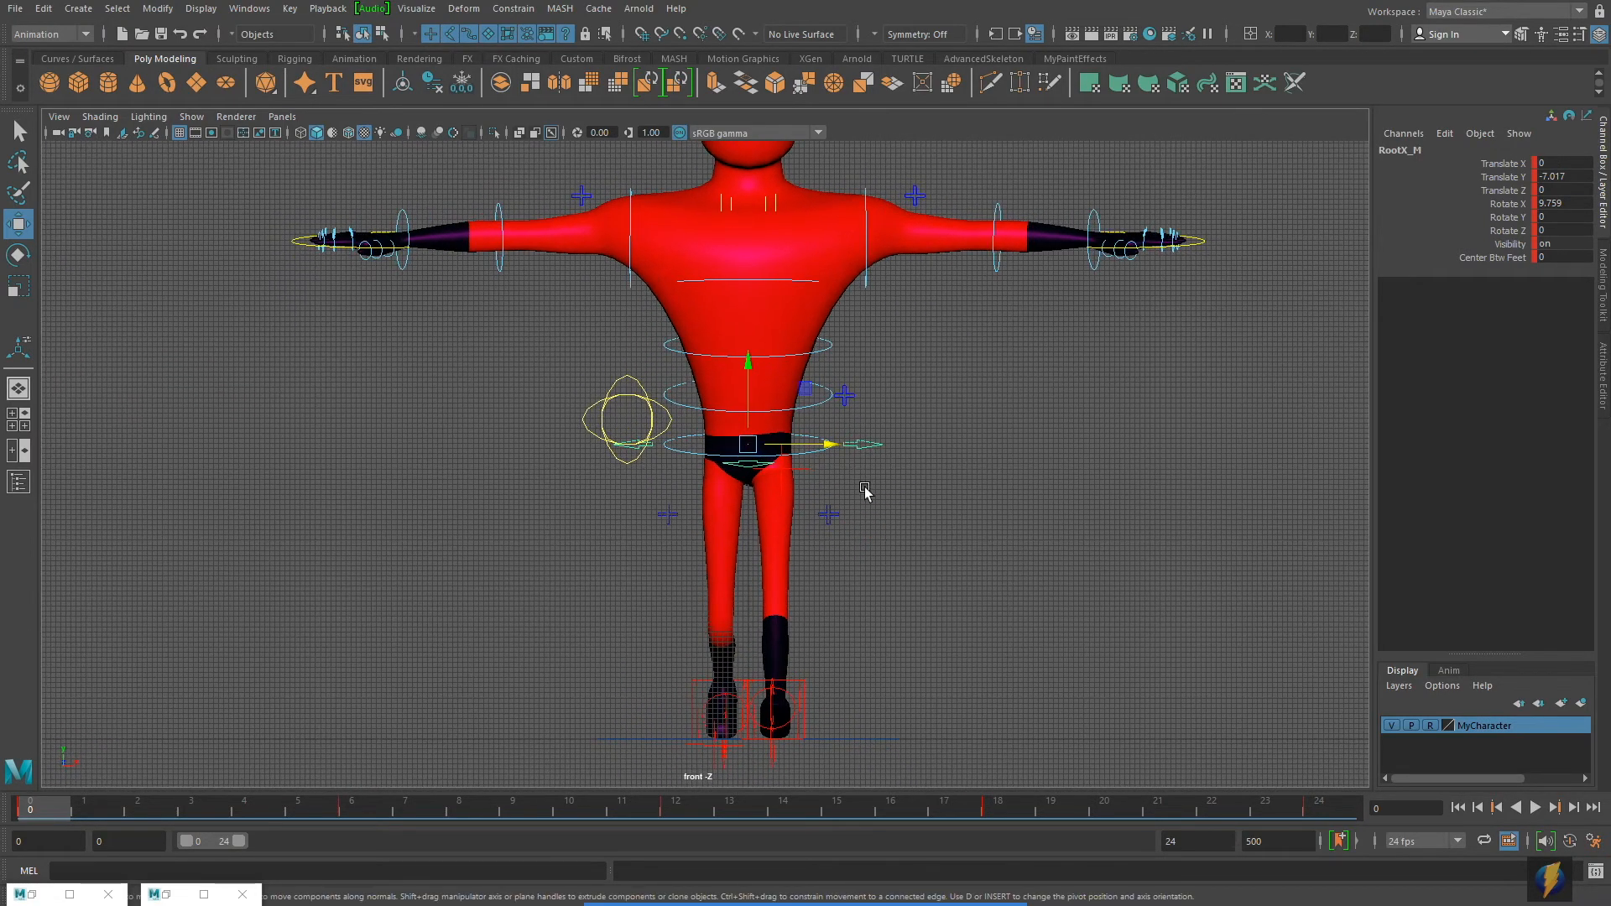
middle_click_drag(875, 492, 863, 475, "alt")
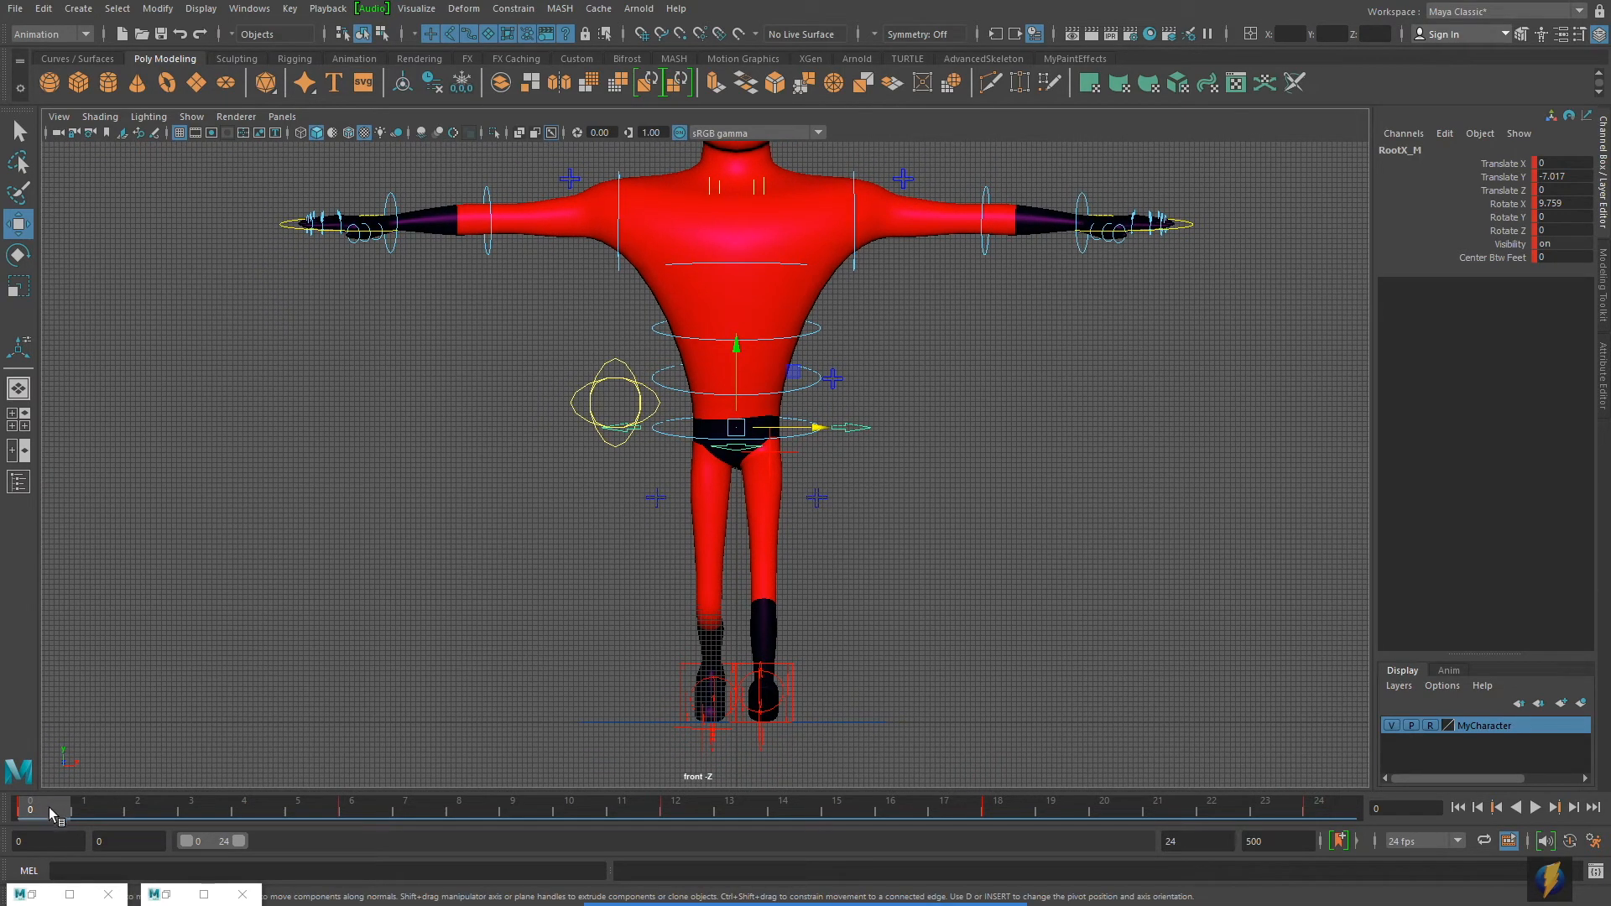
left_click_drag(54, 814, 353, 821)
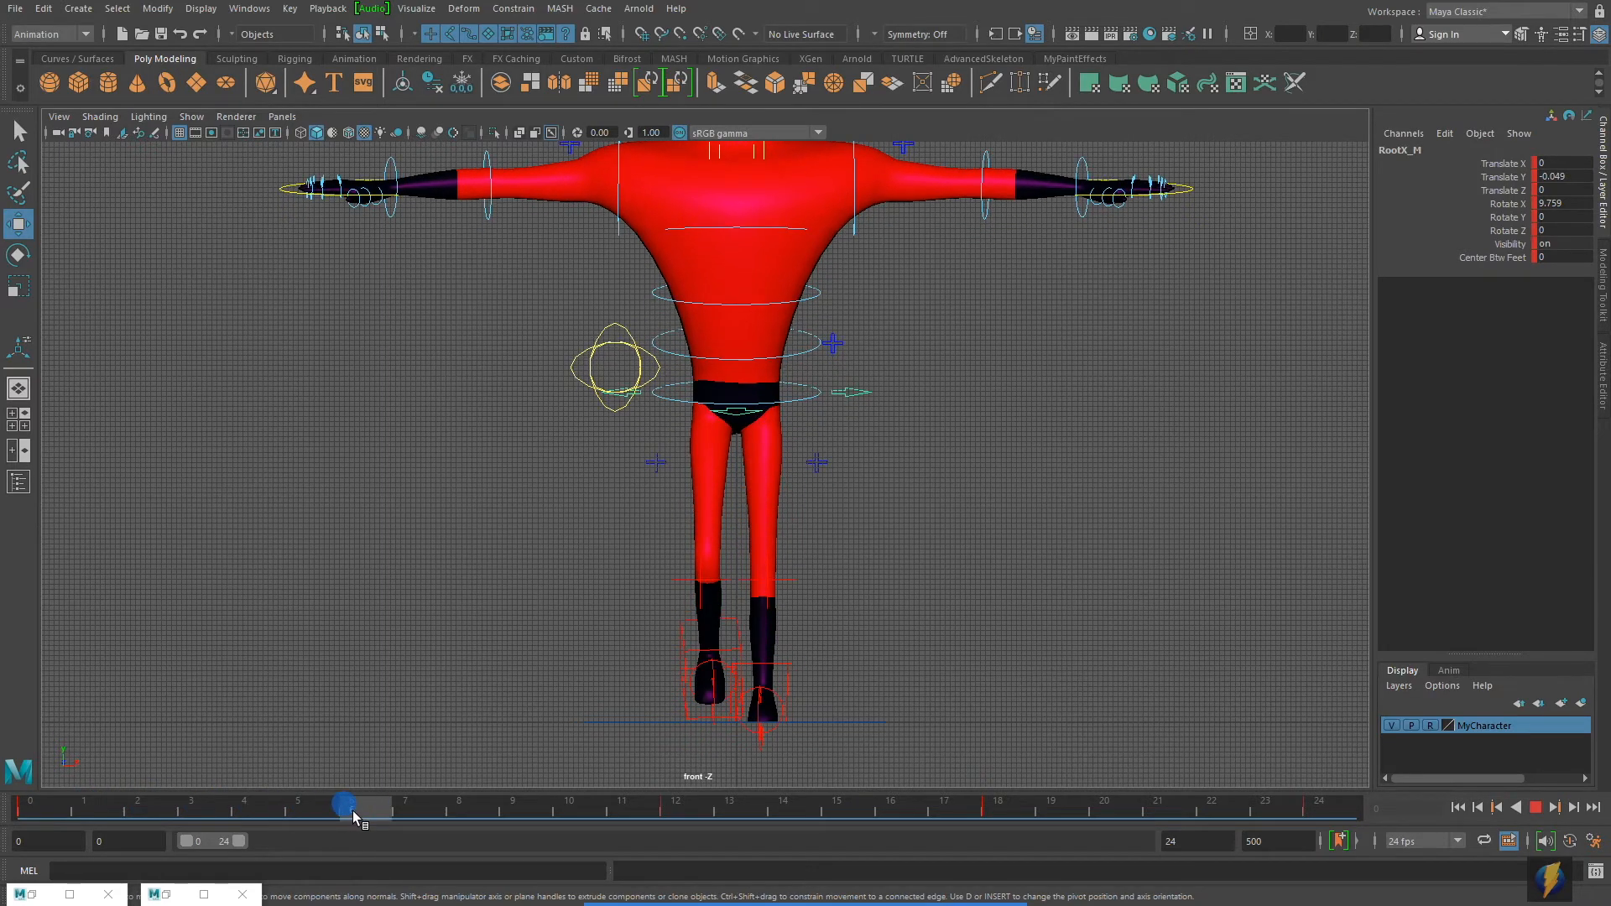
mouse_move(993, 438)
middle_mouse_down("alt")
mouse_move(1006, 479)
mouse_move(1022, 427)
middle_mouse_up("alt")
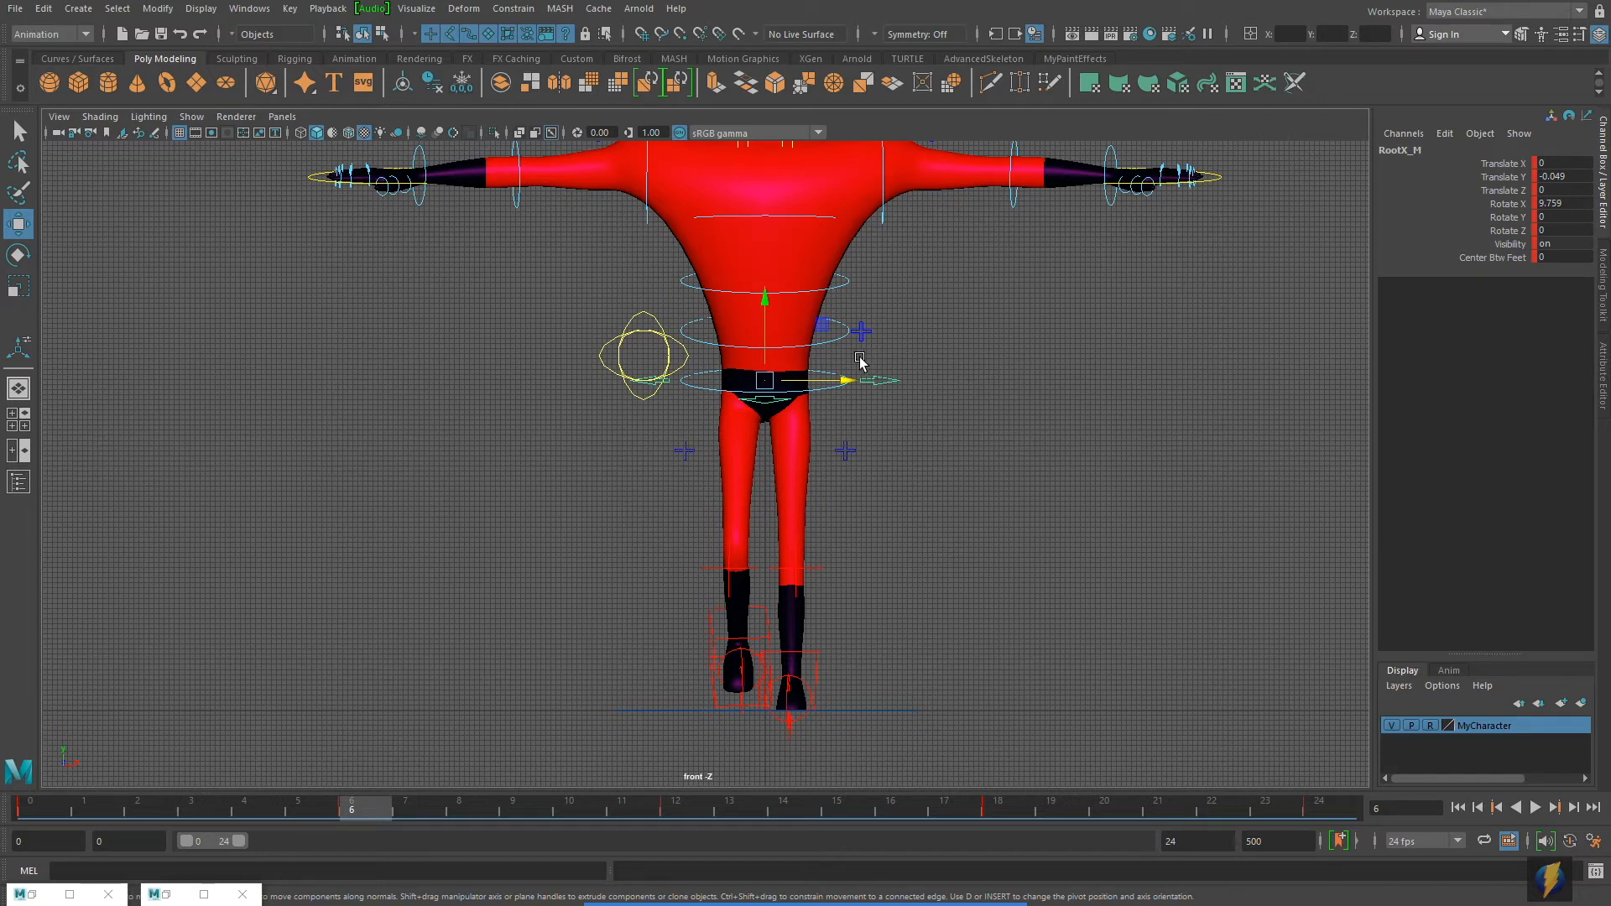
left_click_drag(846, 382, 873, 384)
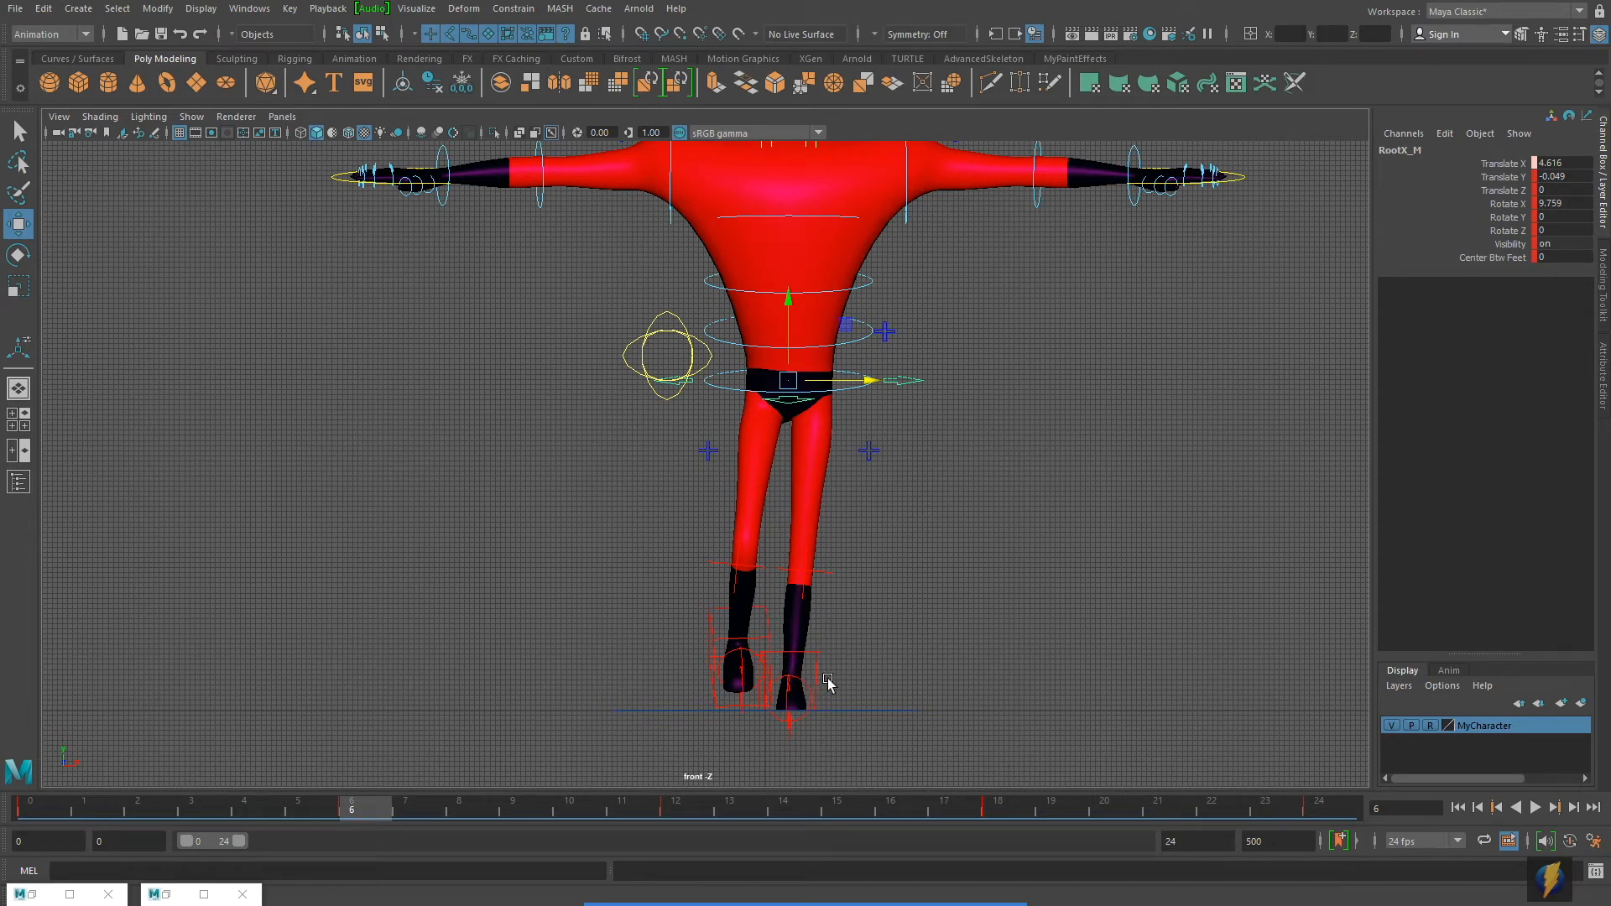
mouse_move(873, 380)
left_mouse_down()
mouse_move(854, 380)
mouse_move(877, 379)
left_mouse_up()
double_click(1590, 164)
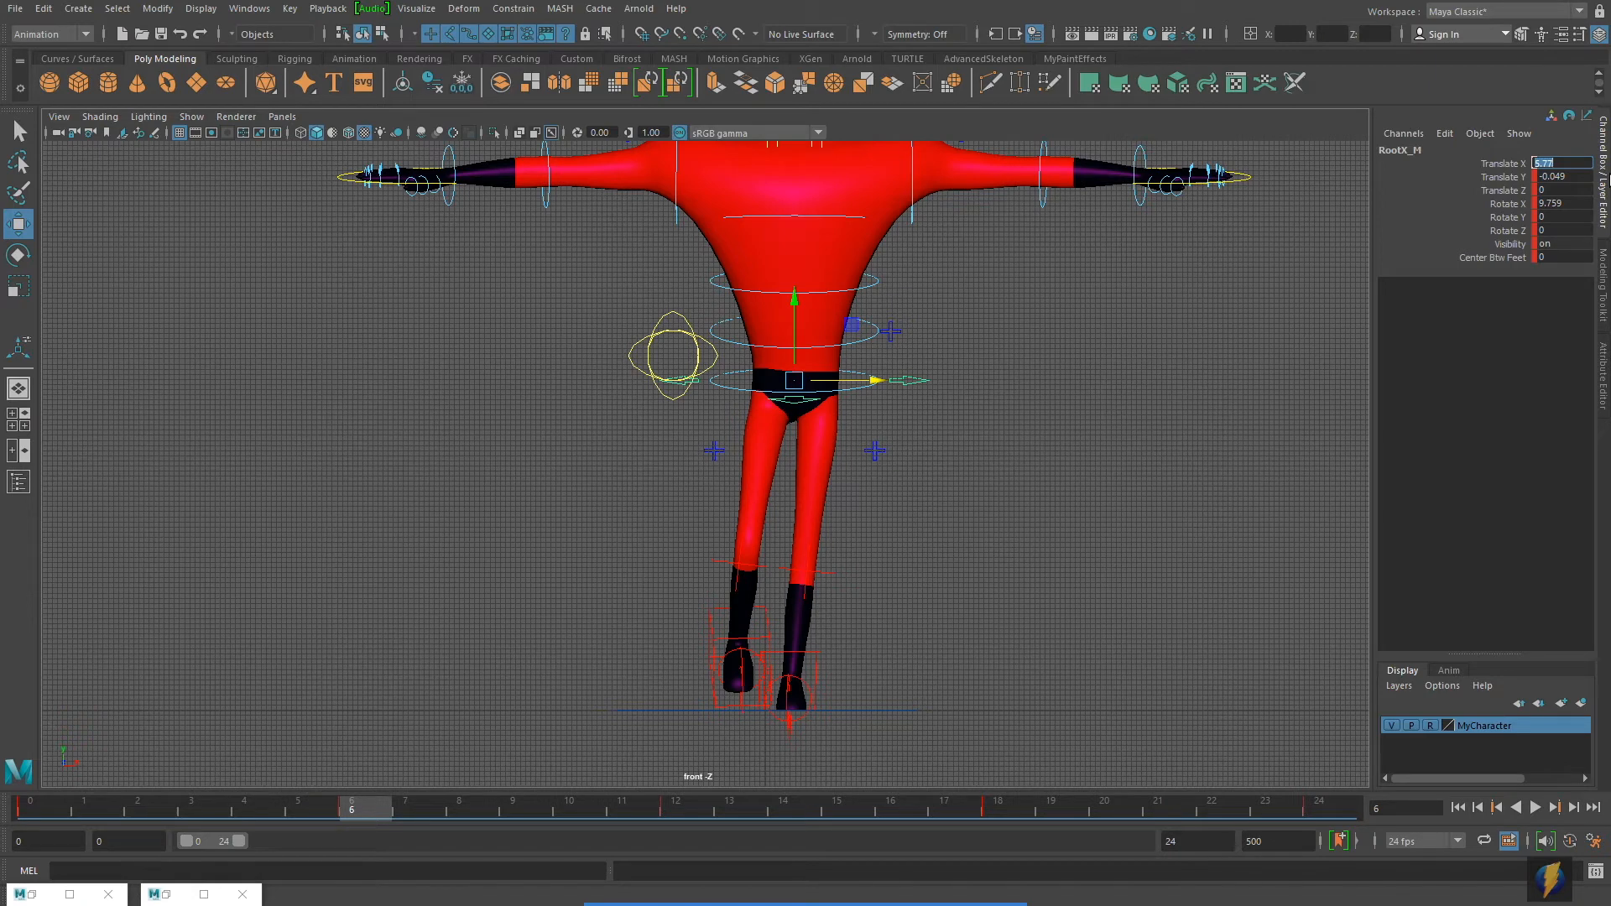
type("5")
key("Return")
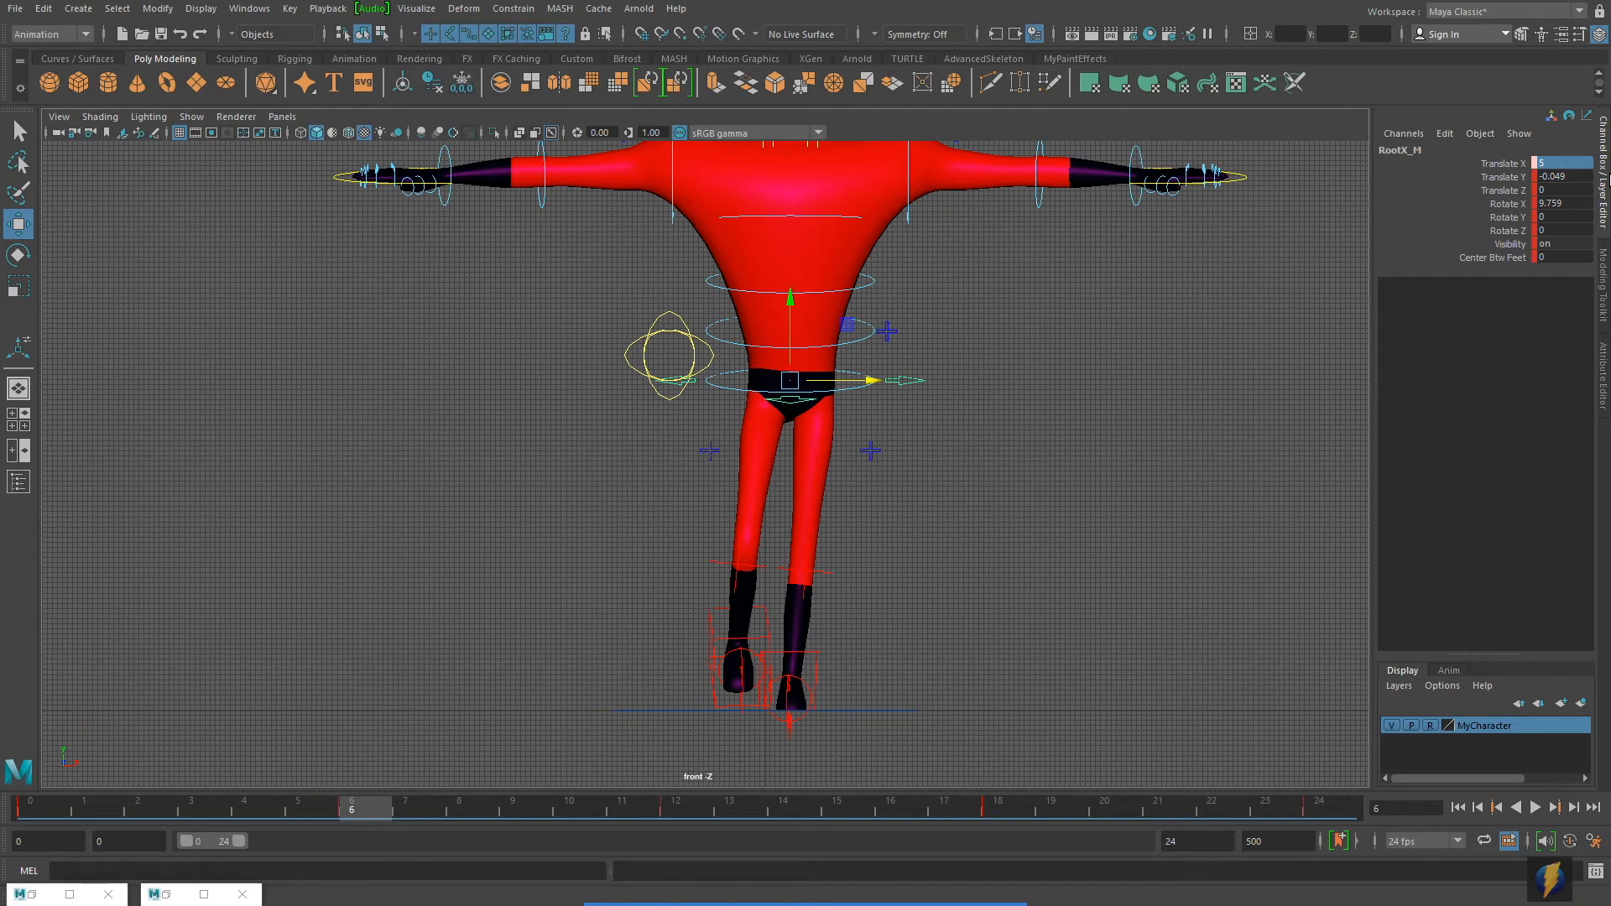
right_click(1502, 165)
left_click(1481, 202)
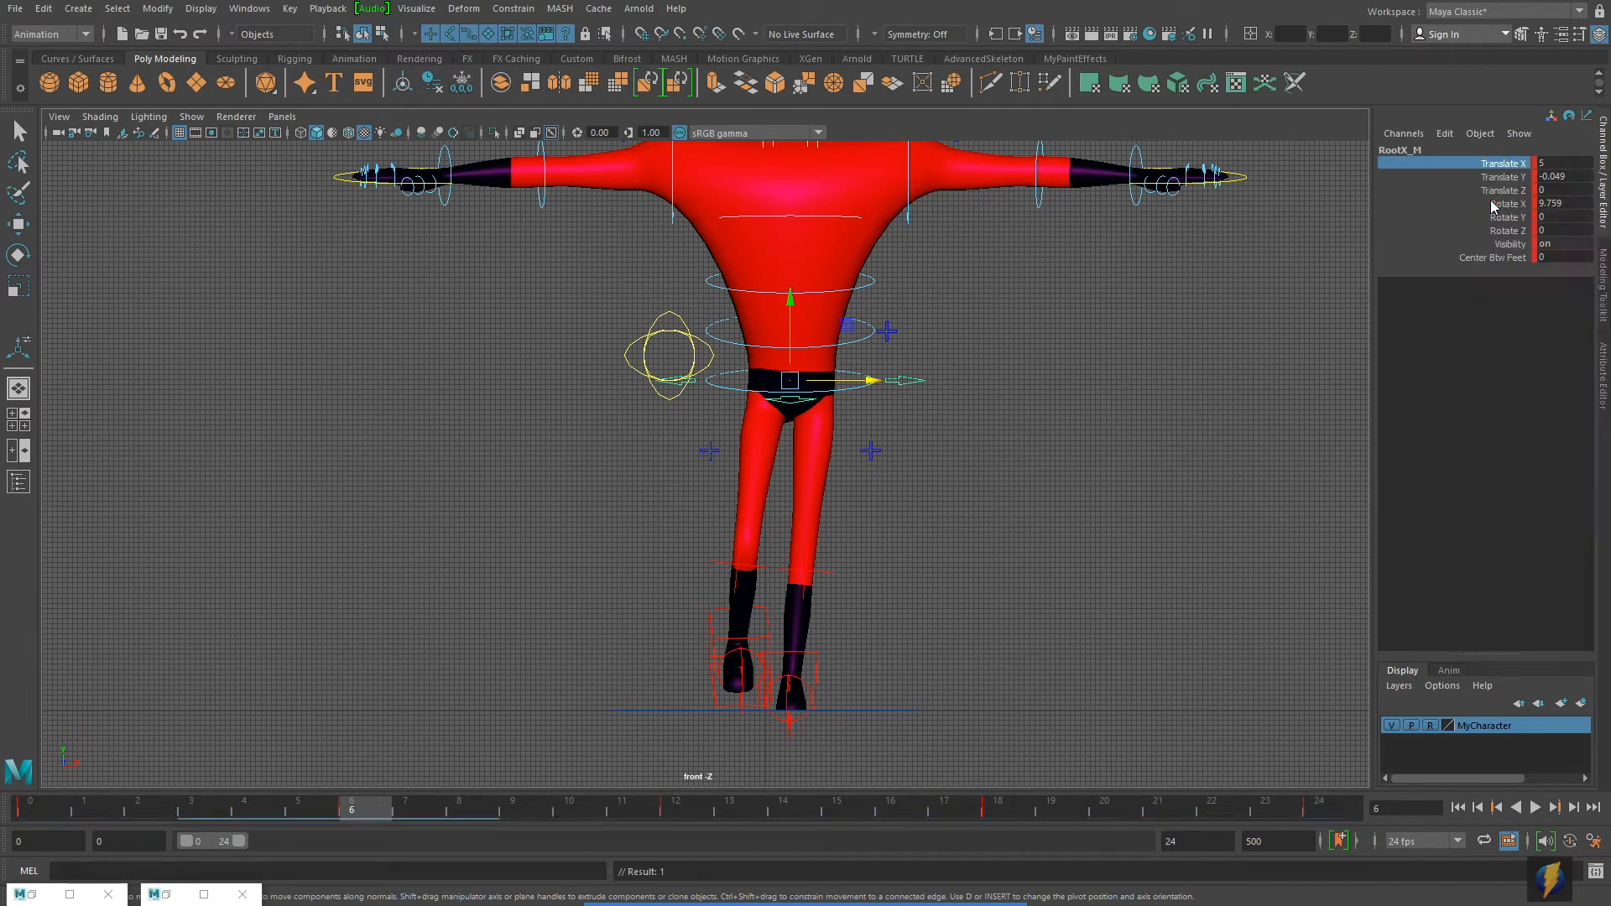
At frame 18, shift the root control to the opposite side with a Translate X of -5 and key that channel.
left_click_drag(369, 807, 995, 805)
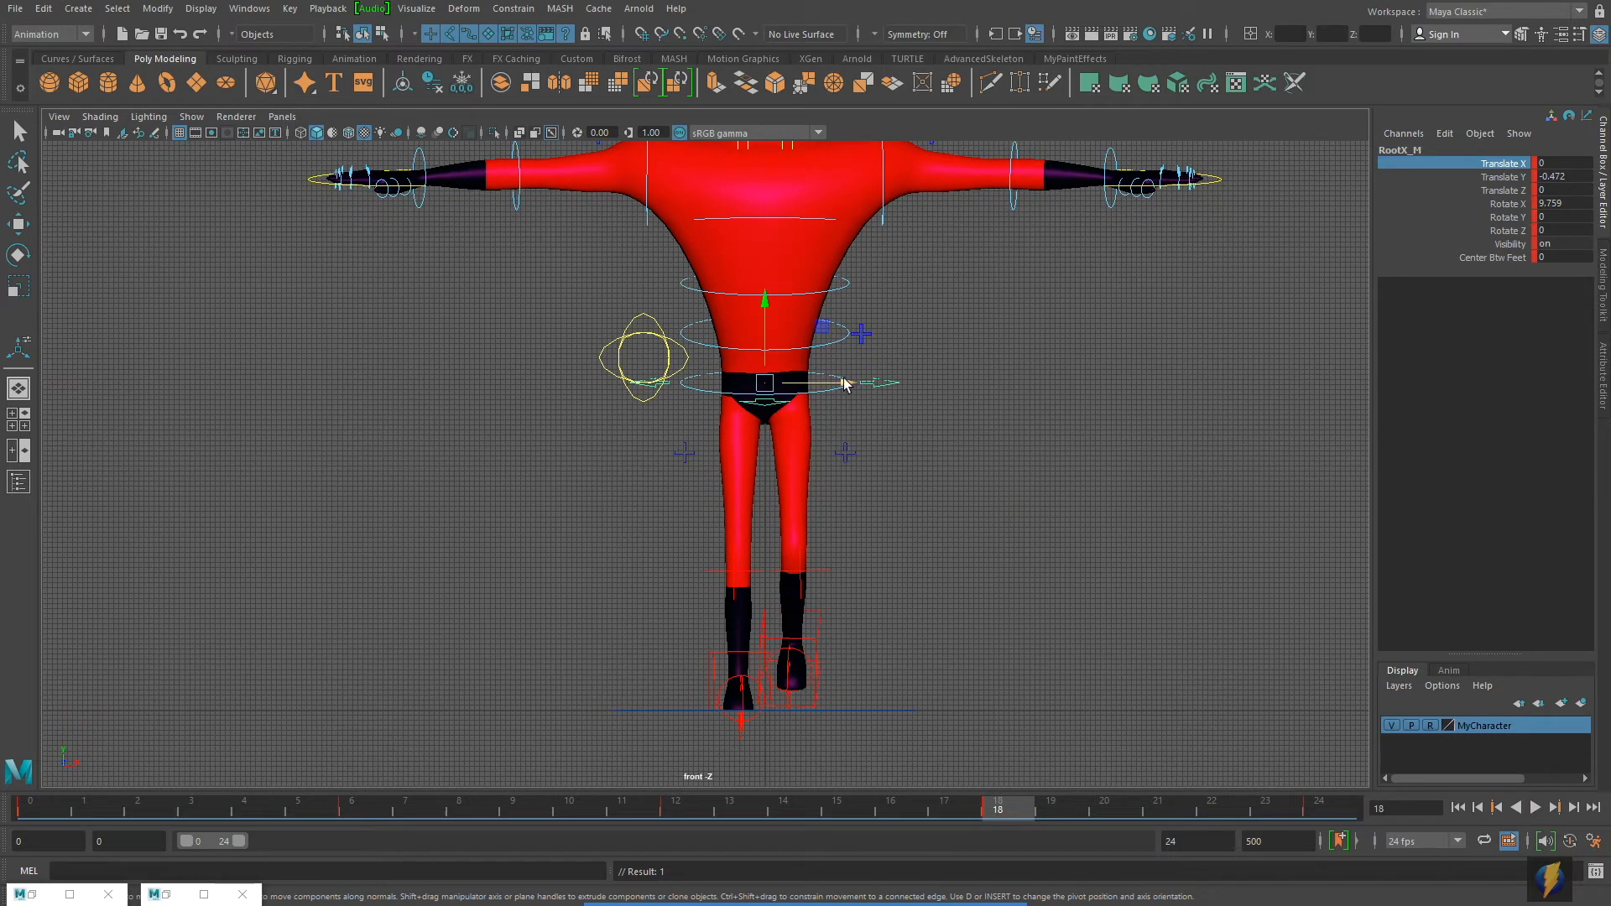
left_click_drag(844, 383, 825, 383)
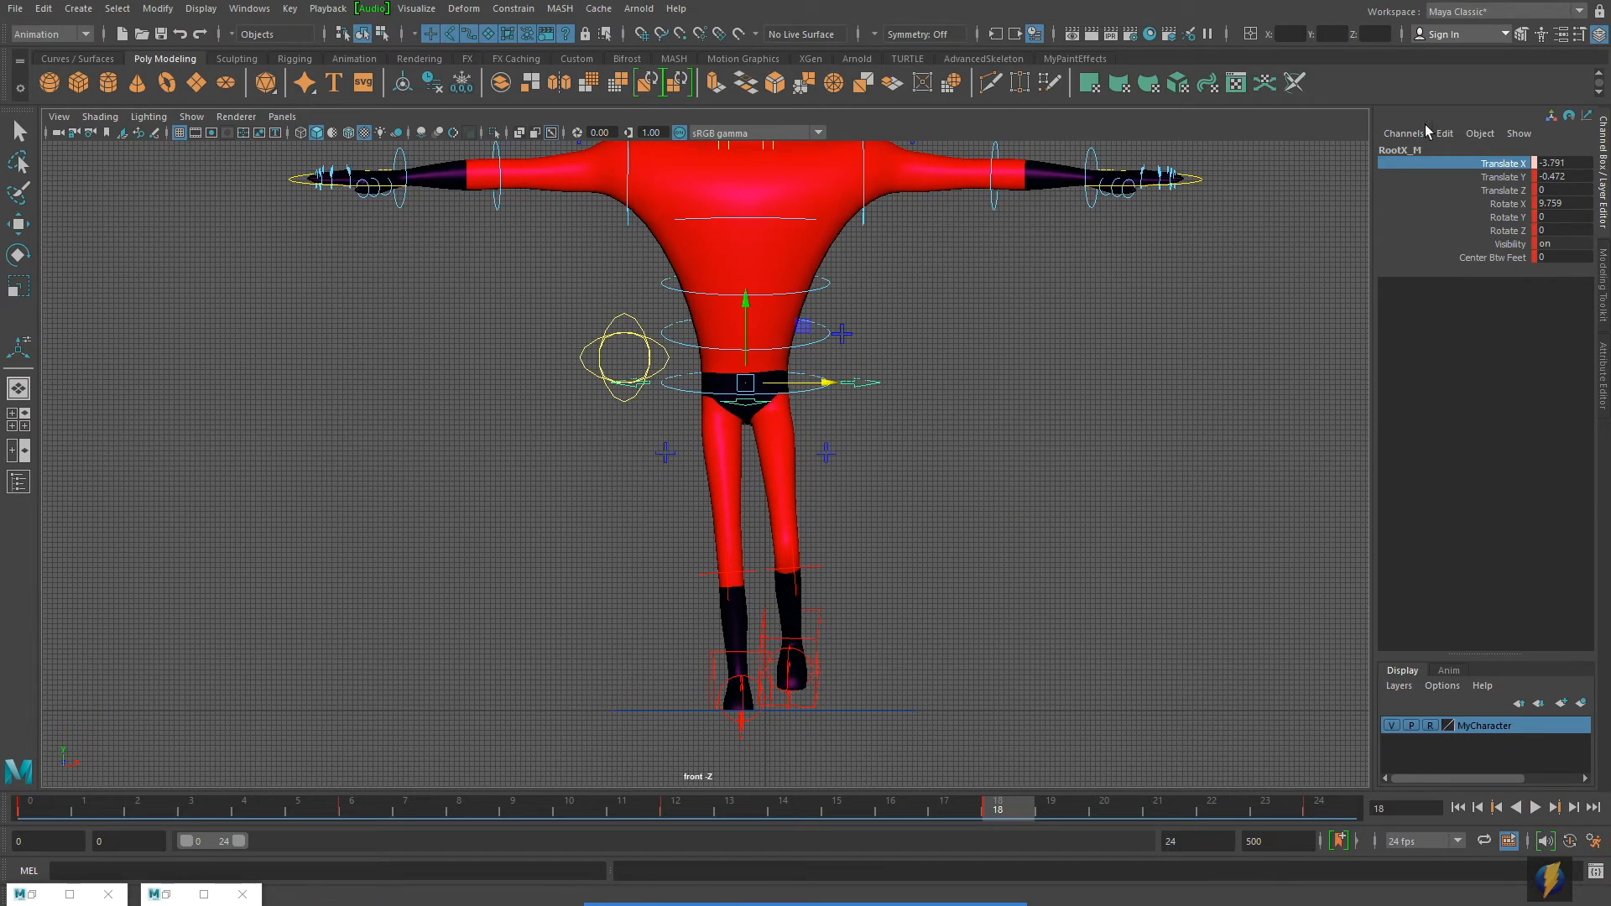
double_click(1563, 163)
type("-5")
key("Return")
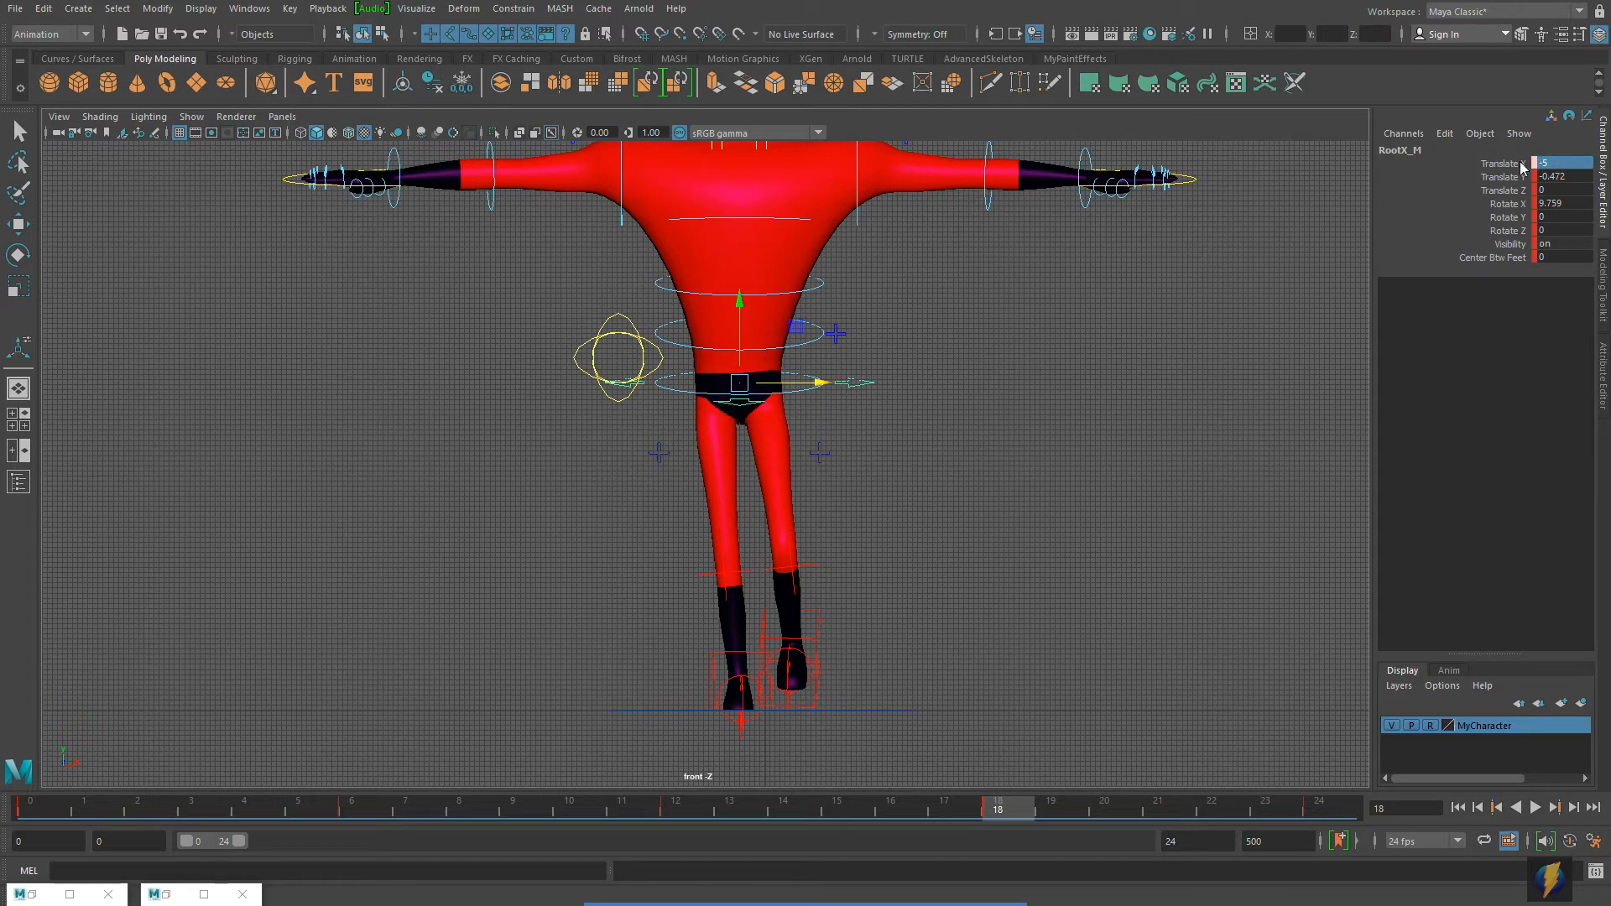
left_click(1507, 166)
right_click(1506, 168)
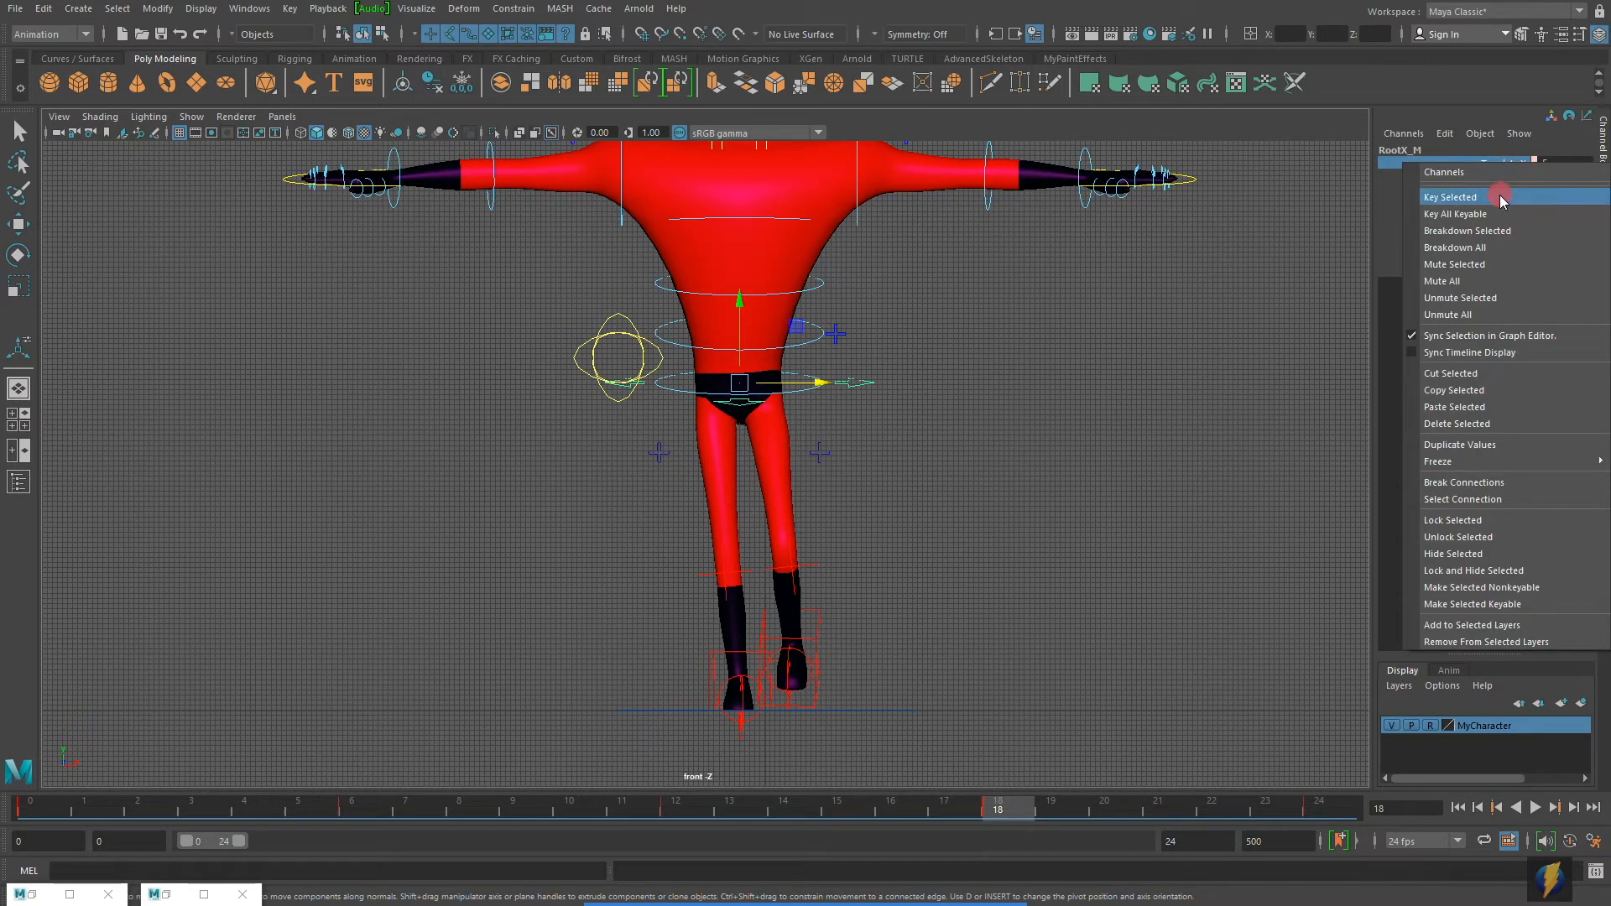
left_click(1504, 193)
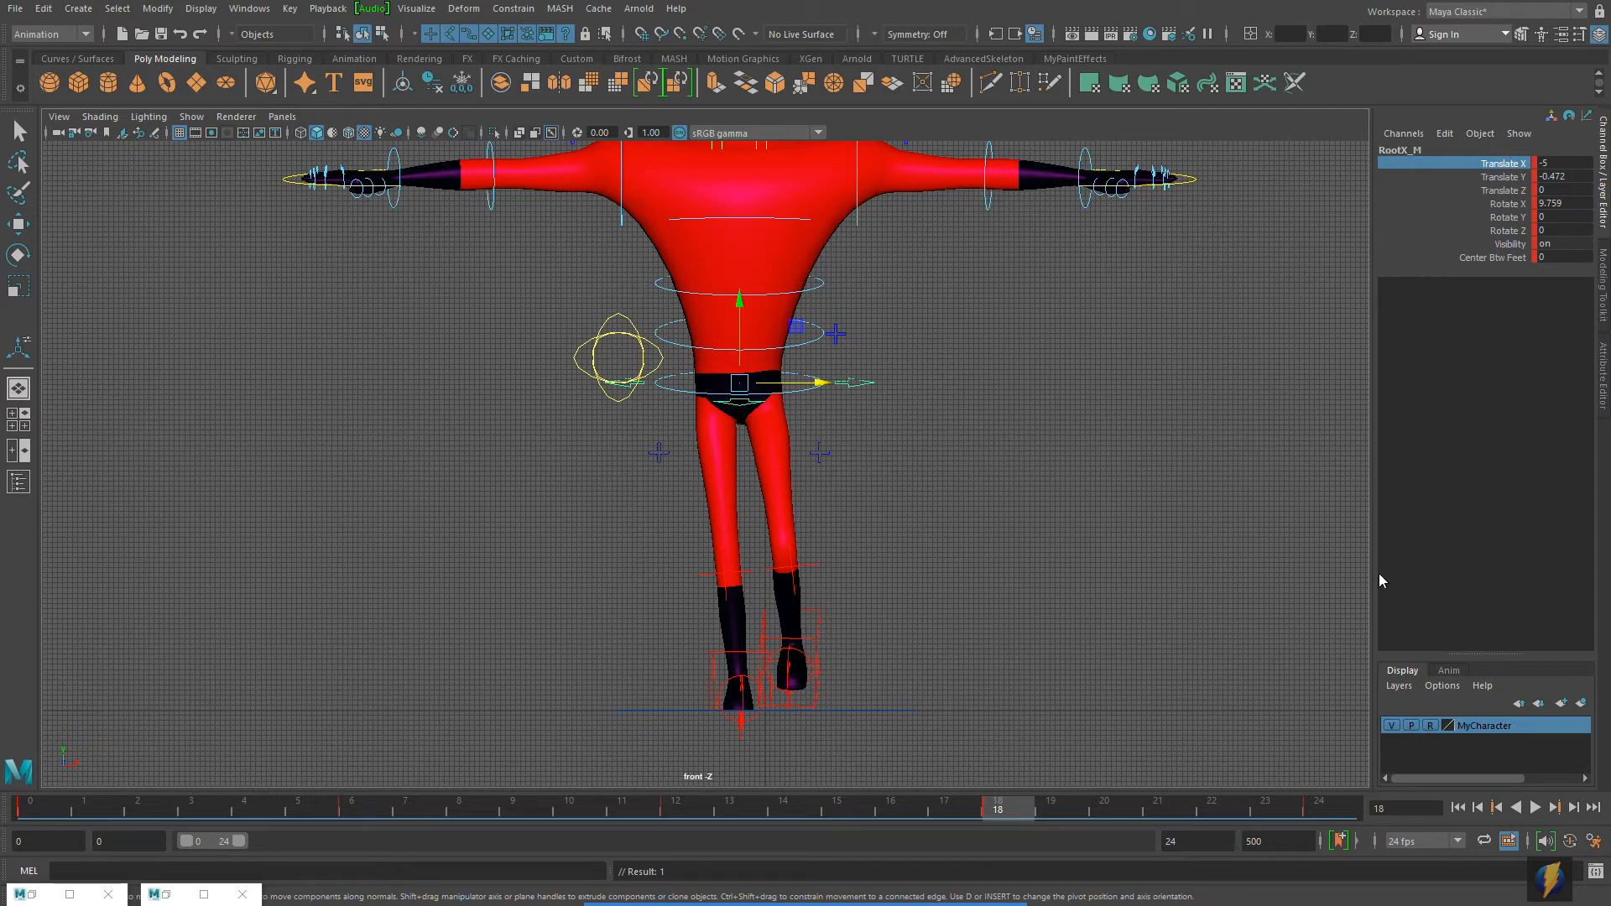
Play the walk cycle to review the side-to-side hip motion, and return to frame 0.
left_click(1535, 807)
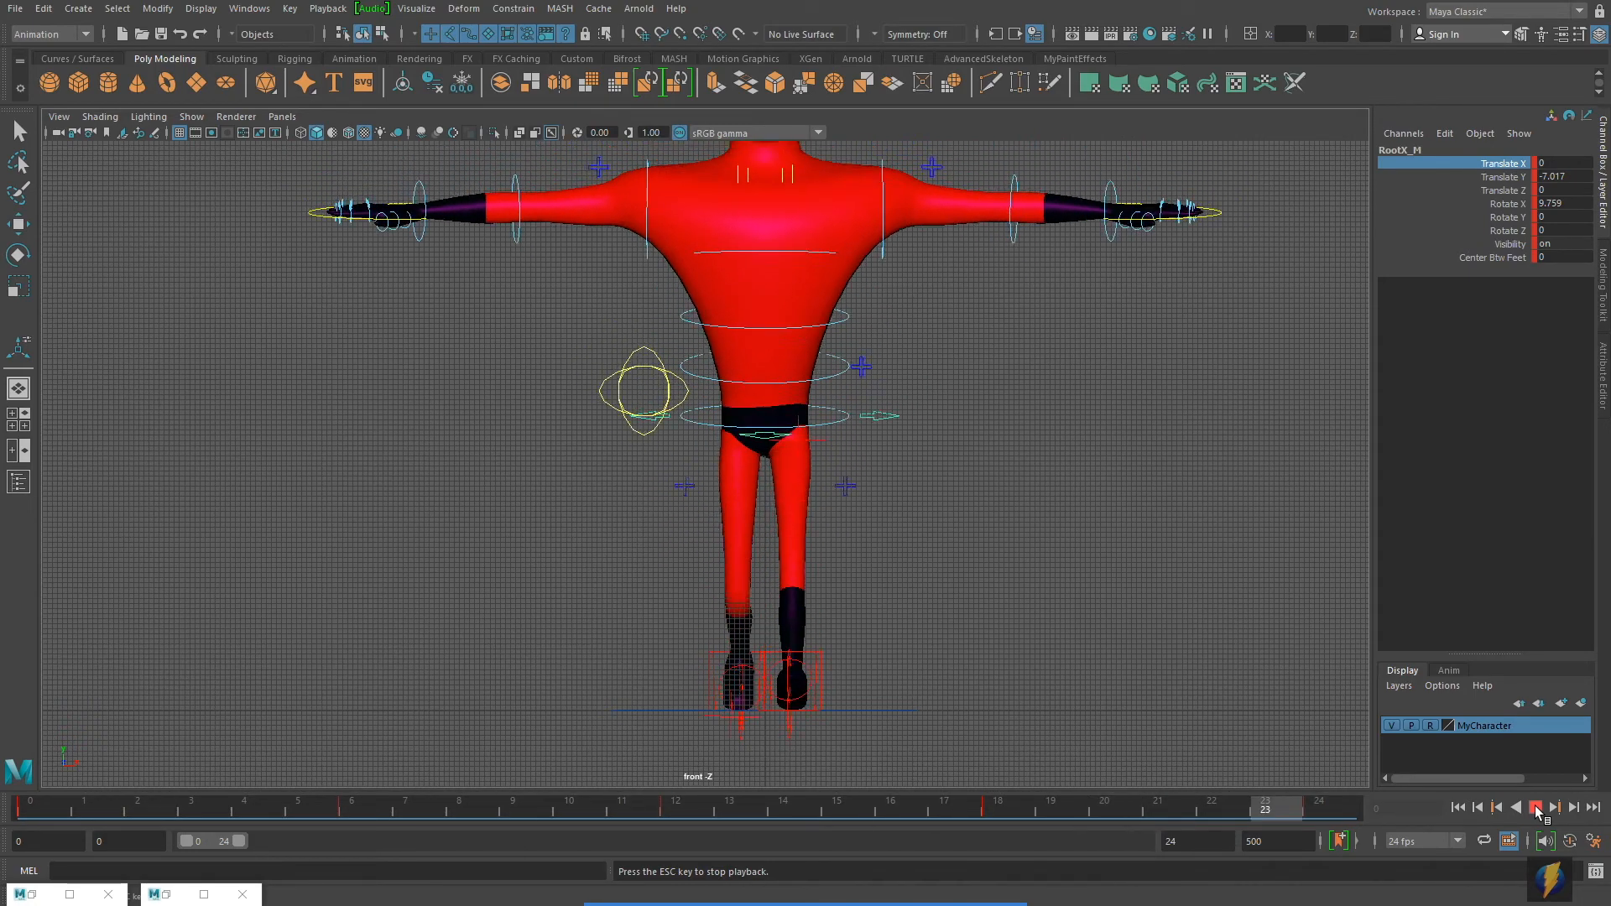
left_click(1536, 807)
left_click(1457, 807)
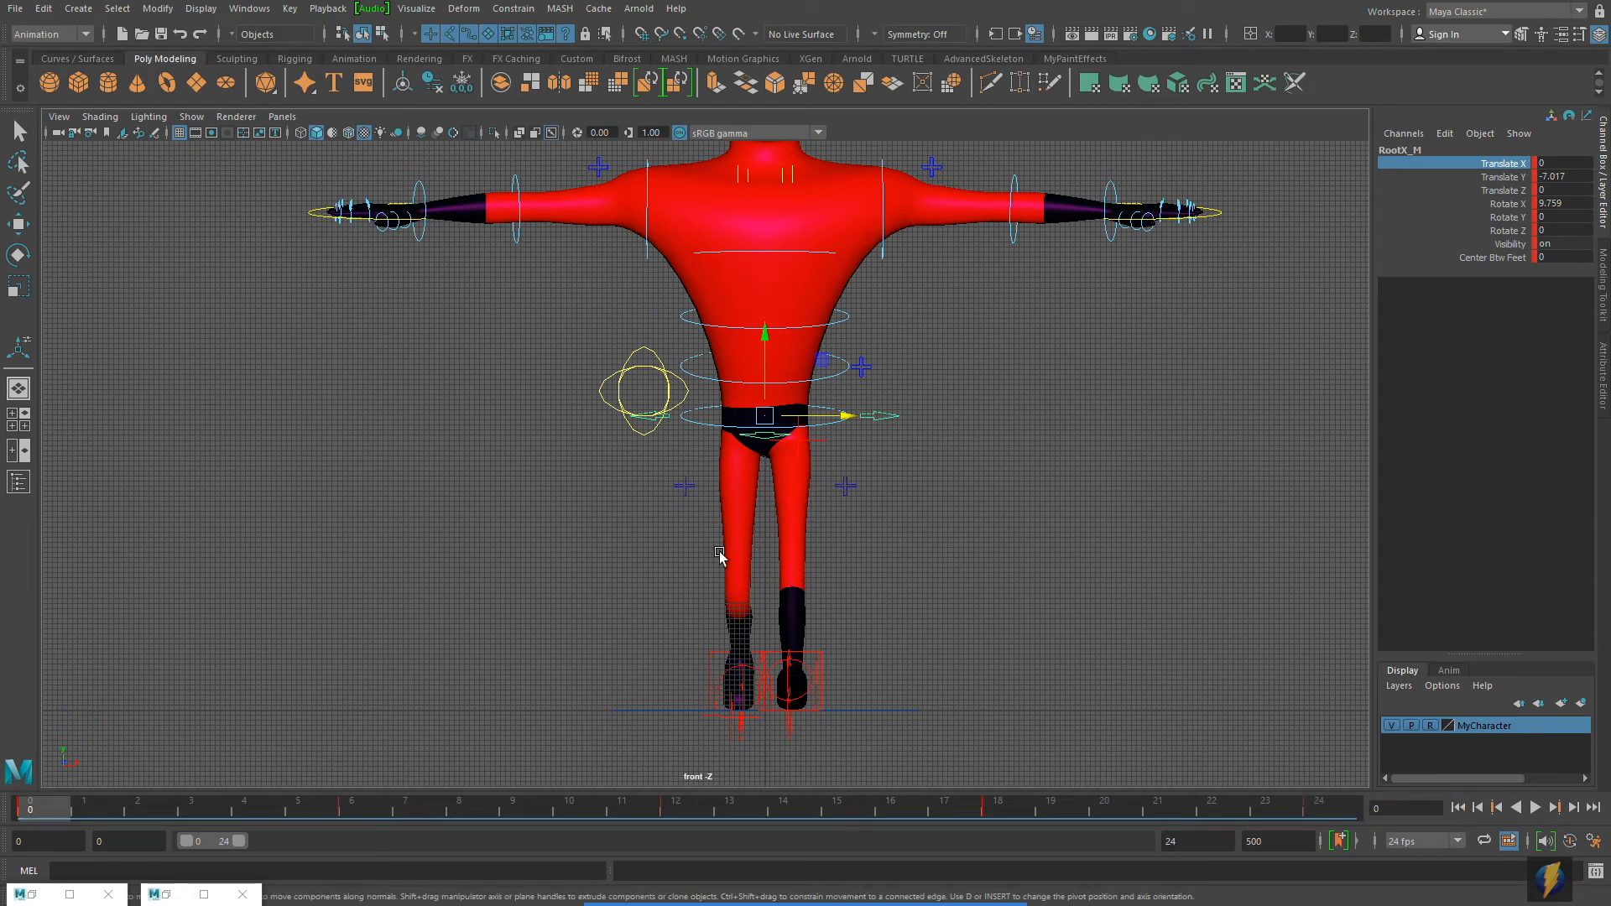
Examine the root control's Translate X curve in the Graph Editor across the whole cycle.
left_click(249, 8)
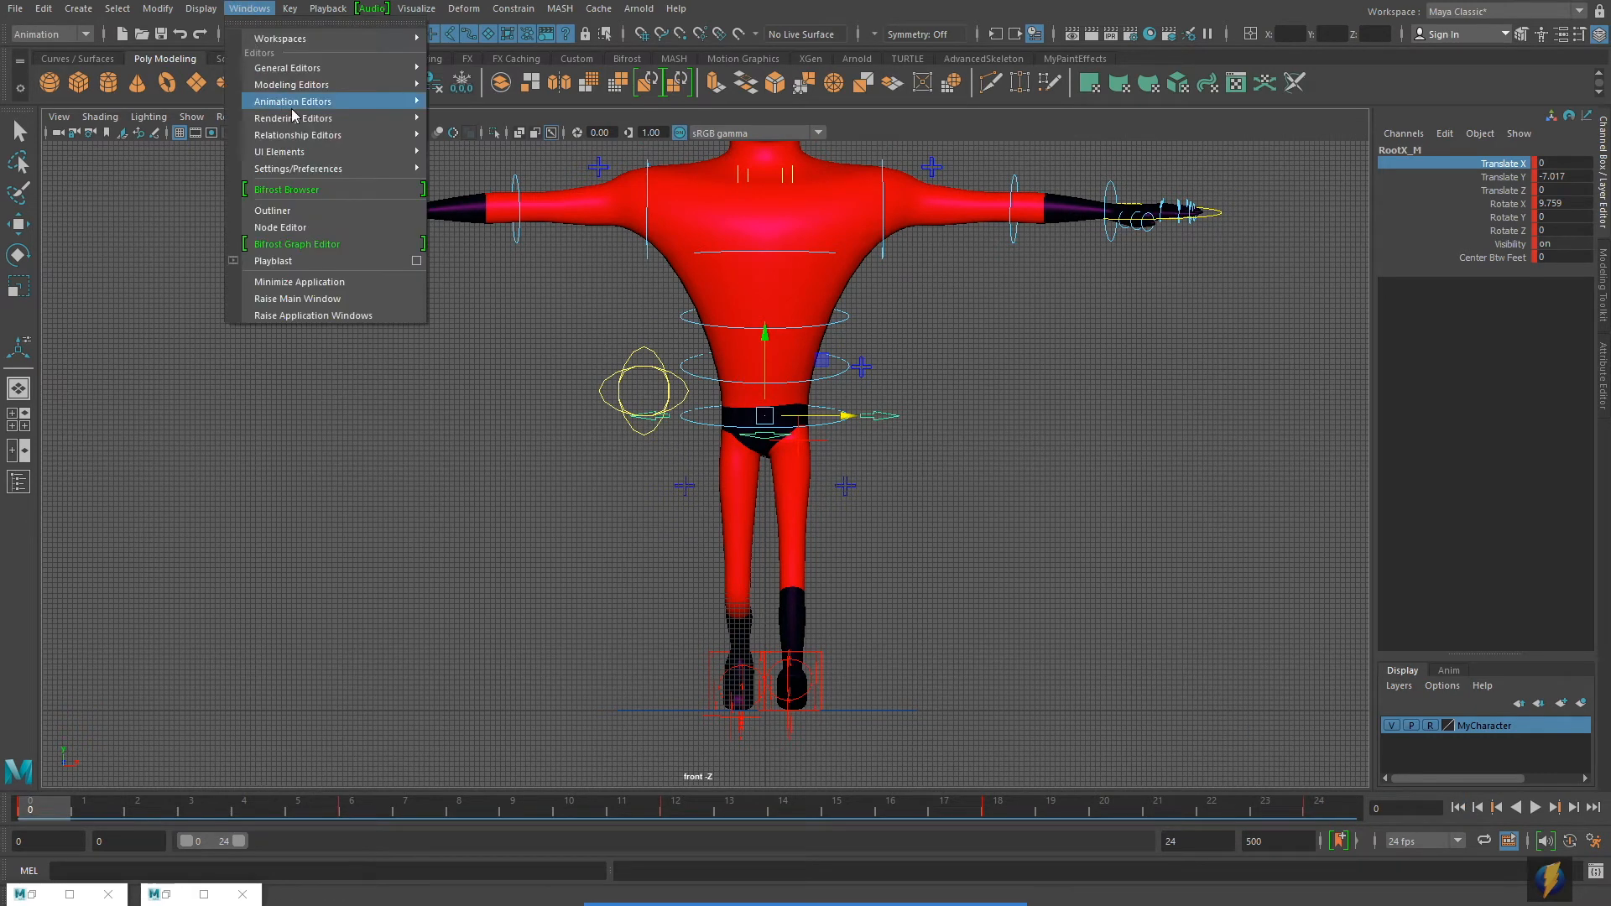
mouse_move(352, 101)
left_click(521, 103)
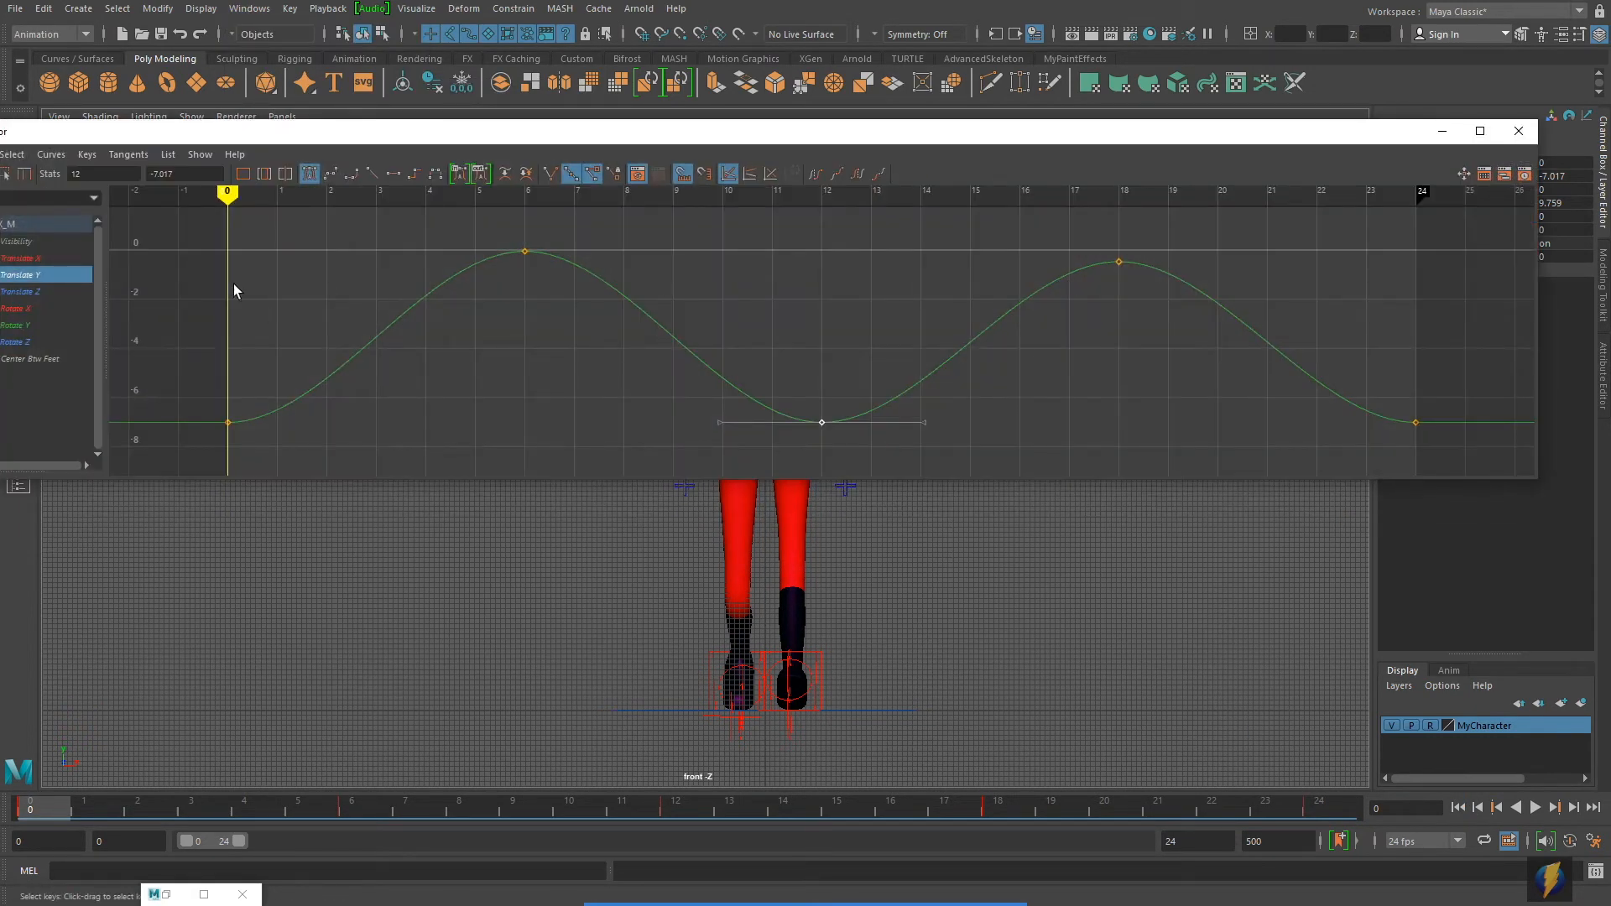
left_click(20, 258)
left_click(206, 269)
mouse_move(926, 274)
right_mouse_down("alt")
mouse_move(903, 273)
mouse_move(922, 288)
right_mouse_up("alt")
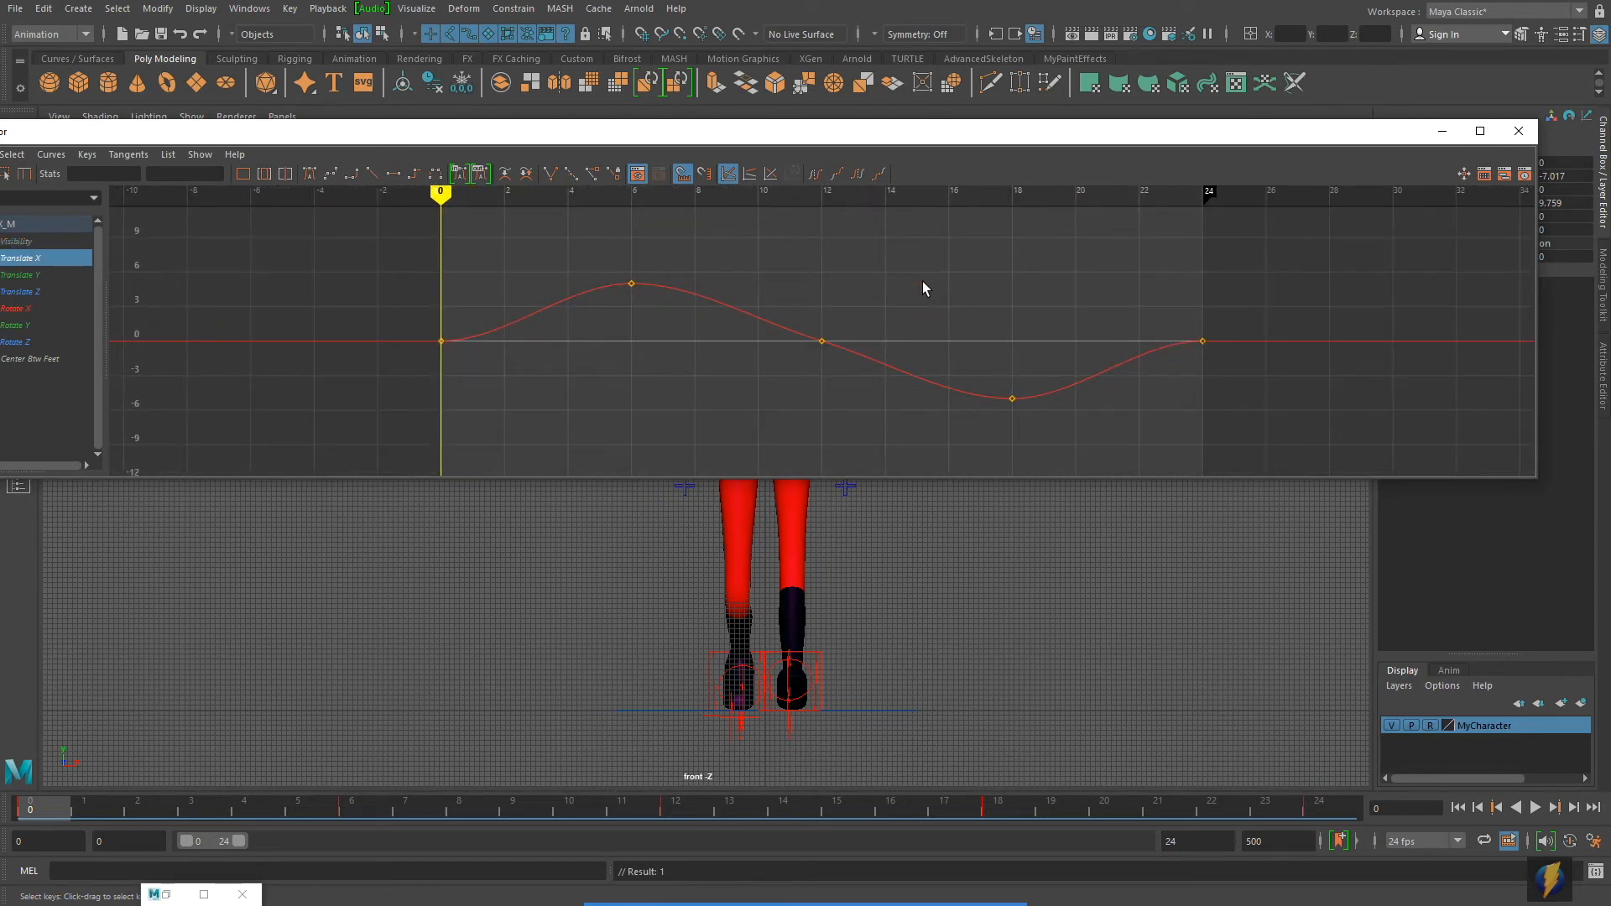
Enlarge the Graph Editor and examine RootX_M's Translate X curve around the key at frame 12.
left_click(1480, 131)
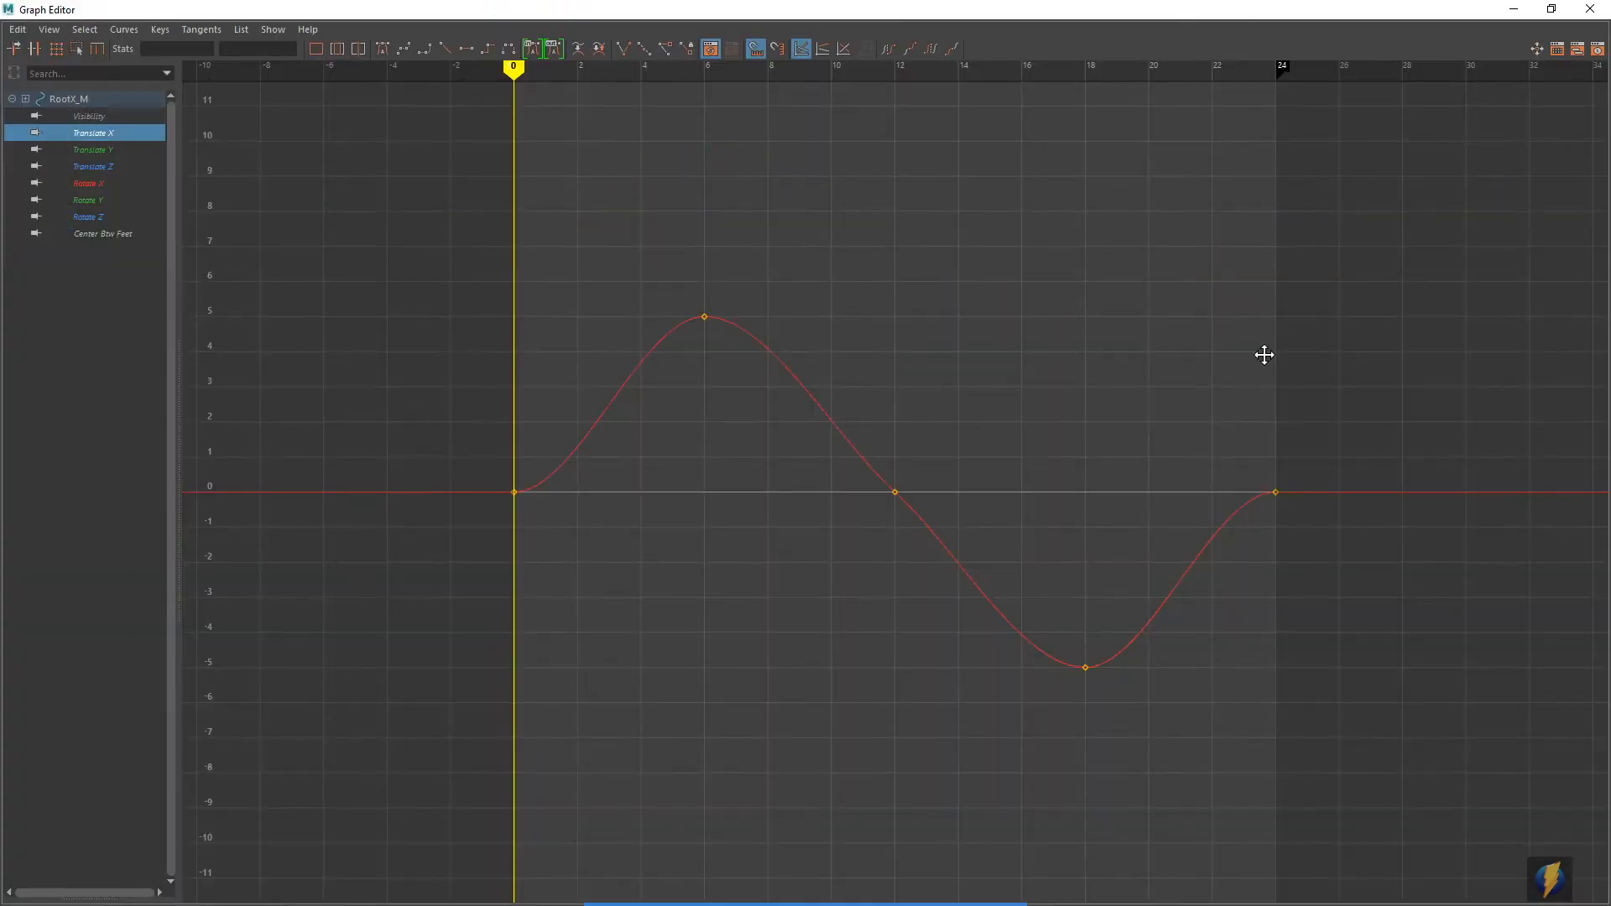
middle_click_drag(1264, 354, 1247, 332, "alt")
right_click_drag(973, 422, 995, 299, "alt")
left_click(867, 870)
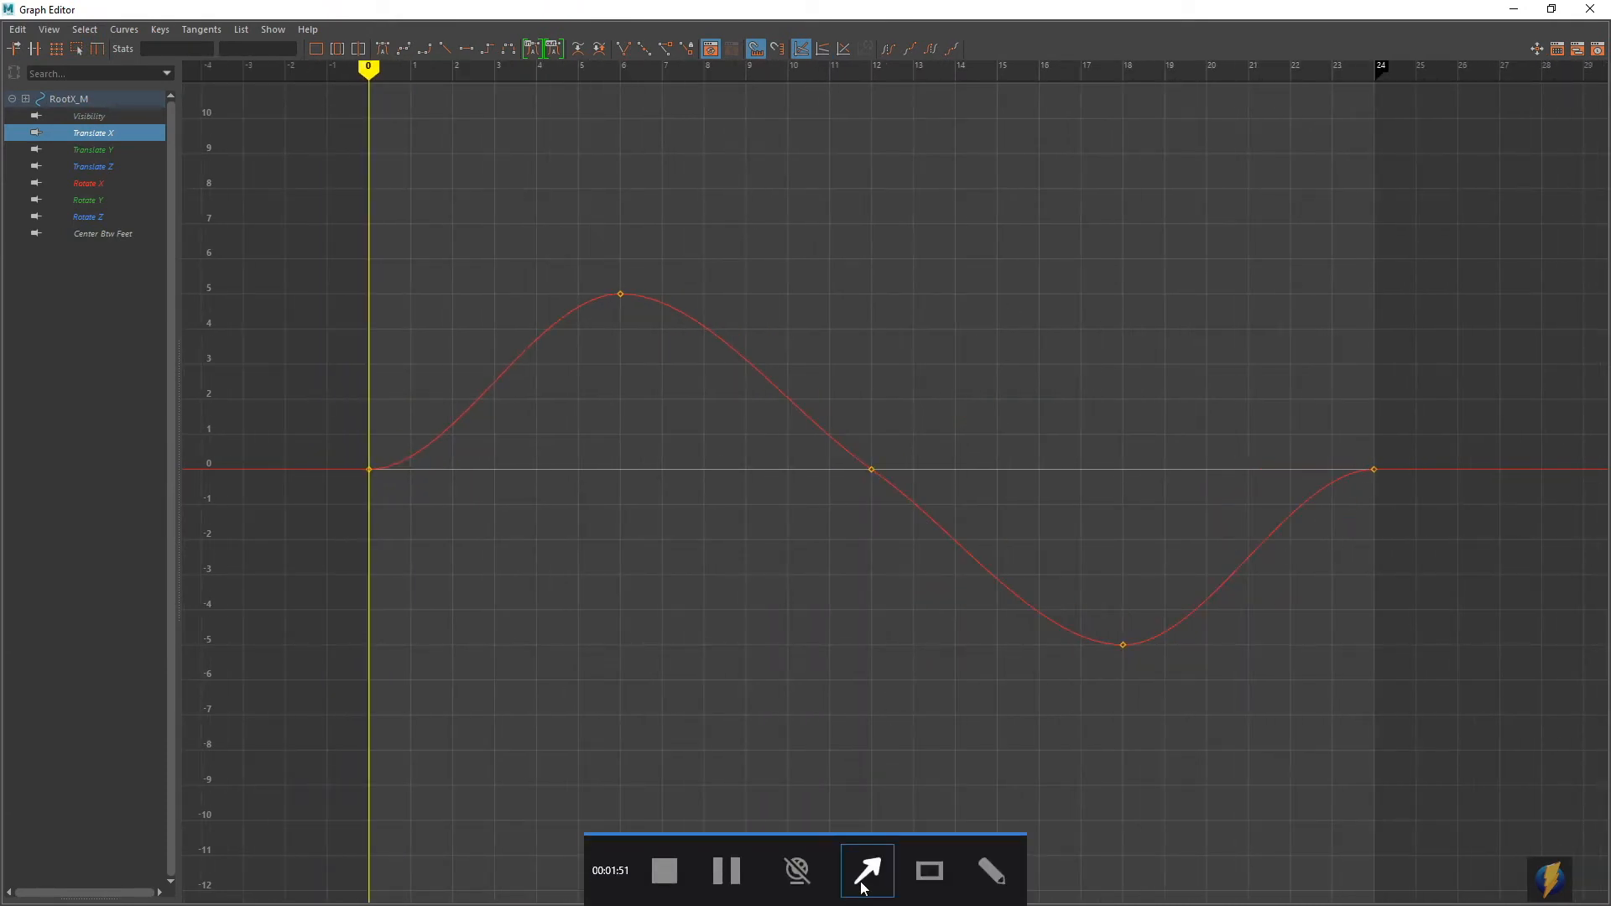
mouse_move(818, 216)
left_mouse_down()
mouse_move(684, 238)
mouse_move(376, 457)
mouse_move(405, 461)
mouse_move(758, 215)
mouse_move(1161, 388)
mouse_move(1244, 529)
mouse_move(1315, 457)
mouse_move(1380, 468)
mouse_move(1112, 457)
mouse_move(852, 397)
mouse_move(870, 477)
mouse_move(762, 389)
mouse_move(902, 485)
left_mouse_up()
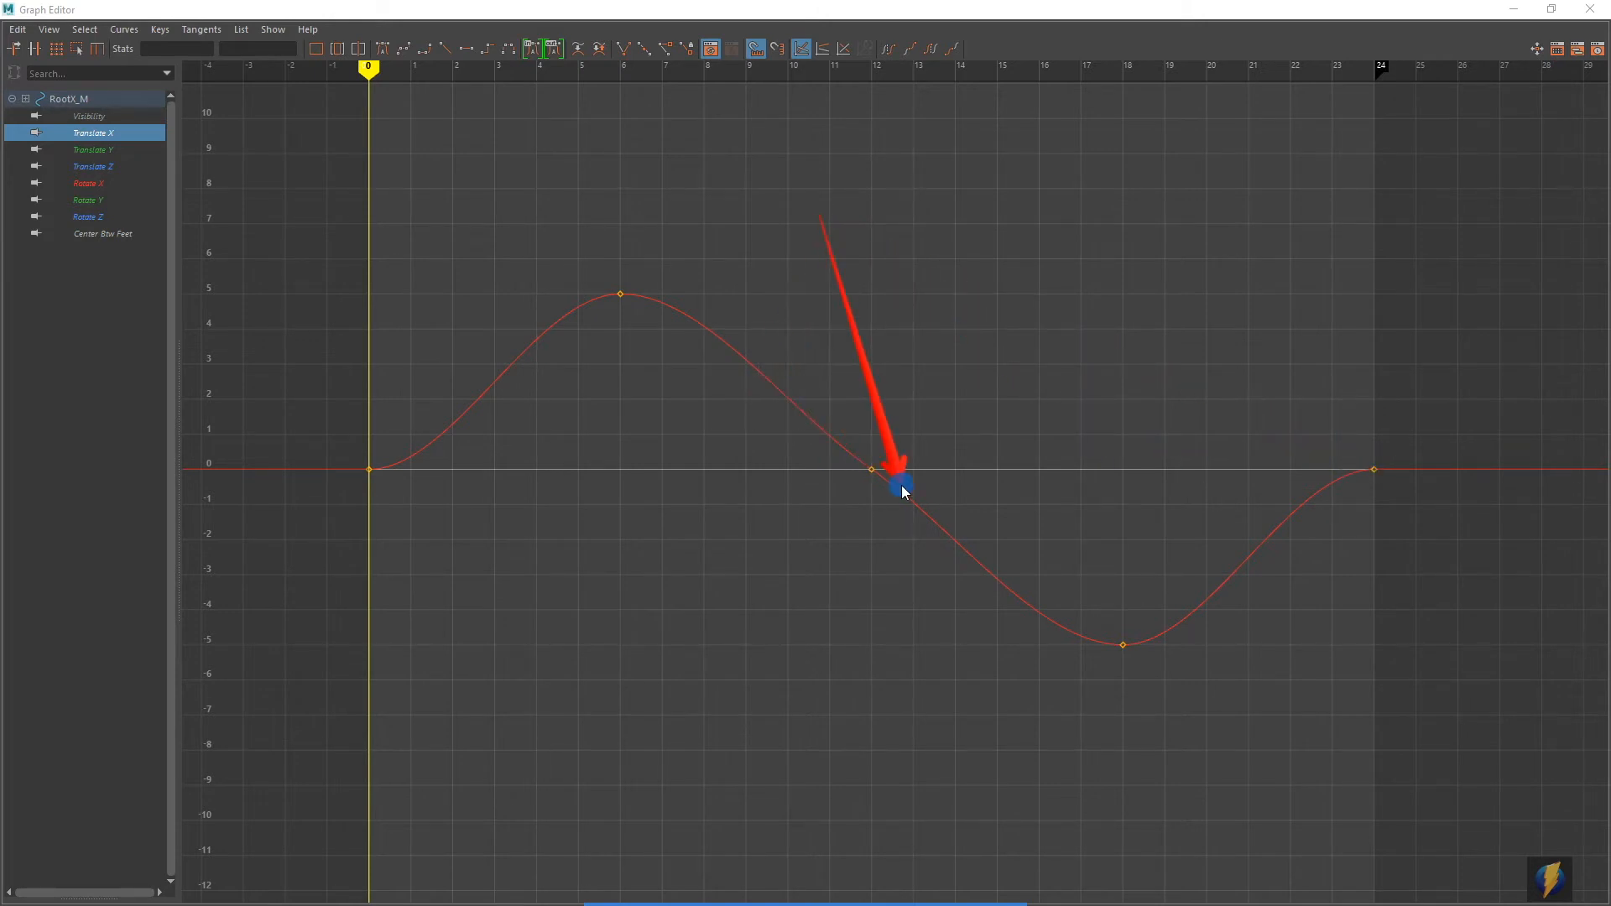
right_click_drag(1024, 468, 1129, 424, "alt")
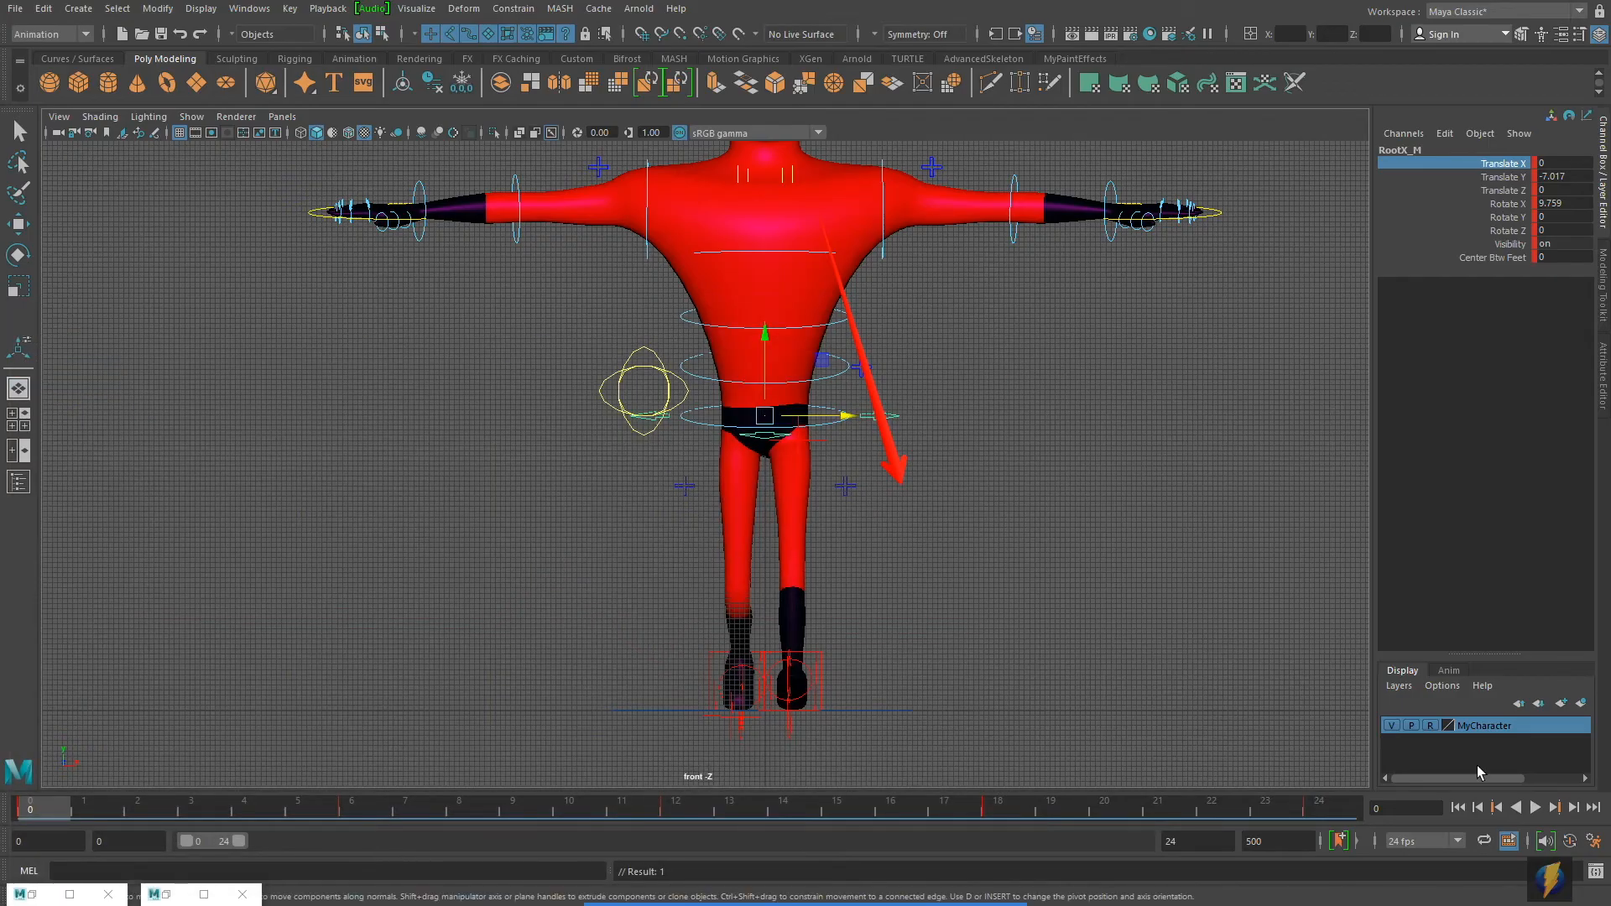
Play the walk in the front view, stop it and return to the start frame.
left_click(1535, 807)
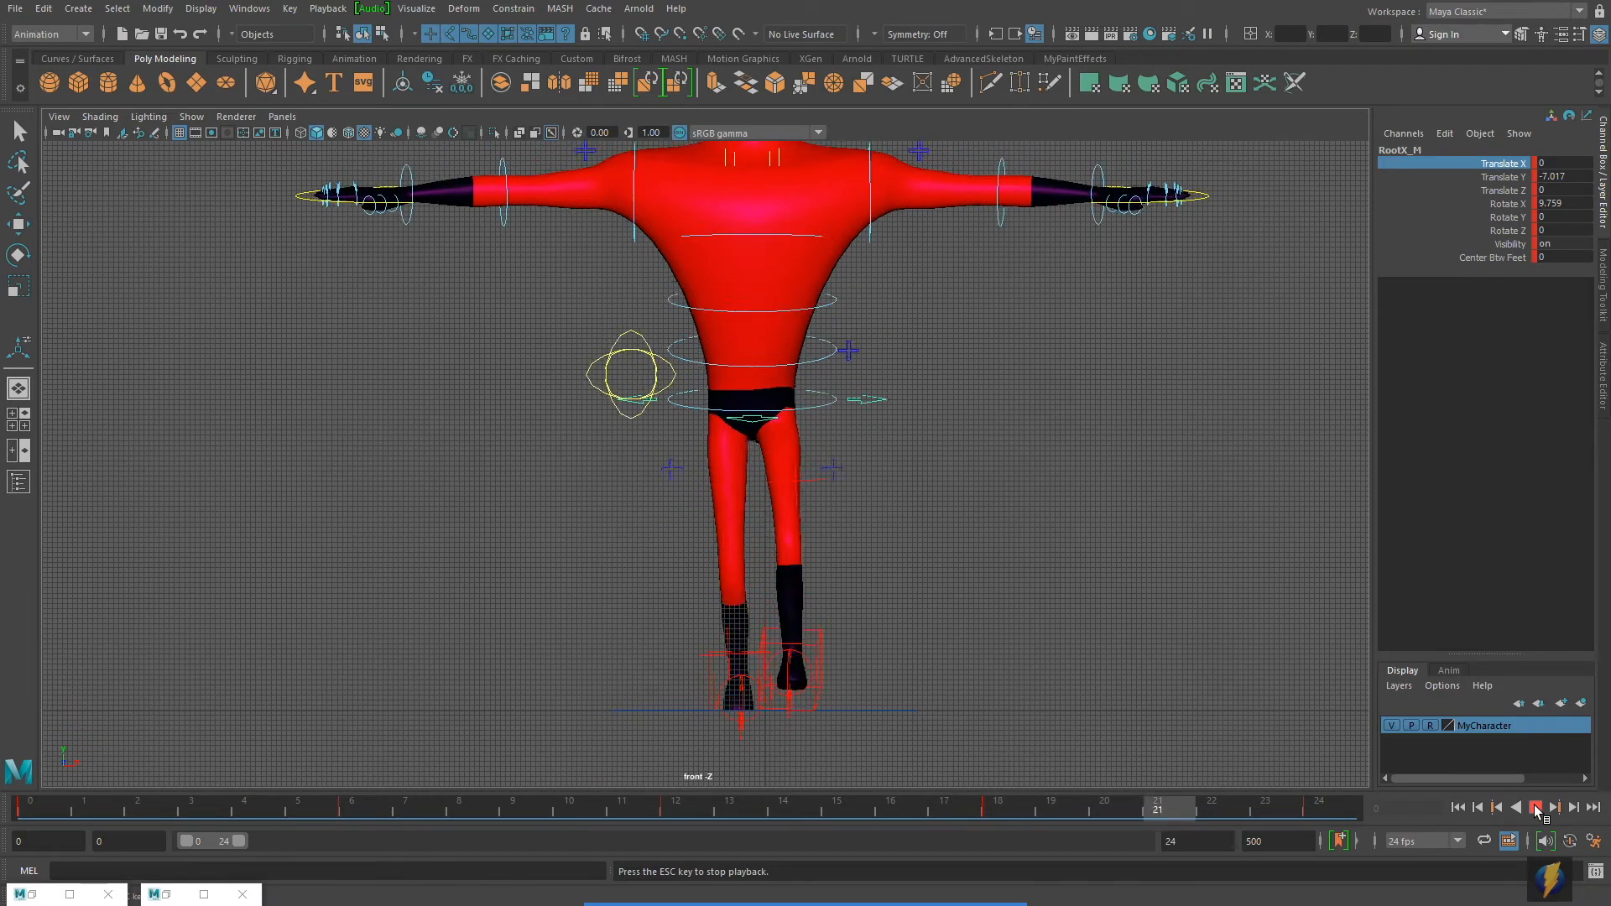
left_click(1535, 807)
left_click(1457, 807)
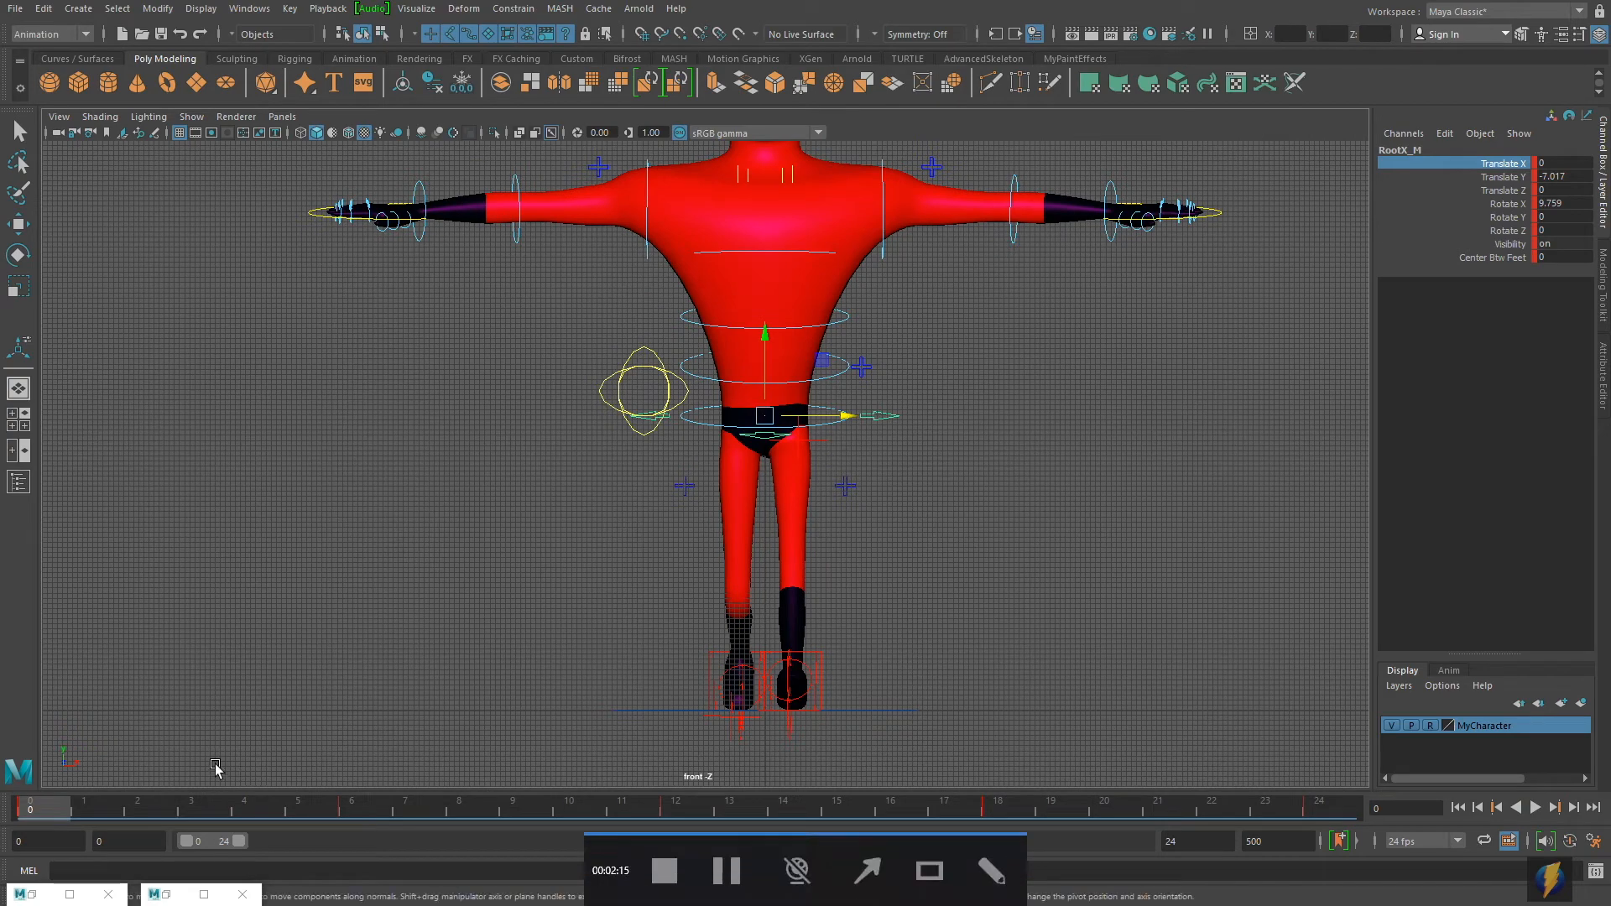
Dismiss the Dope Sheet and restore the Graph Editor as a smaller floating window over the viewport.
left_click(204, 895)
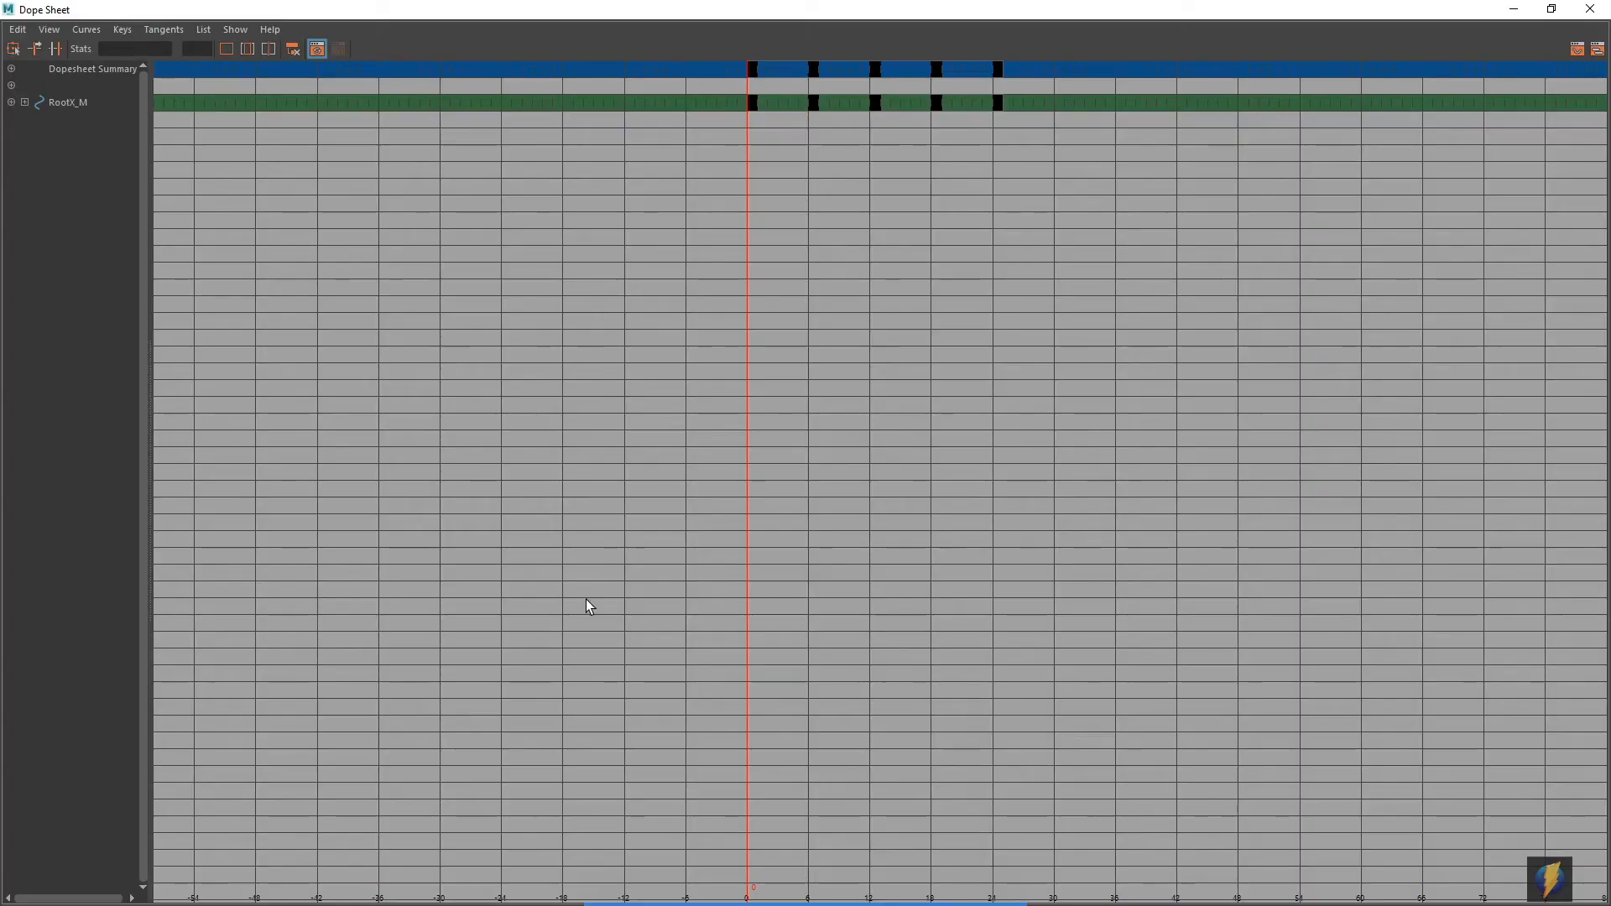
left_click(1575, 10)
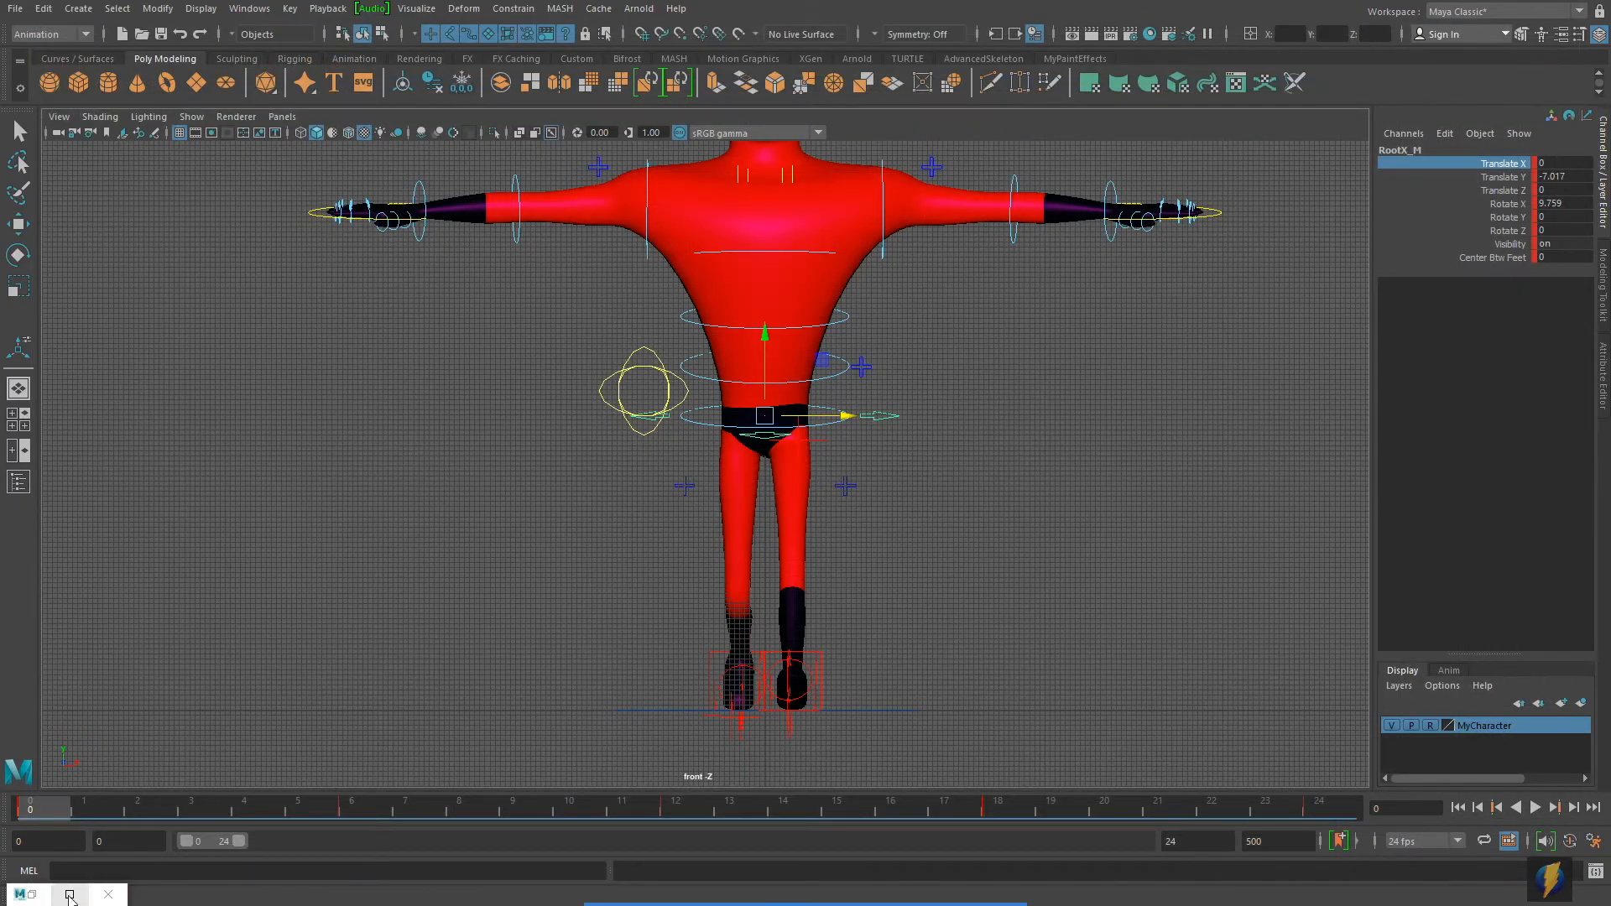
left_click(69, 894)
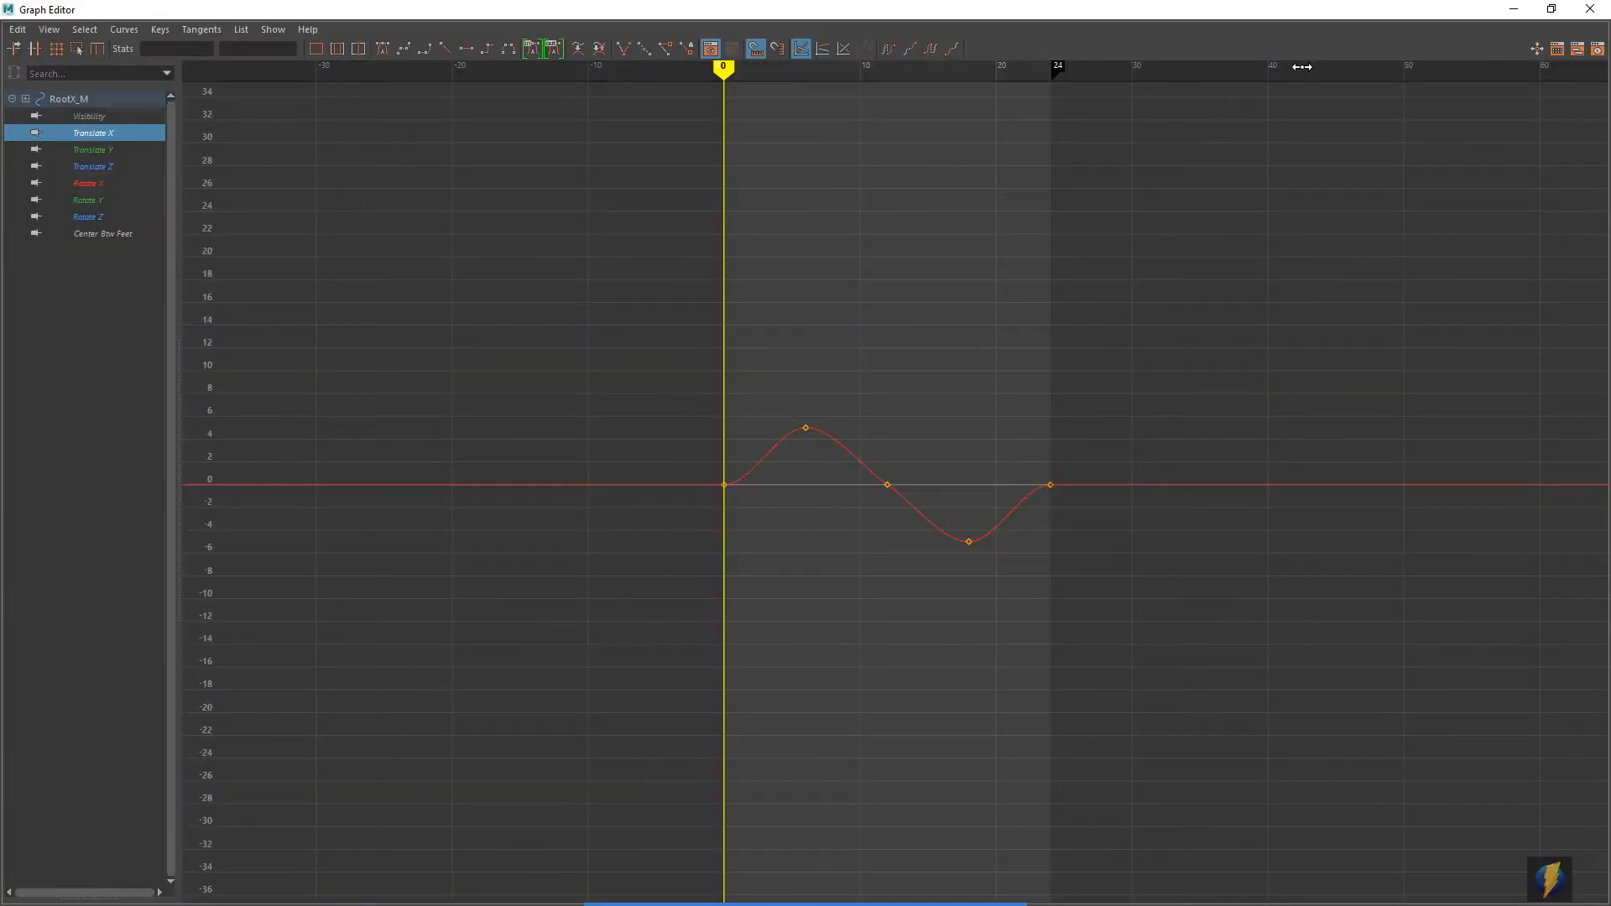
left_click_drag(1420, 15, 1427, 295)
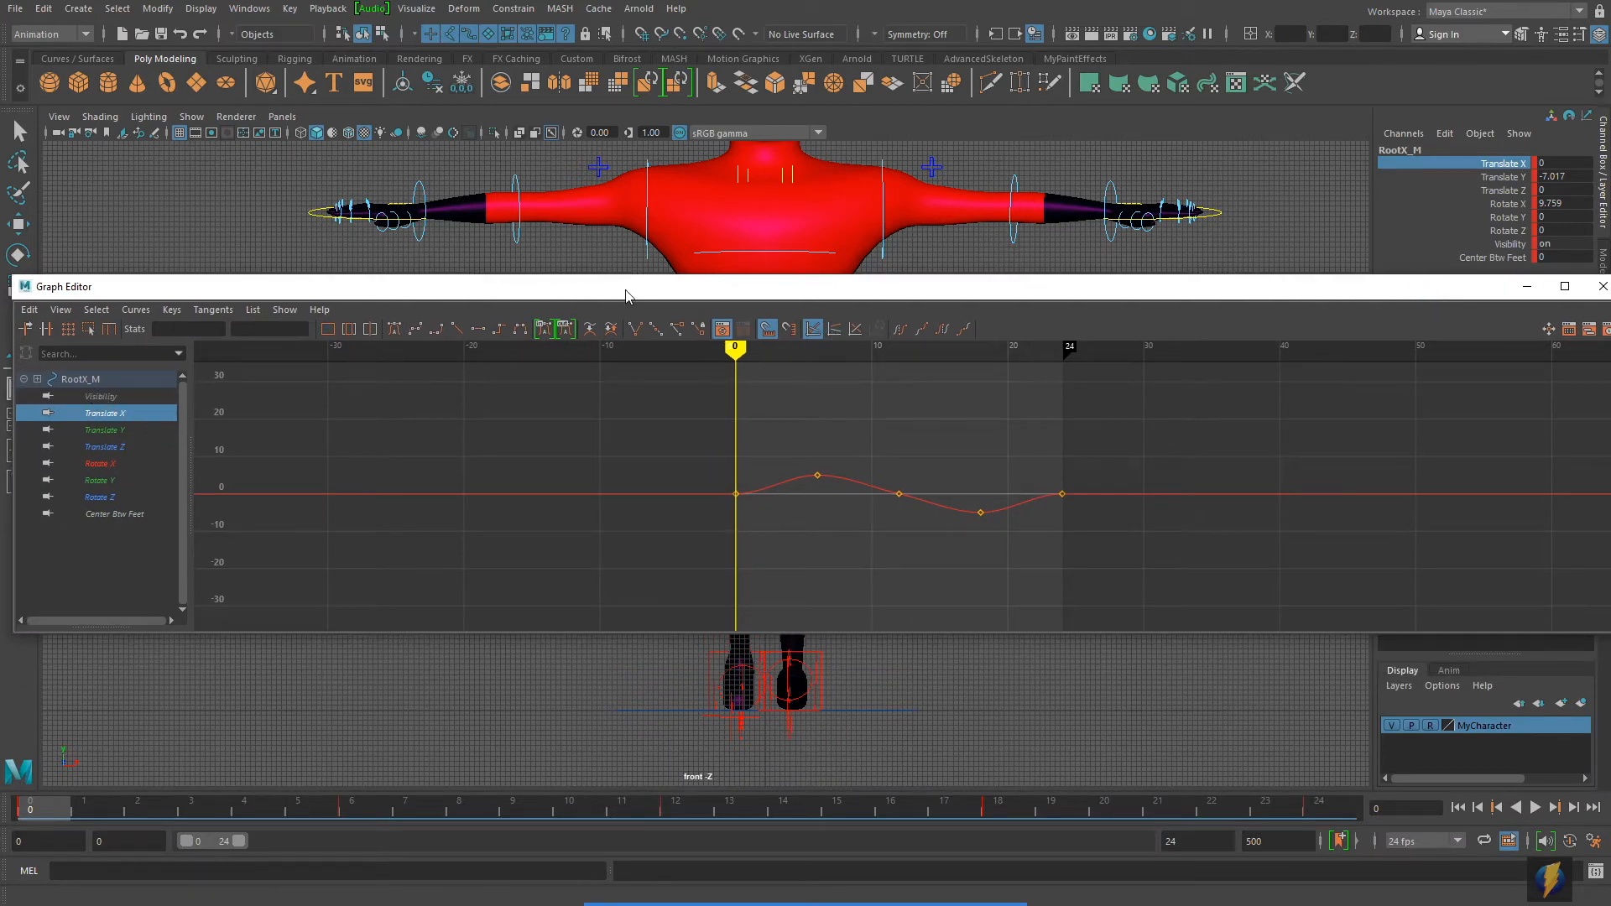
Select the keys on all RootX_M channels and set their curves' Pre Infinity to Cycle.
left_click_drag(104, 401, 225, 506)
right_click_drag(962, 451, 763, 411, "alt")
left_click_drag(717, 390, 1074, 571)
middle_click_drag(1086, 540, 973, 506, "alt")
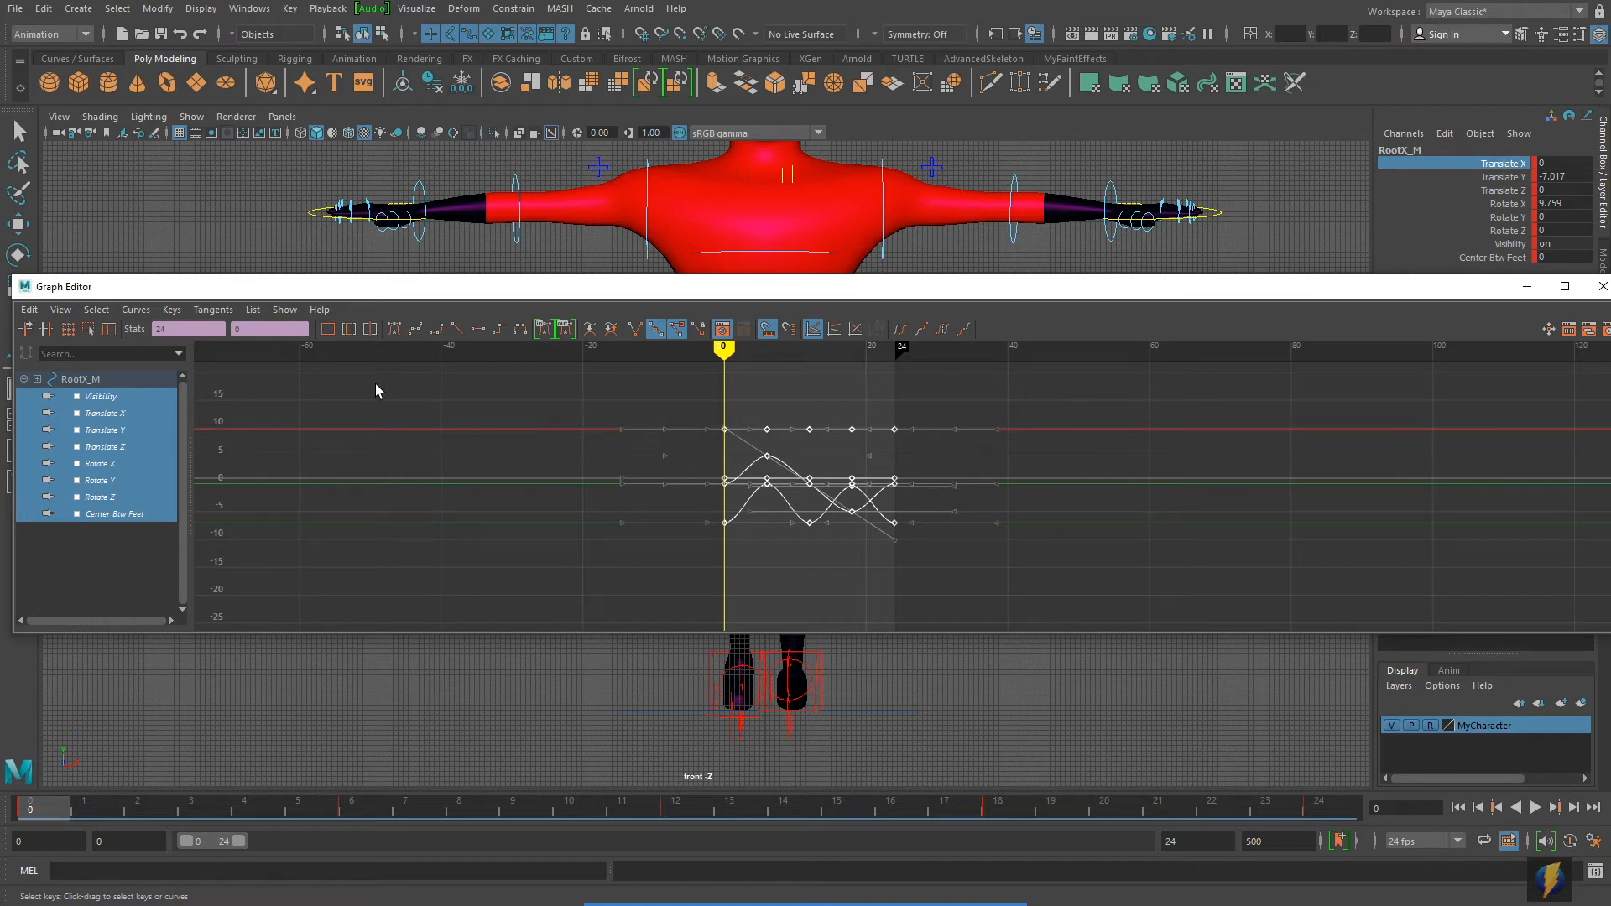
left_click(136, 310)
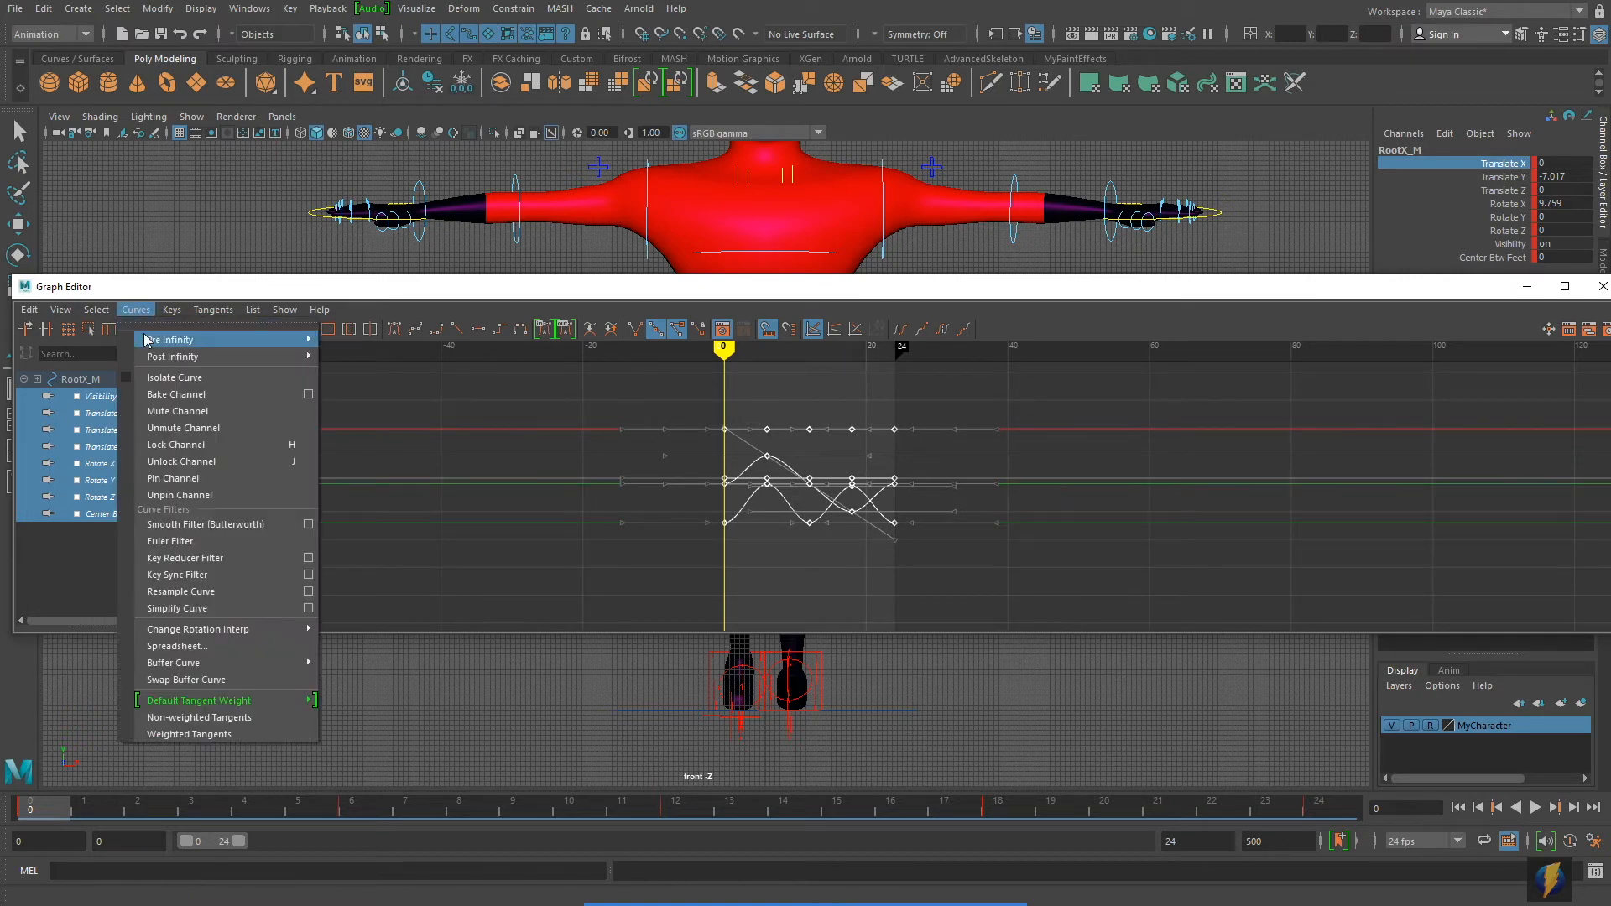
mouse_move(149, 344)
left_click(350, 340)
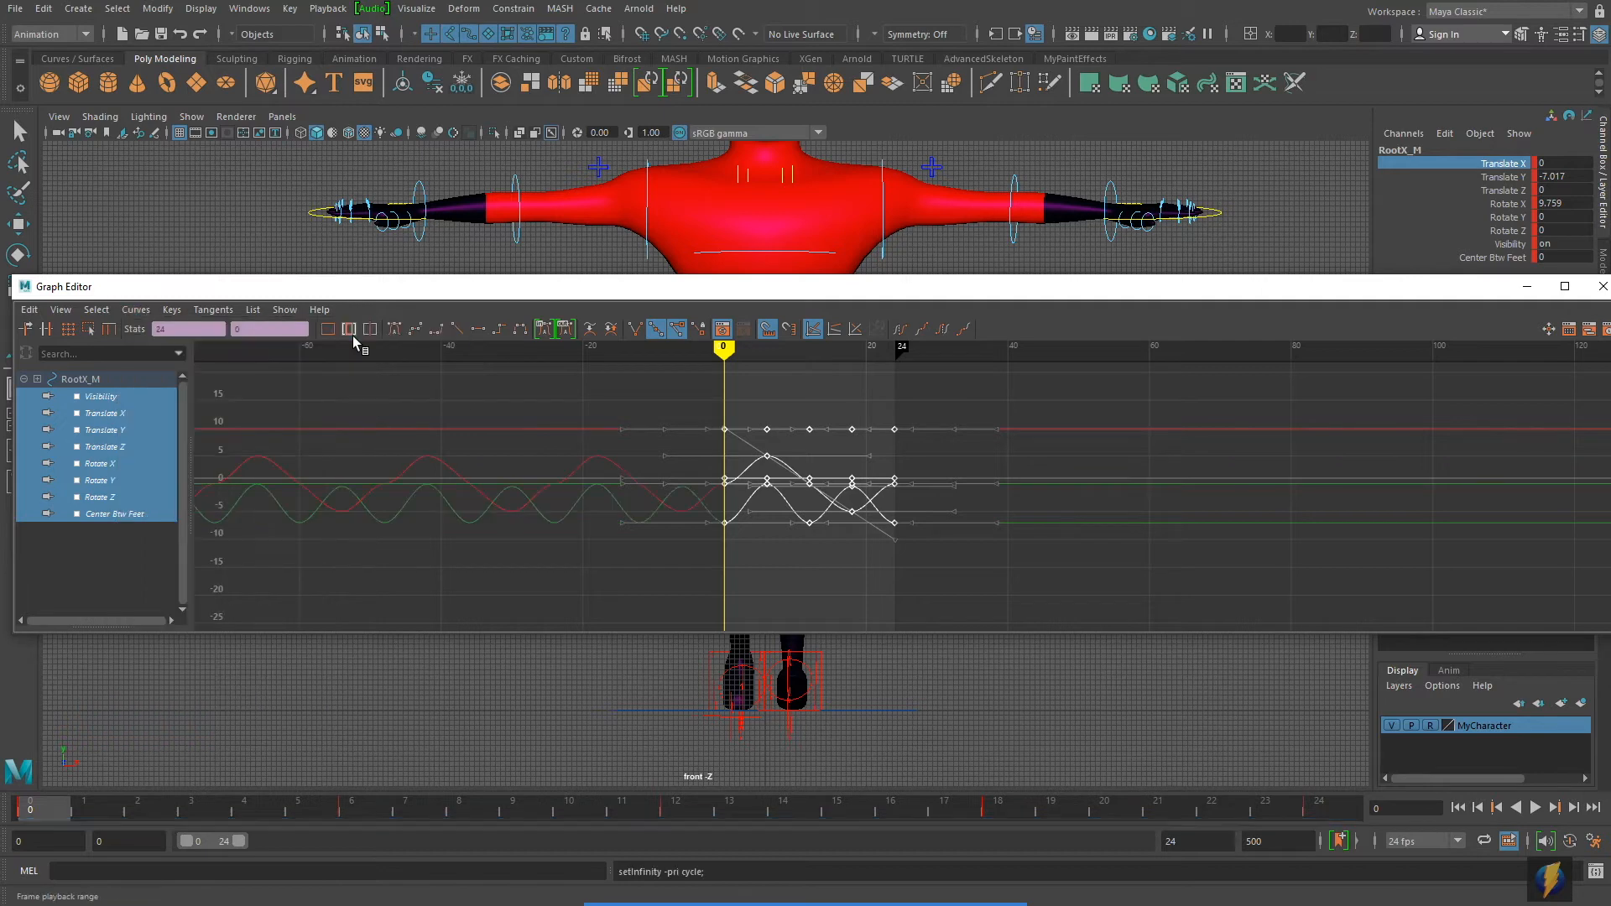
Set the selected RootX_M curves' Post Infinity to Cycle and minimize the Graph Editor.
left_click(136, 309)
mouse_move(172, 356)
left_click(351, 357)
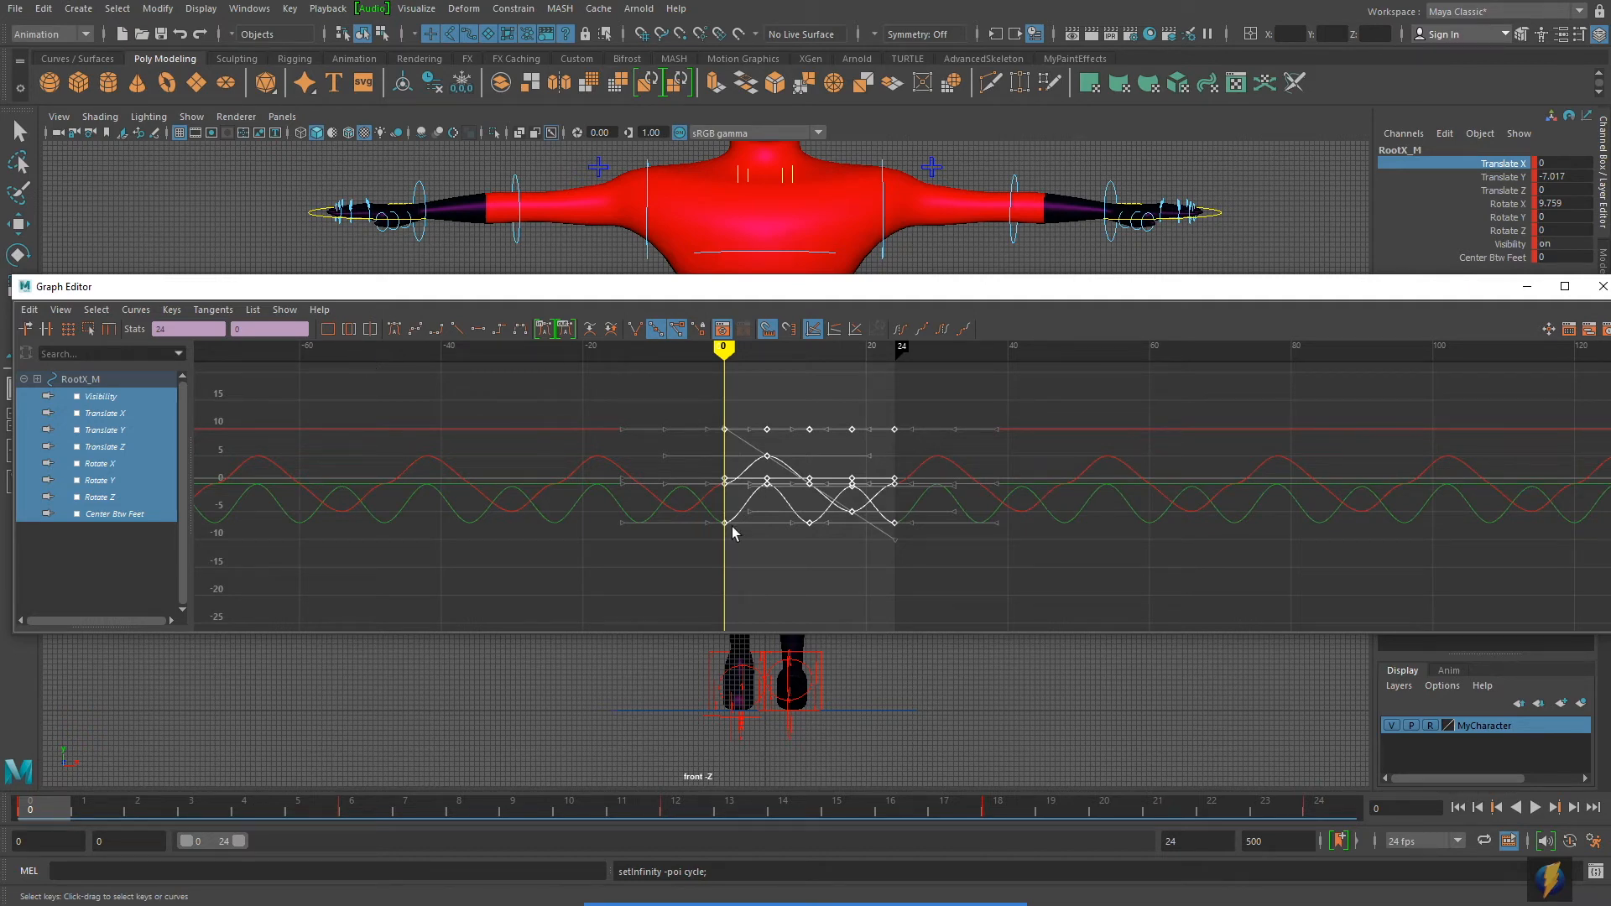
left_click(1527, 286)
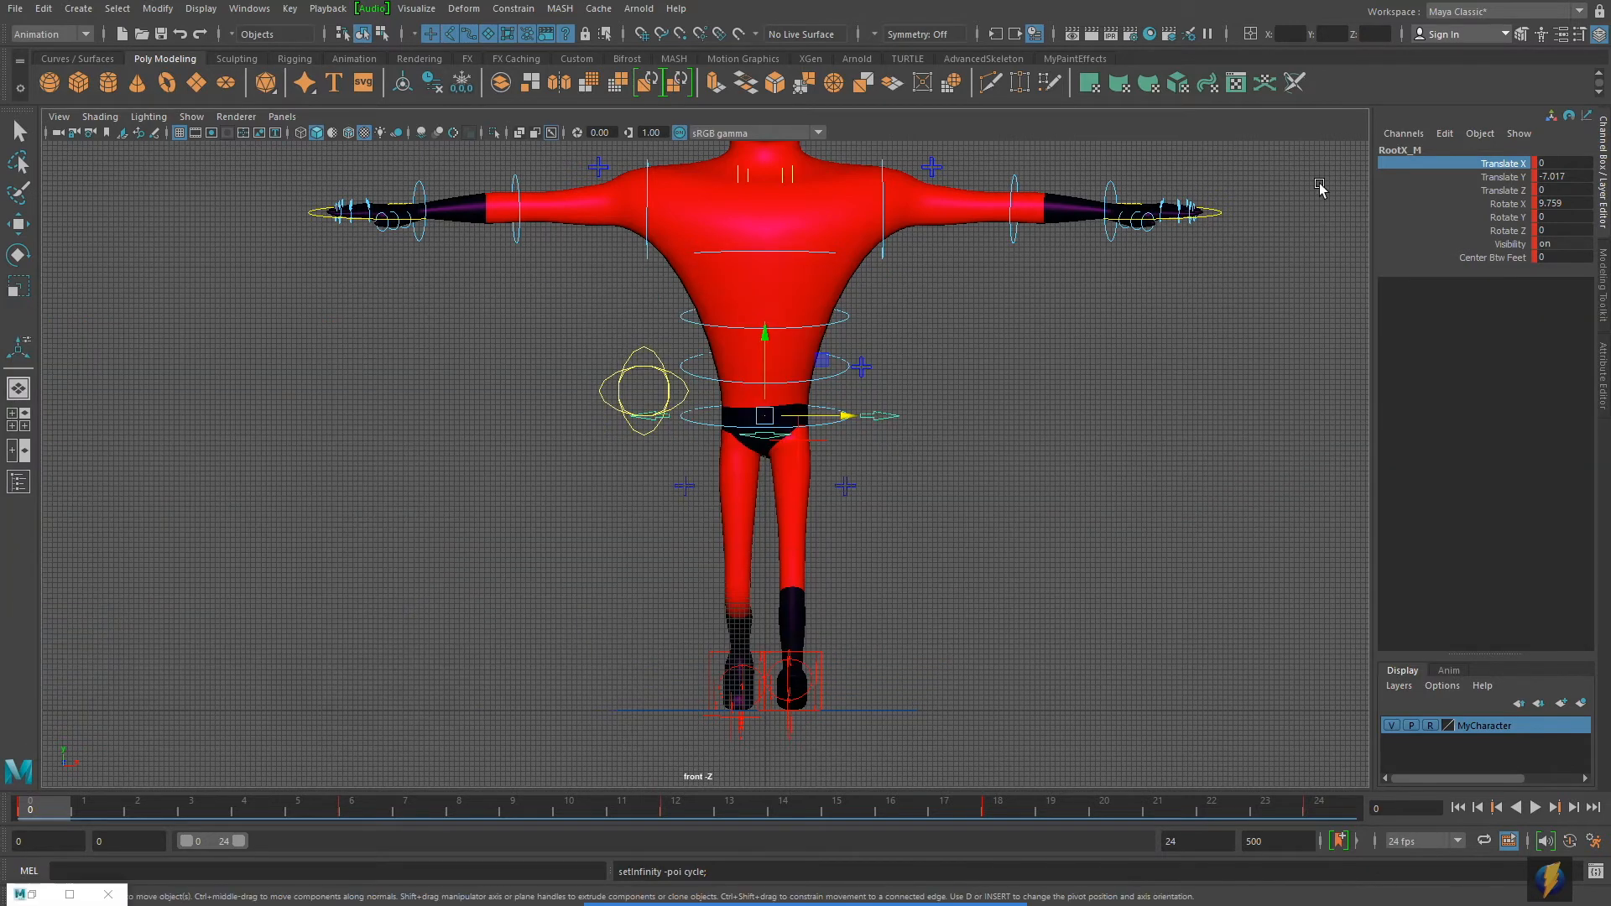
Set the playback range's end frame to 100.
left_click(1208, 841)
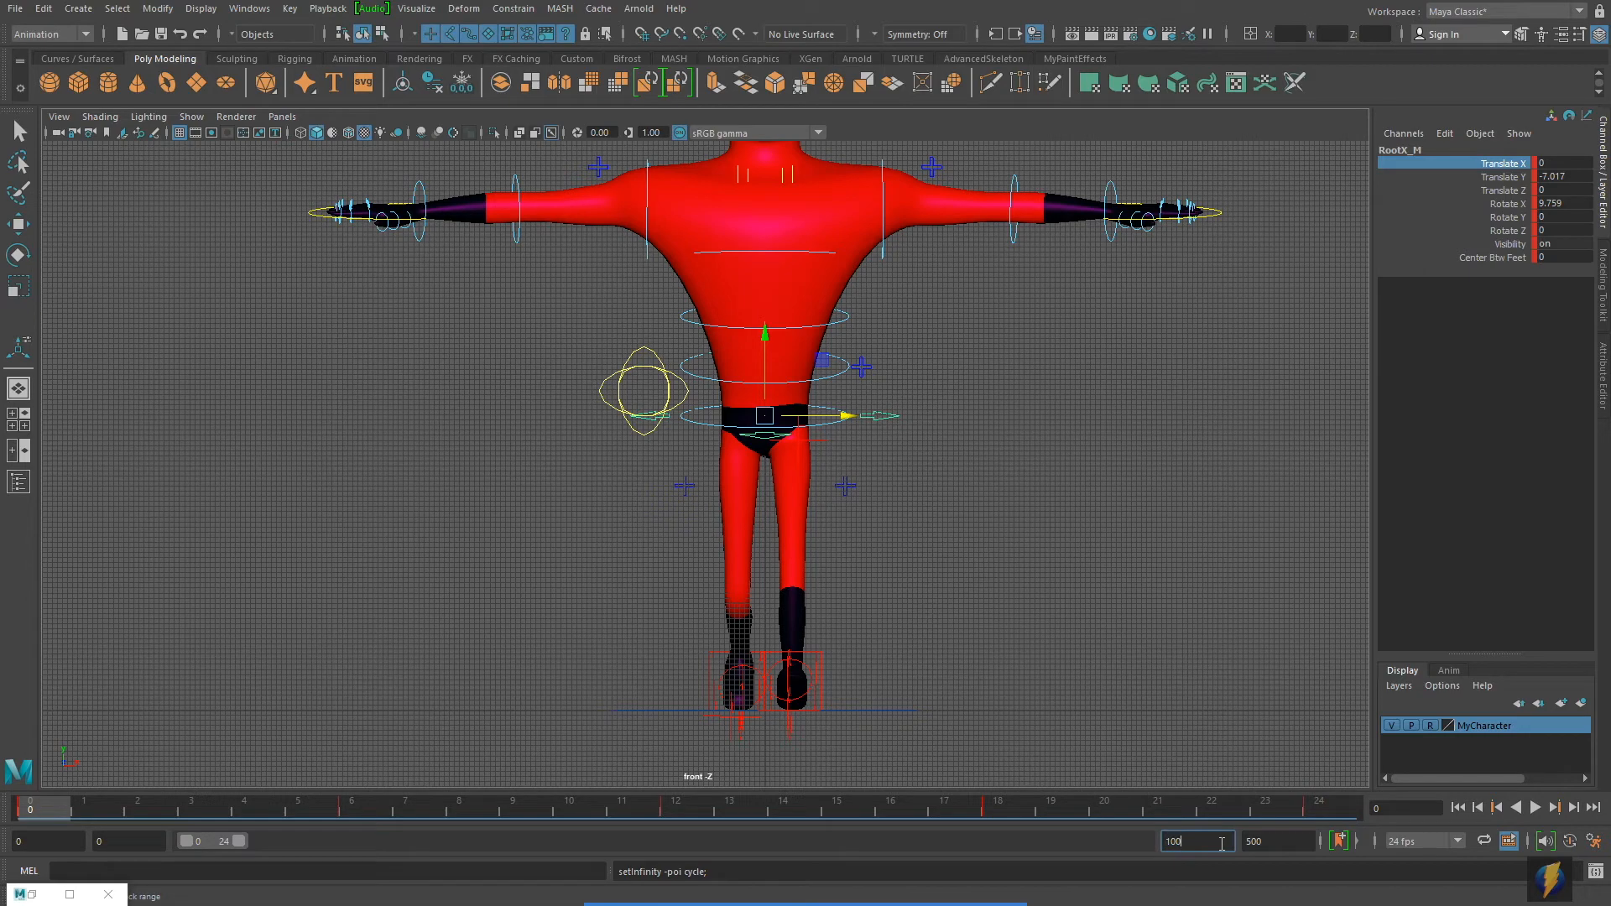
type("100")
key("Return")
Switch to the perspective view and play the walk over the extended range to check the cycling hips.
scroll(999, 592, "down", 1)
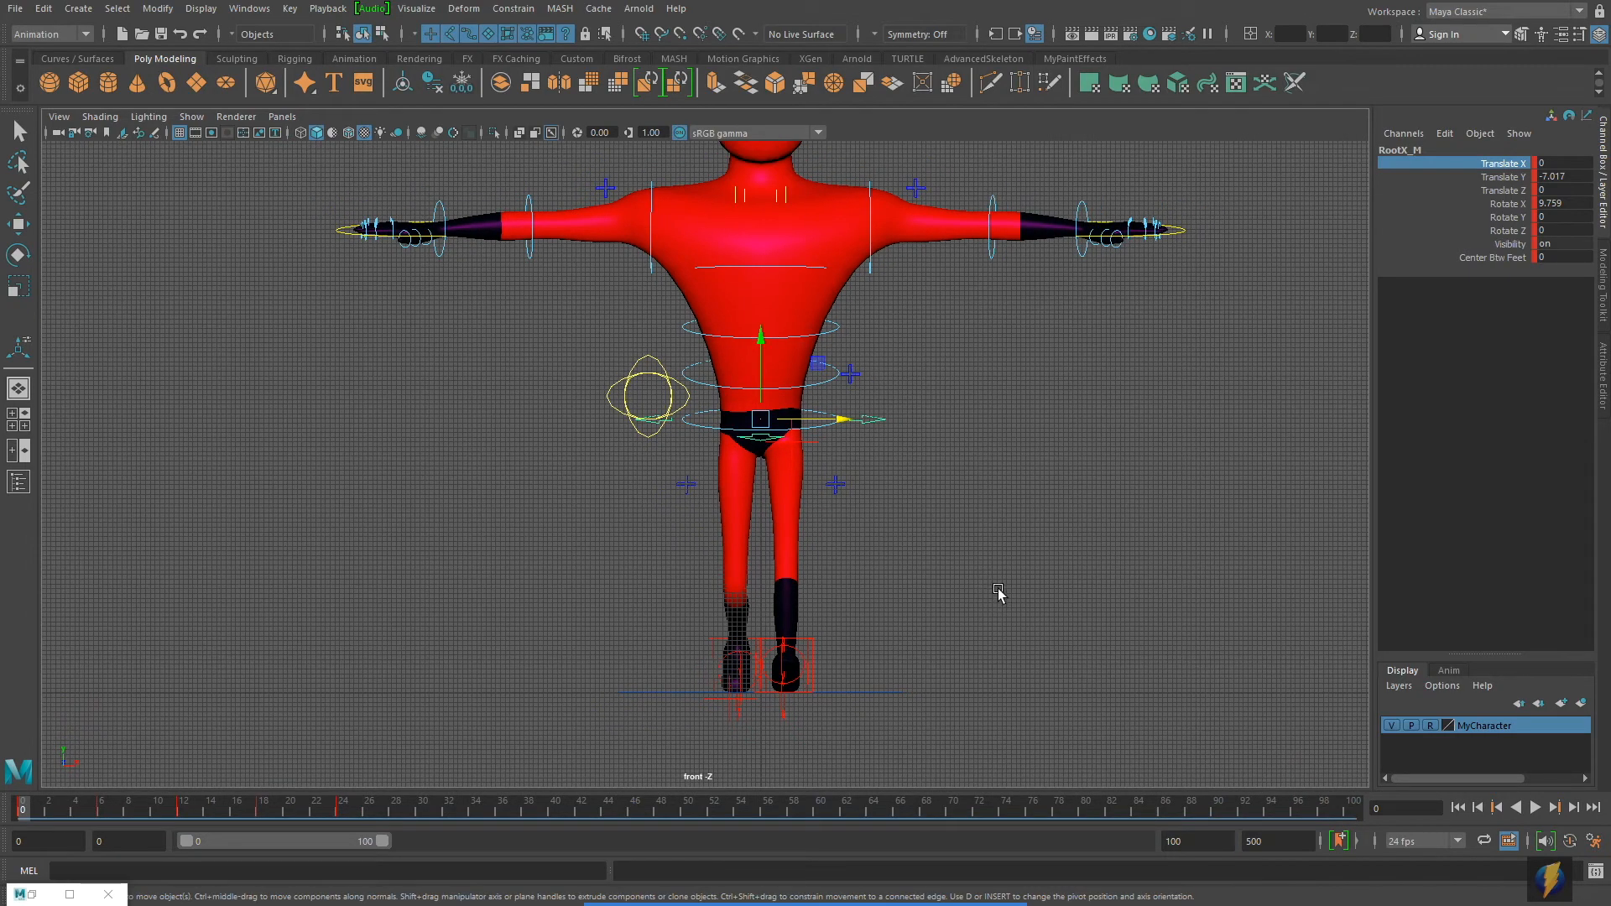
scroll(998, 593, "down", 2)
key("space")
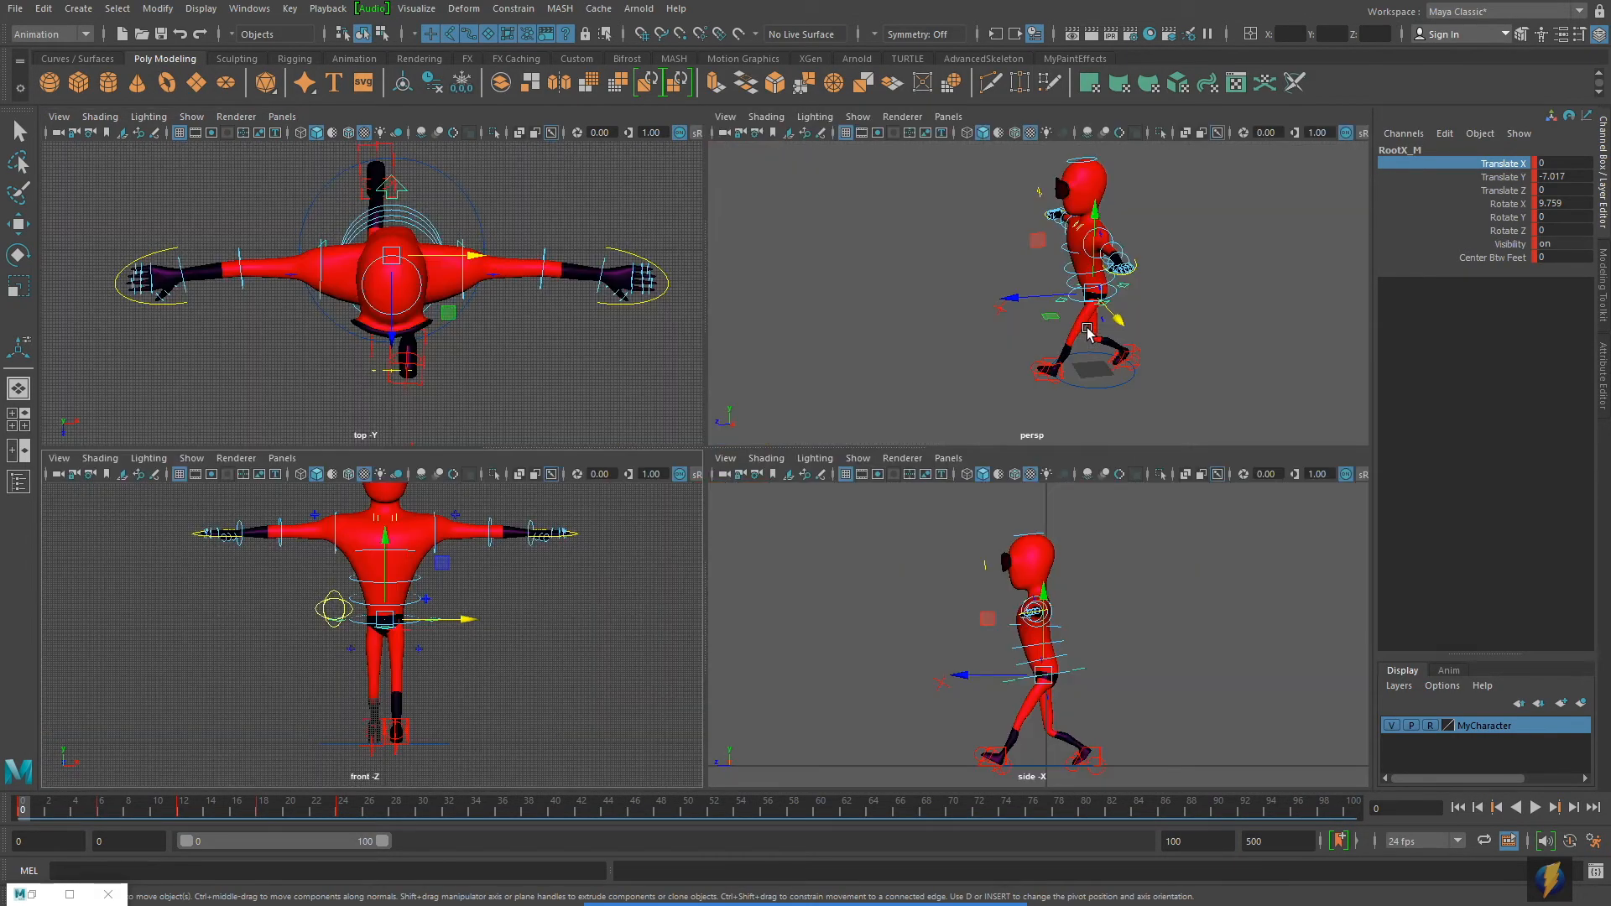
key("space")
left_click_drag(935, 420, 1018, 402, "alt")
middle_click_drag(1018, 403, 1006, 438, "alt")
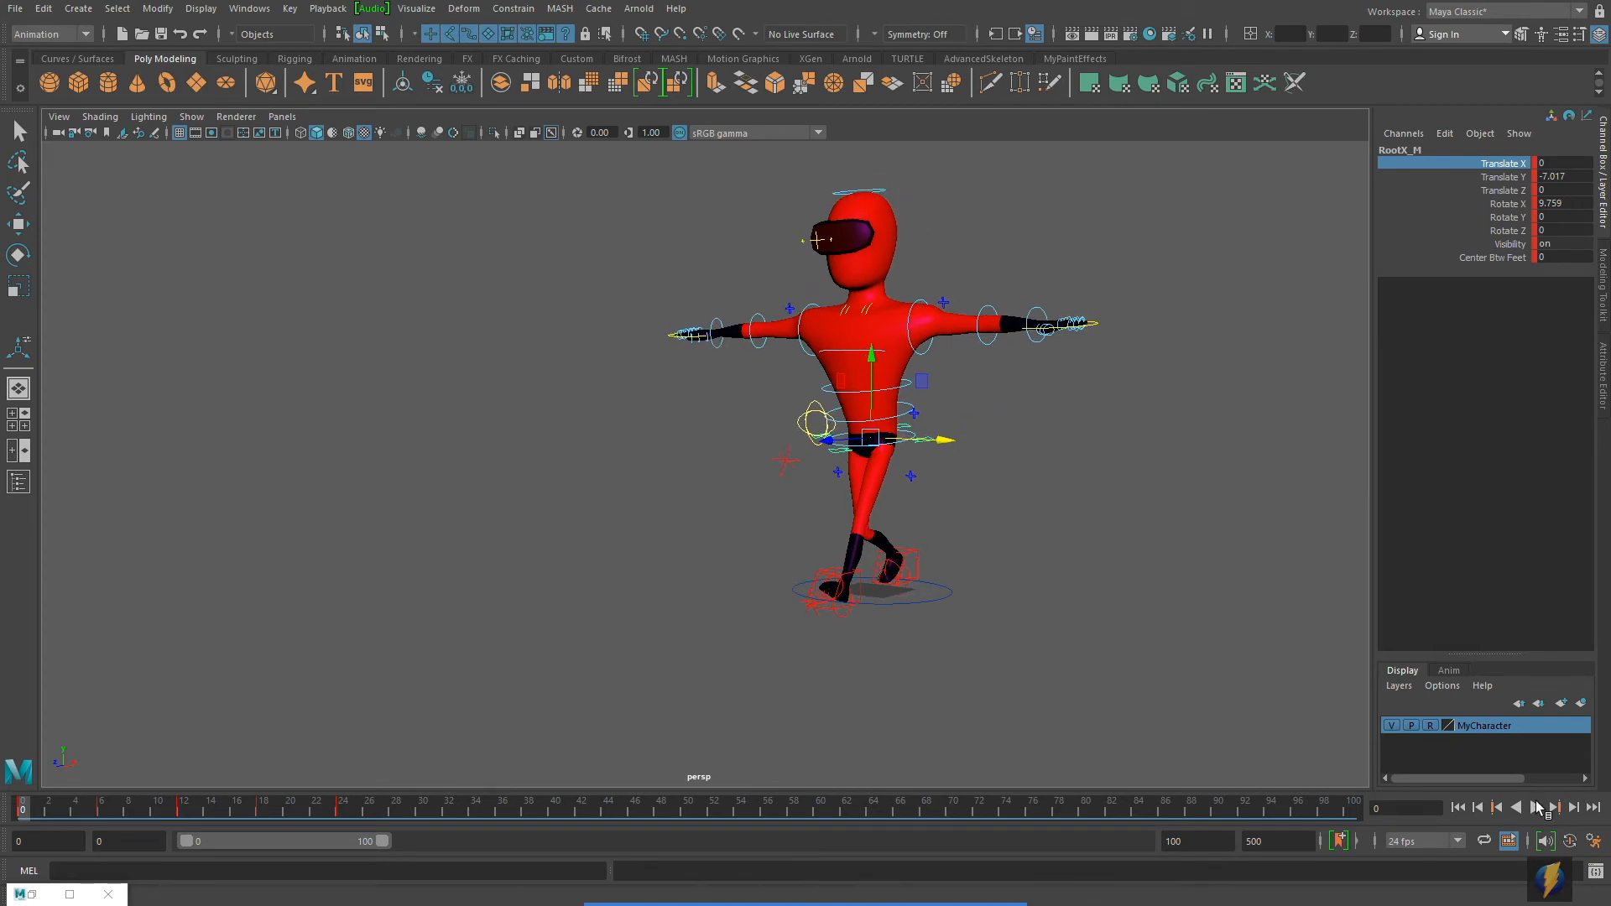
left_click(1536, 807)
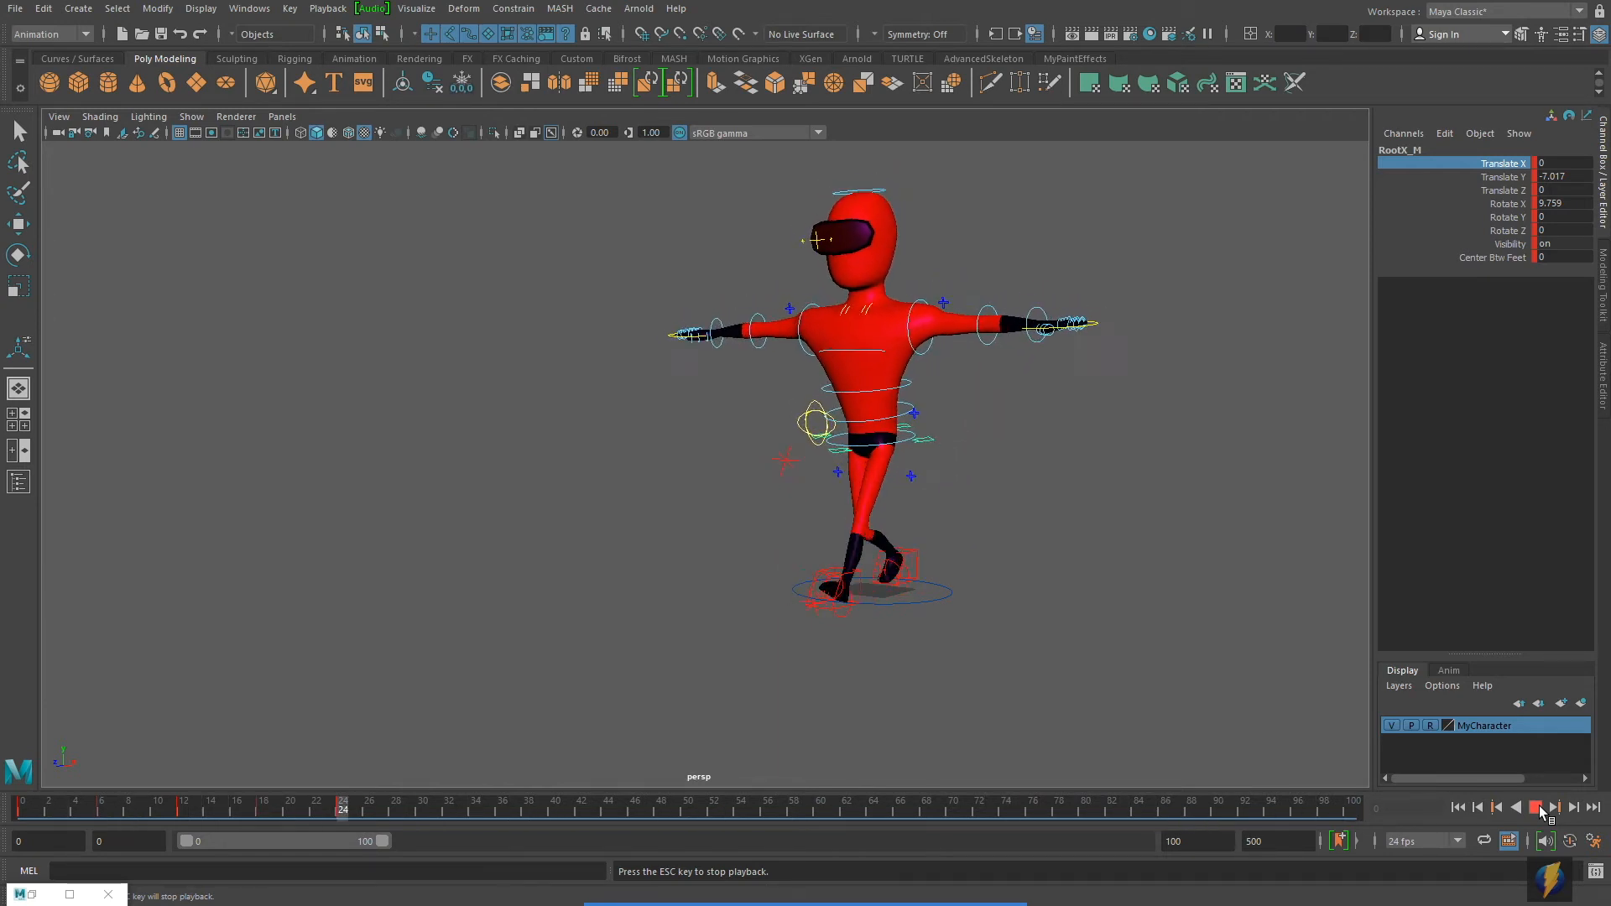
left_click(1536, 807)
Set the playback range's end frame to 24 and reopen the Graph Editor.
left_click(1195, 843)
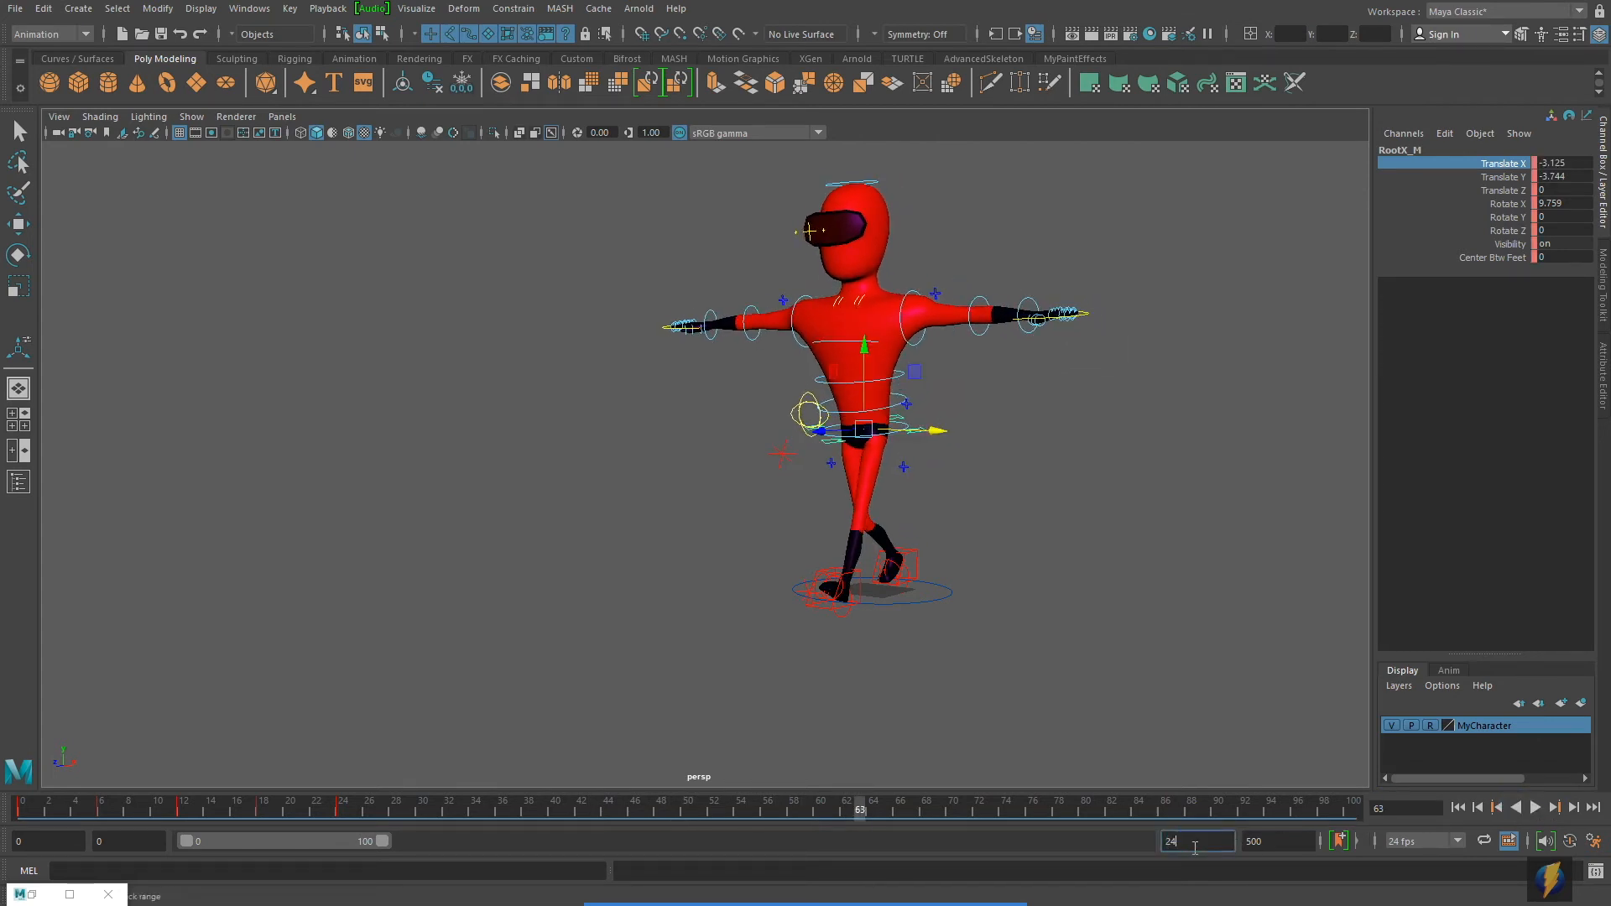
key("Return")
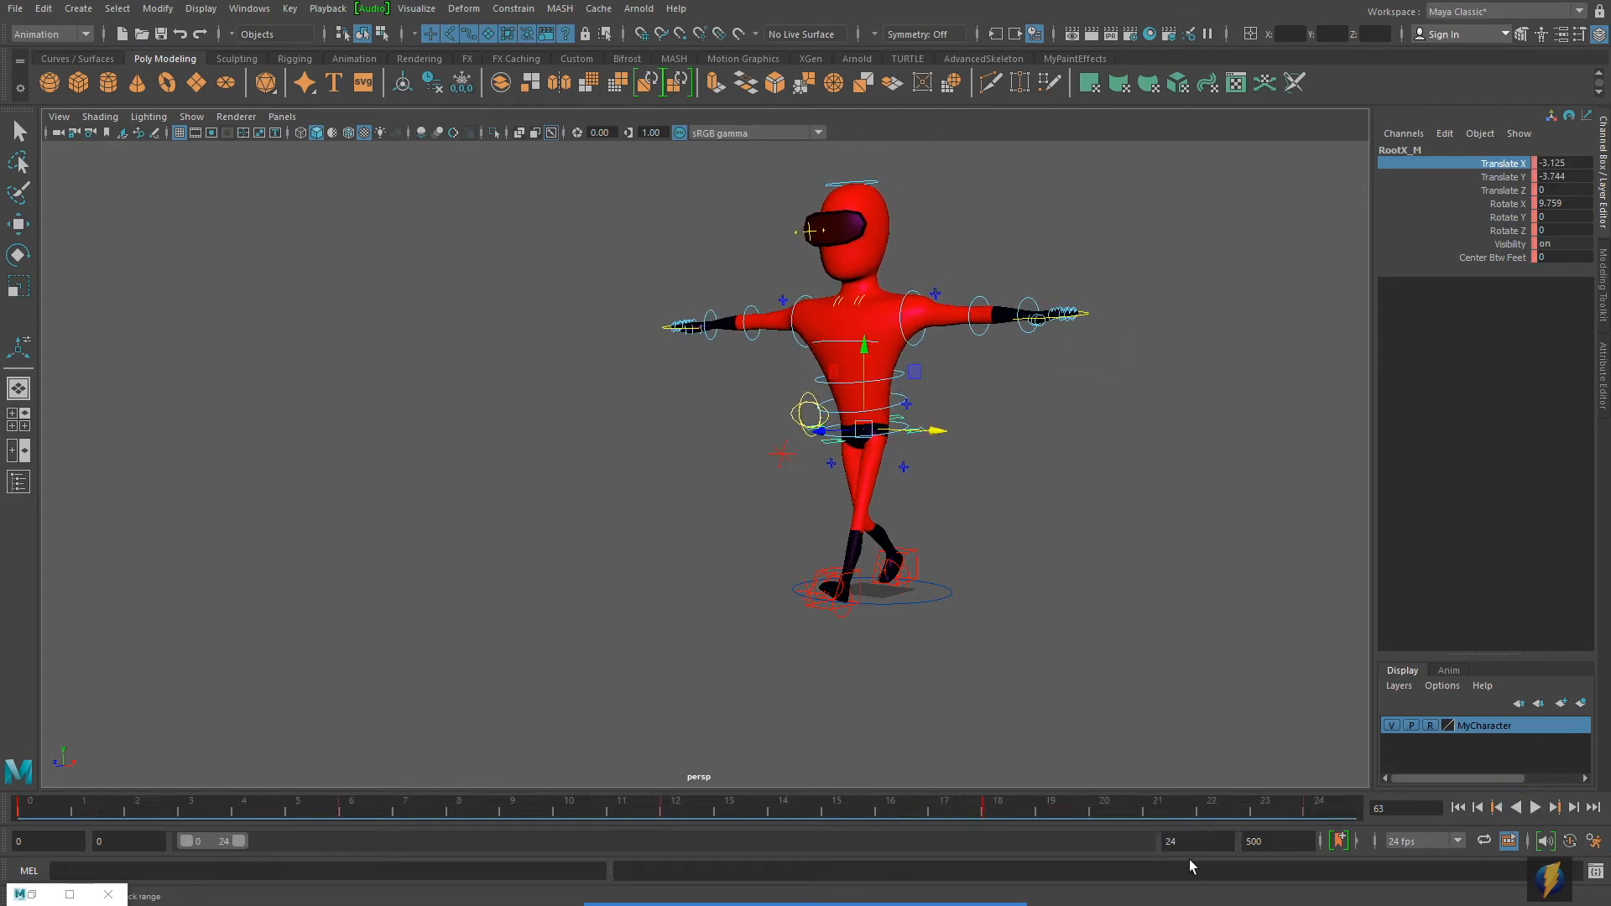
left_click(250, 10)
mouse_move(336, 97)
left_click(466, 96)
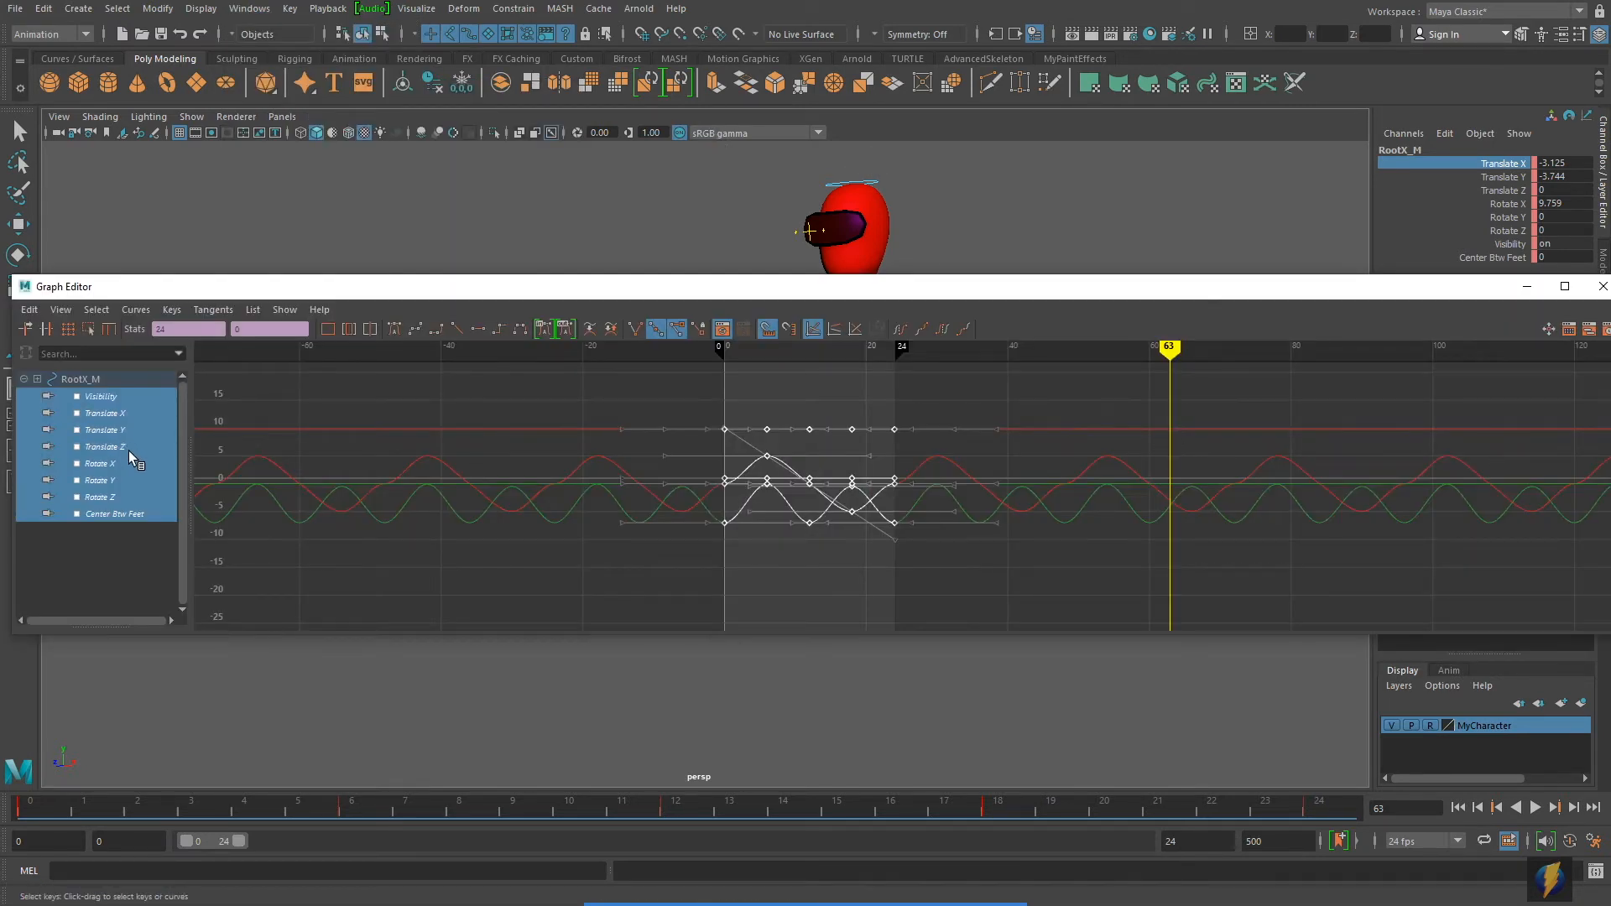
On the Translate X curve, tilt the tangent handles of the keys at frames 0 and 24 upward to smooth the loop.
left_click(102, 413)
right_click_drag(667, 461, 1180, 275, "alt")
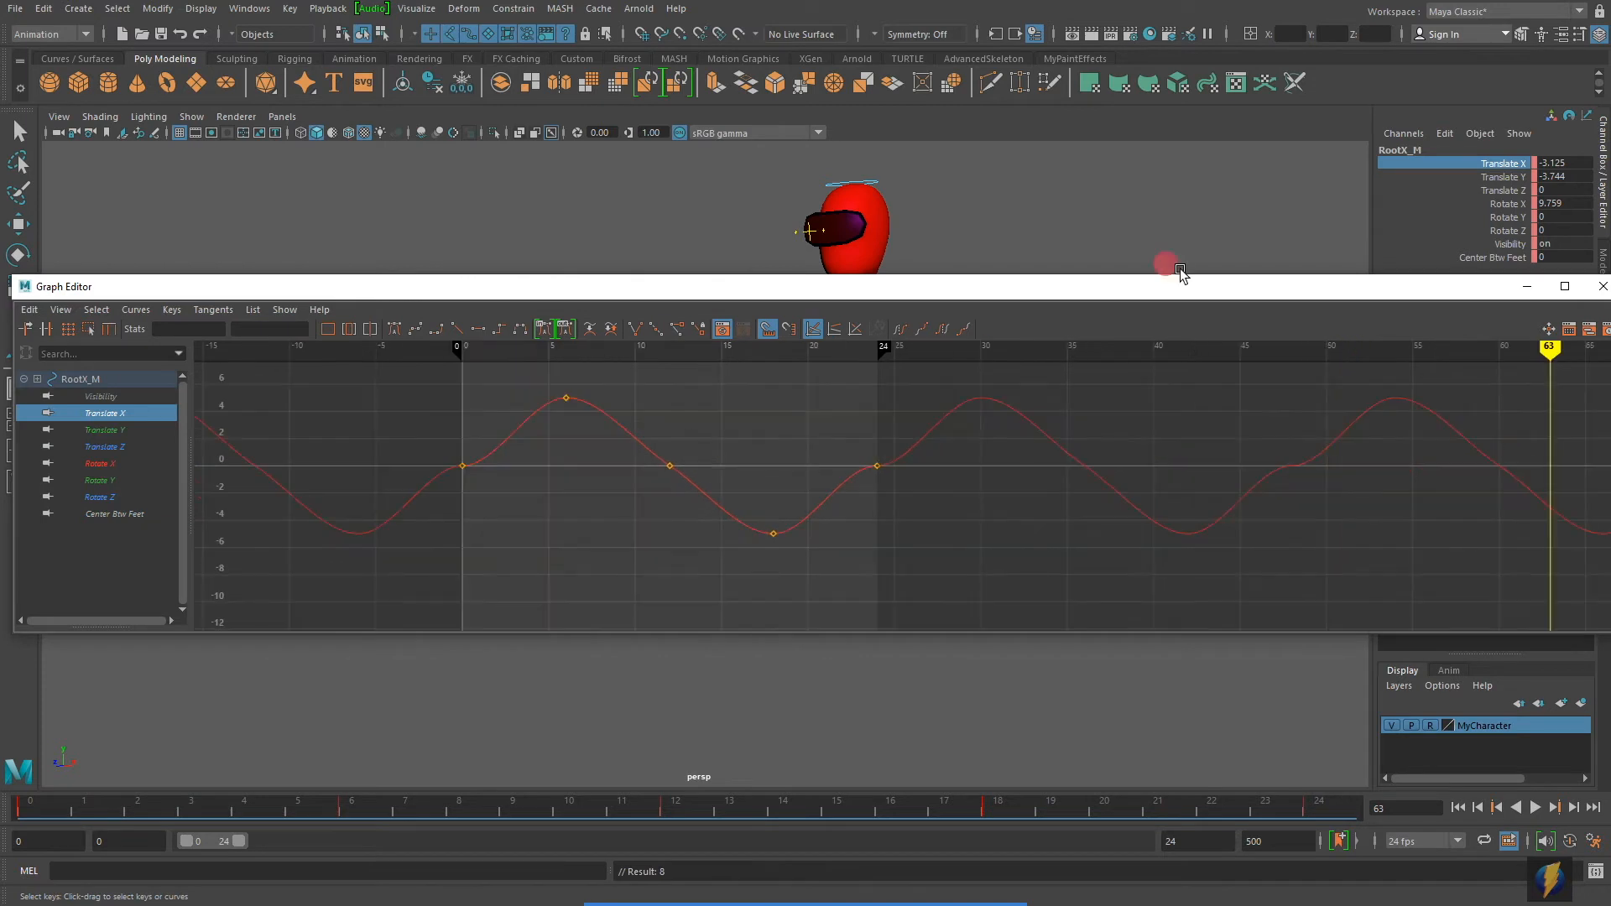
right_click_drag(1292, 292, 1005, 509, "alt")
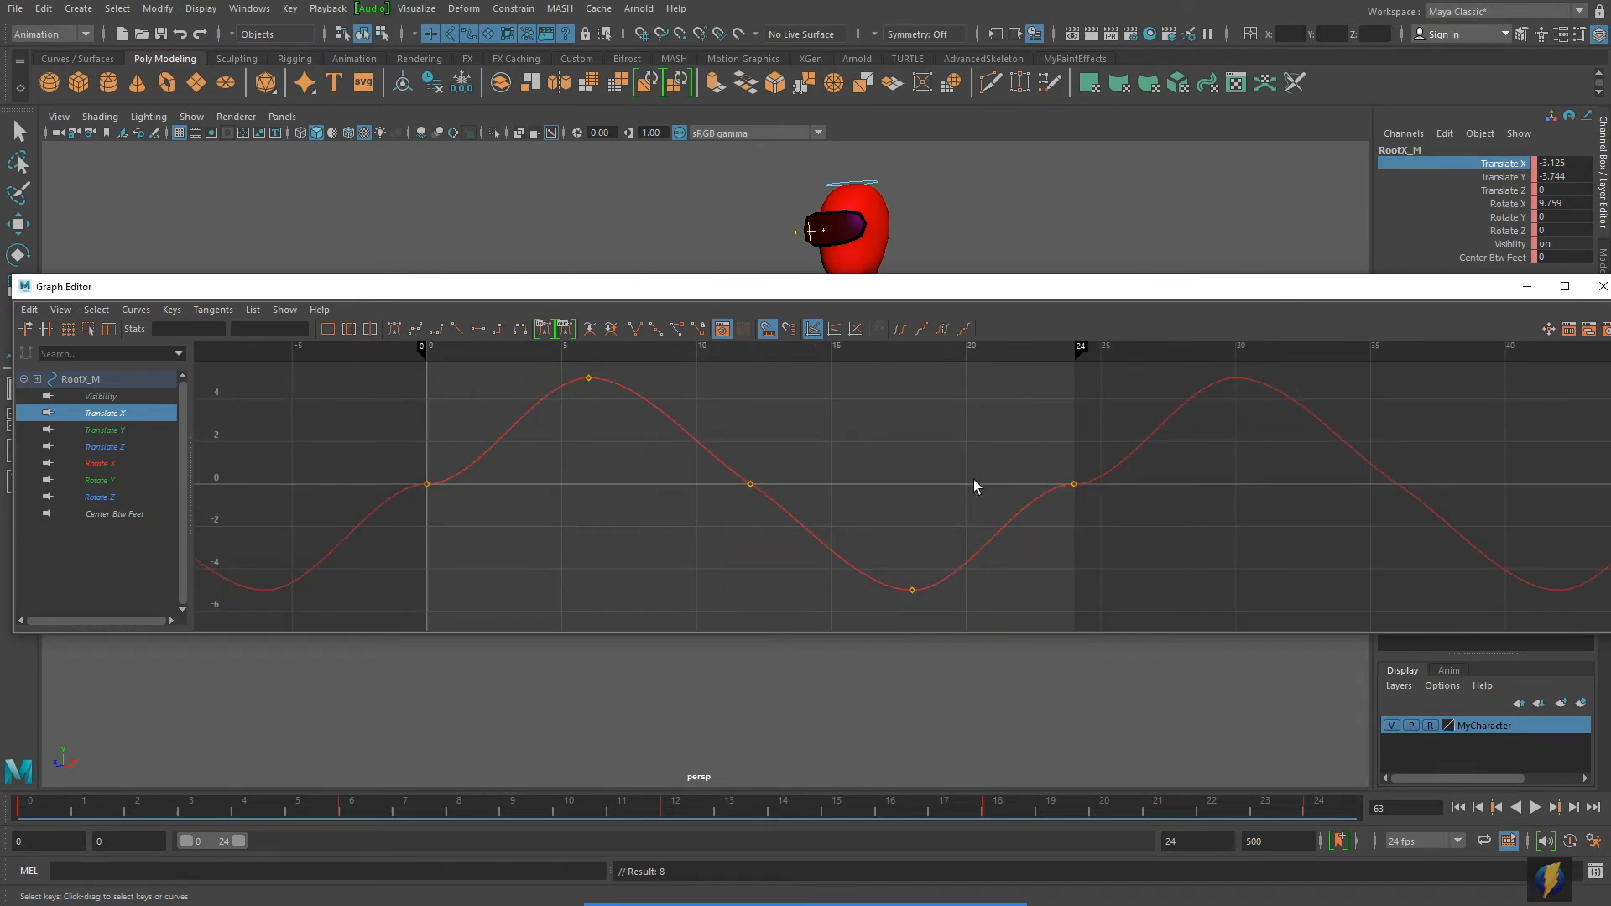
left_click_drag(1000, 436, 1081, 522)
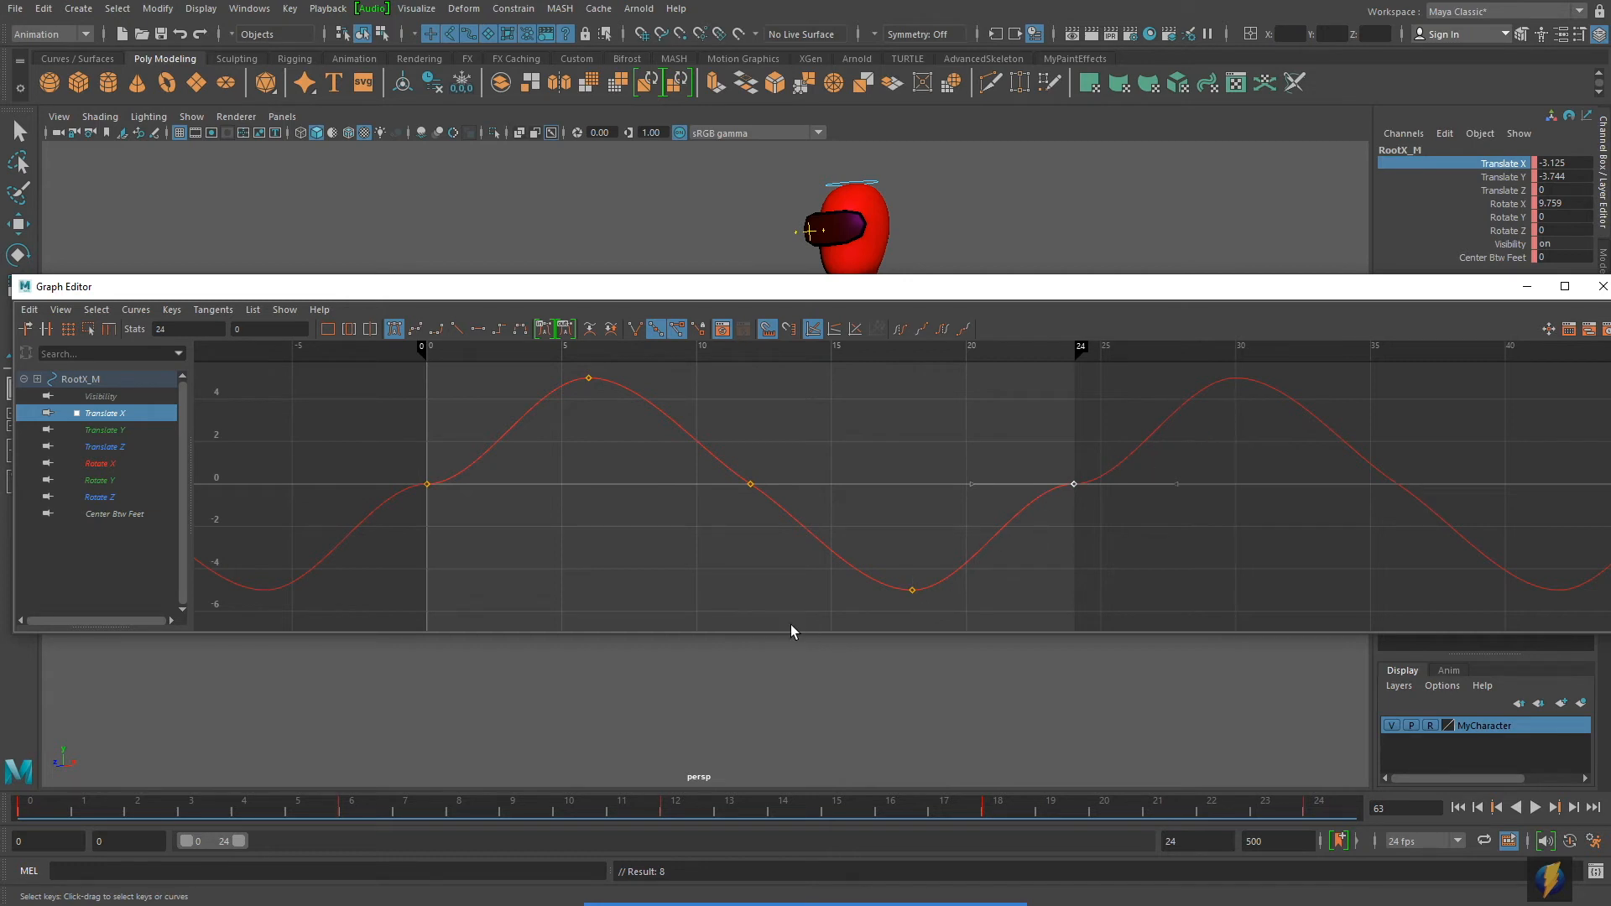
left_click_drag(1001, 463, 1111, 599)
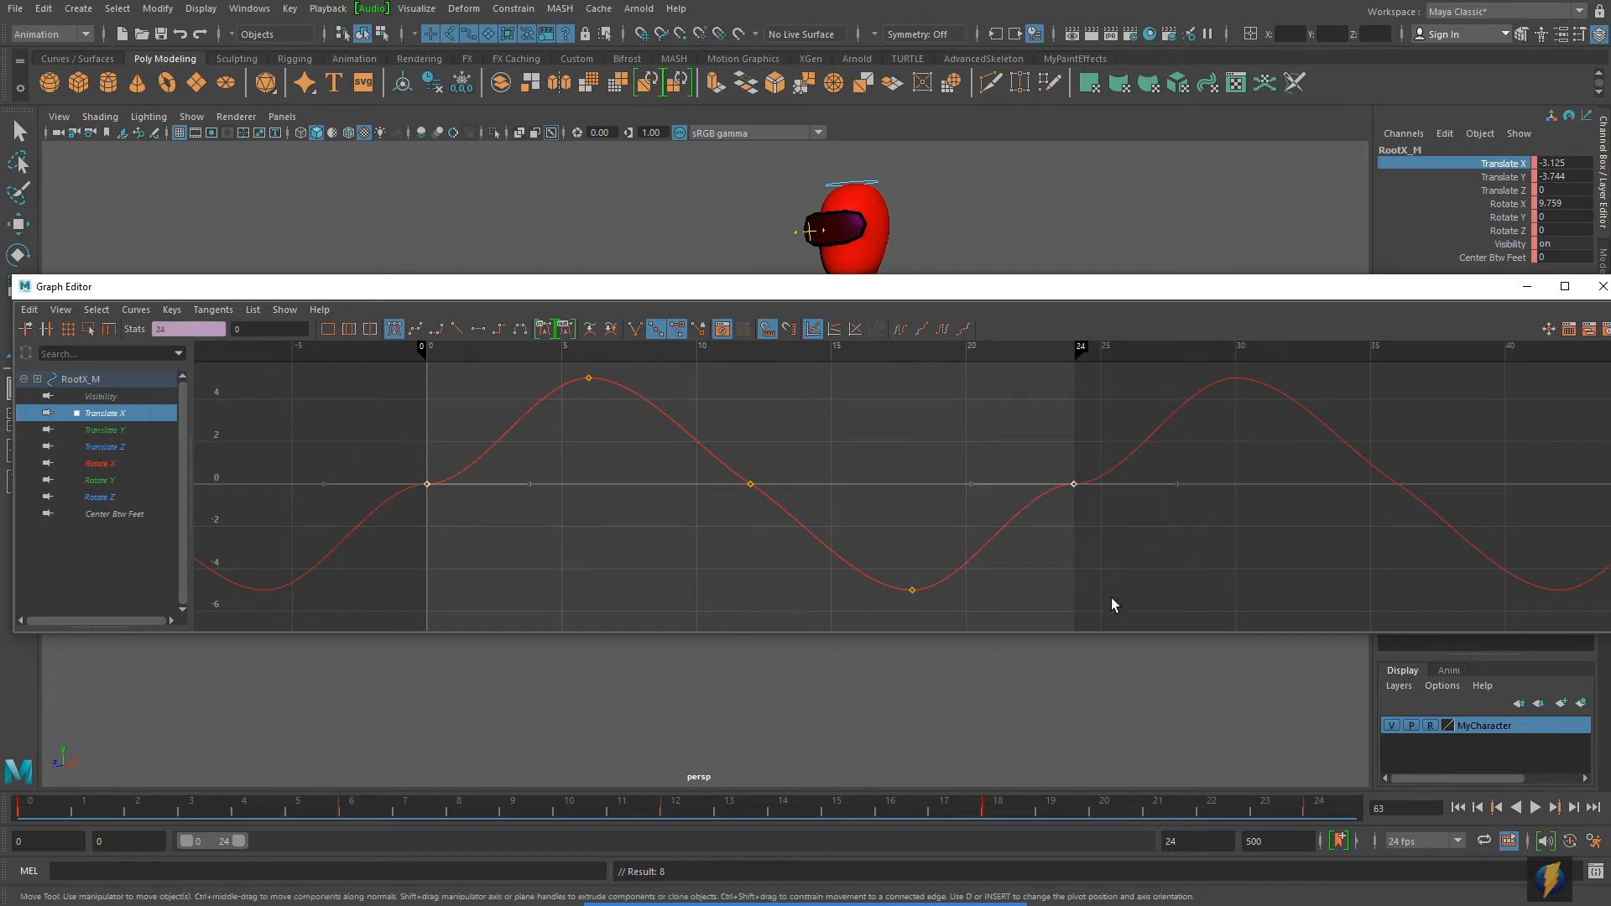
left_click_drag(528, 464, 552, 502)
key("w")
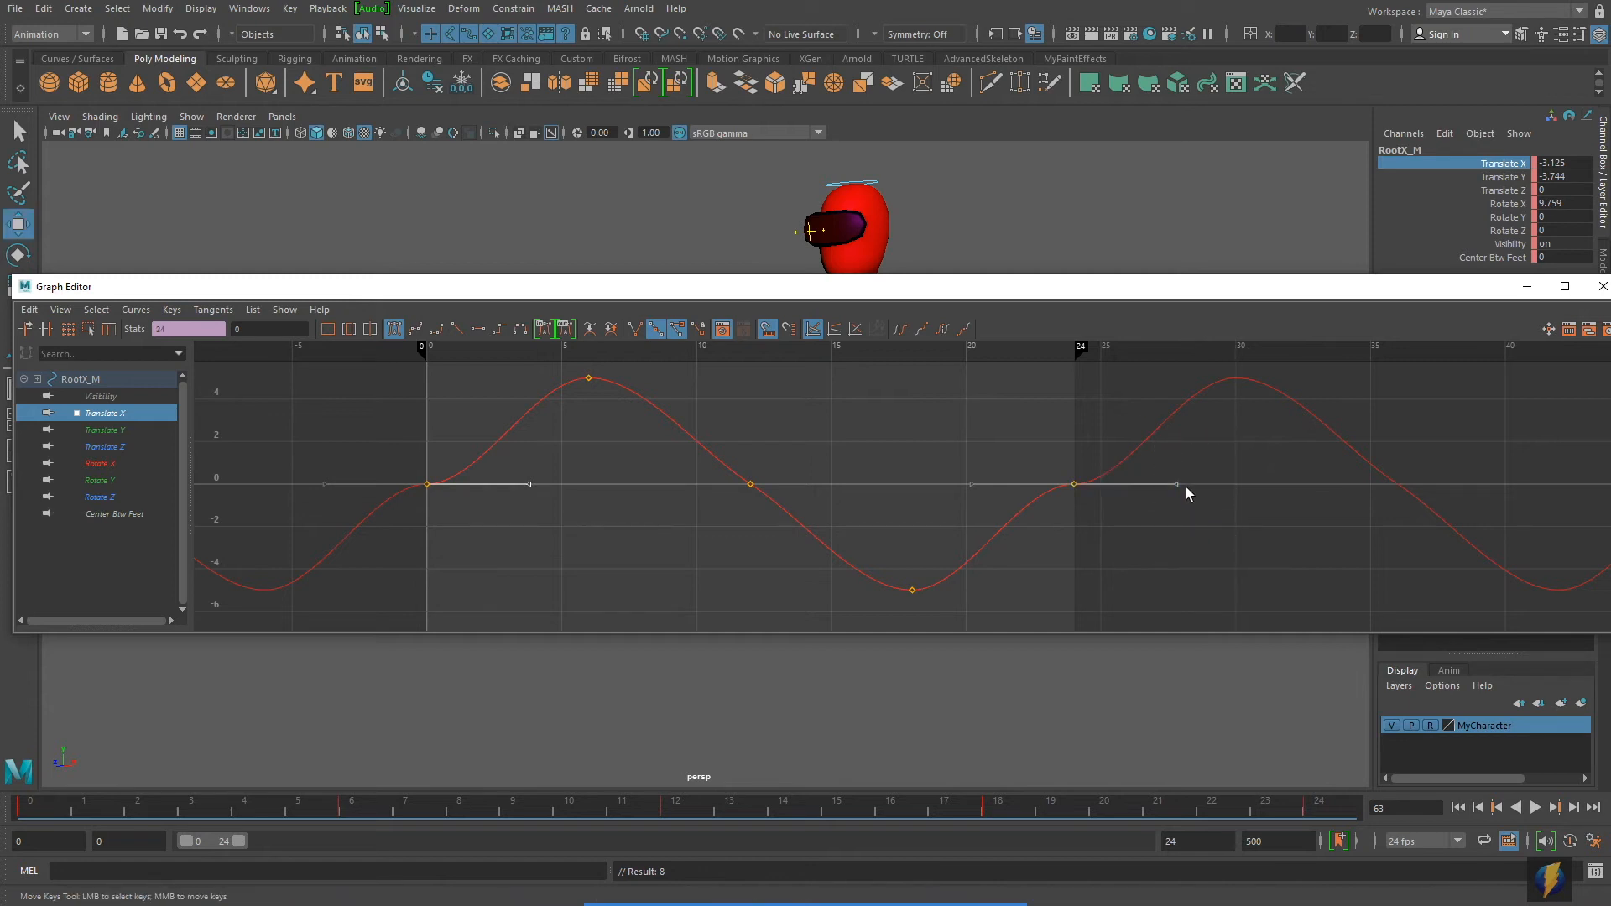
middle_click_drag(1180, 485, 1151, 407)
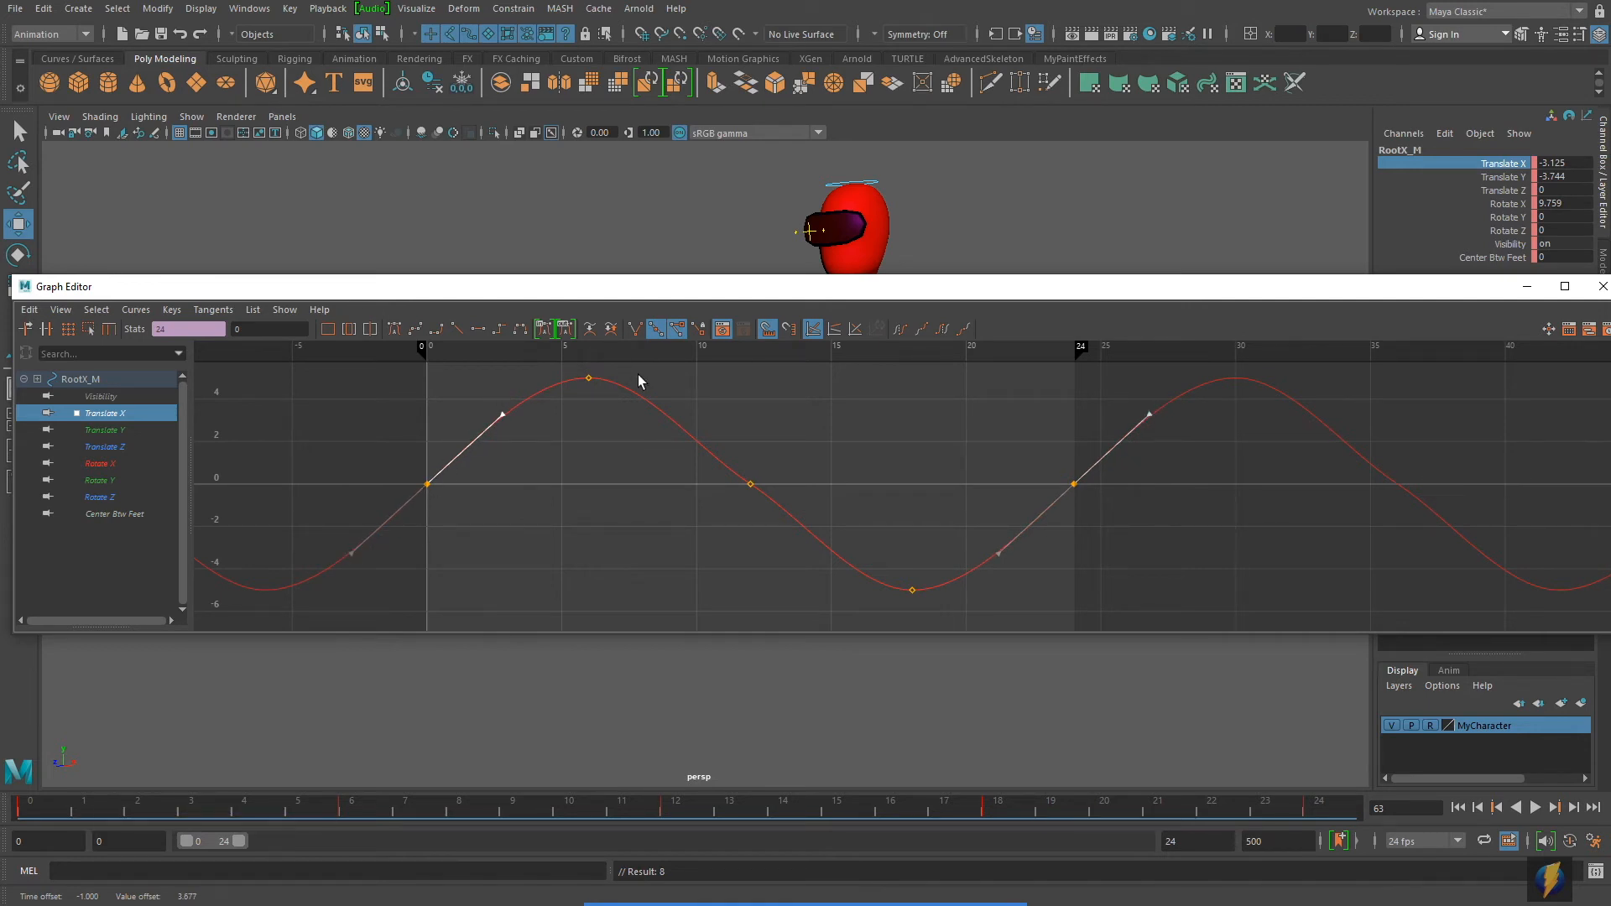
Minimize the Graph Editor, play the walk from the front in the perspective view, and return to the start frame.
left_click_drag(1464, 278, 1346, 294)
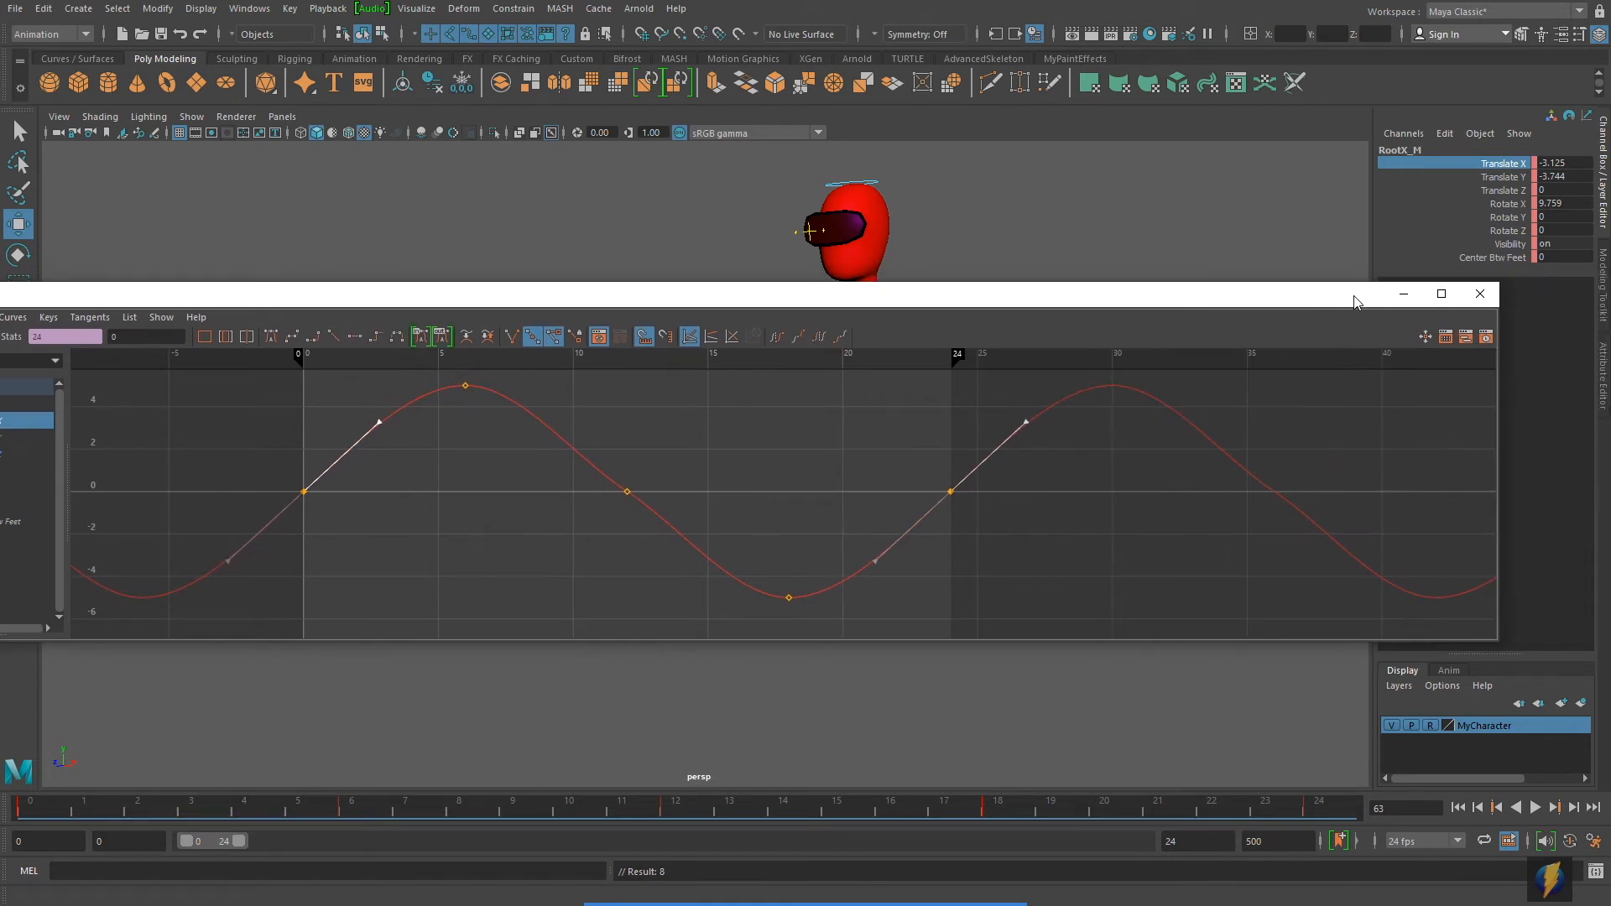
left_click(1396, 292)
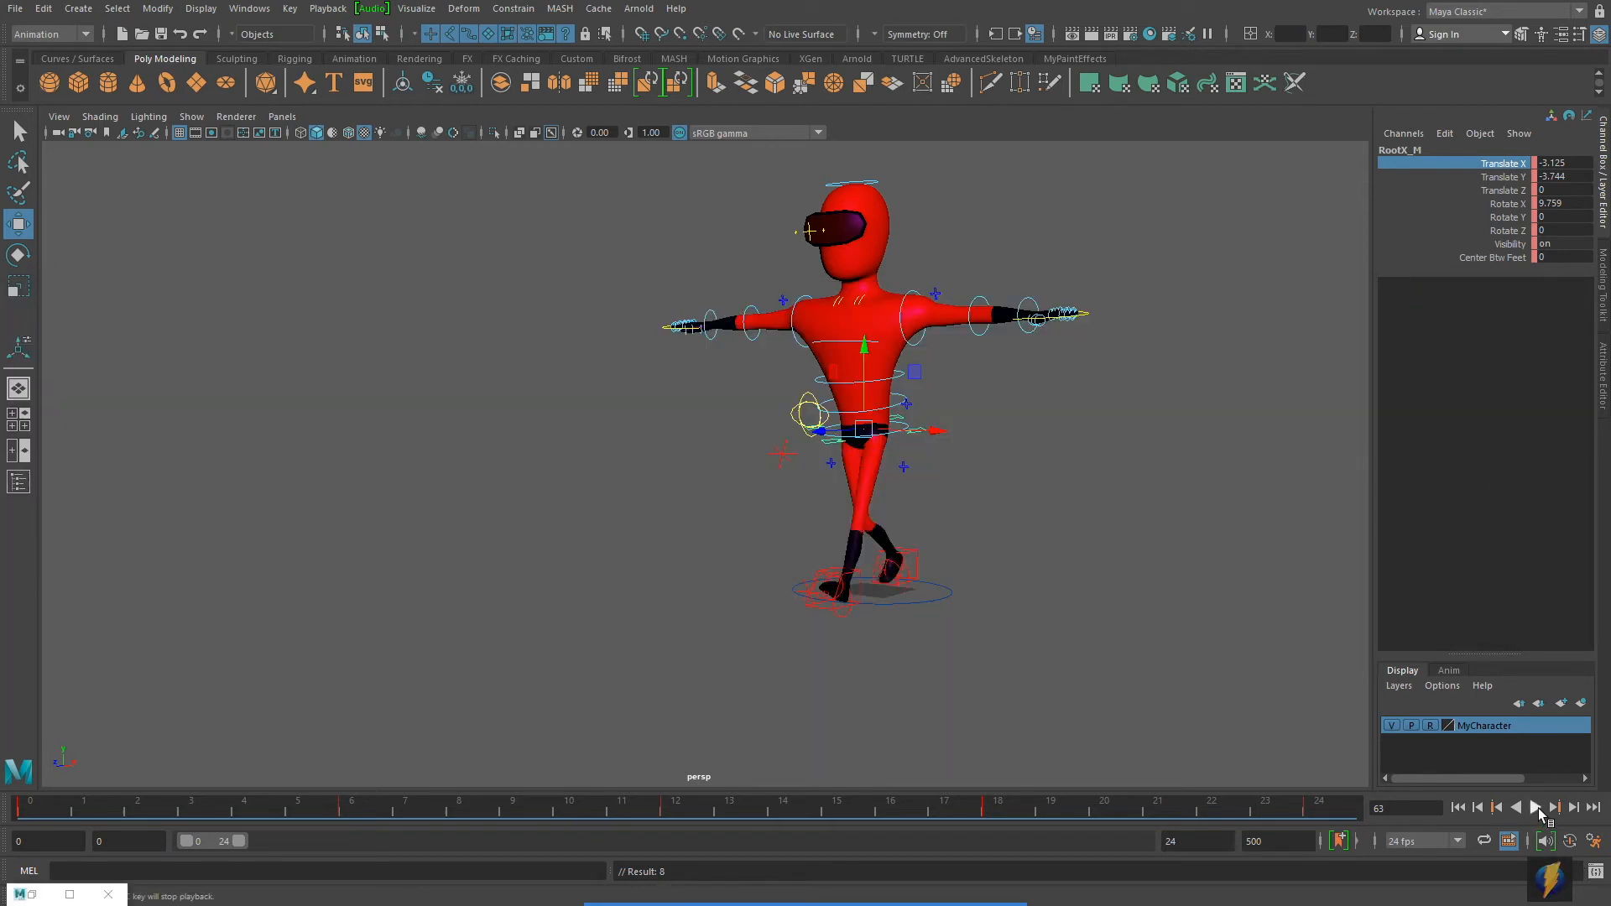
mouse_move(696, 622)
left_mouse_down("alt")
mouse_move(745, 622)
mouse_move(813, 587)
mouse_move(651, 637)
mouse_move(725, 621)
left_mouse_up("alt")
left_click(1536, 808)
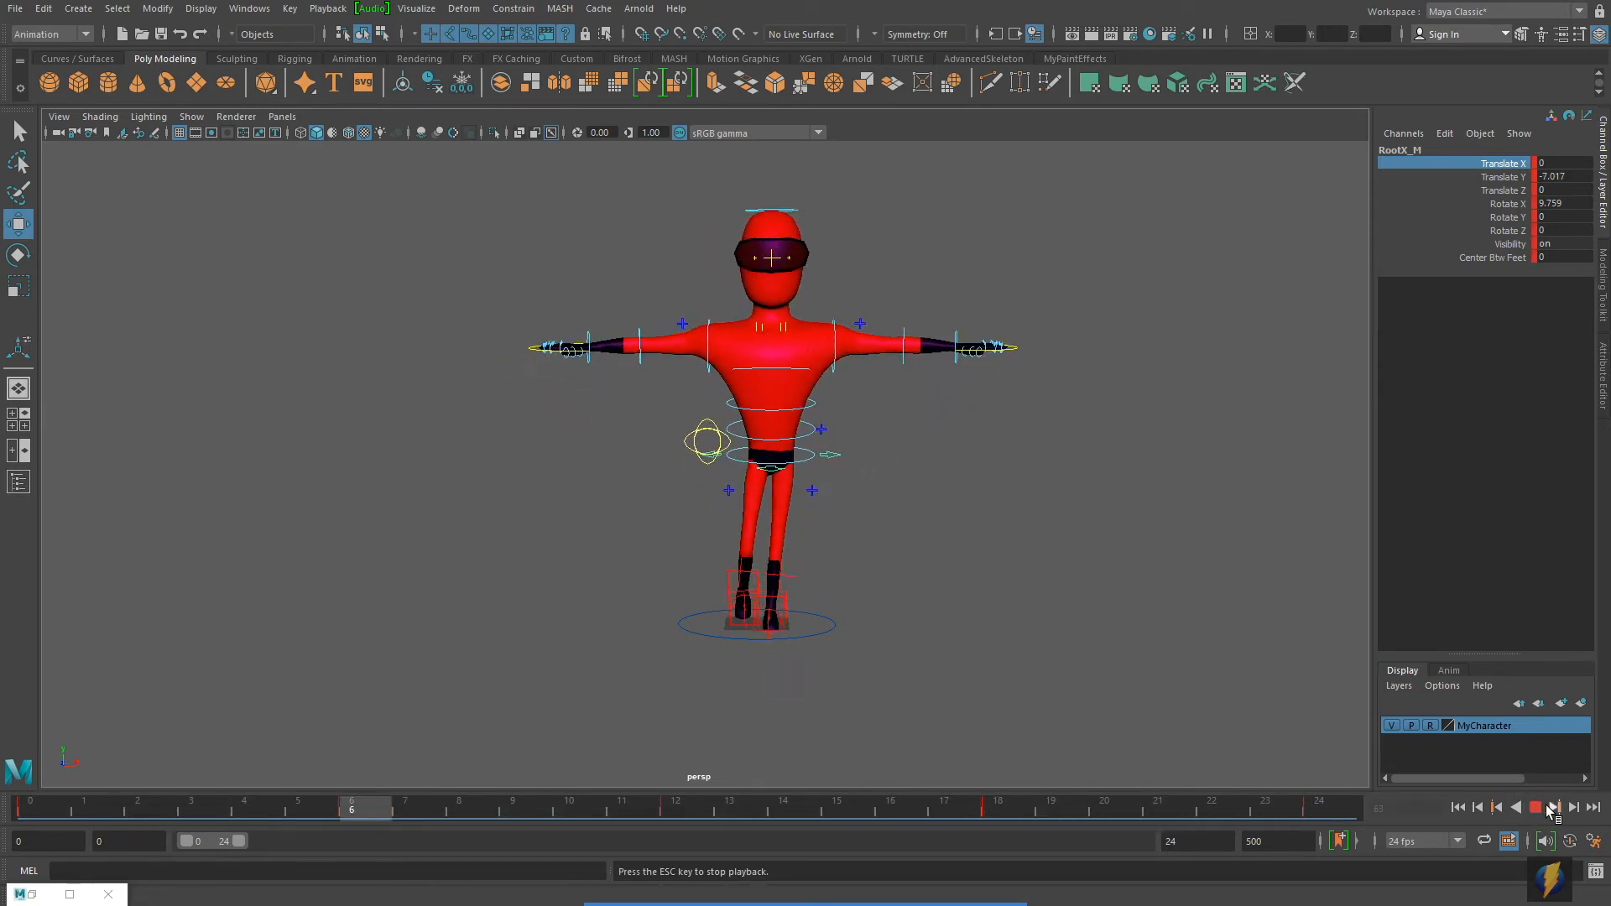
scroll(845, 586, "up", 5)
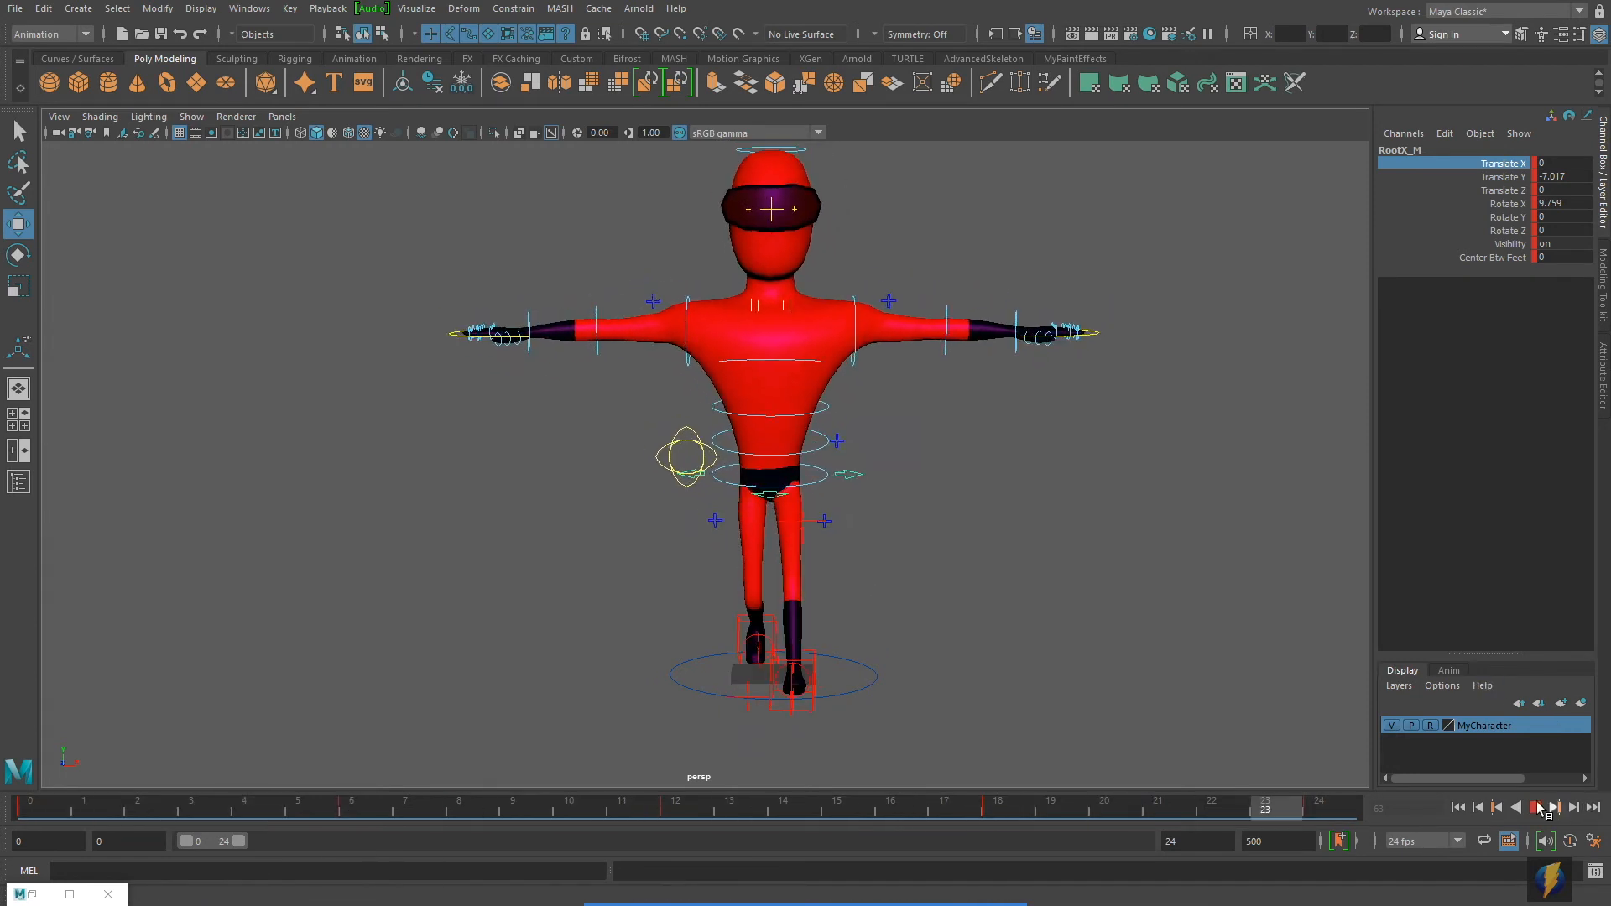
left_click(1536, 808)
left_click(1458, 807)
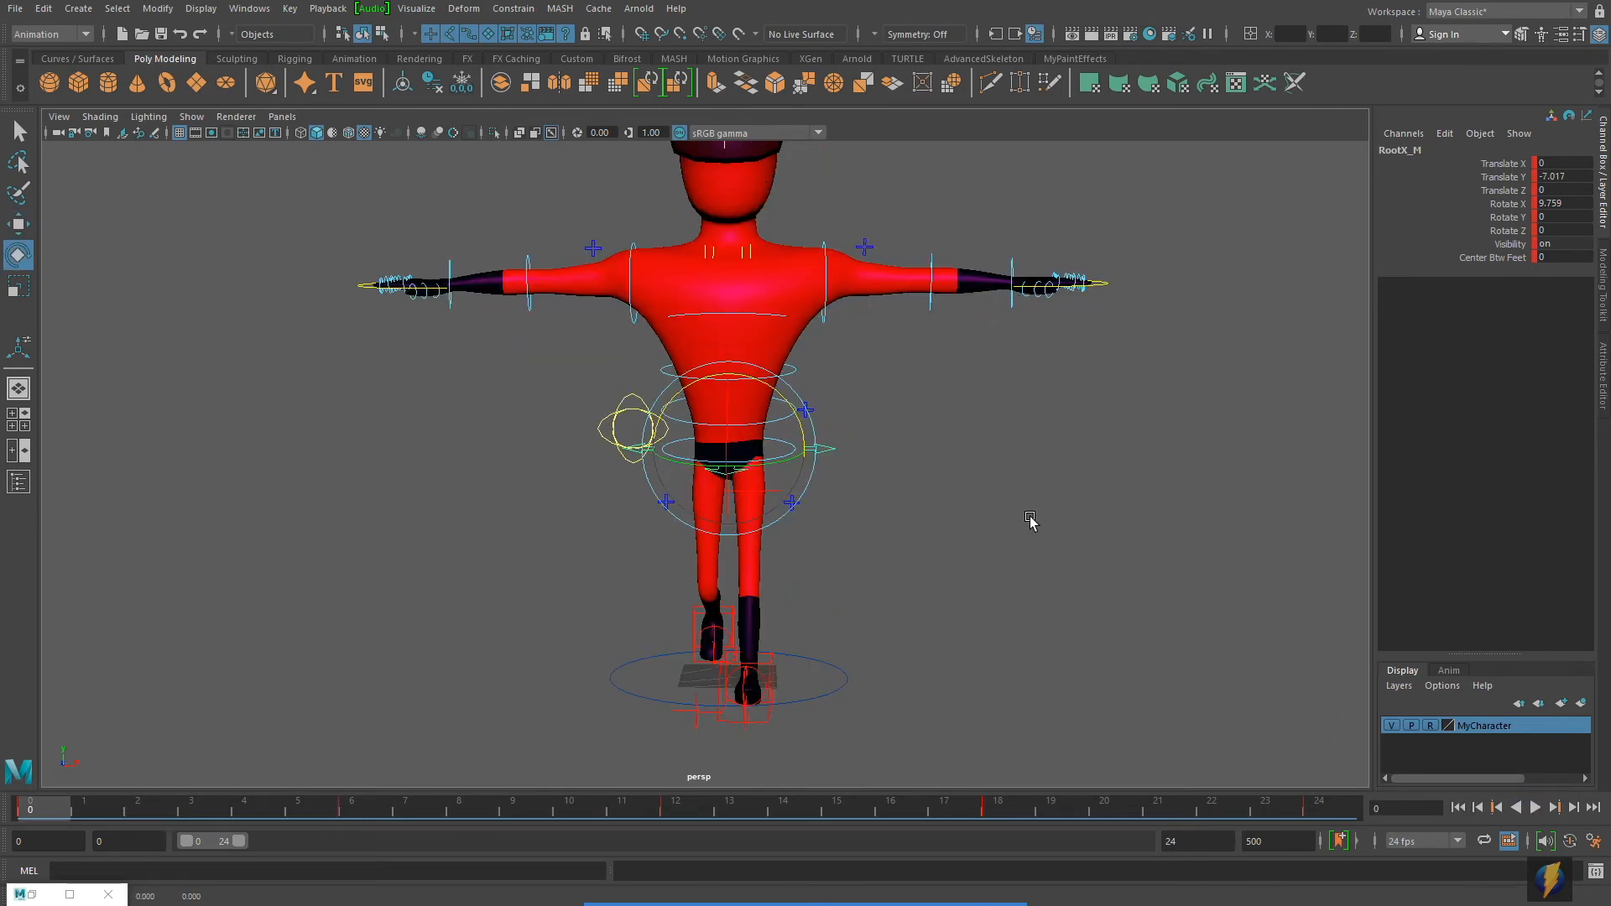
Switch to the front view, play the walk to check the hips' side-to-side motion, and return to the start frame.
key("space")
key("space")
right_click_drag(623, 569, 848, 570, "alt")
middle_click_drag(847, 570, 835, 583, "alt")
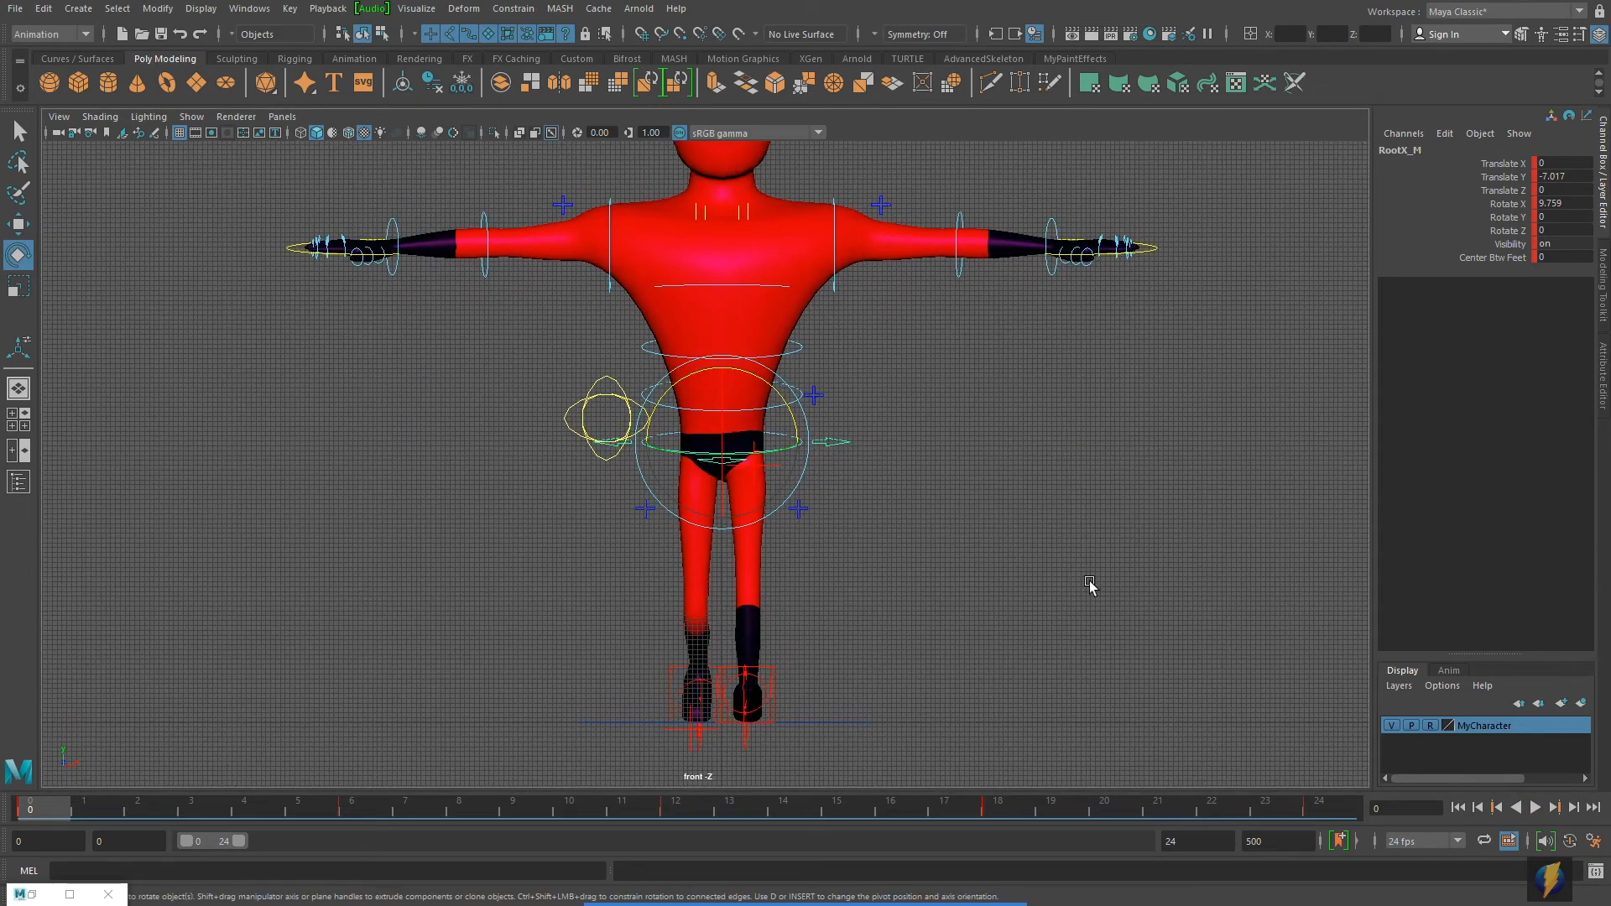
left_click(1534, 807)
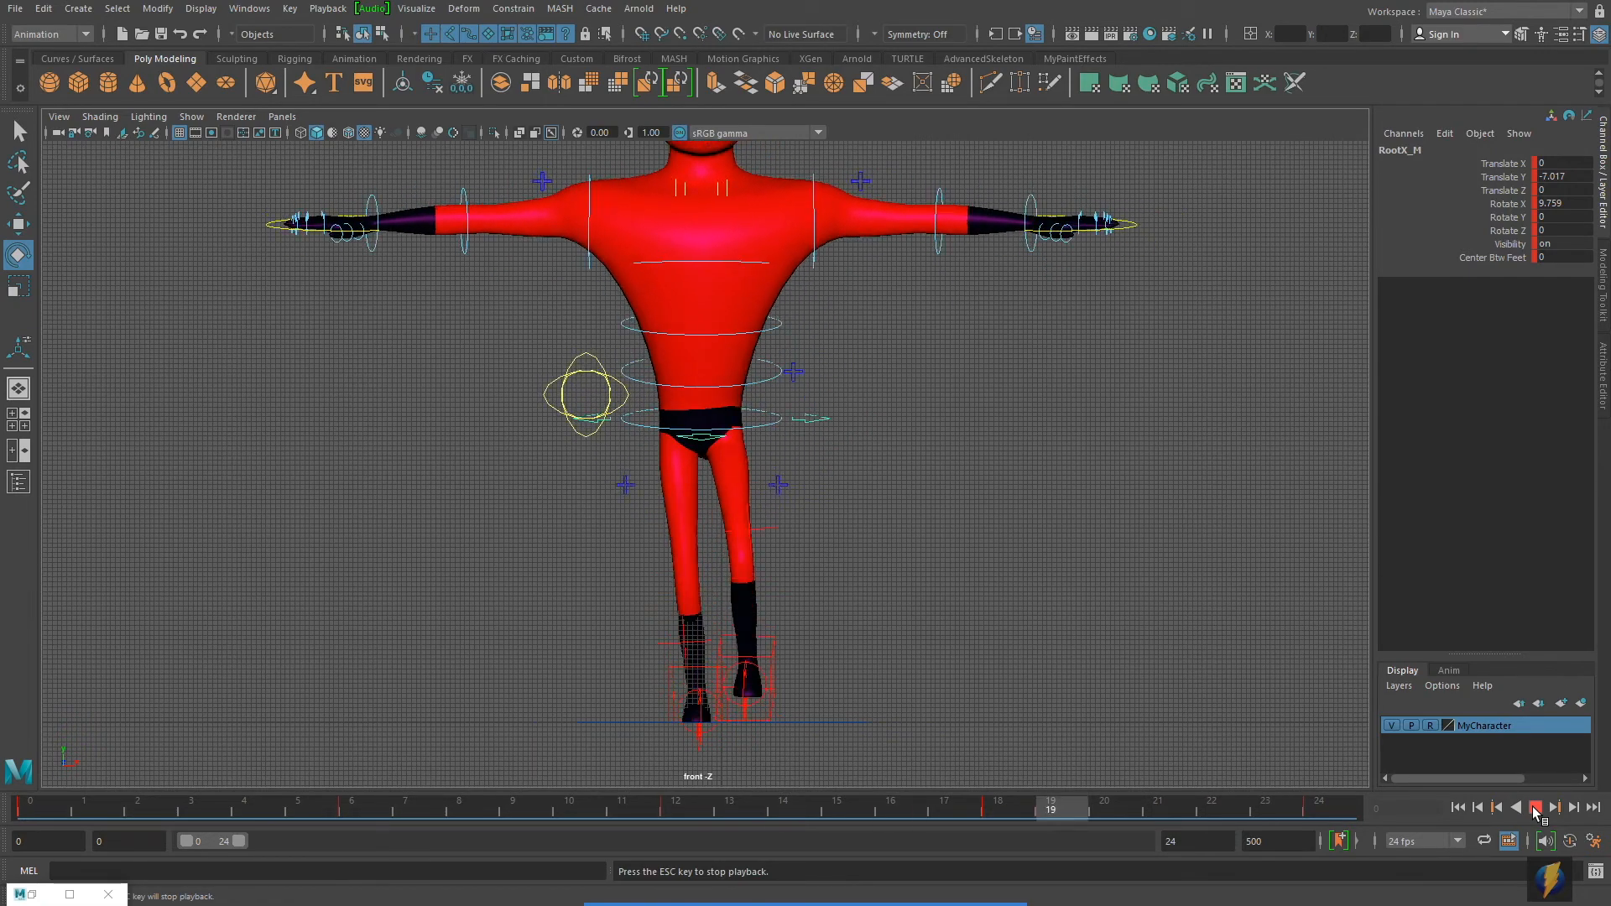
left_click(1535, 808)
left_click(1457, 807)
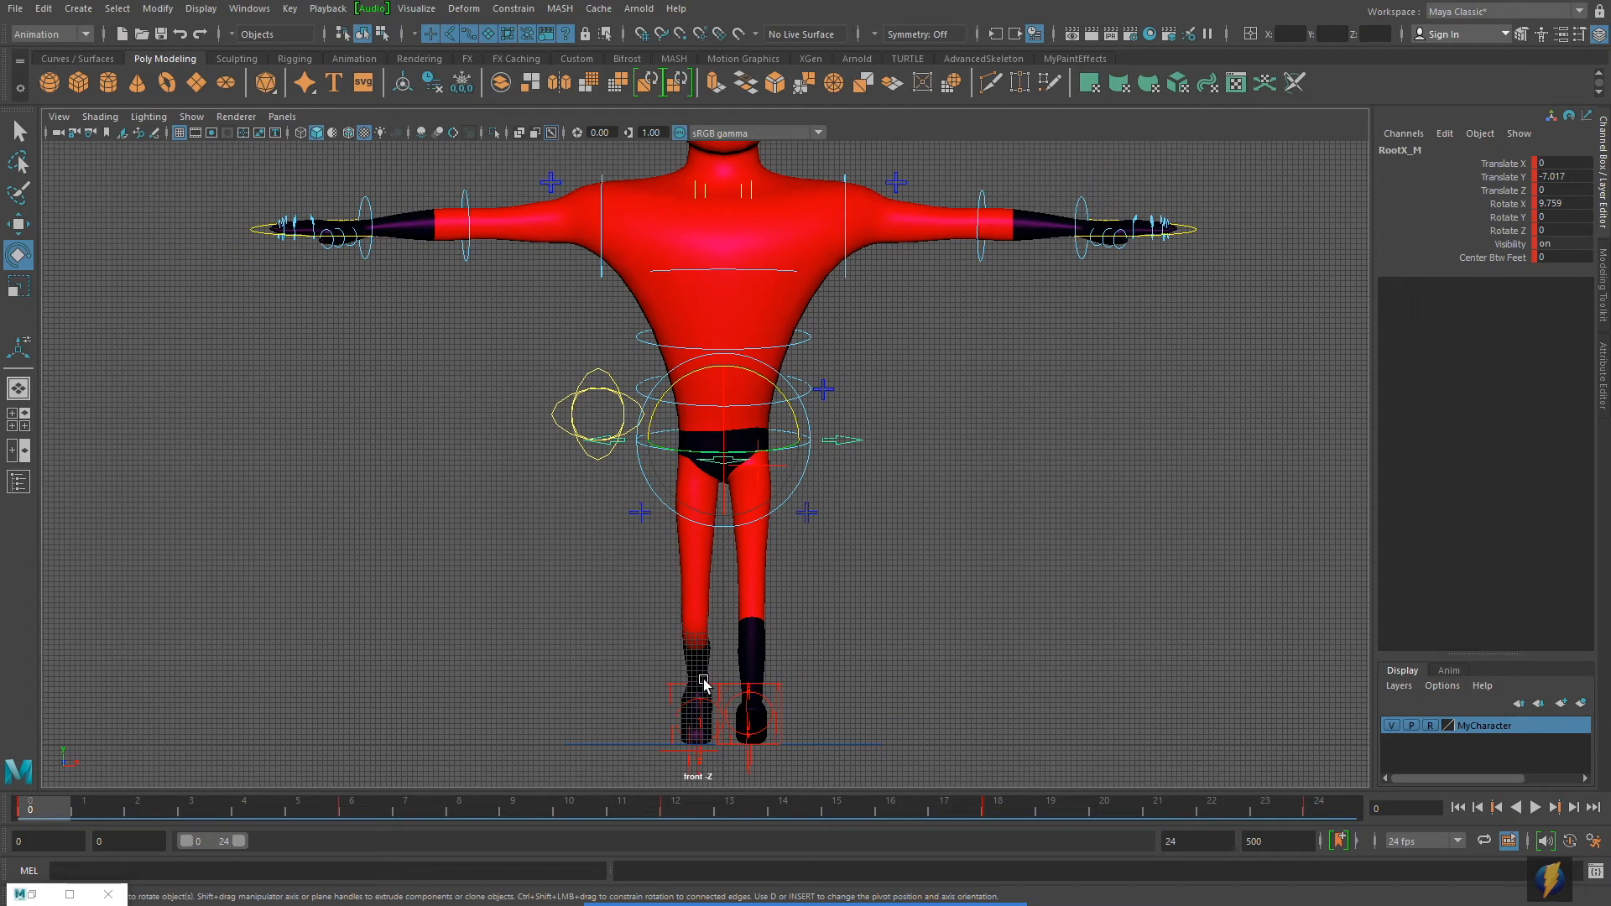
Create an editable motion trail for the hip control, and display wireframe shading and motion trails in the front view.
left_click(412, 10)
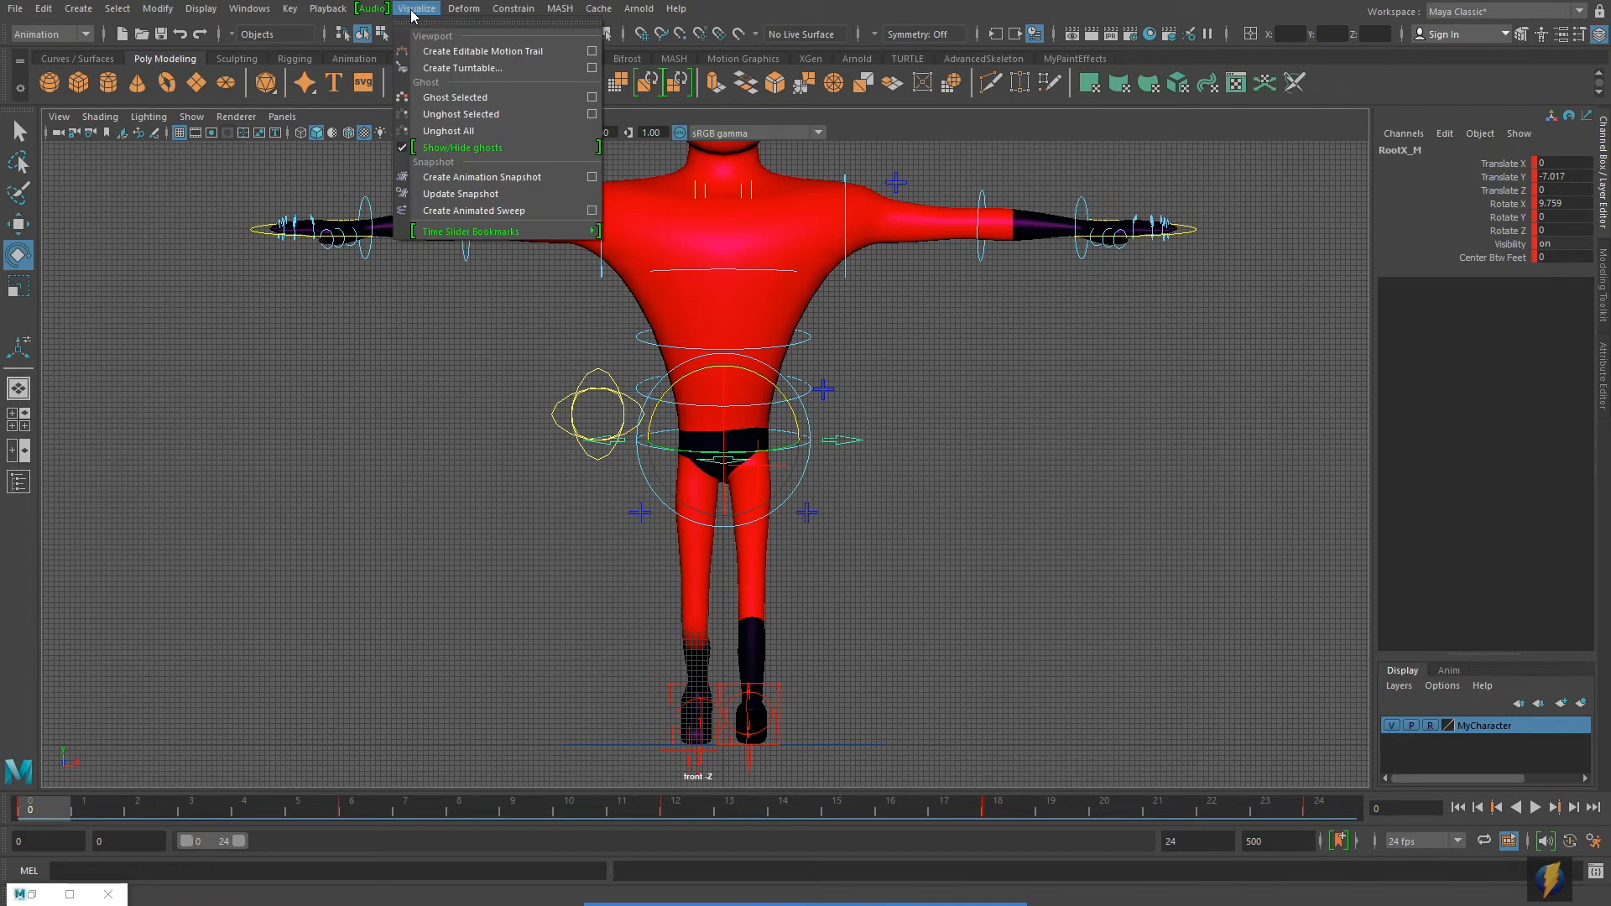
left_click(451, 52)
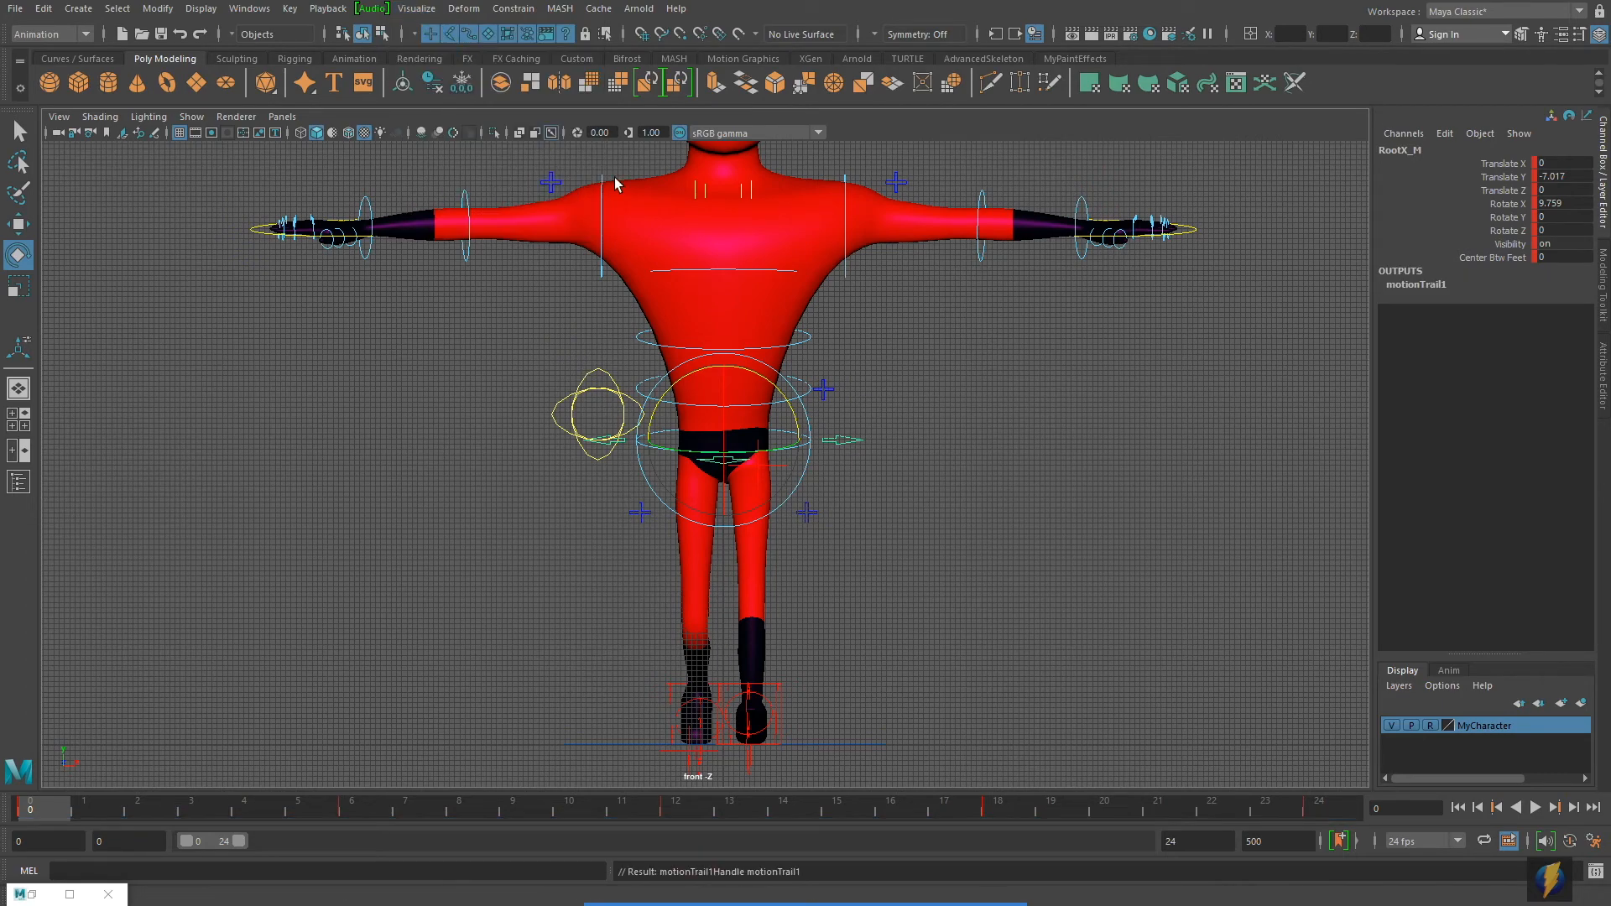
key("4")
scroll(1025, 529, "up", 5)
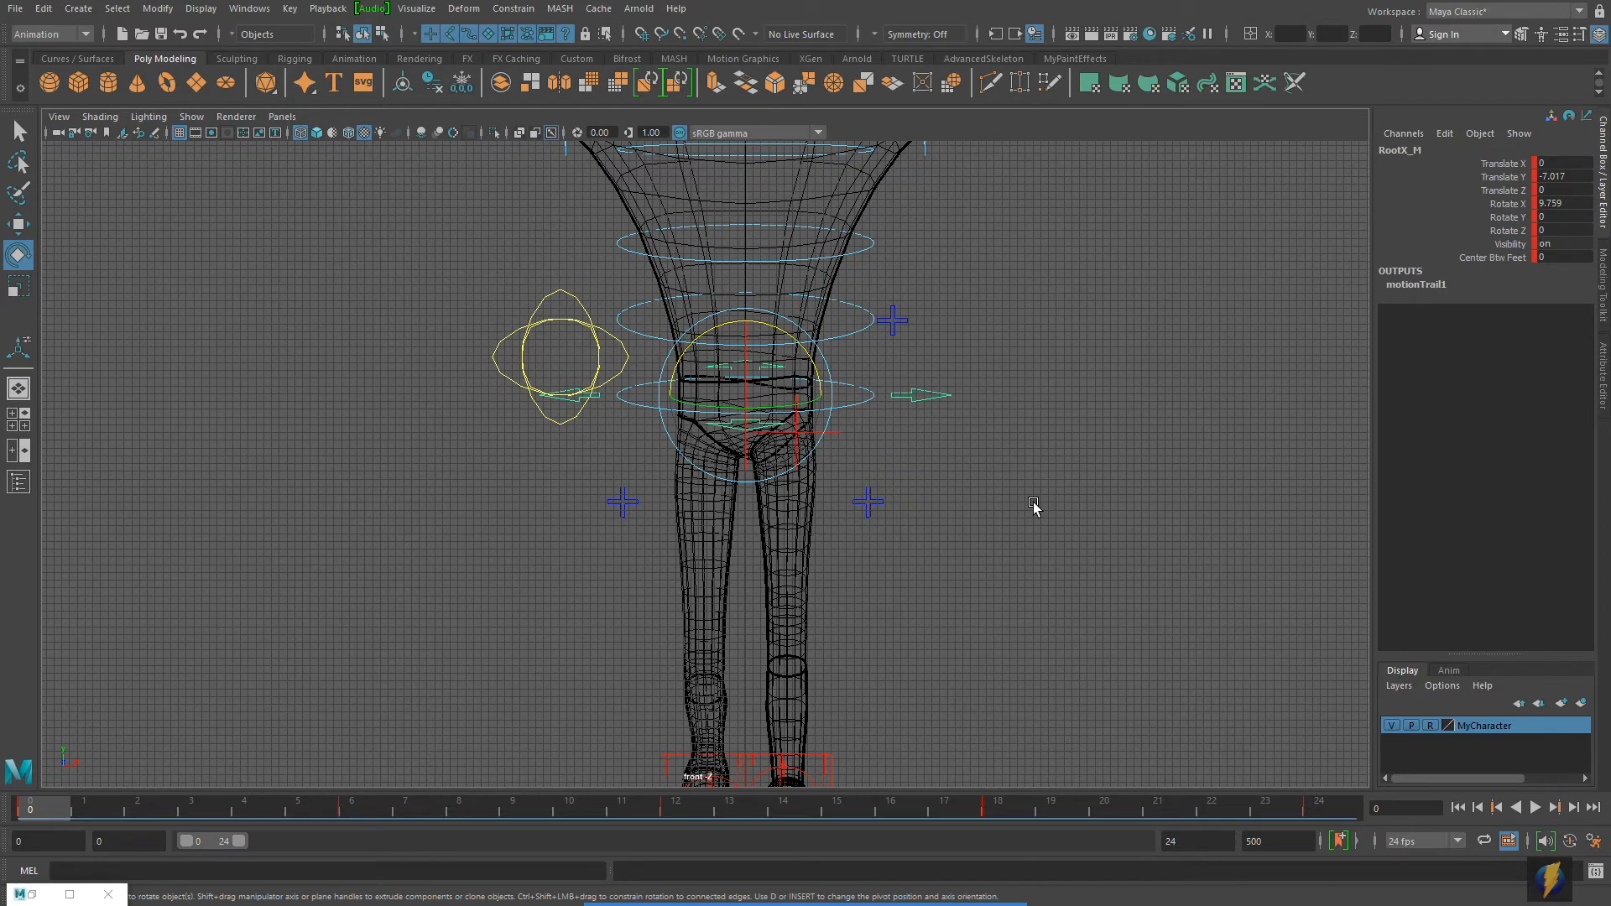
left_click(191, 117)
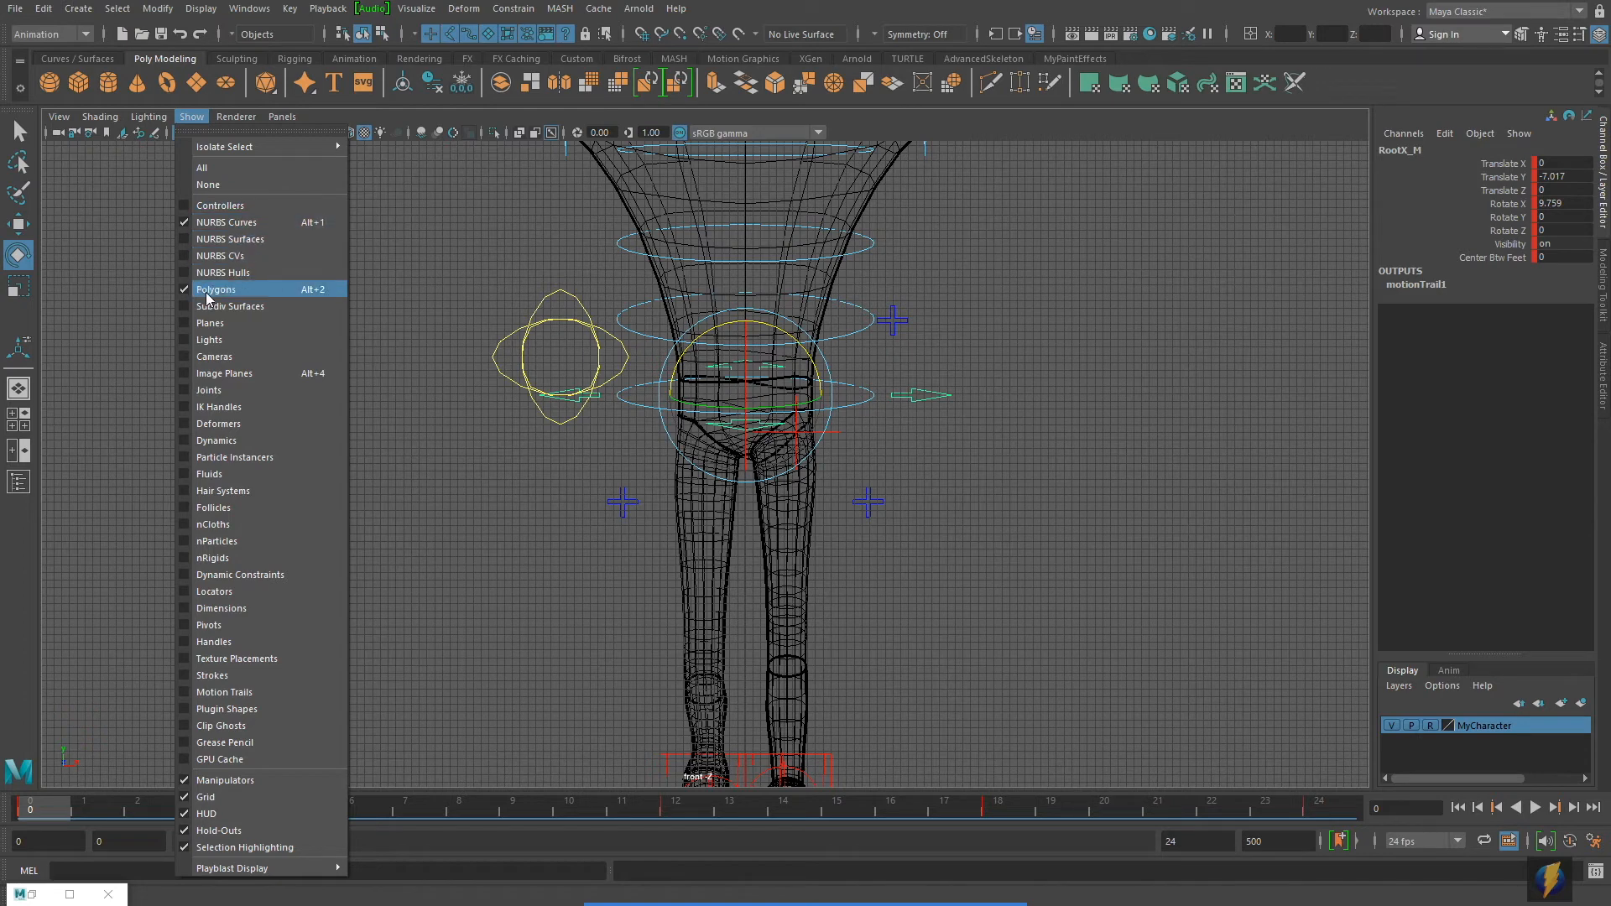
left_click(223, 692)
mouse_move(325, 683)
right_mouse_down("alt")
mouse_move(618, 496)
mouse_move(960, 341)
mouse_move(604, 540)
mouse_move(1162, 508)
mouse_move(414, 525)
mouse_move(609, 540)
mouse_move(990, 448)
mouse_move(741, 427)
mouse_move(798, 374)
mouse_move(870, 385)
right_mouse_up("alt")
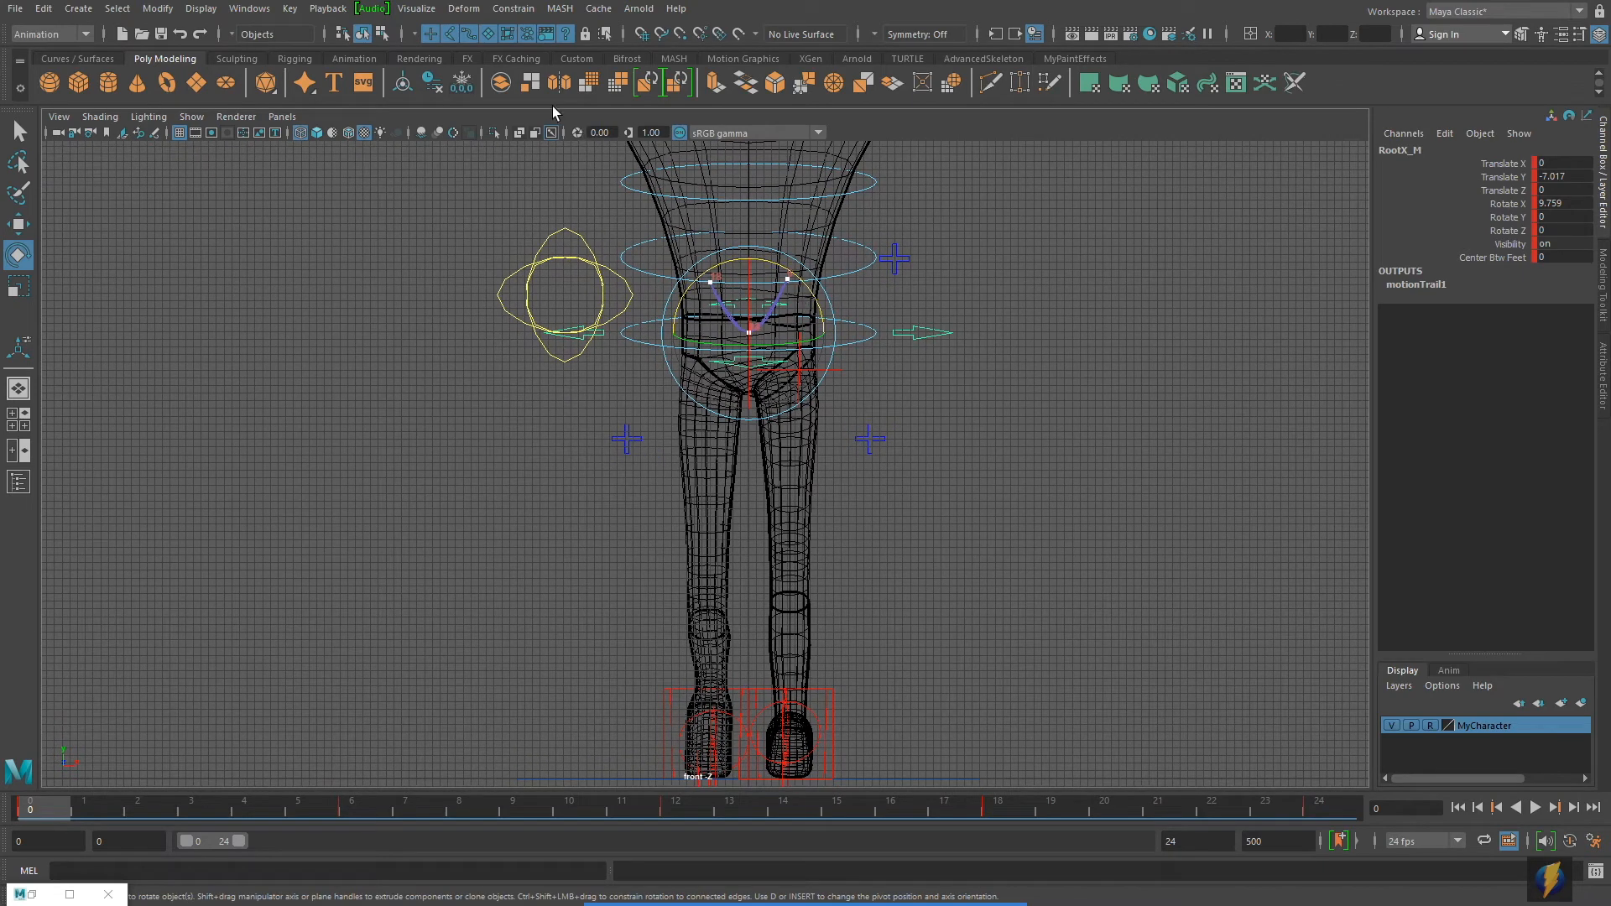
Open the Graph Editor below the character's hips and activate the Move tool.
left_click(249, 9)
mouse_move(336, 100)
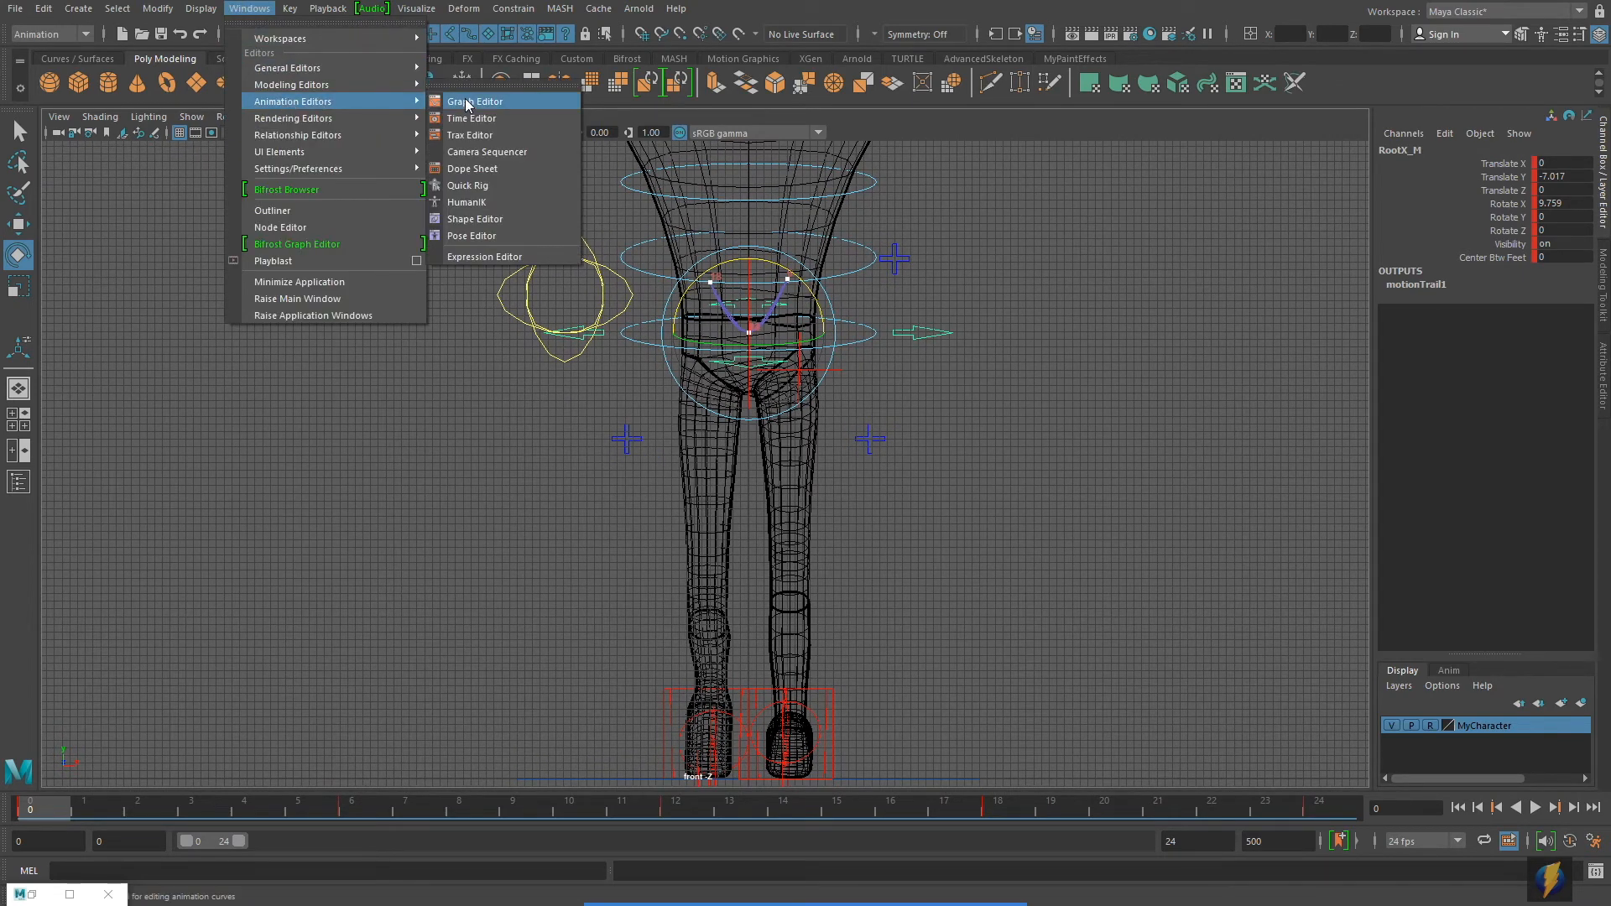
left_click(467, 101)
left_click_drag(919, 317, 765, 497)
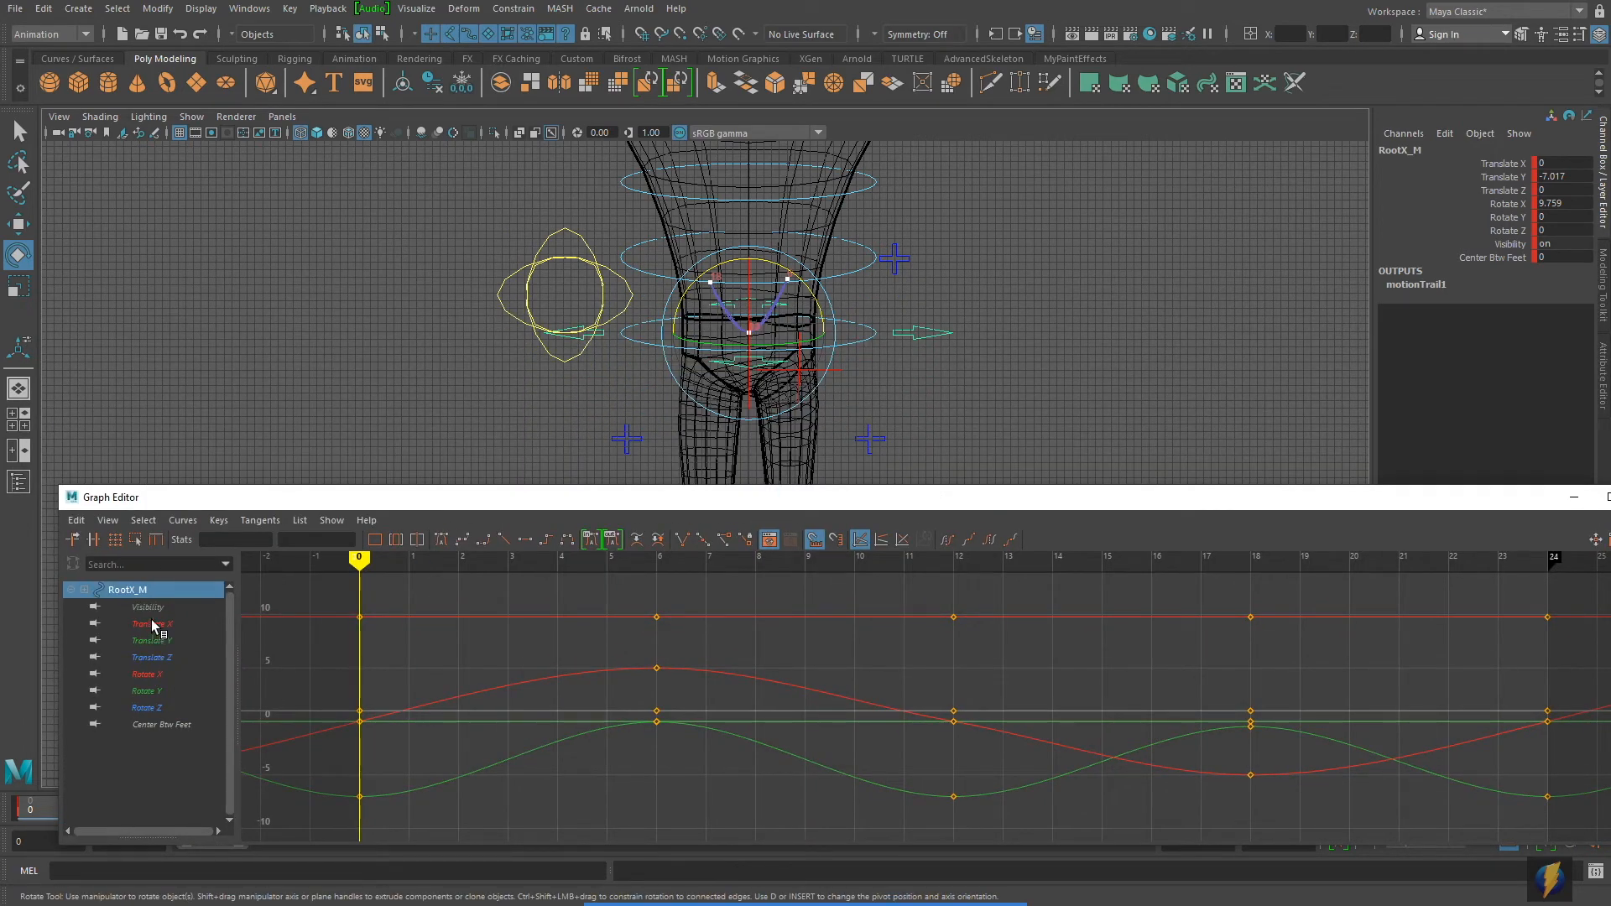
left_click(18, 223)
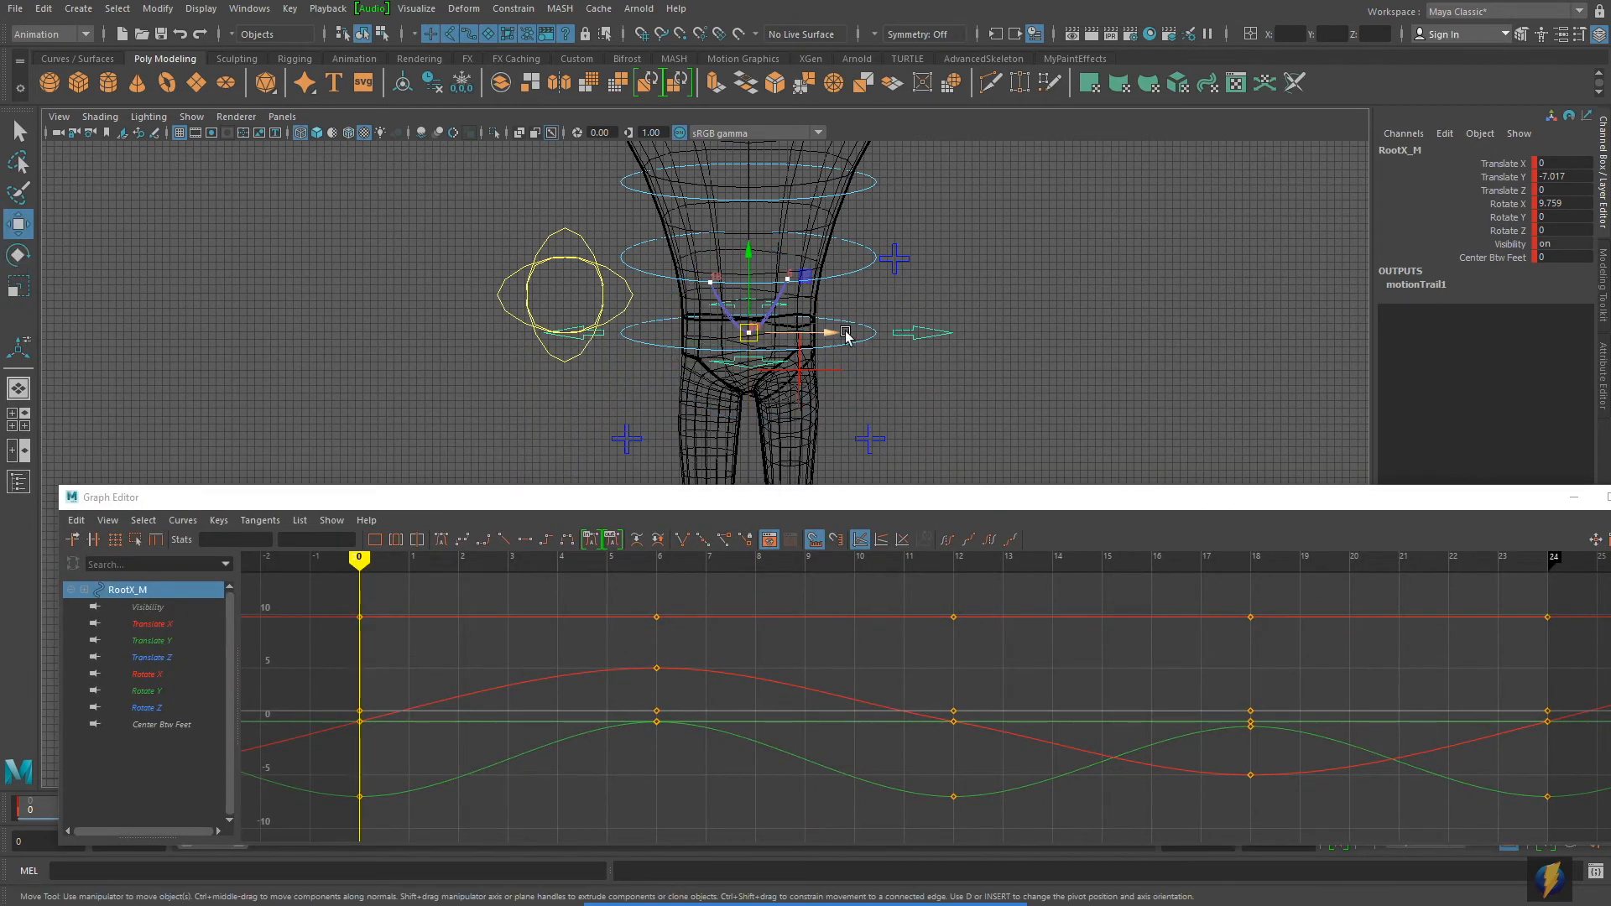
Isolate the hip control's Translate X curve and shift all of its keys 2 frames earlier.
left_click(249, 634)
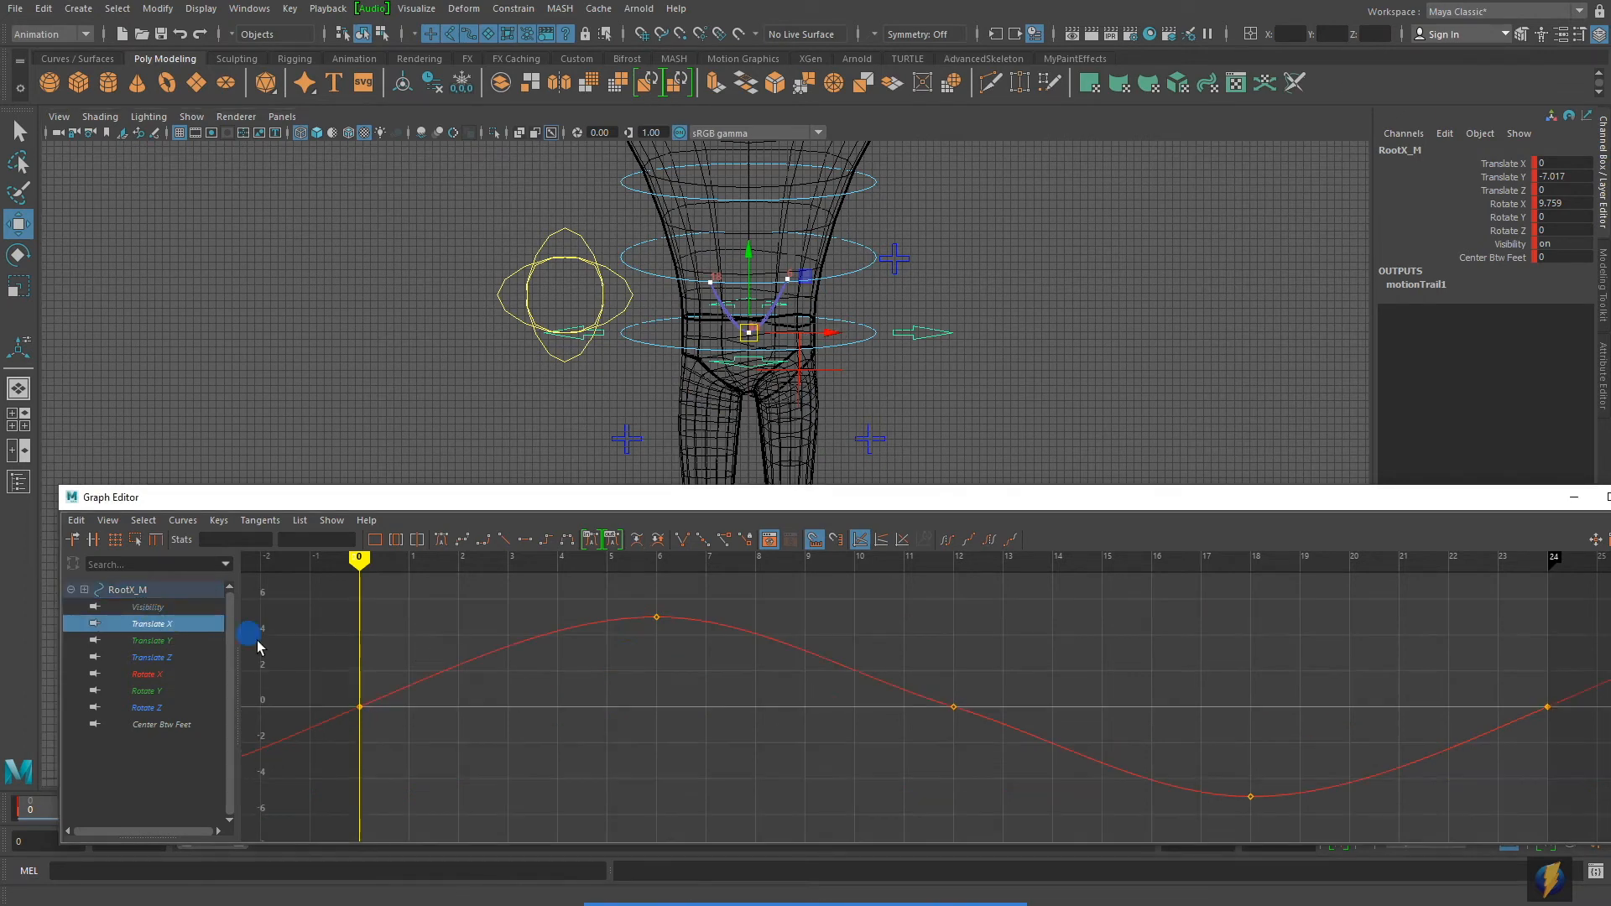
right_click_drag(928, 644, 619, 647, "alt")
left_click(488, 599)
left_click_drag(496, 608, 1503, 798)
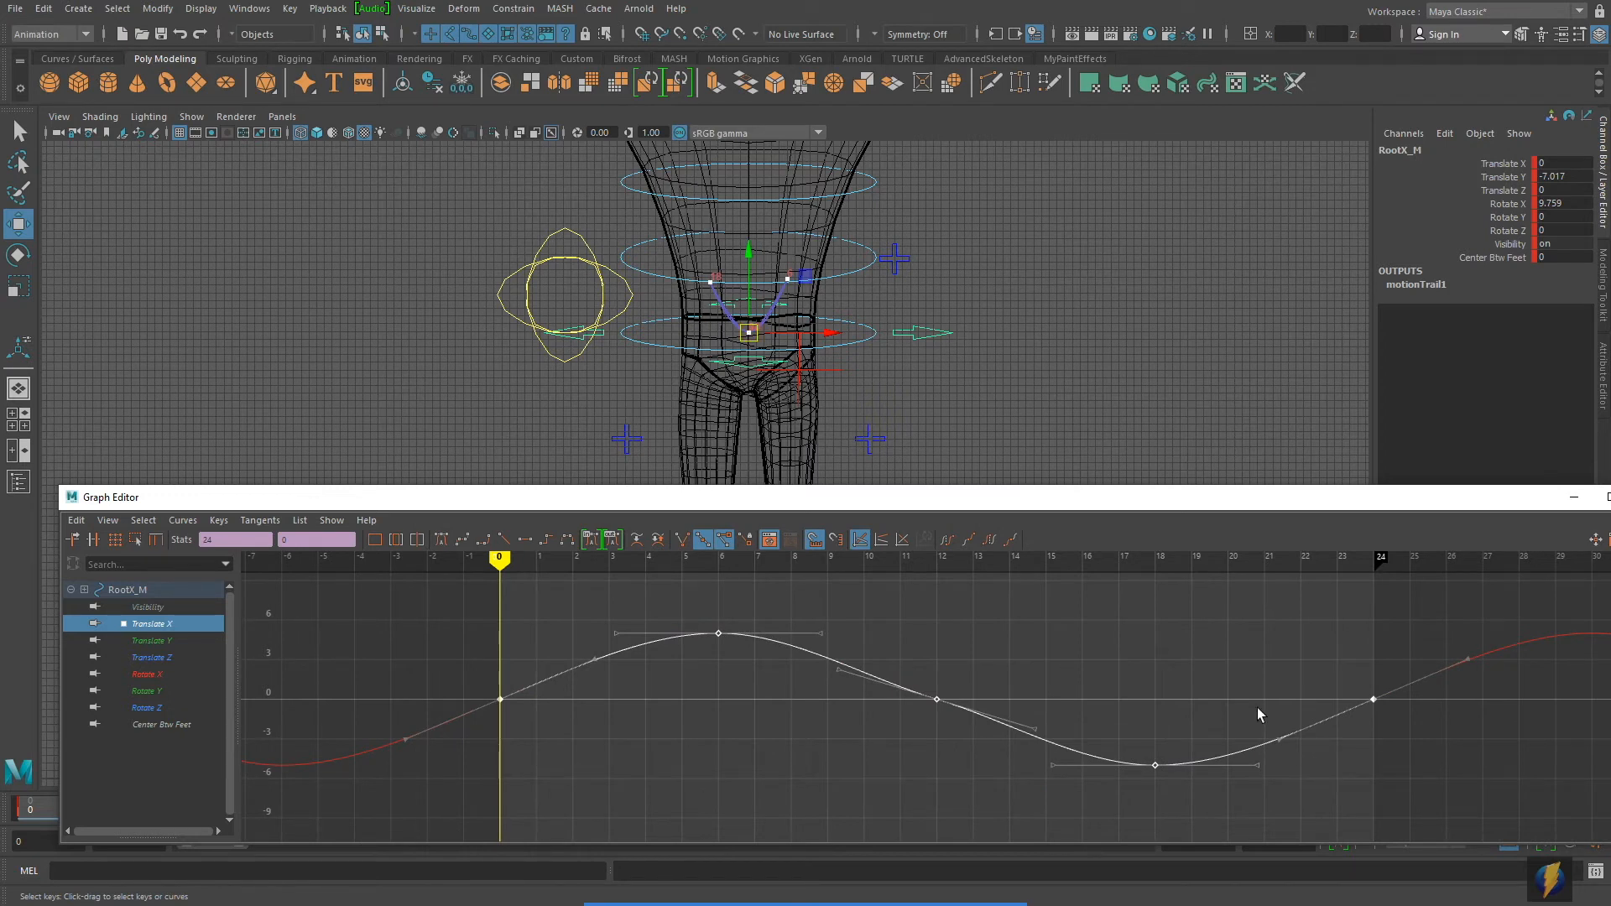
middle_click_drag(934, 695, 865, 703)
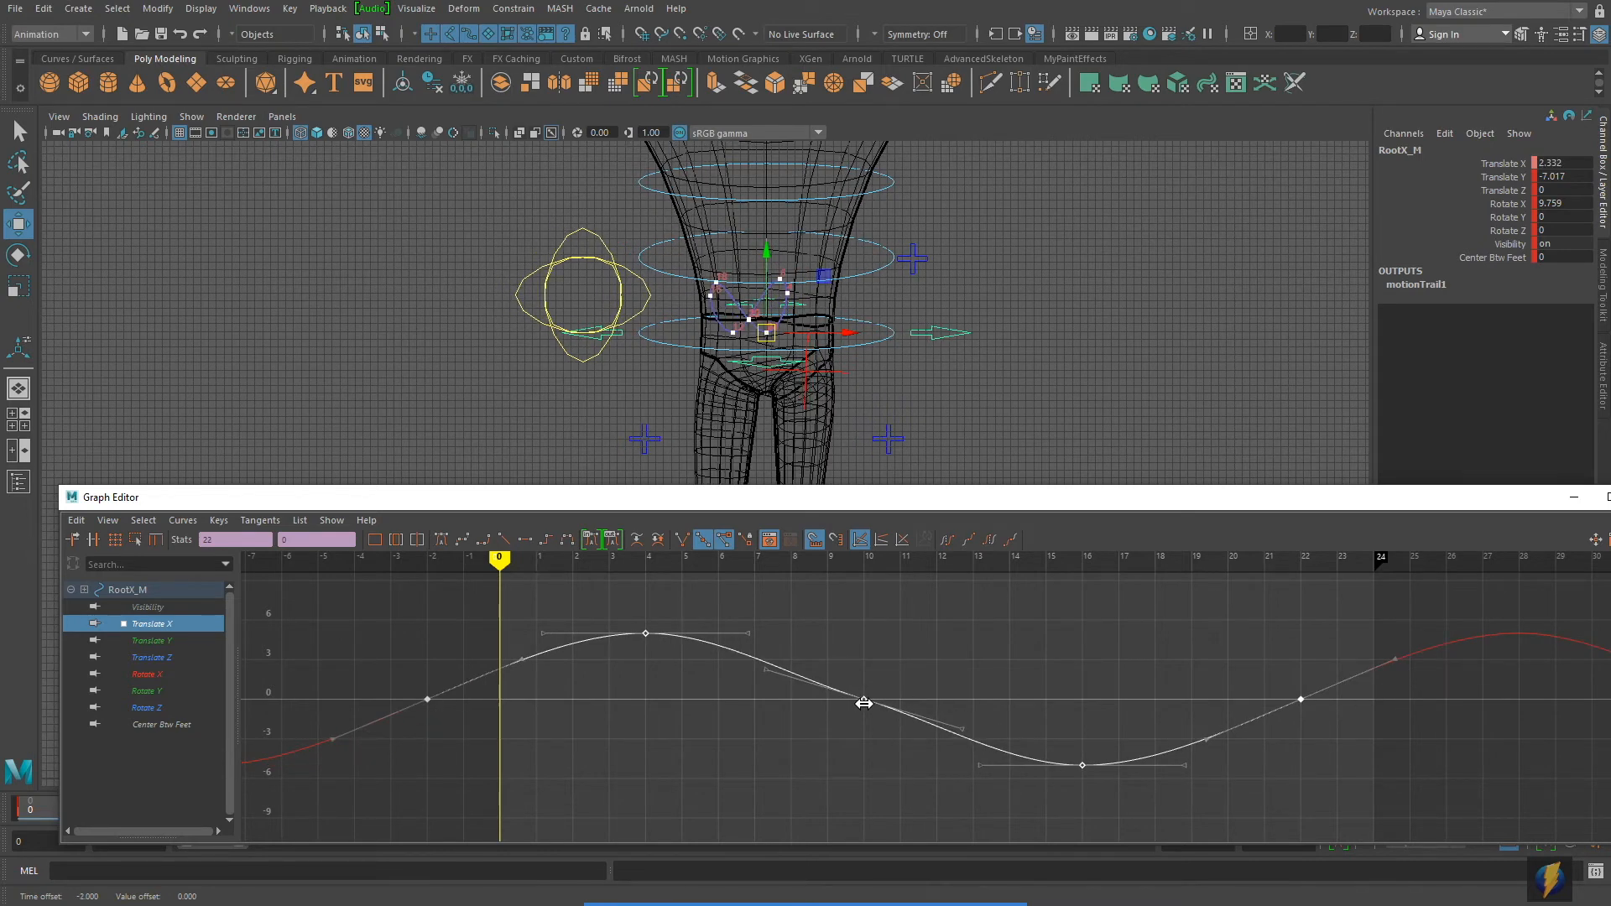
Put the Graph Editor away and examine the hip control's motion trail up close in the front view.
mouse_move(1273, 508)
left_mouse_down()
mouse_move(1091, 504)
mouse_move(1139, 524)
mouse_move(1289, 521)
left_mouse_up()
left_click(1287, 515)
scroll(840, 578, "up", 6)
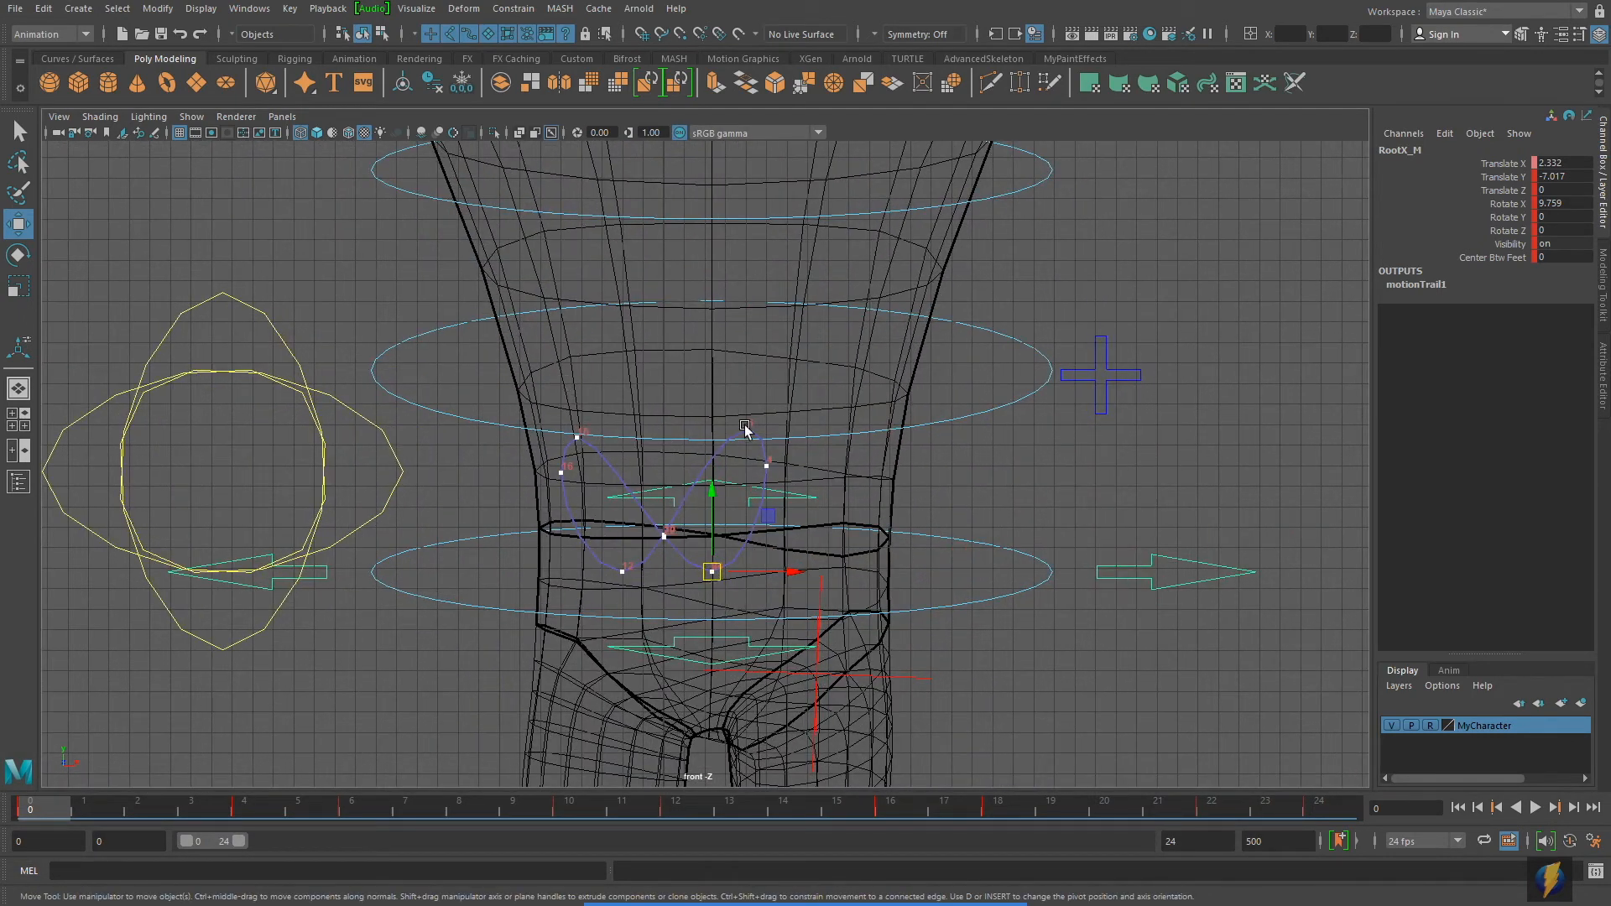
right_click_drag(1323, 543, 53, 508, "alt")
middle_click_drag(509, 506, 574, 399, "alt")
Switch to the perspective view, play the walk with the offset hip sway, and stop playback to view the hips from the front.
key("space")
key("space")
mouse_move(960, 521)
right_mouse_down("alt")
mouse_move(940, 501)
mouse_move(953, 503)
right_mouse_up("alt")
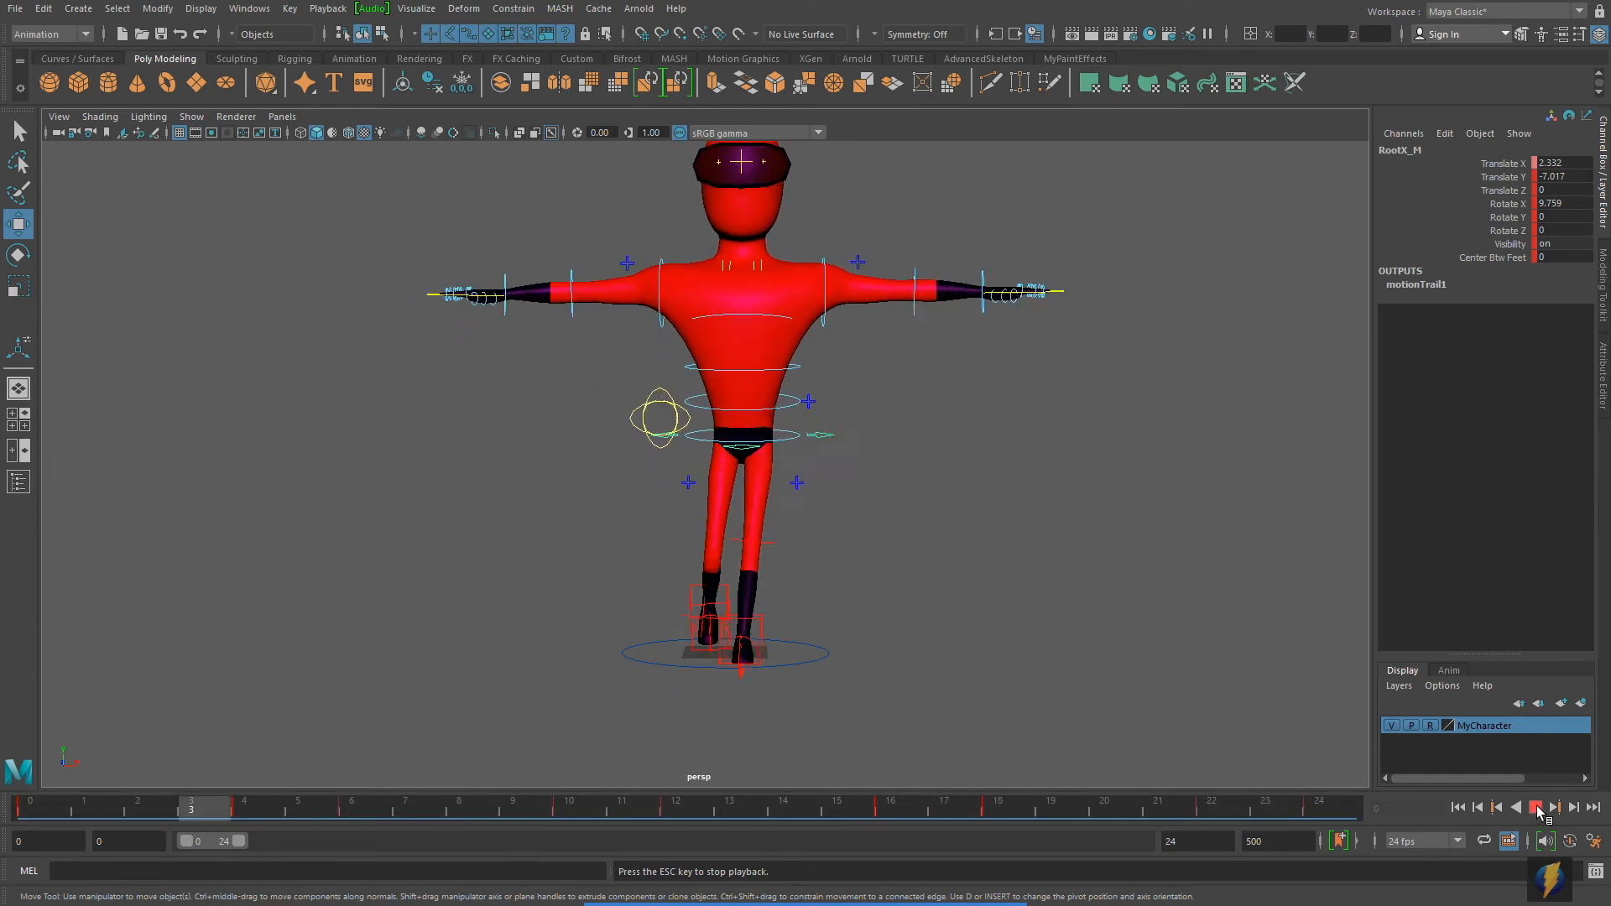
left_click(1536, 807)
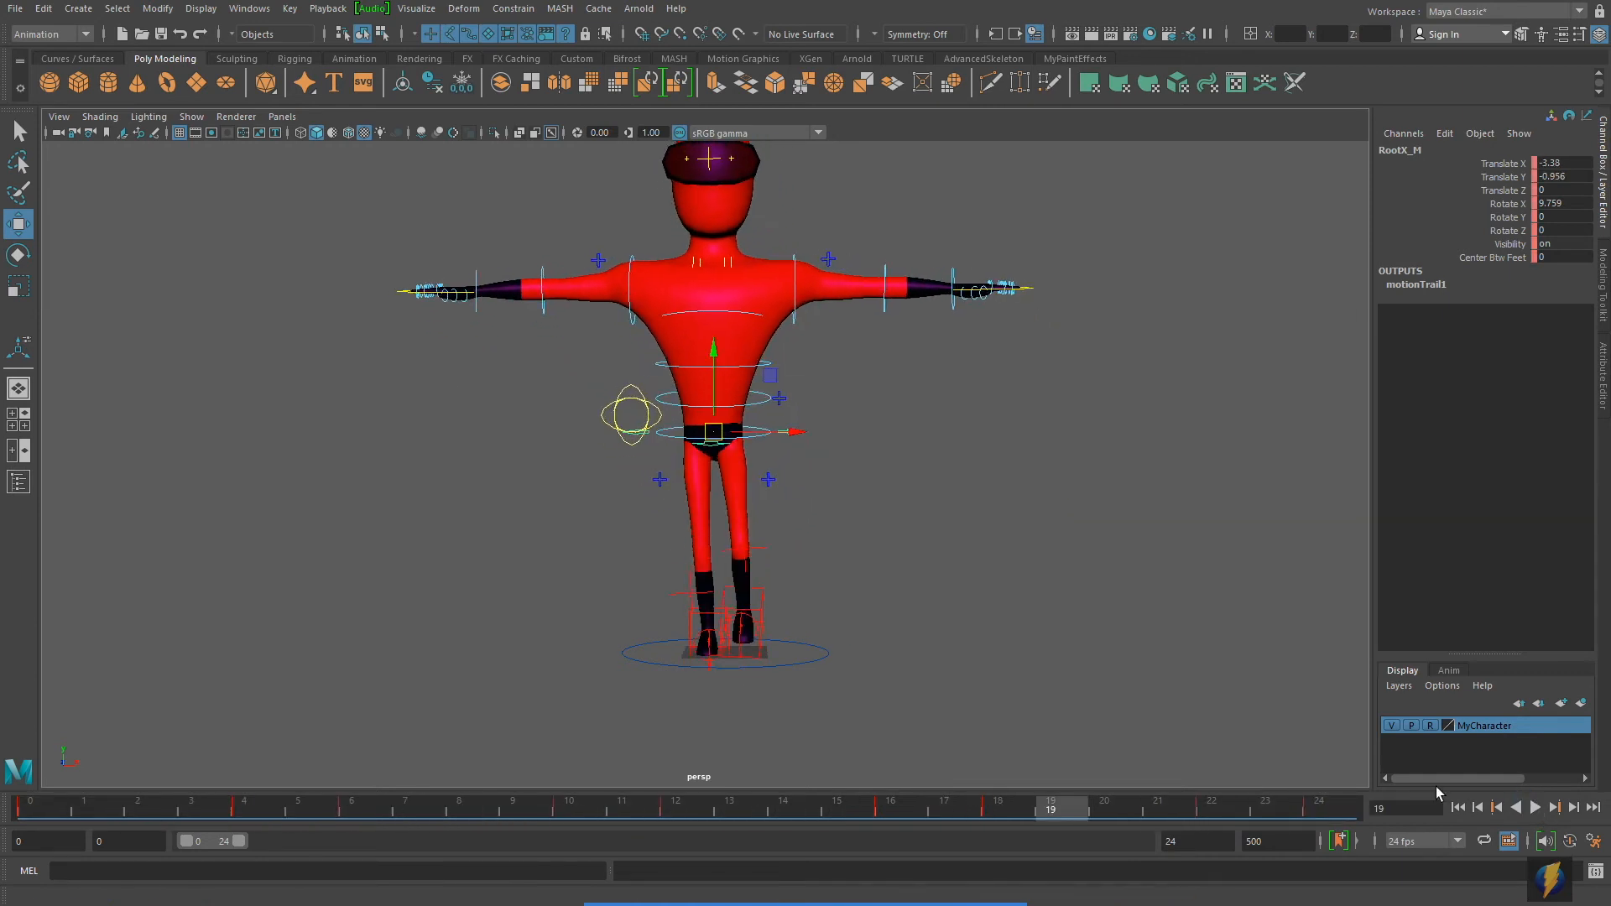
right_click_drag(662, 518, 815, 511, "alt")
middle_click_drag(823, 511, 855, 518, "alt")
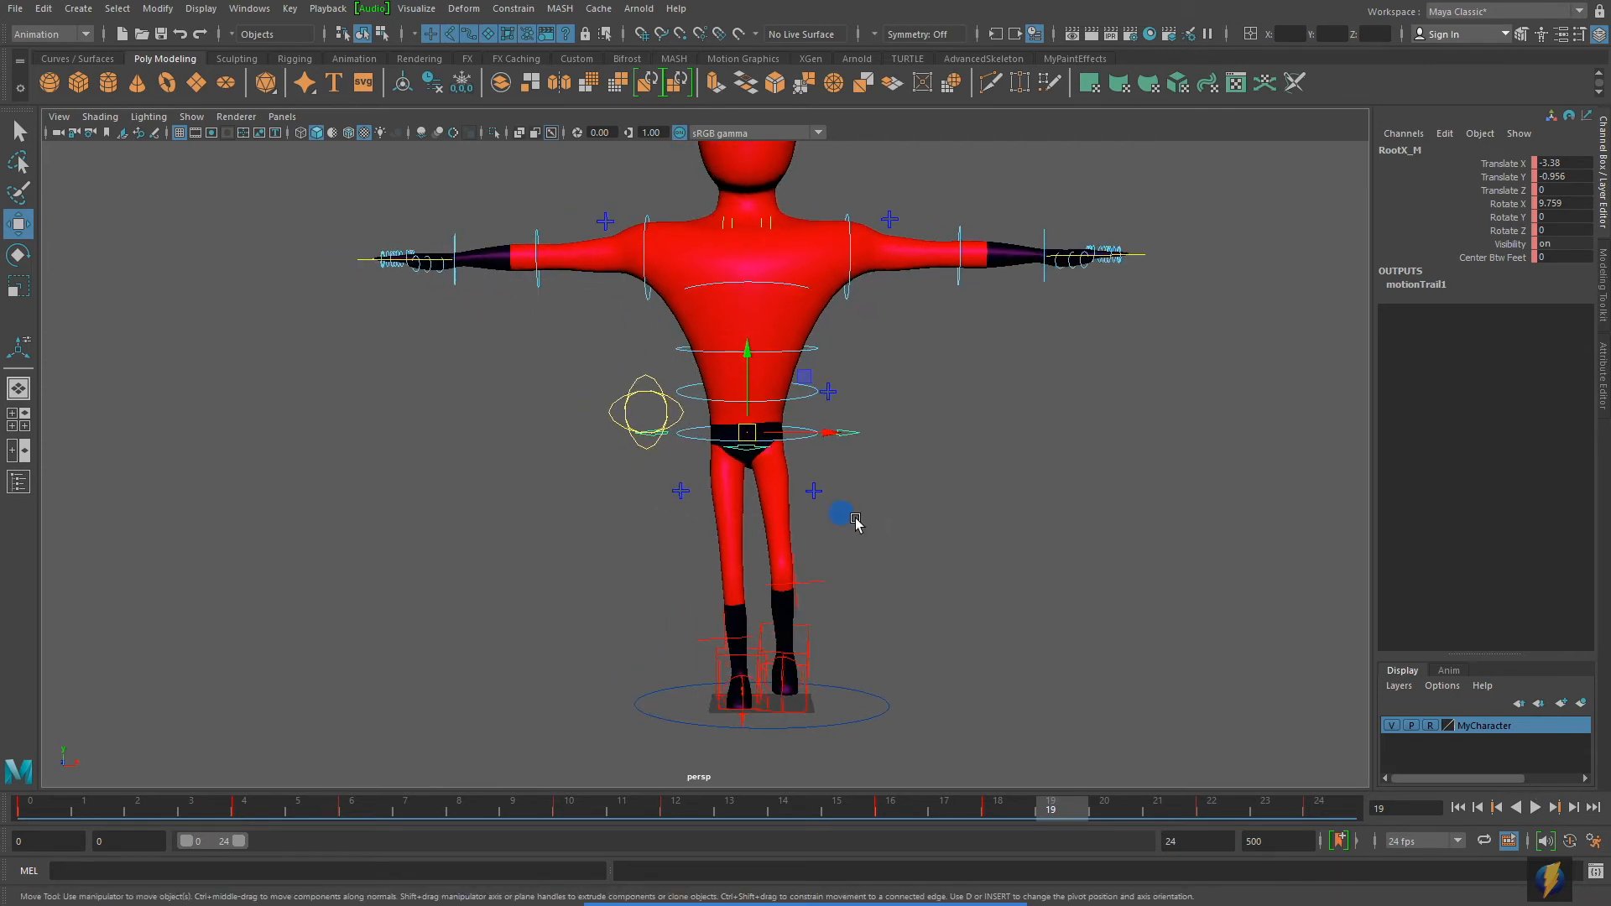
right_click_drag(806, 558, 839, 547, "alt")
middle_click_drag(838, 547, 855, 555, "alt")
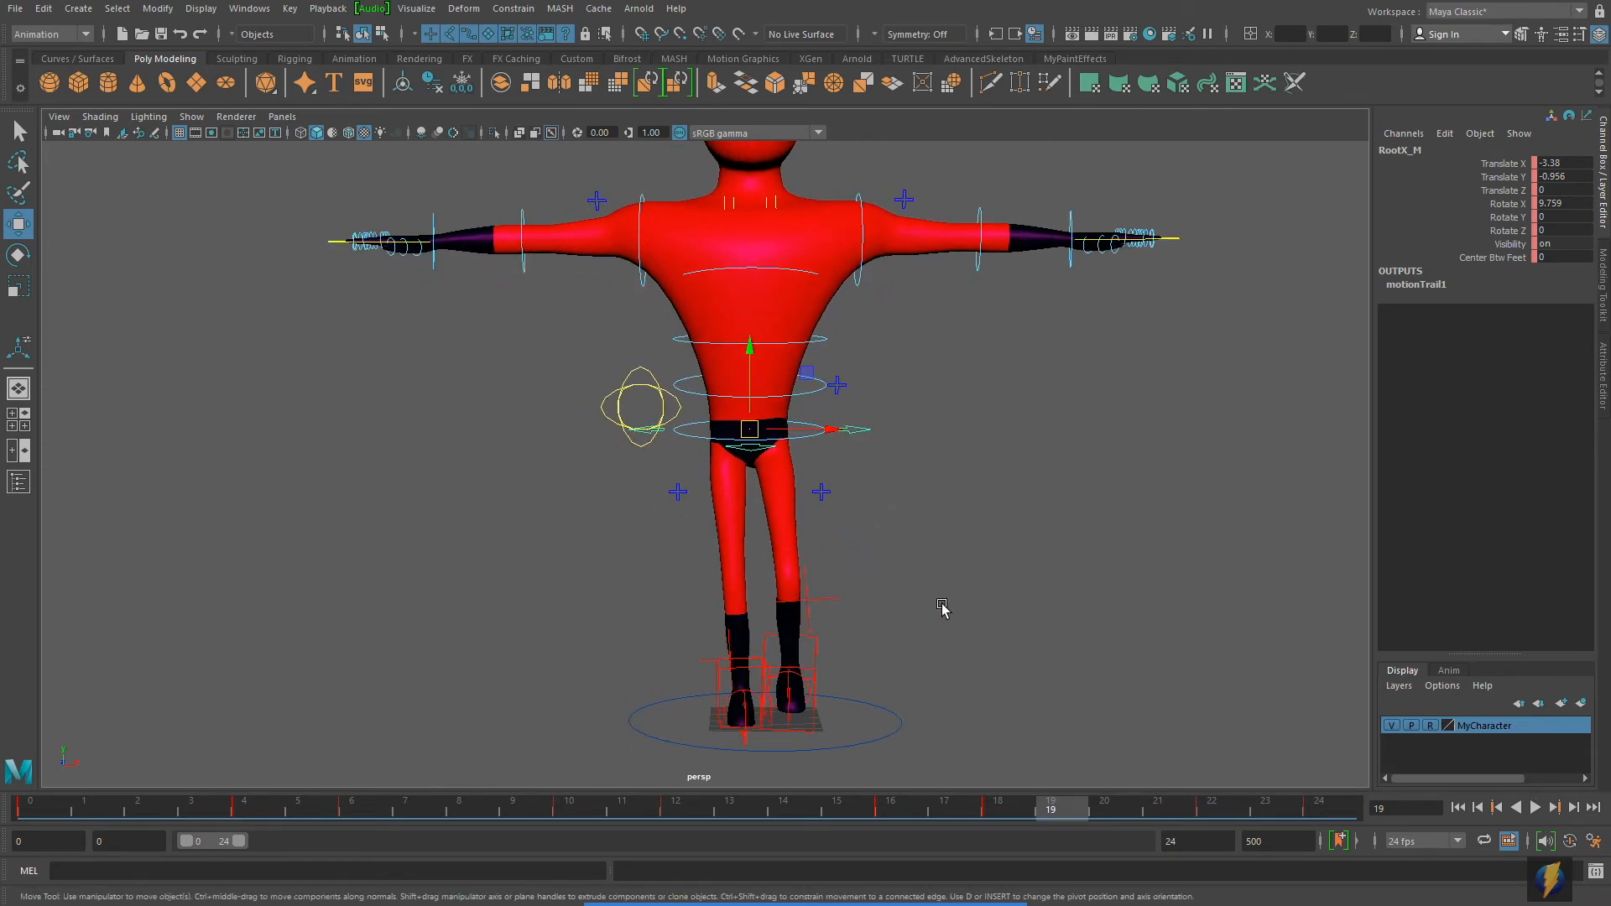
Try moving and rotating the hip control at frame 19, and undo the changes.
left_click_drag(753, 347, 863, 431)
key("ctrl+z")
key("ctrl+z")
left_click(14, 254)
right_click_drag(747, 554, 778, 545, "alt")
mouse_move(787, 436)
left_mouse_down()
mouse_move(831, 428)
mouse_move(783, 451)
mouse_move(816, 458)
mouse_move(818, 436)
mouse_move(779, 438)
left_mouse_up()
key("ctrl+z")
key("ctrl+z")
Select the Rotate Y channel, try twisting and tilting the hips at frame 19, and undo each rotation.
left_click(1508, 218)
left_click_drag(909, 347, 909, 360, "alt")
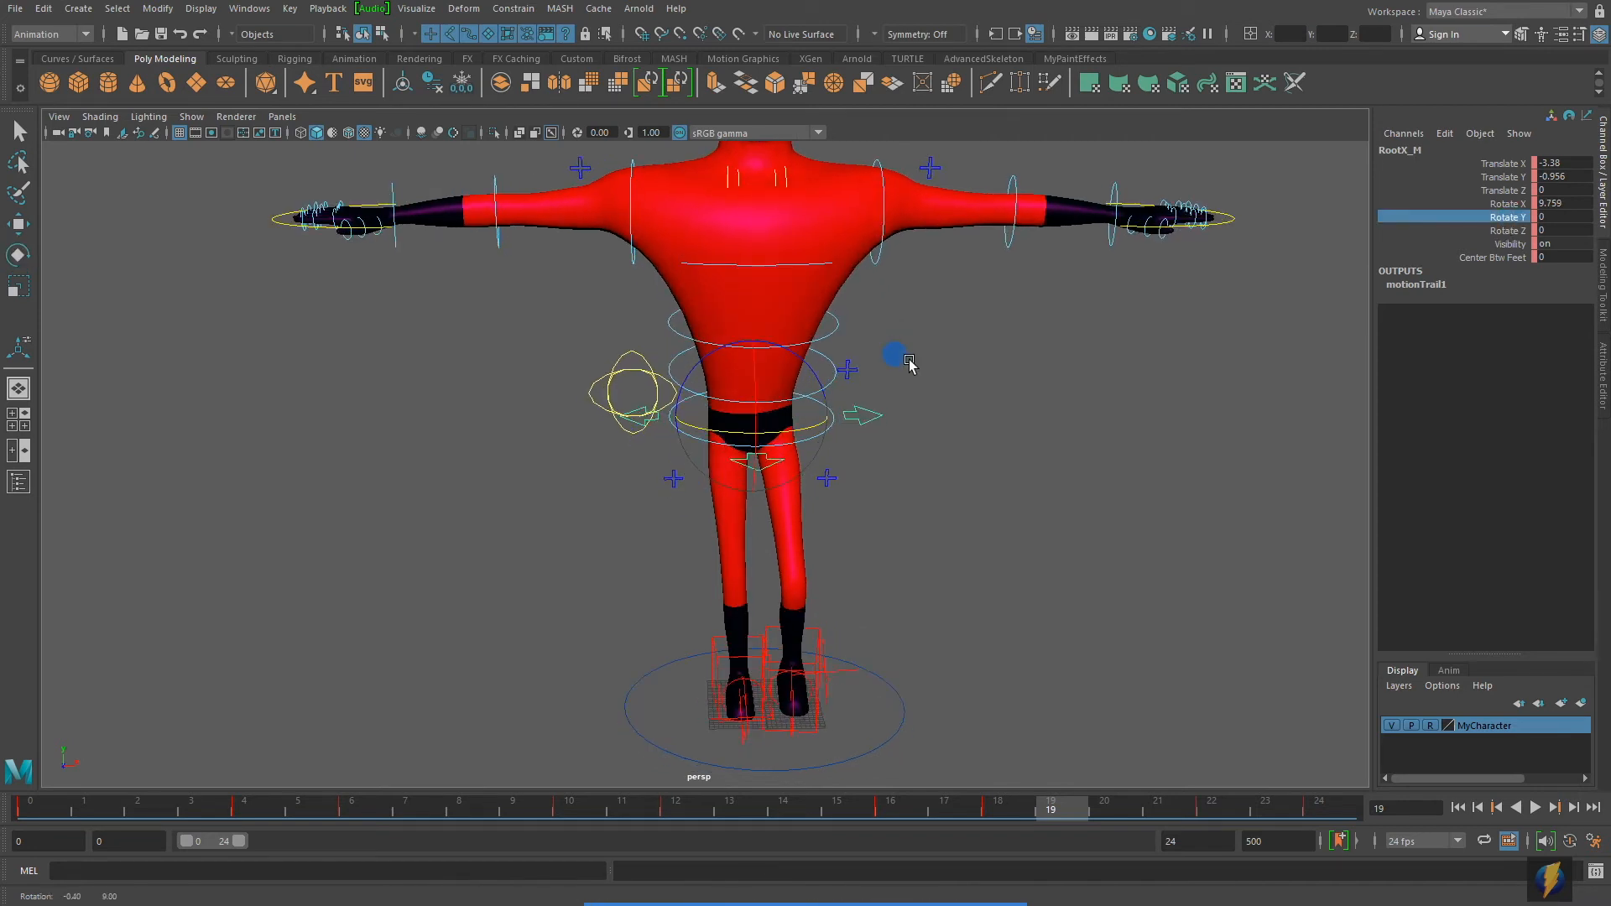
left_click_drag(809, 421, 812, 428)
key("ctrl+z")
key("ctrl+z")
mouse_move(794, 354)
left_mouse_down()
mouse_move(804, 369)
mouse_move(774, 350)
mouse_move(784, 359)
left_mouse_up()
key("ctrl+z")
left_click_drag(947, 495, 955, 486, "alt")
middle_click_drag(954, 488, 936, 450, "alt")
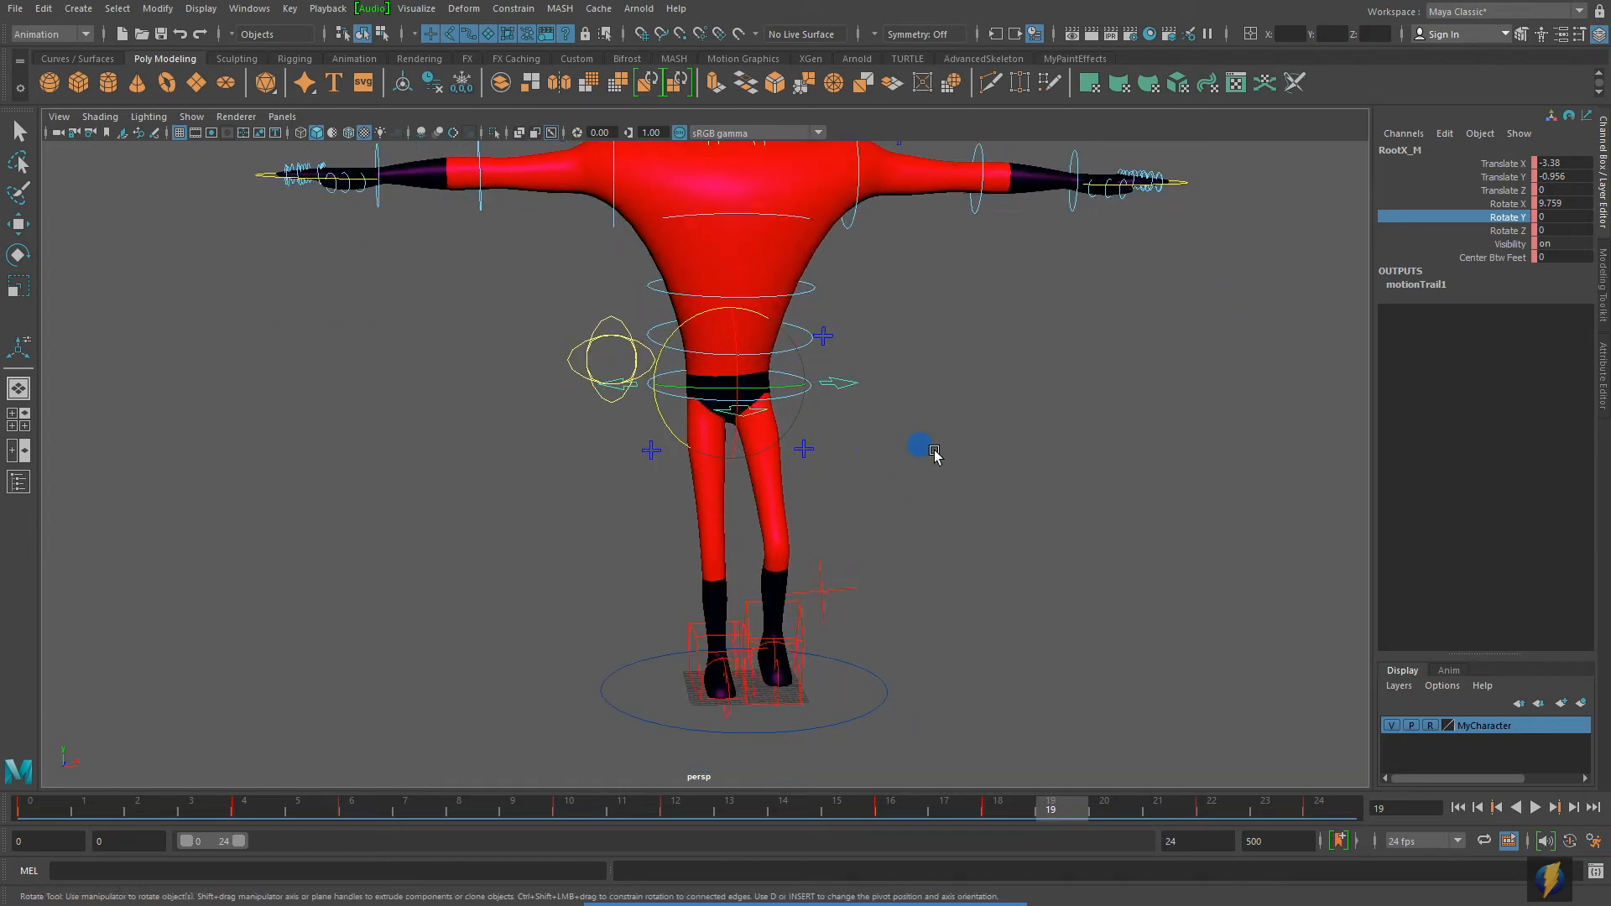
left_click_drag(936, 451, 948, 519, "alt")
At frame 0, set the hip control's Rotate Y to -10 and key that channel.
left_click_drag(1043, 810, 26, 809)
left_click_drag(676, 557, 701, 551, "alt")
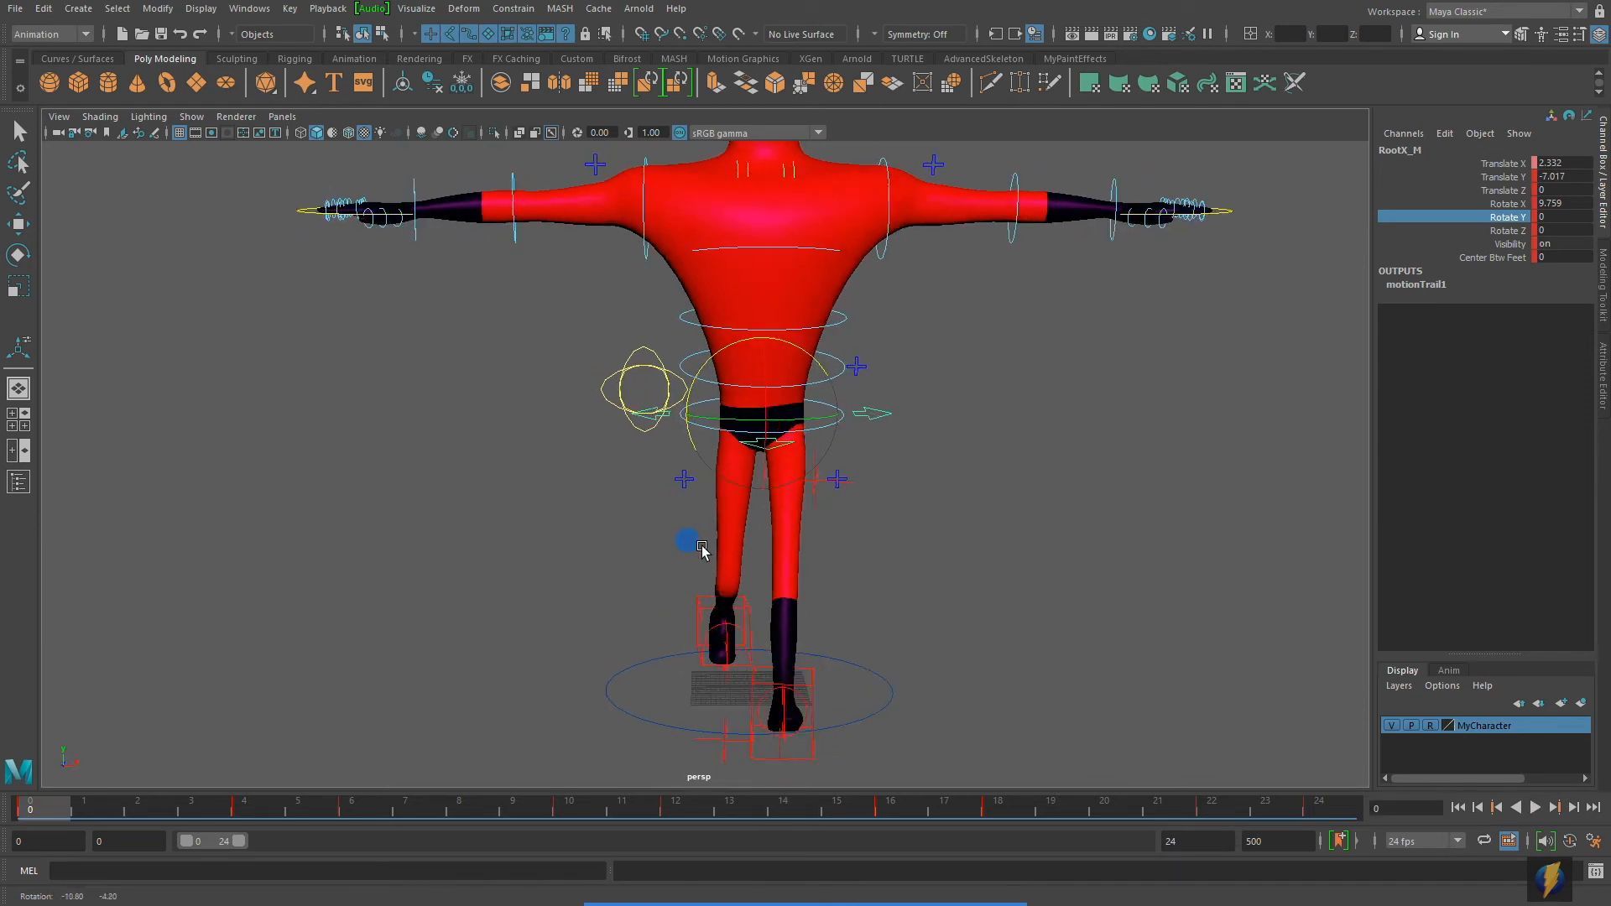
right_click_drag(902, 546, 860, 546, "alt")
mouse_move(859, 547)
left_mouse_down("alt")
mouse_move(856, 562)
mouse_move(958, 546)
mouse_move(679, 547)
mouse_move(730, 524)
mouse_move(845, 540)
left_mouse_up("alt")
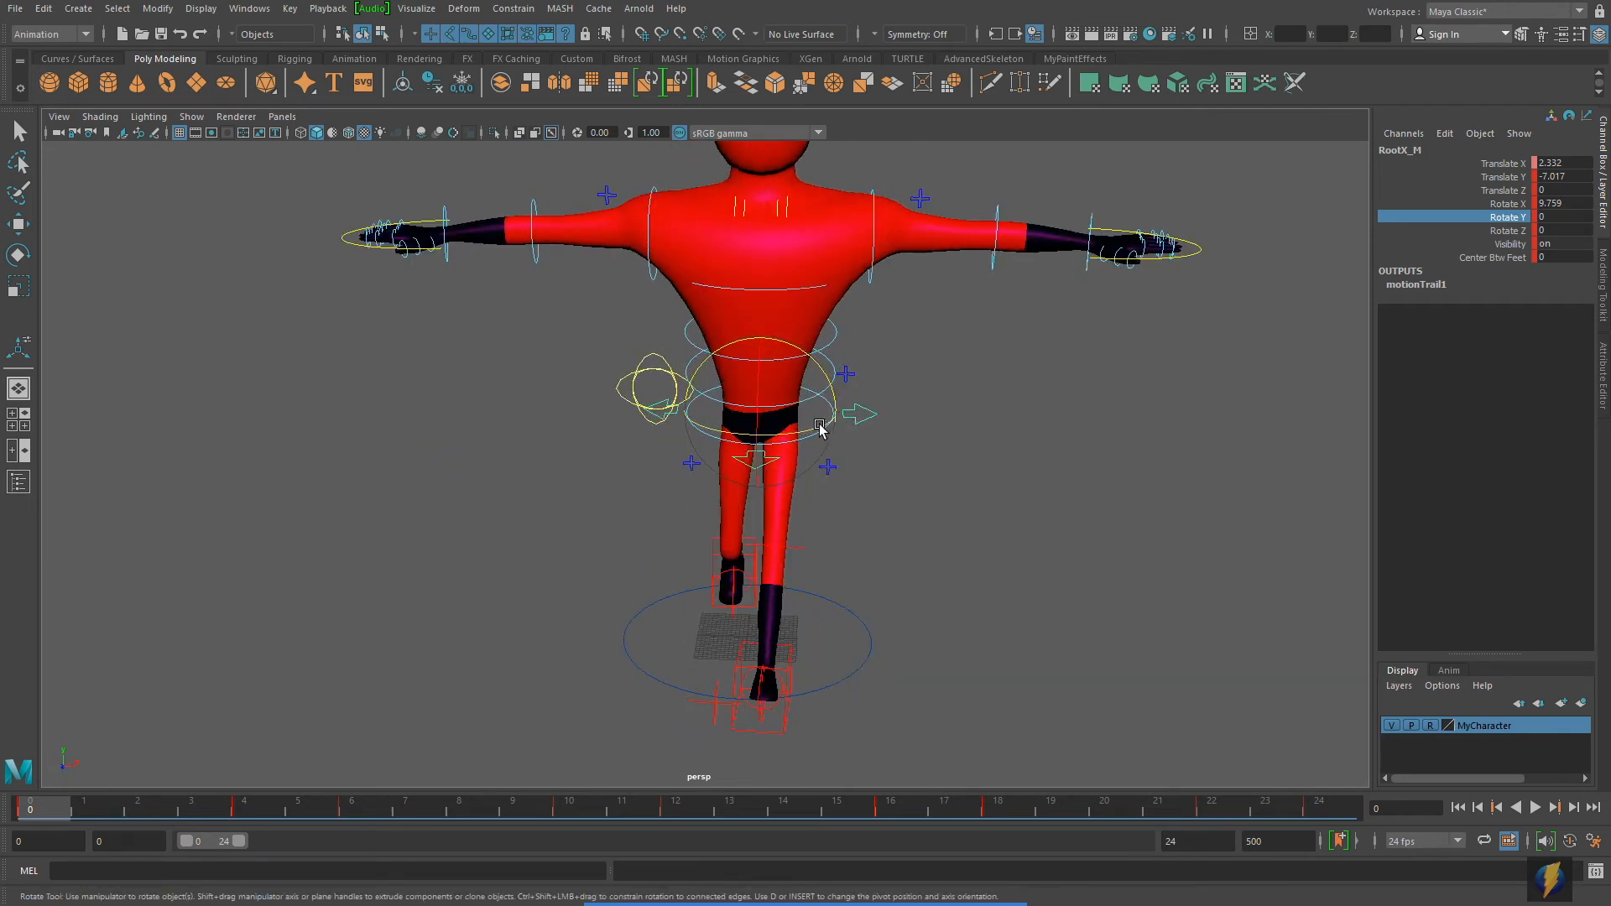
left_click_drag(818, 426, 805, 431)
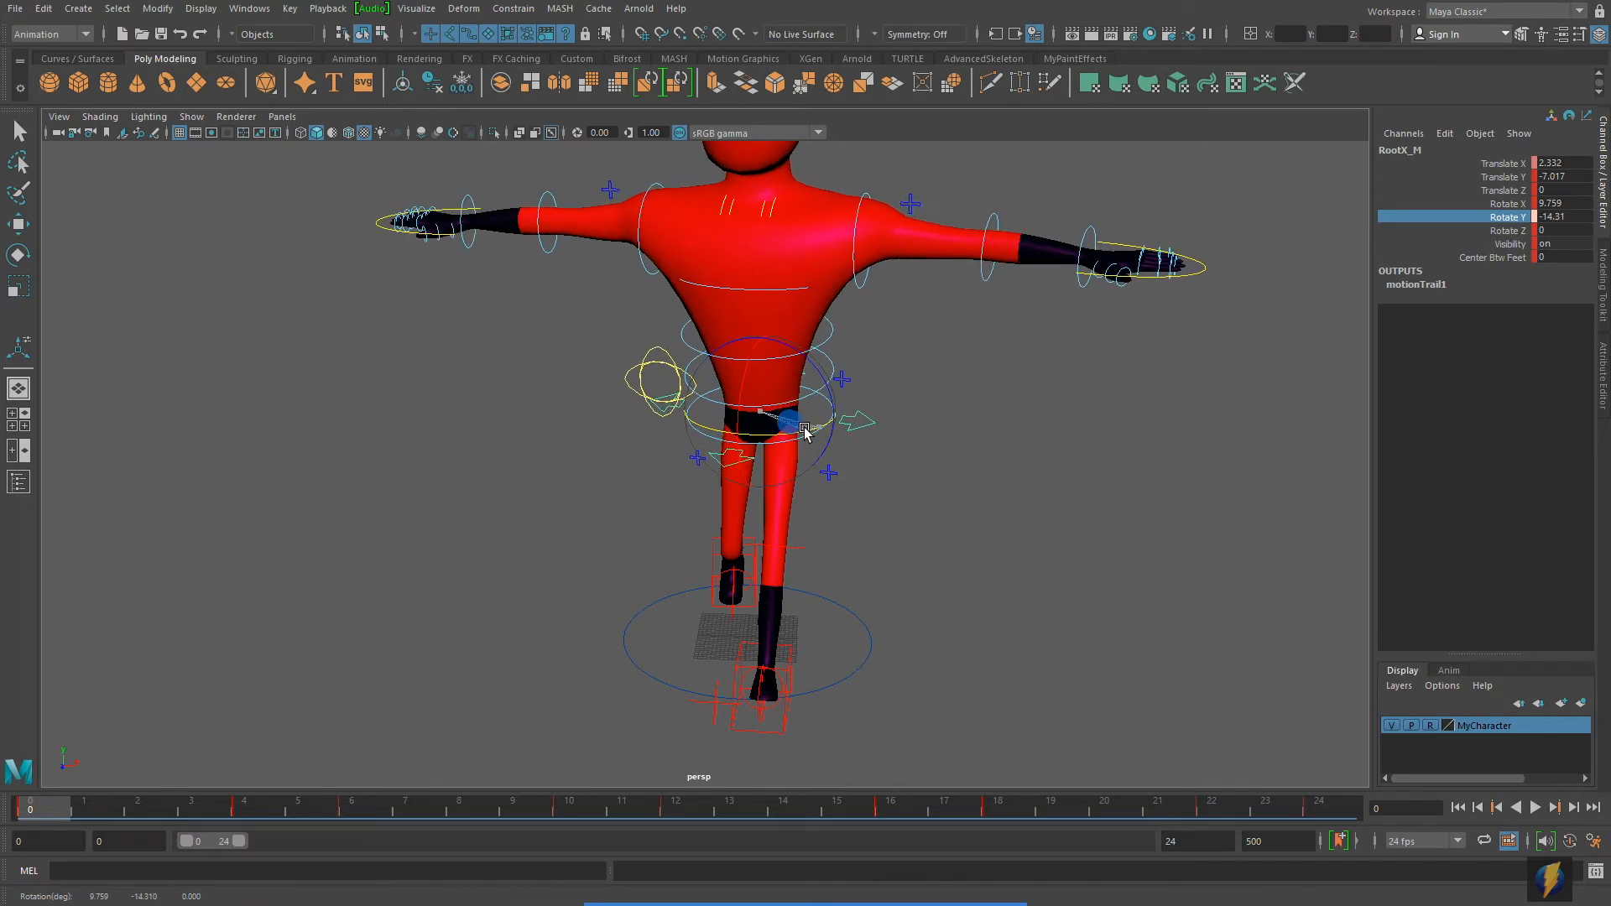
key("ctrl+z")
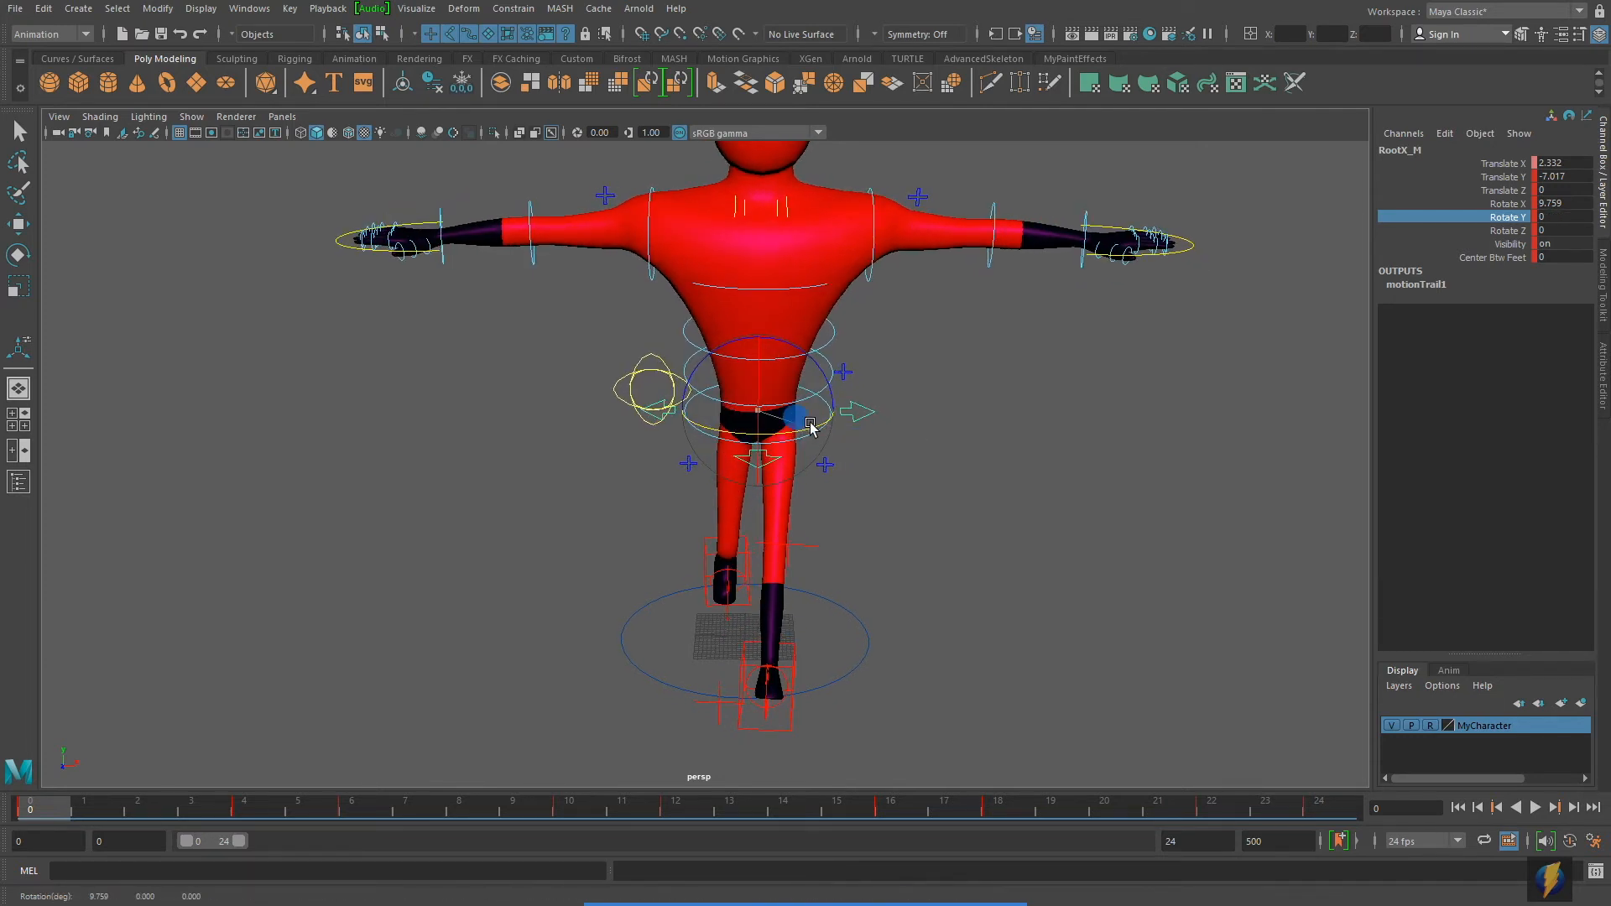
left_click_drag(804, 427, 798, 427)
type("-9")
key("Return")
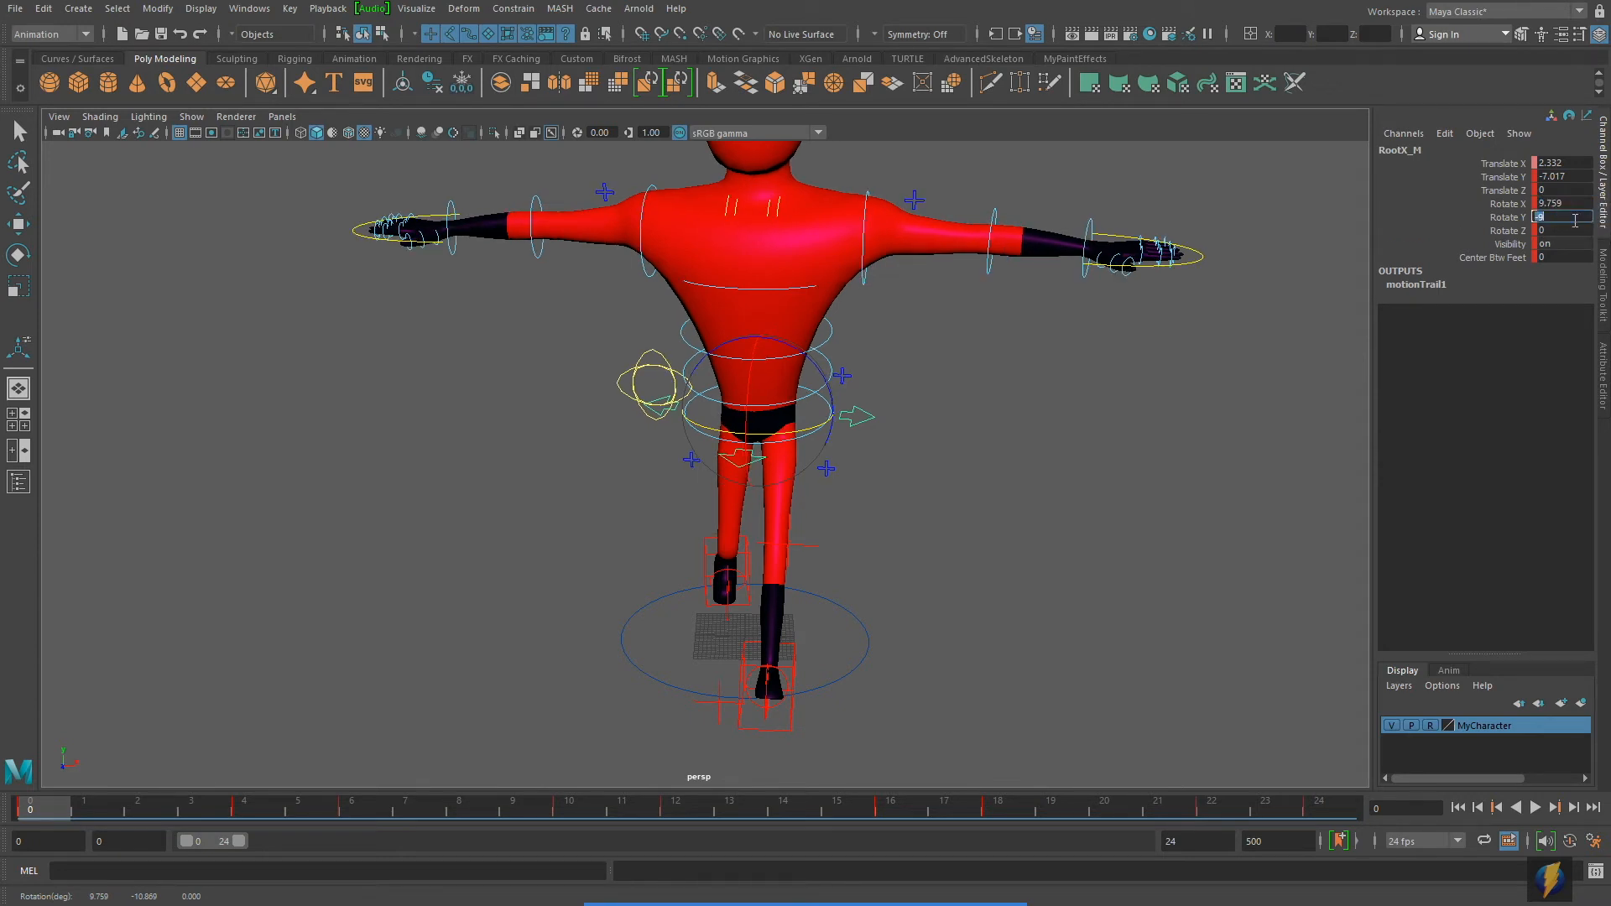
key("Return")
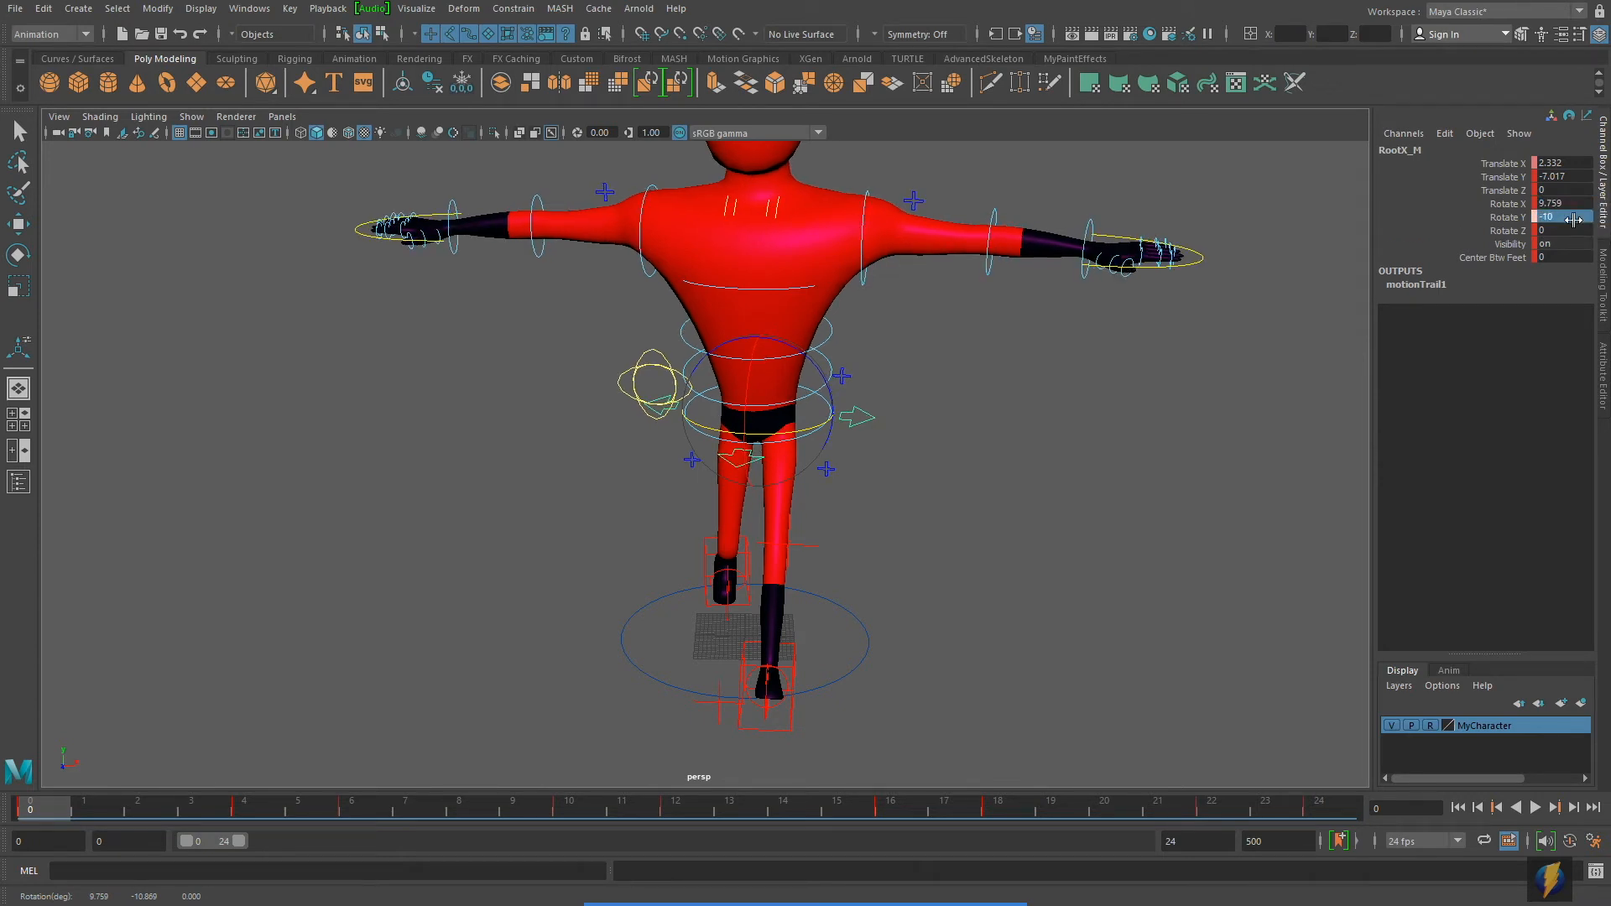
right_click(1504, 220)
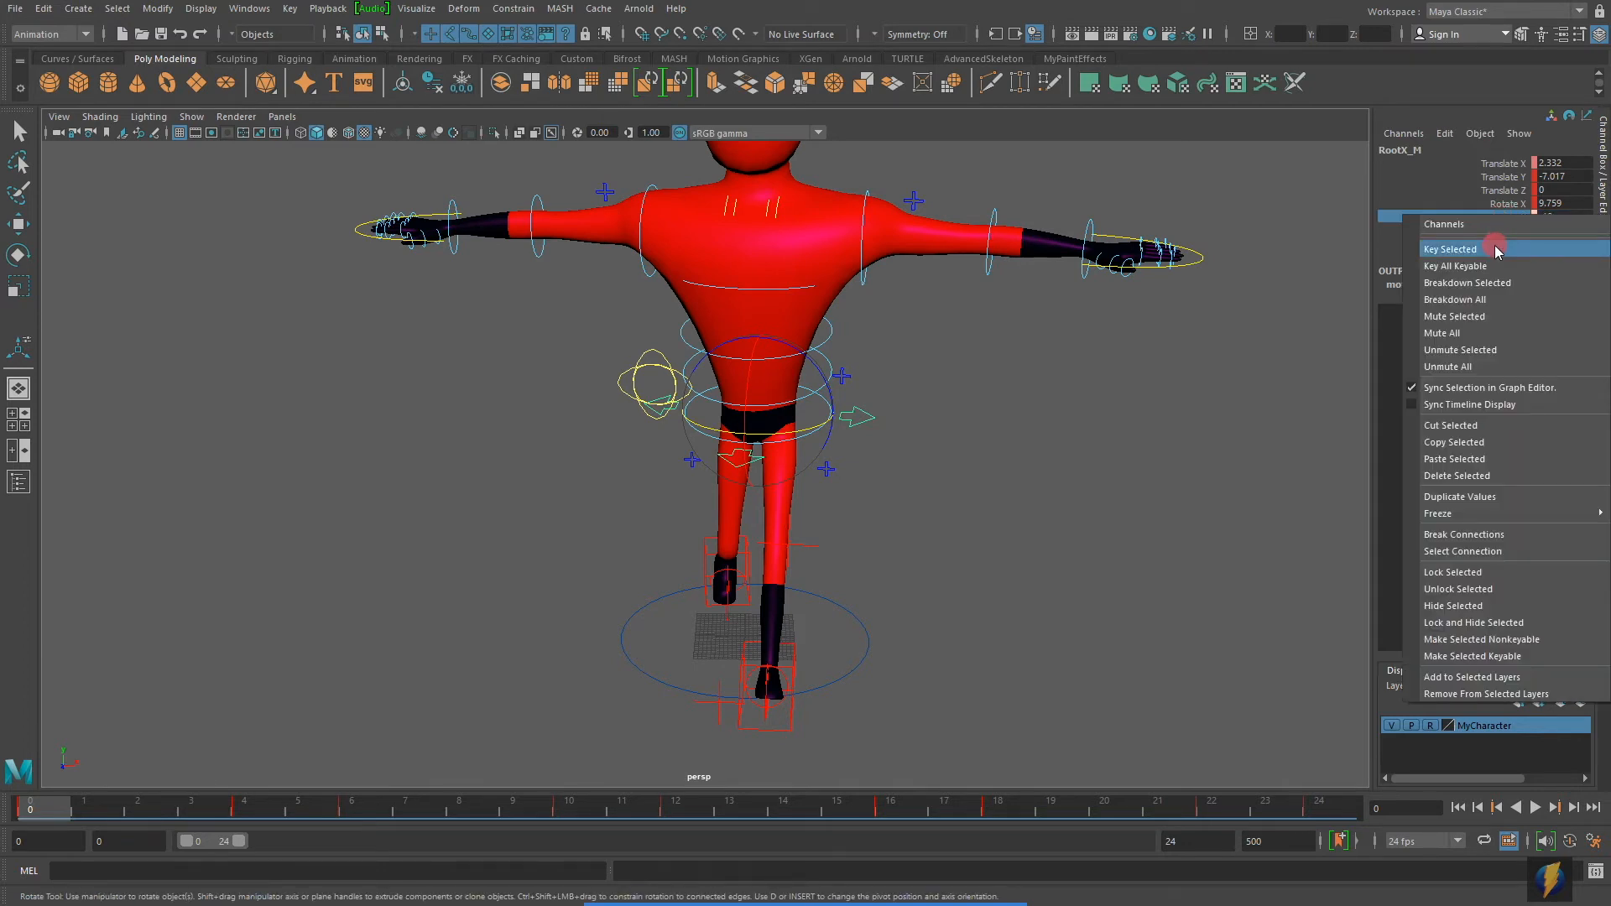
left_click(1449, 239)
Key the same Rotate Y value of -10 on the hip control at frame 24.
left_click_drag(44, 812, 1319, 810)
right_click(1507, 222)
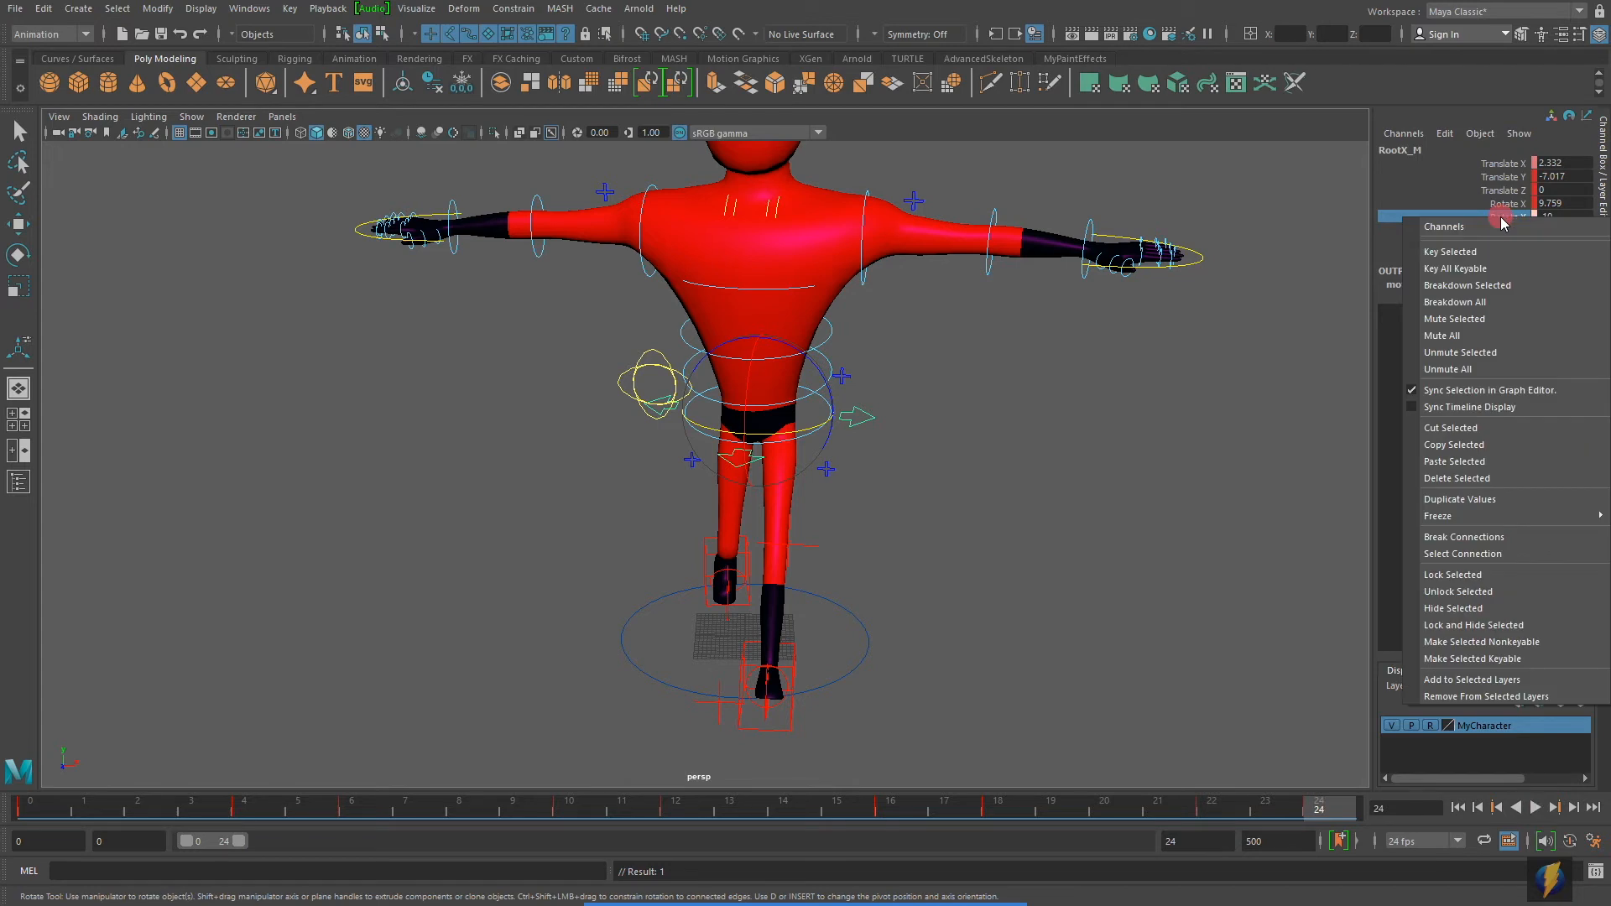
left_click(1492, 256)
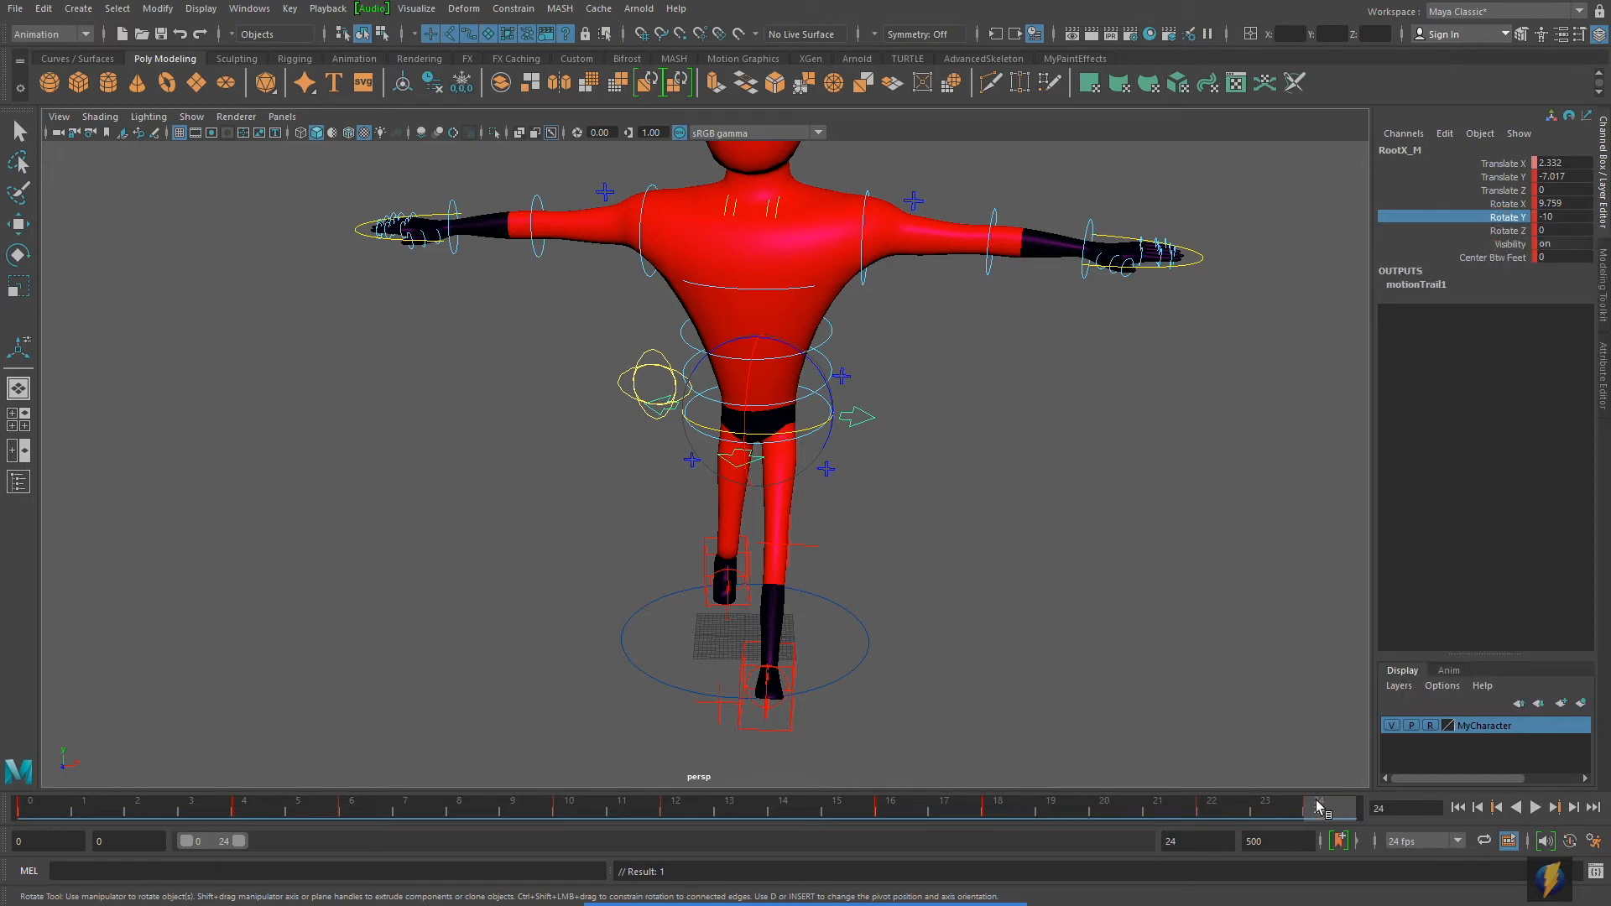
At frame 12, set the hip control's Rotate Y to 10 and key that channel.
left_click_drag(1313, 811, 703, 849)
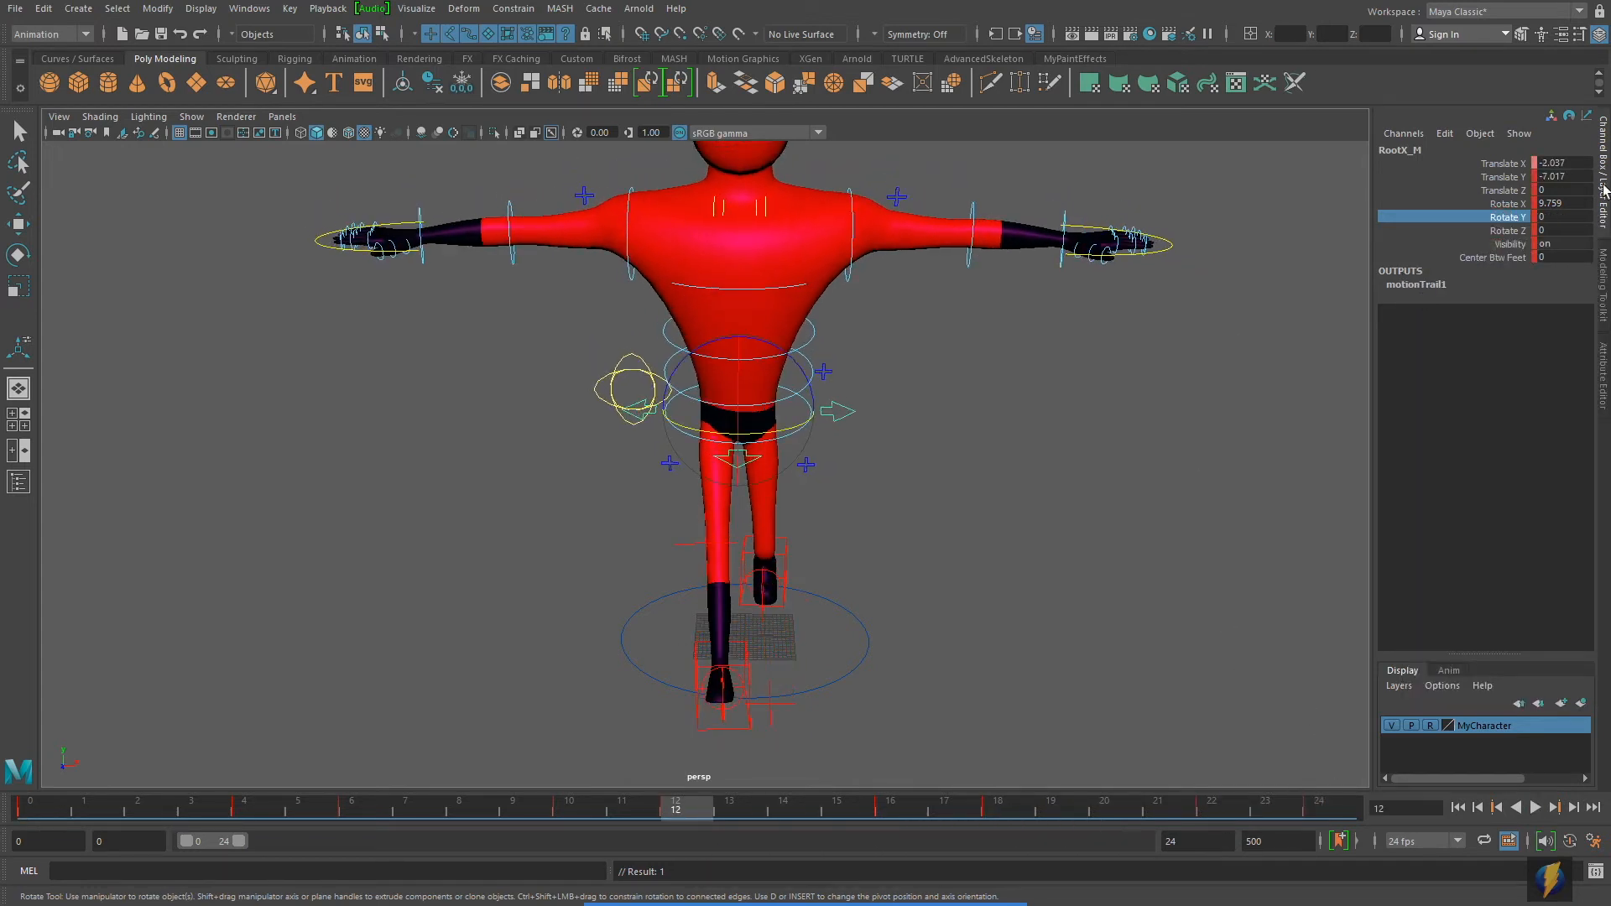
double_click(1571, 218)
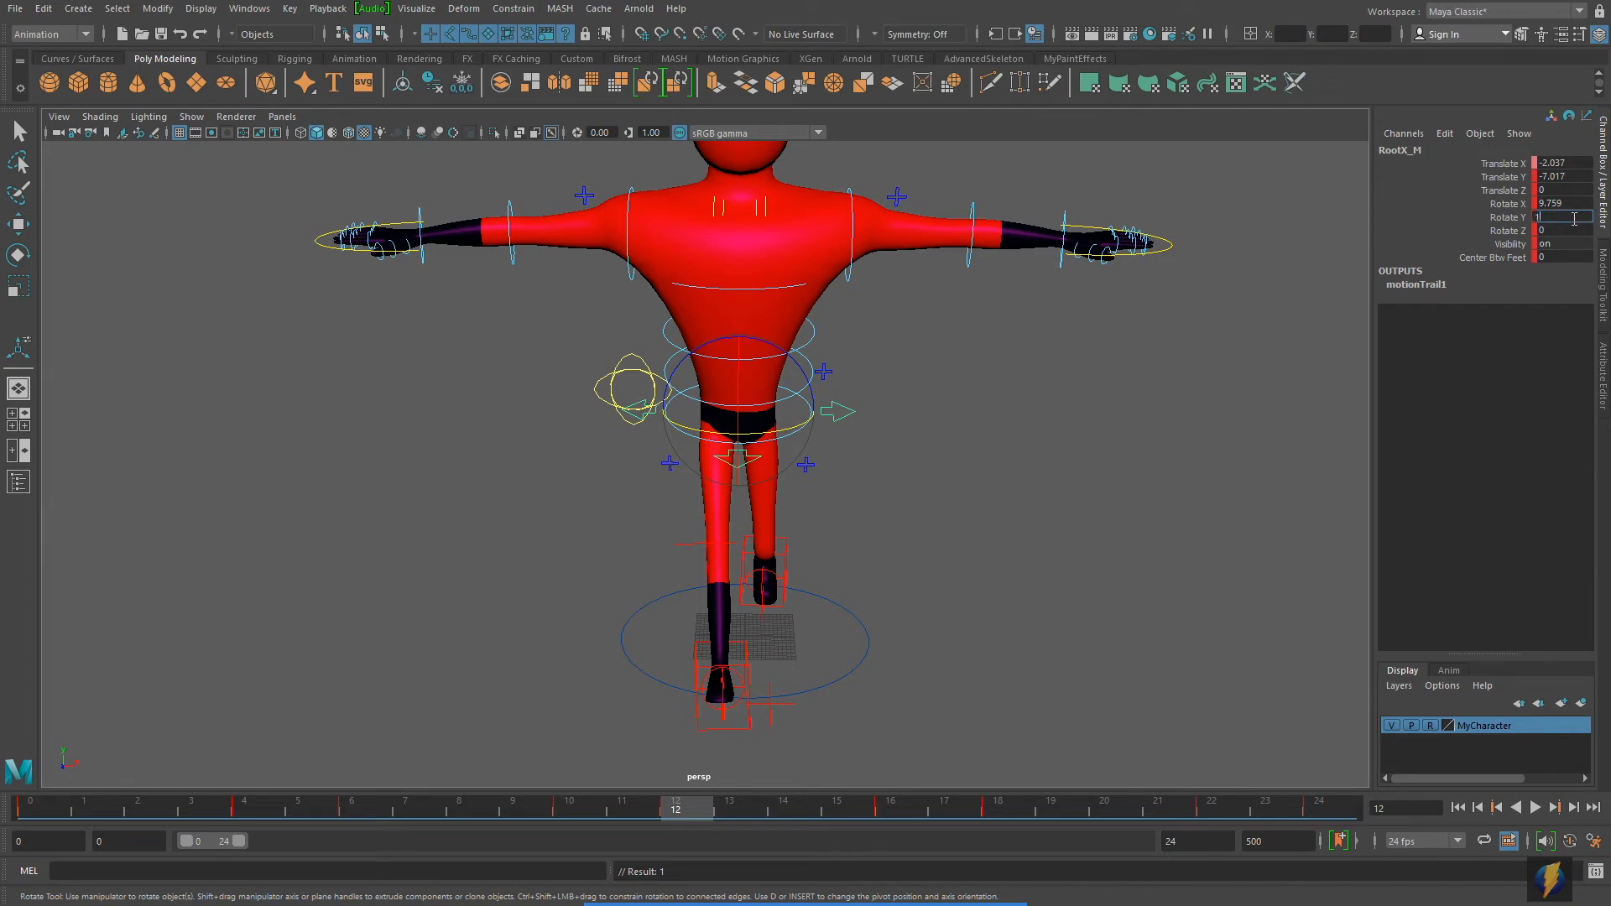
key("Return")
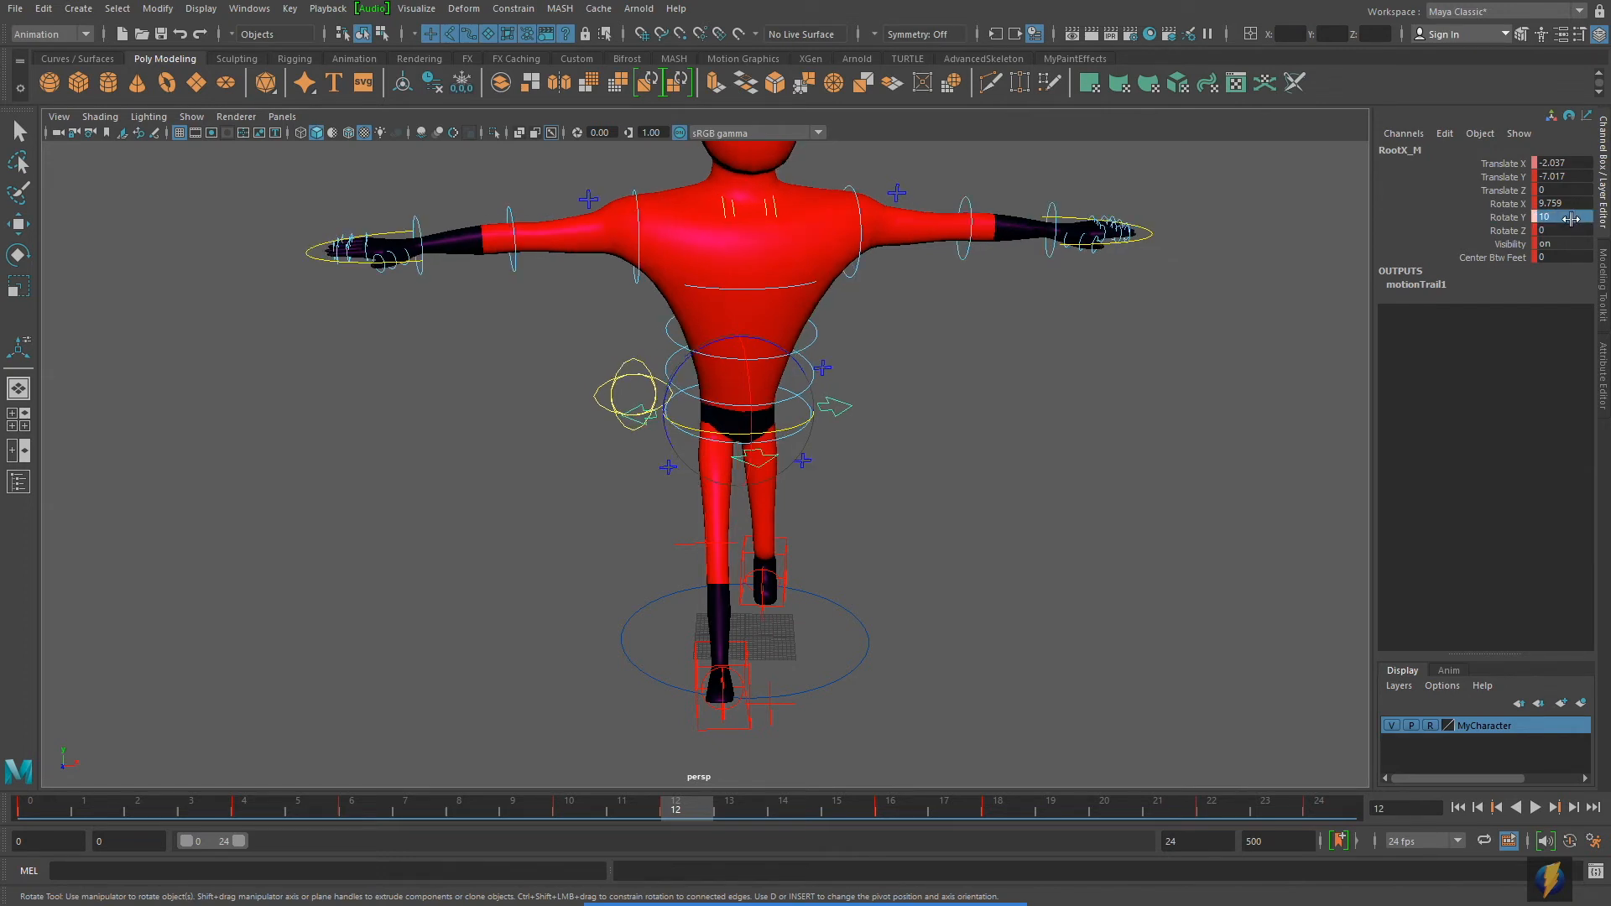
left_click(1508, 217)
right_click(1511, 218)
left_click(1510, 249)
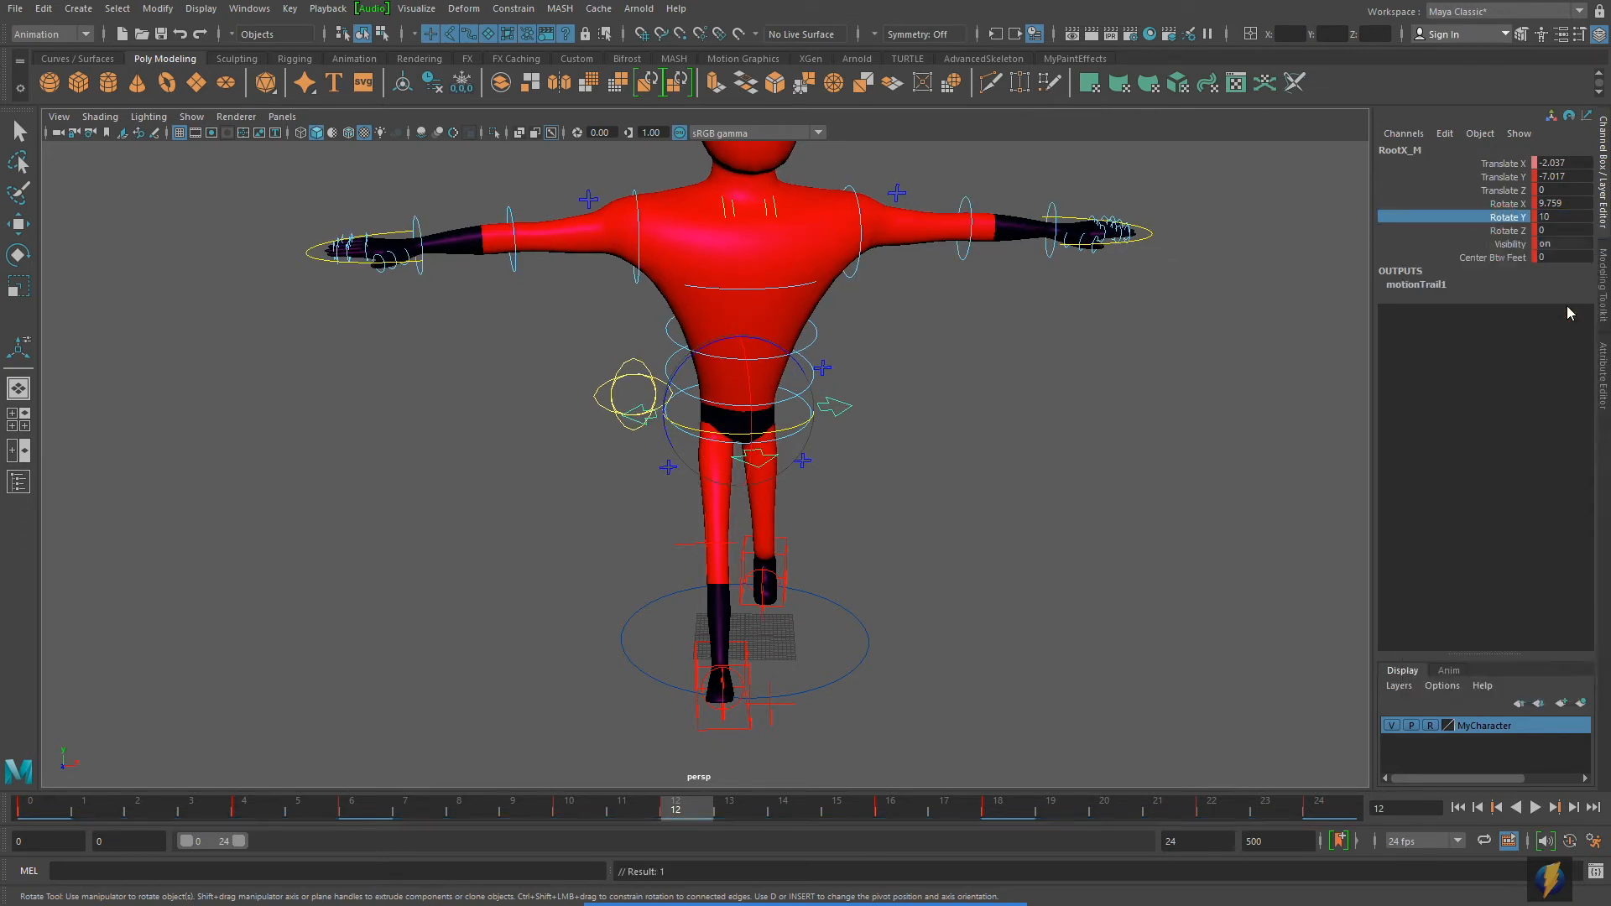
Examine the hip control's Rotate Y curve in the Graph Editor and play back the walk cycle.
left_click(235, 10)
mouse_move(352, 100)
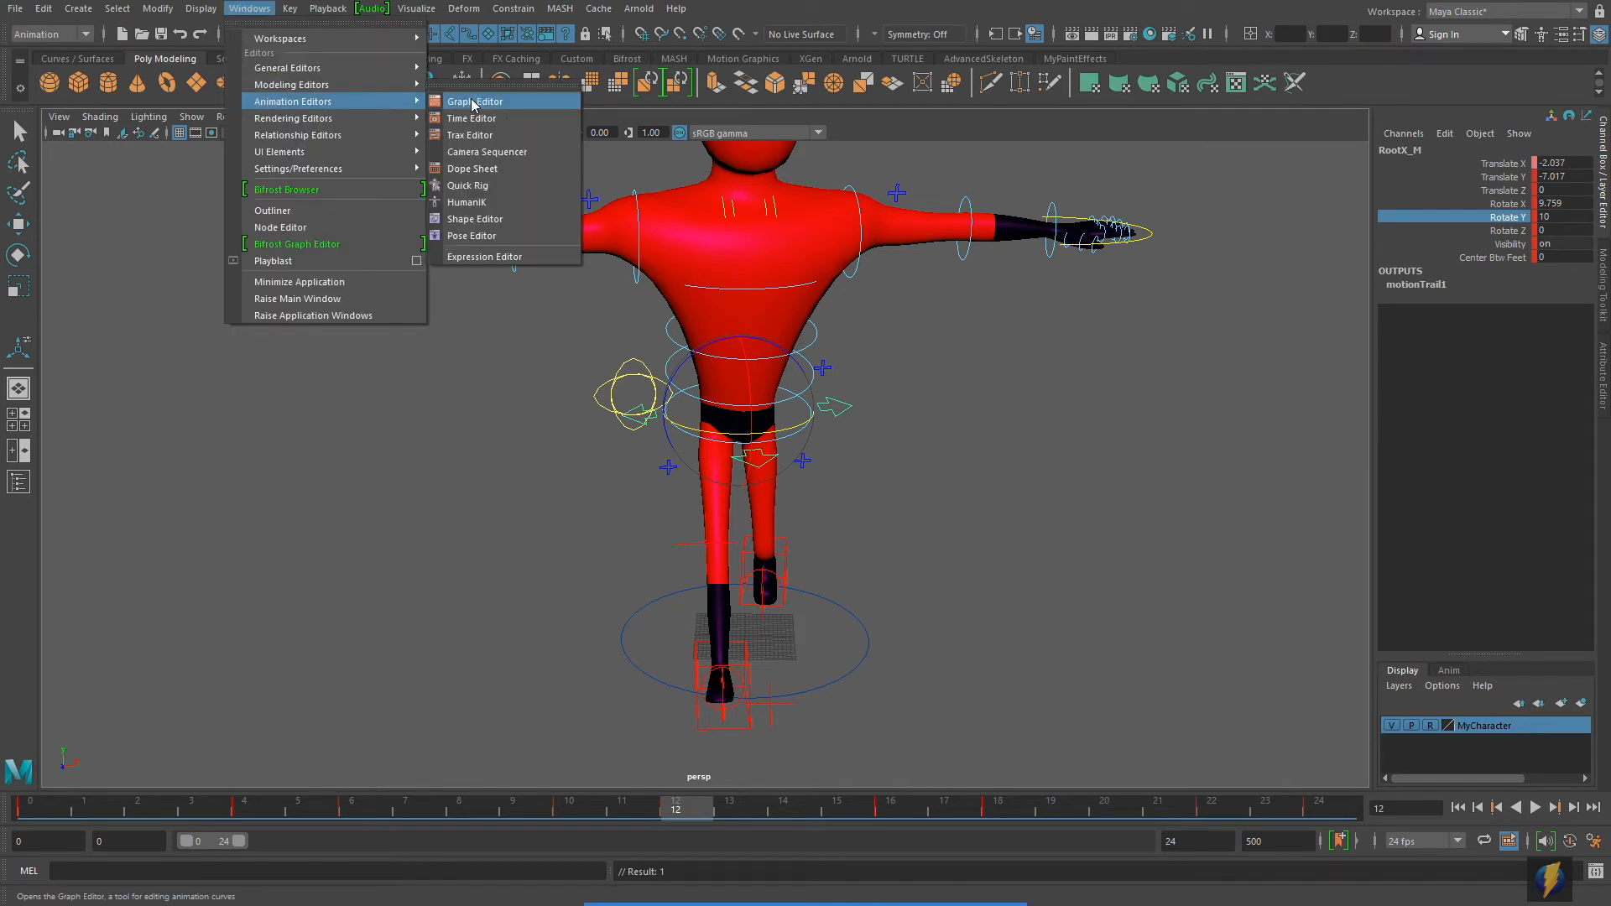
left_click(470, 100)
left_click_drag(725, 521, 992, 254)
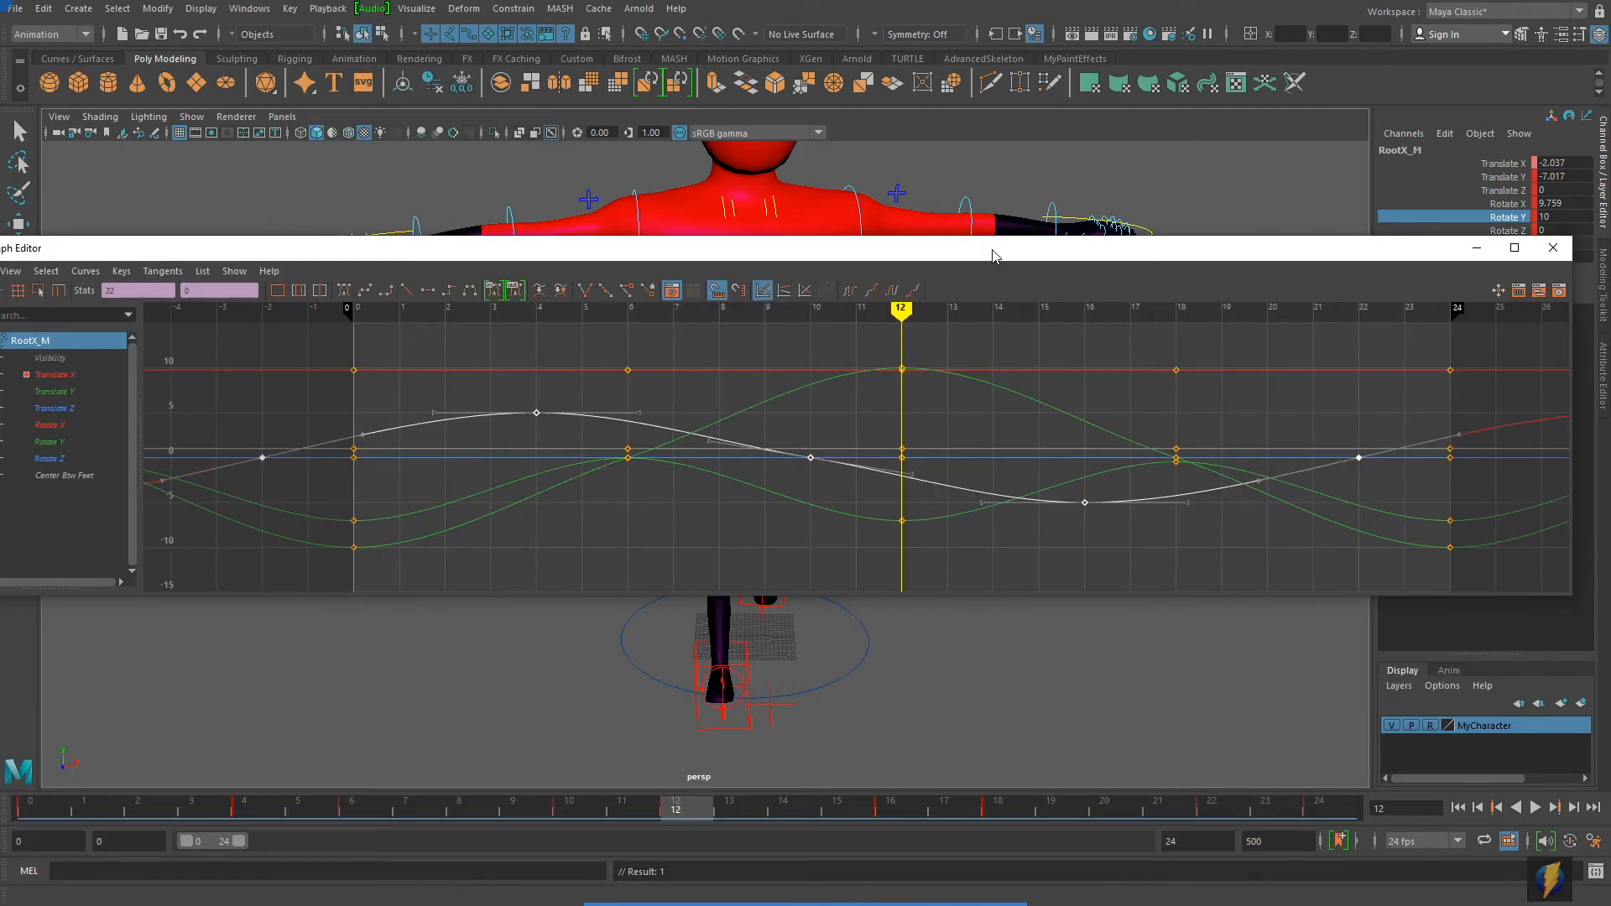
left_click(50, 441)
right_click_drag(962, 453, 995, 420, "alt")
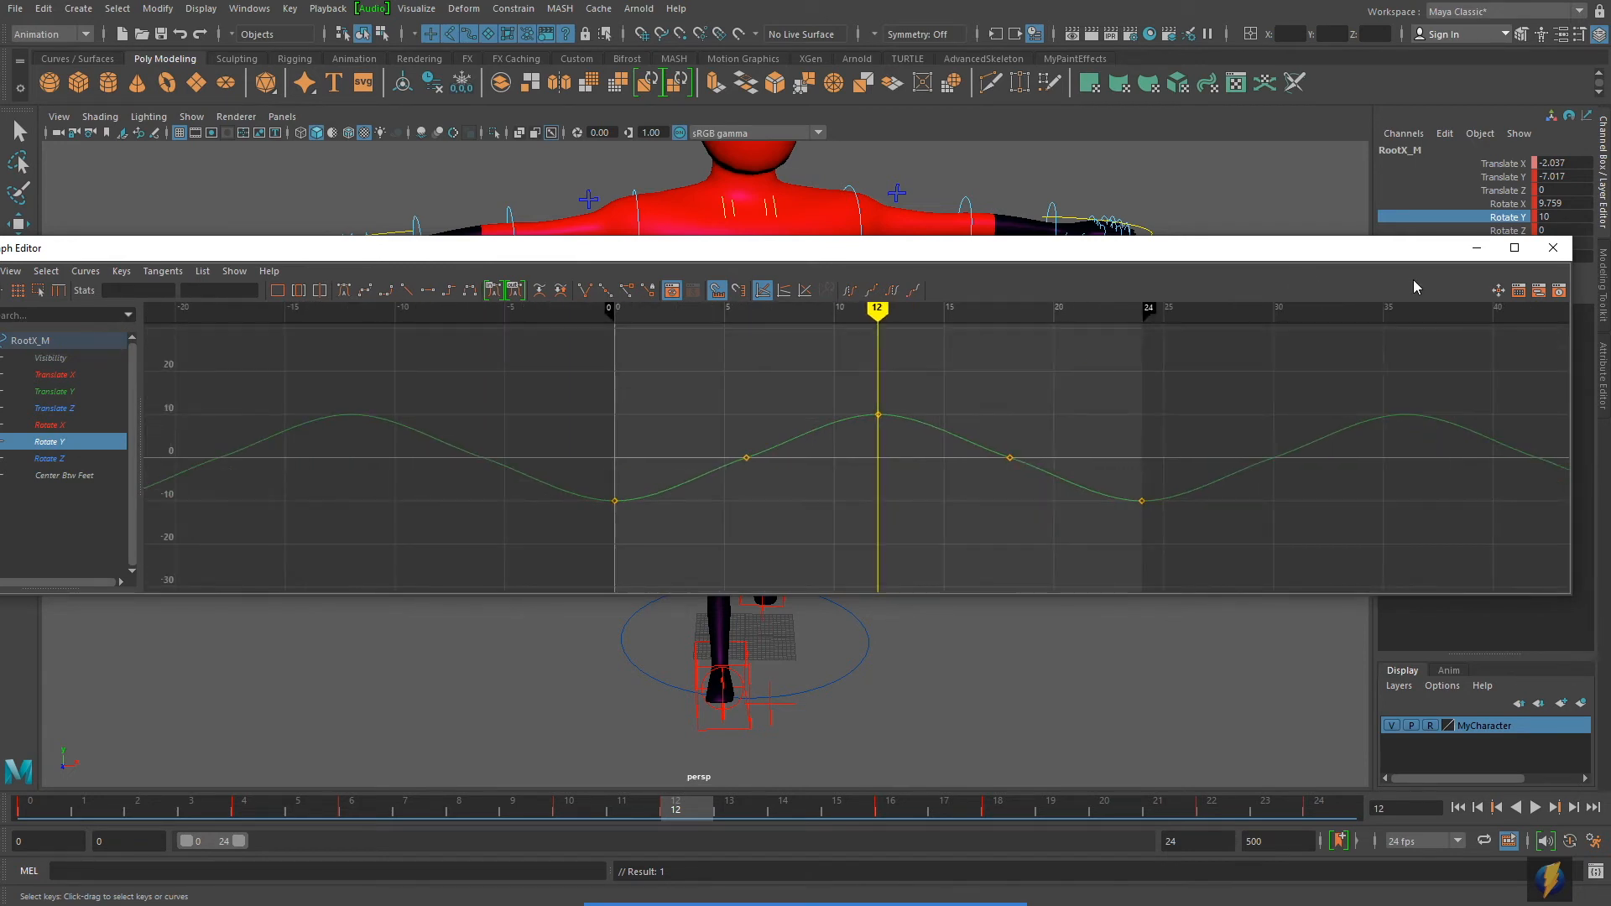
left_click(1483, 249)
left_click(1535, 807)
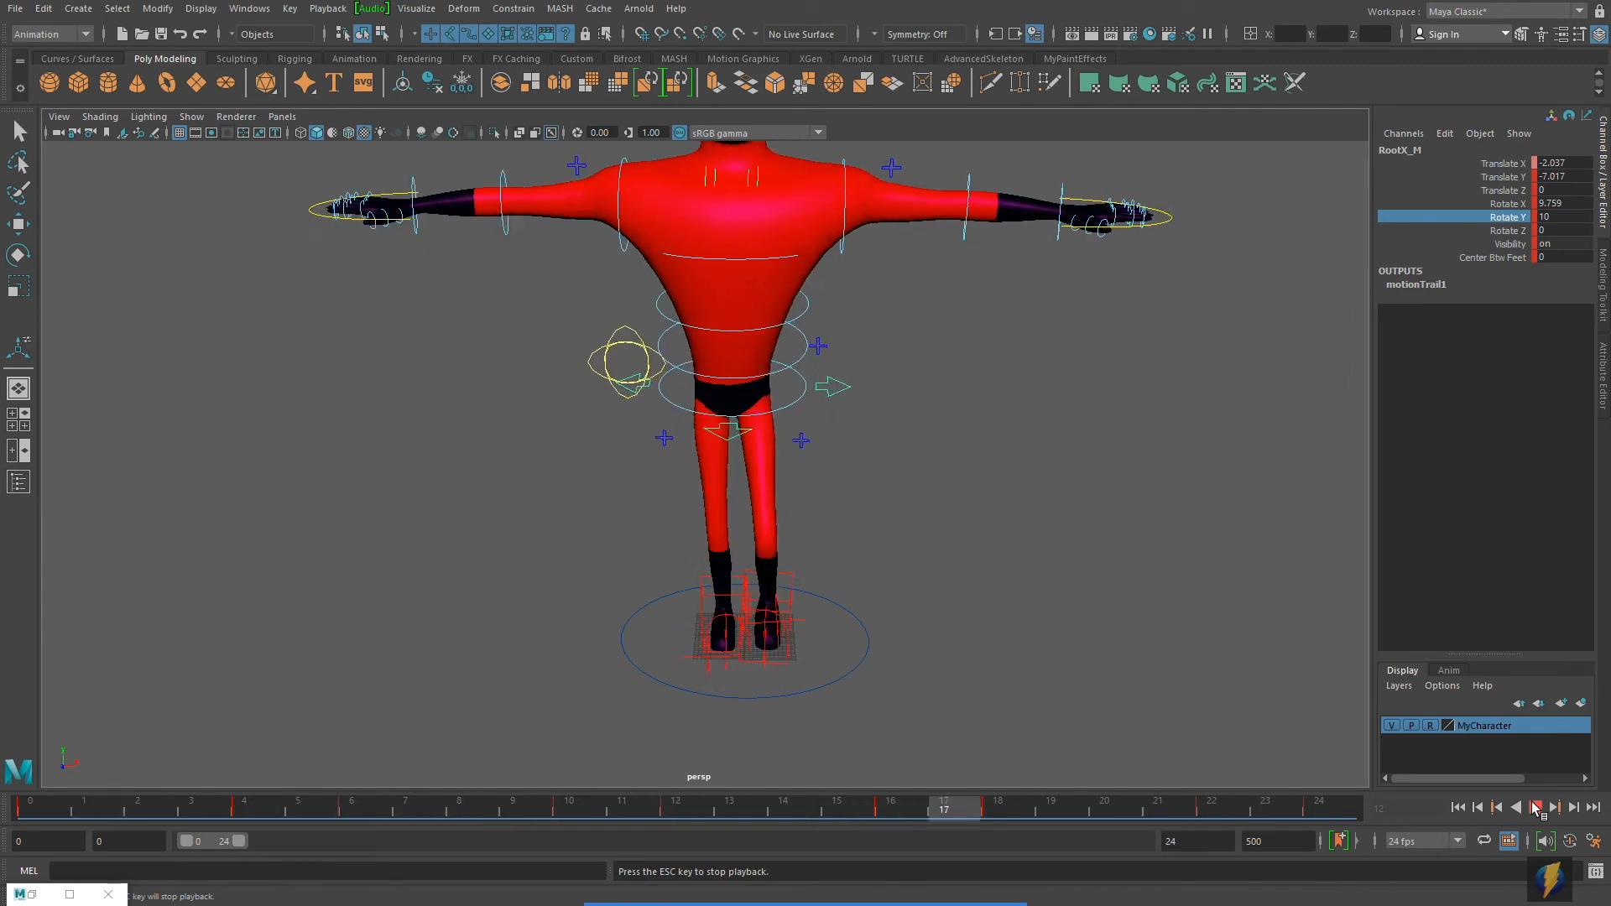
left_click(1536, 807)
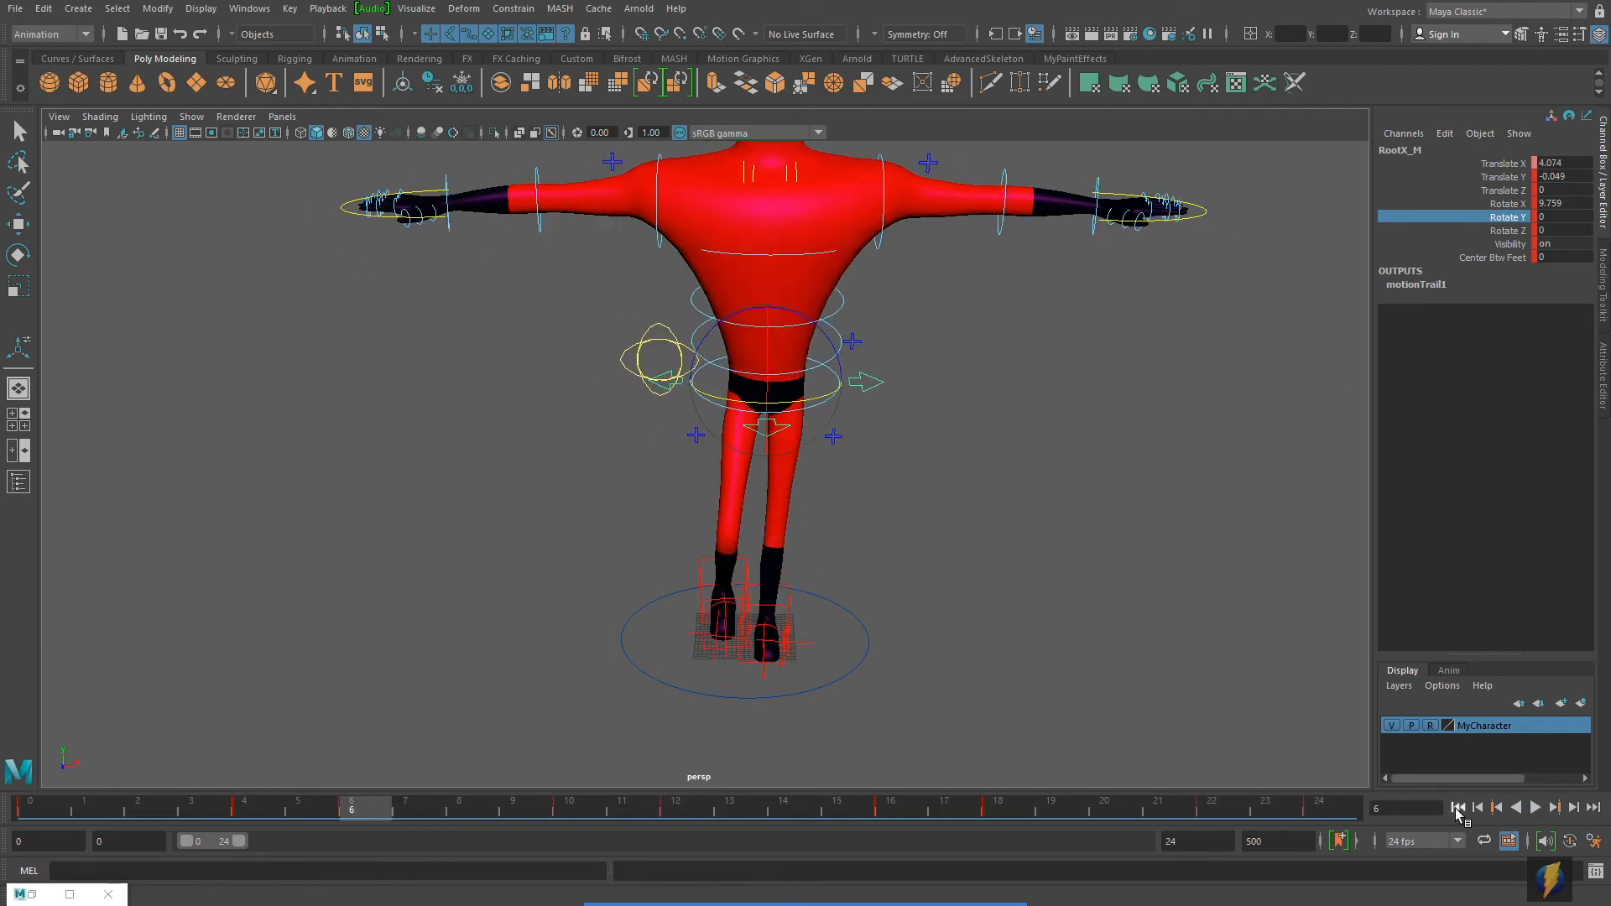
Return to frame 0 and examine the hip pose from the front.
left_click(1458, 807)
right_click_drag(845, 482, 893, 477, "alt")
left_click_drag(892, 477, 879, 478, "alt")
mouse_move(812, 364)
left_mouse_down()
mouse_move(830, 408)
mouse_move(819, 390)
left_mouse_up()
right_click_drag(969, 459, 889, 461, "alt")
middle_click_drag(890, 461, 891, 453, "alt")
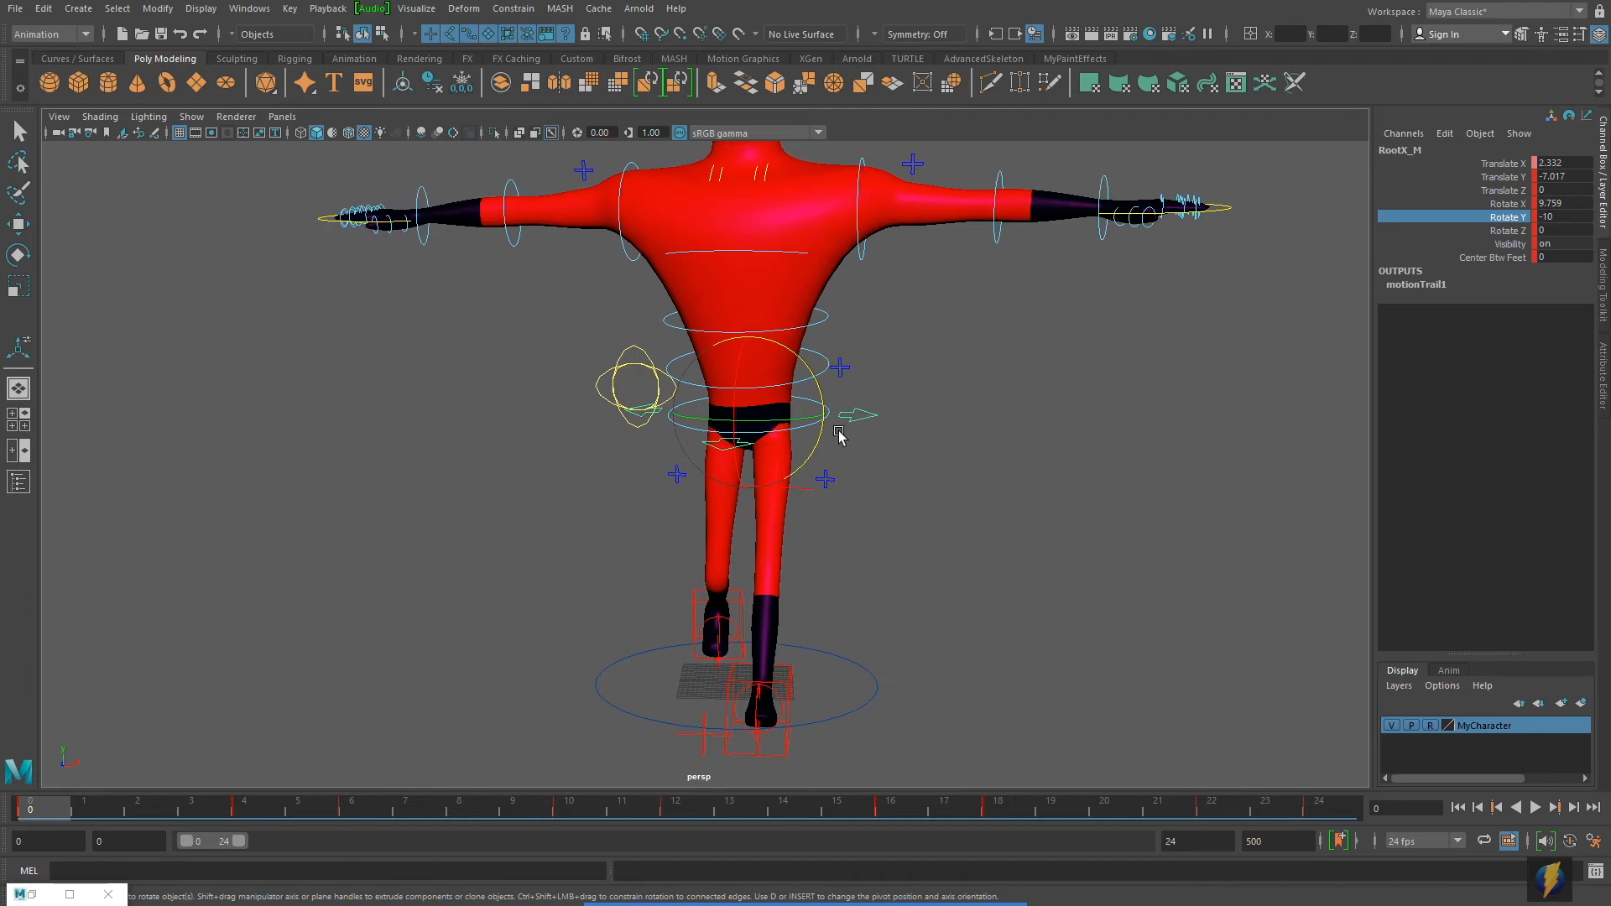
At frame 6, tilt the hip control by setting its Rotate Z to 10 and key that channel.
key("alt+v")
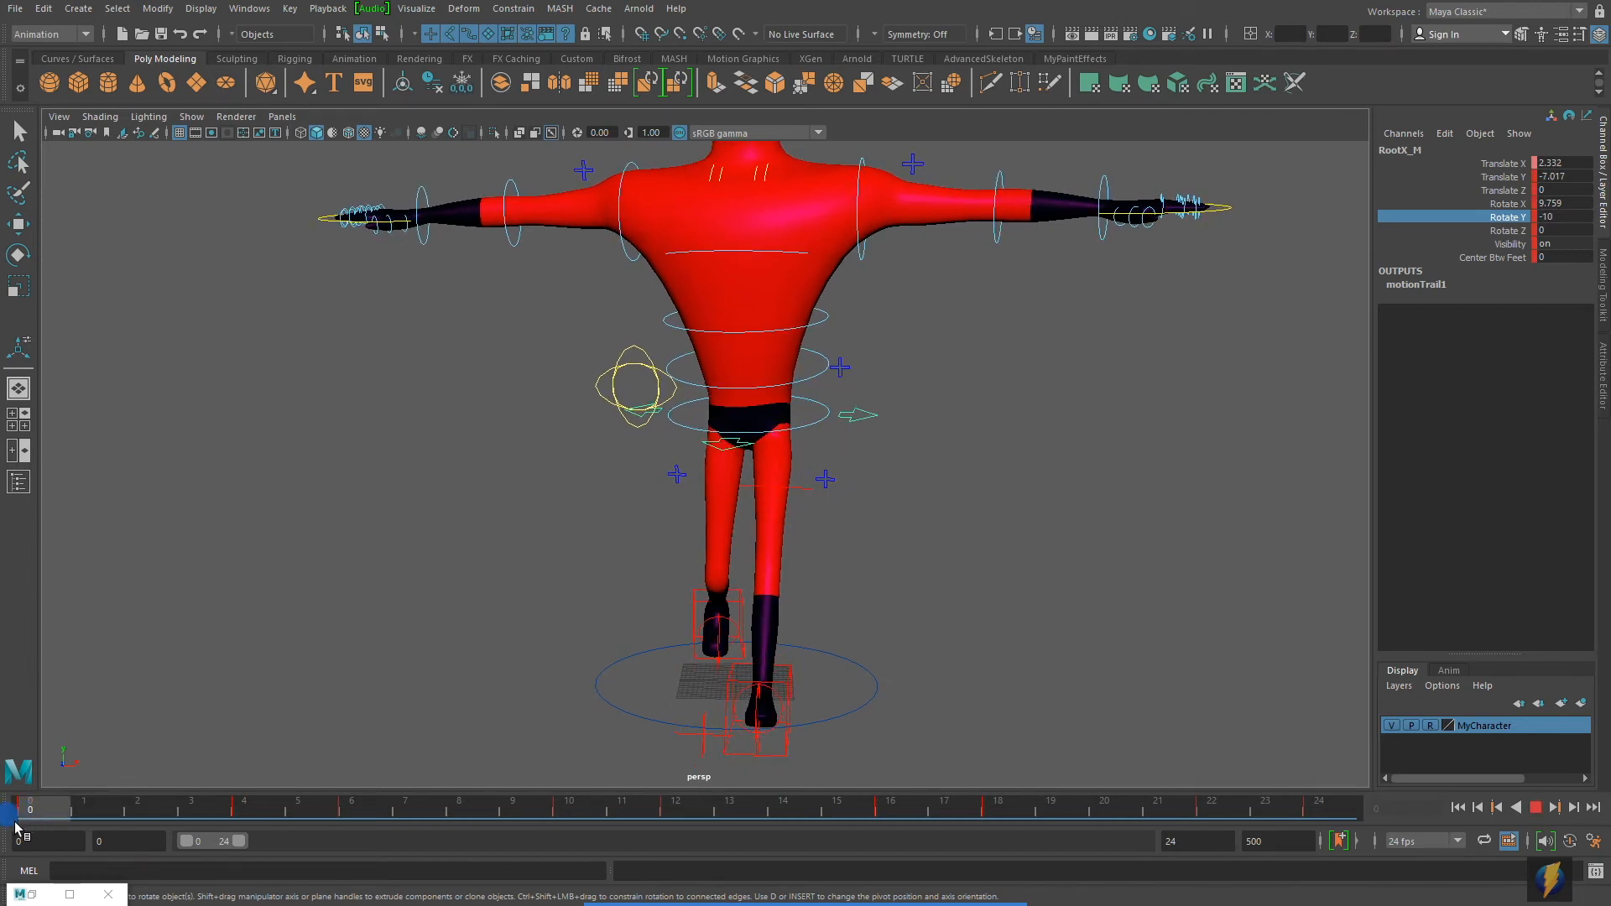
left_click_drag(57, 826, 350, 827)
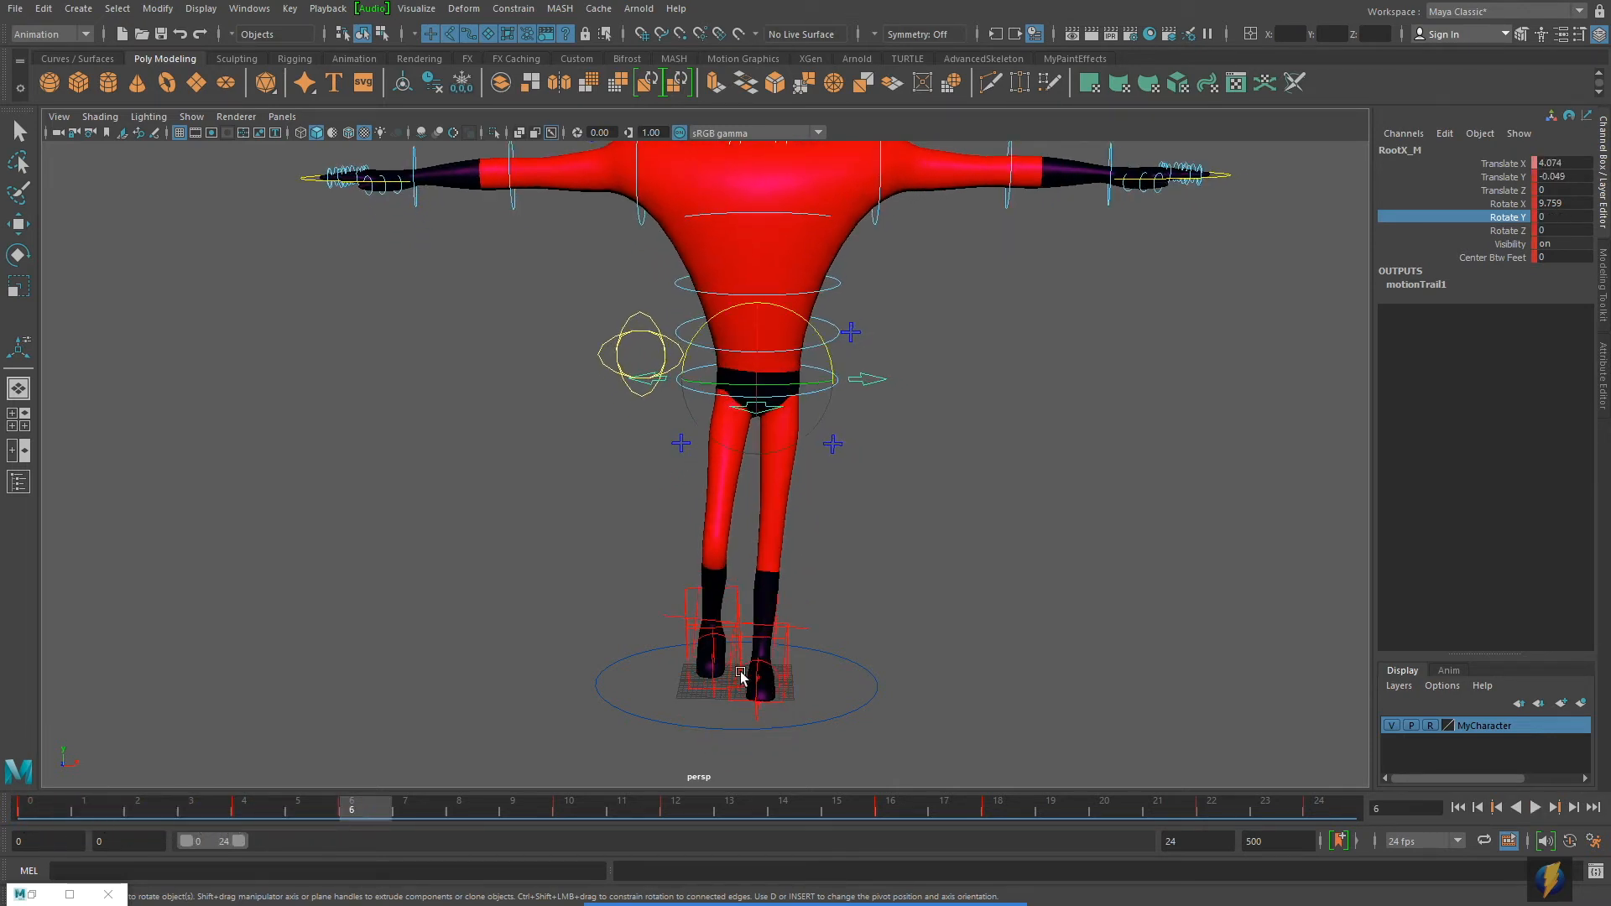
scroll(819, 417, "up", 3)
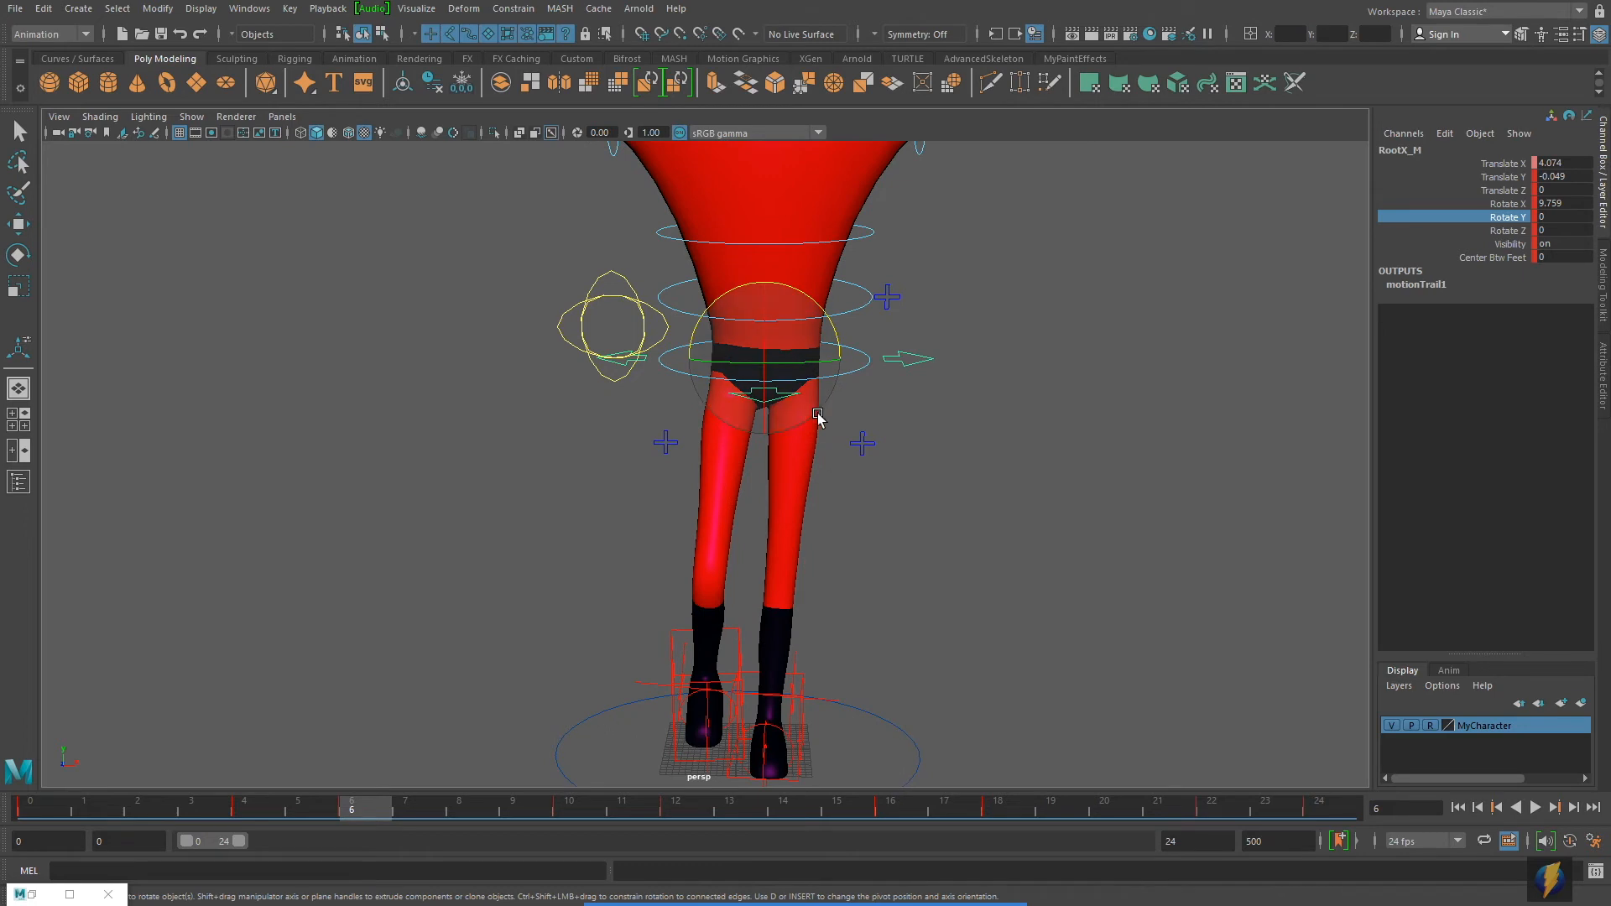
left_click_drag(813, 304, 820, 381)
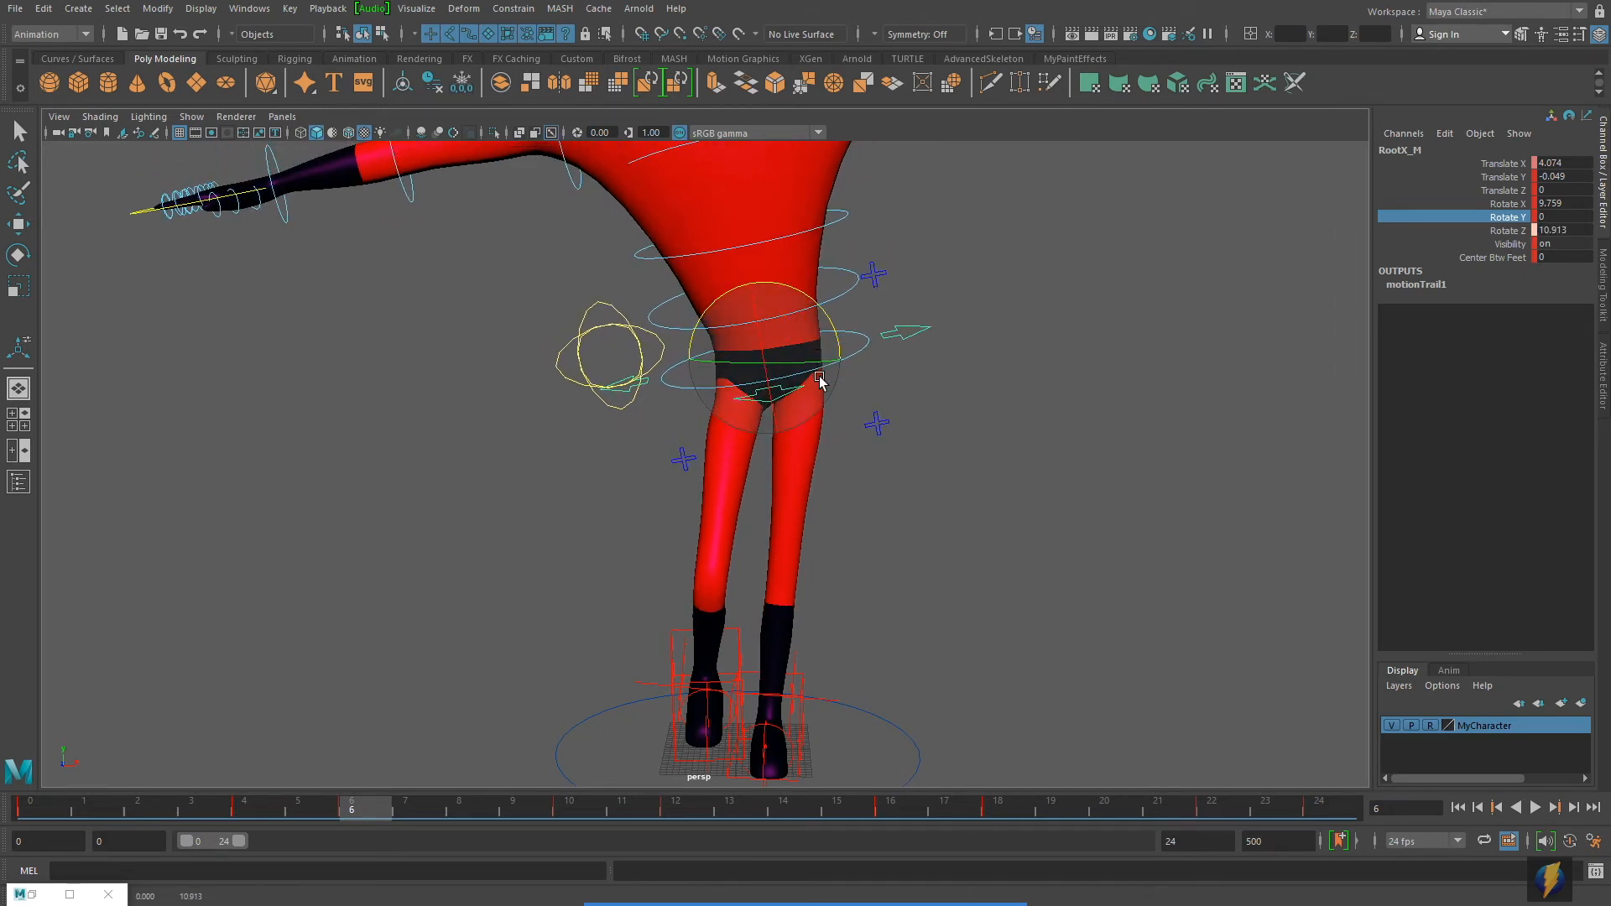
double_click(1584, 230)
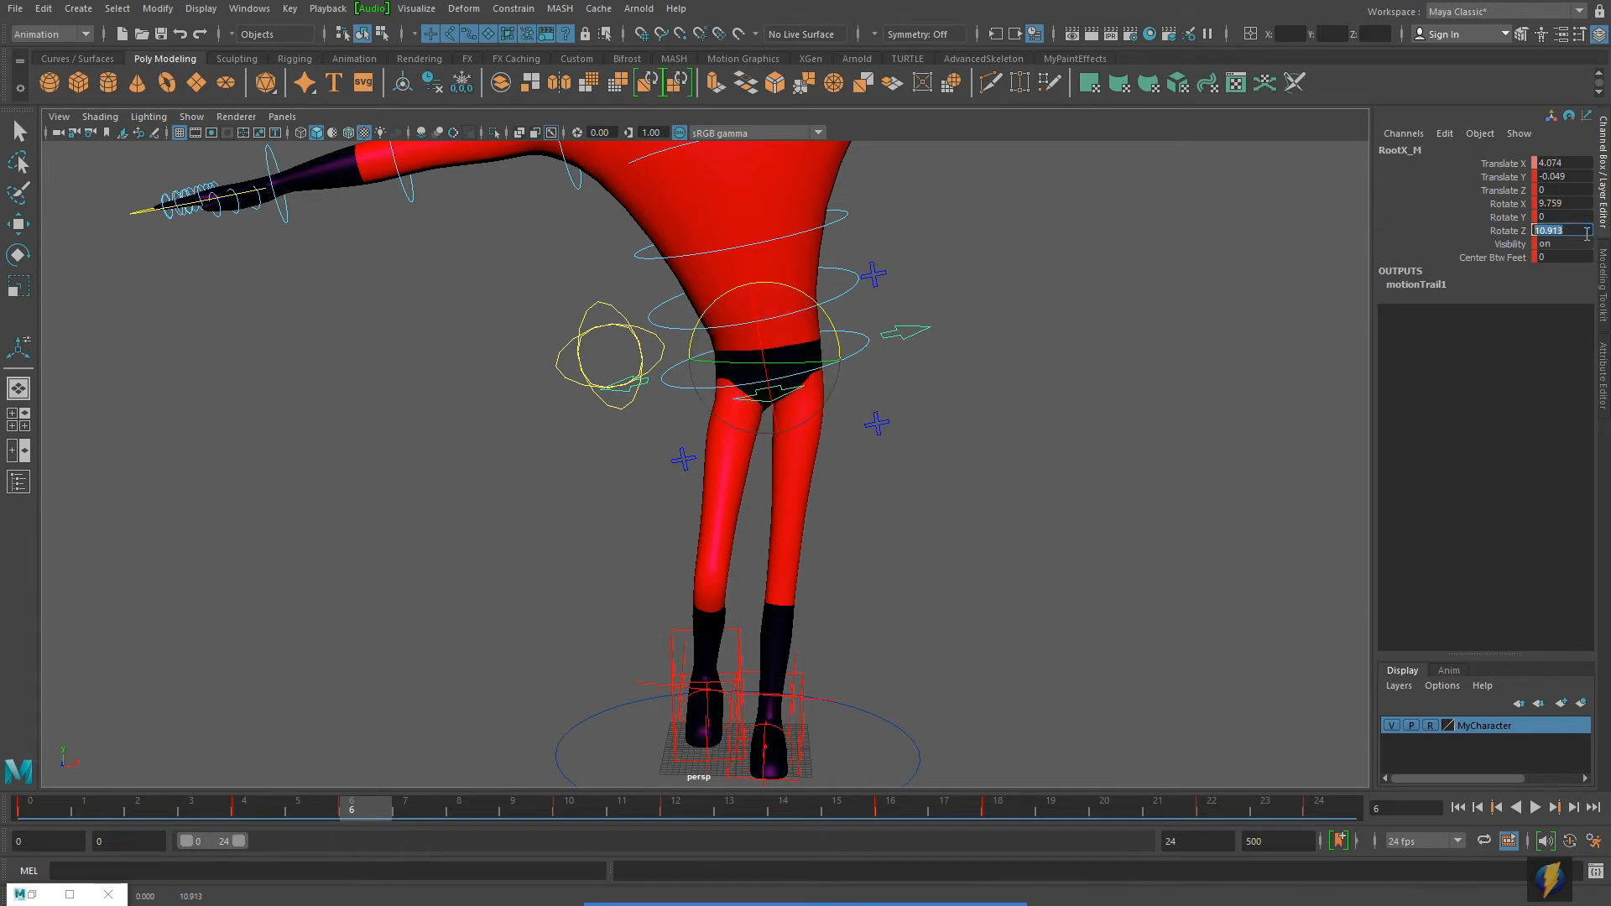
type("10")
key("Return")
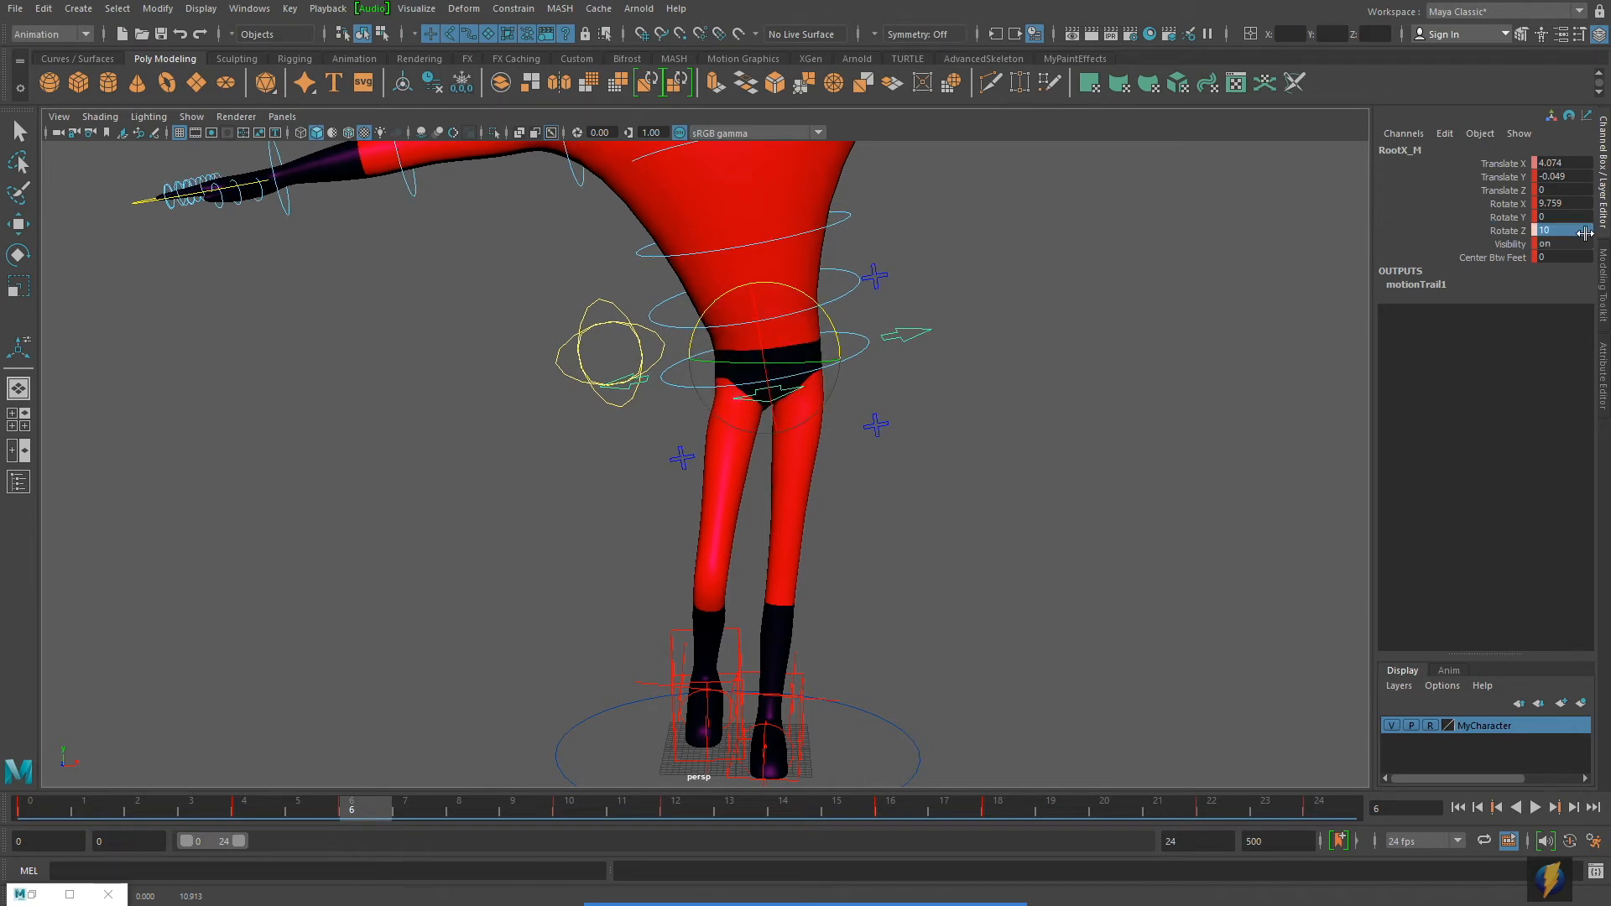
right_click(1511, 231)
left_click(1501, 262)
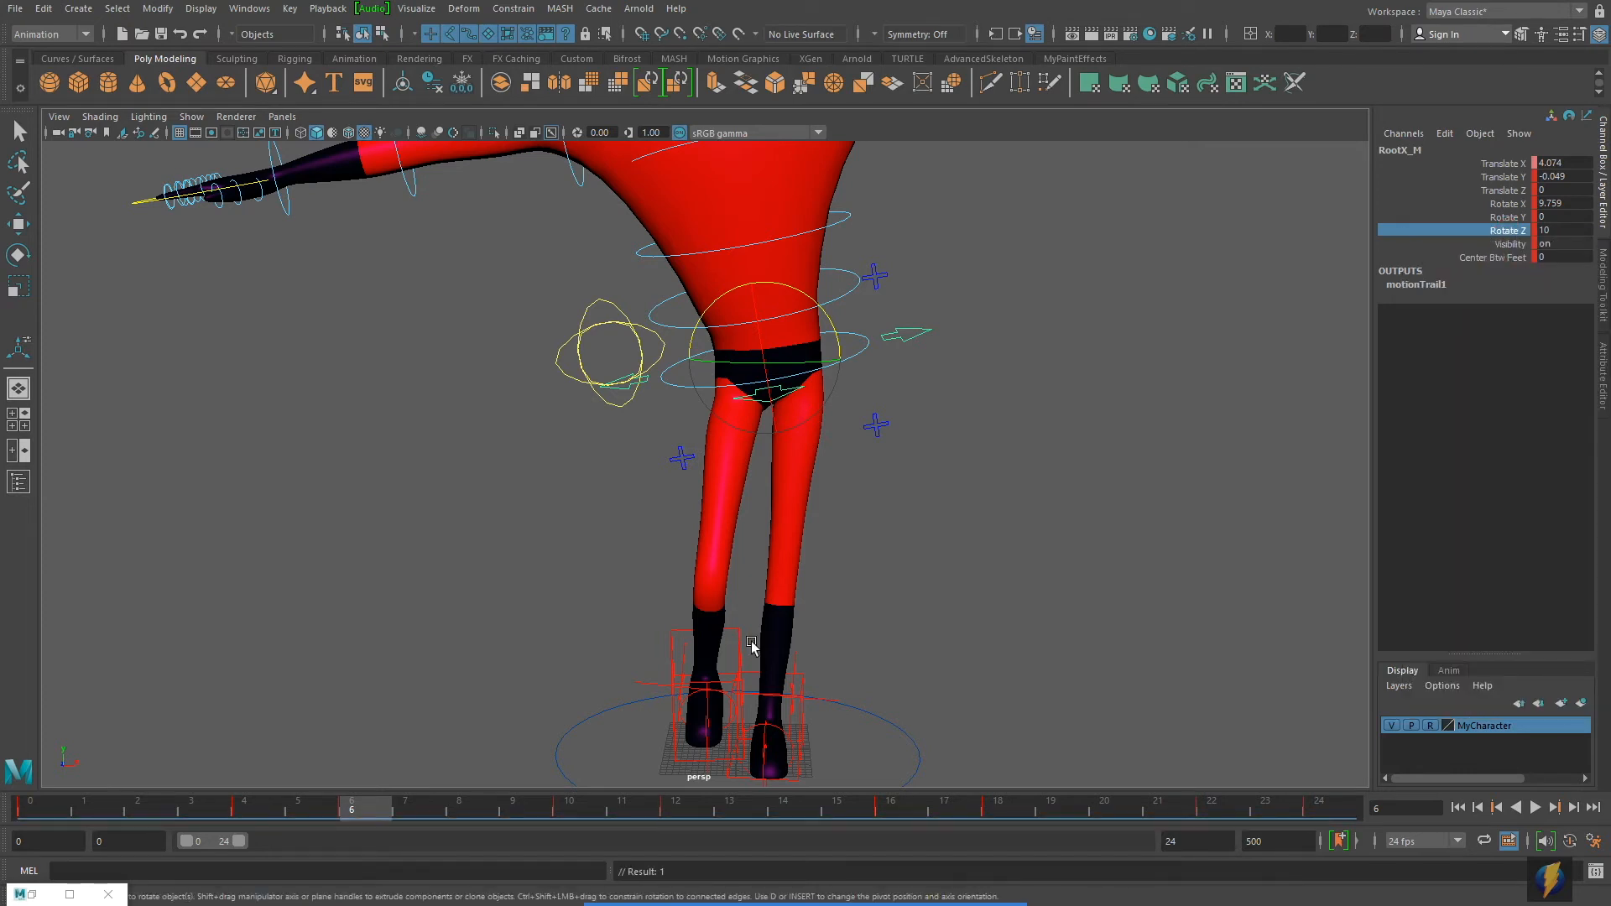
At frame 18, tilt the hip control the opposite way with Rotate Z at -10 and key that channel.
left_click_drag(372, 812, 998, 797)
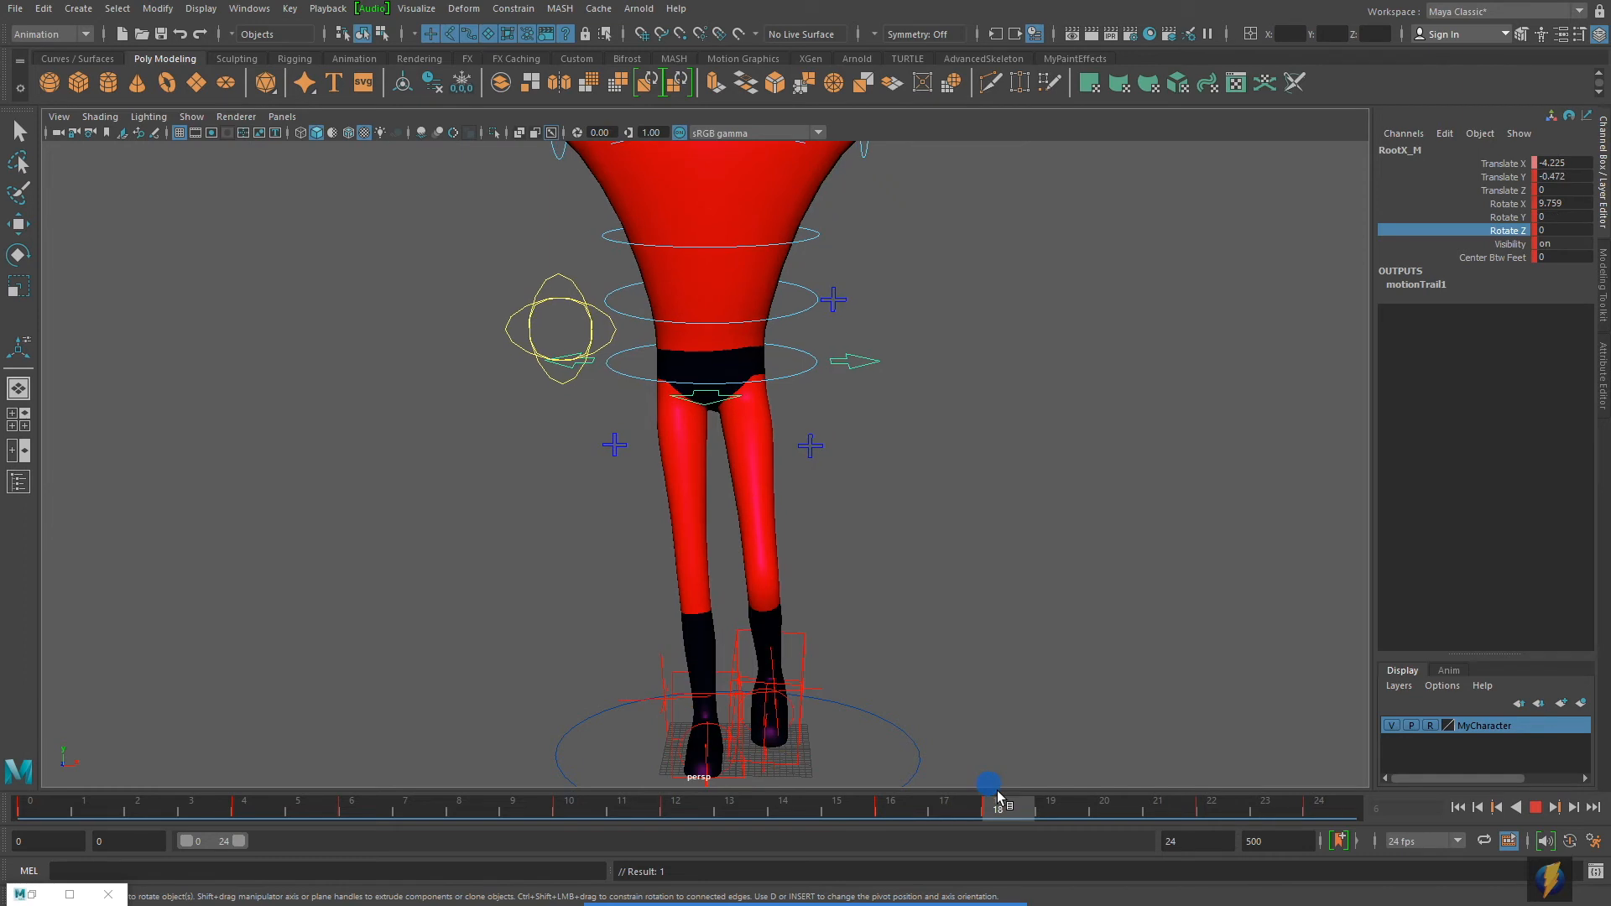
left_click_drag(772, 288, 755, 389)
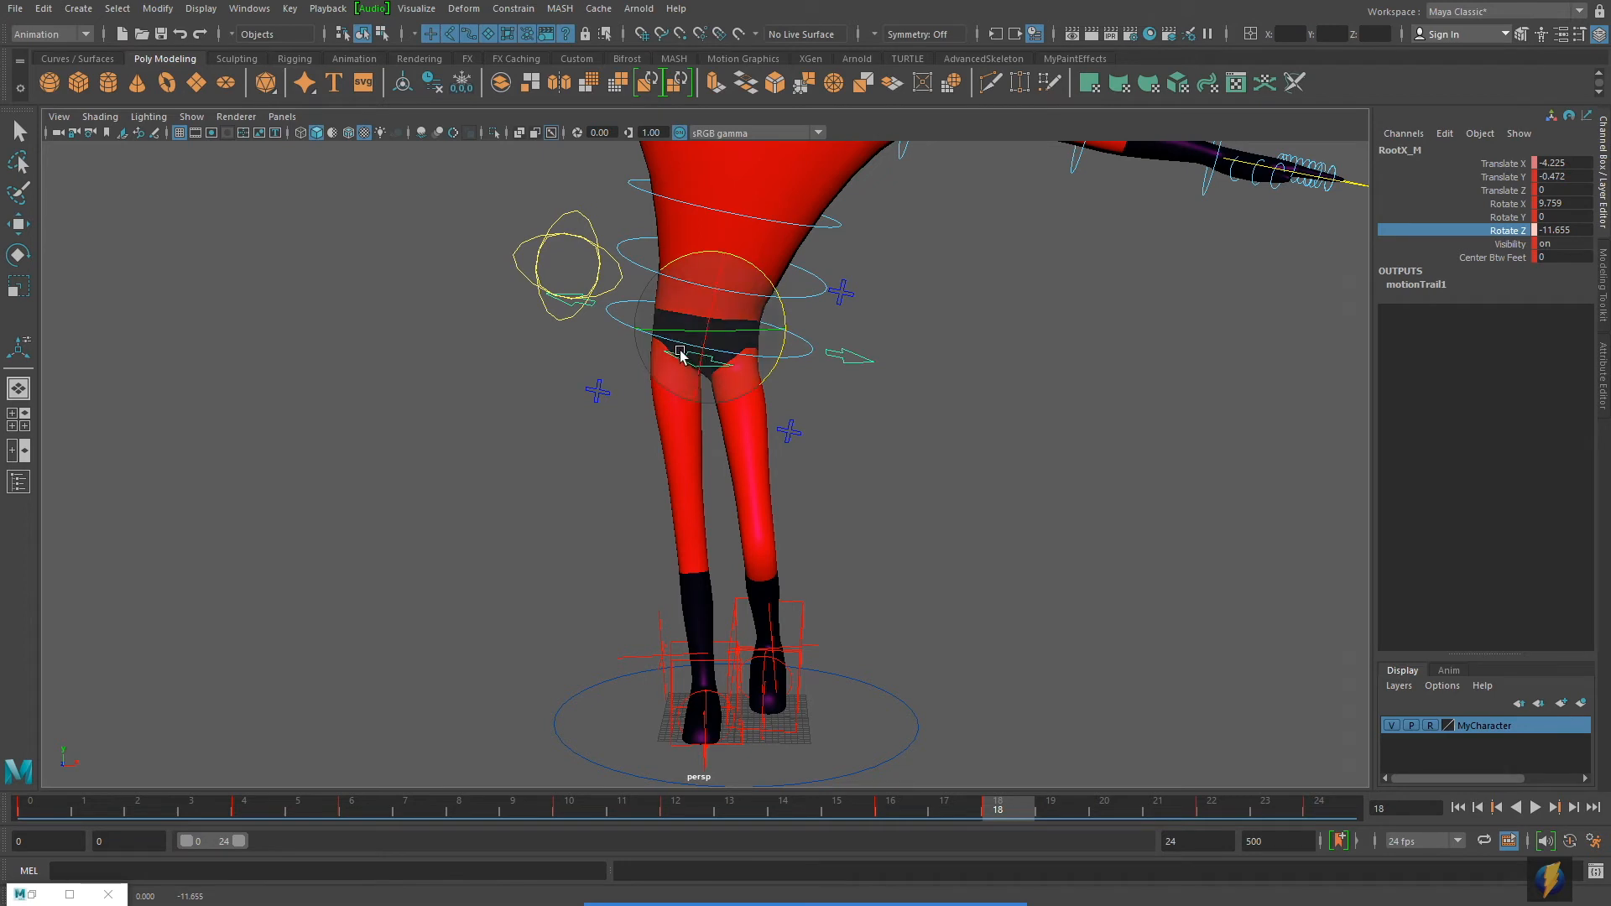
double_click(1560, 230)
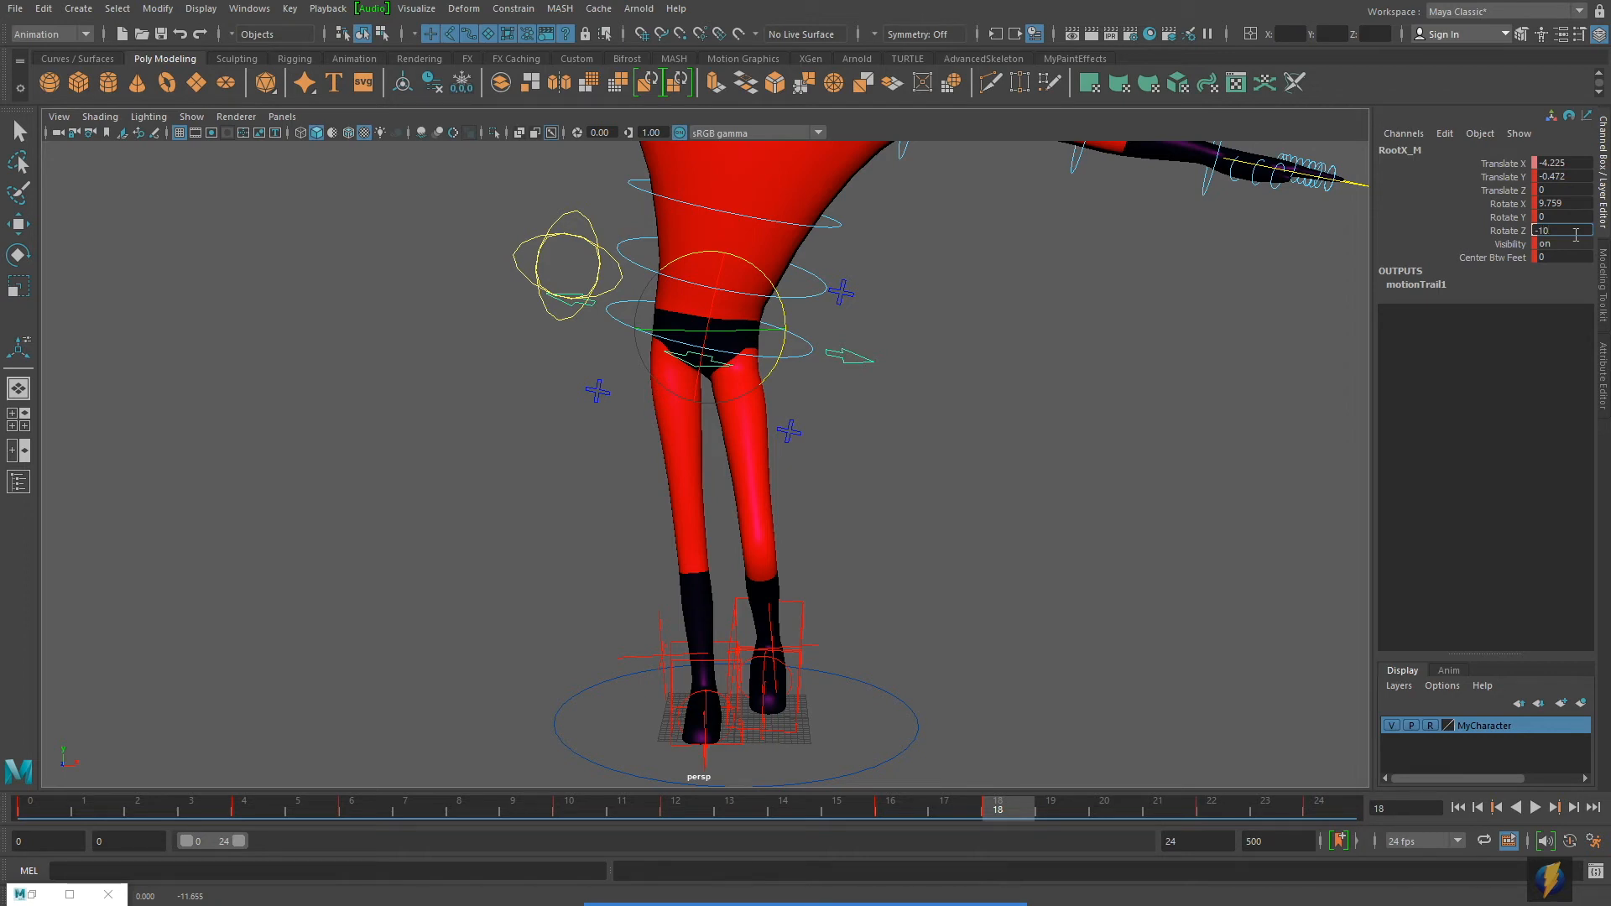
type("-10")
key("Return")
left_click(1507, 232)
right_click(1500, 237)
left_click(1496, 265)
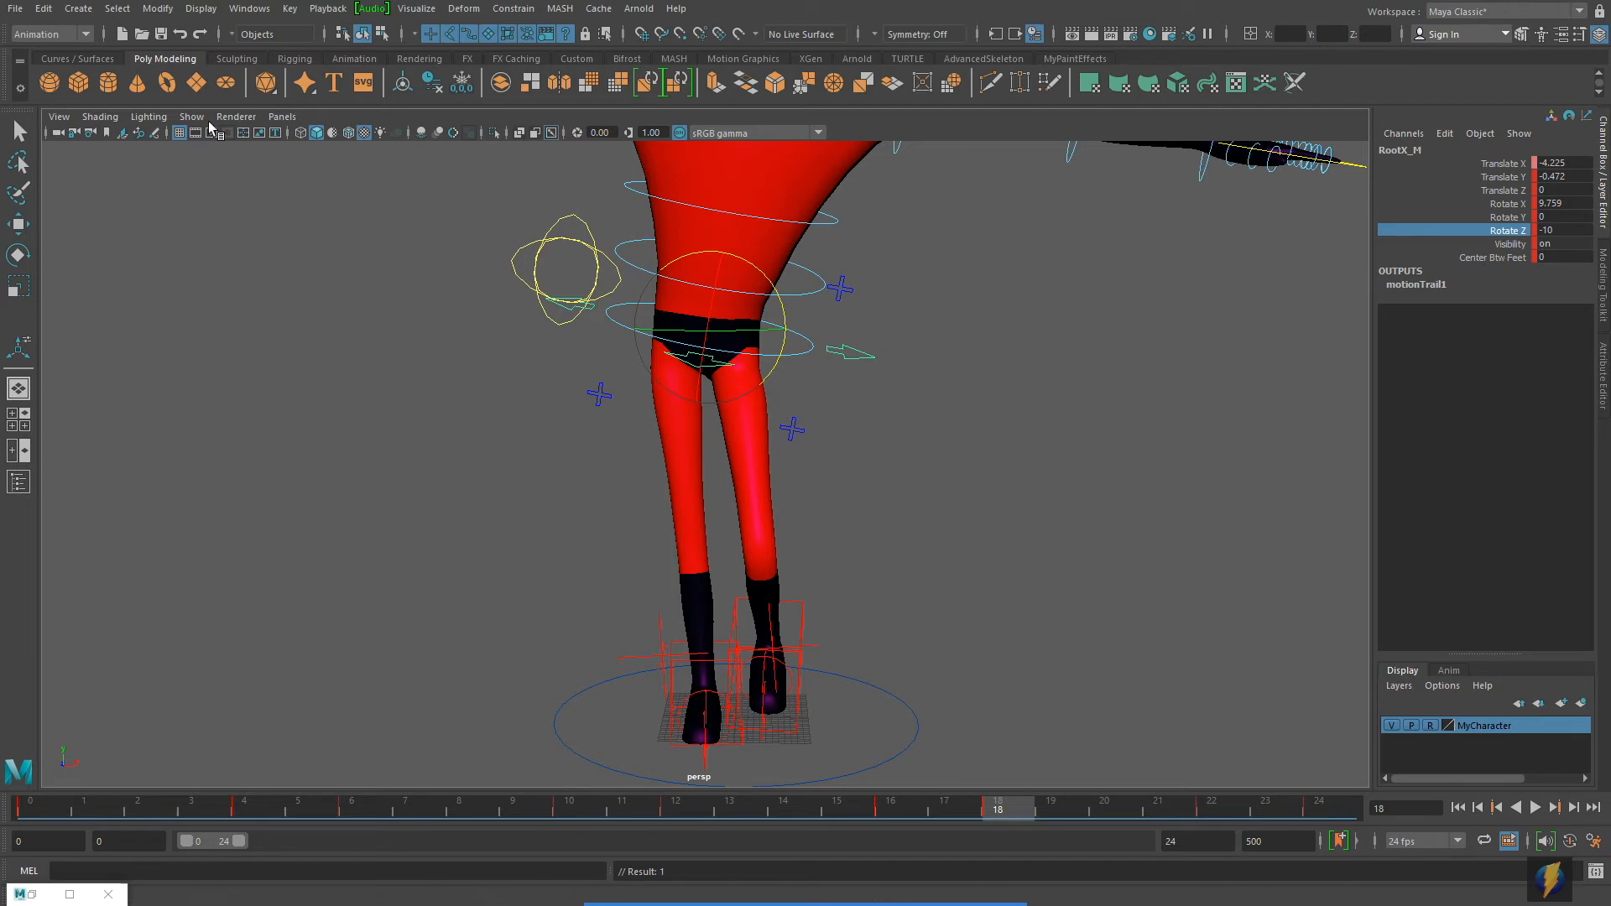
In the Graph Editor, steepen the tangents of the Rotate Z keys at frames 0 and 24 to smooth the loop.
left_click(256, 15)
mouse_move(336, 101)
left_click(460, 102)
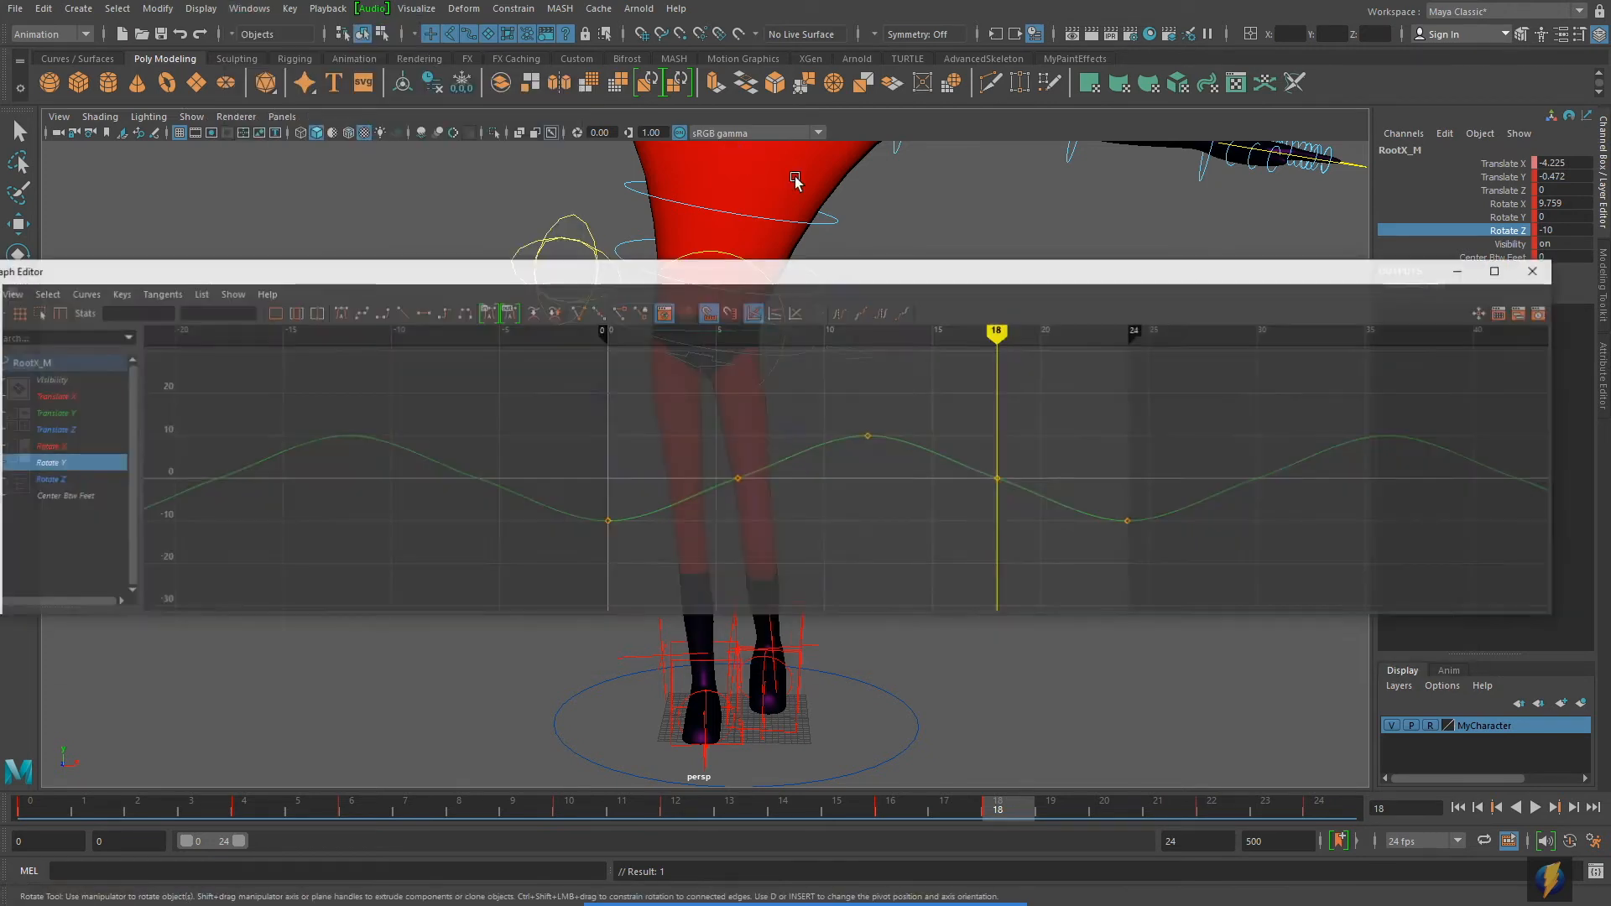
left_click(60, 460)
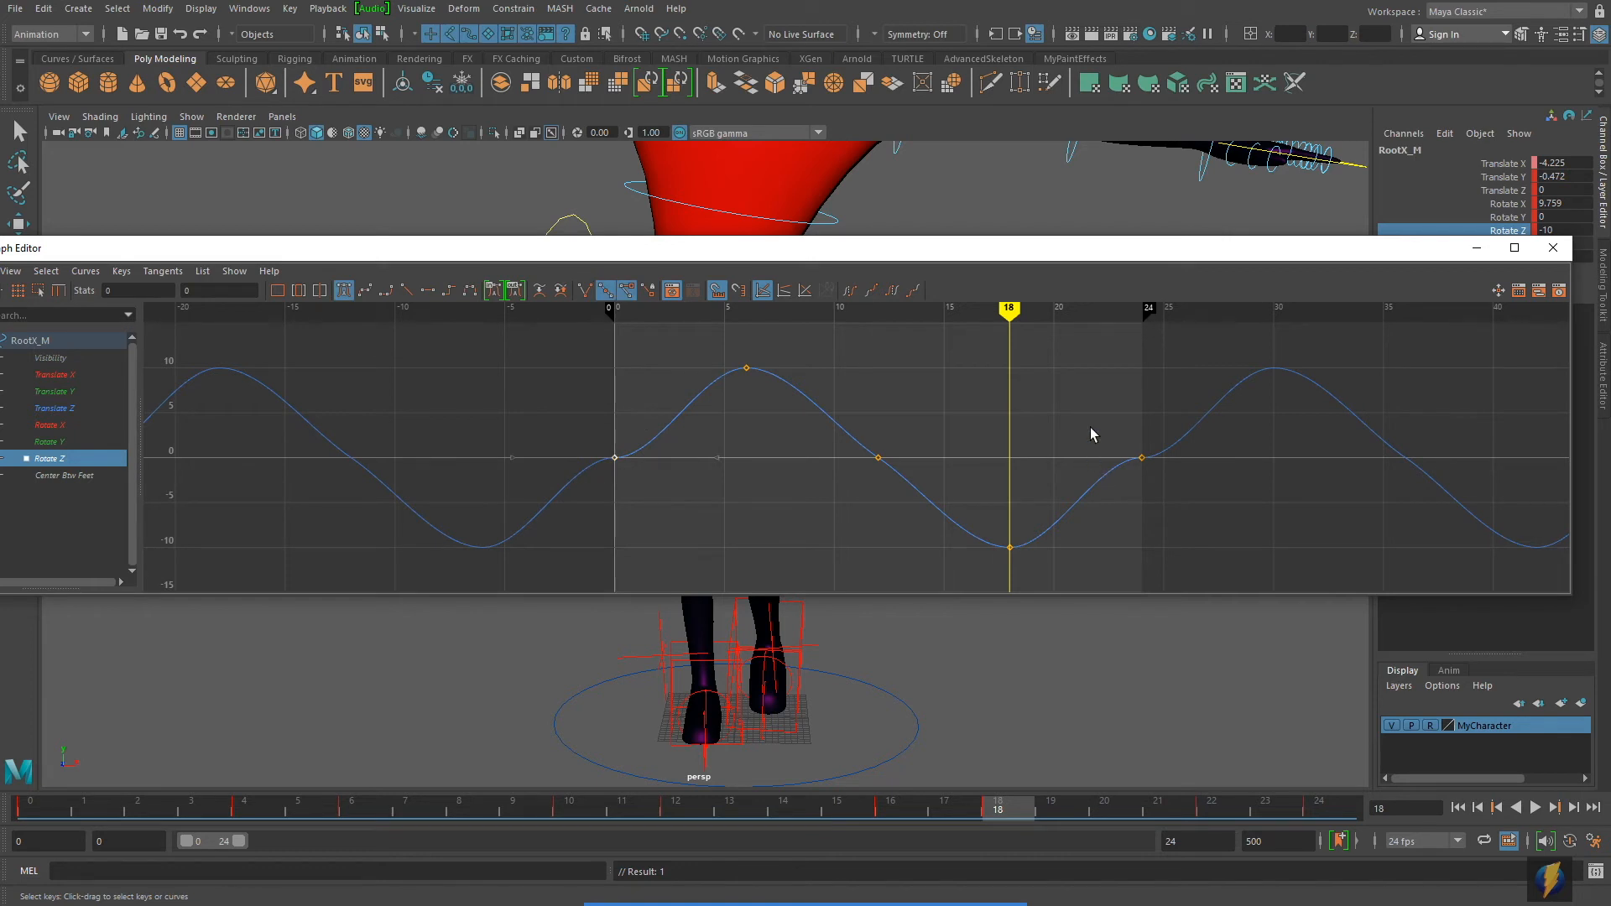
left_click(1094, 489)
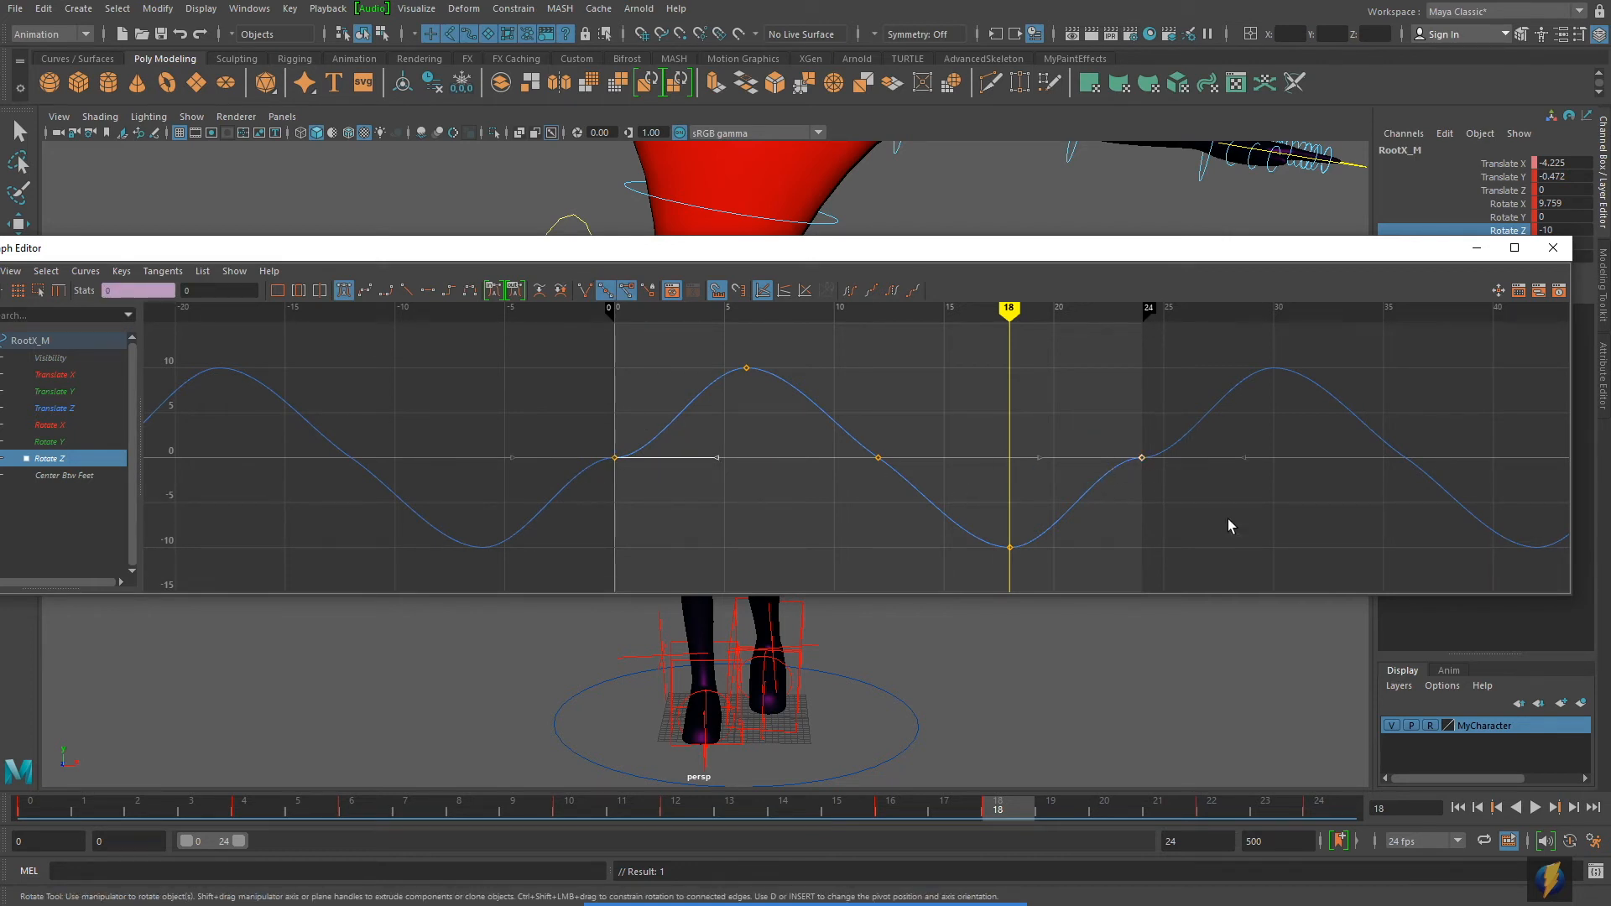
middle_click_drag(1246, 460, 1210, 379)
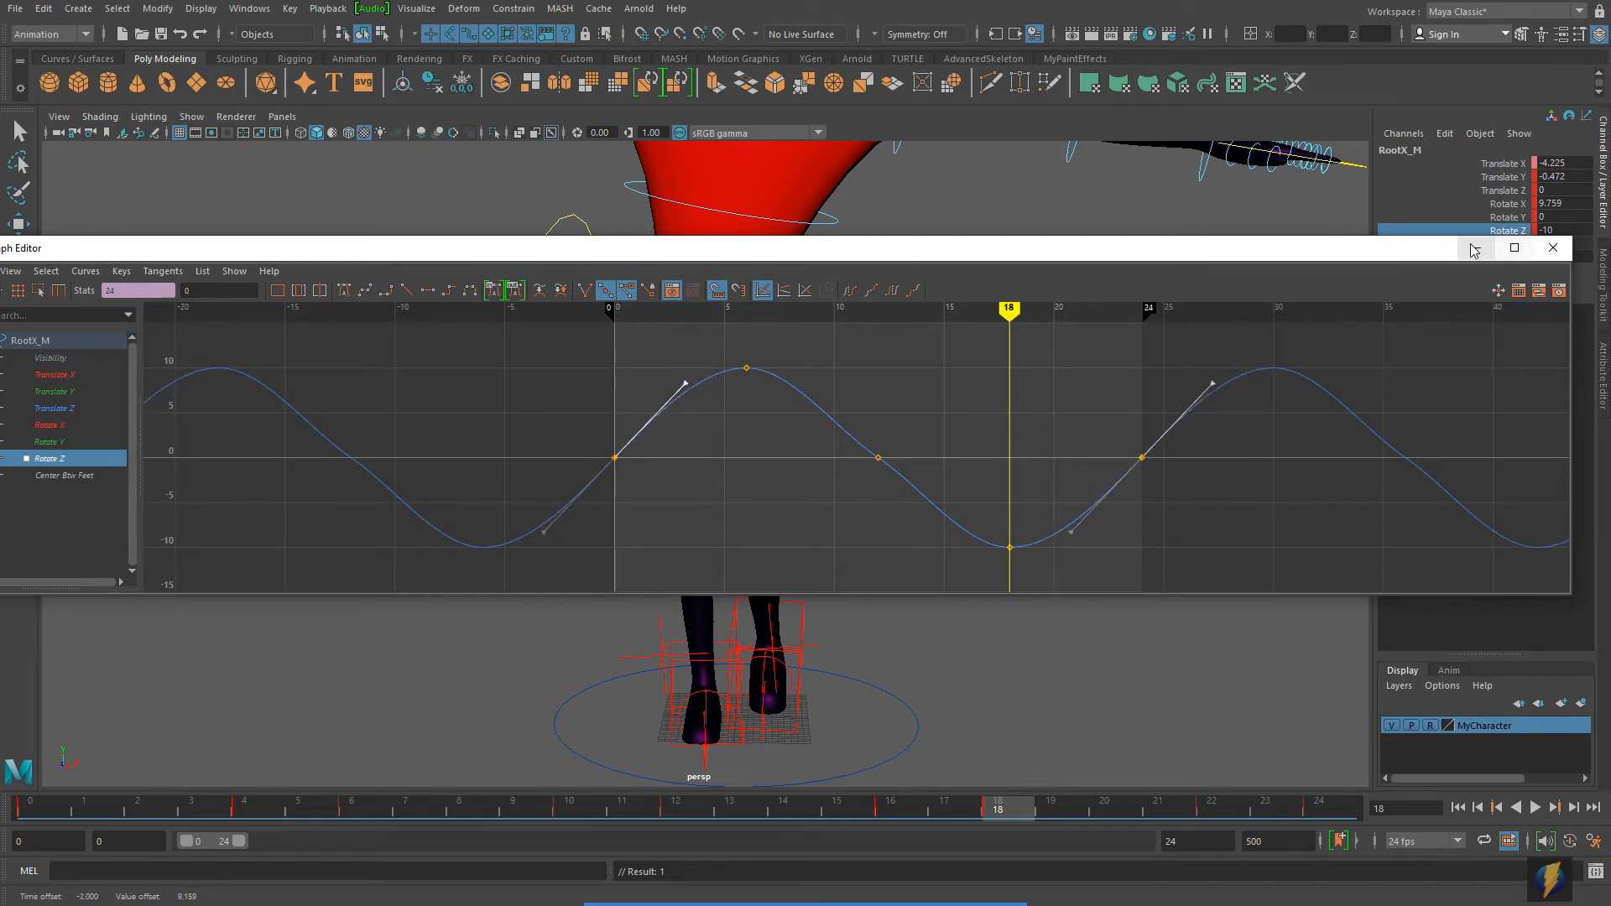
Play back the walk cycle to check the hip tilt on the whole character.
left_click(1474, 250)
scroll(870, 539, "down", 3)
left_click(1535, 807)
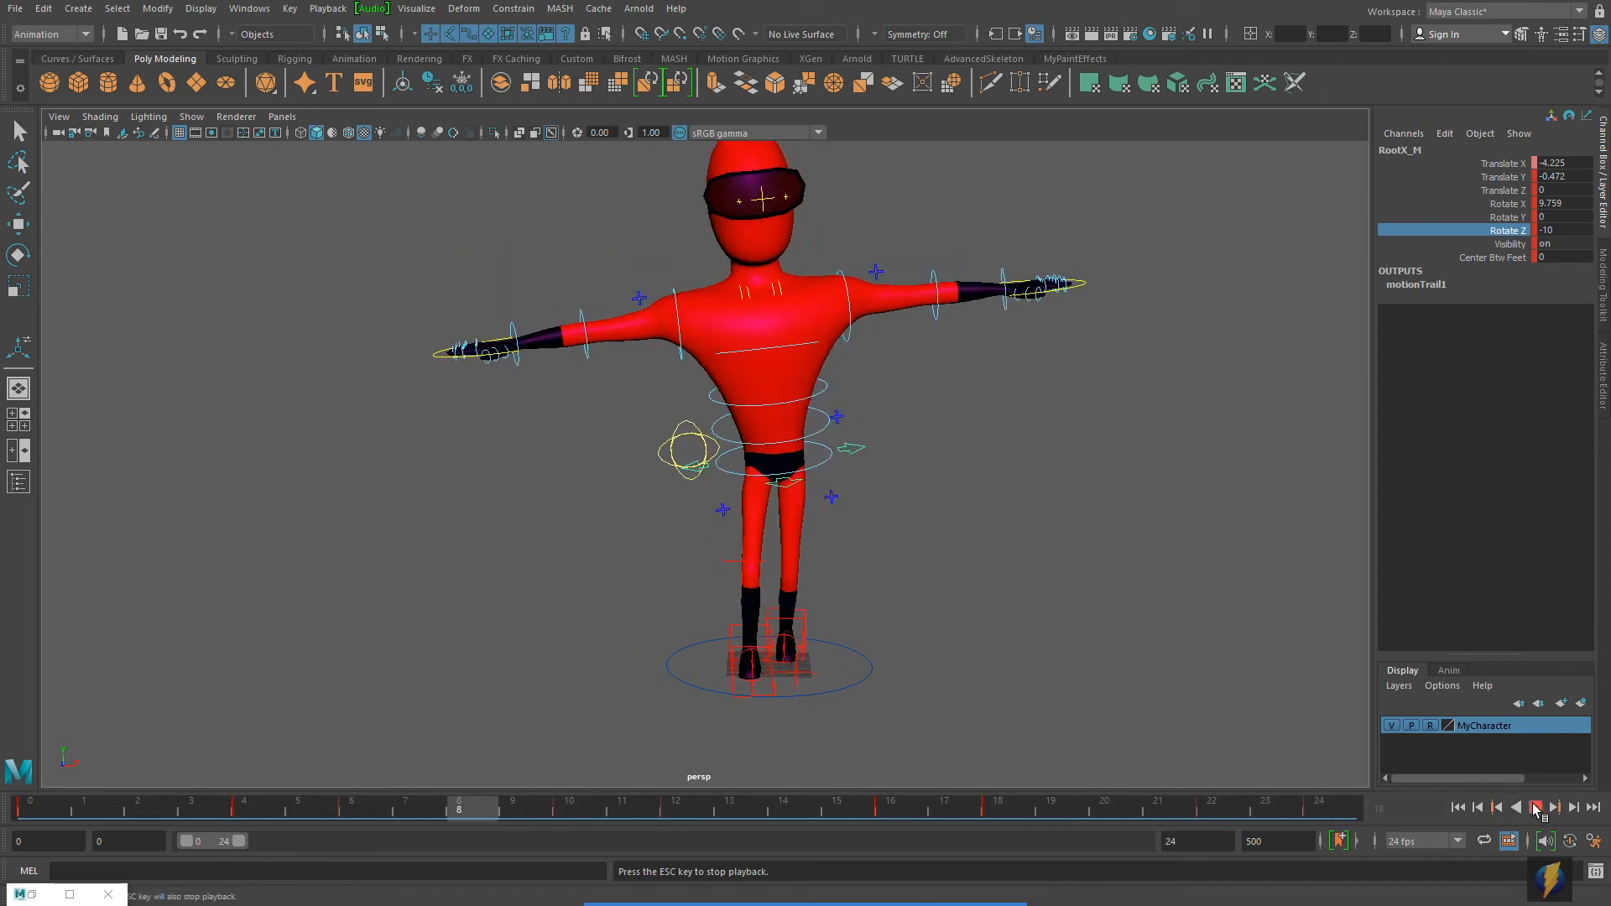
left_click(1535, 807)
Return to frame 0 and select the chest and spine controls FKChest_M, FKSpine2_M and FKSpine1_M together.
left_click(1458, 807)
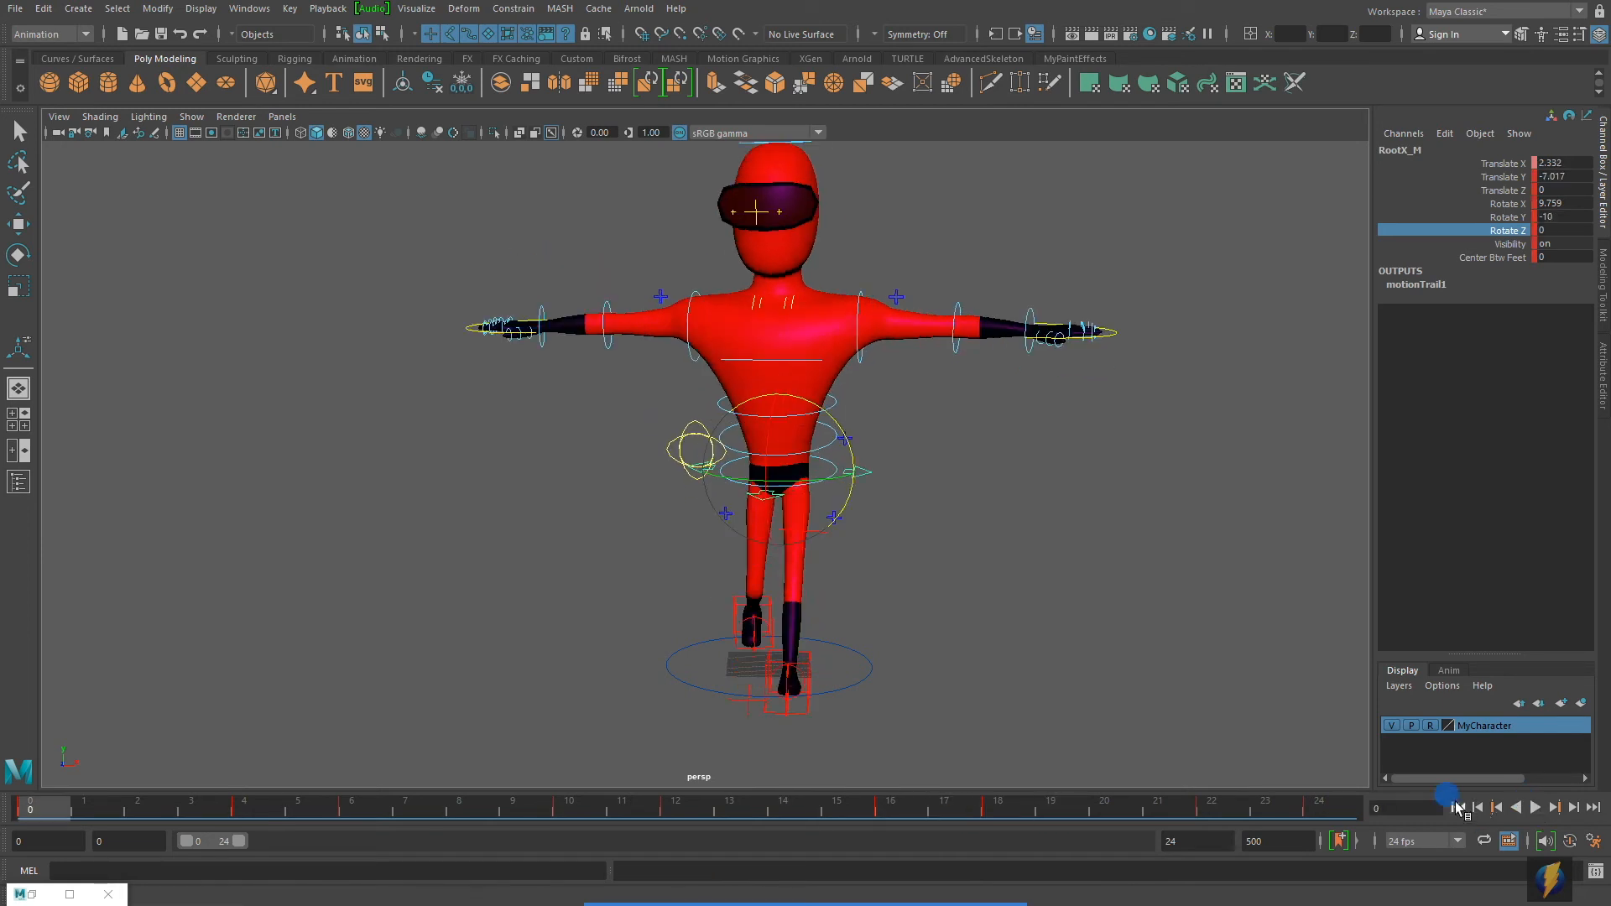
scroll(820, 468, "up", 3)
key("e")
left_click(974, 449)
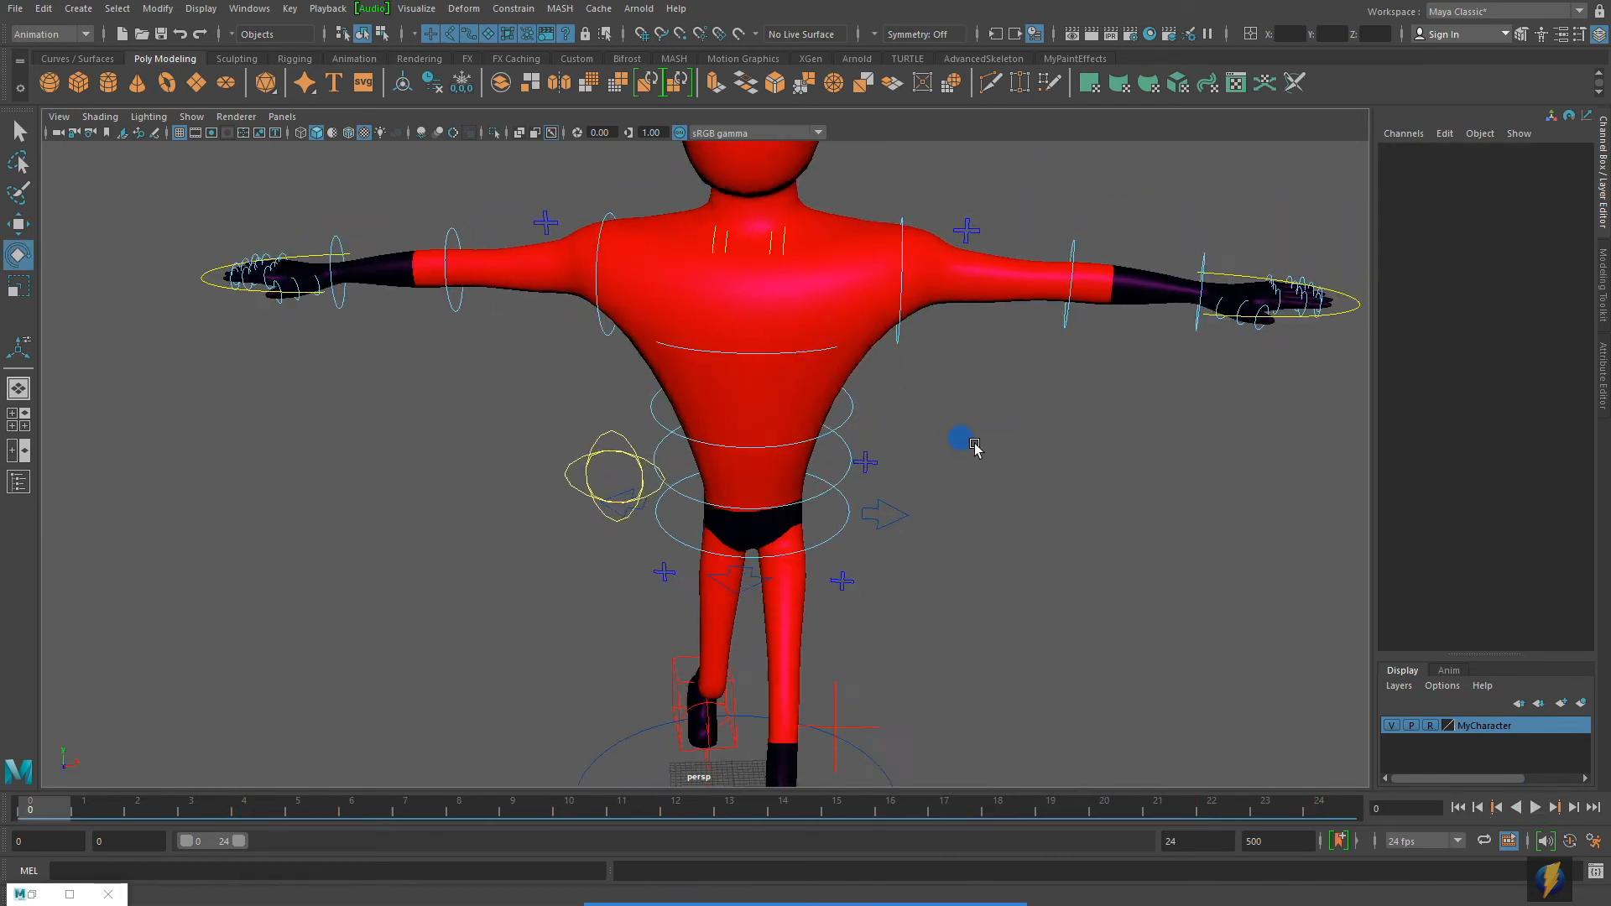
left_click_drag(975, 449, 835, 382, "alt")
left_click(818, 364)
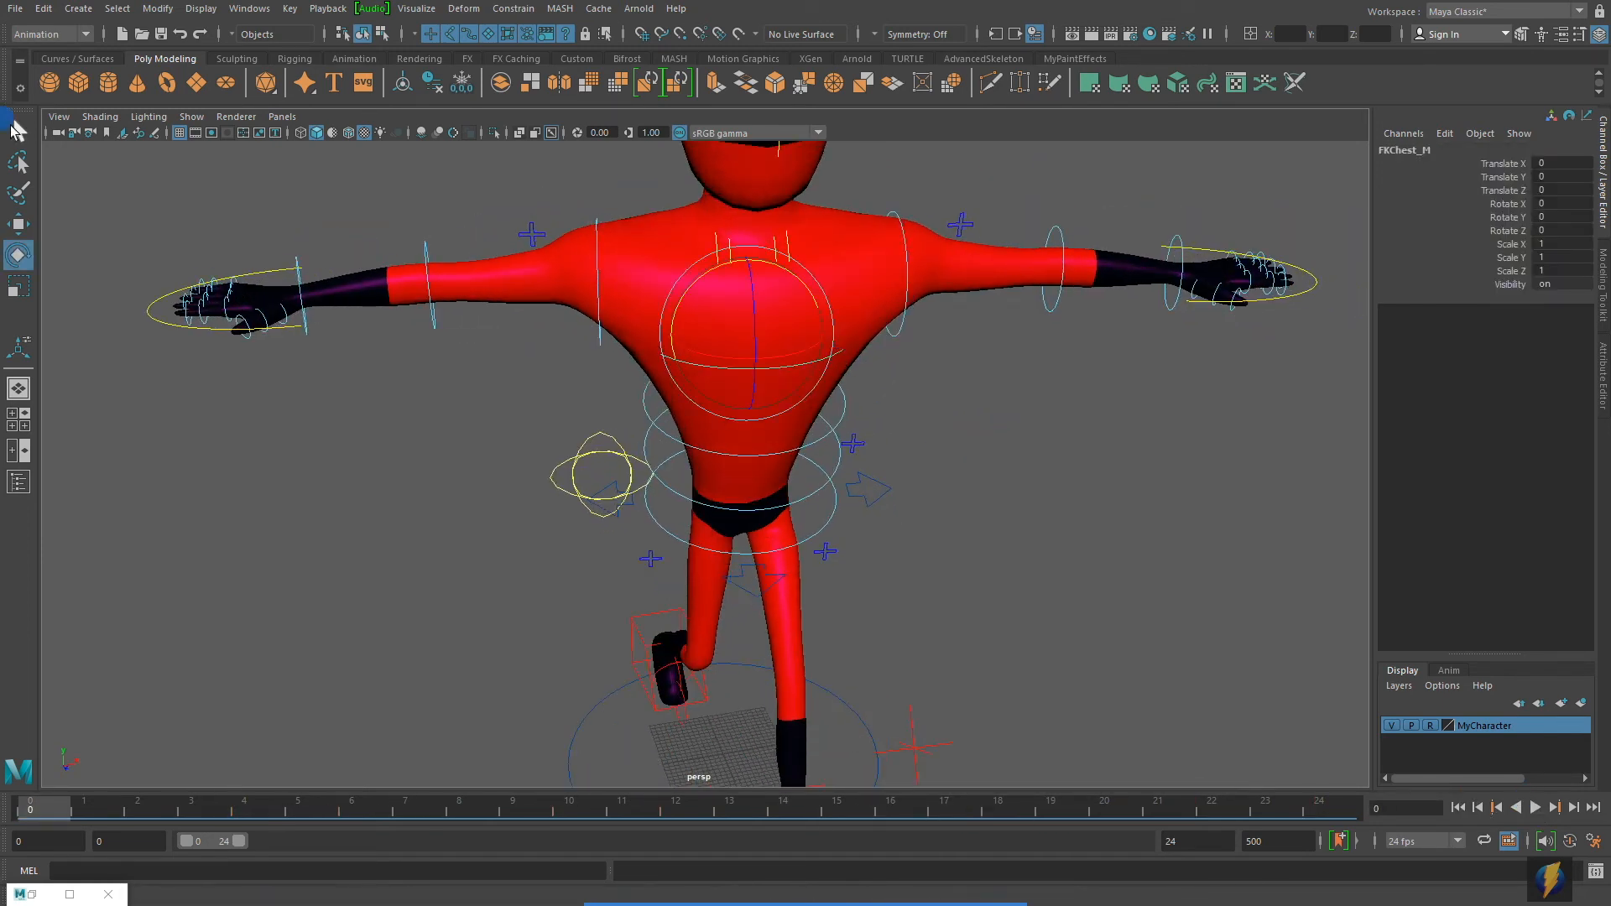
left_click(847, 409)
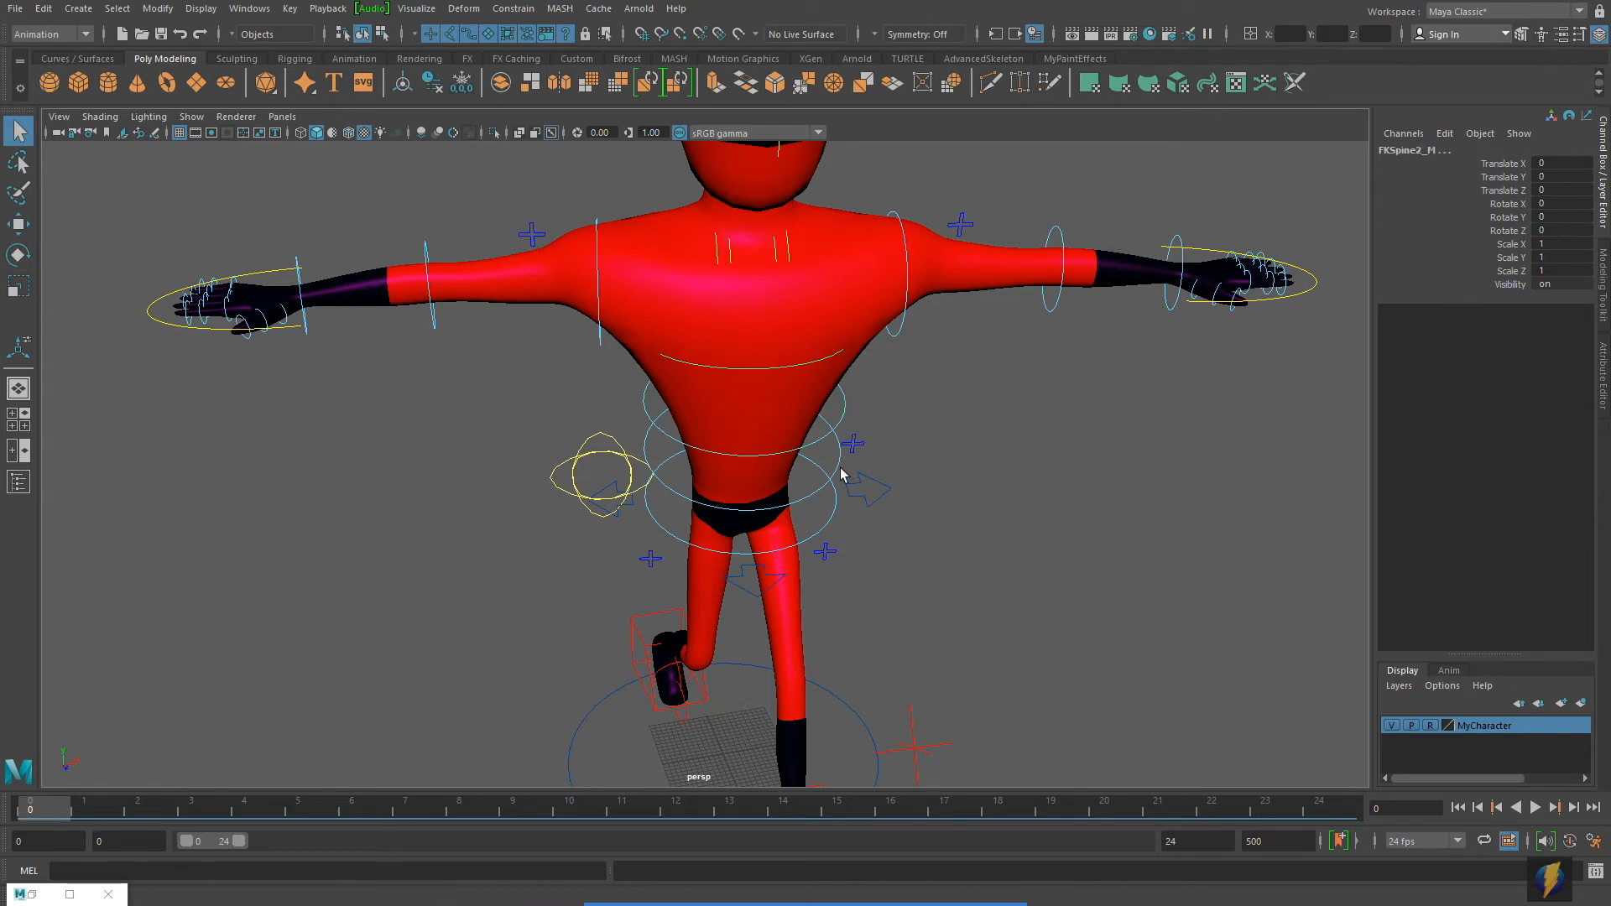
left_click_drag(925, 483, 950, 455, "alt")
right_click_drag(837, 436, 826, 476, "alt")
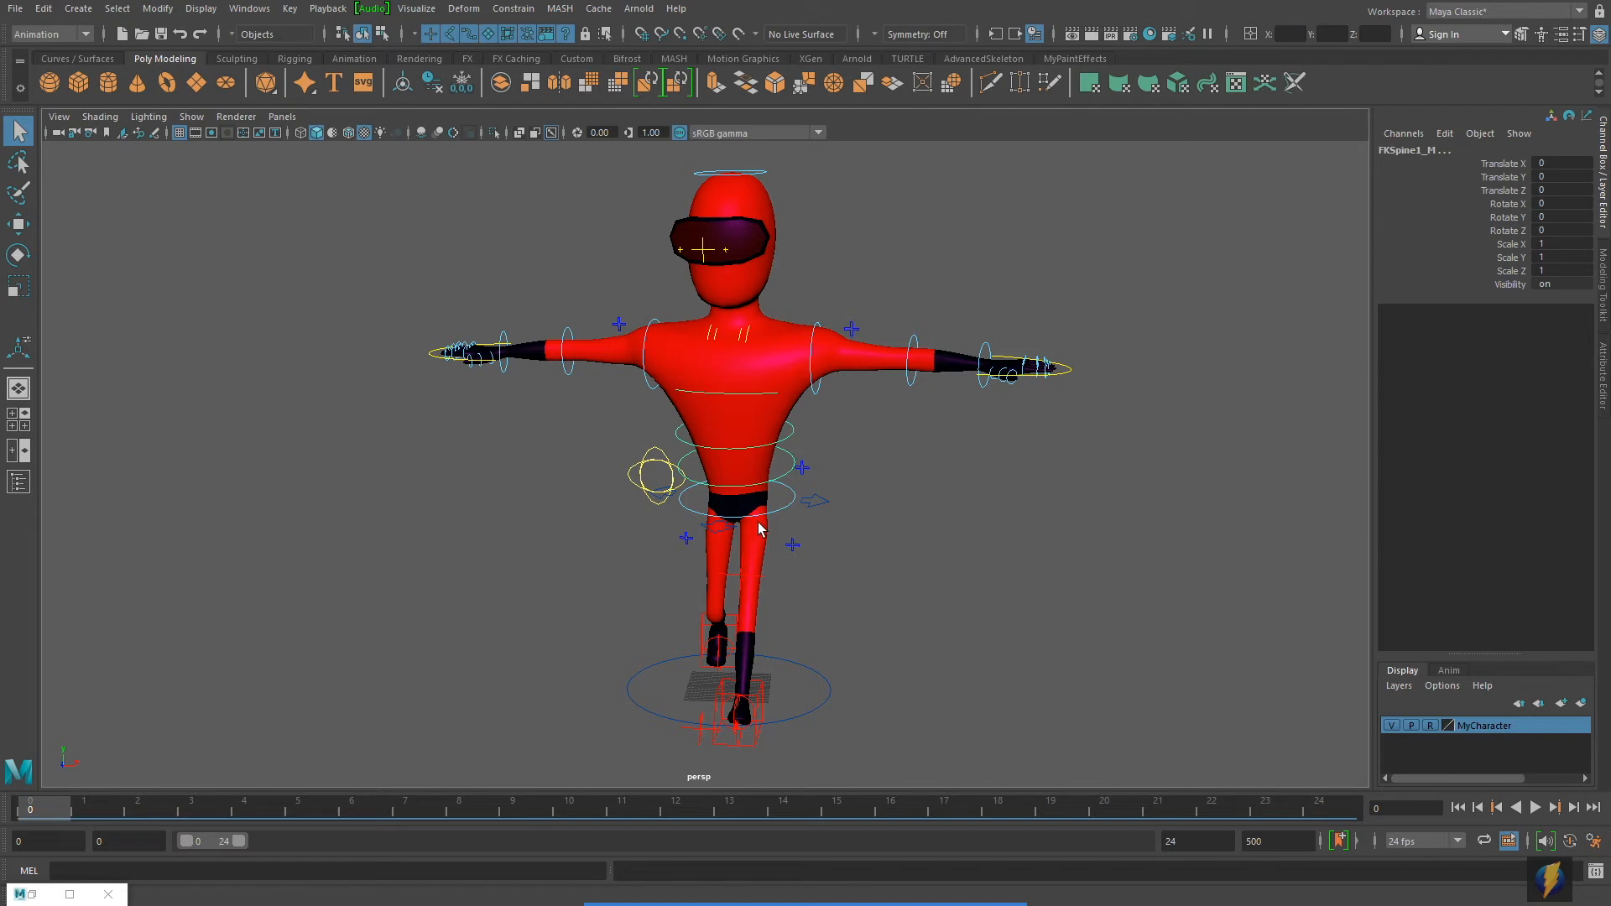
left_click_drag(785, 522, 798, 535, "alt")
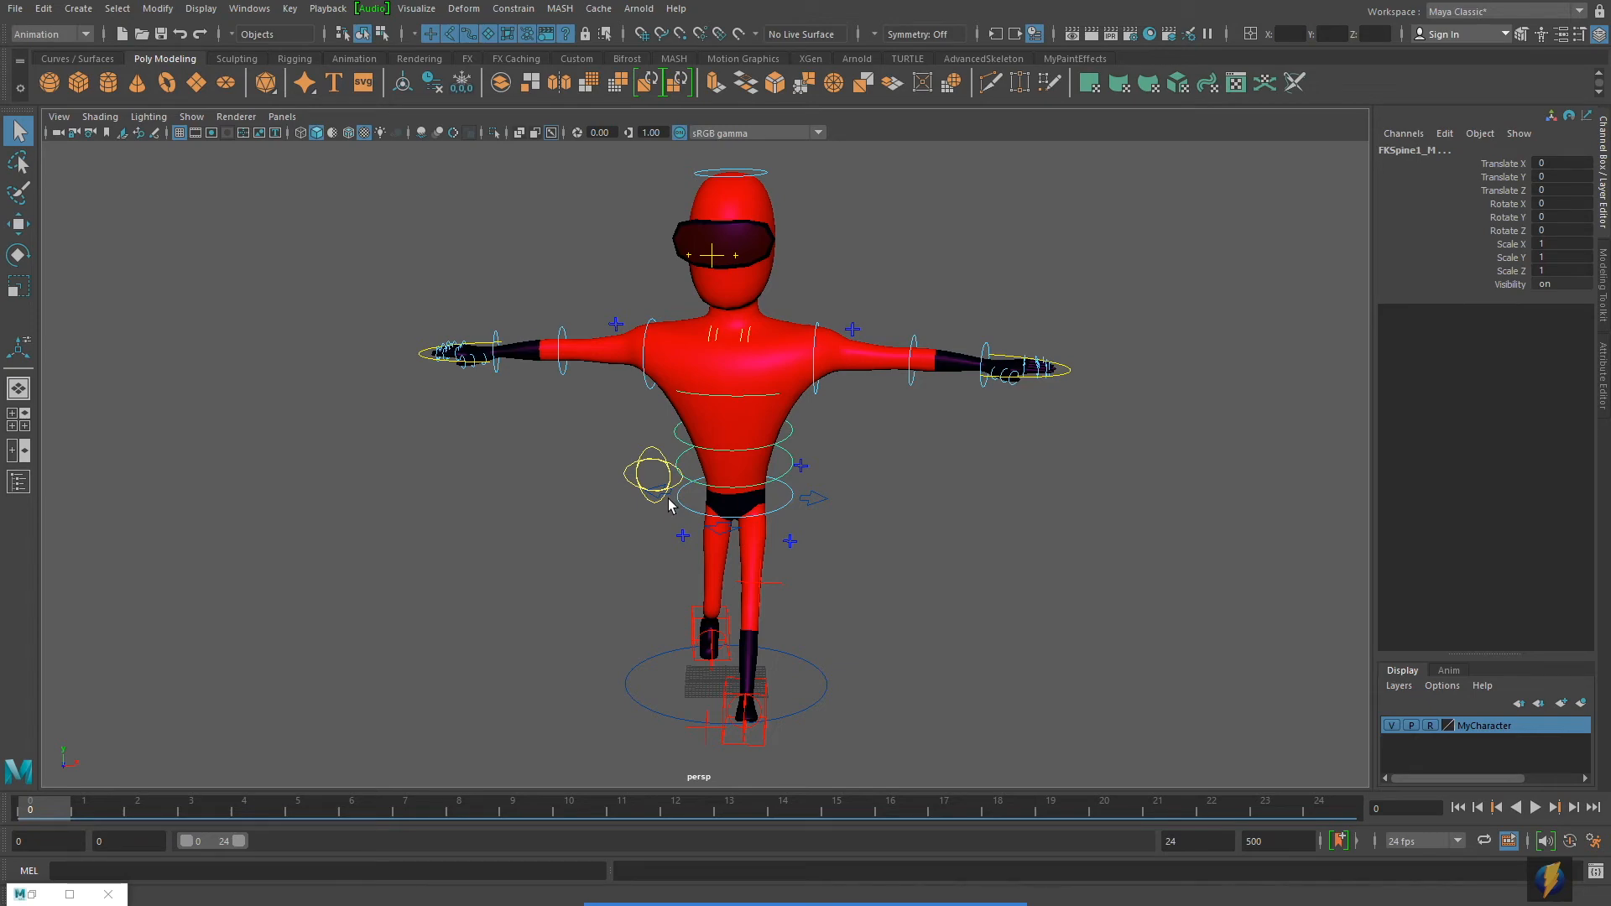
Switch to the full-size front view with shaded display, framing the character's torso and legs.
key("space")
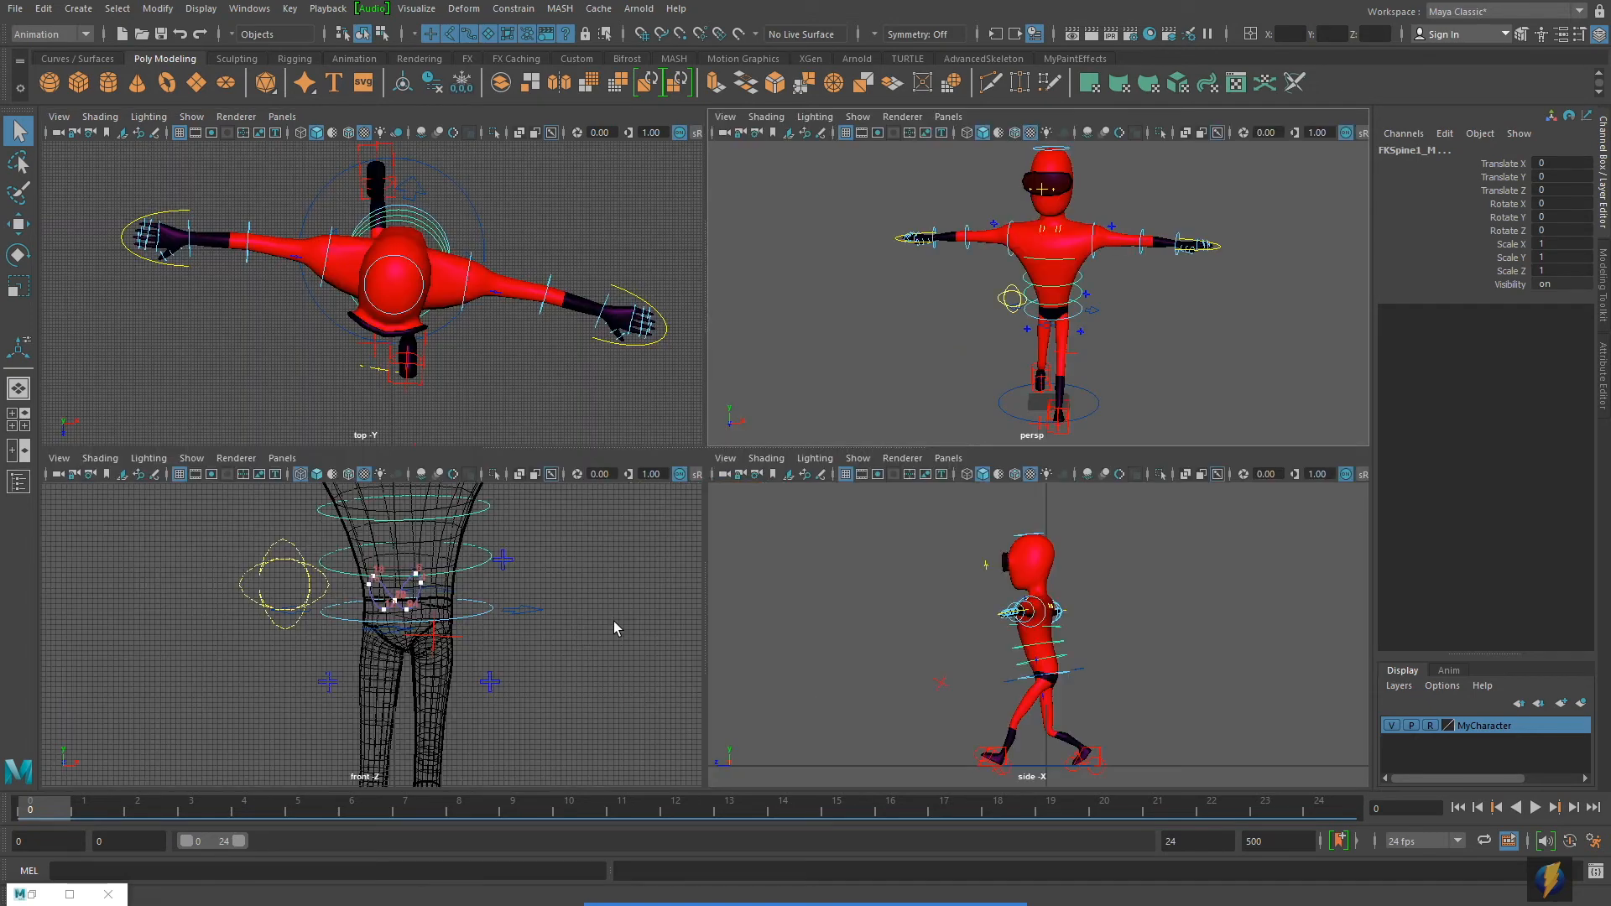
key("space")
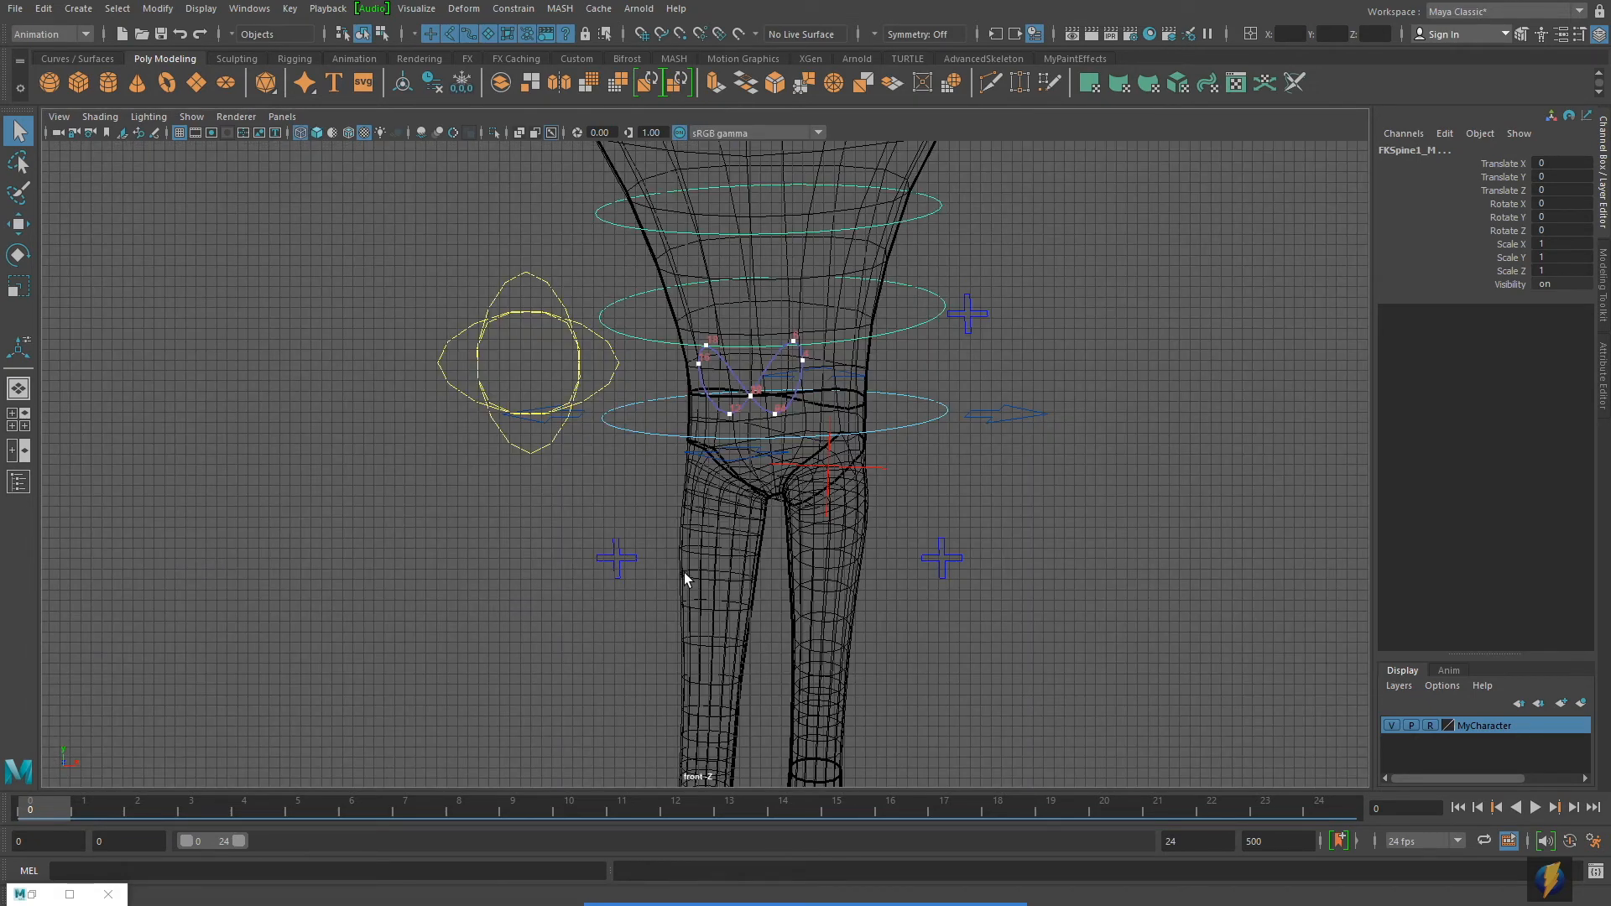
key("5")
scroll(854, 570, "down", 5)
middle_click_drag(840, 501, 827, 509, "alt")
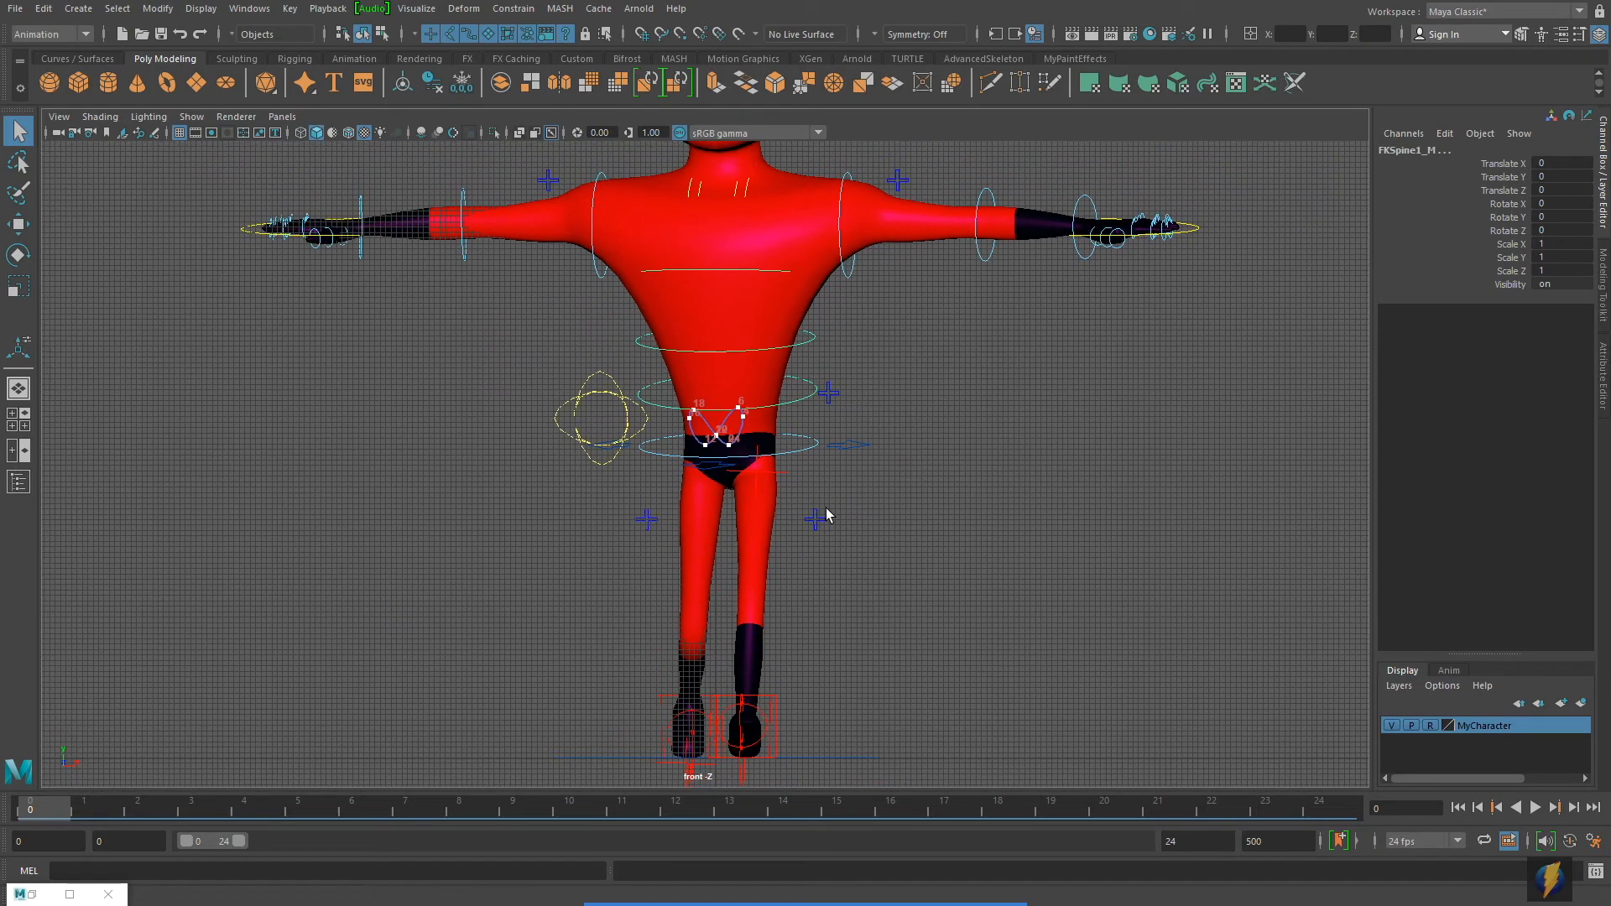
At frame 6, counter-rotate the selected chest and spine controls by setting their Rotate Y to -5.
left_click_drag(52, 820, 344, 842)
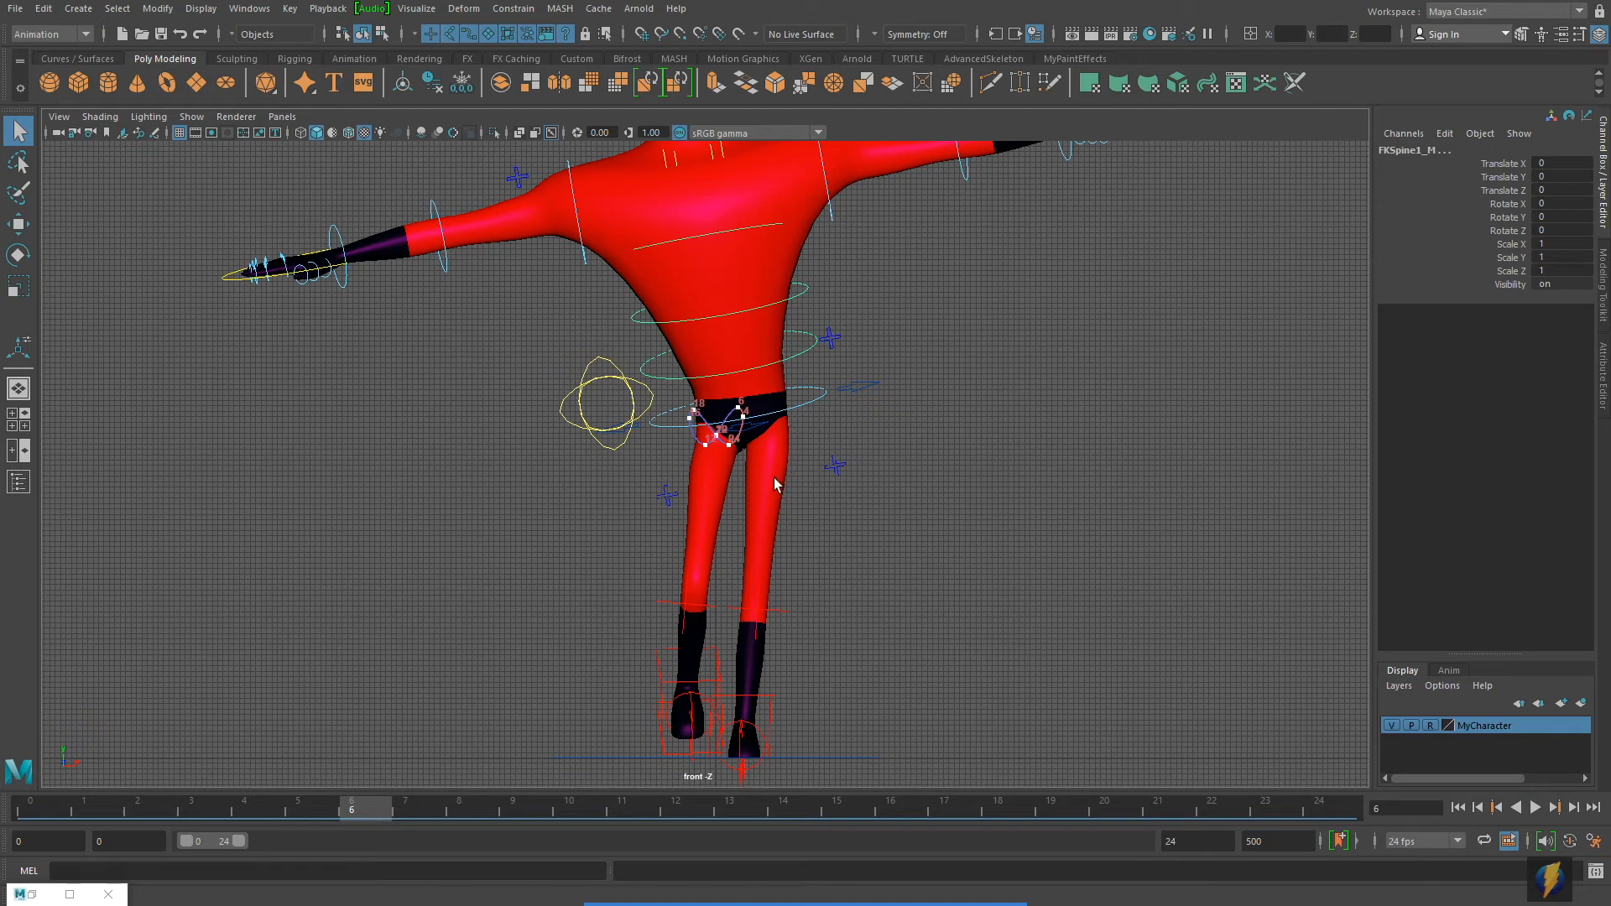
middle_click_drag(797, 394, 772, 432, "alt")
key("e")
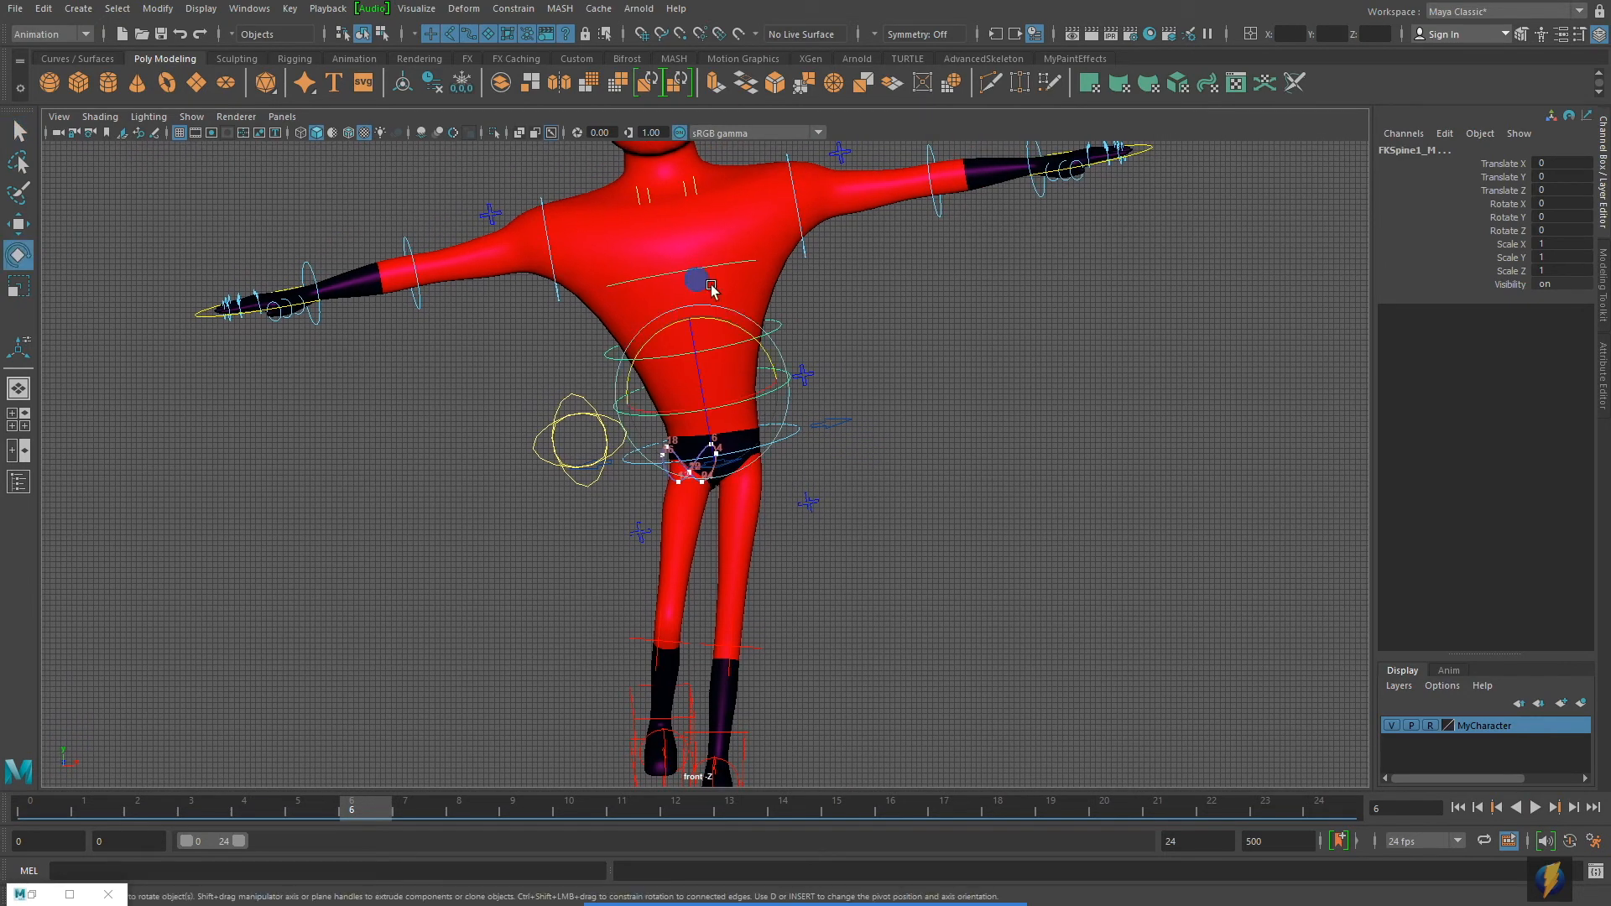
left_click_drag(757, 337, 748, 332)
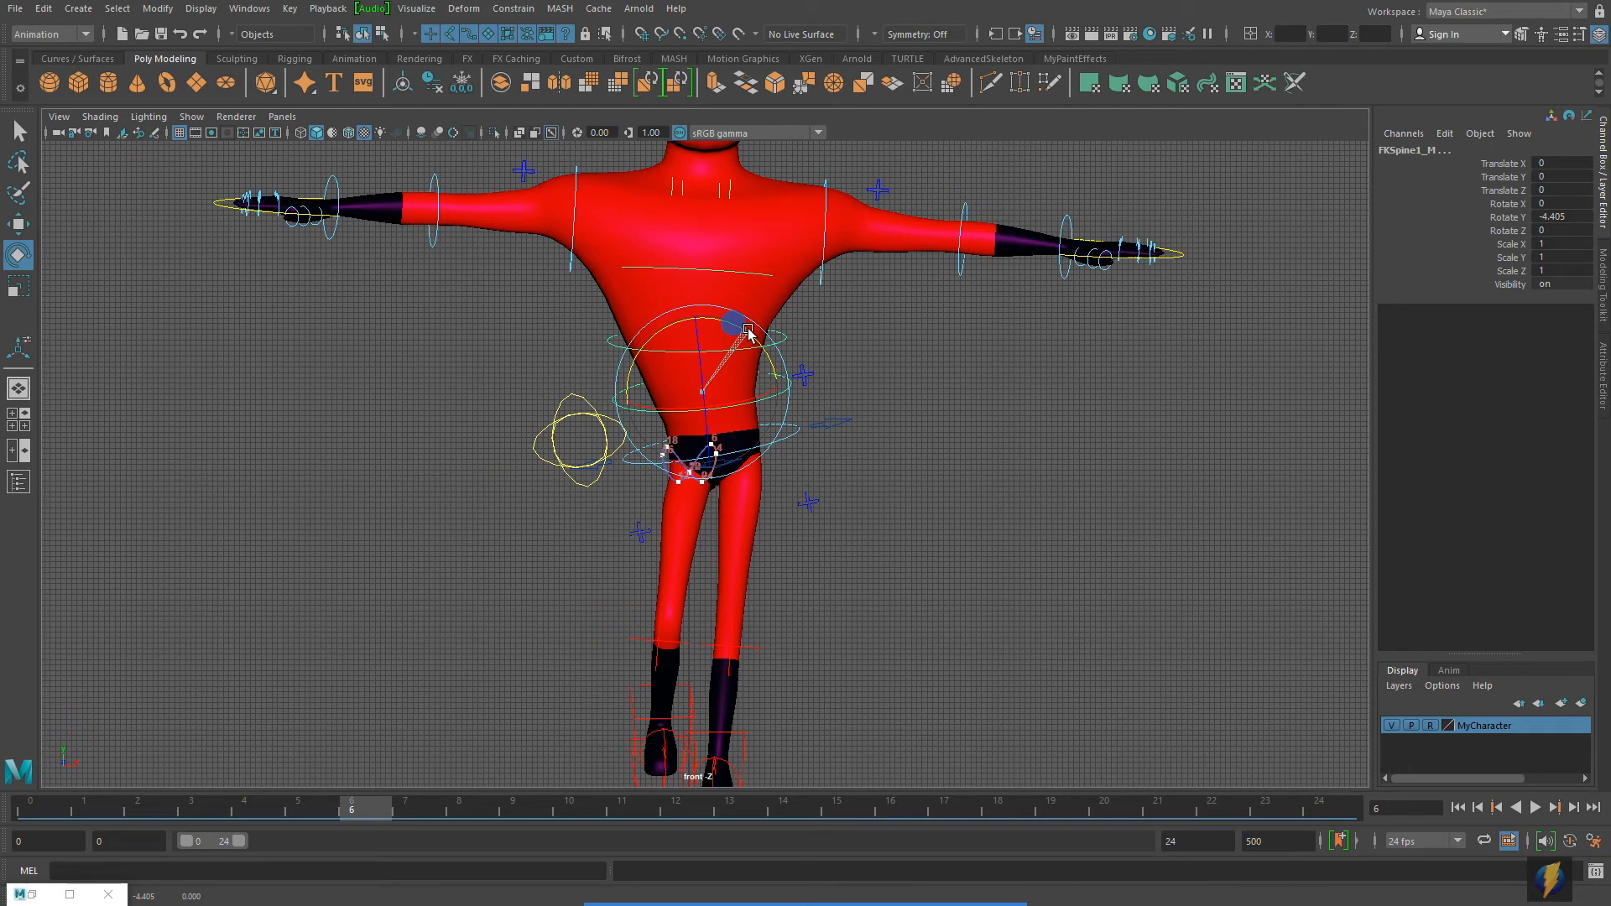
left_click_drag(748, 332, 748, 333)
type("-5")
key("Return")
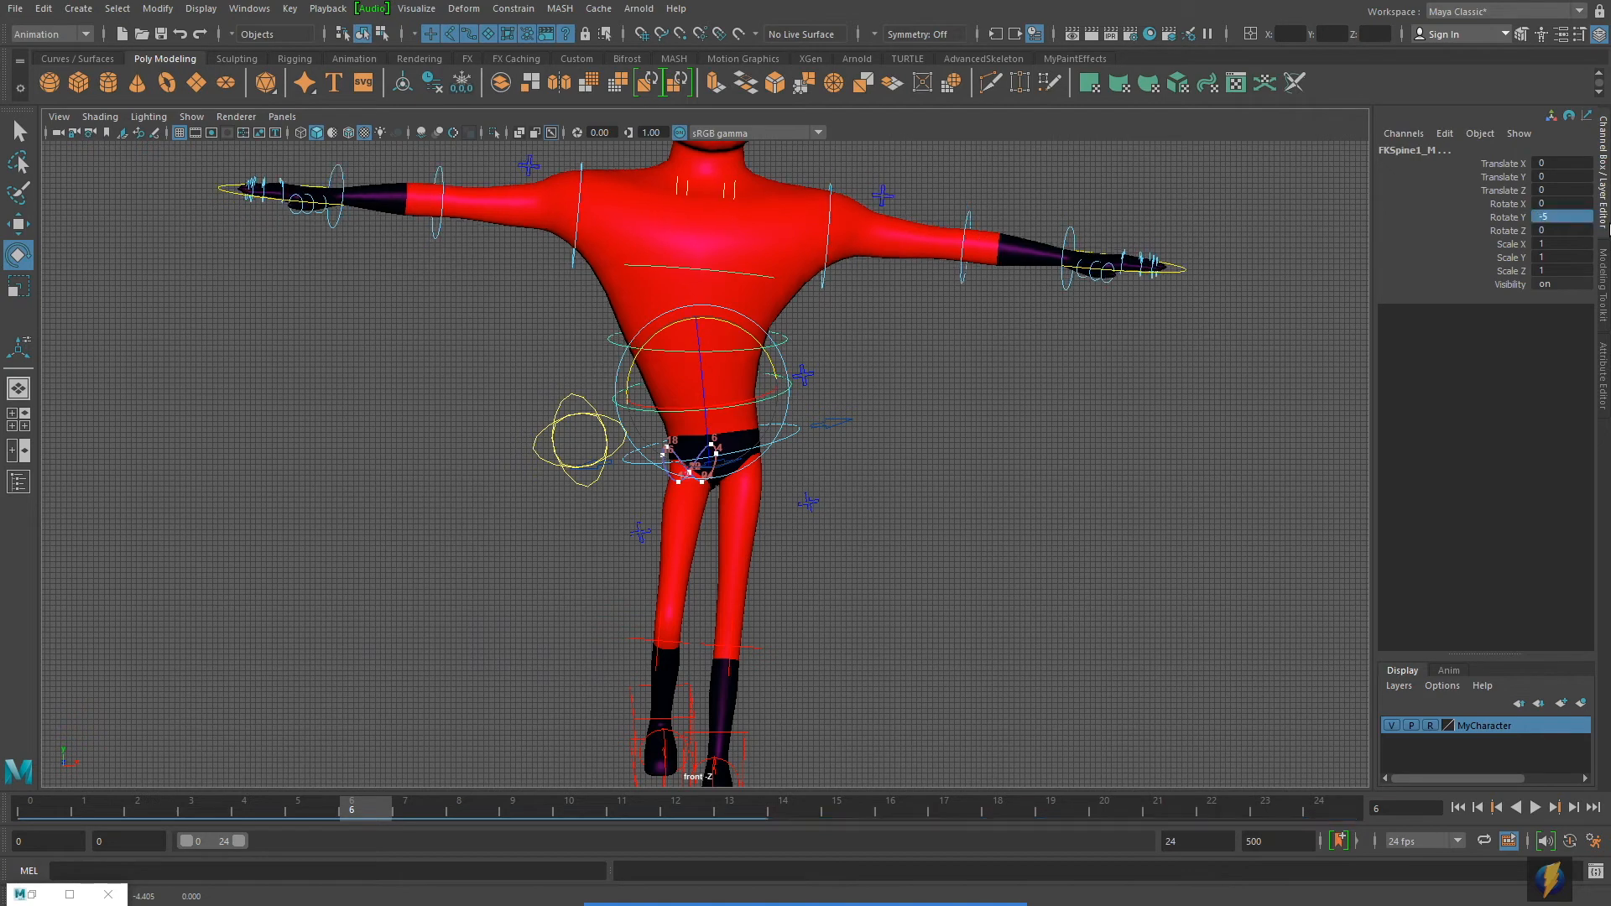
Key the Rotate Y value of the chest and spine controls at frame 6.
left_click(1510, 218)
right_click(1508, 218)
left_click(1501, 221)
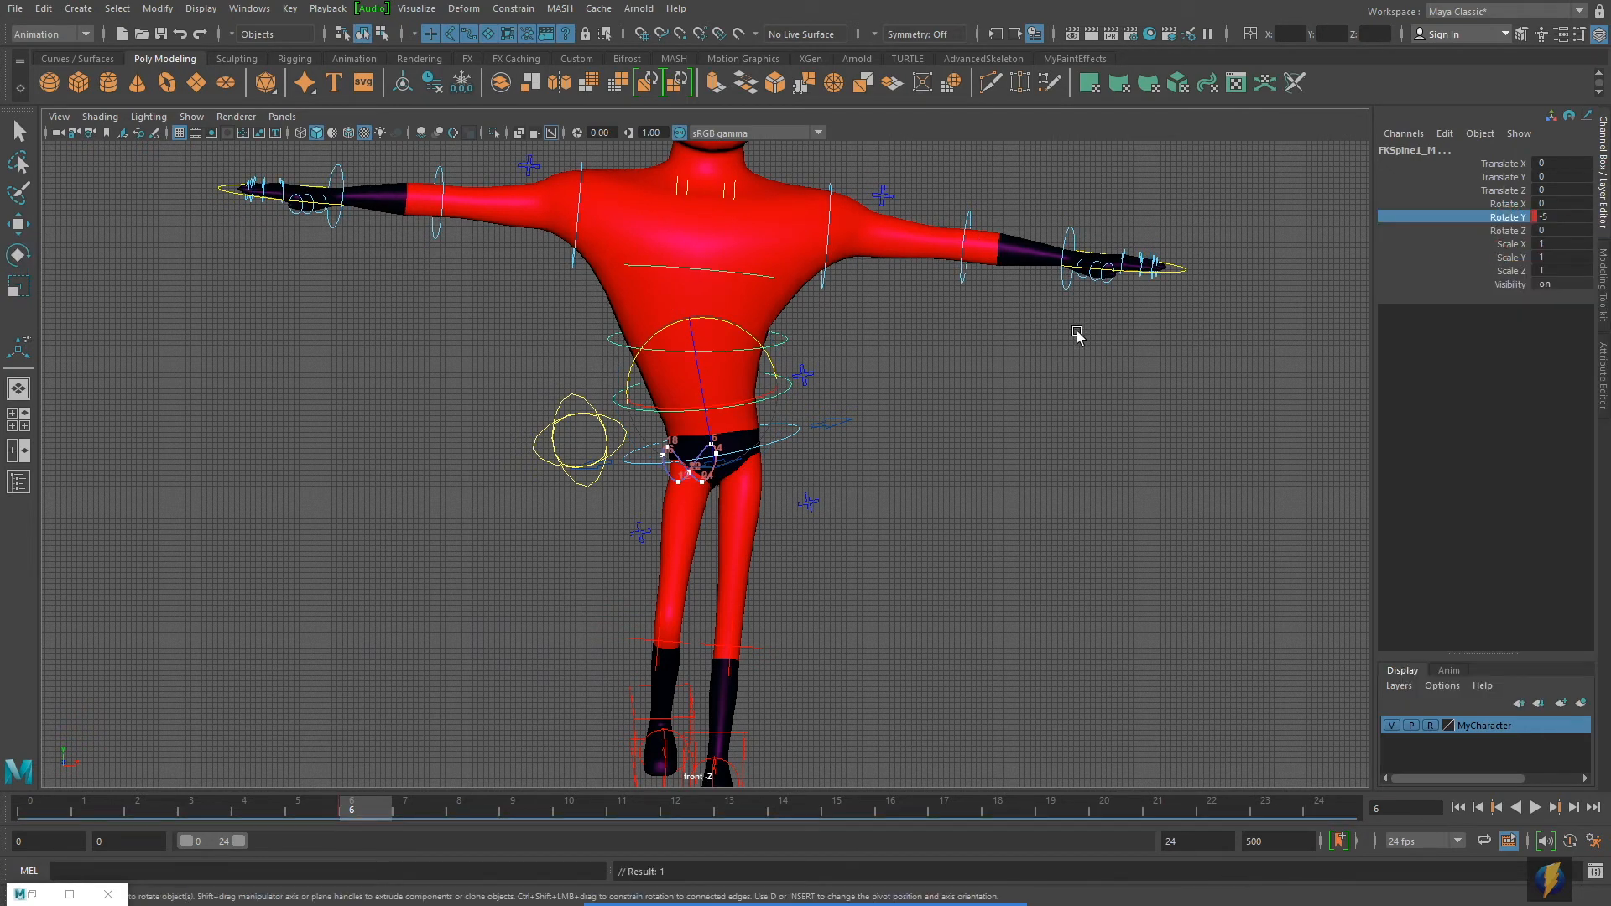
At frame 18, set the chest and spine controls' Rotate Y to 5 and key that channel.
left_click_drag(378, 804, 1007, 803)
double_click(1559, 217)
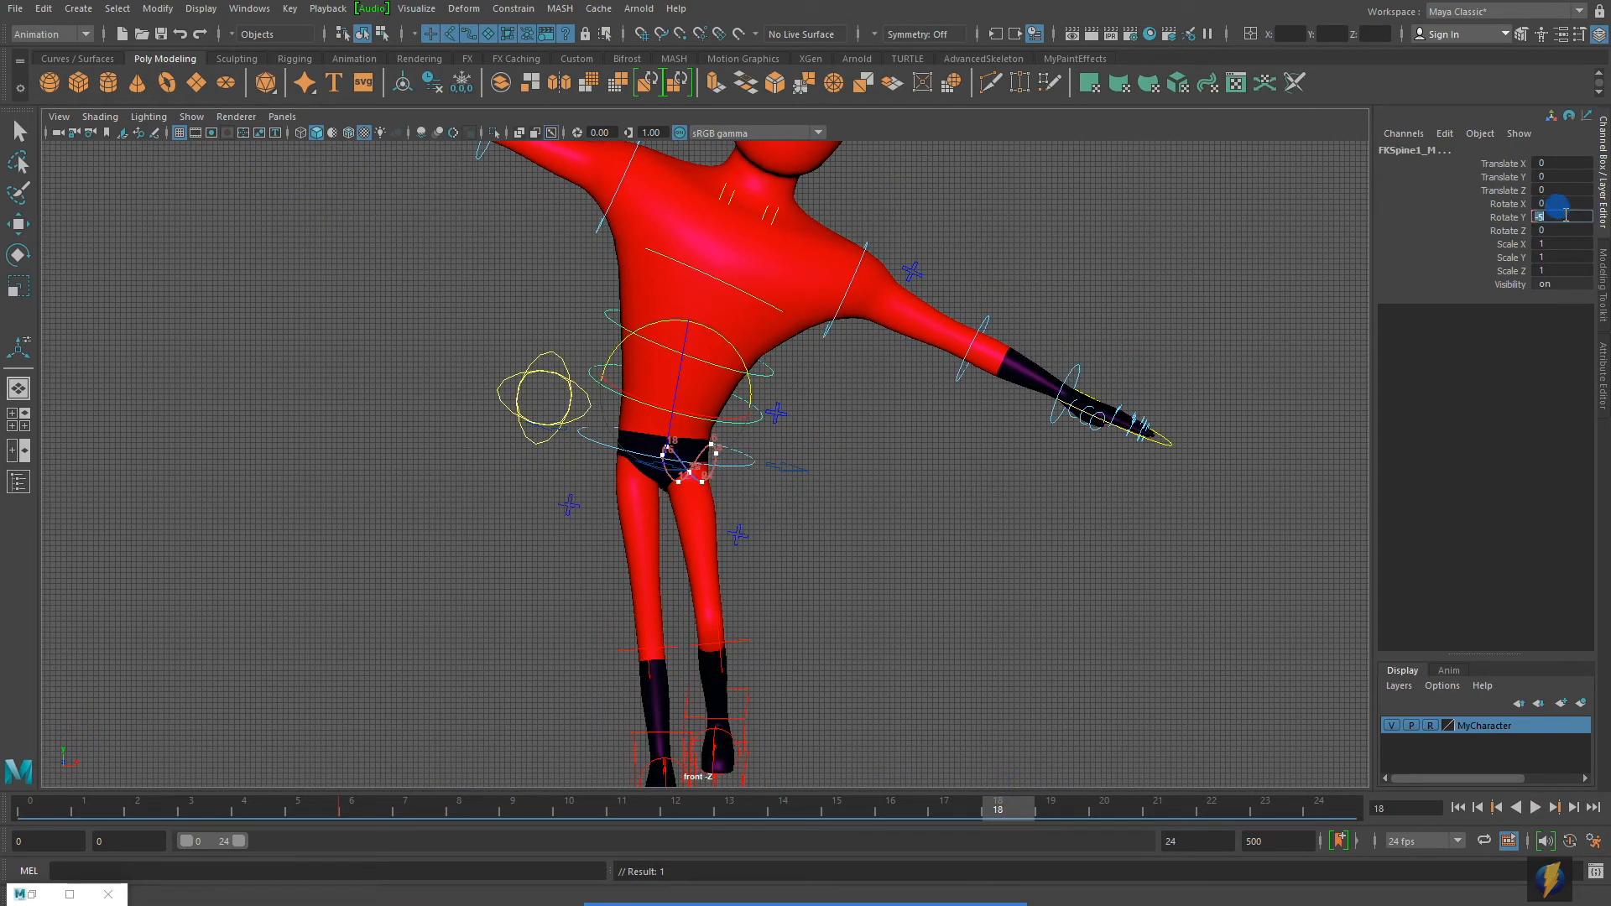
type("5")
key("Return")
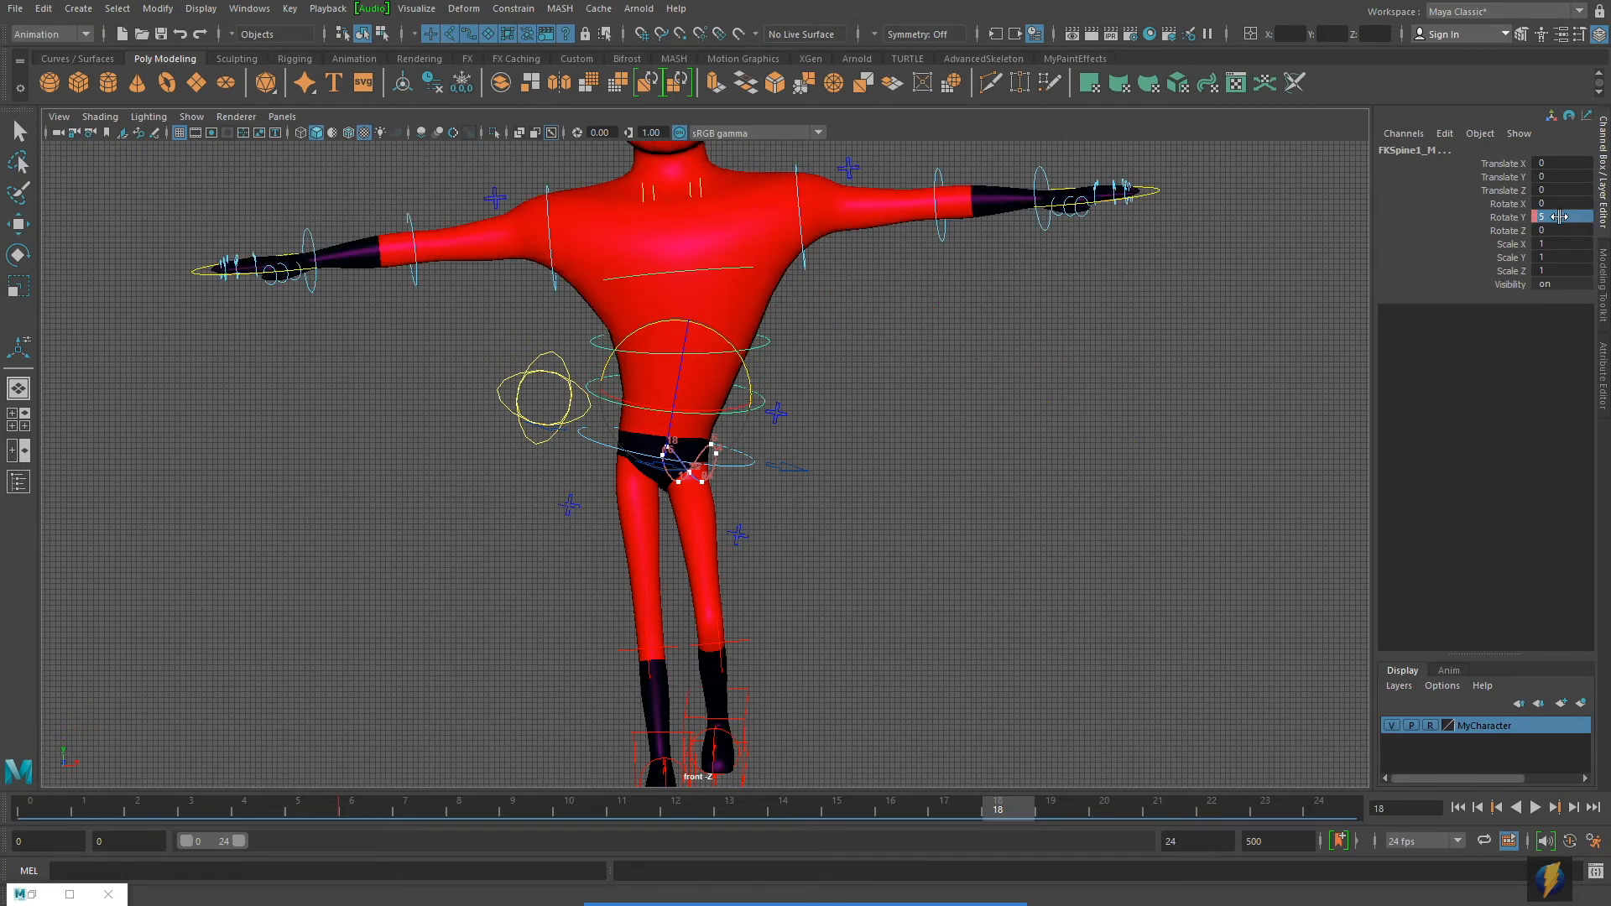
left_click(1507, 217)
right_click(1507, 217)
left_click(1471, 253)
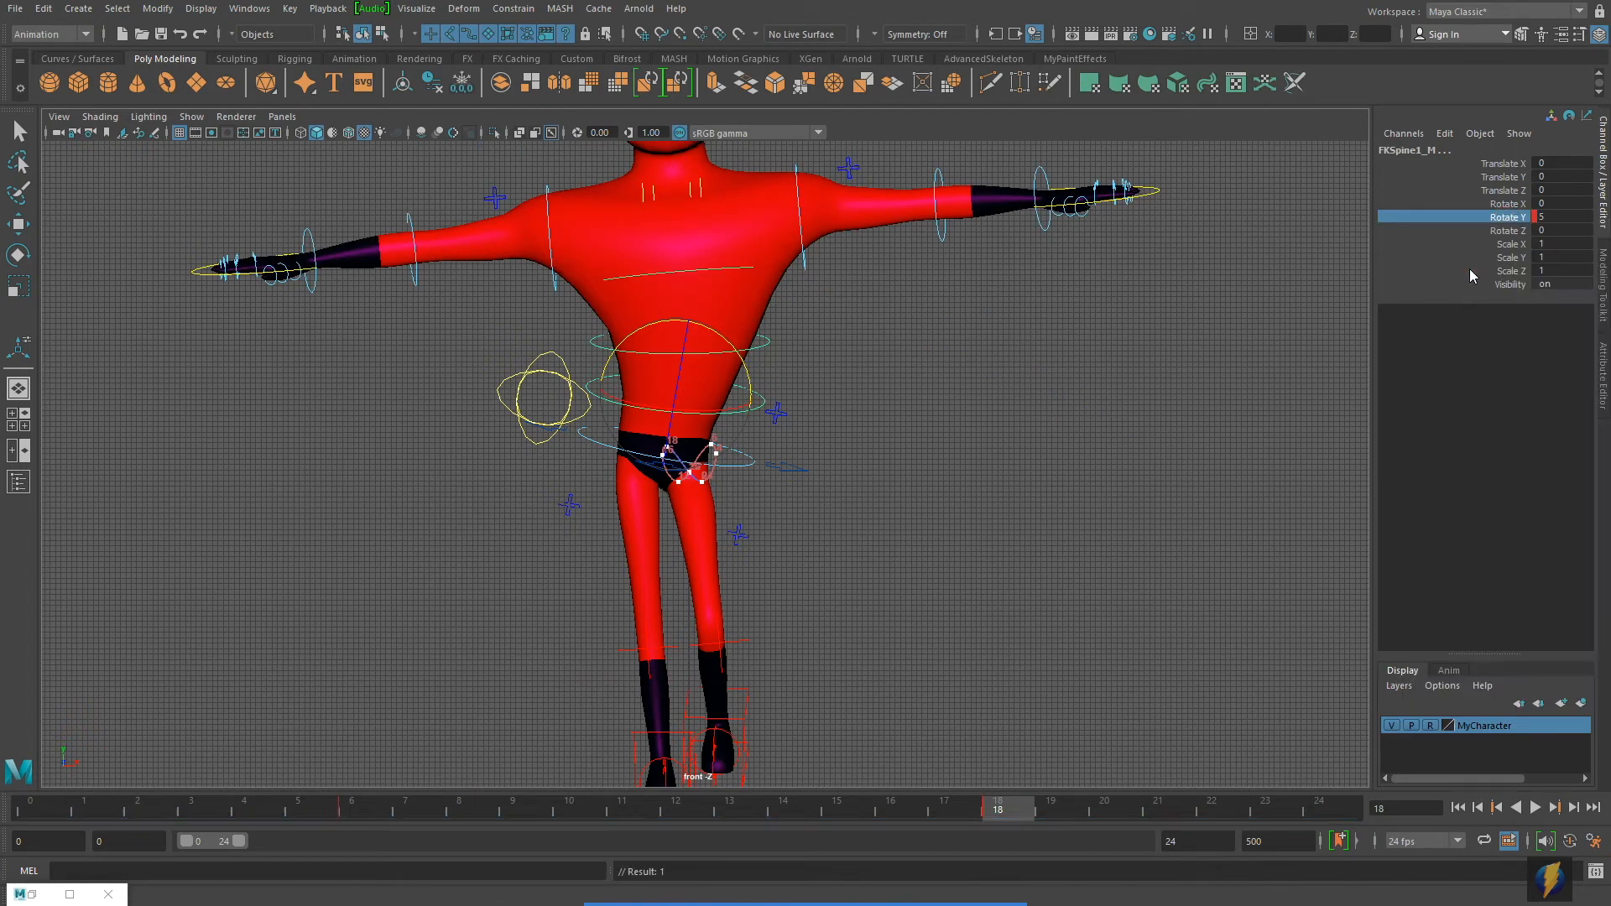
At frame 0, set the chest and spine controls' Rotate Y to 0 and key that channel.
left_click_drag(1009, 809, 5, 844)
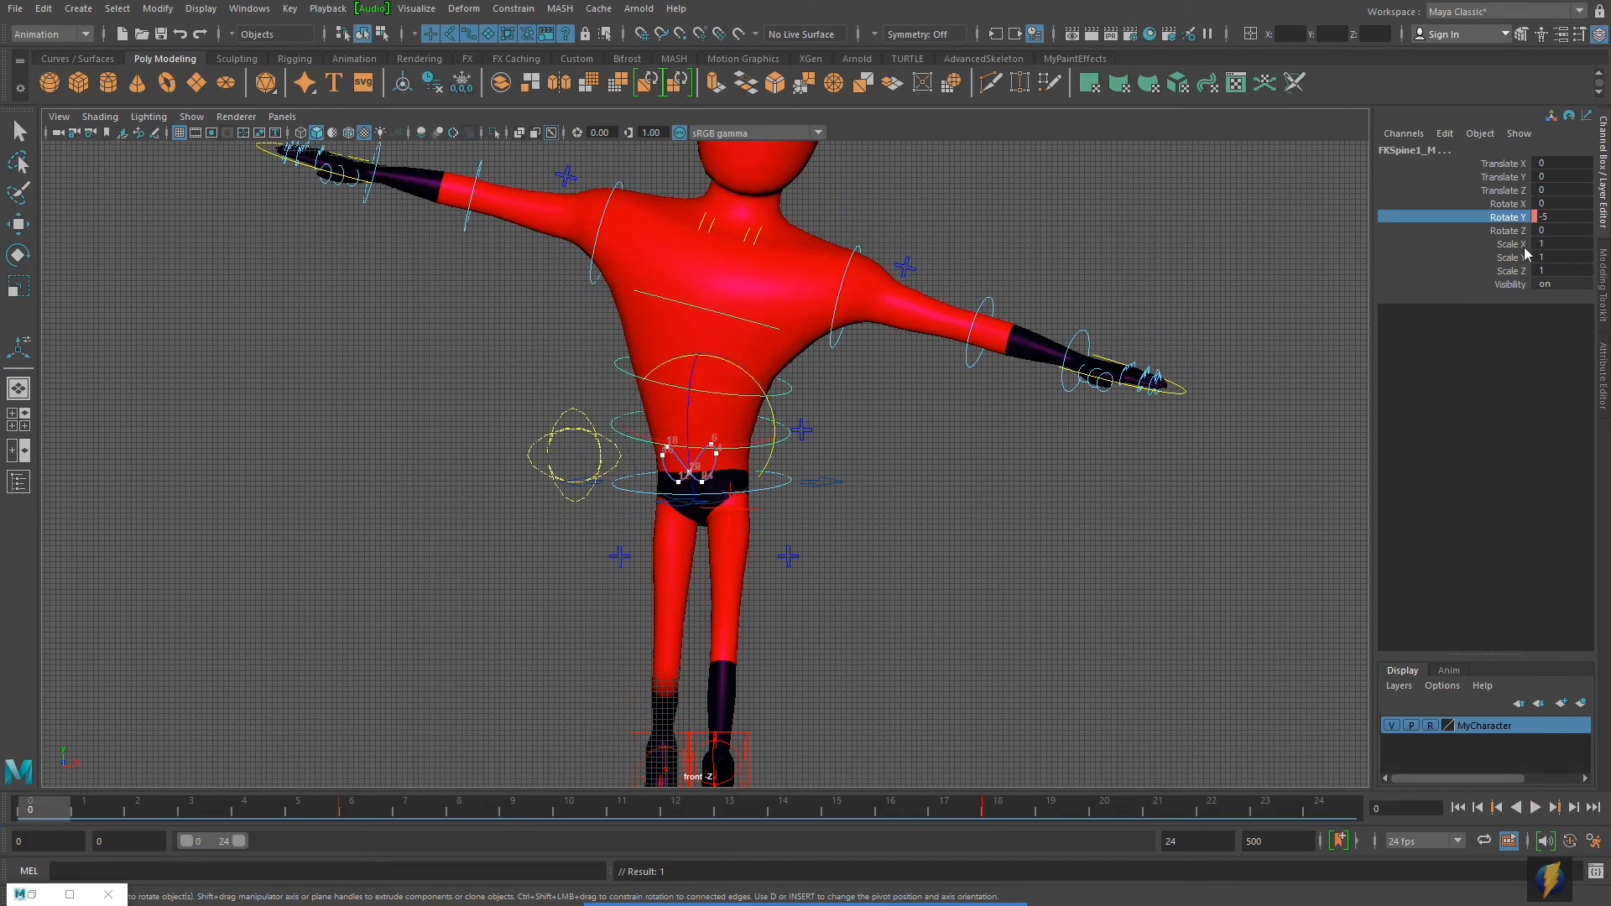
double_click(1546, 217)
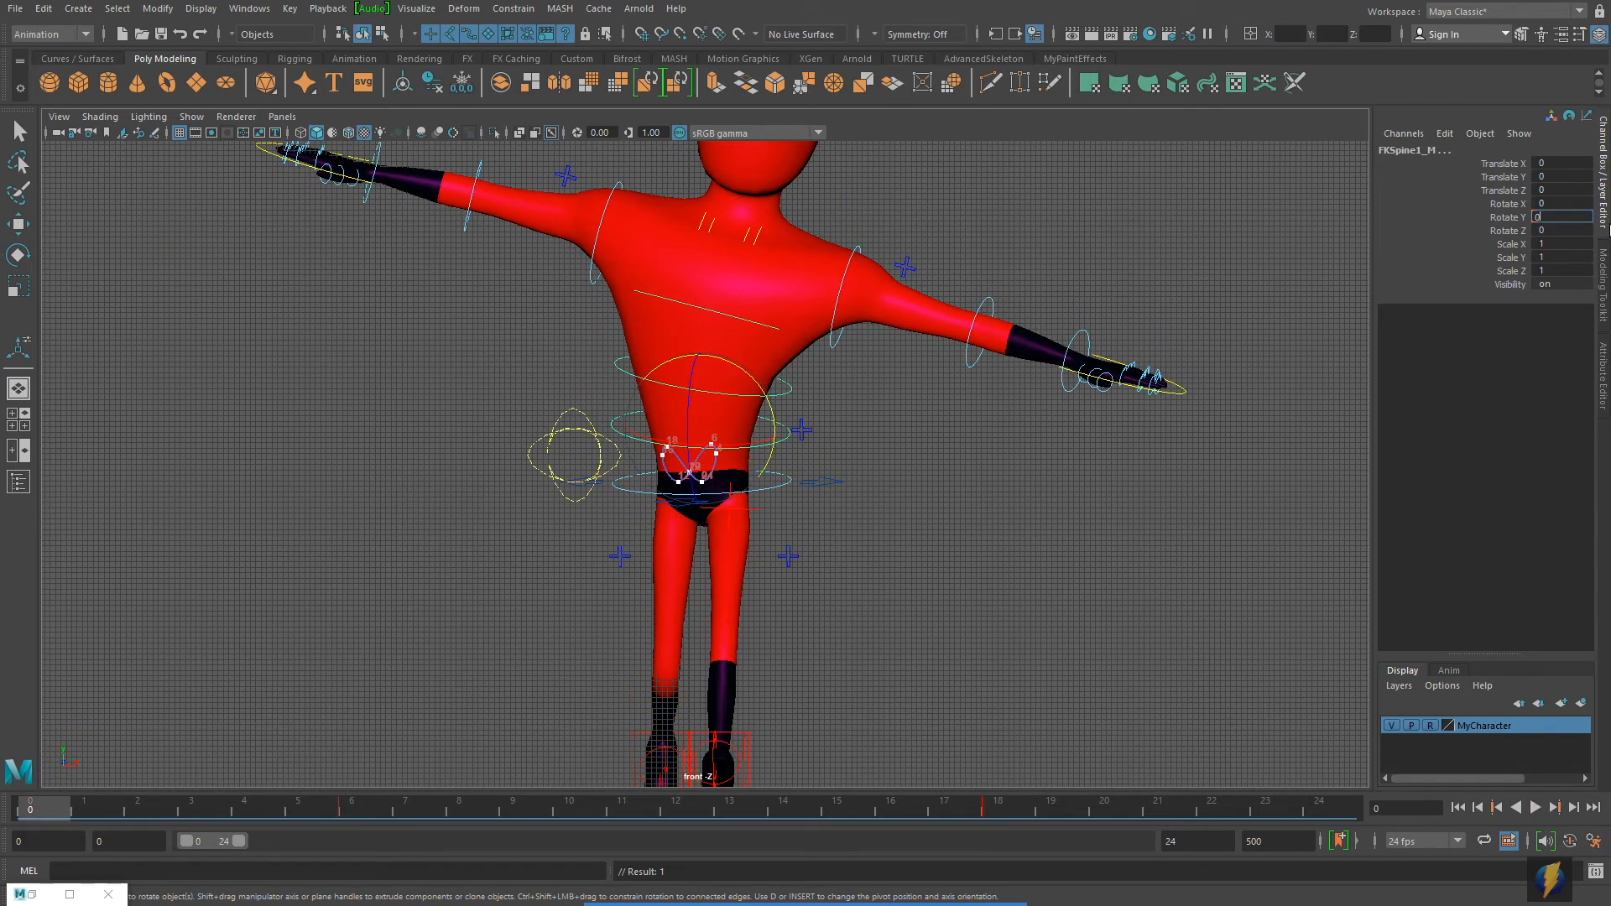
key("Return")
left_click(1508, 216)
right_click(1506, 217)
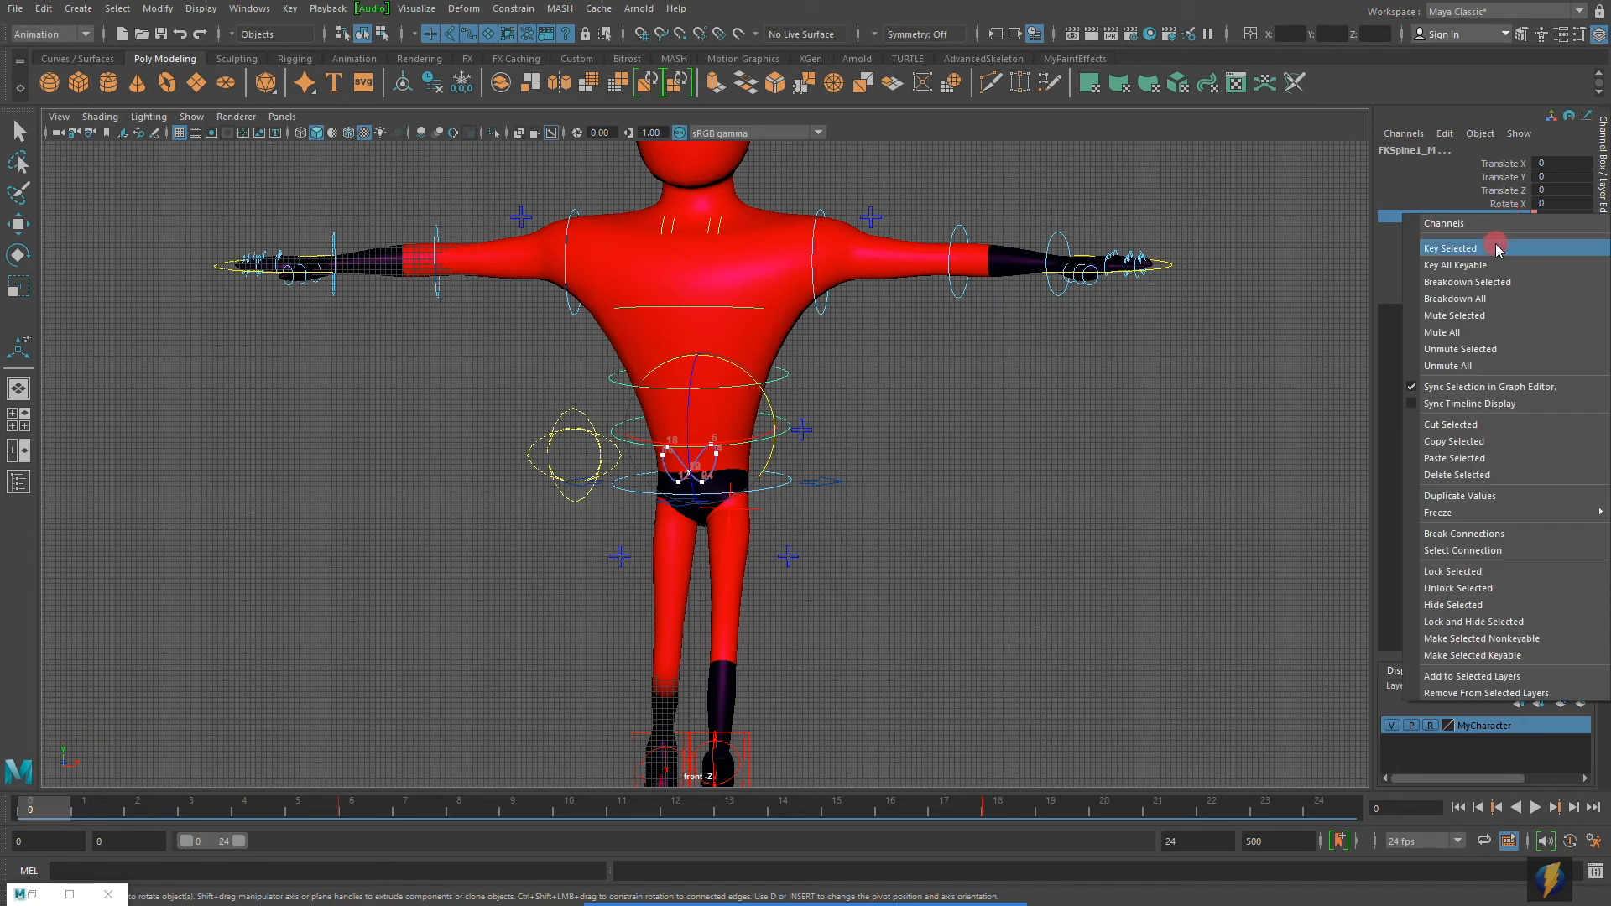
left_click(1498, 248)
At frame 24, set the chest and spine controls' Rotate Y to 0 and key that channel.
left_click(1311, 805)
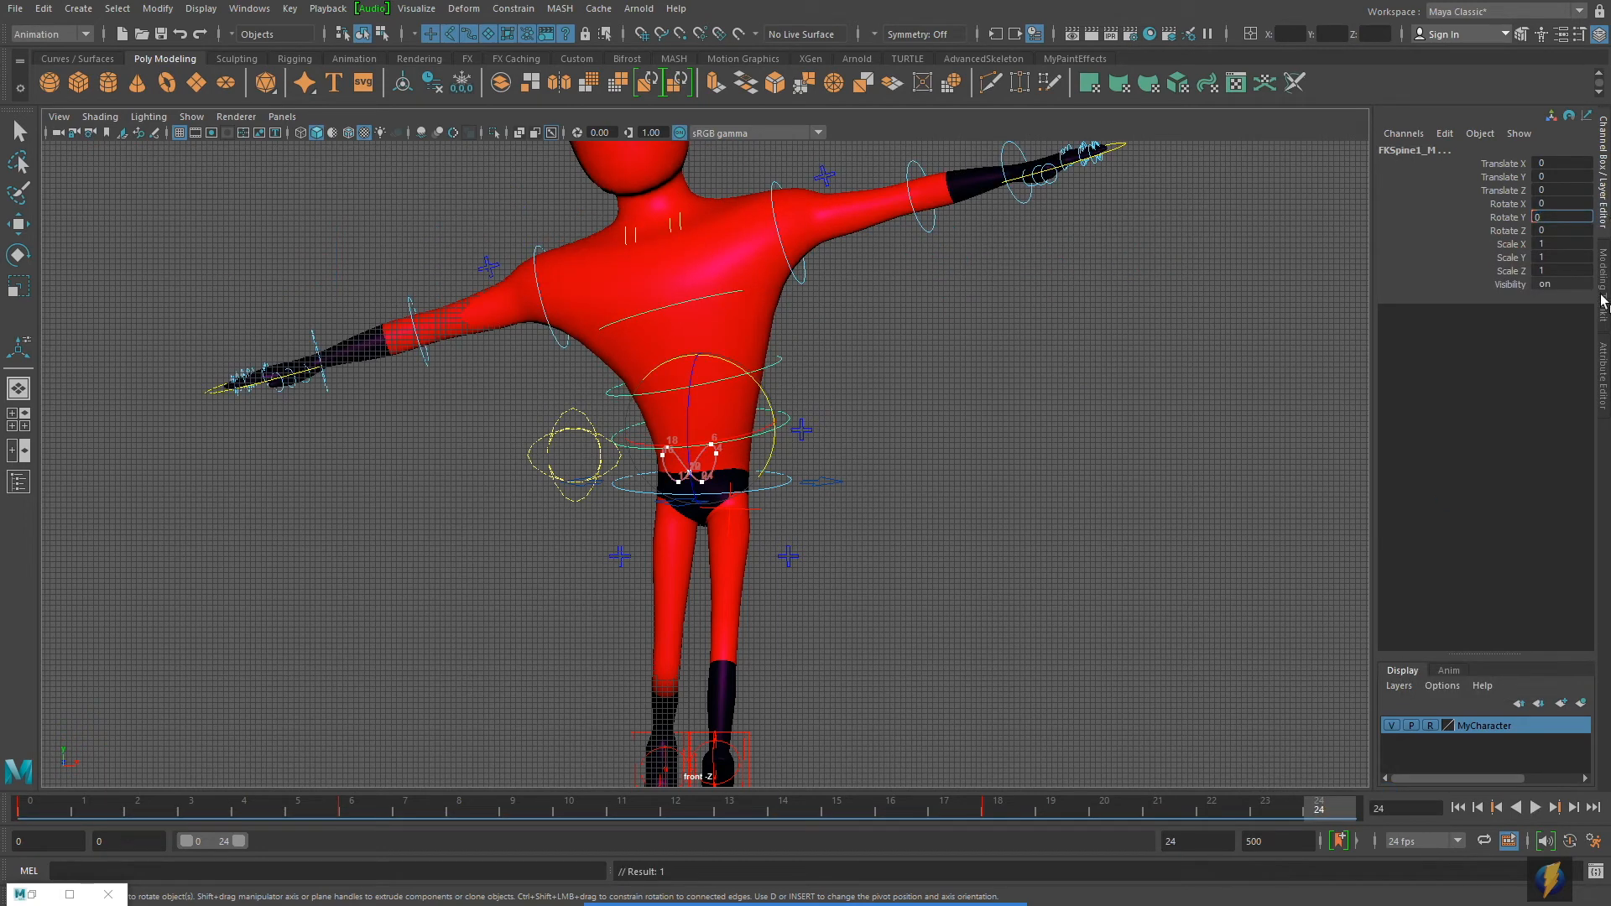
key("Return")
left_click(1508, 216)
right_click(1508, 217)
left_click(1508, 251)
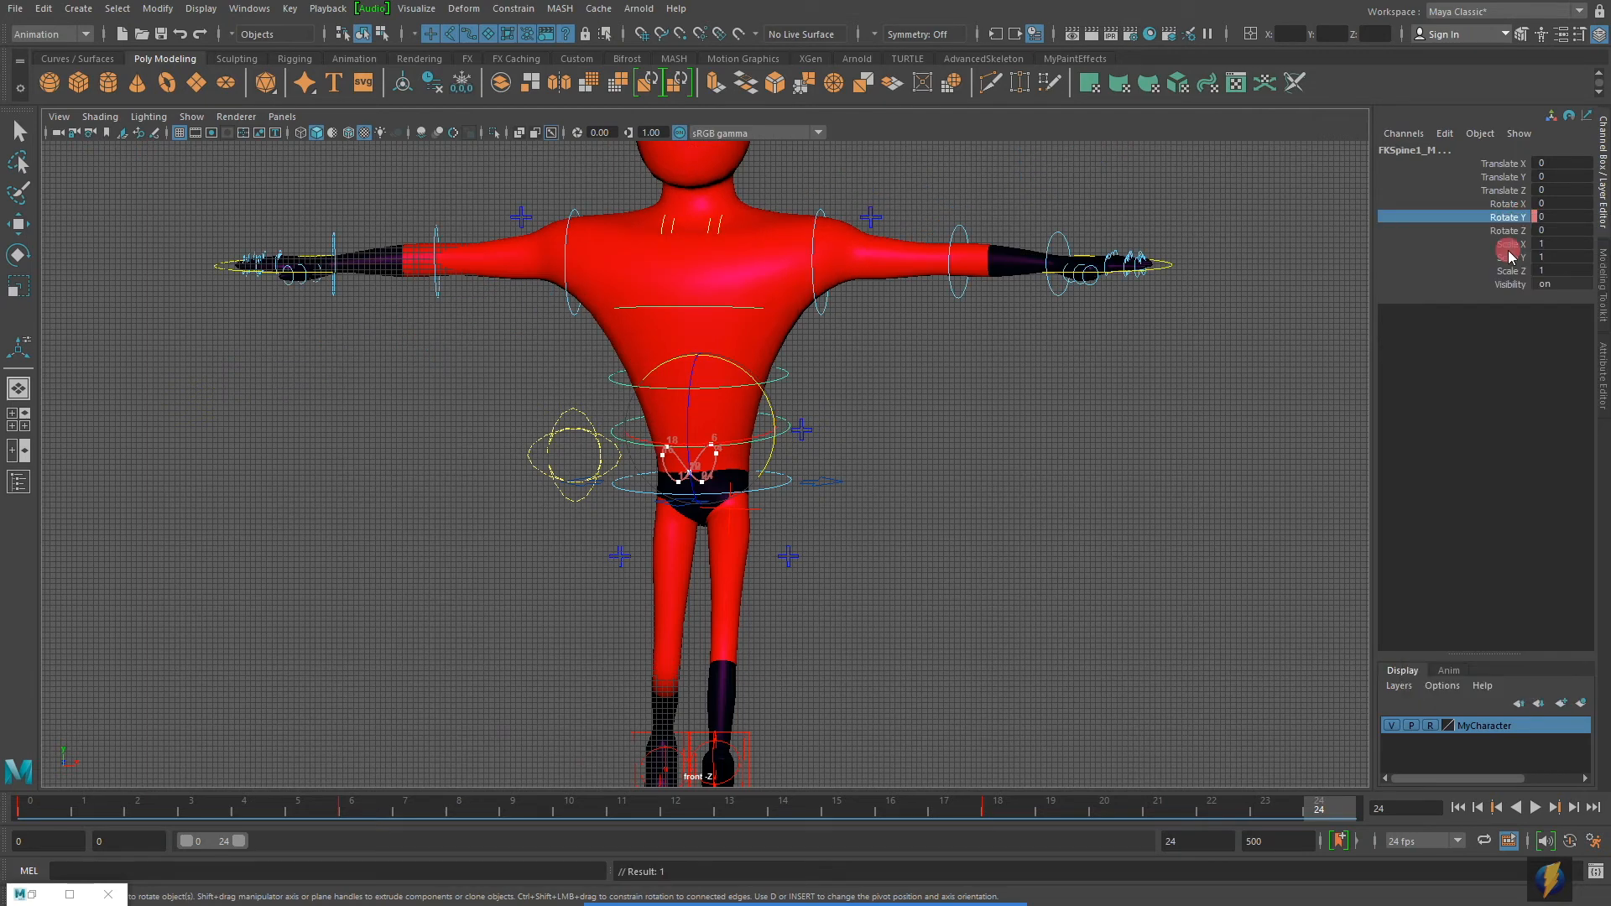
Open the Graph Editor and display the Rotate Y curves of FKChest_M, FKSpine2_M and FKSpine1_M together, framed to fit.
left_click(249, 8)
mouse_move(336, 101)
left_click(475, 101)
left_click_drag(813, 250, 928, 299)
left_click(155, 407)
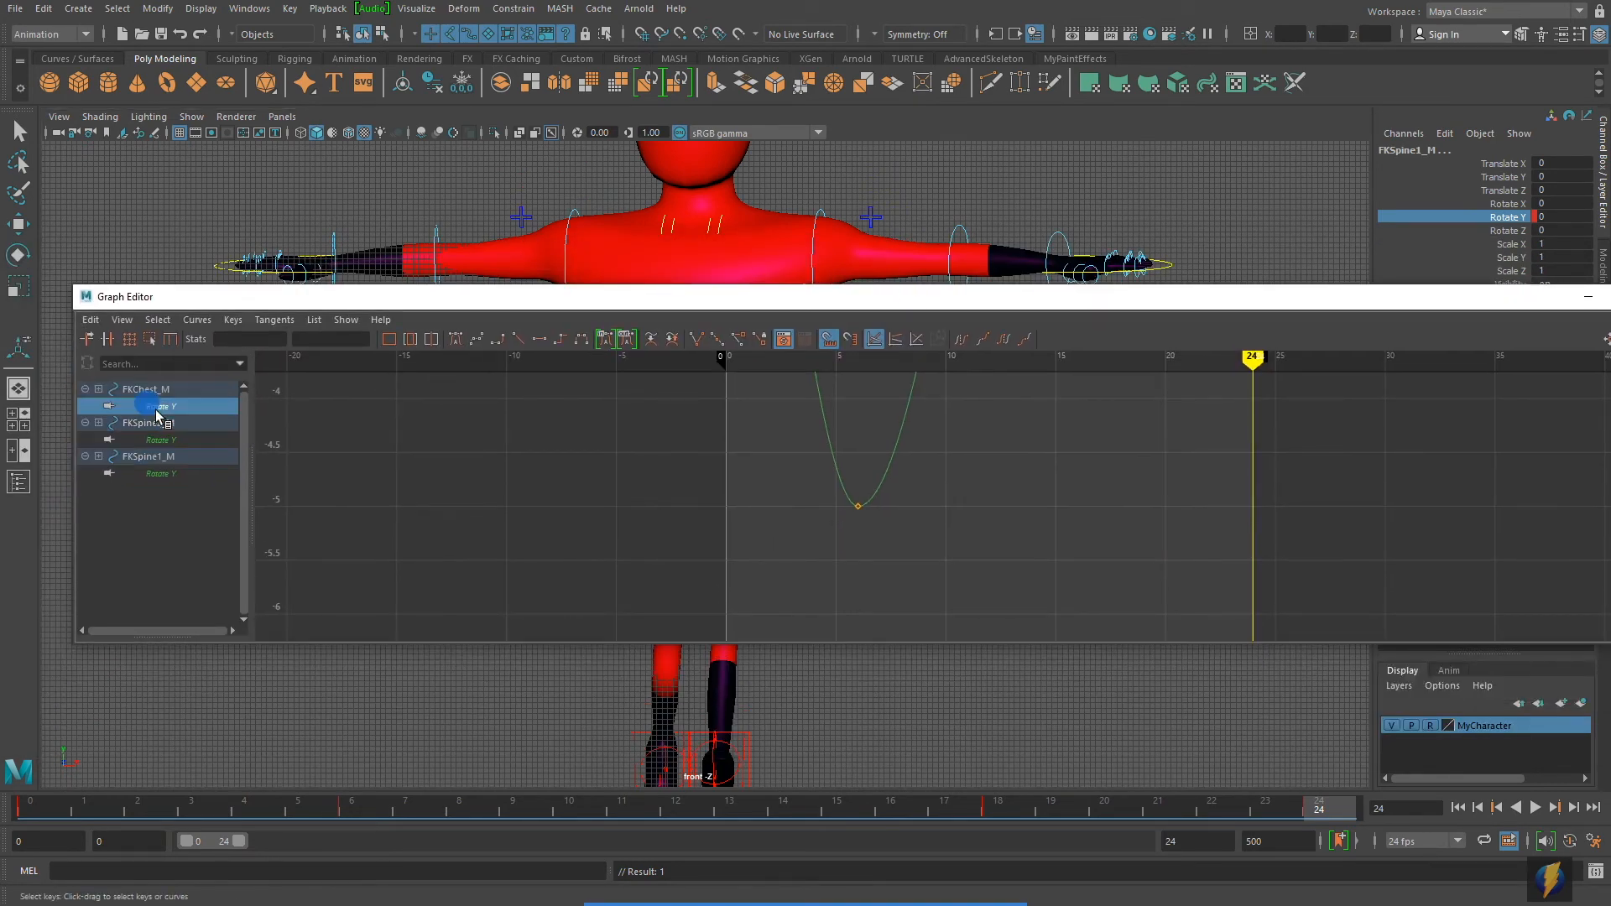
left_click_drag(156, 415, 167, 475)
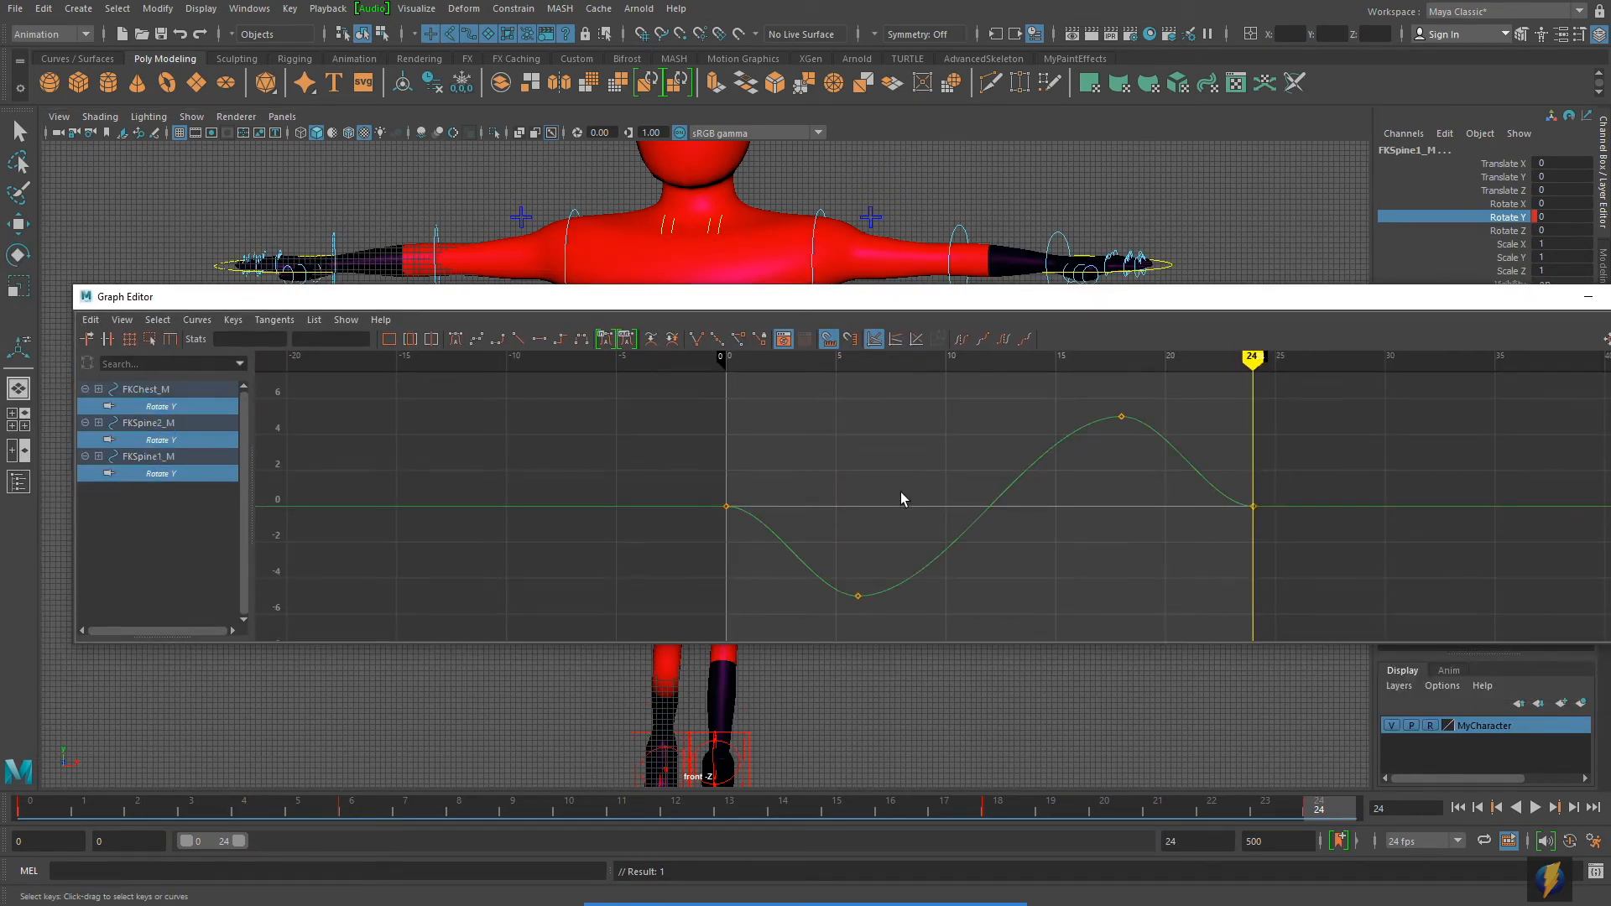
key("f")
right_click_drag(1200, 480, 1050, 503, "alt")
Tilt the tangents of the frame 0 and frame 24 keys to the same downward slope so the Rotate Y curves loop smoothly.
left_click_drag(708, 543, 709, 544)
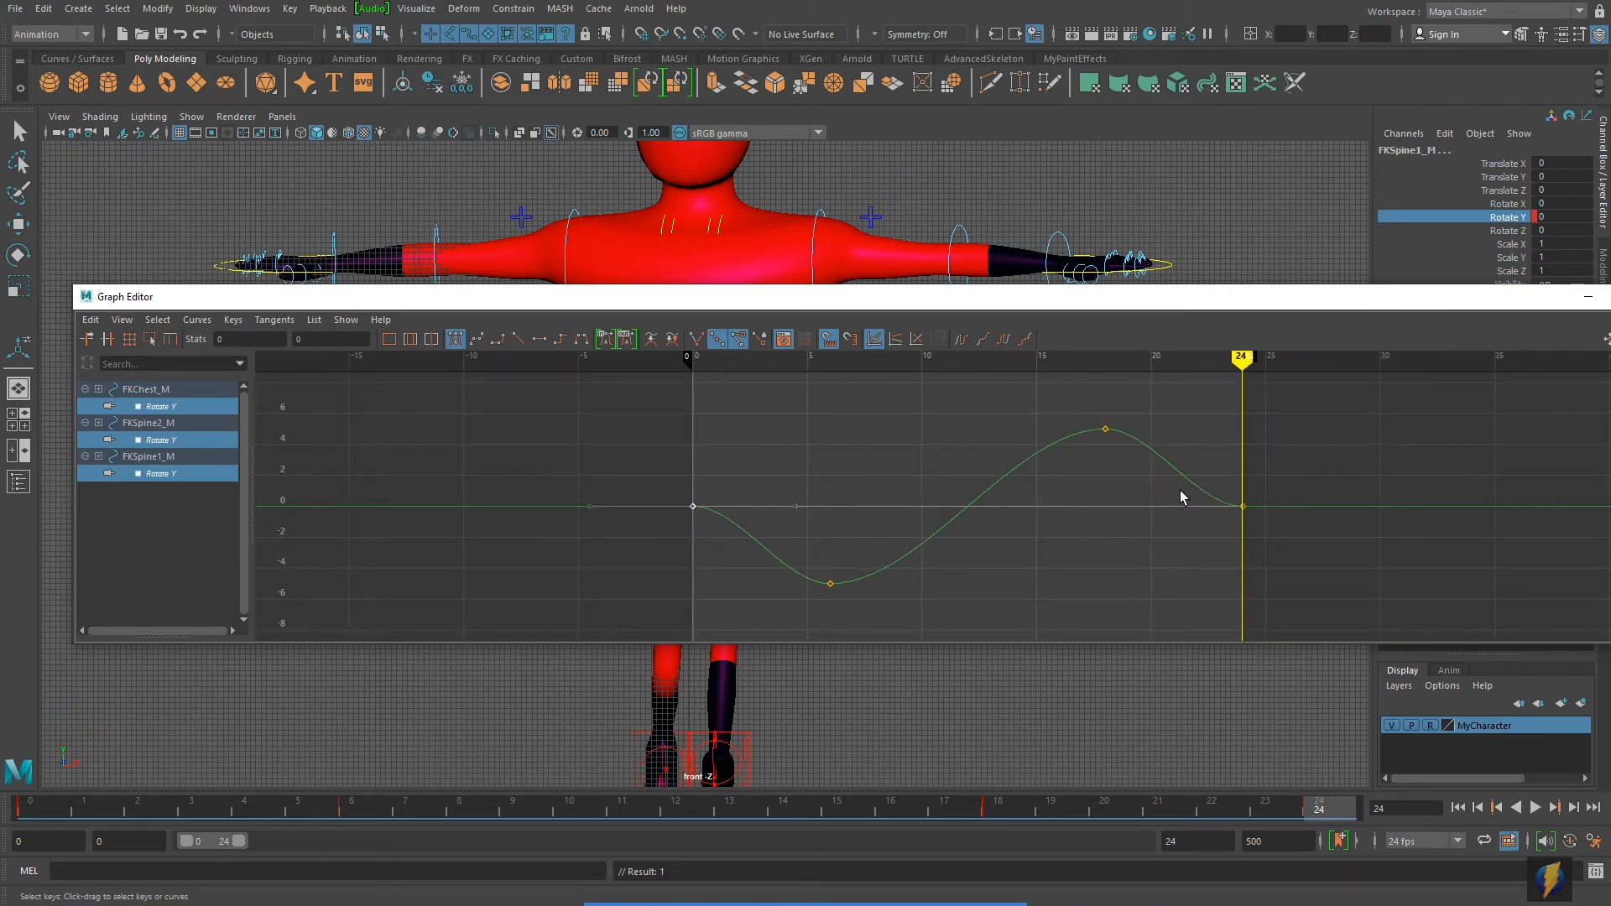
left_click_drag(1206, 475, 1289, 552, "shift")
left_click_drag(1309, 461, 1320, 572, "shift")
key("w")
Set both Pre Infinity and Post Infinity of the Rotate Y curves to Cycle and put the Graph Editor away.
left_click_drag(495, 393, 1528, 579)
left_click(198, 321)
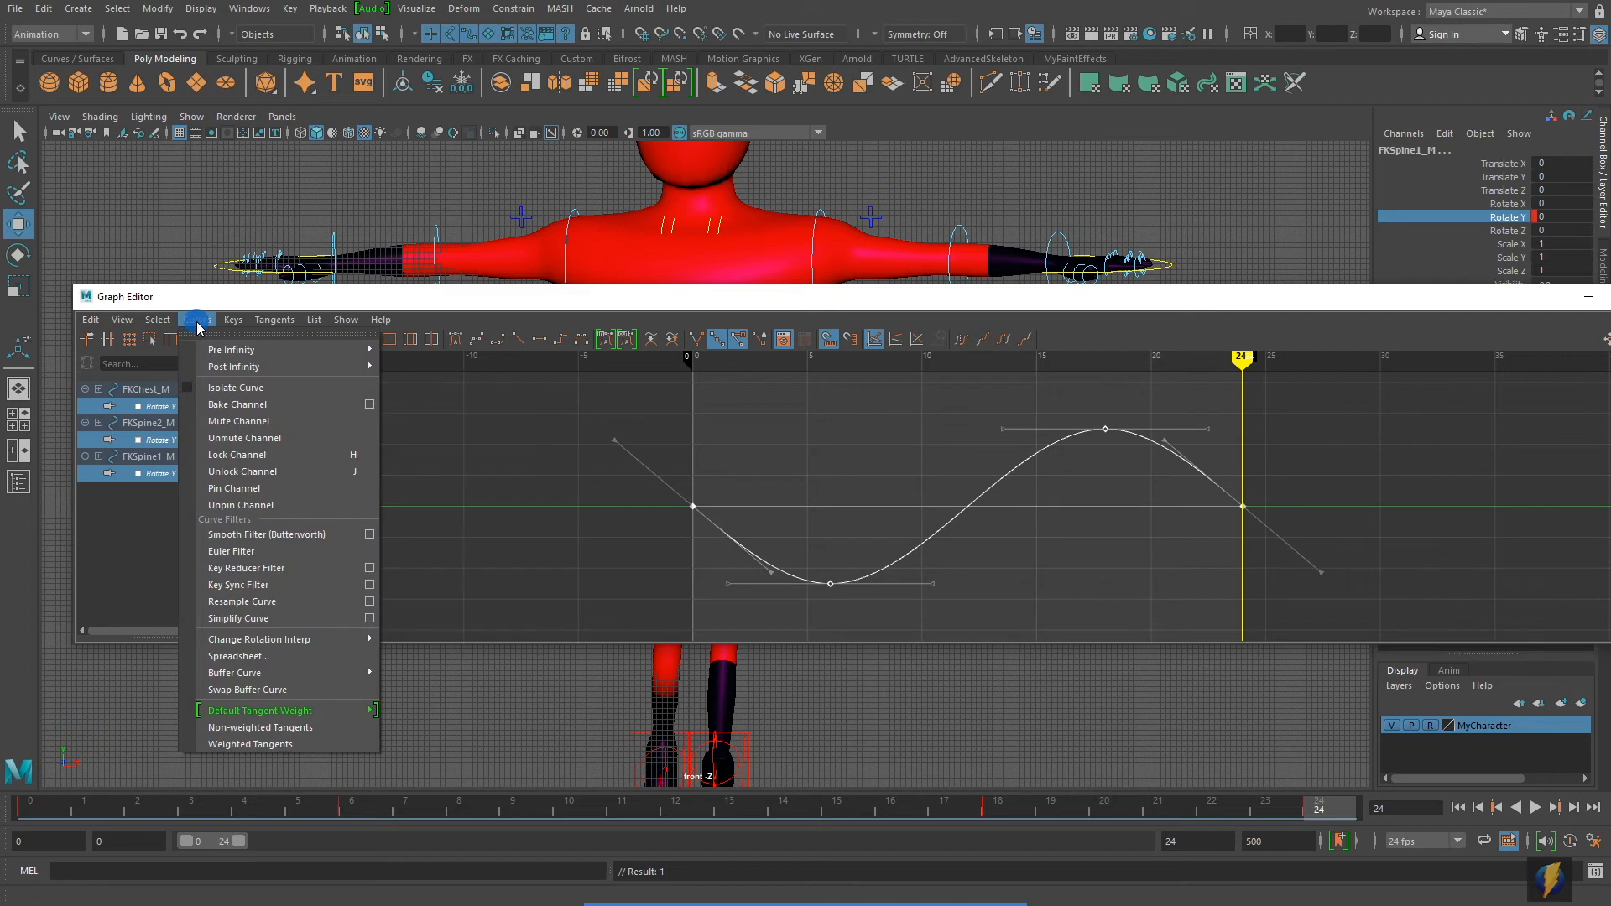
mouse_move(225, 350)
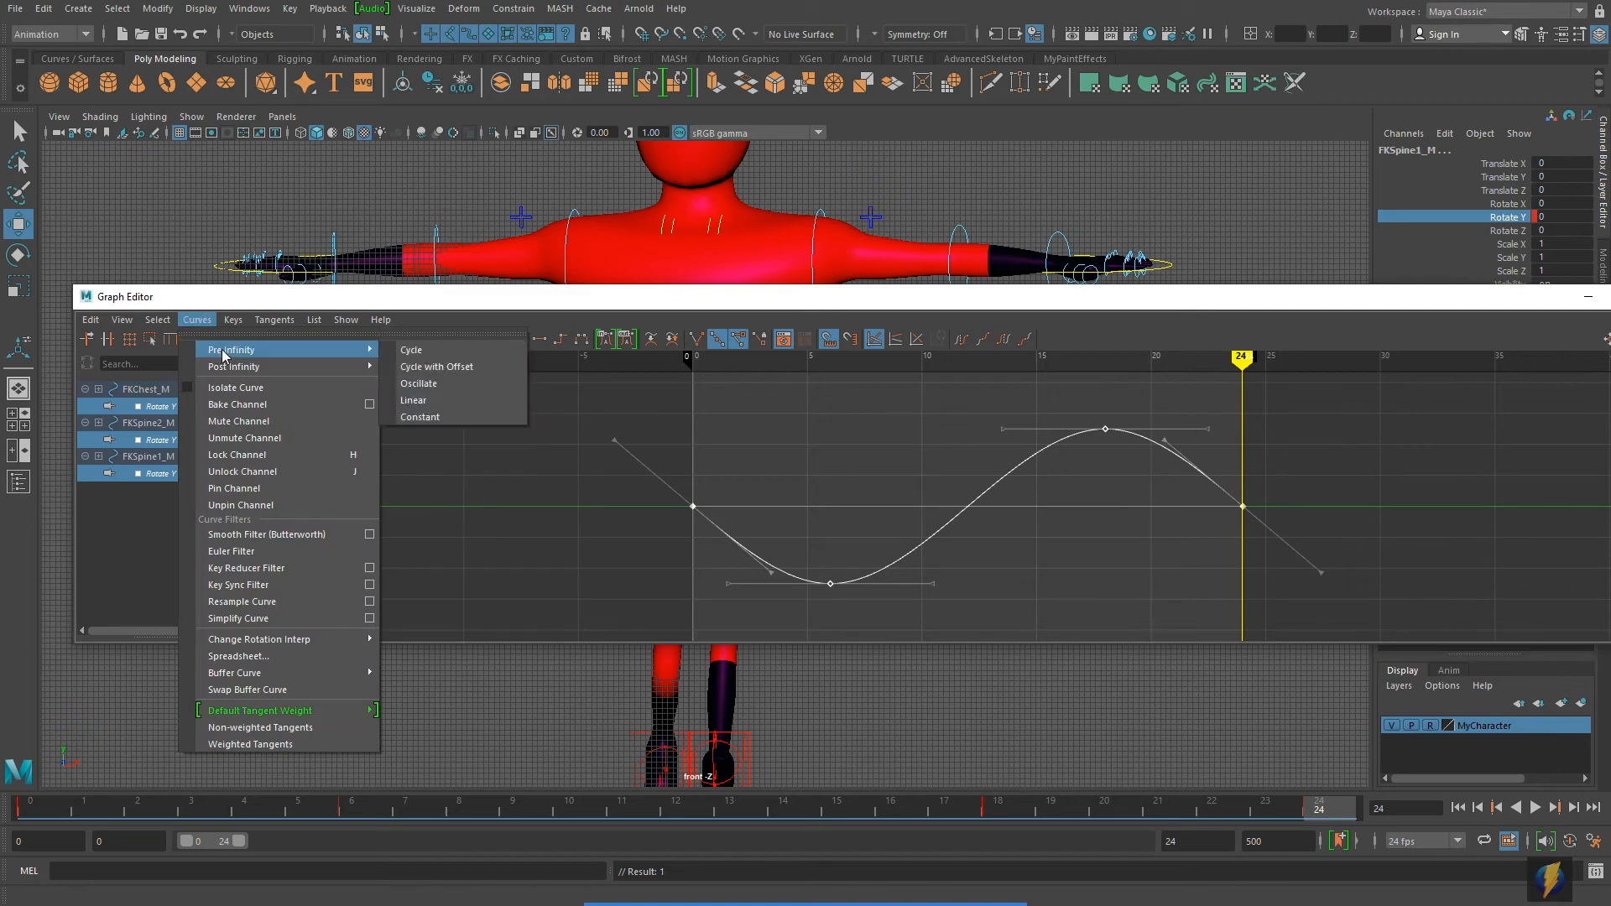
left_click(421, 352)
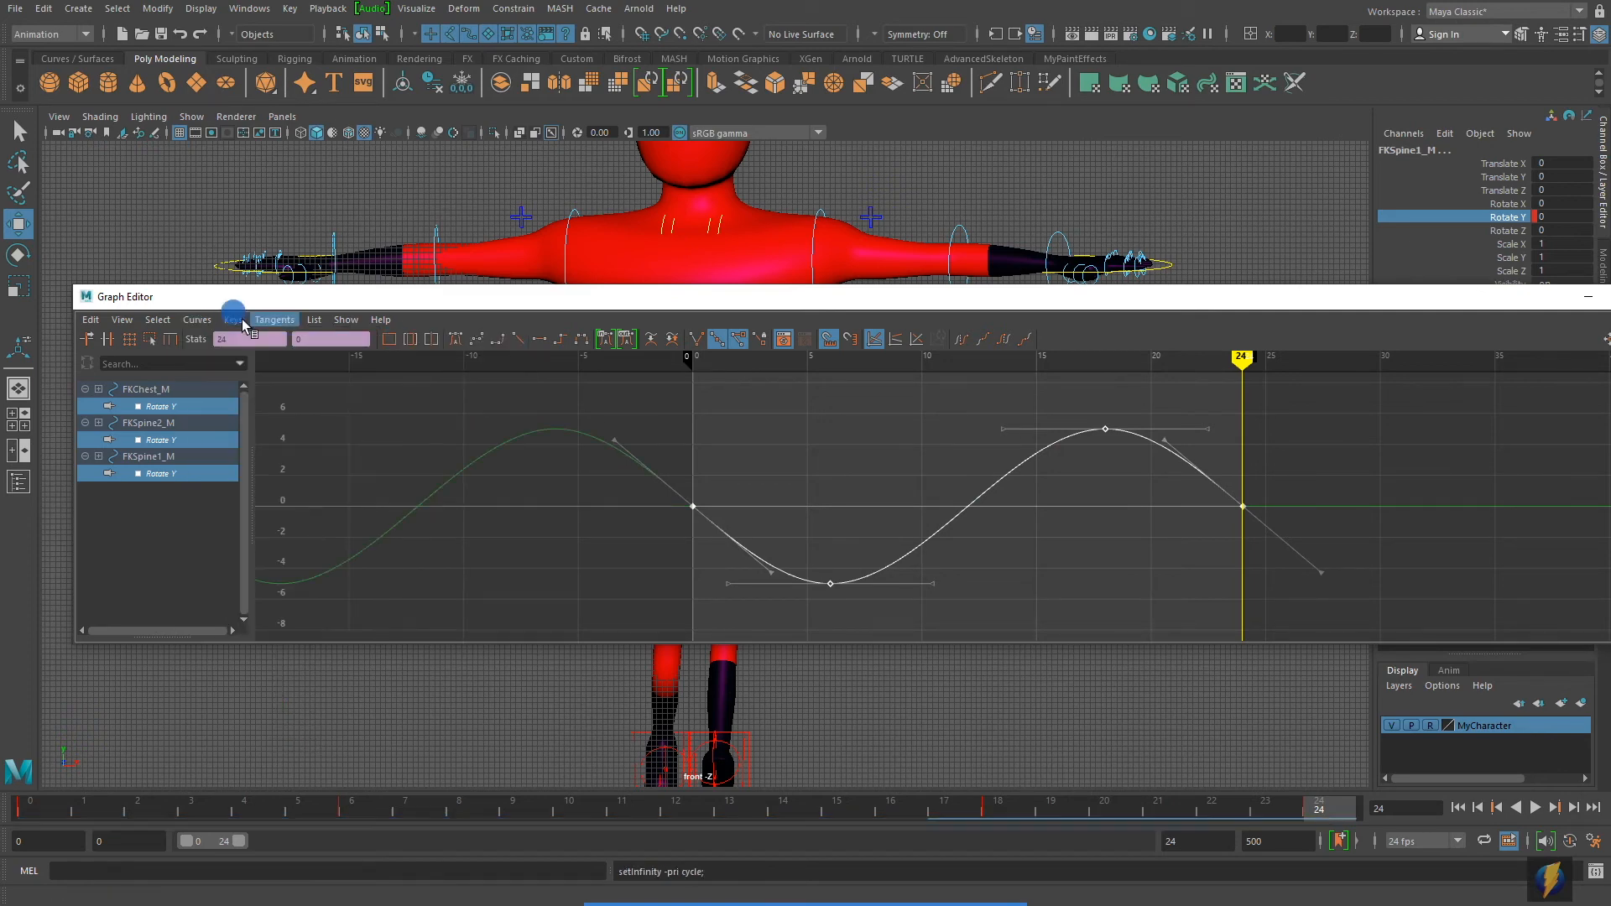
left_click(198, 320)
mouse_move(228, 370)
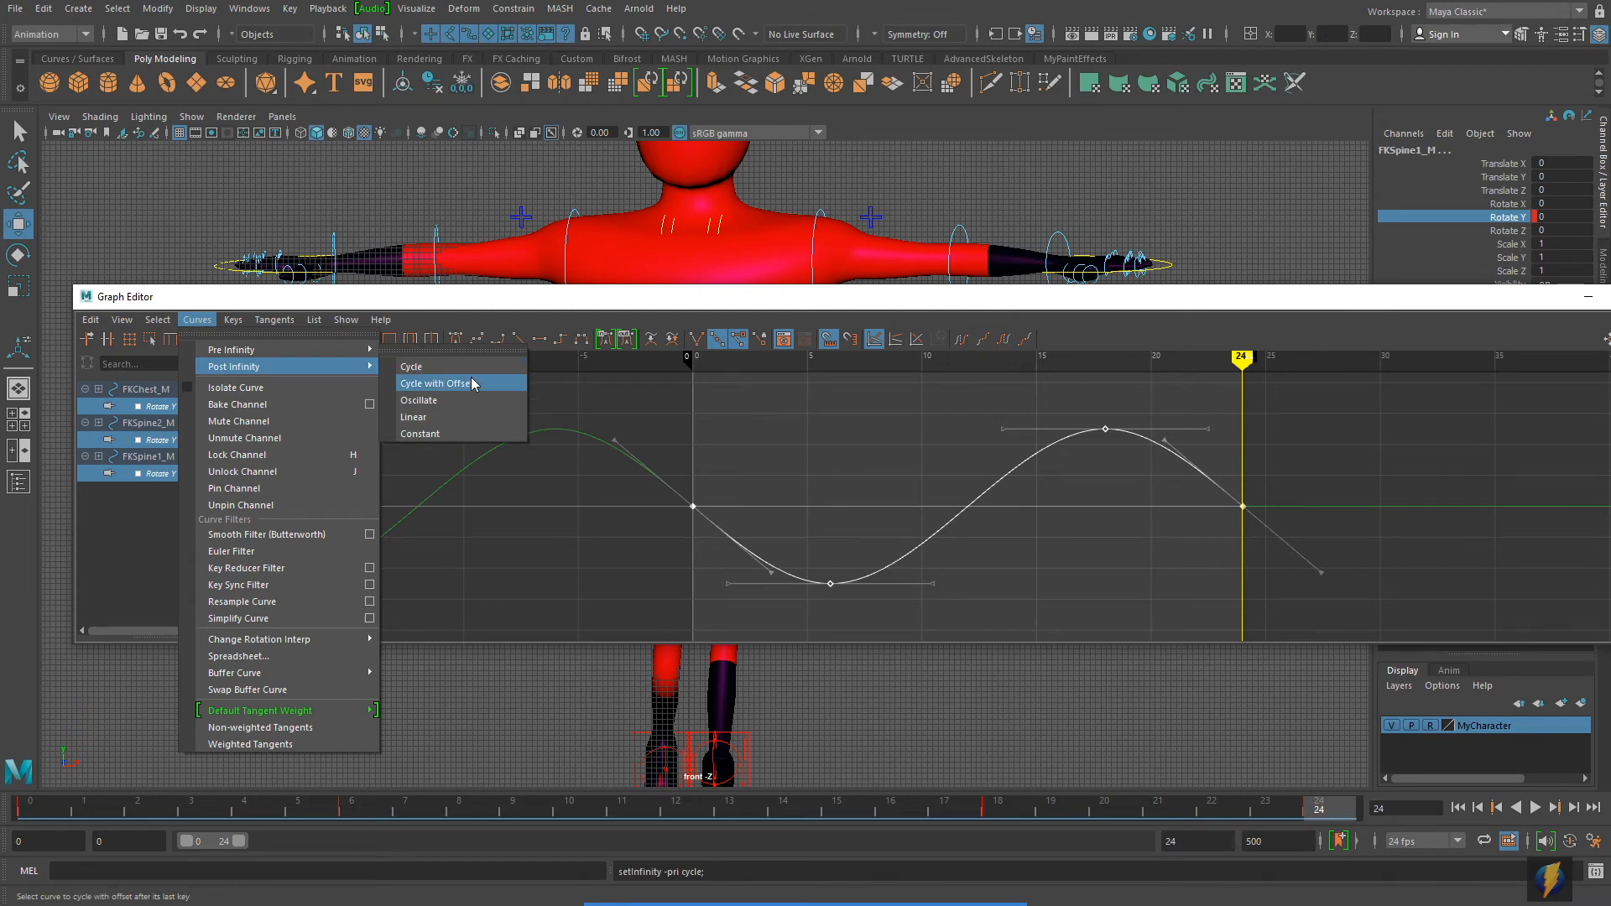
left_click(449, 366)
left_click_drag(1430, 300, 1149, 301)
left_click(1308, 297)
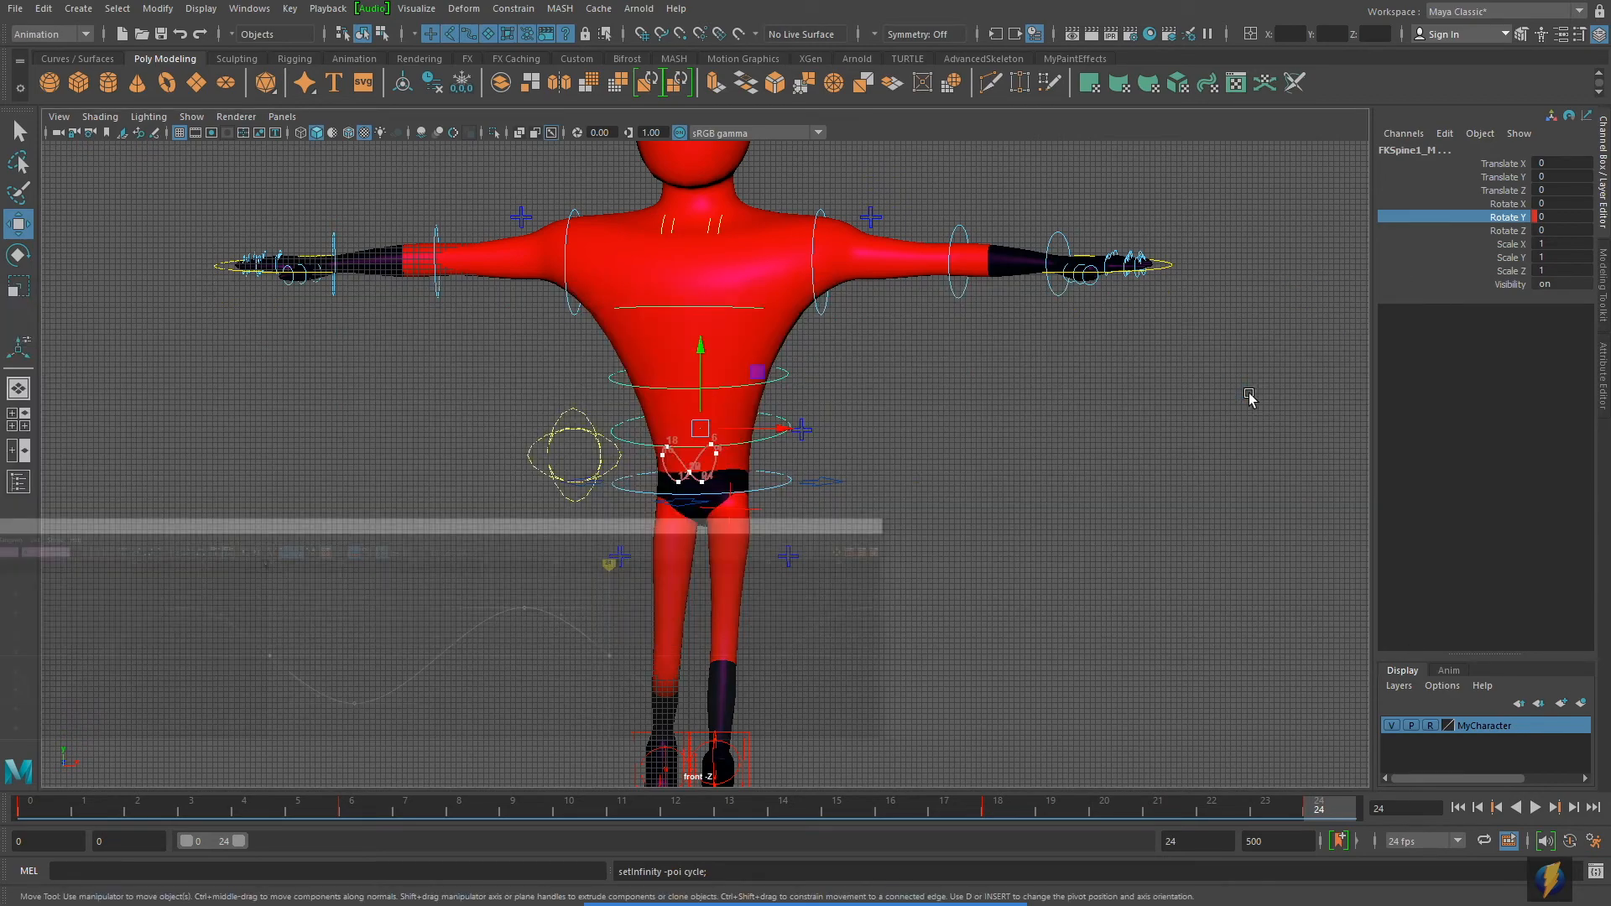
Play back the walk cycle in the front and perspective views to check the torso counter-rotation, and stop it.
scroll(1250, 396, "down", 2)
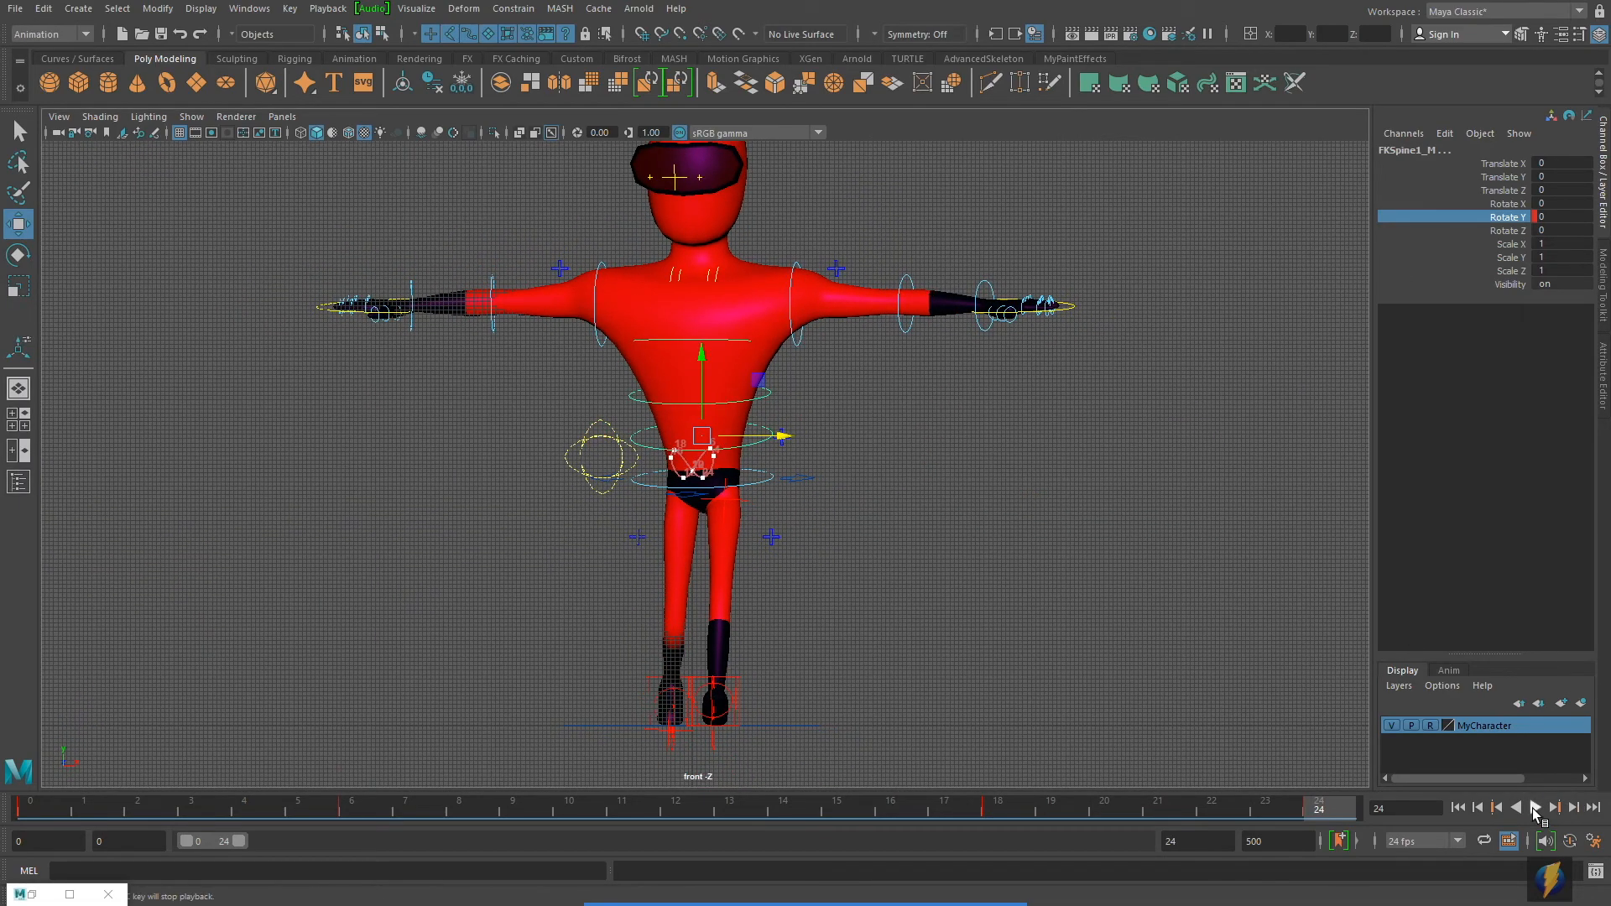
left_click(1534, 807)
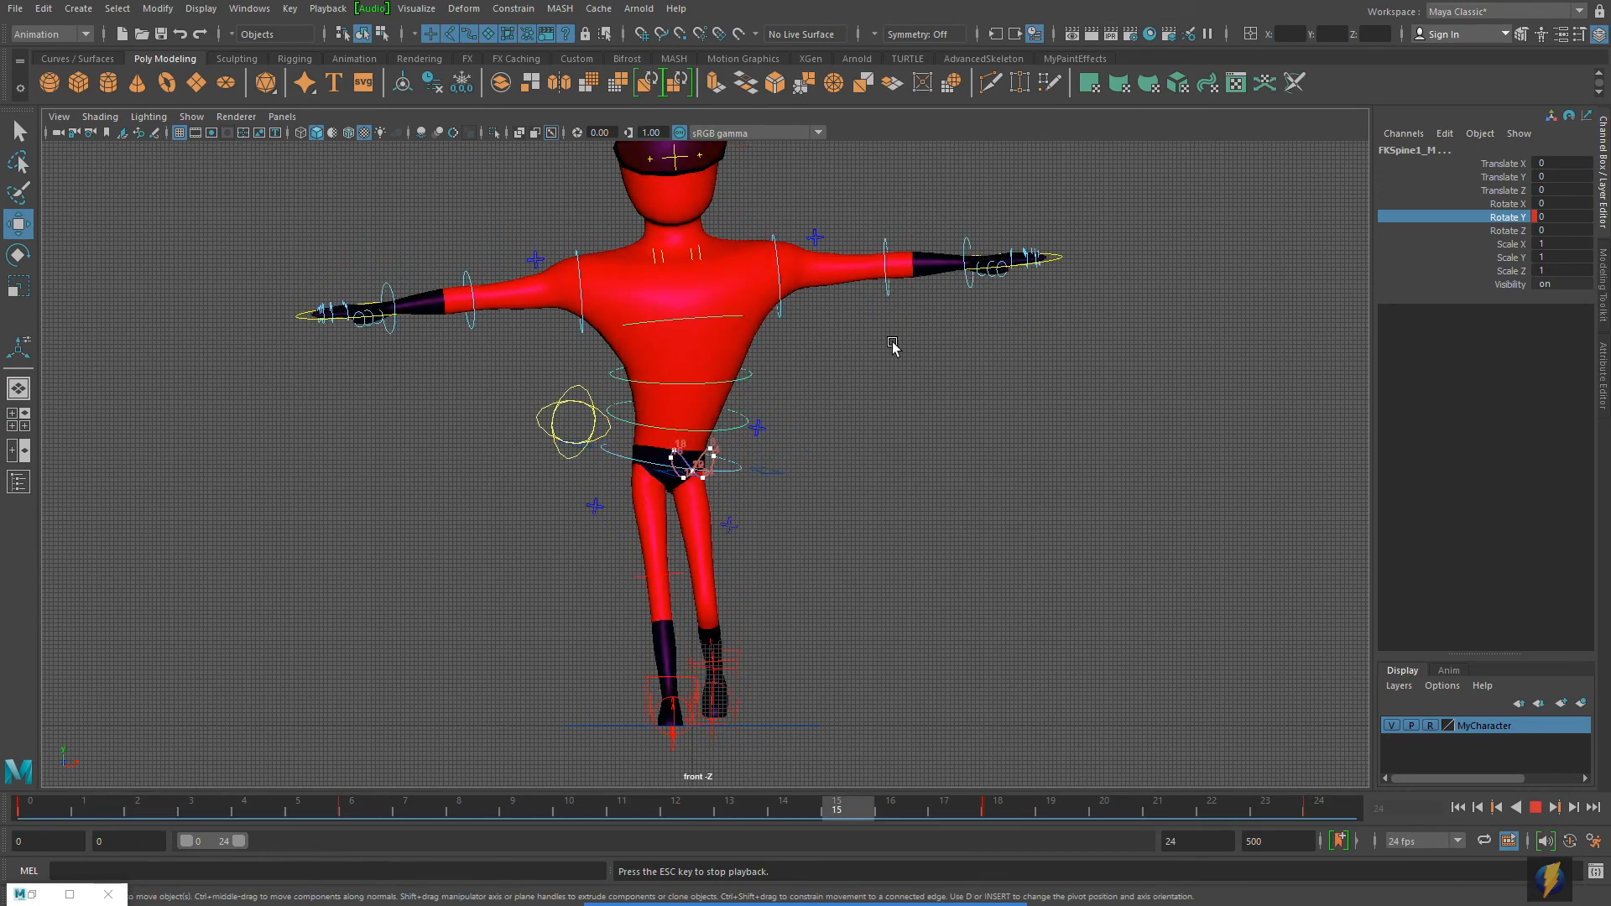
key("space")
key("space")
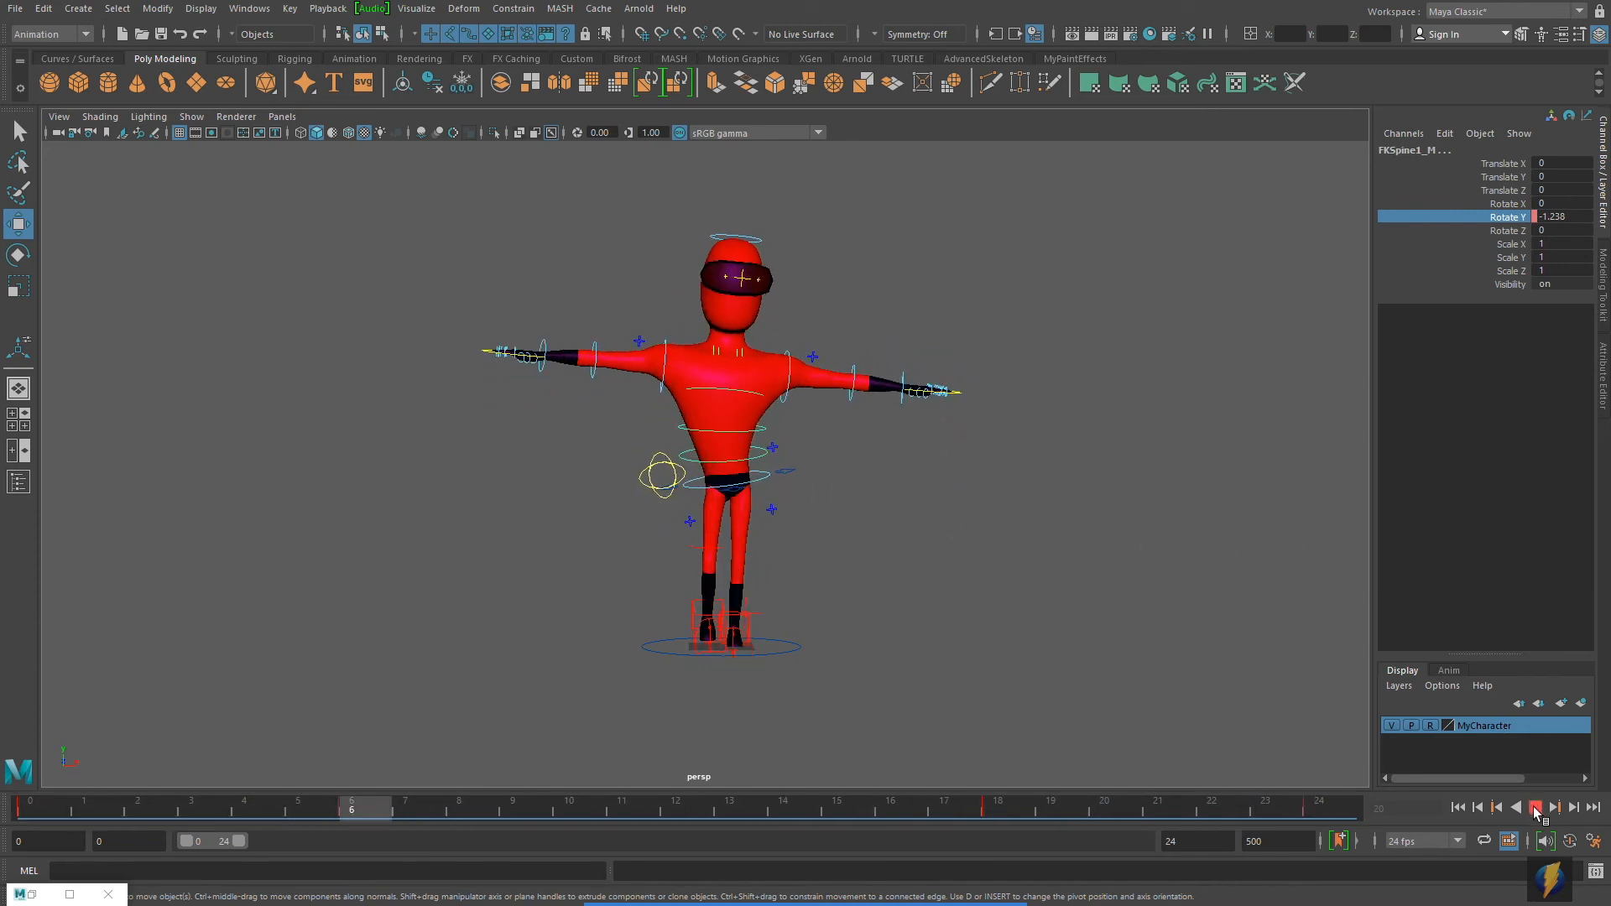
left_click(1536, 810)
scroll(1070, 535, "up", 3)
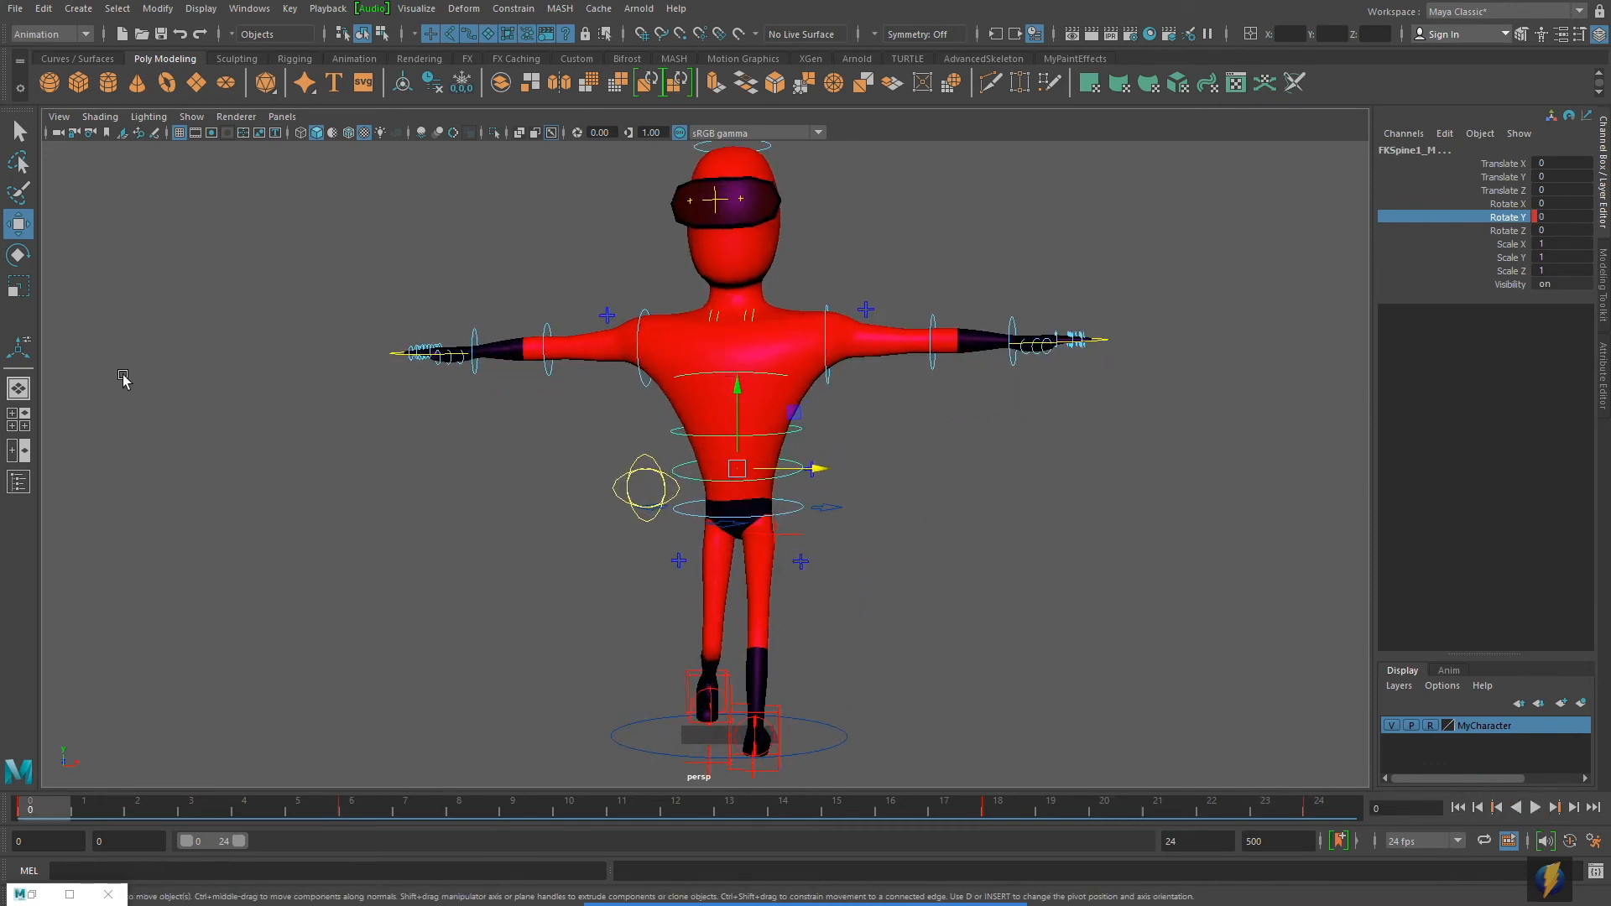
key("e")
left_click_drag(779, 407, 774, 412)
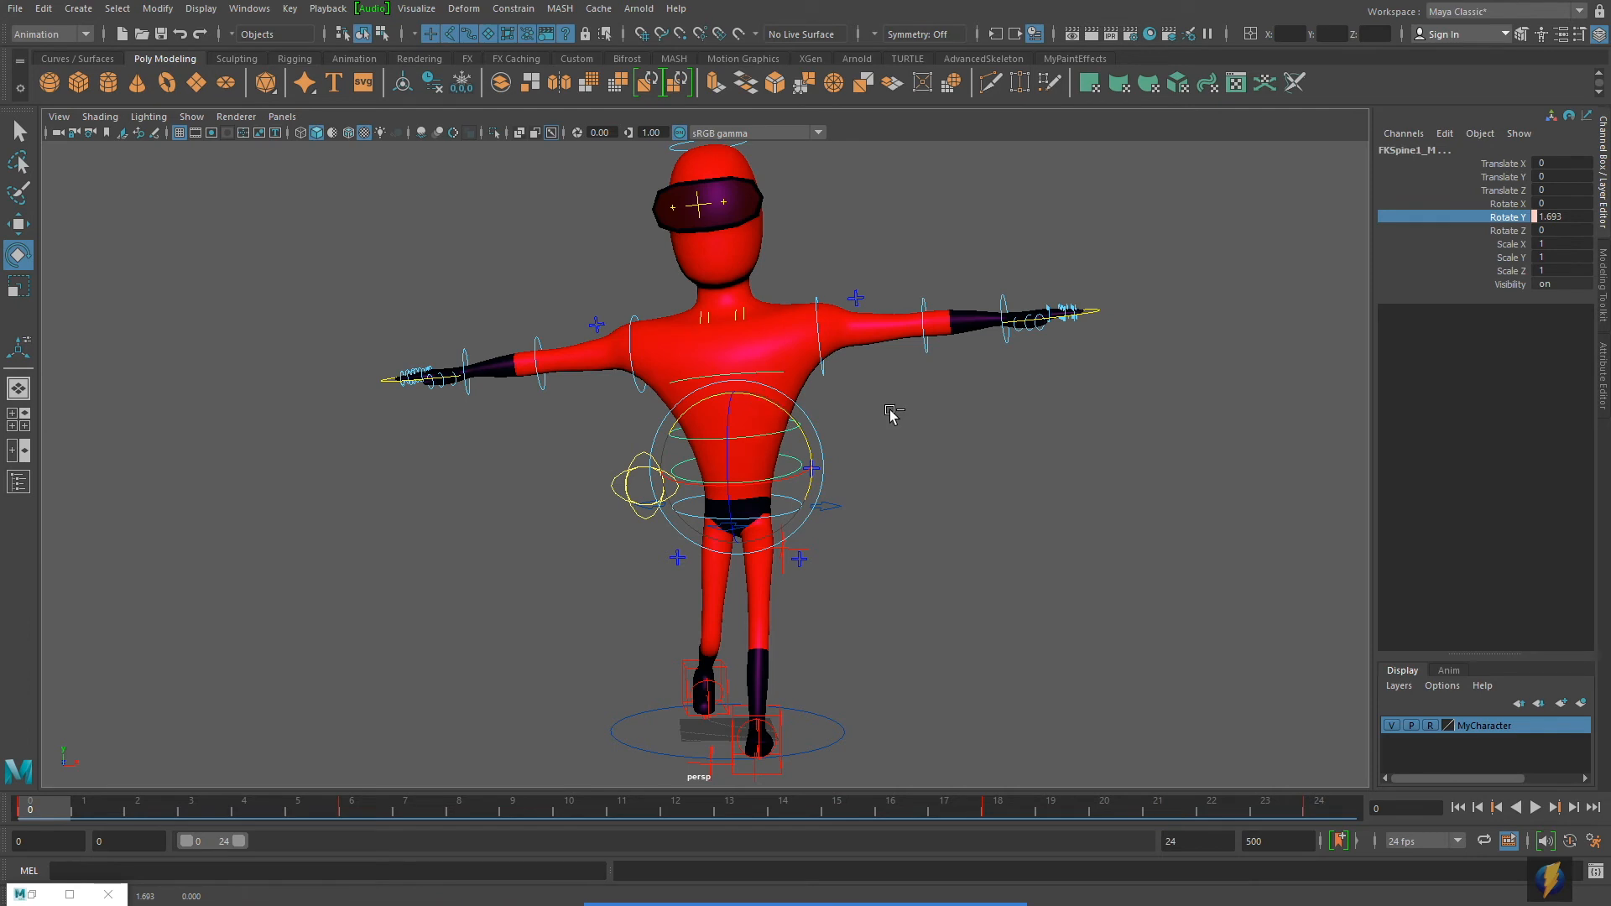
key("ctrl+z")
left_click_drag(942, 445, 951, 445, "alt")
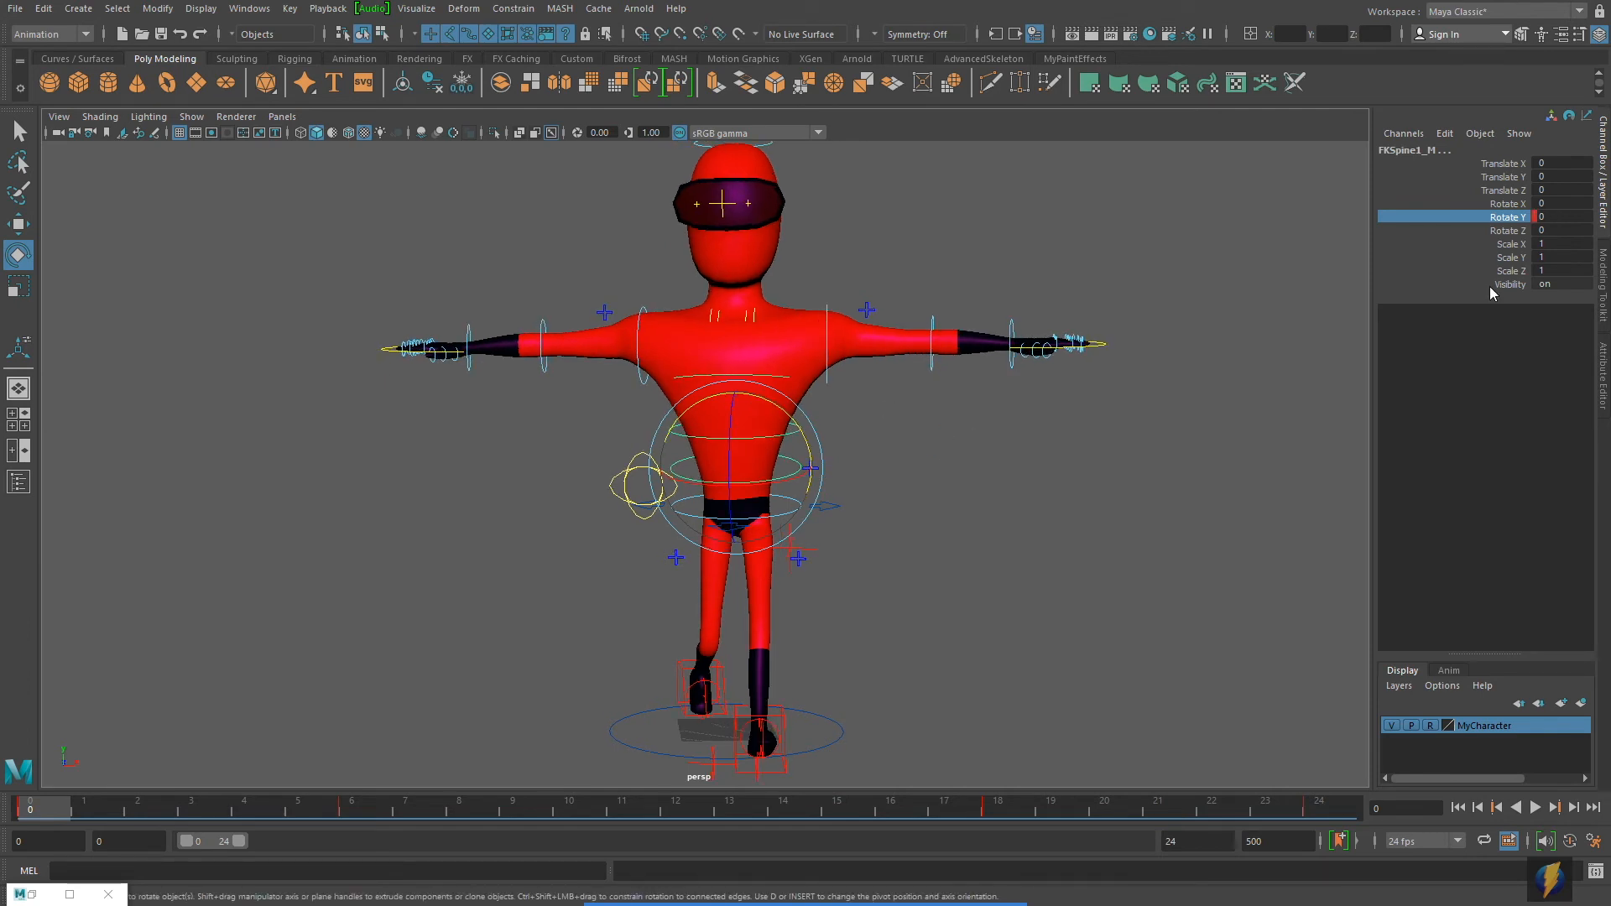
left_click(1508, 203)
mouse_move(1003, 380)
left_mouse_down("alt")
mouse_move(992, 363)
mouse_move(986, 383)
left_mouse_up("alt")
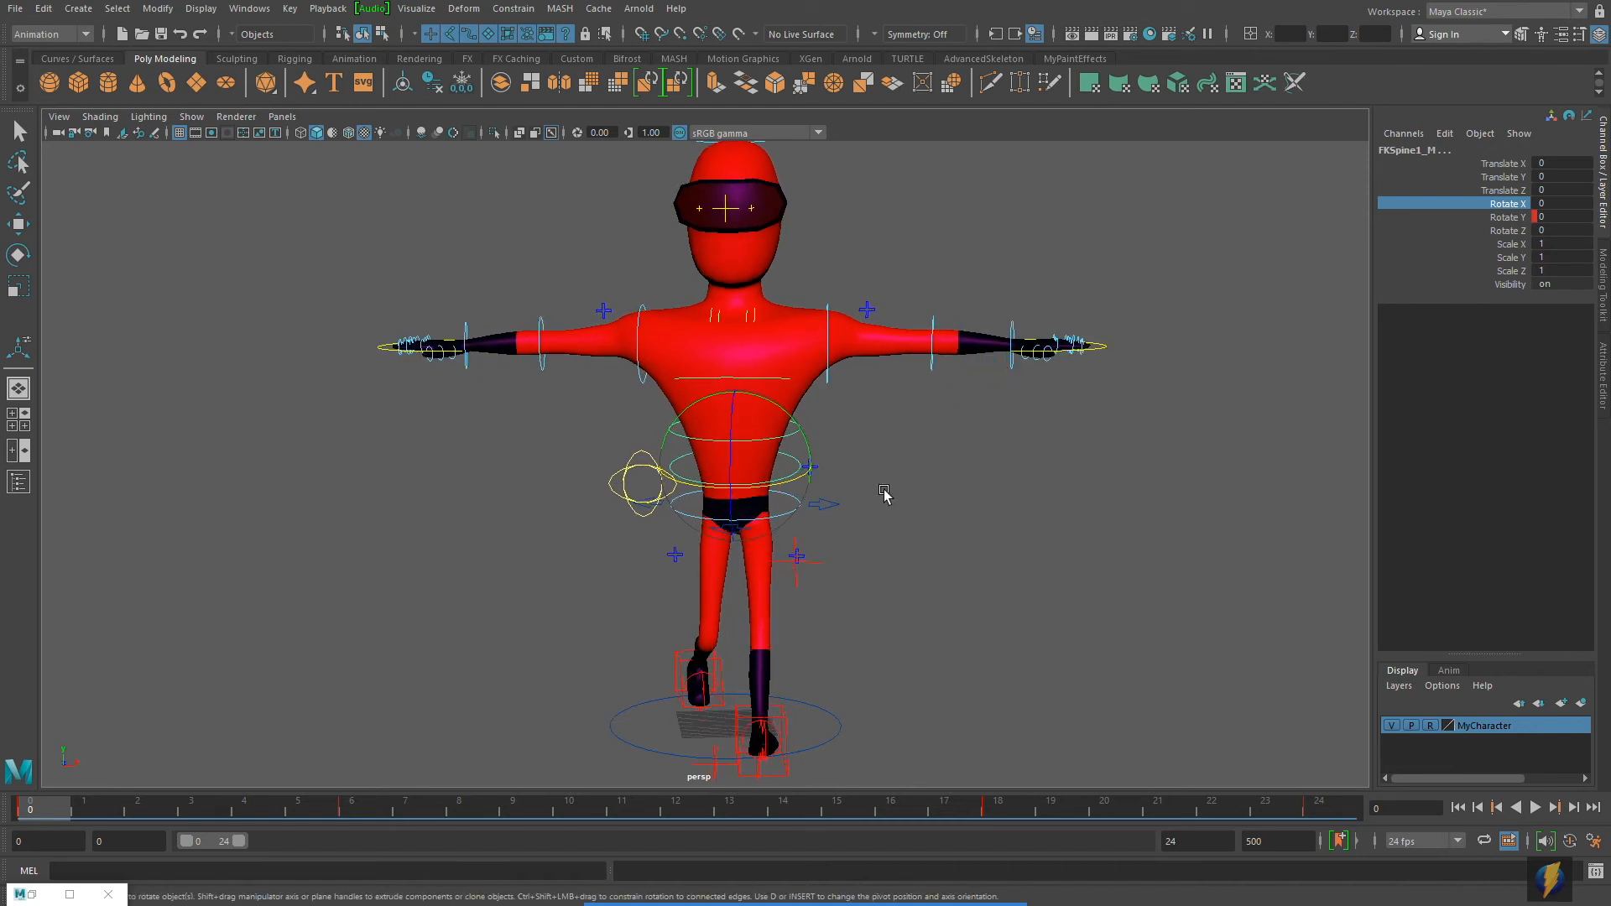
left_click_drag(762, 496, 785, 491, "alt")
key("ctrl+z")
right_click_drag(938, 466, 891, 488, "alt")
left_click_drag(891, 488, 859, 511, "alt")
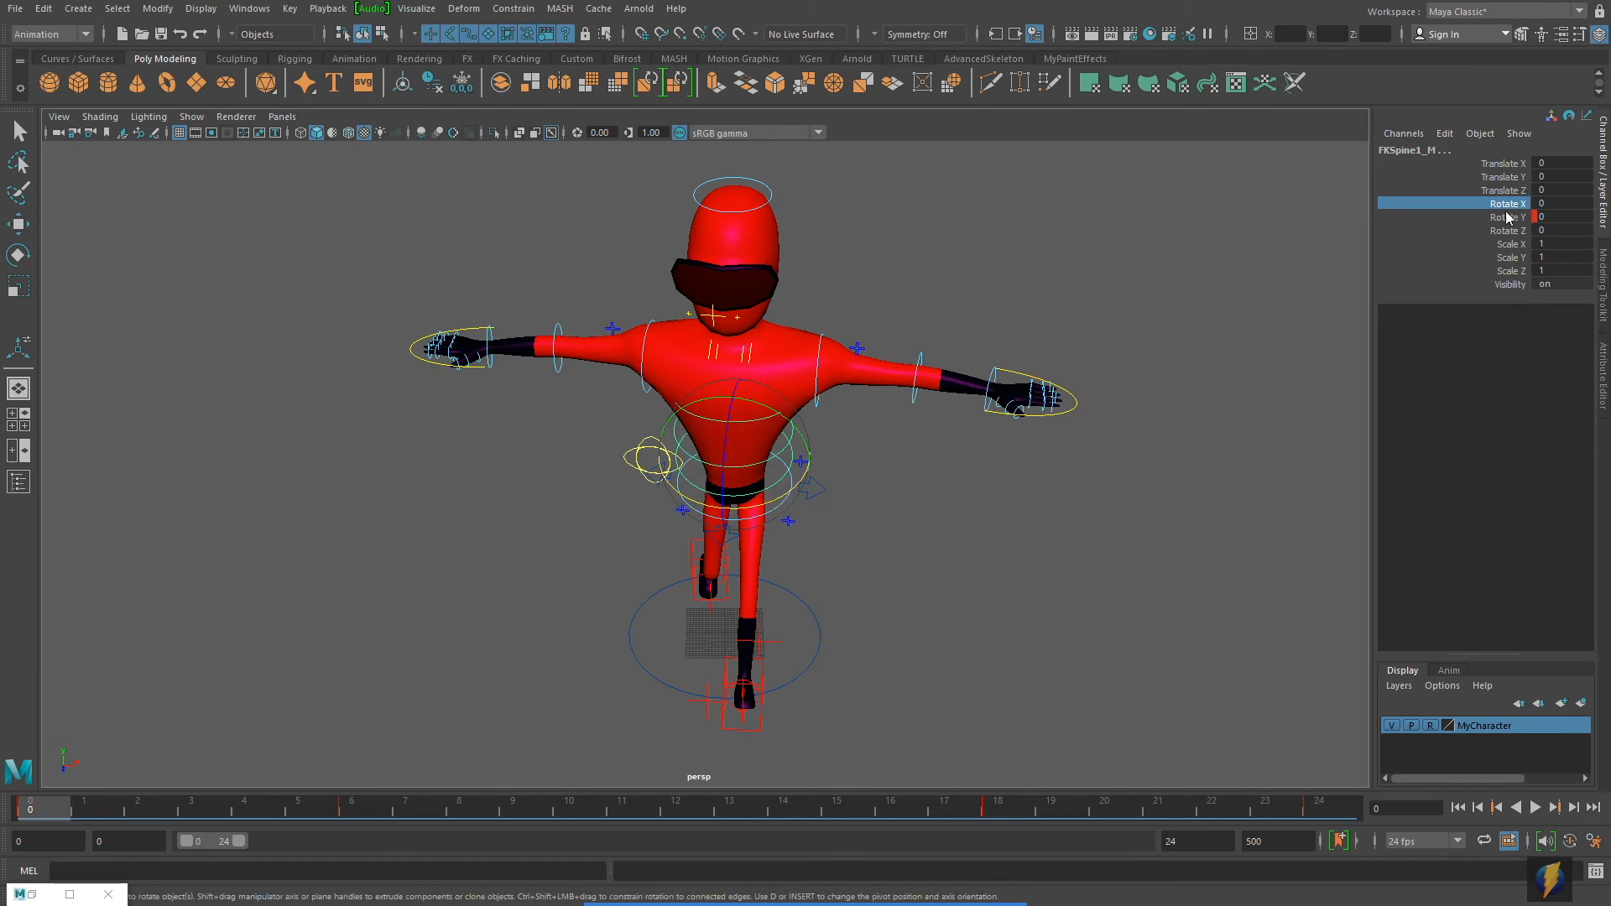
At frame 0, set the chest and spine controls' Rotate X to 5 and key that channel.
left_click_drag(1070, 312, 1076, 316, "alt")
middle_click_drag(1025, 343, 1014, 346)
left_click_drag(1043, 388, 1178, 297, "alt")
left_click(1552, 202)
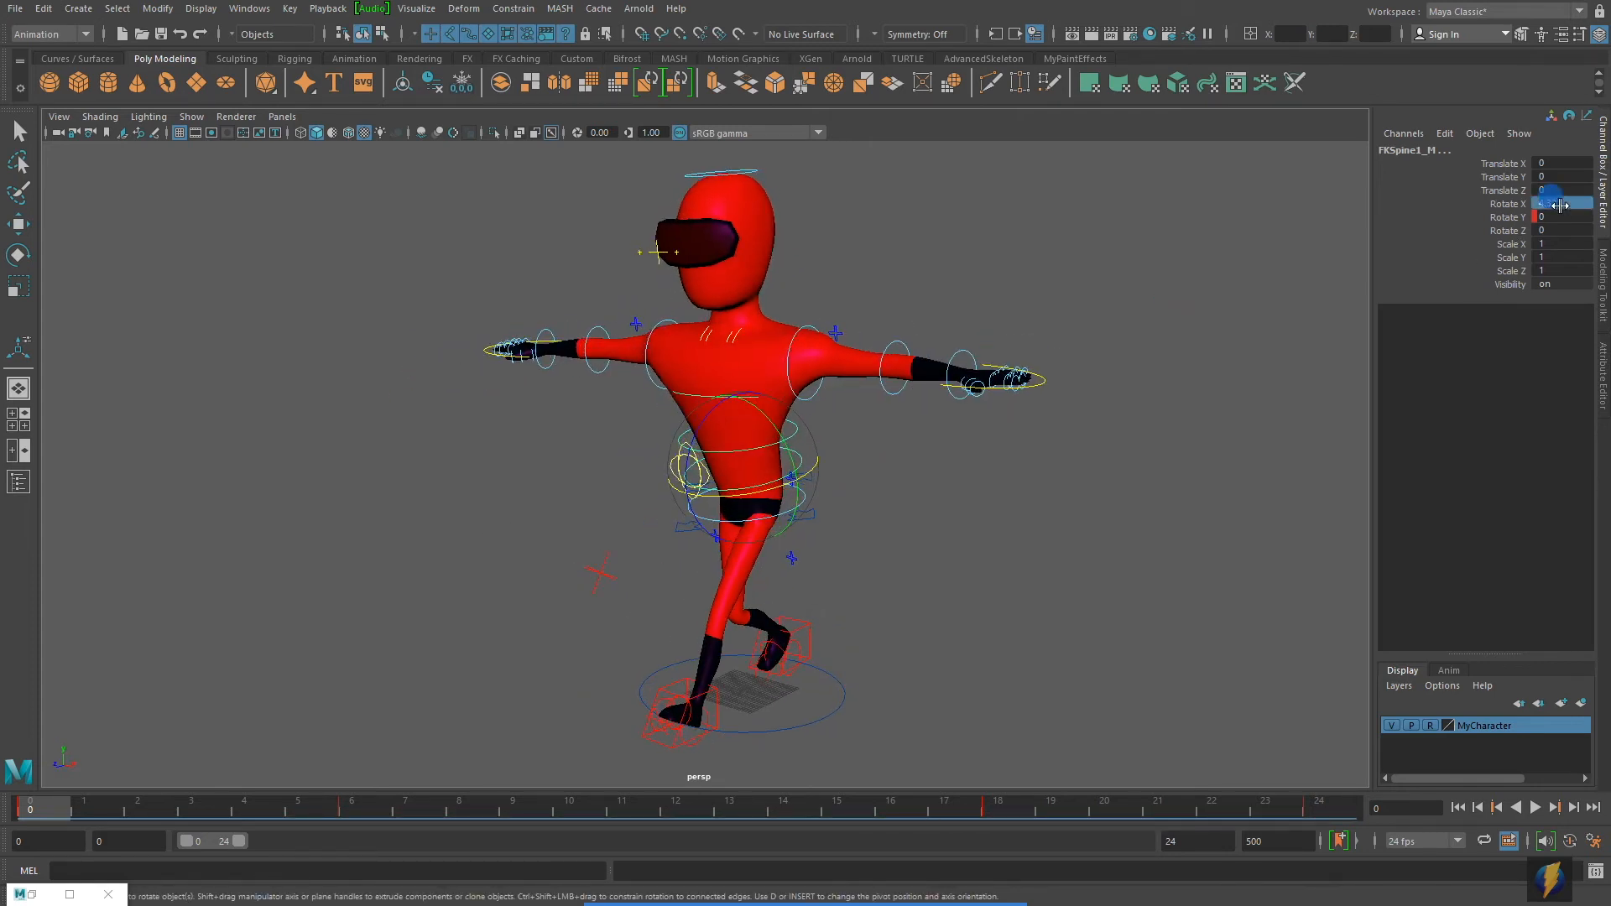
key("Return")
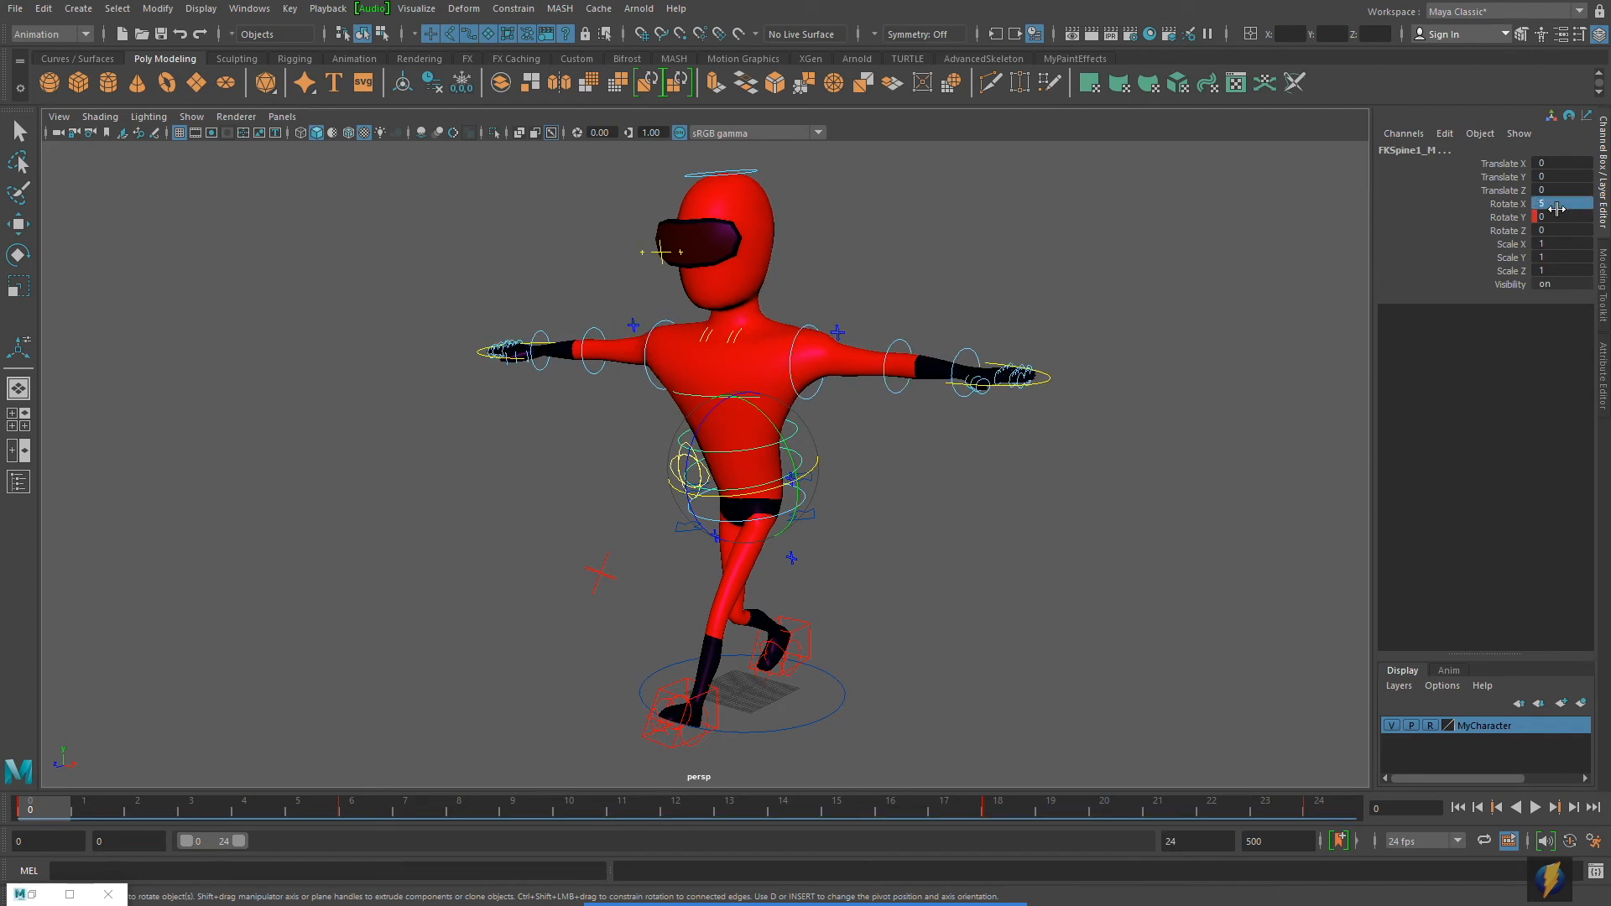
right_click(1519, 208)
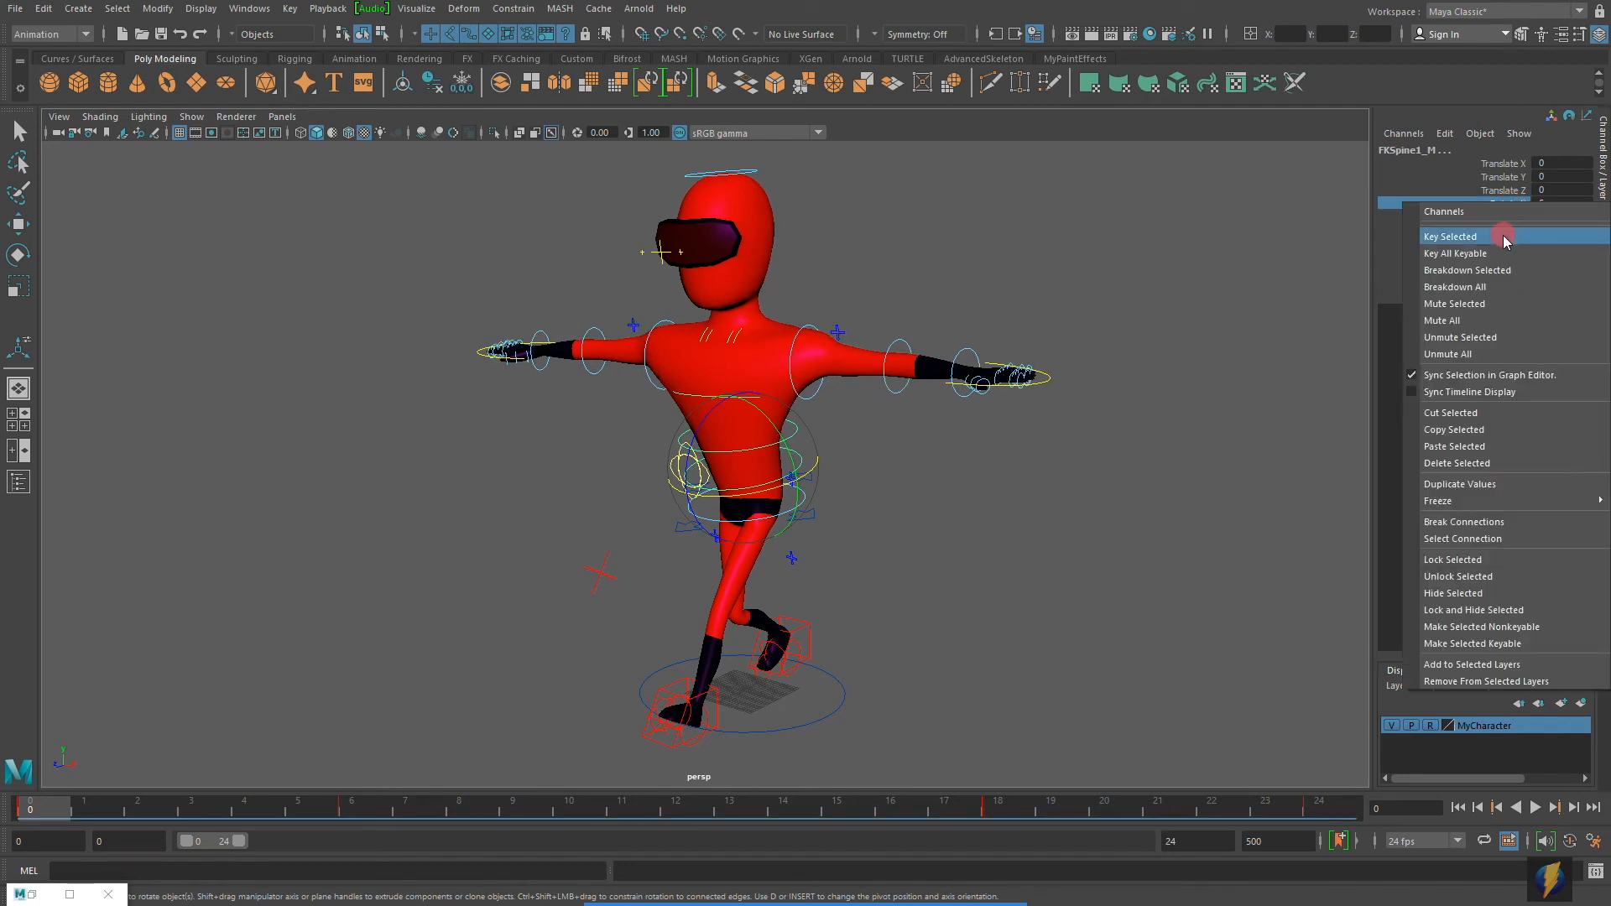
left_click(1503, 236)
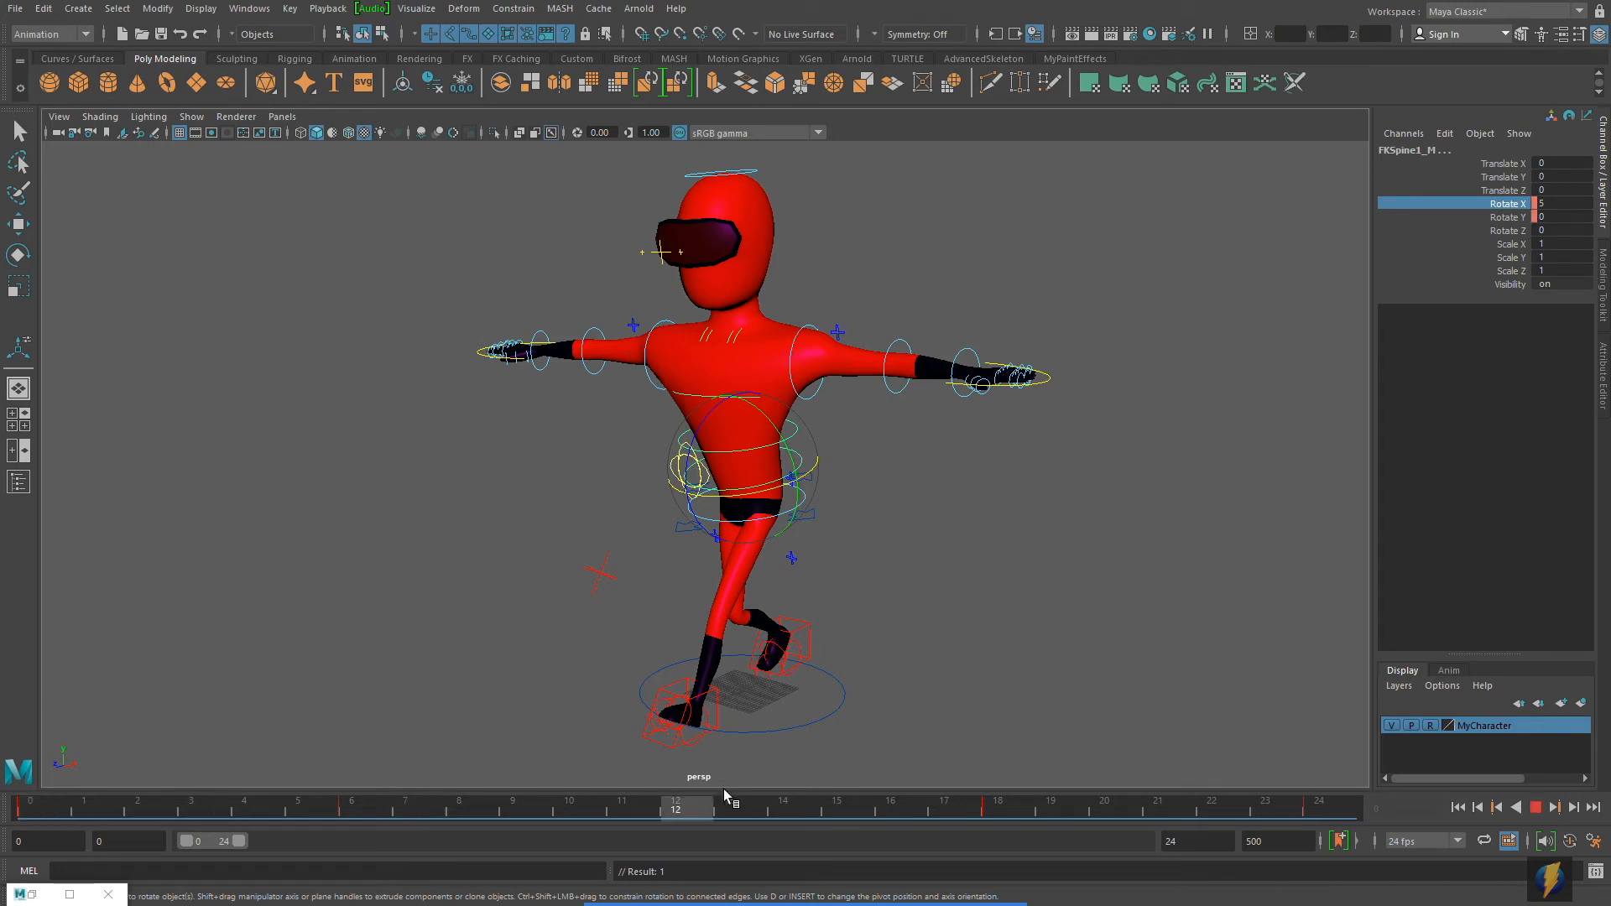
At frame 24, key the chest and spine controls' Rotate X with the same value of 5.
right_click(1510, 208)
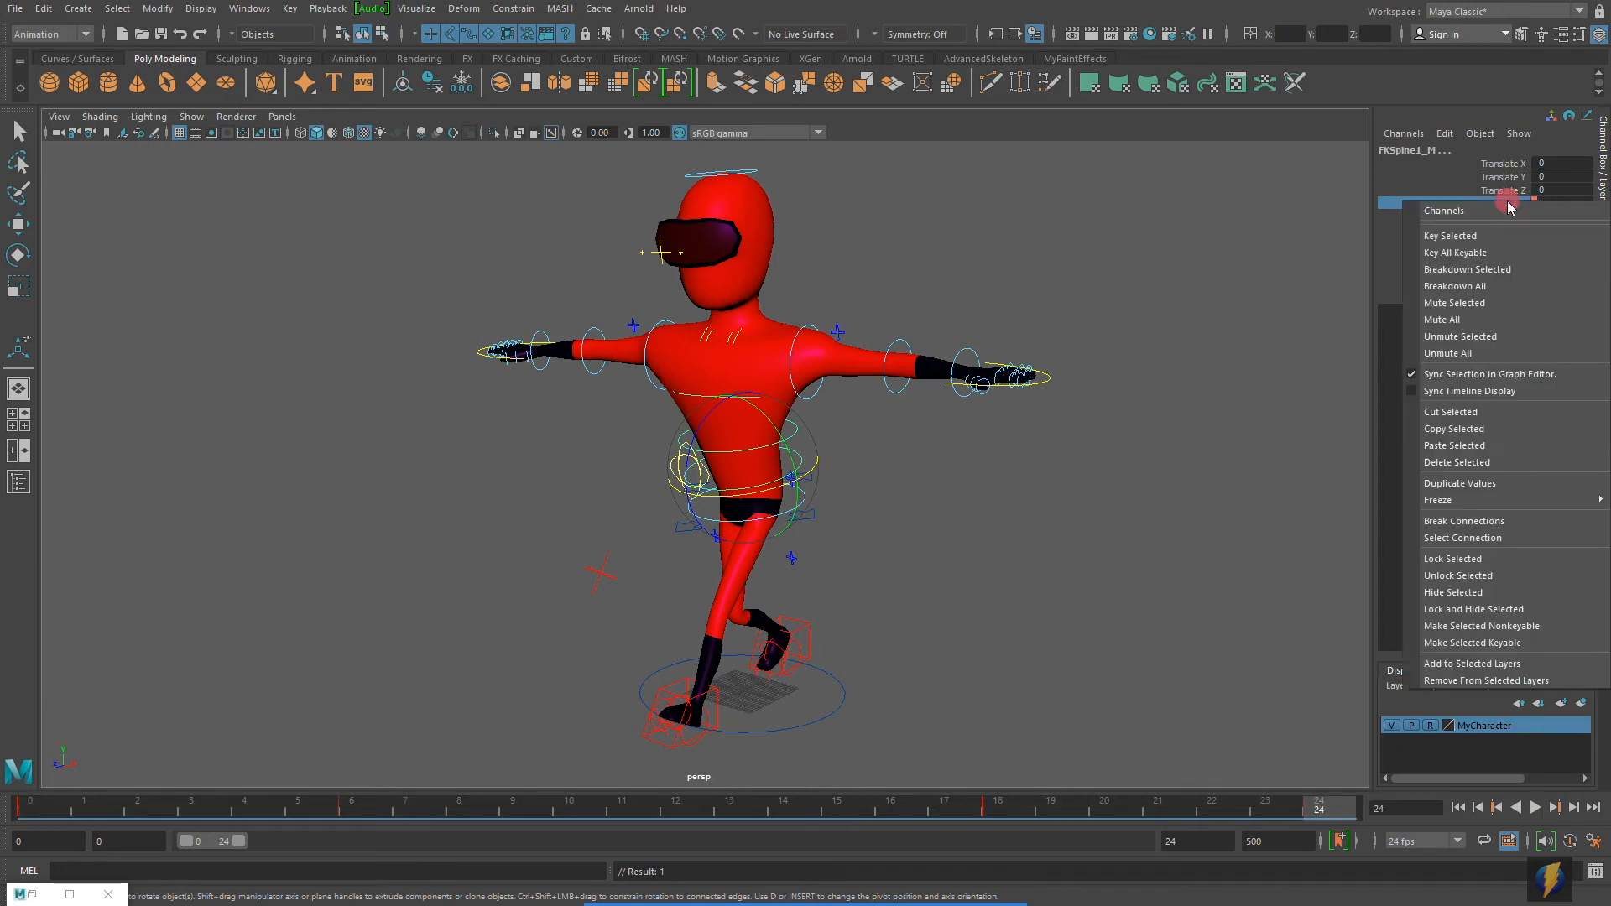
left_click(1470, 236)
left_click_drag(854, 506, 957, 556, "alt")
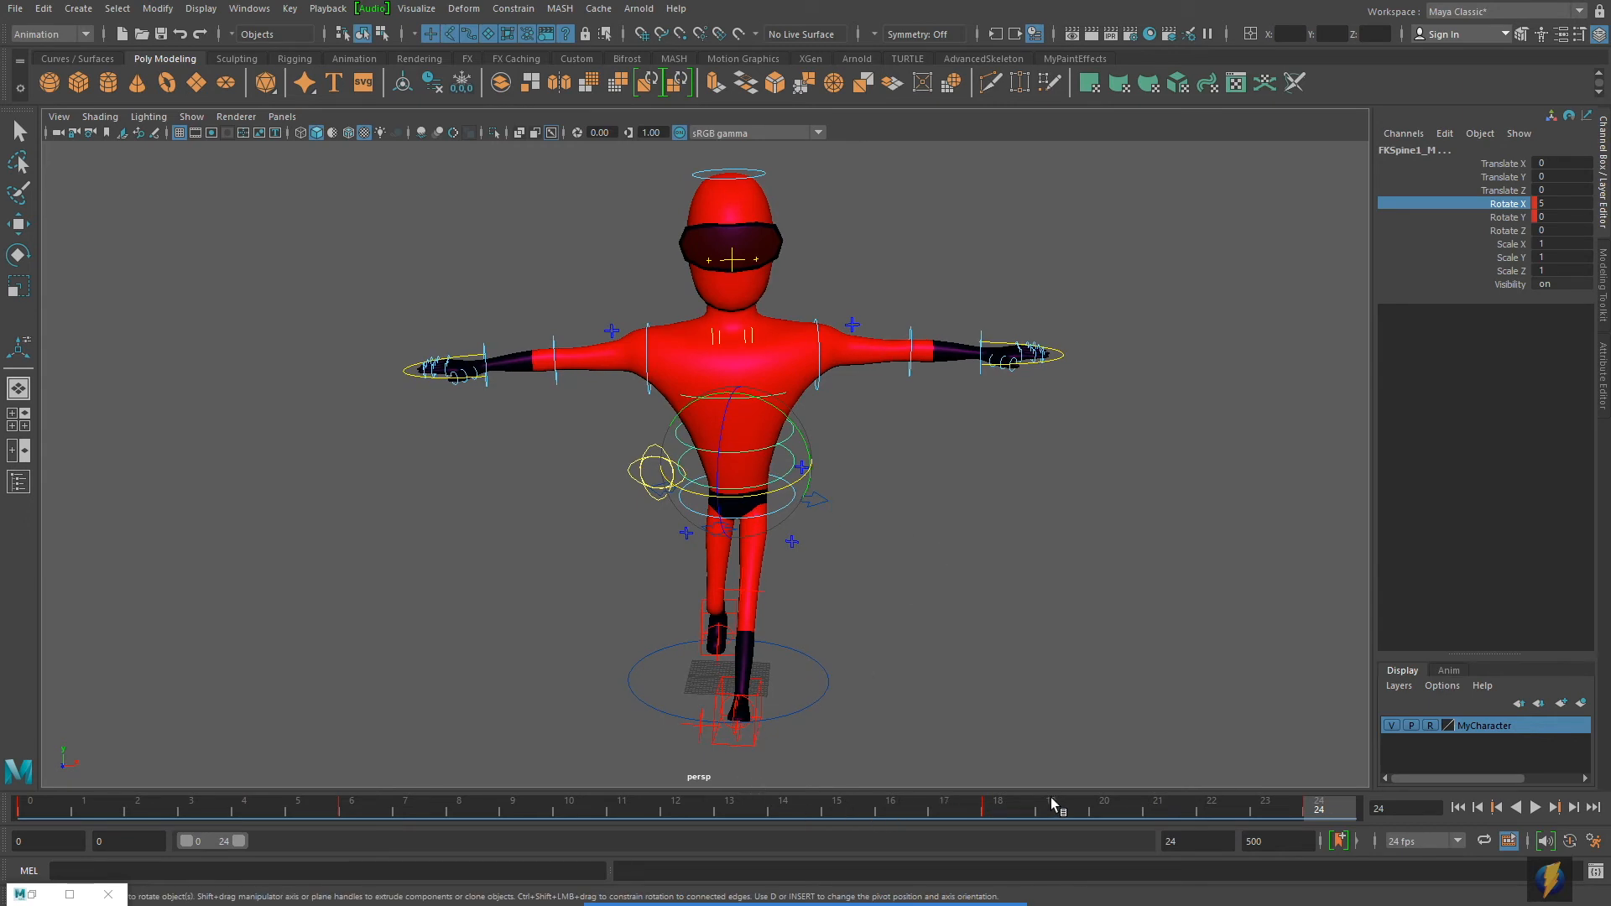
At frame 12, set the chest and spine controls' Rotate X to -5 and key that channel.
left_click_drag(1319, 812, 675, 836)
left_click_drag(970, 470, 933, 480, "alt")
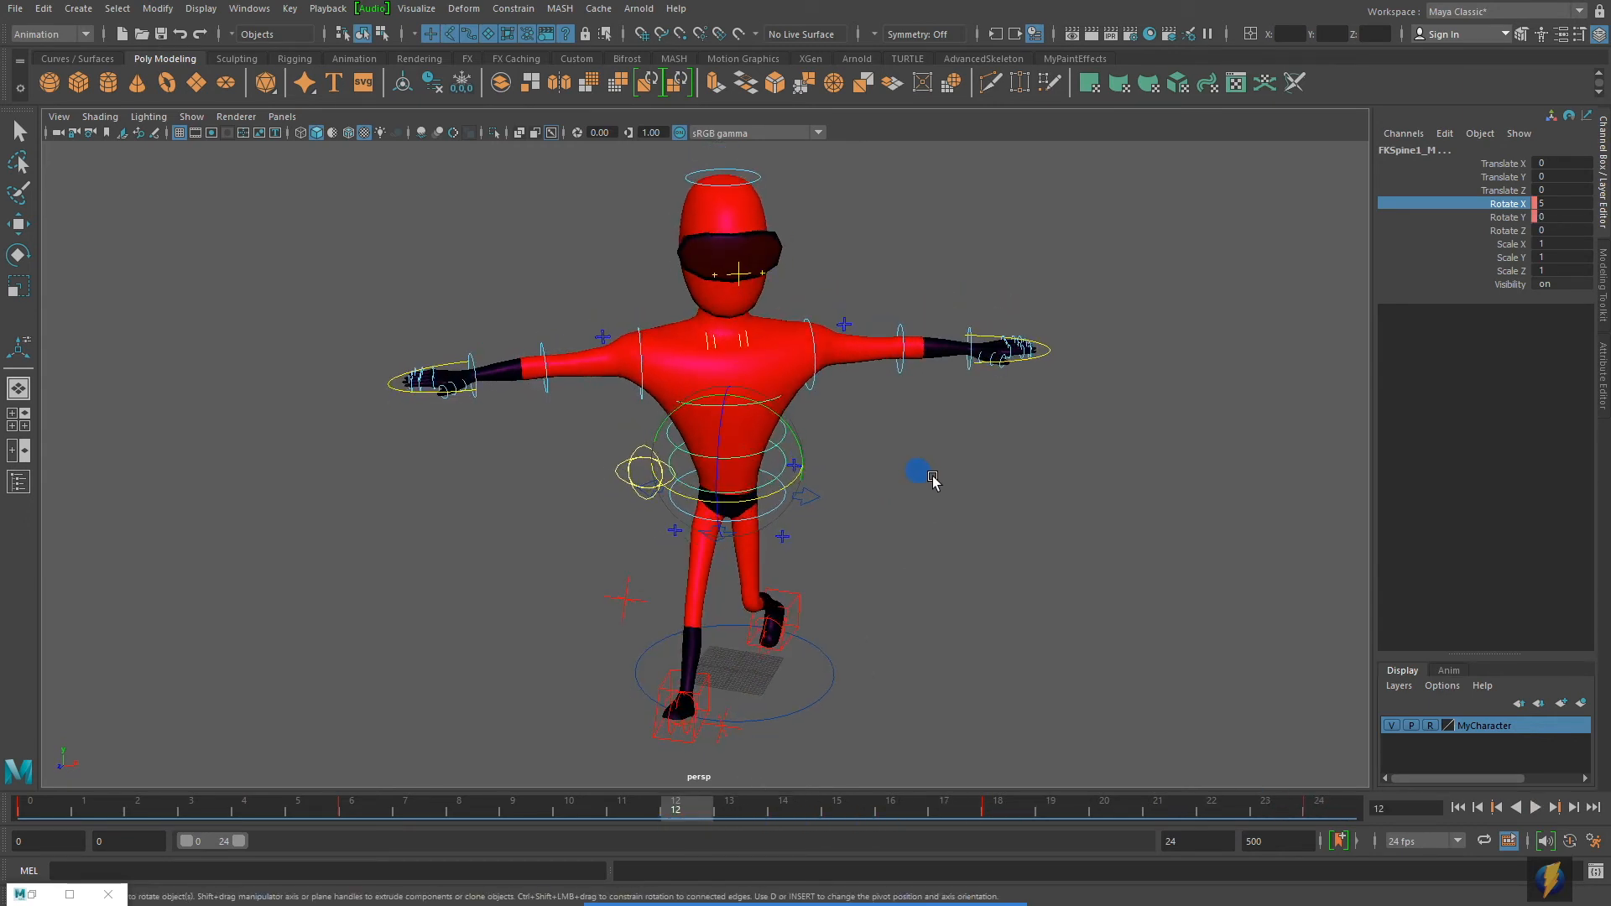
double_click(1557, 202)
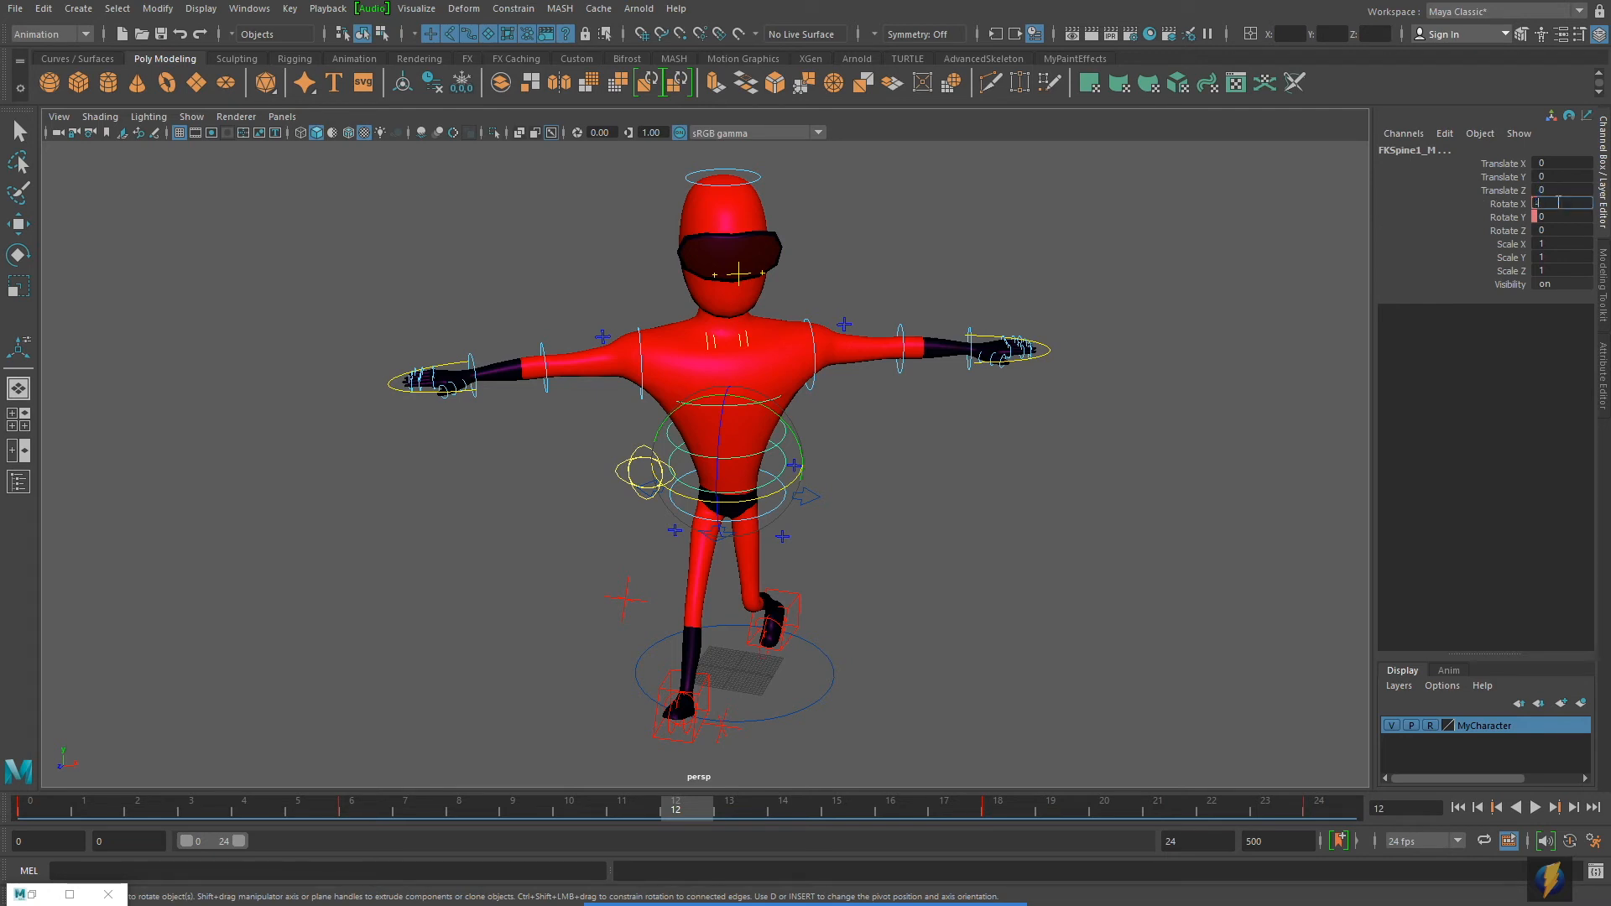
type("-5")
key("Return")
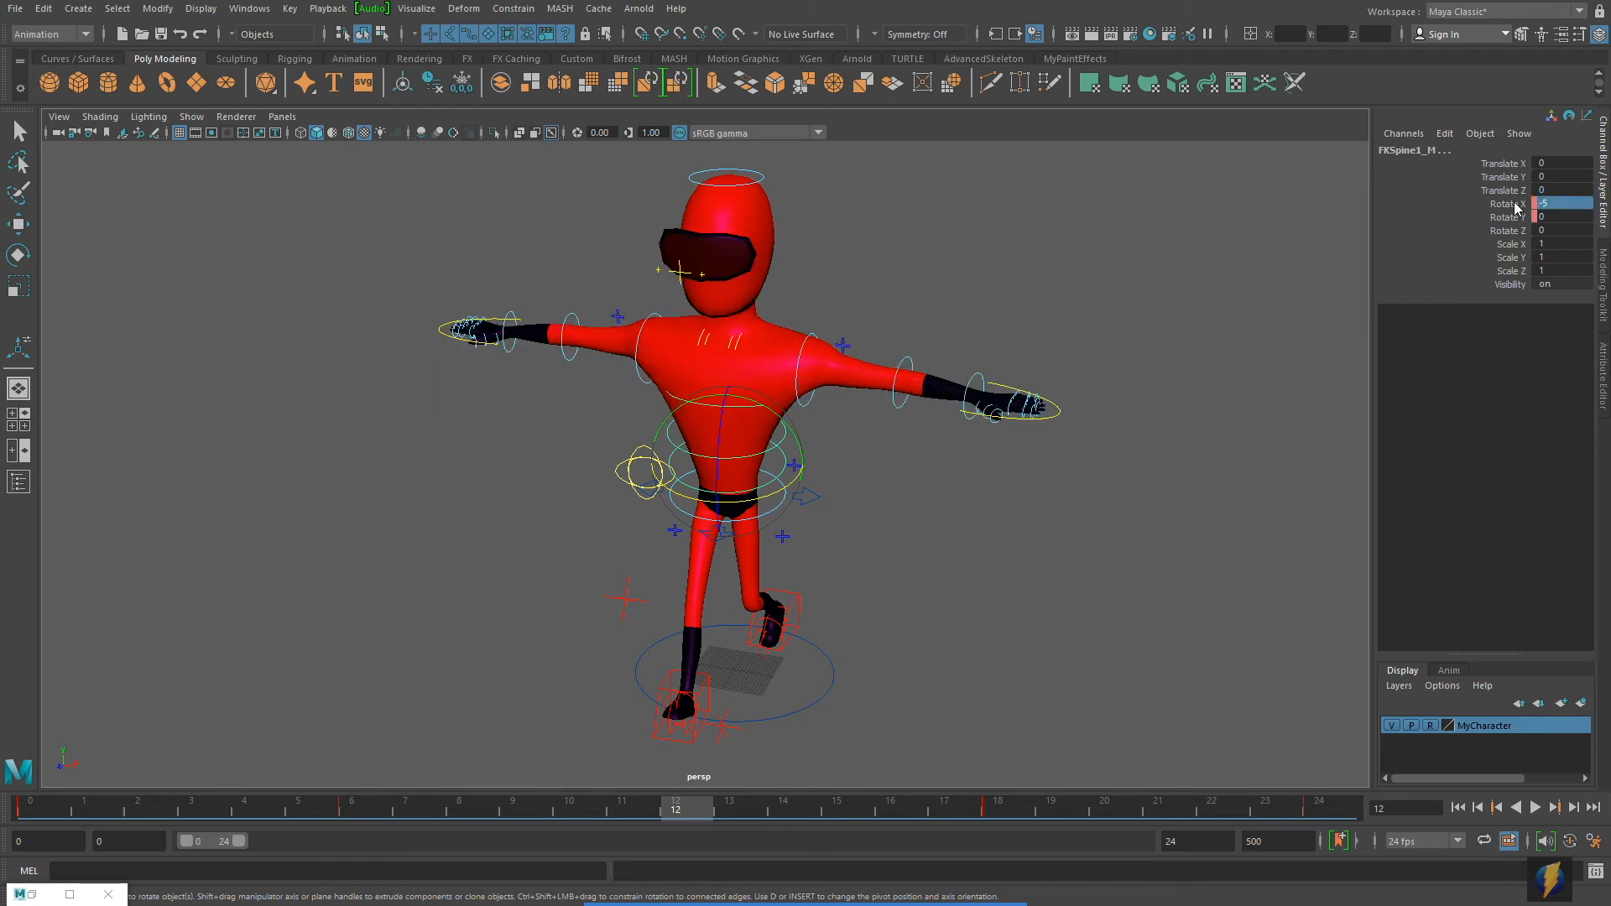
right_click(1516, 206)
left_click(1482, 229)
left_click_drag(971, 426, 917, 417, "alt")
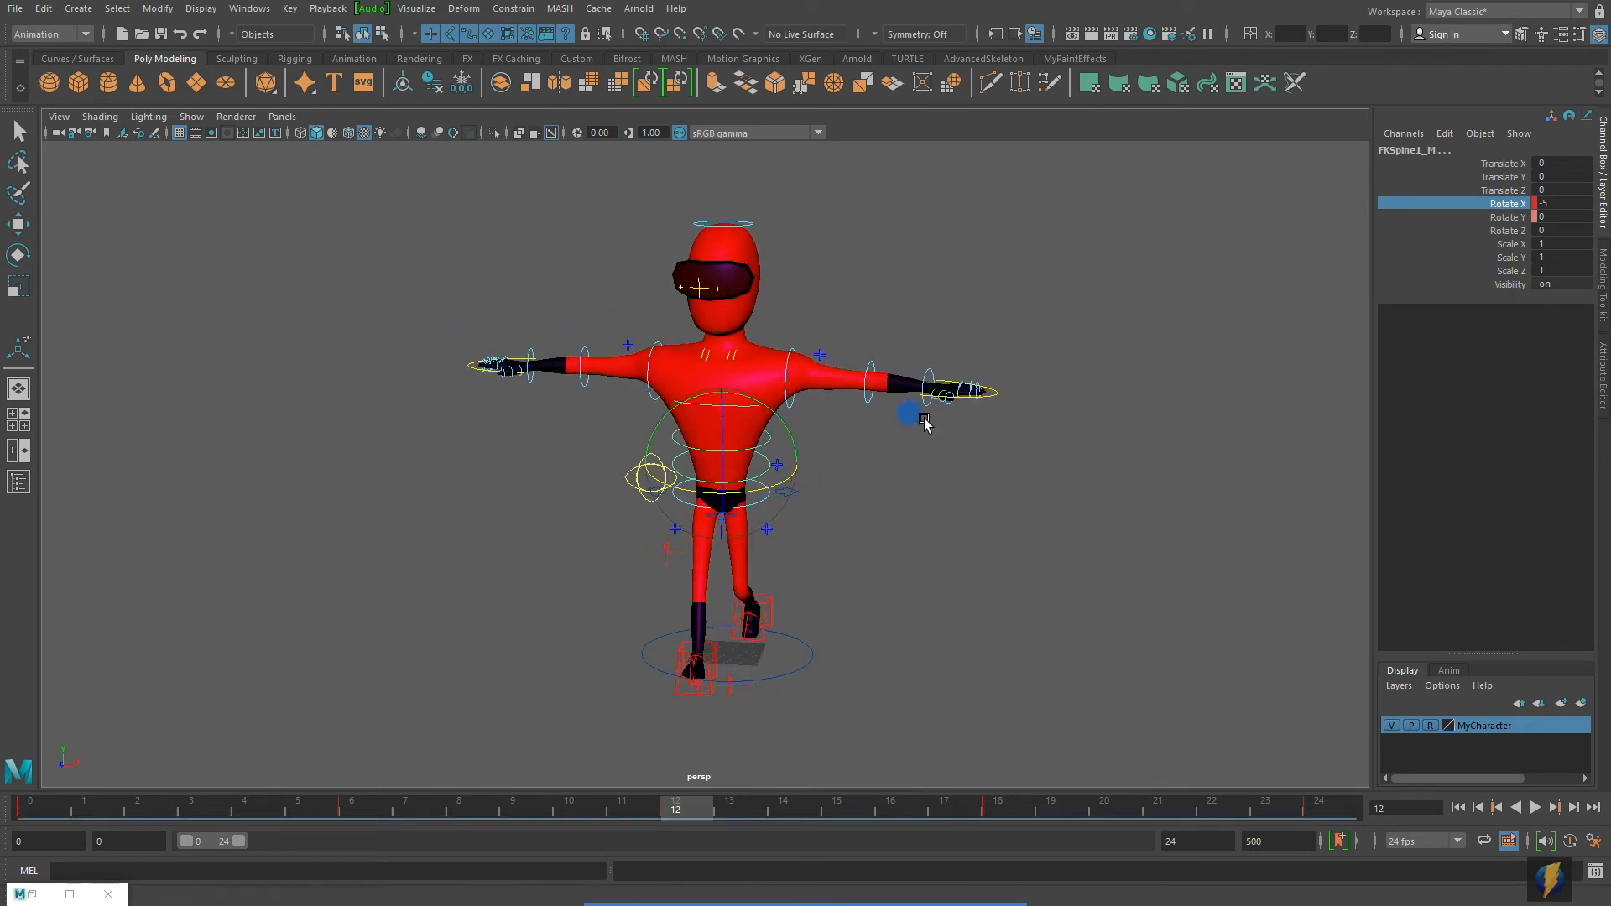
Open the Graph Editor and show only the Rotate X curves of the chest and both spine controls.
left_click(249, 8)
mouse_move(336, 101)
left_click(530, 102)
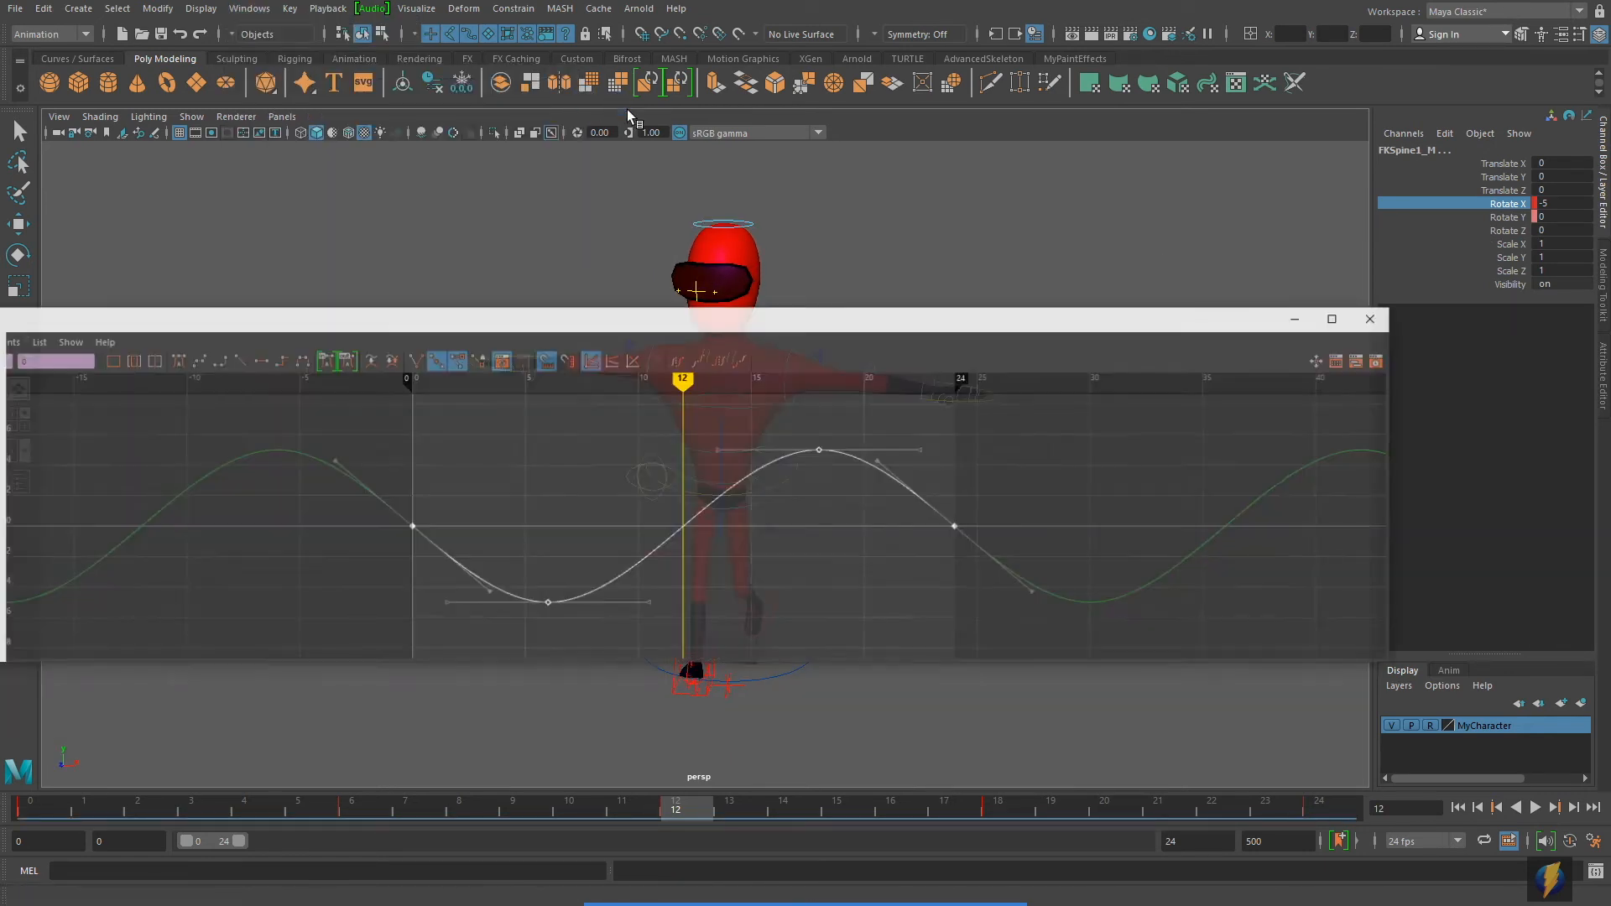
left_click(118, 382)
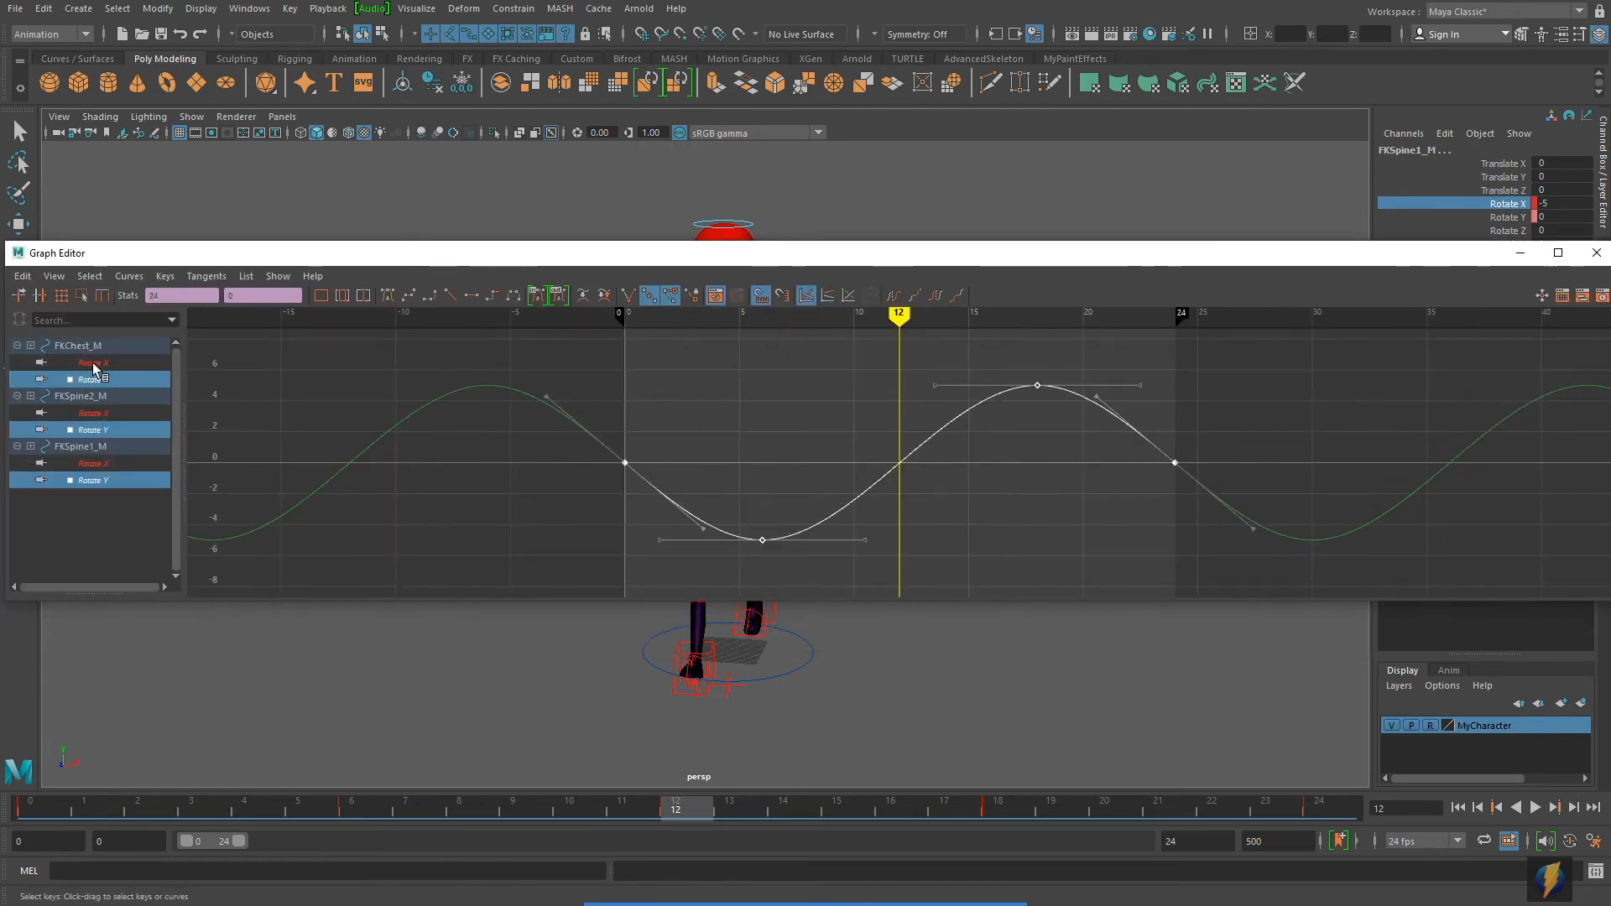
left_click(94, 367)
left_click(114, 414, "ctrl")
left_click(111, 463, "ctrl")
right_click_drag(953, 412, 937, 417, "alt")
left_click(747, 415)
middle_click_drag(470, 302, 422, 311, "alt")
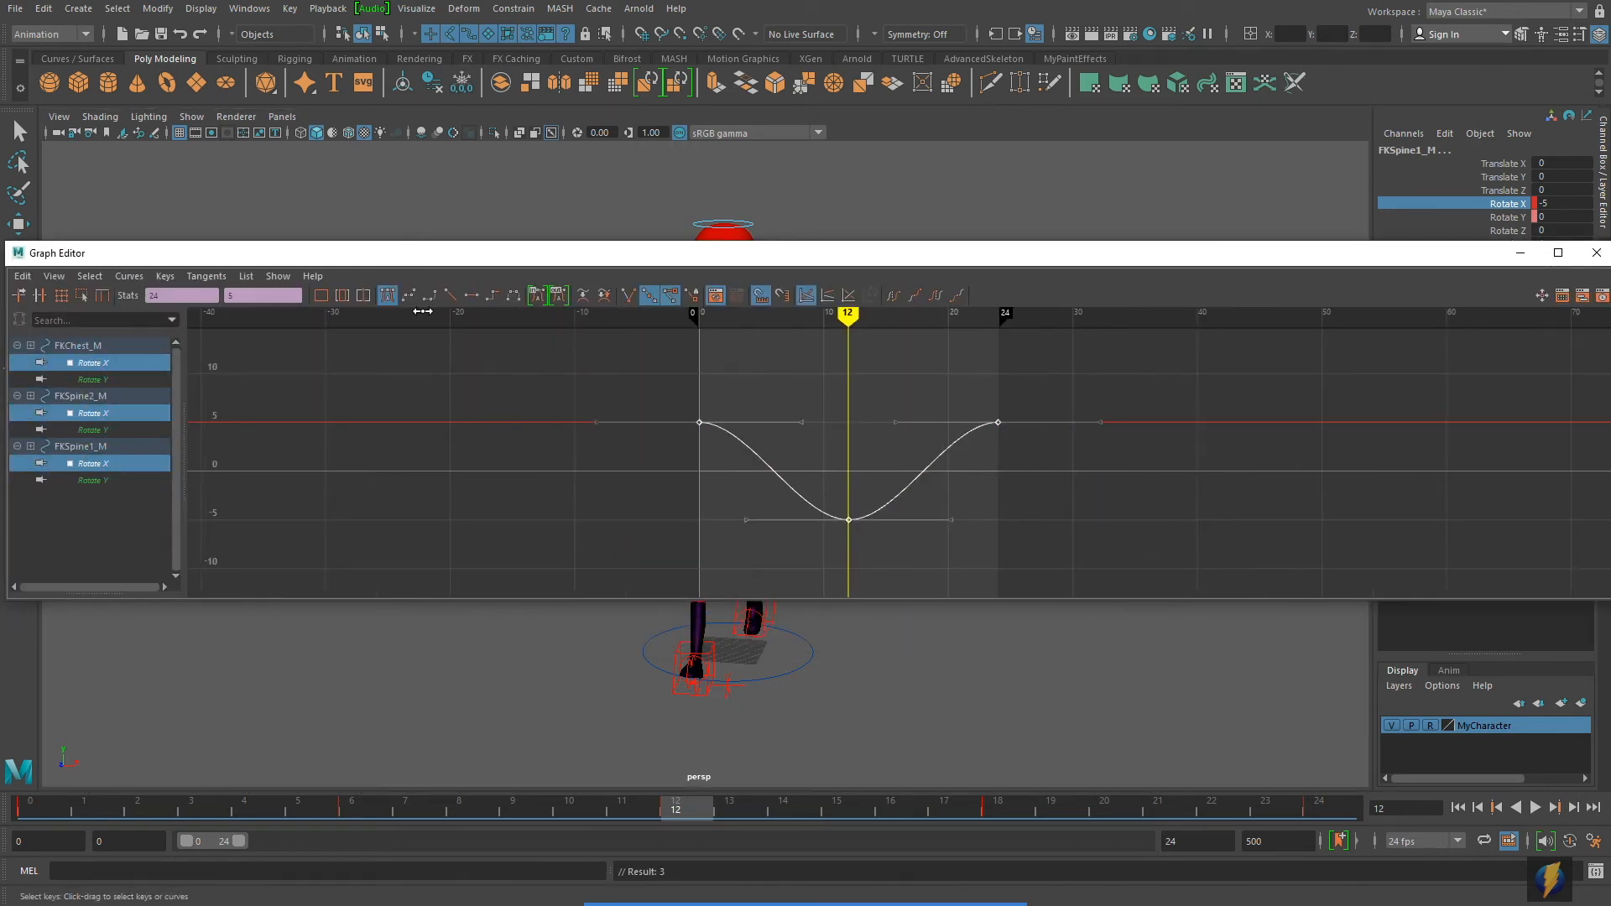
Set the selected Rotate X curves' pre infinity and post infinity to Cycle and minimise the Graph Editor.
left_click(129, 276)
mouse_move(251, 307)
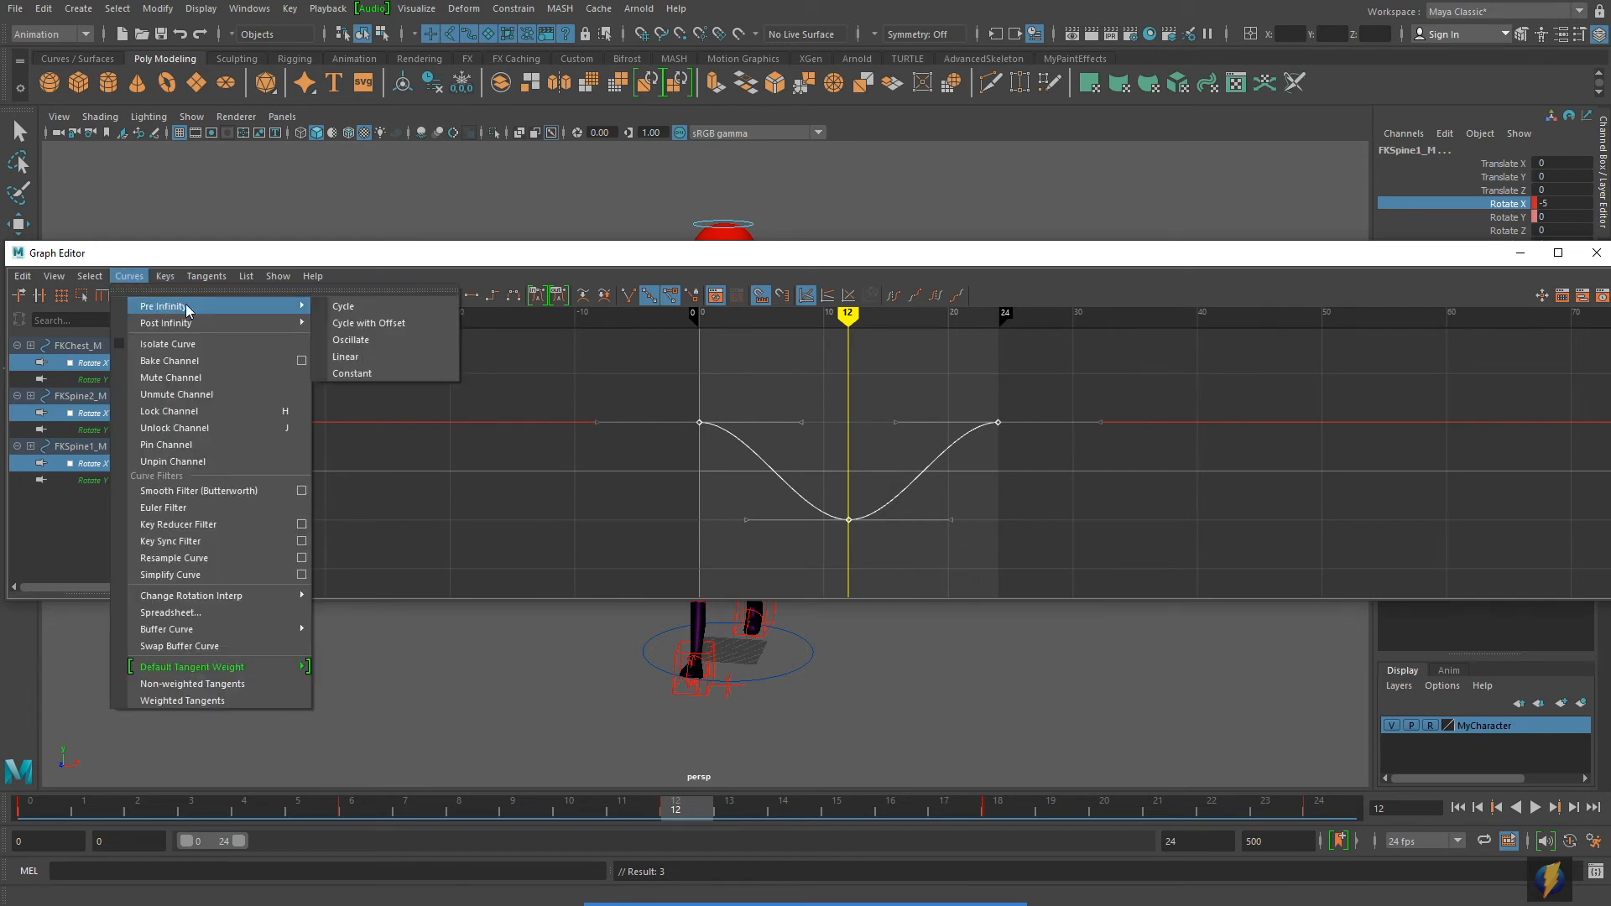
left_click(336, 306)
left_click(130, 277)
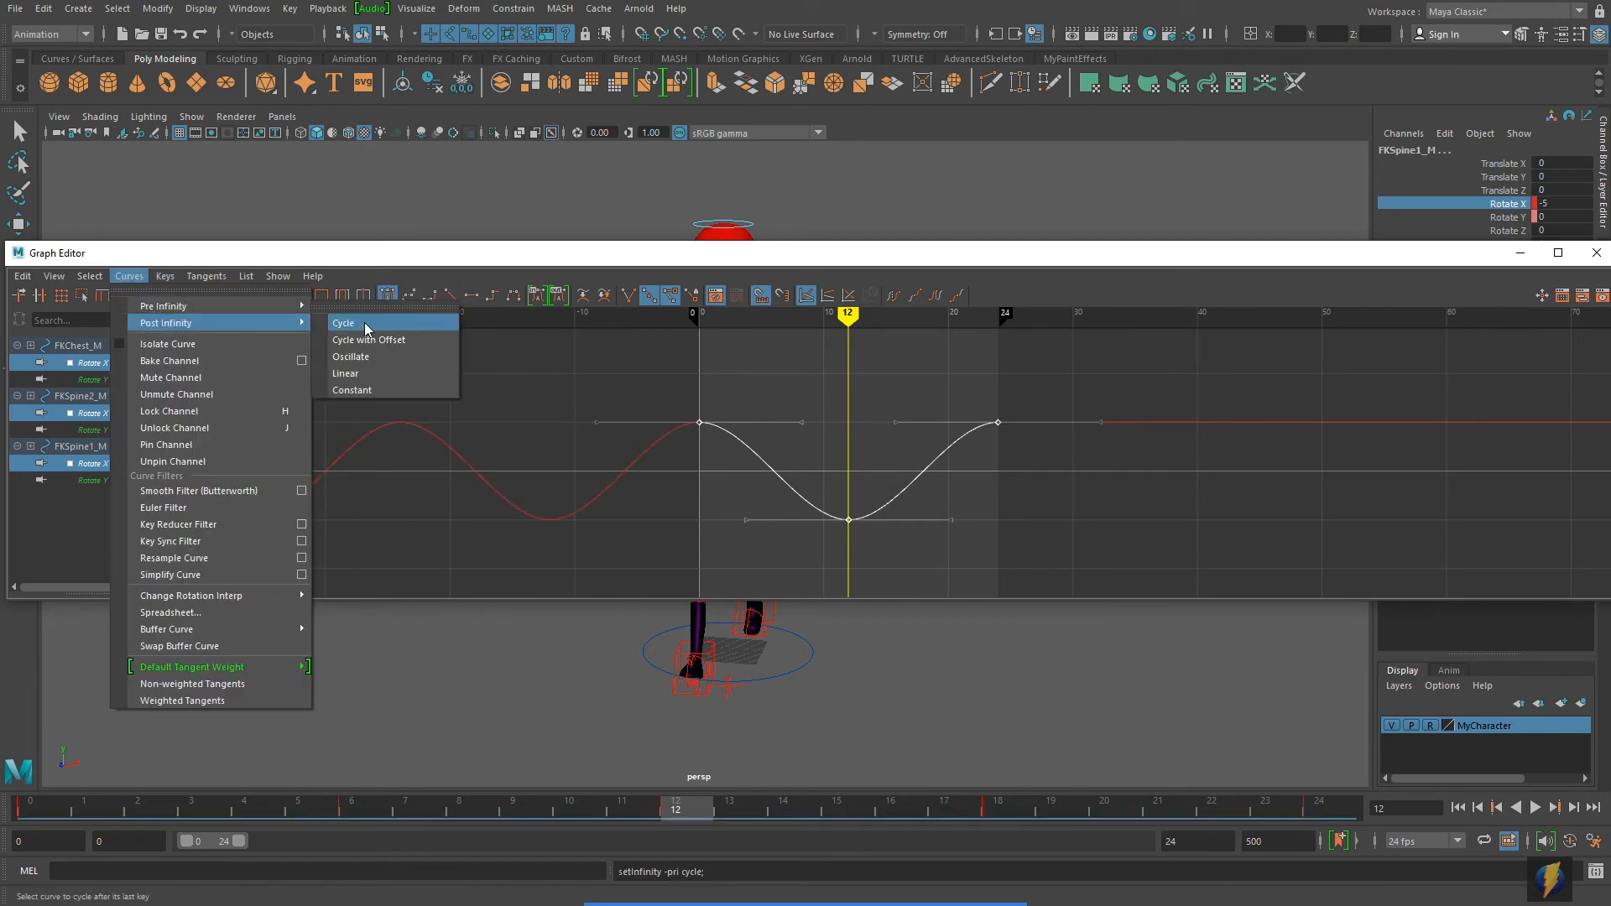
left_click(366, 326)
left_click(1520, 253)
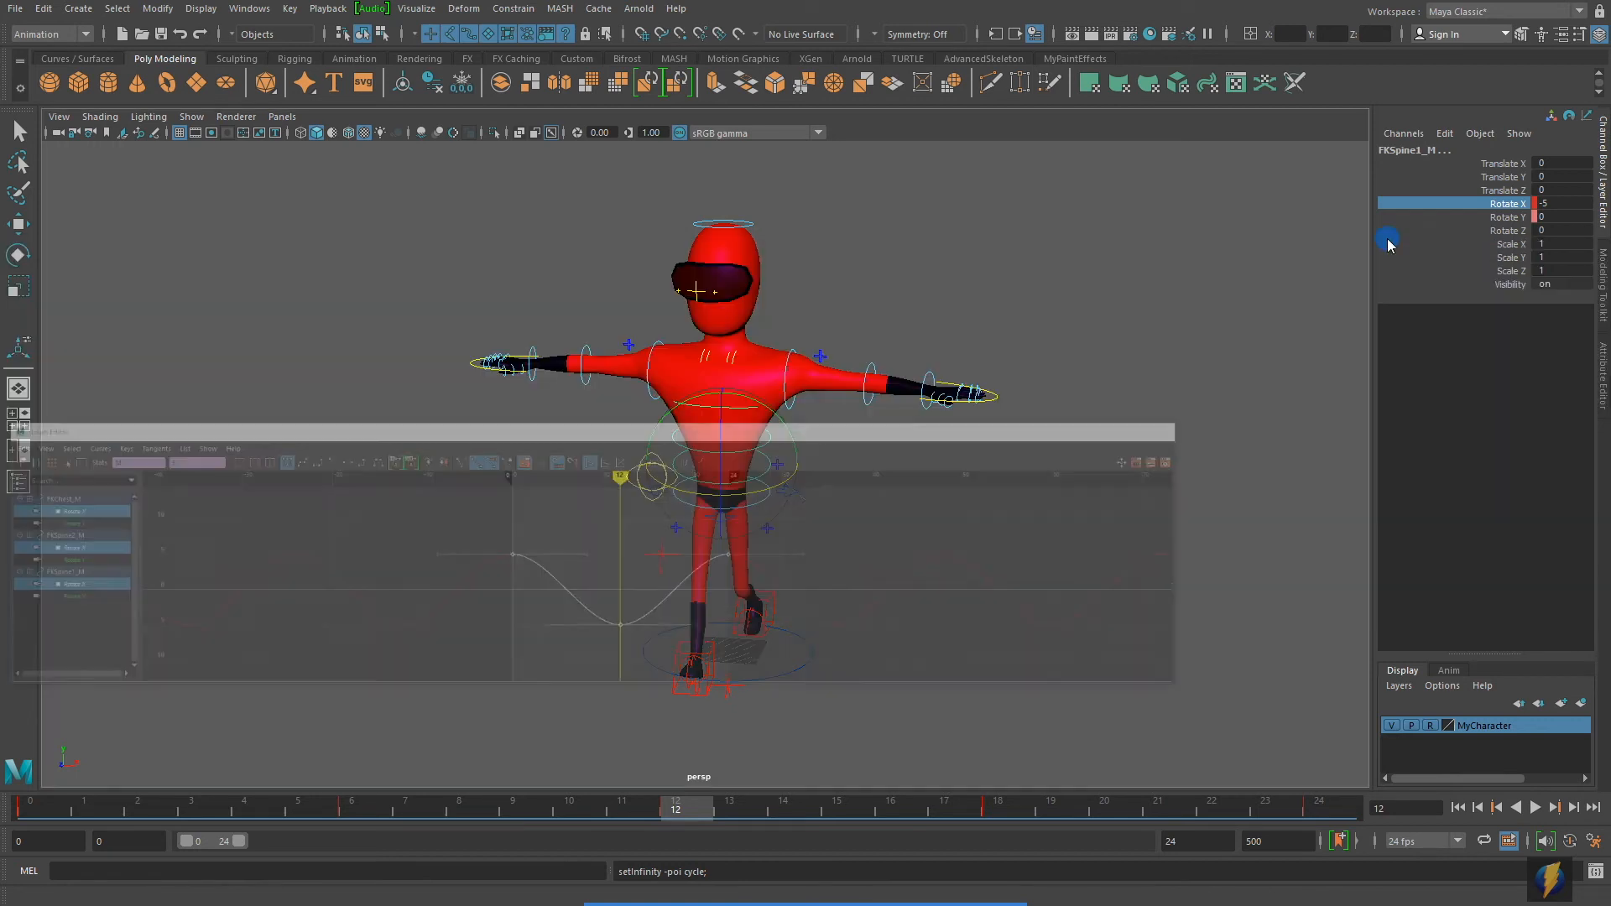
Play back the walk cycle, check the torso motion from the front and from above, and stop playback.
left_click(1534, 807)
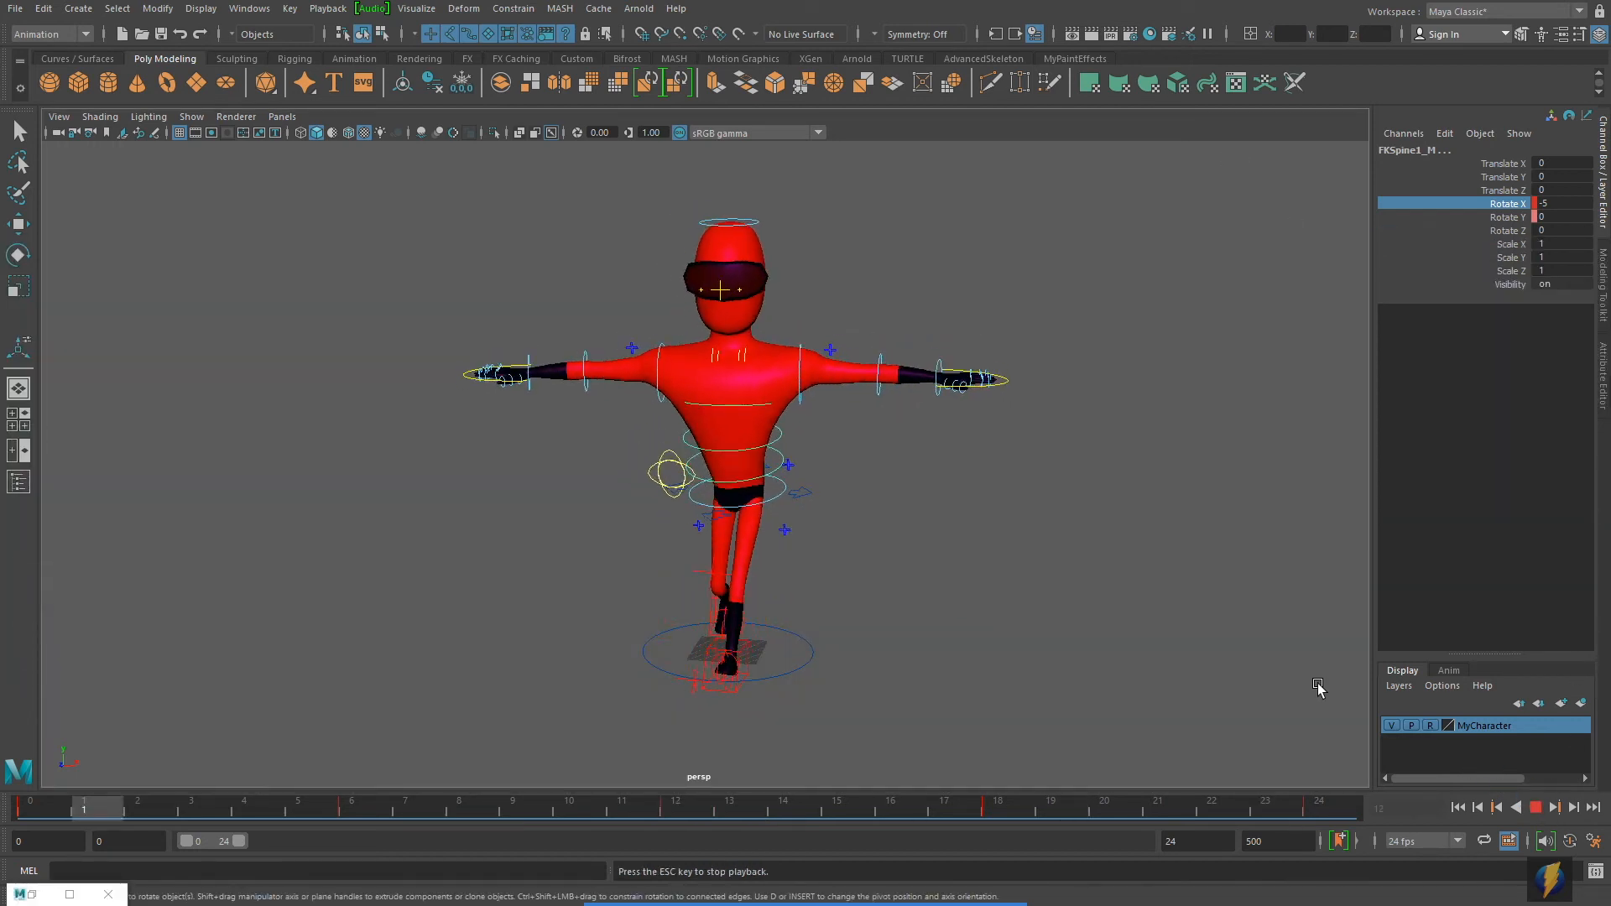
left_click_drag(1089, 621, 1104, 626, "alt")
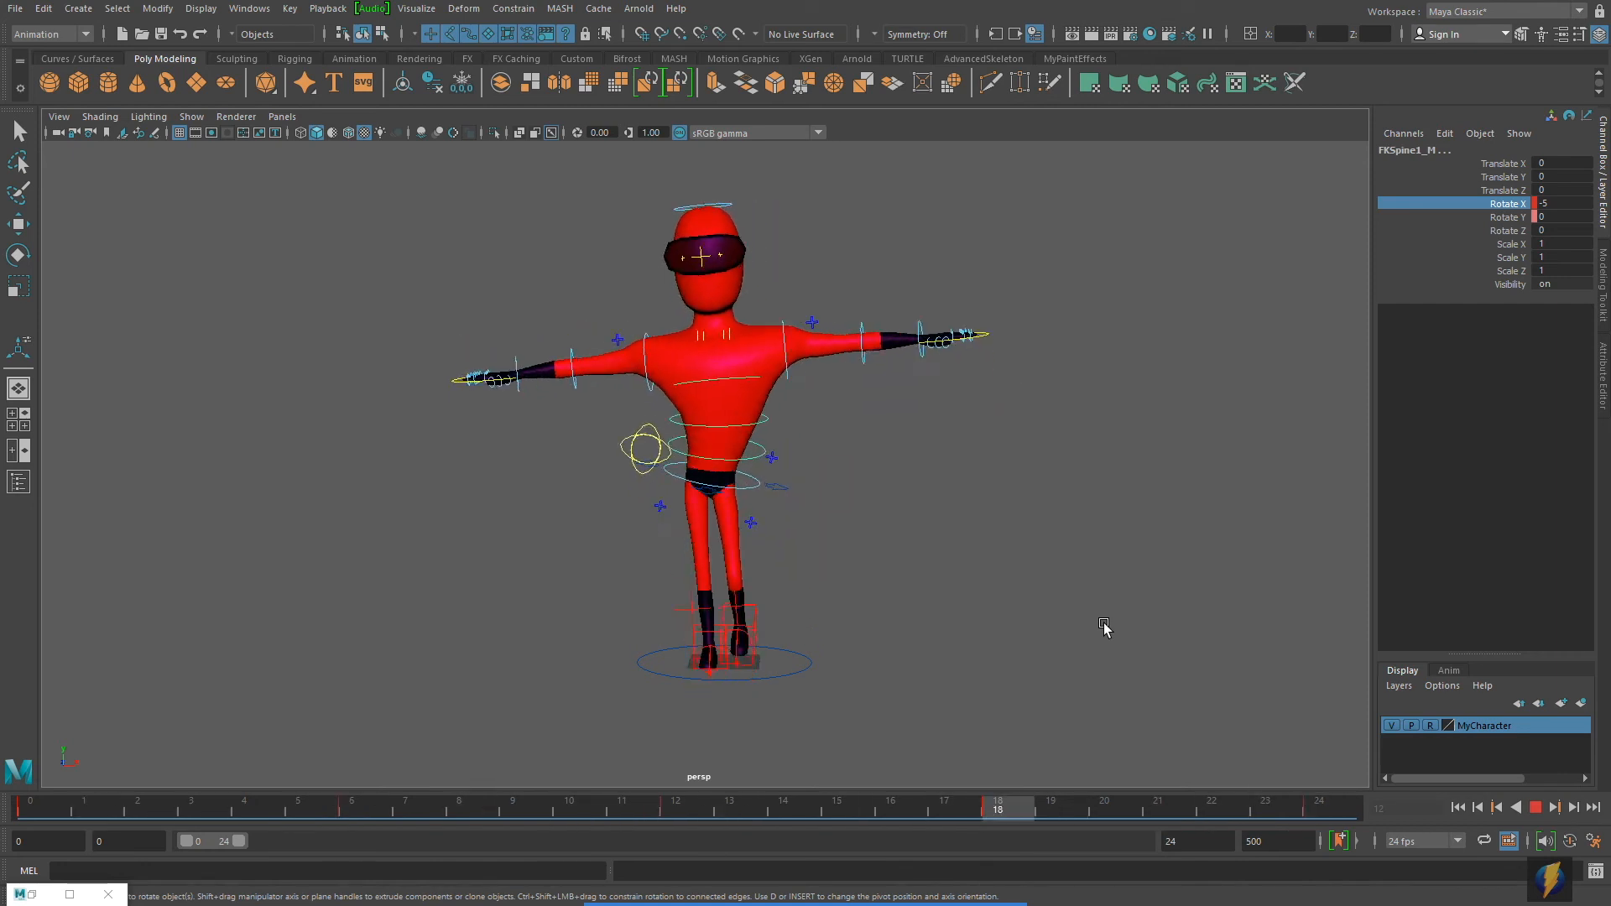
left_click_drag(717, 431, 755, 550, "alt")
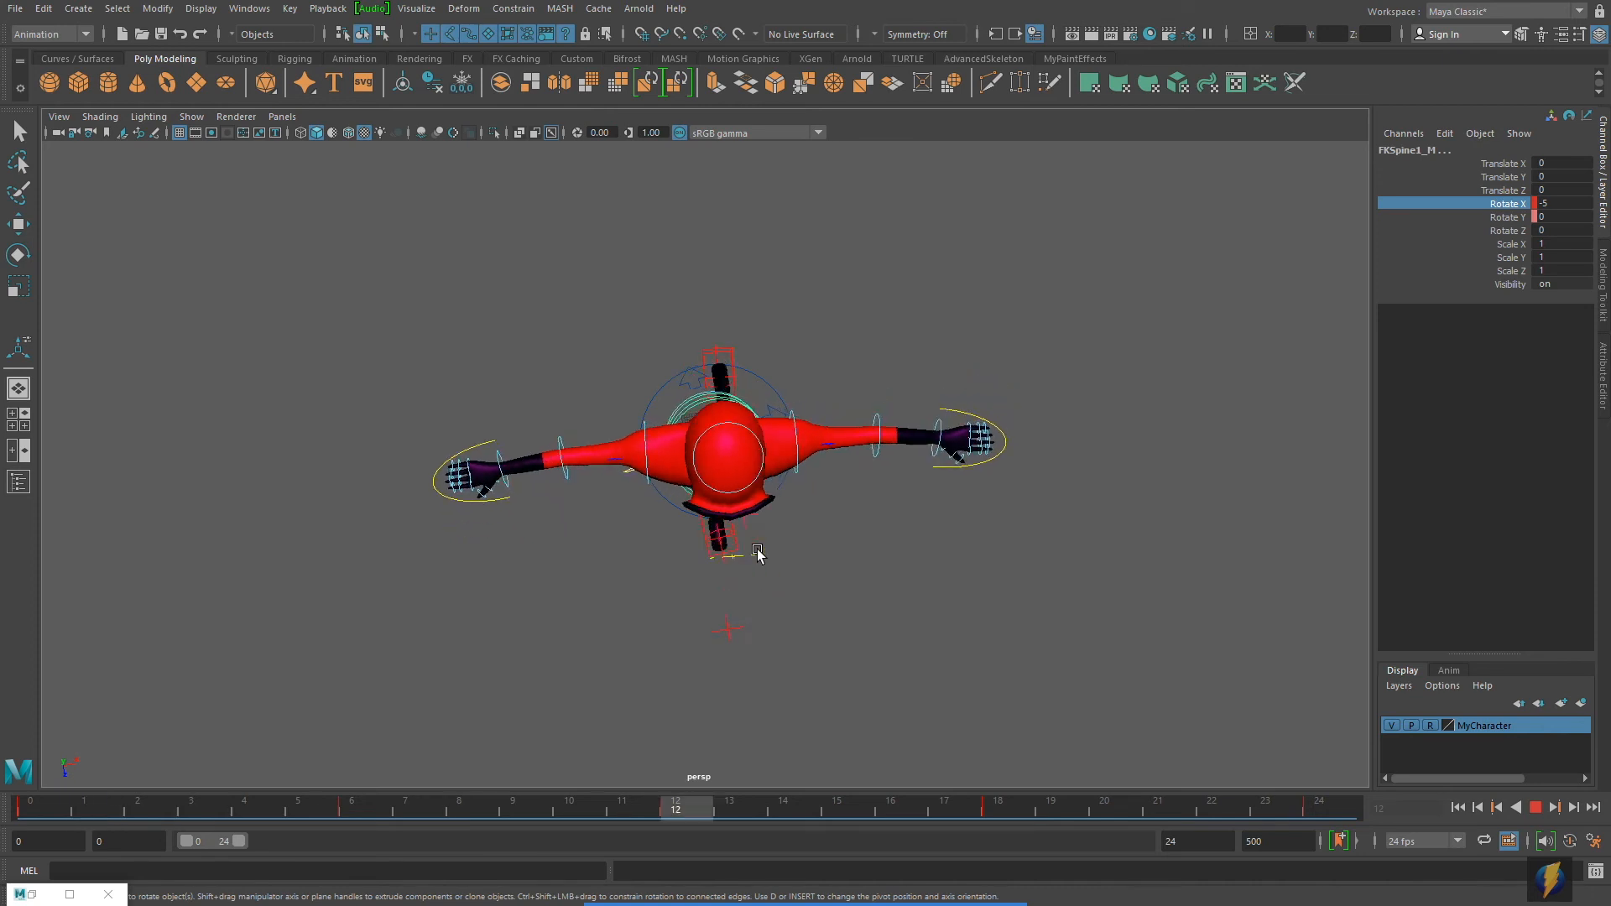
left_click_drag(867, 601, 831, 471, "alt")
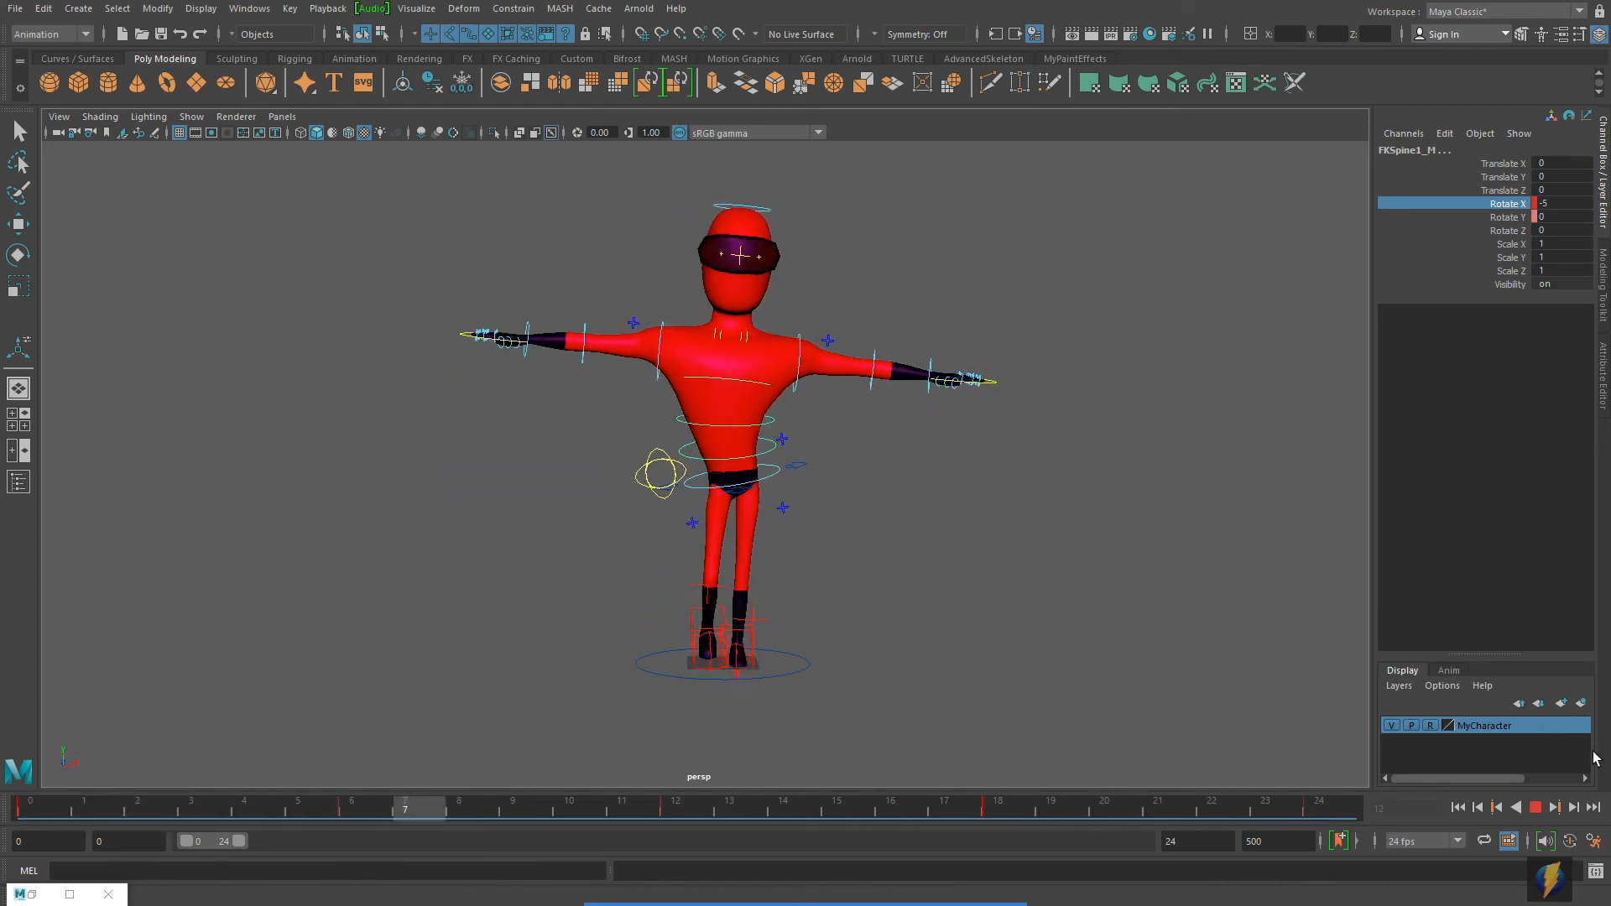
left_click(1535, 807)
Try rotating the character's root control at frame 1, undo the rotation and deselect the control.
right_click_drag(487, 535, 736, 537, "alt")
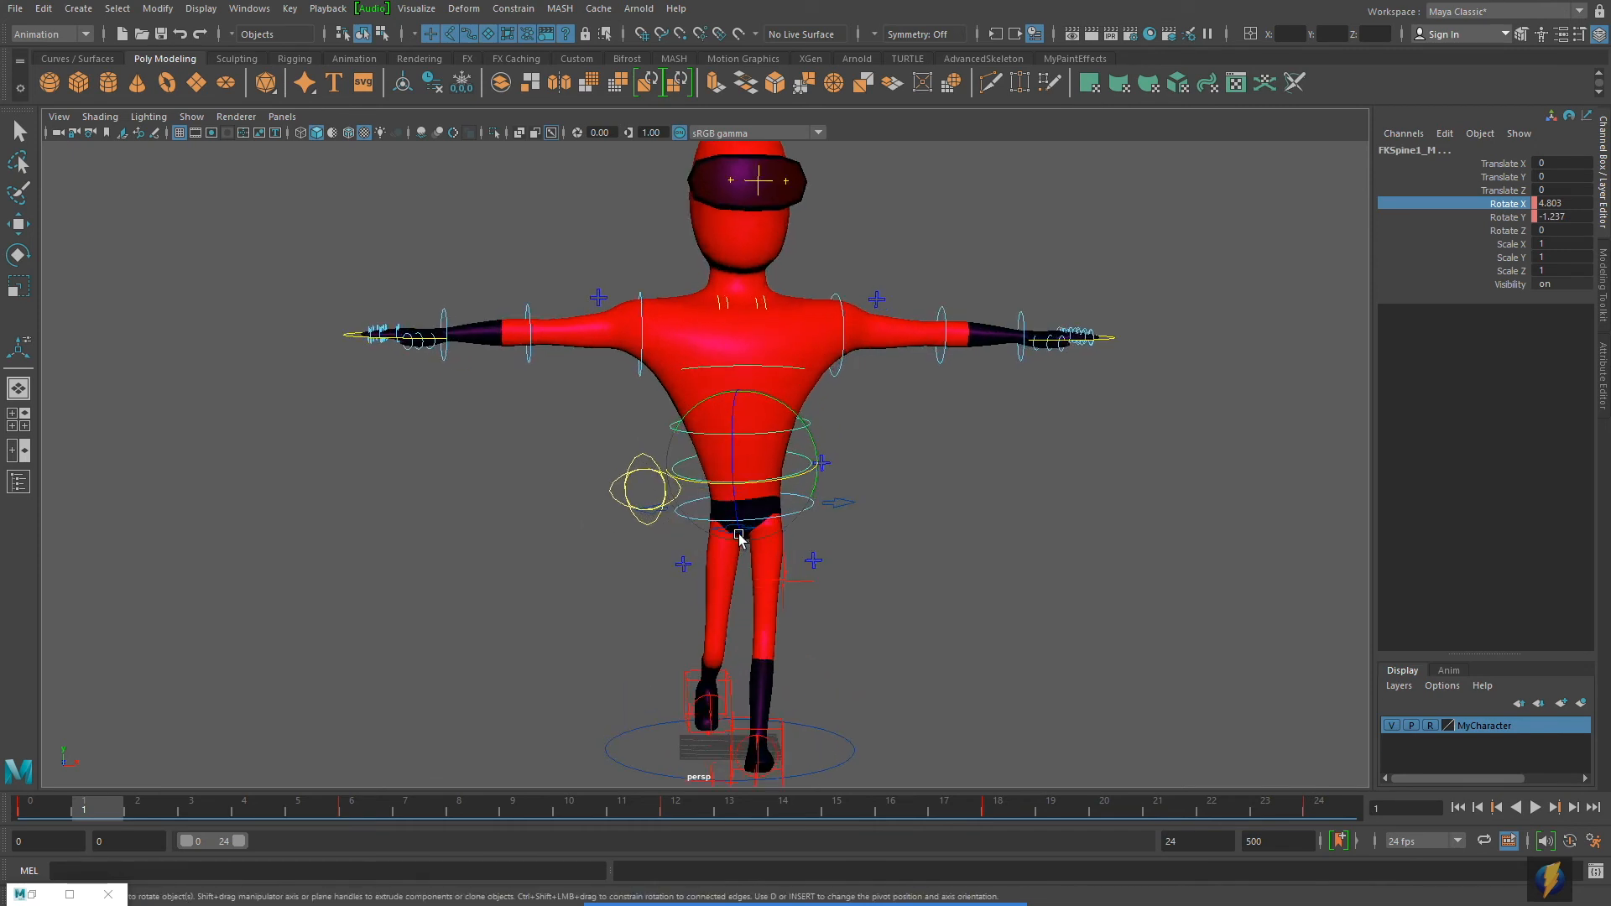
middle_click_drag(737, 537, 725, 485, "alt")
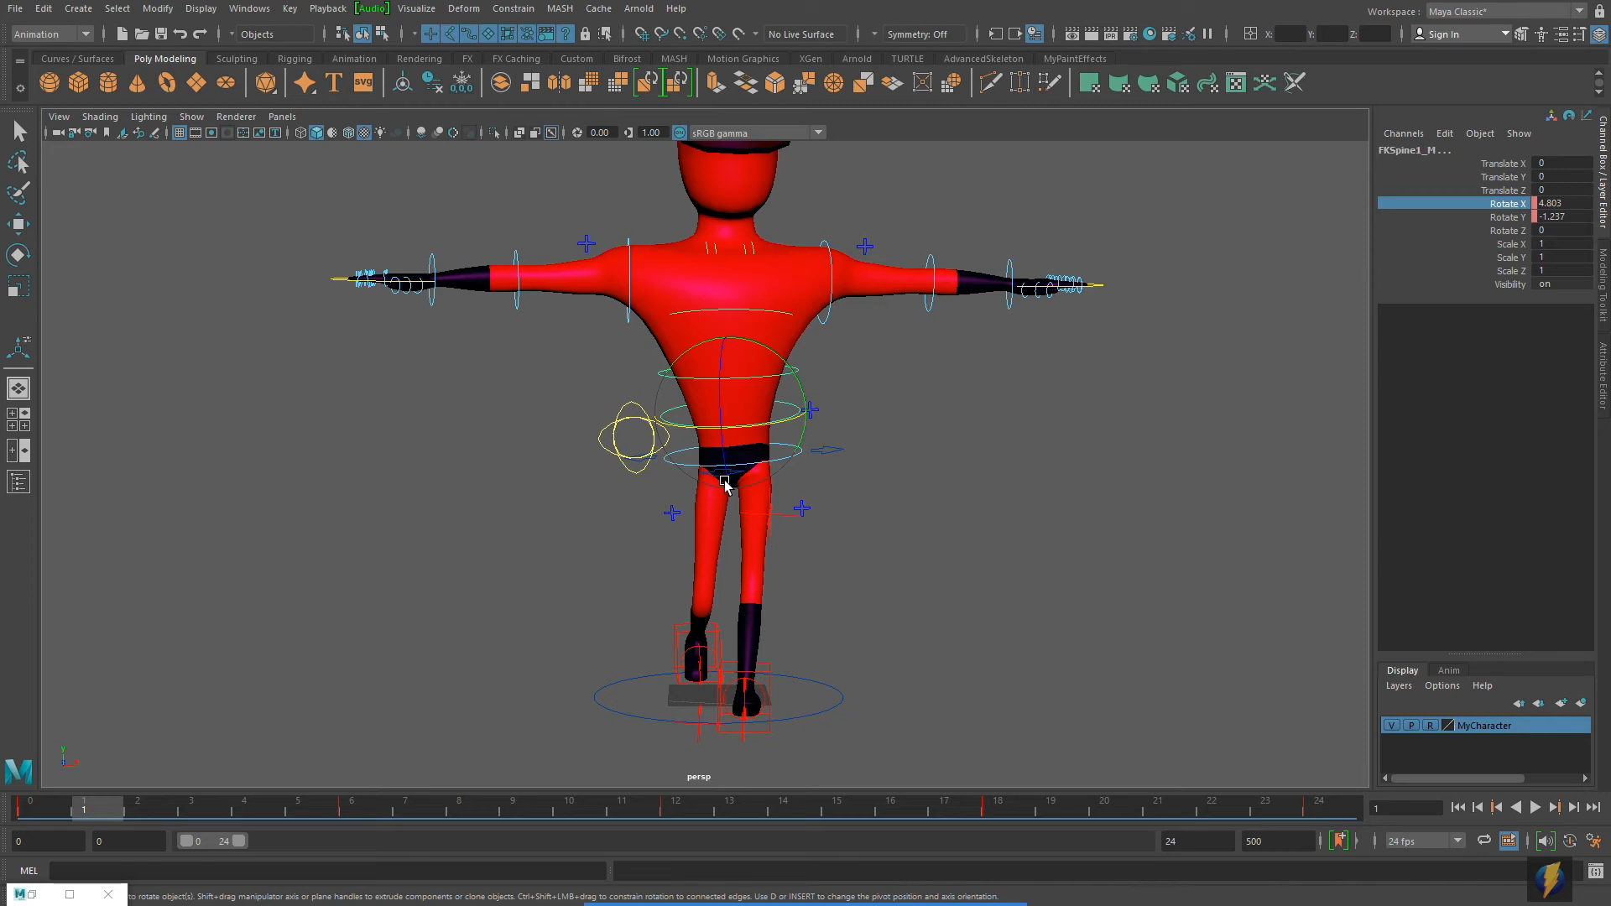
left_click(948, 486)
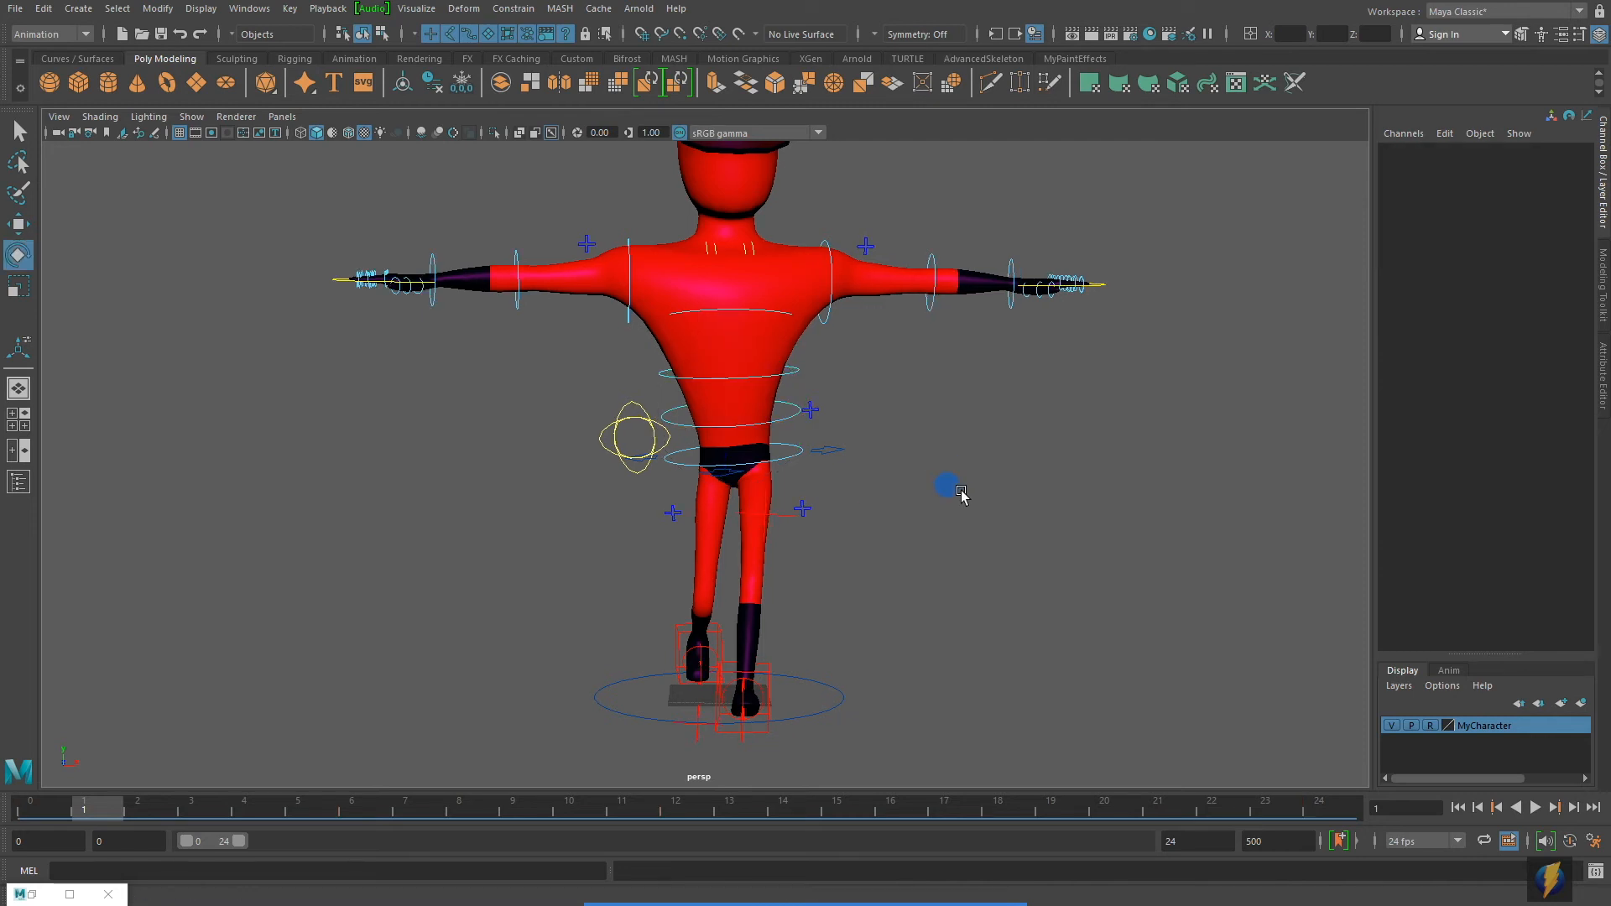
left_click(831, 456)
left_click_drag(924, 460, 839, 447)
mouse_move(771, 388)
left_mouse_down()
mouse_move(781, 399)
mouse_move(753, 396)
left_mouse_up()
key("ctrl+z")
key("ctrl+z")
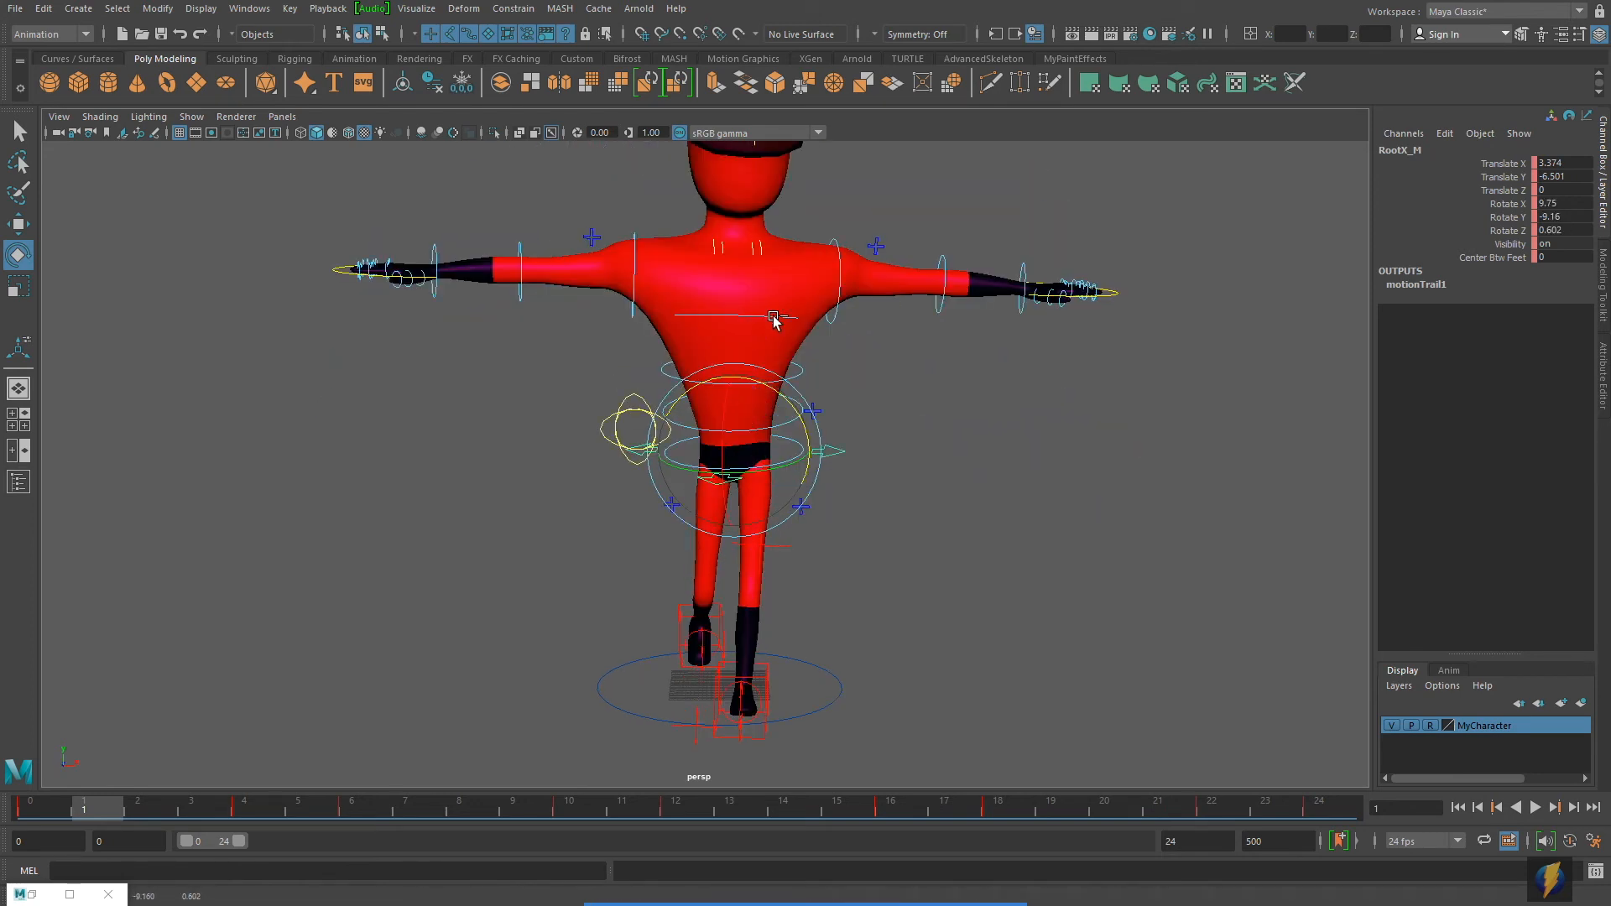
key("ctrl+z")
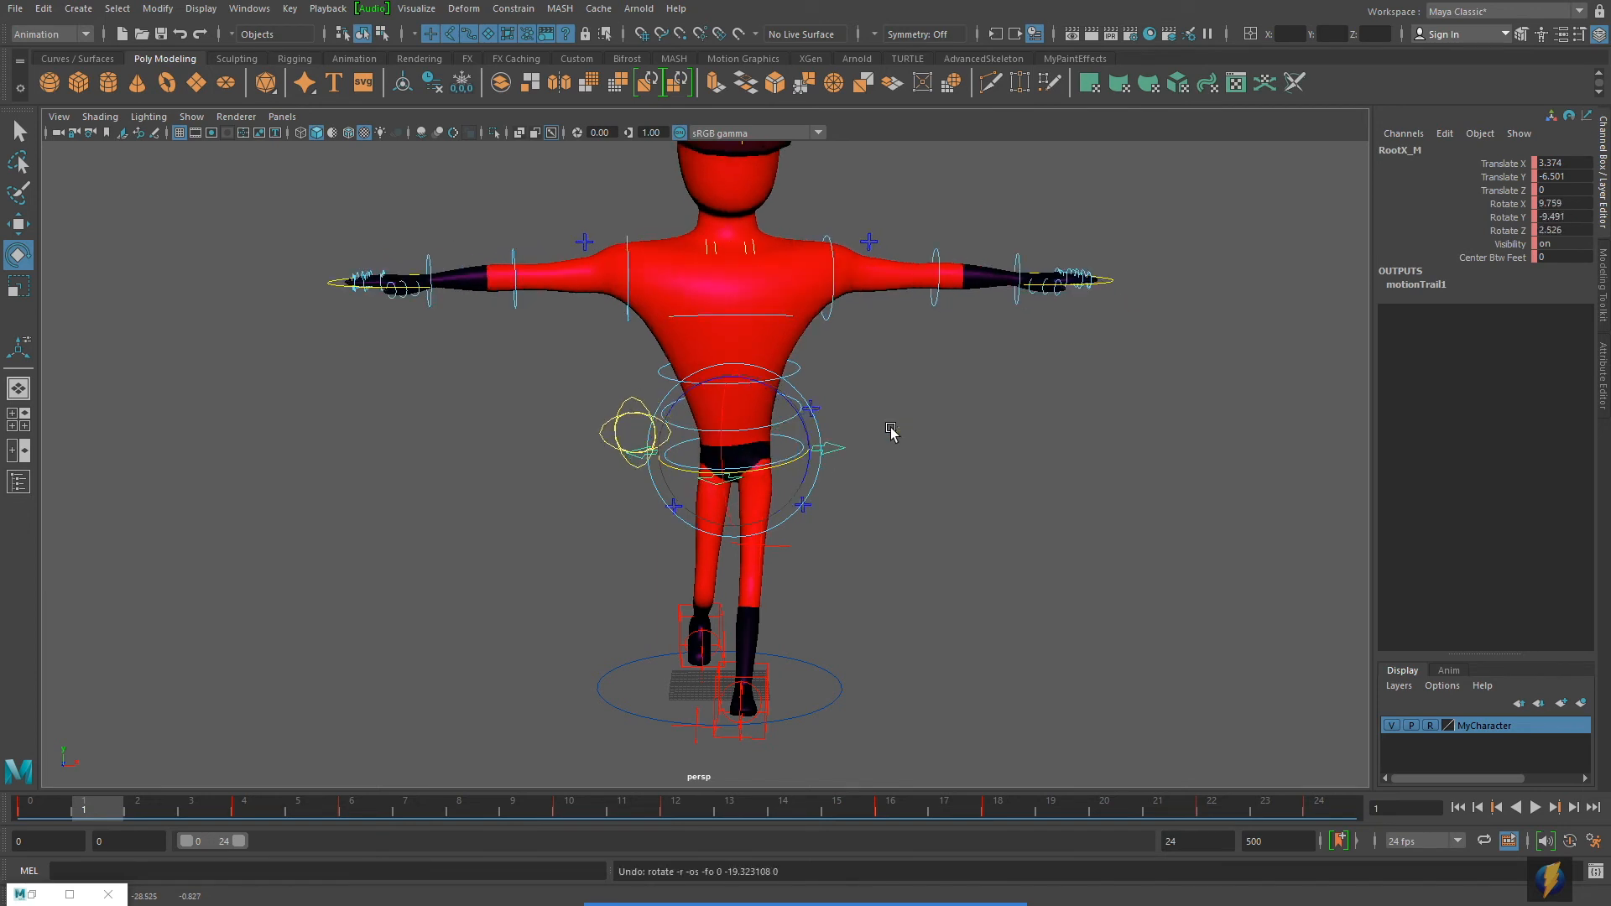
left_click(822, 379)
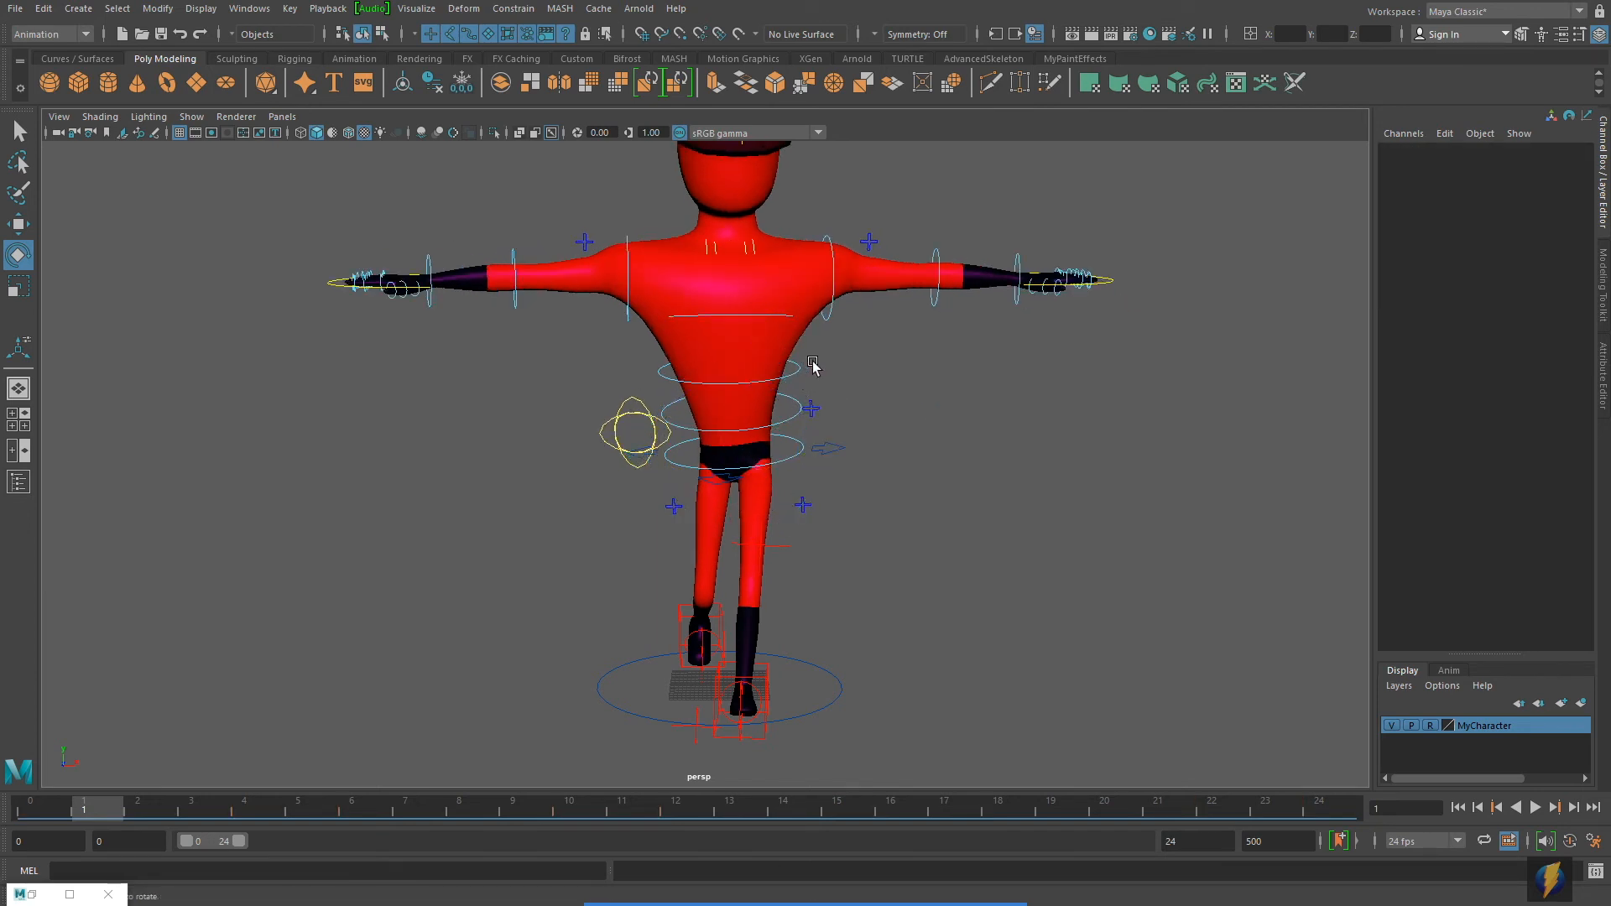
Try rotating the hip swinger control about its Y axis and undo the rotation.
left_click_drag(779, 405, 767, 392, "alt")
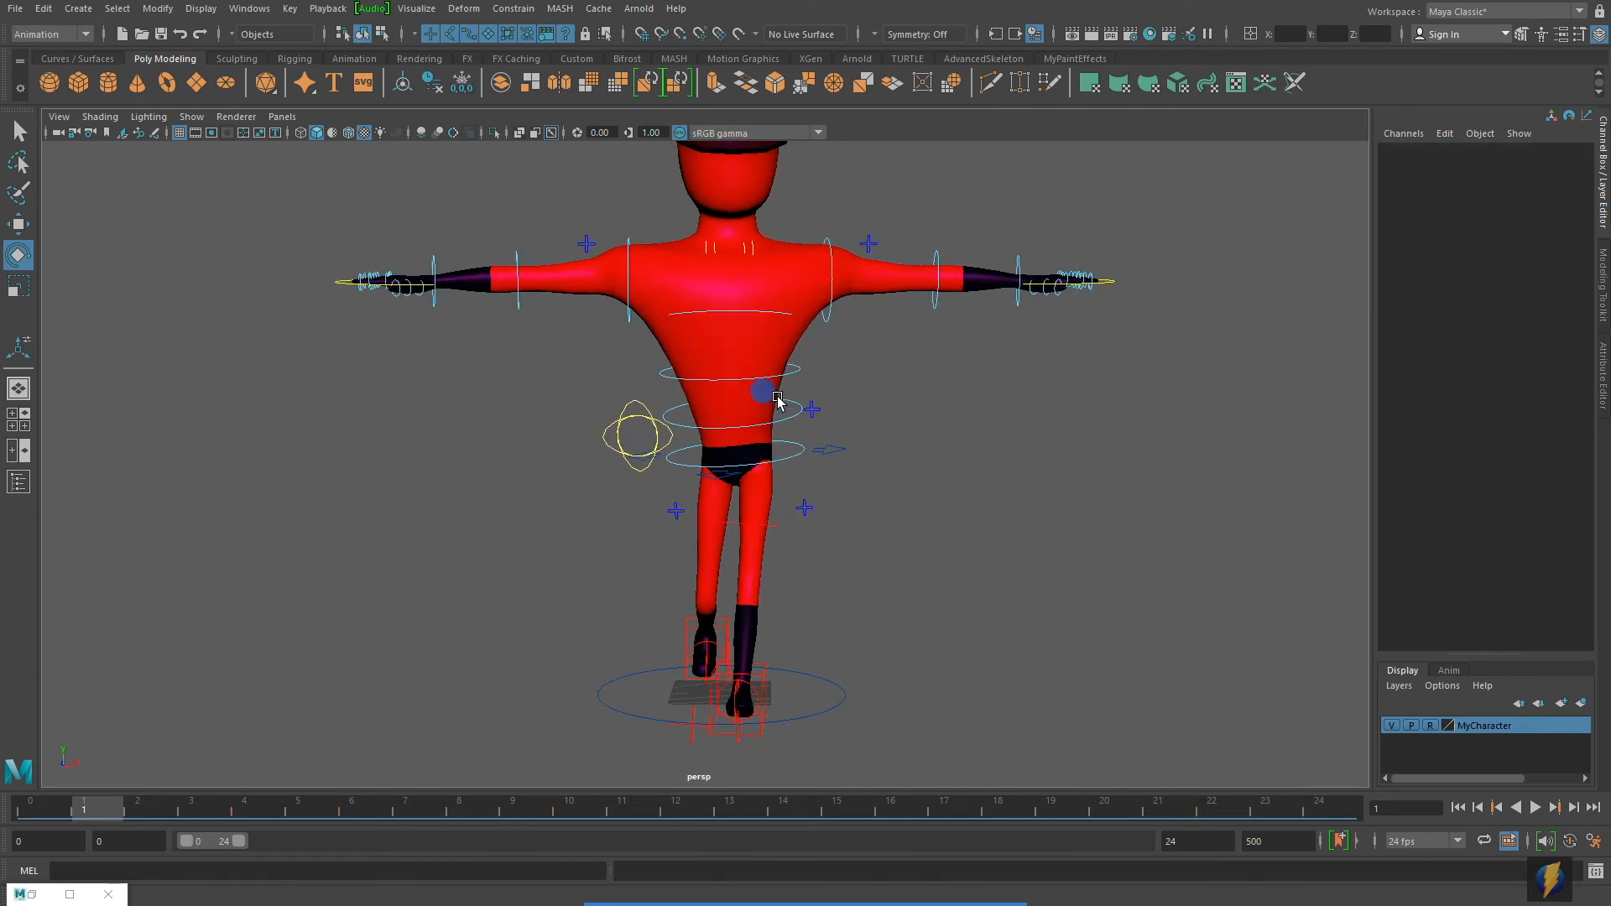
left_click(618, 430)
right_click_drag(823, 472, 1408, 281, "alt")
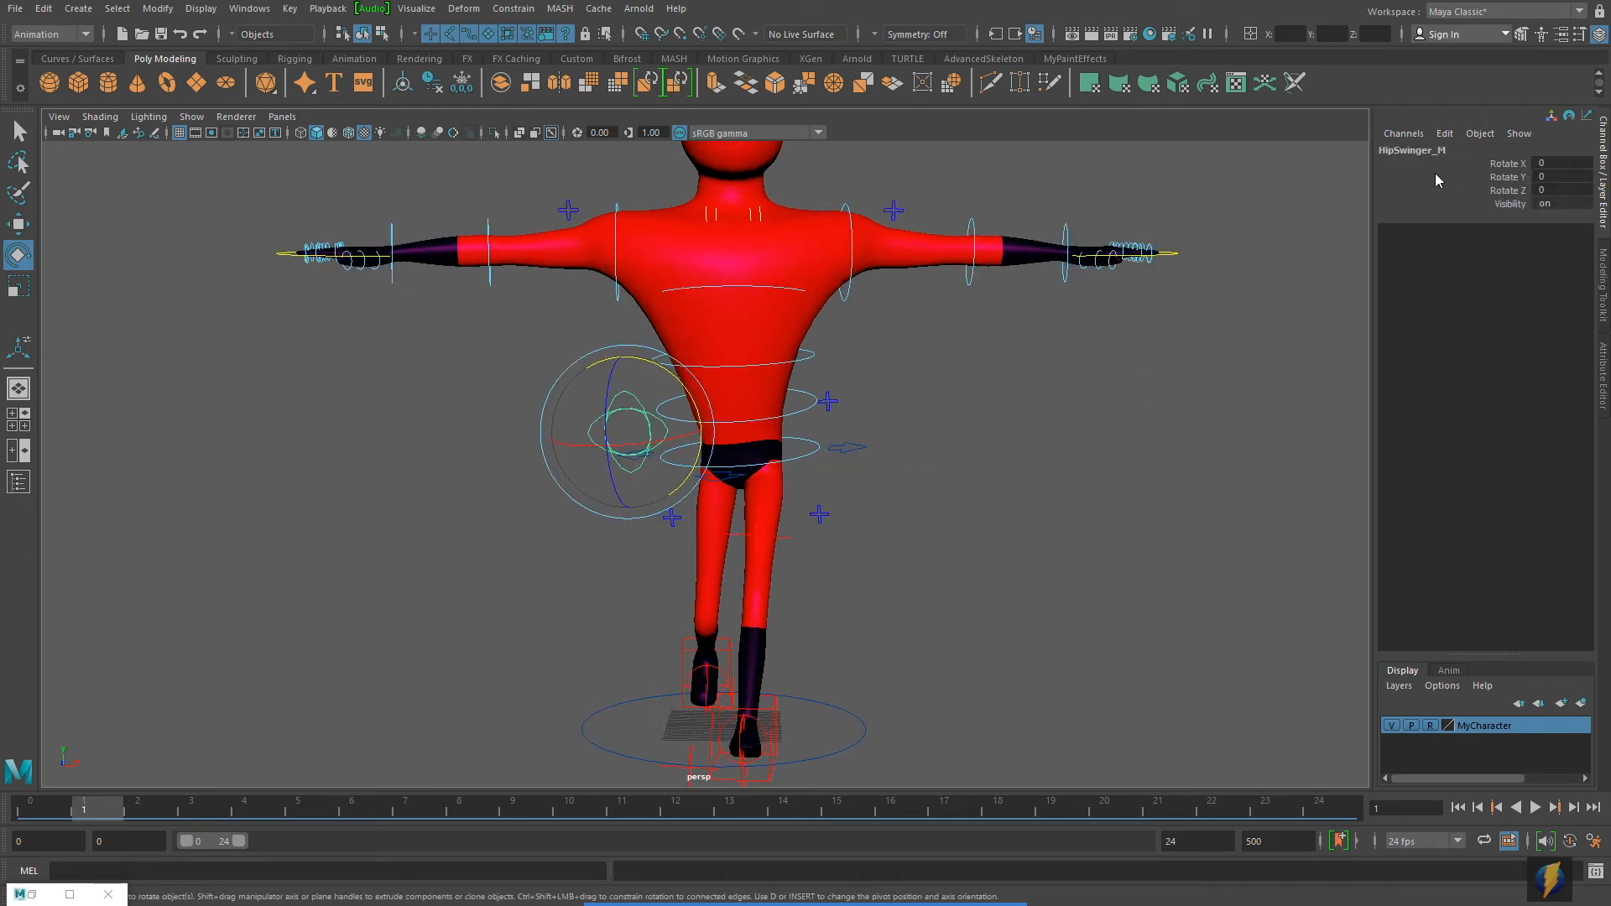
right_click_drag(1087, 487, 960, 493, "alt")
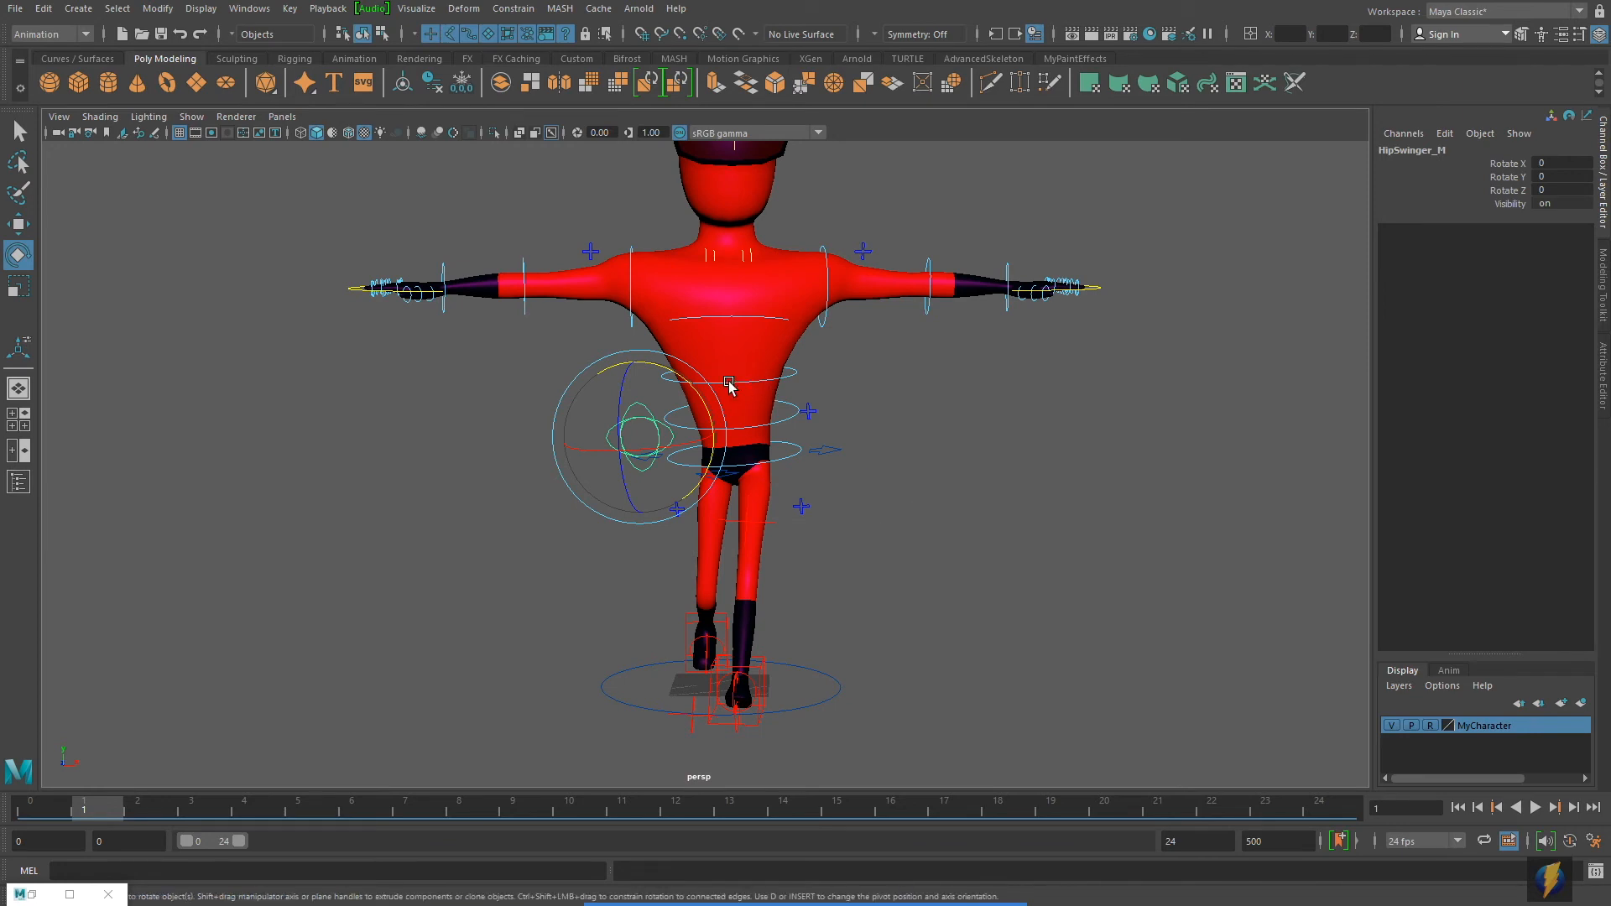
mouse_move(690, 385)
left_mouse_down()
mouse_move(709, 399)
mouse_move(650, 362)
mouse_move(688, 404)
mouse_move(622, 447)
mouse_move(684, 425)
mouse_move(594, 361)
mouse_move(629, 419)
mouse_move(669, 370)
left_mouse_up()
key("ctrl+z")
key("ctrl+z")
key("ctrl+z")
key("ctrl+z")
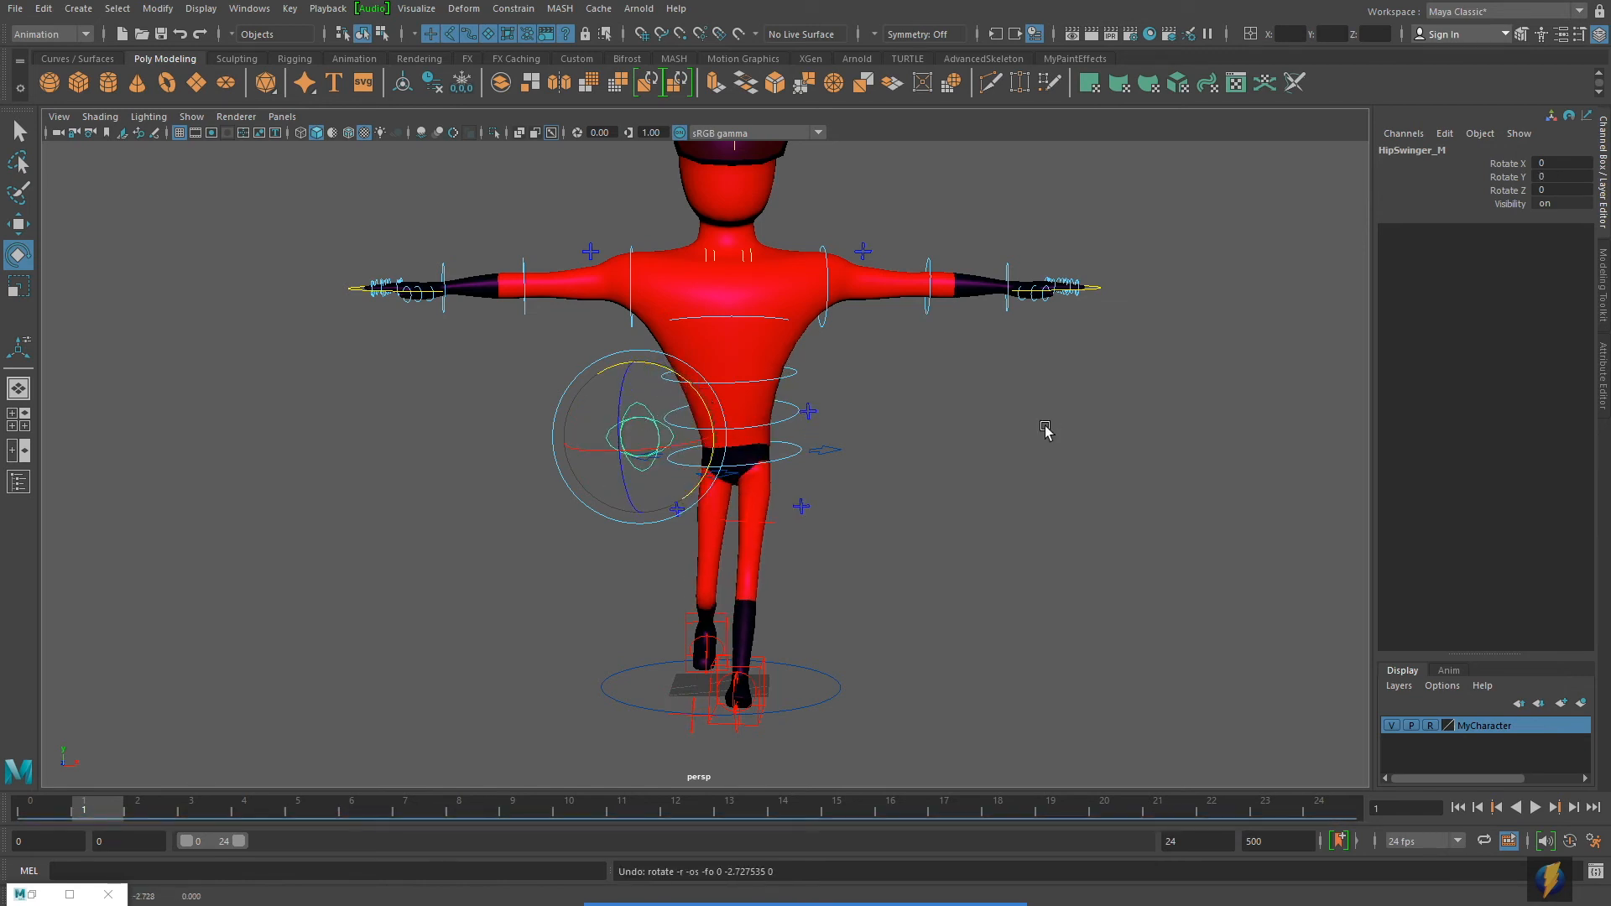
left_click(823, 455)
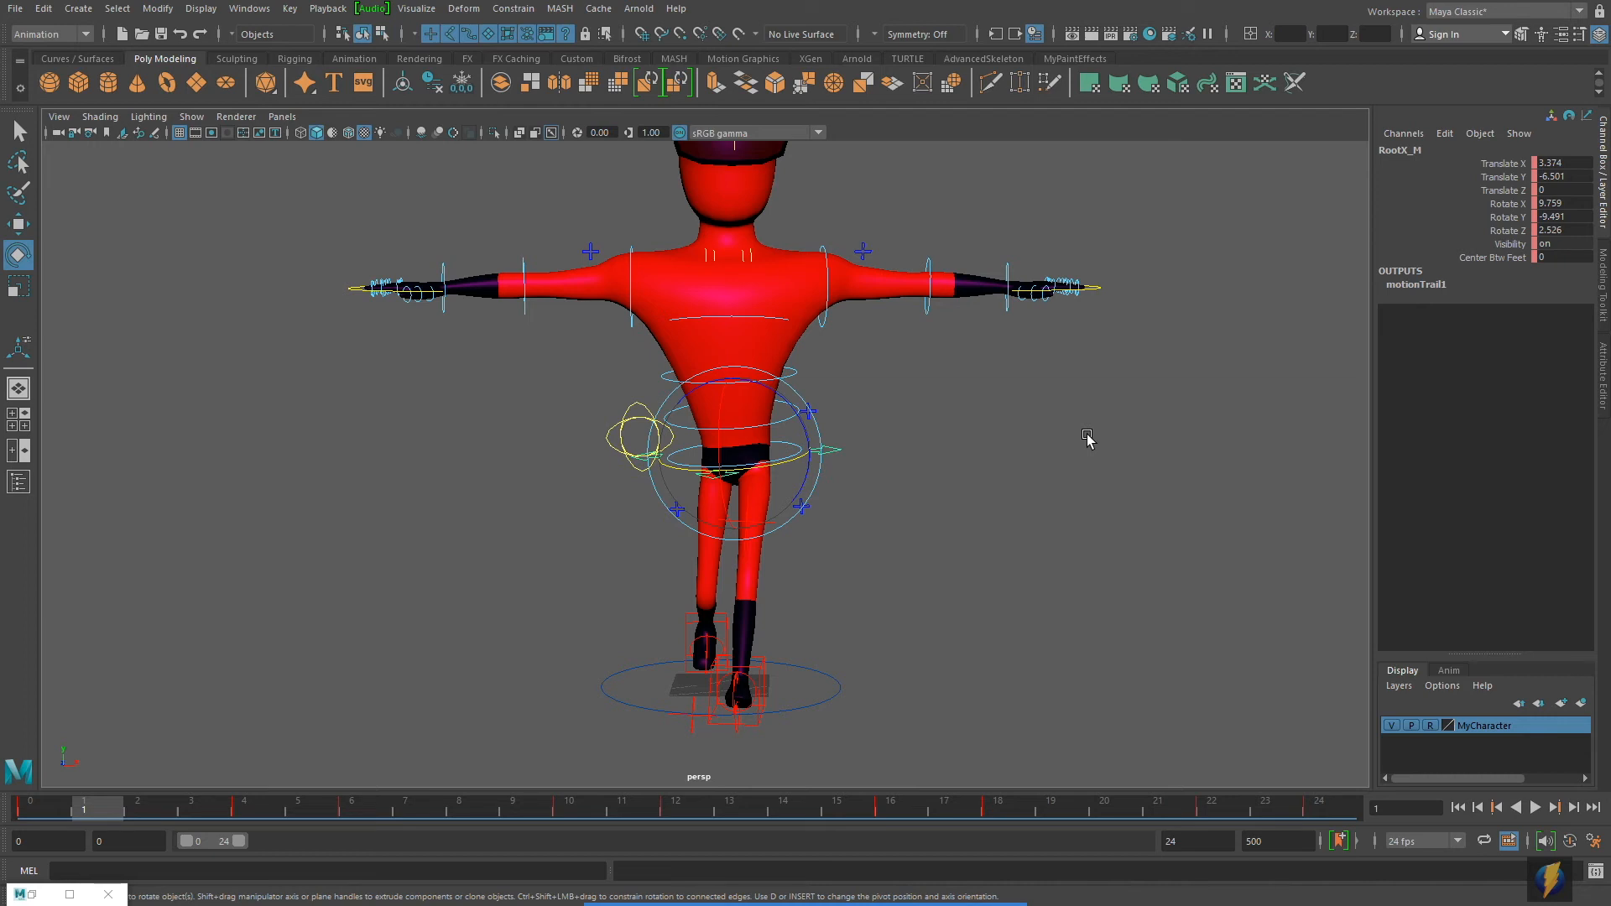
left_click(666, 422)
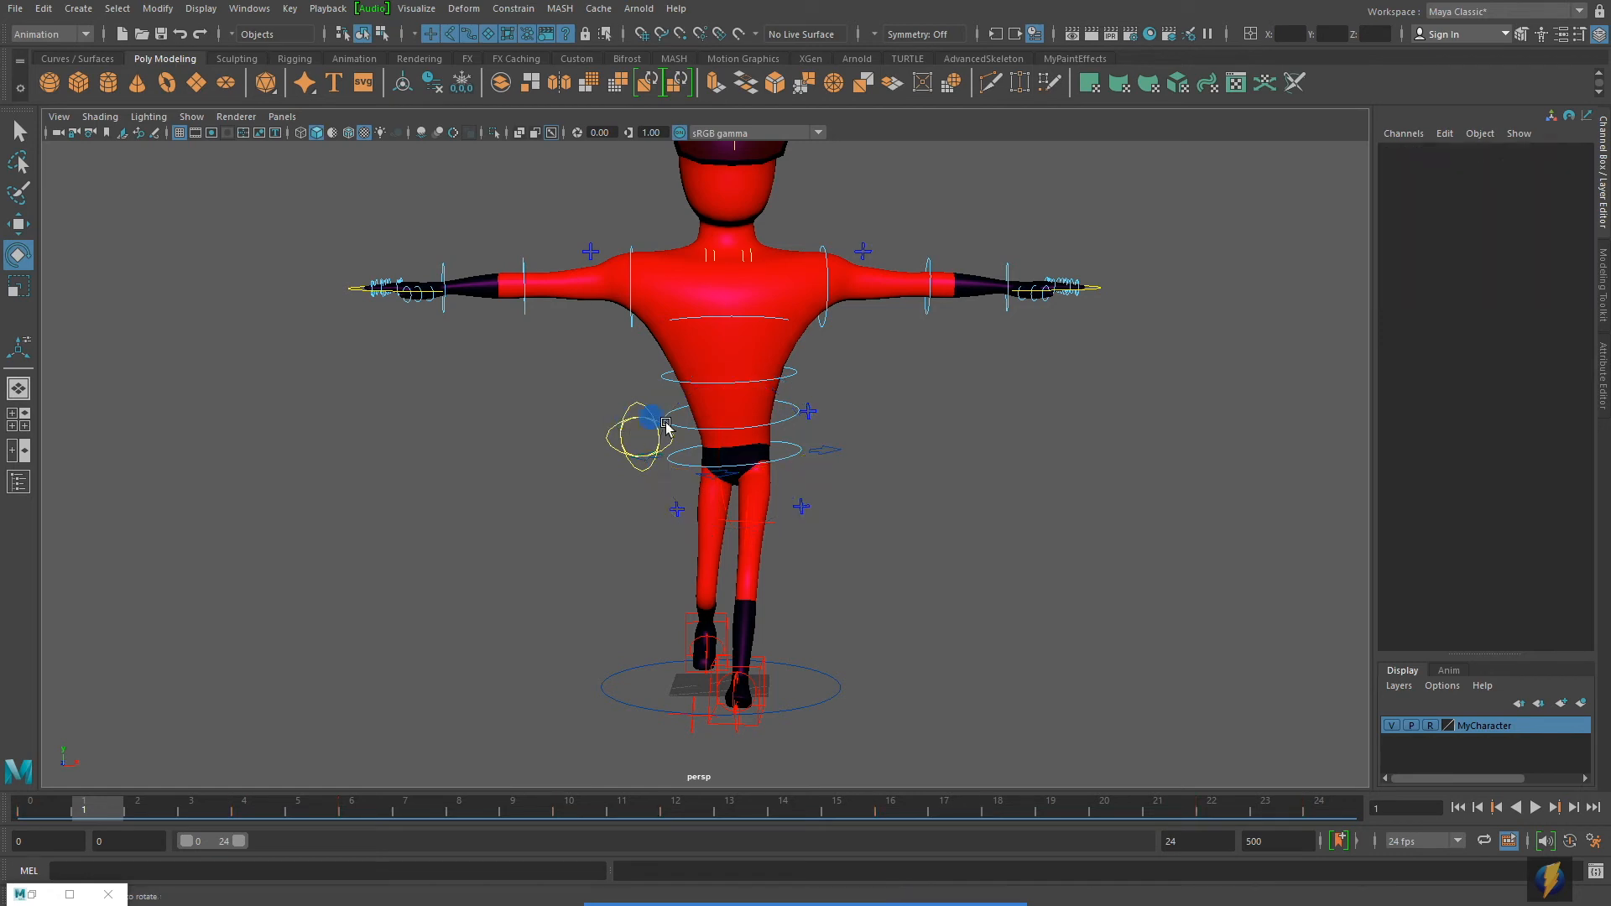
left_click(623, 425)
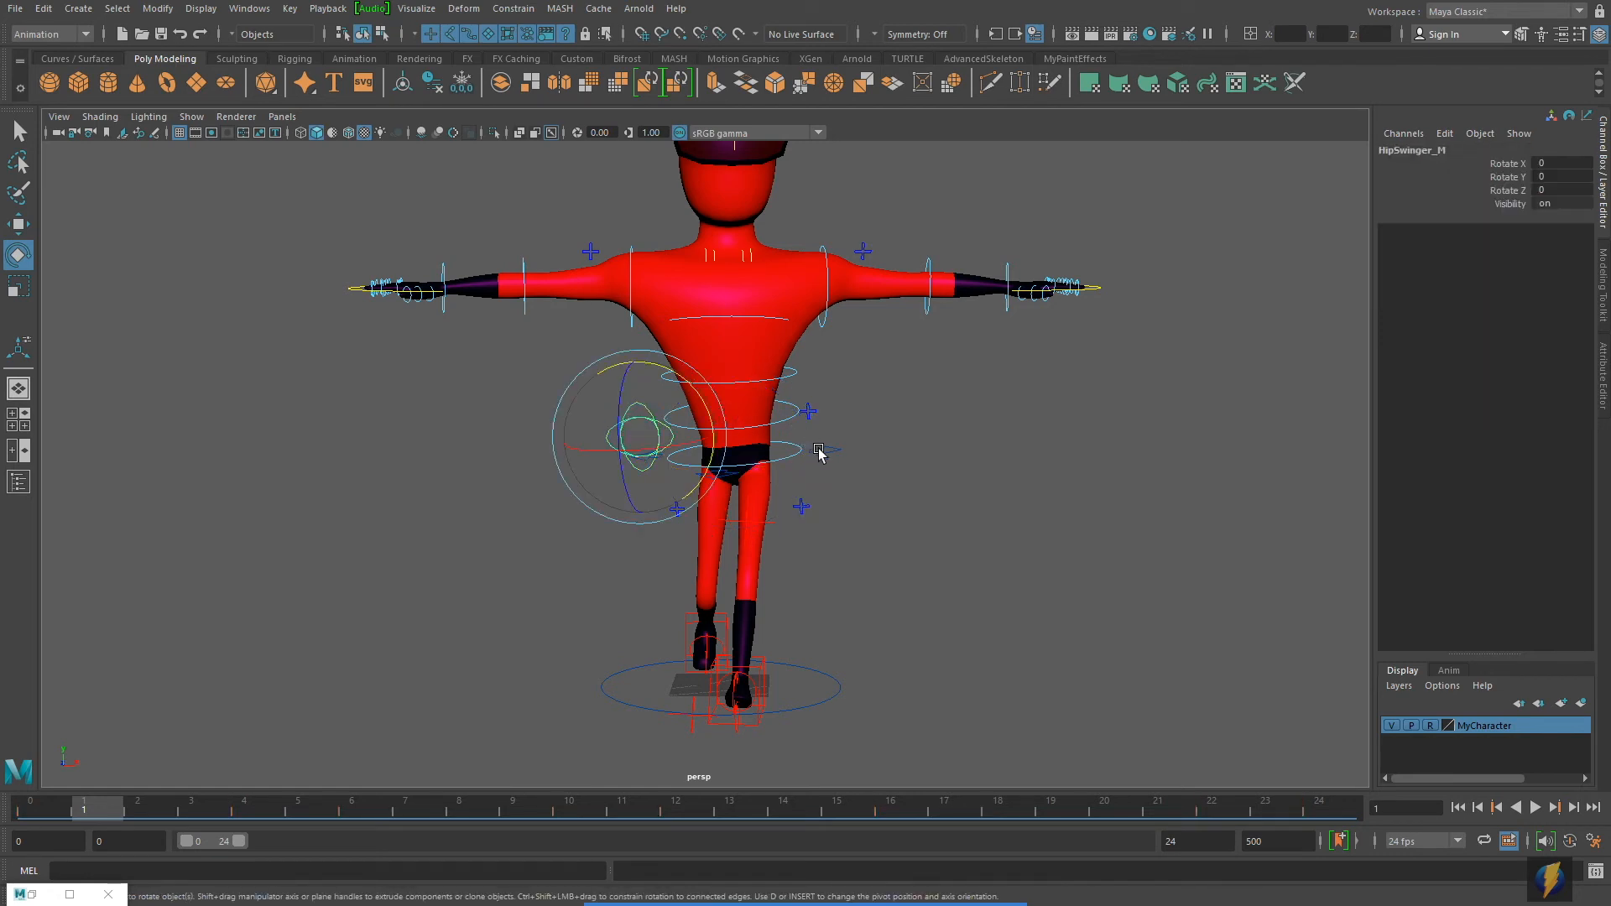
left_click(820, 450)
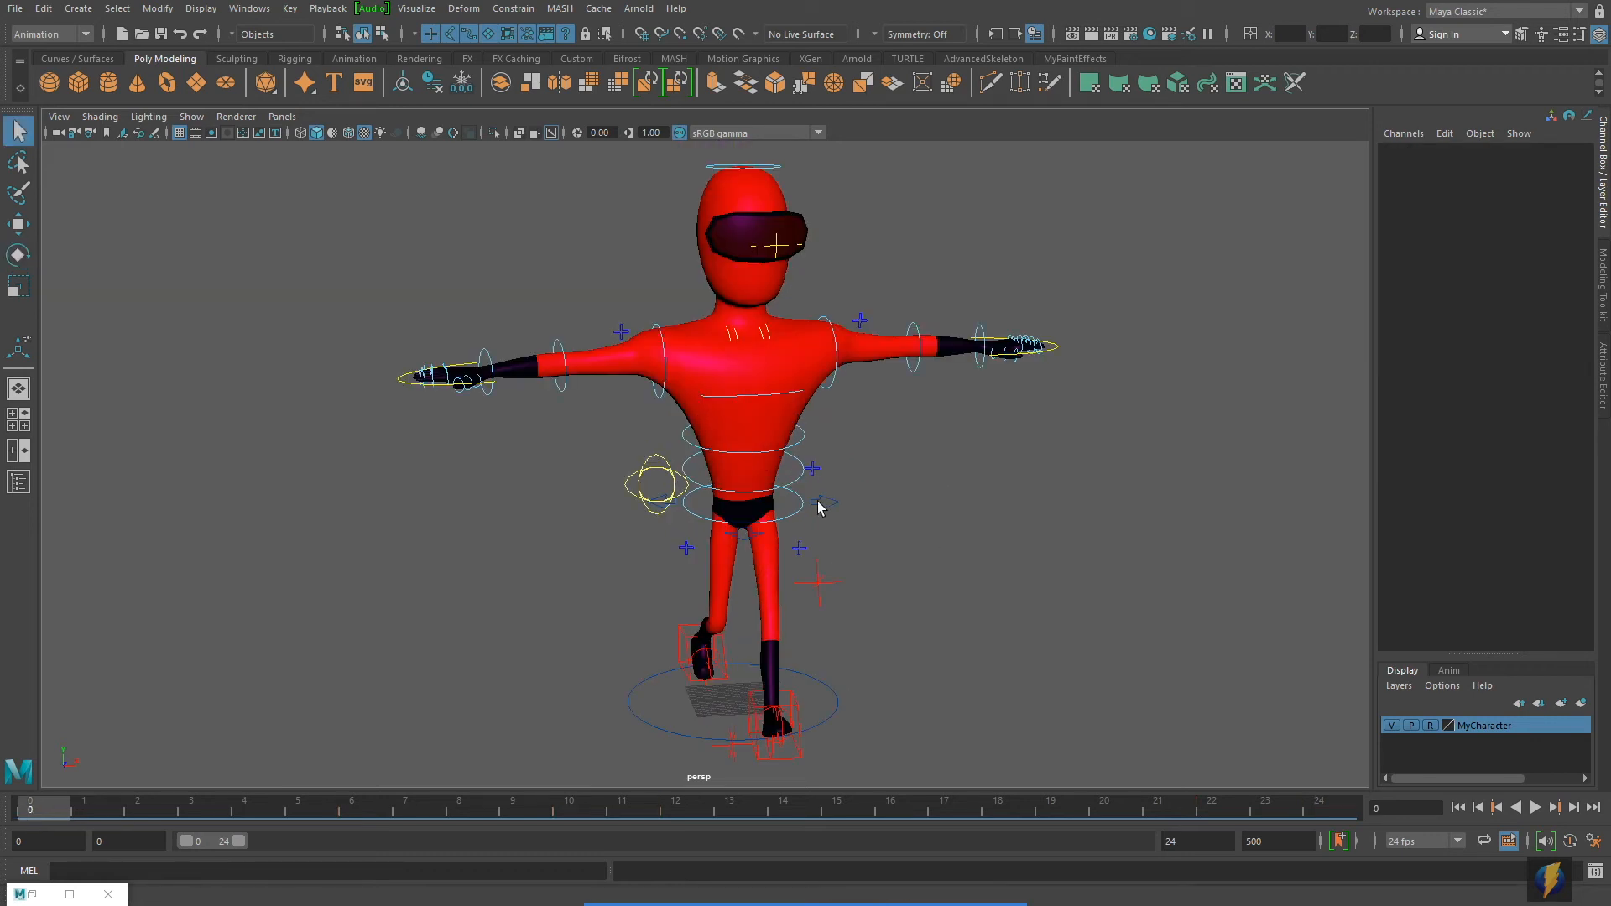
Play back the walk cycle while orbiting around the character, and stop it with the right hand in view.
left_click_drag(820, 507, 867, 479, "alt")
left_click(1535, 807)
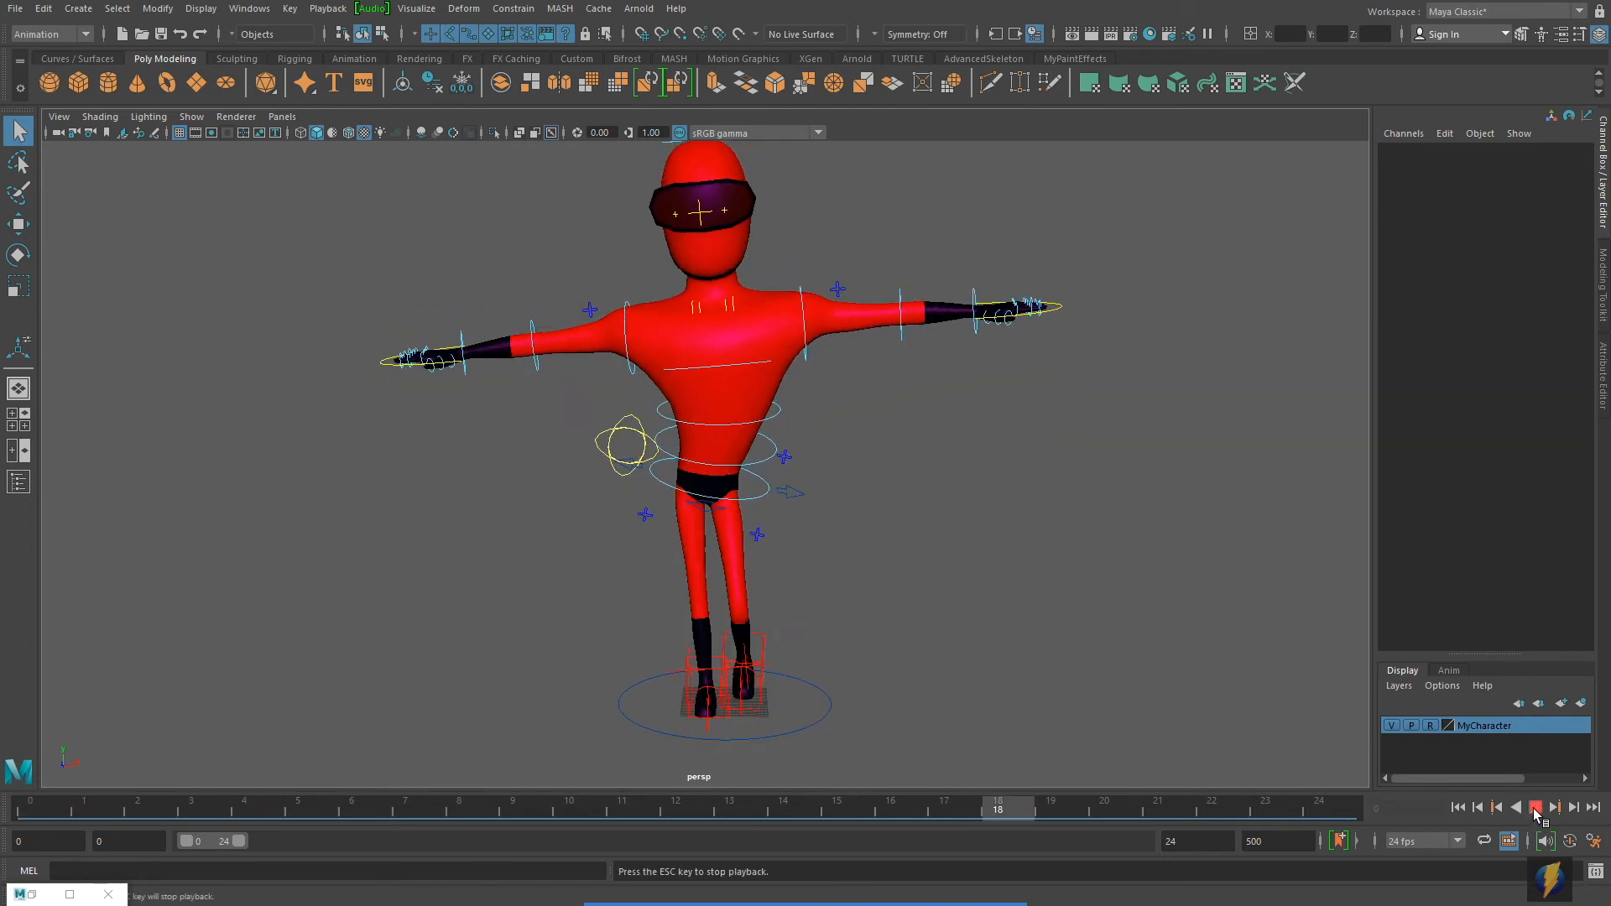
left_click_drag(685, 449, 430, 564, "alt")
key("Escape")
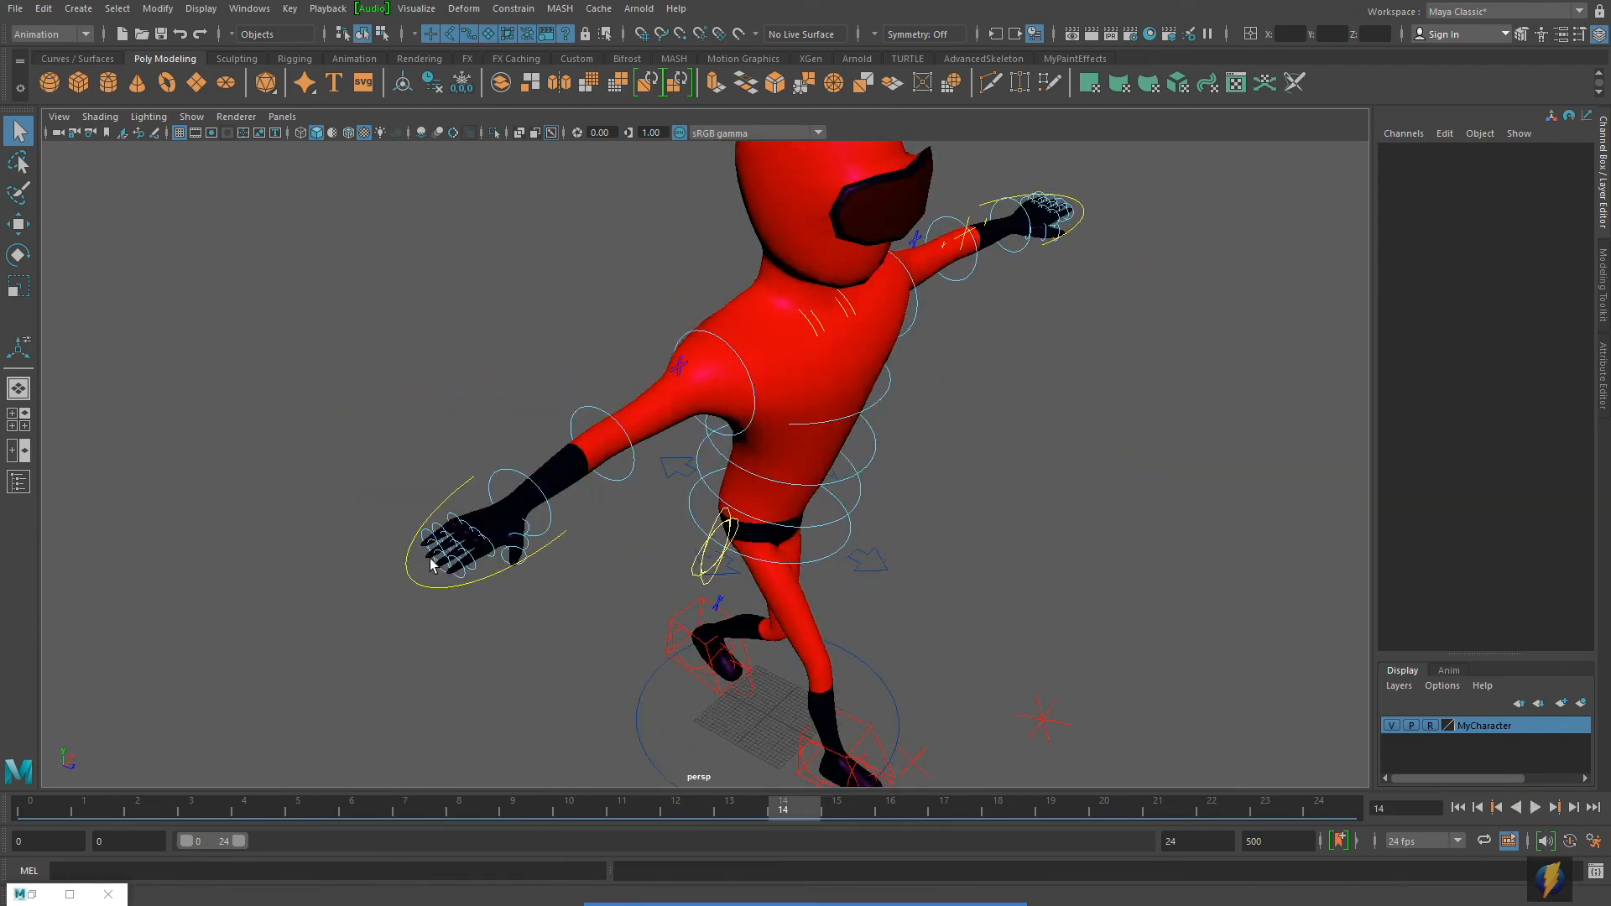
Curl the right hand into a fist using the finger control's Index, Middle, Ring, Pinky and Thumb Curl values.
left_click(419, 600)
left_click_drag(668, 604, 900, 507, "alt")
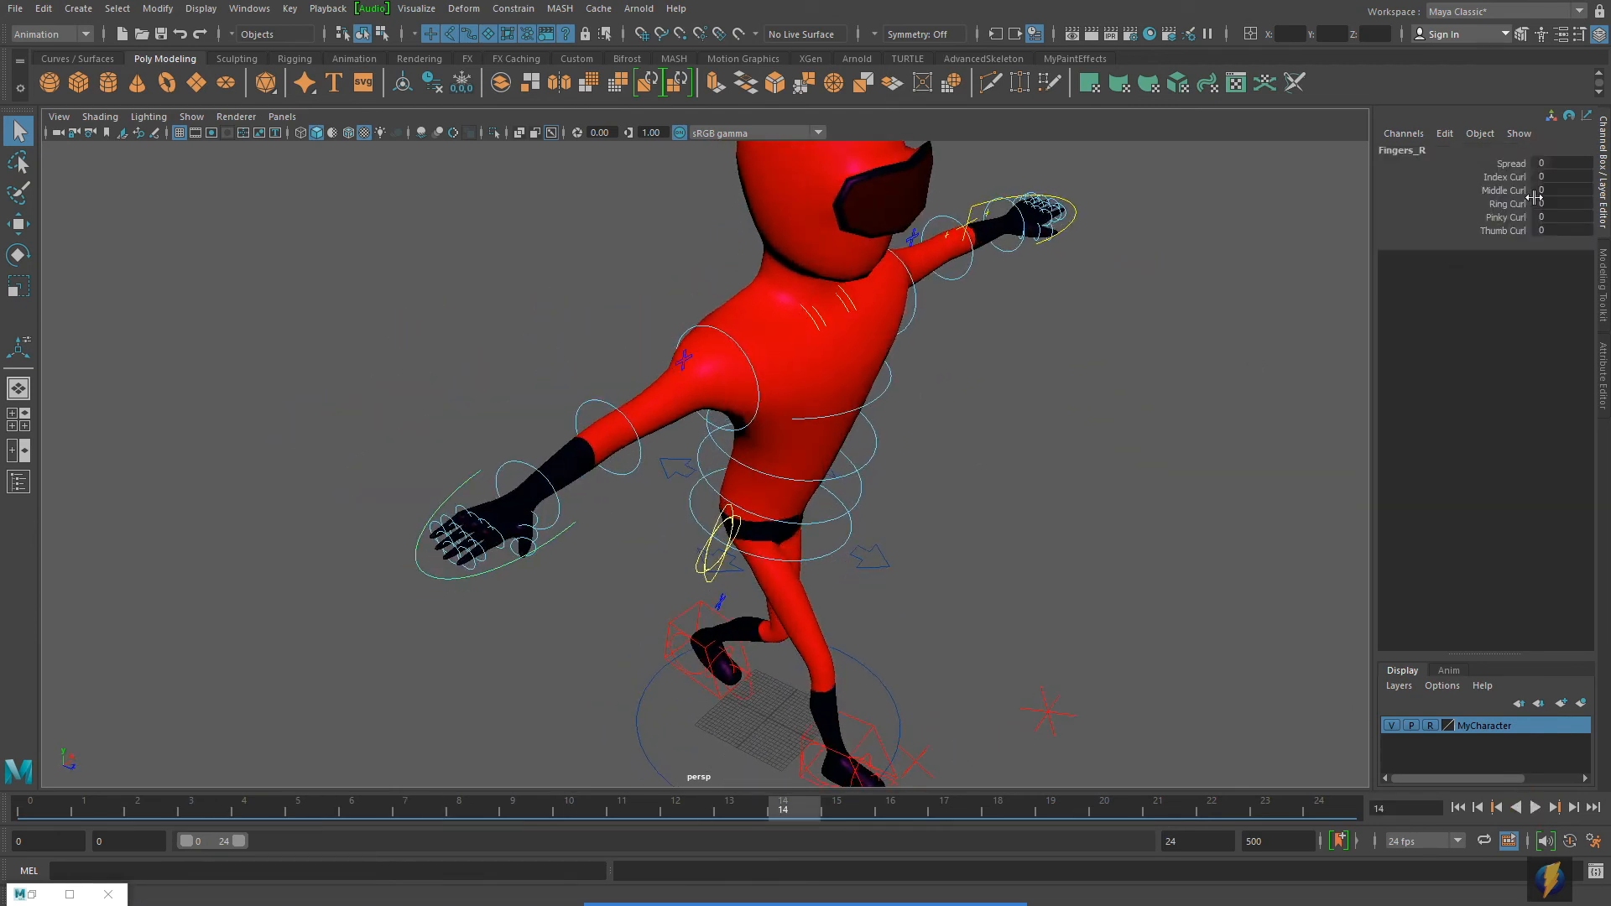
left_click_drag(1513, 177, 1517, 218)
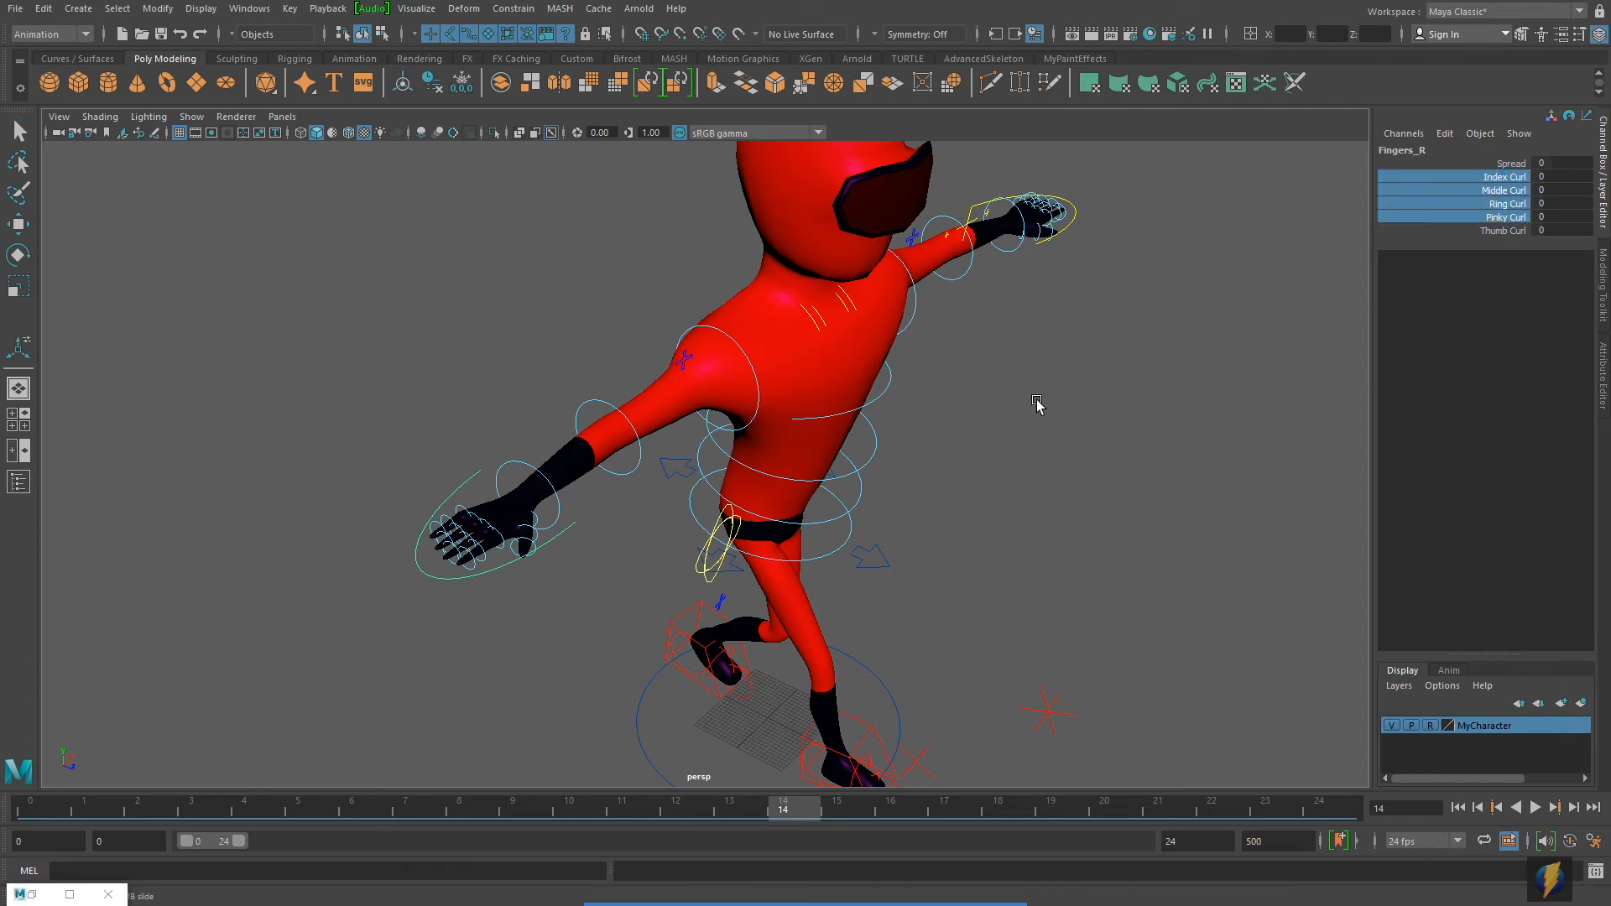
middle_click_drag(829, 404, 1000, 410)
left_click_drag(1000, 411, 1107, 469, "alt")
middle_click_drag(1107, 470, 1113, 475, "alt")
left_click(1508, 230)
middle_click_drag(1117, 250, 1145, 249)
On the left finger control, set Index, Middle, Ring and Pinky Curl to 10 and Thumb Curl to 4.4.
right_click_drag(1219, 280, 1065, 273, "alt")
left_click_drag(1065, 273, 997, 437, "alt")
left_click(988, 481)
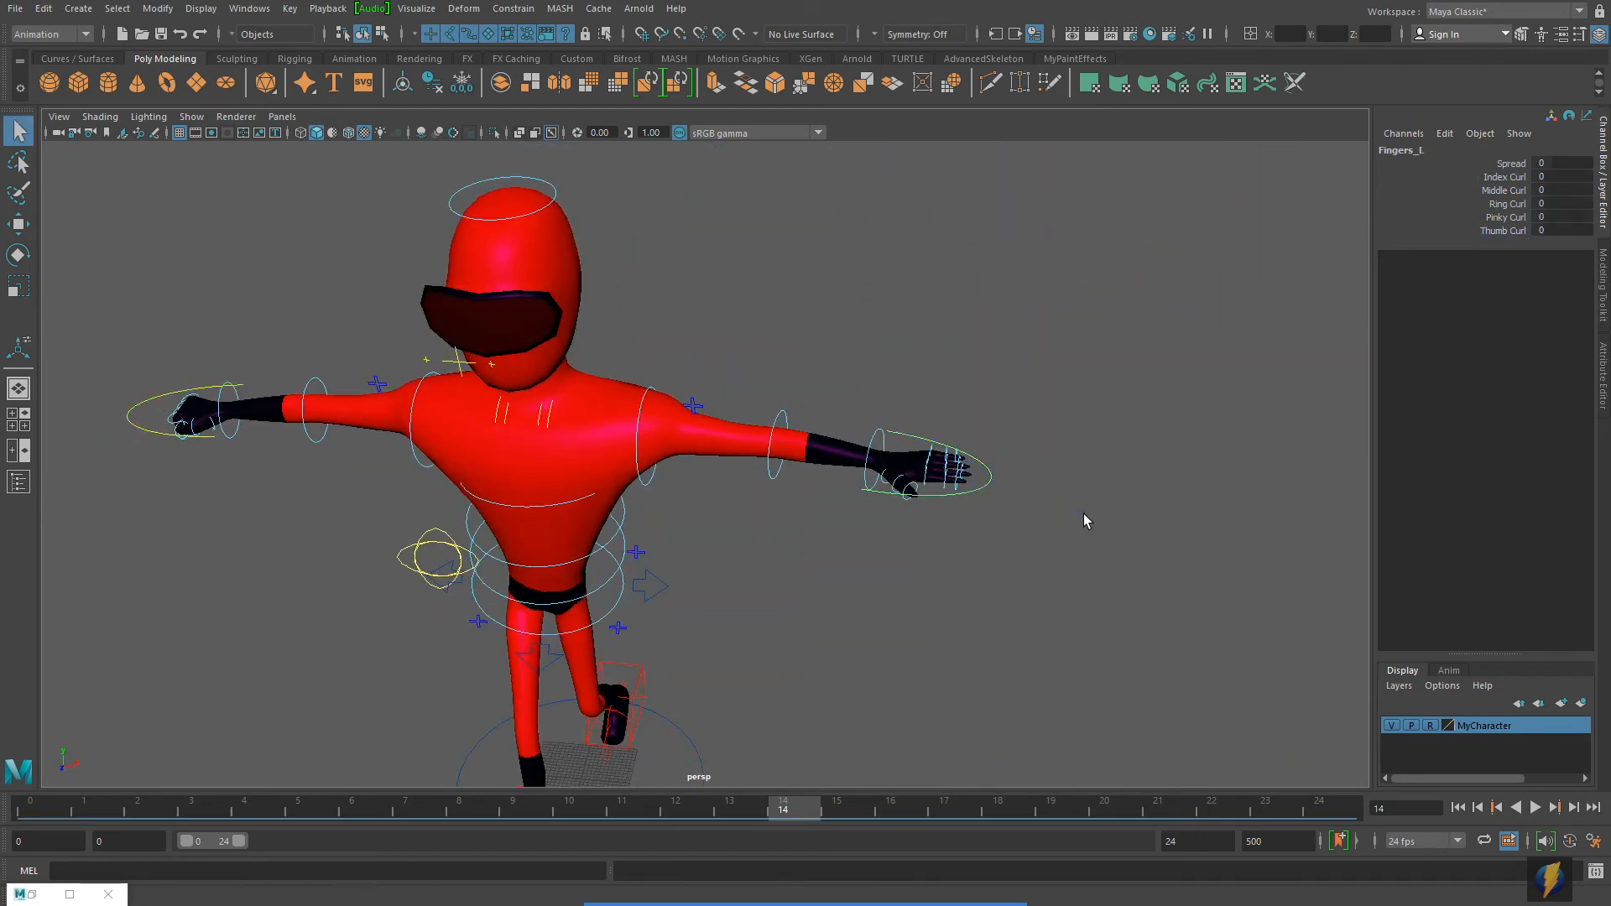
left_click_drag(875, 454, 974, 364, "alt")
right_click_drag(974, 364, 1048, 336, "alt")
left_click_drag(1506, 177, 1470, 231)
middle_click_drag(1129, 232, 1195, 232)
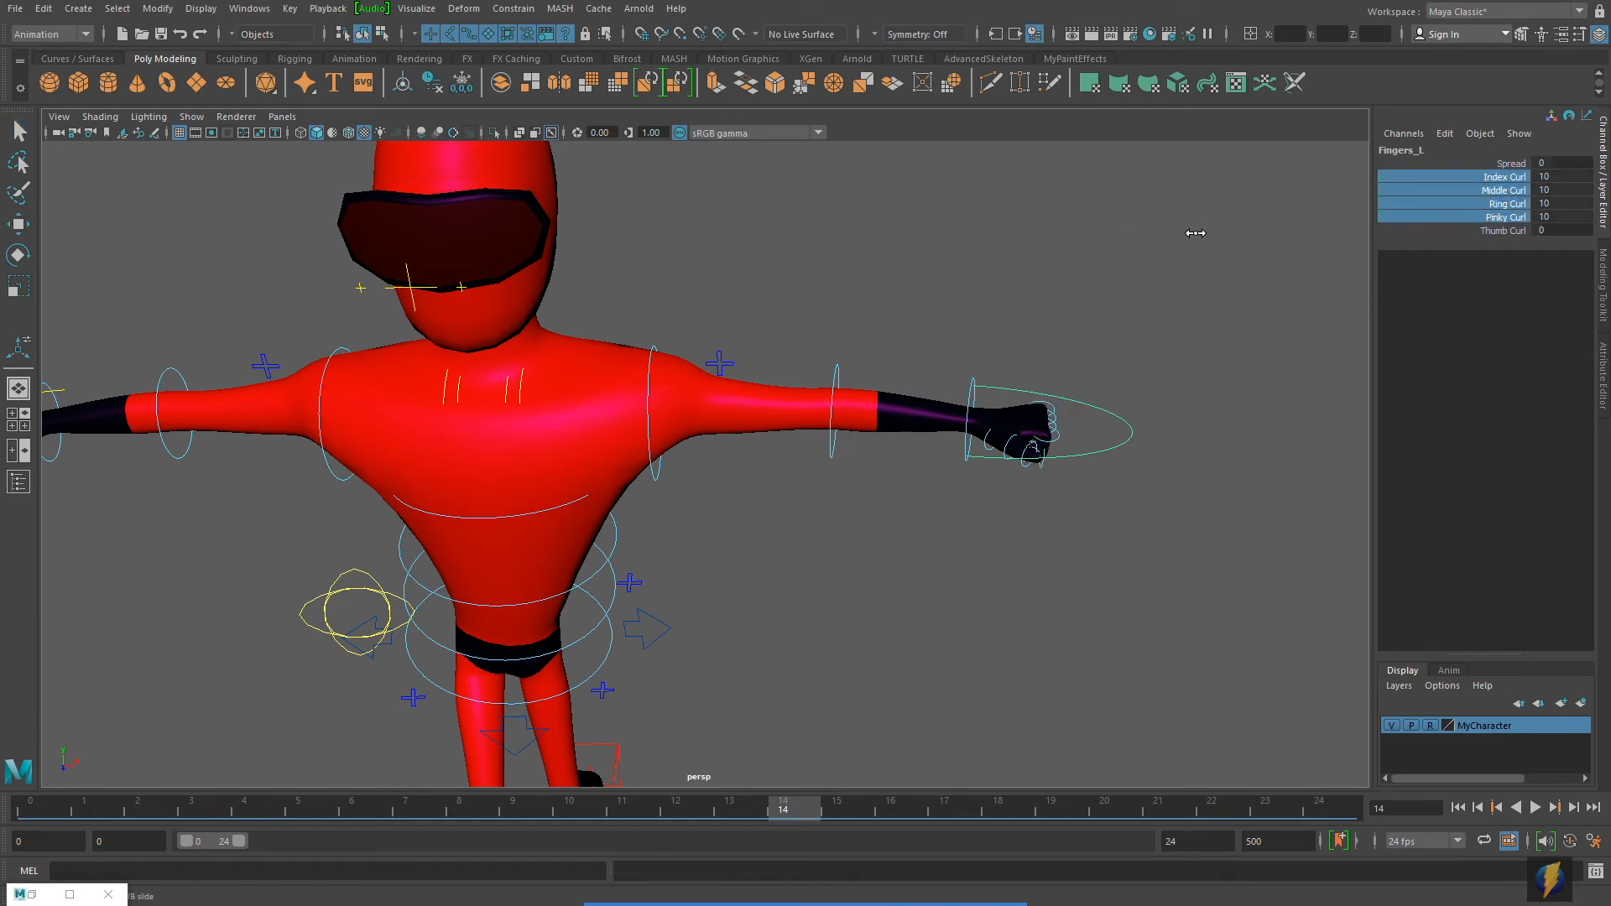
left_click(1513, 231)
middle_click_drag(1070, 235, 1100, 241)
At frame 0, lower both arms by rotating the two FK shoulder controls to about 75.5 on Y, and key them.
right_click_drag(902, 292, 461, 273, "alt")
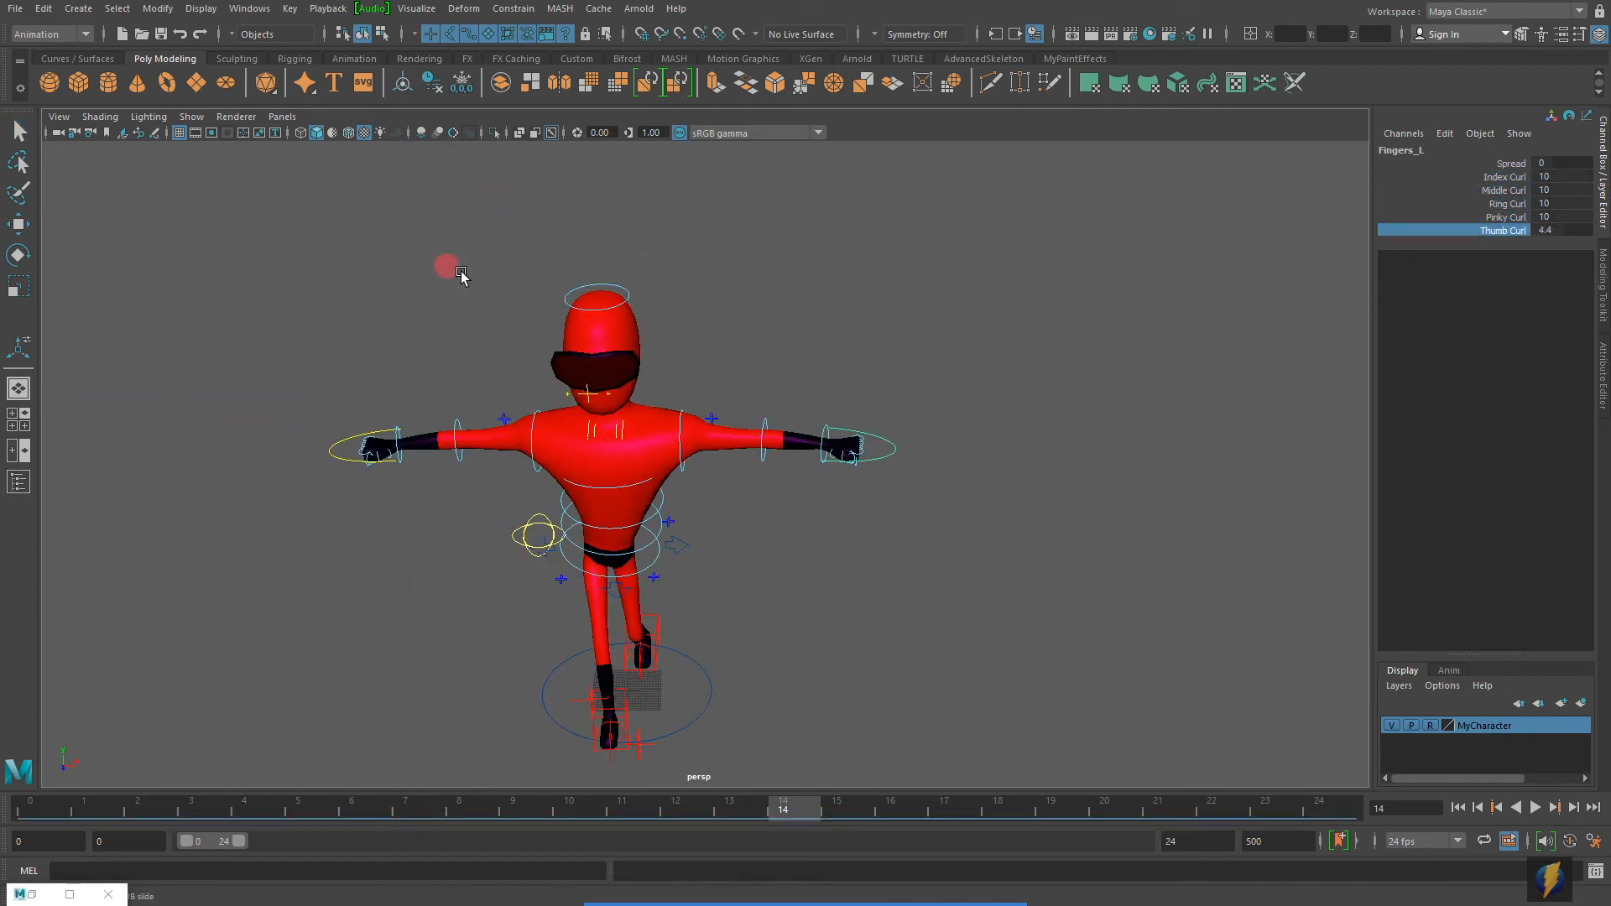
left_click_drag(462, 273, 509, 246, "alt")
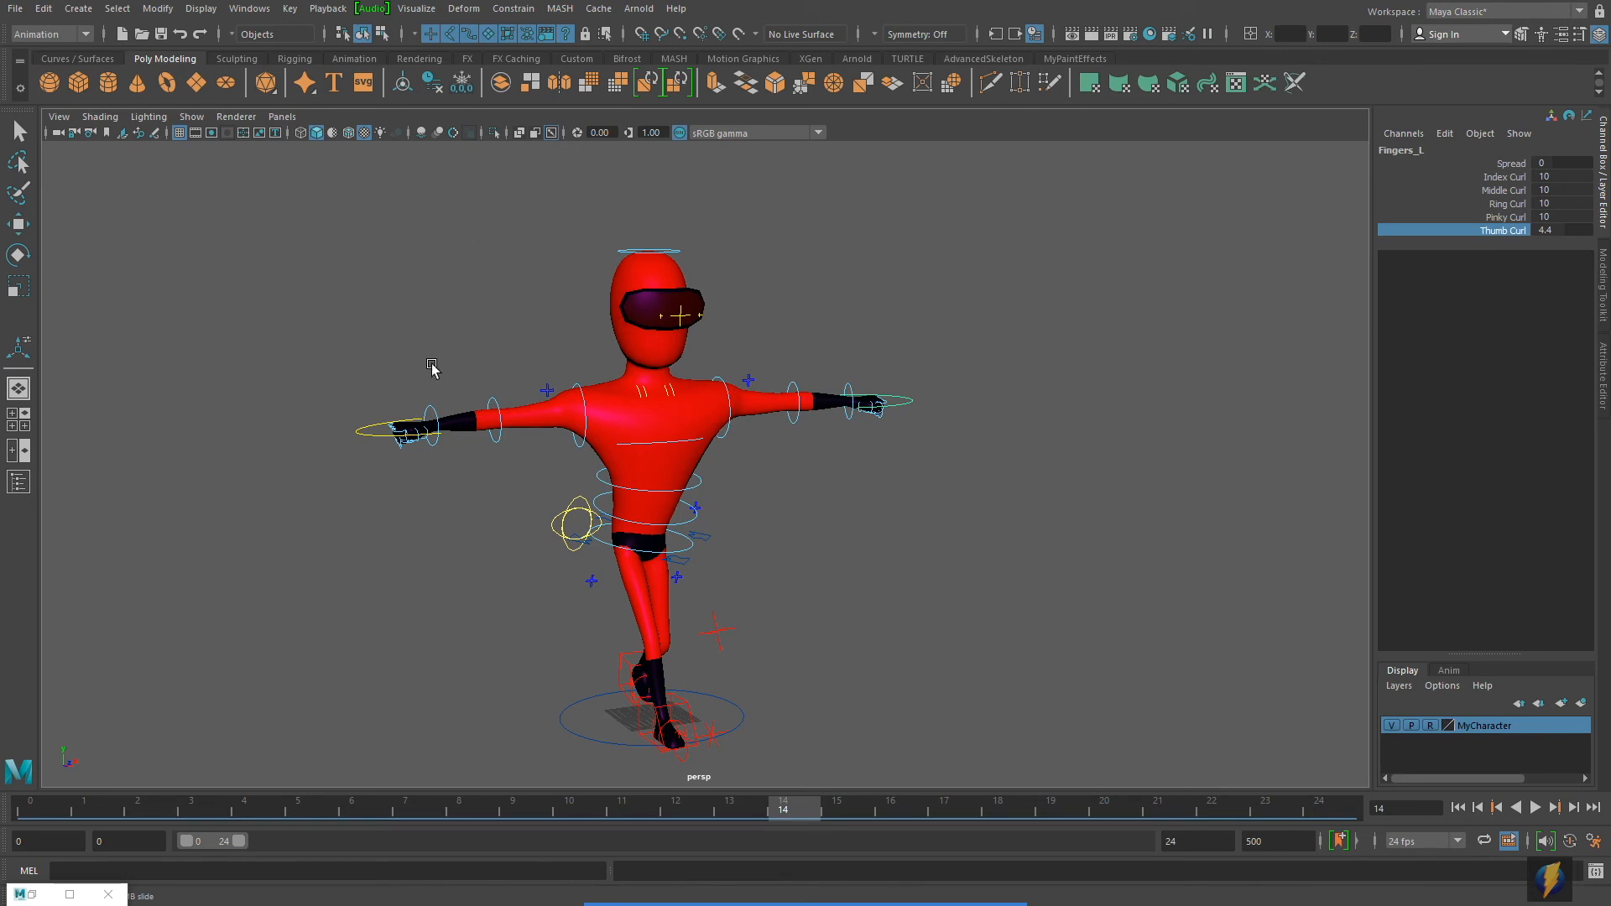
left_click_drag(420, 437, 565, 386, "alt")
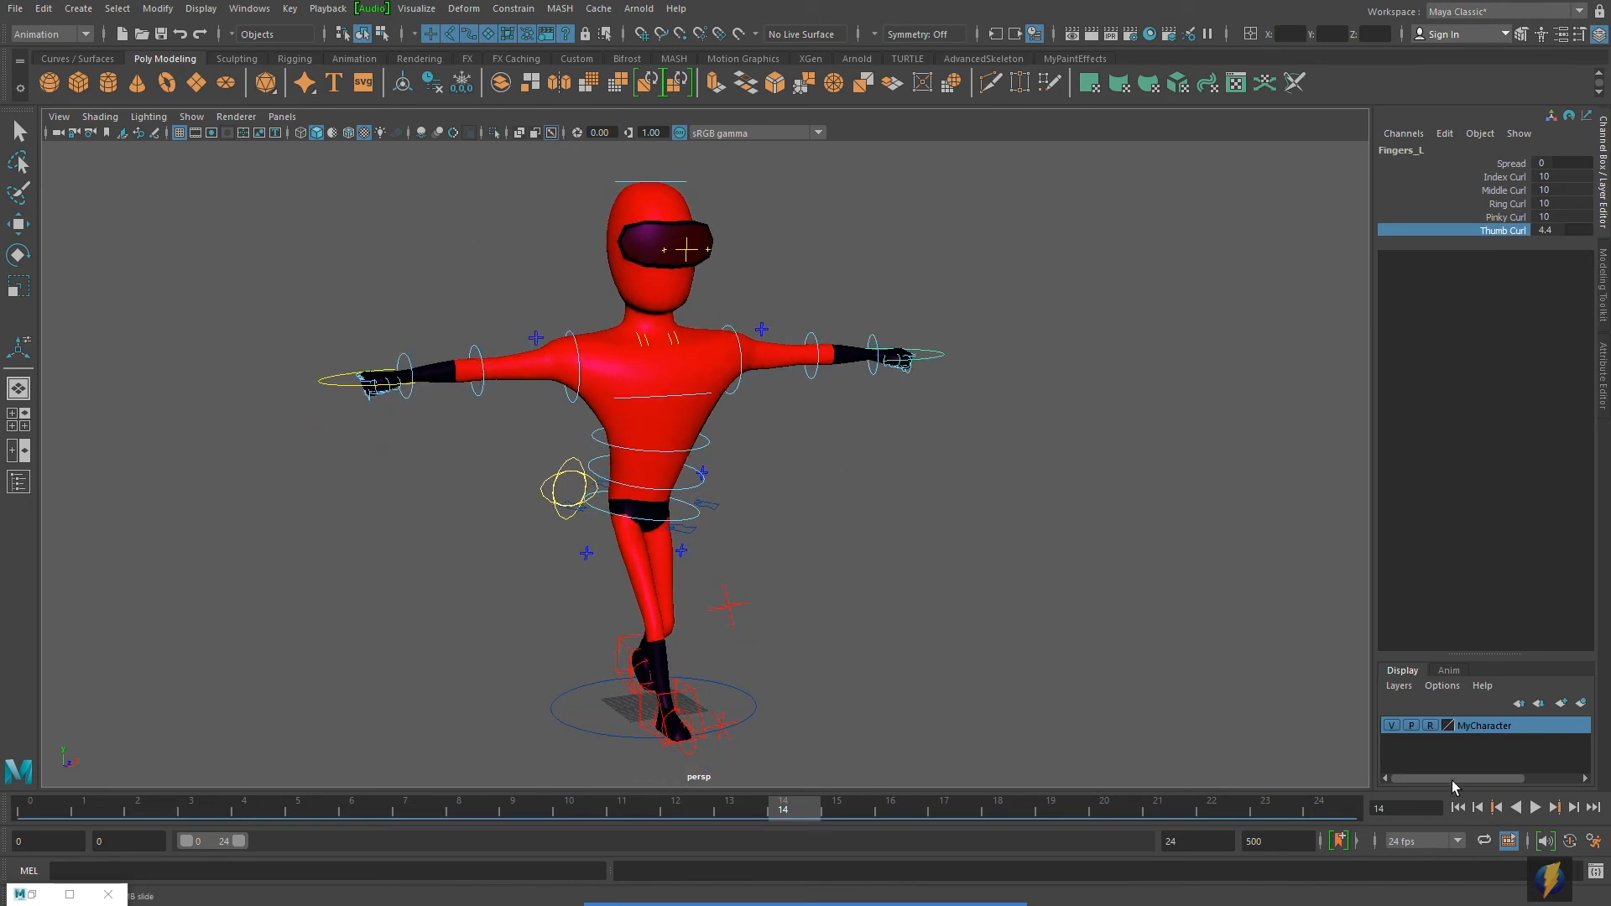
left_click(1458, 807)
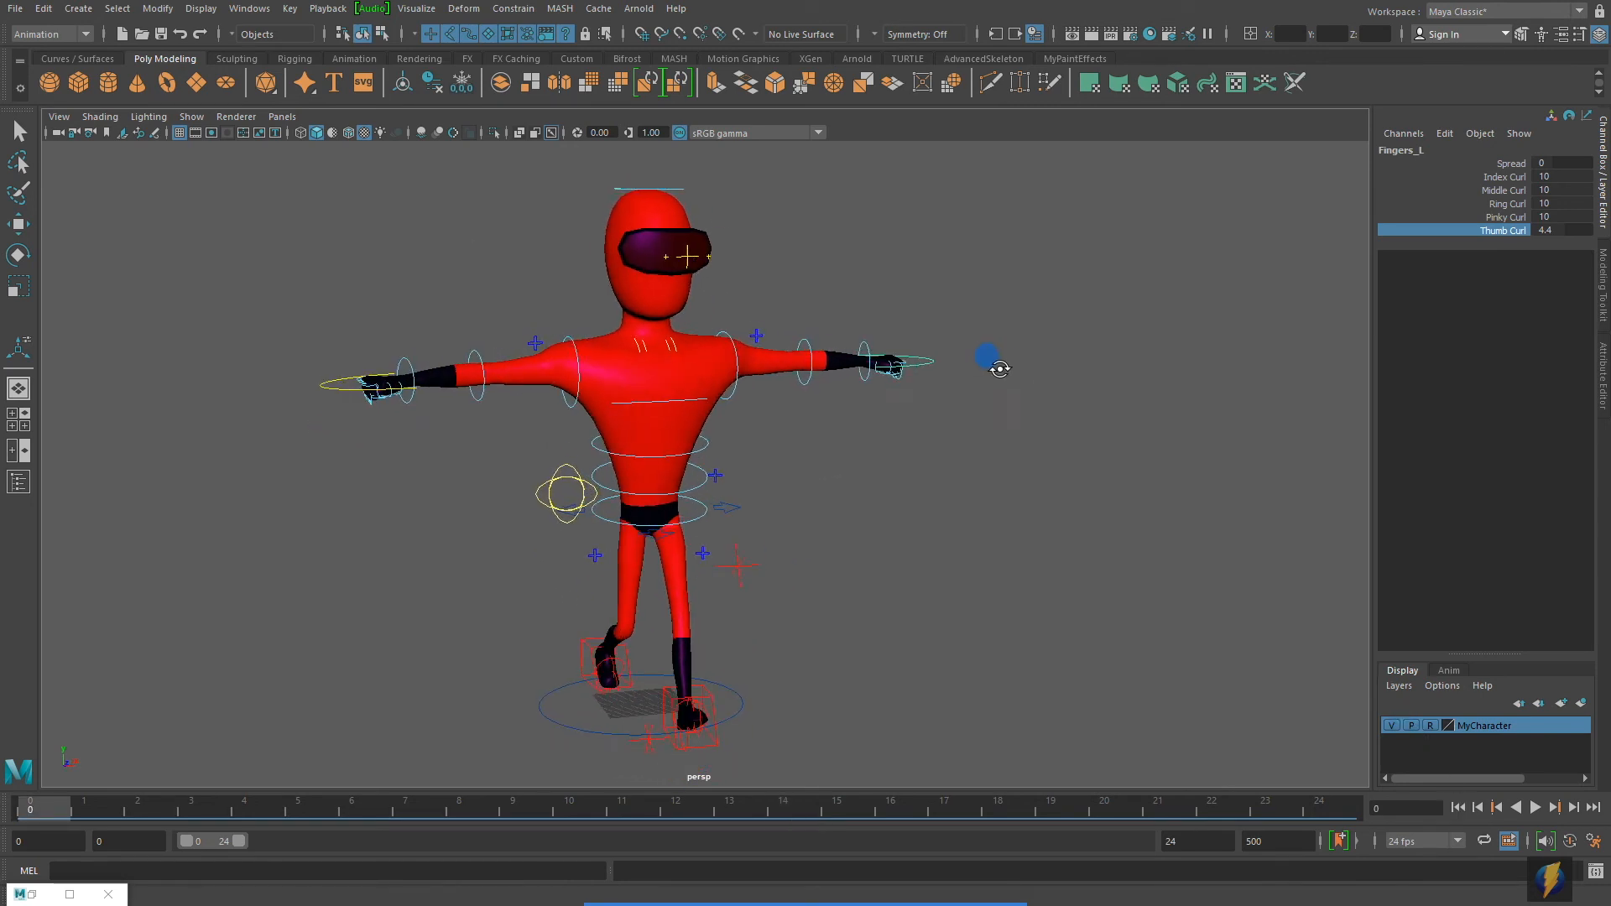
left_click(570, 370)
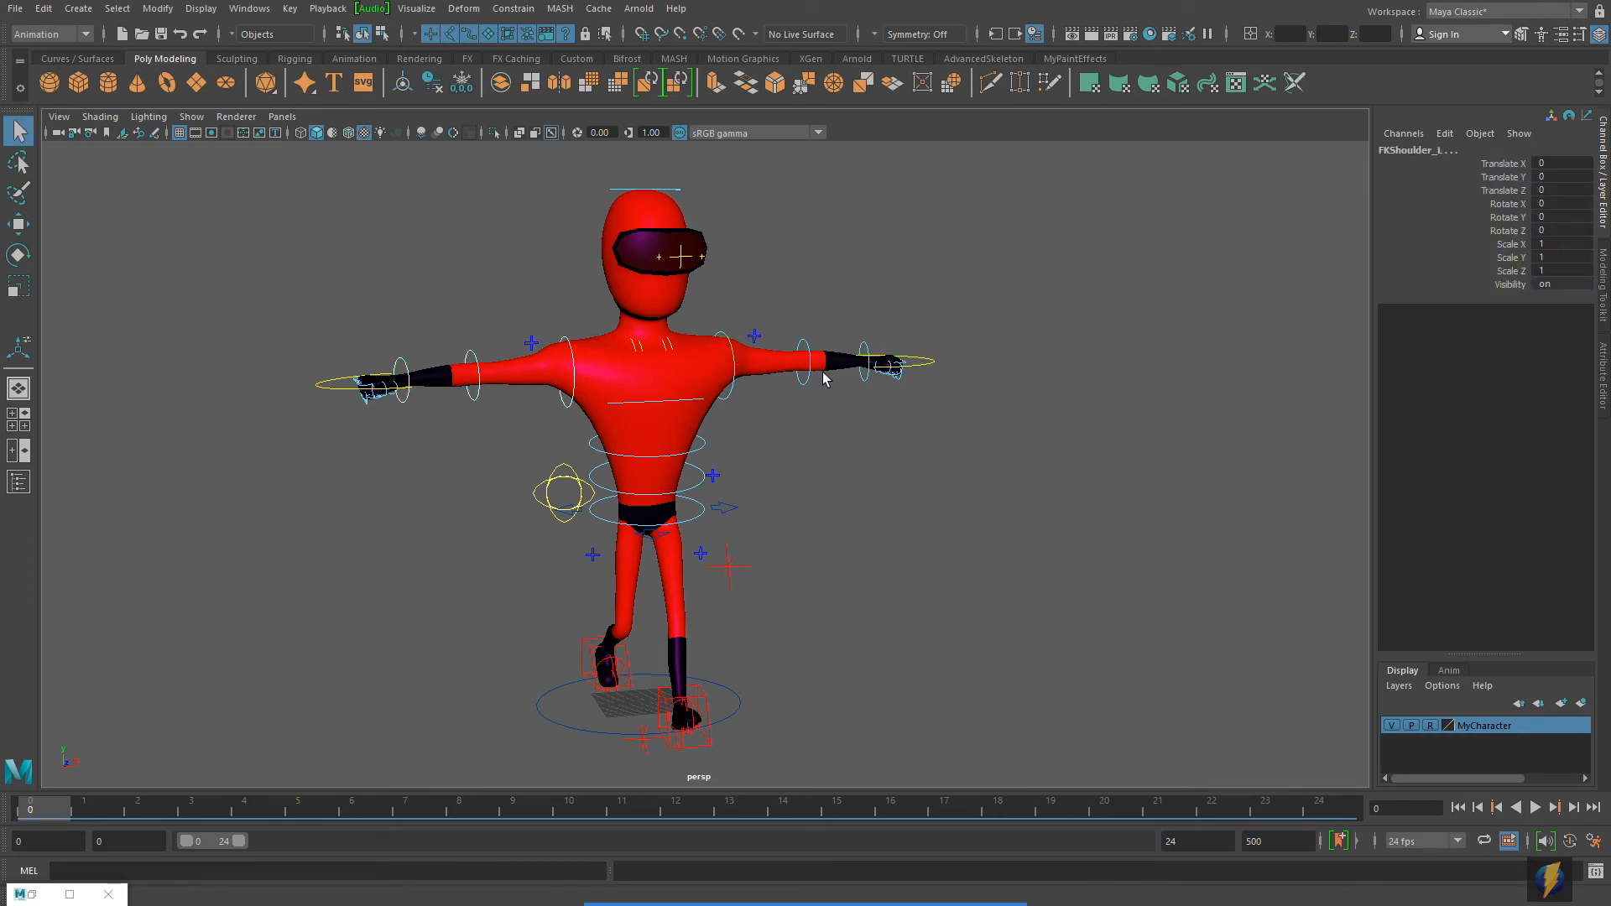
left_click_drag(823, 379, 810, 382, "alt")
left_click(10, 261)
right_click_drag(339, 339, 439, 341, "alt")
middle_click_drag(479, 343, 492, 343, "alt")
left_click_drag(689, 279, 759, 344)
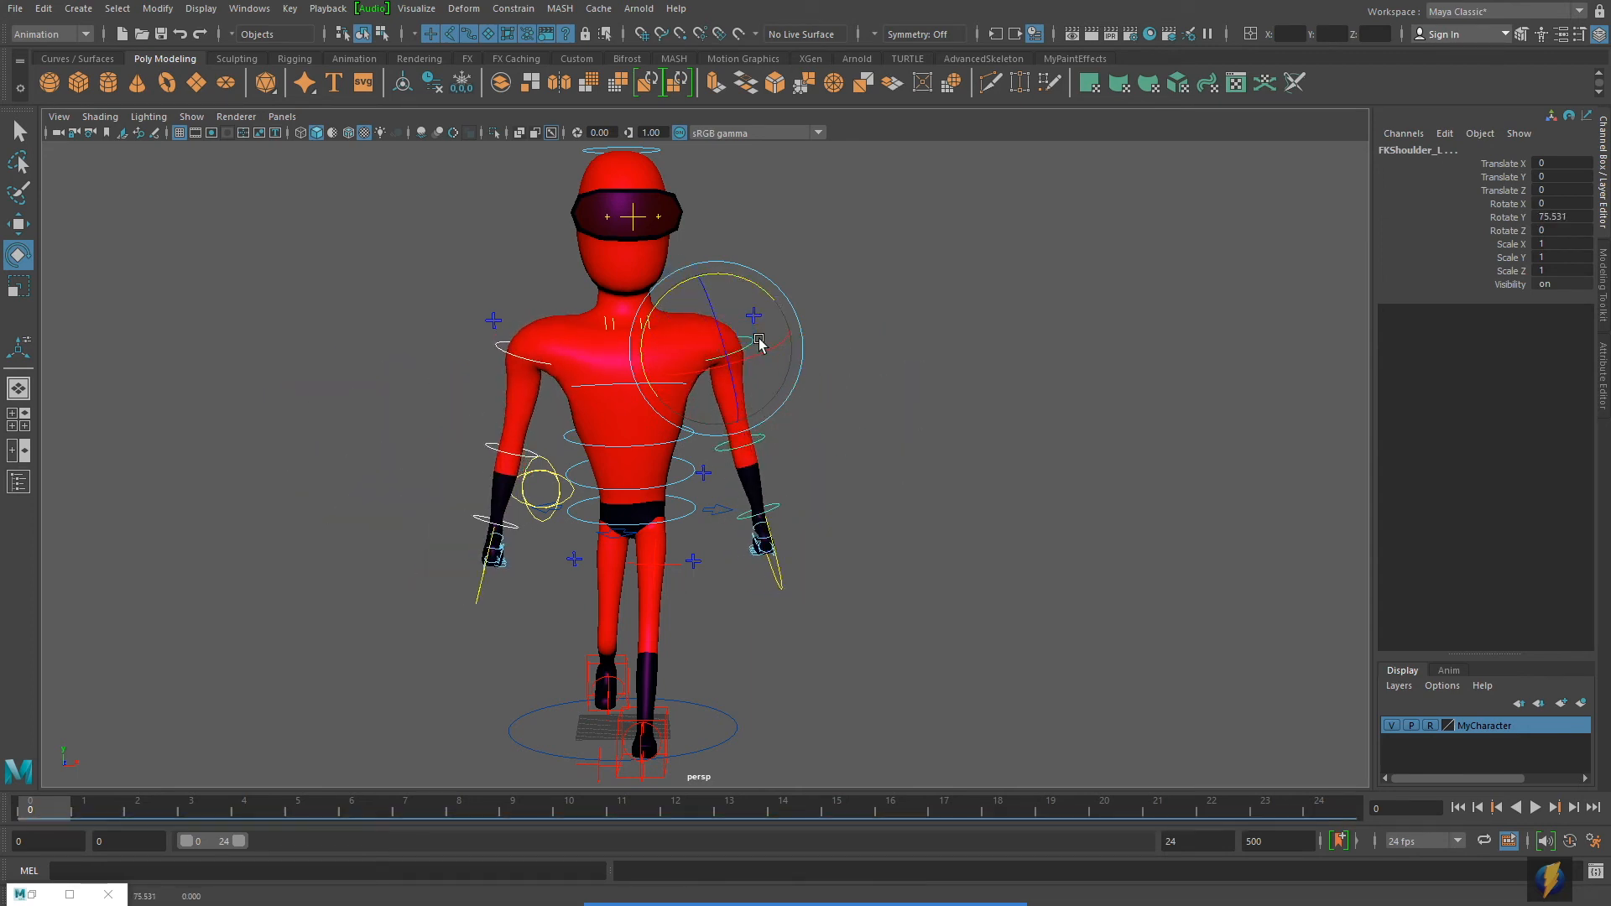
left_click_drag(741, 365, 818, 415, "alt")
key("s")
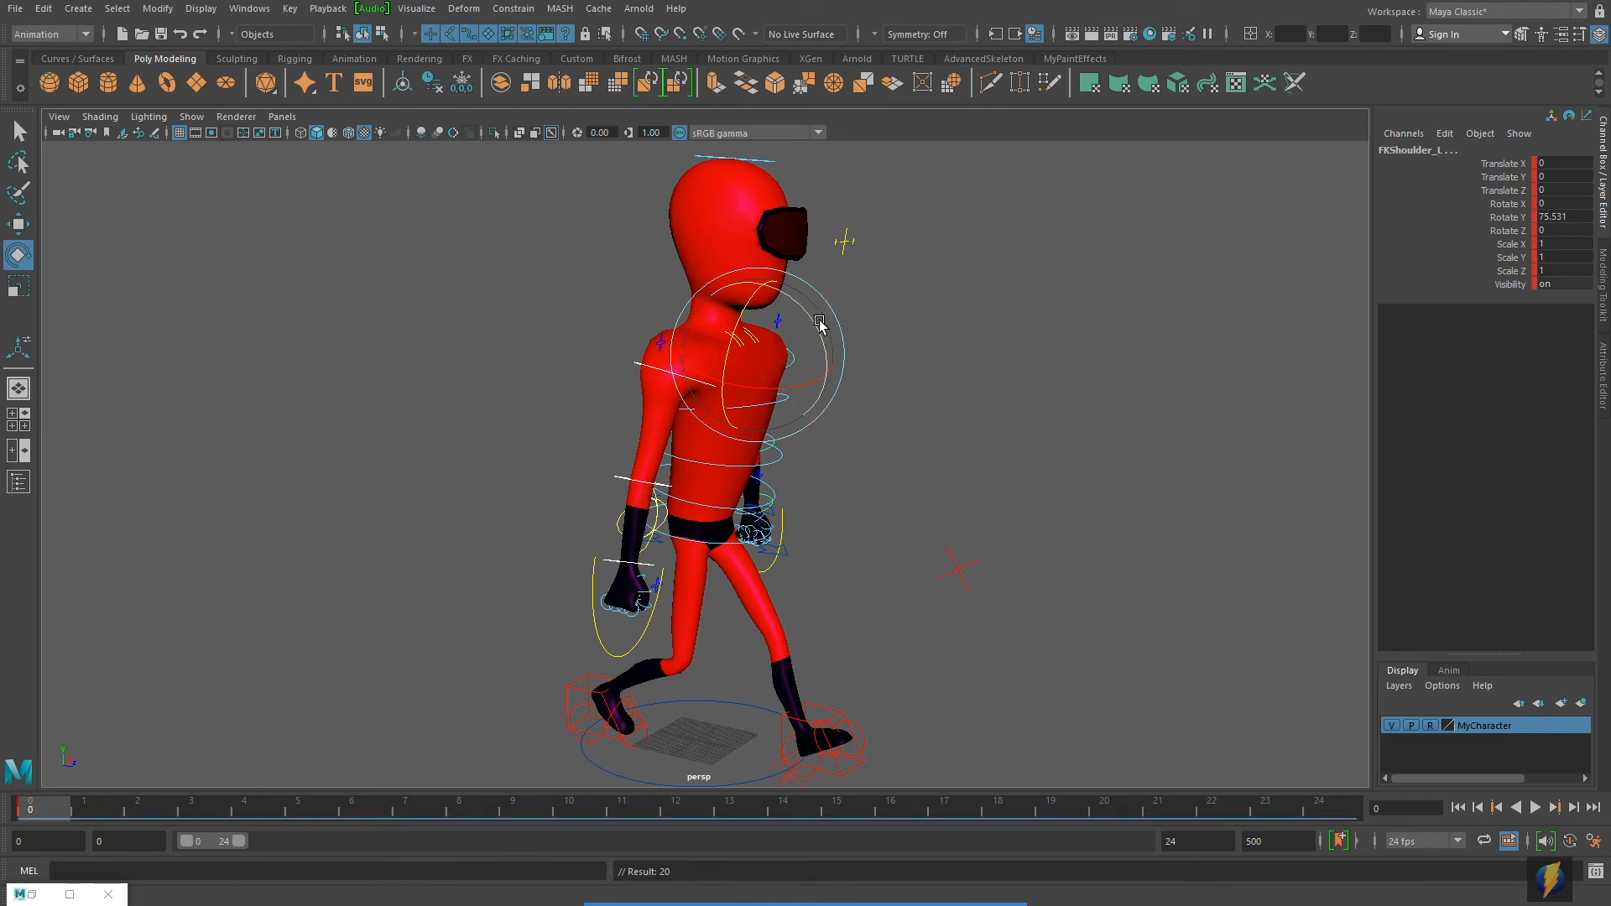
Swing both arms back by rotating the shoulder controls to about -45.8 on Z, and key this pose at frames 0 and 24.
left_click_drag(812, 322, 828, 381)
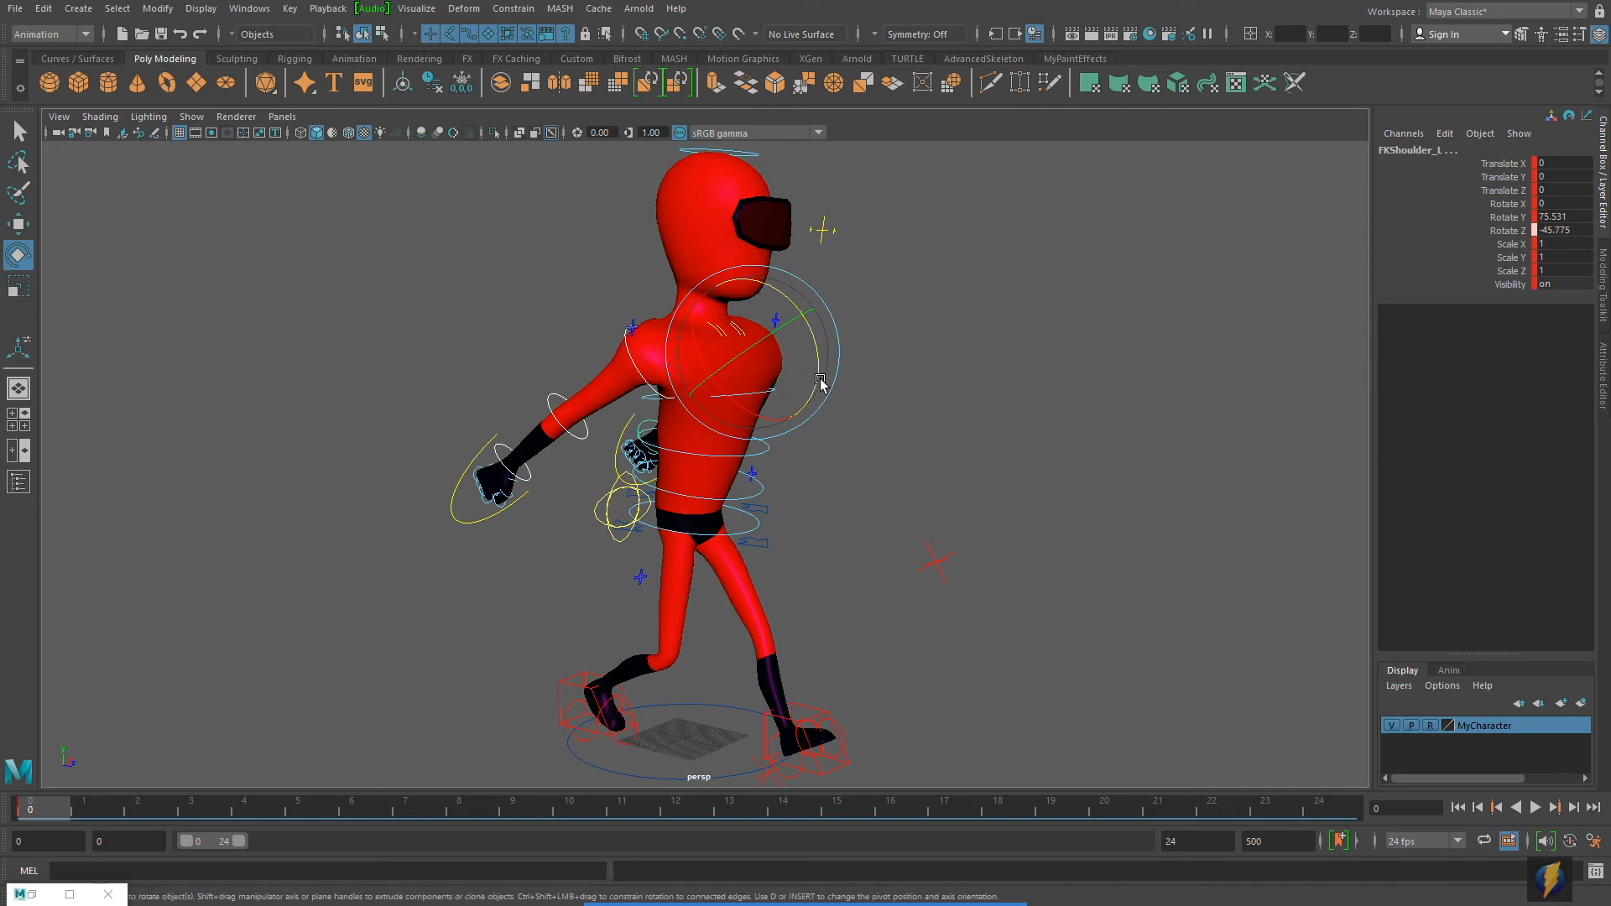
key("s")
middle_click_drag(52, 805, 1346, 805)
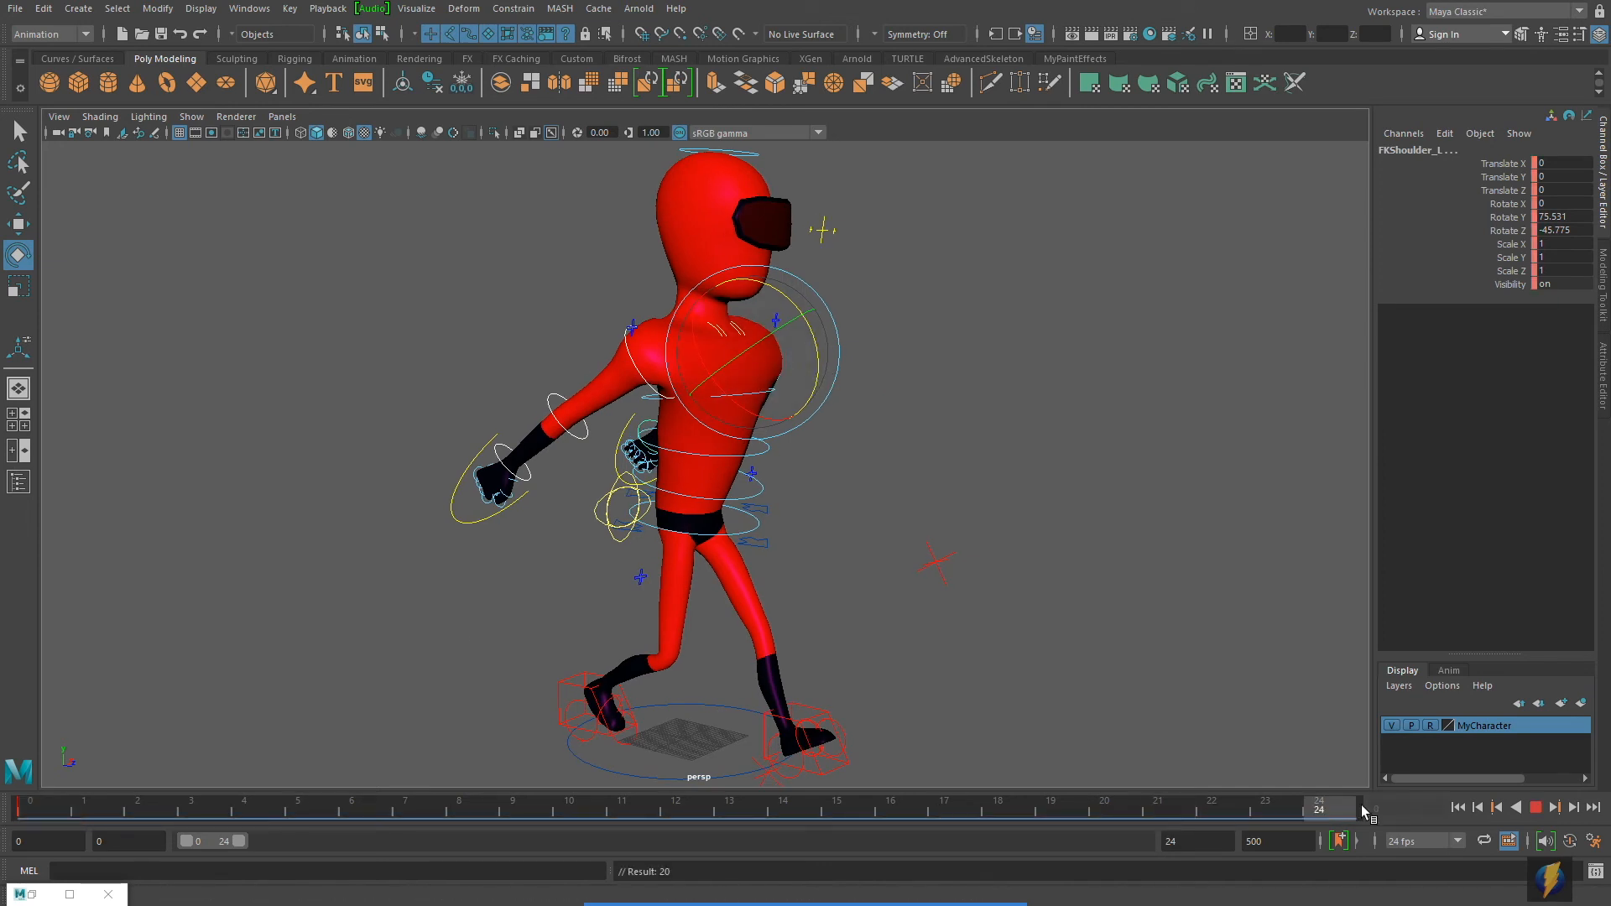
key("s")
At frame 12, swing both arms forward and key the shoulder controls with rotations of about X -22.3, Y 18.4 and Z 83.6.
left_click_drag(1301, 805, 675, 806)
left_click_drag(818, 356, 672, 209)
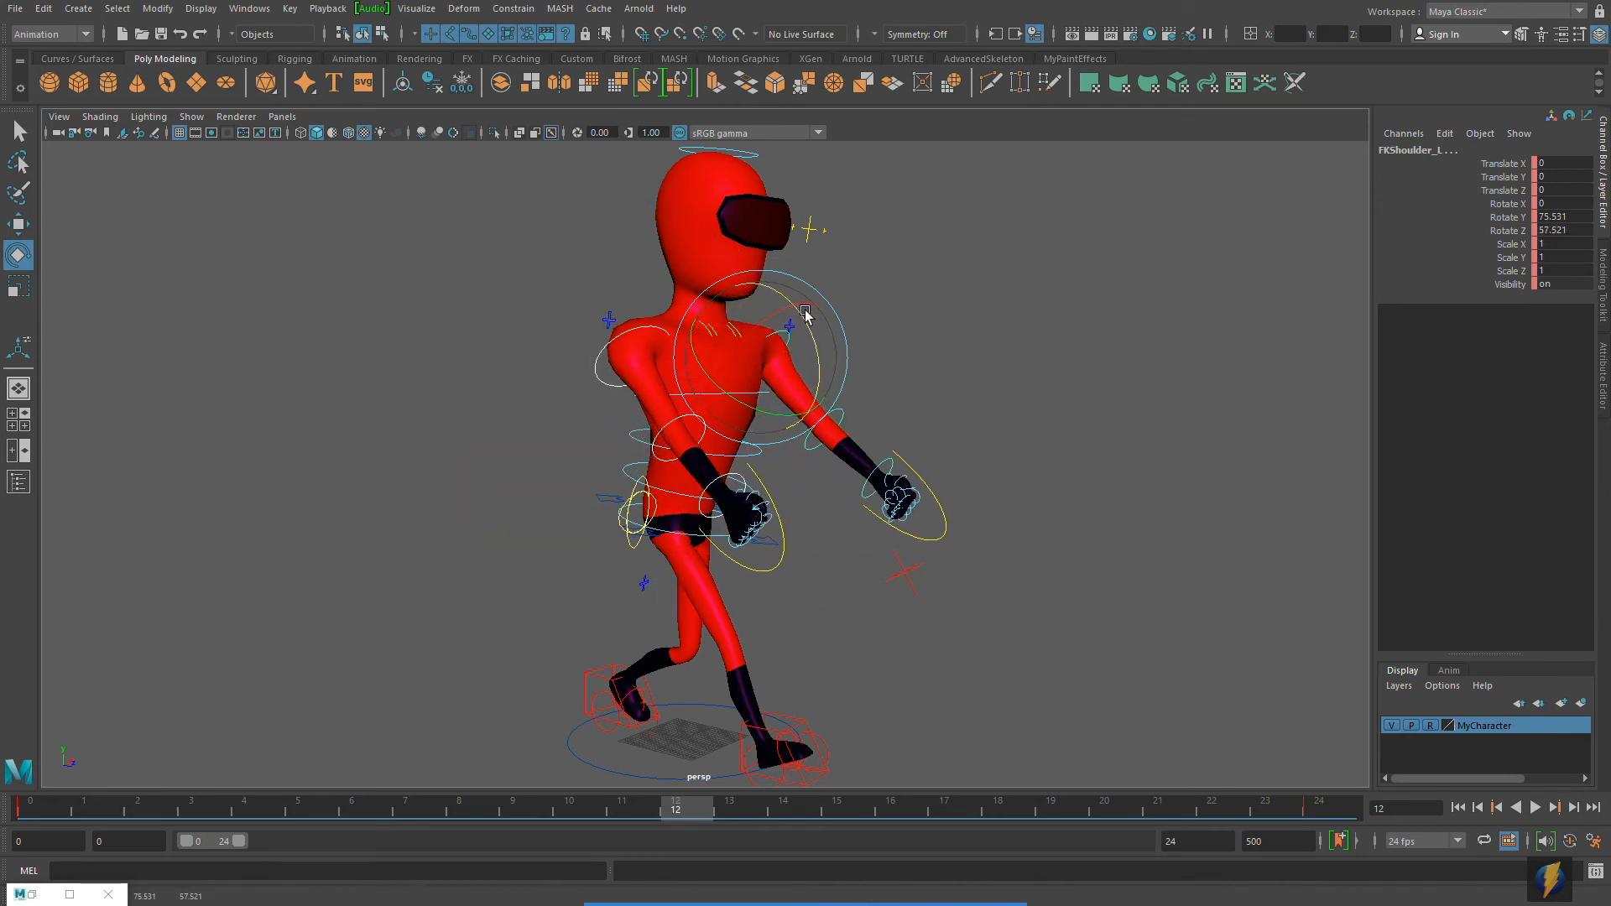
left_click_drag(819, 349, 669, 360)
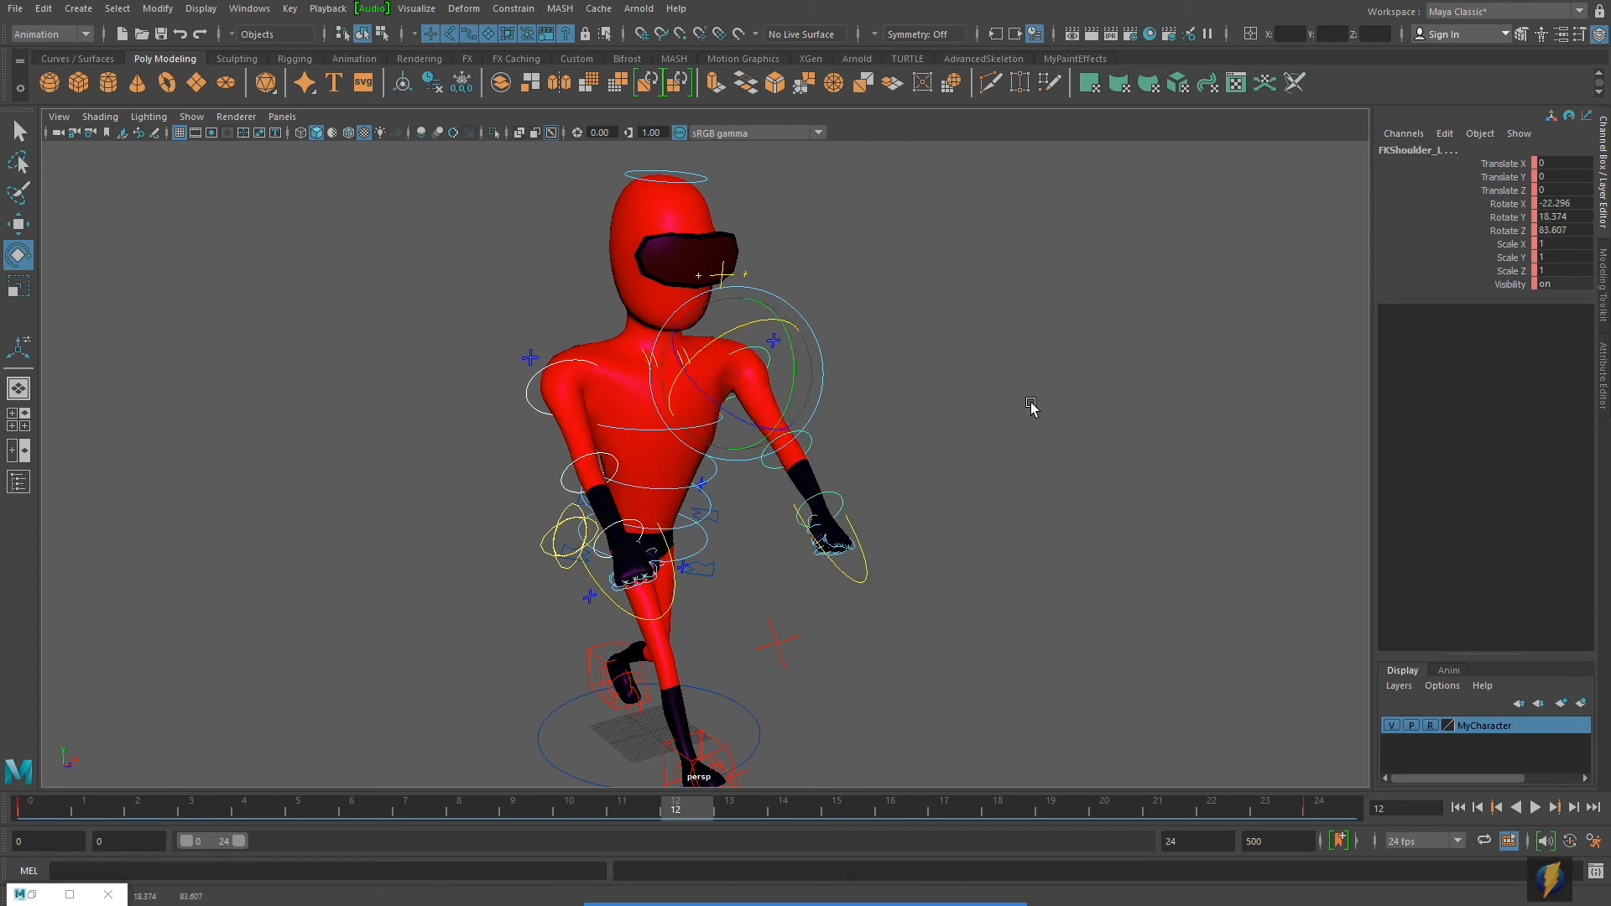
left_click_drag(1032, 406, 1066, 608, "alt")
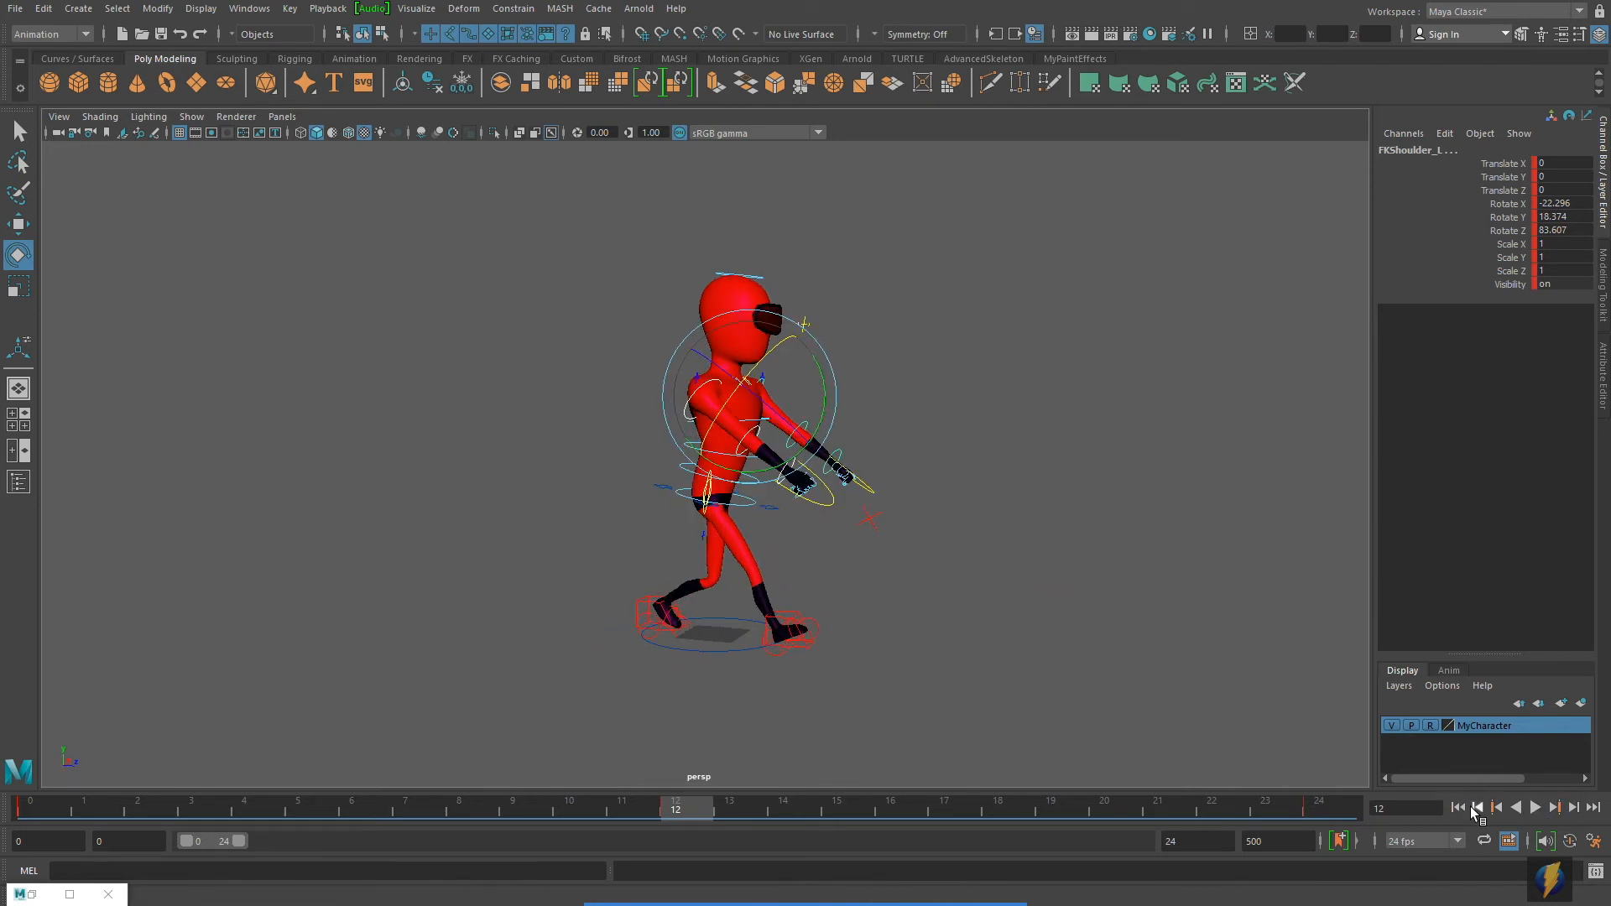
Play back the walk cycle from the first frame, and examine the arm swing against the legs from both sides at frame 0.
left_click(1458, 807)
left_click(1534, 807)
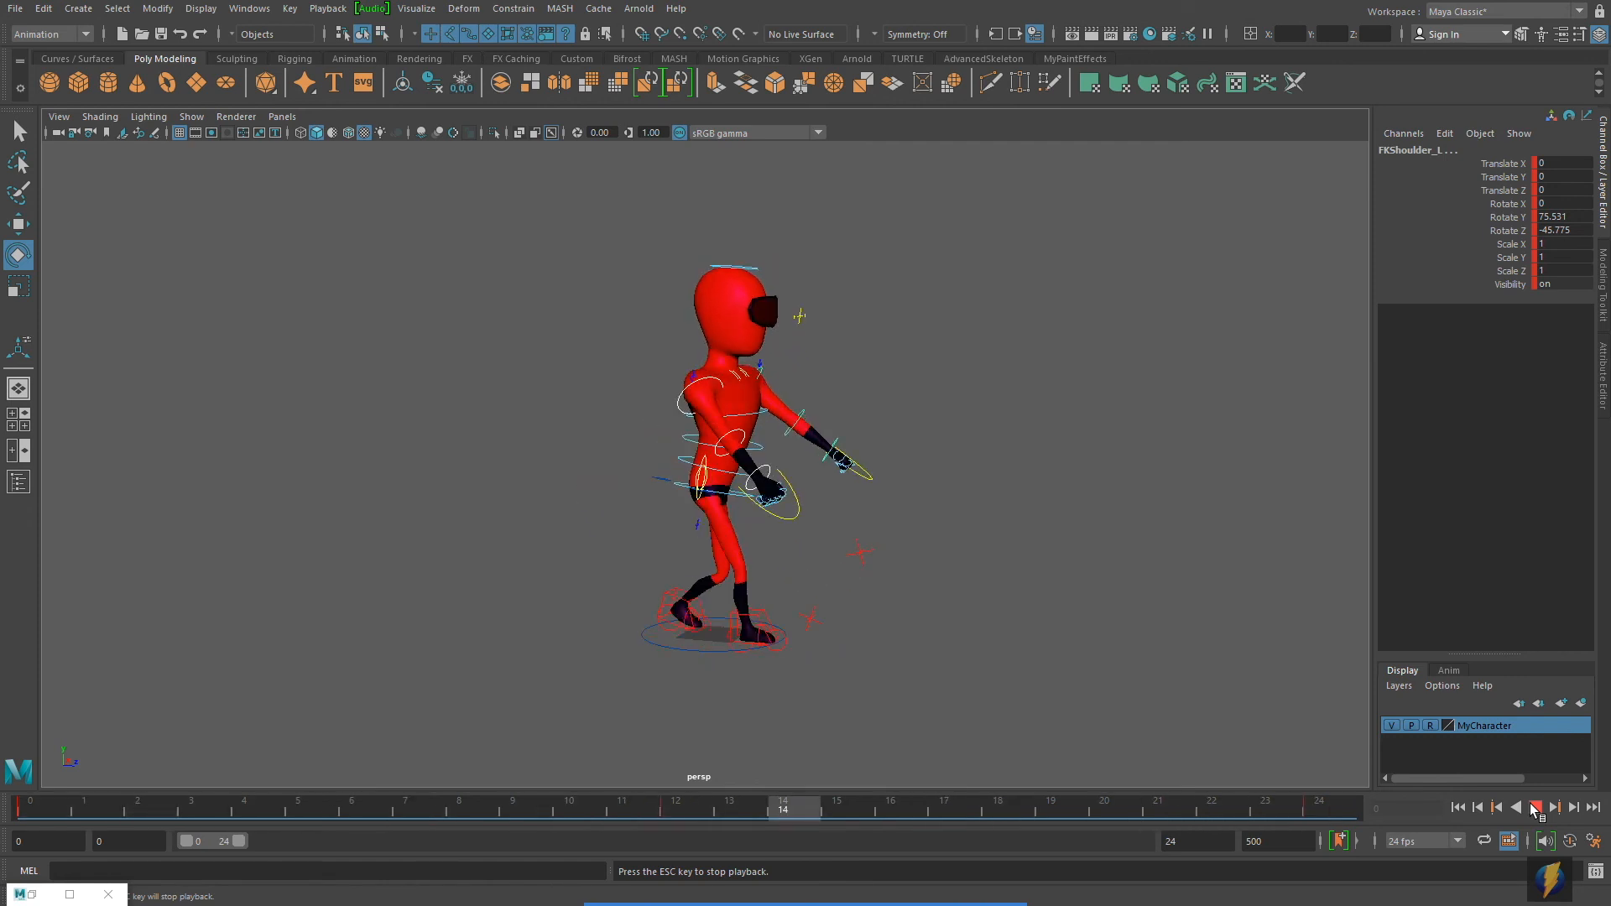
left_click(1534, 807)
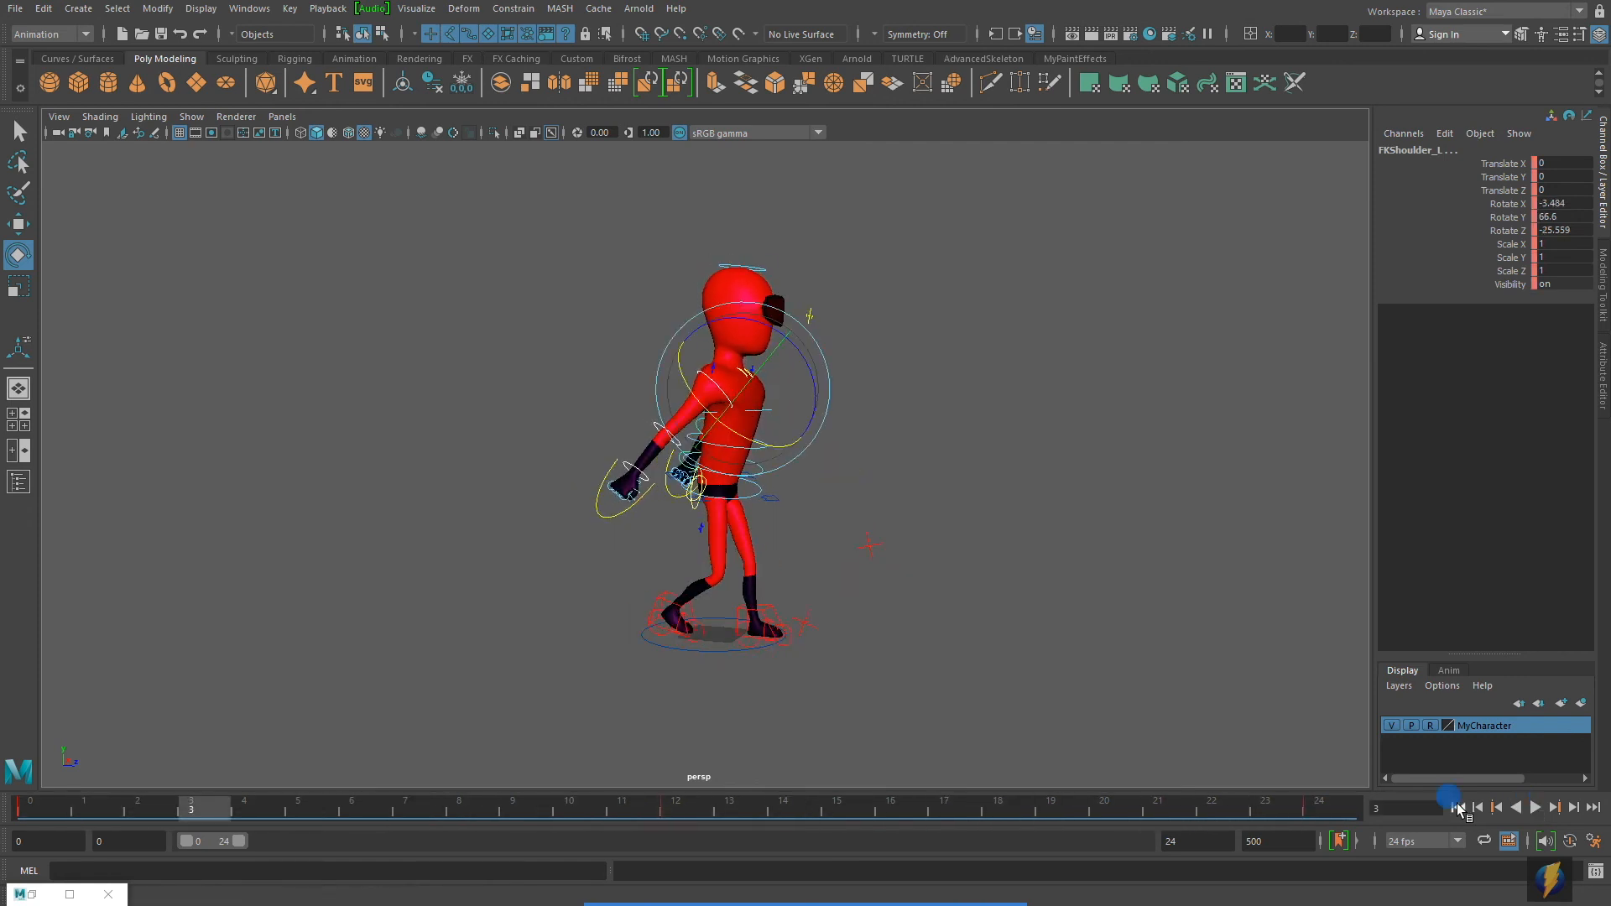
scroll(819, 565, "up", 5)
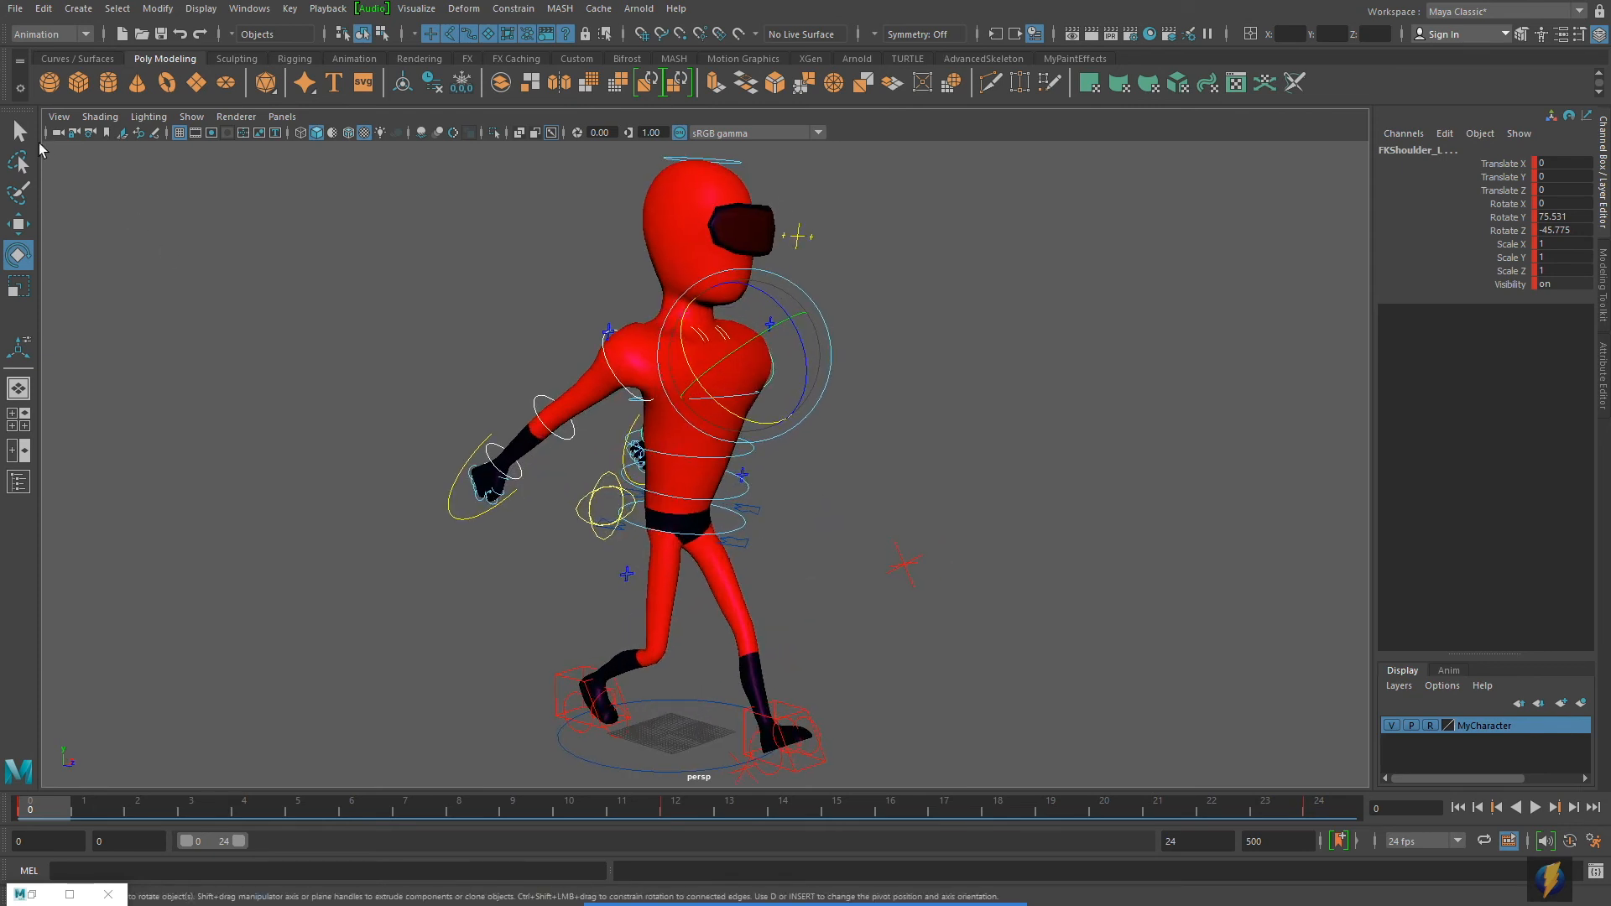
left_click(18, 130)
left_click_drag(856, 479, 600, 480, "alt")
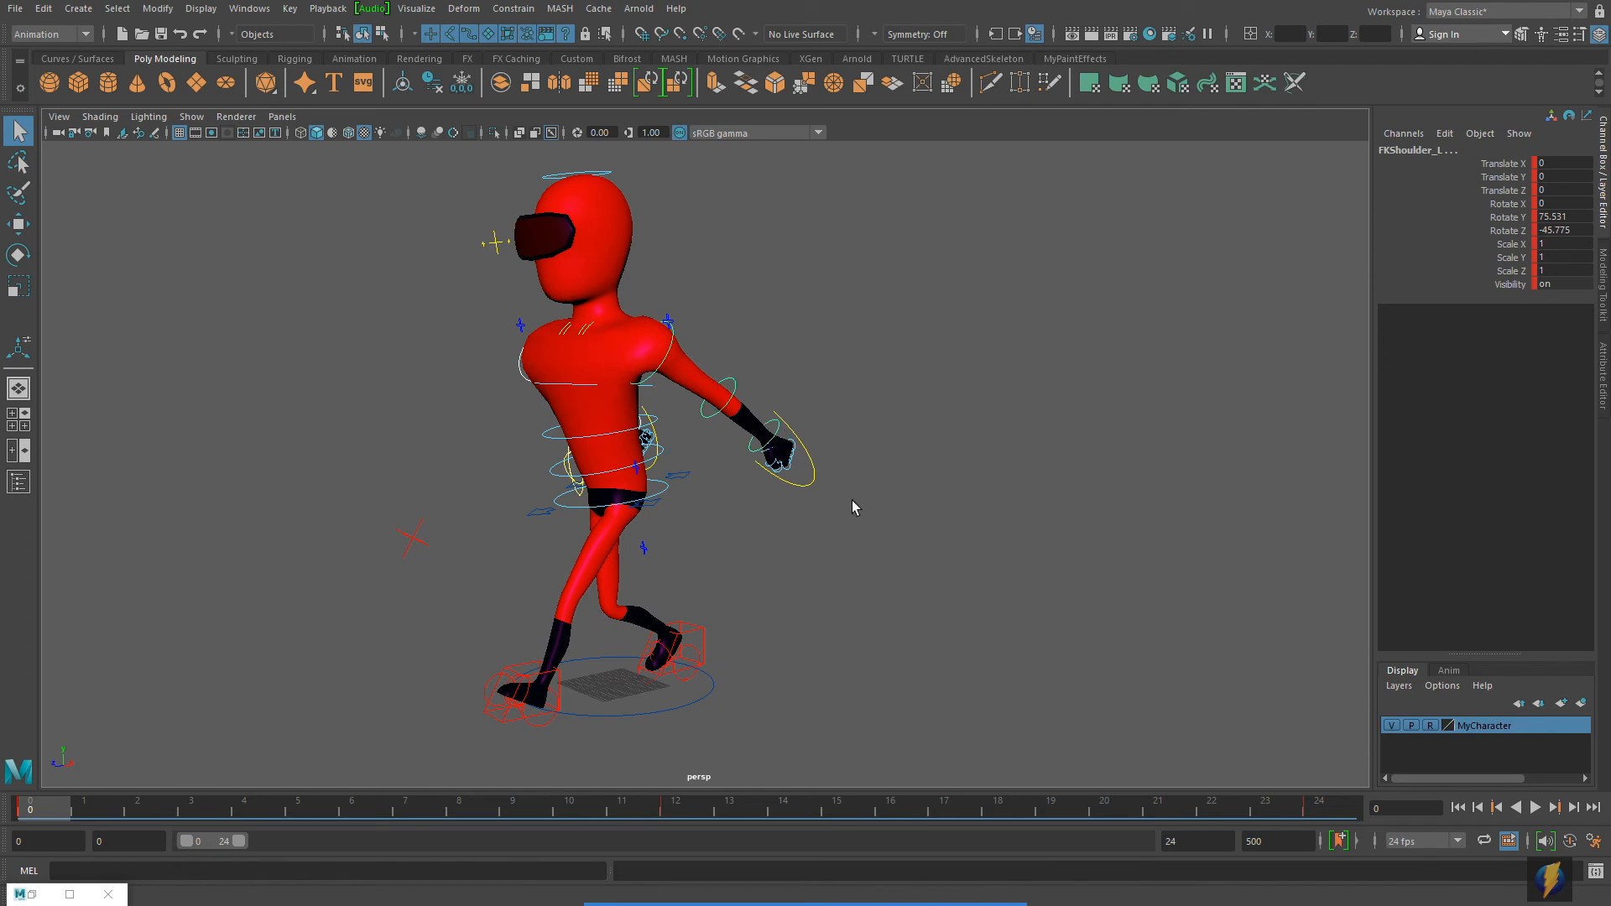
left_click_drag(849, 502, 651, 540, "alt")
left_click_drag(585, 658, 797, 527, "alt")
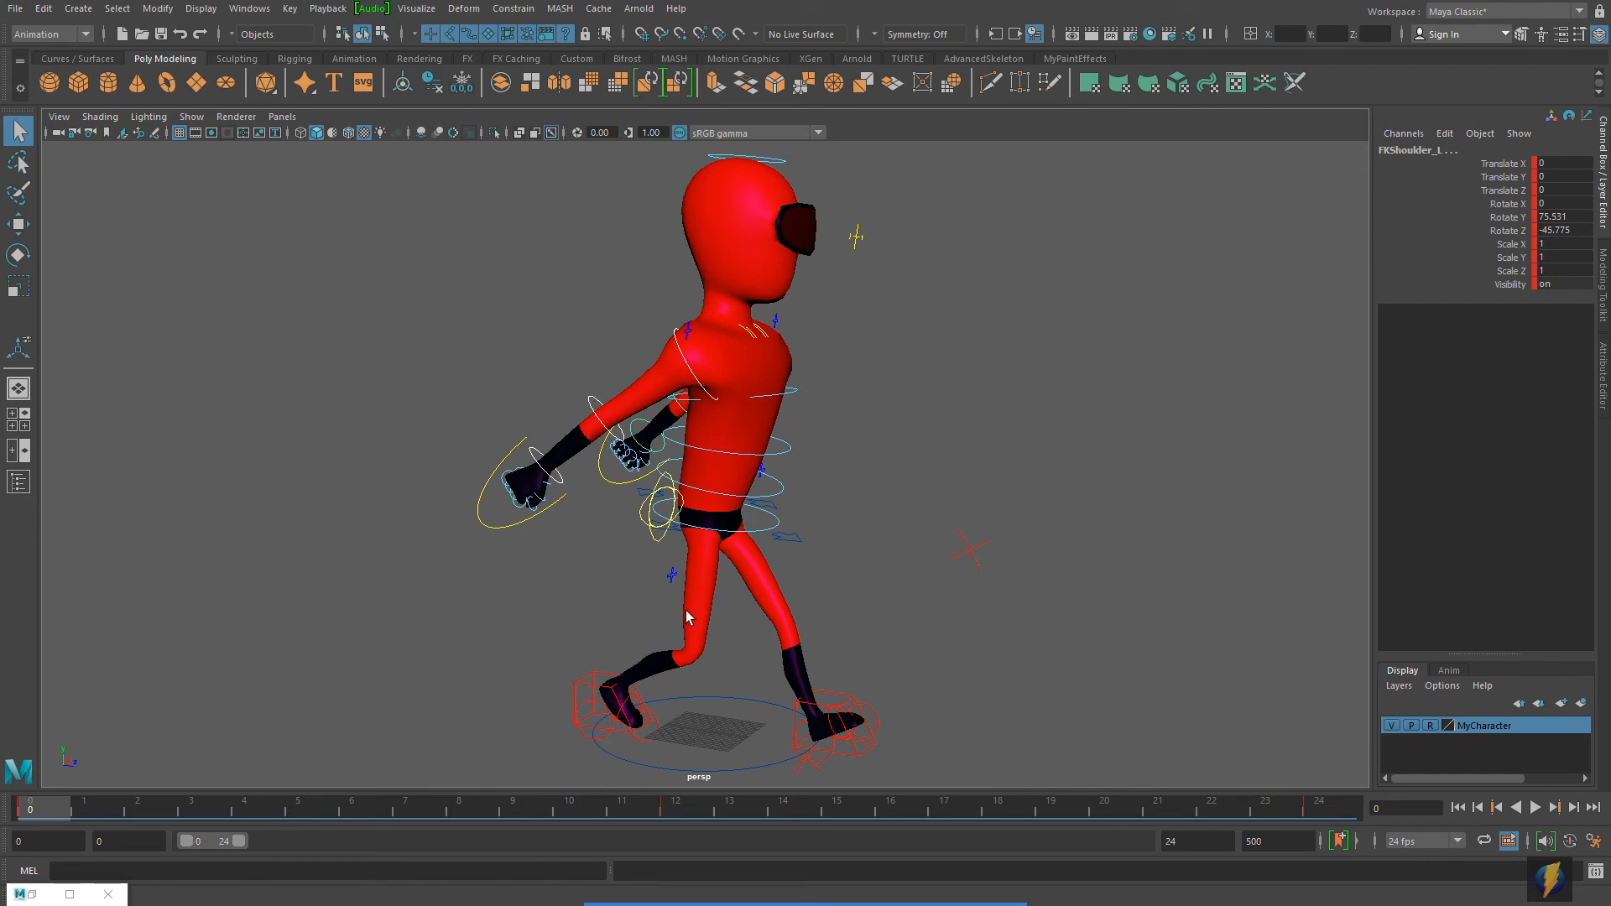
left_click_drag(721, 629, 548, 337, "alt")
Select both FK shoulder controls, open the Graph Editor and select all of their keys.
left_click(608, 428)
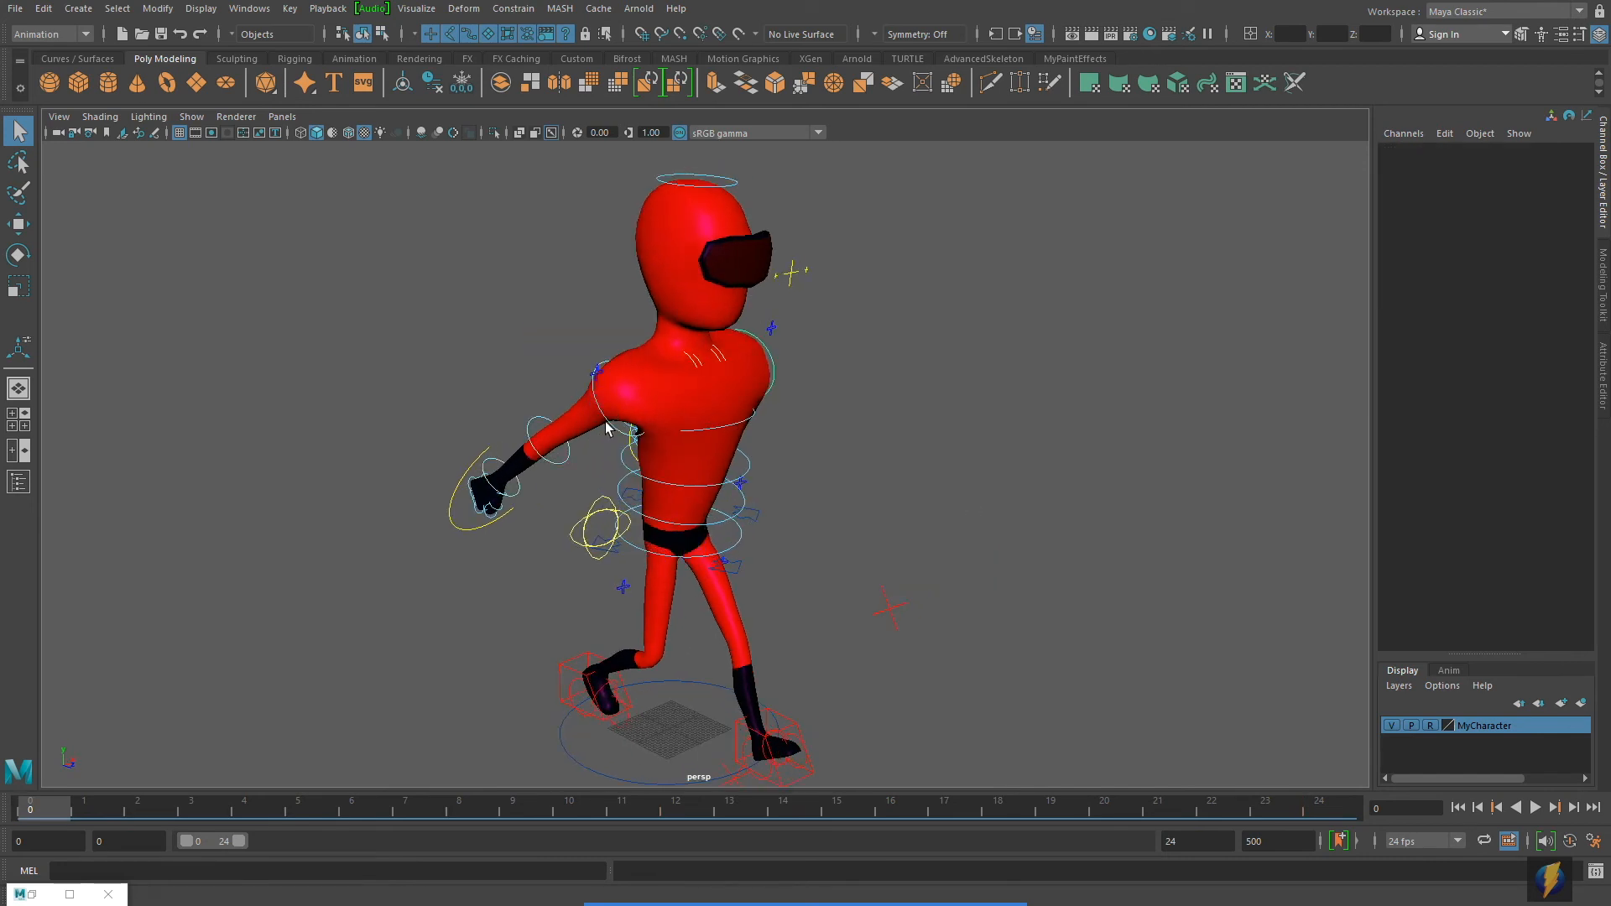
left_click_drag(608, 428, 577, 425, "alt")
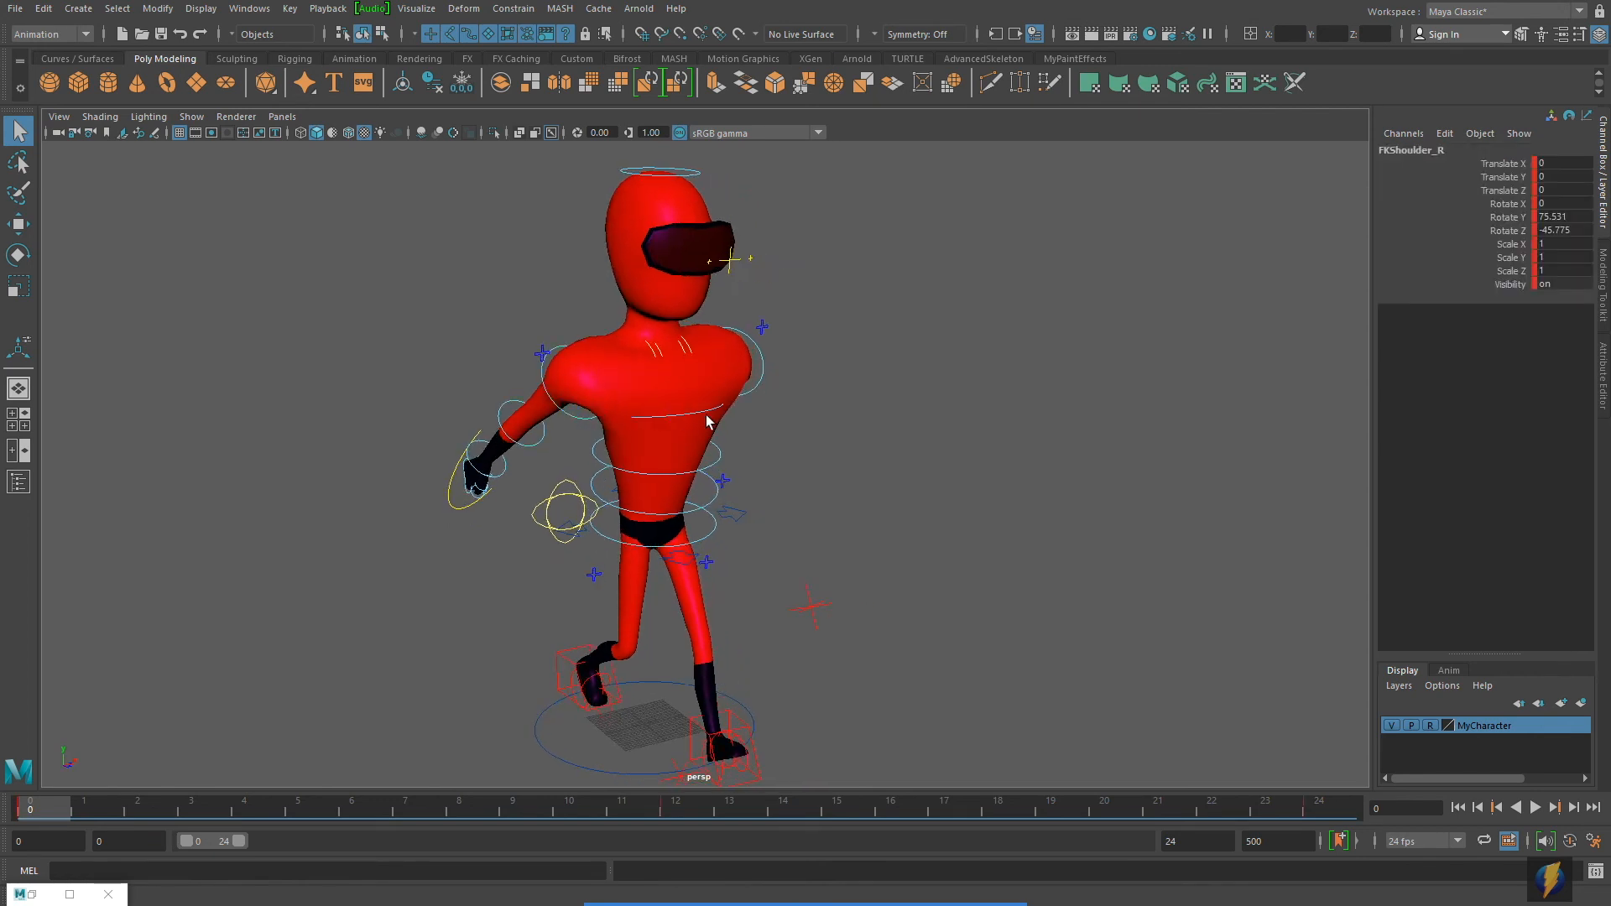
left_click(706, 394)
left_click(516, 378, "shift")
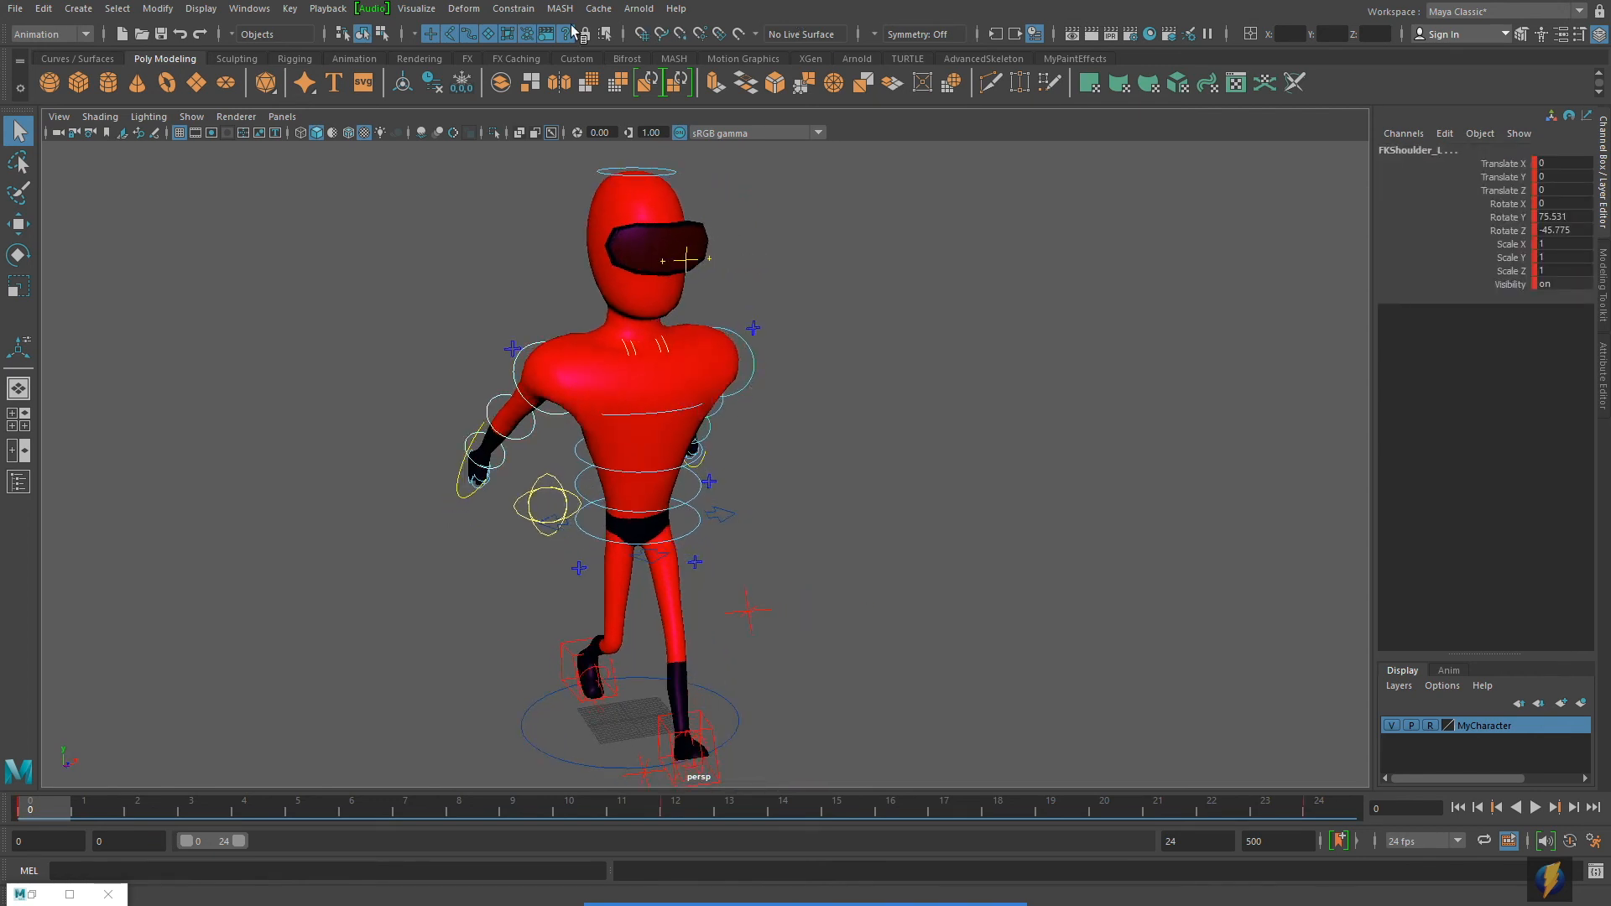
left_click(249, 8)
mouse_move(309, 102)
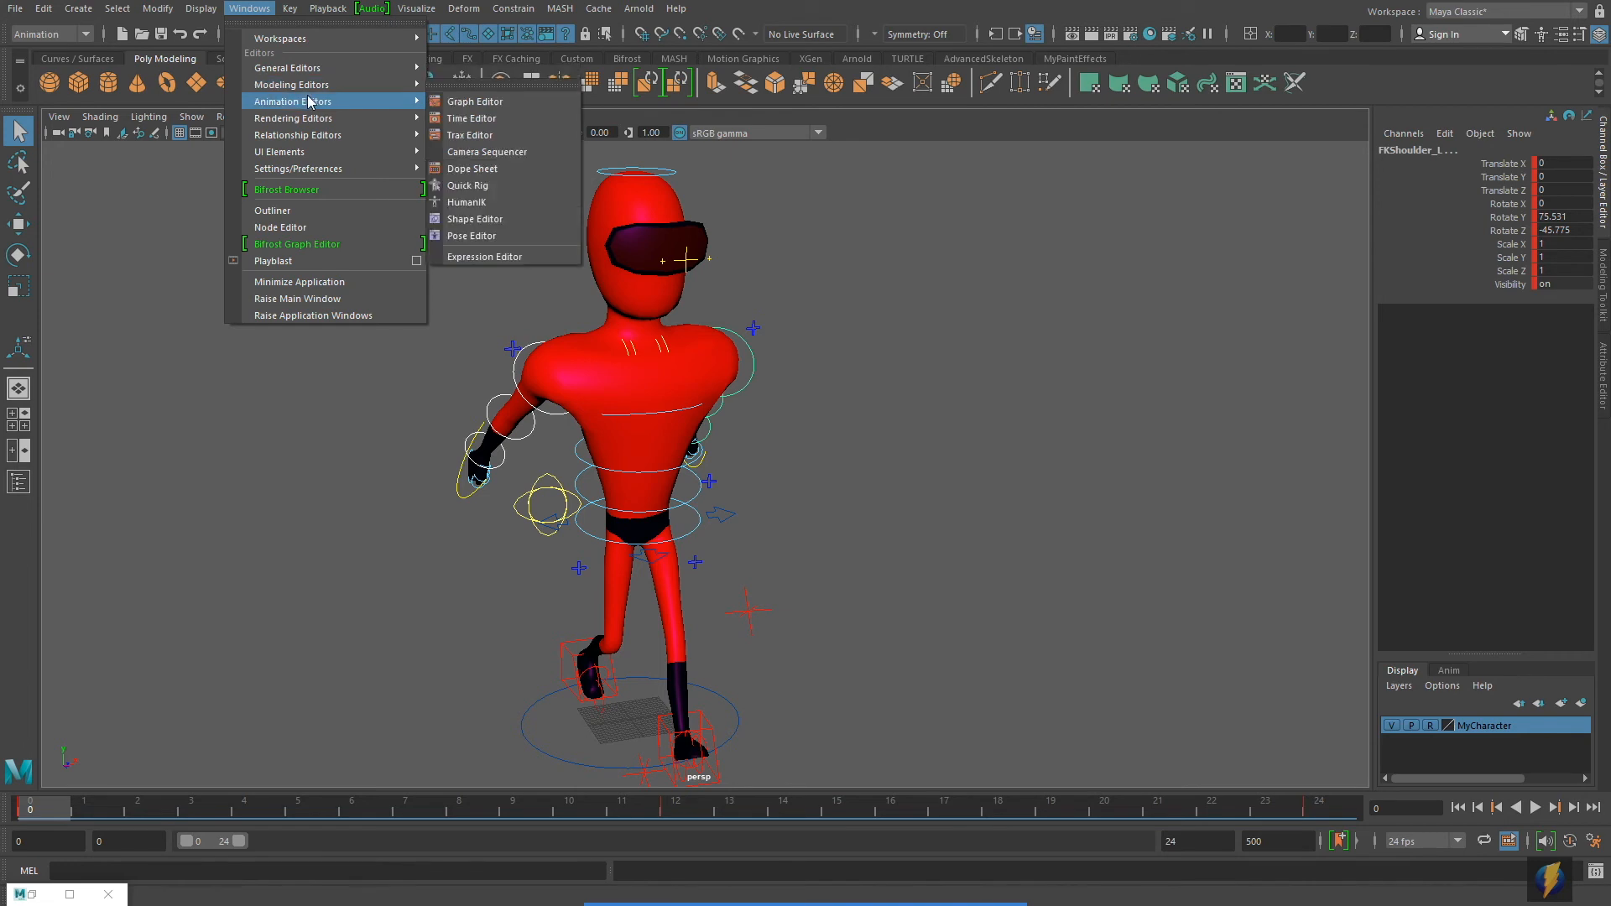
left_click(470, 101)
left_click(472, 404)
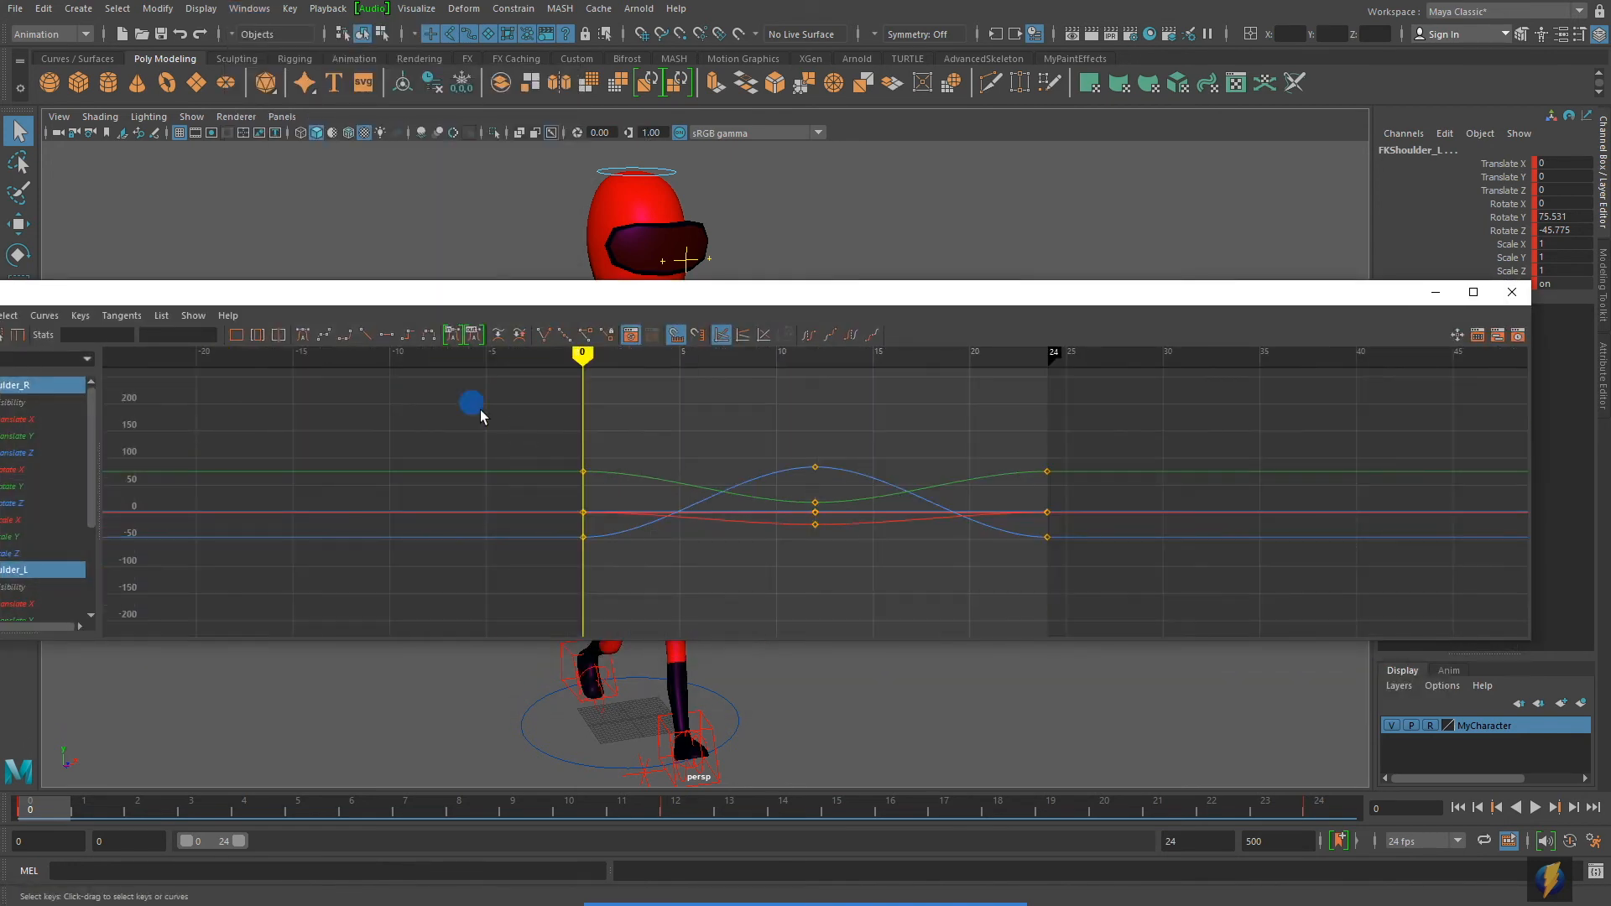
left_click_drag(480, 409, 1064, 552)
left_click_drag(730, 305, 931, 291)
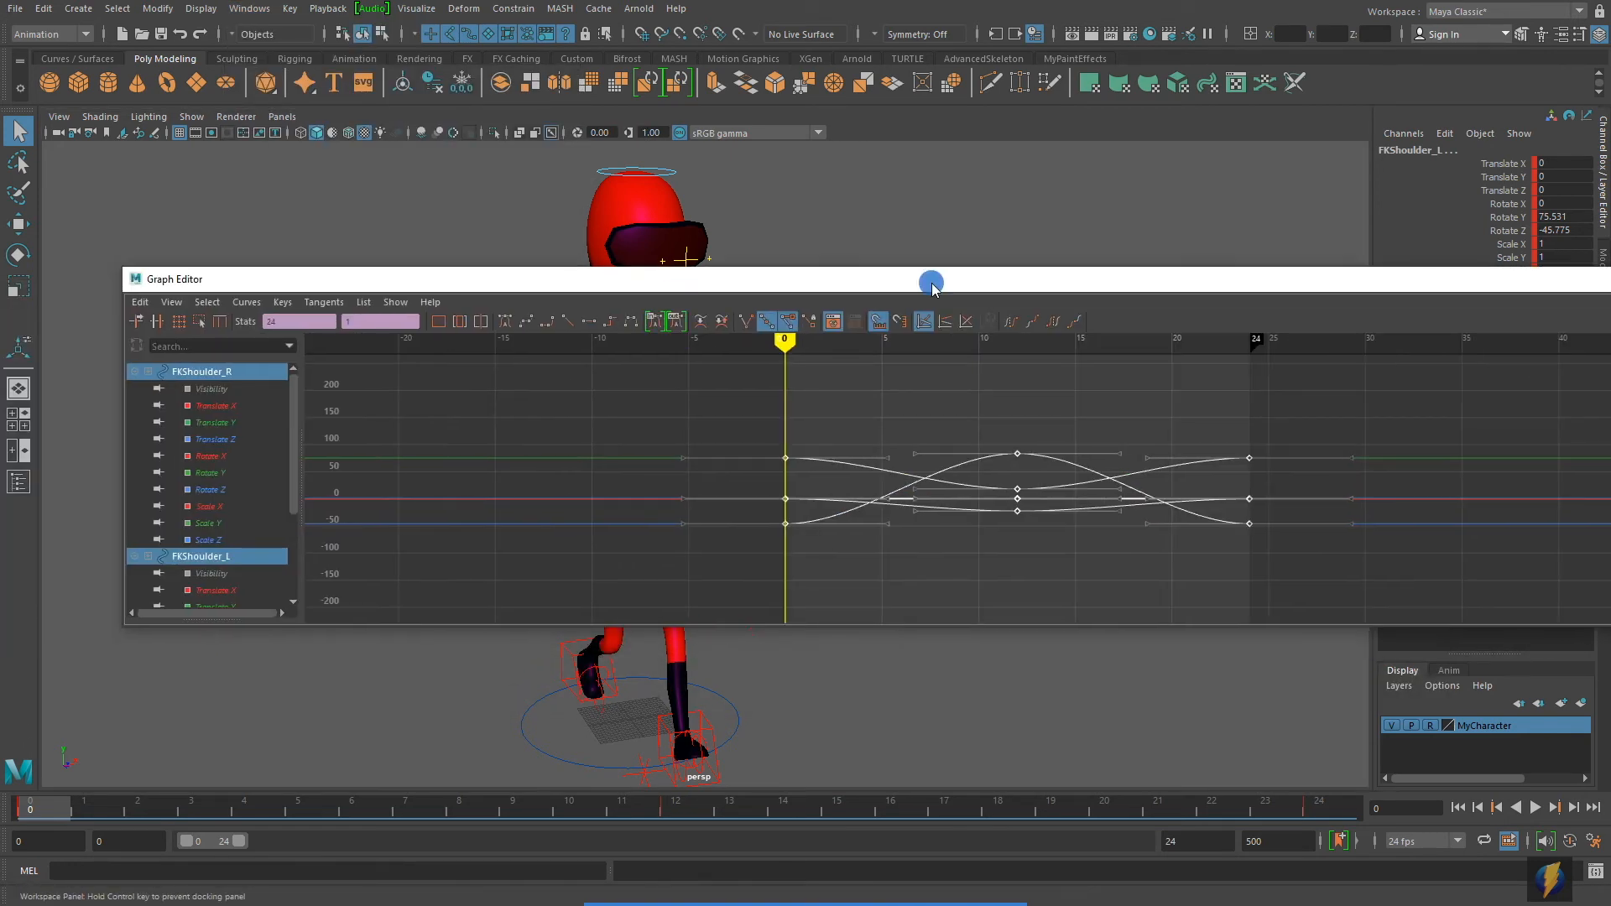
Set both Pre Infinity and Post Infinity of the selected shoulder curves to Cycle.
left_click(246, 302)
mouse_move(256, 335)
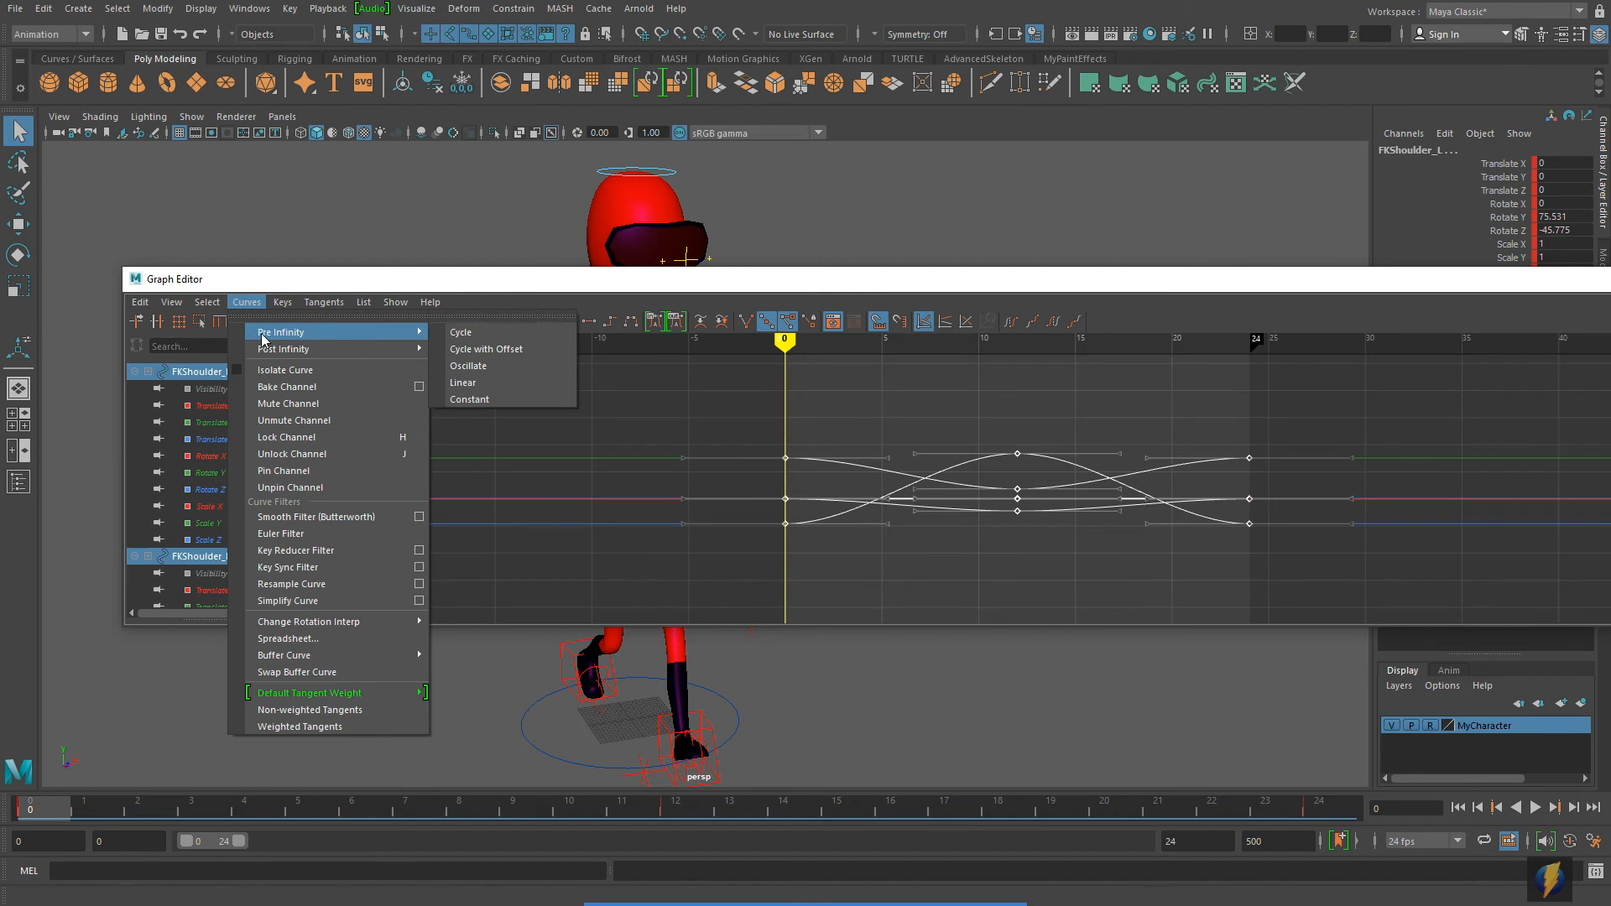
left_click(474, 333)
left_click(254, 304)
mouse_move(395, 345)
left_click(490, 346)
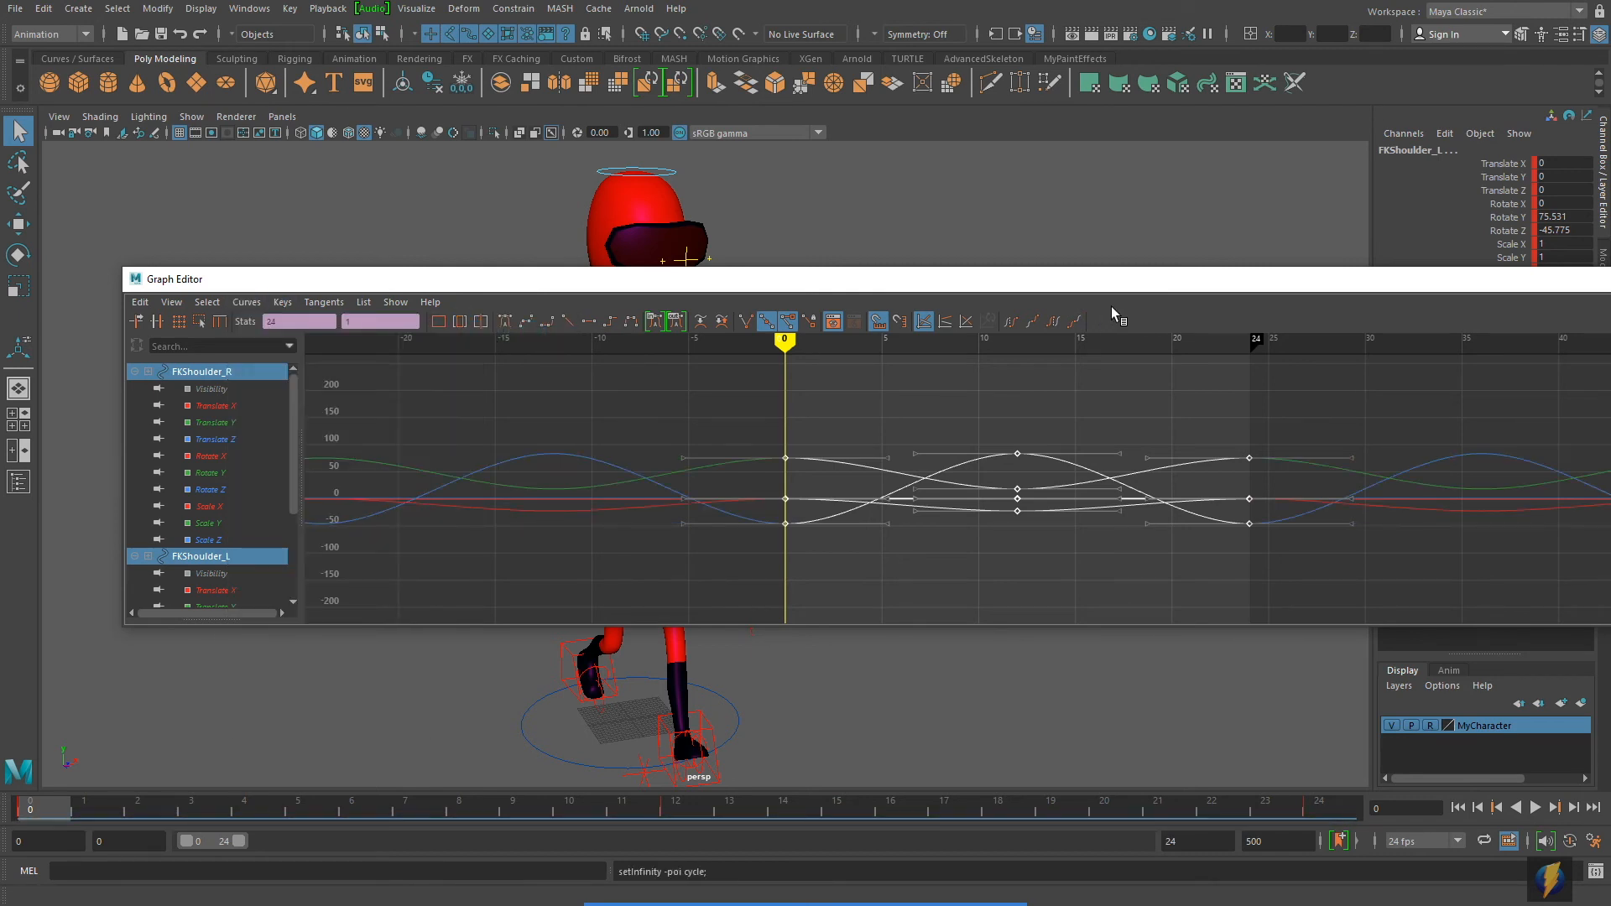
left_click_drag(1072, 283, 934, 385)
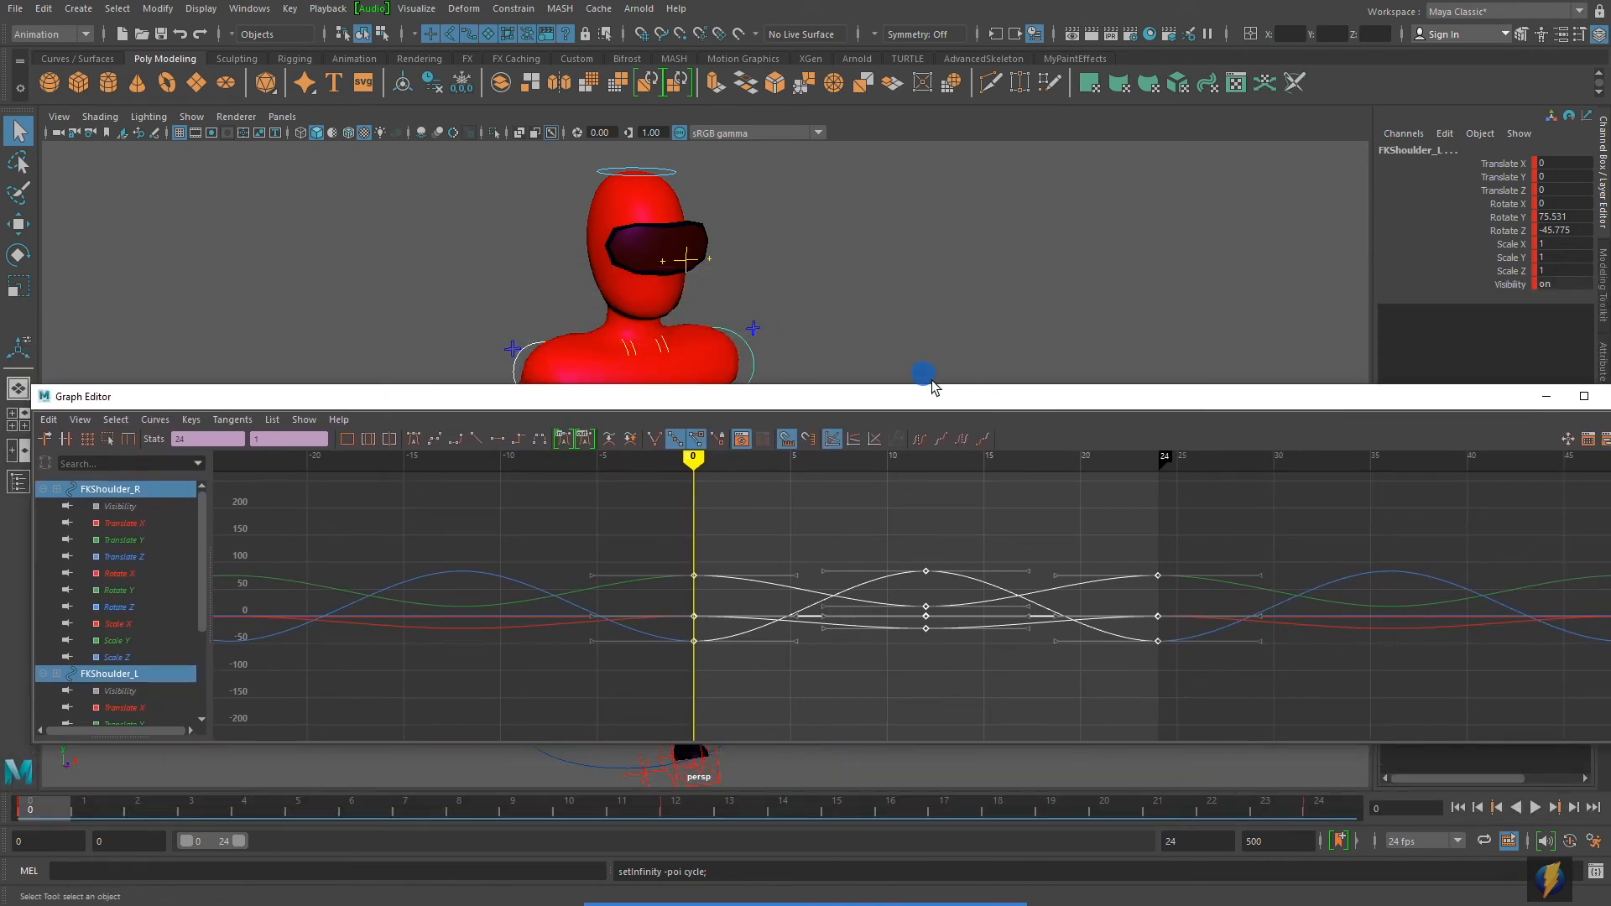
Return Pre Infinity and Post Infinity of the selected shoulder curves to Constant.
left_click(155, 420)
mouse_move(179, 455)
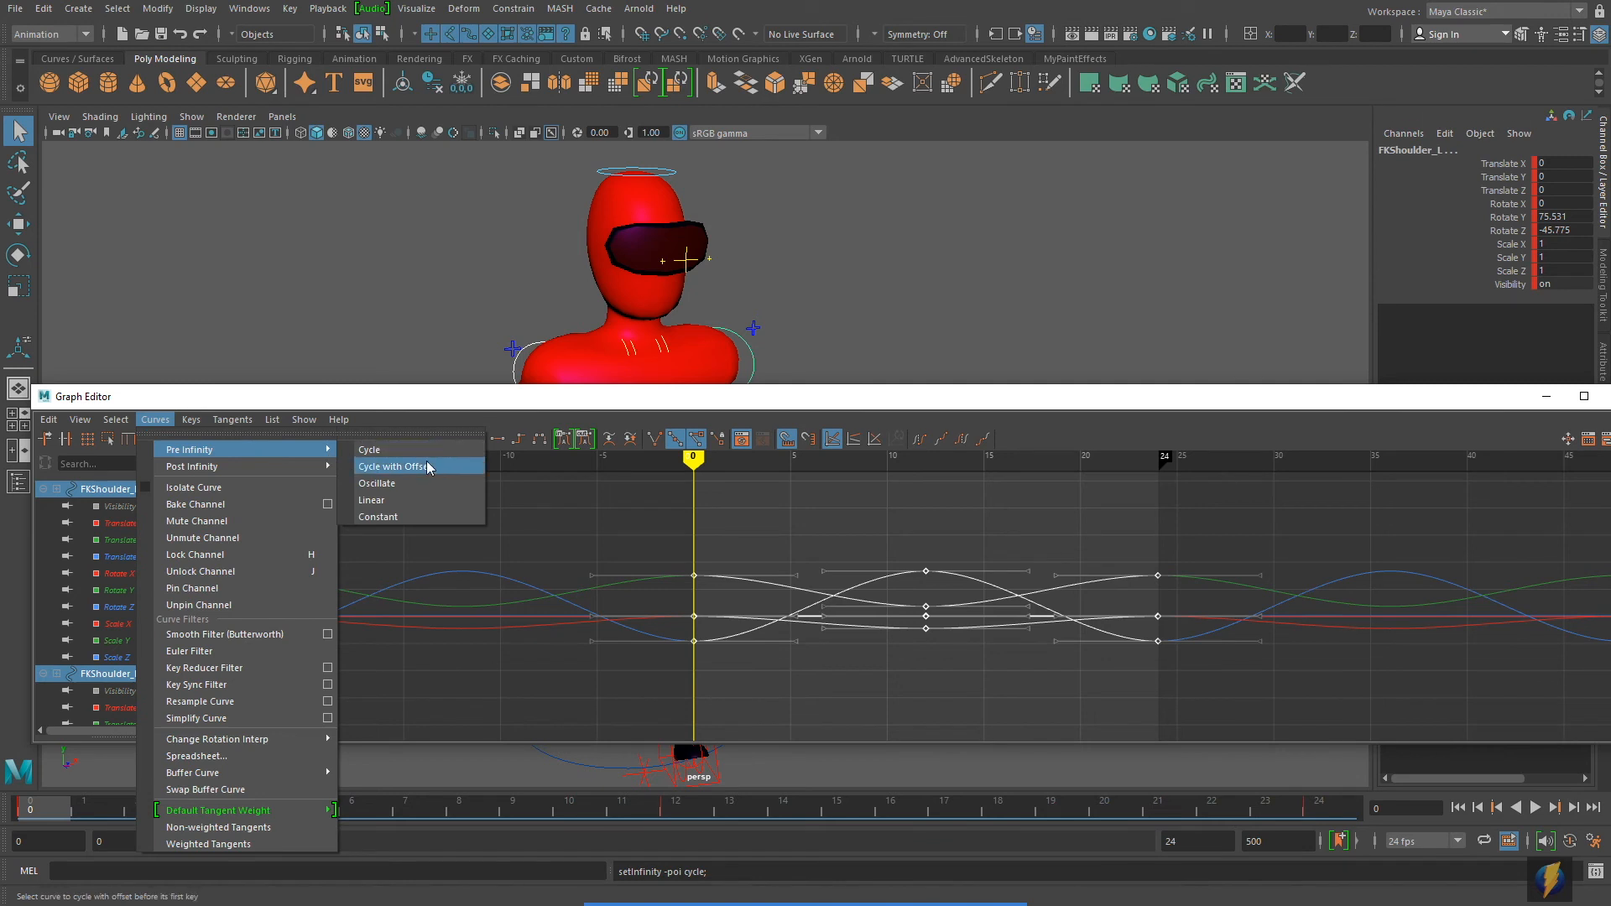
left_click(406, 514)
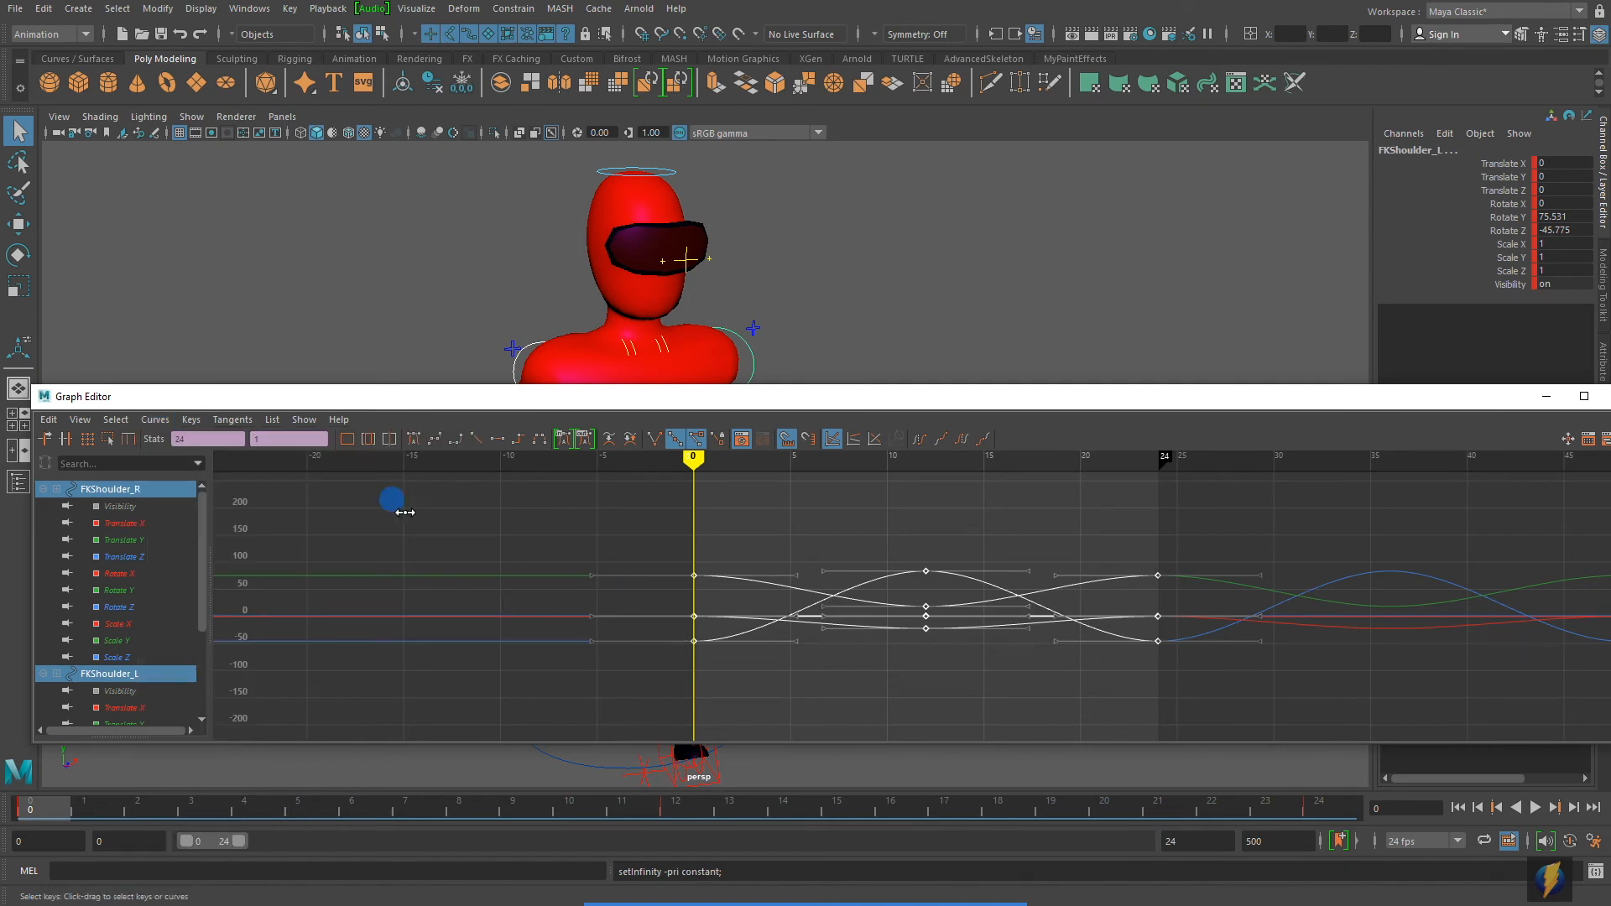
left_click(157, 420)
mouse_move(194, 470)
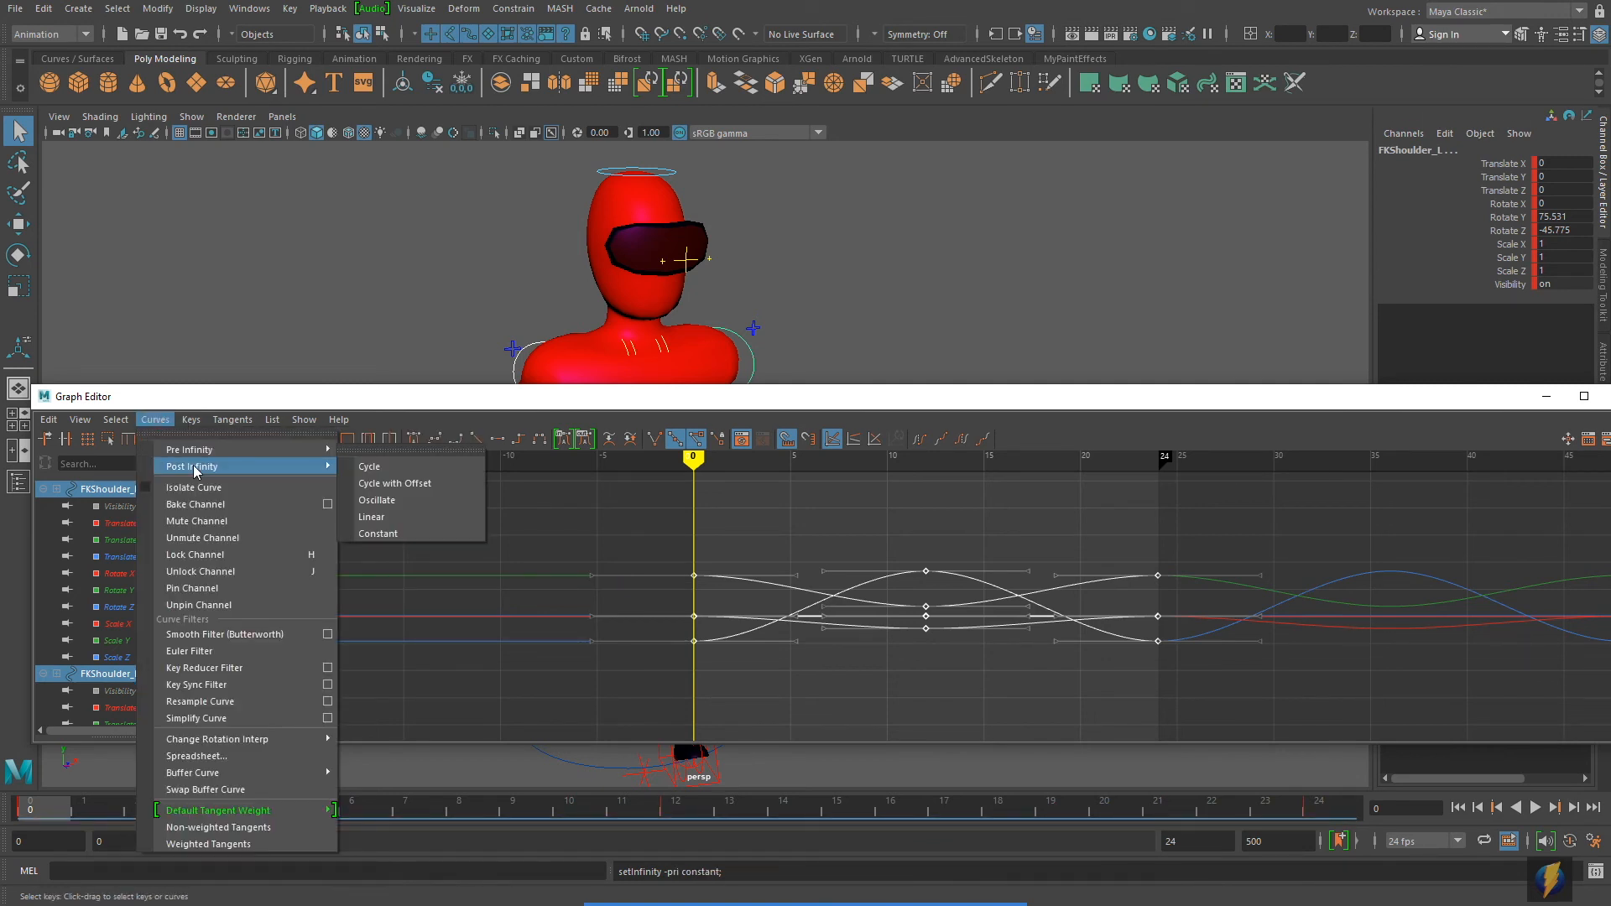
left_click(393, 533)
Select only the right shoulder control and shift all its keys 12 frames forward in time in the Graph Editor.
left_click_drag(976, 401, 917, 573)
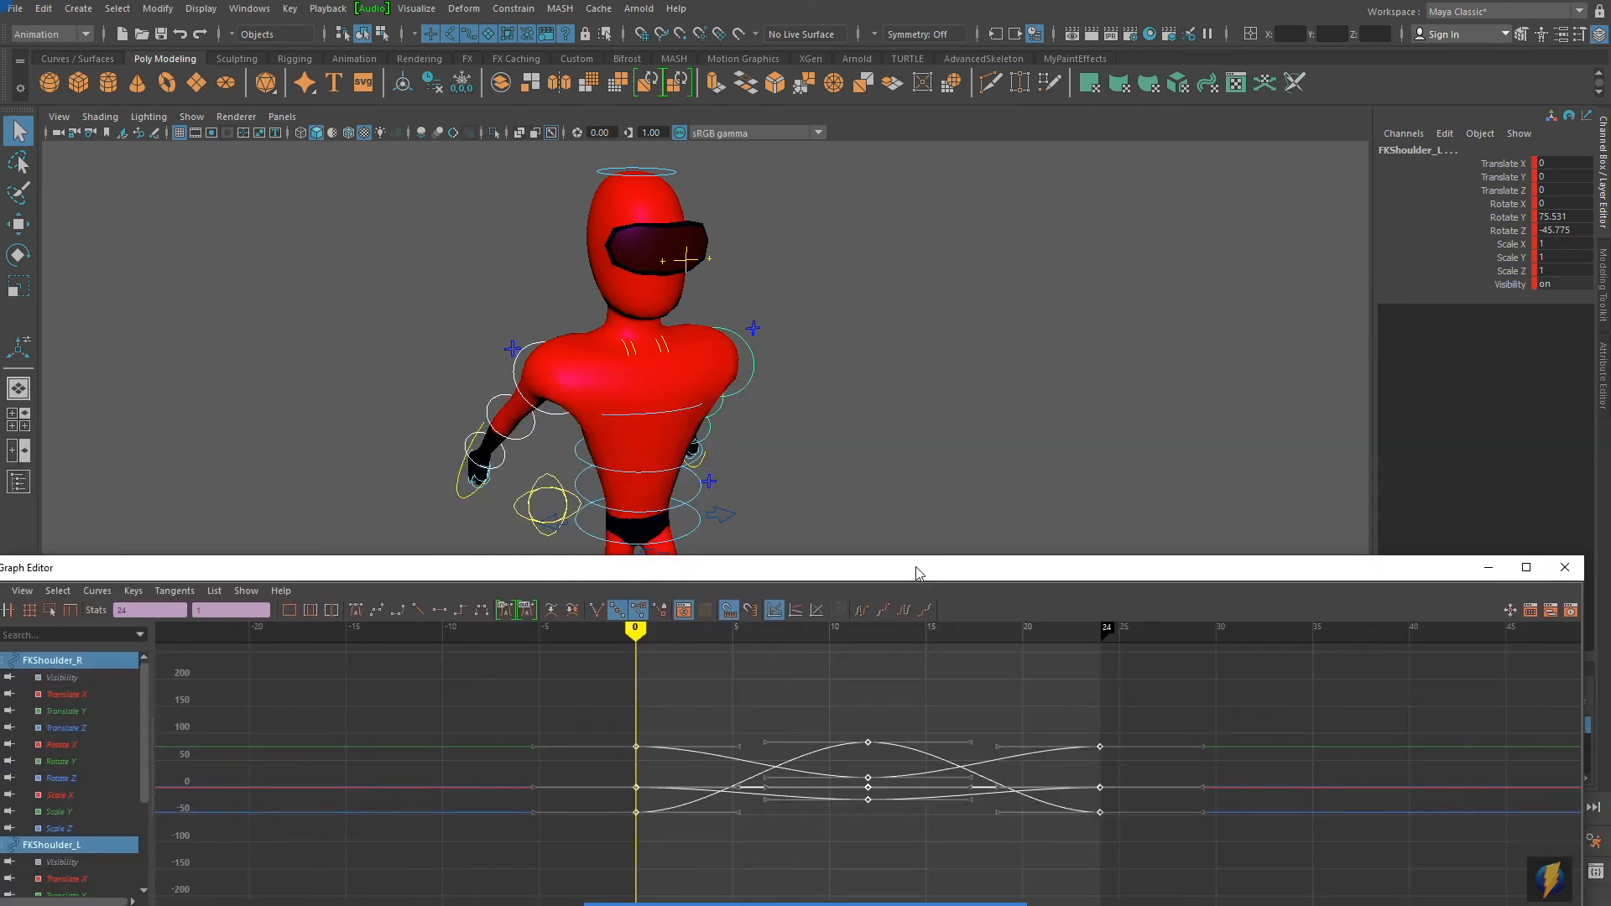
left_click(472, 359)
left_click(579, 370)
middle_click_drag(811, 381, 821, 261, "alt")
left_click_drag(772, 270, 705, 372, "alt")
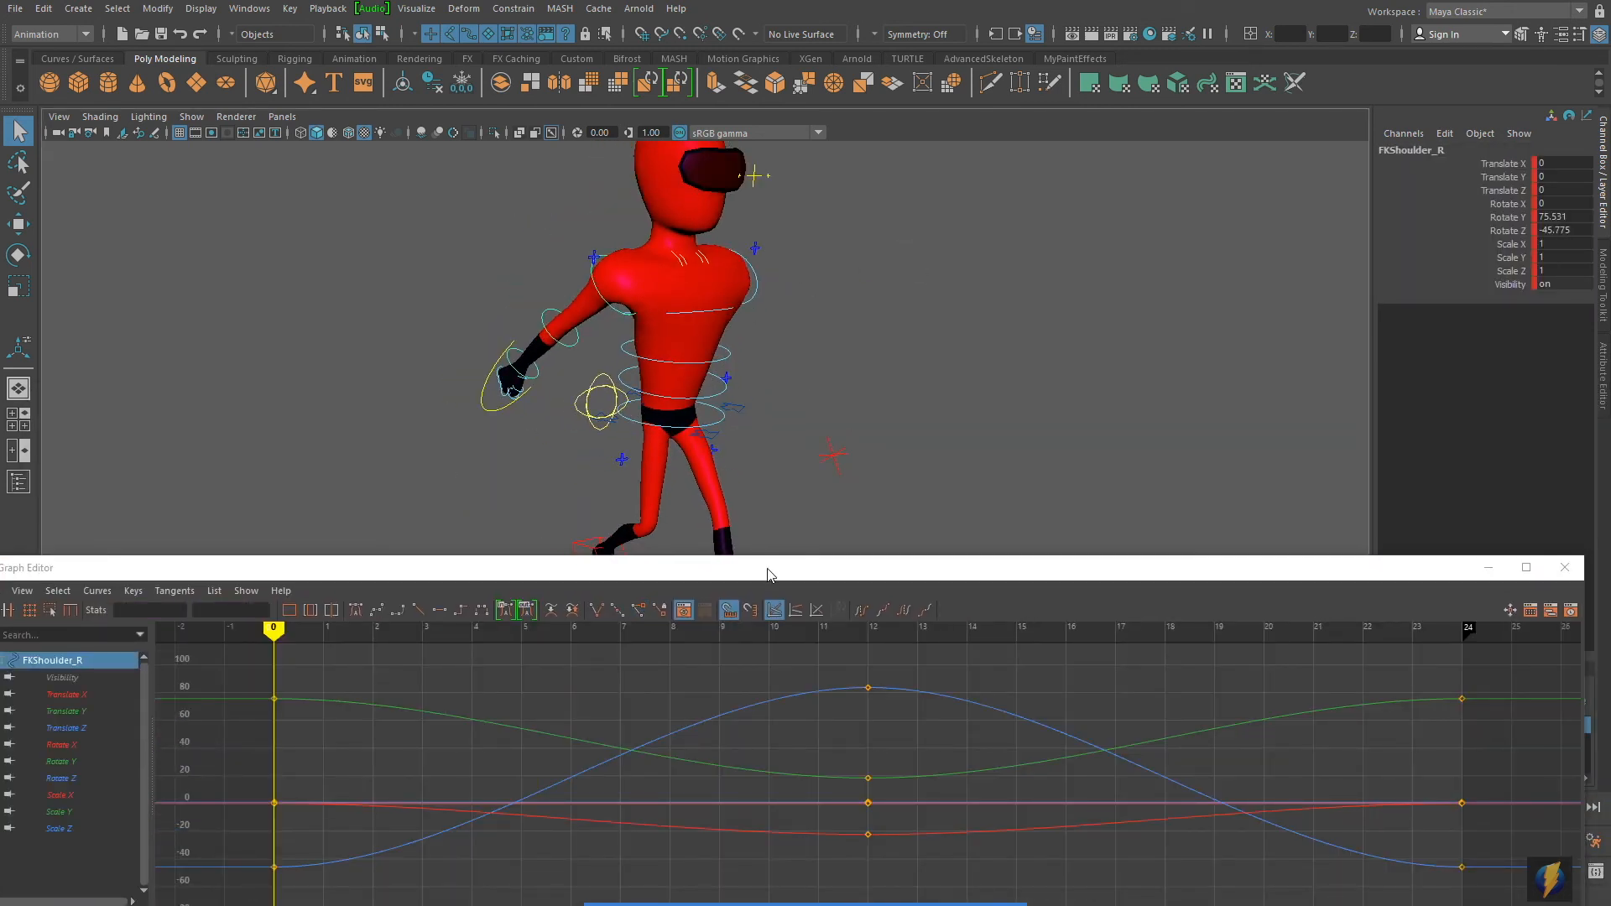
left_click_drag(767, 574, 749, 295)
scroll(1043, 454, "down", 6)
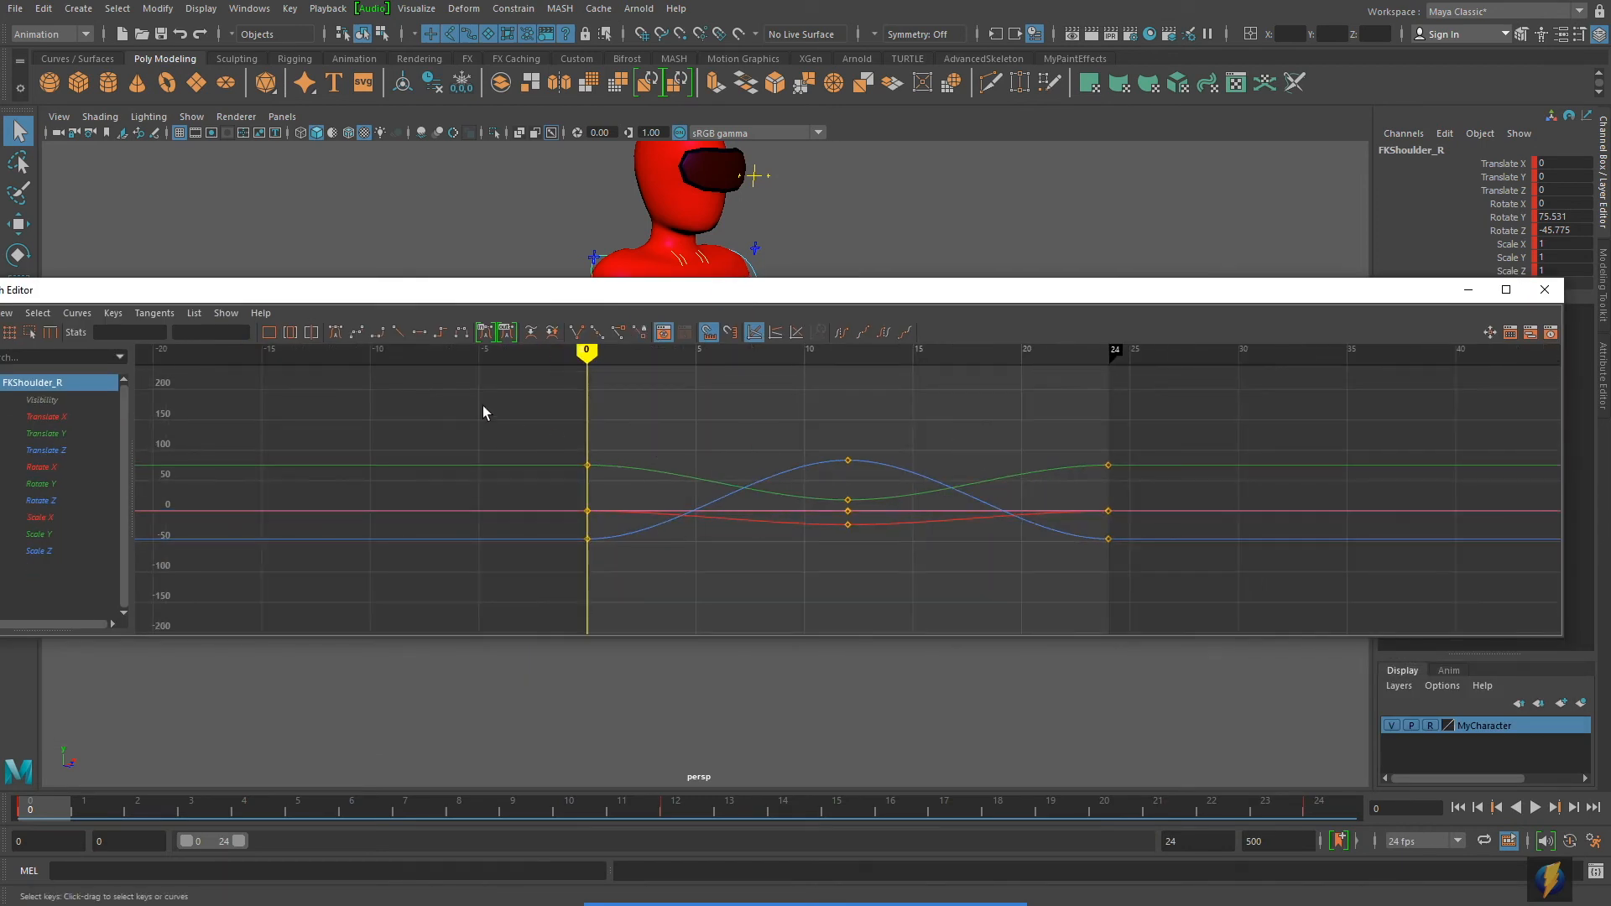
left_click_drag(482, 405, 1301, 657)
key("w")
middle_click_drag(848, 525, 1113, 537, "shift")
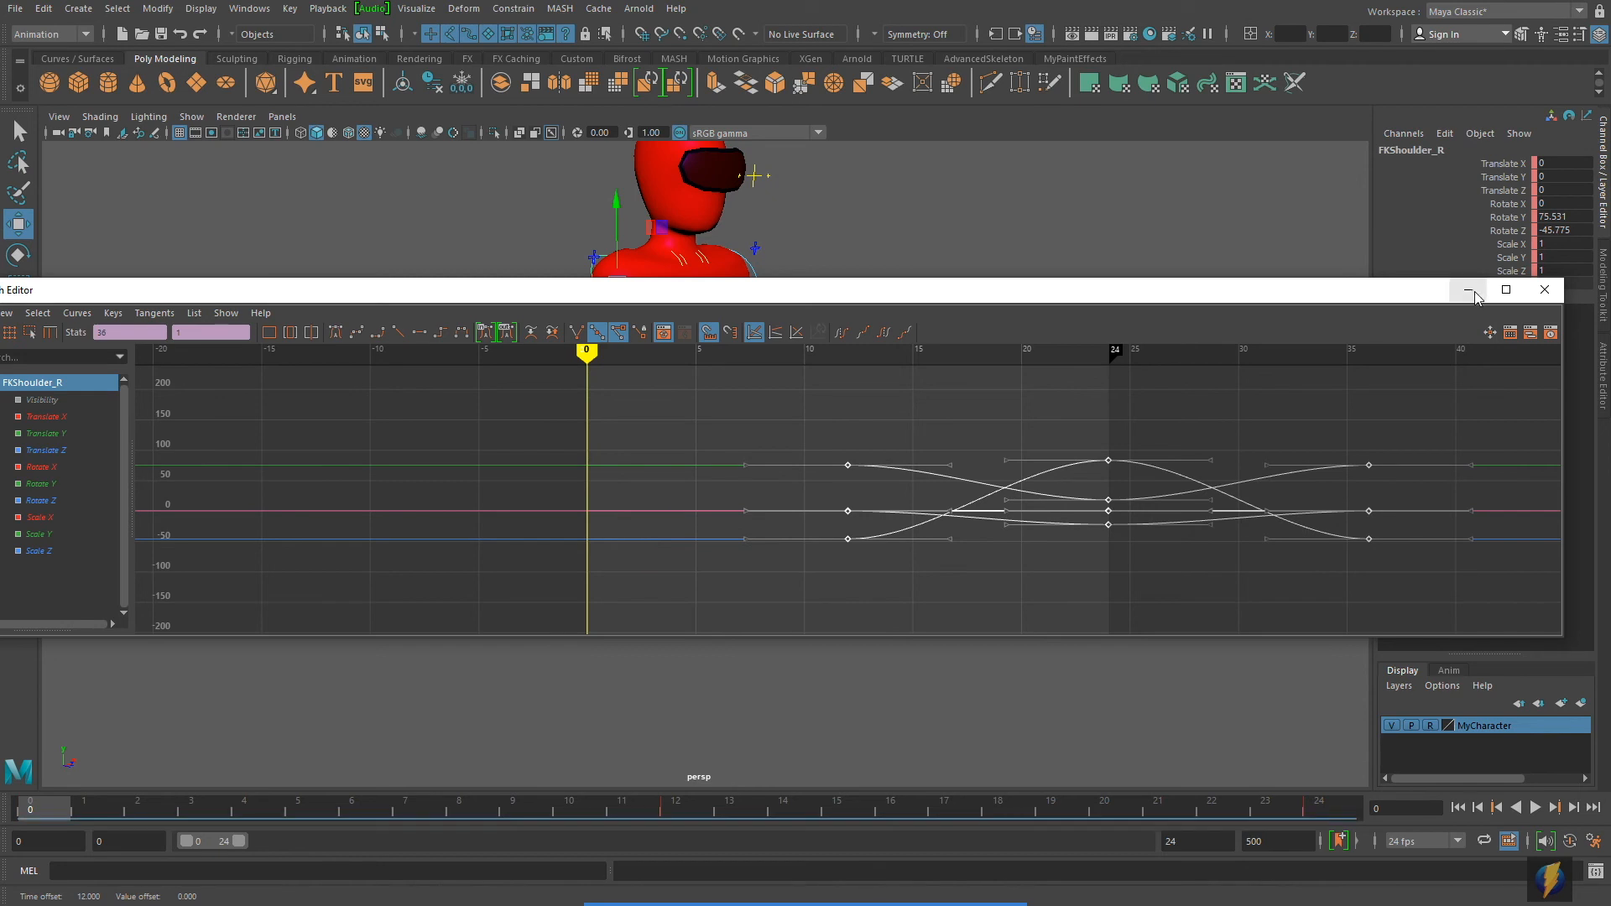
Put the Graph Editor aside and play the animation to check the opposing arm swing, then stop playback.
left_click(1468, 290)
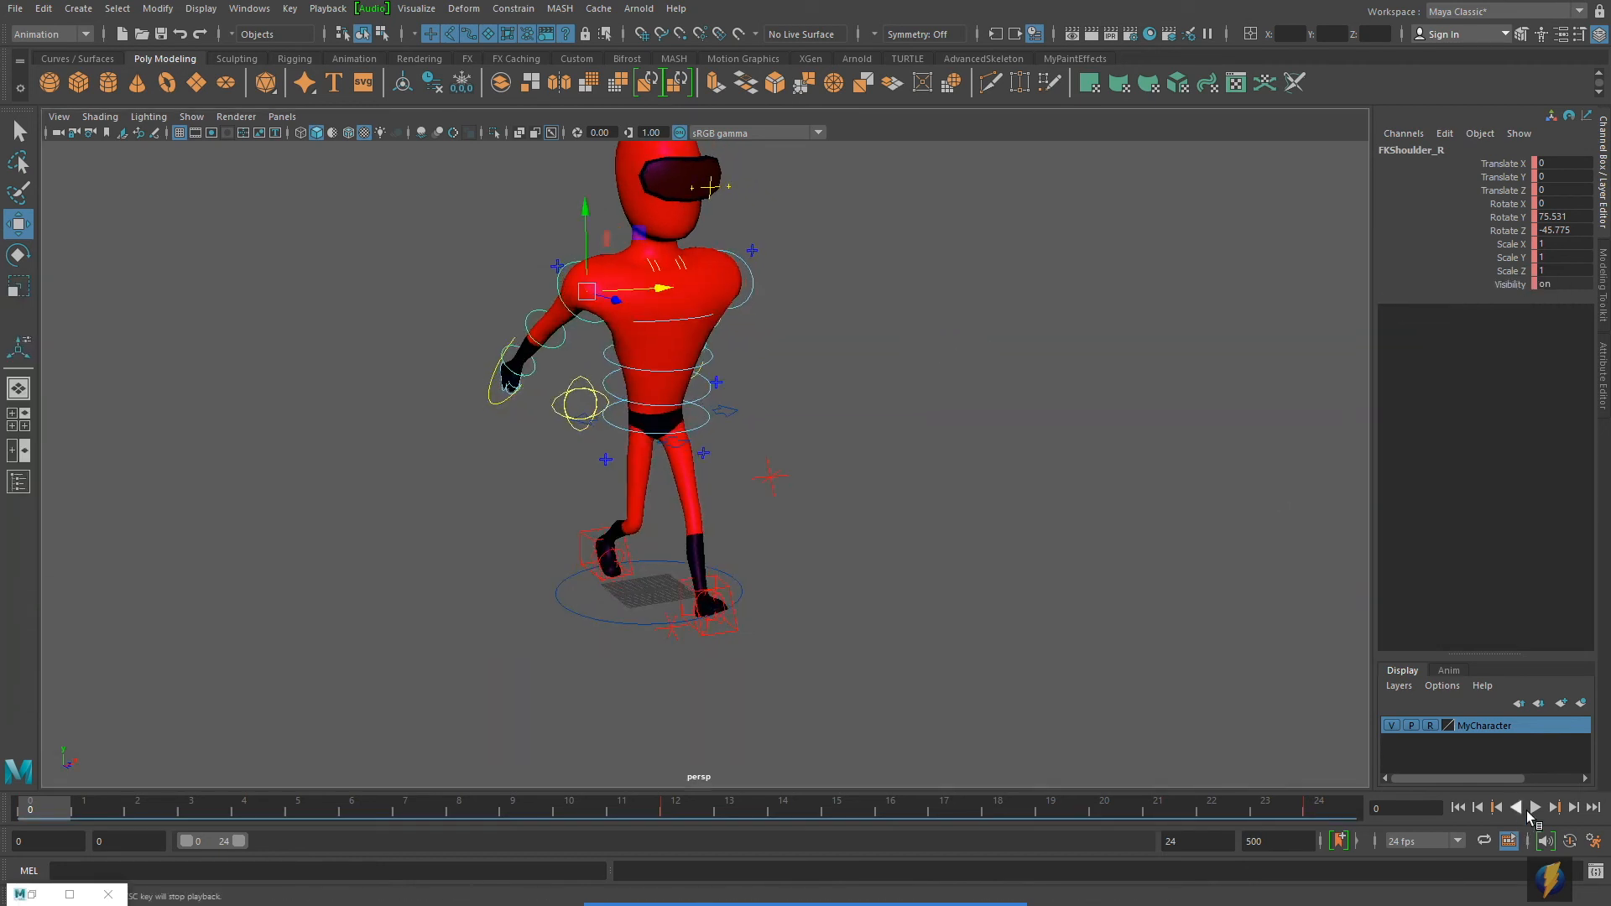
left_click(1533, 809)
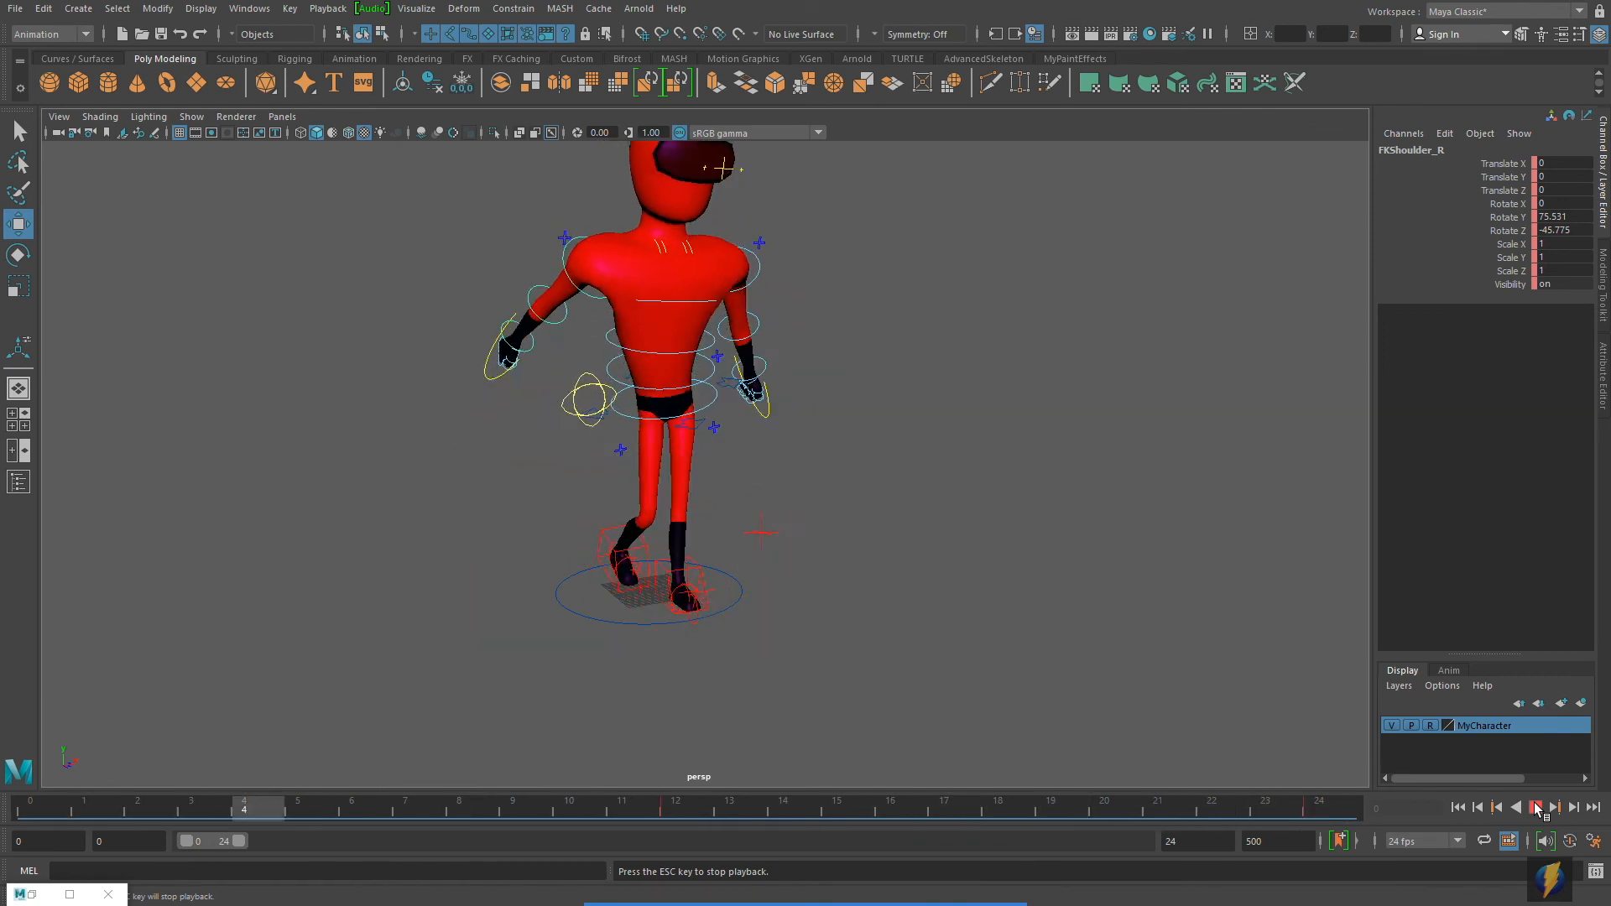
left_click(1537, 808)
left_click_drag(729, 402, 718, 408, "alt")
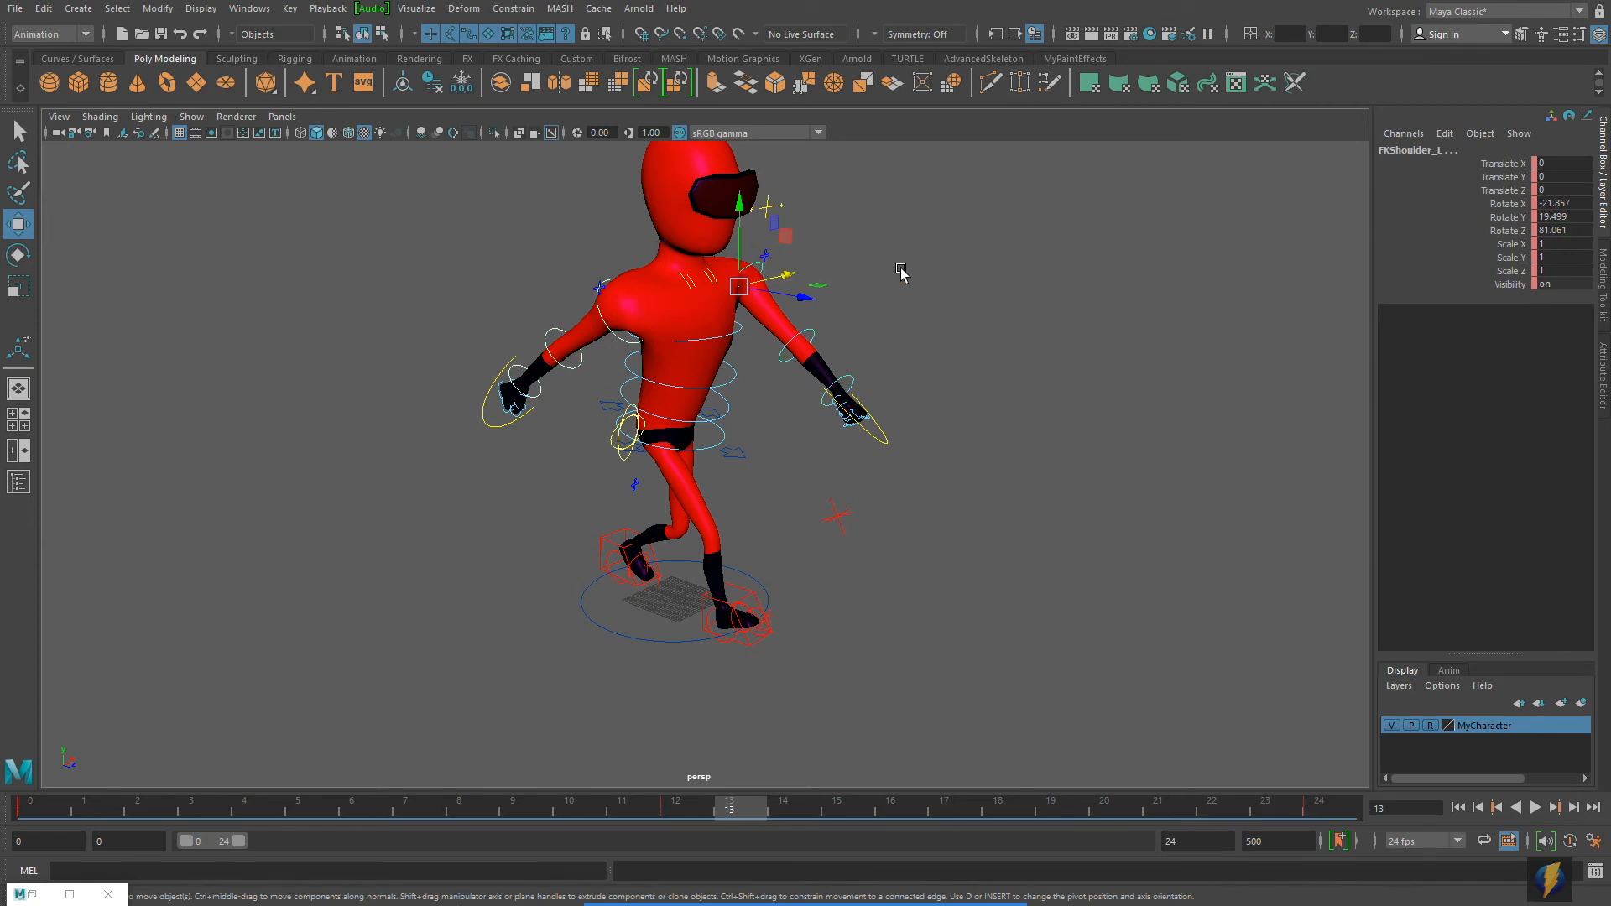
In the Graph Editor, select all keys of both FK shoulder controls and set Pre Infinity and Post Infinity to Cycle.
left_click(249, 8)
mouse_move(308, 74)
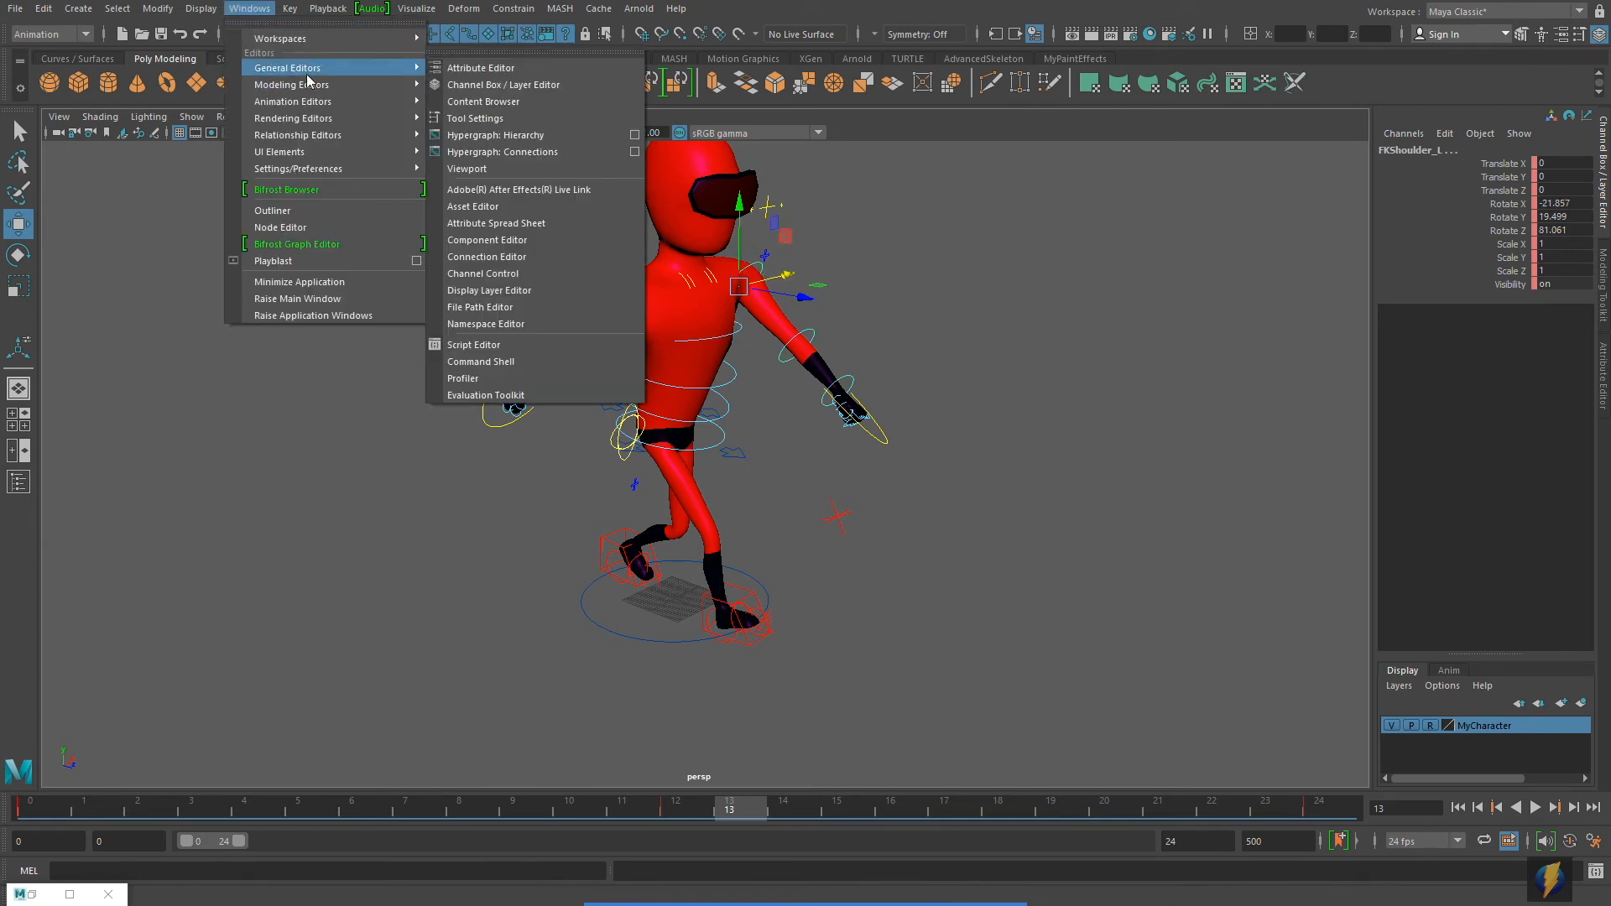
mouse_move(325, 105)
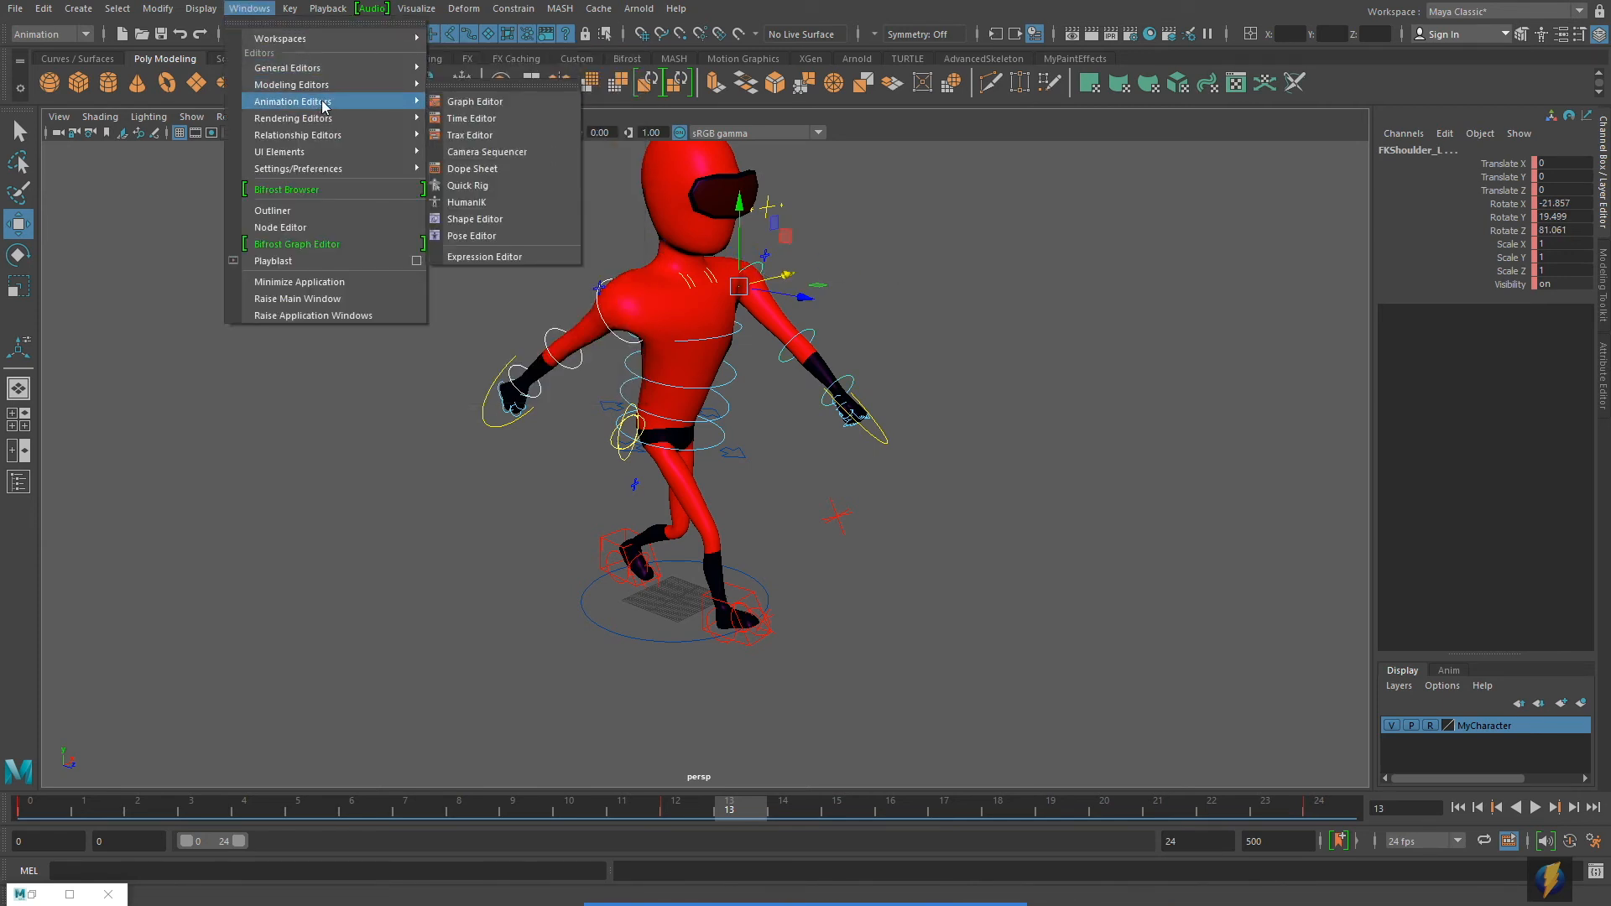
left_click(487, 104)
left_click_drag(398, 391, 1371, 631)
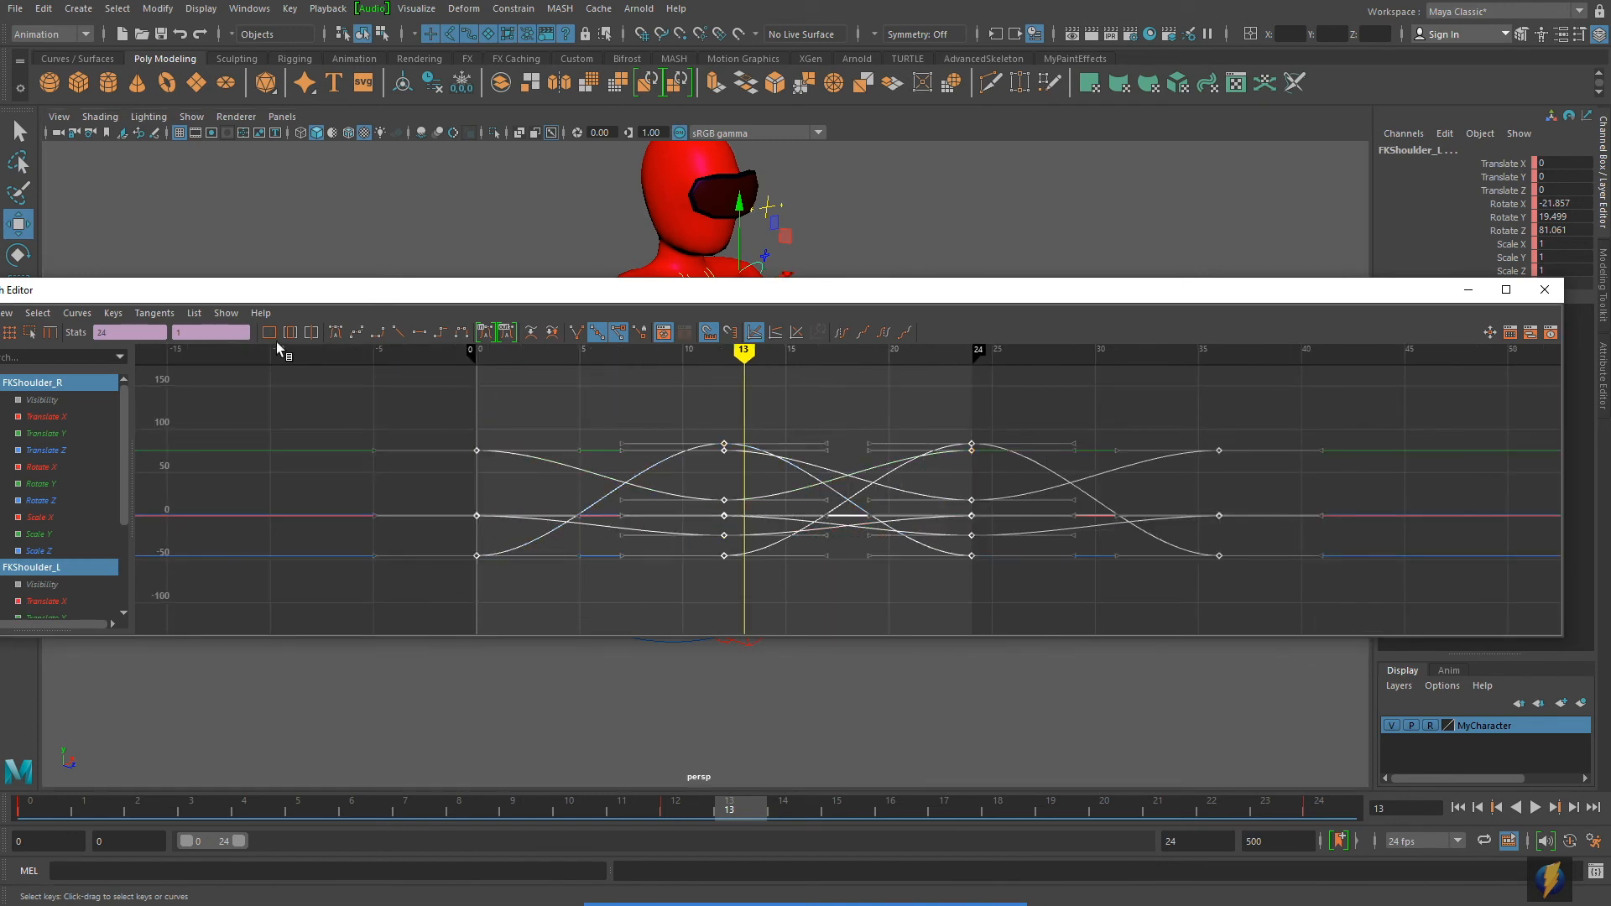
left_click(94, 316)
mouse_move(116, 346)
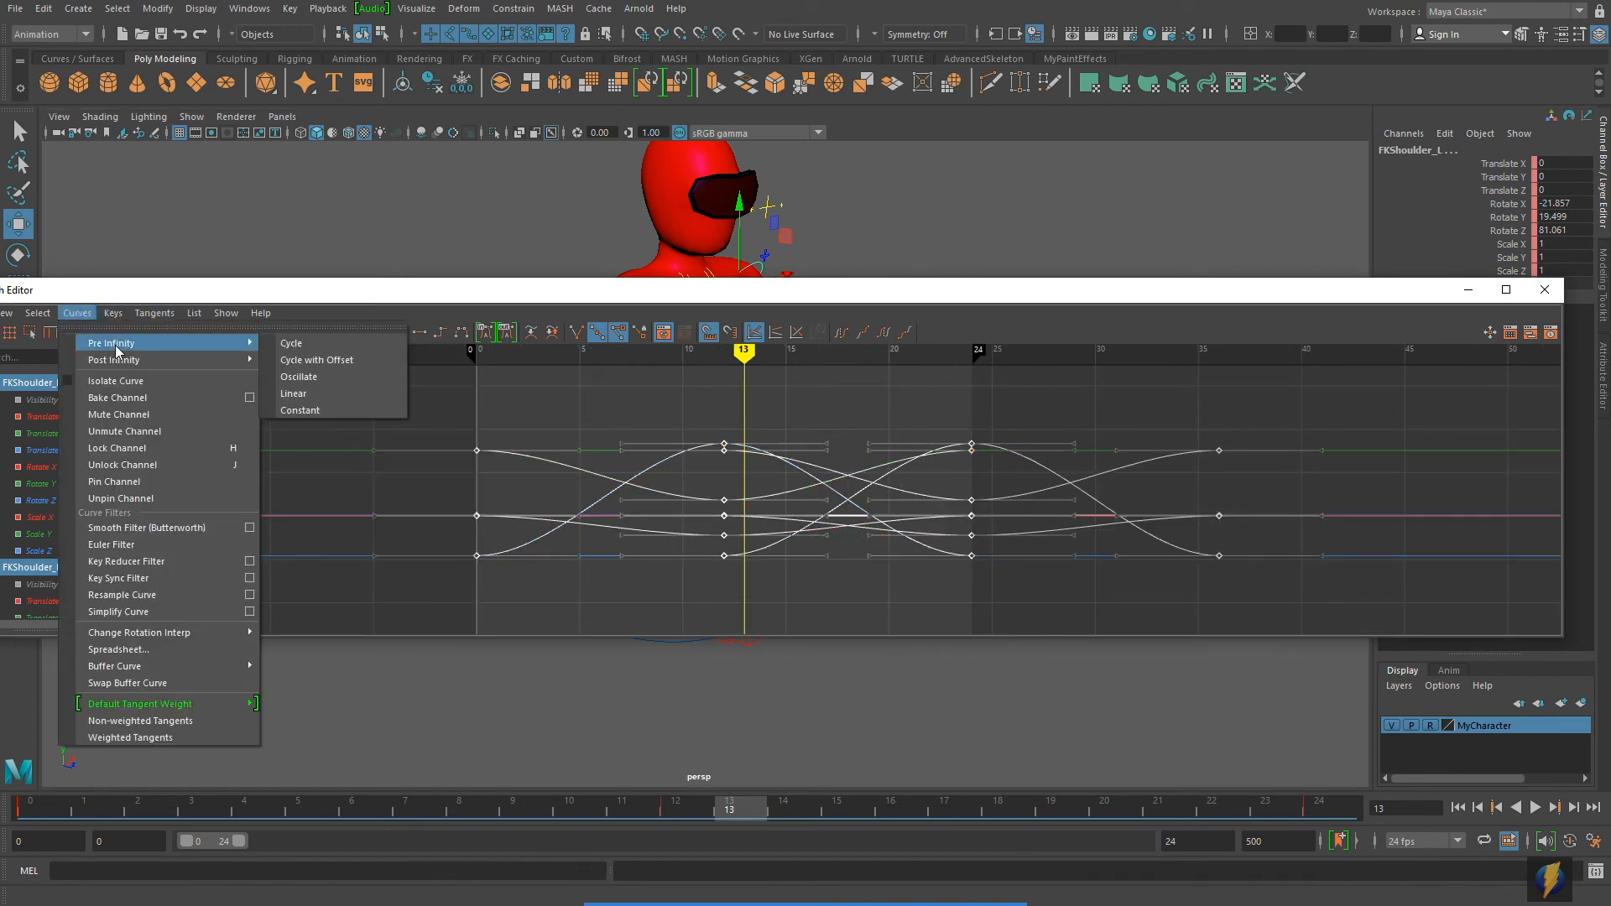
left_click(290, 343)
left_click(76, 313)
mouse_move(235, 365)
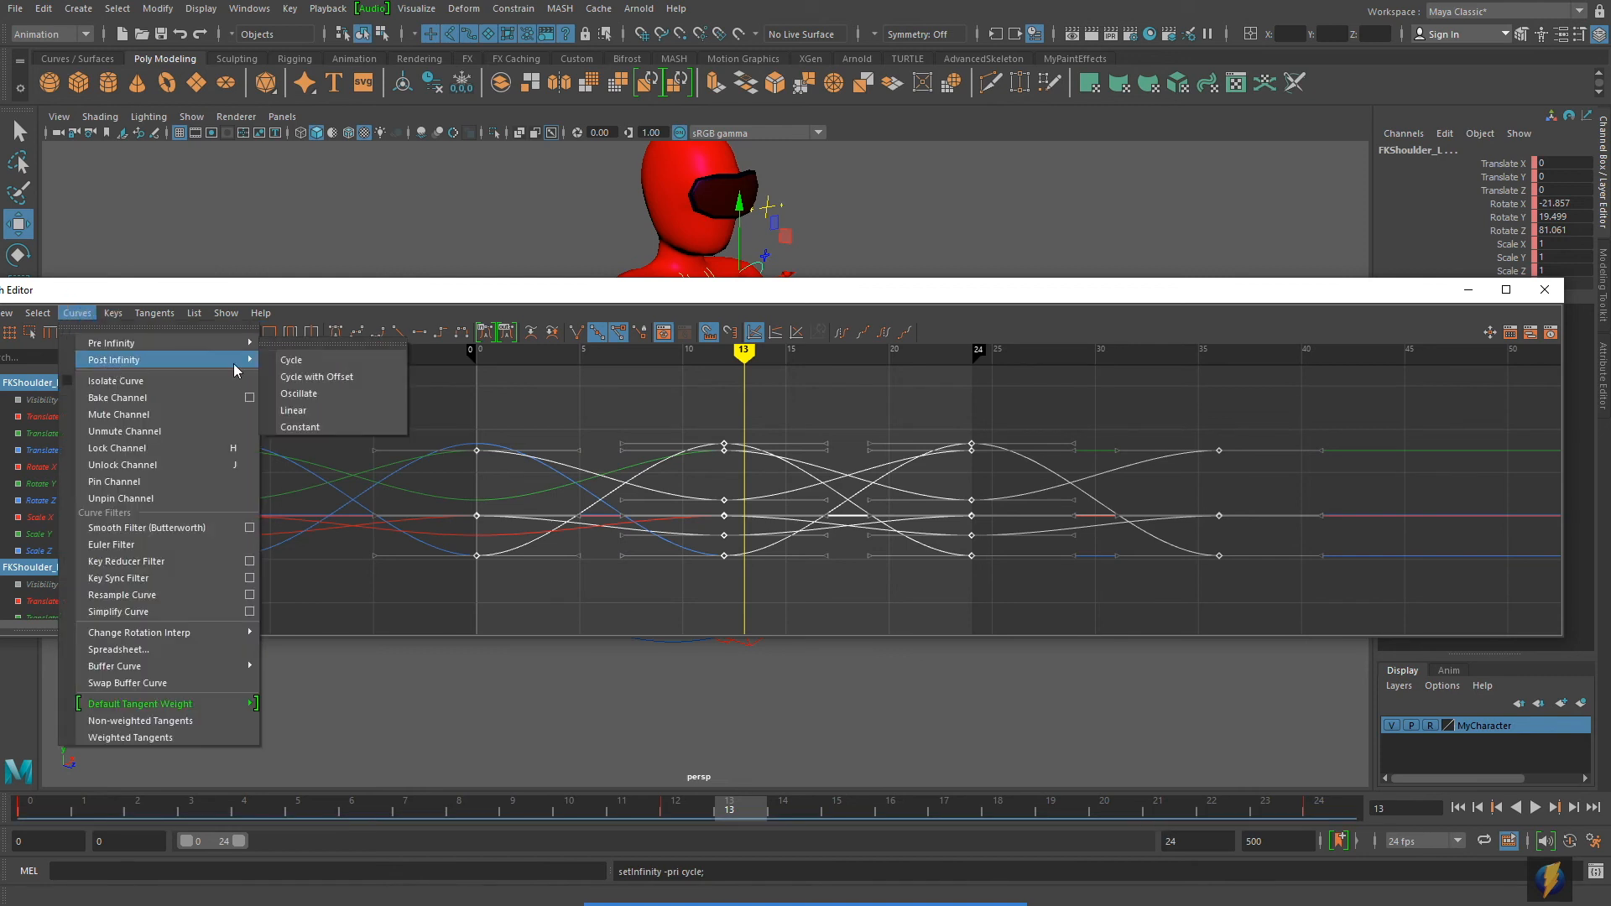
left_click(291, 363)
left_click(1468, 290)
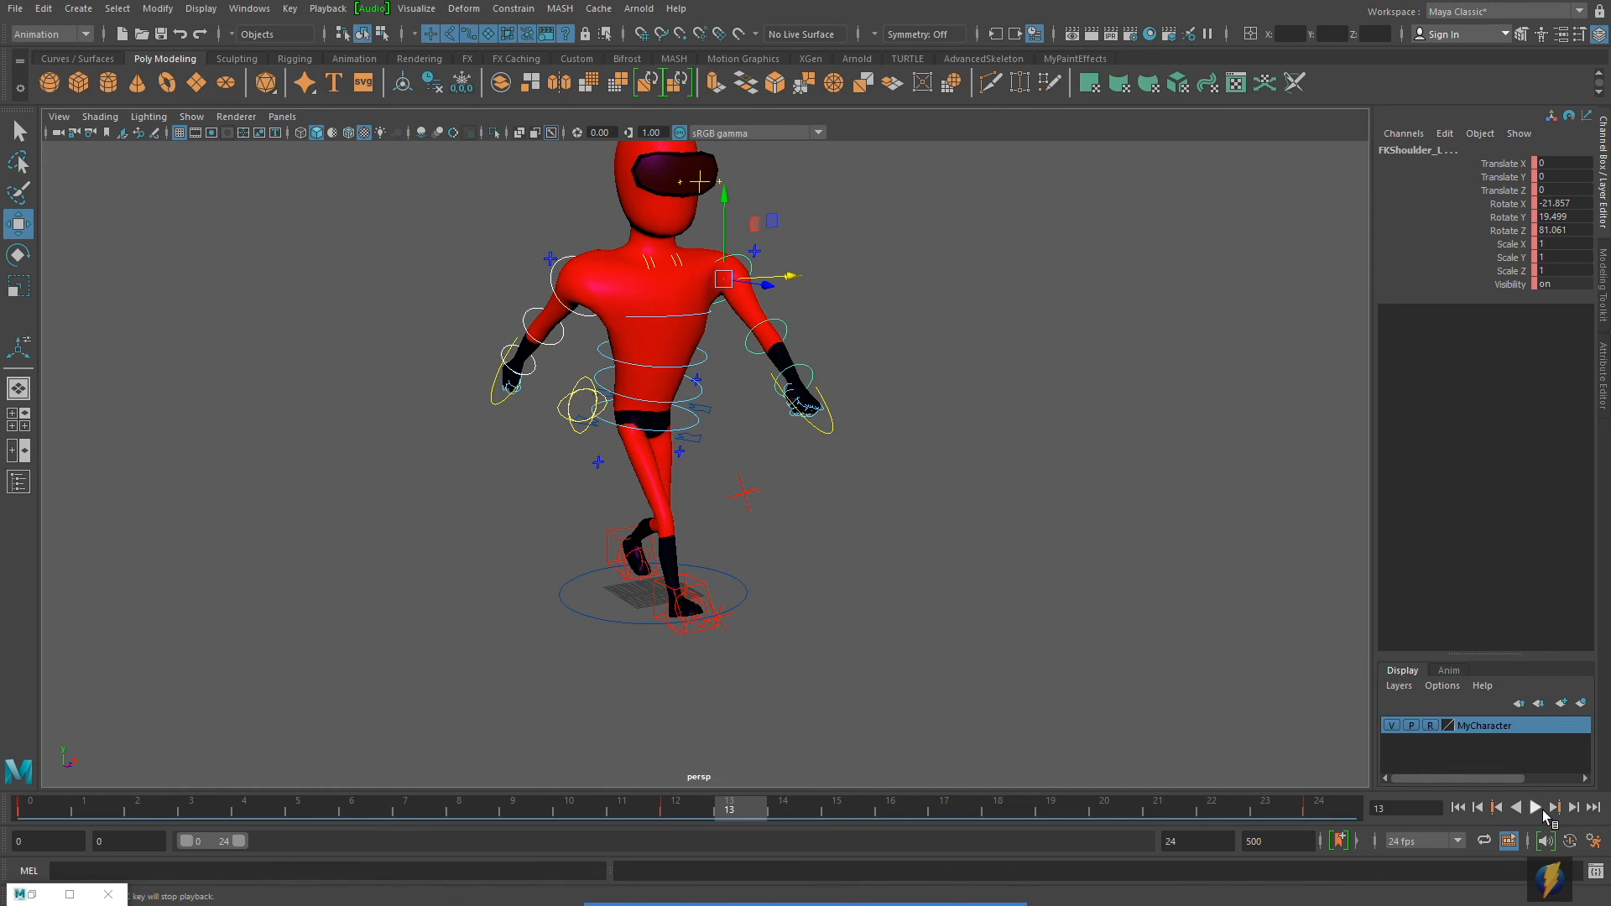
Play the walk cycle and examine the looping shoulder motion from the side and front.
left_click(1534, 807)
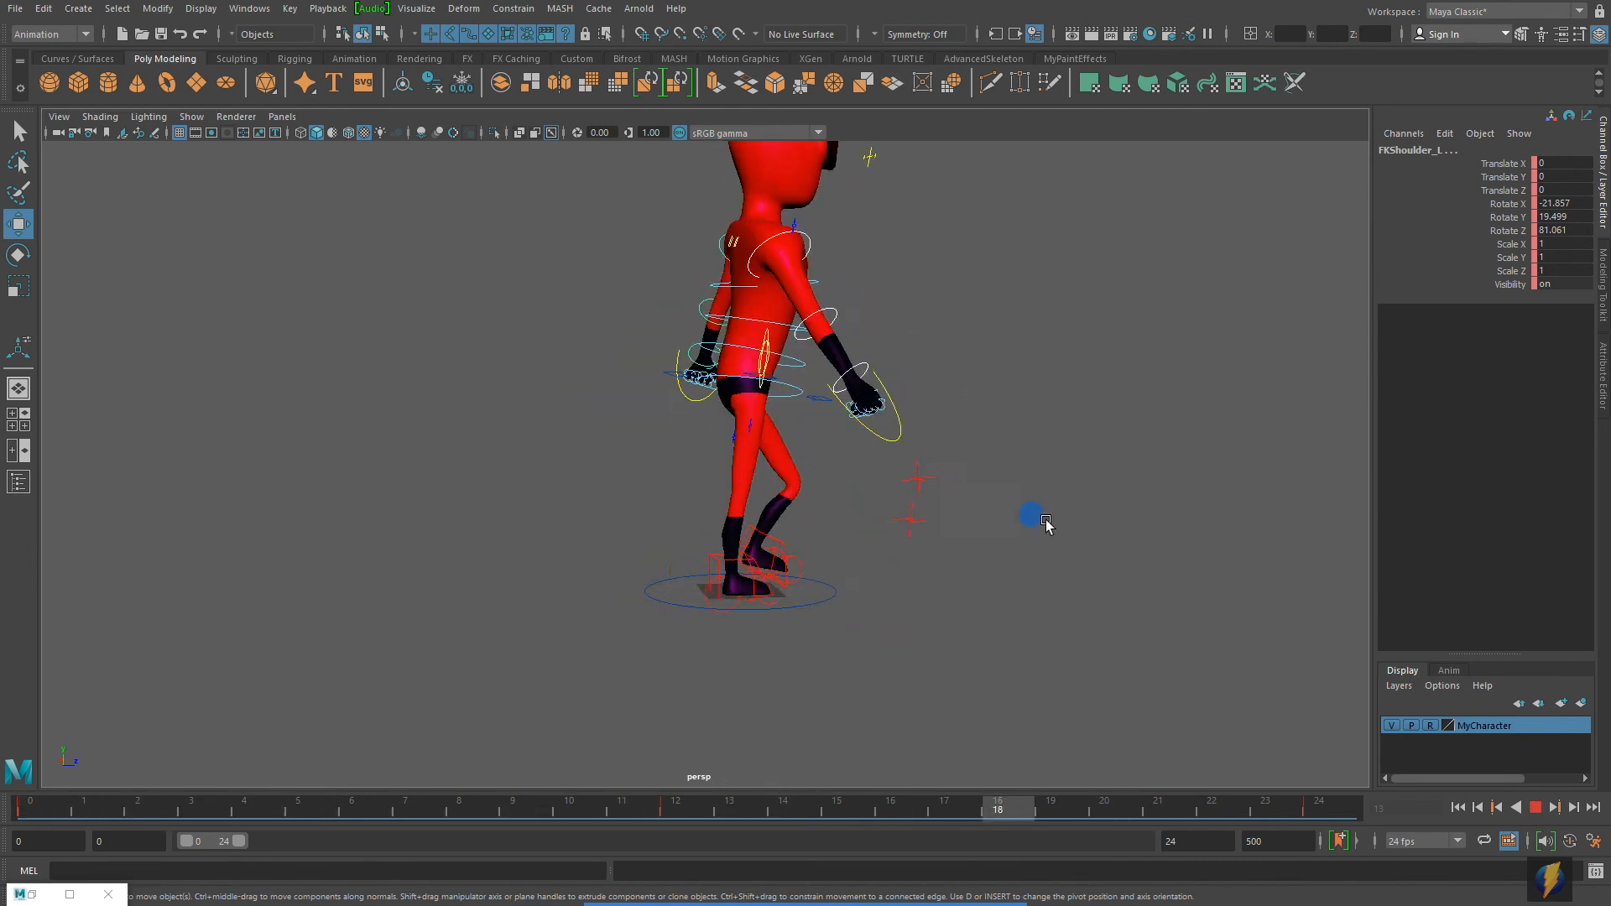
left_click_drag(1032, 521, 869, 520, "alt")
middle_click_drag(869, 520, 899, 568, "alt")
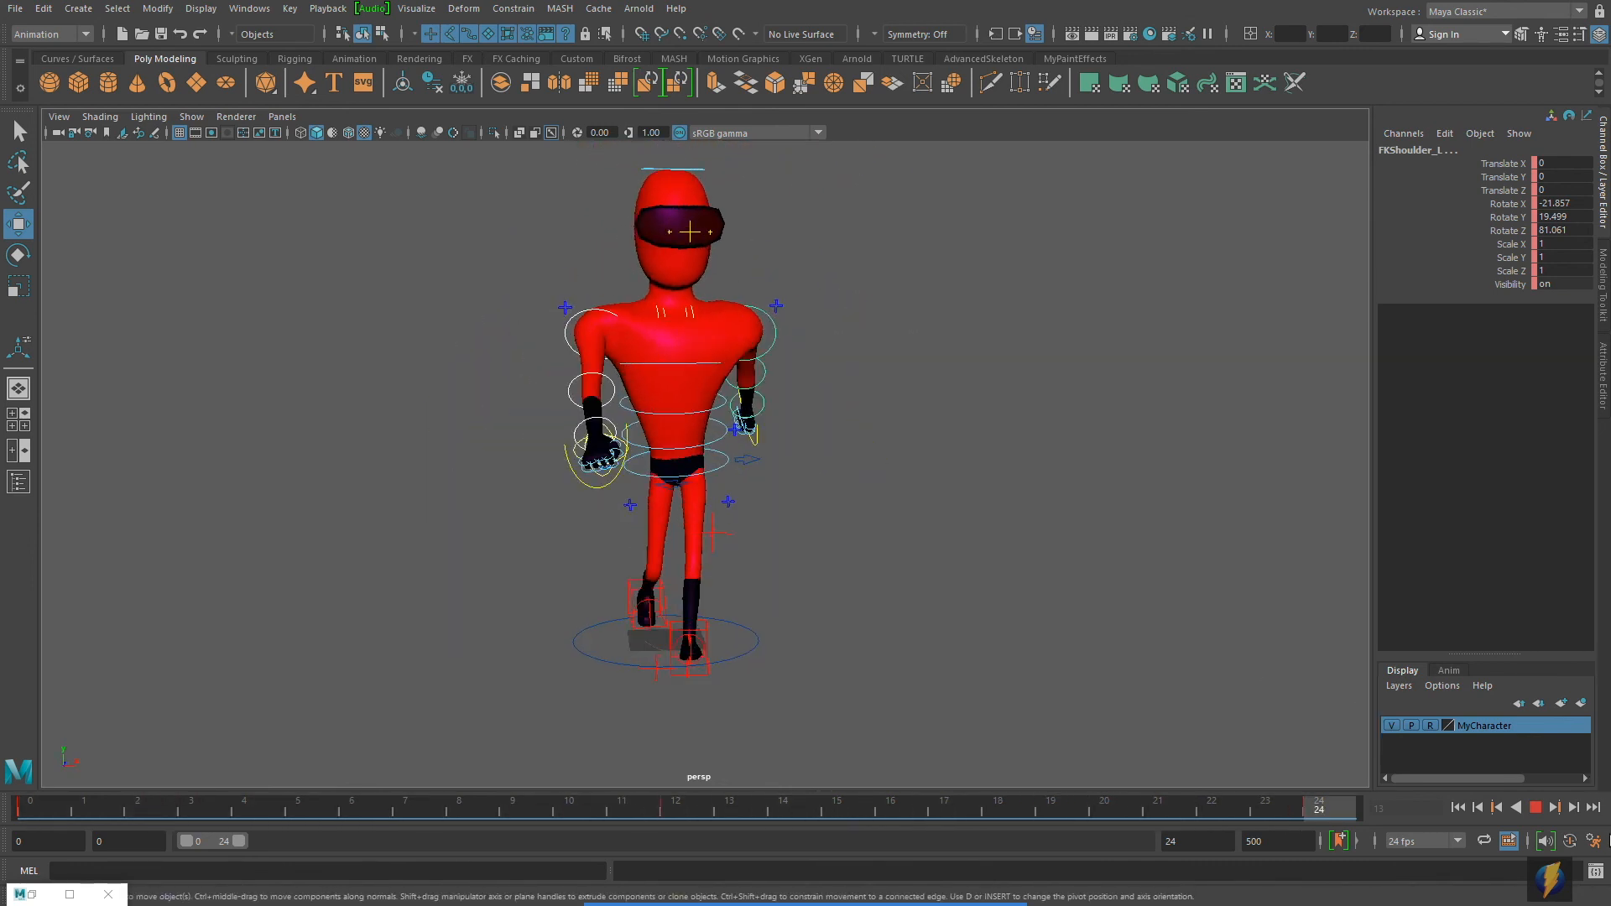
left_click(1535, 807)
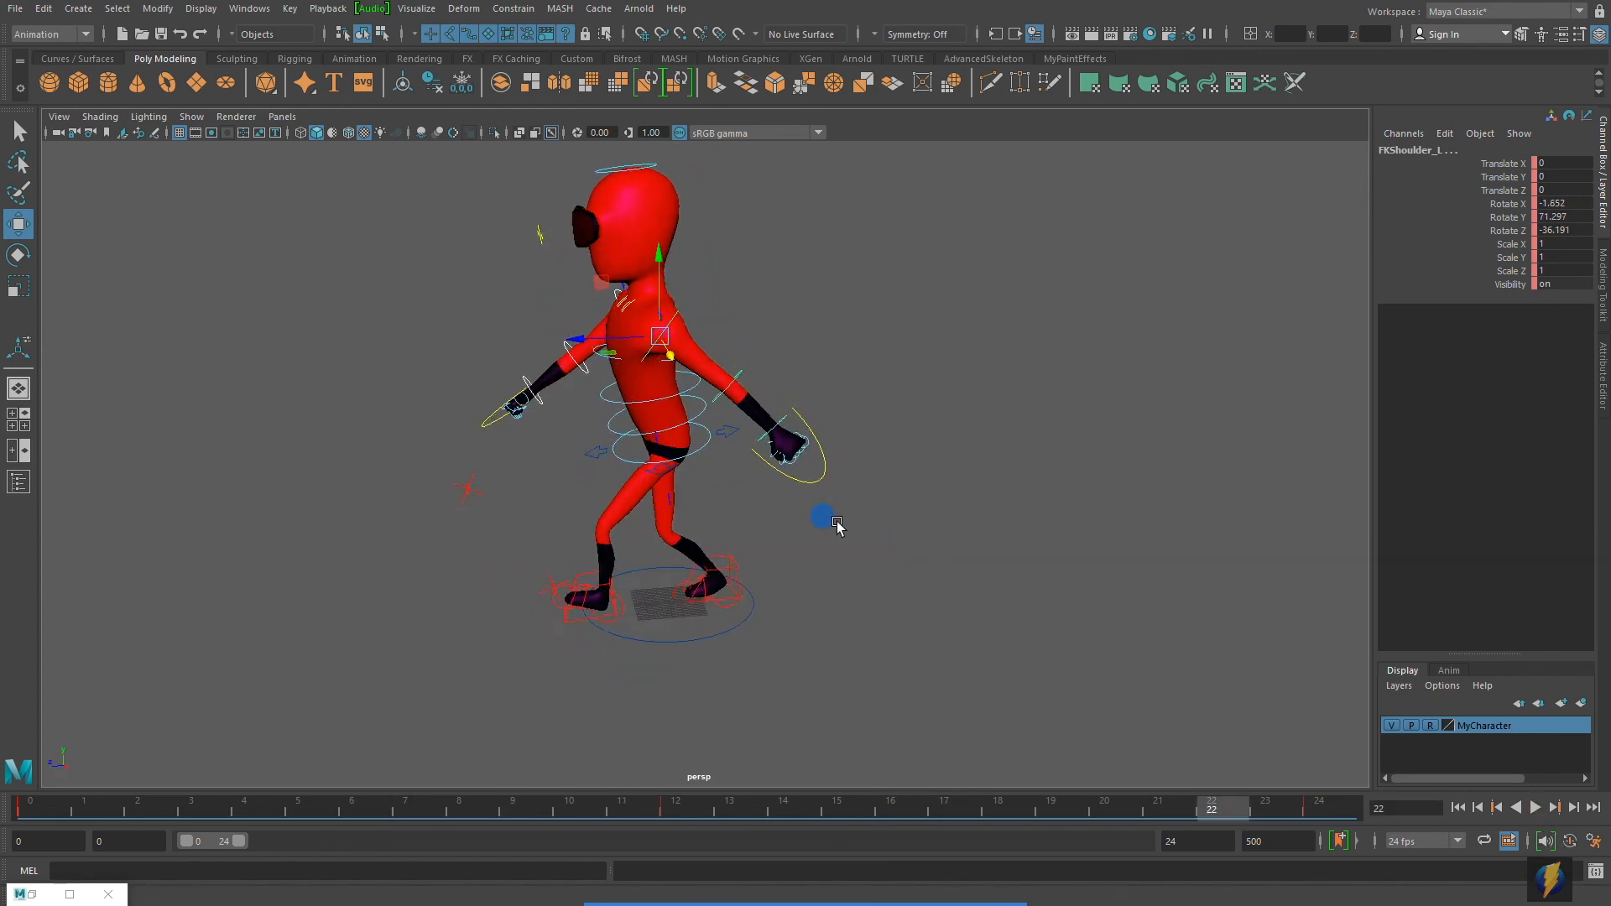
Select the left FK elbow control and key its straight pose at frame 0.
right_click_drag(837, 525, 853, 378, "alt")
left_click(797, 327)
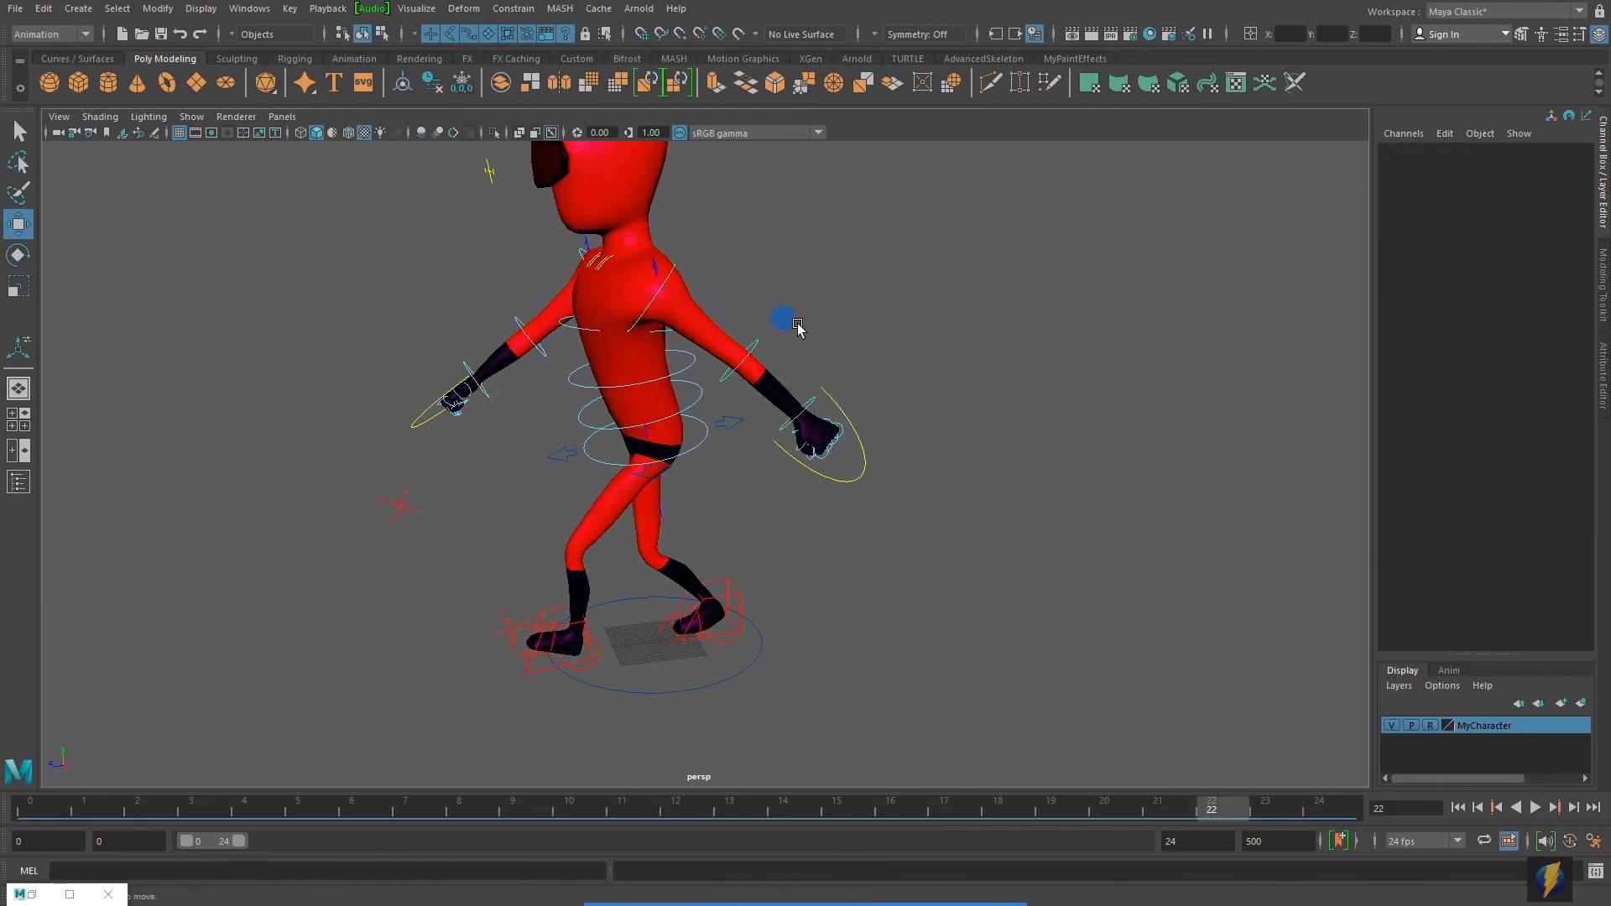
left_click(753, 349)
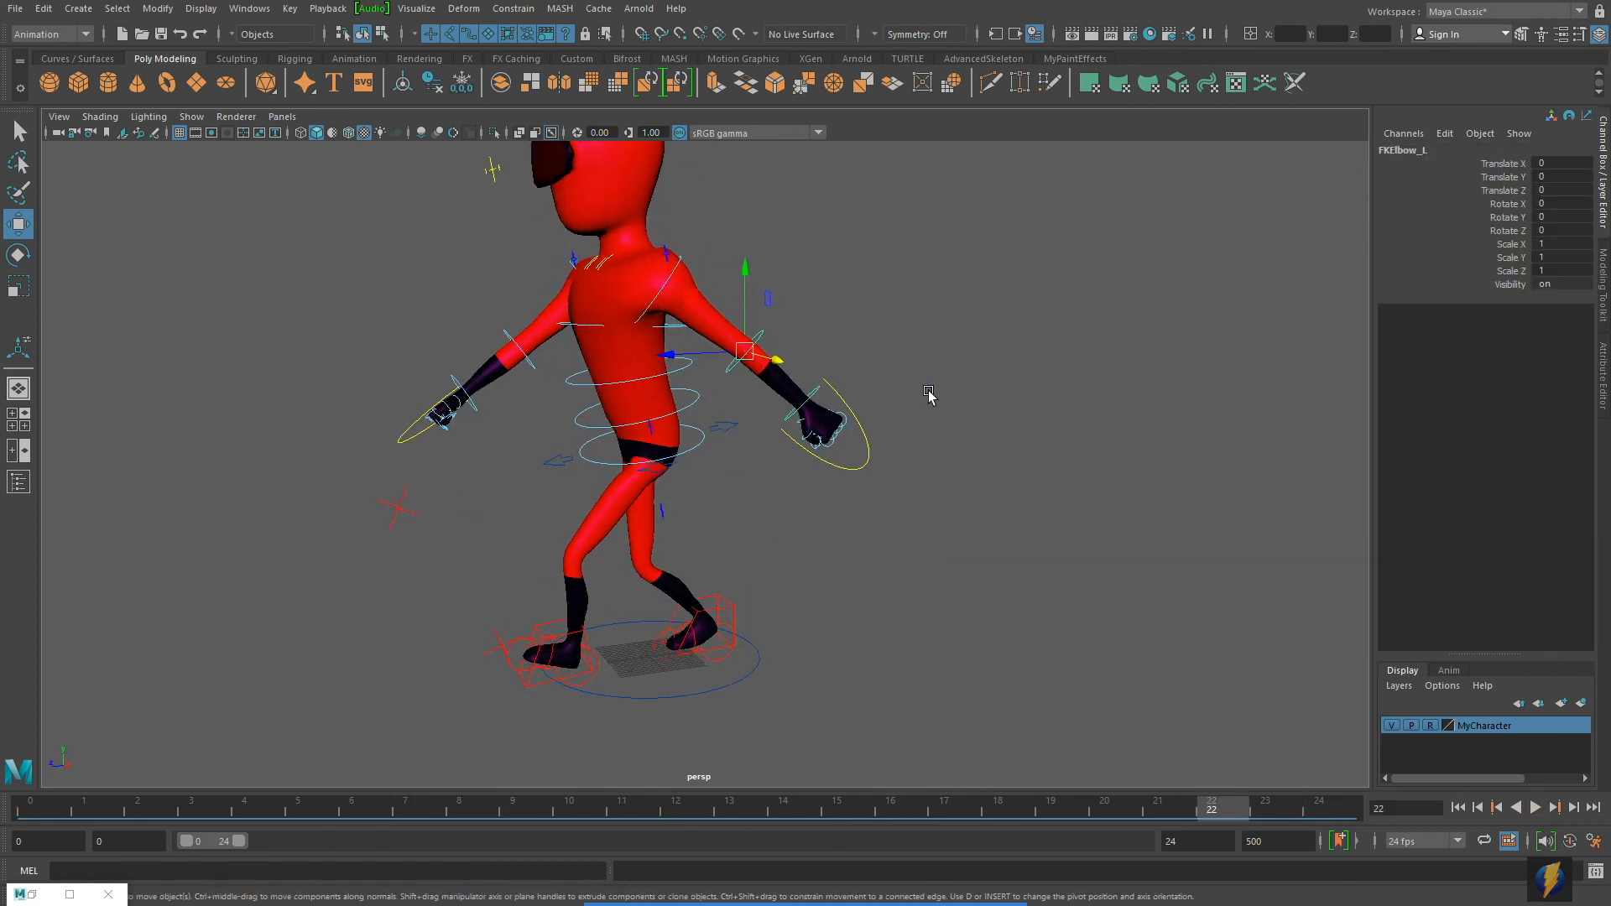
right_click_drag(914, 388, 663, 579, "alt")
left_click(30, 806)
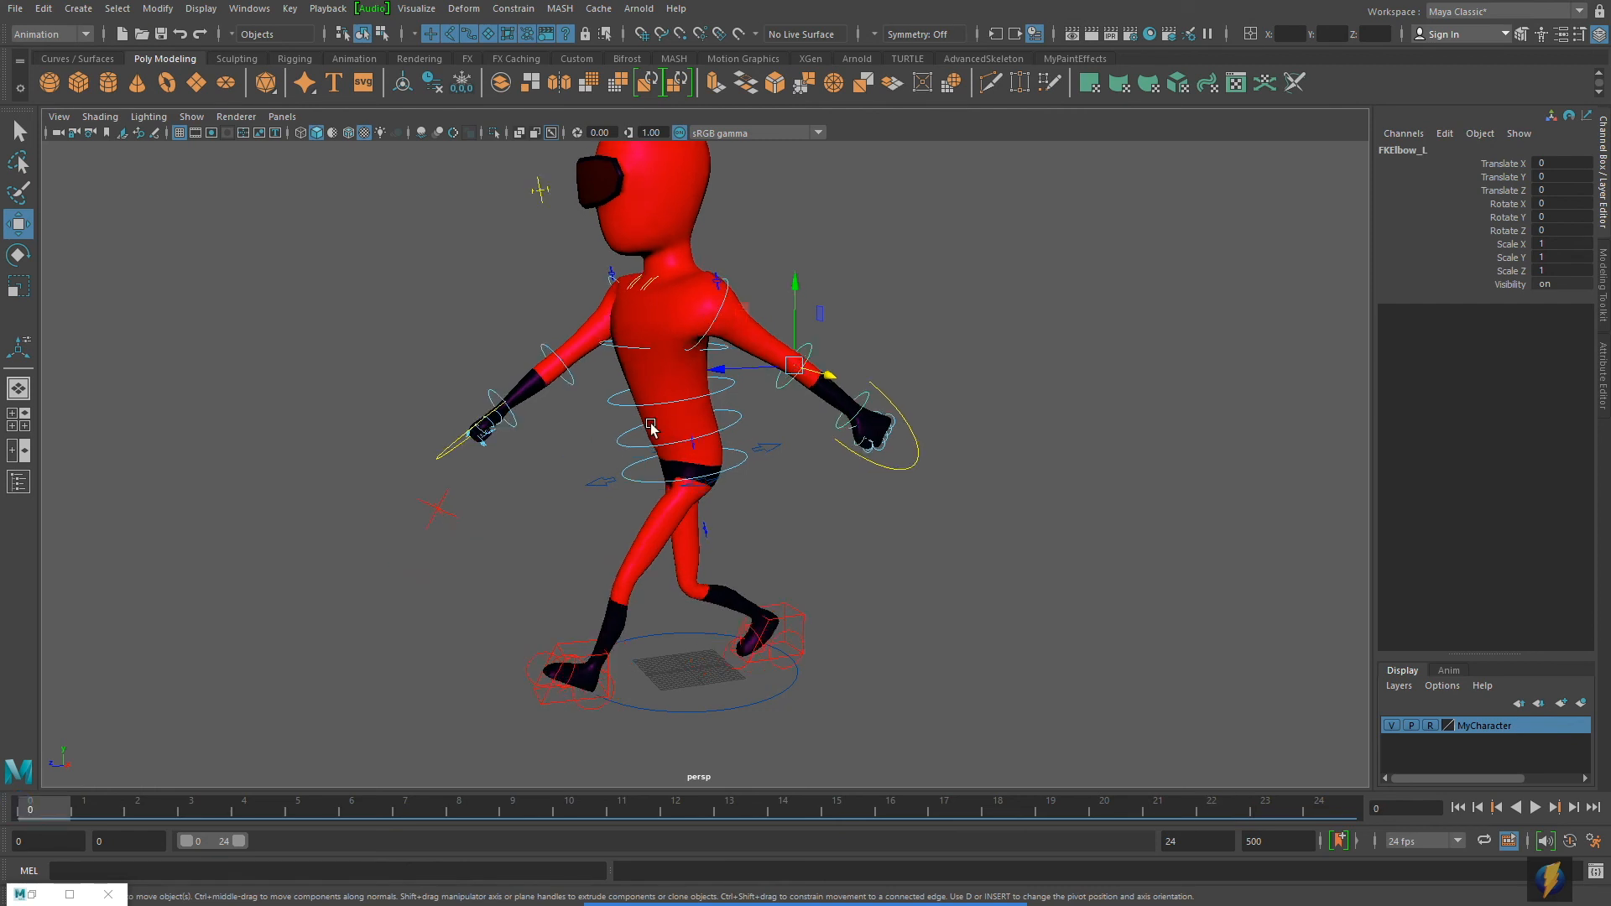
key("s")
At frame 12, bend the left elbow control to about 66.8 on Rotate Z.
left_click_drag(44, 810, 675, 807)
left_click_drag(730, 600, 828, 604, "alt")
key("e")
left_click_drag(792, 491, 591, 429)
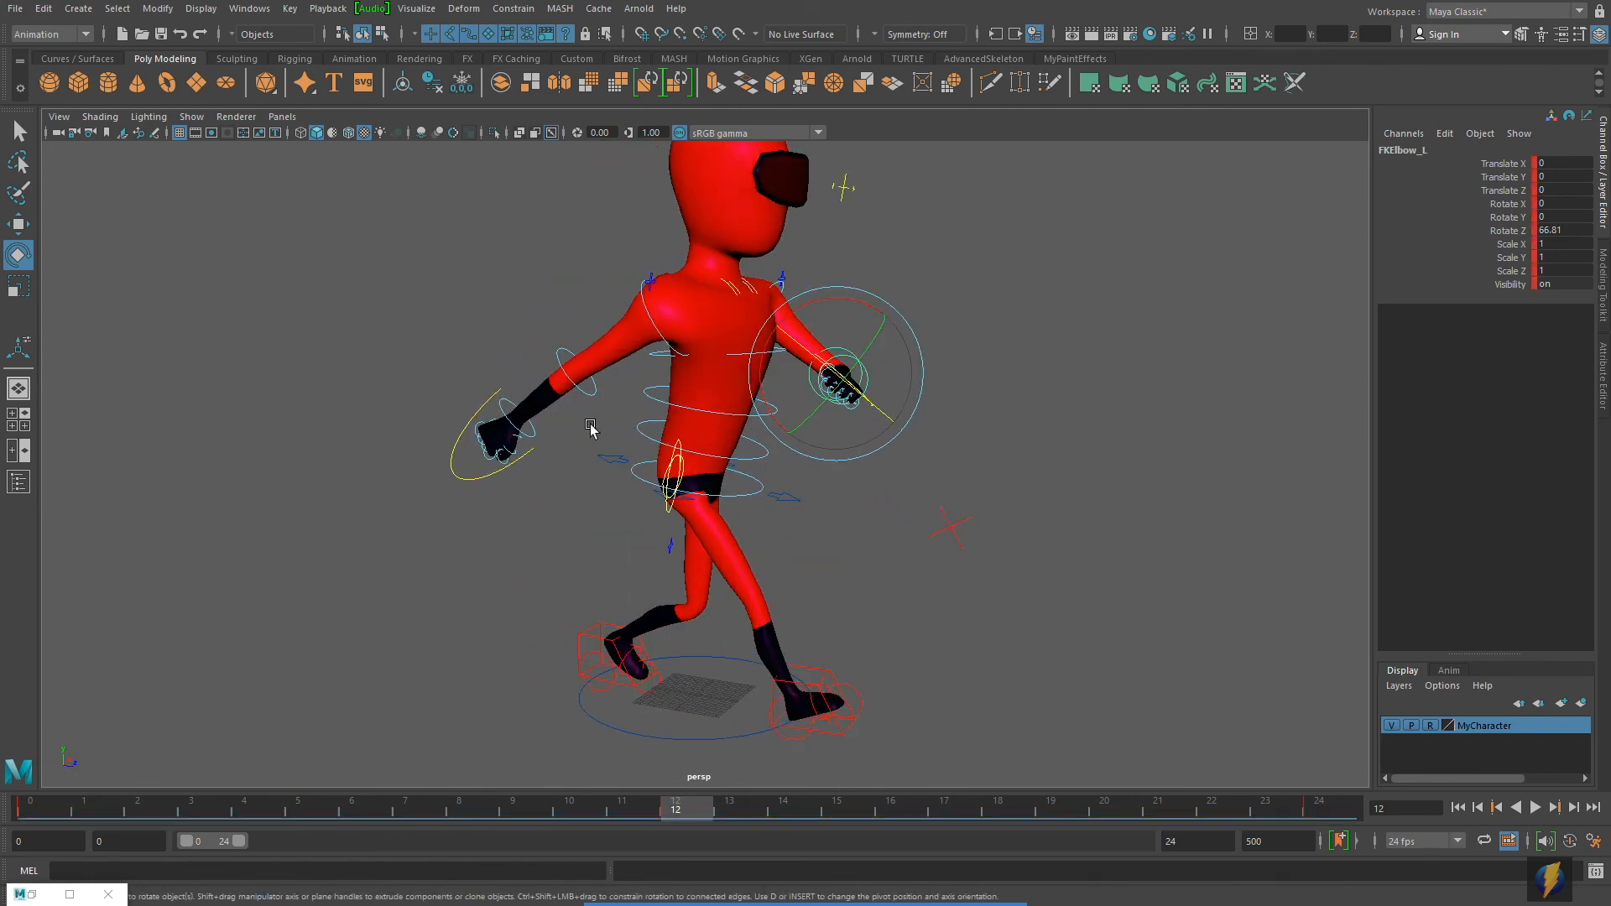
Bend the right FK elbow control to about 70.7 on Rotate Z and key that pose at frames 0 and 24.
left_click(571, 380)
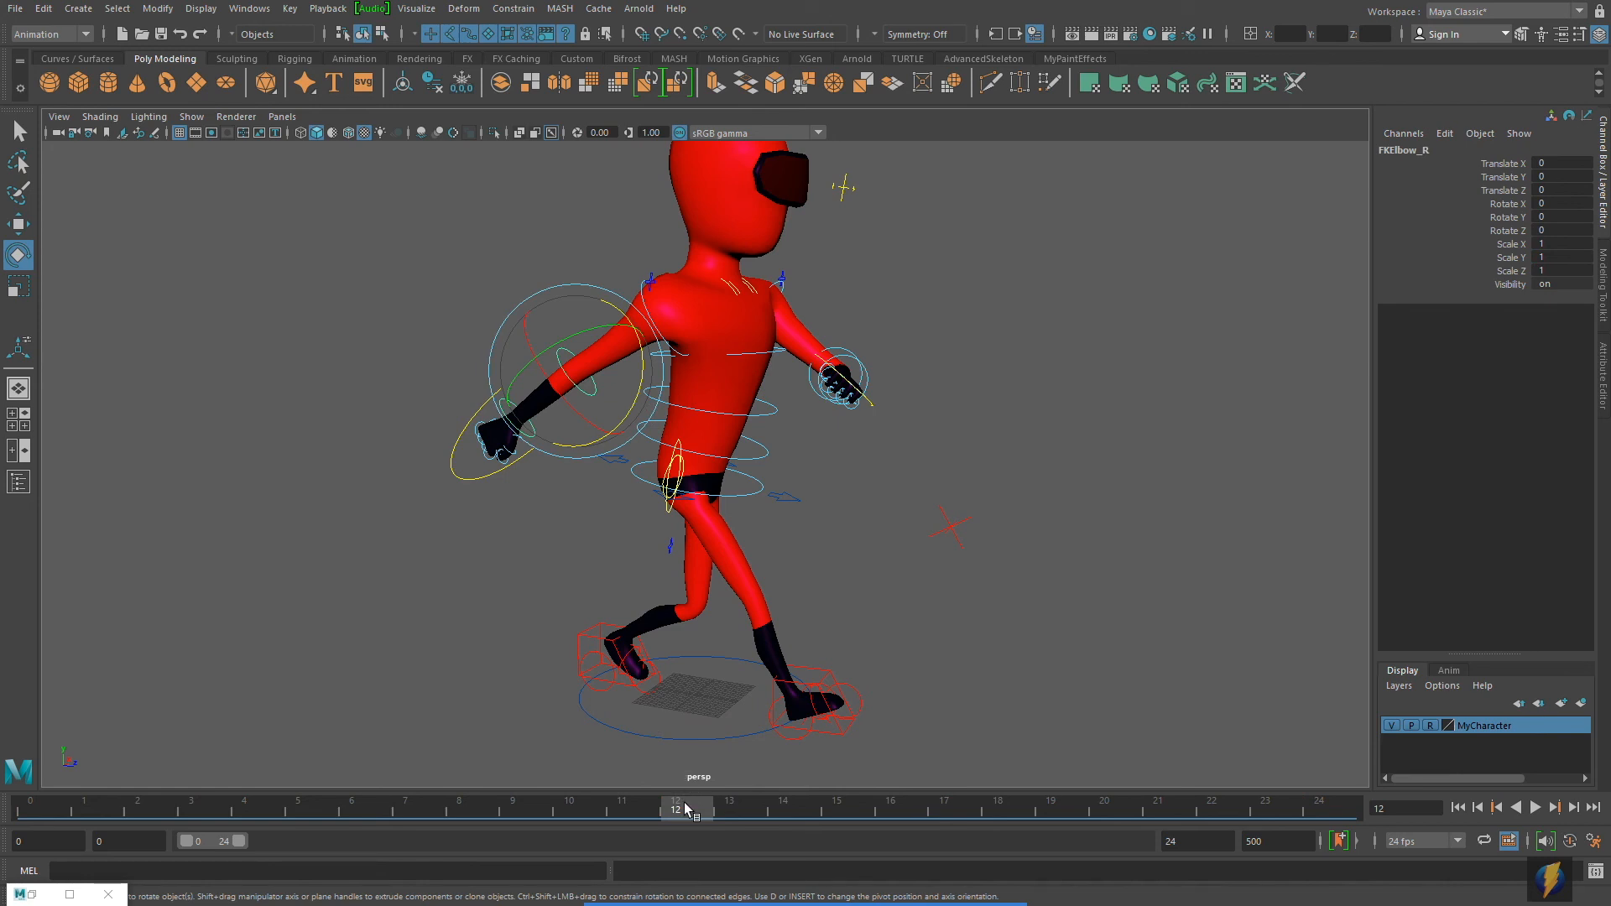
left_click_drag(685, 807, 16, 807)
left_click_drag(583, 615, 488, 645, "alt")
left_click_drag(597, 538, 820, 573)
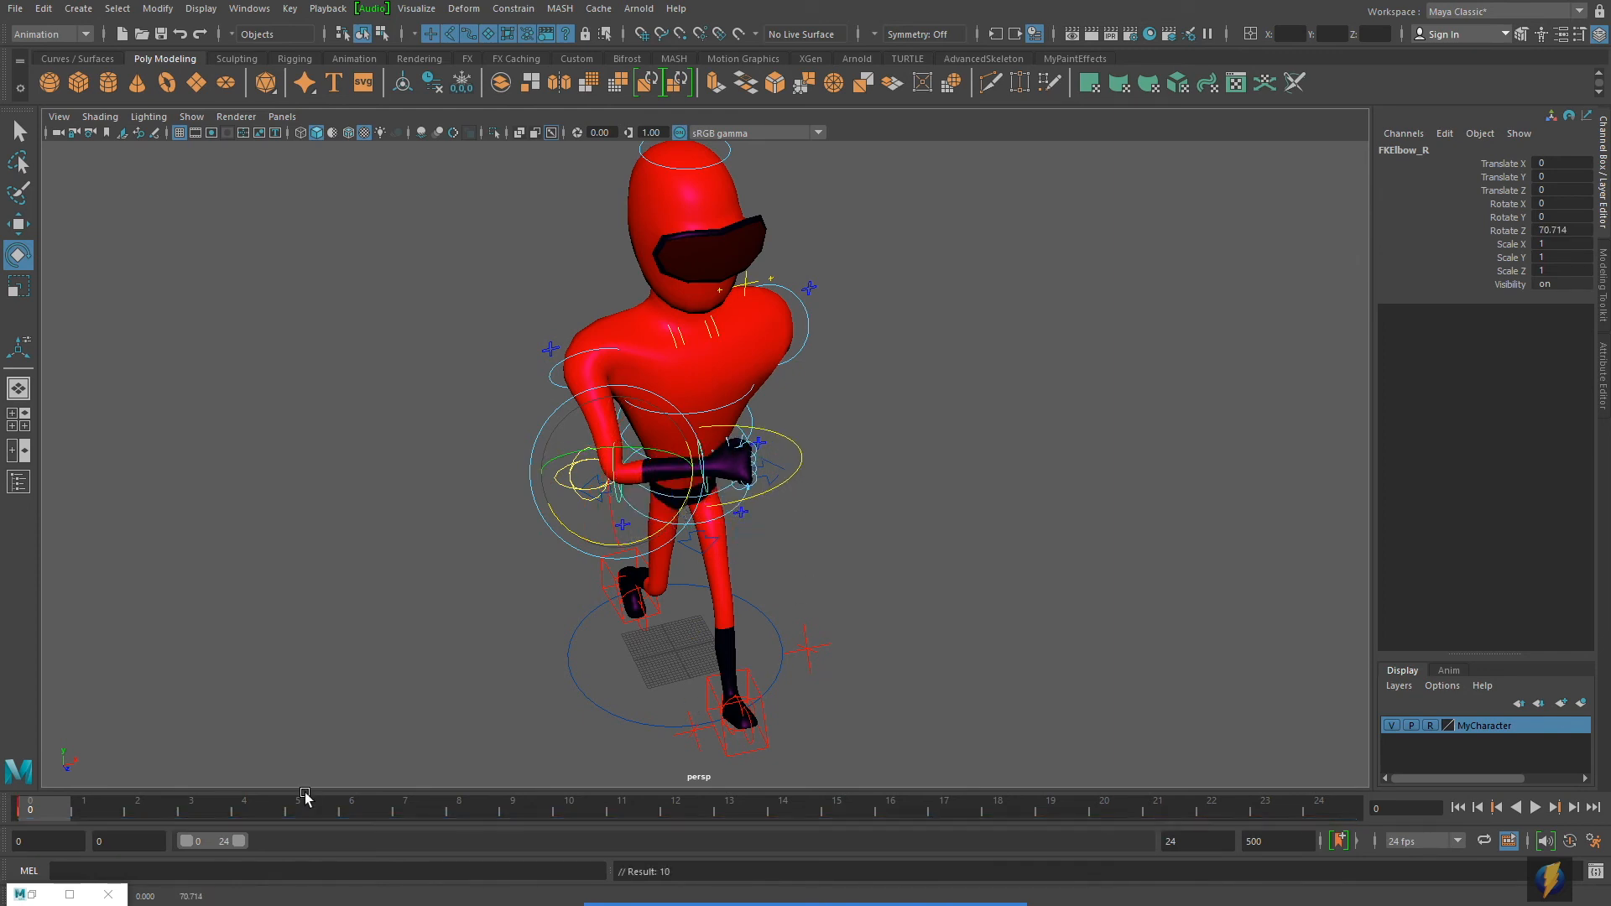
left_click_drag(50, 809, 1411, 809)
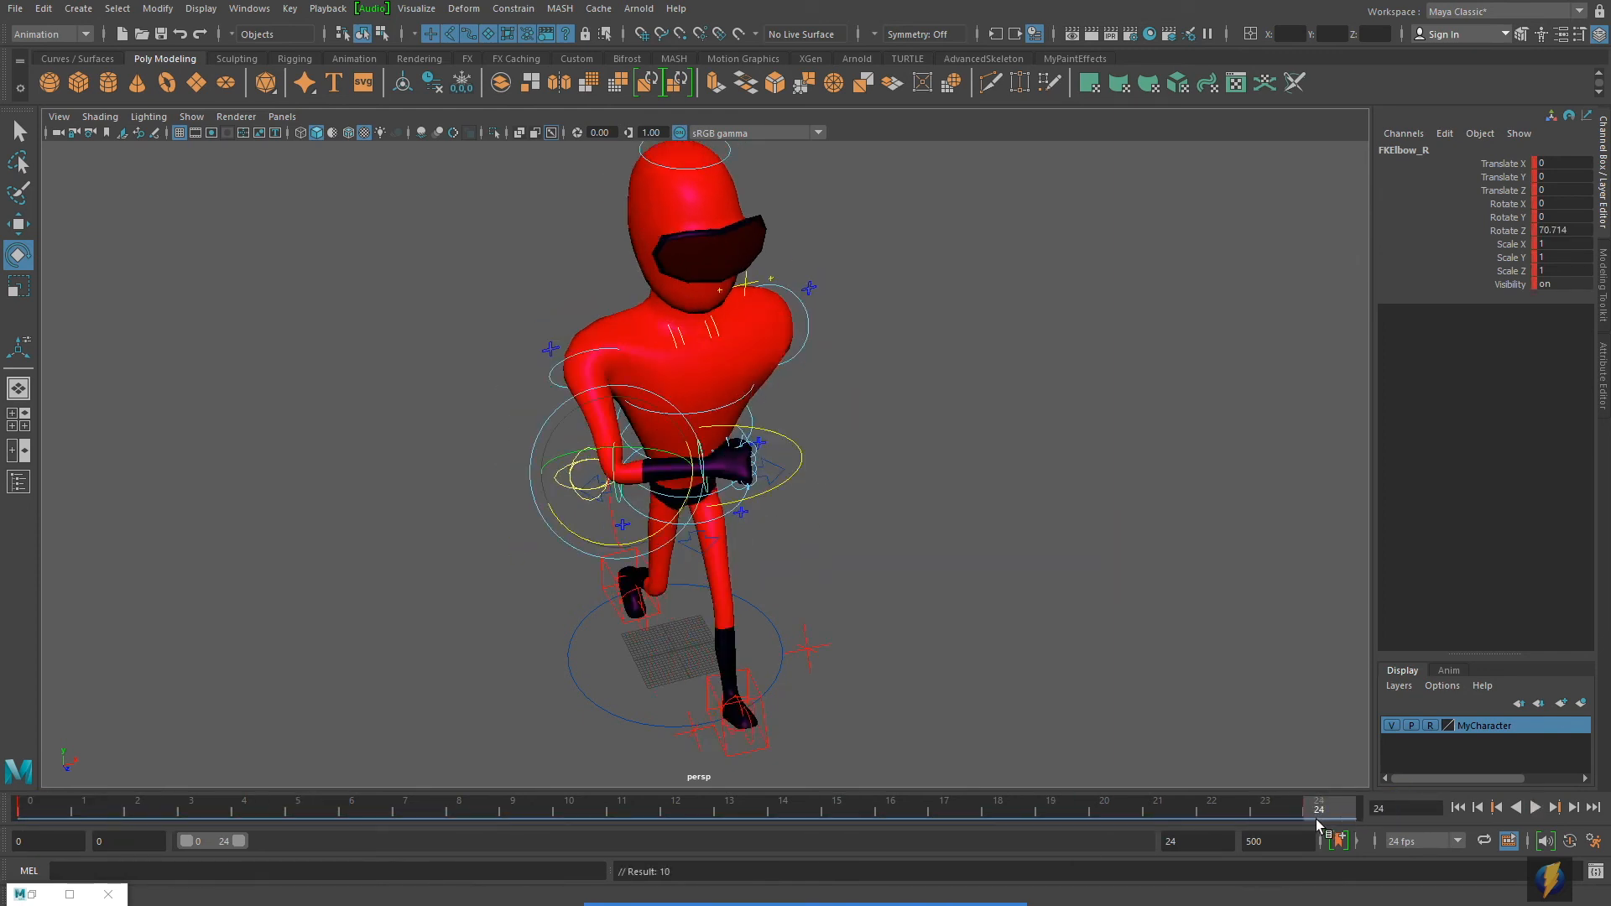
Straighten the right elbow control at frame 12 by setting its Rotate Z to 0.
left_click_drag(1316, 819, 676, 808)
left_click_drag(672, 617, 877, 606, "alt")
left_click_drag(719, 414, 726, 480)
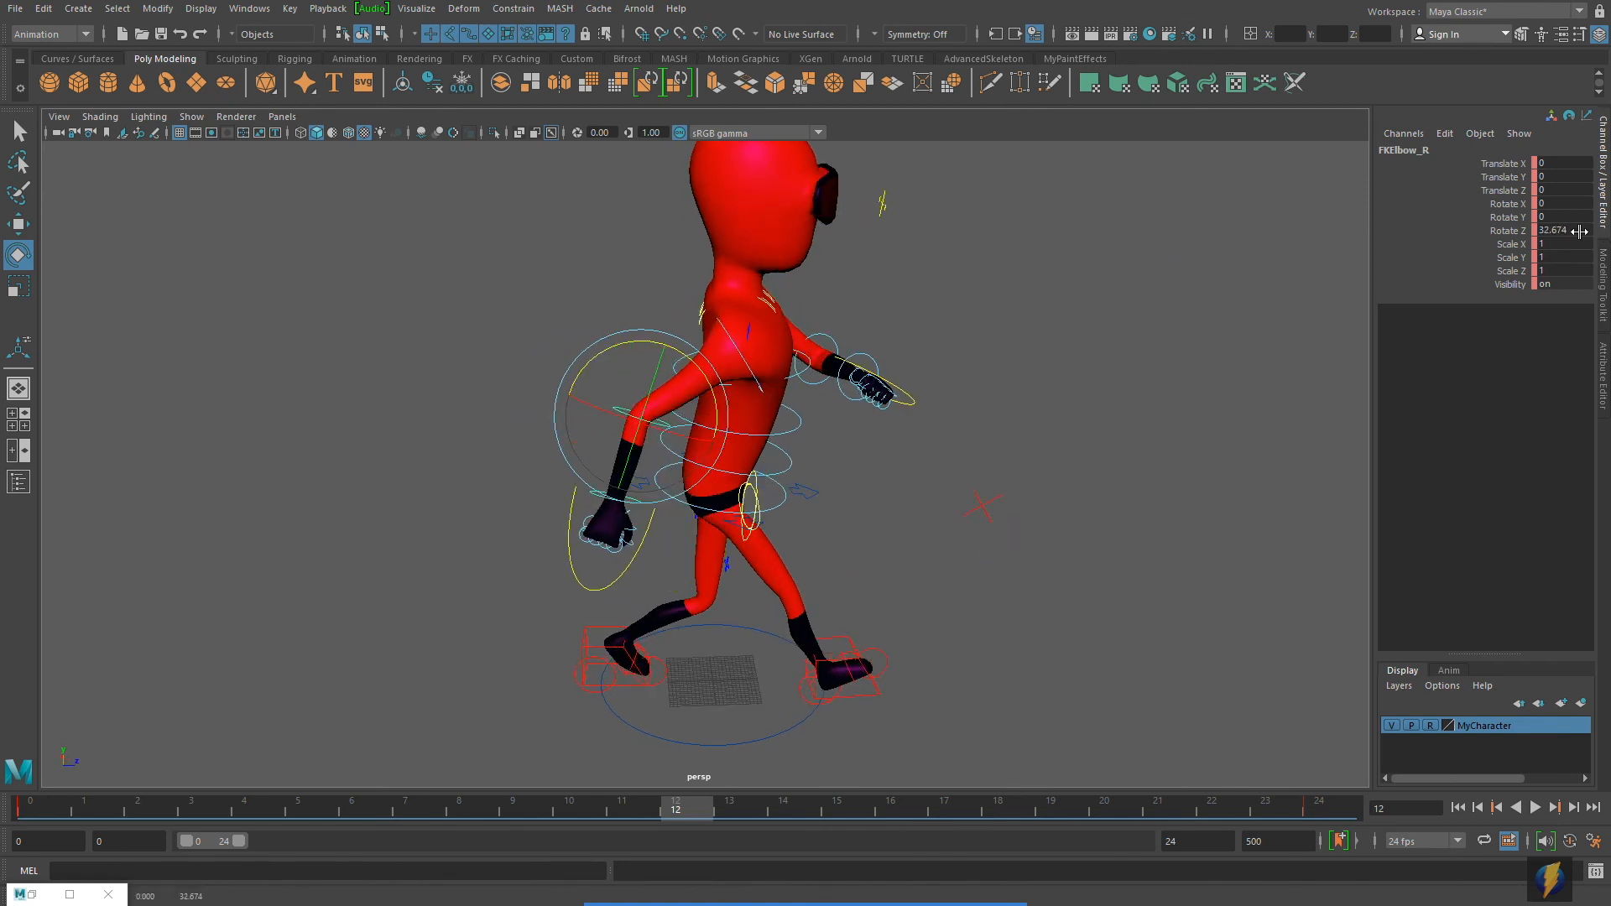
key("Return")
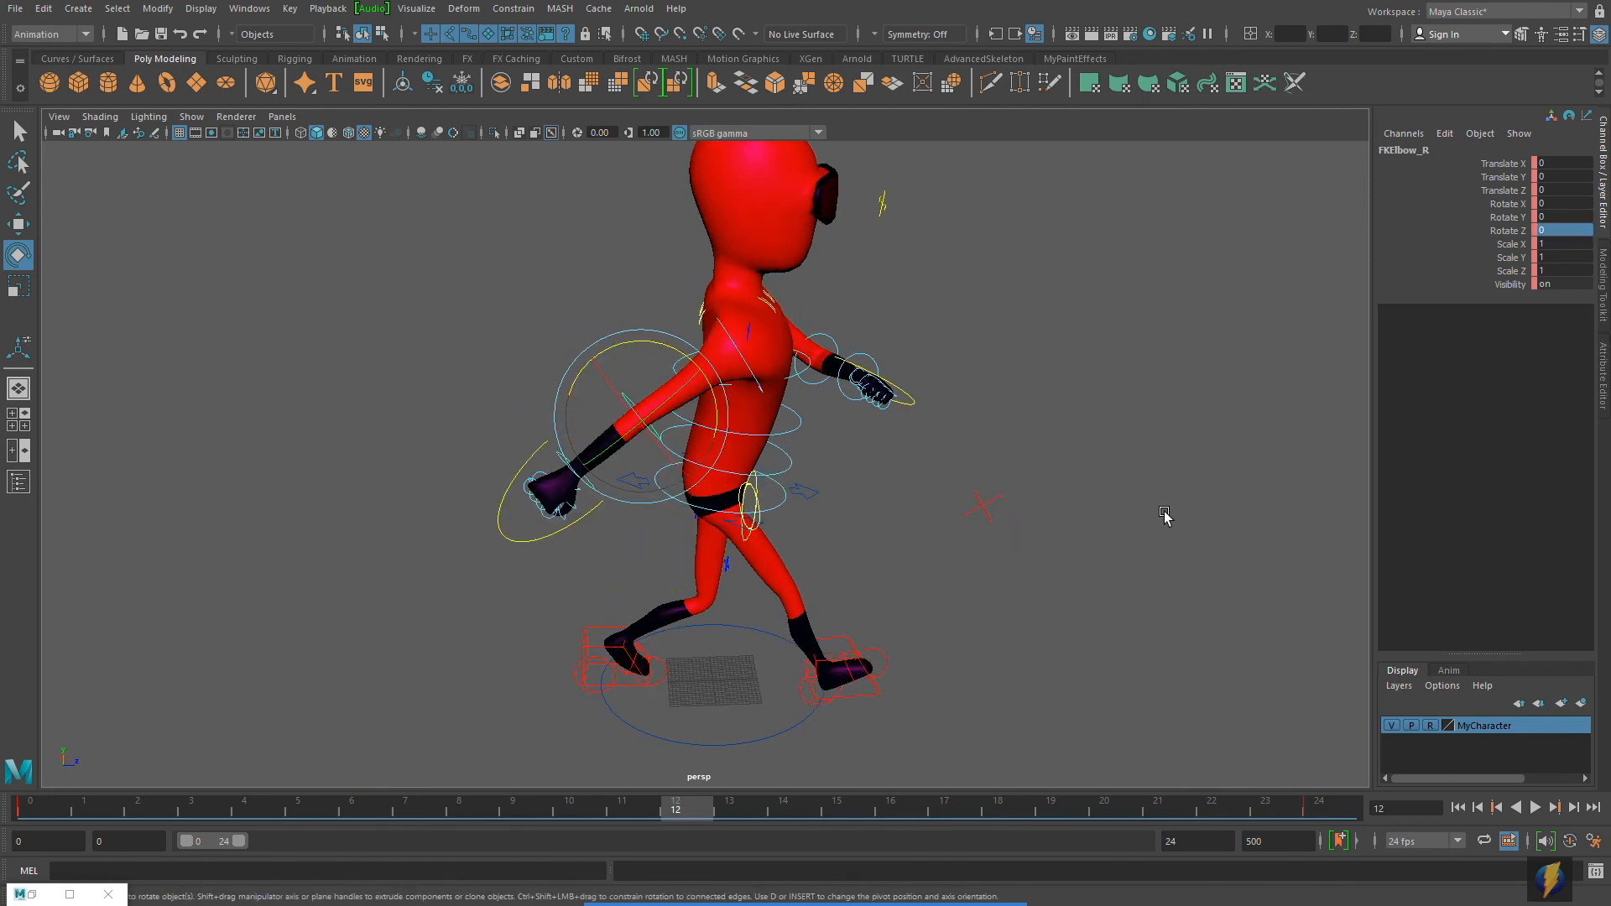
Play and scrub the walk cycle, examining the elbow bends and arm swing from the front and side.
left_click_drag(1043, 551, 928, 519, "alt")
right_click_drag(928, 518, 738, 493, "alt")
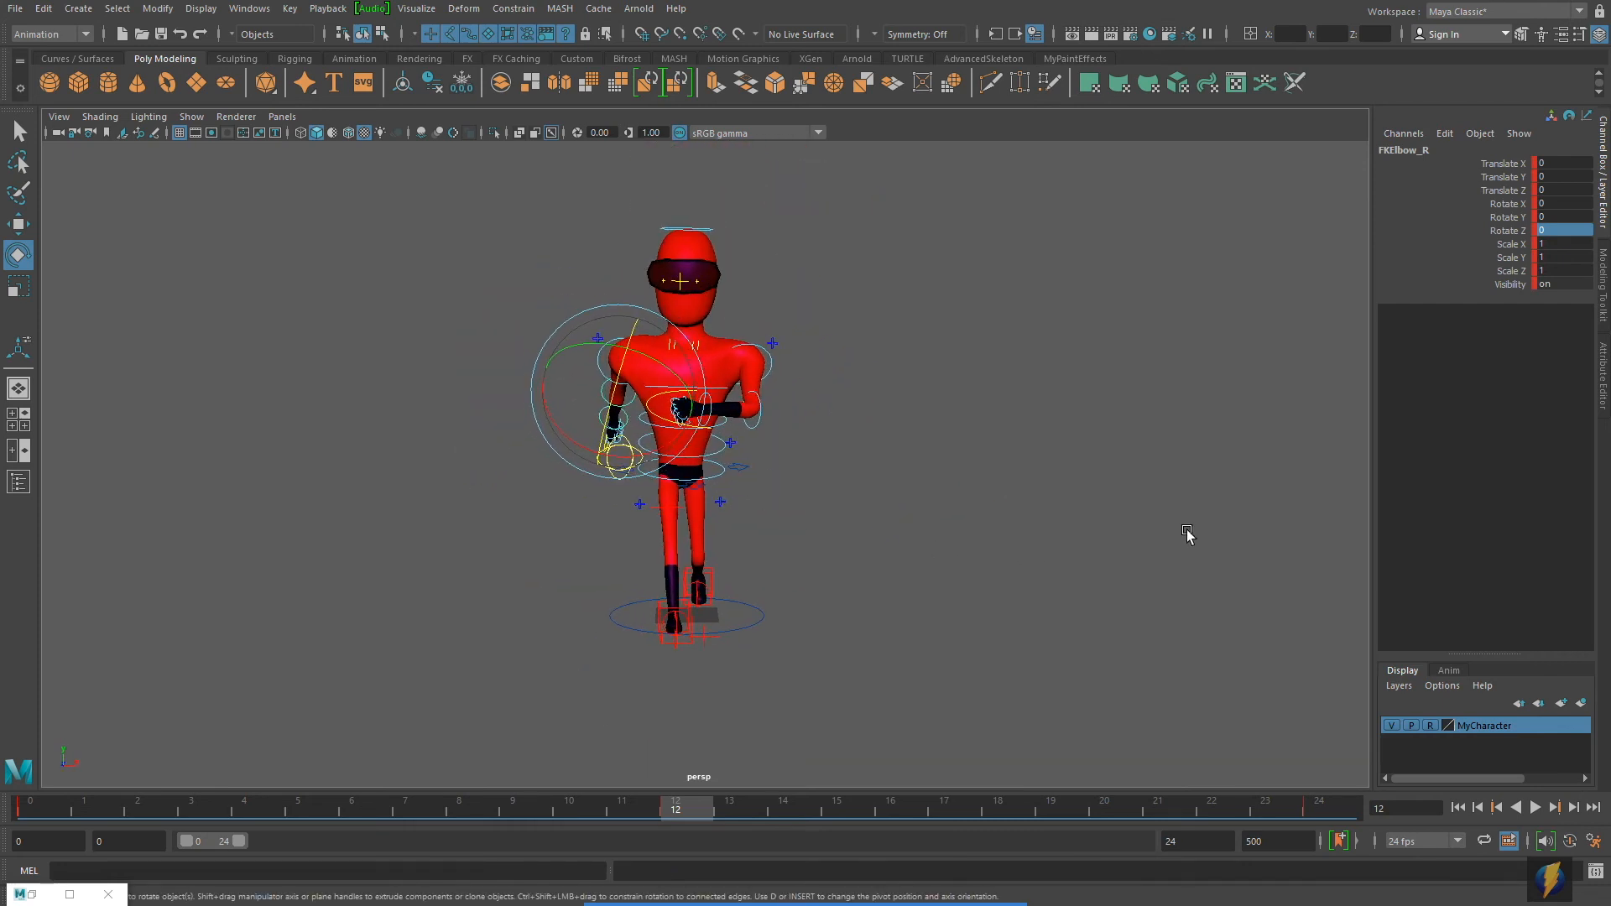
left_click(1534, 806)
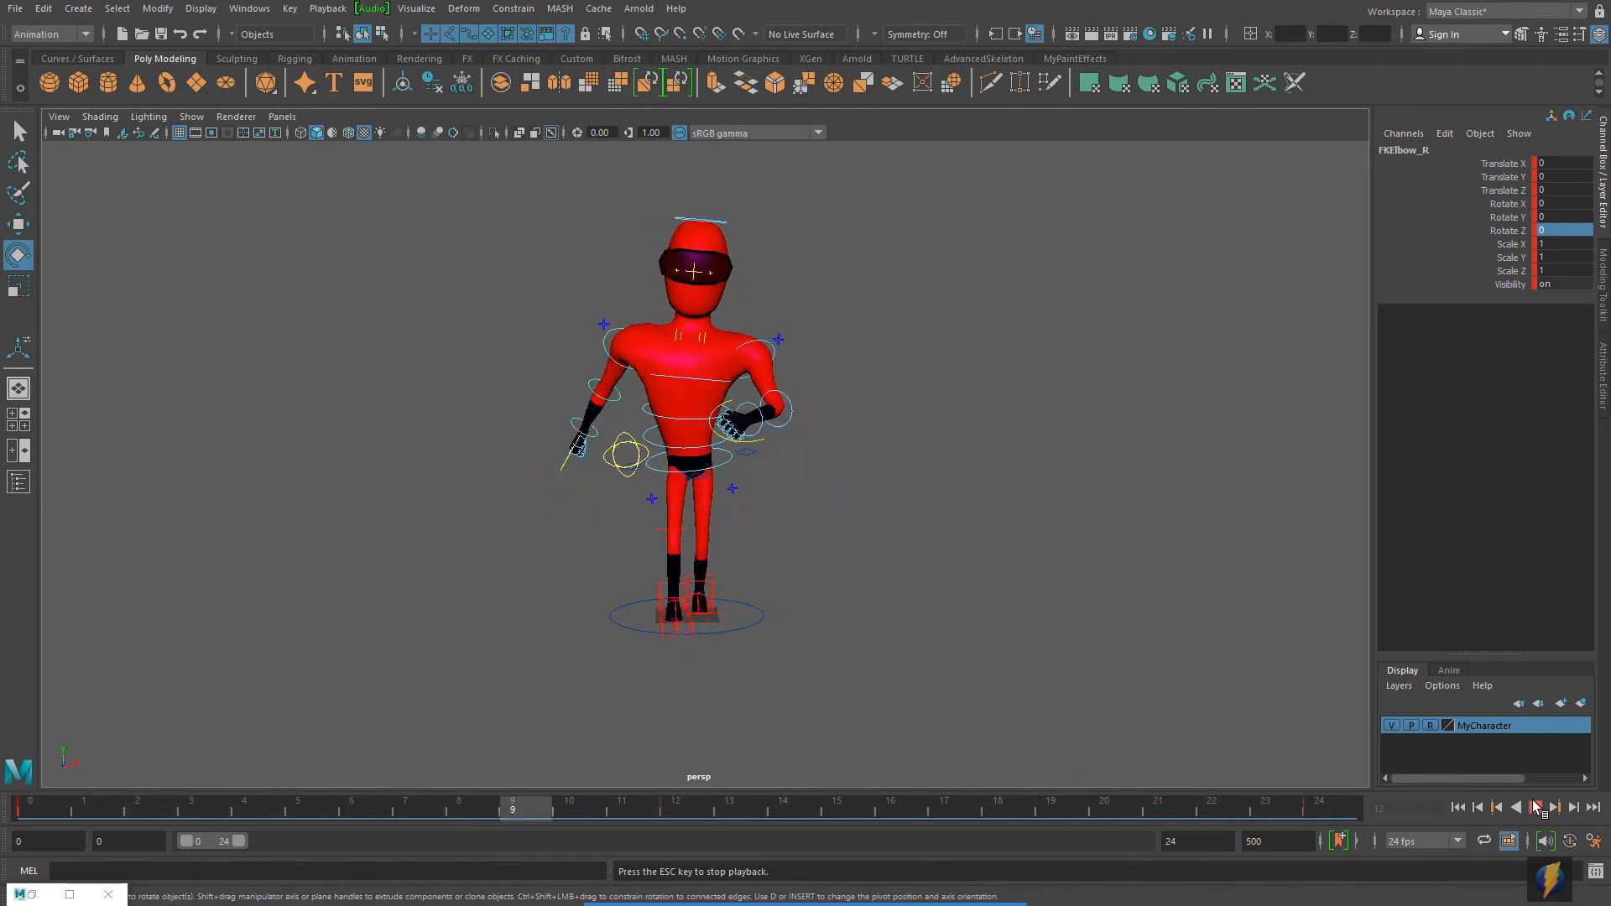
left_click_drag(772, 551, 997, 574, "alt")
left_click_drag(811, 573, 919, 578, "alt")
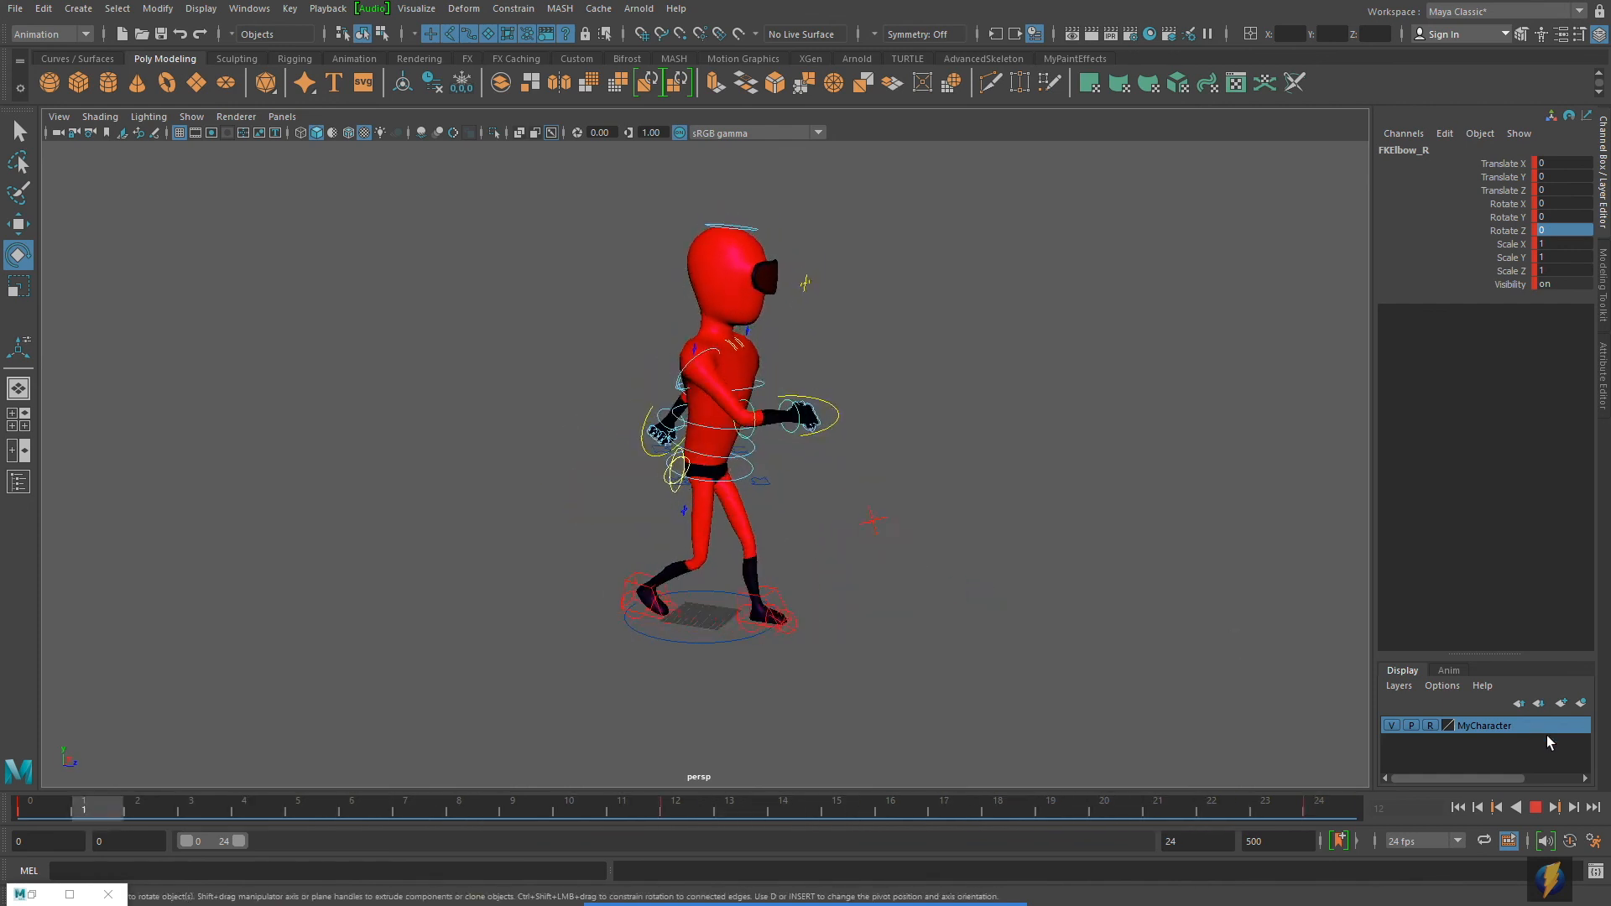
left_click(1534, 807)
left_click(1459, 807)
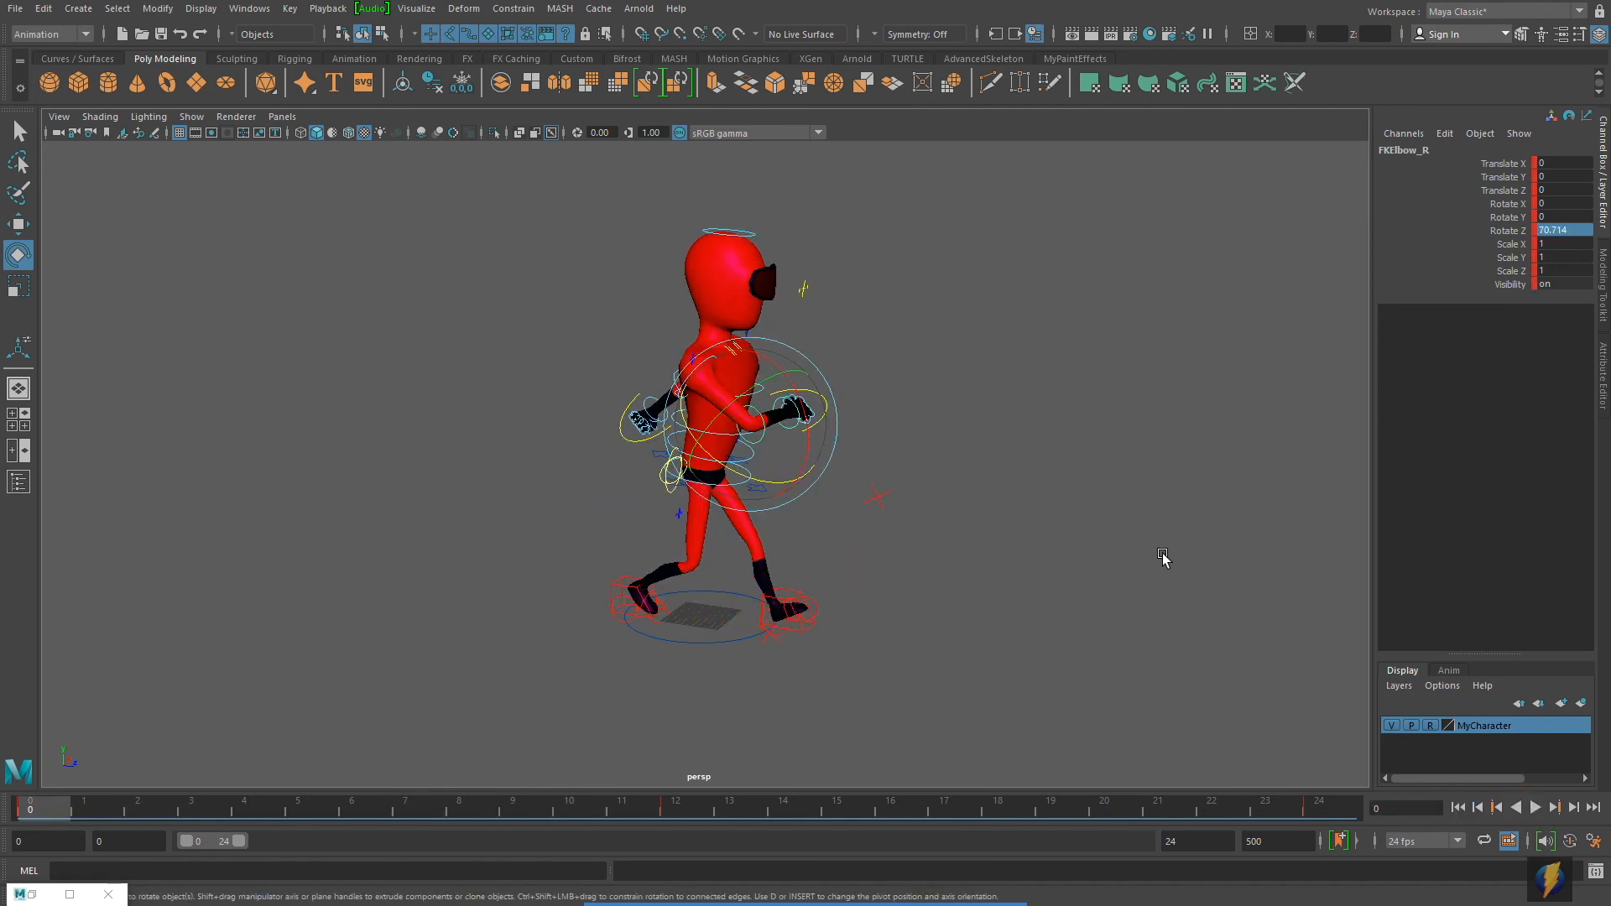
key("alt+v")
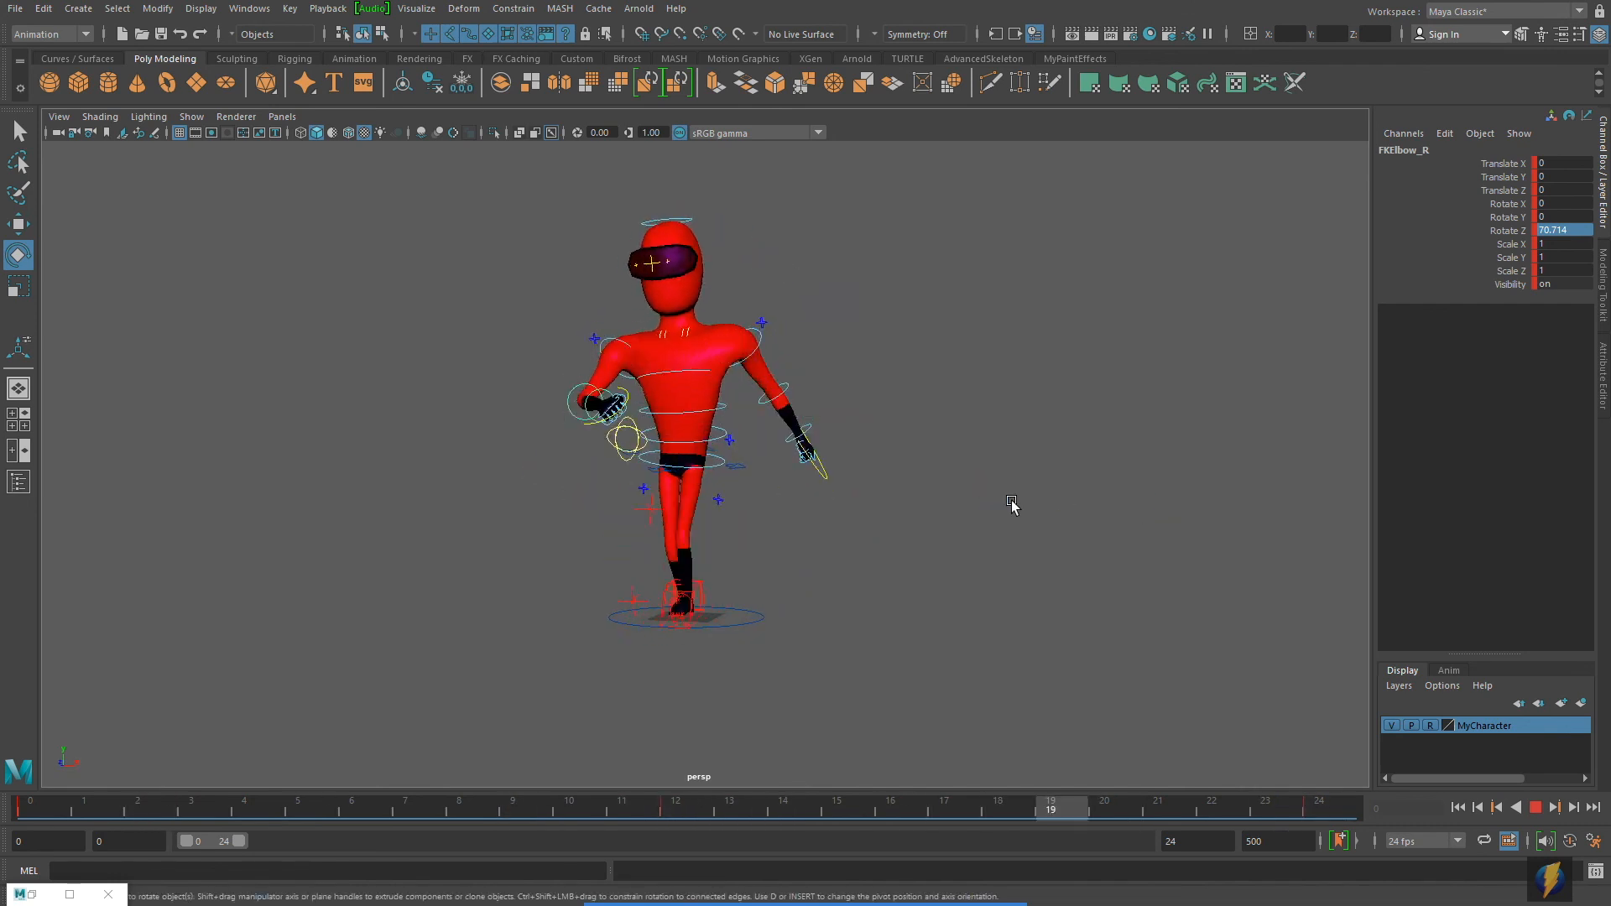
left_click_drag(810, 494, 932, 527, "alt")
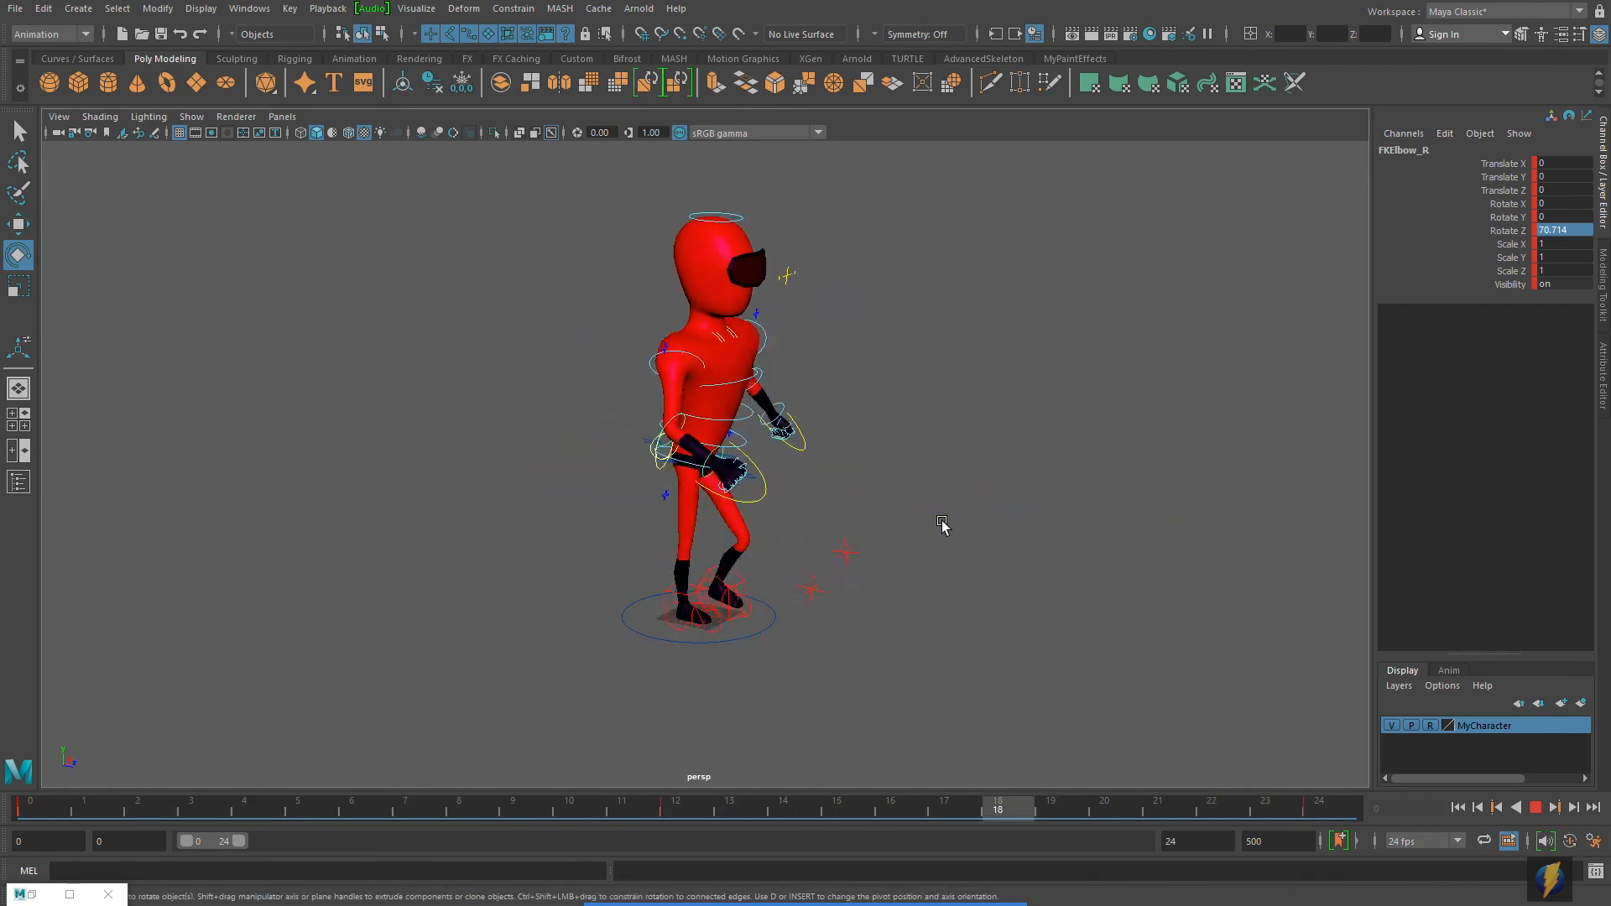
left_click(1536, 809)
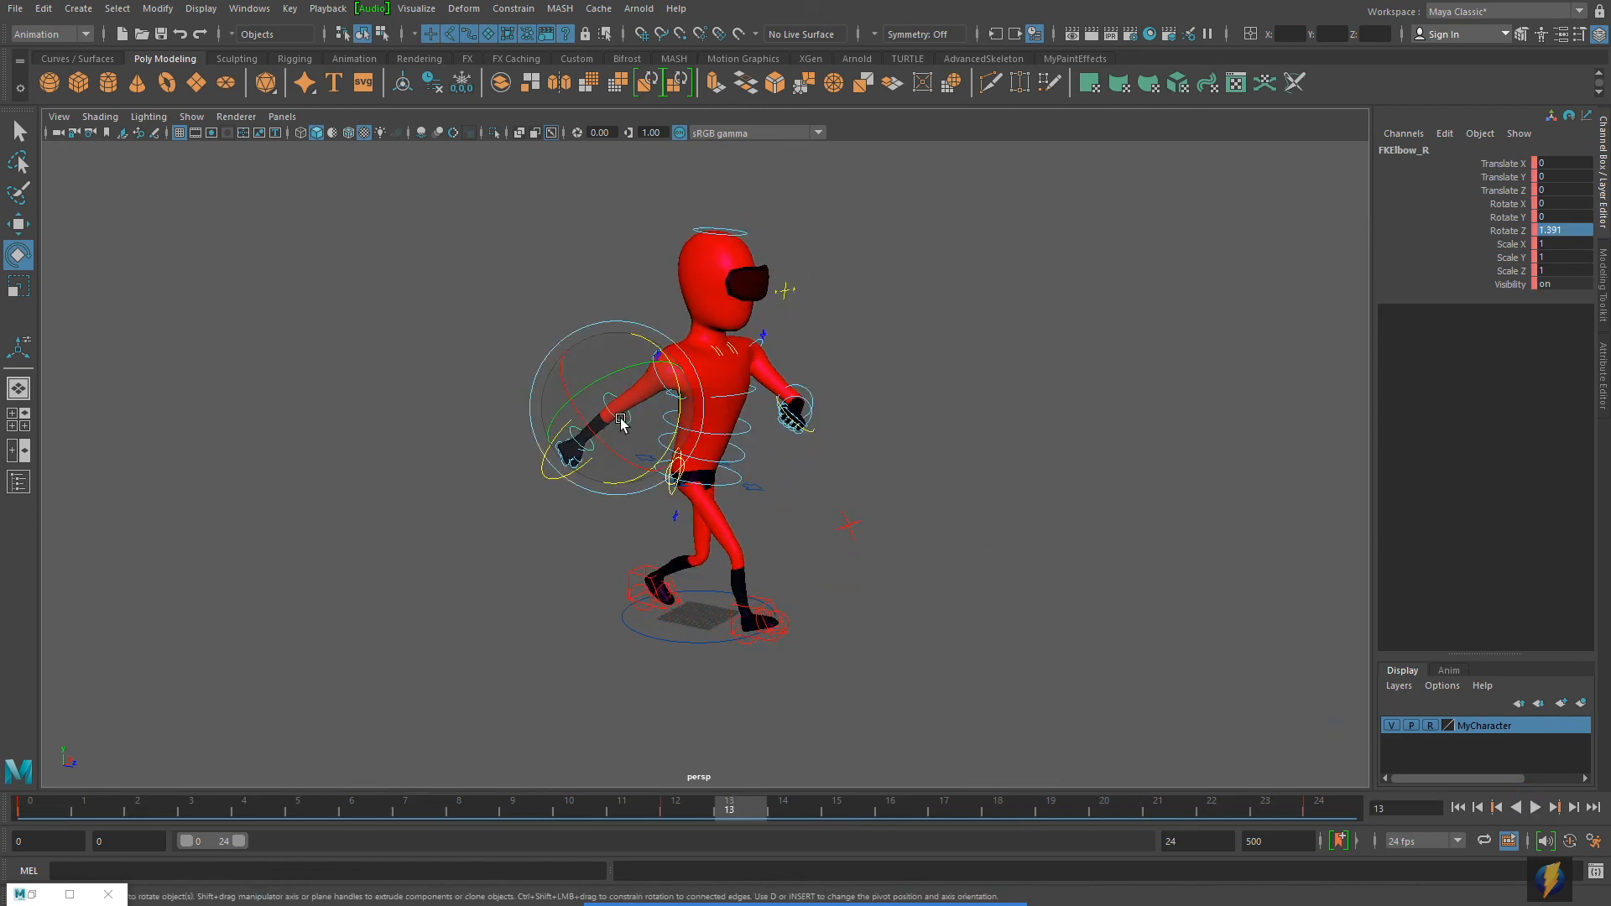
left_click_drag(869, 807, 885, 818)
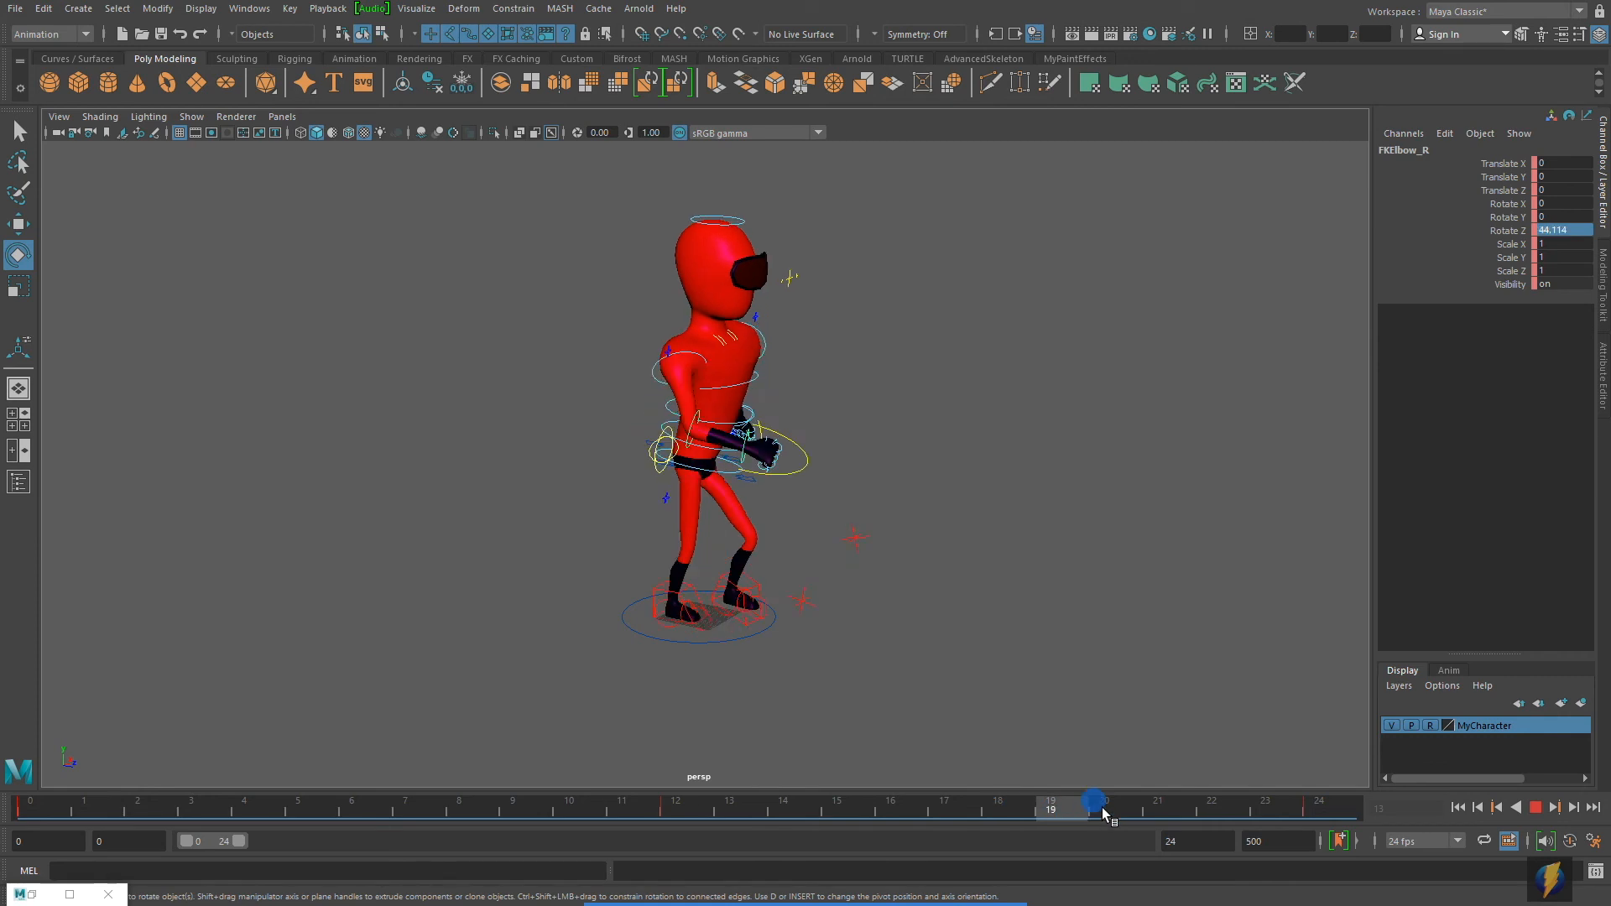
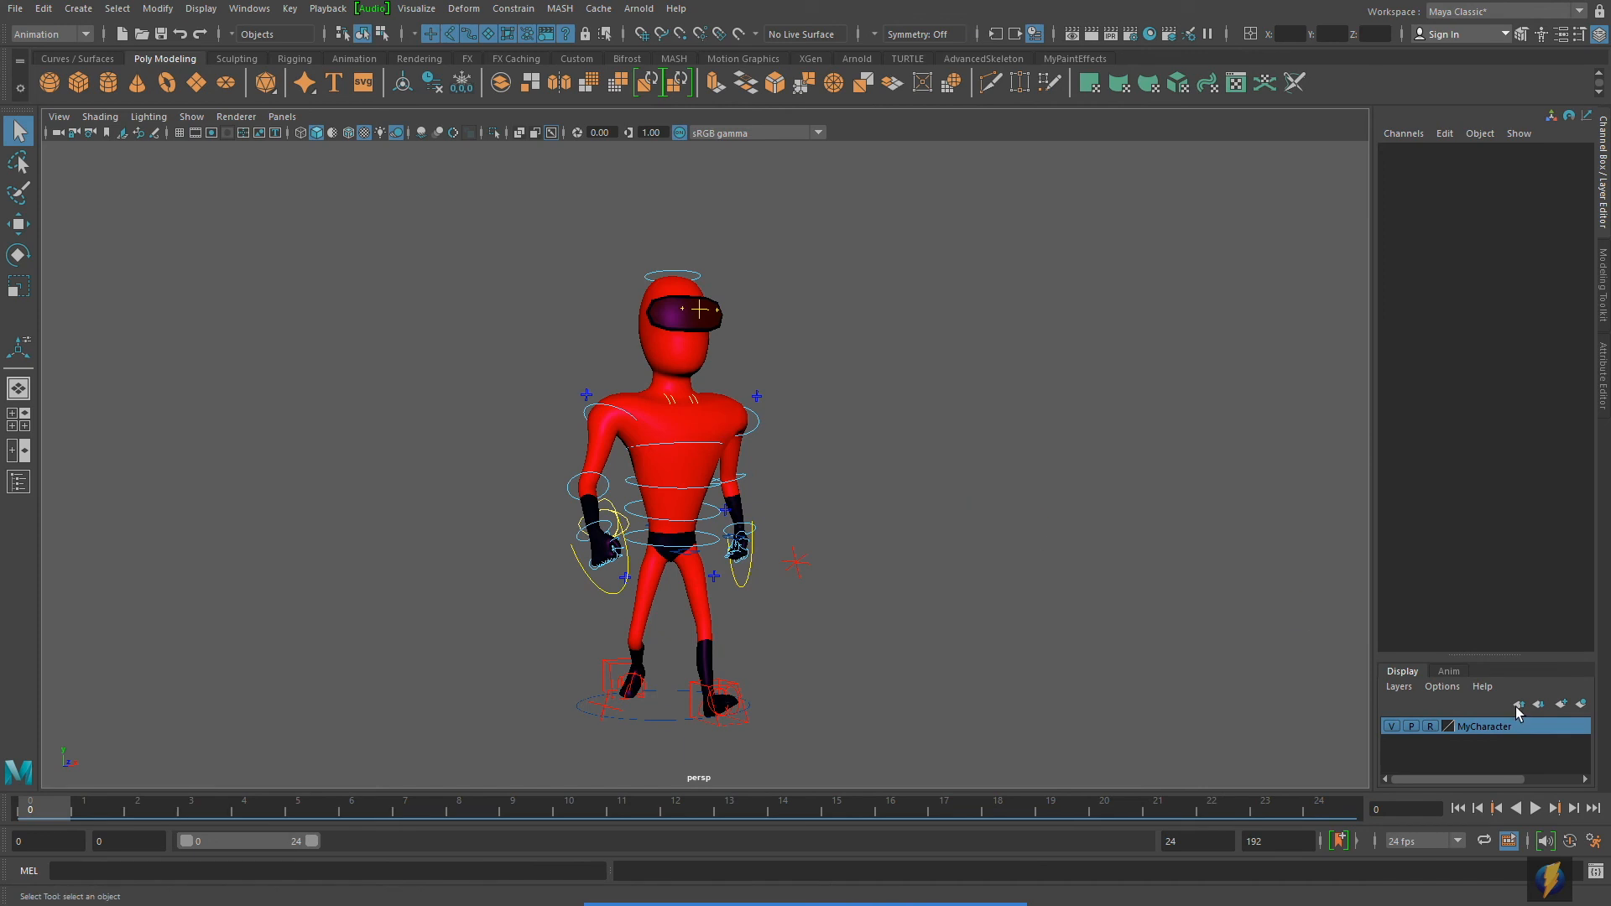
Play and scrub the walk cycle with the more relaxed arm swing, examining it from the front and side.
left_click(1535, 810)
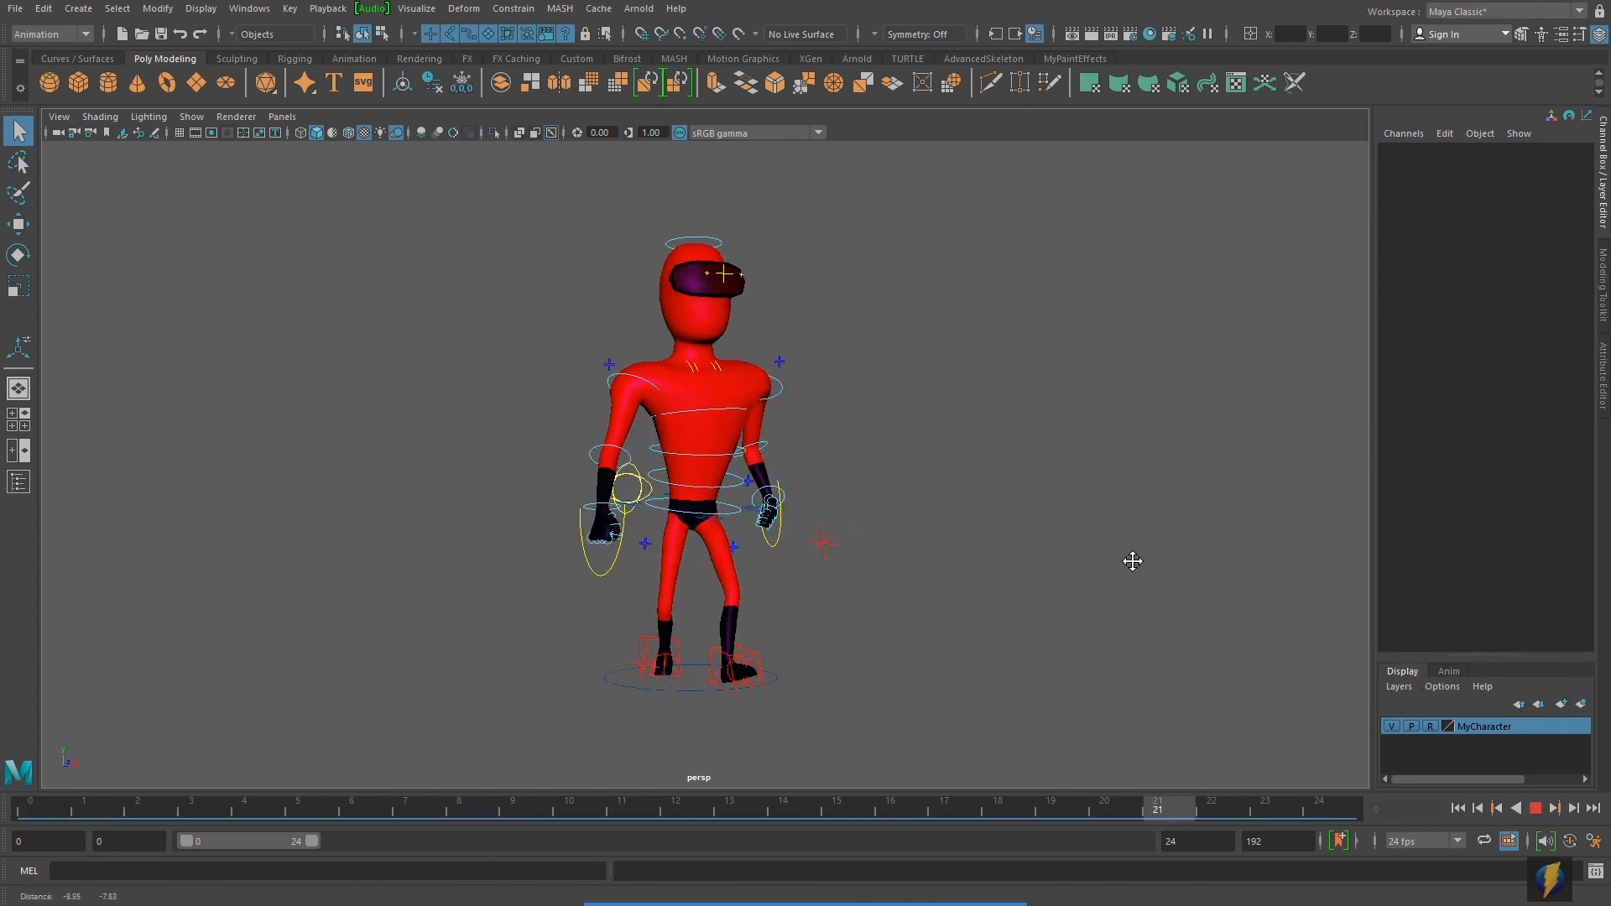
left_click_drag(704, 480, 856, 509, "alt")
left_click(1535, 809)
scroll(856, 508, "up", 2)
left_click_drag(172, 802, 2, 755)
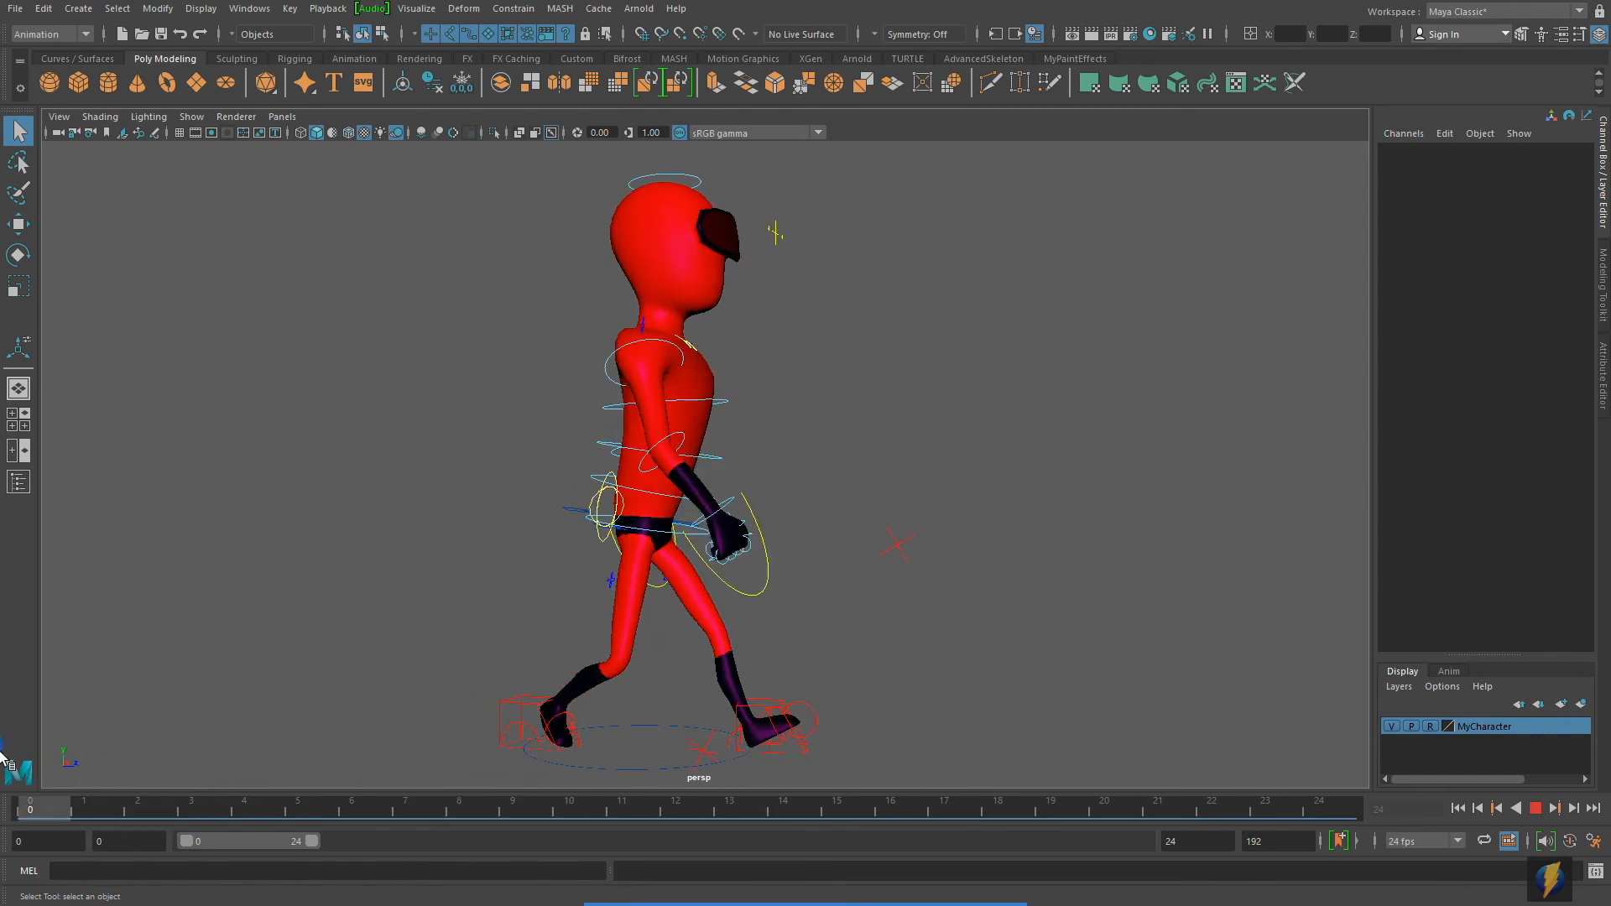
left_click_drag(839, 559, 808, 574, "alt")
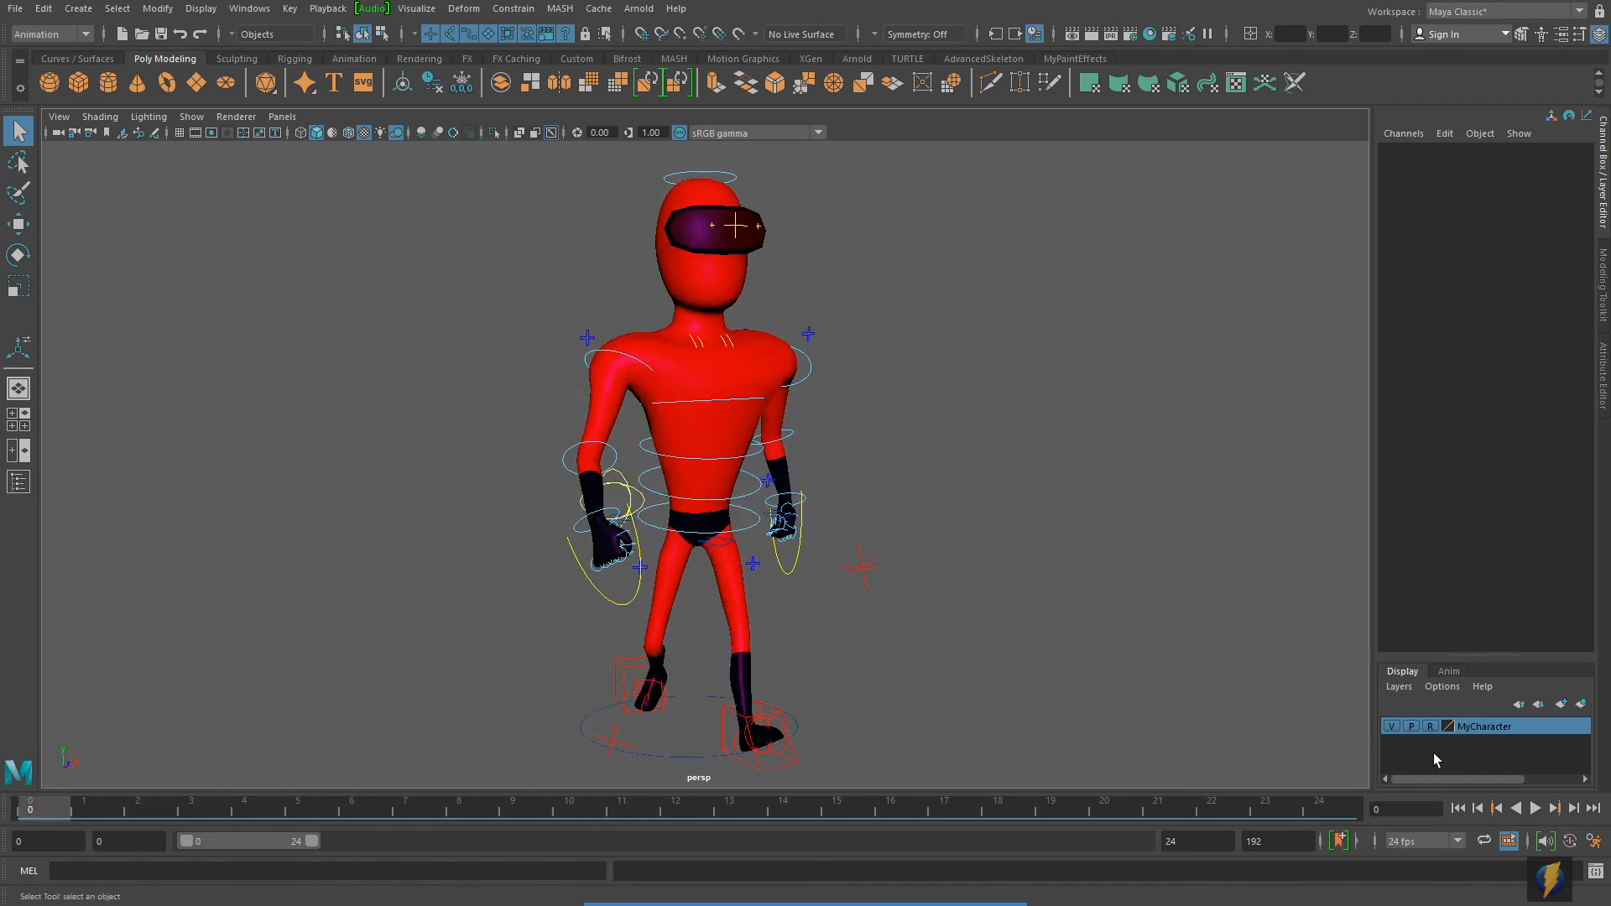
left_click(1532, 808)
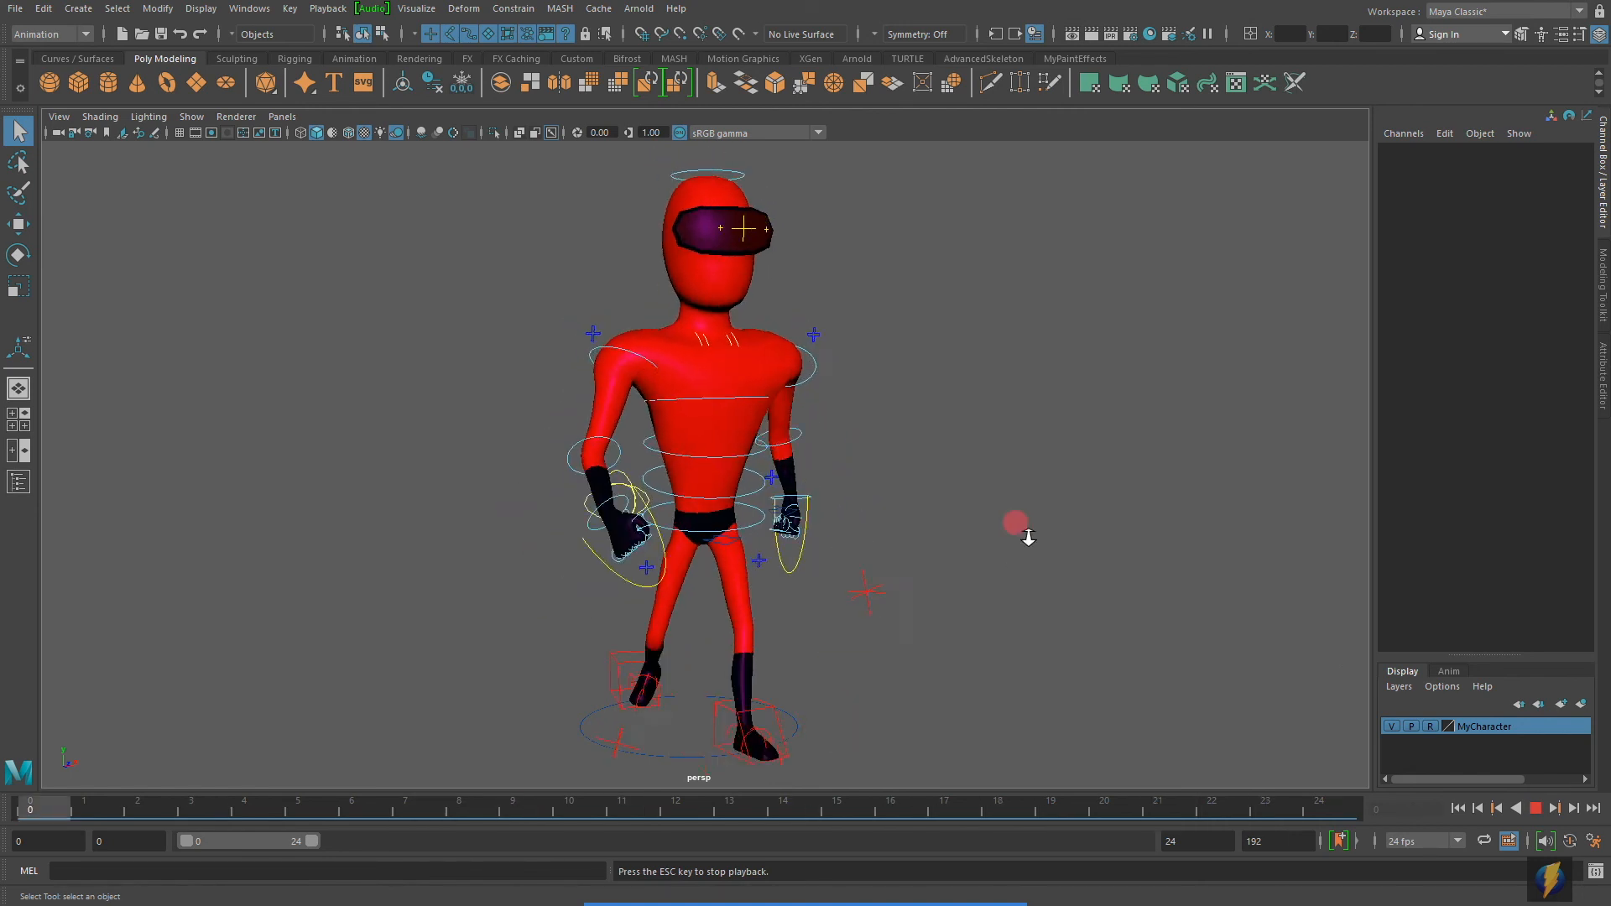
right_click_drag(1016, 528, 819, 539, "alt")
left_click_drag(818, 539, 898, 532, "alt")
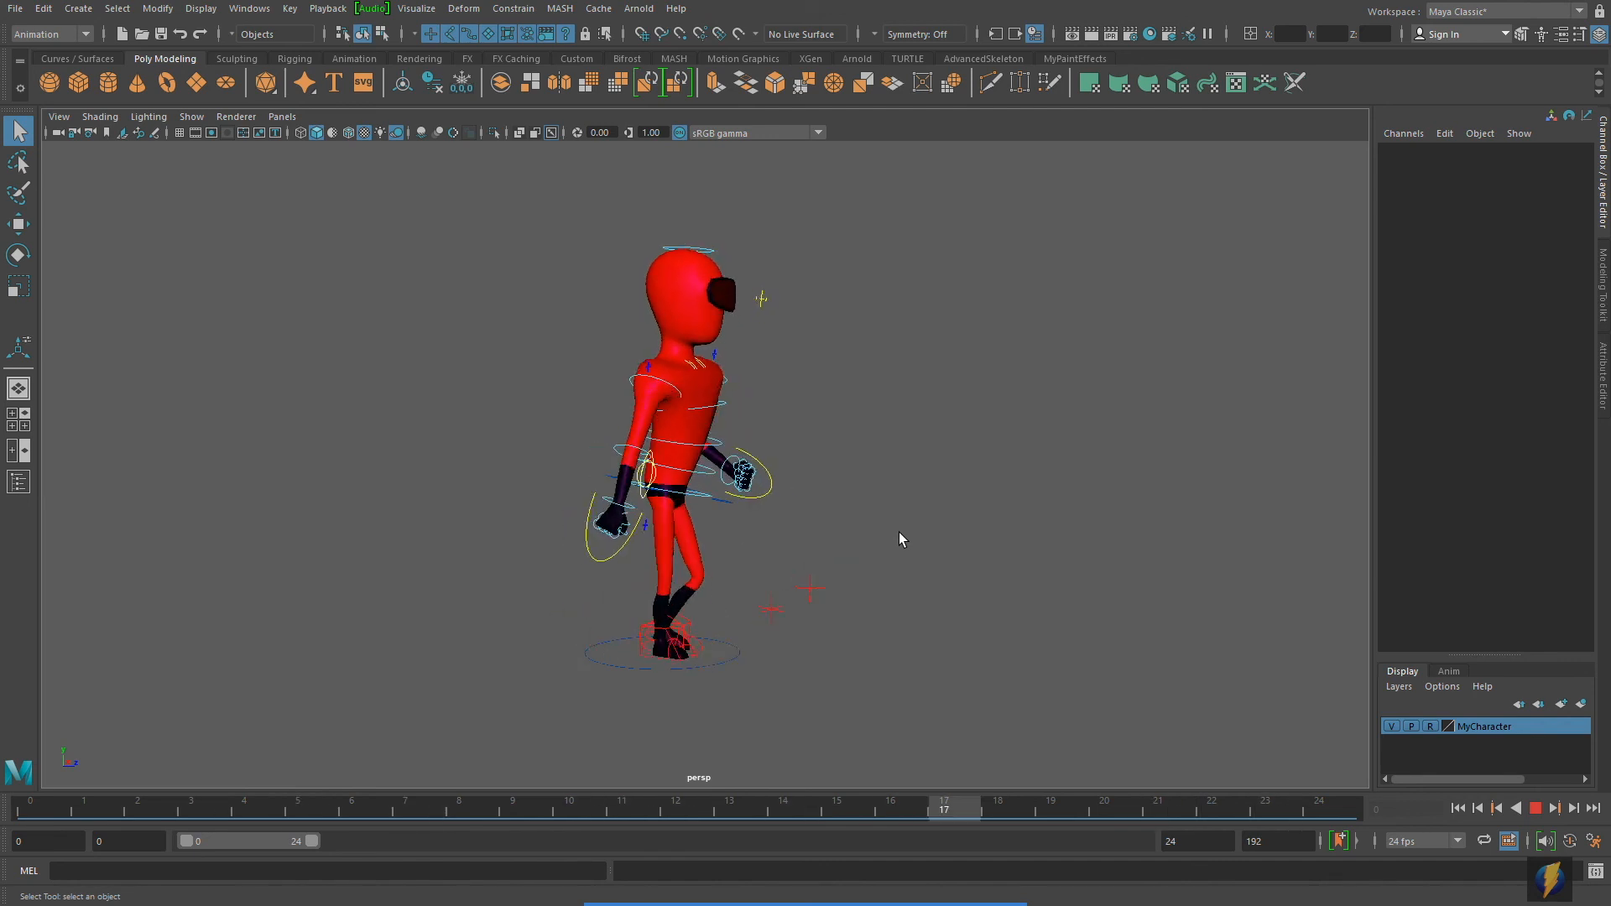
Play the walk cycle and examine the upper body and arm swing up close from the side.
middle_click_drag(654, 451, 651, 517, "alt")
right_click_drag(1000, 509, 1168, 507, "alt")
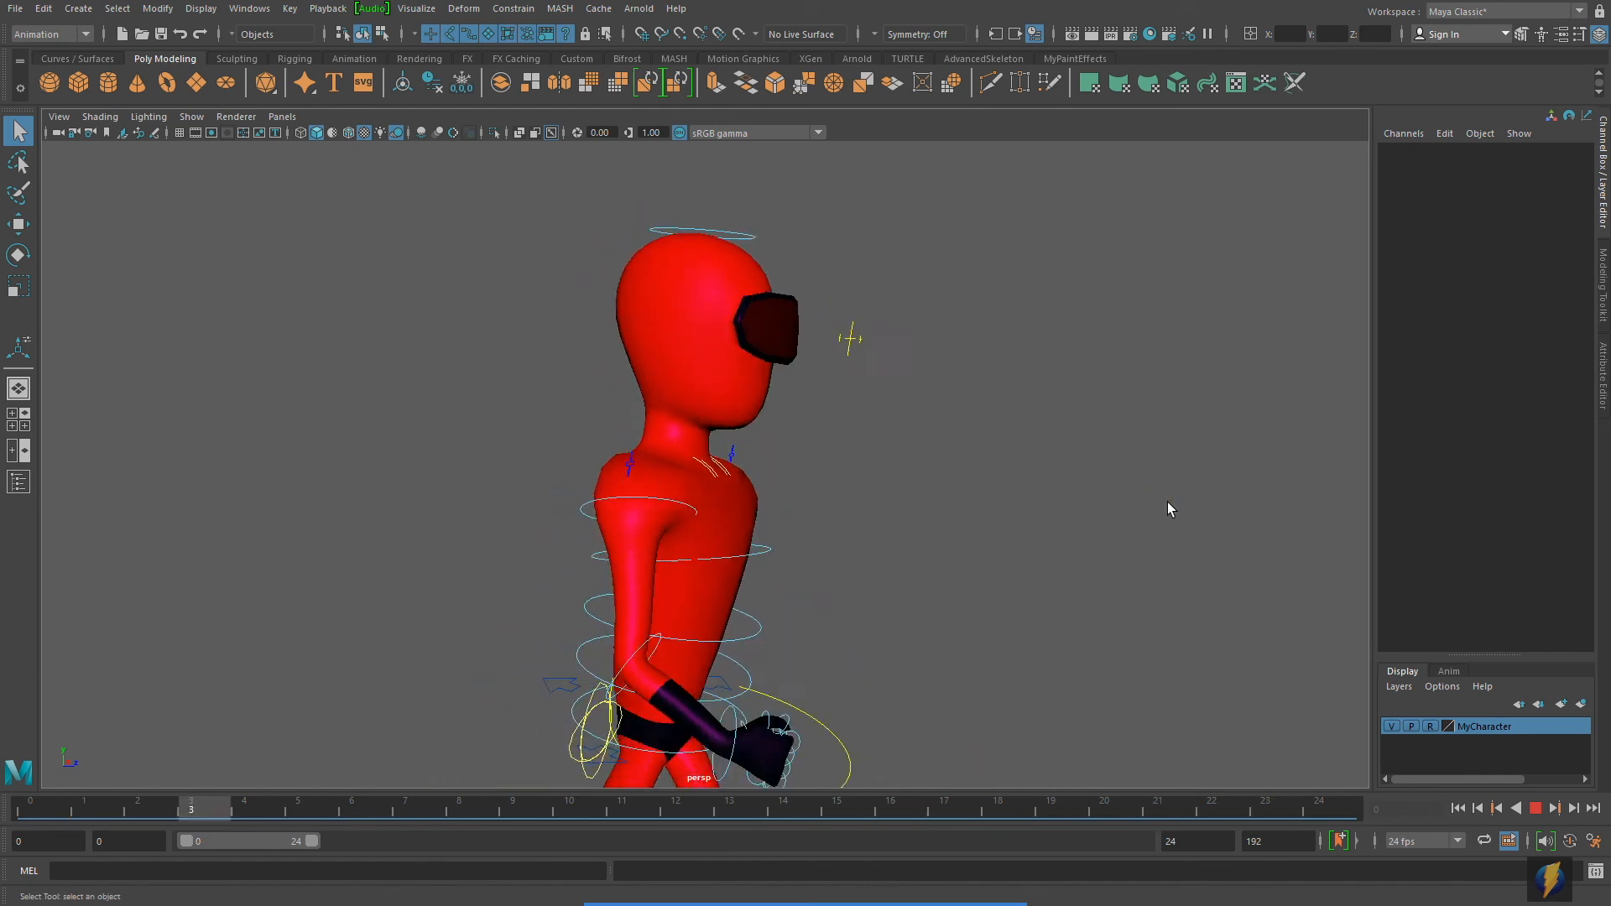
left_click(1535, 808)
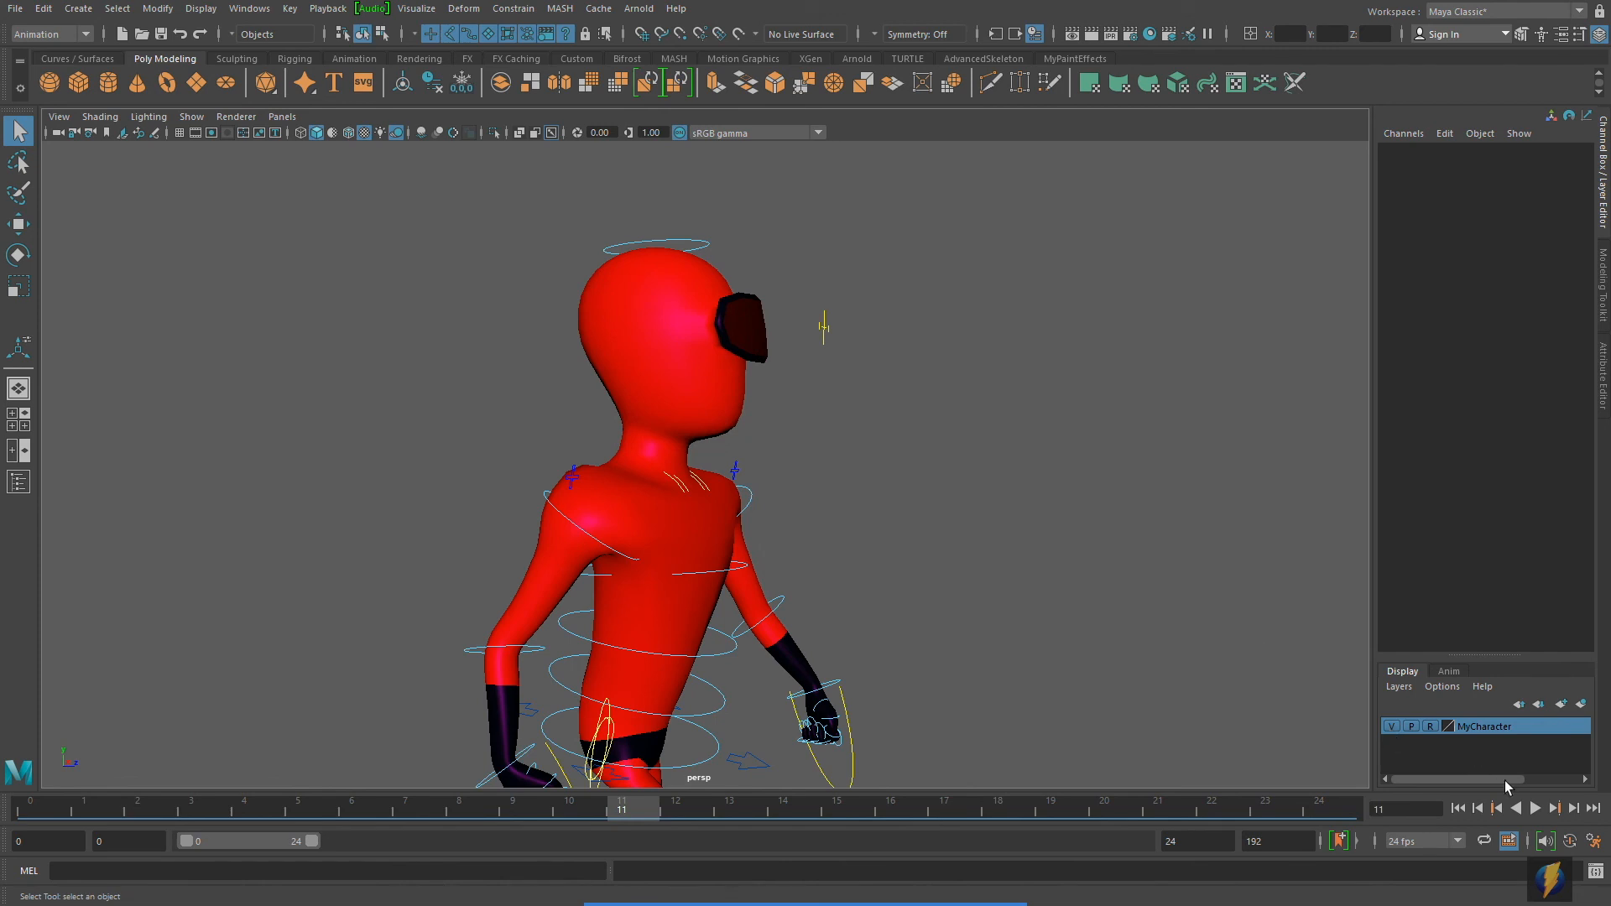
left_click(1536, 808)
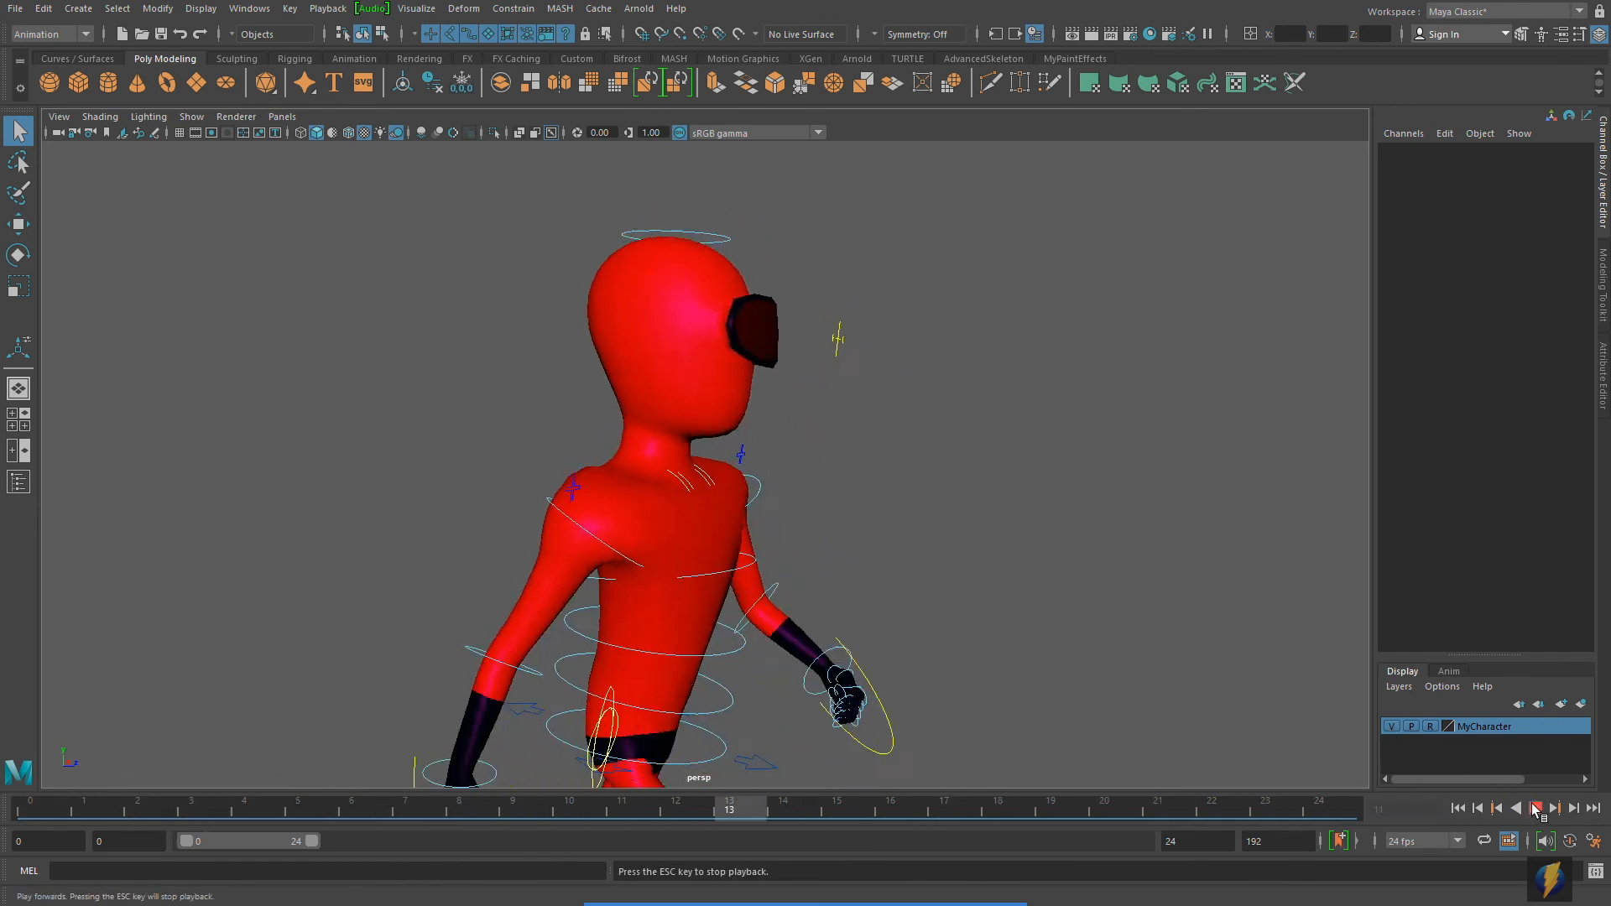
left_click(1536, 808)
right_click_drag(1007, 511, 590, 499, "alt")
middle_click_drag(600, 506, 665, 435, "alt")
left_click_drag(706, 435, 671, 440, "alt")
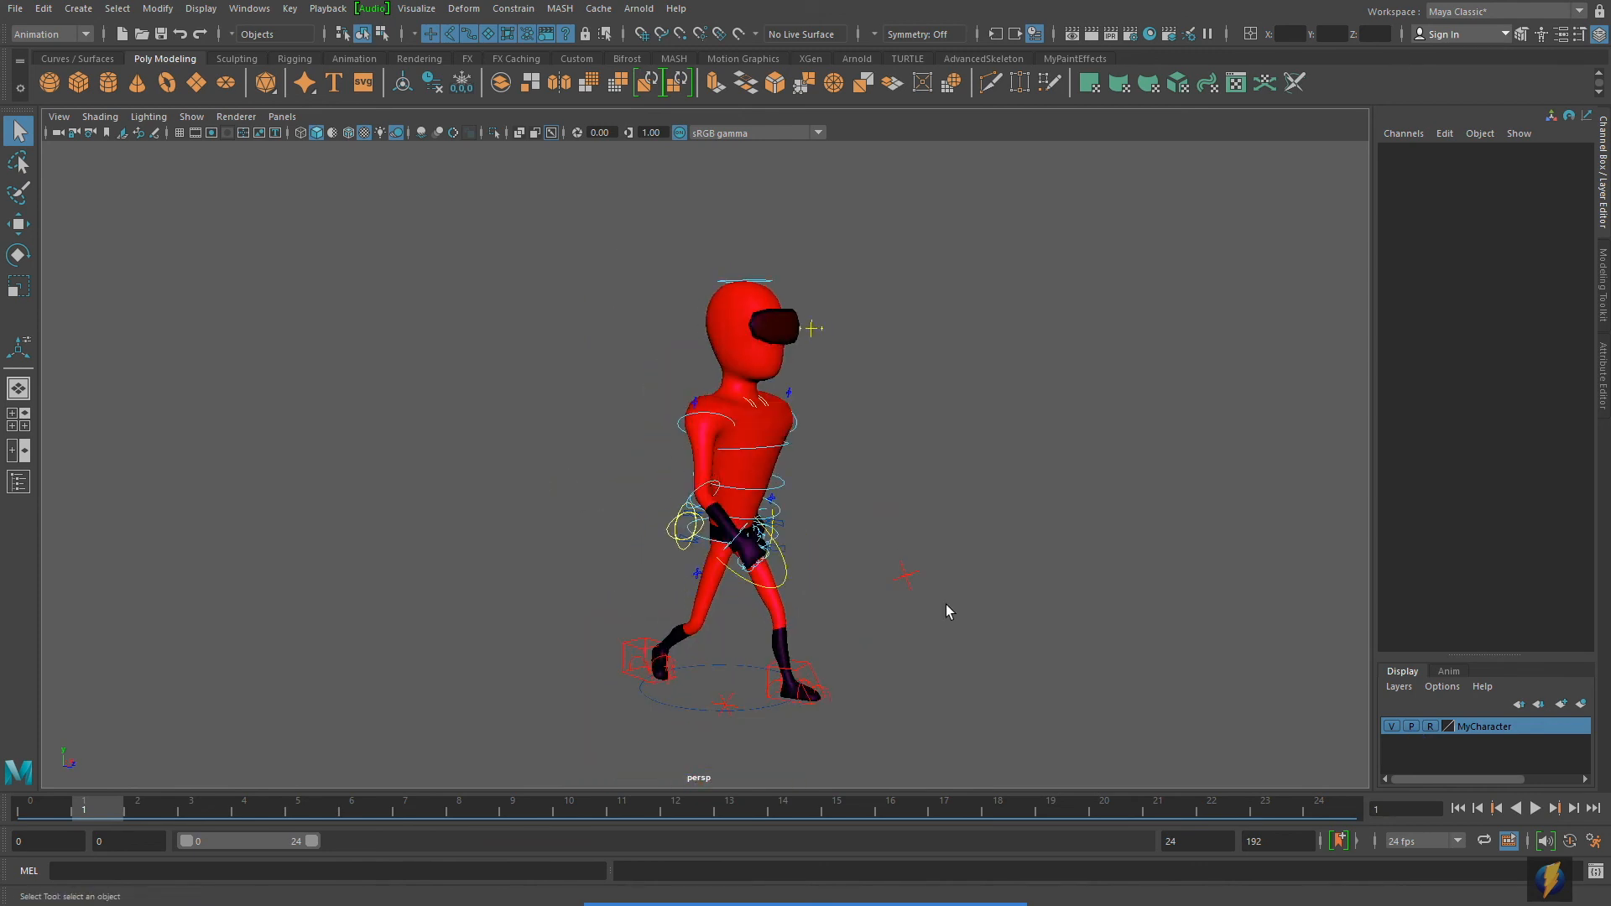
right_click_drag(788, 594, 842, 518, "alt")
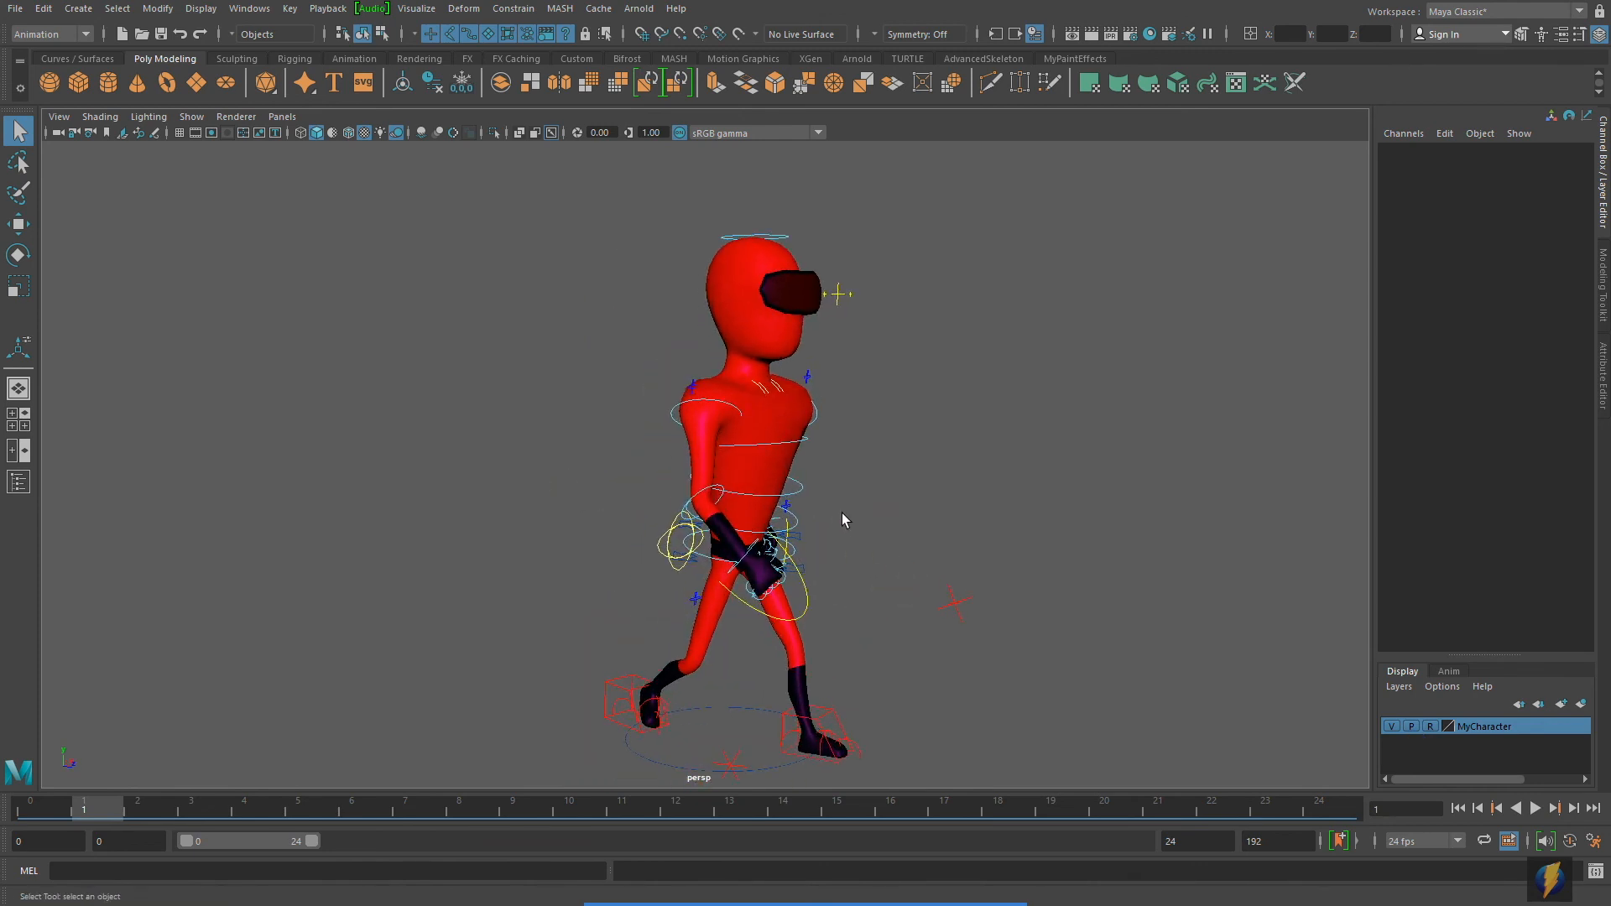
Open the Graph Editor for the upper spine control and examine its cycled Rotate X and Rotate Y curves.
left_click(791, 495)
left_click(249, 8)
mouse_move(302, 151)
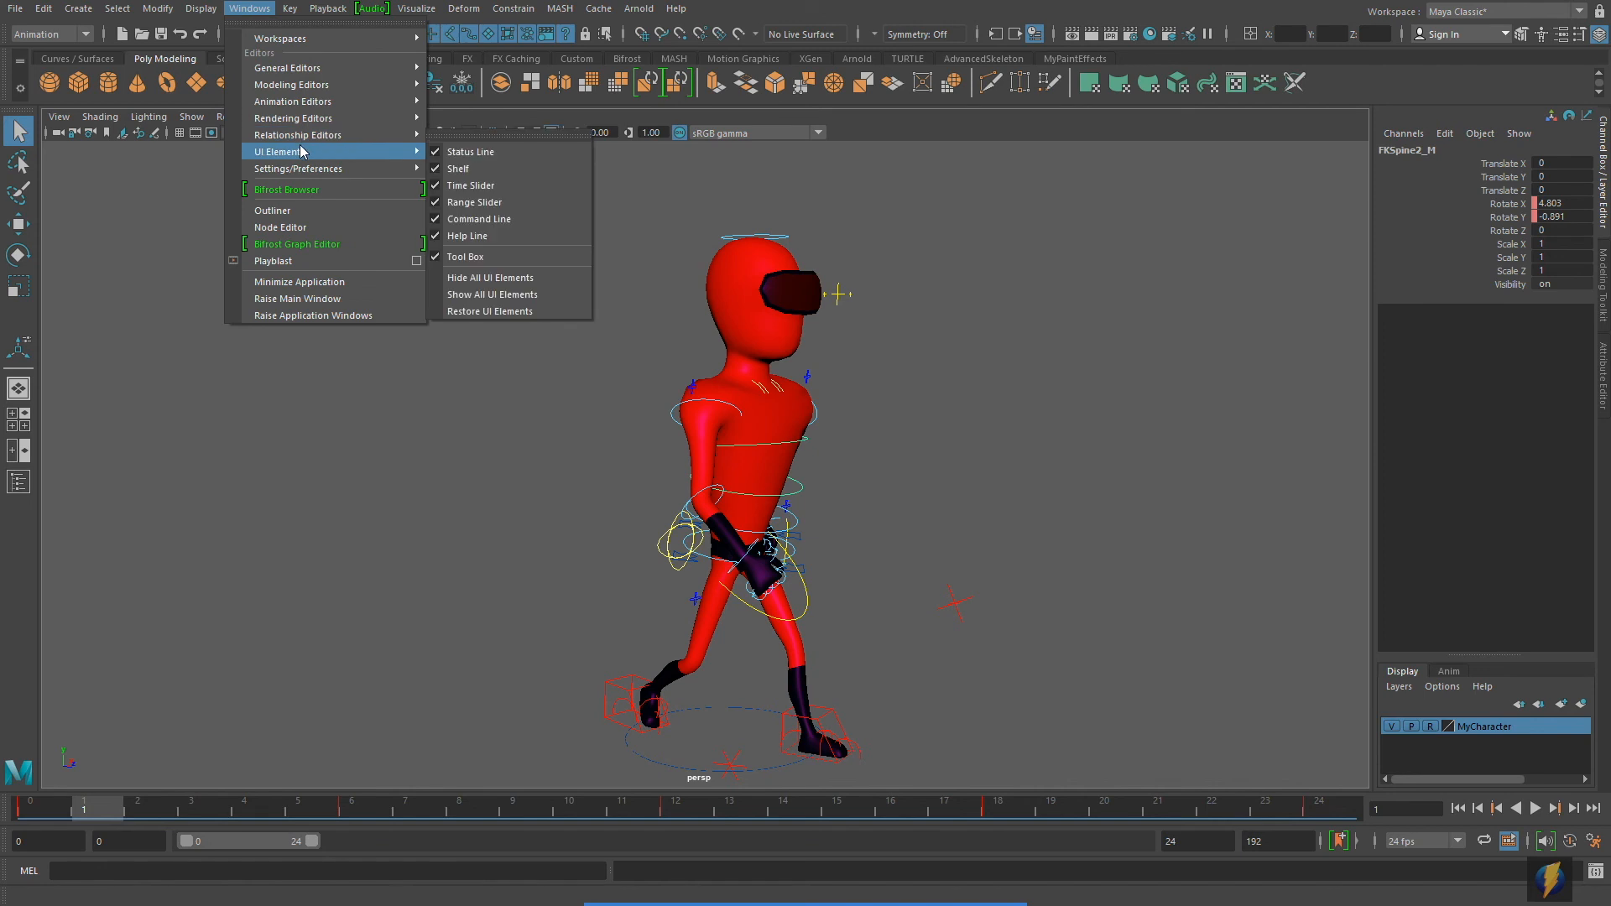
mouse_move(293, 100)
left_click(486, 99)
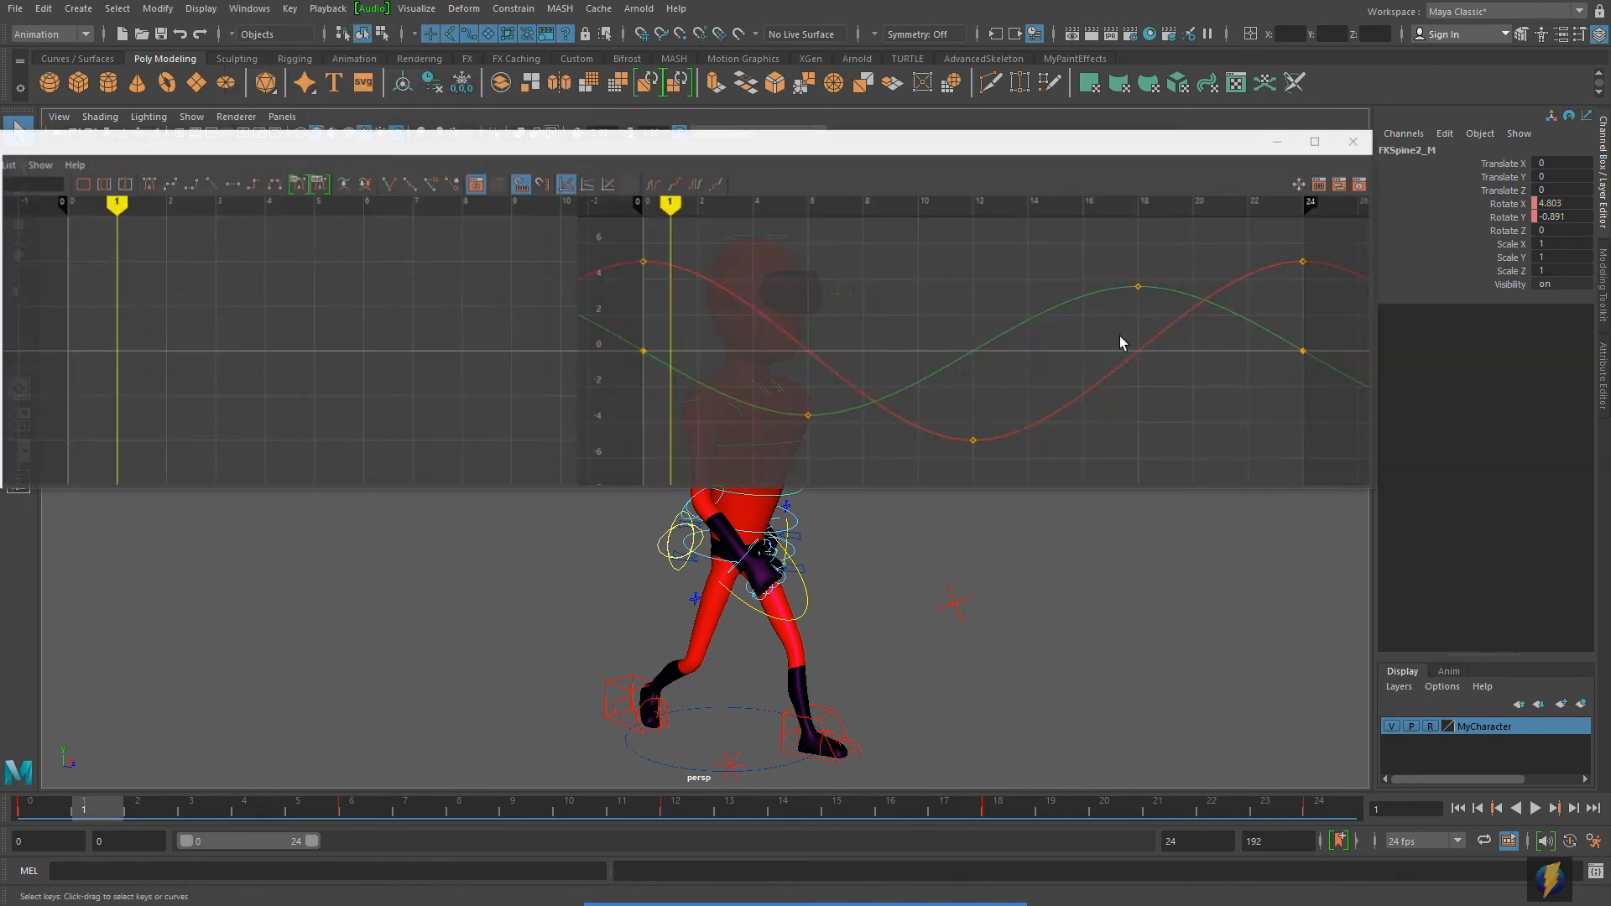
scroll(1071, 393, "down", 5)
right_click_drag(599, 374, 640, 315, "alt")
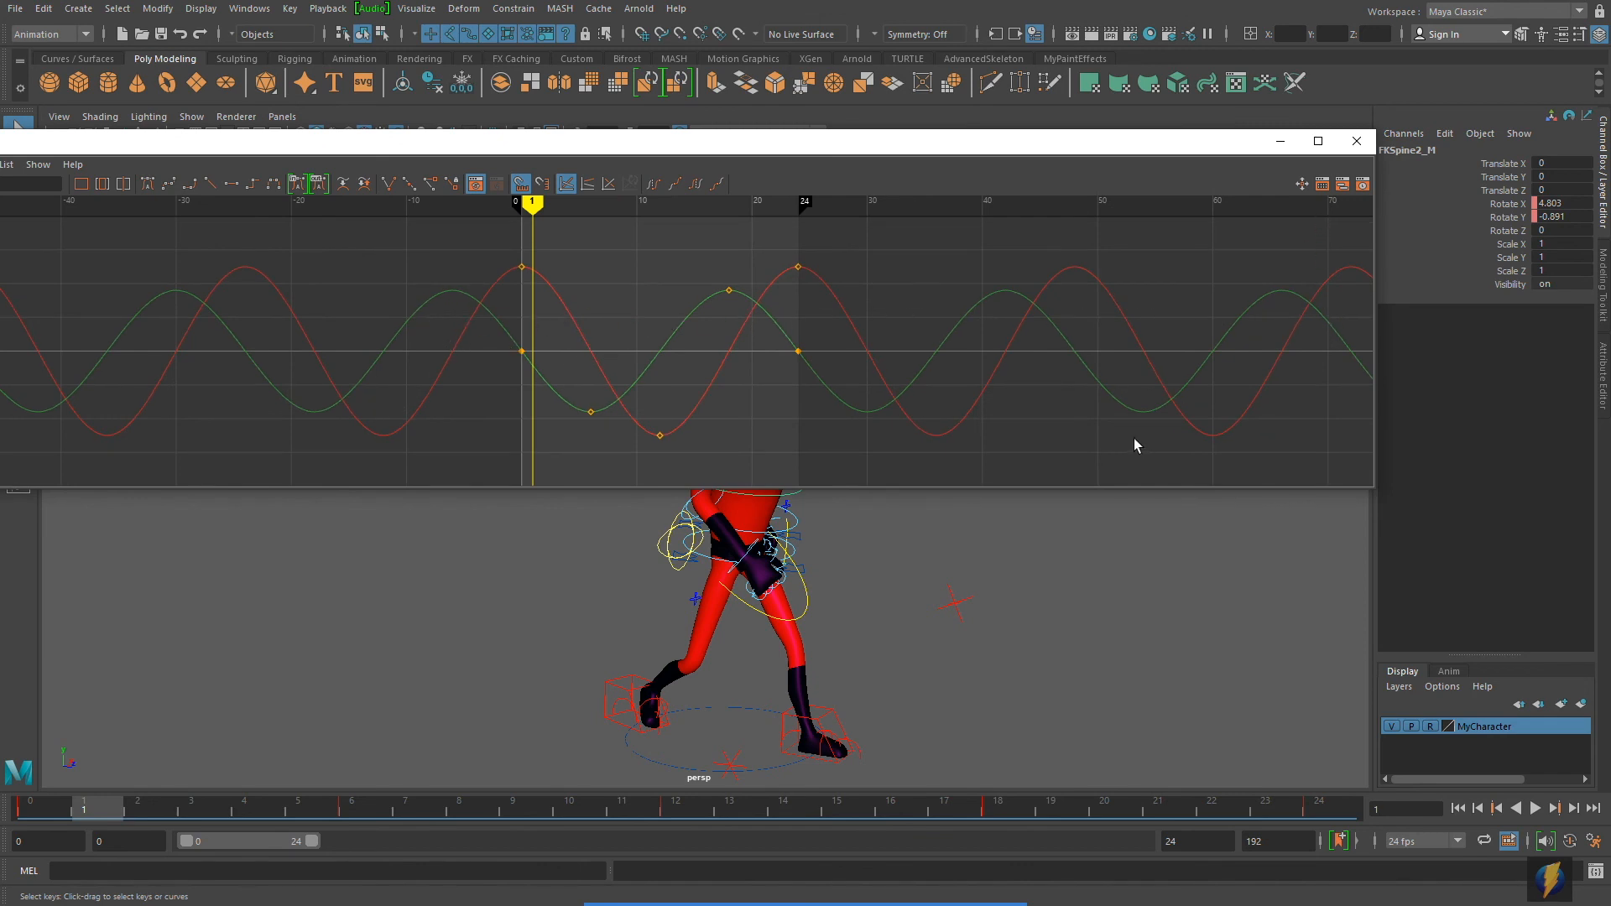
Select the Main control and examine how its forward translation curve continues beyond frame 24 in the Graph Editor.
left_click(665, 765)
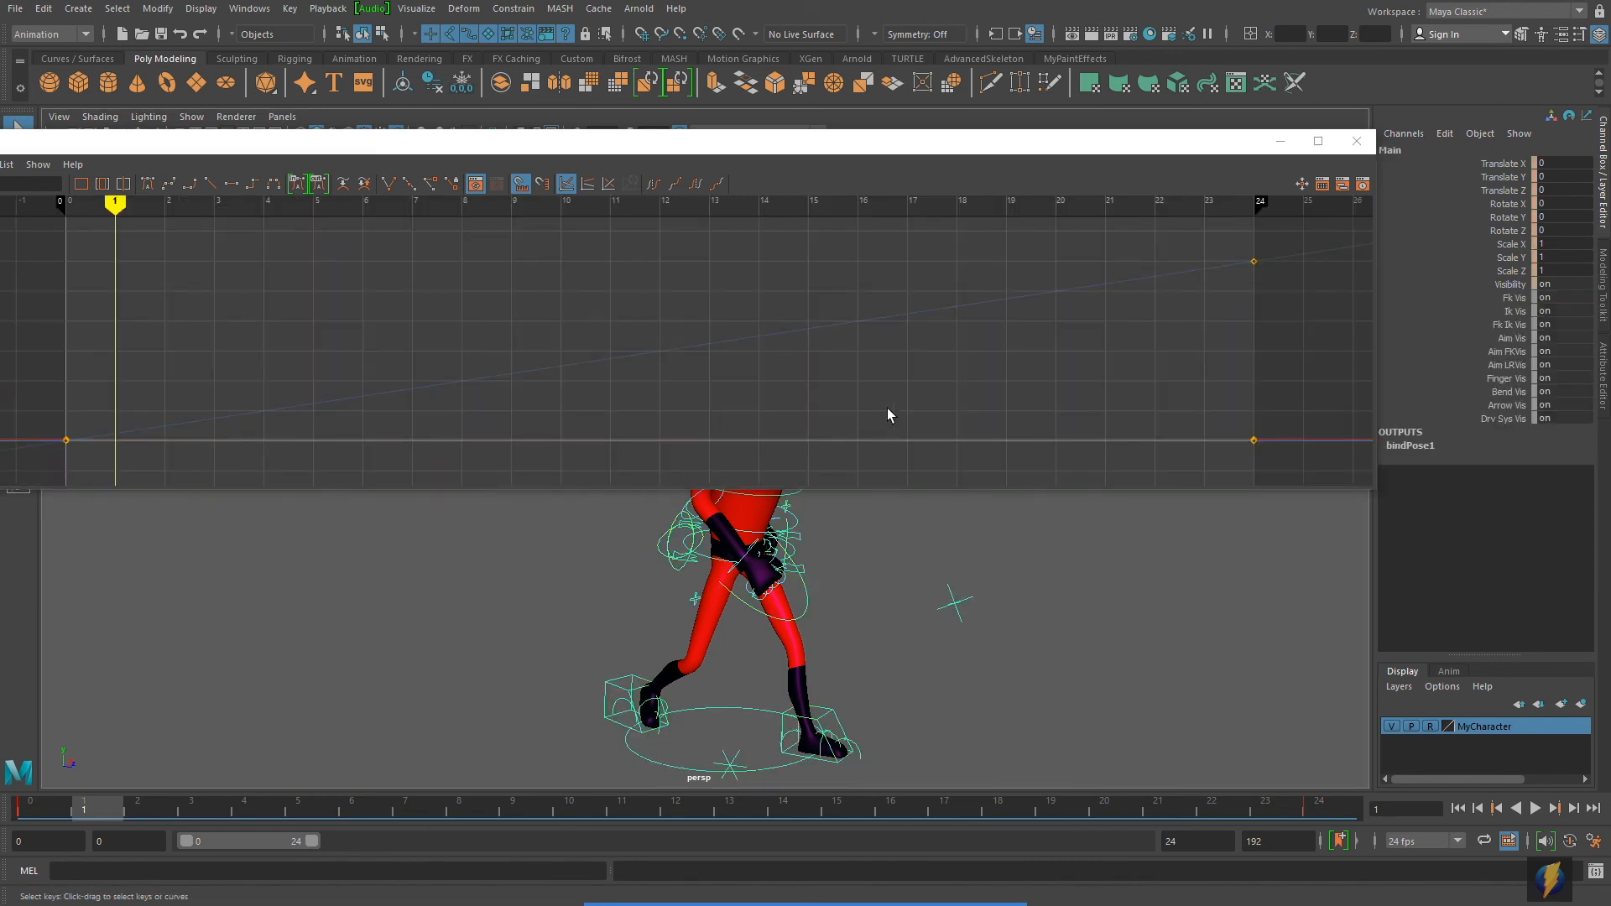
right_click_drag(1099, 331, 918, 339, "alt")
middle_click_drag(903, 370, 784, 370, "alt+shift")
right_click_drag(875, 321, 875, 357, "alt+shift")
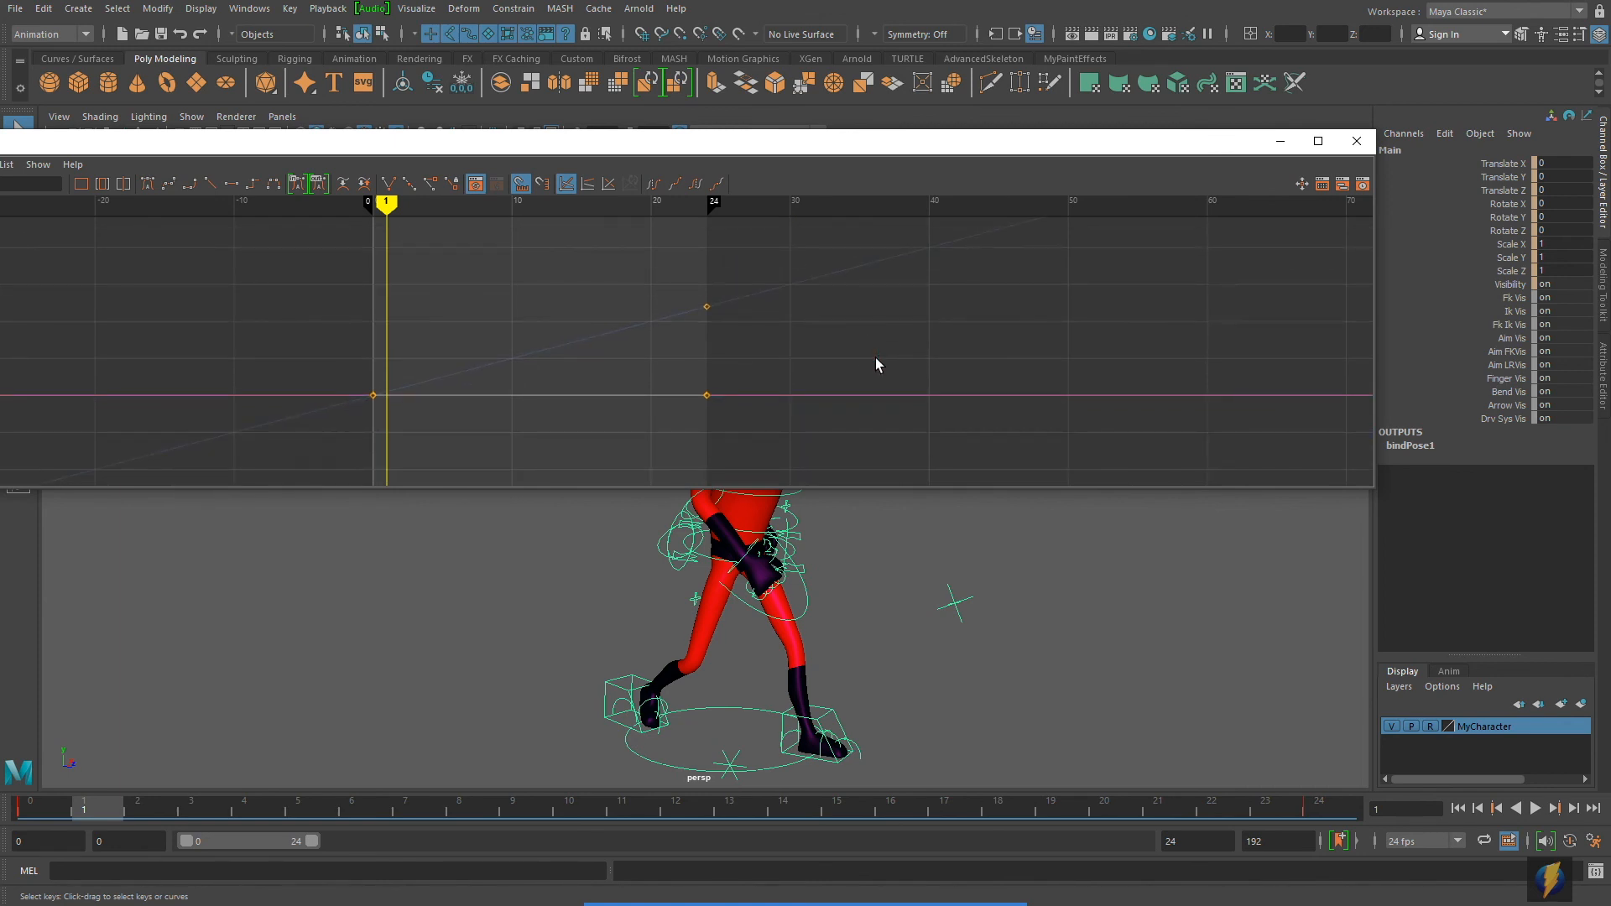
middle_click_drag(734, 329, 689, 385, "alt")
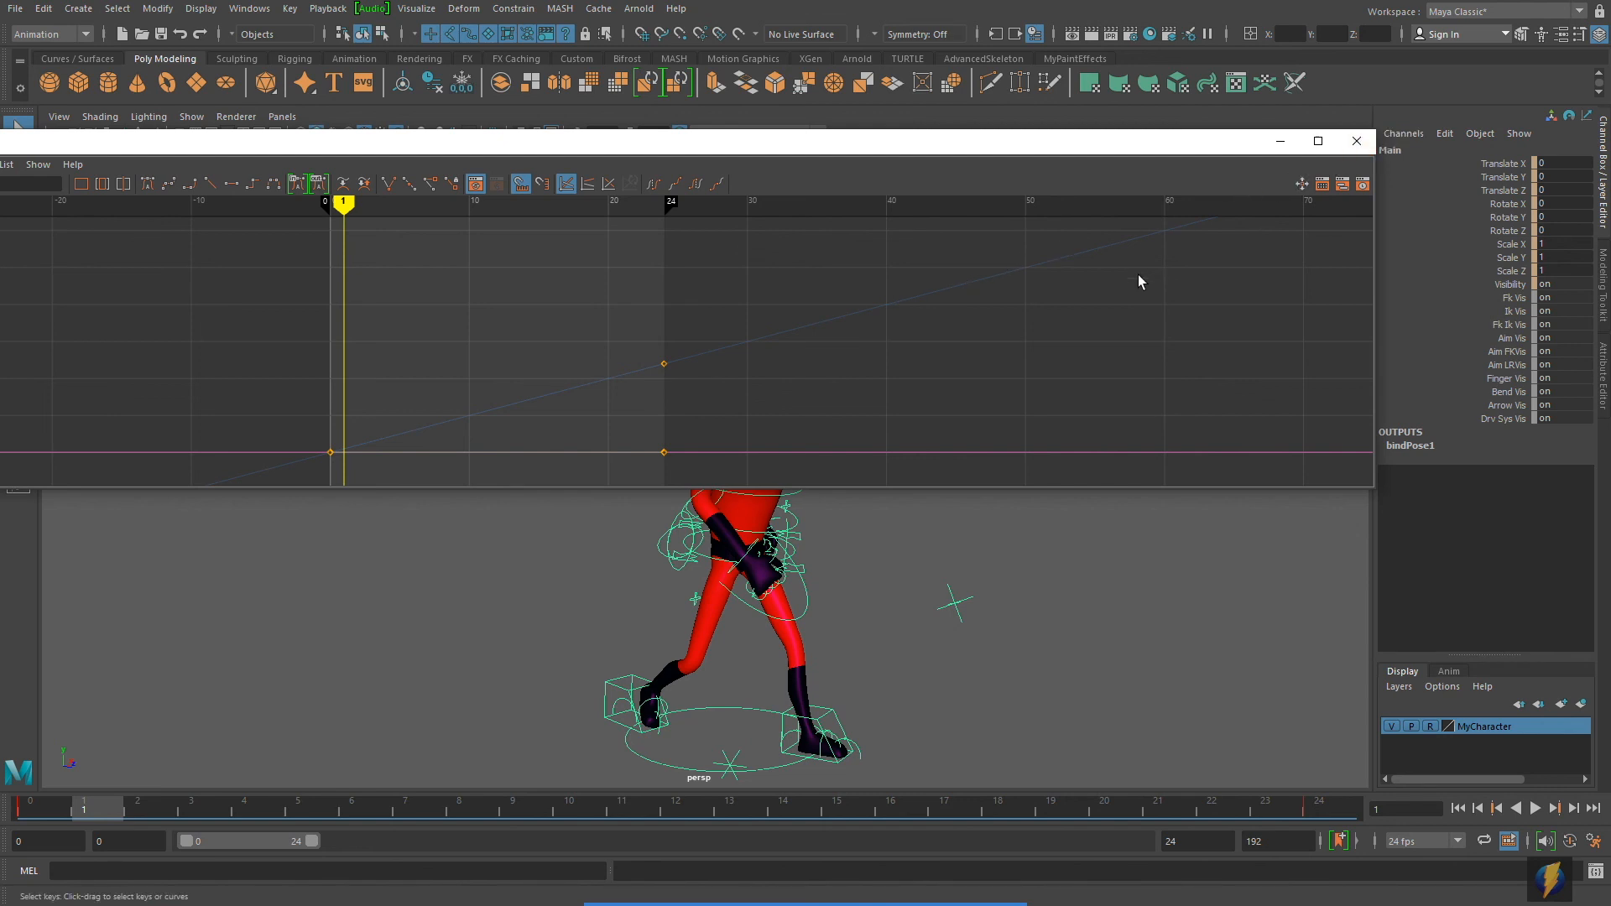
right_click_drag(1148, 291, 1114, 289, "alt")
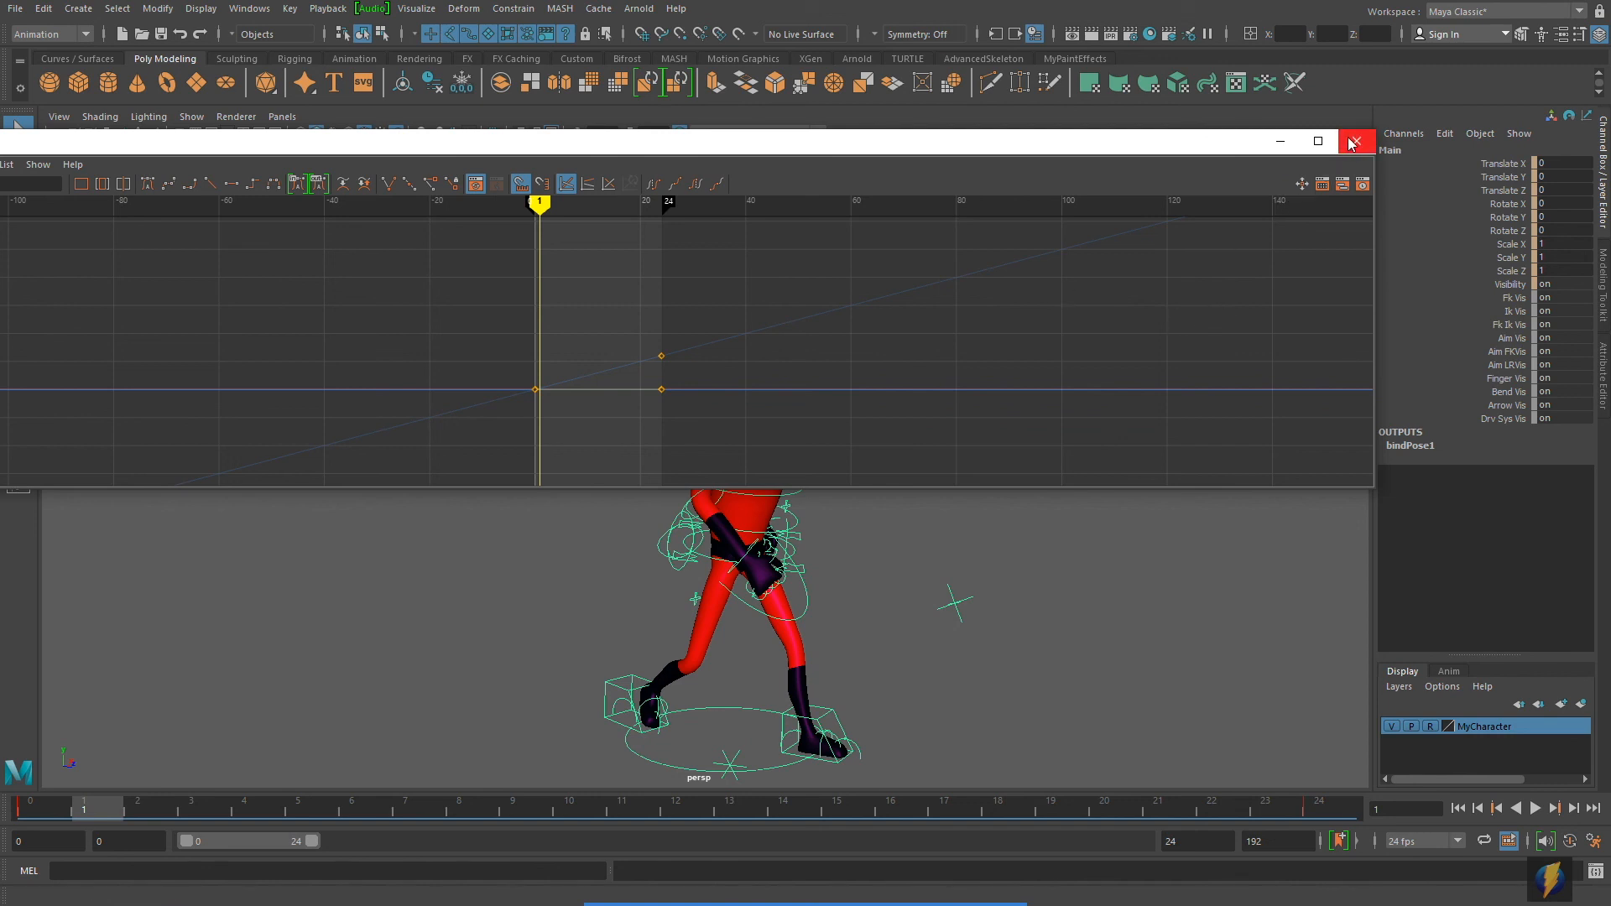
left_click_drag(652, 311, 675, 410)
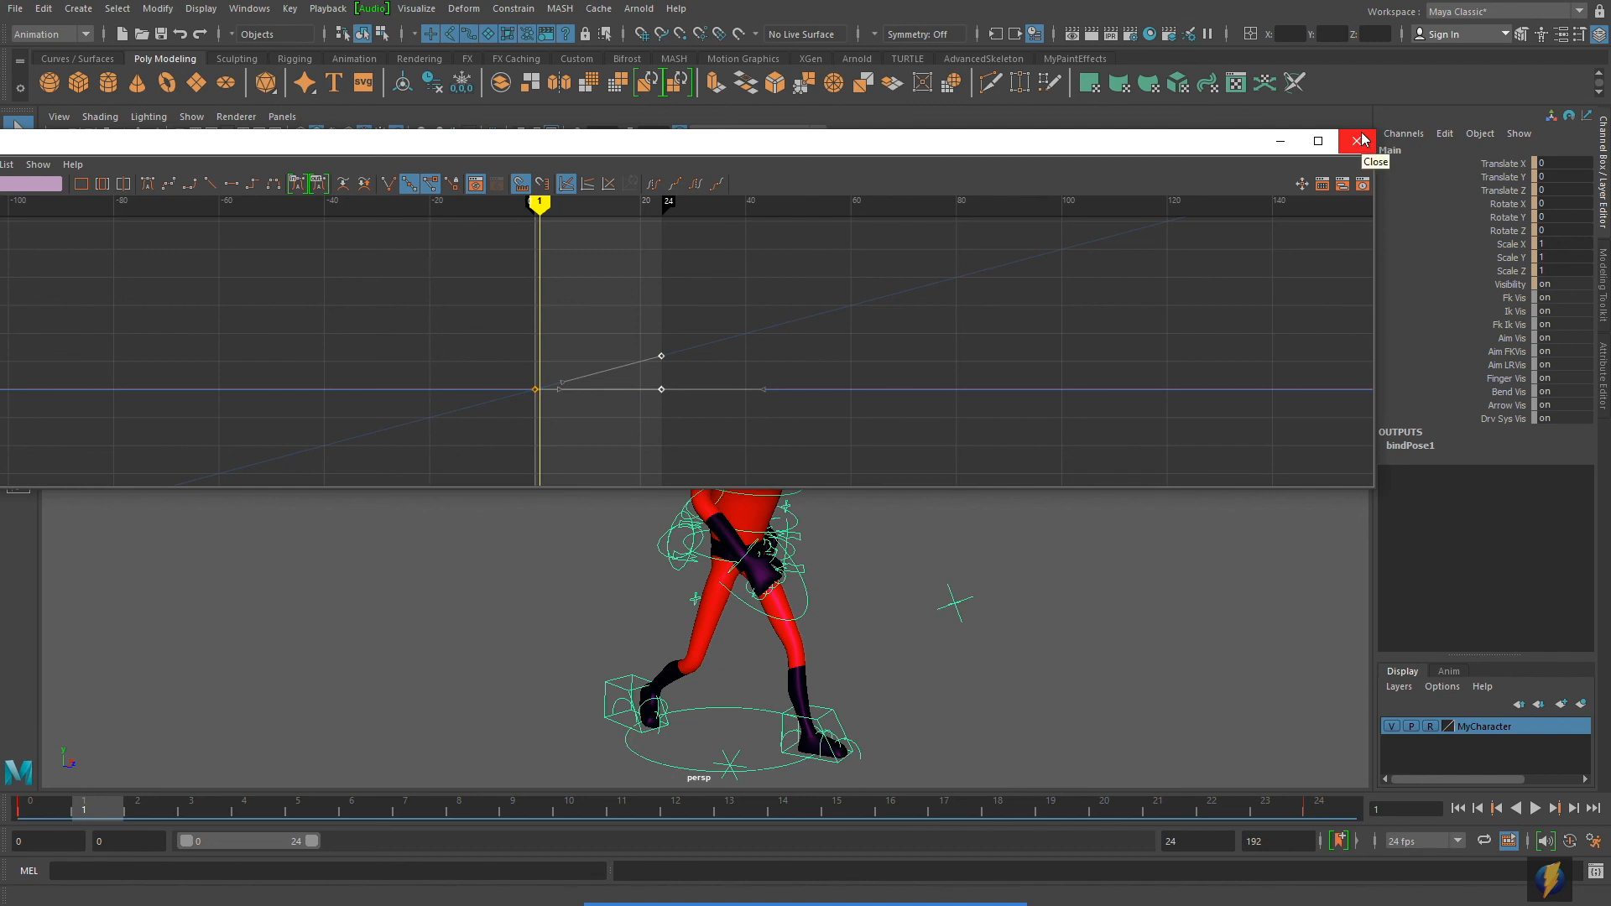
Extend the visible playback range so it runs from frame 0 to 192.
left_click_drag(876, 151, 953, 121)
scroll(953, 612, "down", 2)
middle_click_drag(833, 586, 774, 576, "alt")
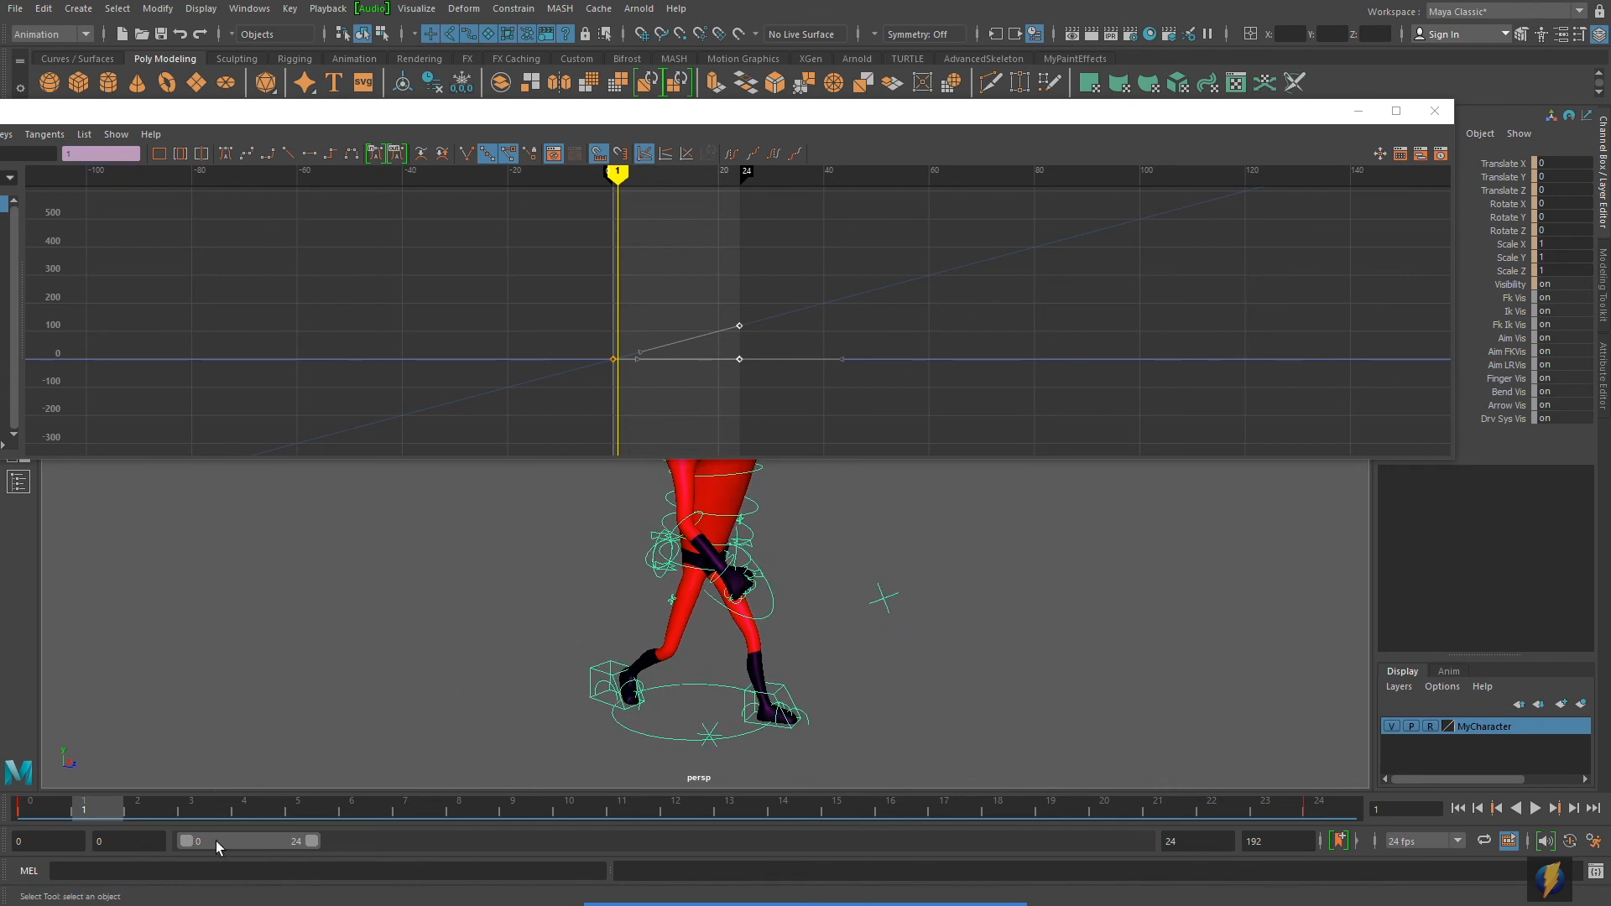
left_click_drag(319, 843, 1306, 838)
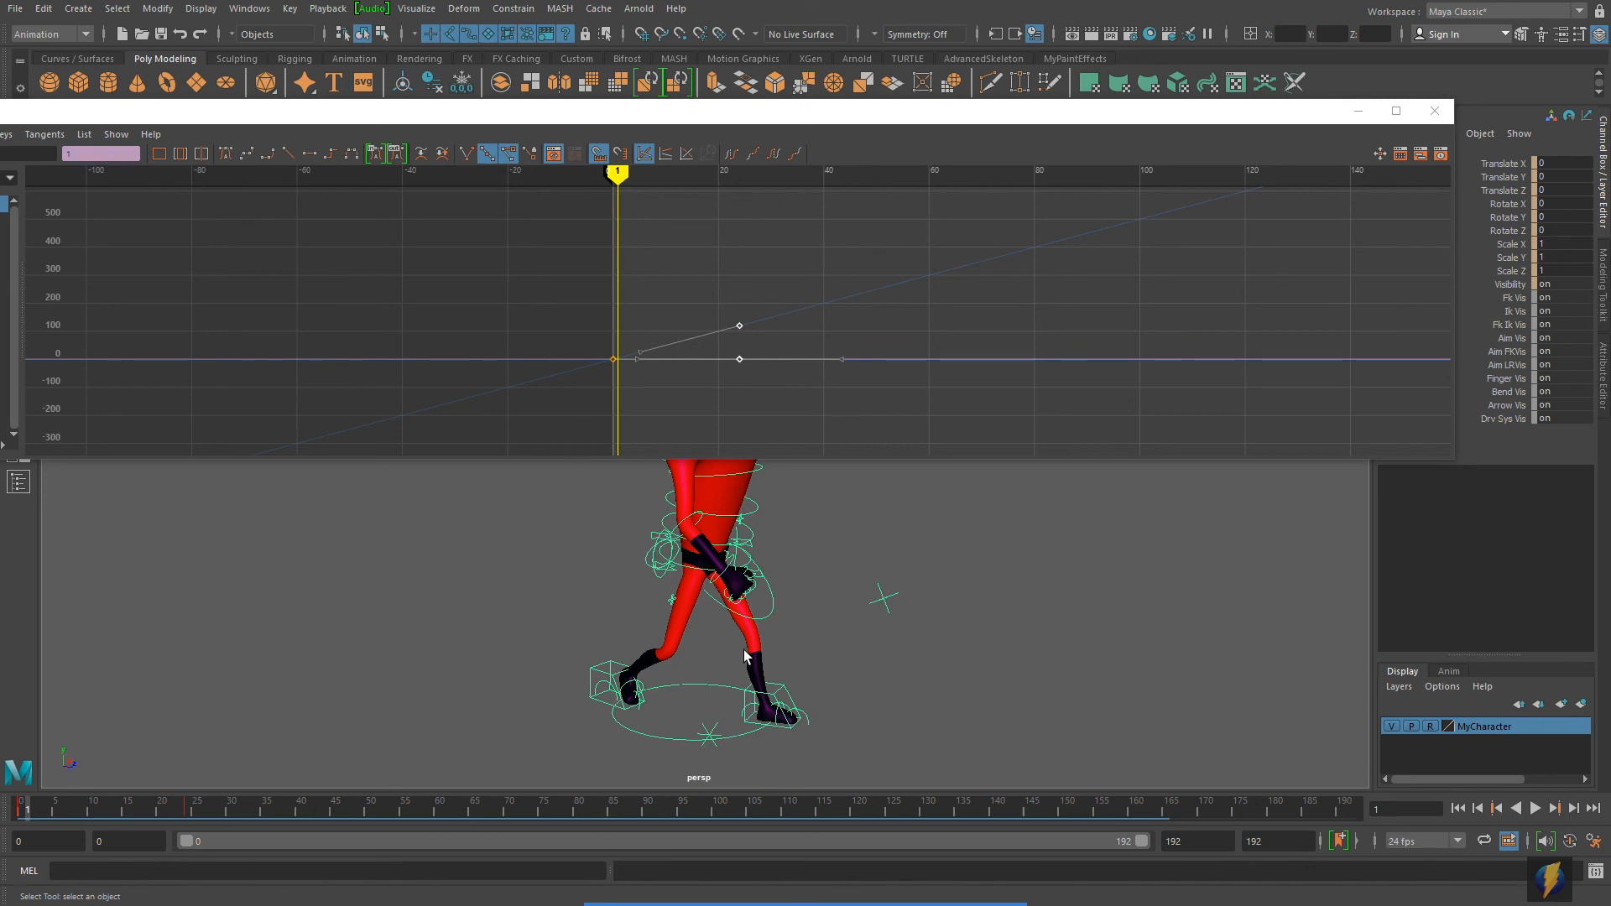
Minimize the Graph Editor, play the walk over the extended range from the side, and return to frame 0.
middle_click_drag(759, 642, 766, 673, "alt")
right_click_drag(968, 619, 889, 522, "alt")
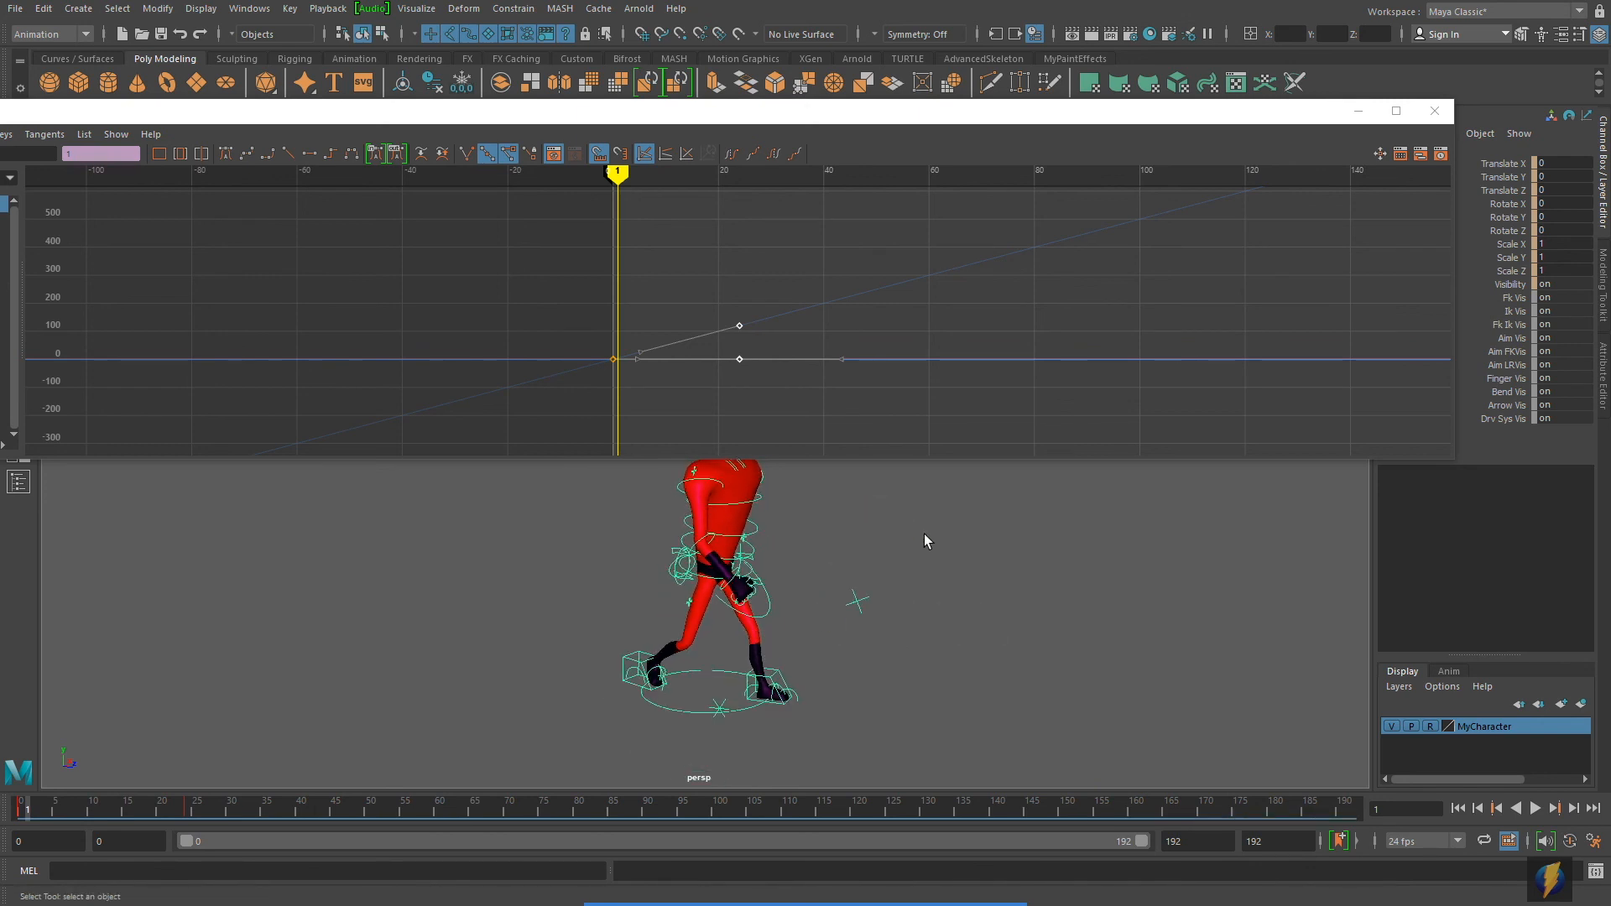
left_click(1359, 111)
middle_click_drag(1000, 379, 1000, 300, "alt")
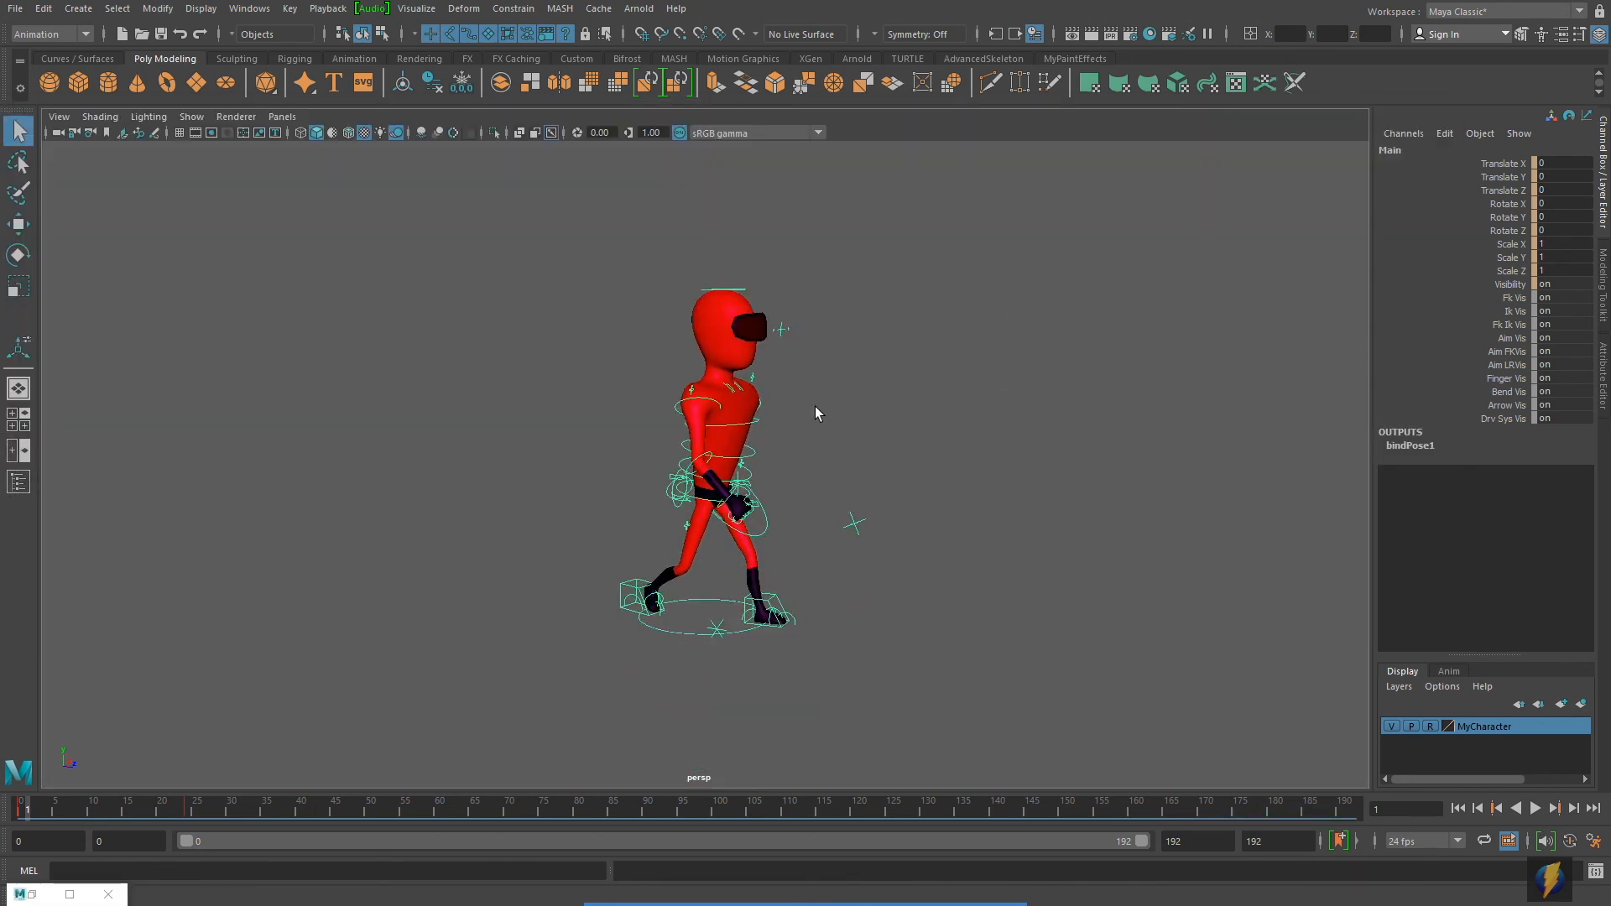
right_click_drag(816, 410, 825, 419, "alt")
middle_click_drag(824, 419, 768, 419, "alt")
left_click(1534, 808)
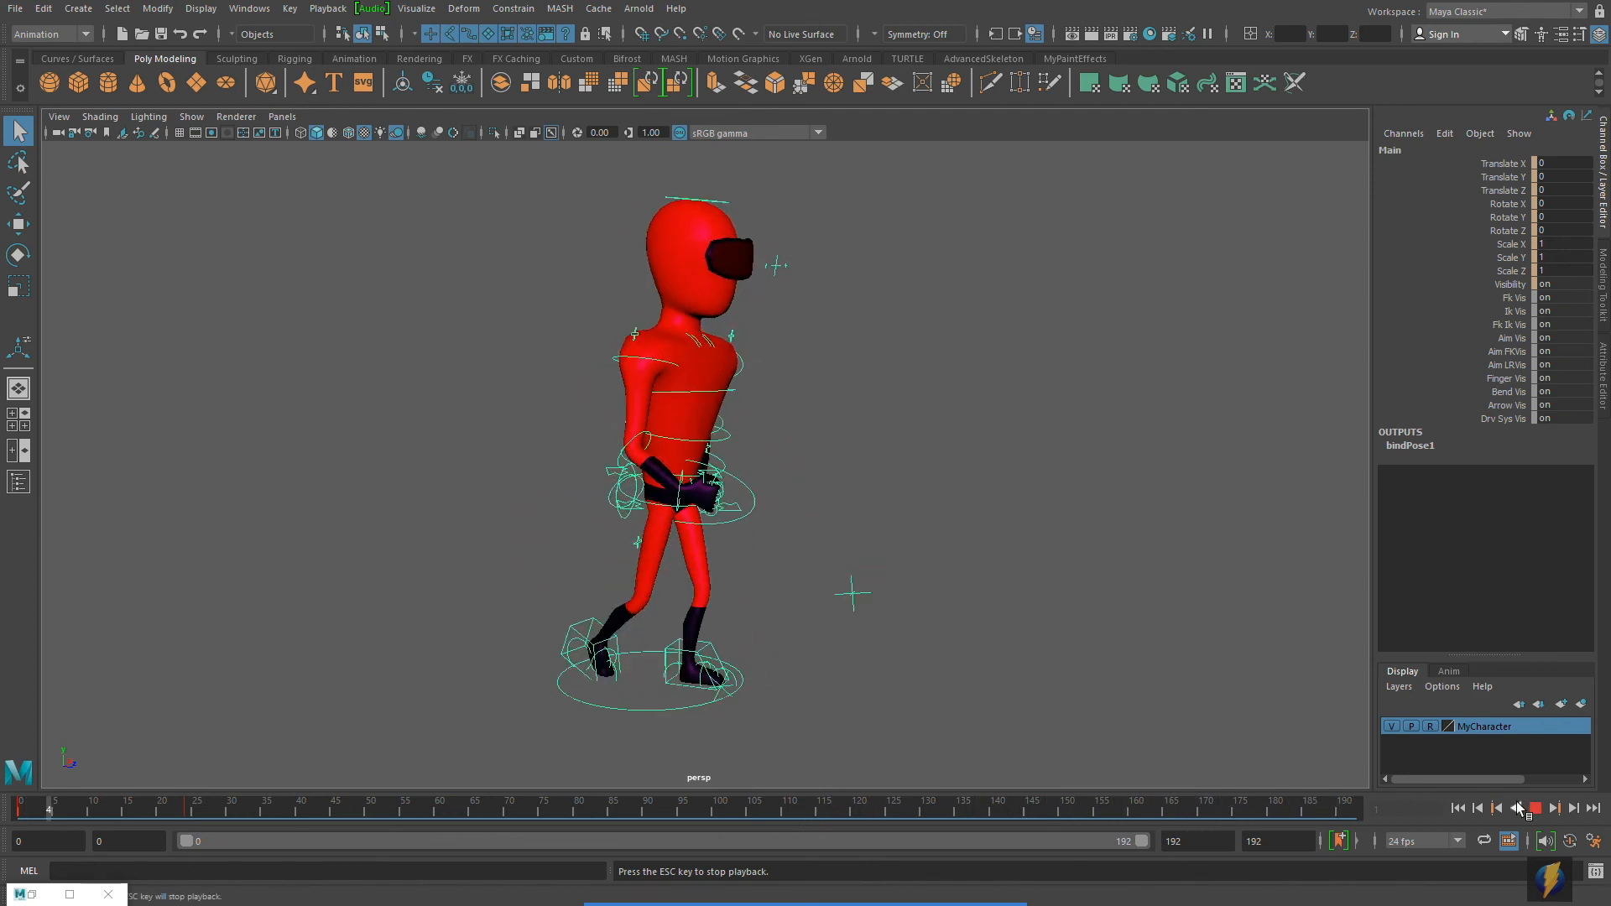
left_click(1534, 808)
left_click(1457, 808)
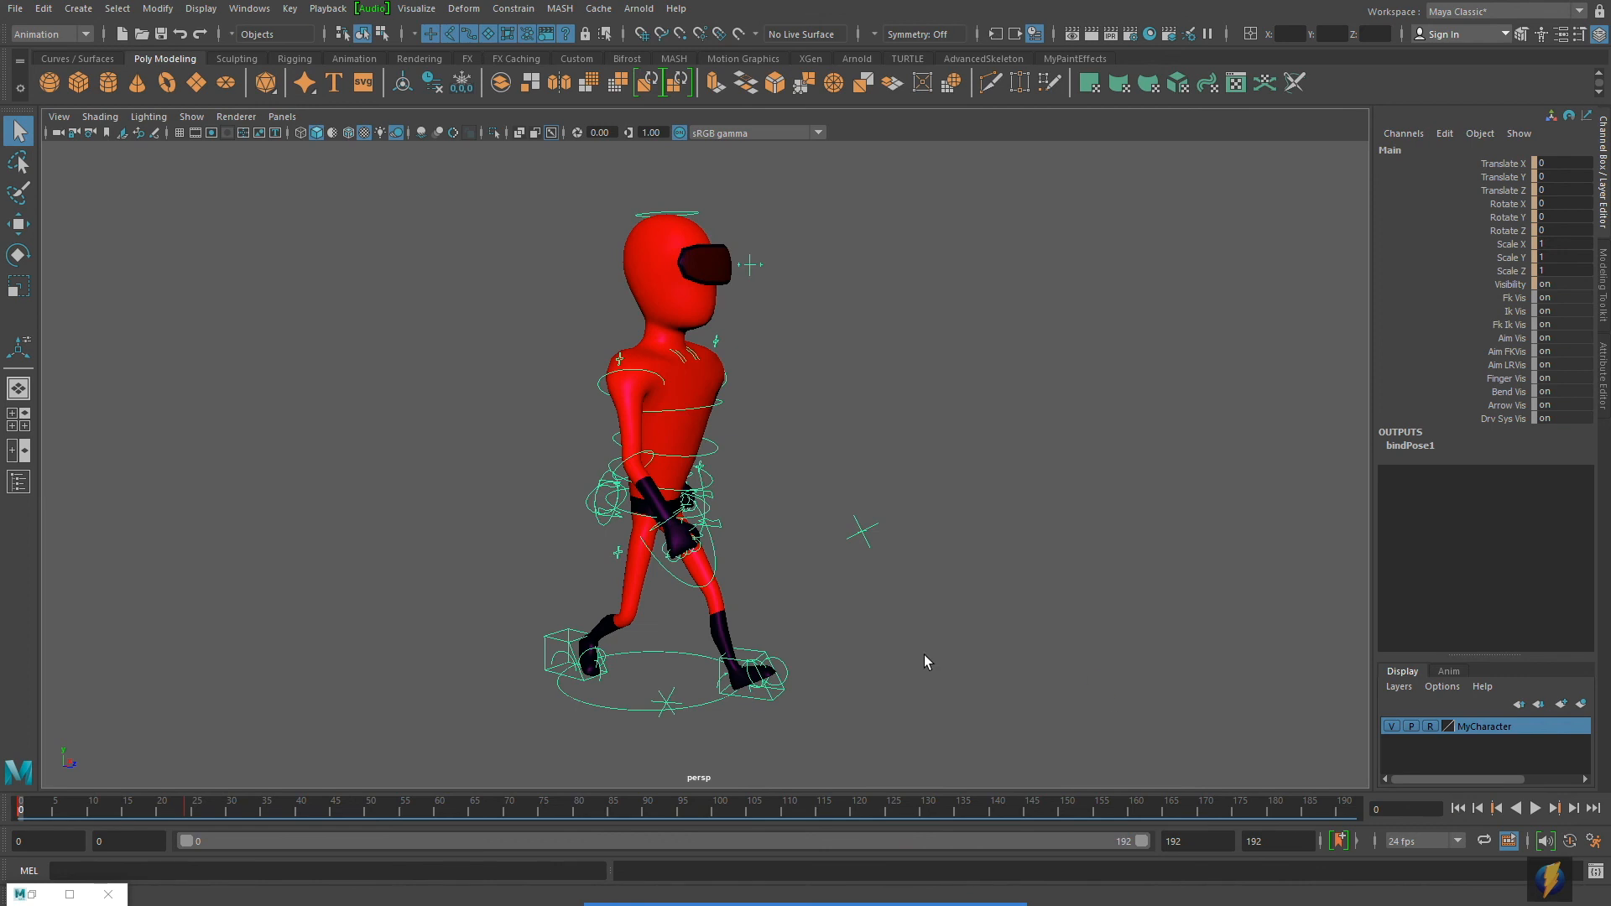
Unmute the Main control's channels from Translate X through Visibility.
left_click(914, 564)
left_click_drag(637, 736, 640, 736)
middle_click_drag(860, 605, 795, 612, "alt")
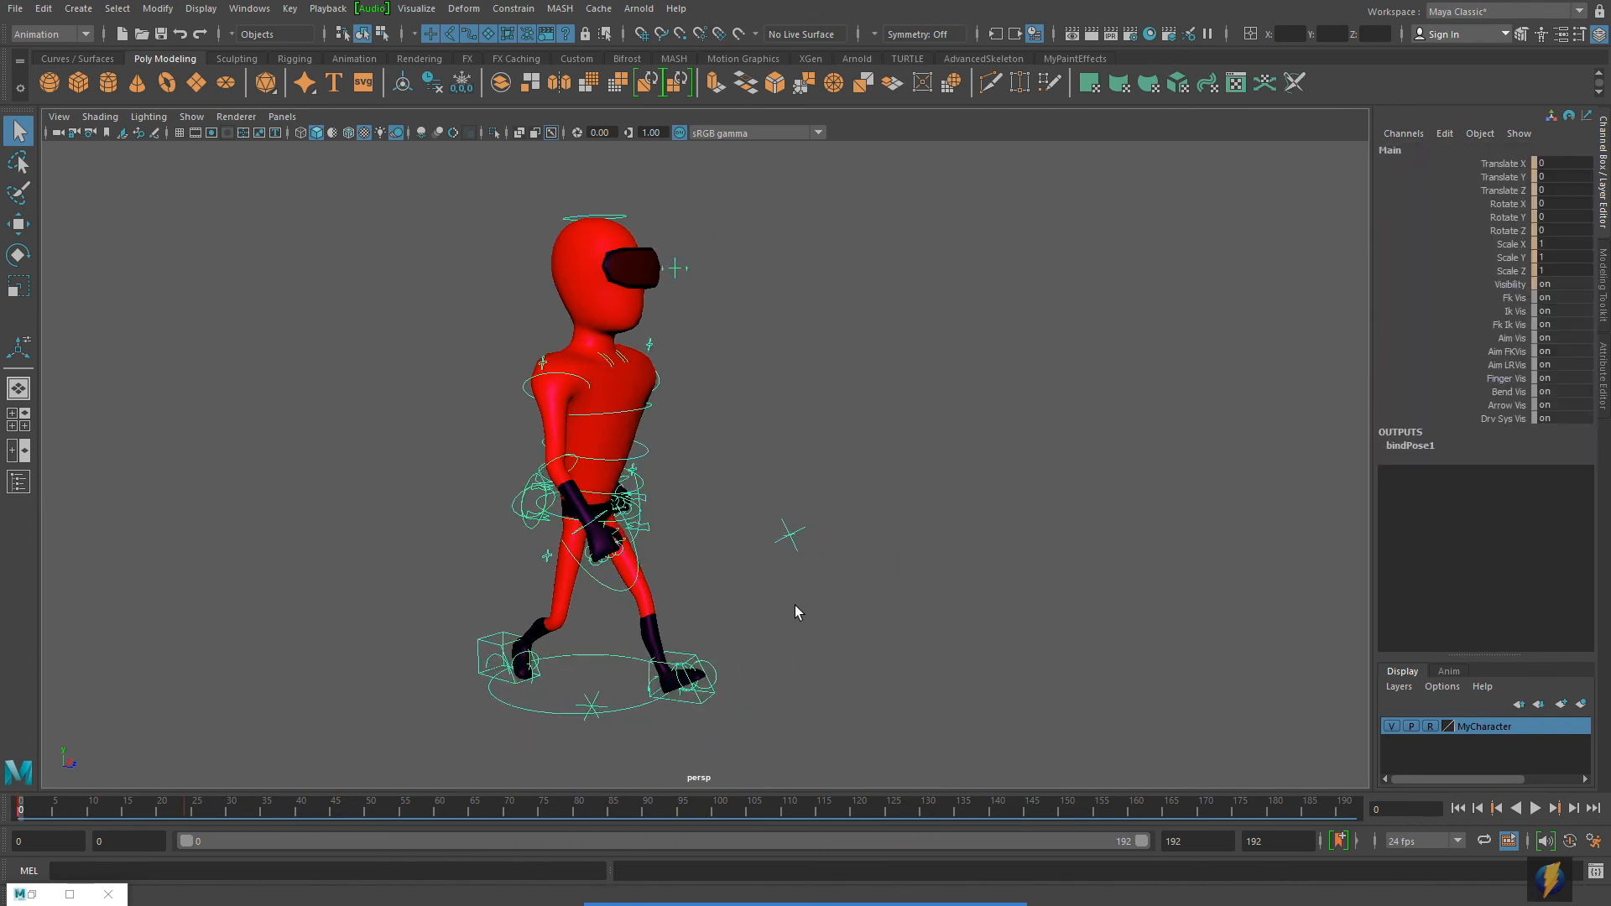
left_click_drag(1517, 164, 1515, 285)
right_click(1495, 239)
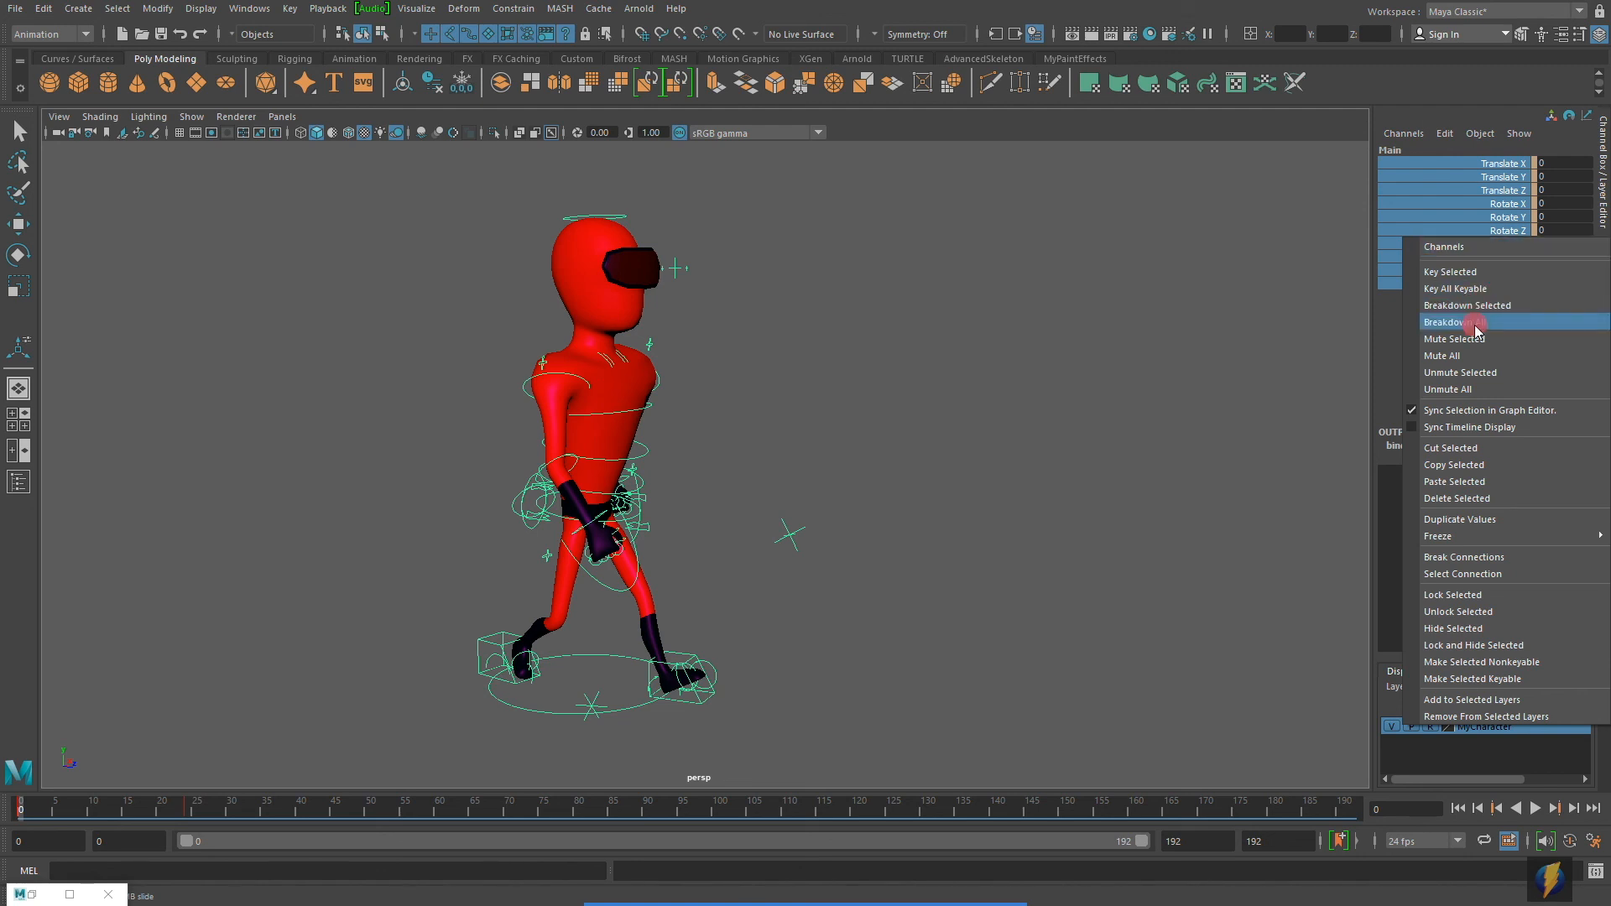
left_click(1468, 373)
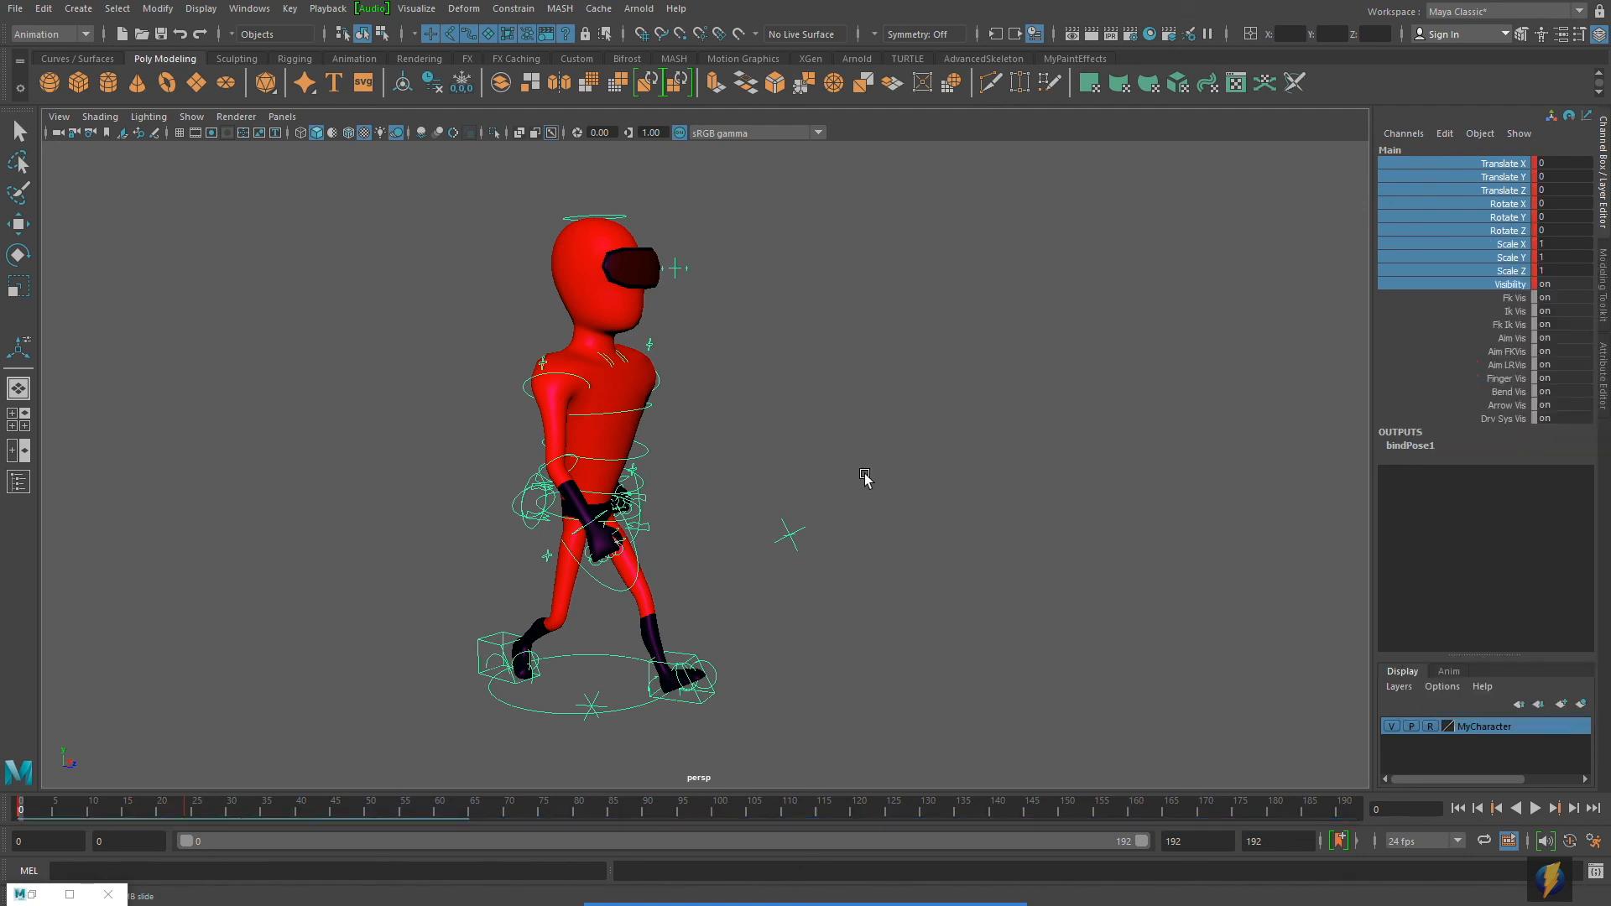
Play the walk twice from frame 0, examining the character's forward travel, and rewind to the start.
scroll(952, 458, "down", 3)
middle_click_drag(687, 400, 417, 346, "alt")
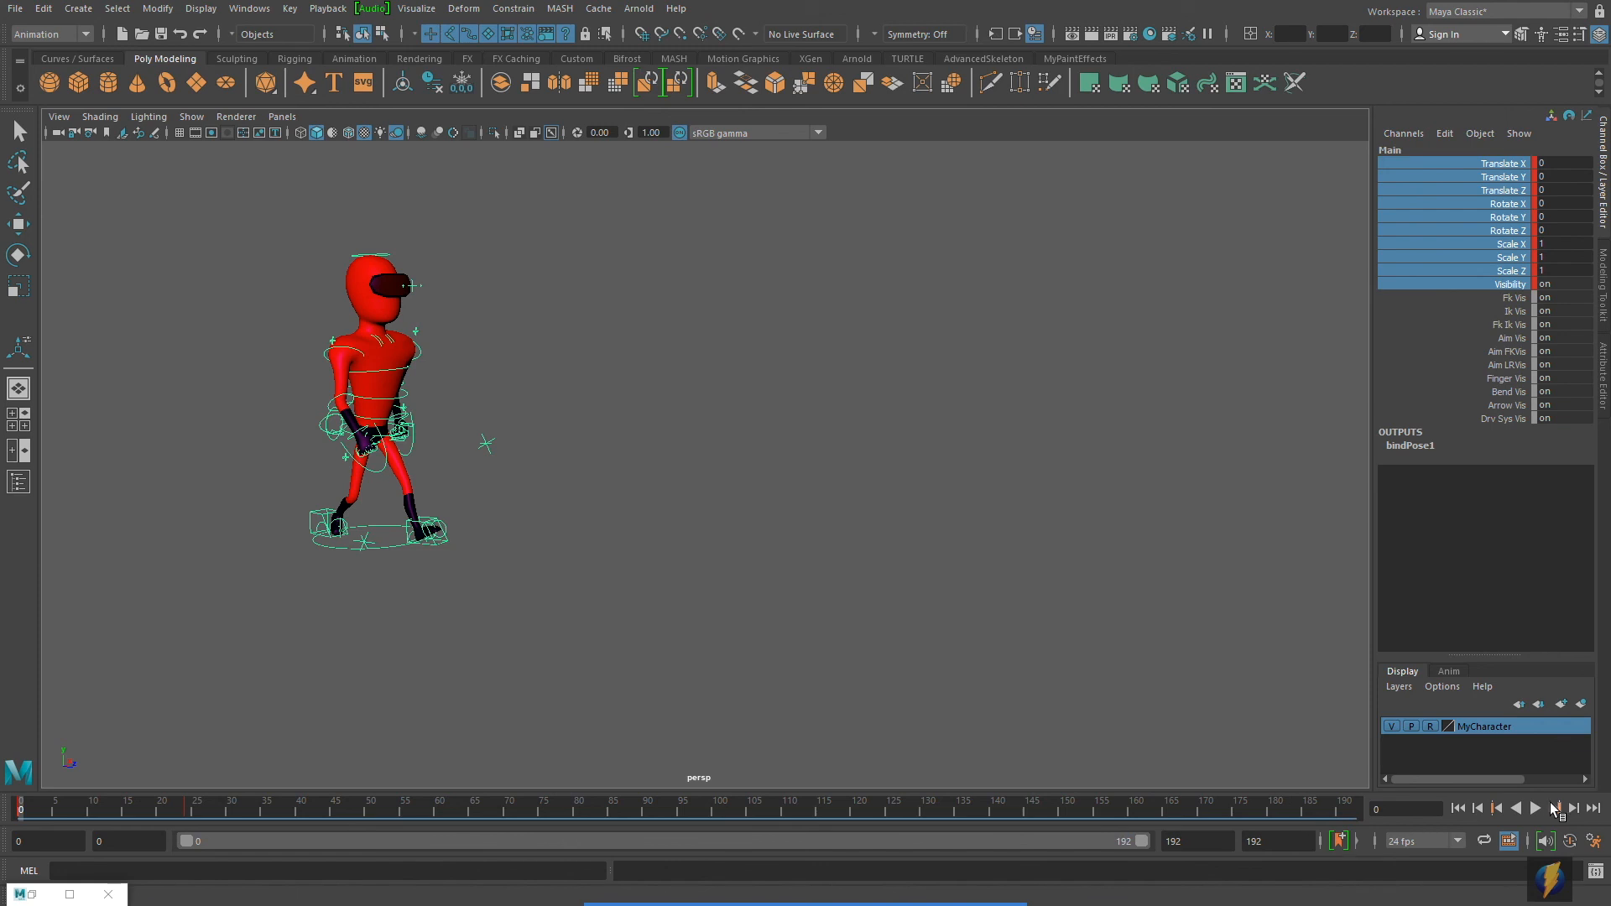
left_click(1535, 808)
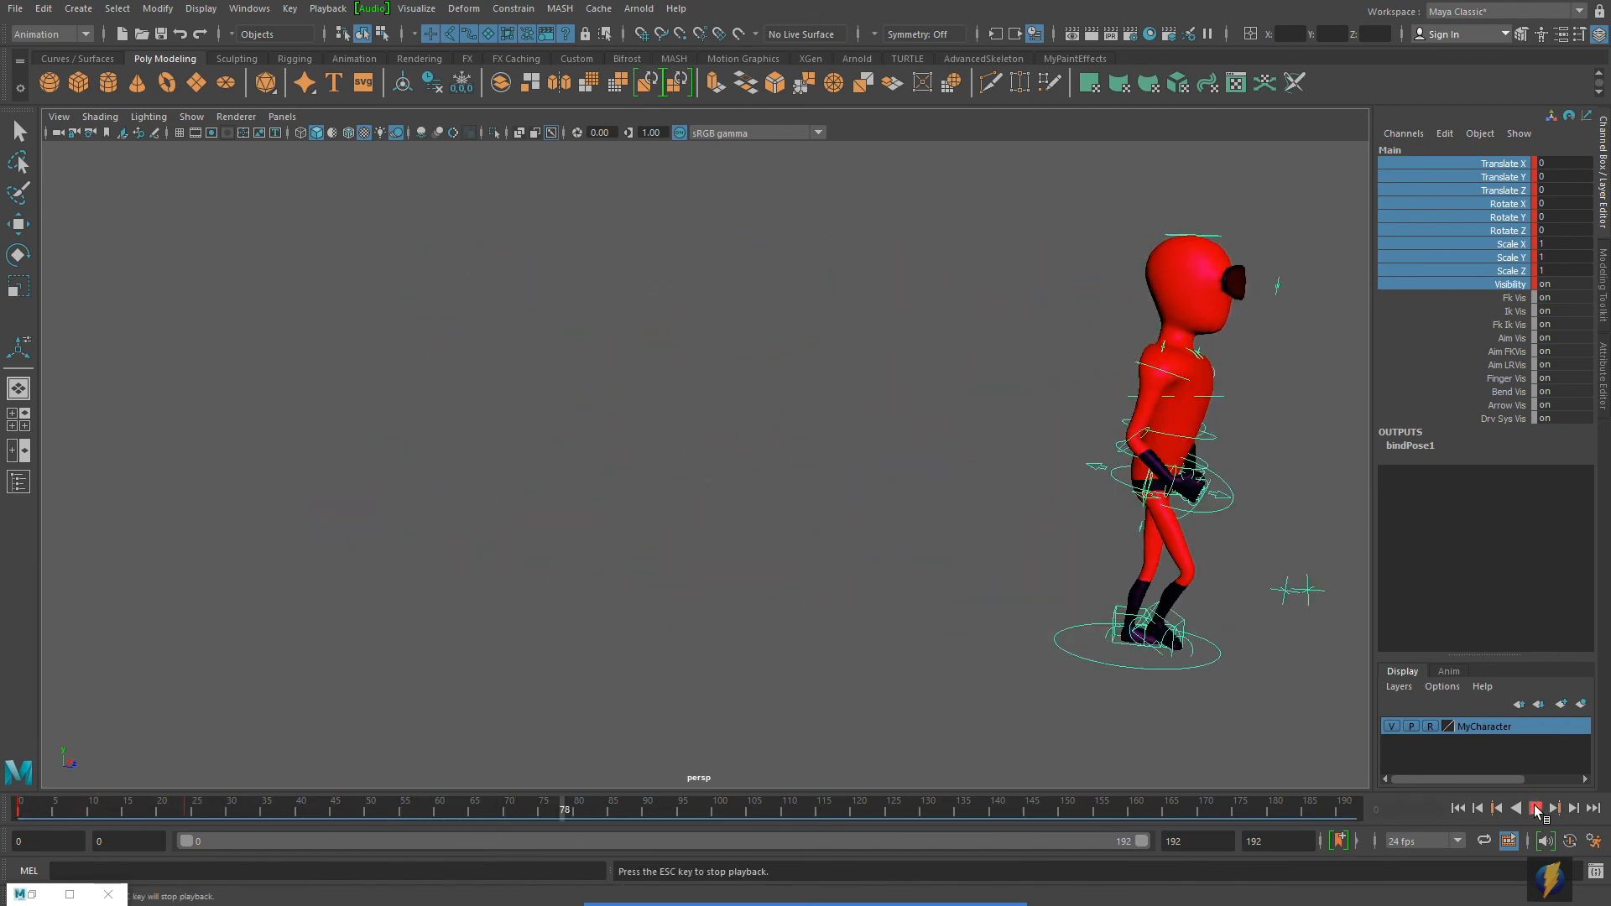
left_click(1535, 808)
left_click(1458, 808)
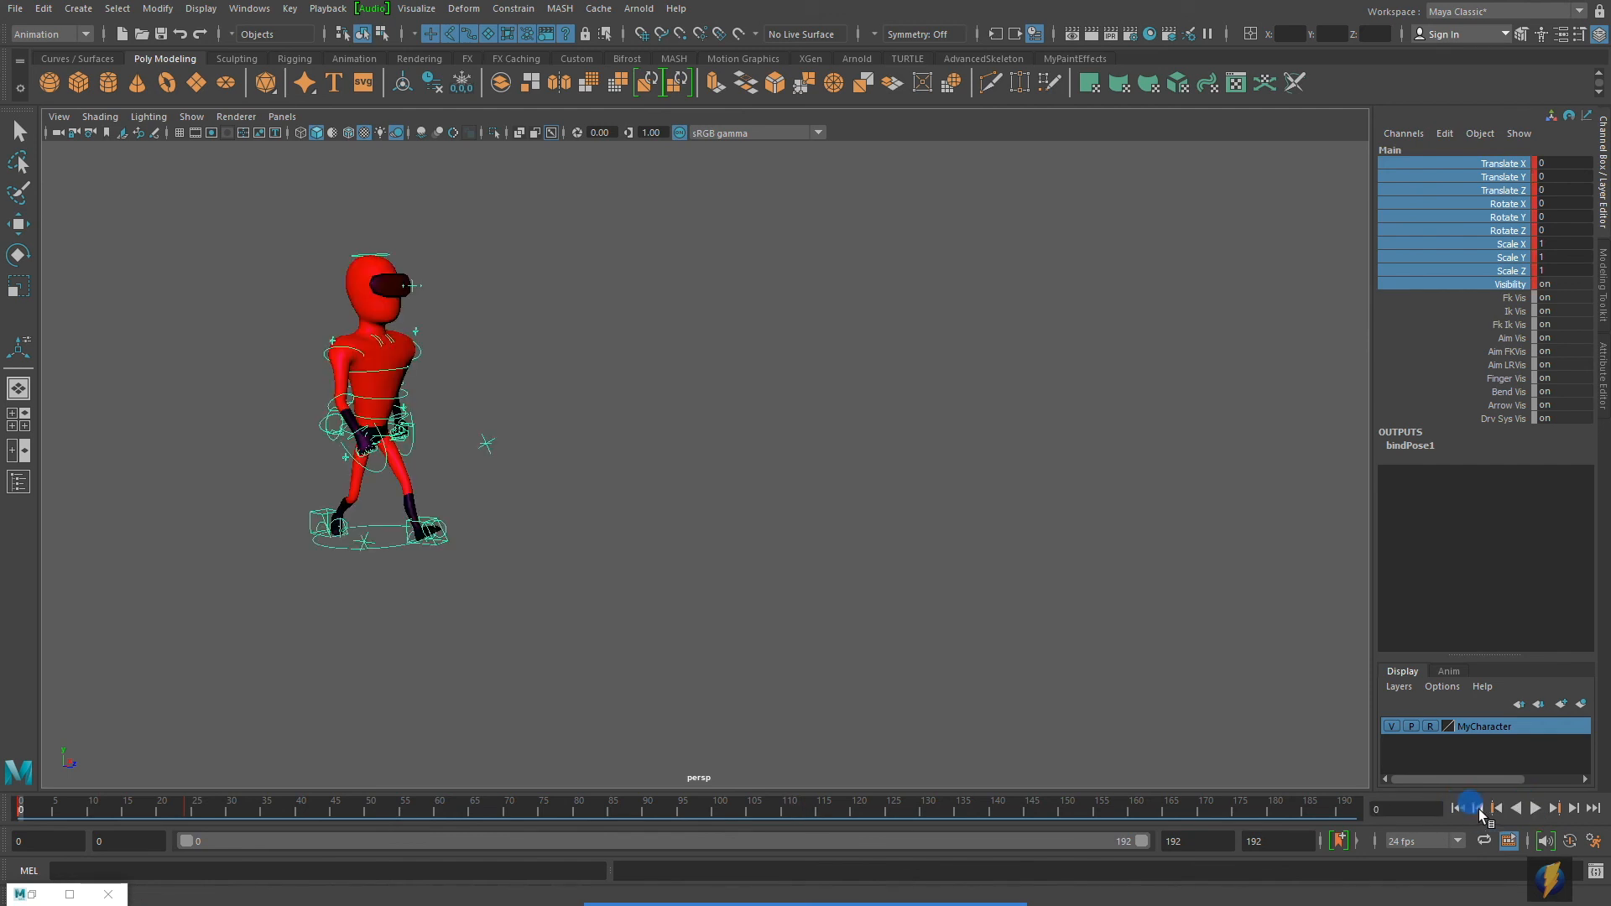
left_click(1536, 808)
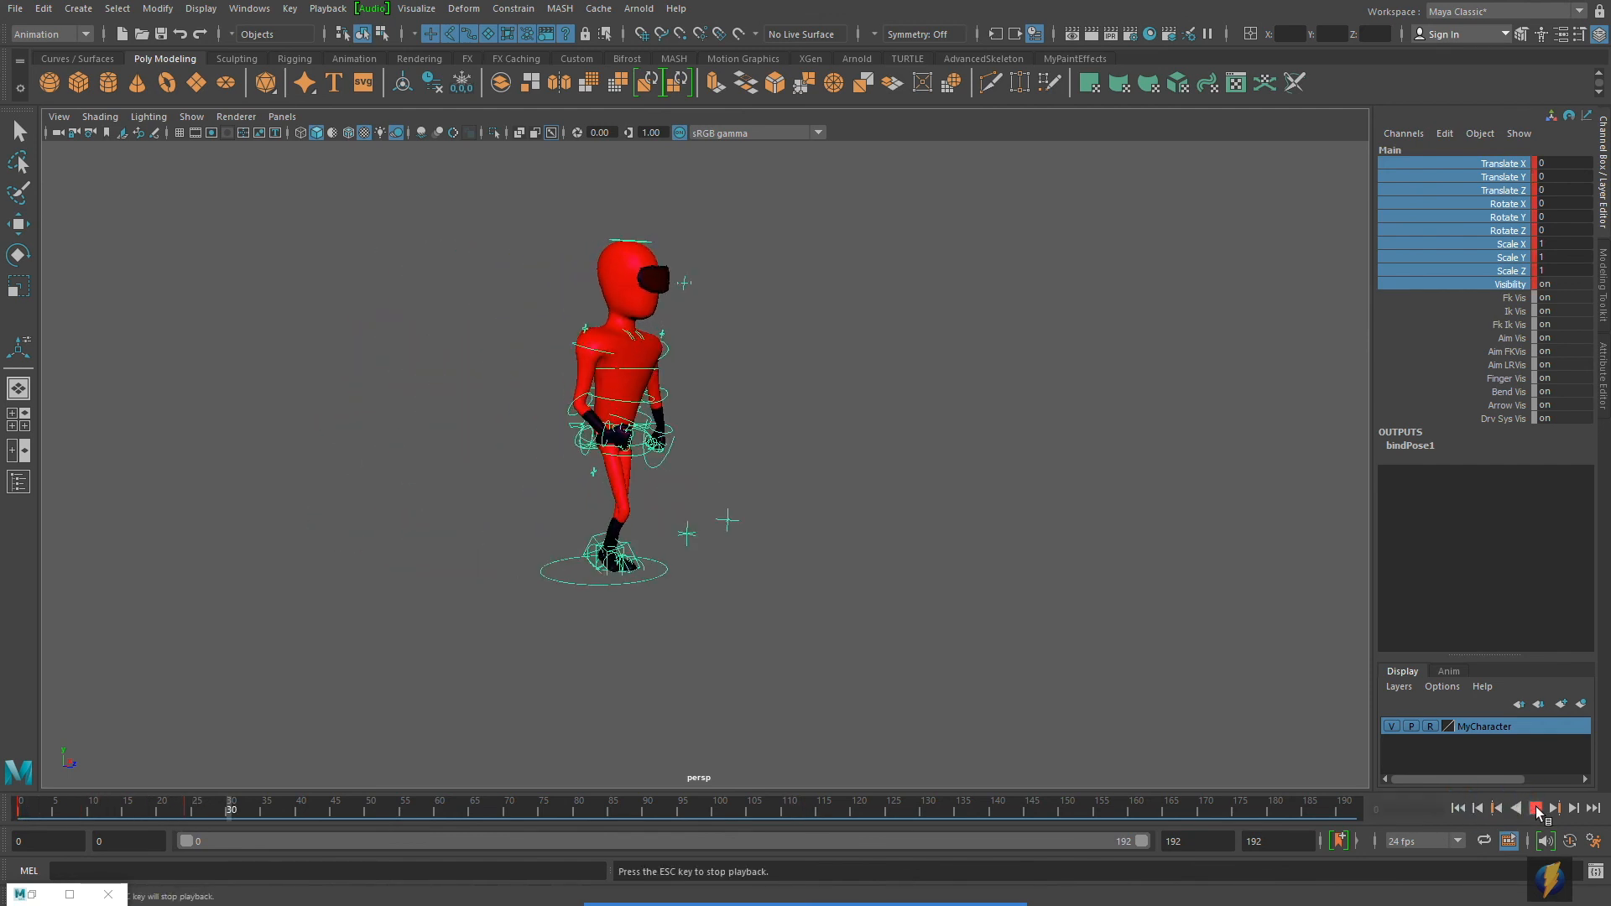
left_click(1535, 808)
left_click(1458, 808)
Reopen the Graph Editor for the Main control and select its Translate Z key at frame 24.
left_click_drag(486, 442, 693, 613, "alt")
left_click(492, 633)
left_click_drag(509, 638, 509, 639)
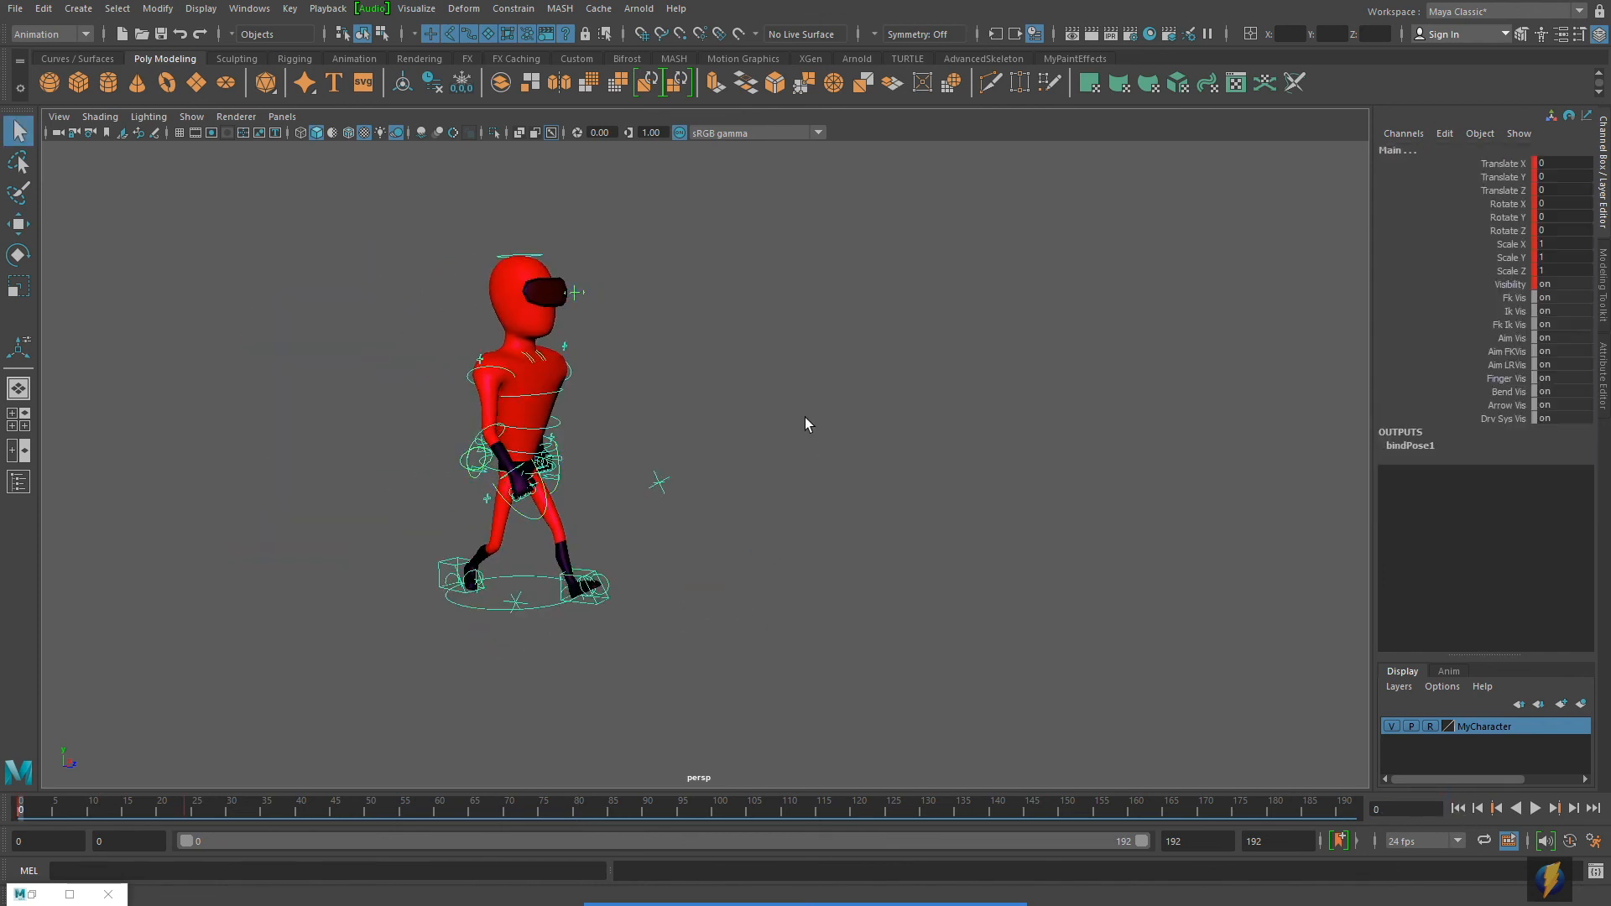
left_click(252, 10)
mouse_move(361, 101)
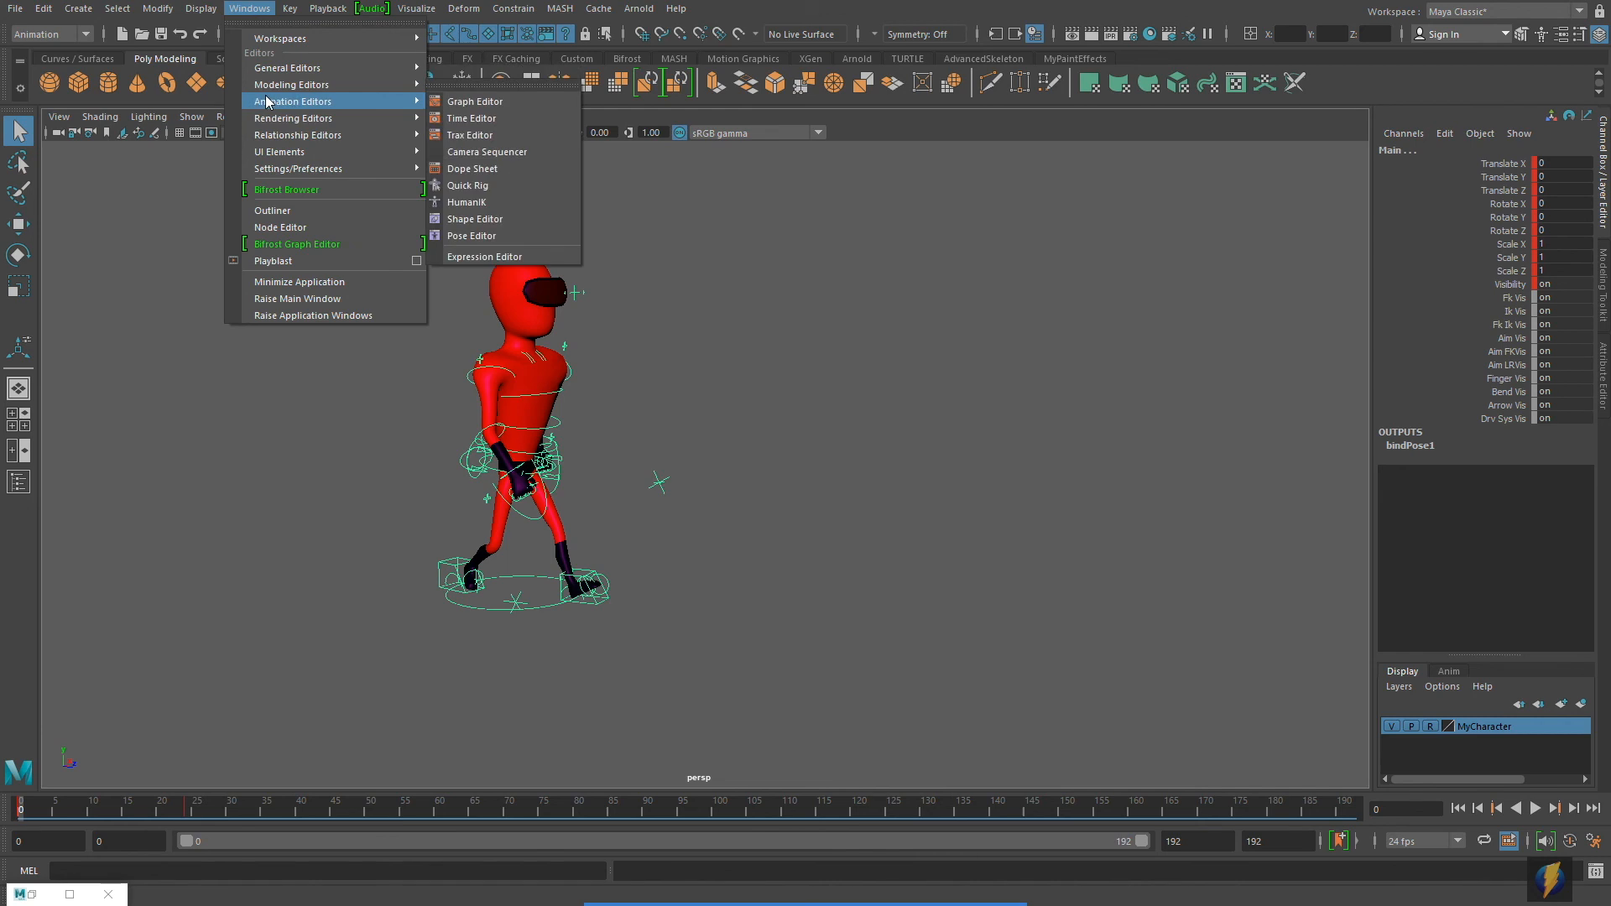
left_click(470, 101)
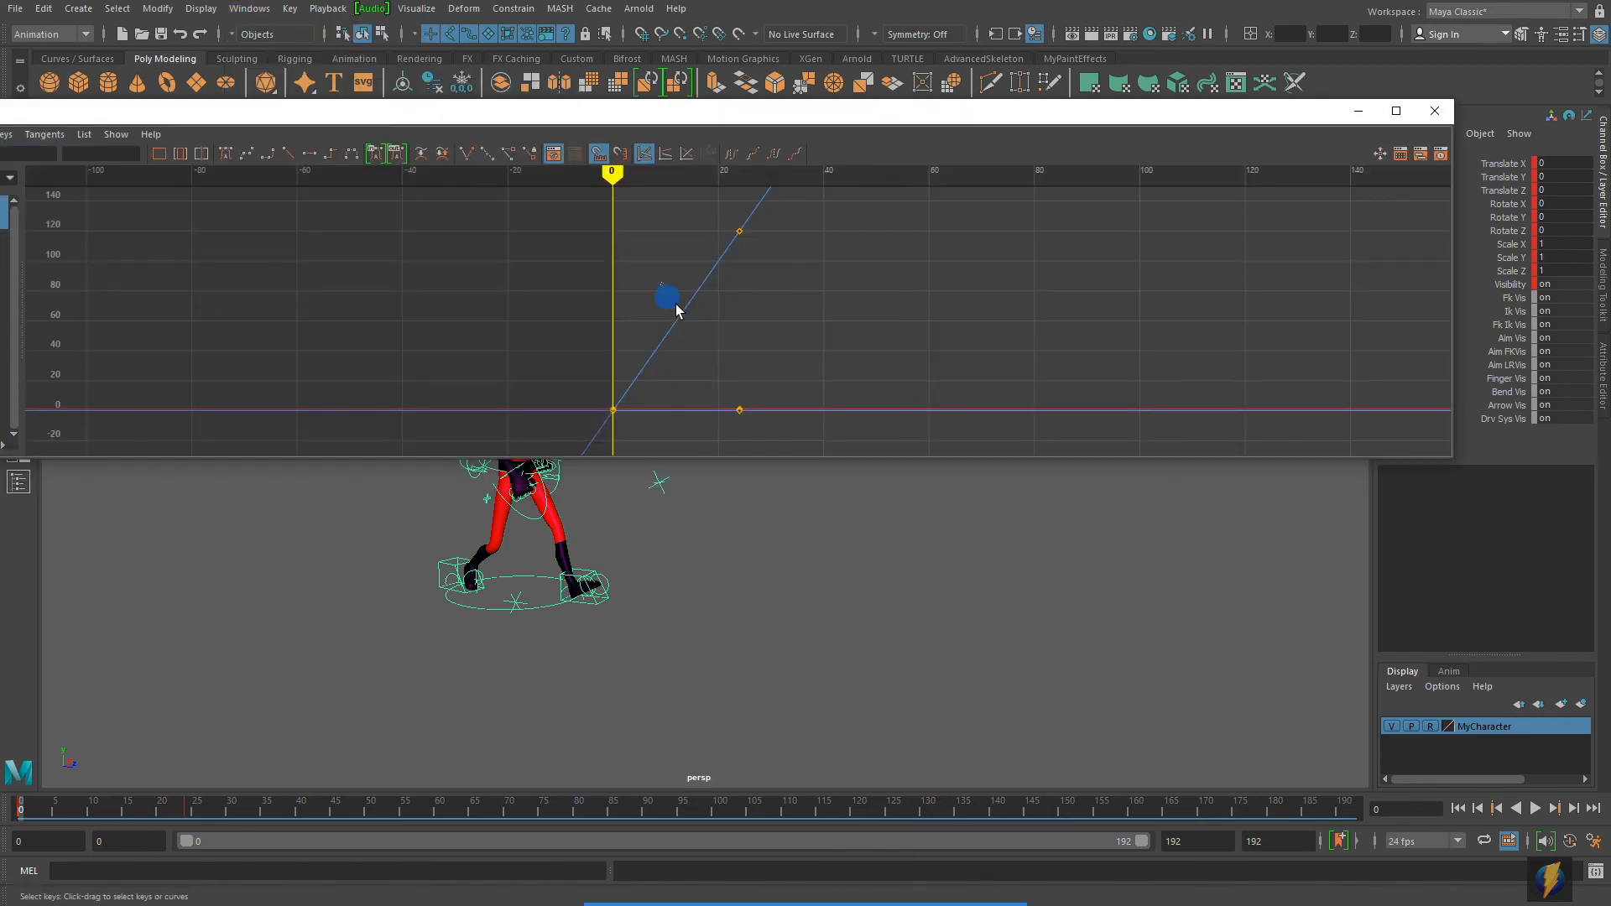
left_click(739, 231)
right_click_drag(860, 245, 891, 295, "alt")
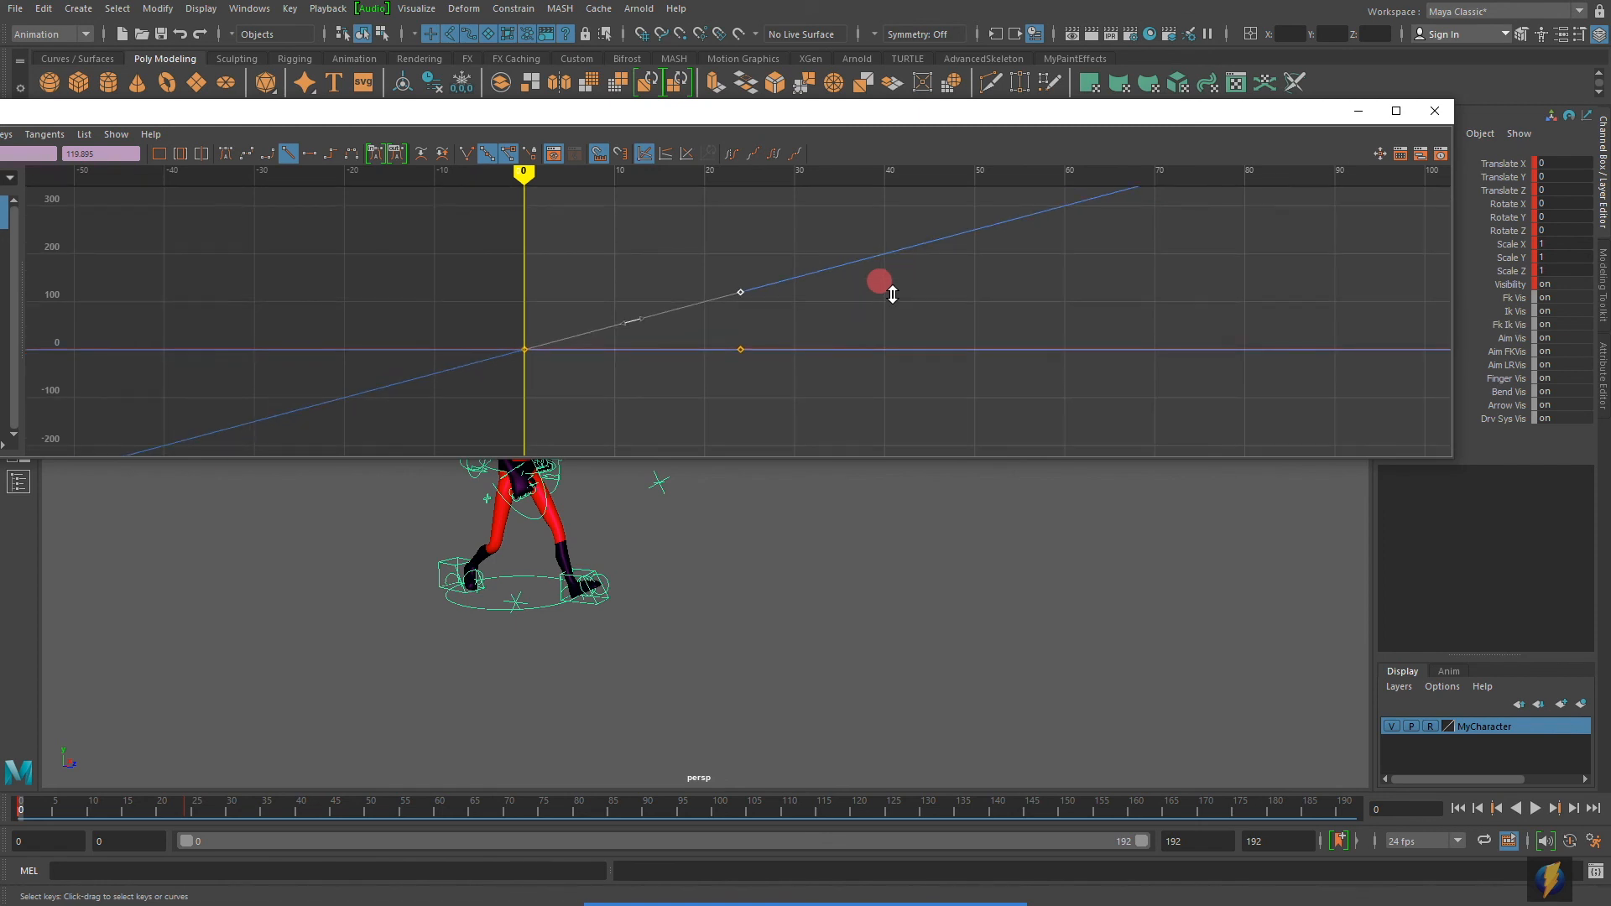
left_click_drag(726, 116, 931, 274)
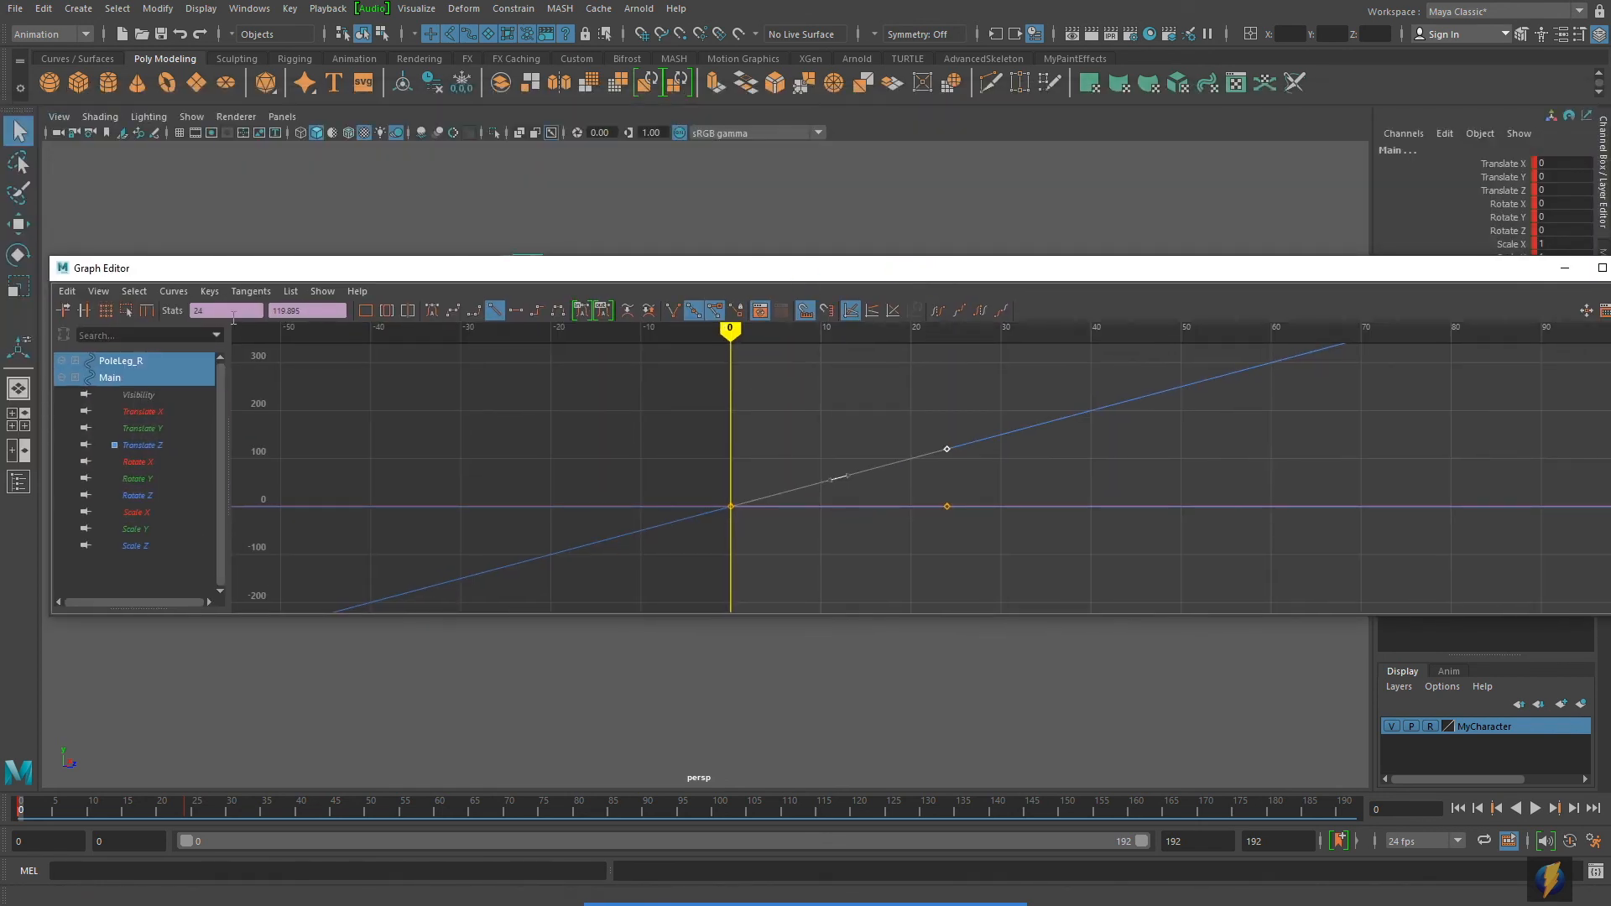
Set both Pre Infinity and Post Infinity of the Main control's Translate Z curve to Cycle.
left_click(174, 291)
mouse_move(252, 321)
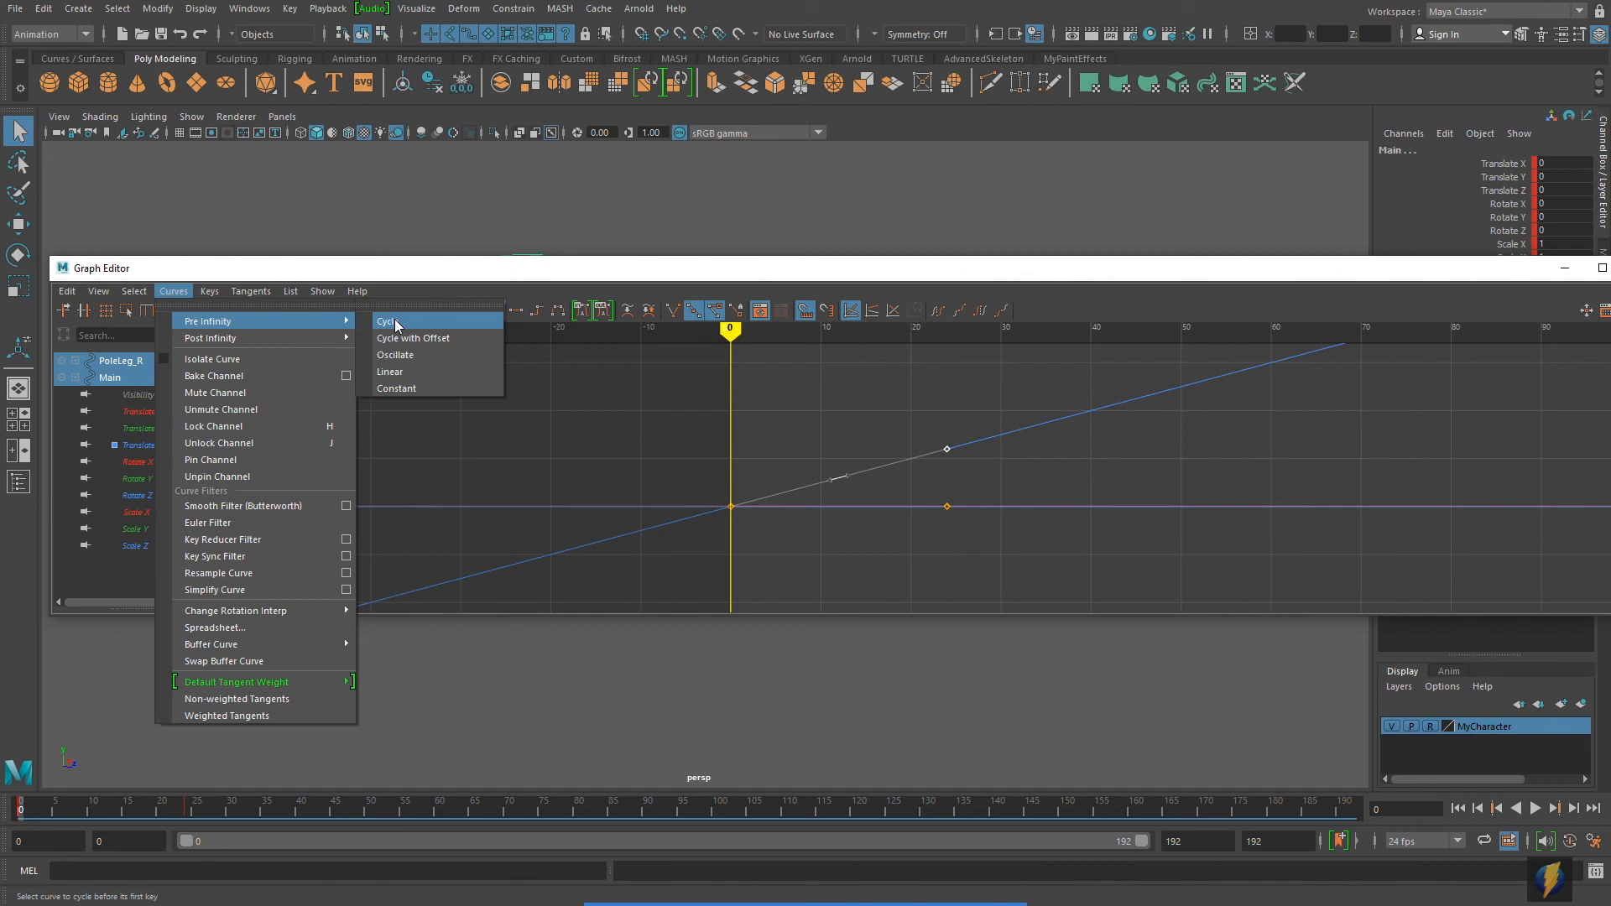
left_click(396, 322)
left_click(169, 292)
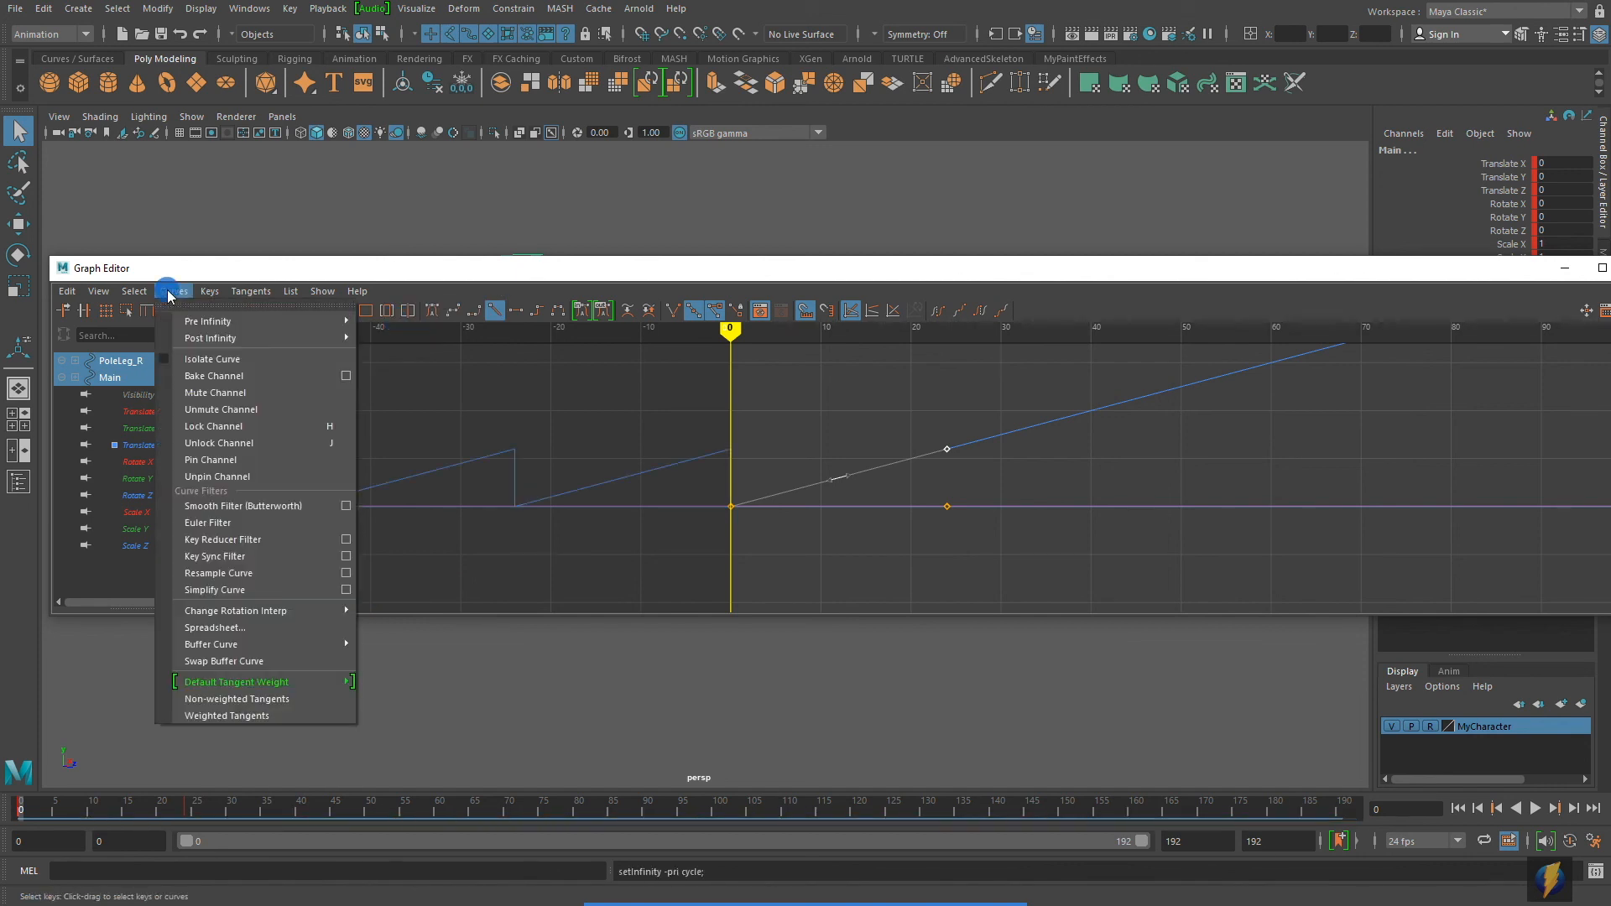
mouse_move(191, 338)
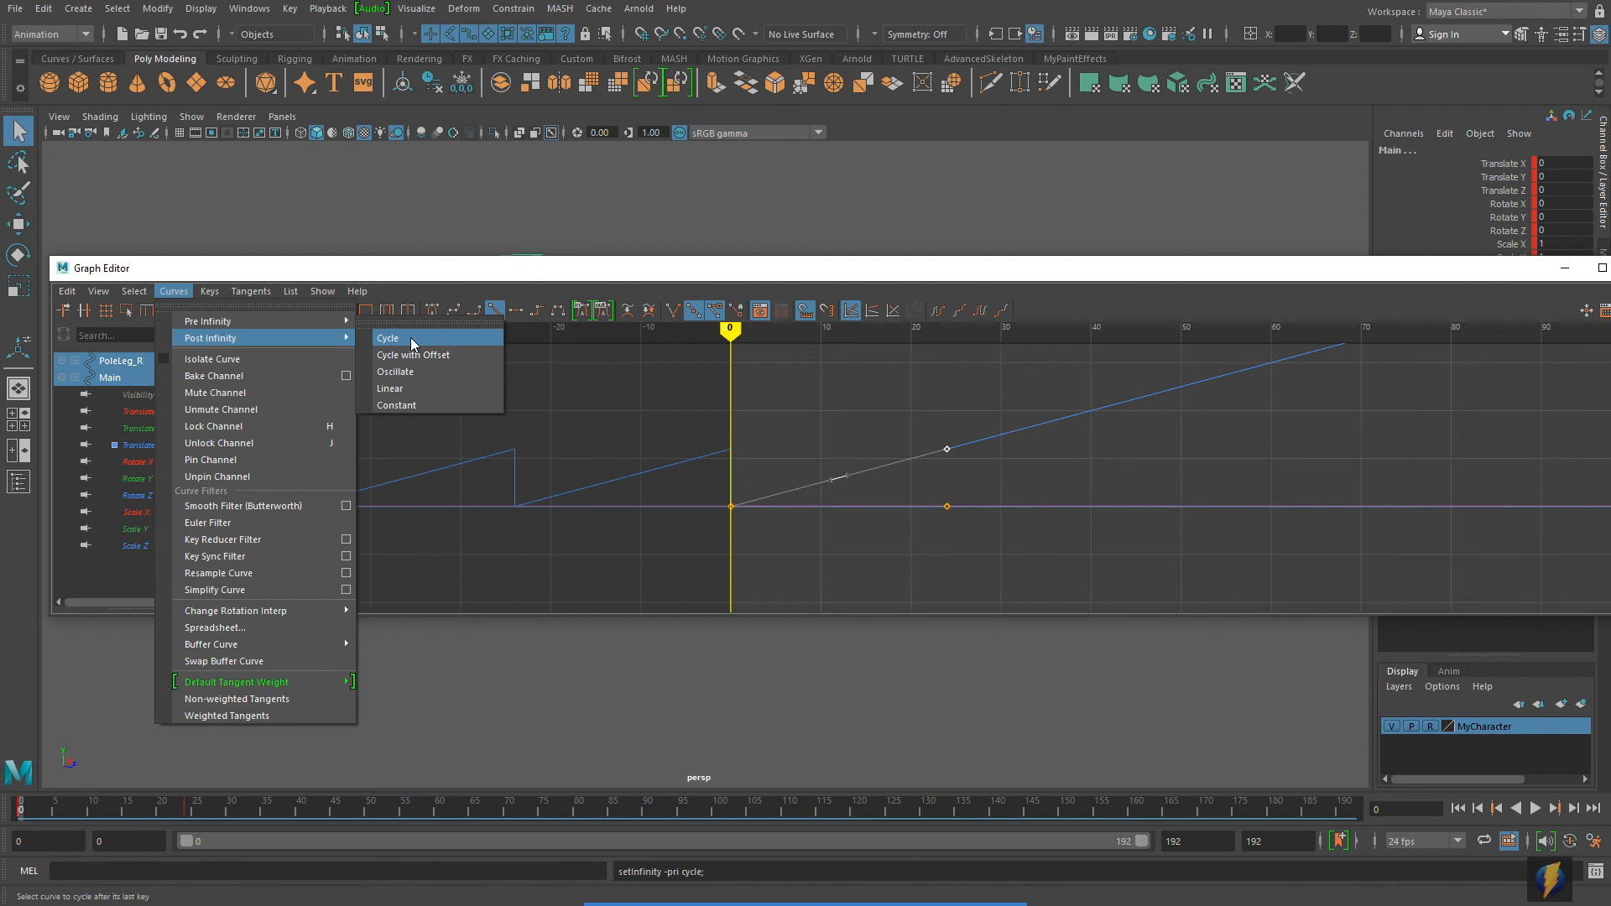
left_click(410, 338)
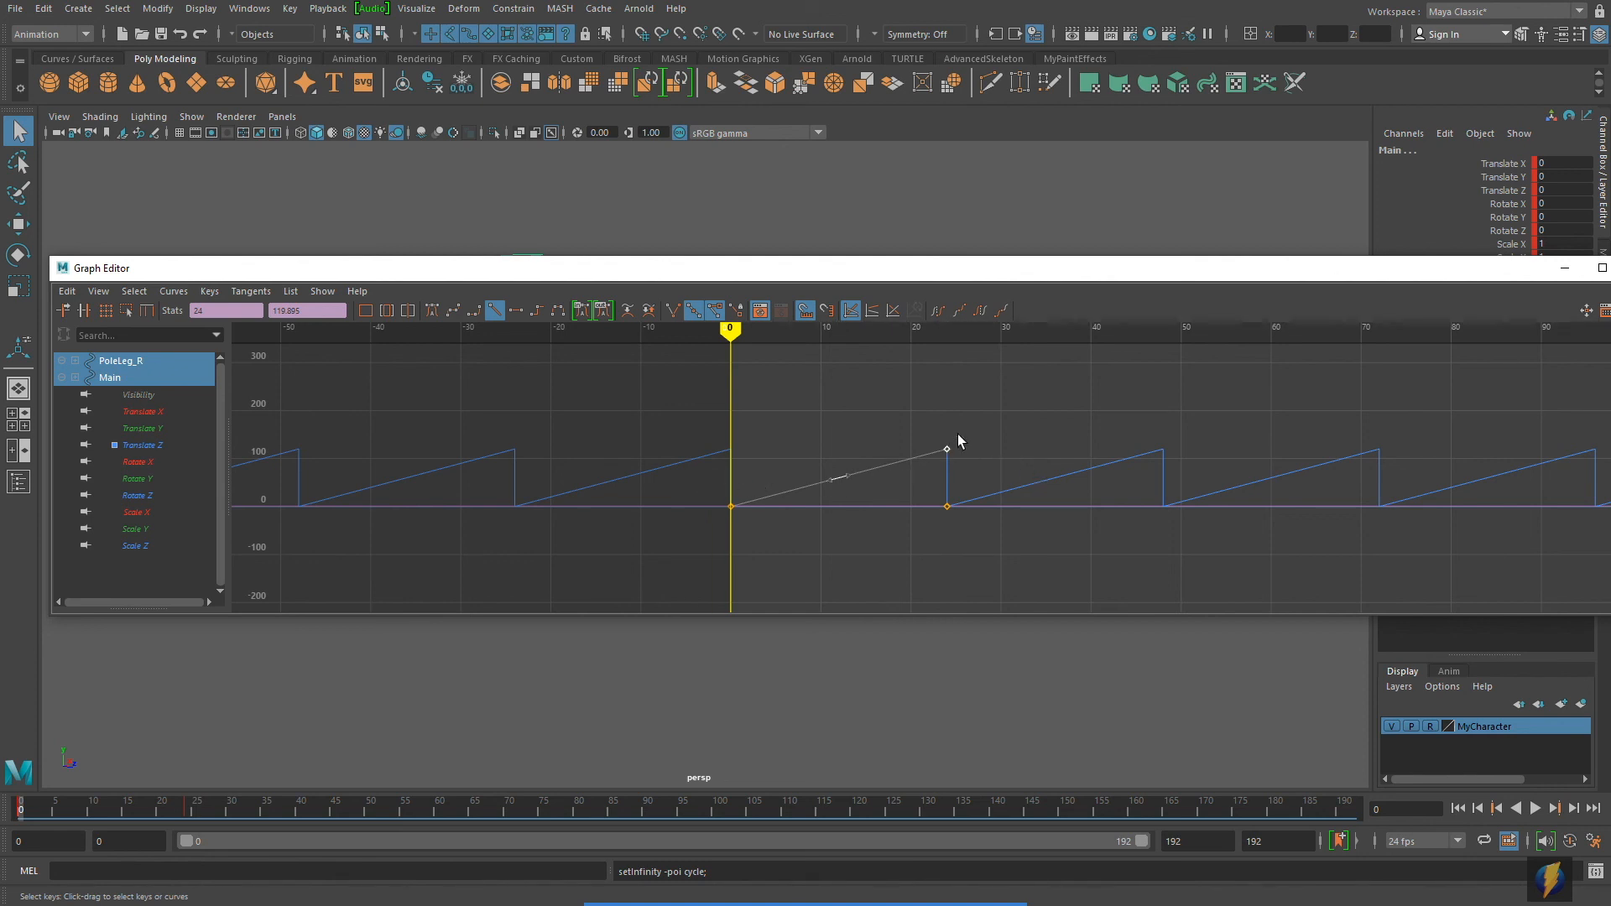
Close the Graph Editor, play the walk to examine the cycled forward travel, and return to frame 0.
left_click(176, 291)
mouse_move(210, 321)
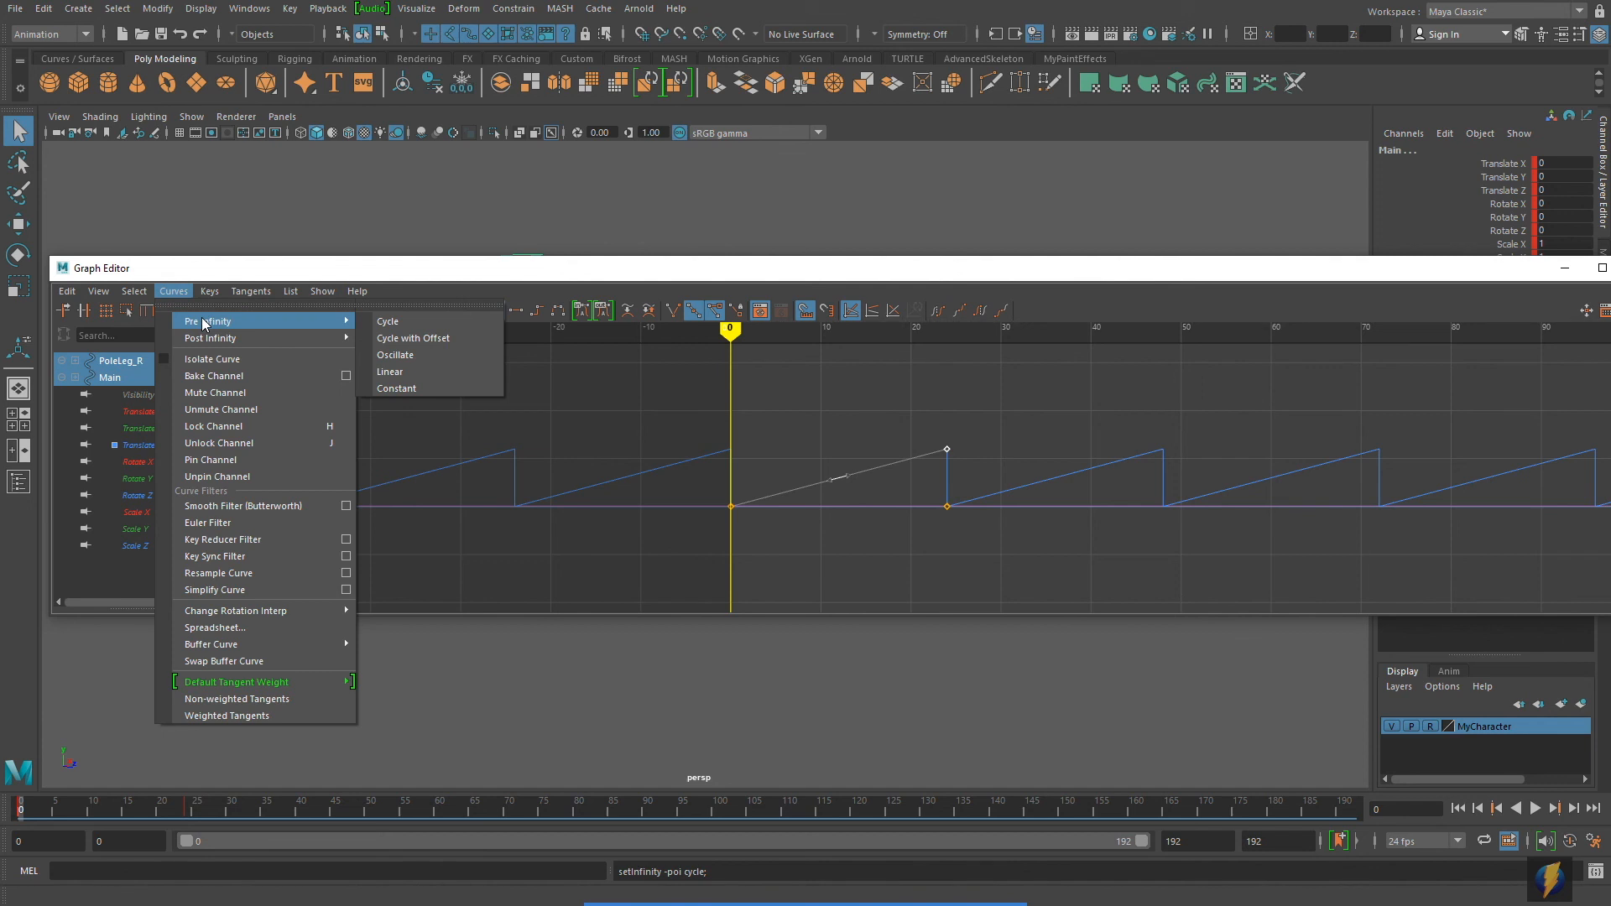
left_click(857, 274)
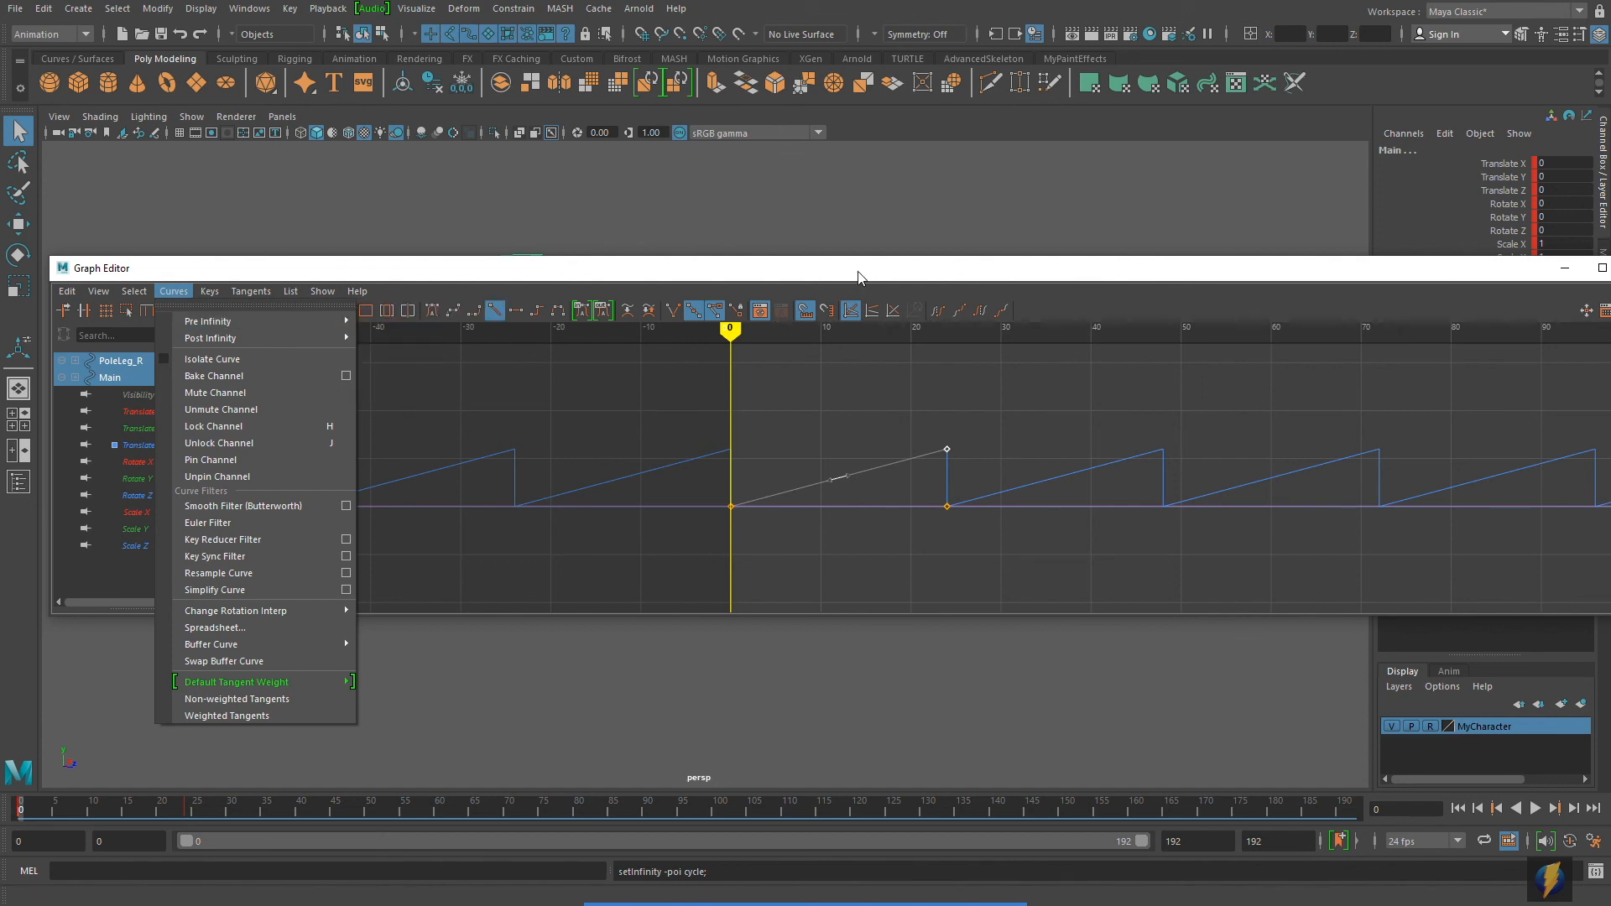
left_click(1559, 270)
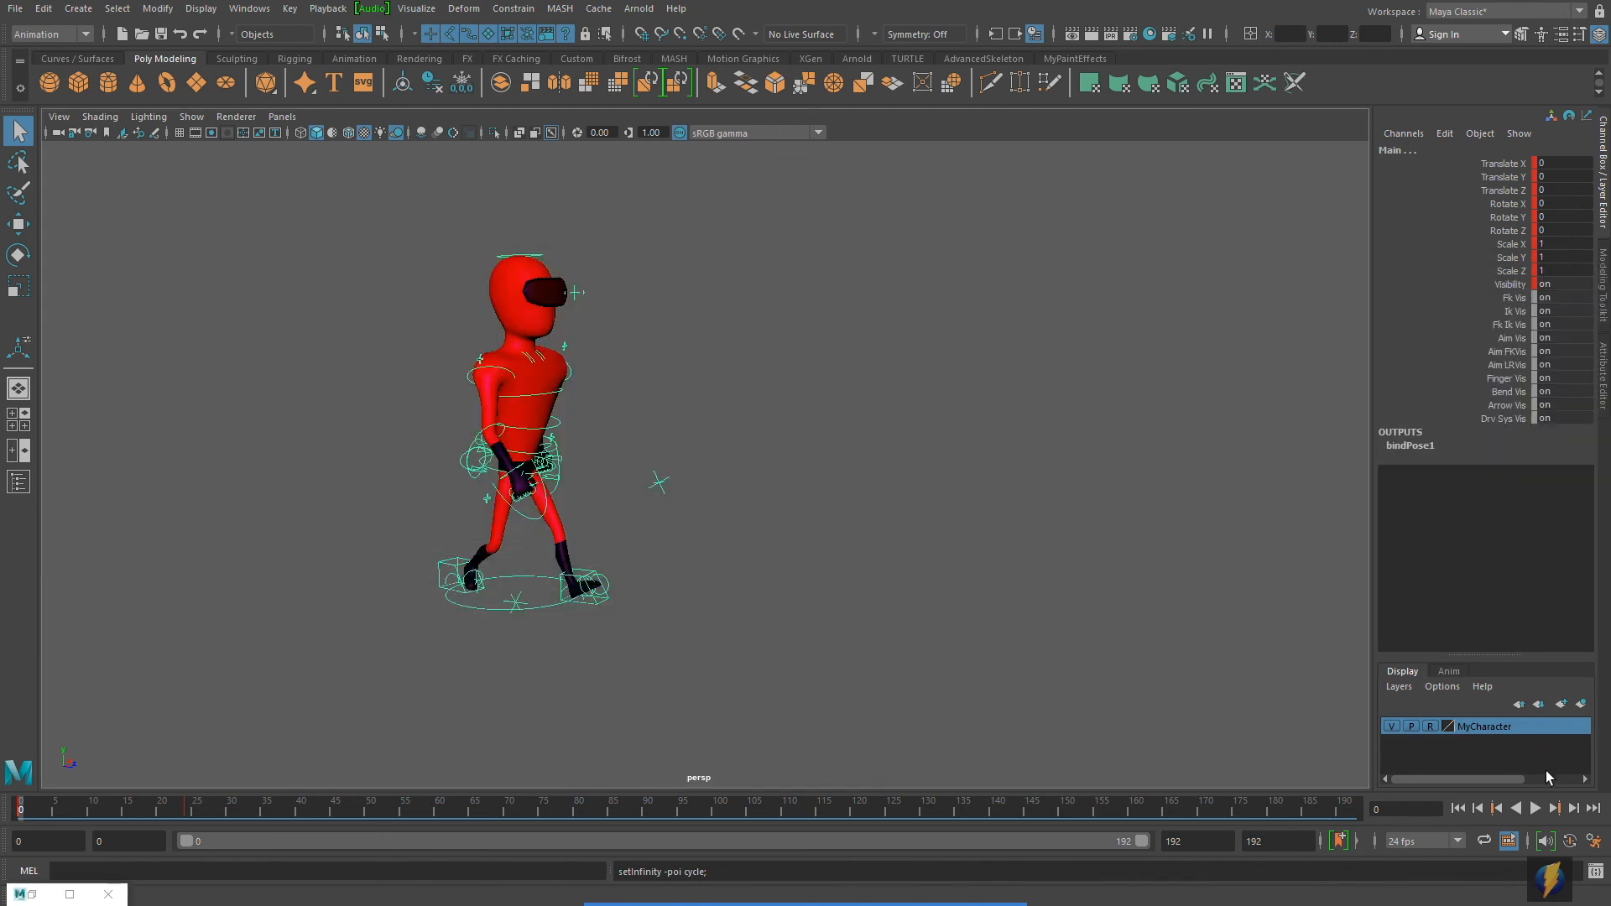
left_click(1535, 807)
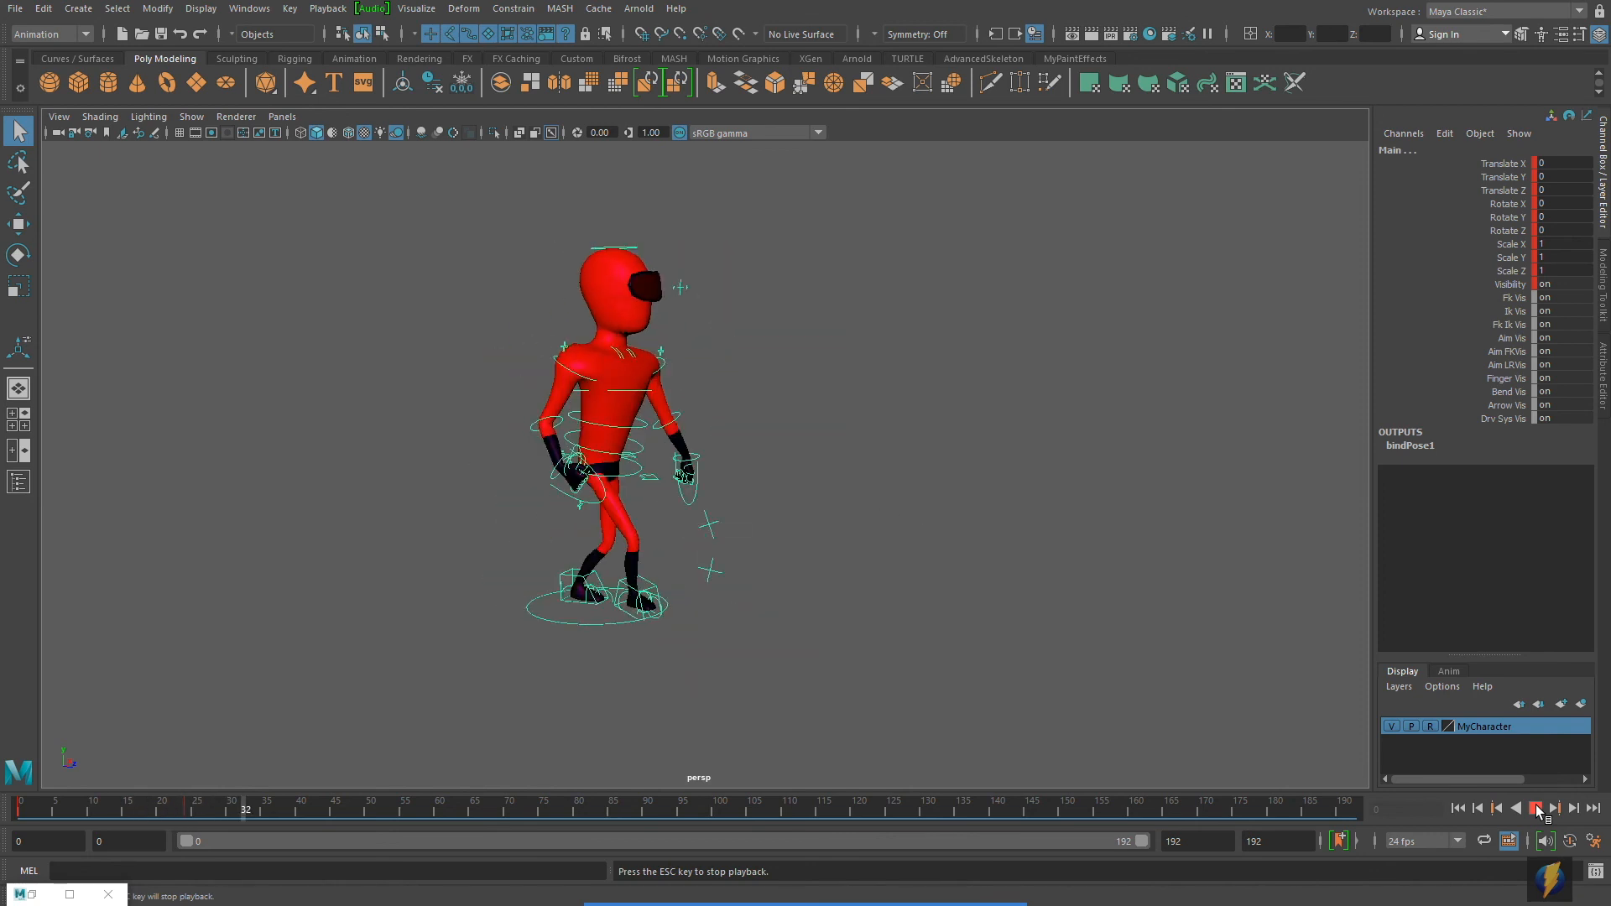
left_click_drag(935, 619, 972, 626, "alt")
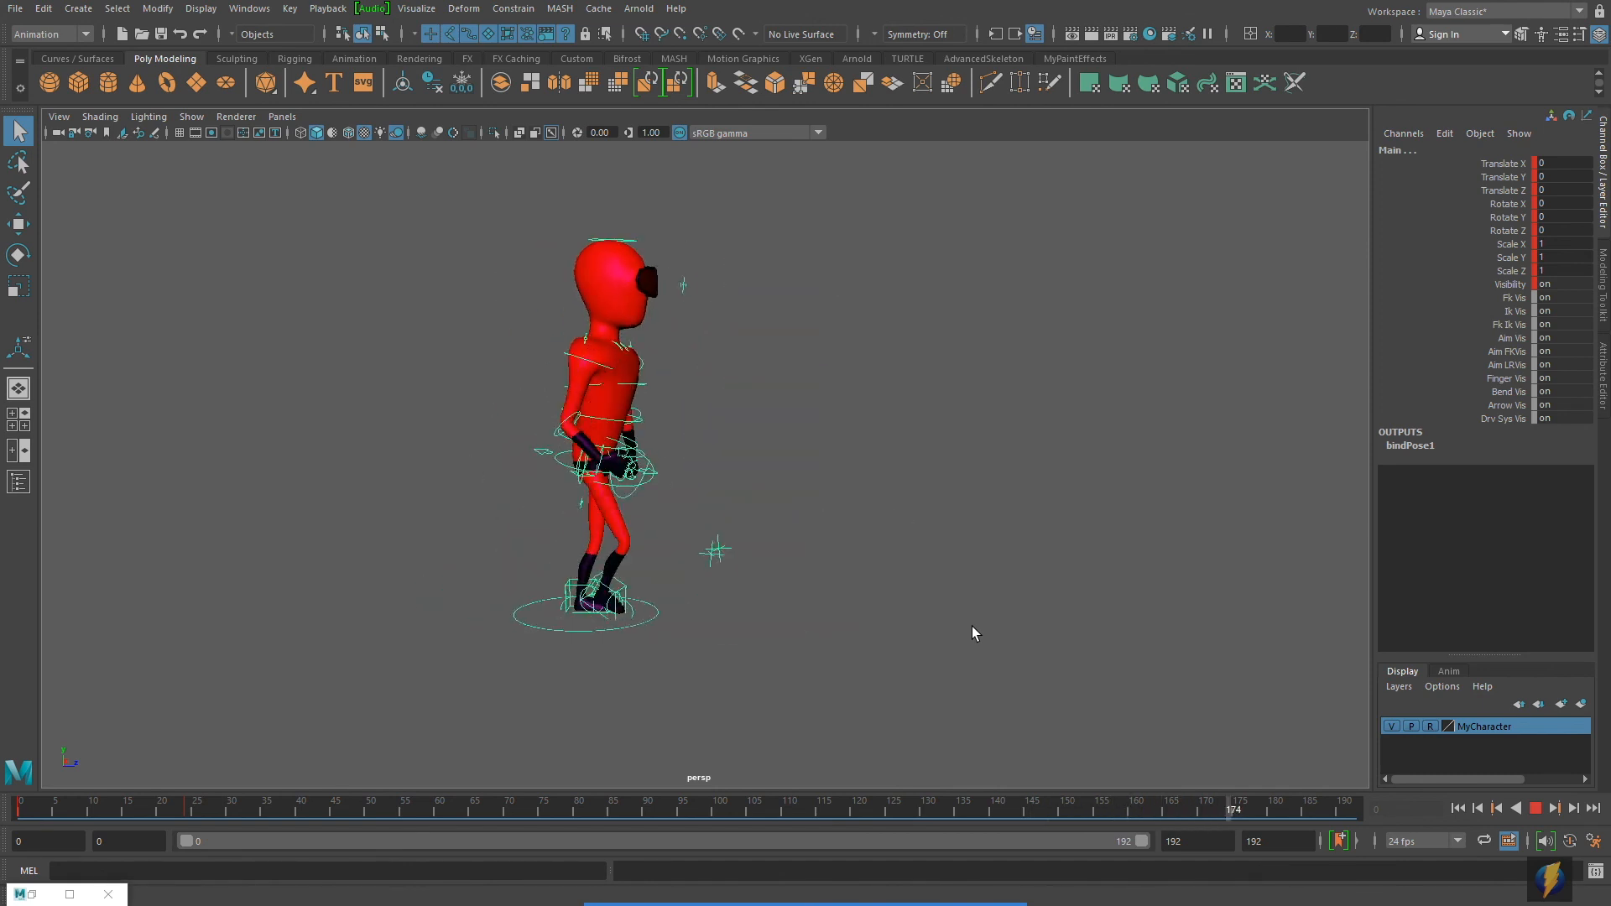
key("Escape")
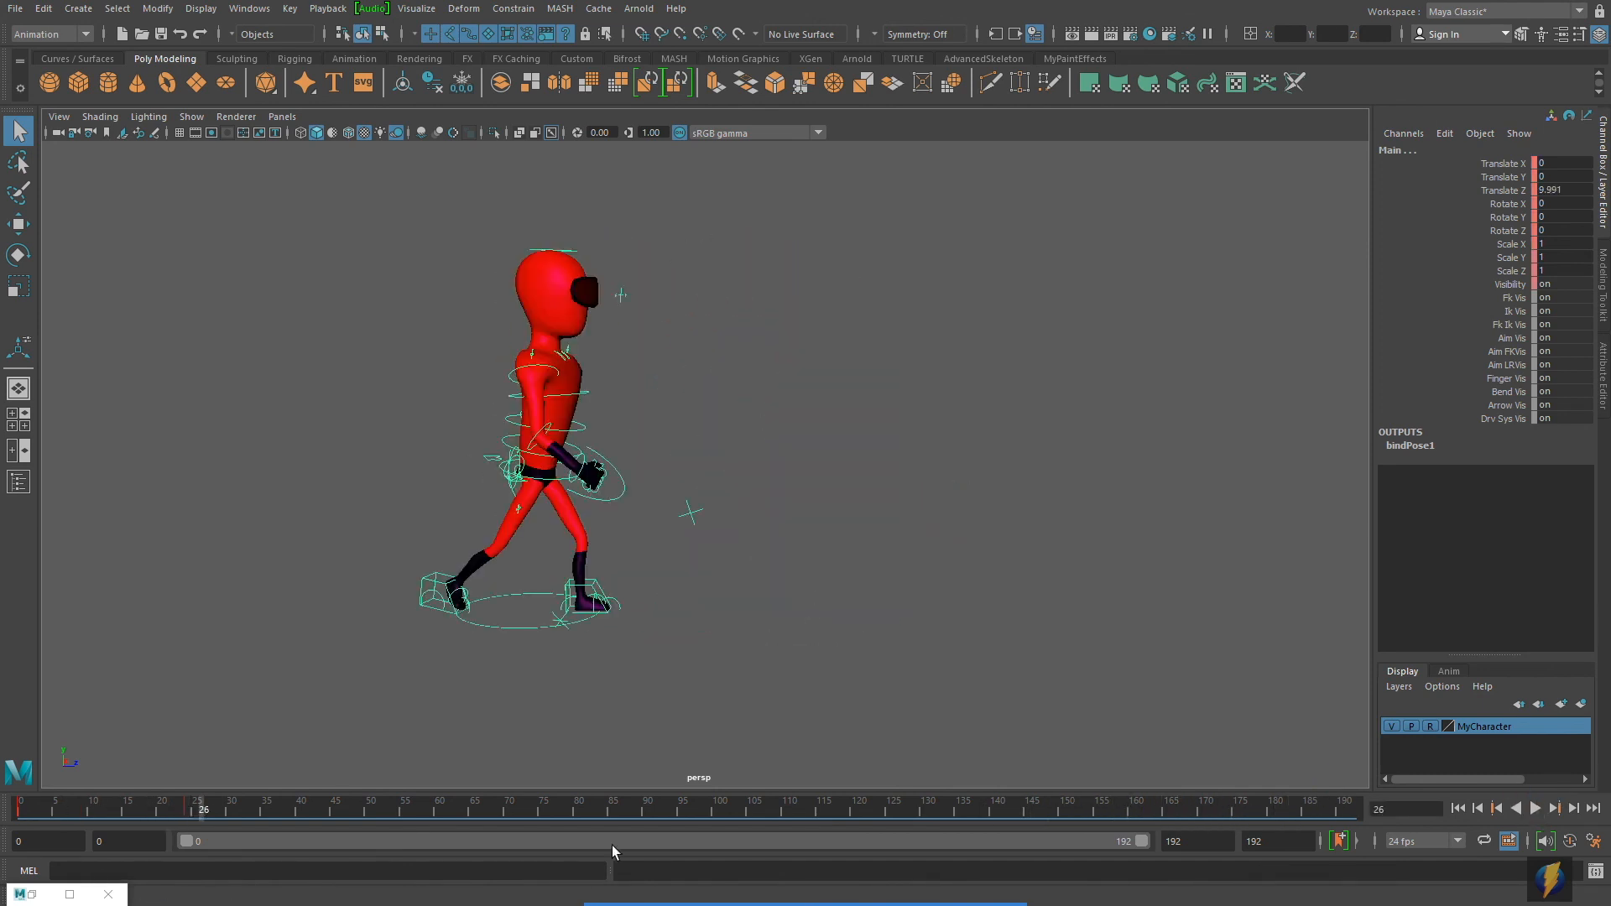
left_click_drag(191, 807, 4, 743)
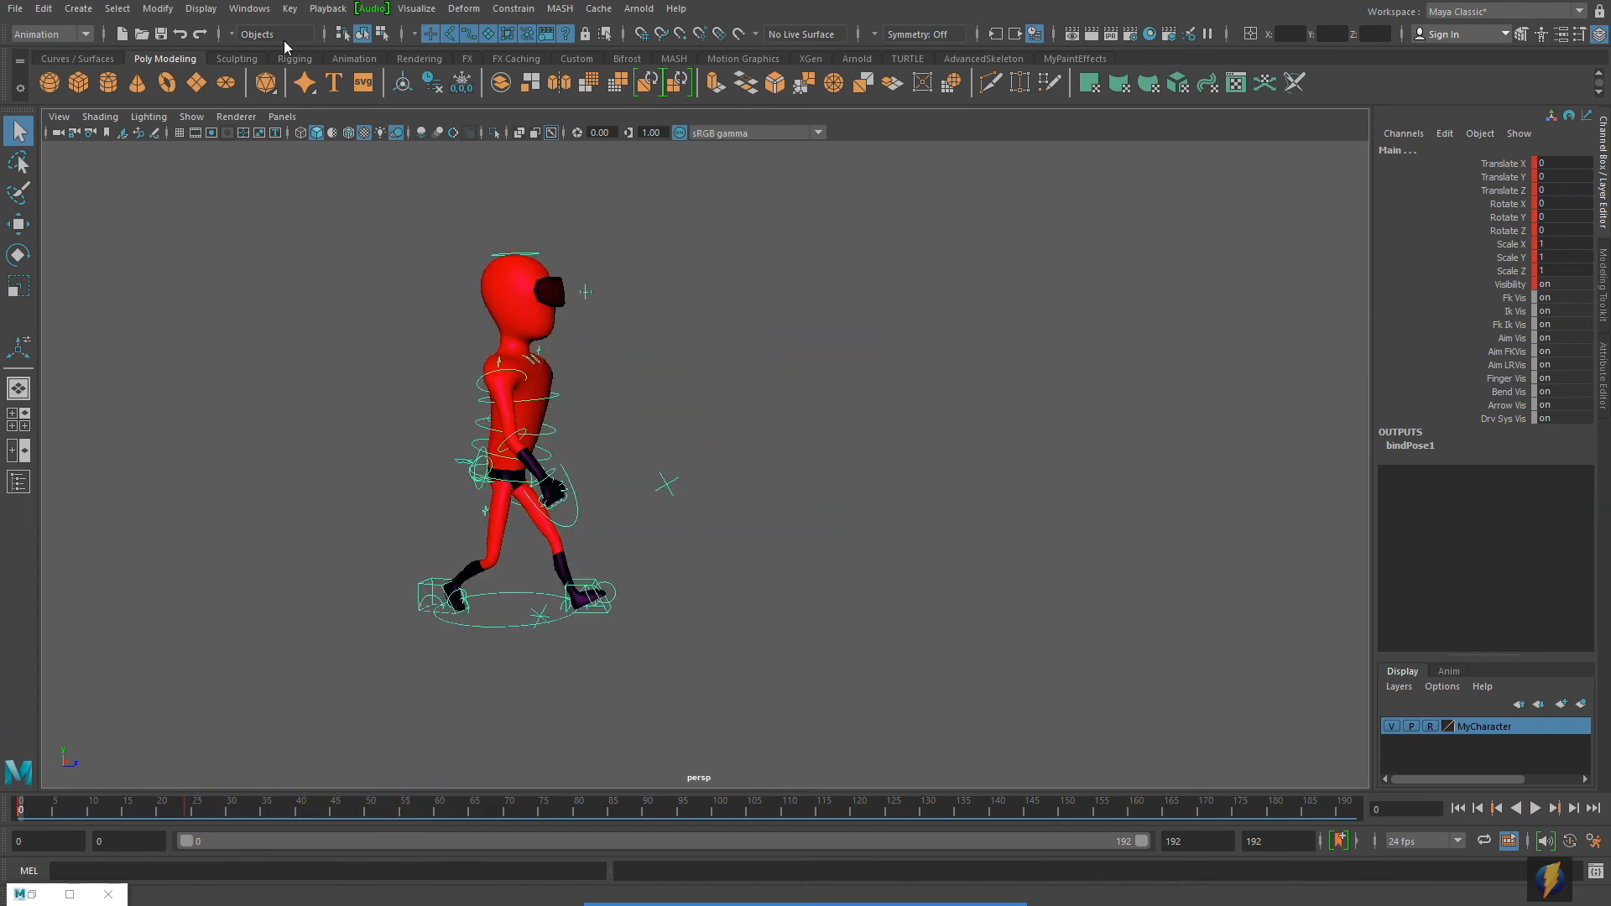
Reopen the Graph Editor, select all the Main control's keys, and set both Pre Infinity and Post Infinity to Cycle with Offset.
left_click(250, 10)
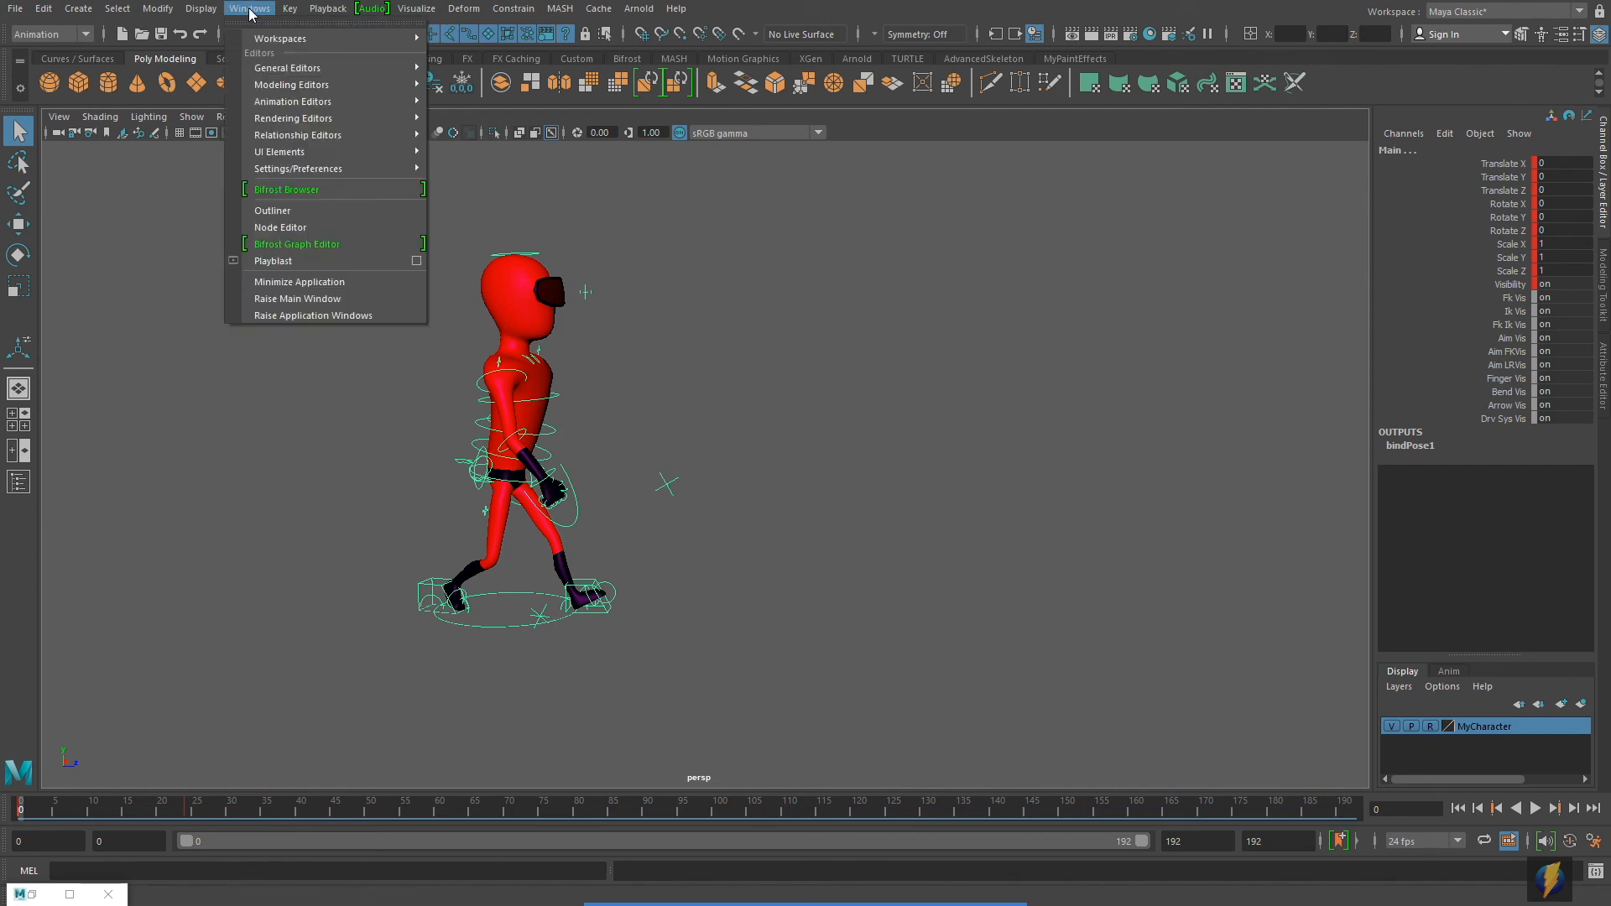
mouse_move(293, 102)
left_click(472, 102)
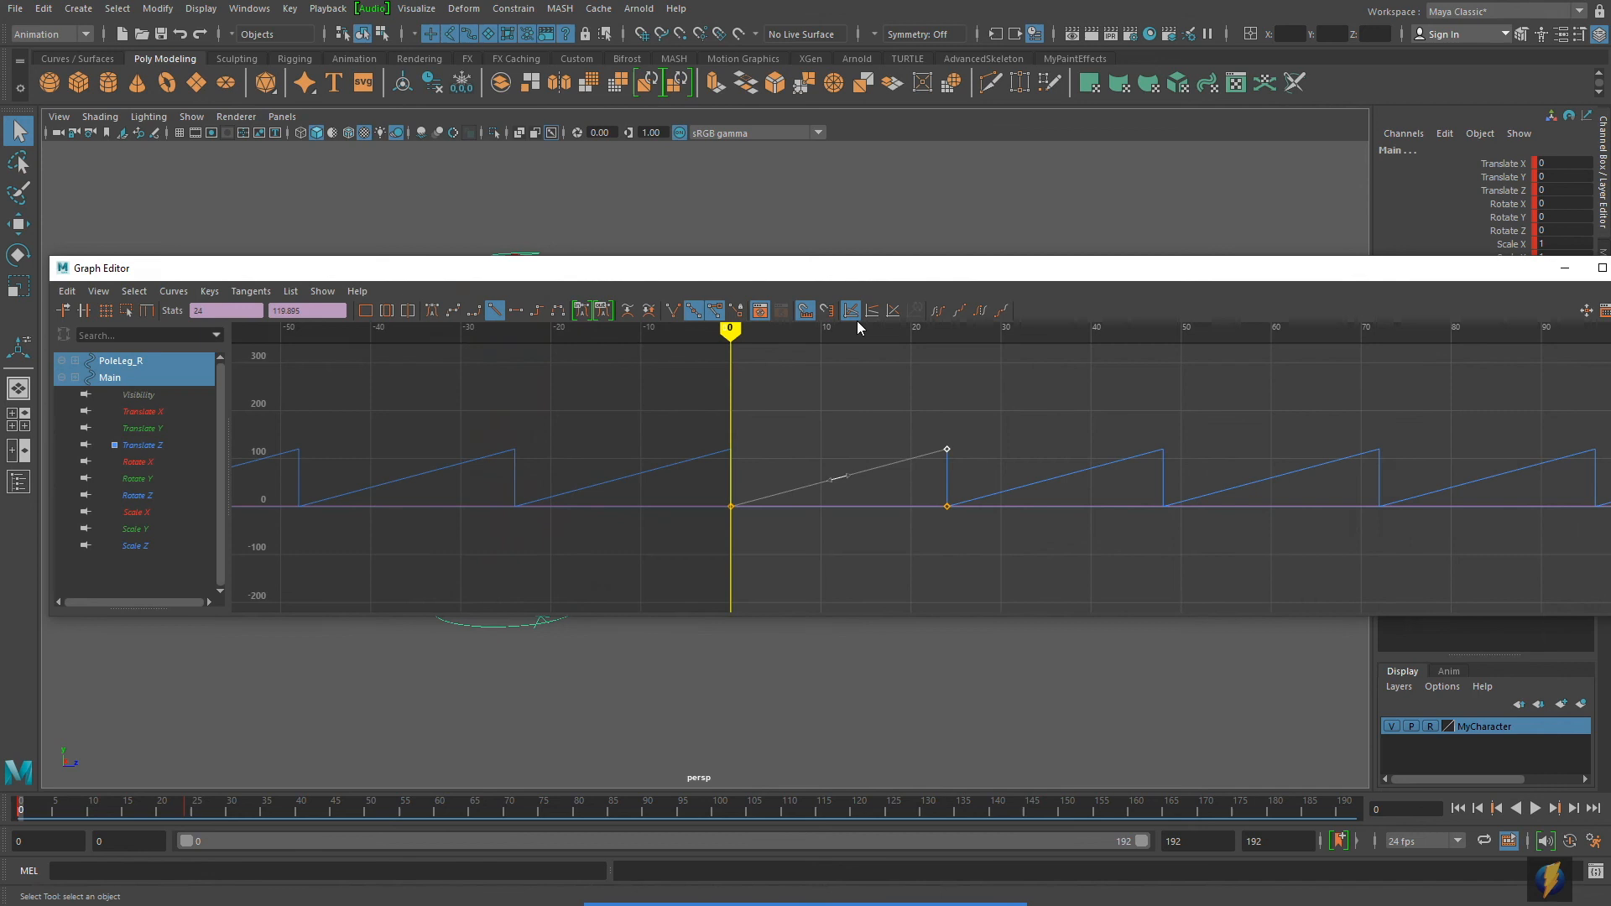
left_click_drag(631, 394, 1083, 541)
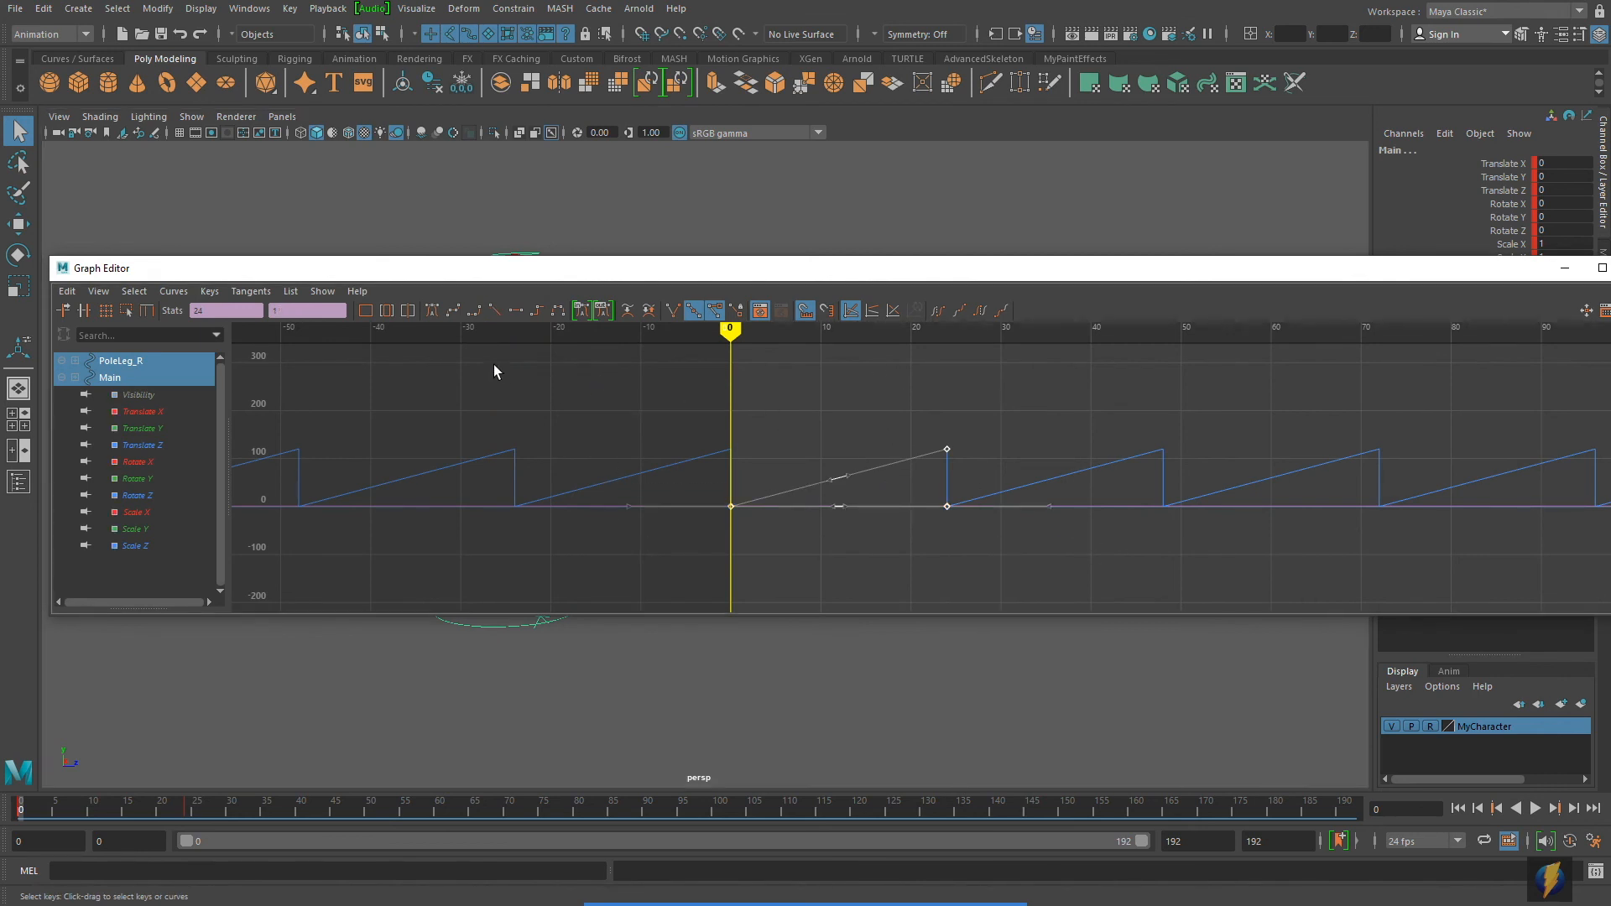
left_click(173, 291)
mouse_move(195, 321)
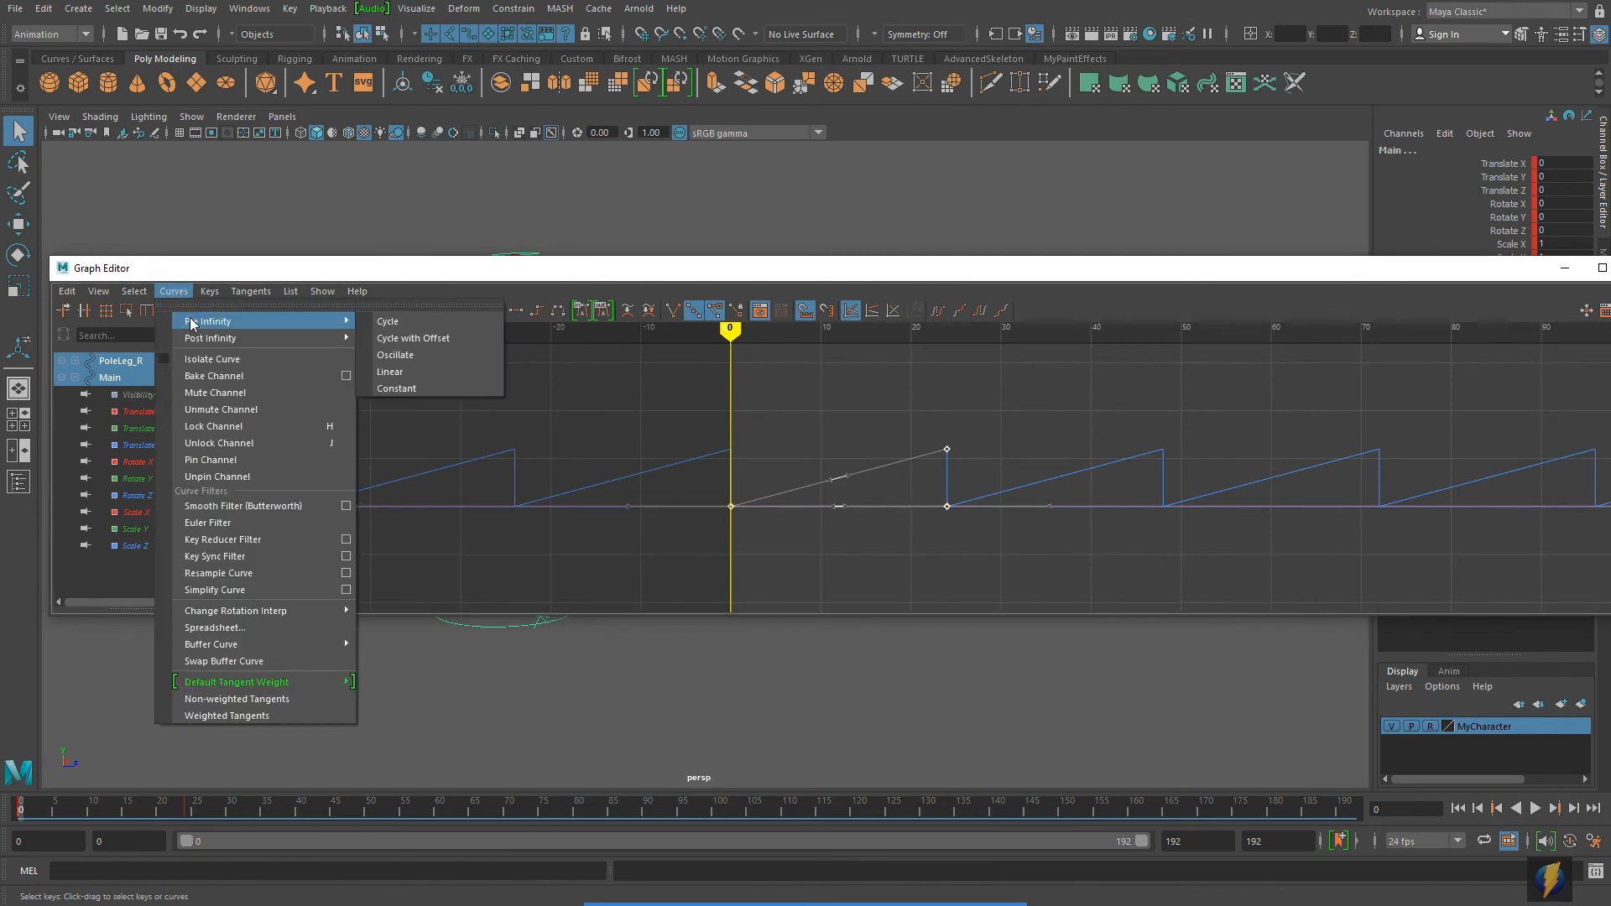
left_click(396, 339)
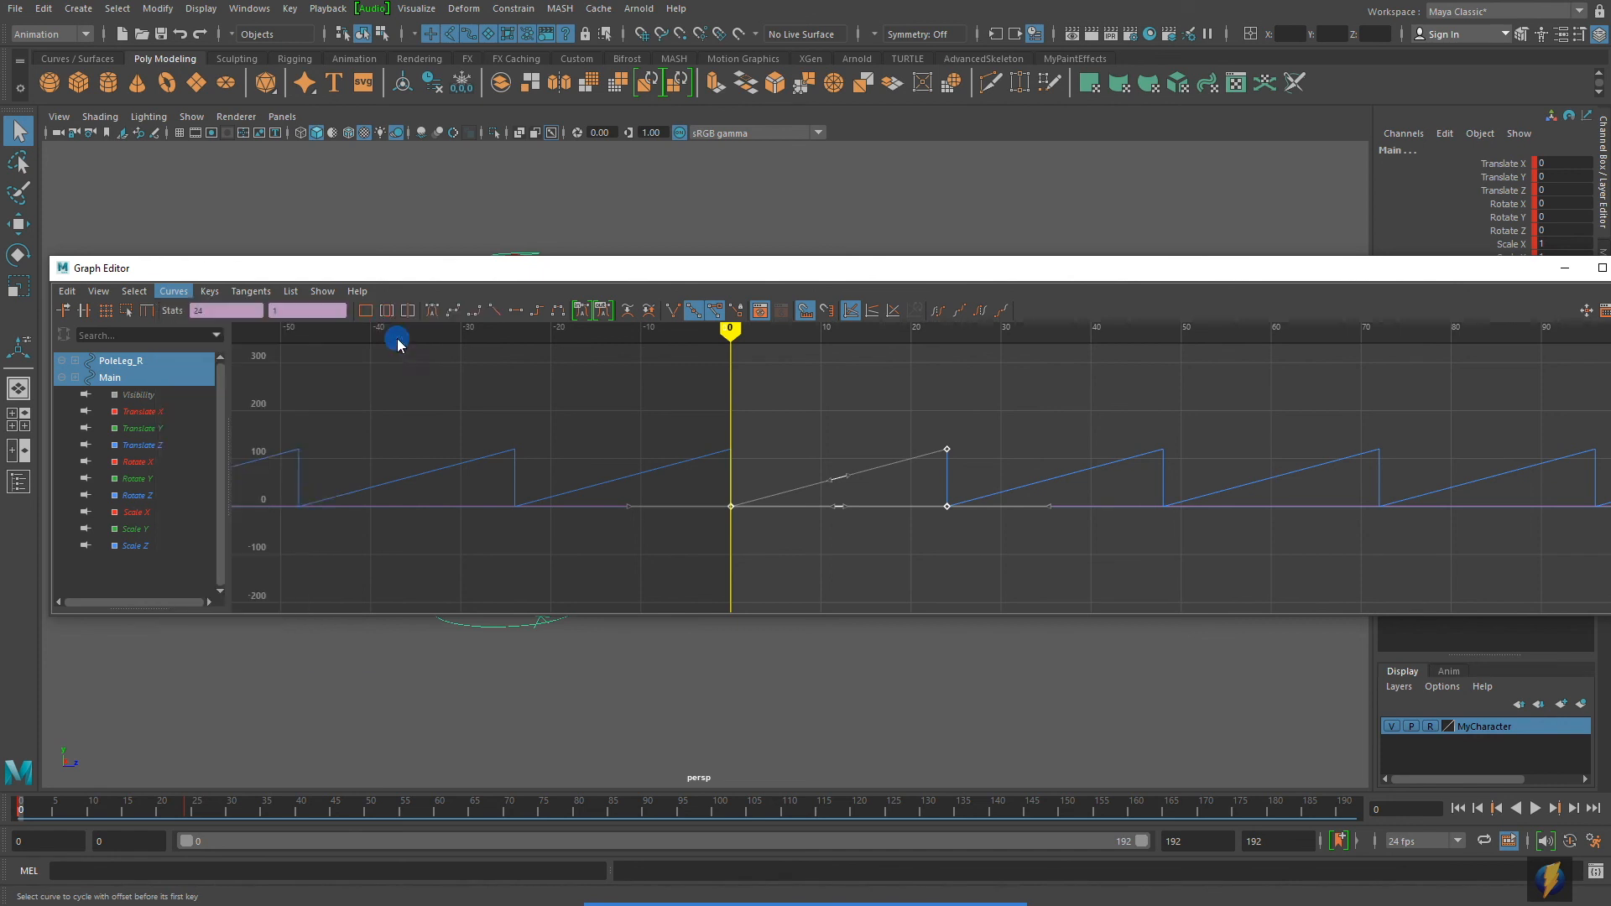
left_click(182, 292)
mouse_move(201, 338)
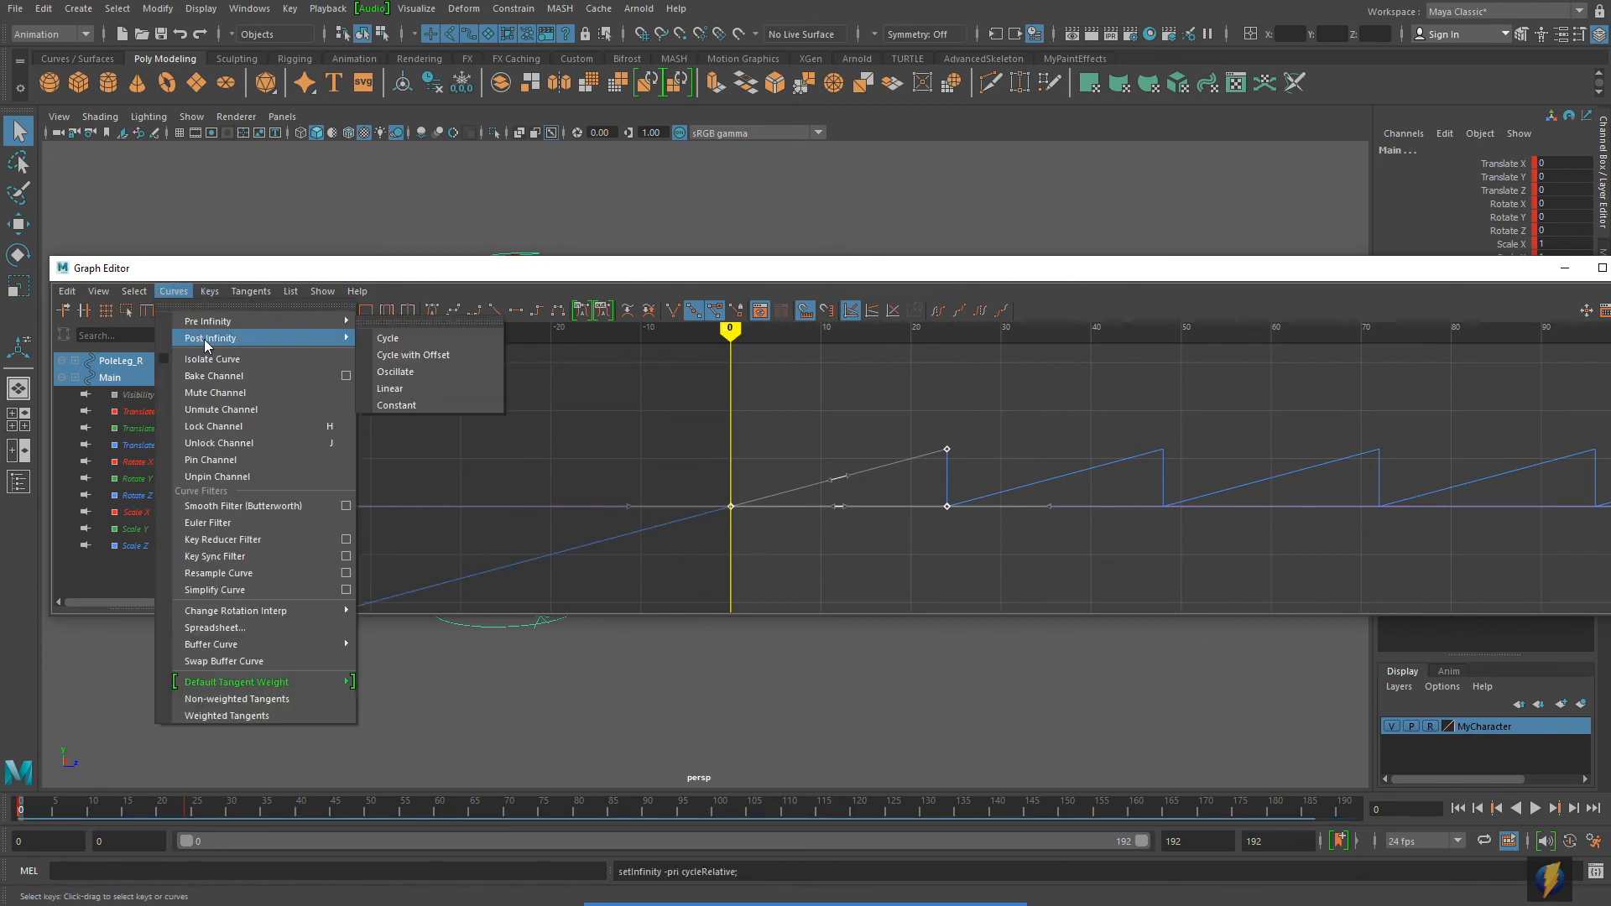
left_click(453, 355)
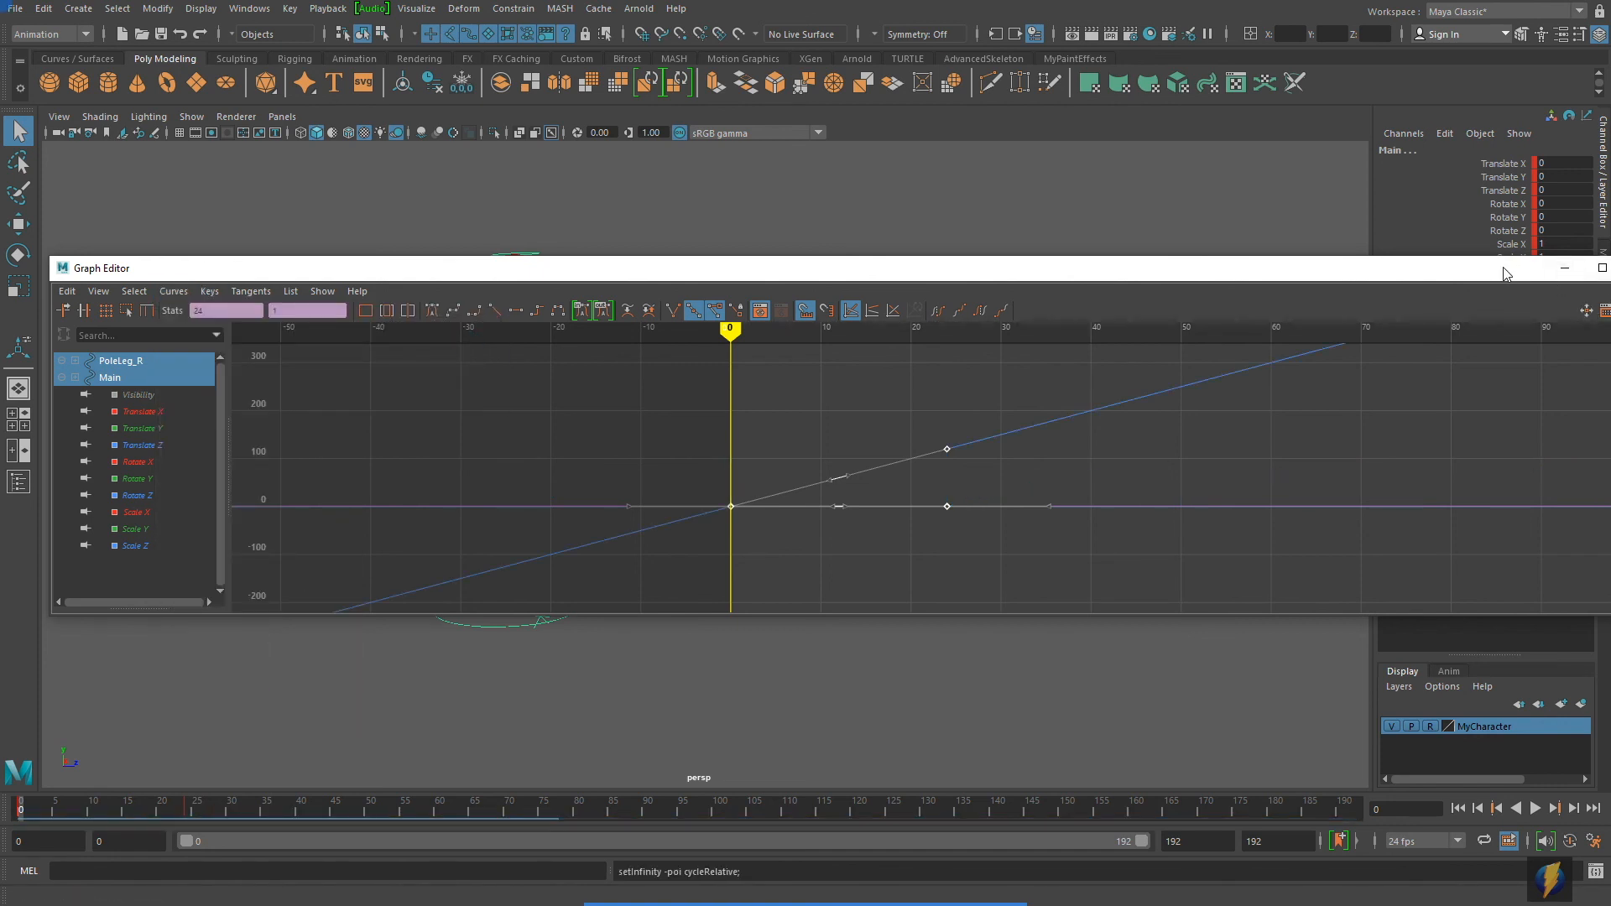
Put the Graph Editor away, play the walk from a wider view to examine its continuous forward travel, and return to frame 0.
left_click_drag(1540, 267, 1258, 281)
left_click(1318, 281)
left_click_drag(940, 429, 717, 426, "alt")
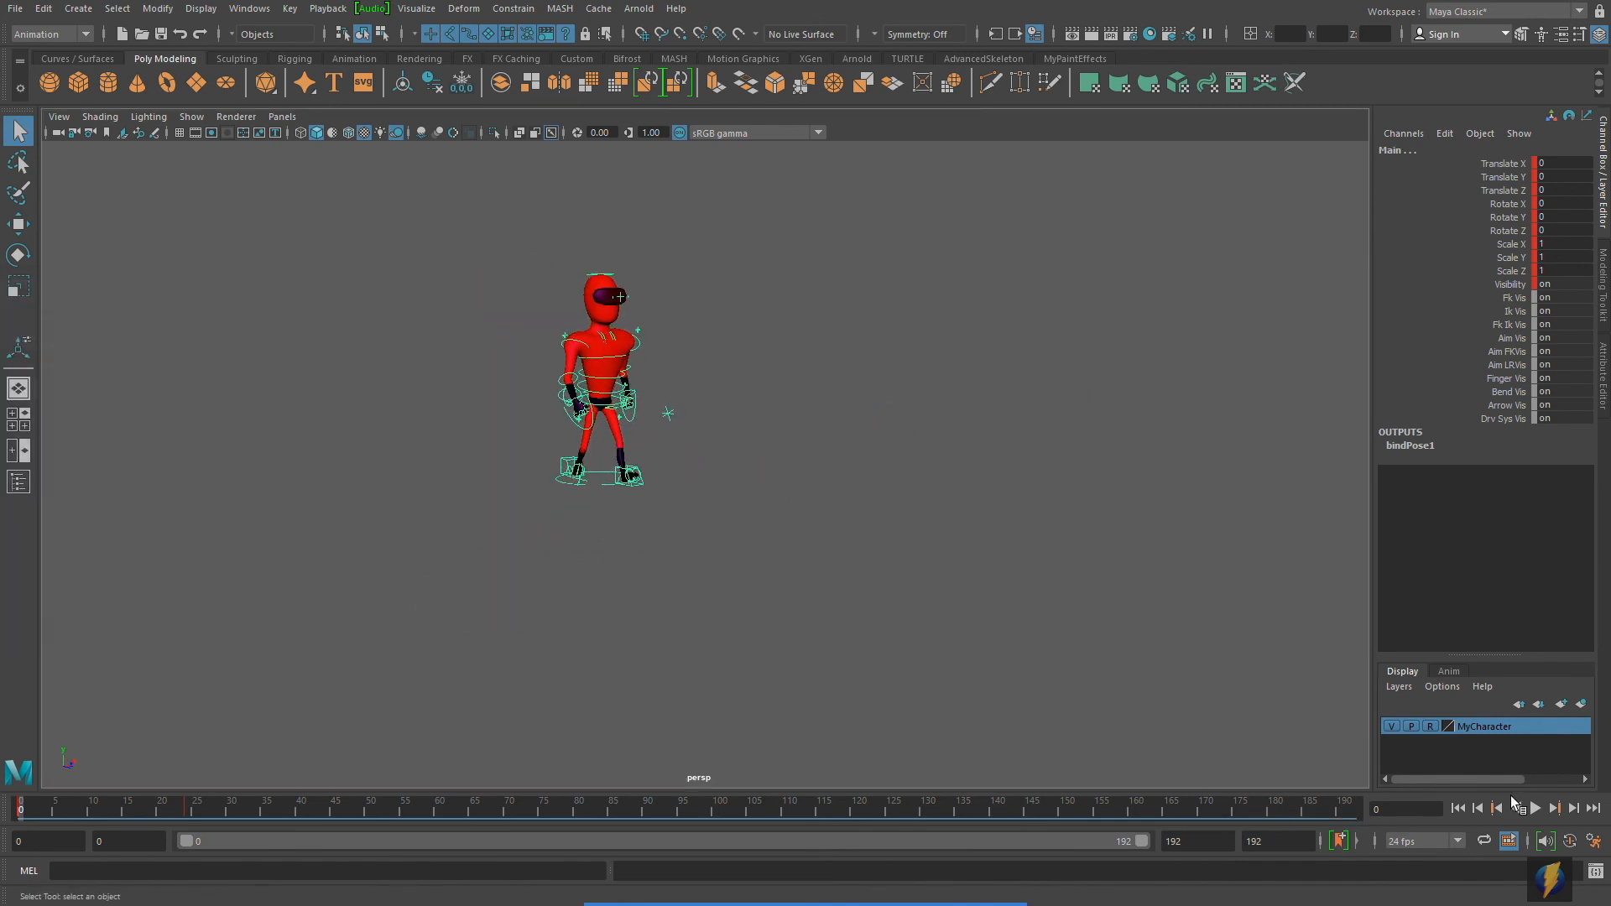
left_click(1535, 808)
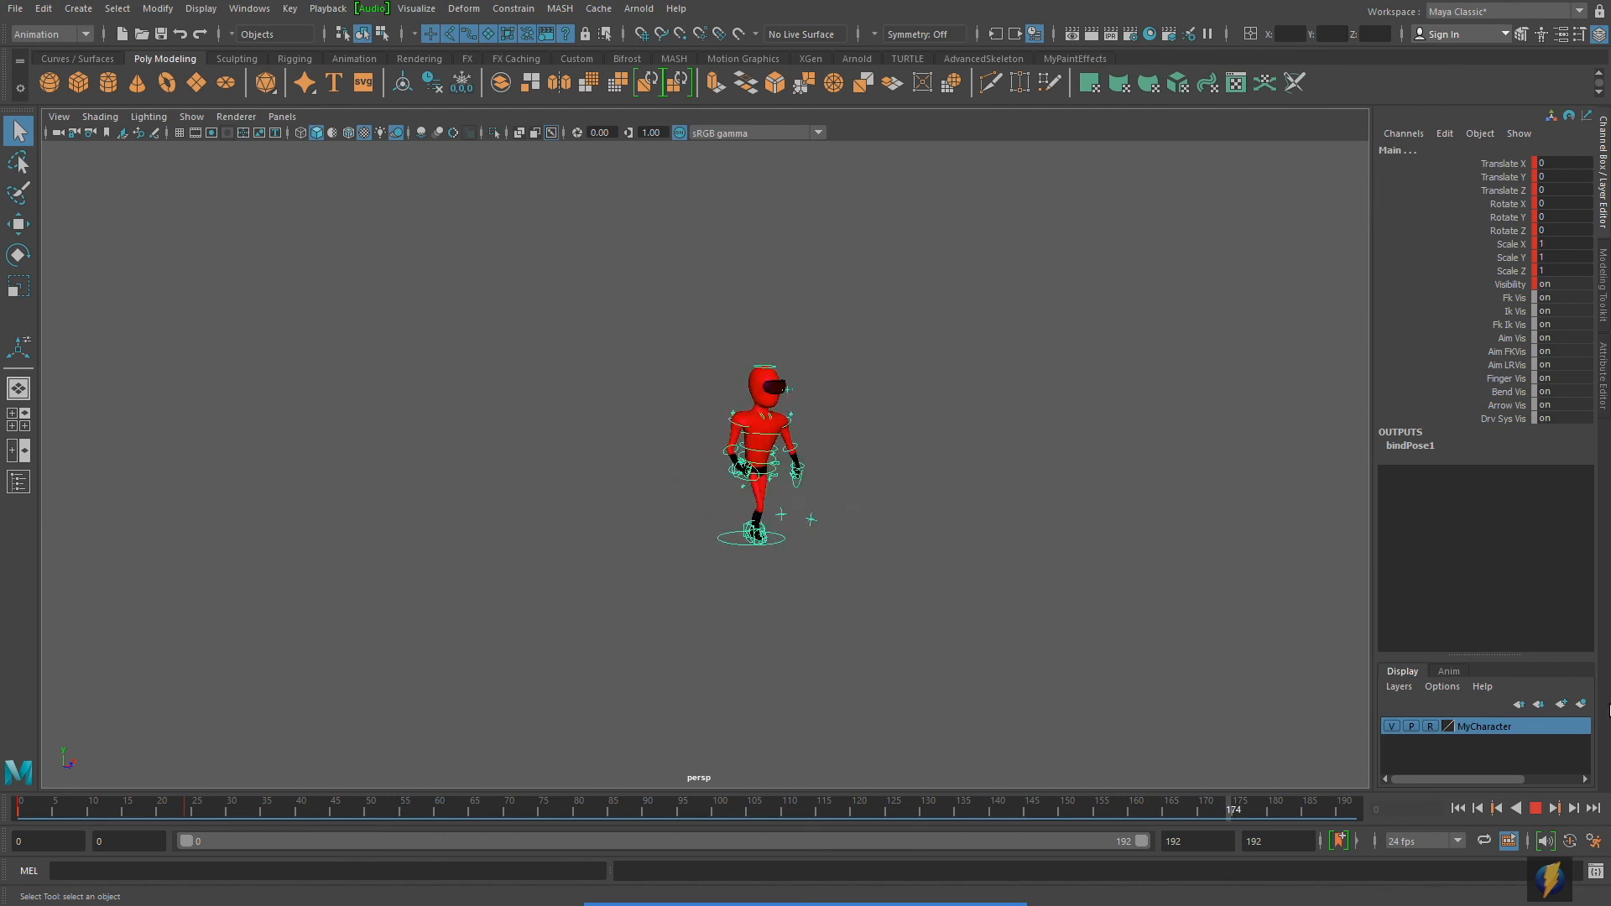
right_click_drag(395, 453, 496, 444, "alt")
middle_click_drag(497, 444, 1037, 530, "alt")
right_click_drag(789, 504, 867, 513, "alt")
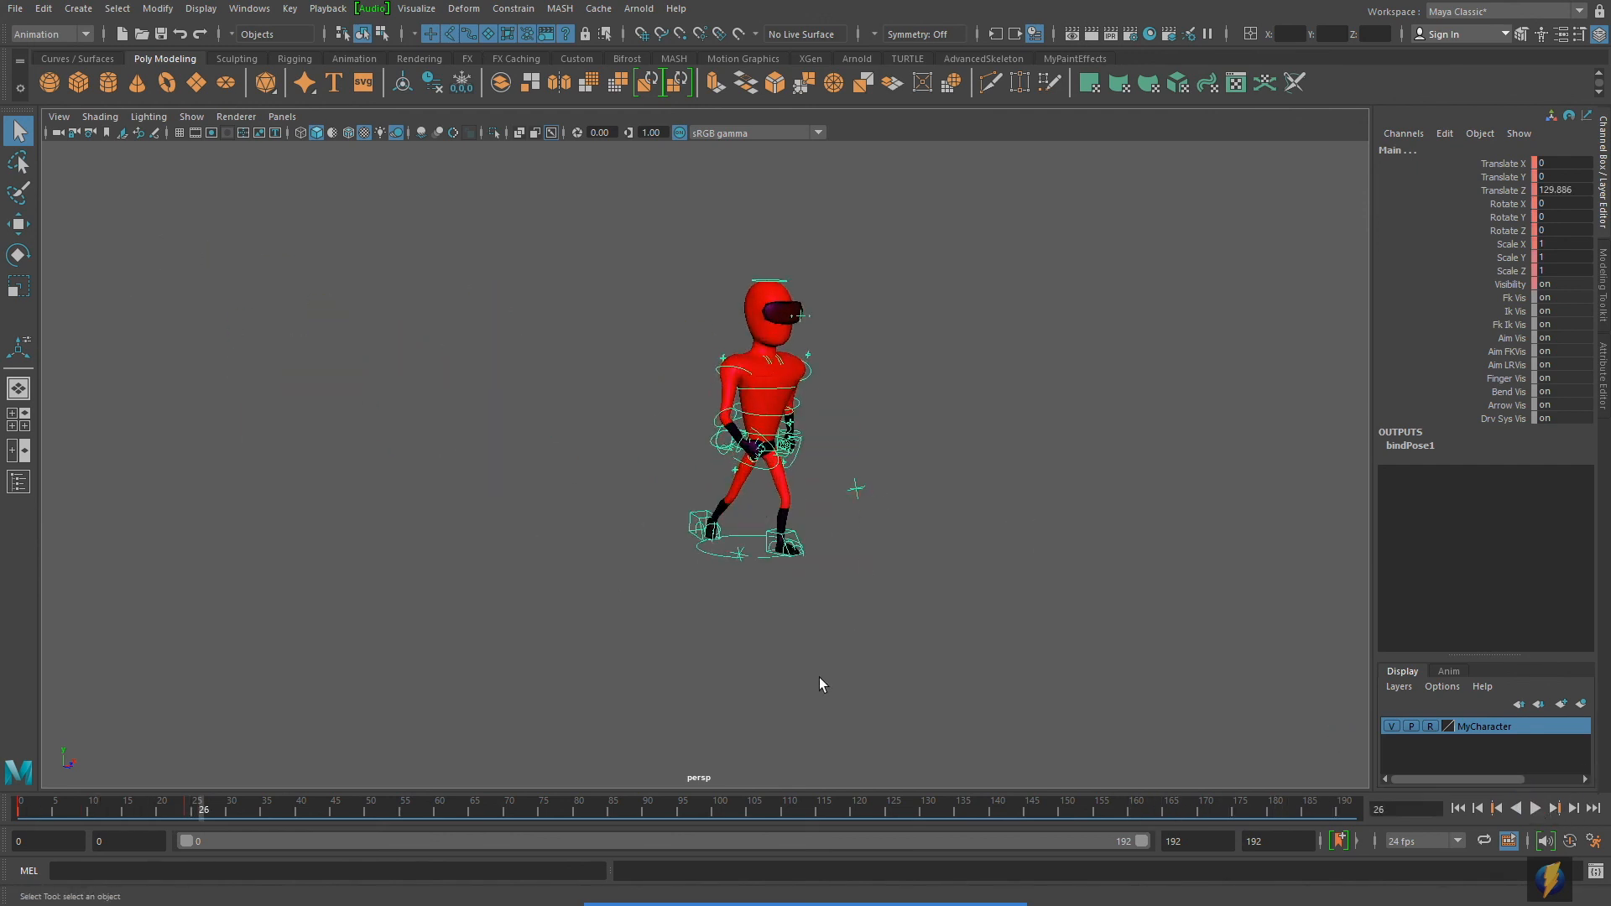
left_click_drag(224, 805, 2, 809)
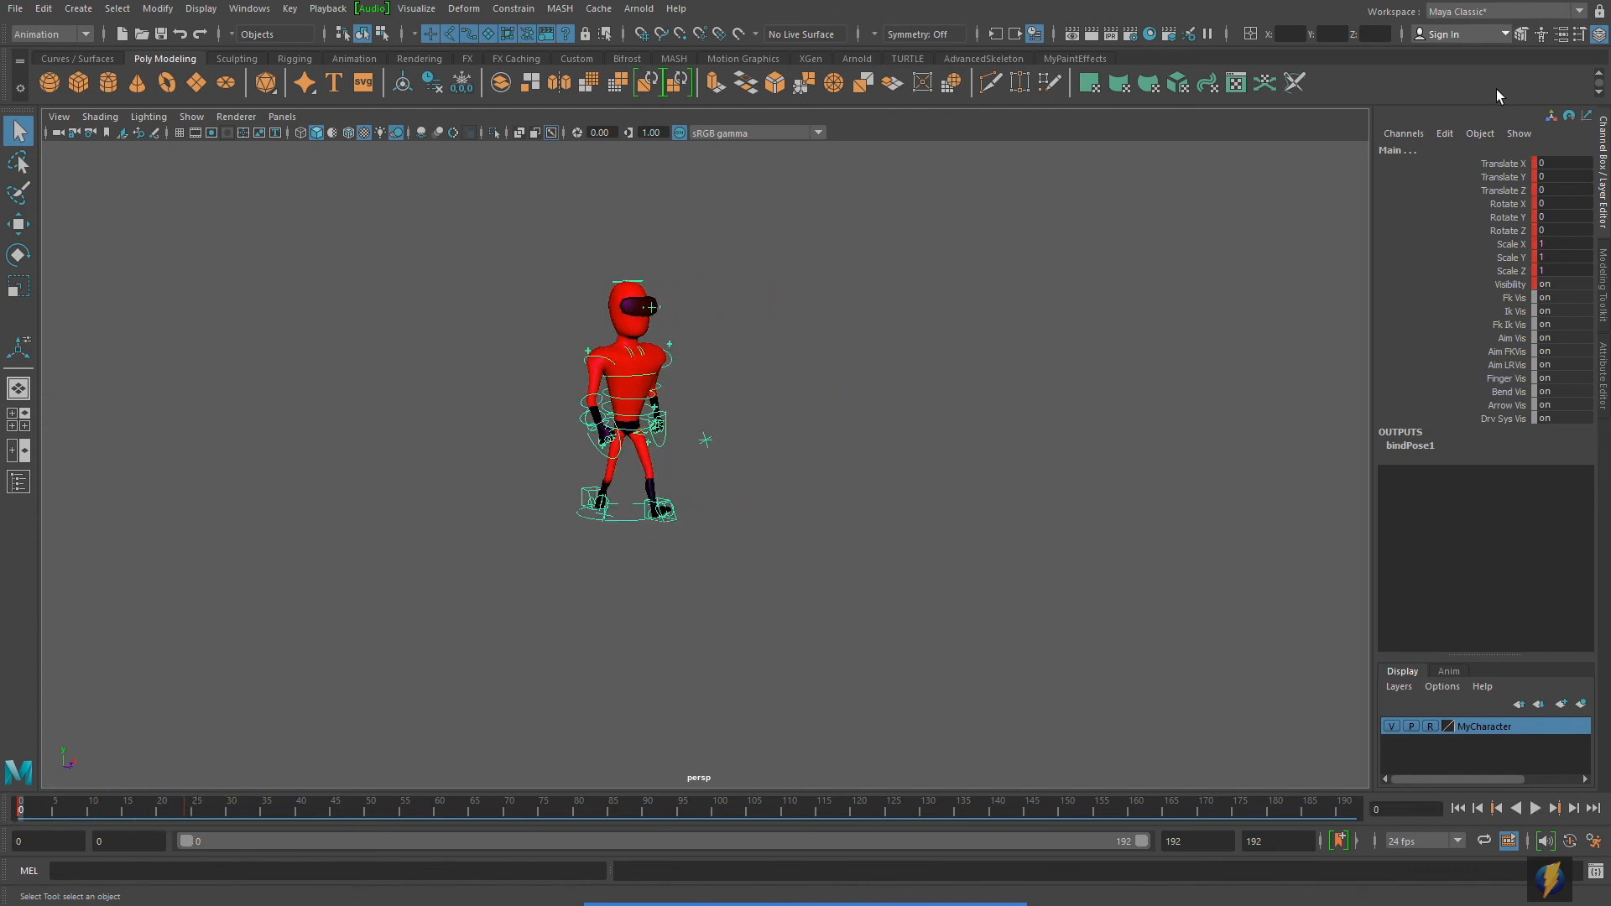
Mute the Main control's channels from Translate X through Visibility.
left_click_drag(1495, 172, 1517, 276)
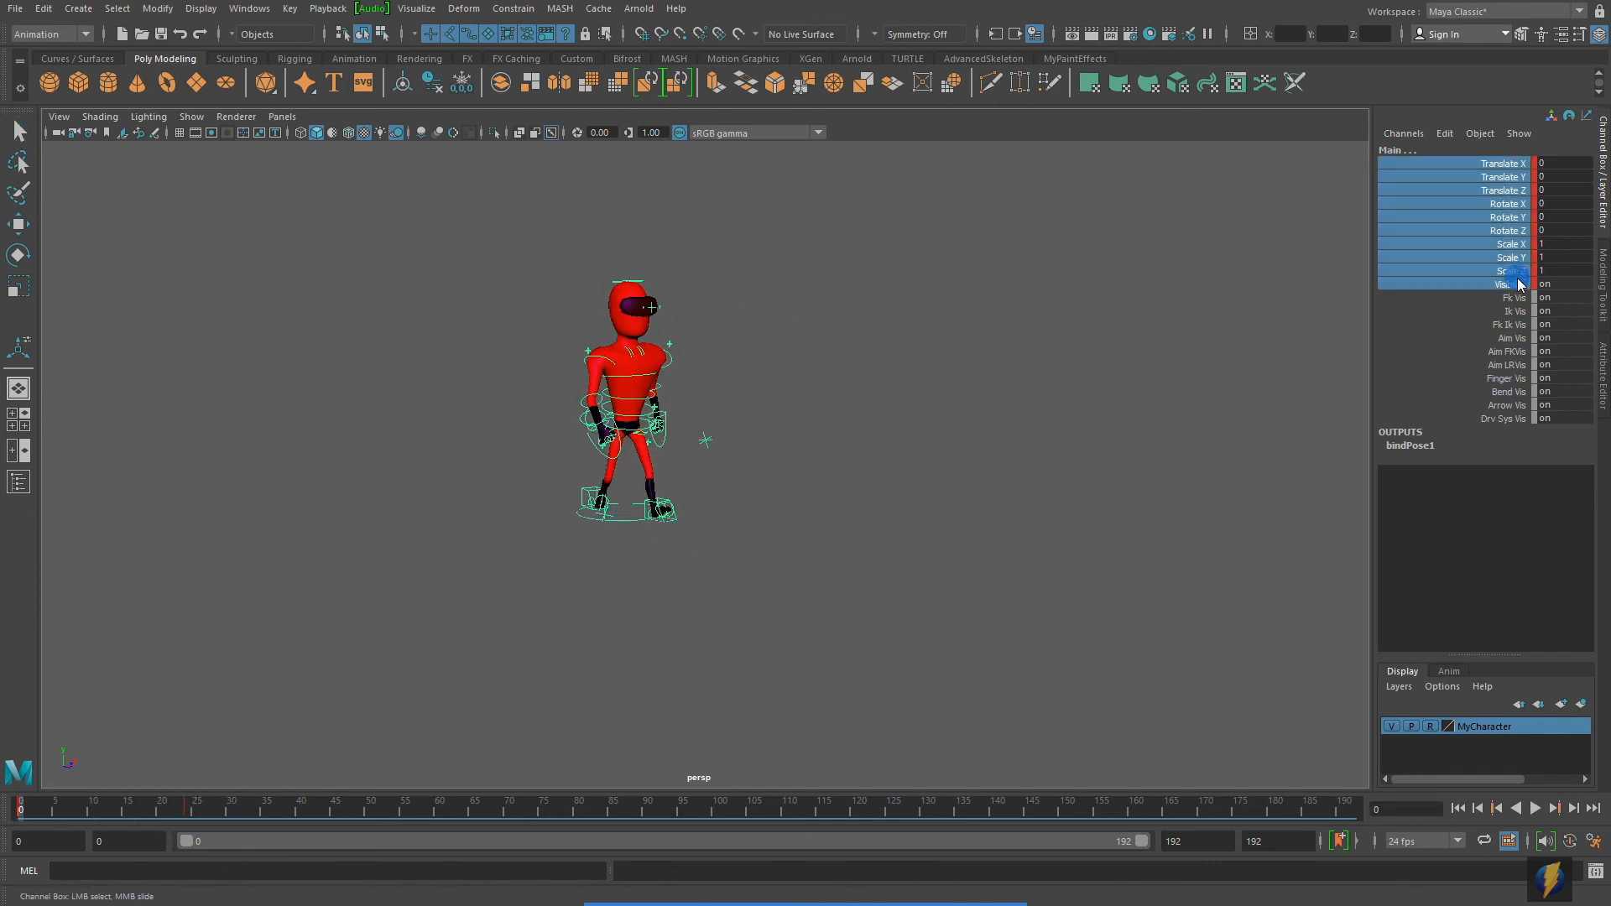
right_click(1497, 226)
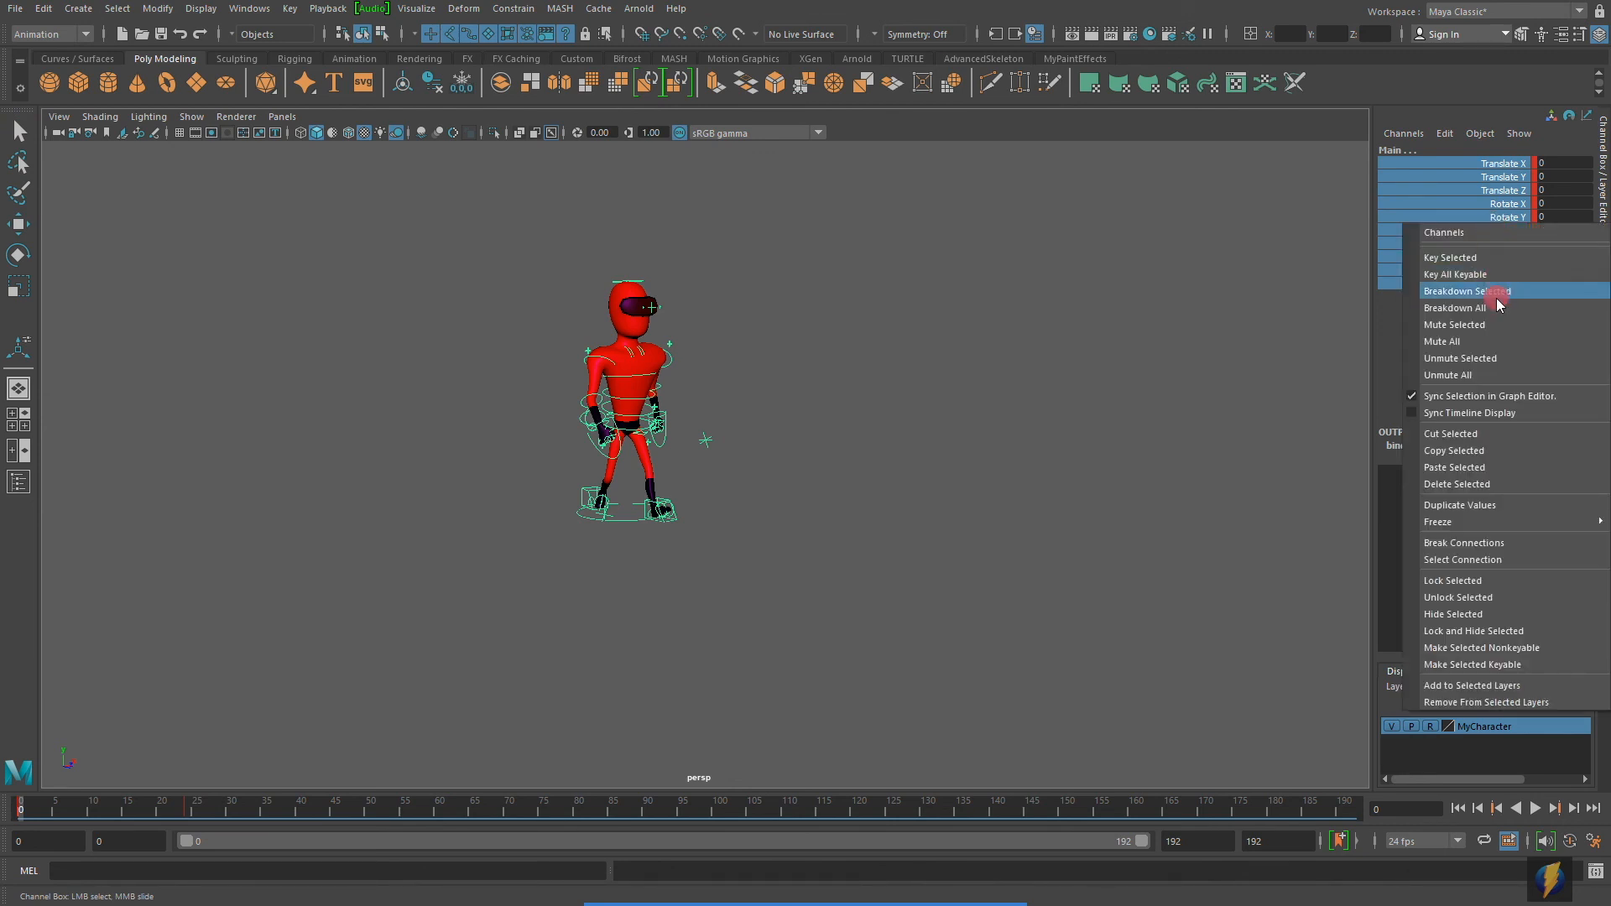
left_click(1497, 324)
Play the walk with the Main control's channels muted, examine the character stepping in place, and stop playback.
left_click(1536, 809)
right_click_drag(781, 495, 864, 518, "alt")
middle_click_drag(797, 409, 920, 502, "alt")
left_click(1541, 809)
left_click_drag(736, 489, 747, 495, "alt")
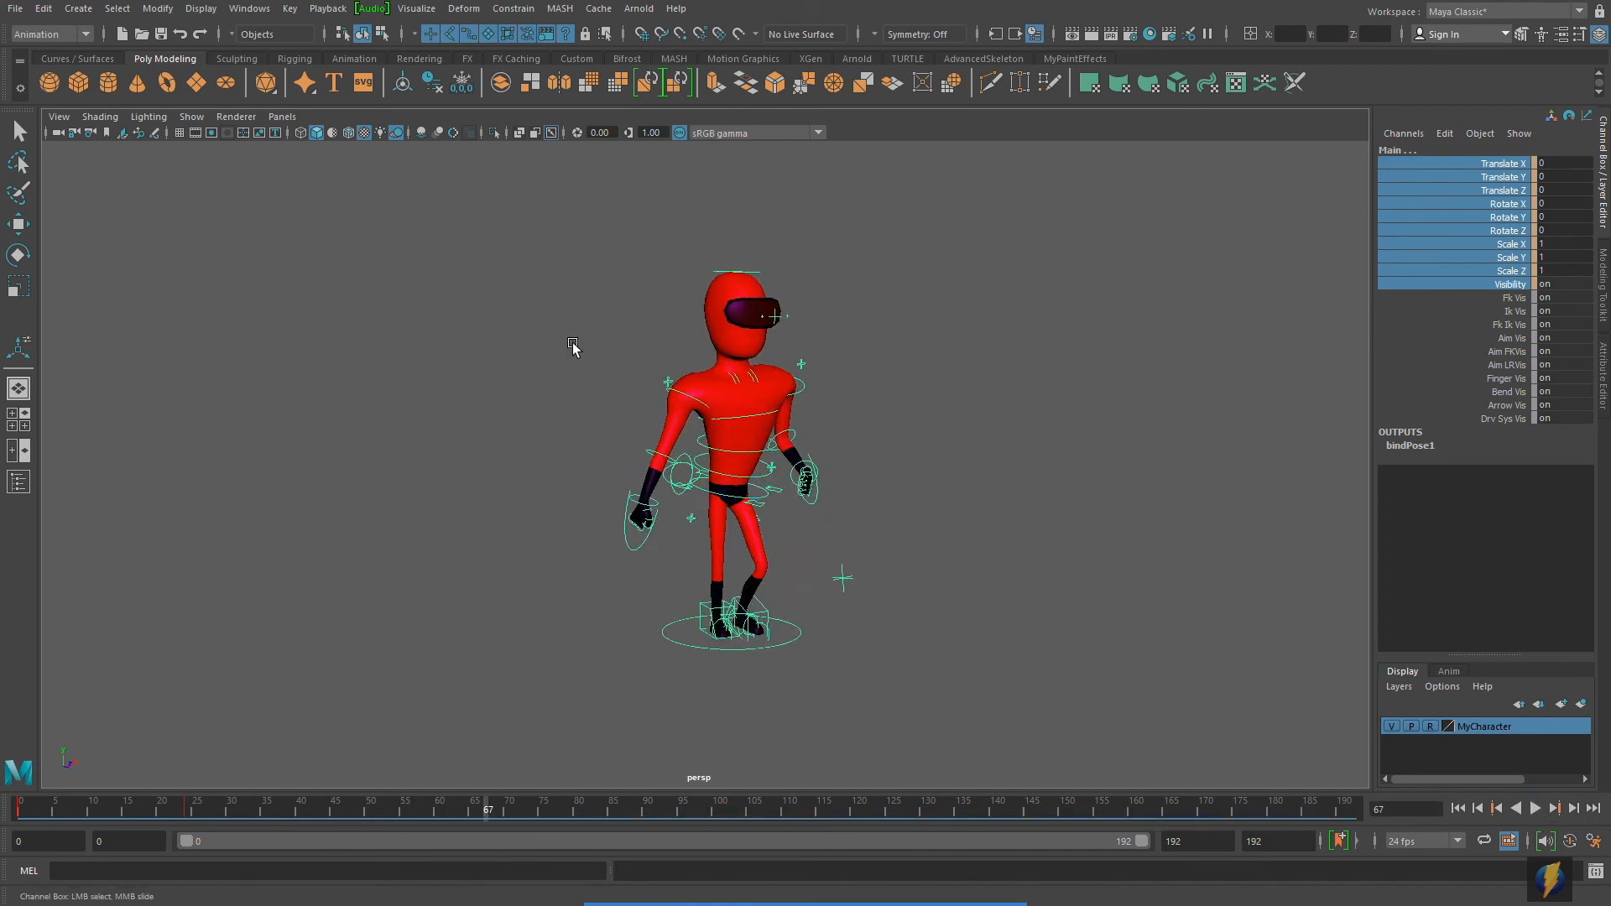
Hide NURBS curves in the perspective view and light the character with all scene lights.
left_click(198, 119)
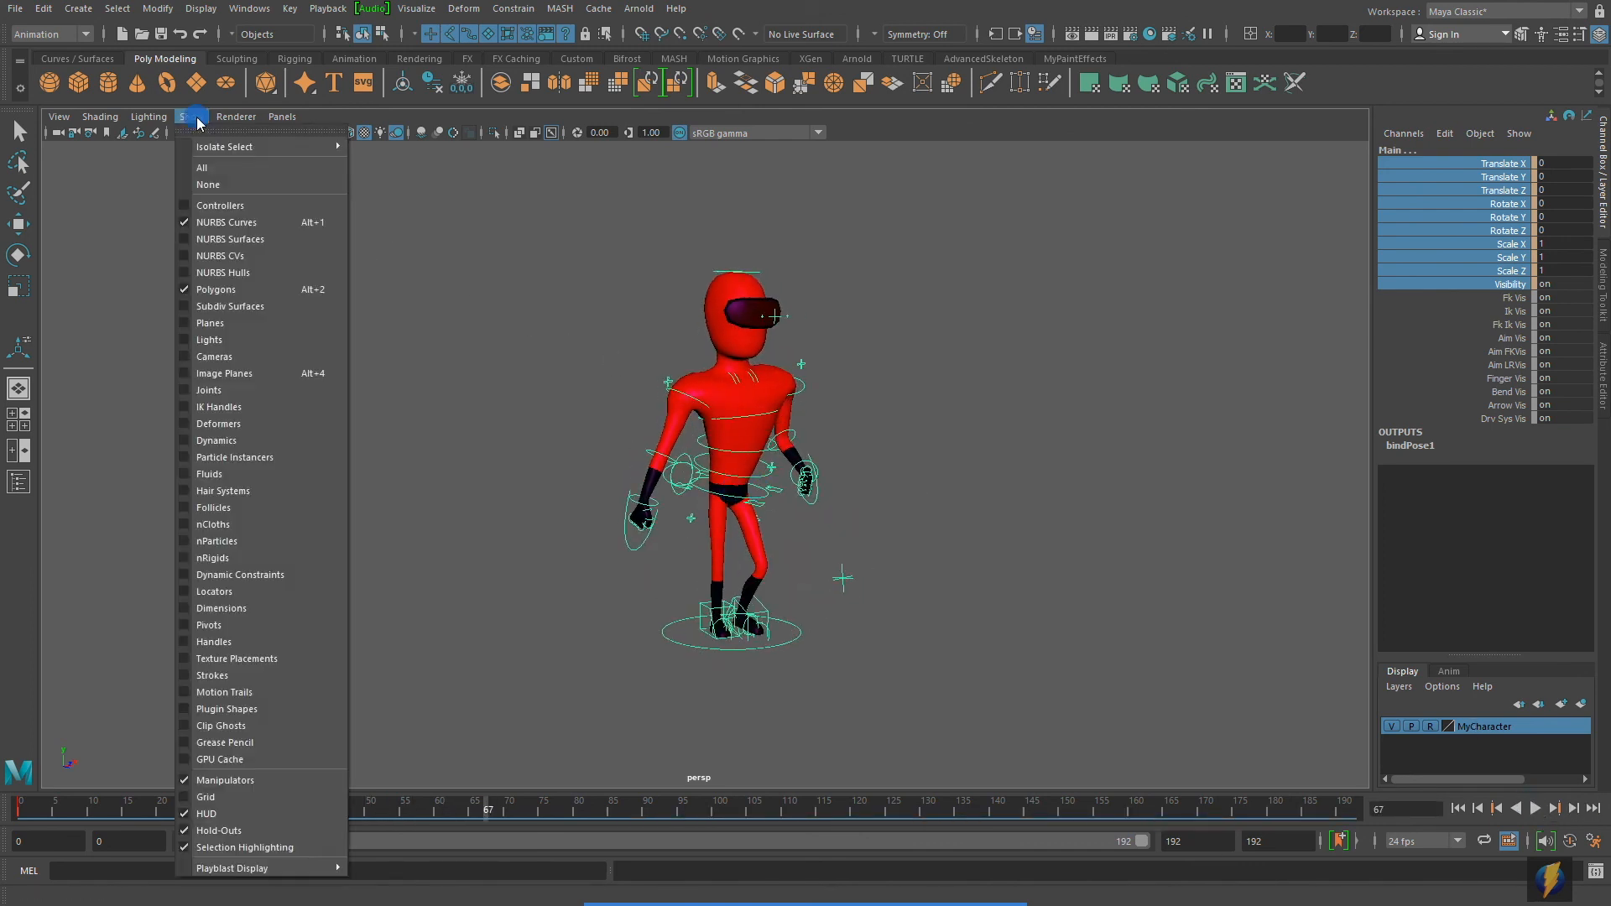
left_click(219, 225)
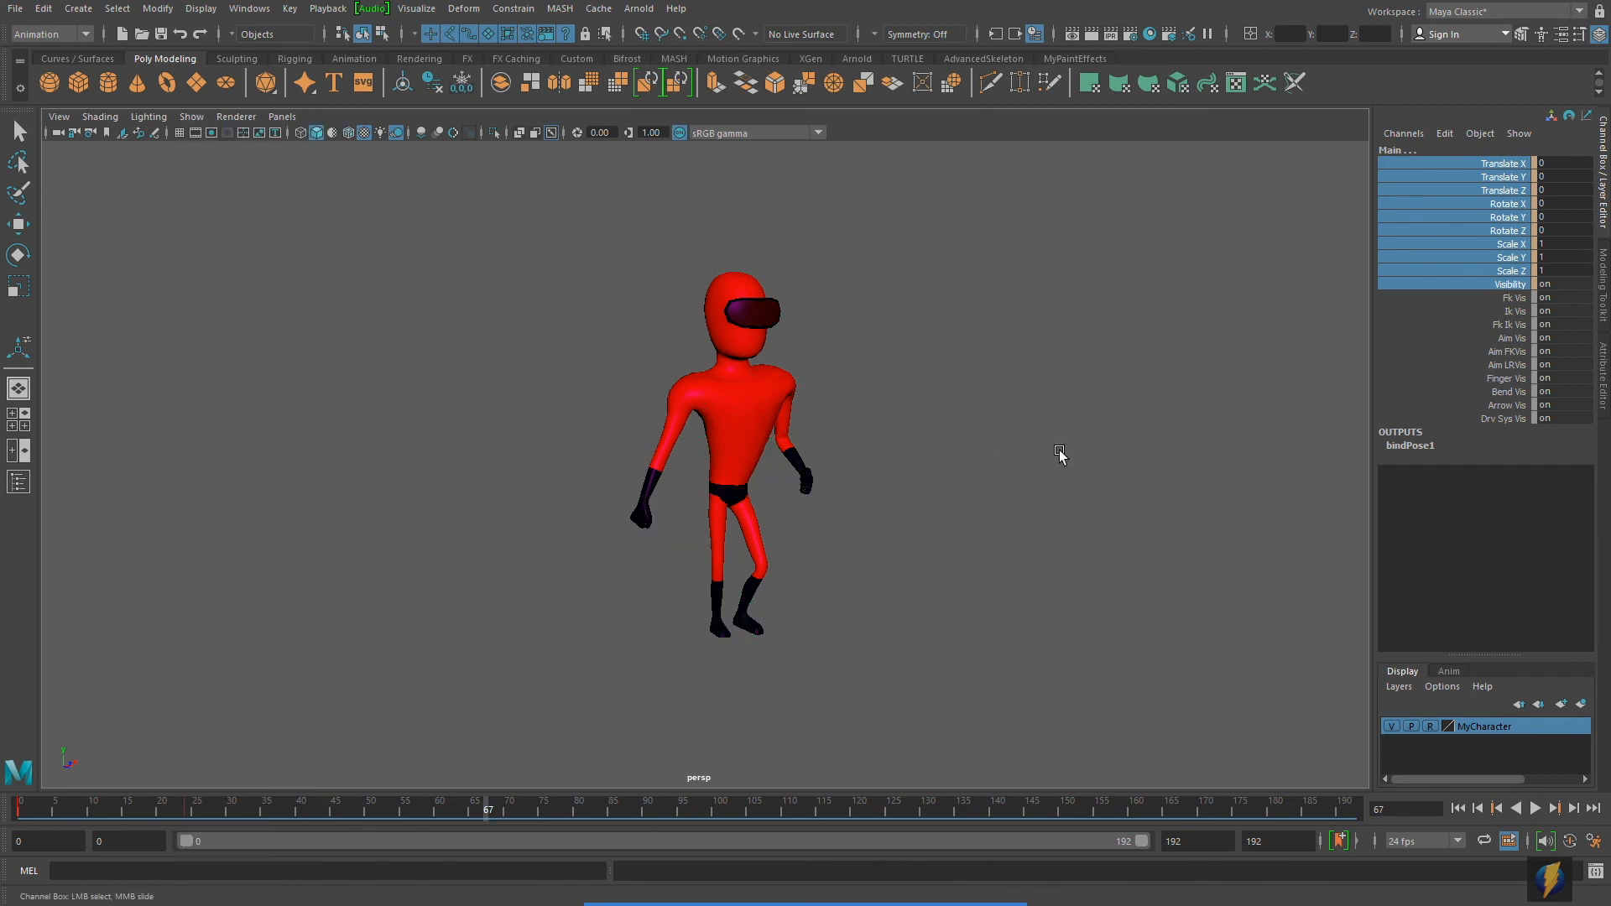
key("7")
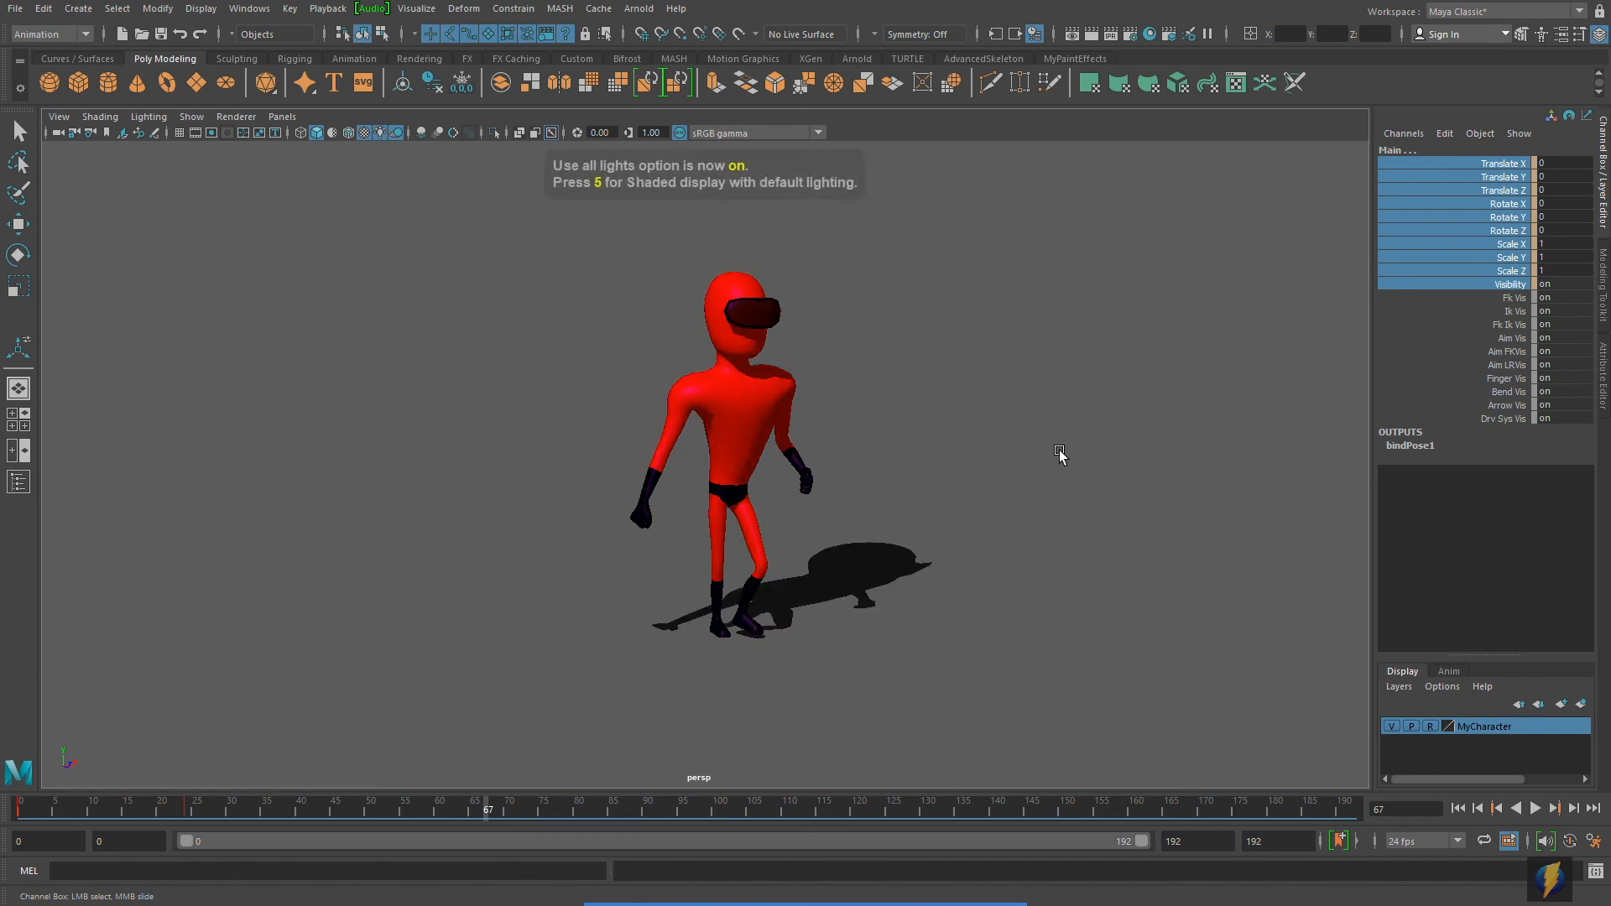
Play the lit walk cycle in place and examine the character from the front, back, sides and close up.
left_click_drag(875, 502, 900, 496, "alt")
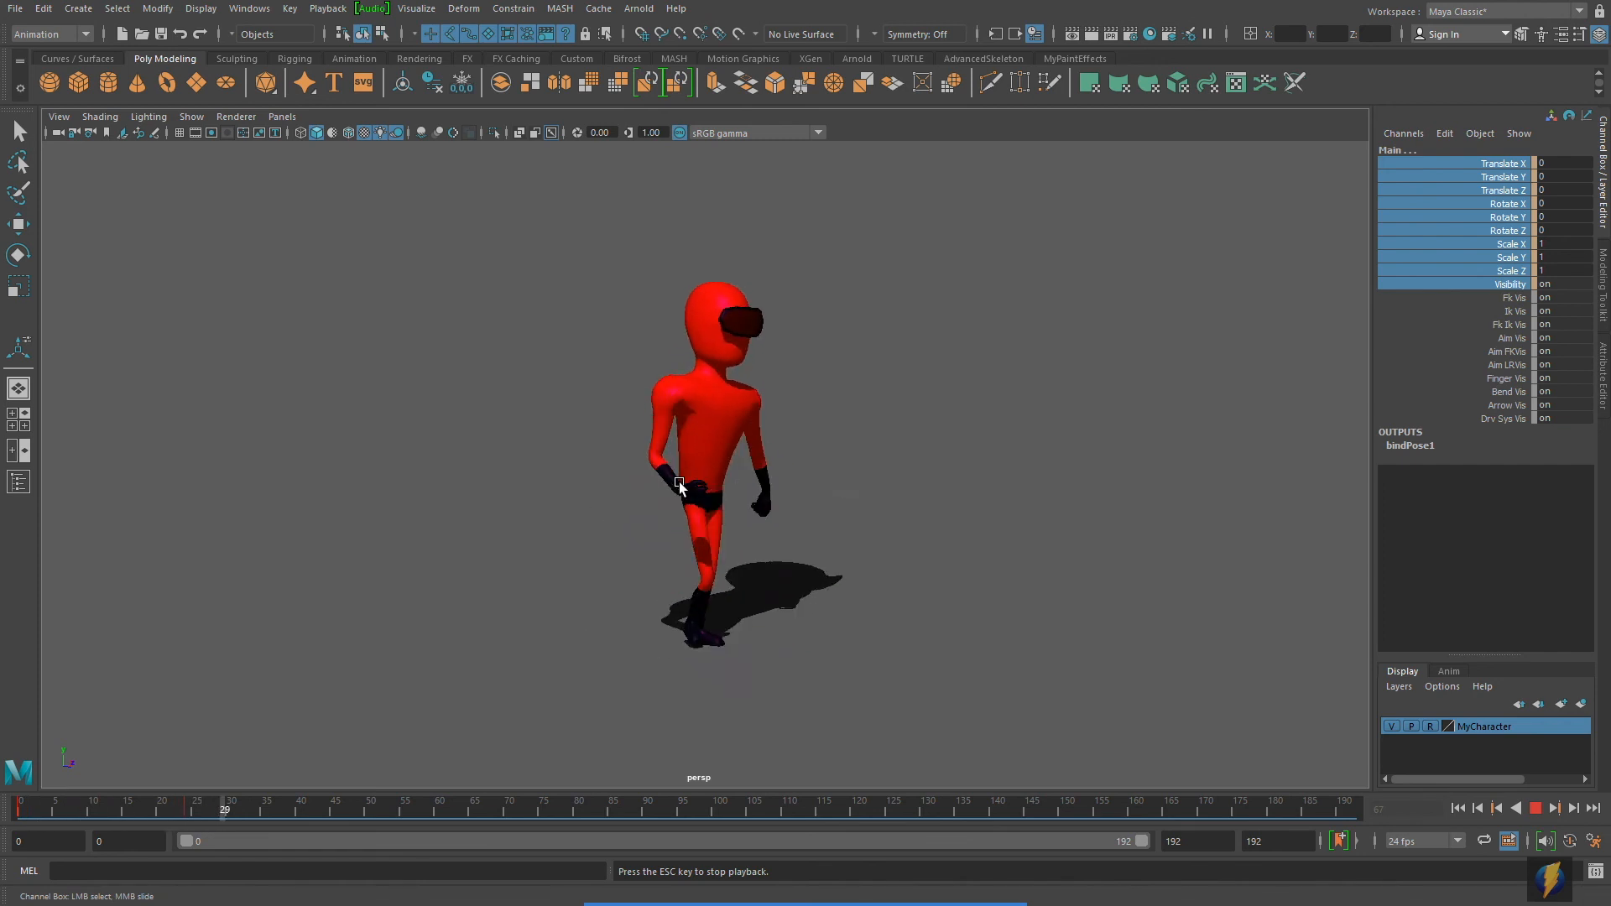
left_click_drag(713, 483, 906, 488, "alt")
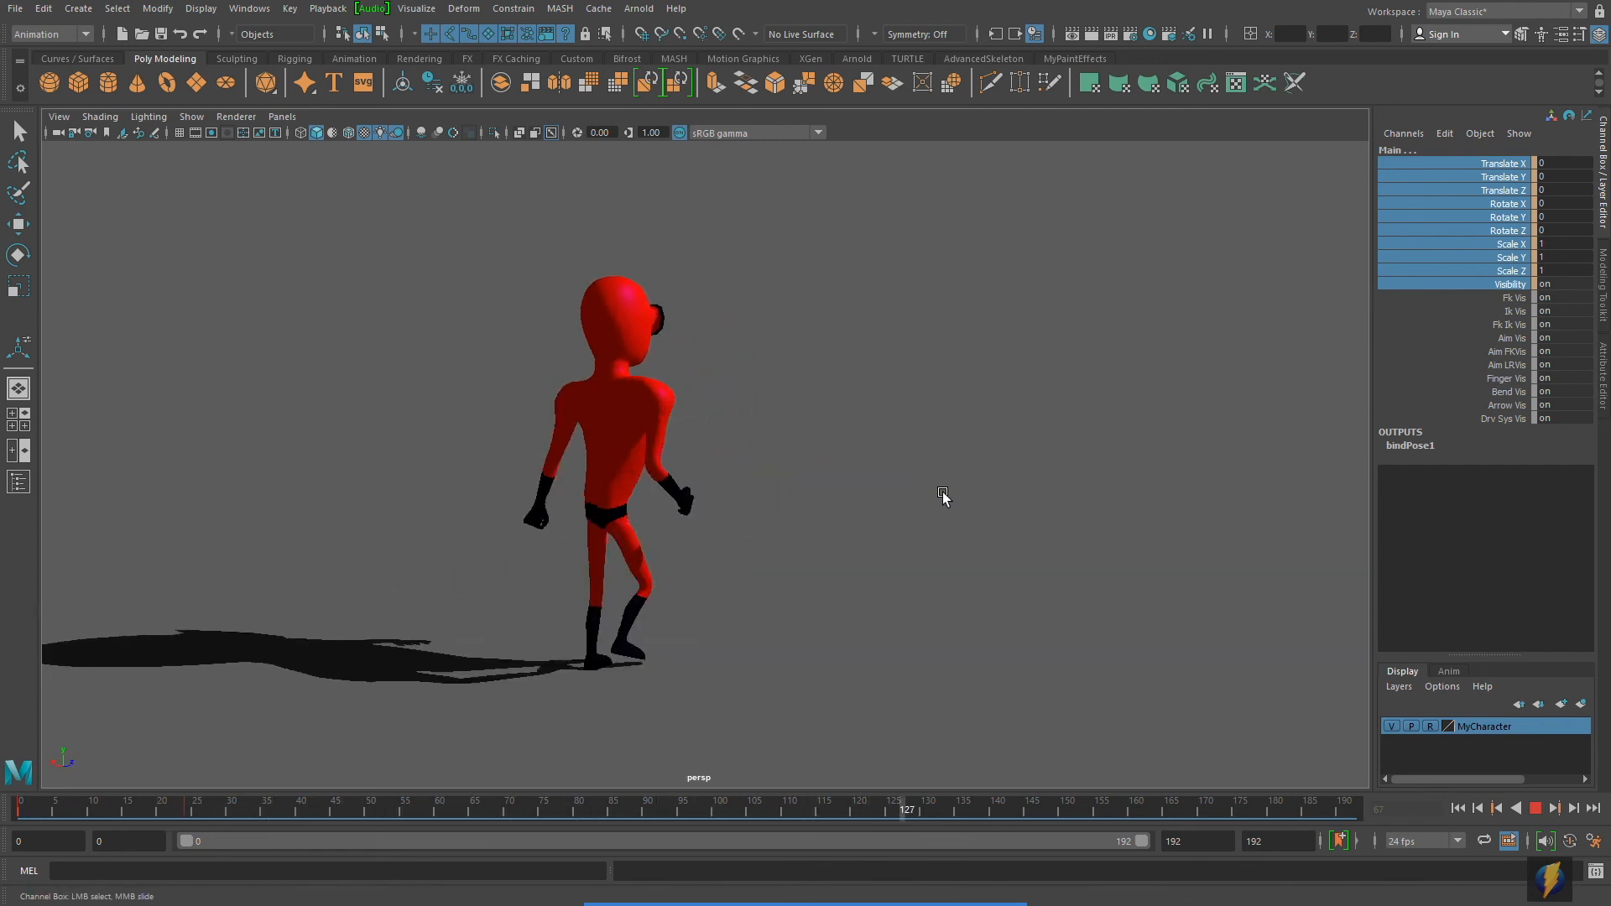
mouse_move(683, 496)
left_mouse_down("alt")
mouse_move(863, 504)
mouse_move(1060, 554)
left_mouse_up("alt")
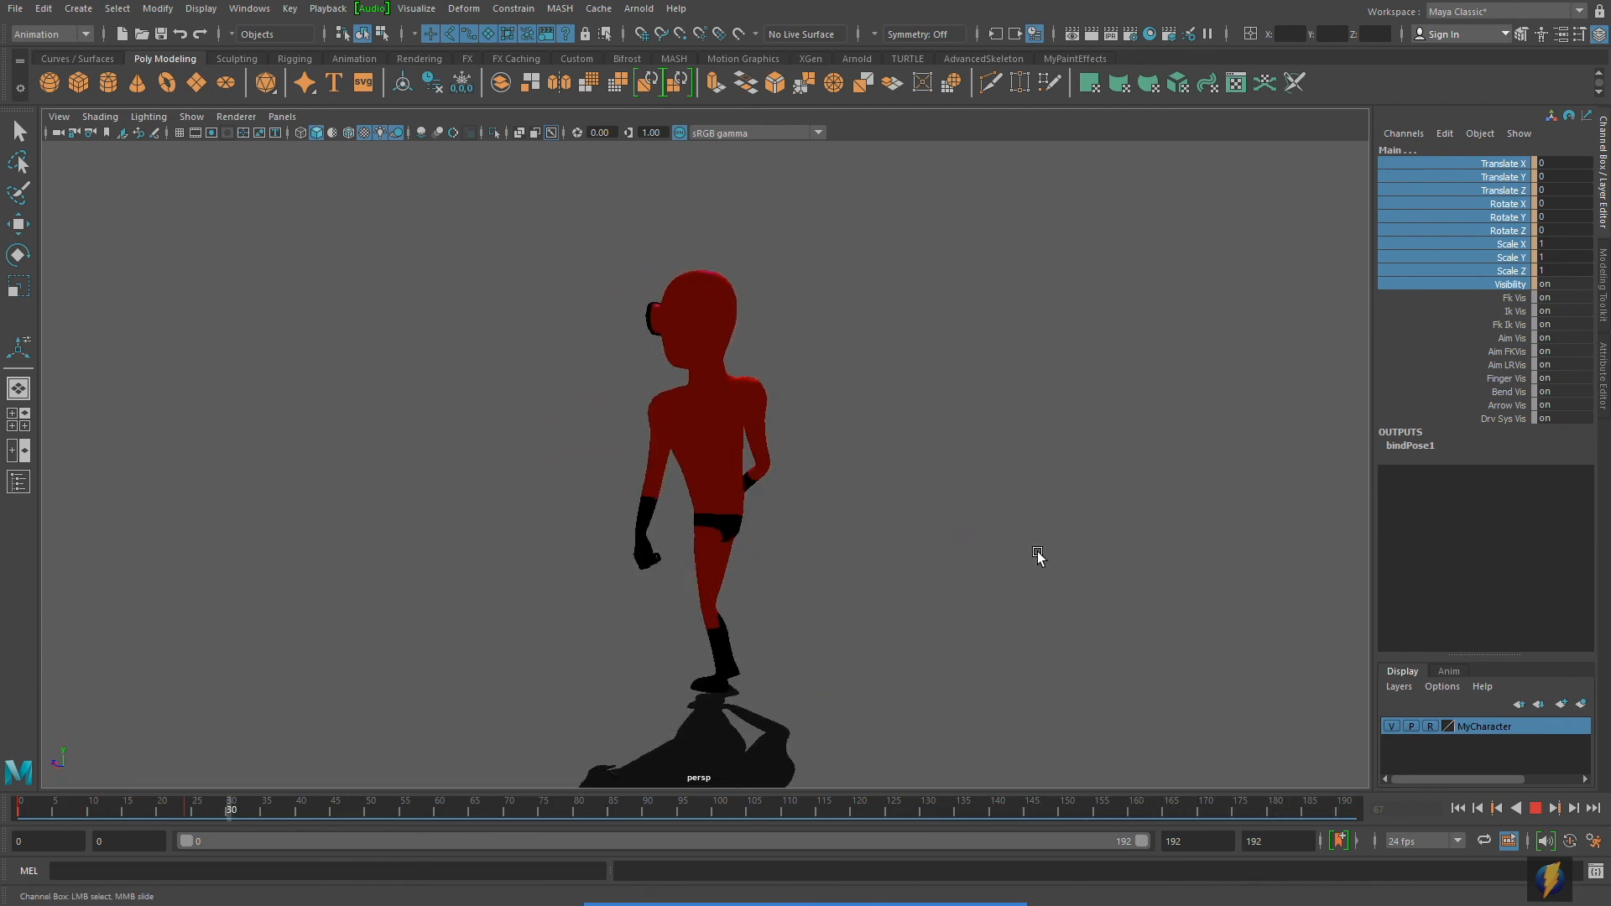
mouse_move(758, 550)
left_mouse_down("alt")
mouse_move(906, 551)
mouse_move(1072, 585)
left_mouse_up("alt")
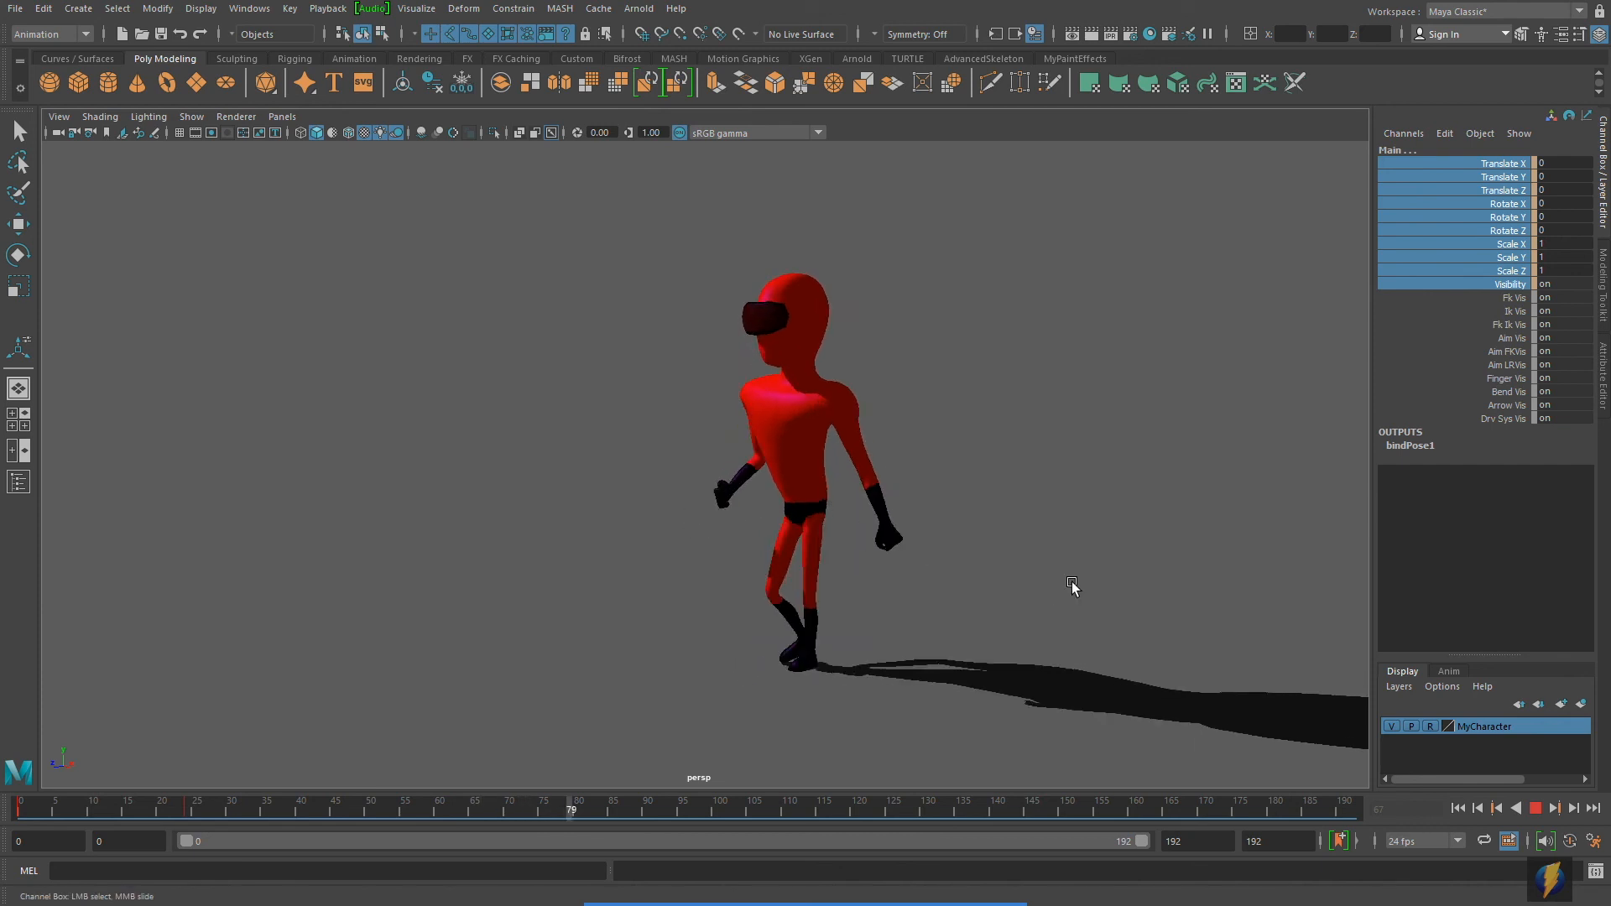
left_click_drag(1071, 585, 884, 537, "alt")
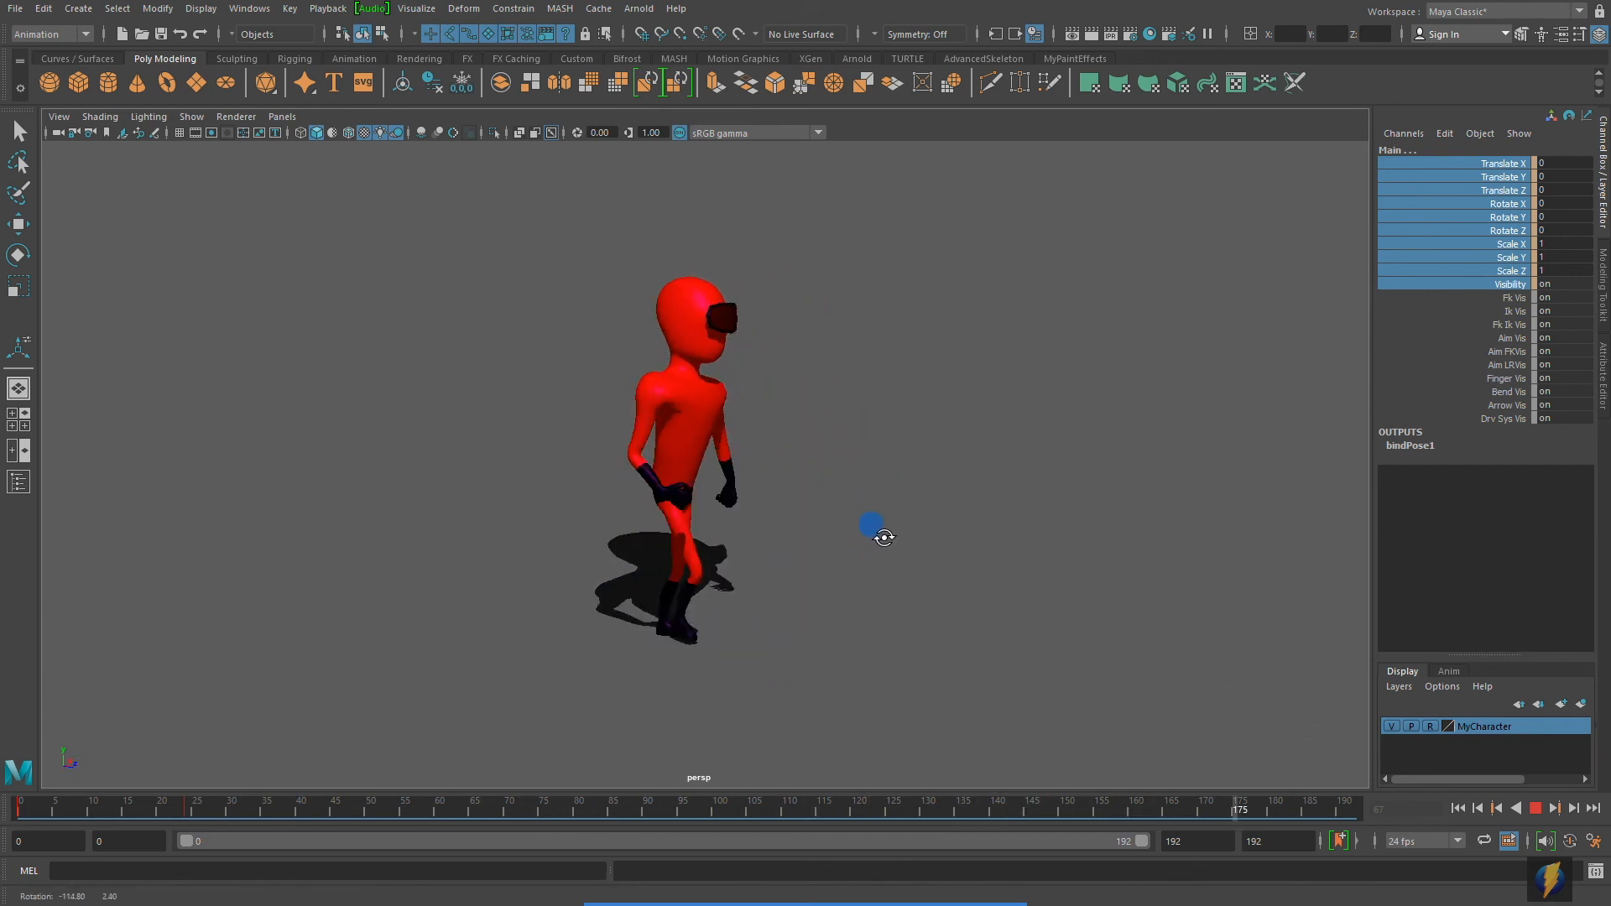
right_click_drag(703, 551, 877, 546, "alt")
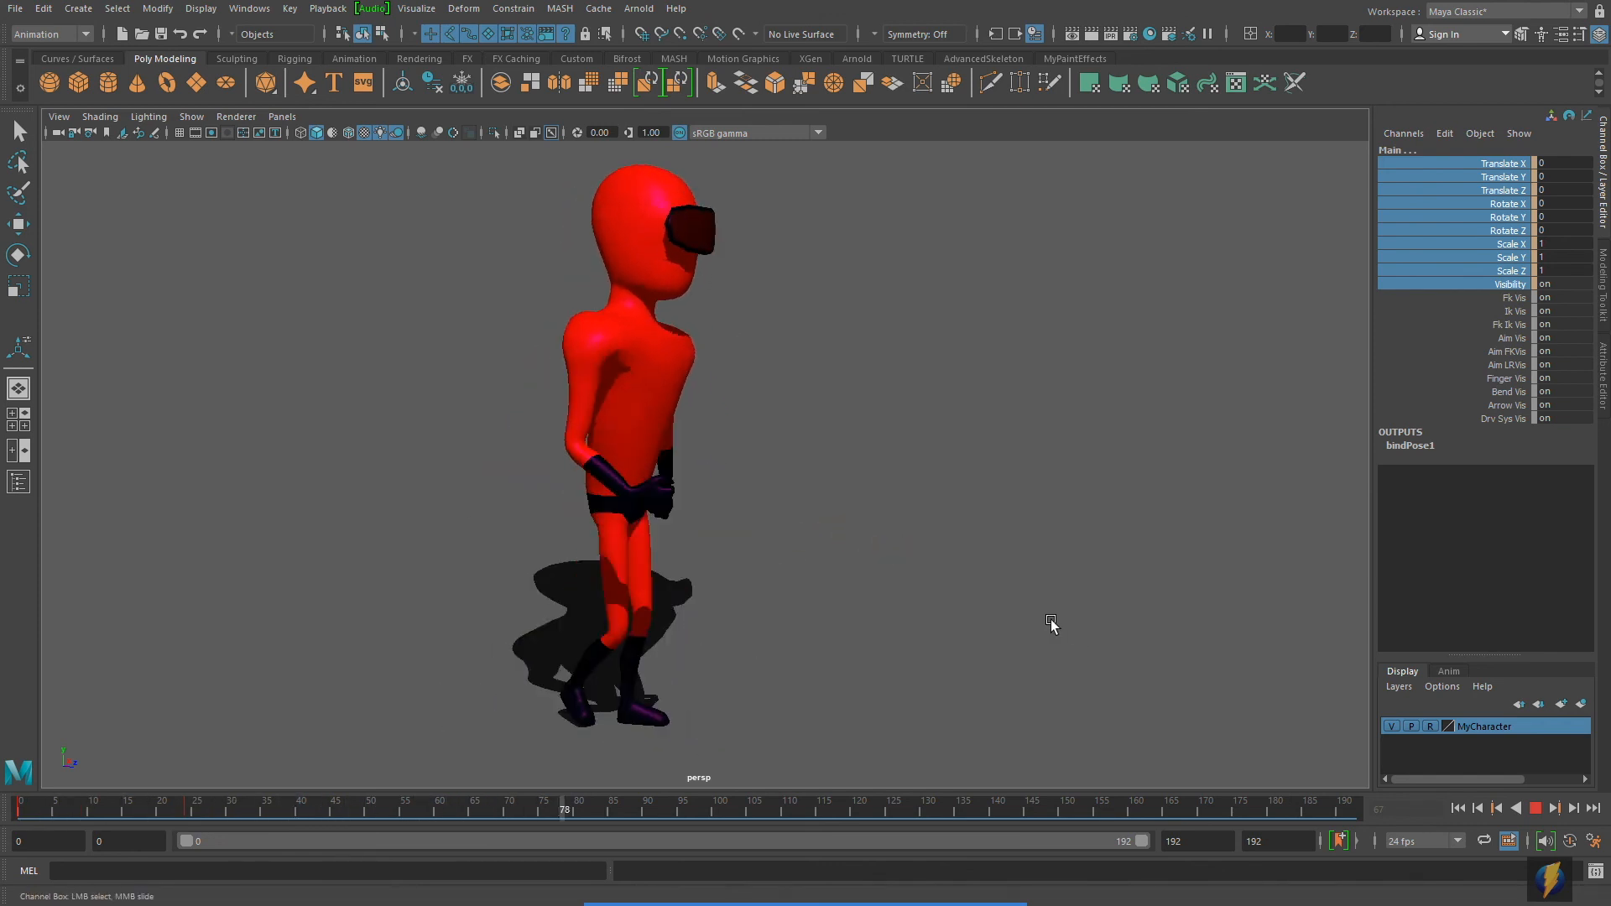